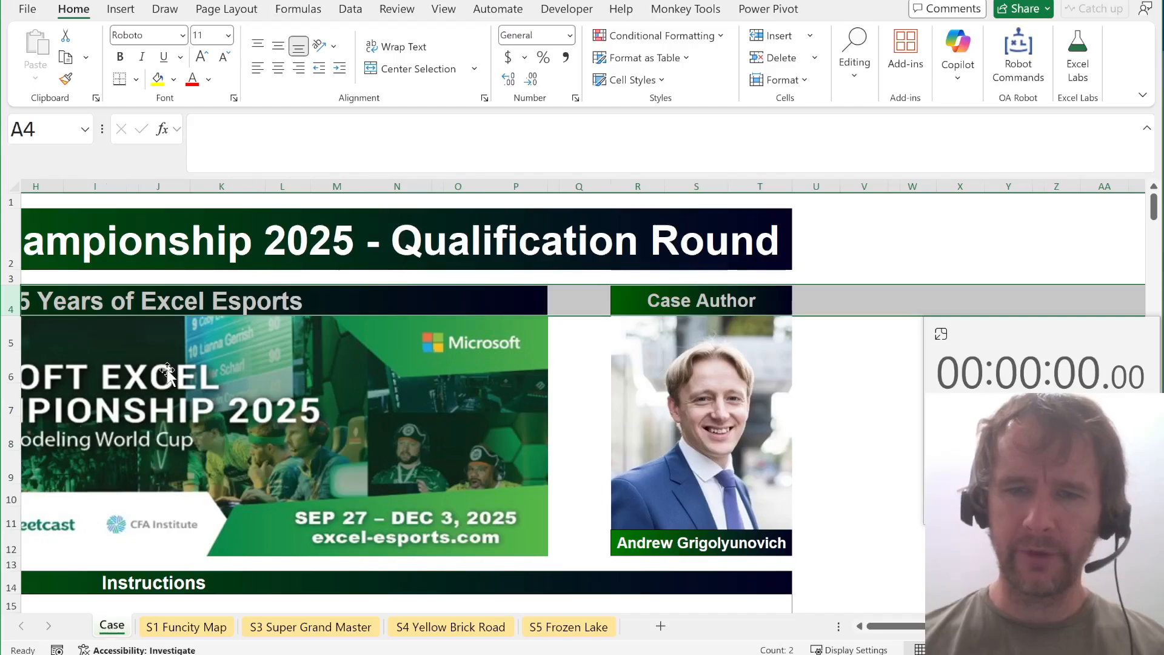
# Read the story and instructions on the Case sheet, down to the Bonus Questions section.
pyautogui.hscroll(-5, 168, 371)
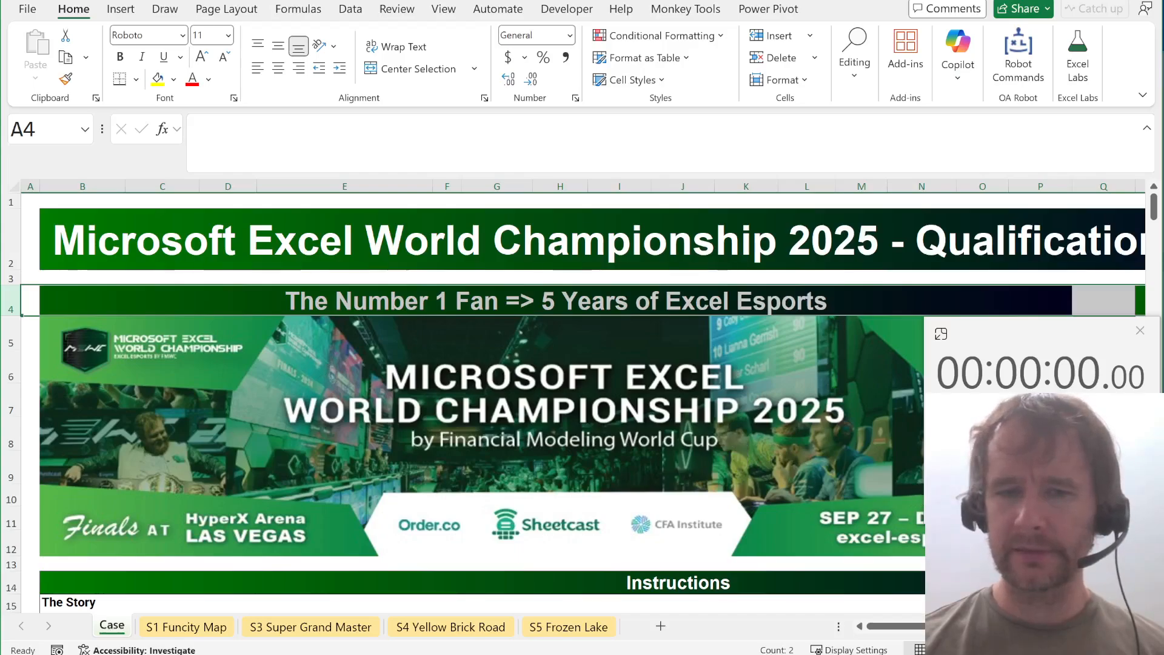
pyautogui.scroll(-4, 743, 421)
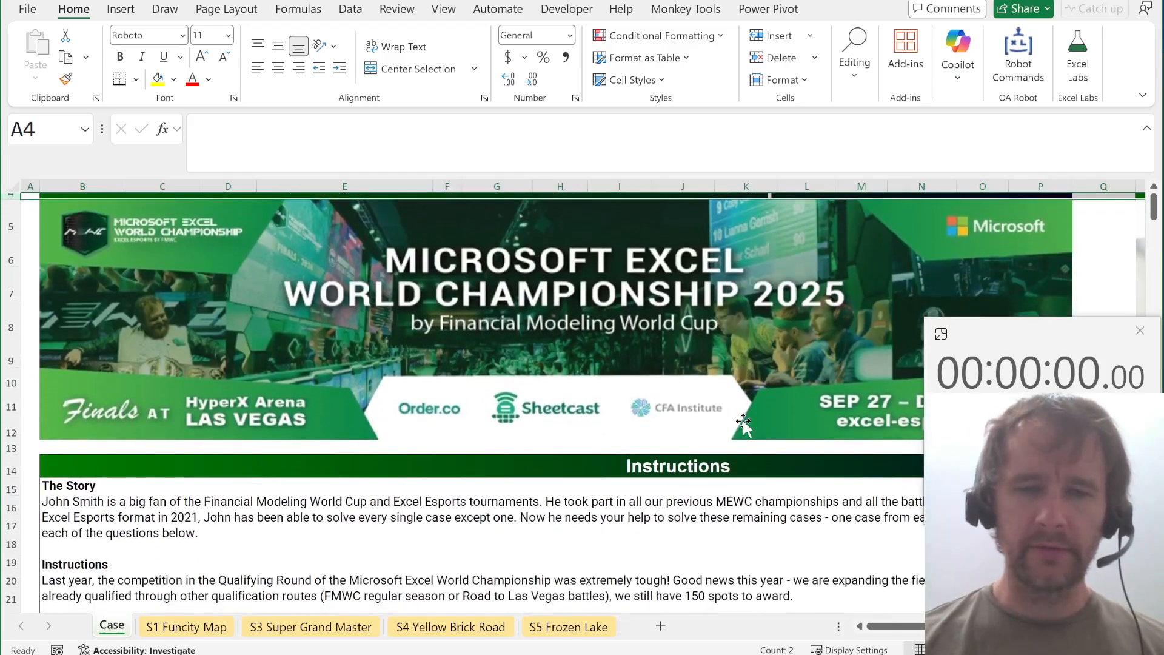
pyautogui.scroll(-3, 743, 421)
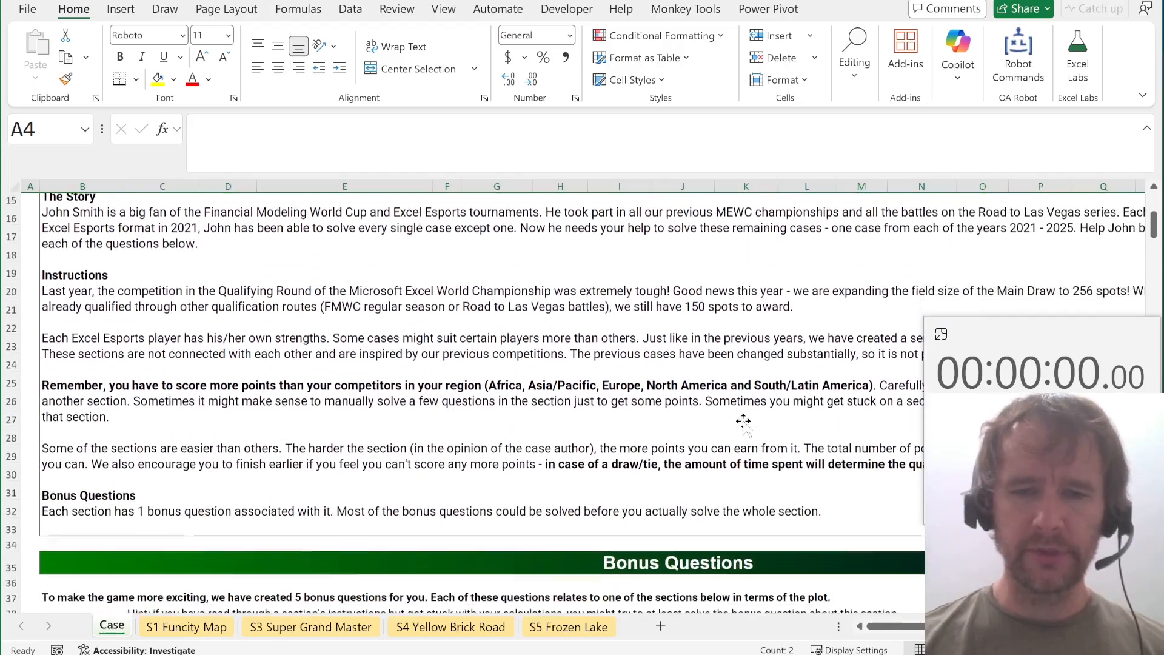
pyautogui.scroll(2, 743, 421)
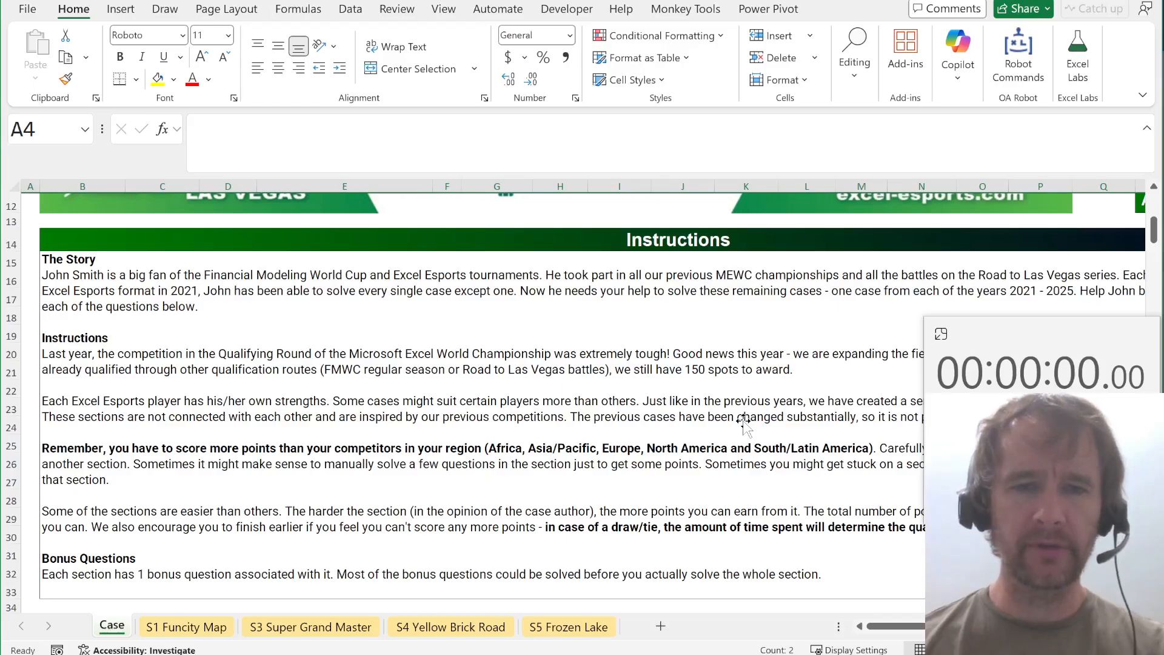
pyautogui.scroll(-7, 743, 421)
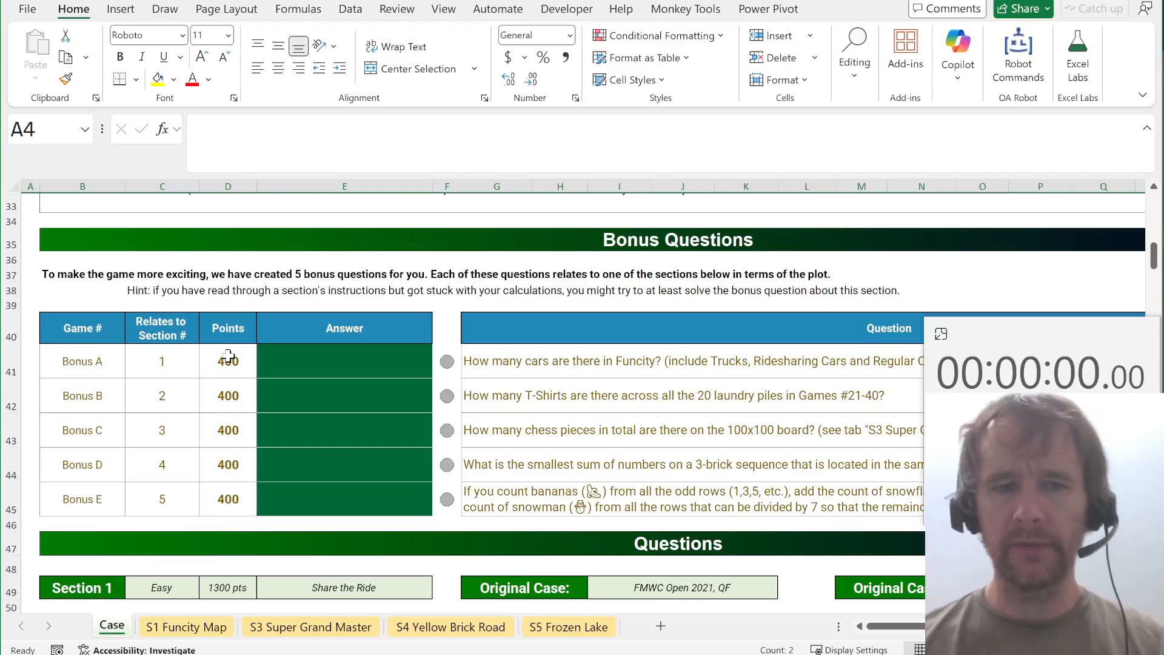
# Review the points, answer cells and question texts in the Bonus Questions table.
pyautogui.moveTo(228, 358); pyautogui.dragTo(226, 500)
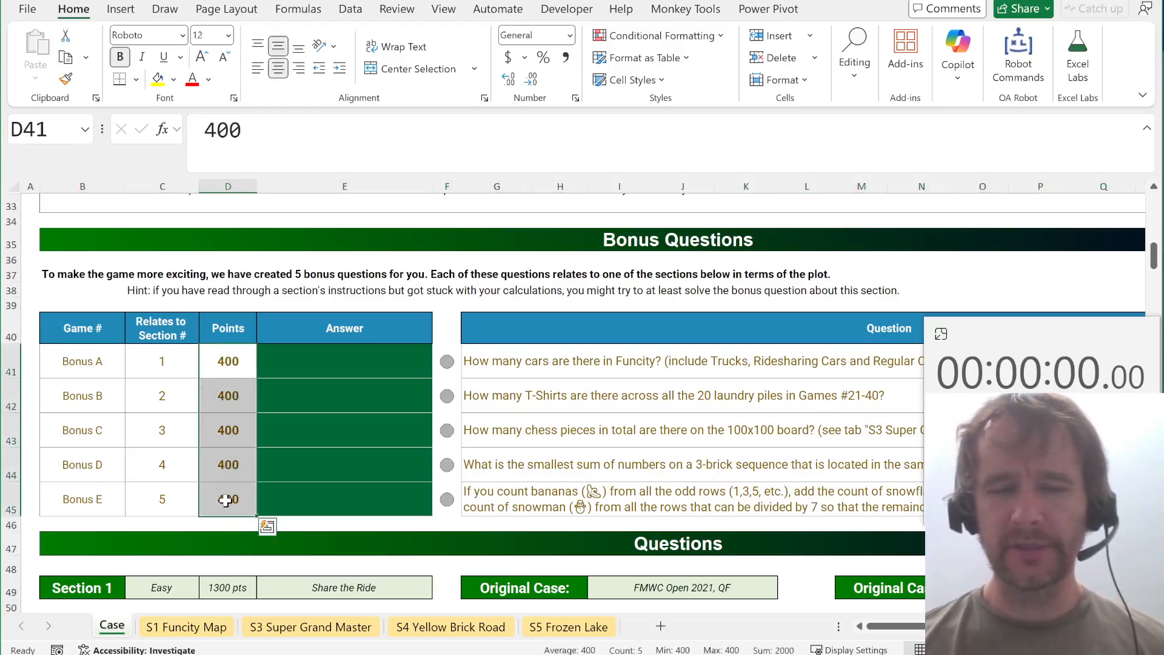
pyautogui.click(307, 398)
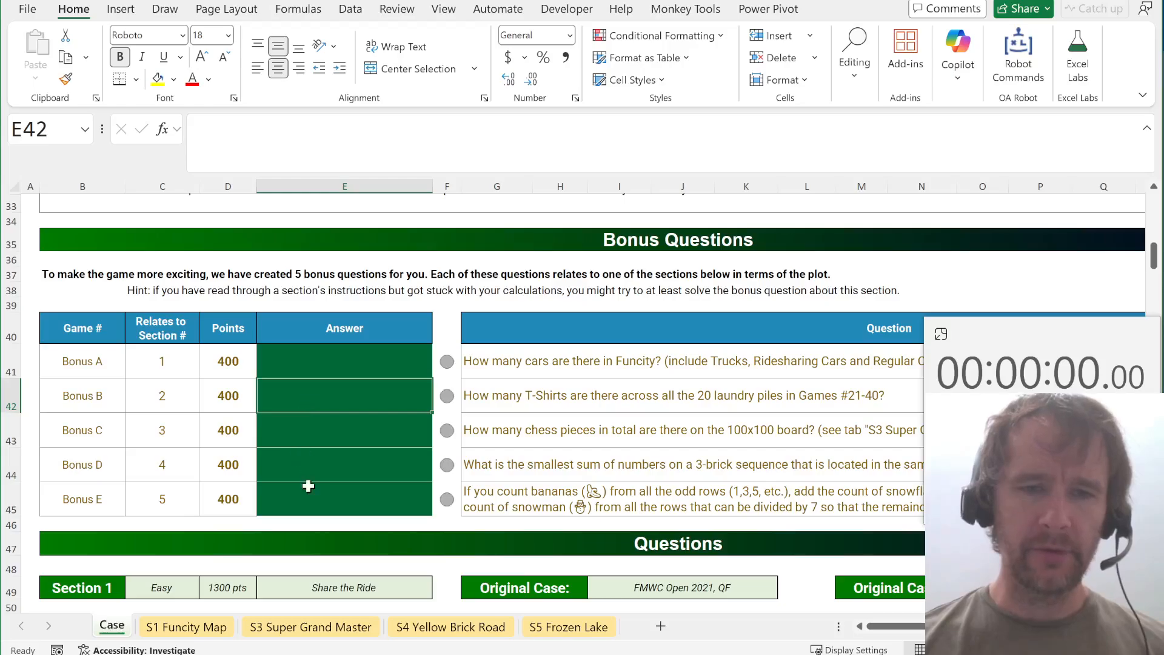
pyautogui.click(226, 358)
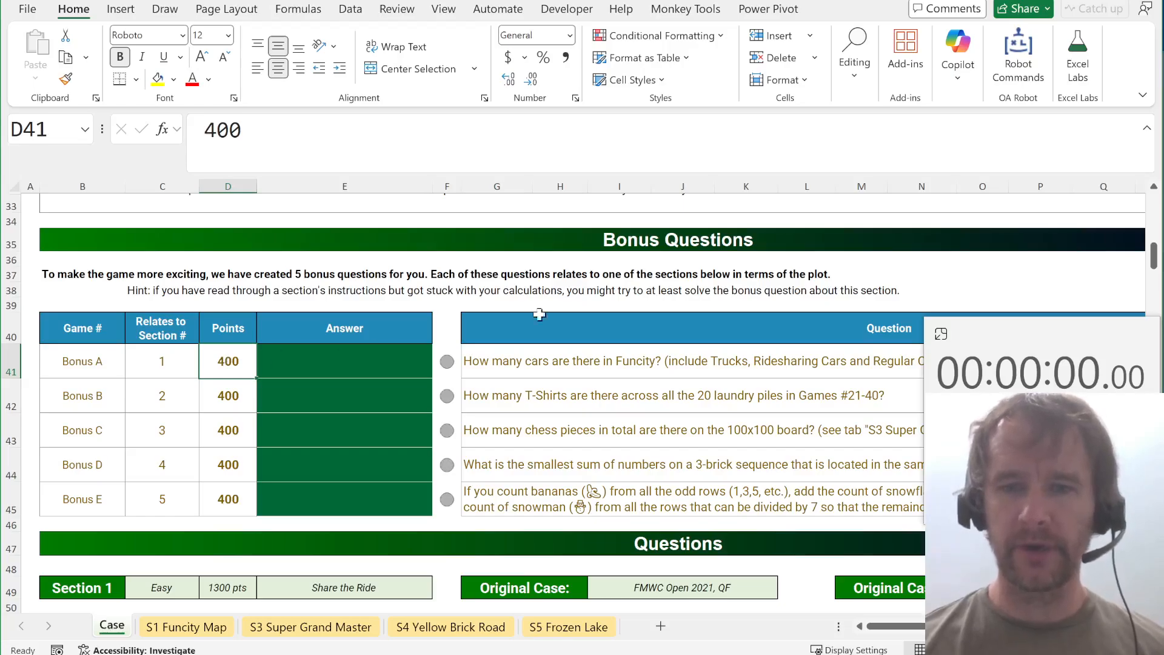
pyautogui.moveTo(505, 361); pyautogui.dragTo(515, 495)
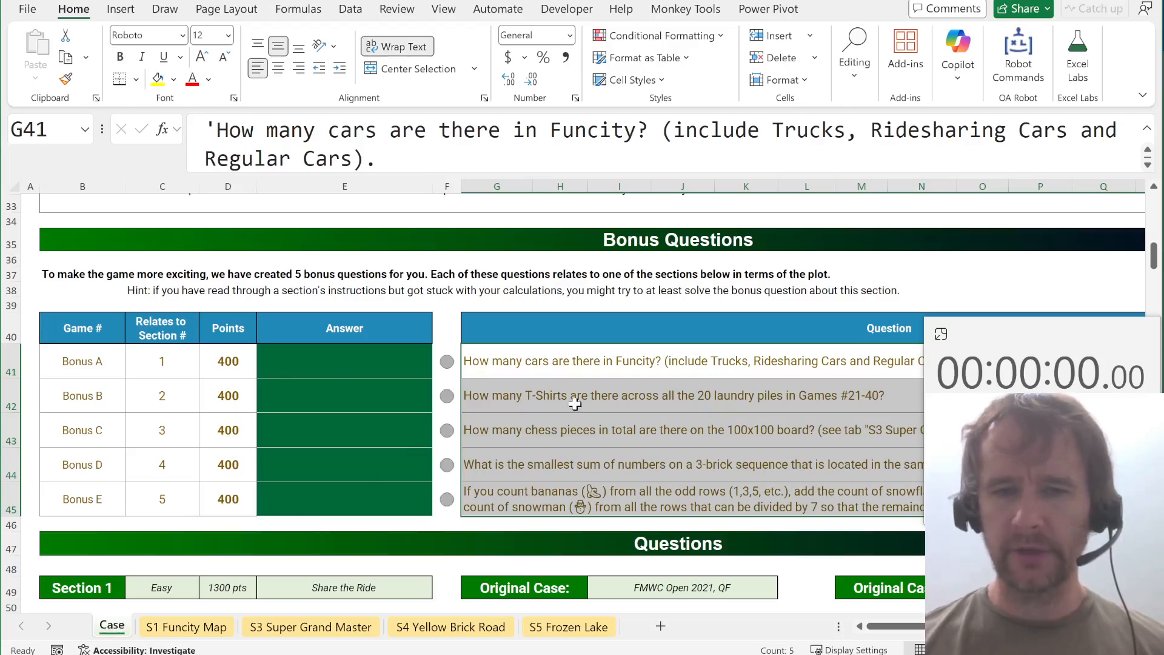
pyautogui.click(538, 505)
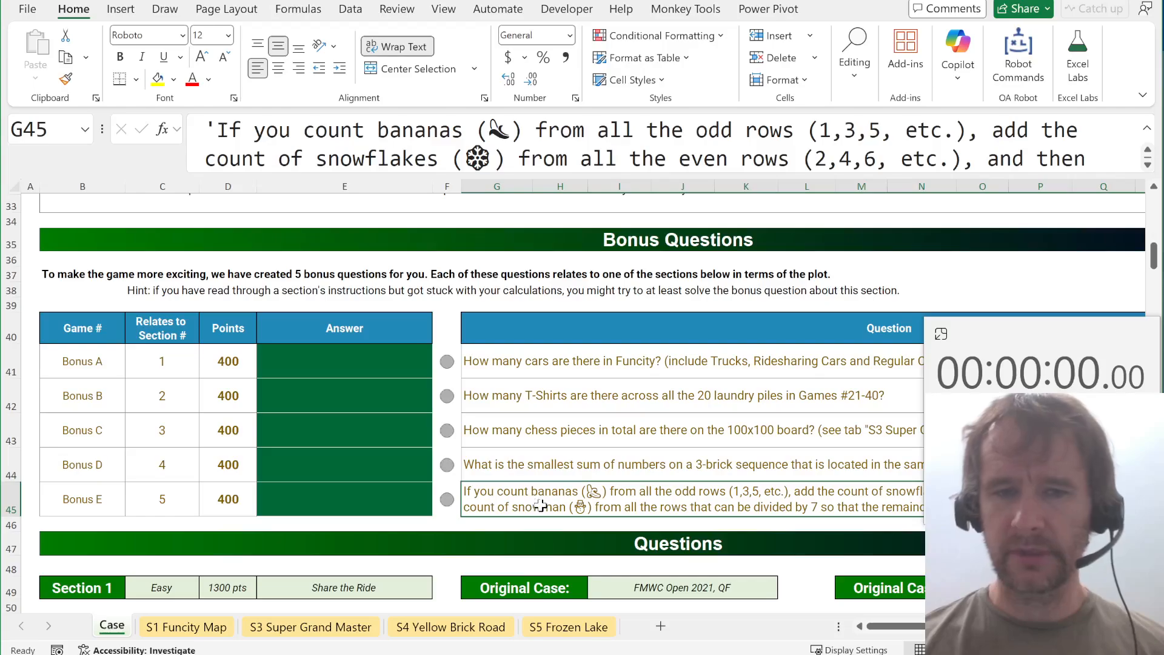
pyautogui.click(388, 364)
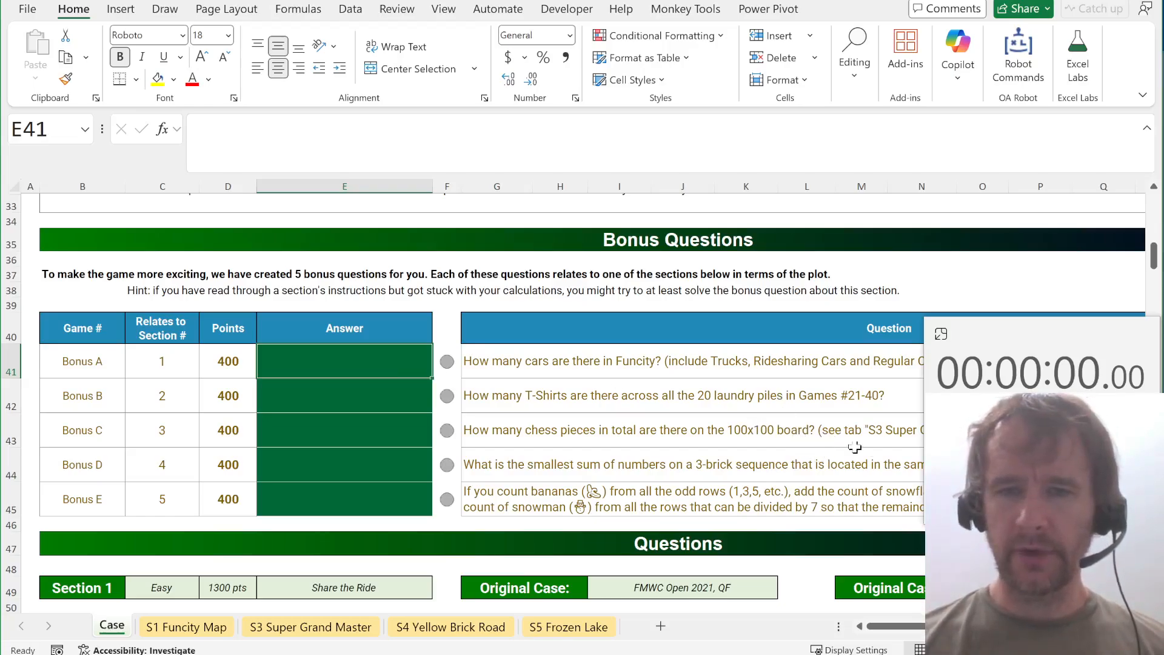
pyautogui.click(1026, 493)
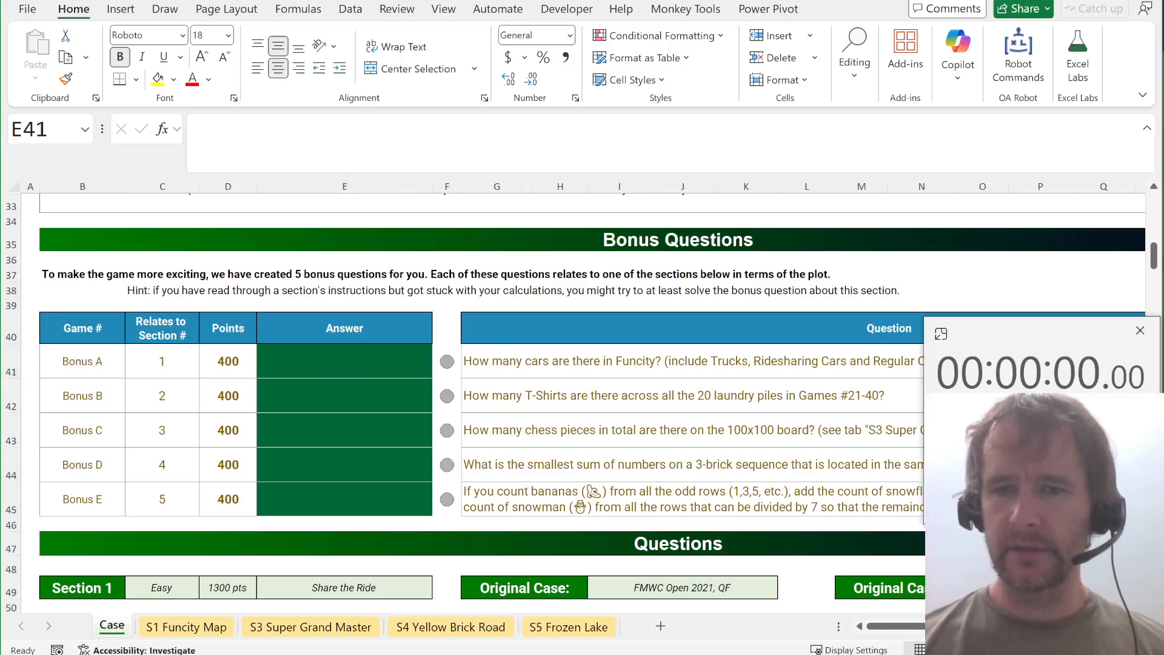
pyautogui.click(599, 361)
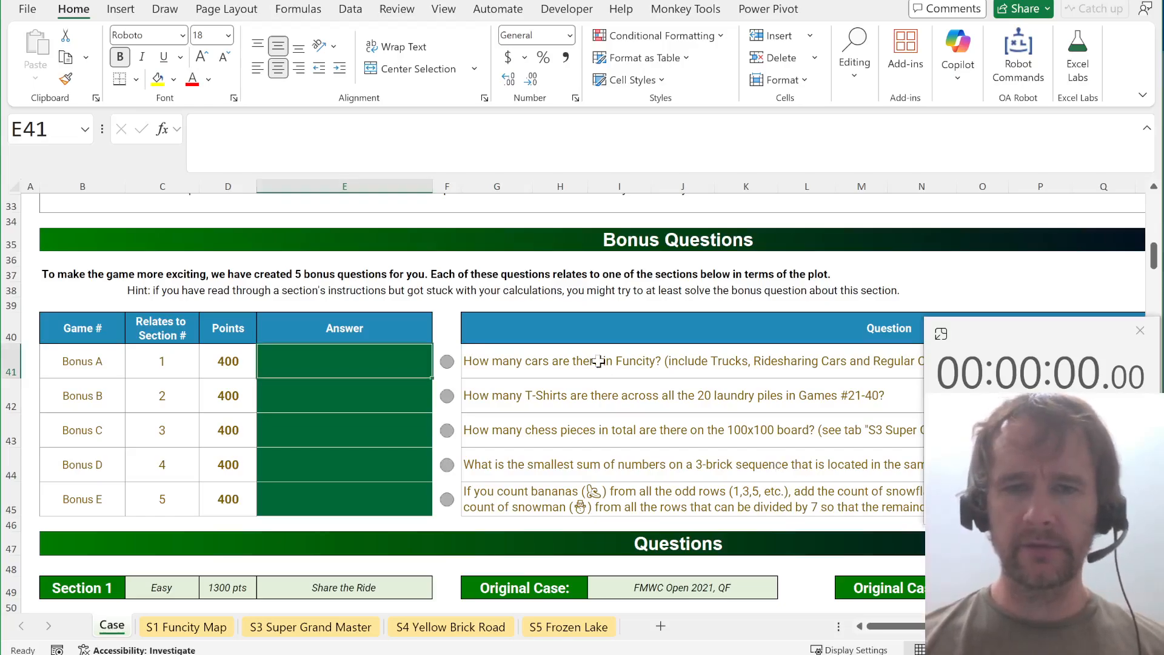
# Examine the Bonus A car question alongside the Funcity map and the truck, ridesharing car and regular car icons.
pyautogui.hscroll(2, 598, 362)
pyautogui.click(464, 357)
pyautogui.hotkey('ctrl', 'pagedown')
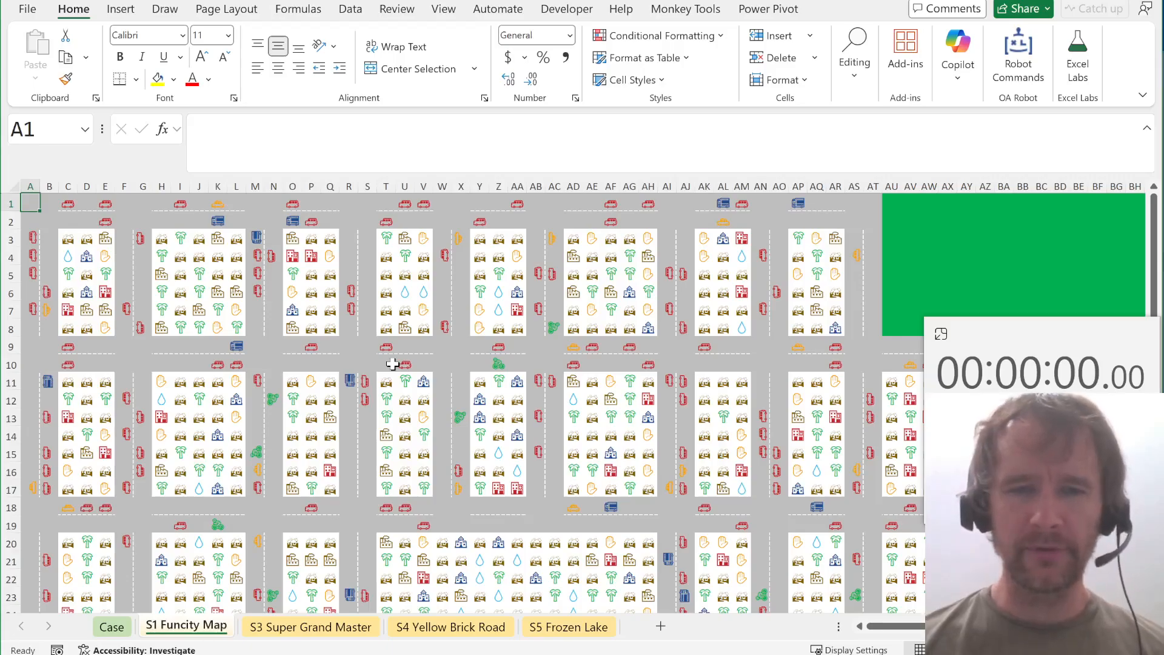
pyautogui.hotkey('ctrl', 'pageup')
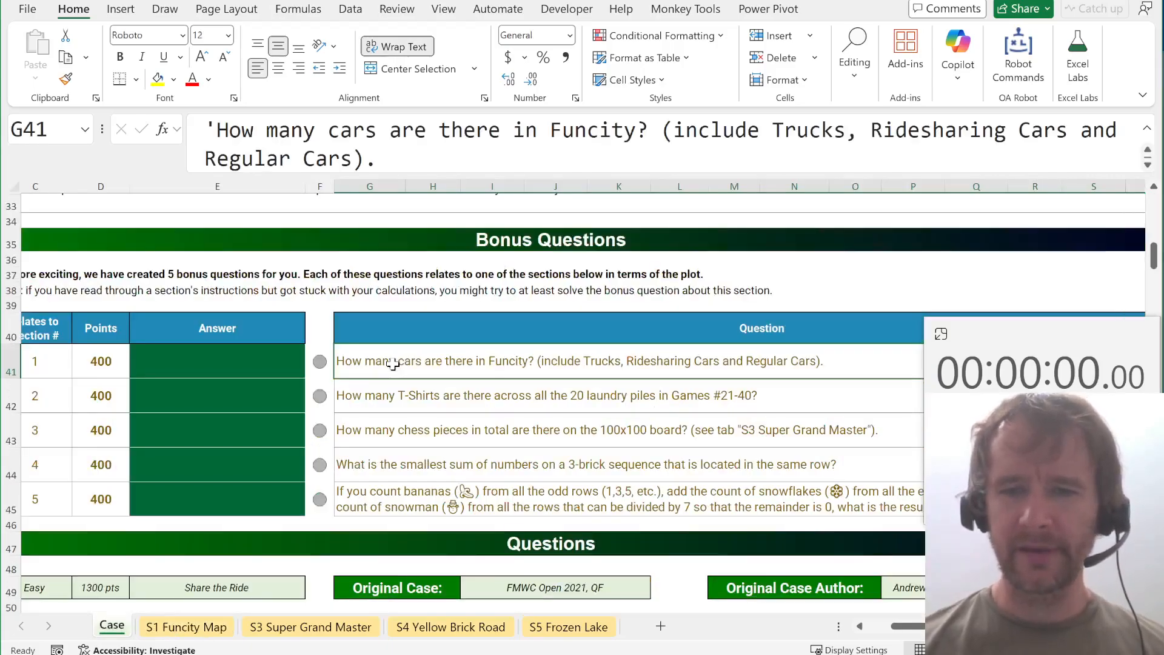
pyautogui.scroll(-1, 393, 364)
pyautogui.scroll(-2, 712, 435)
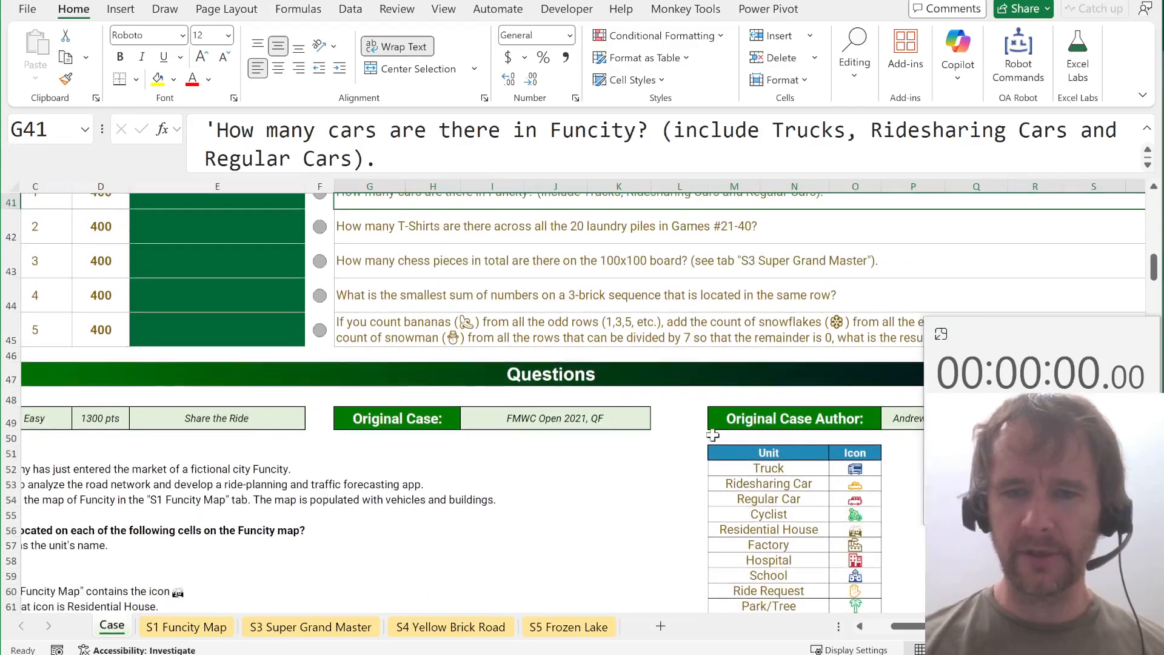
pyautogui.moveTo(855, 469); pyautogui.dragTo(858, 498)
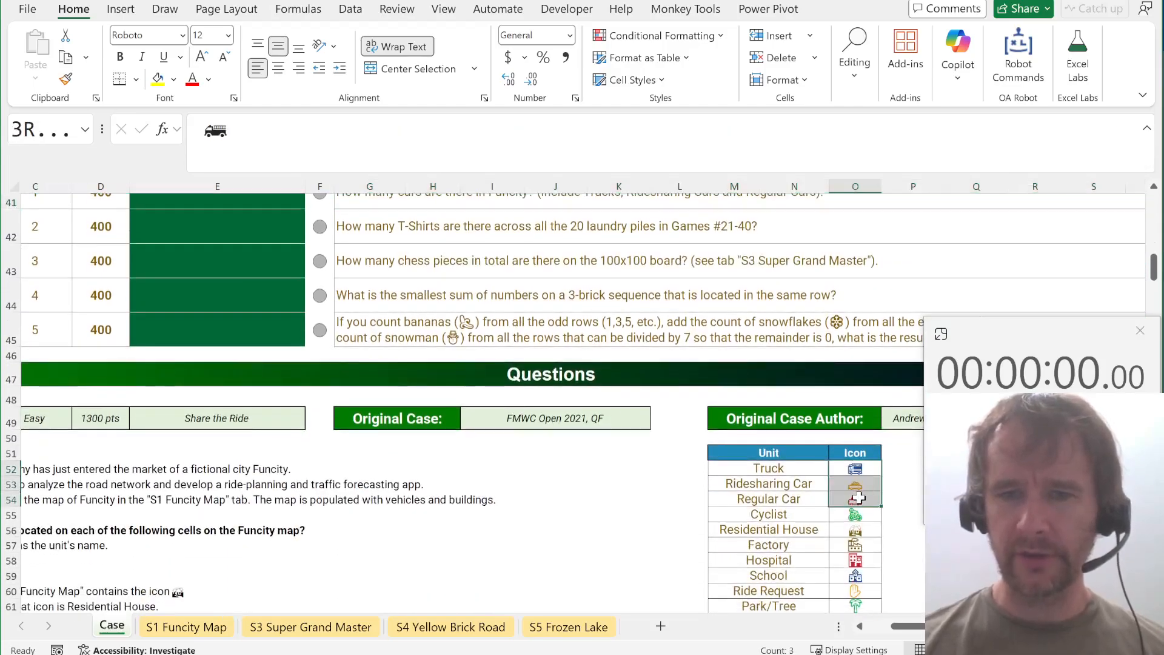
# Examine the Bonus B T-shirt question alongside Section 2's clothing letter codes and laundry tool outputs.
pyautogui.click(393, 236)
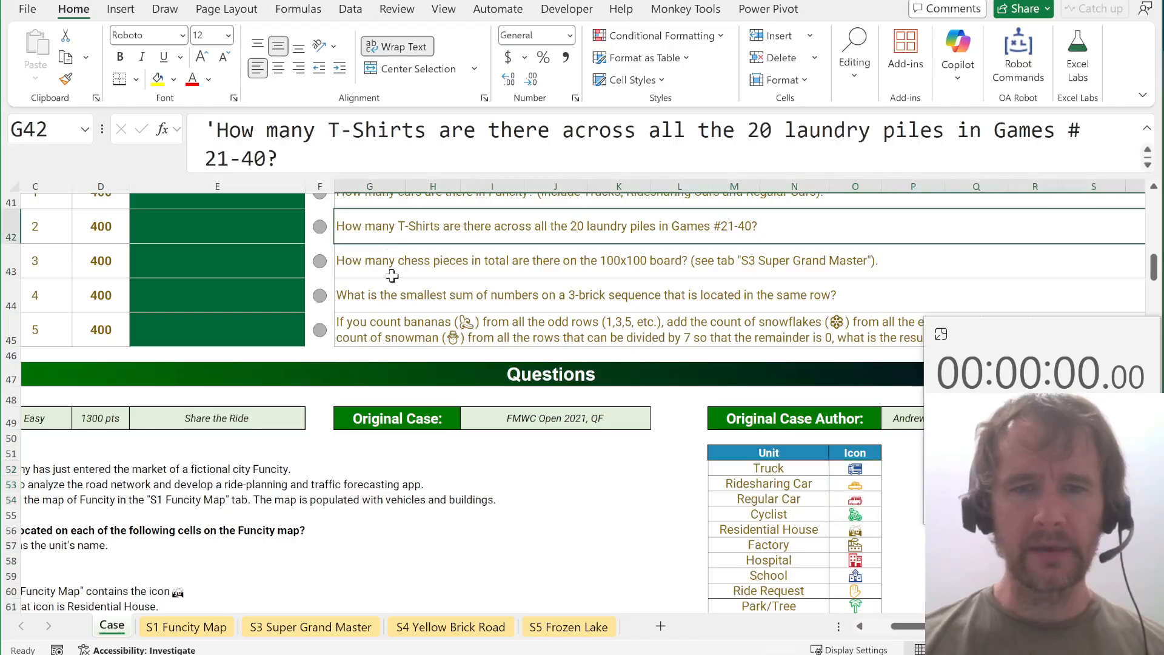
pyautogui.scroll(-5, 391, 399)
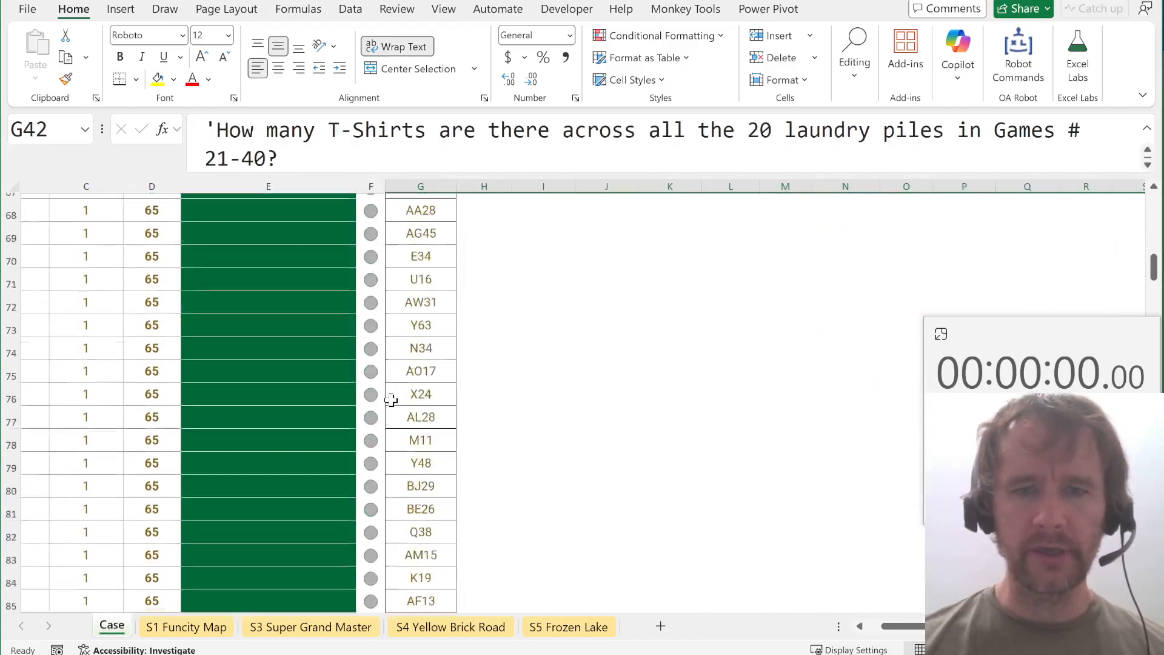
pyautogui.scroll(-8, 391, 400)
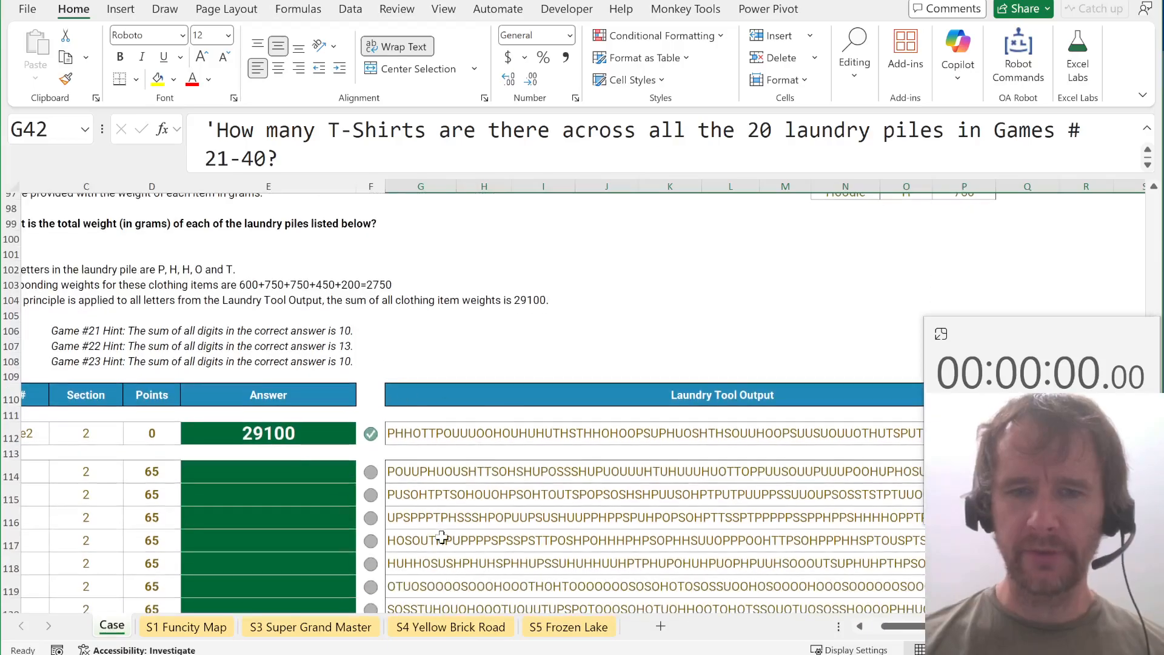
pyautogui.scroll(3, 442, 537)
pyautogui.hscroll(2, 441, 537)
pyautogui.click(753, 319)
pyautogui.scroll(-3, 438, 473)
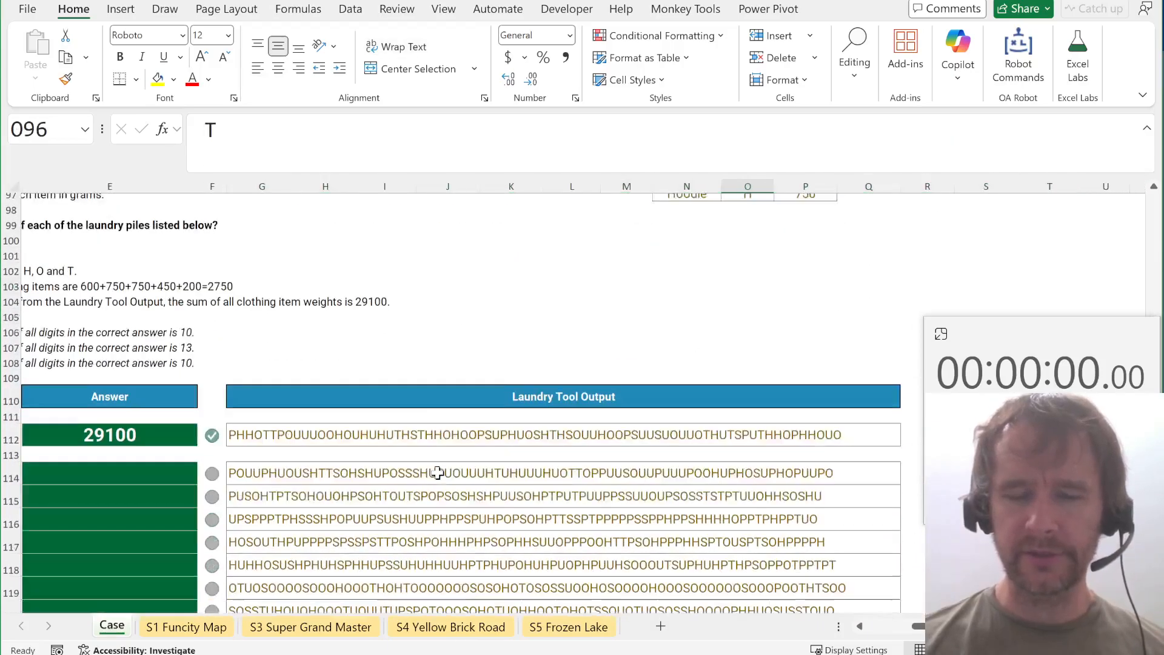
pyautogui.scroll(15, 338, 452)
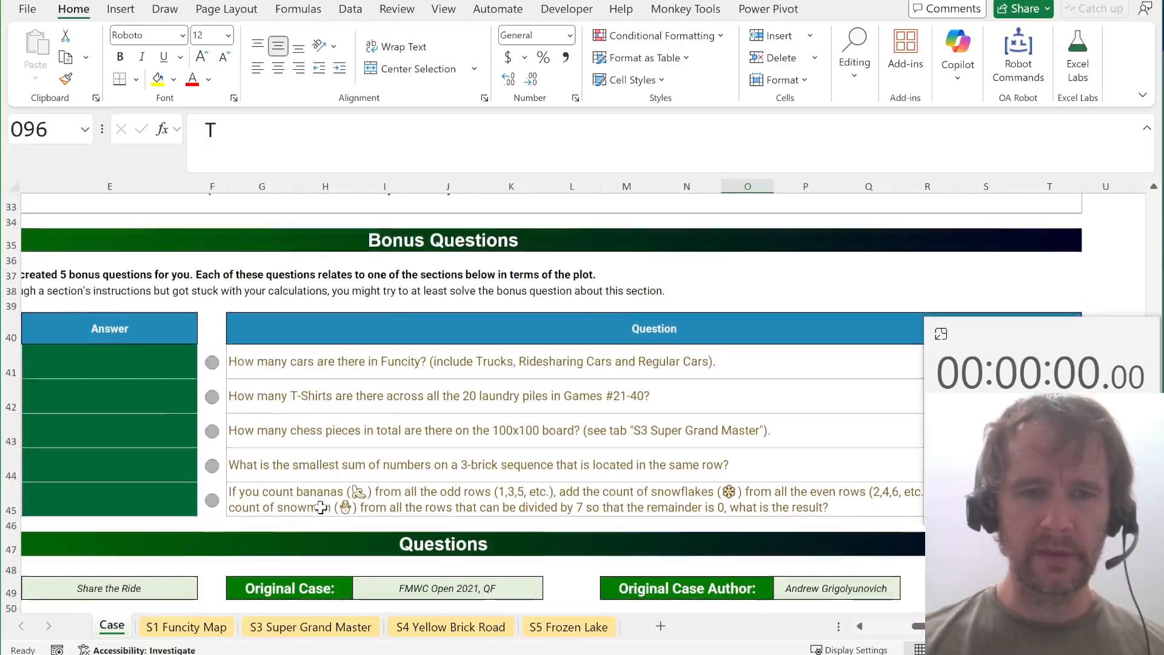
# Examine the Bonus C chess piece question and view the board on the S3 Super Grand Master sheet.
pyautogui.click(303, 430)
pyautogui.hscroll(-3, 306, 429)
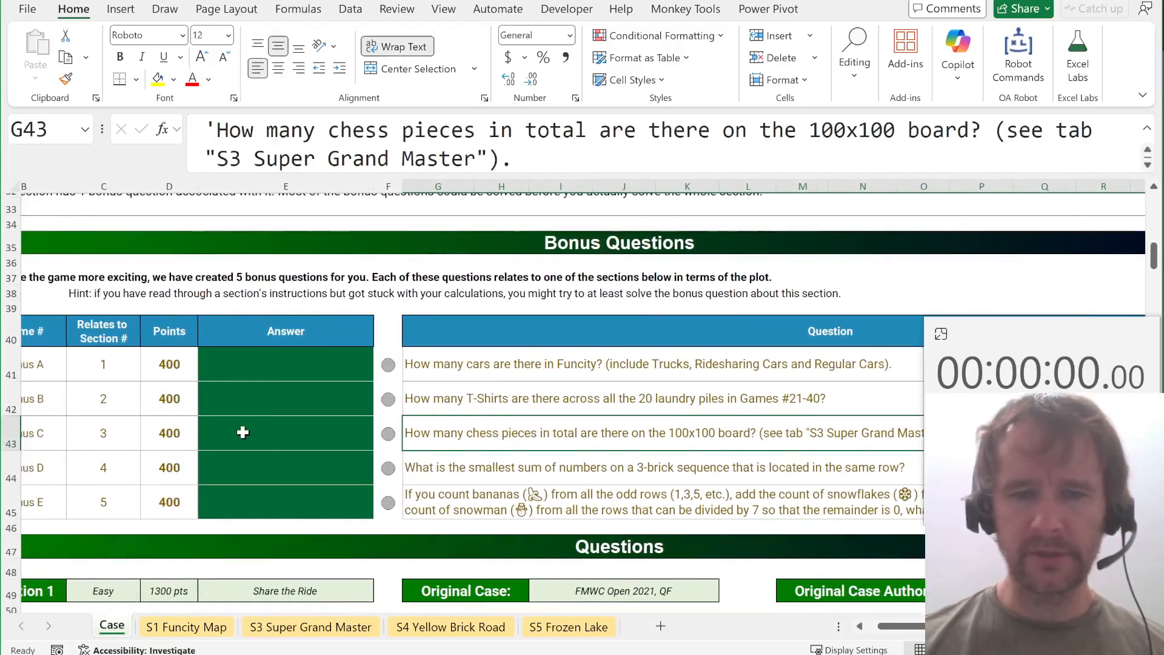
pyautogui.hotkey('ctrl', 'pagedown')
pyautogui.hotkey('ctrl', 'pagedown')
pyautogui.hotkey('ctrl', 'pagedown')
pyautogui.hotkey('ctrl', 'pageup')
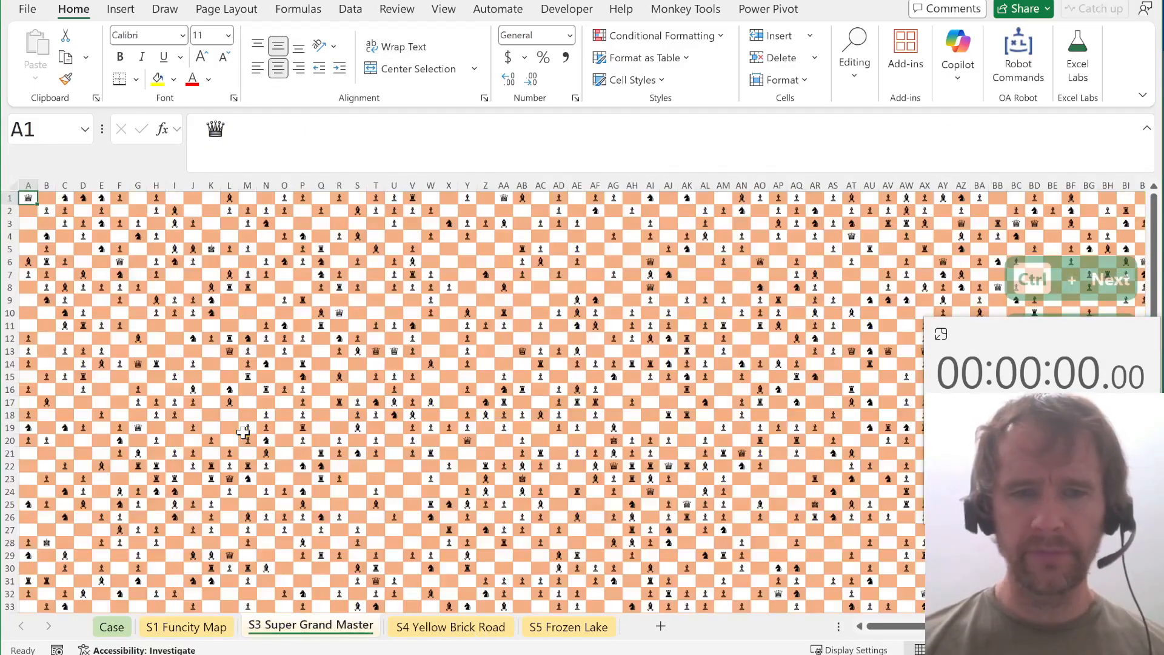
pyautogui.hotkey('ctrl', 'pageup')
pyautogui.hotkey('ctrl', 'pageup')
pyautogui.hotkey('ctrl', 'pagedown')
pyautogui.hotkey('ctrl', 'pagedown')
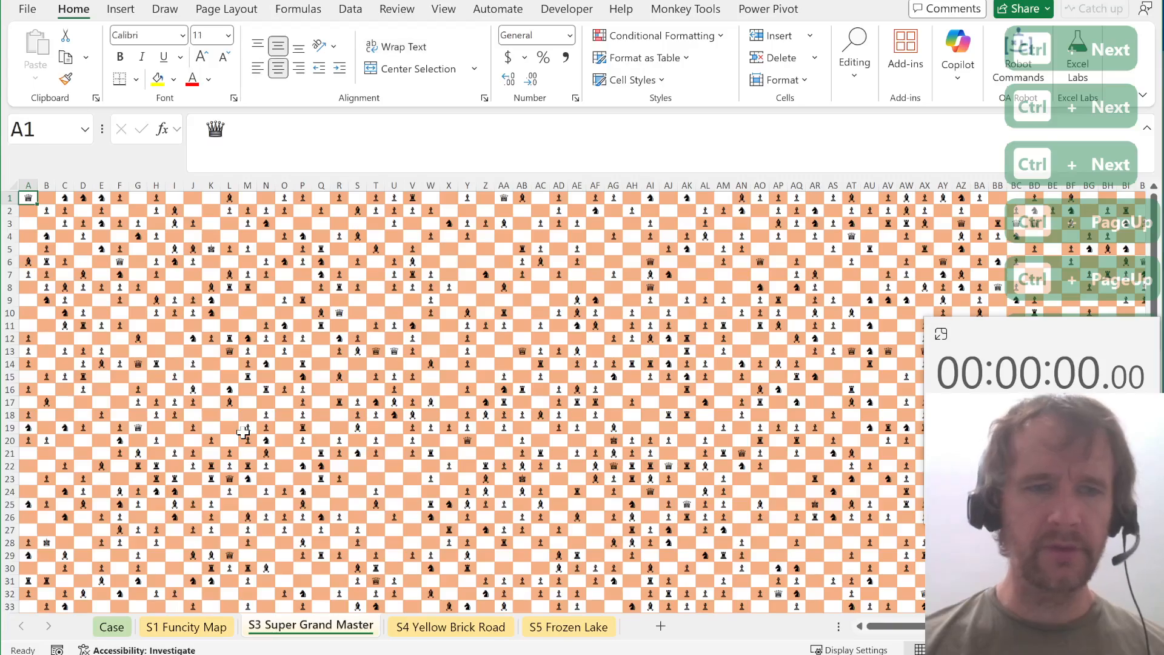
# Inspect the filled and empty squares in the chessboard's first rows, starting from cell A1.
pyautogui.hotkey('ctrl', 'Down')
pyautogui.hotkey('ctrl', 'Up')
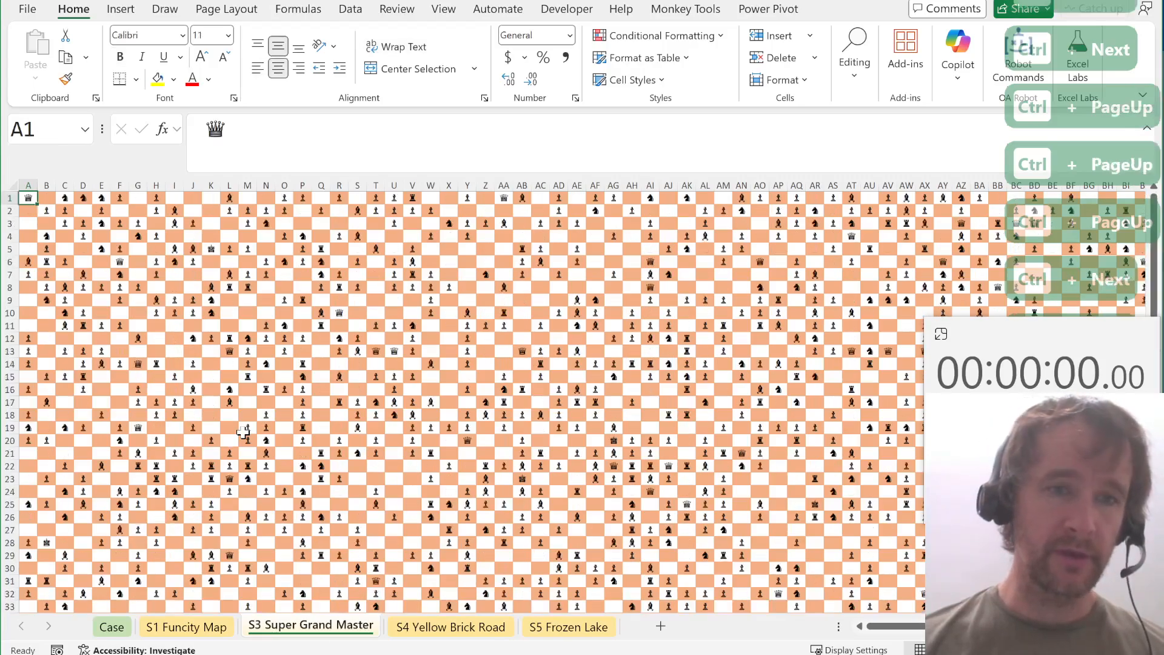
pyautogui.hotkey('ctrl', 'Right')
pyautogui.hotkey('ctrl', 'Left')
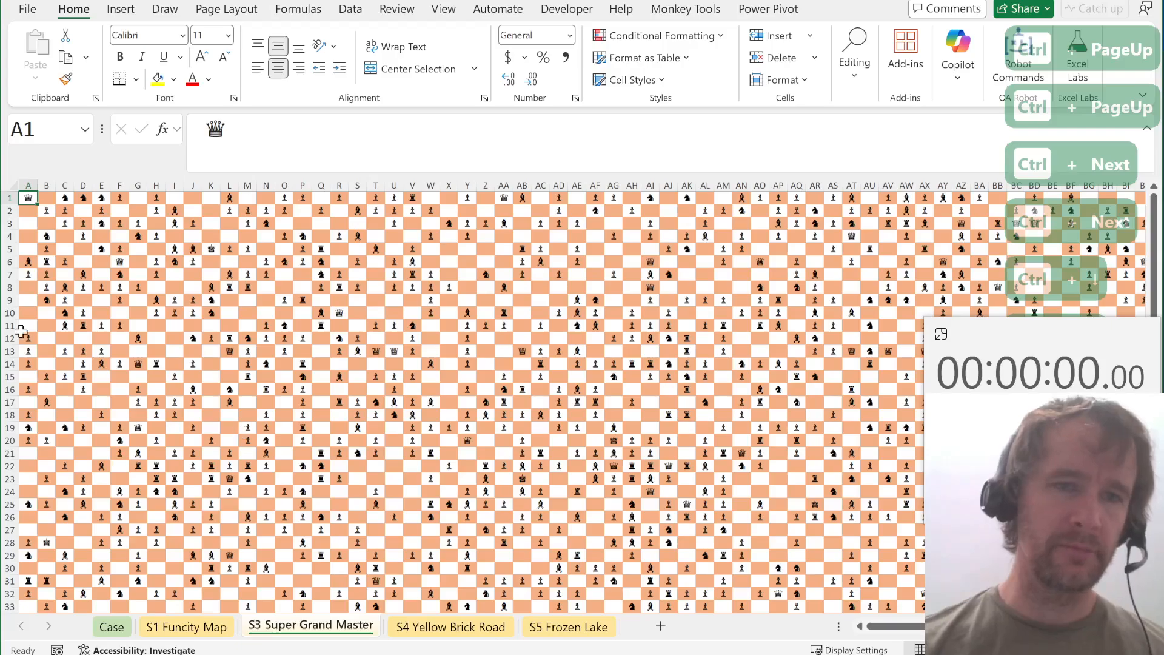
pyautogui.click(209, 224)
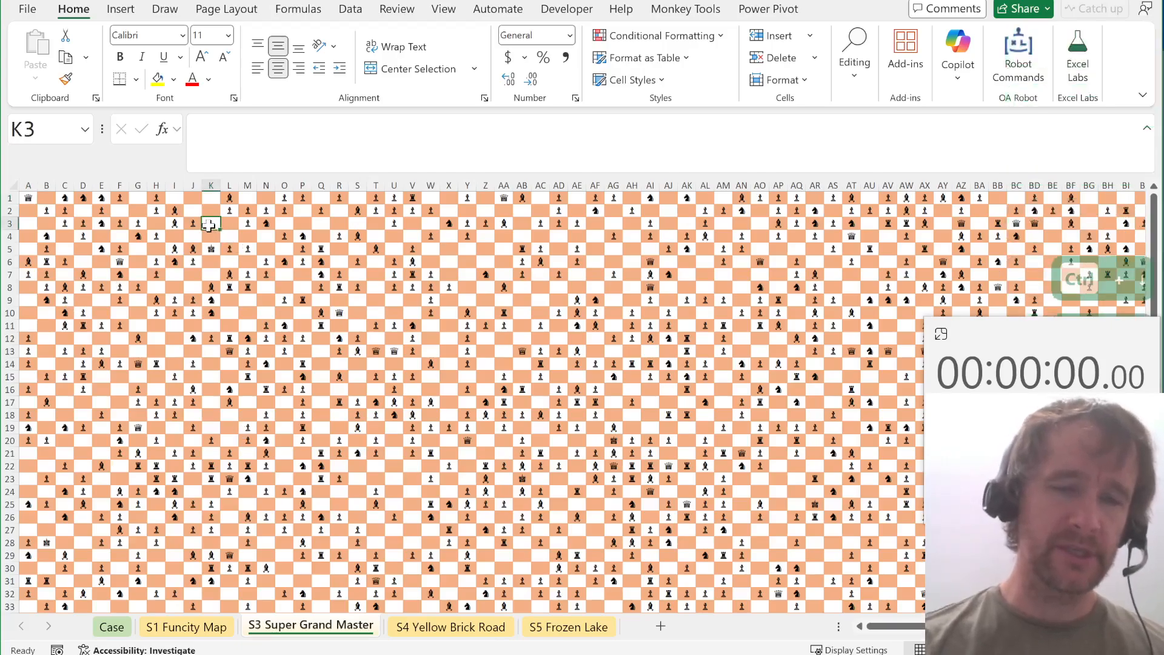
pyautogui.hotkey('ctrl', 'Up')
pyautogui.hotkey('ctrl', 'Left')
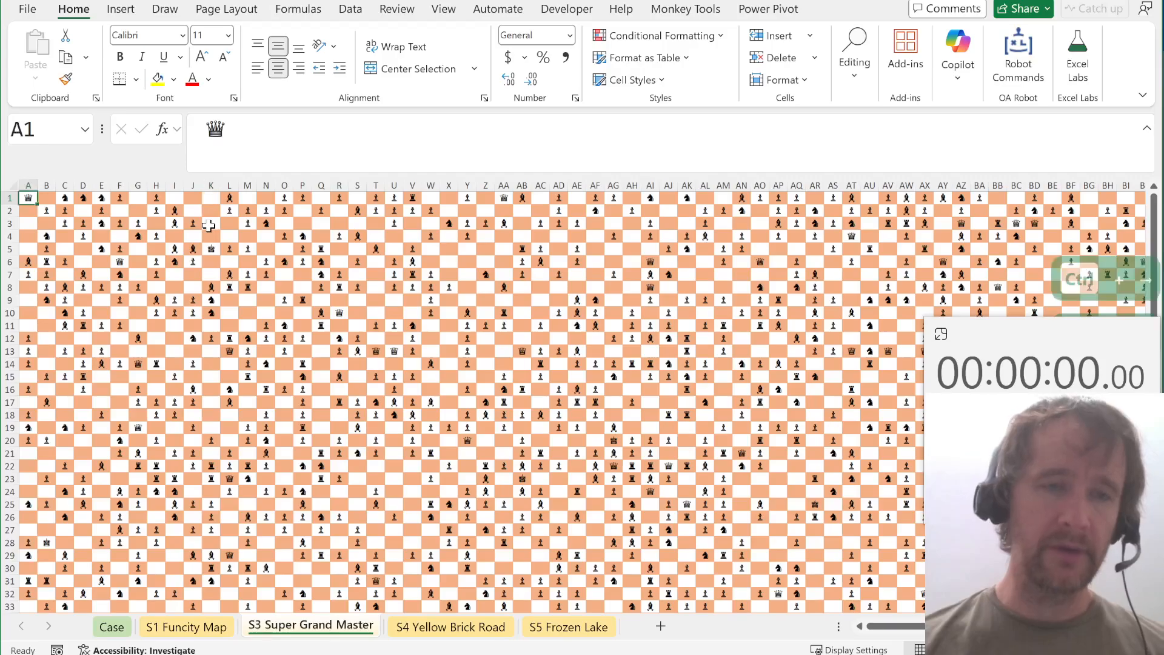
pyautogui.press('Right')
pyautogui.press('Right')
pyautogui.press('Right')
pyautogui.press('Right')
pyautogui.press('Right')
pyautogui.press('Right')
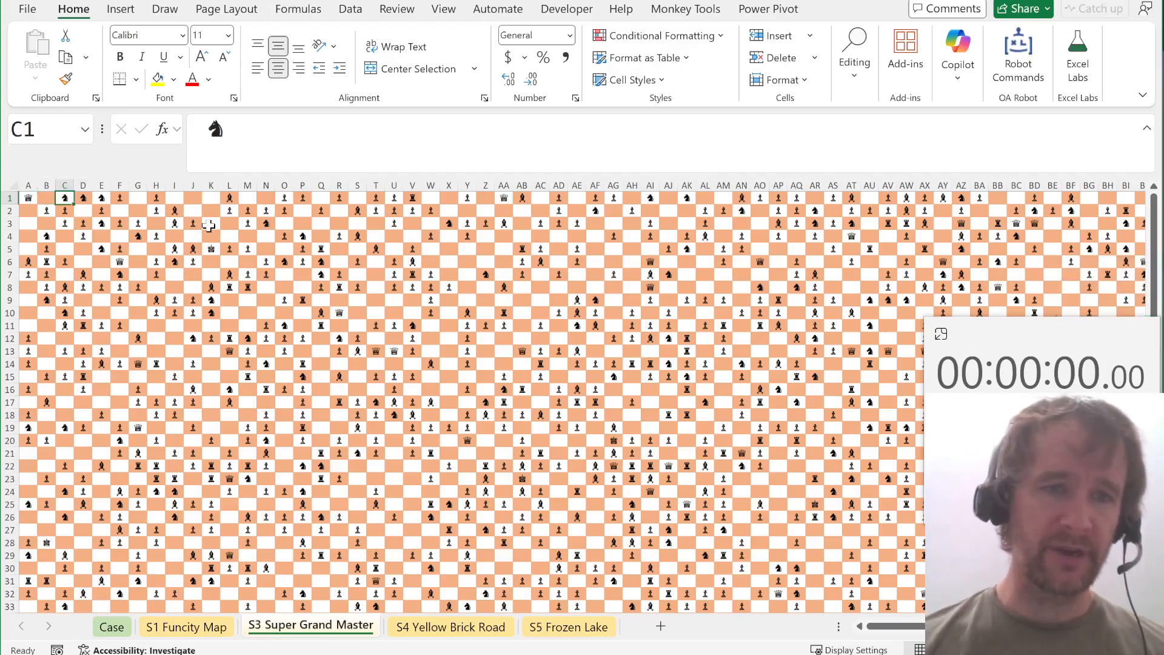
pyautogui.hotkey('ctrl', 'Left')
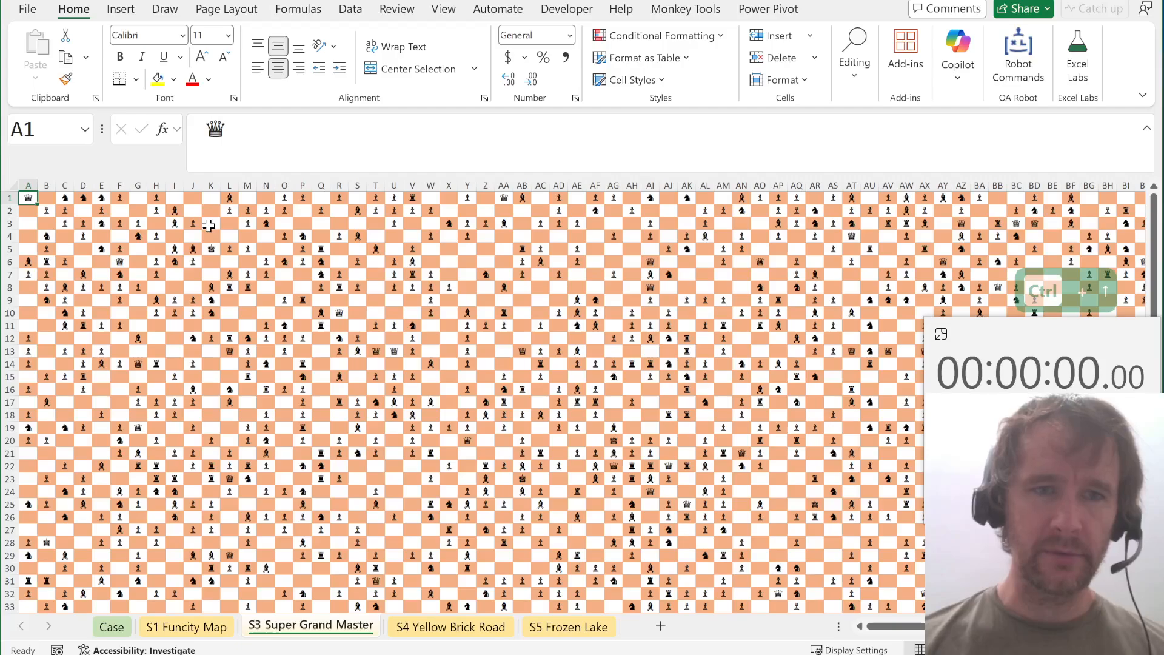
# Check the chessboard's extent along its first row and column, including the edge labels, and return to the Case sheet.
pyautogui.hotkey('ctrl', 'Right')
pyautogui.hotkey('ctrl', 'Left')
pyautogui.hotkey('ctrl', 'Down')
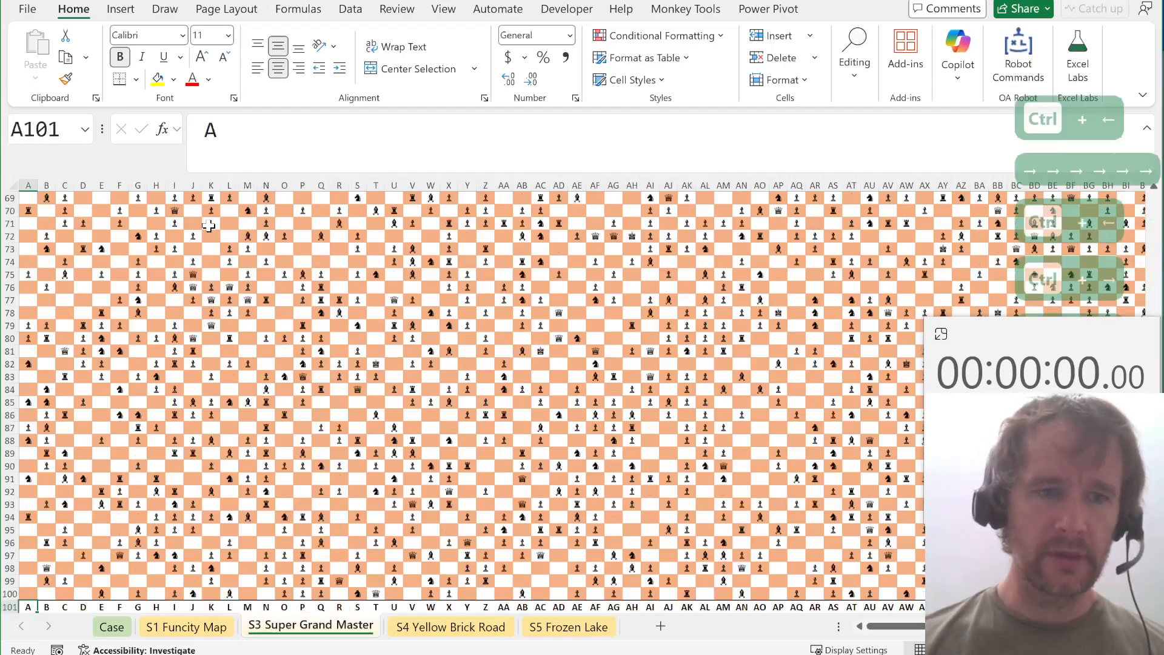
pyautogui.hotkey('ctrl', 'Up')
pyautogui.hotkey('ctrl', 'Down')
pyautogui.hotkey('ctrl', 'Up')
pyautogui.hotkey('ctrl', 'shift', 'Right')
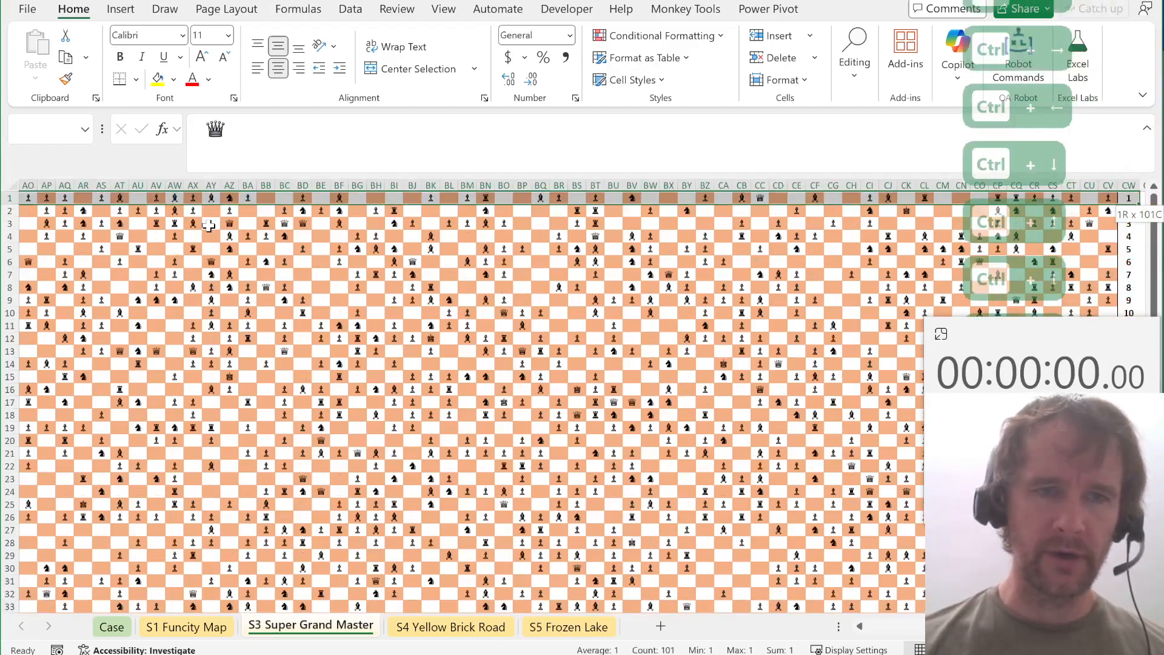
pyautogui.hotkey('ctrl', 'shift', 'Left')
pyautogui.hotkey('ctrl', 'Right')
pyautogui.hotkey('ctrl', 'Left')
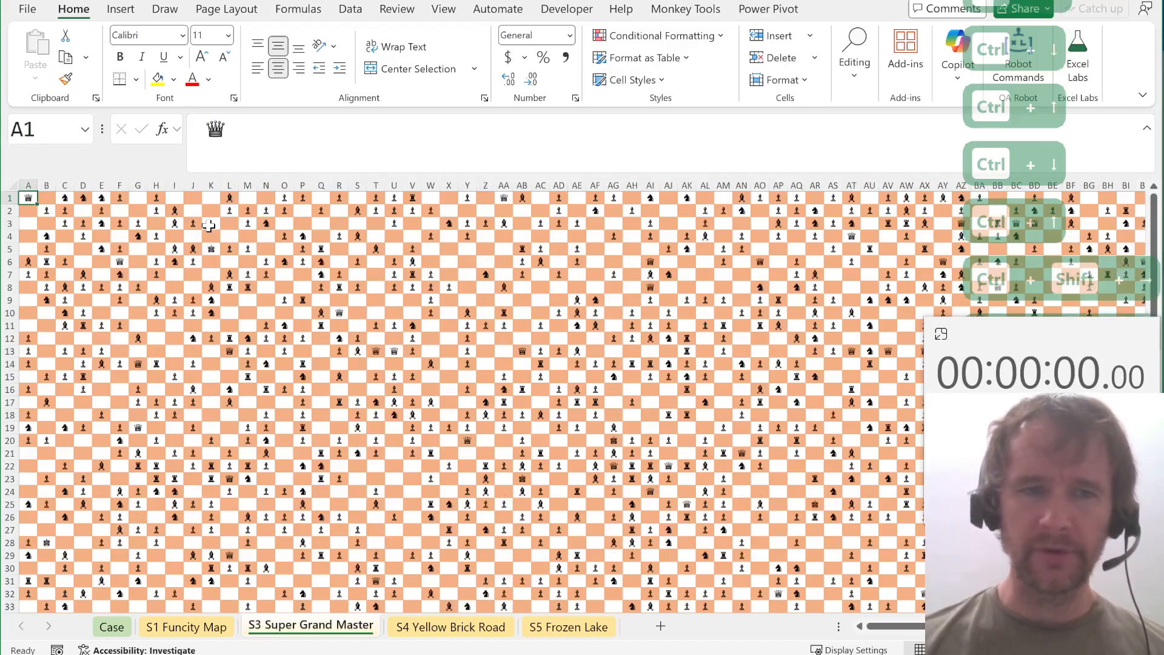
pyautogui.hotkey('ctrl', 'pageup')
pyautogui.hotkey('ctrl', 'pageup')
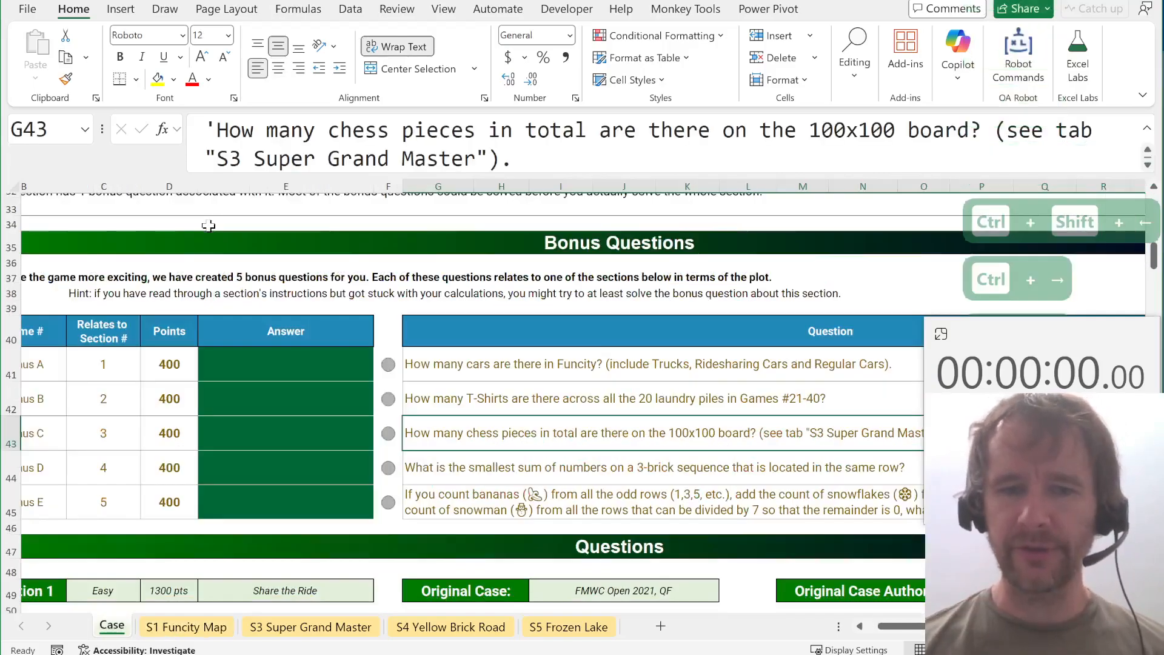
# Examine the Bonus D brick question alongside the neighbouring bricks in S4 Yellow Brick Road's first rows, and return to the Case sheet.
pyautogui.press('Down')
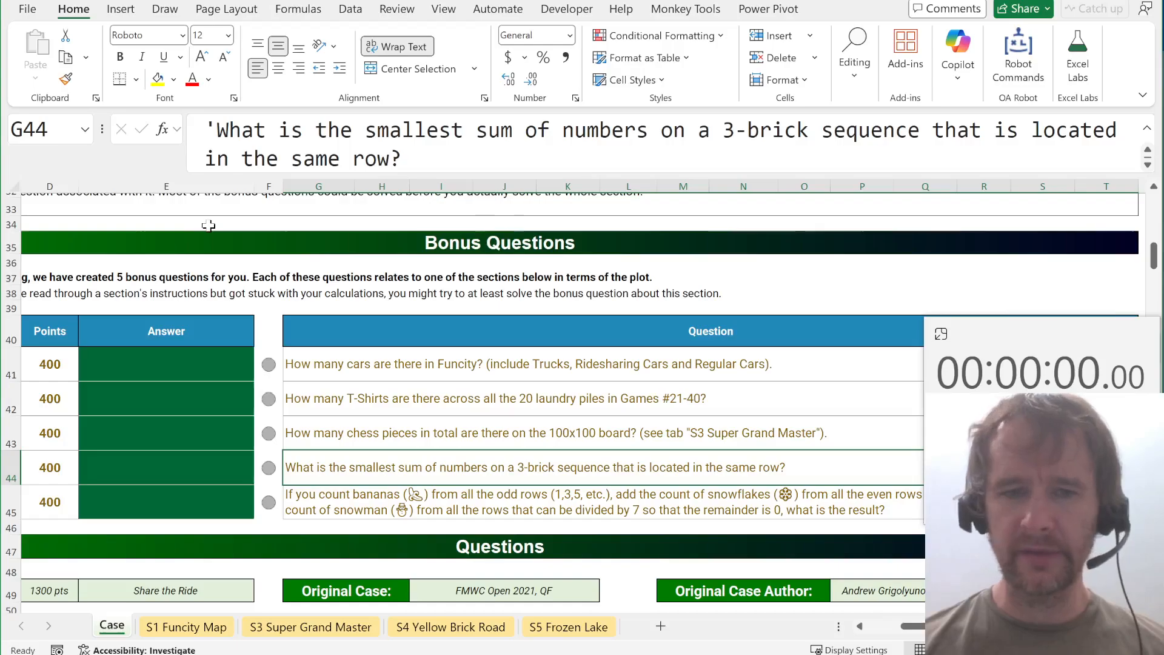
pyautogui.click(450, 626)
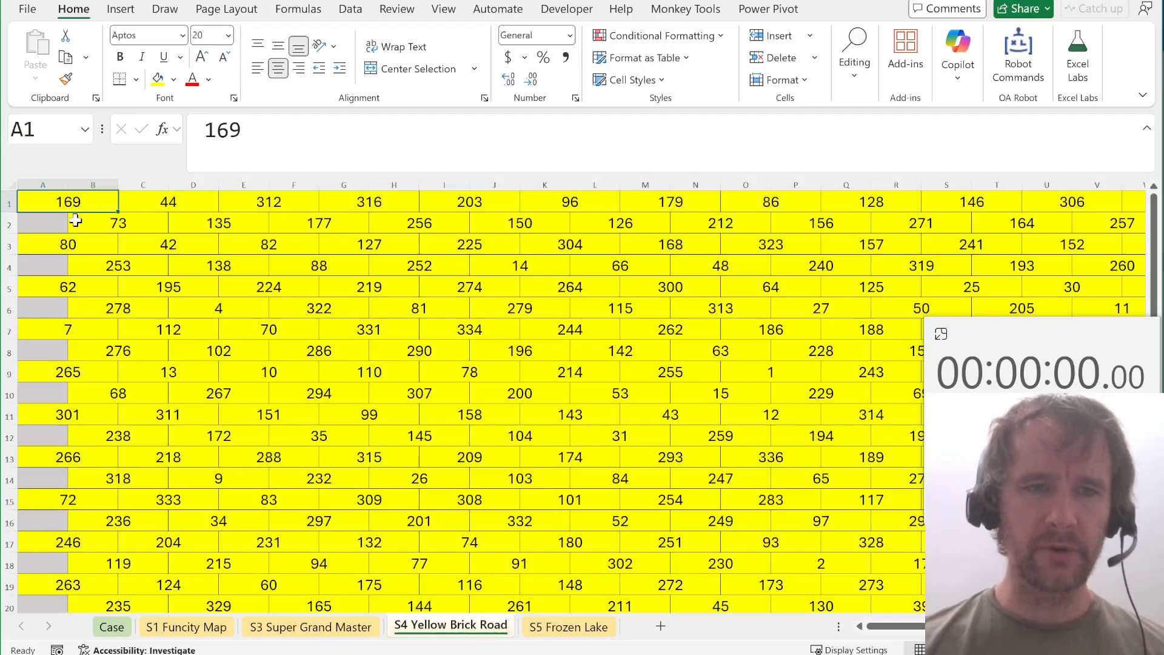
pyautogui.moveTo(93, 207); pyautogui.dragTo(266, 200)
pyautogui.moveTo(152, 224); pyautogui.dragTo(305, 233)
pyautogui.hotkey('ctrl', 'Home')
pyautogui.hotkey('ctrl', 'pageup')
pyautogui.hotkey('ctrl', 'pageup')
pyautogui.hotkey('ctrl', 'pageup')
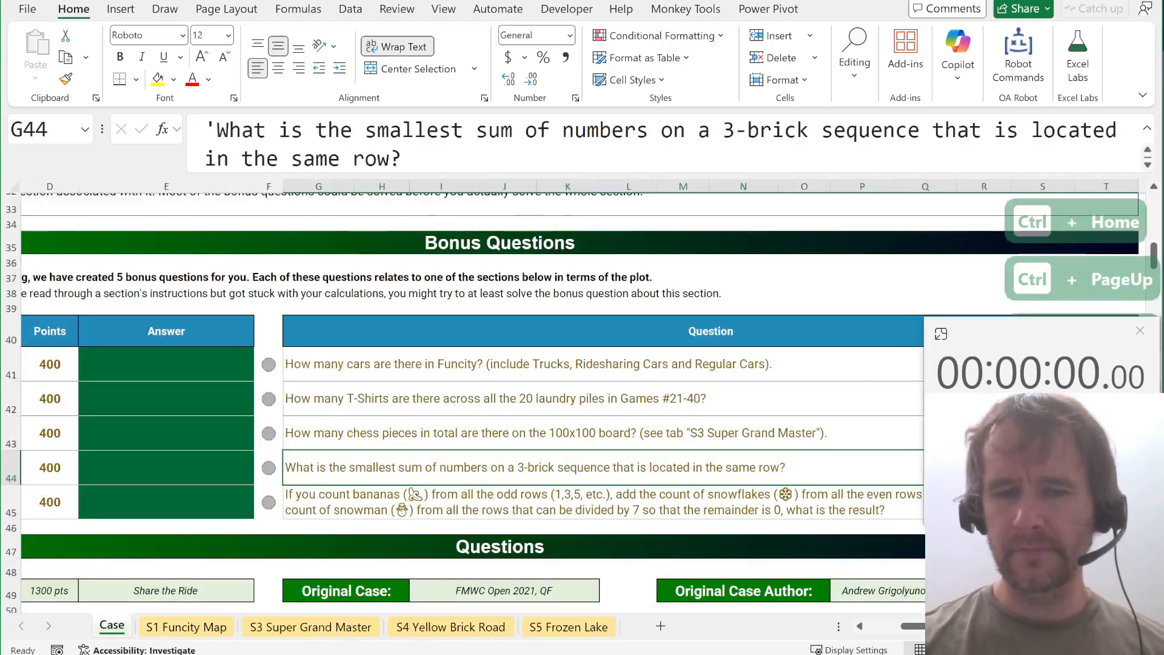
# Start the stopwatch and begin a SUM of COUNTIFS formula in Bonus A's answer cell E41.
pyautogui.click(234, 366)
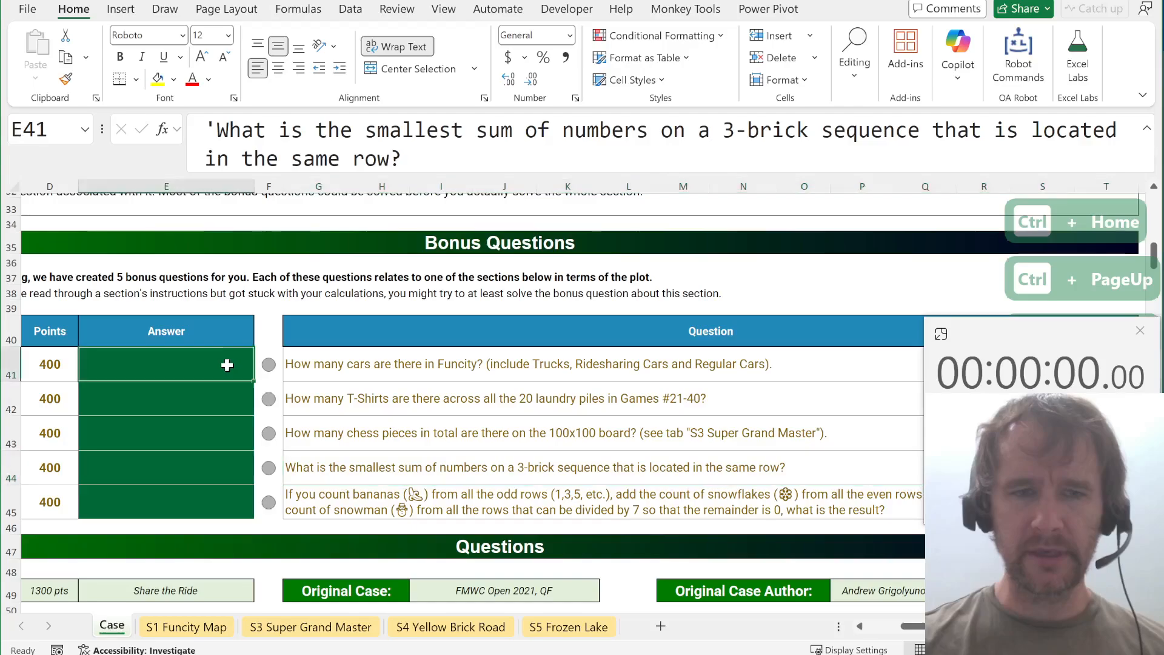
pyautogui.click(1008, 473)
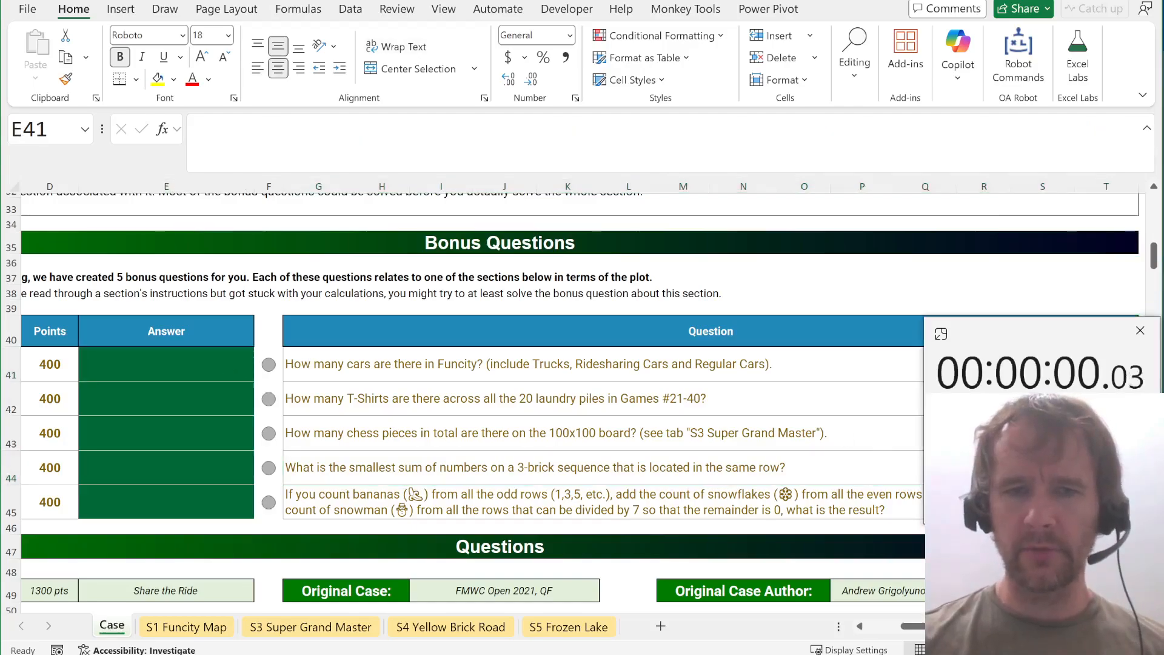
pyautogui.click(192, 374)
pyautogui.write('=sum')
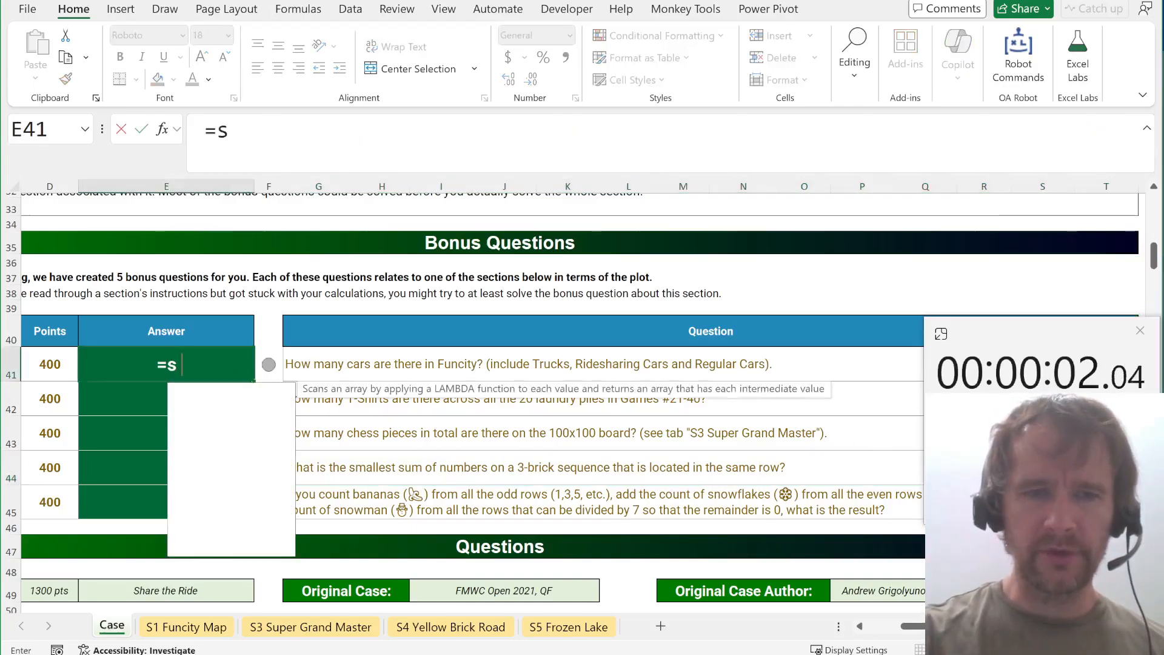
pyautogui.press('Tab')
pyautogui.write('countifs')
pyautogui.press('Tab')
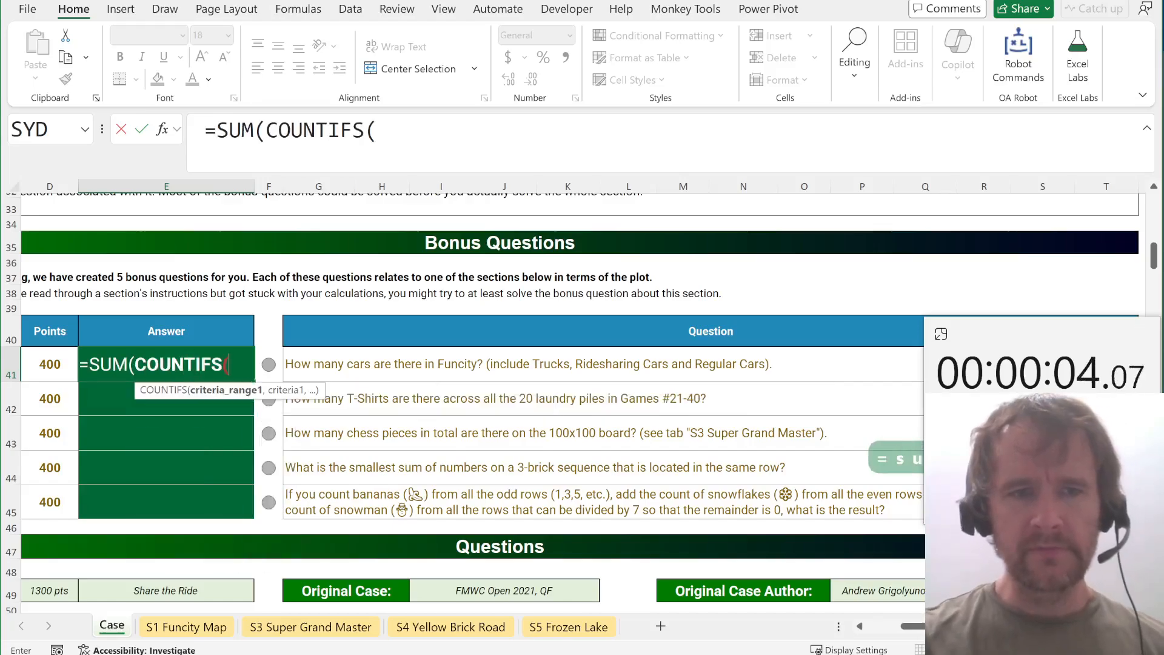
# Add the truck, ridesharing car and regular car icons in O52:O54 as the COUNTIFS criteria on a new line, and close both functions.
pyautogui.hotkey('alt', 'Return')
pyautogui.write(',')
pyautogui.scroll(-3, 526, 322)
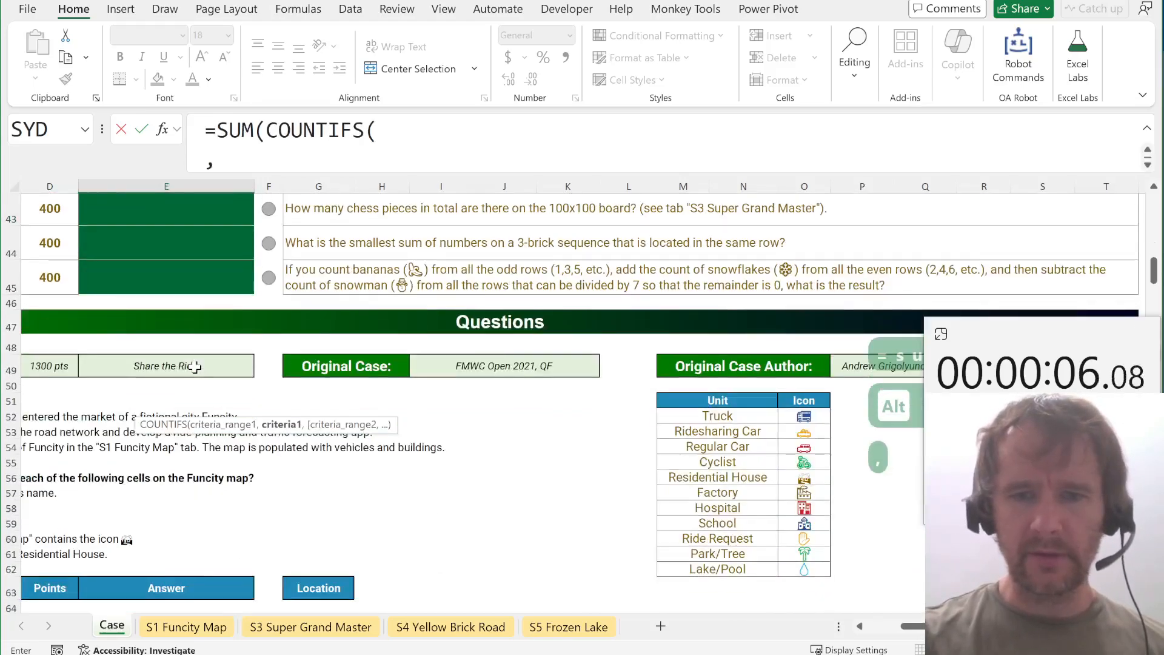
pyautogui.click(788, 416)
pyautogui.hotkey('shift', 'Down')
pyautogui.hotkey('shift', 'Down')
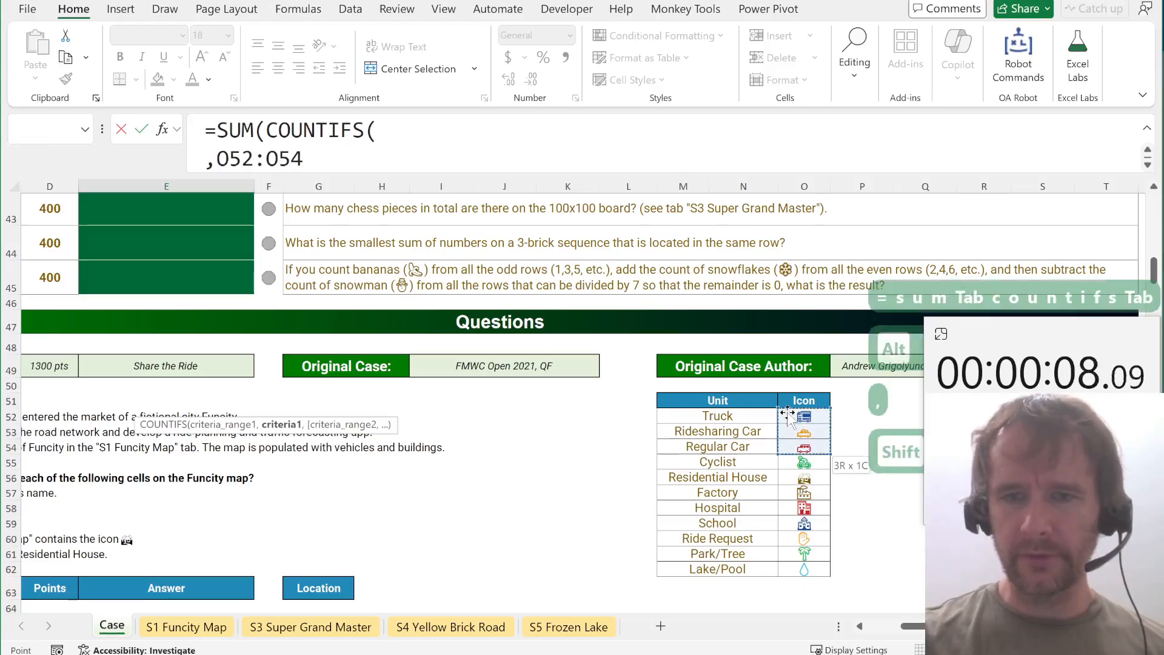
pyautogui.write('))')
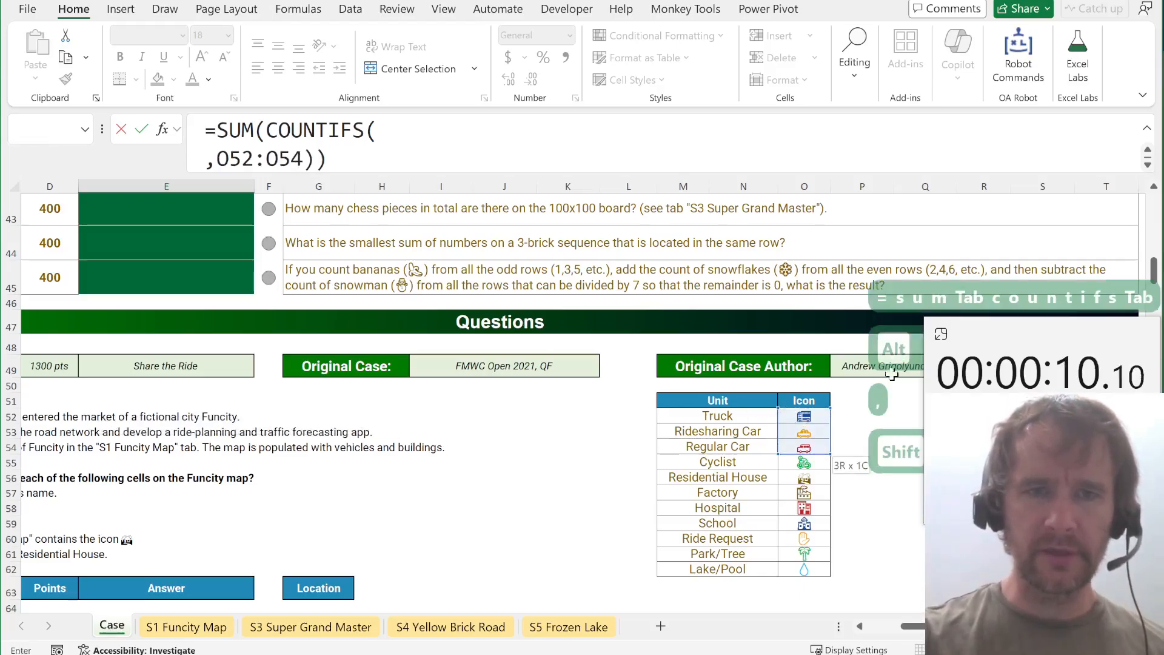
# Insert A1:BR72 of the S1 Funcity Map sheet as the COUNTIFS criteria range and enter the Bonus A formula.
pyautogui.click(412, 131)
pyautogui.hotkey('ctrl', 'pagedown')
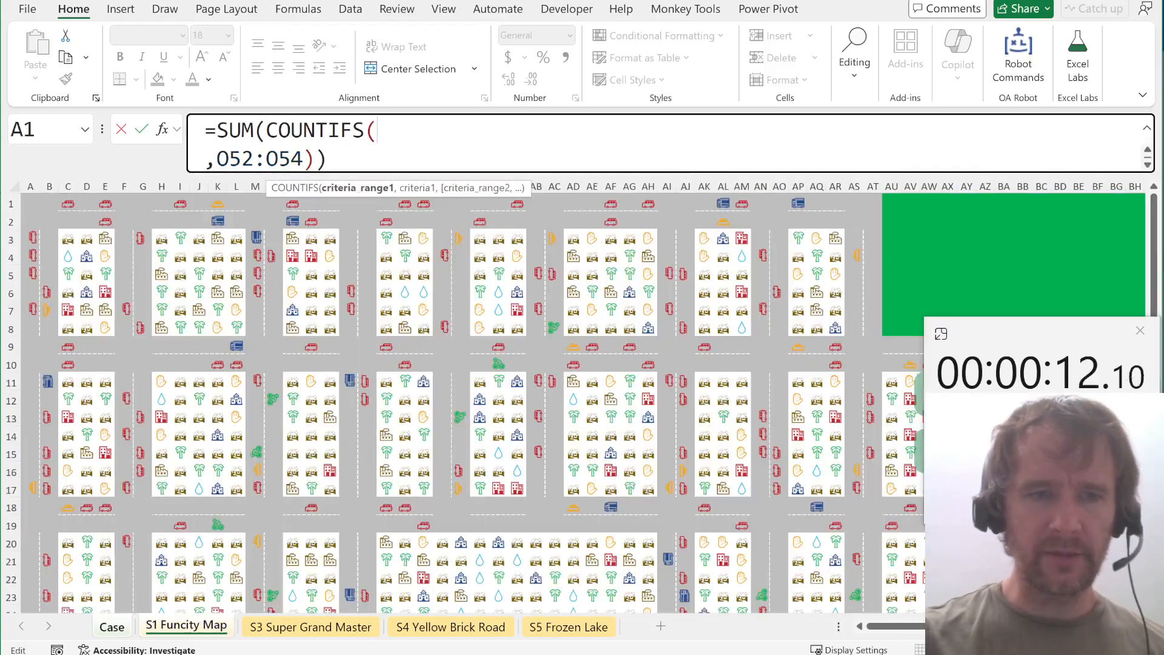
pyautogui.hotkey('ctrl', 'Home')
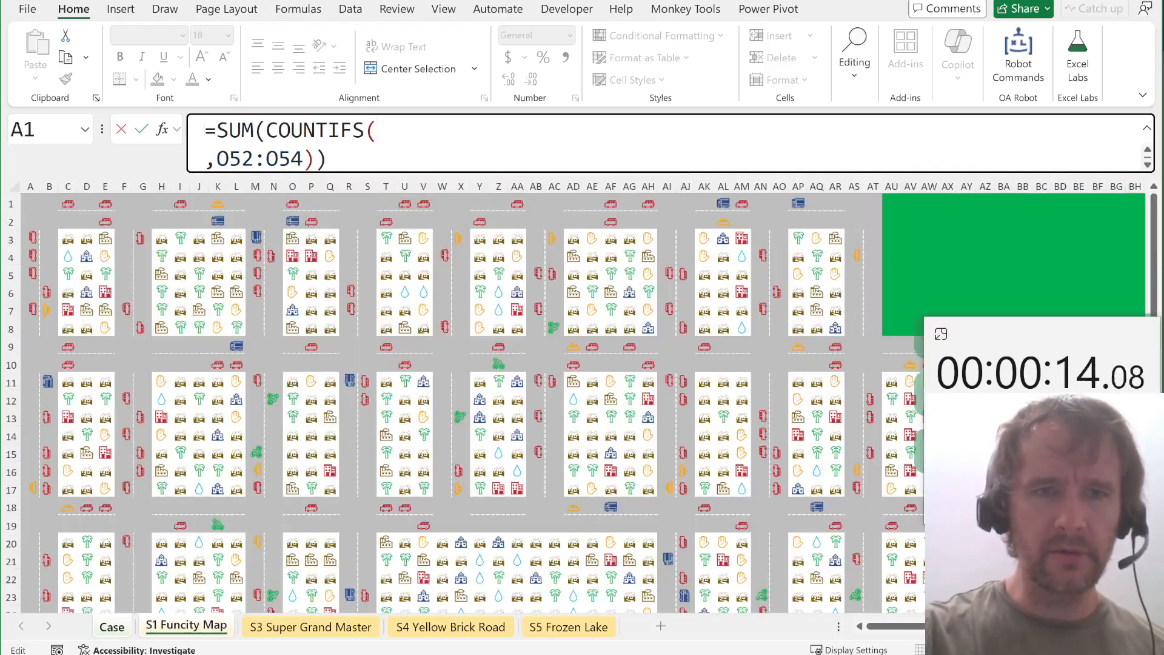
pyautogui.click(294, 260)
pyautogui.hotkey('ctrl', 'Home')
pyautogui.hotkey('ctrl', 'shift', 'End')
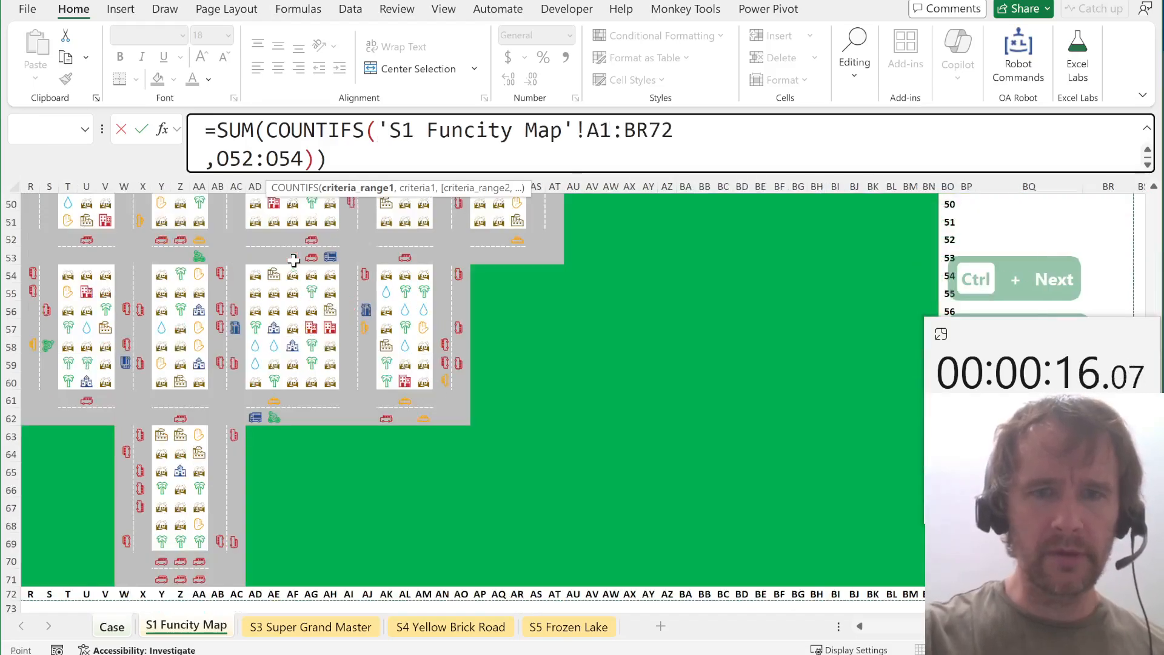
pyautogui.press('Return')
pyautogui.press('Up')
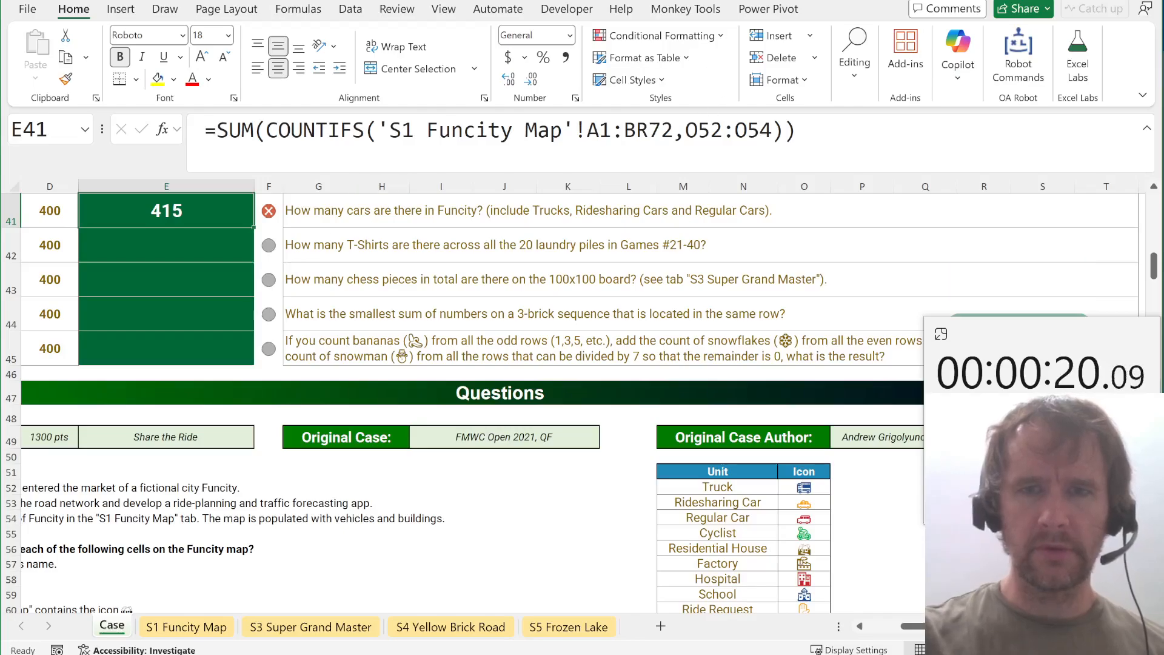
# Check Bonus A's formula references against the icon legend and the map's last row and column on S1 Funcity Map.
pyautogui.click(711, 131)
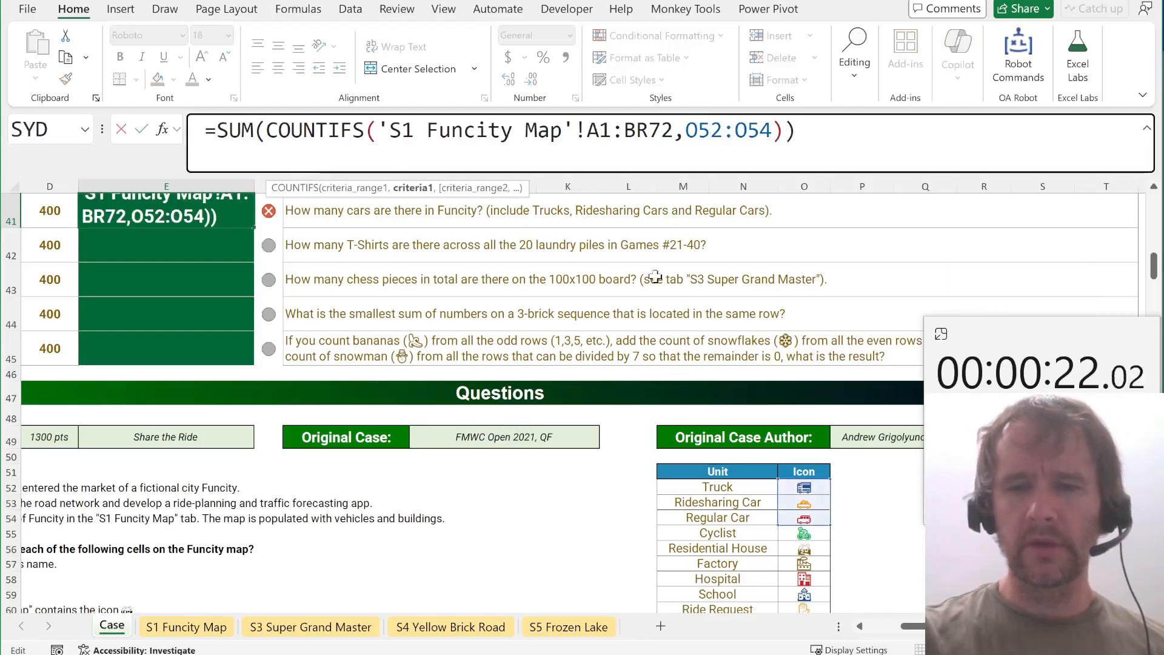
pyautogui.hotkey('ctrl', 'Return')
pyautogui.hotkey('ctrl', 'pagedown')
pyautogui.scroll(15, 718, 403)
pyautogui.hscroll(6, 717, 403)
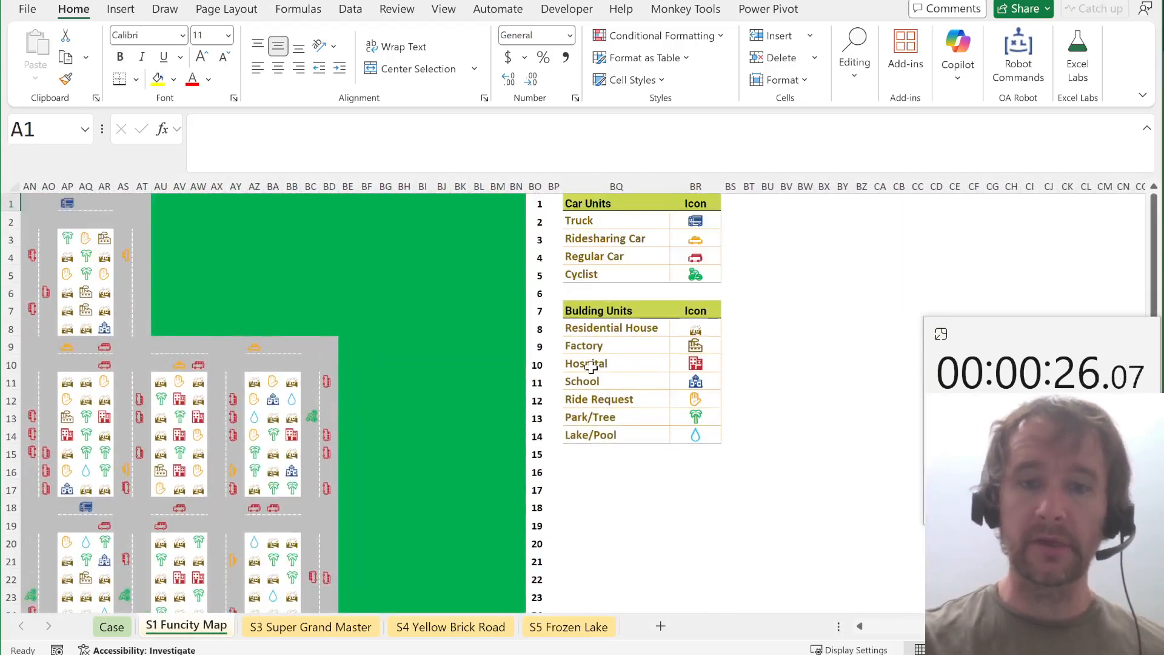
pyautogui.click(554, 417)
pyautogui.press('Left')
pyautogui.hotkey('ctrl', 'Down')
pyautogui.press('Left')
pyautogui.press('Up')
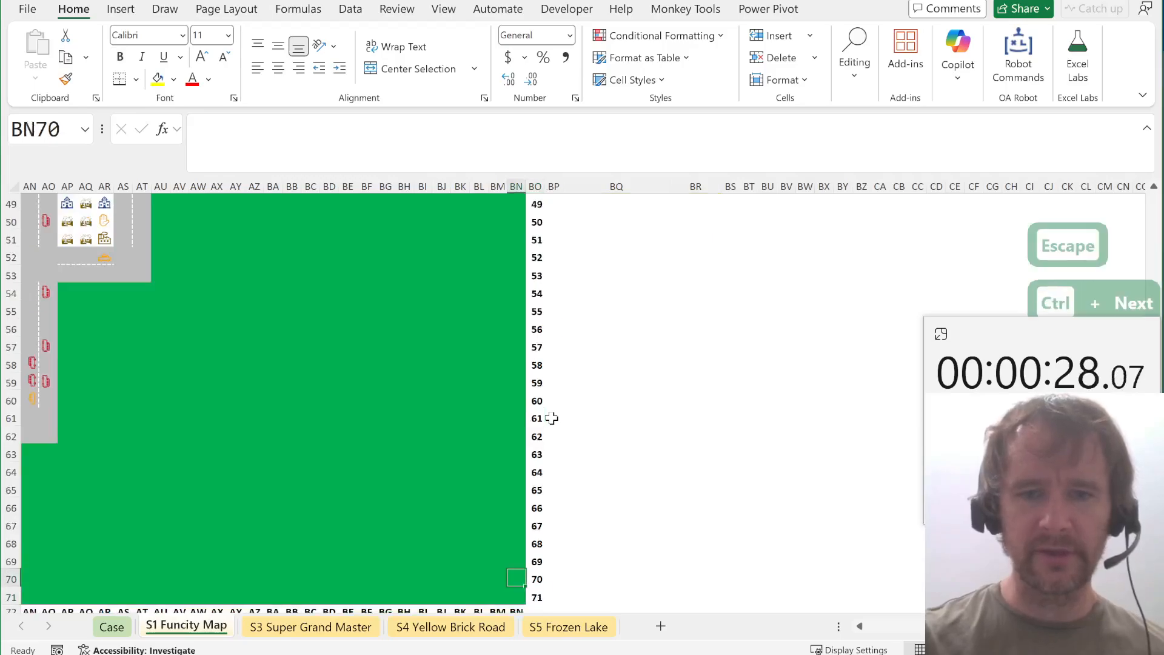
pyautogui.press('Down')
pyautogui.hotkey('ctrl', 'pageup')
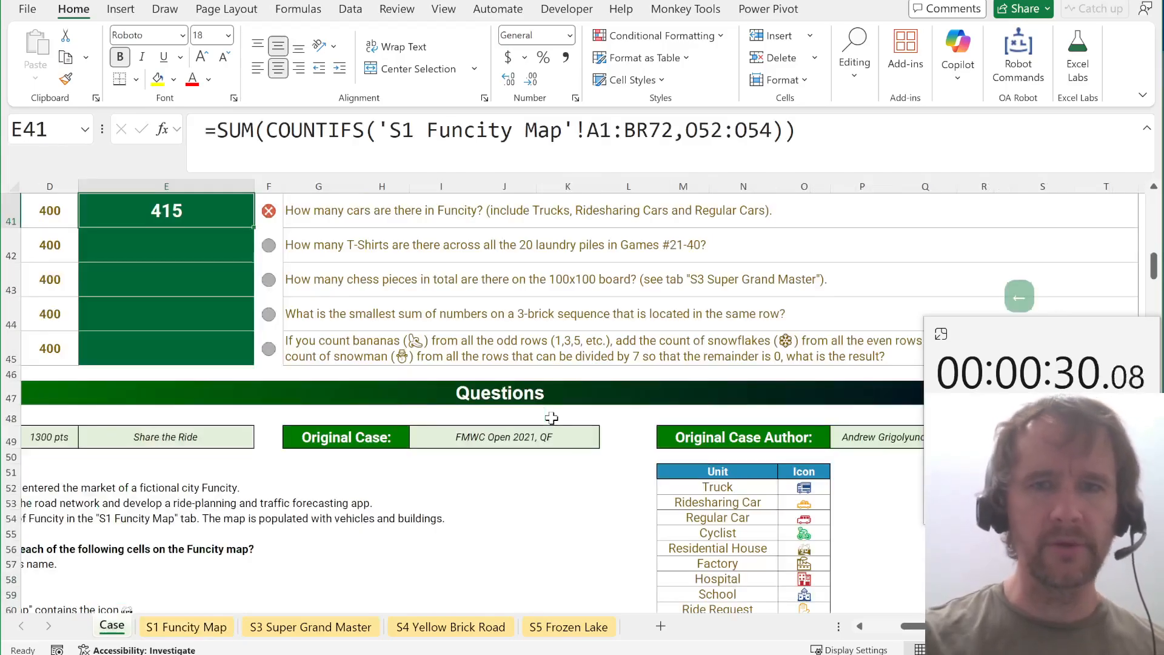
# Change the end of Bonus A's criteria range to BN71 so that it excludes the legend and edge labels.
pyautogui.click(637, 131)
pyautogui.hotkey('ctrl', 'shift', 'Right')
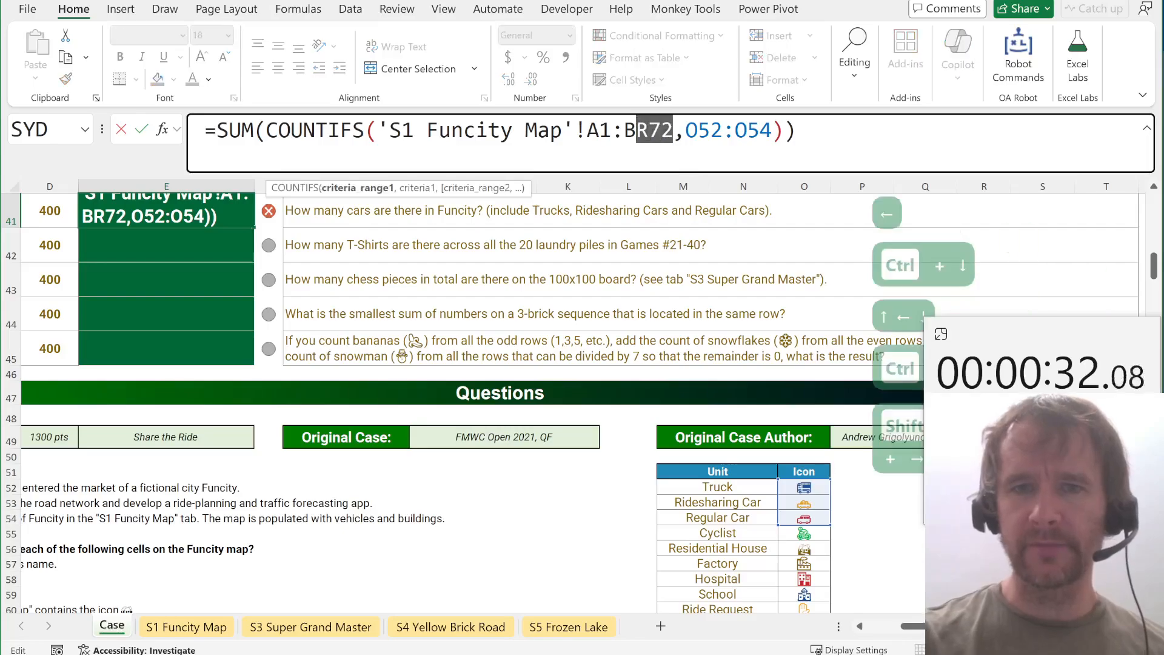
pyautogui.write('n71')
pyautogui.press('Return')
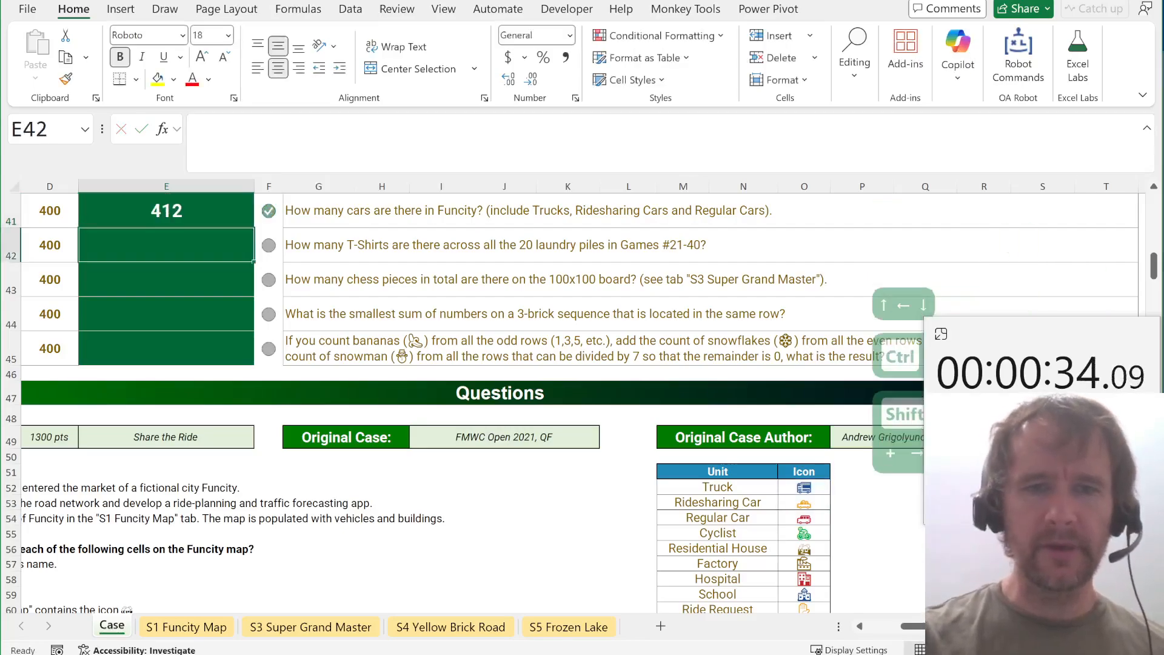
pyautogui.write('=')
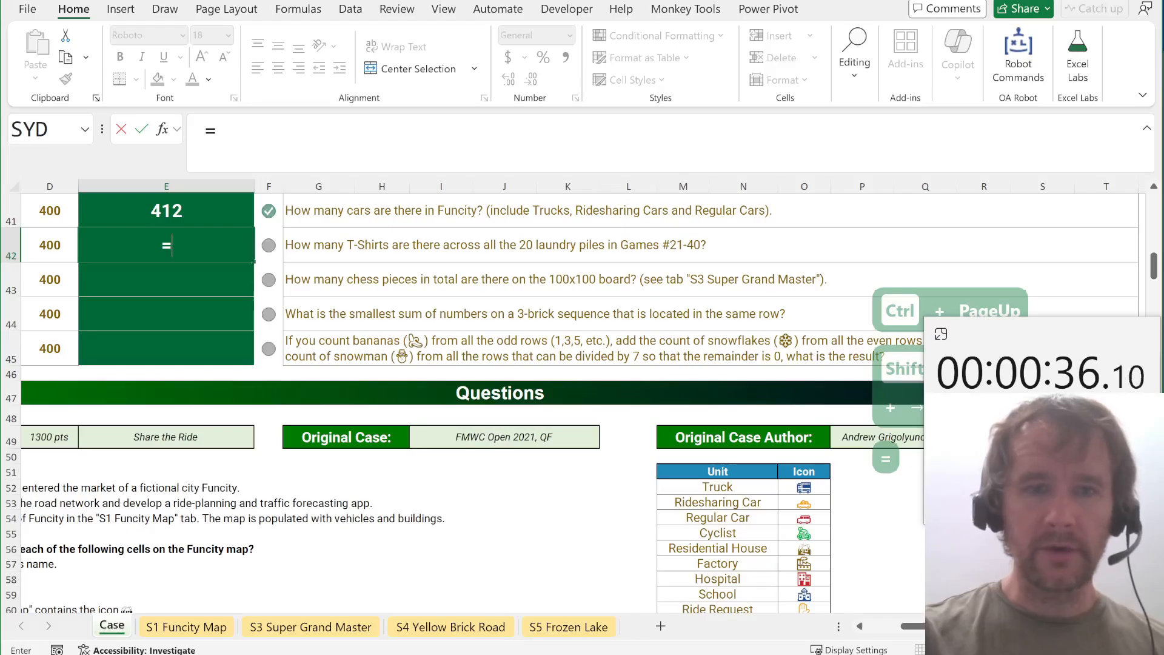
pyautogui.write('count')
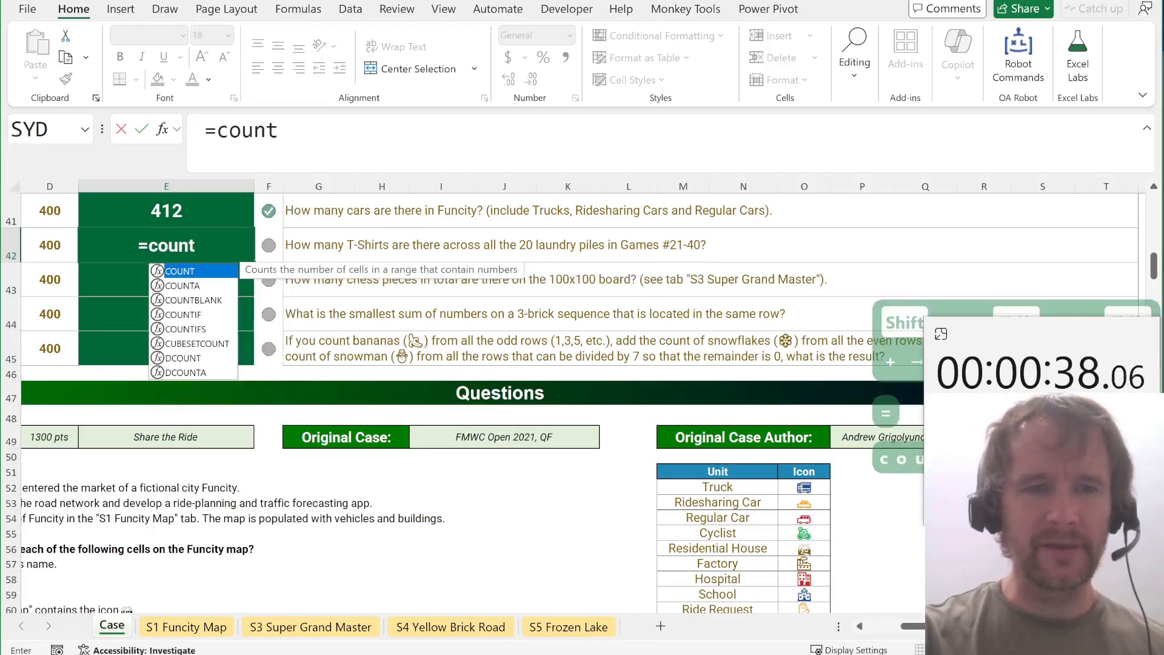
pyautogui.press('Escape')
pyautogui.press('Escape')
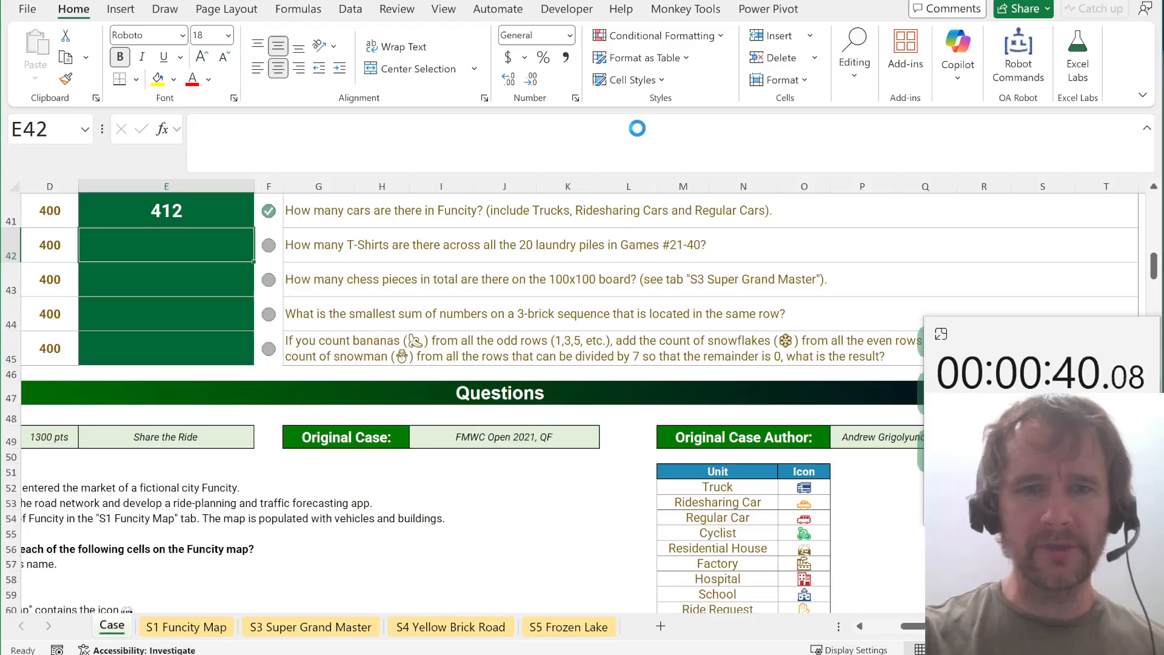
# Begin Bonus B's answer in E42 with the _countOcc function and a nested CONCAT as its text argument.
pyautogui.write('=')
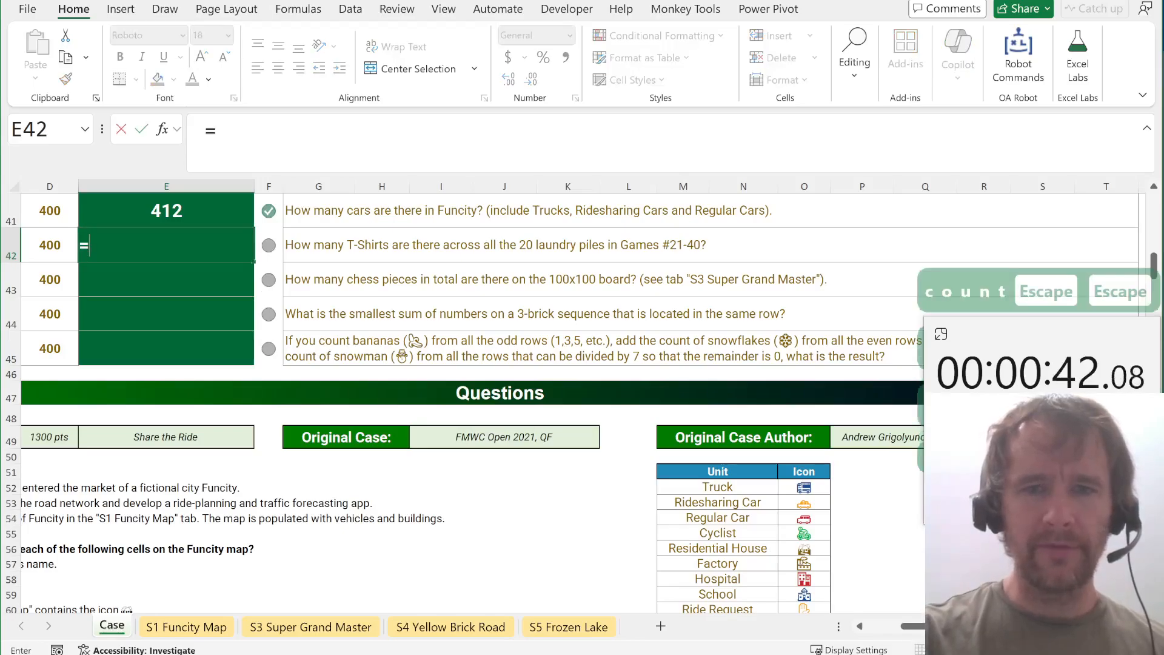
pyautogui.write('counto')
pyautogui.press('Tab')
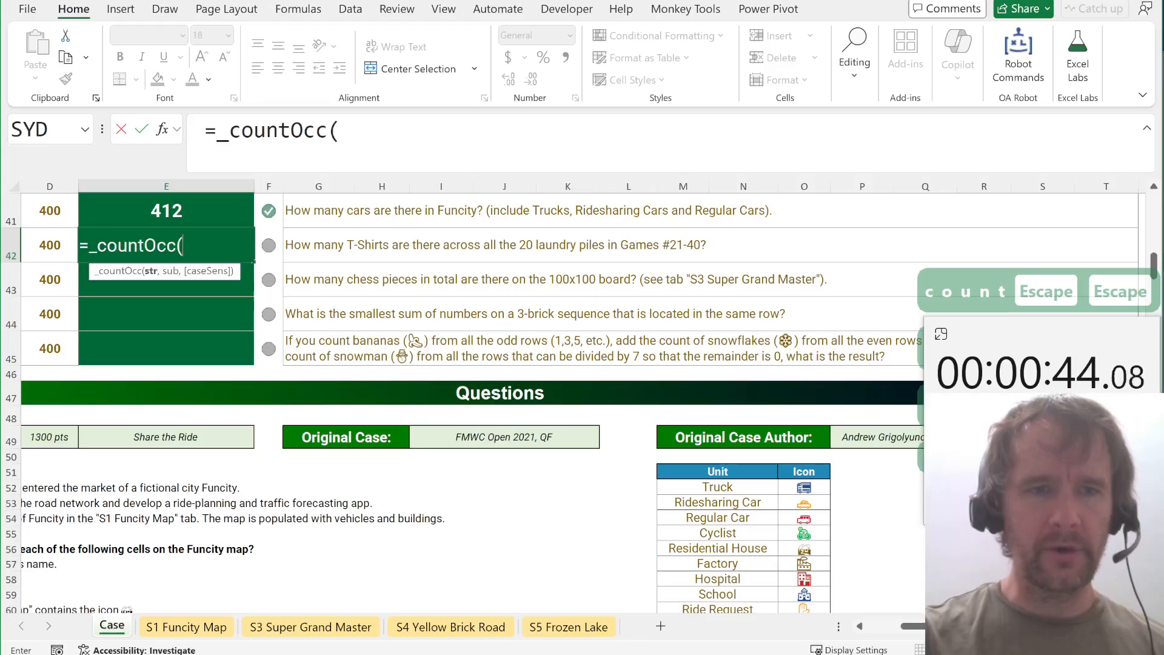
pyautogui.scroll(-5, 532, 304)
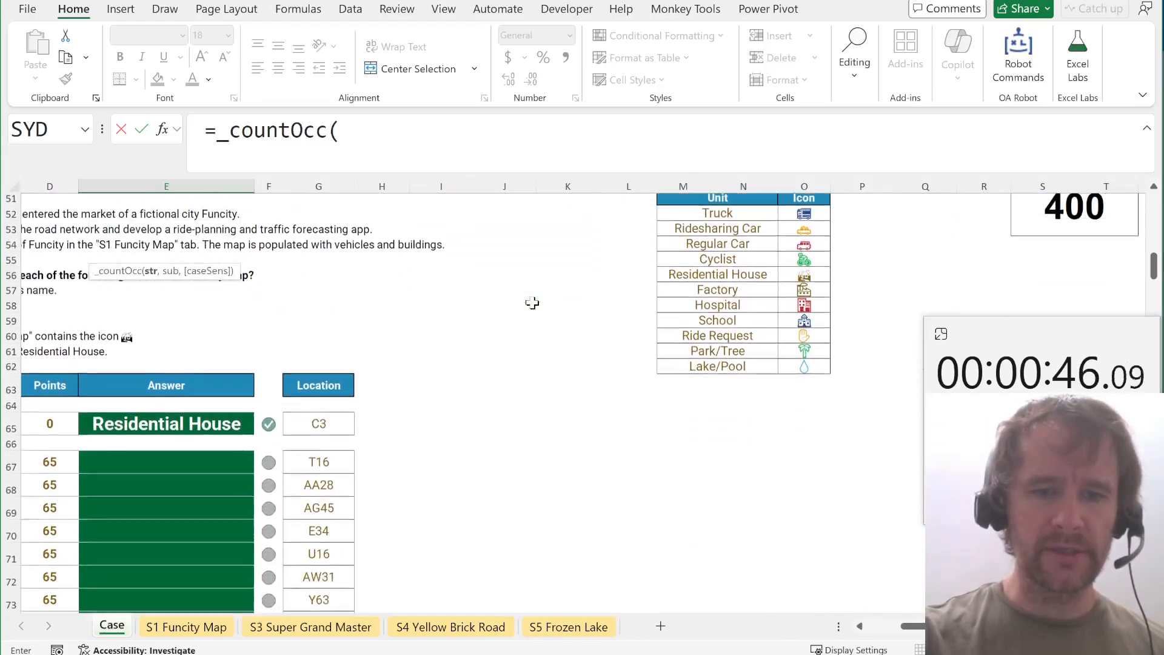
pyautogui.write('countOc')
pyautogui.scroll(-11, 531, 303)
pyautogui.press('Tab')
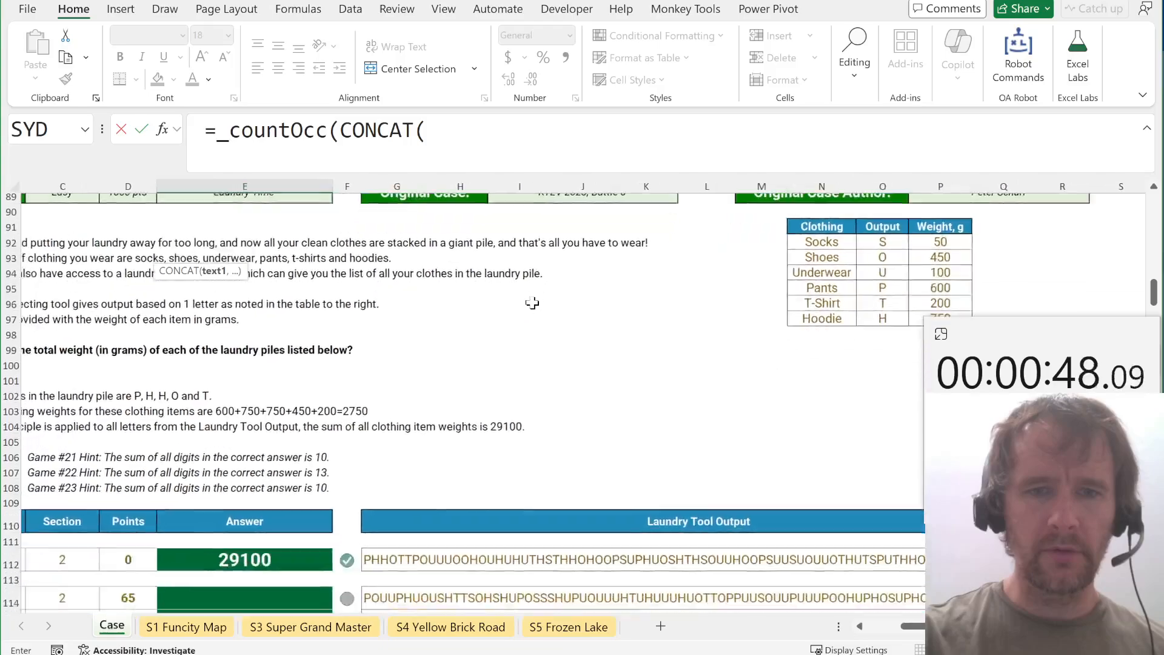
# Complete the Bonus B formula by concatenating laundry outputs G114:G133 and counting the letter "T".
pyautogui.click(387, 573)
pyautogui.hotkey('ctrl', 'shift', 'Down')
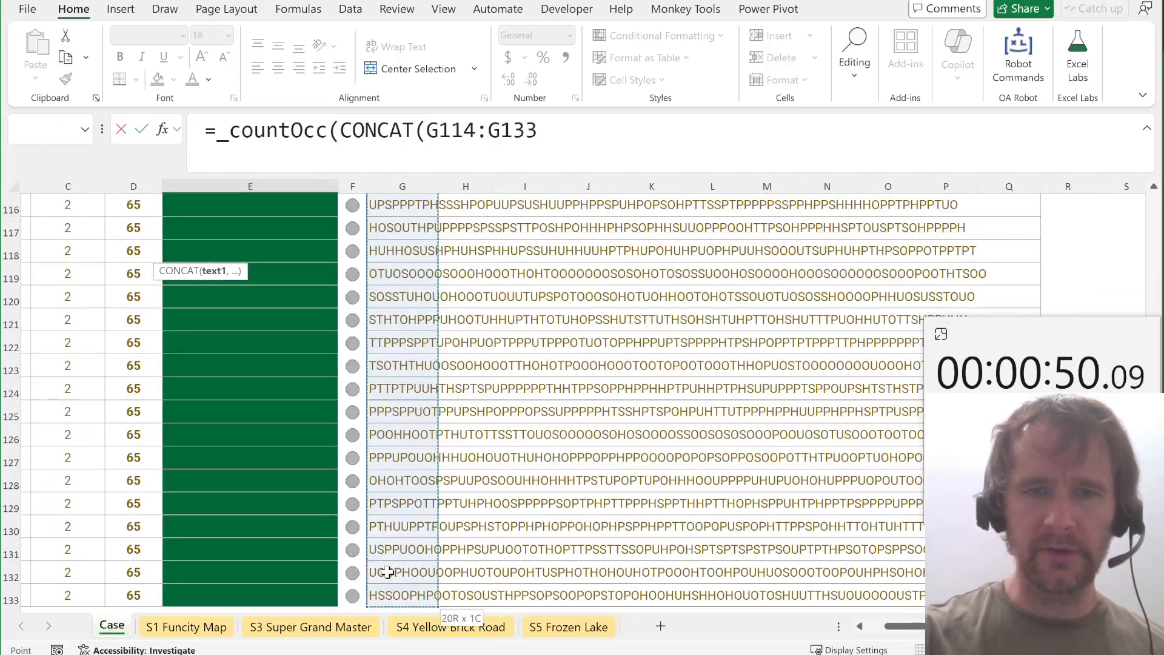
pyautogui.write('),"T')
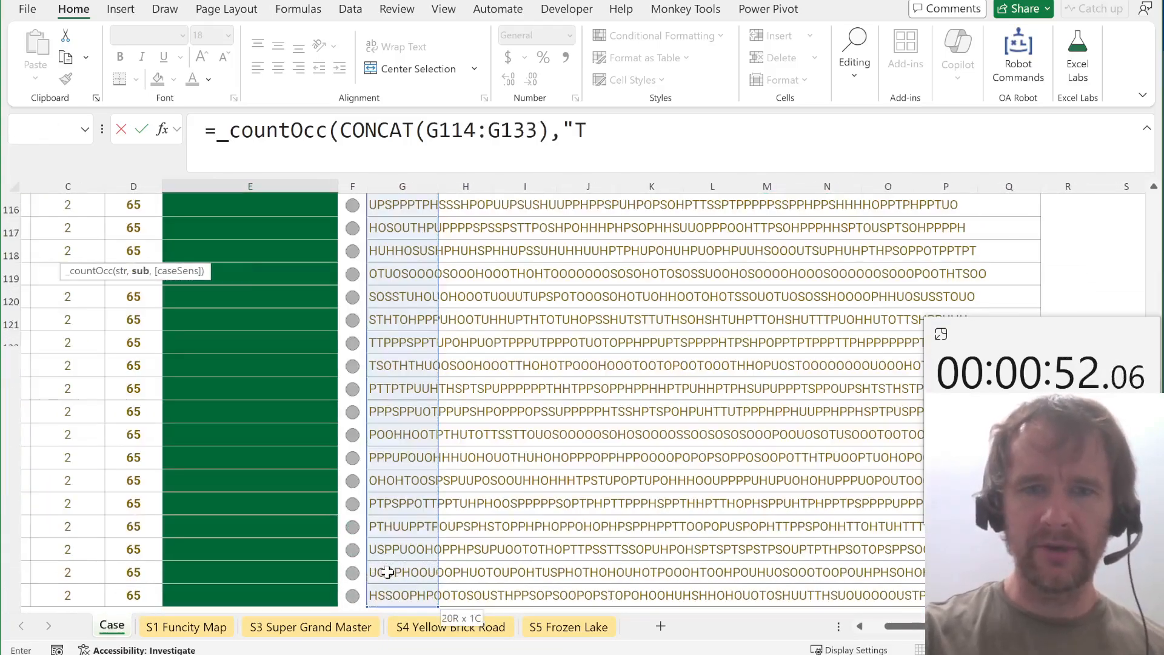
pyautogui.write('")')
pyautogui.press('Return')
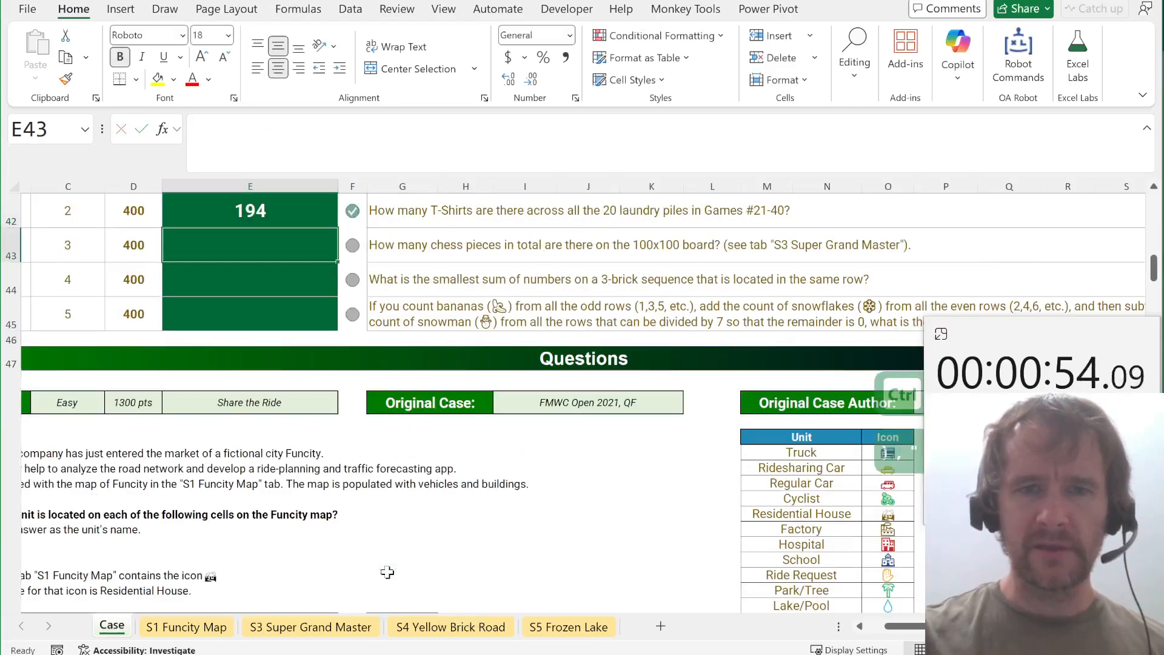
# Answer the chess-piece bonus question in E43 with COUNTIFS over 'S3 Super Grand Master'!A1:CV100 and the criterion "<> ".
pyautogui.write('=countifs')
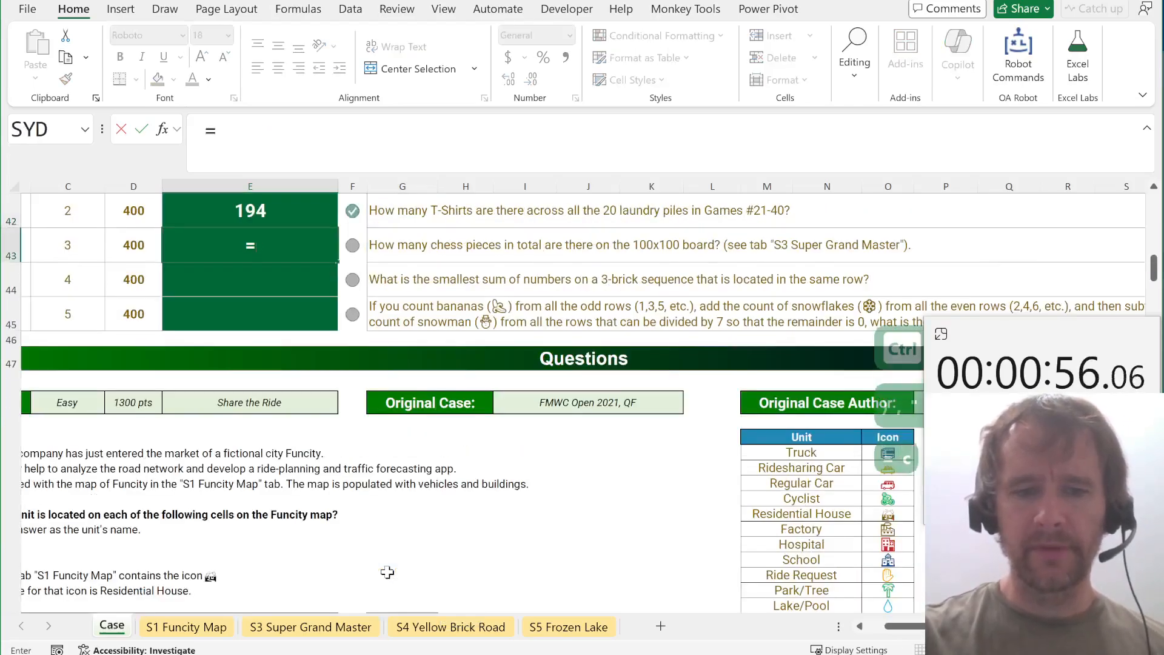
pyautogui.press('Tab')
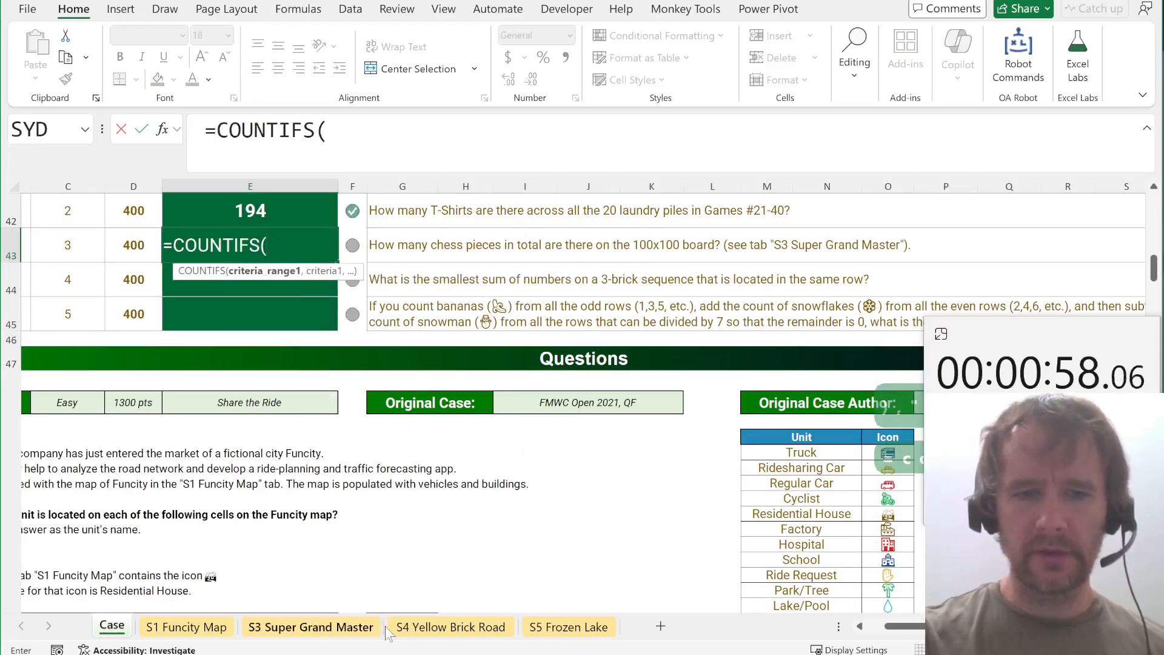
pyautogui.click(357, 629)
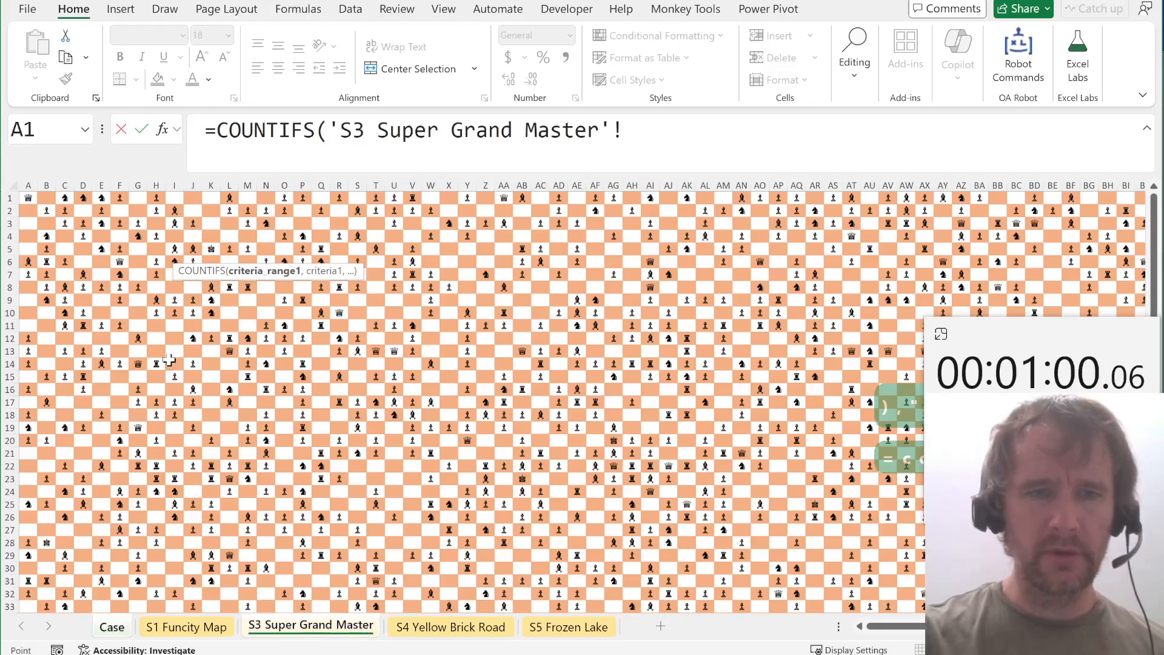
pyautogui.click(171, 362)
pyautogui.hotkey('ctrl', 'Home')
pyautogui.hotkey('ctrl', 'shift', 'End')
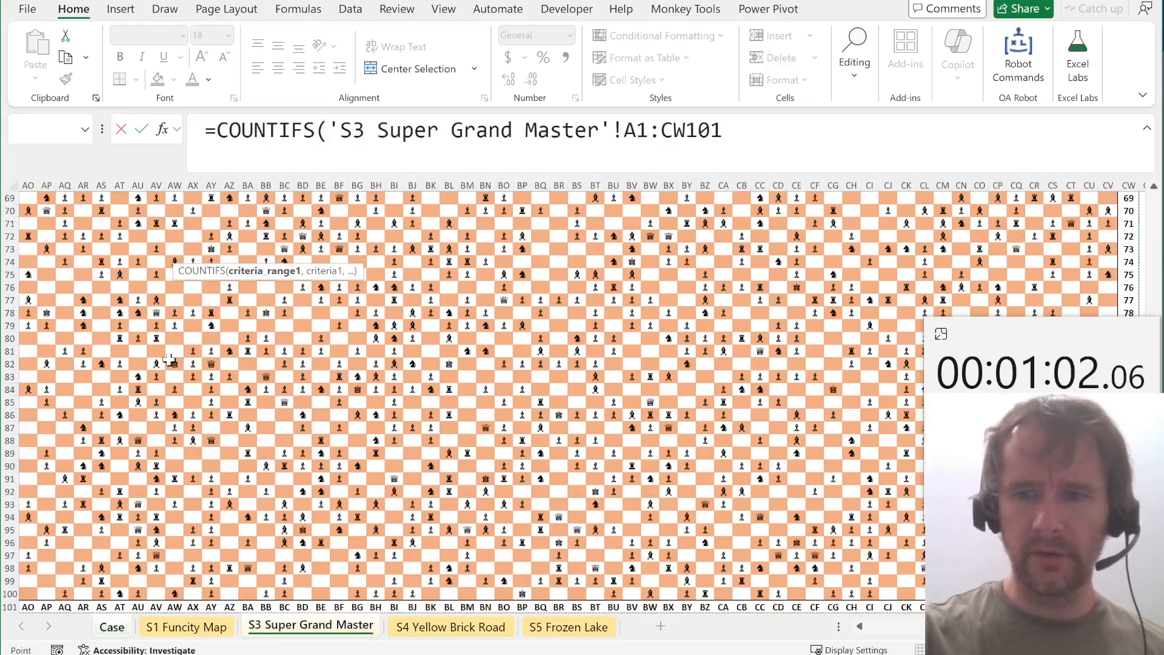
pyautogui.hotkey('shift', 'Left')
pyautogui.hotkey('shift', 'Up')
pyautogui.write(',')
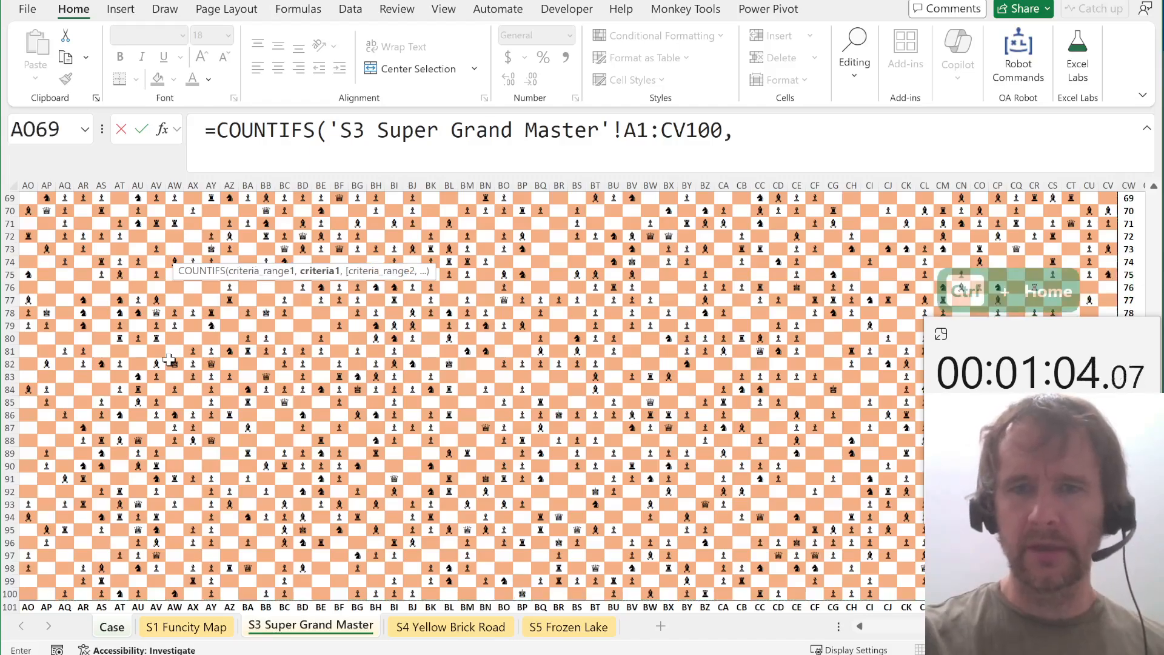
pyautogui.write('")')
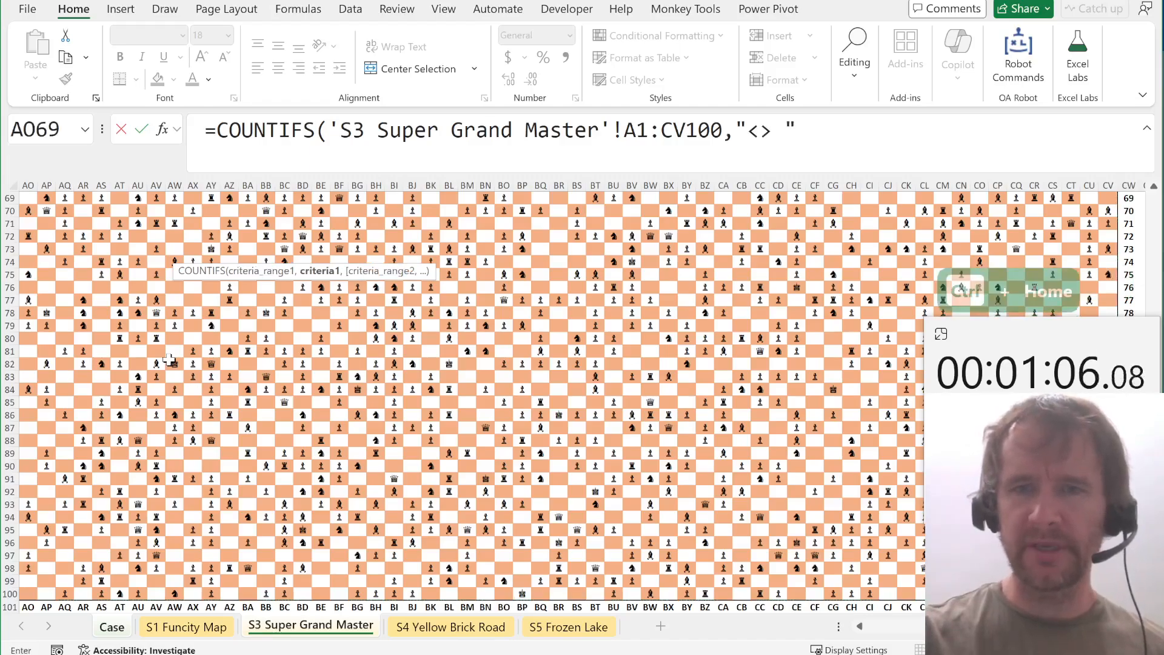
pyautogui.press('Return')
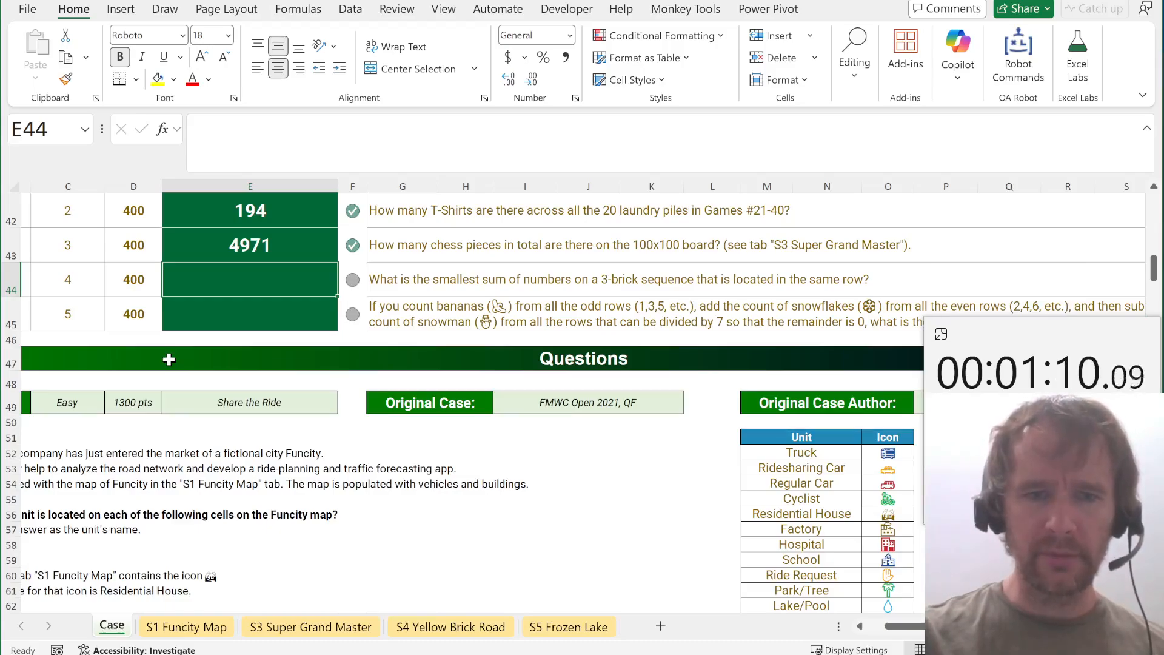
# Begin a _BiROW formula in AA1 of S4 Yellow Brick Road, with its array reference starting at Y1.
pyautogui.hotkey('ctrl', 'pagedown')
pyautogui.hotkey('ctrl', 'pagedown')
pyautogui.hotkey('ctrl', 'pagedown')
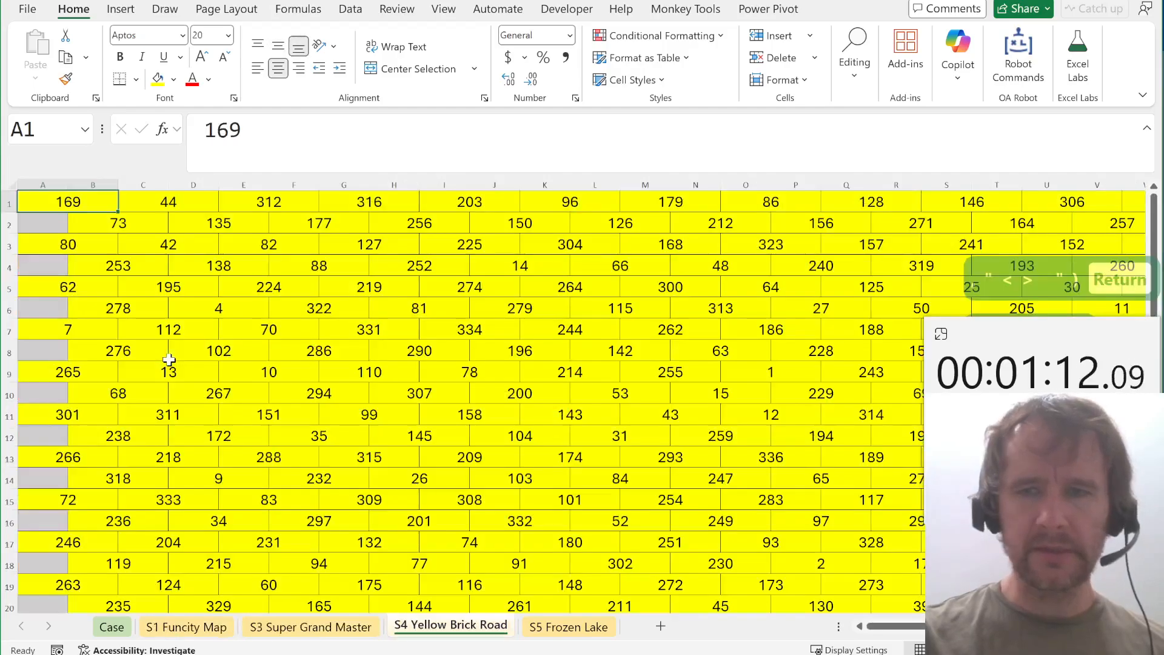
pyautogui.hotkey('ctrl', 'Right')
pyautogui.press('Right')
pyautogui.press('Right')
pyautogui.press('Right')
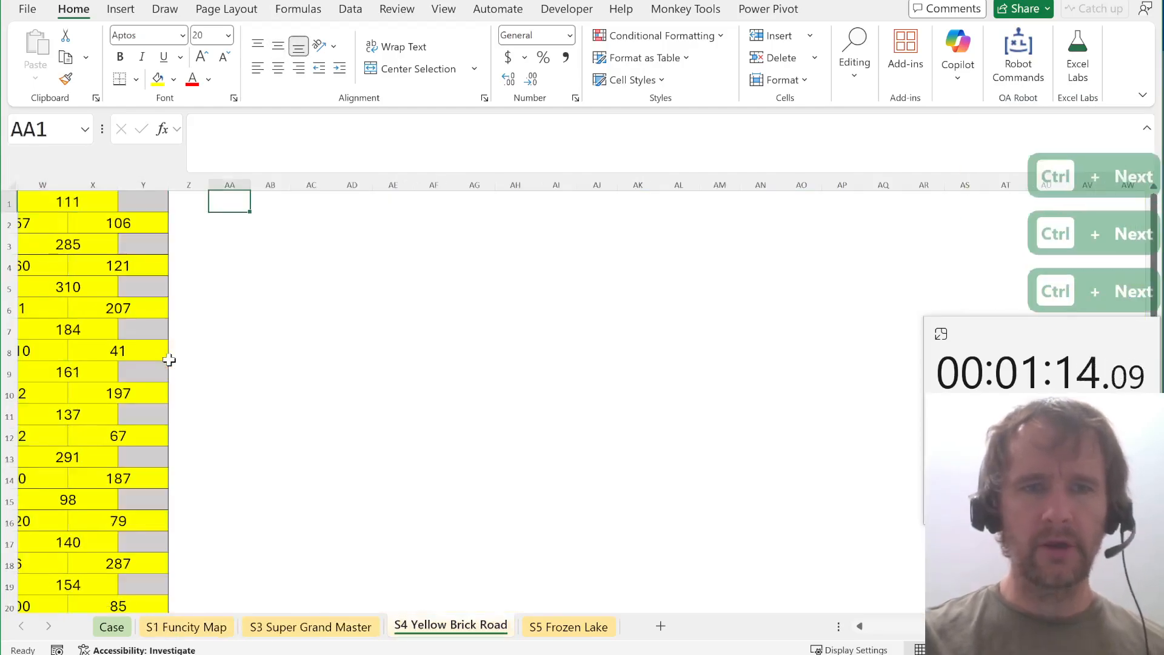
pyautogui.write('=bir')
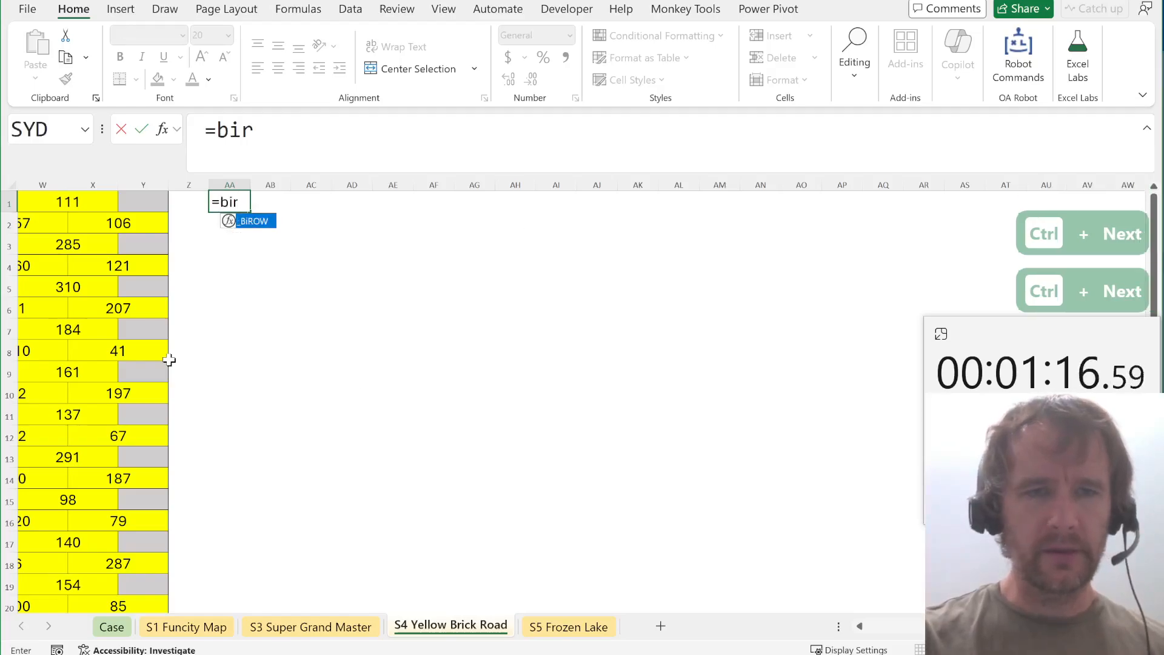
pyautogui.press('Tab')
pyautogui.press('Left')
pyautogui.press('Left')
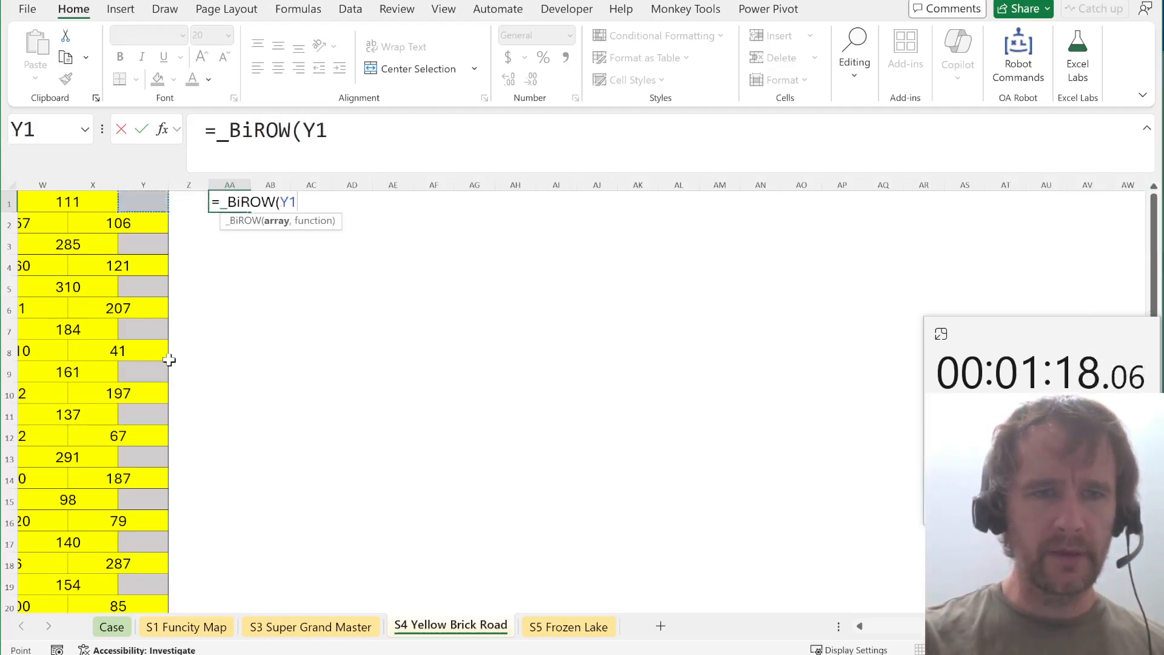
pyautogui.hotkey('ctrl', 'shift', 'Left')
pyautogui.hotkey('ctrl', 'space')
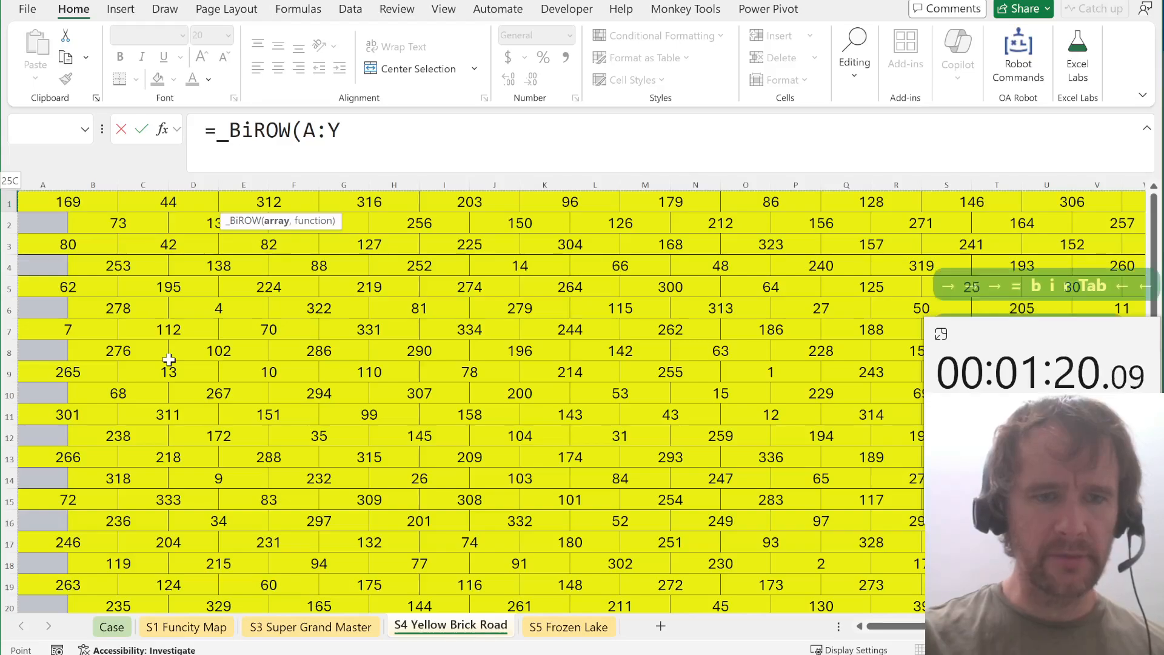
pyautogui.press('Left')
pyautogui.press('Right')
pyautogui.press('Right')
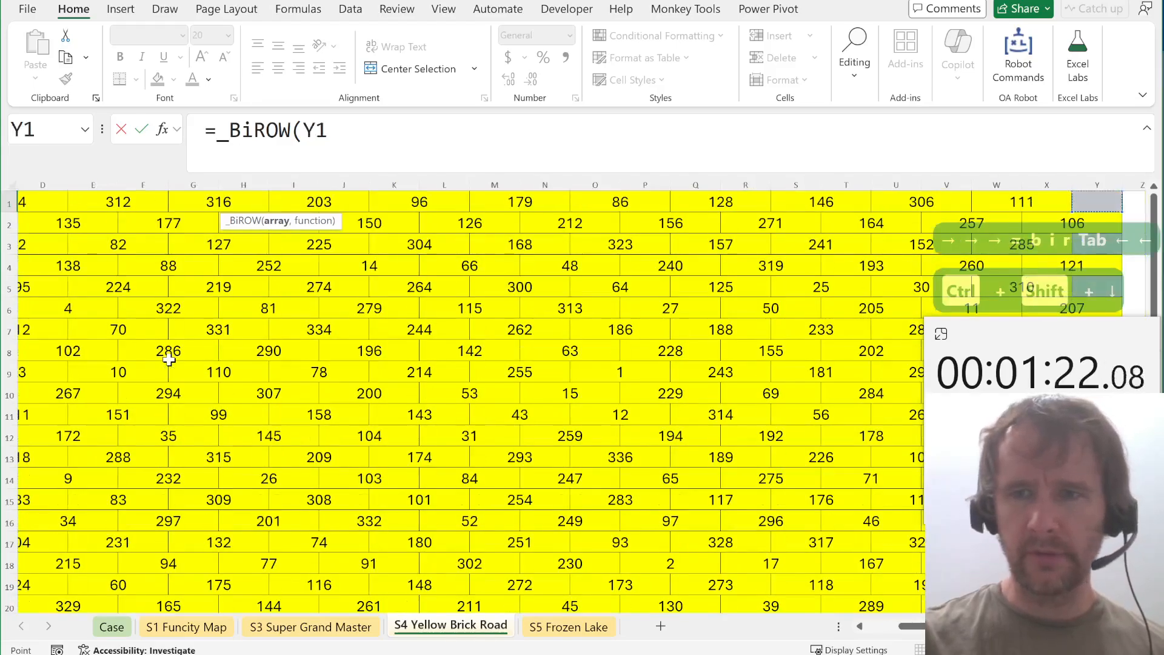
# Extend the _BiROW array reference to cover the whole brick grid, A1:Y28.
pyautogui.hotkey('ctrl', 'shift', 'Left')
pyautogui.hotkey('shift', 'Down')
pyautogui.hotkey('shift', 'Down')
pyautogui.hotkey('shift', 'Down')
pyautogui.hotkey('shift', 'Down')
pyautogui.hotkey('ctrl', 'shift', 'Down')
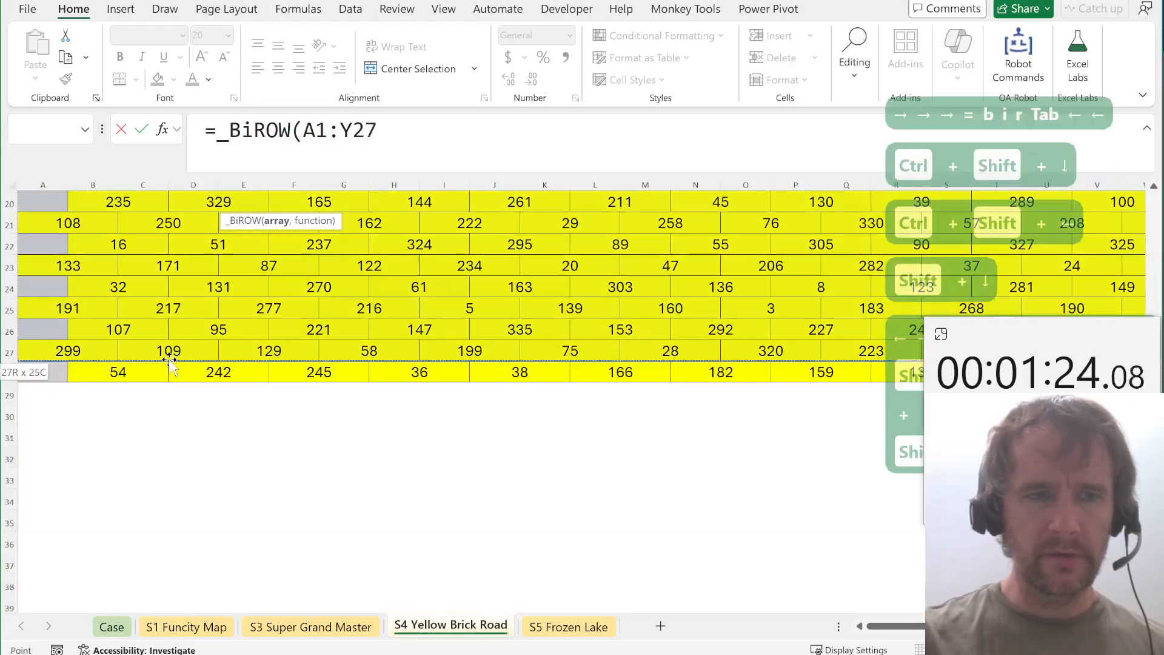
pyautogui.hotkey('shift', 'Down')
# Complete the _BiROW formula with LAMBDA(rw,TOROW(rw,3)) and all closing parentheses to compact each brick row.
pyautogui.write(',lam')
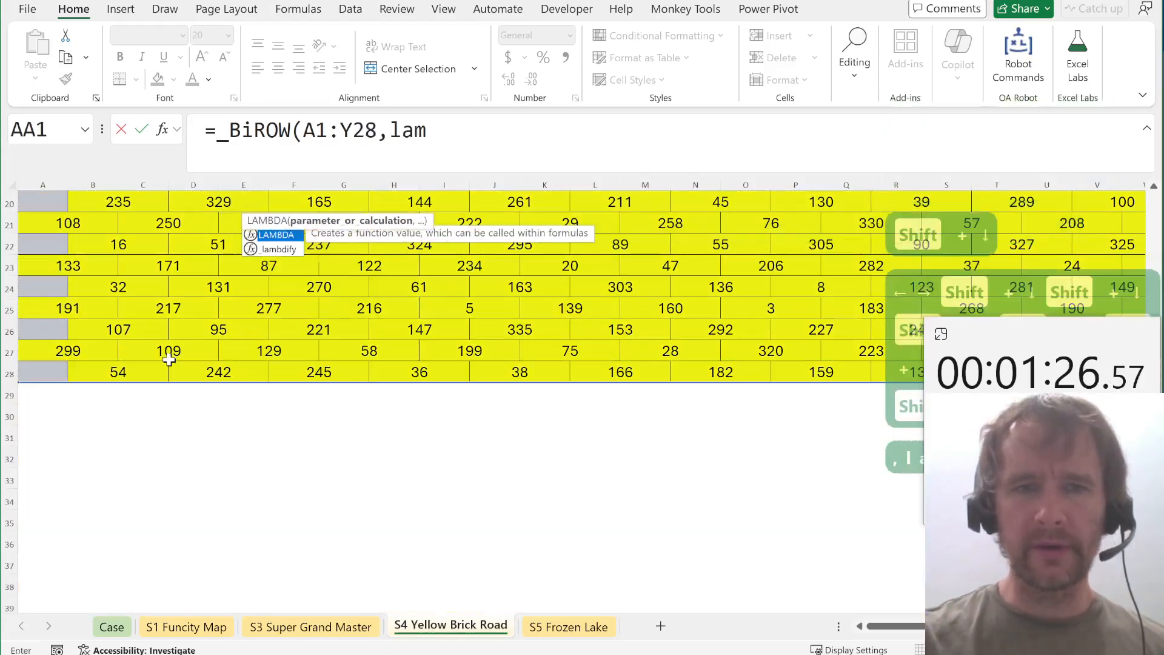
pyautogui.press('Tab')
pyautogui.write('rw,tor')
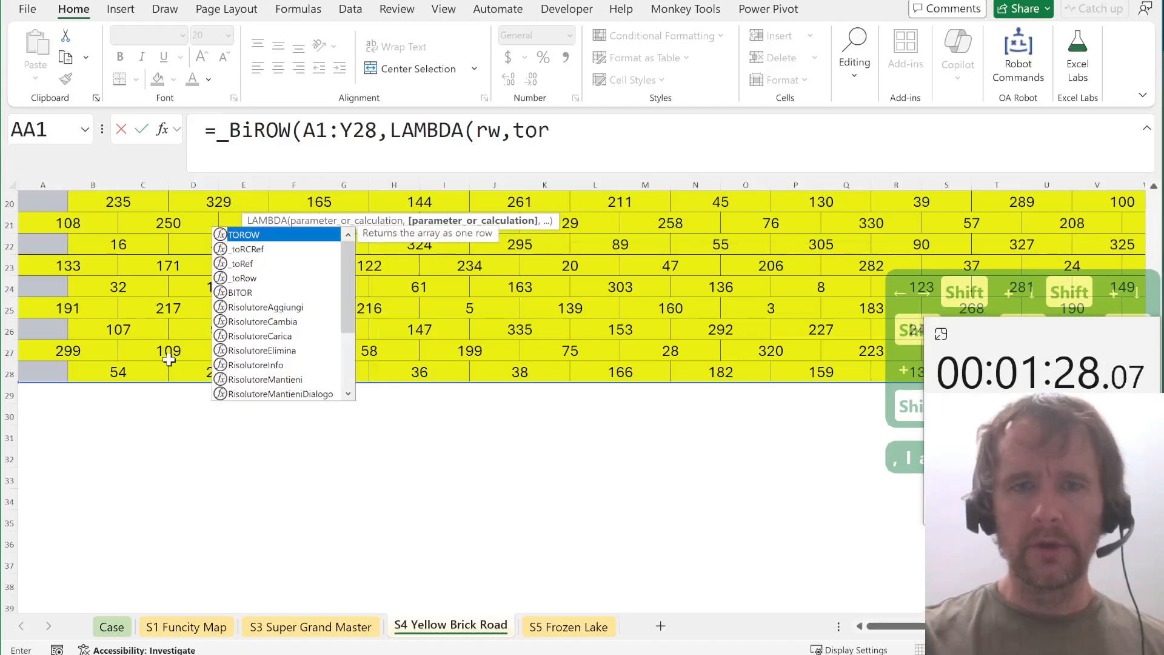
pyautogui.press('Tab')
pyautogui.write('rw,')
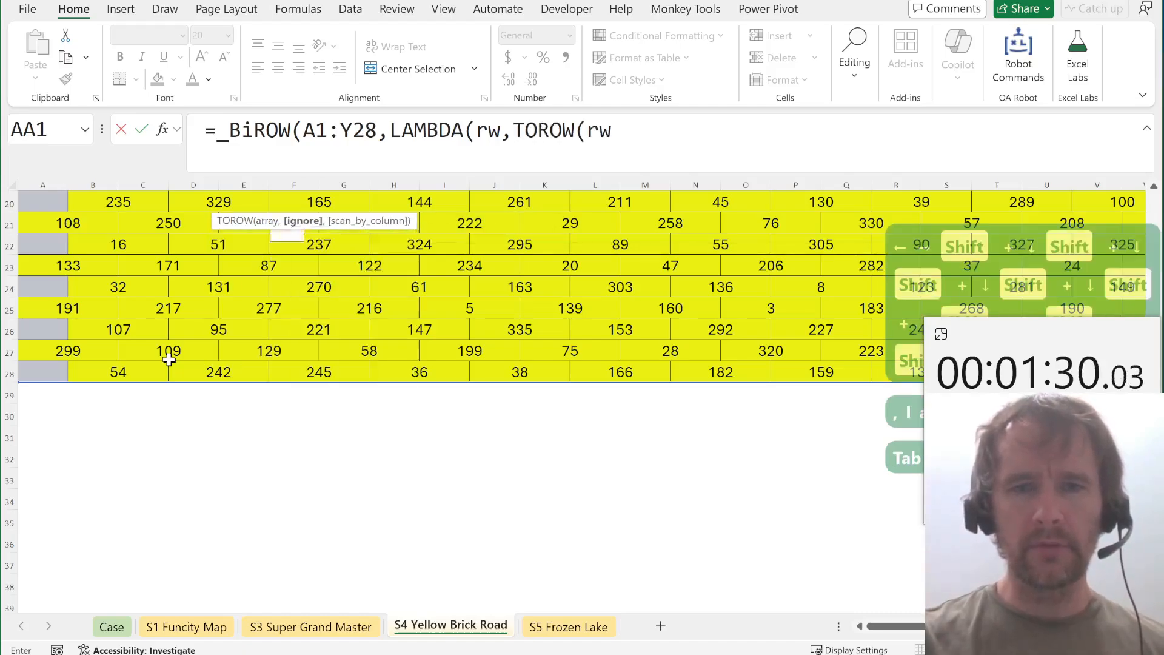
pyautogui.write('3))')
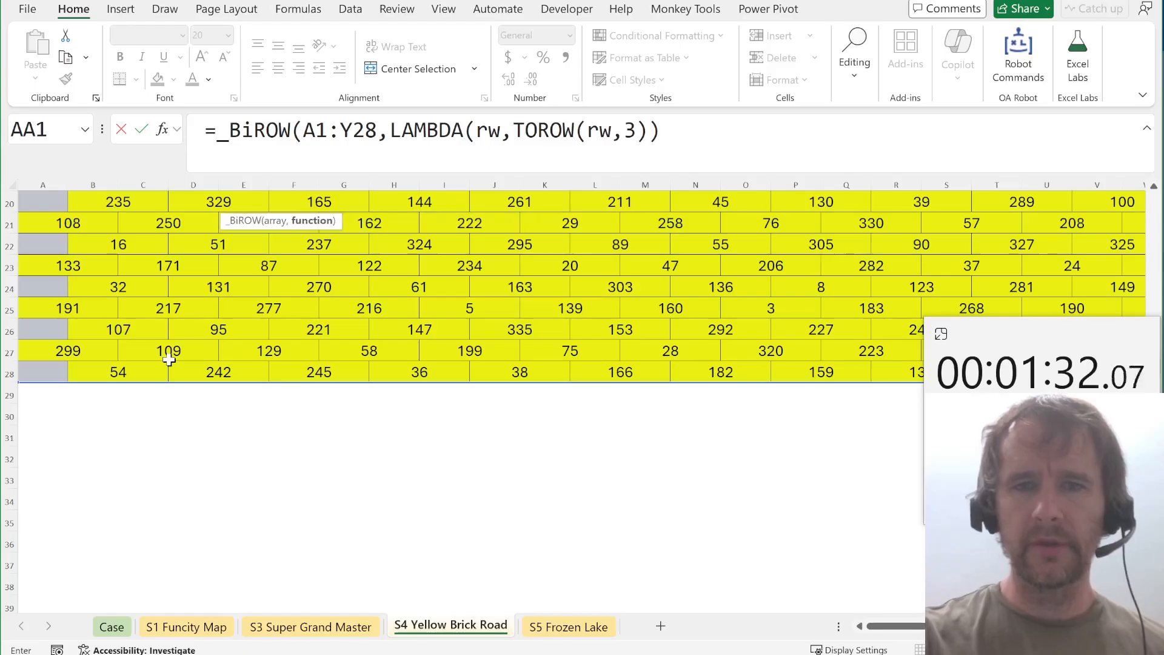
pyautogui.press('Return')
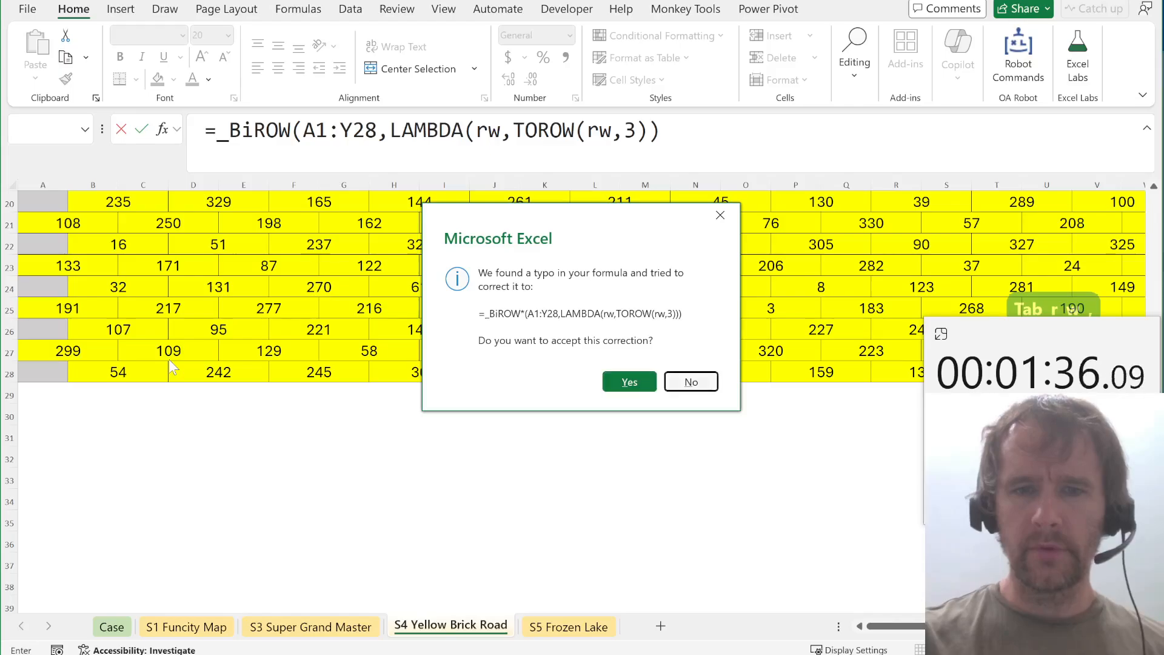
pyautogui.press('n')
pyautogui.press('Return')
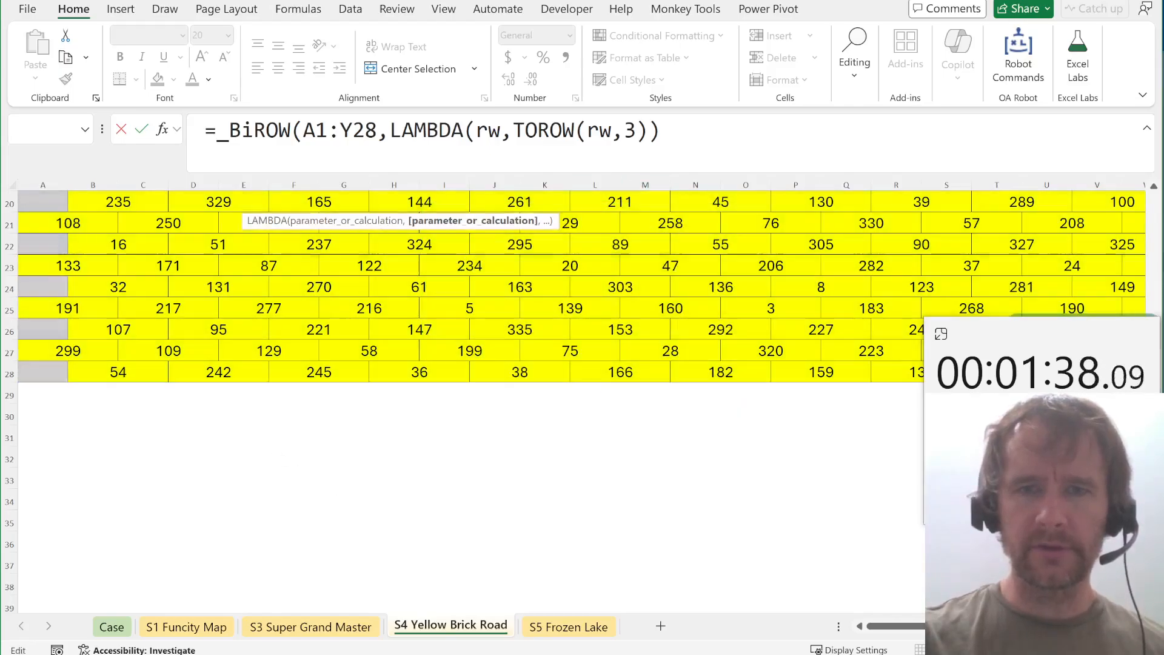
pyautogui.write(')')
pyautogui.press('Return')
# Copy the block from AC1 to the last row and column of the compacted brick numbers.
pyautogui.press('Up')
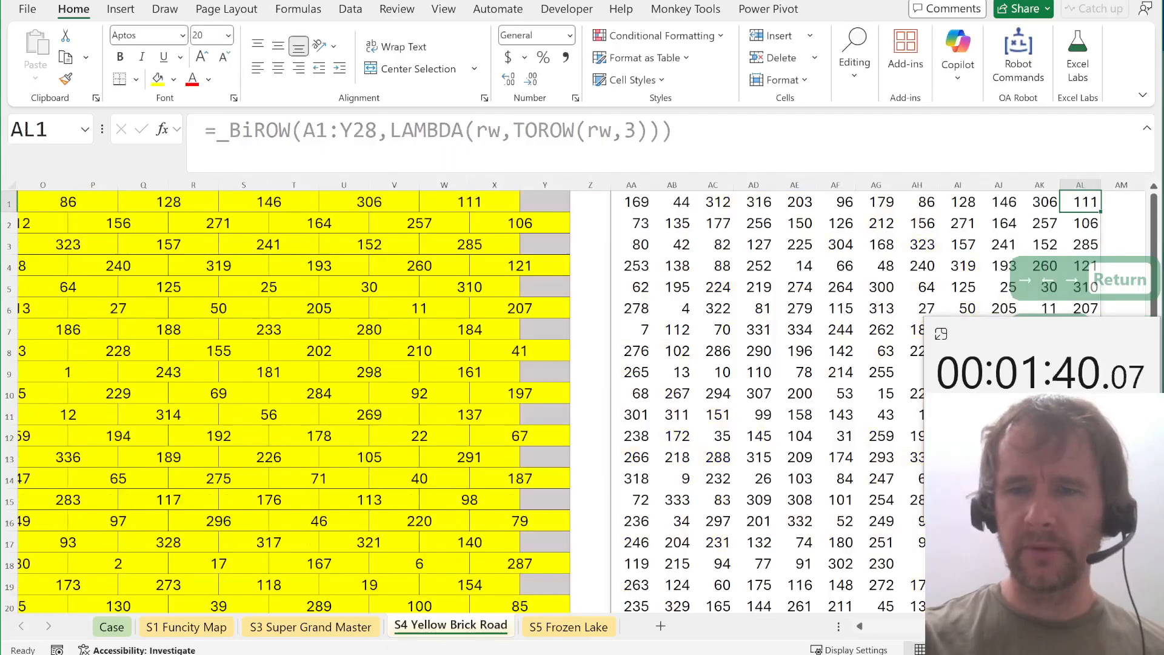
pyautogui.hotkey('ctrl', 'Right')
pyautogui.press('Right')
pyautogui.press('Right')
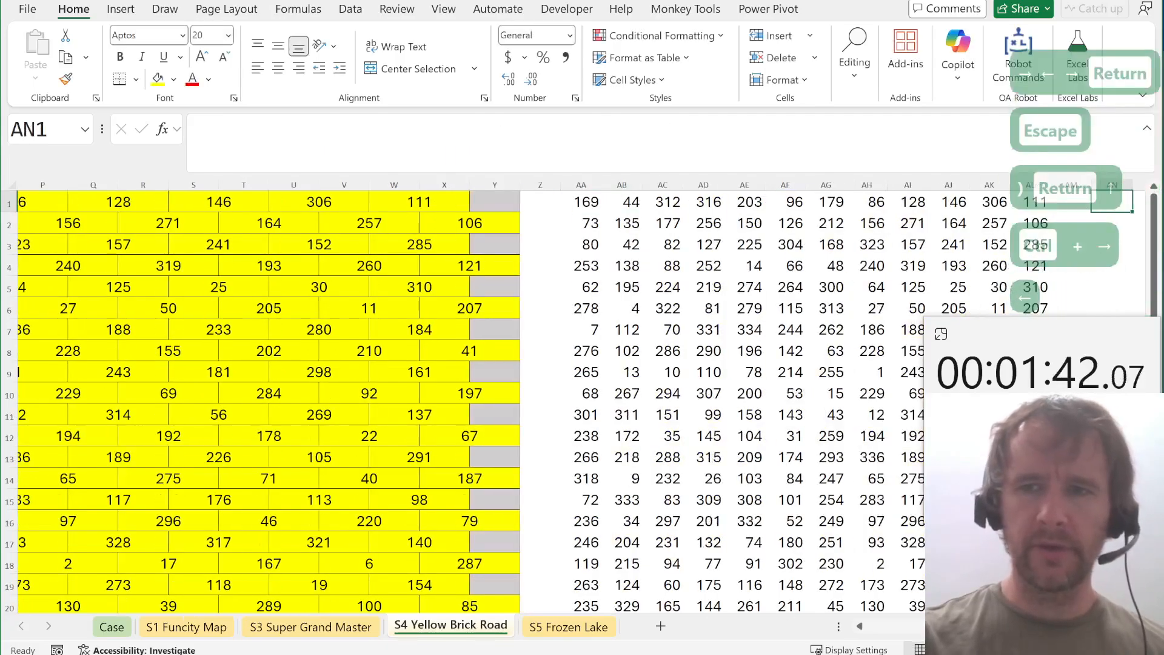
pyautogui.press('Left')
pyautogui.press('Left')
pyautogui.hotkey('ctrl', 'Left')
pyautogui.press('Right')
pyautogui.press('Right')
pyautogui.hotkey('ctrl', 'shift', 'Right')
pyautogui.hotkey('ctrl', 'shift', 'Down')
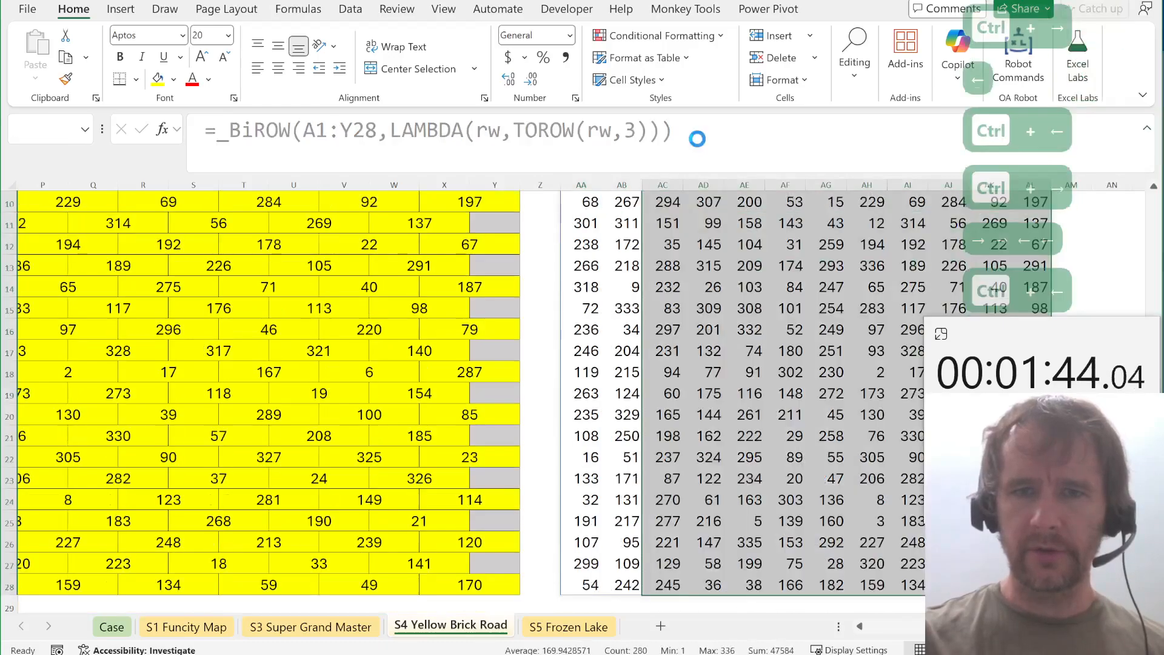
pyautogui.hotkey('ctrl', 'c')
# Paste only the copied block's column widths at AN1 to select an equally sized range, and start a formula there.
pyautogui.hotkey('ctrl', 'Right')
pyautogui.press('Right')
pyautogui.press('Right')
pyautogui.press('Right')
pyautogui.press('Left')
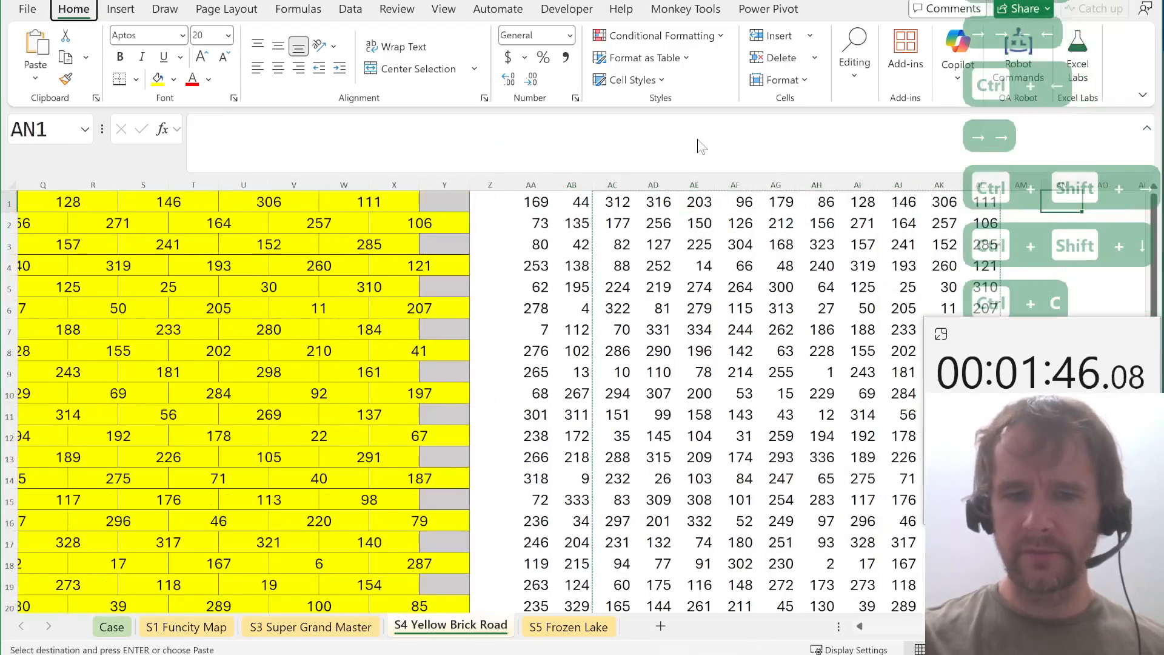
pyautogui.hotkey('ctrl', 'alt', 'v')
pyautogui.press('Escape')
pyautogui.write('=')
pyautogui.press('Left')
pyautogui.press('Left')
pyautogui.hotkey('ctrl', 'Left')
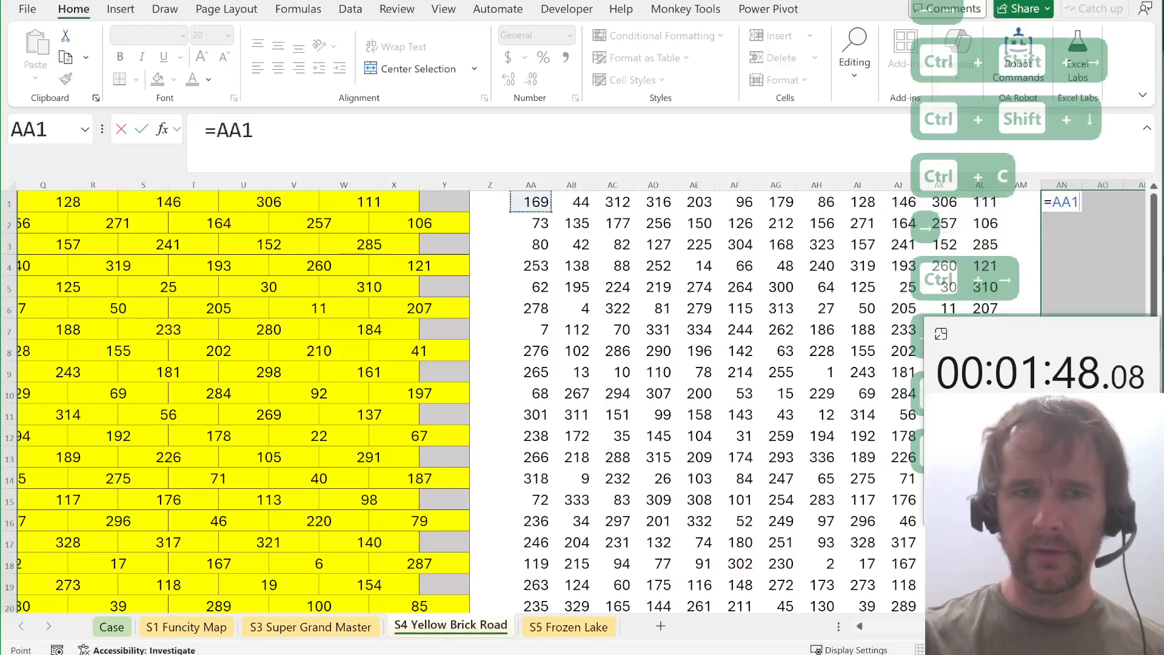
pyautogui.press('BackSpace')
pyautogui.press('BackSpace')
pyautogui.press('BackSpace')
# Fill the selected range from AN1 with =SUM(AA1:AC1) to total every three neighbouring bricks.
pyautogui.write('sum')
pyautogui.press('Tab')
pyautogui.hotkey('ctrl', 'Left')
pyautogui.hotkey('ctrl', 'Left')
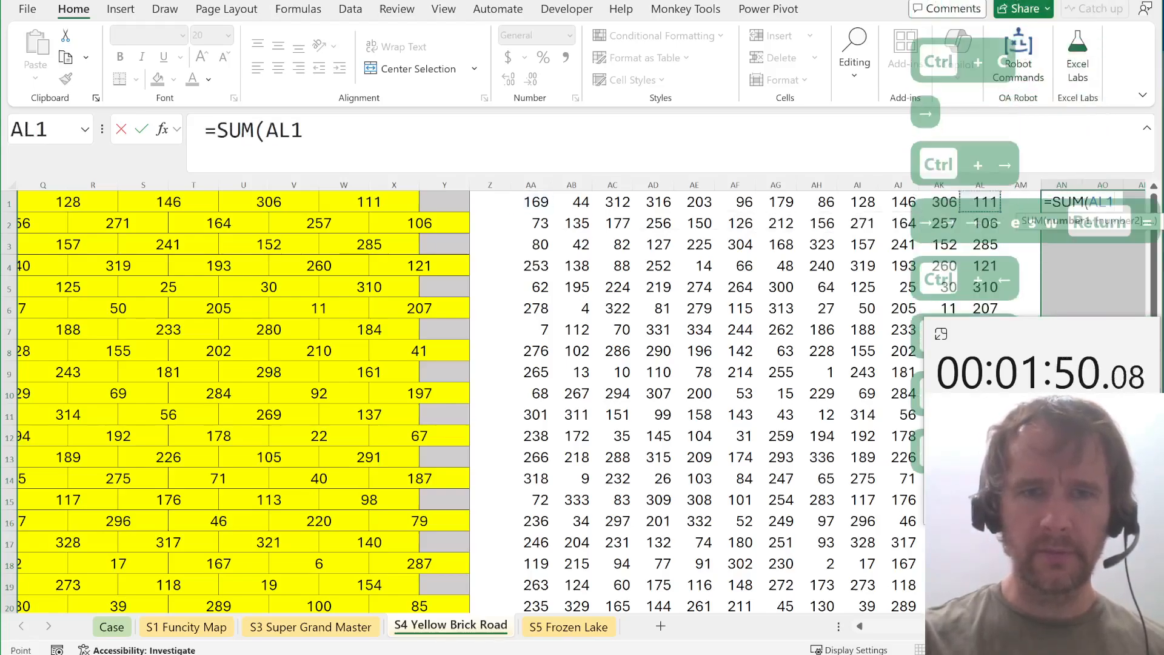
pyautogui.hotkey('ctrl', 'shift', 'Right')
pyautogui.hotkey('shift', 'Right')
pyautogui.hotkey('ctrl', 'Return')
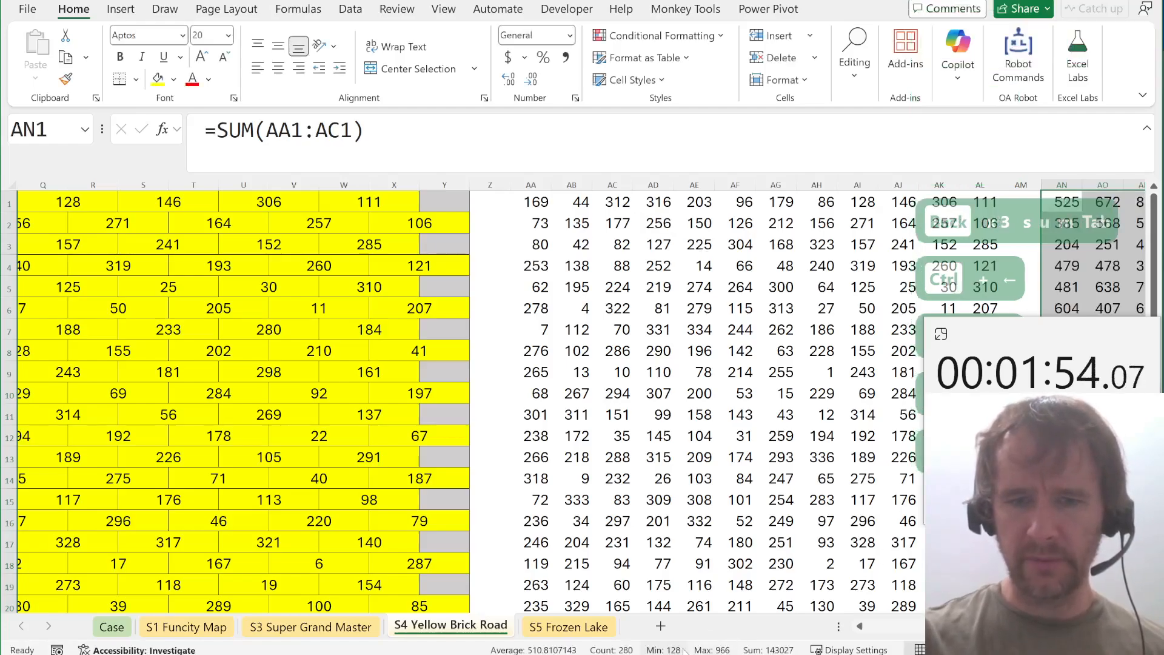
# Copy the three-brick sums and put their minimum in E44 of the Case sheet using Paste With Function with min.
pyautogui.hotkey('ctrl', 'c')
pyautogui.hotkey('ctrl', 'pageup')
pyautogui.hotkey('ctrl', 'pageup')
pyautogui.hotkey('ctrl', 'End')
pyautogui.hotkey('ctrl', 'pageup')
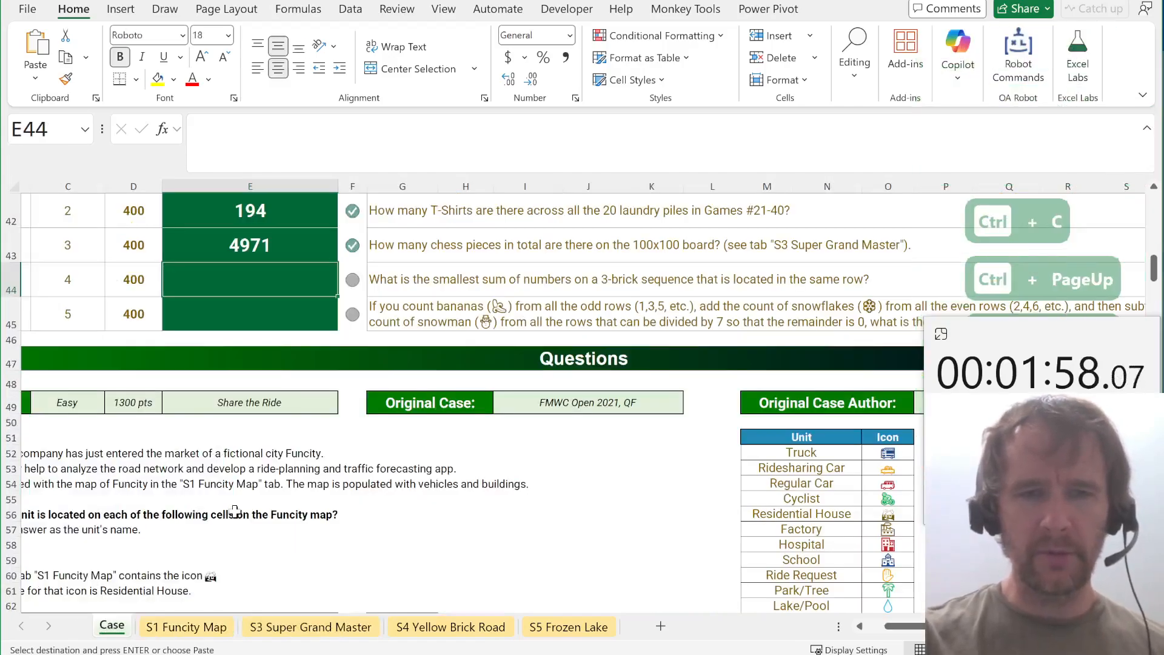
pyautogui.hotkey('ctrl', 'shift', 'p')
pyautogui.write('pw')
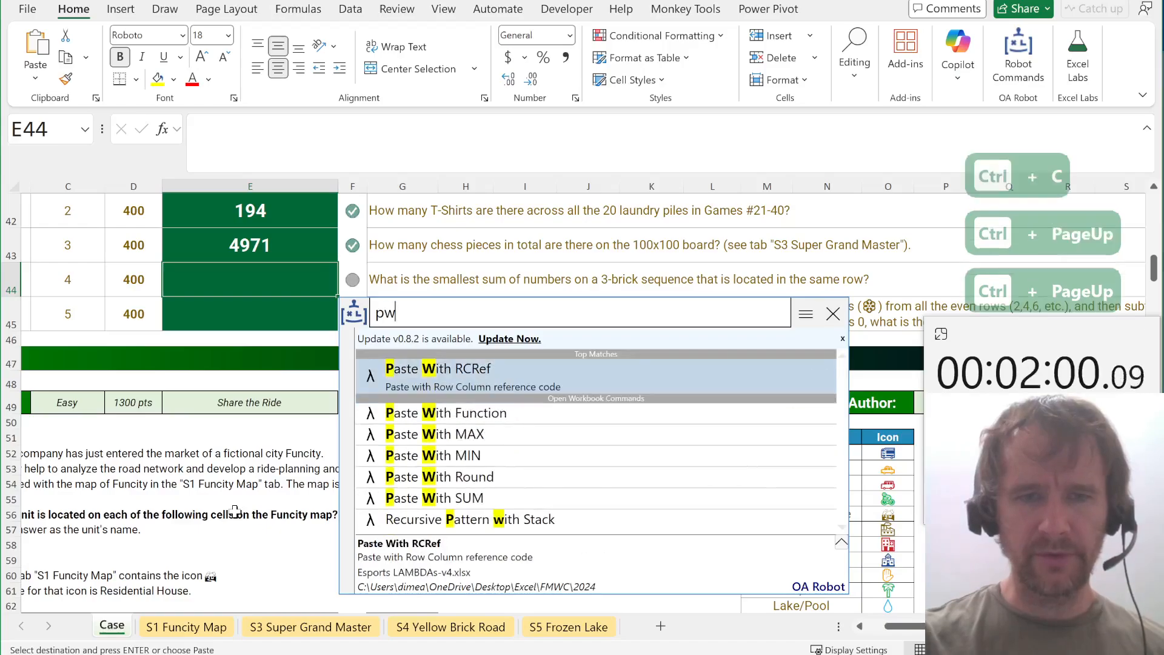
pyautogui.write('f')
pyautogui.press('Return')
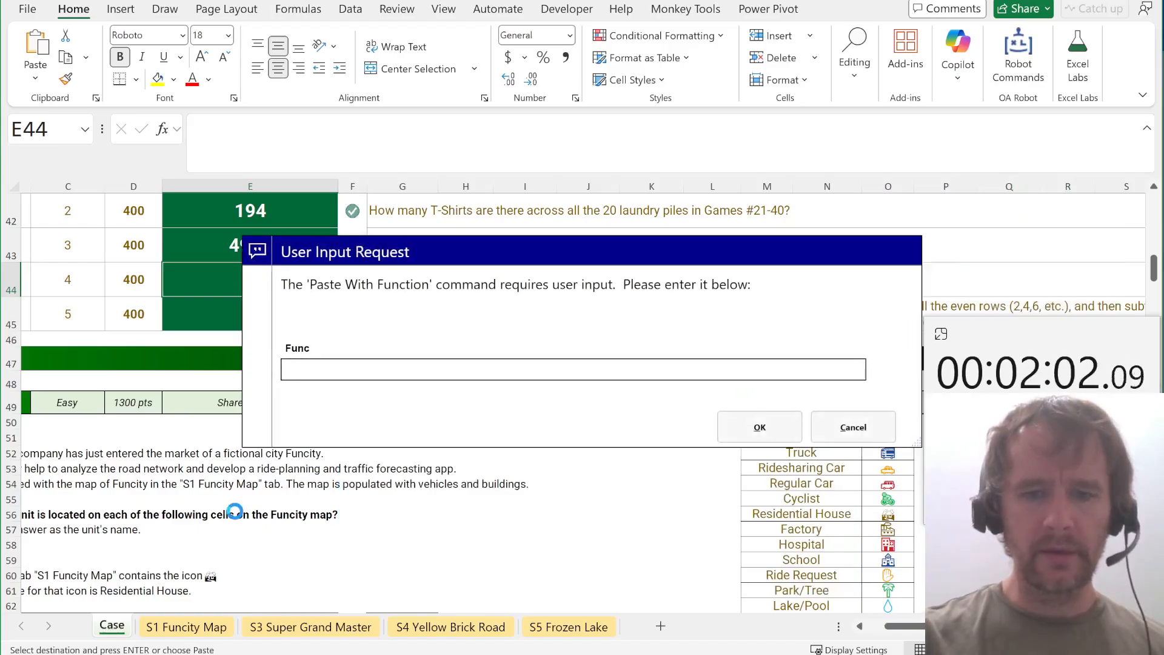
pyautogui.write('min')
pyautogui.press('Return')
# Read the bananas, snowflakes and snowmen question in G45, and view the icons on S5 Frozen Lake.
pyautogui.press('Down')
pyautogui.press('Right')
pyautogui.press('Right')
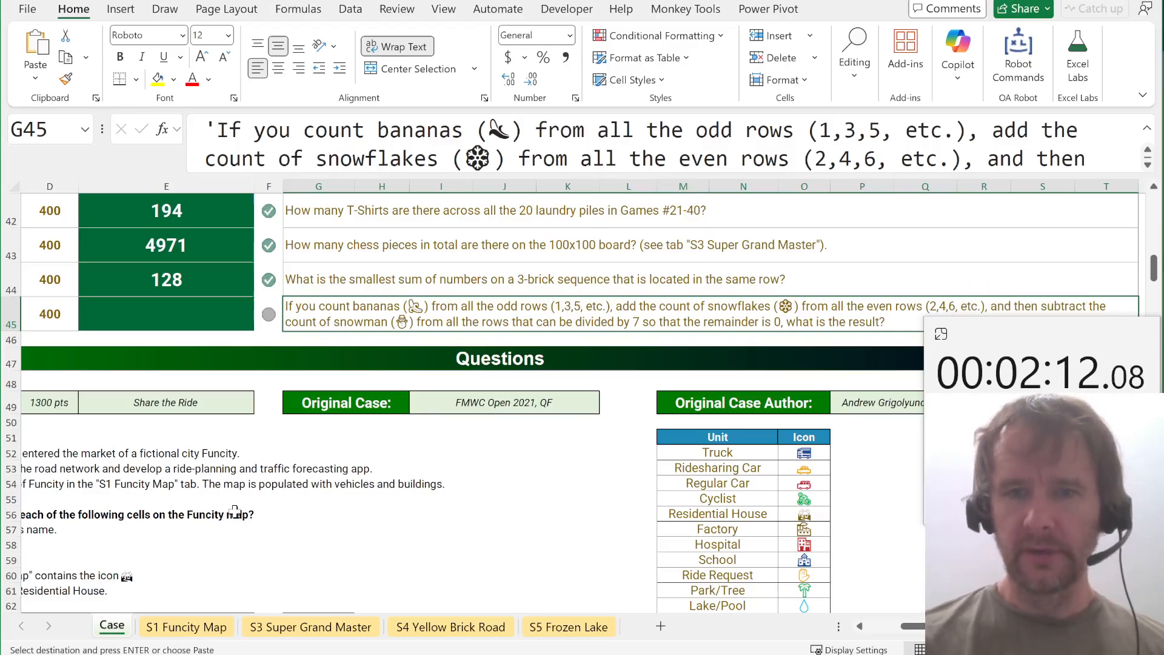
pyautogui.press('Left')
pyautogui.press('Left')
pyautogui.hotkey('ctrl', 'pagedown')
pyautogui.hotkey('ctrl', 'pagedown')
pyautogui.hotkey('ctrl', 'pagedown')
pyautogui.hotkey('ctrl', 'pagedown')
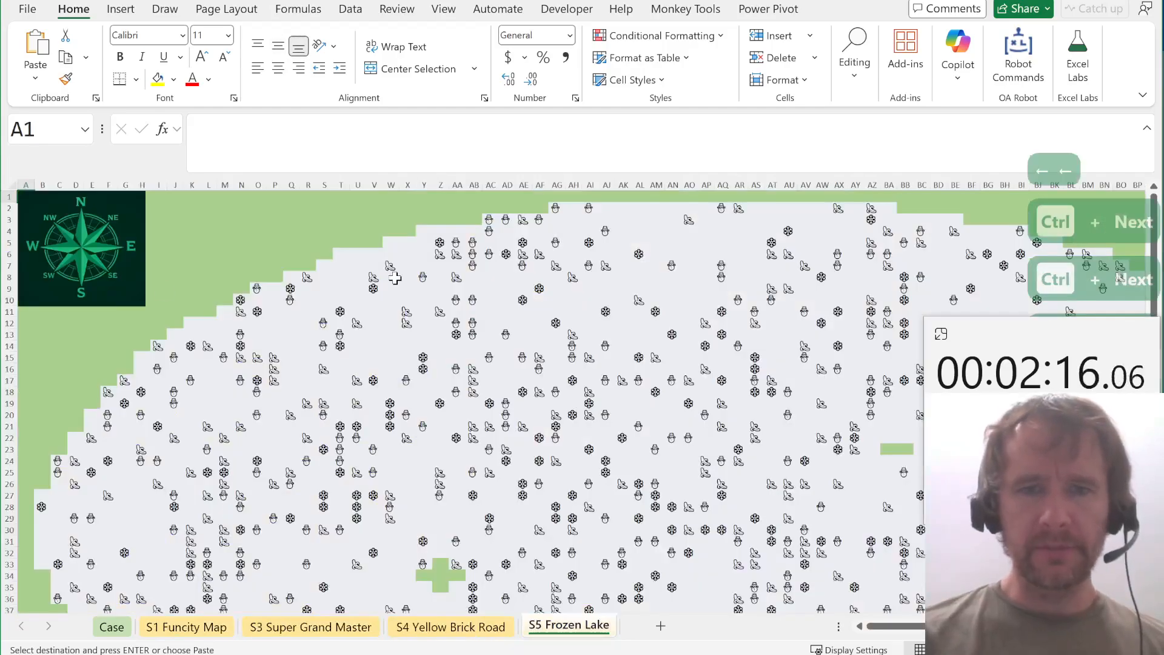
# Name the snowman cell AC3 on S5 Frozen Lake "S".
pyautogui.click(490, 218)
pyautogui.click(43, 128)
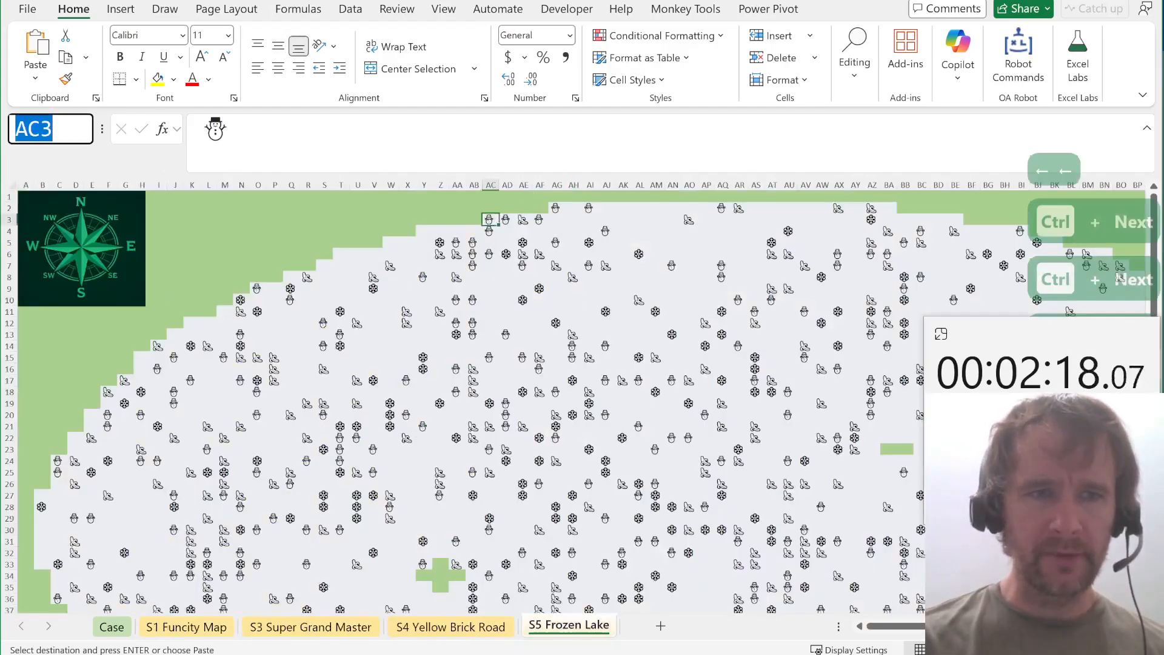
pyautogui.write('S')
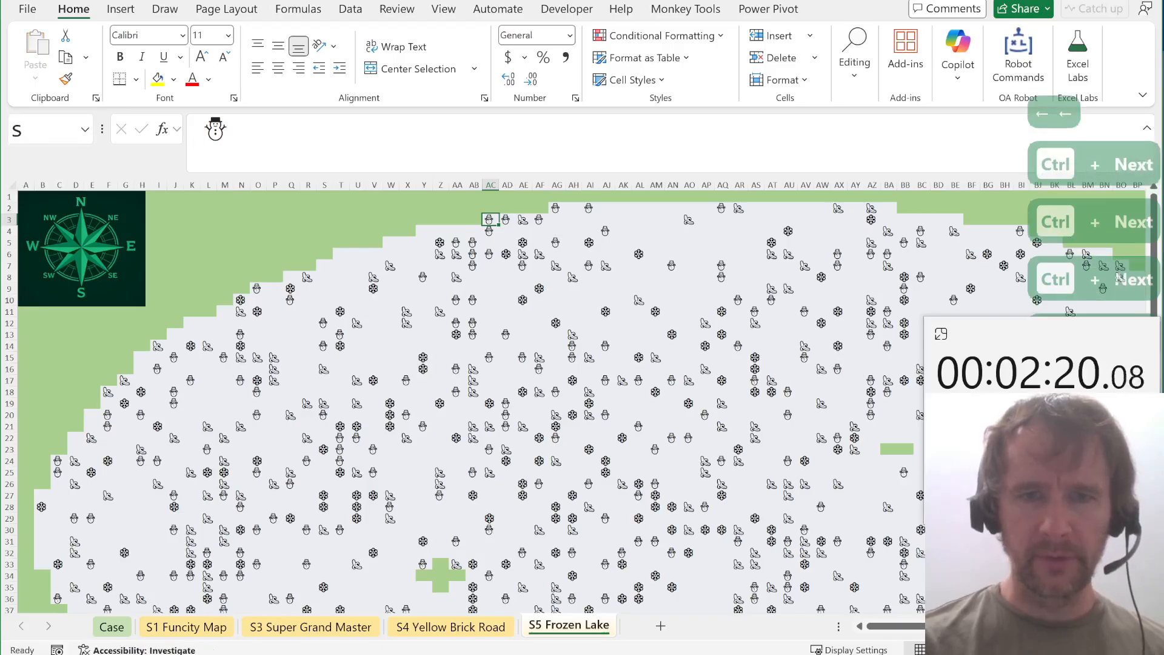
# Name the banana cell AE3 on S5 Frozen Lake "b" and the snowflake cell AF9 "i".
pyautogui.click(524, 219)
pyautogui.click(51, 129)
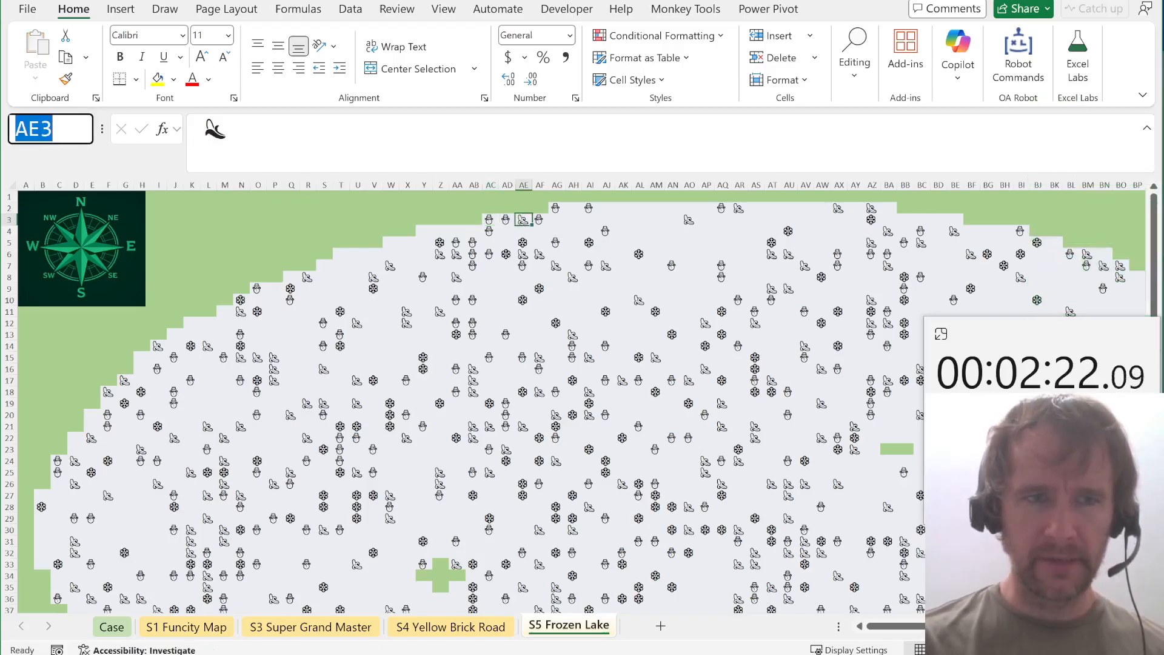
pyautogui.write('b')
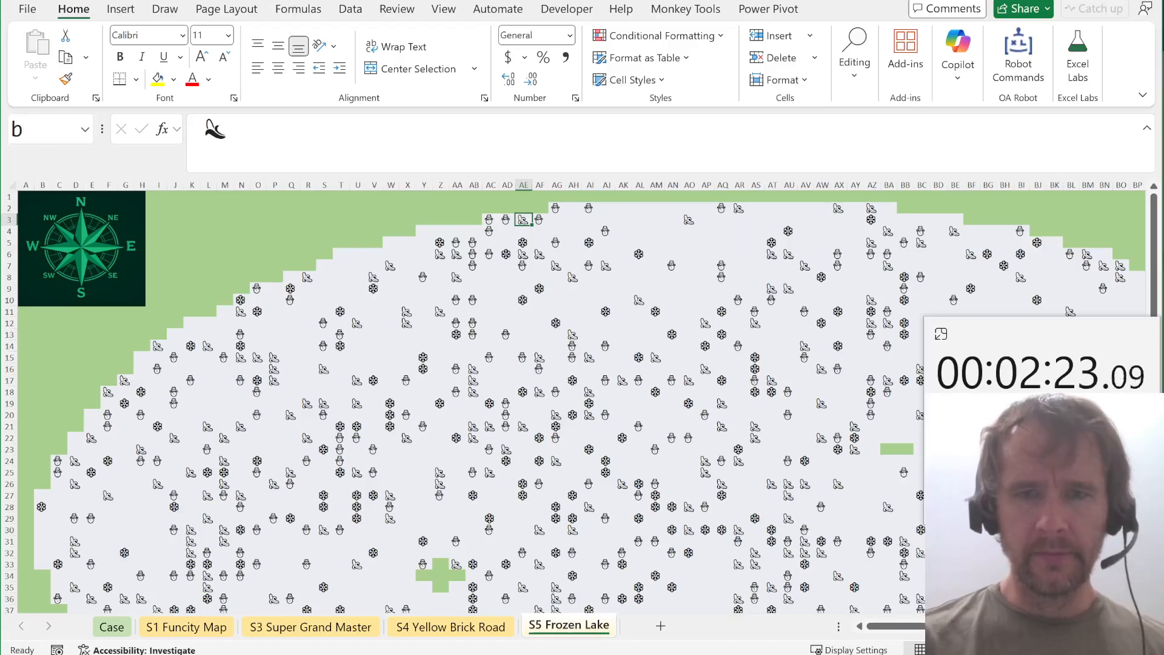
pyautogui.click(537, 288)
pyautogui.click(51, 129)
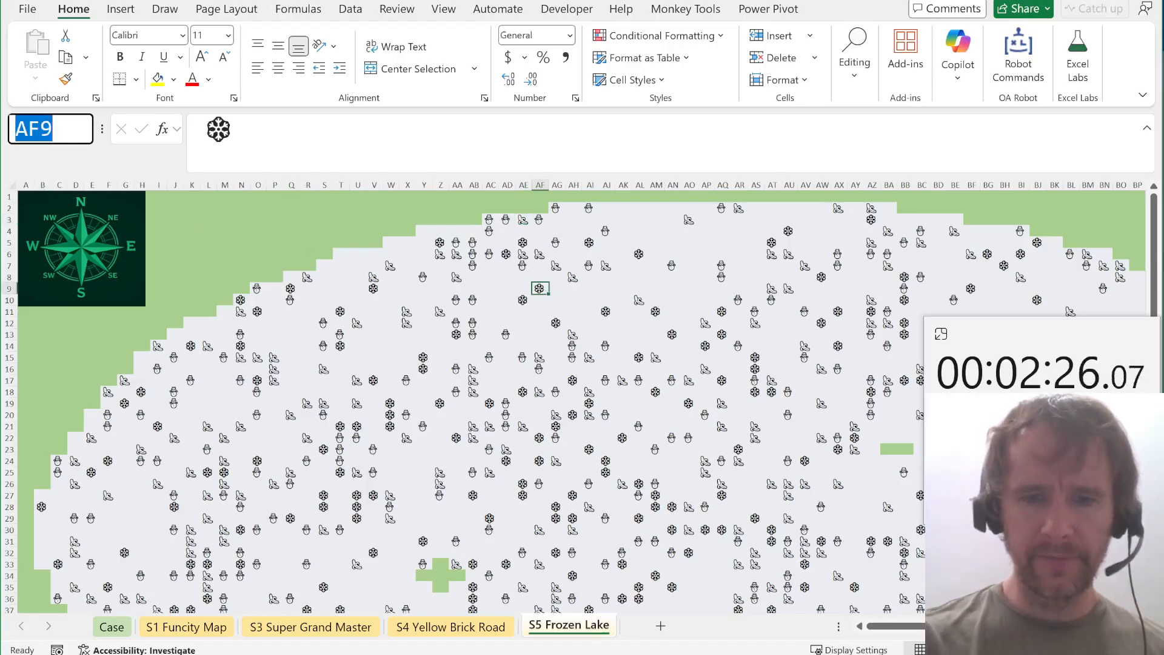
pyautogui.write('i')
pyautogui.press('Return')
# Select the whole S5 Frozen Lake map from A1 to its last used cell and name the range "lake".
pyautogui.click(291, 288)
pyautogui.hotkey('ctrl', 'Left')
pyautogui.hotkey('ctrl', 'Left')
pyautogui.hotkey('ctrl', 'Up')
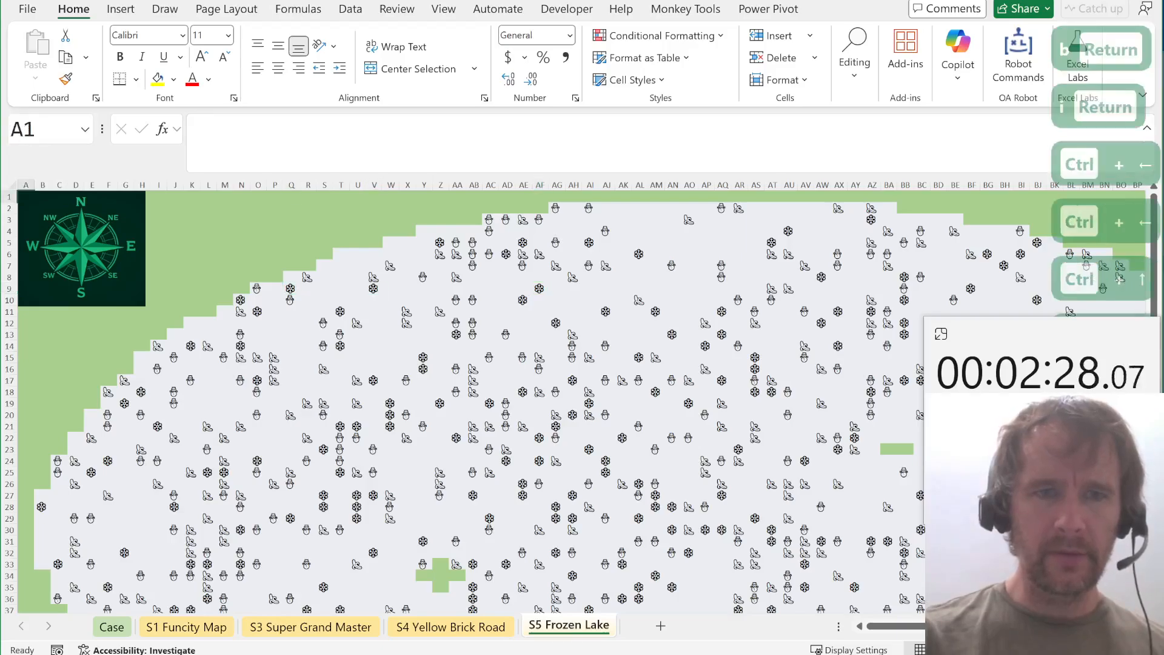
pyautogui.hotkey('ctrl', 'Left')
pyautogui.hotkey('ctrl', 'Left')
pyautogui.hotkey('ctrl', 'shift', 'End')
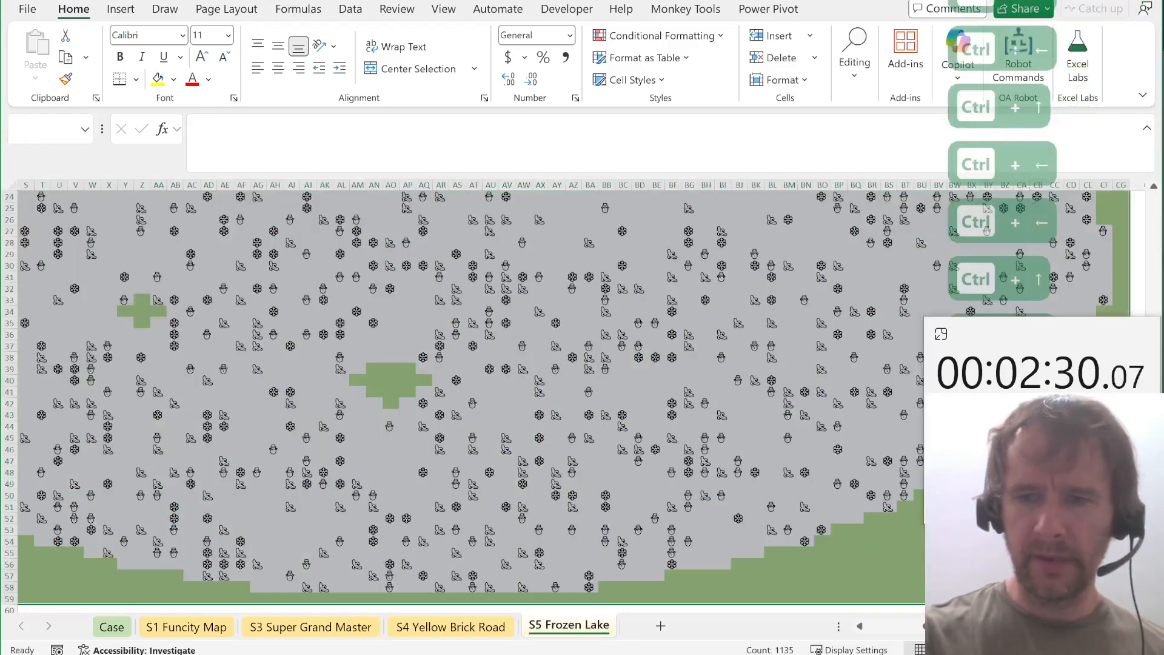
pyautogui.click(38, 128)
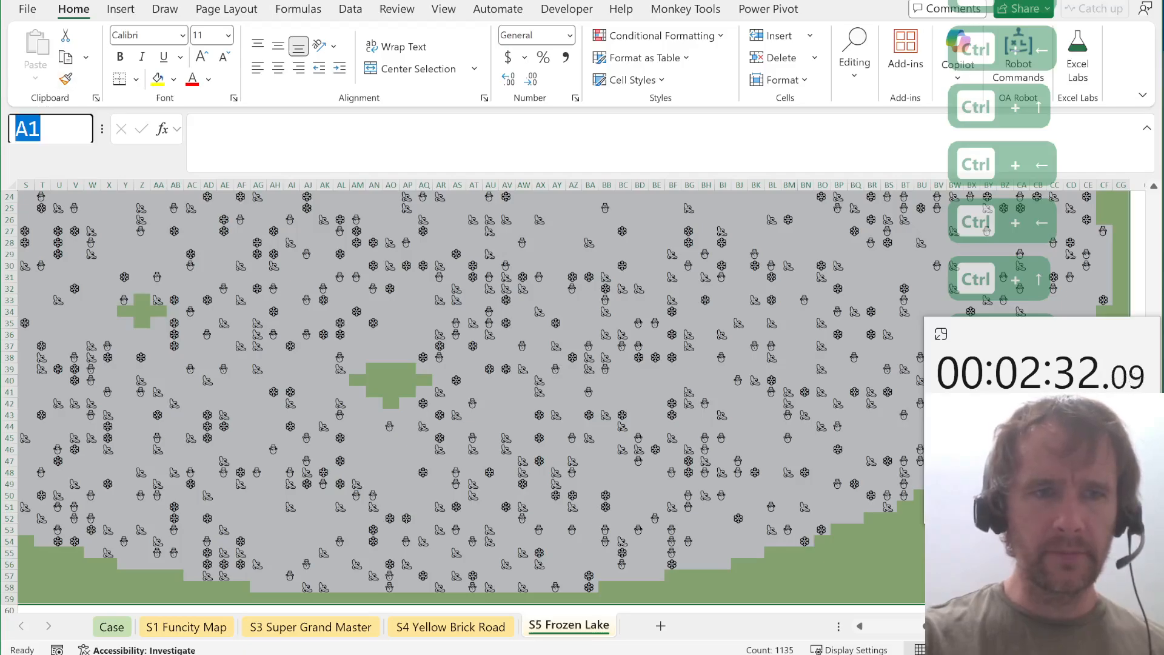
pyautogui.write('lake')
pyautogui.press('Return')
# Begin the Bonus E formula in E45 of the Case sheet with =BYROW(lake,LAMBDA(rw, to process the map row by row.
pyautogui.hotkey('ctrl', 'pageup')
pyautogui.hotkey('ctrl', 'pageup')
pyautogui.hotkey('ctrl', 'pageup')
pyautogui.hotkey('ctrl', 'pageup')
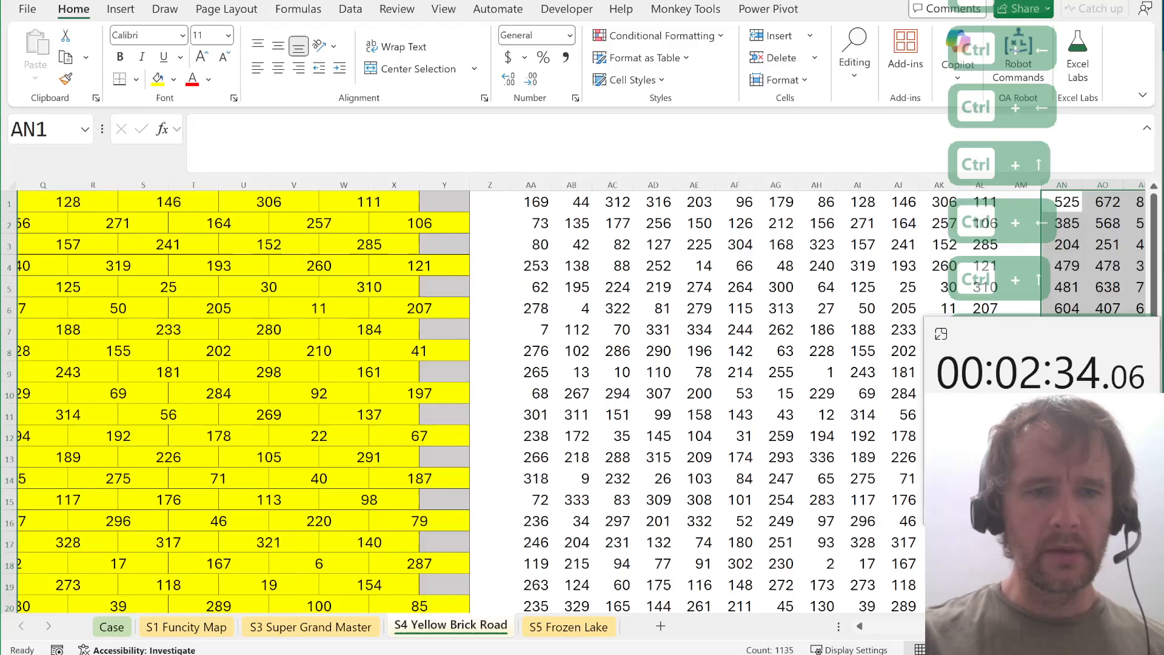
pyautogui.hotkey('ctrl', 'Left')
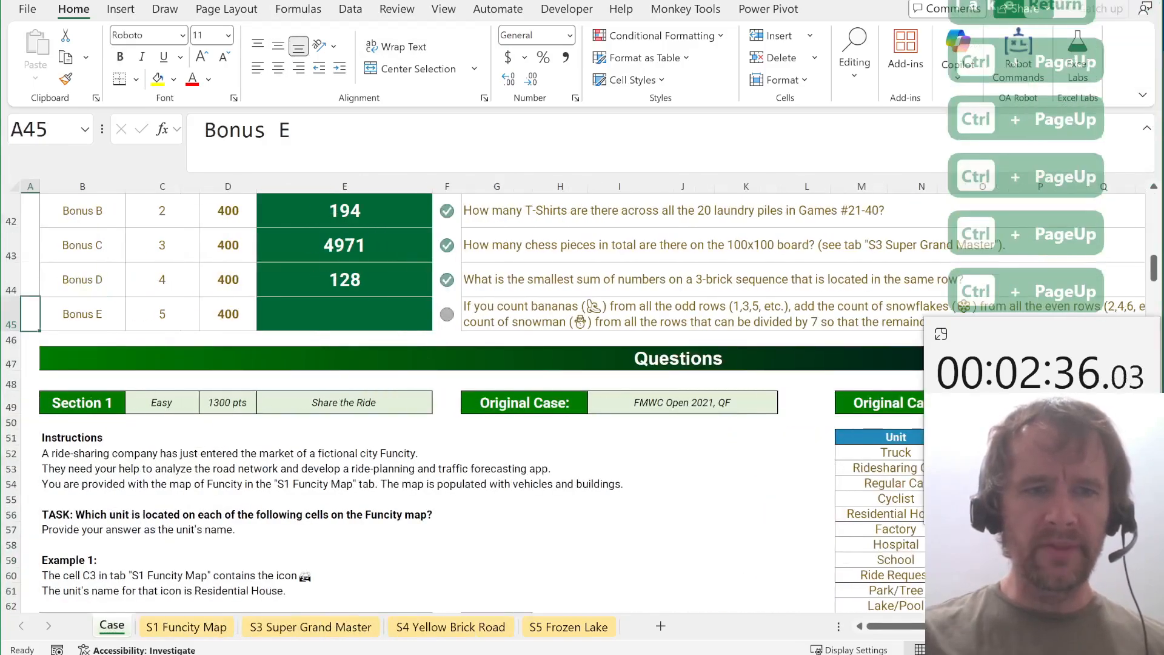
pyautogui.press('Right')
pyautogui.press('Right')
pyautogui.press('Right')
pyautogui.press('Right')
pyautogui.write('=byr')
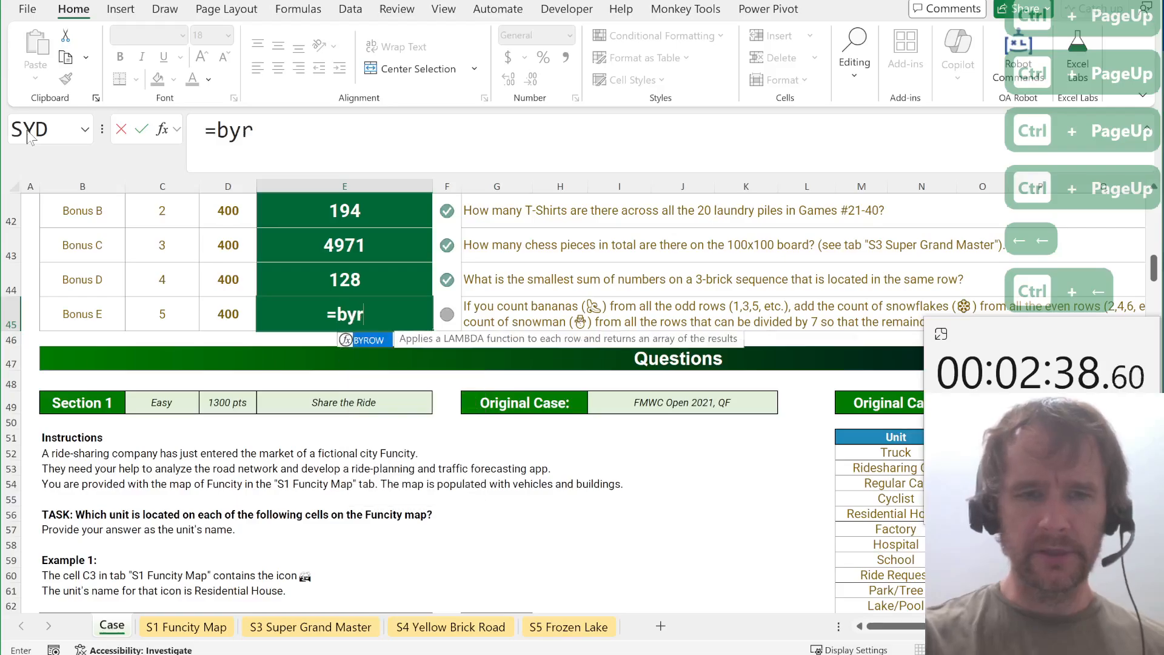
pyautogui.press('Tab')
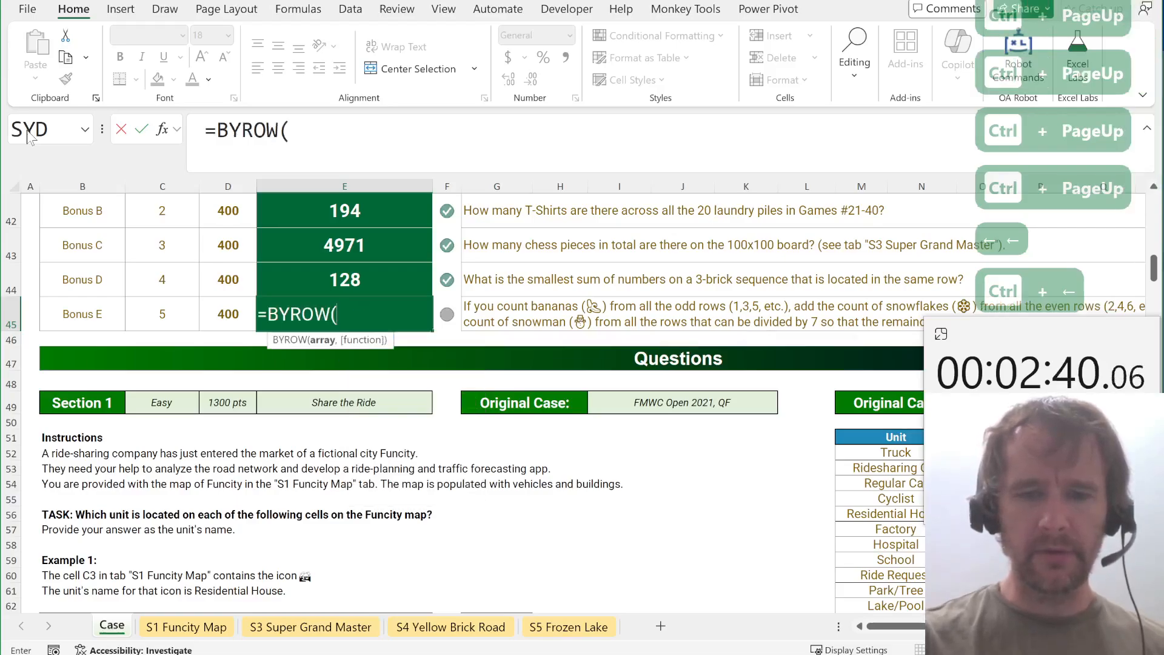
pyautogui.write('lake,la')
pyautogui.press('Tab')
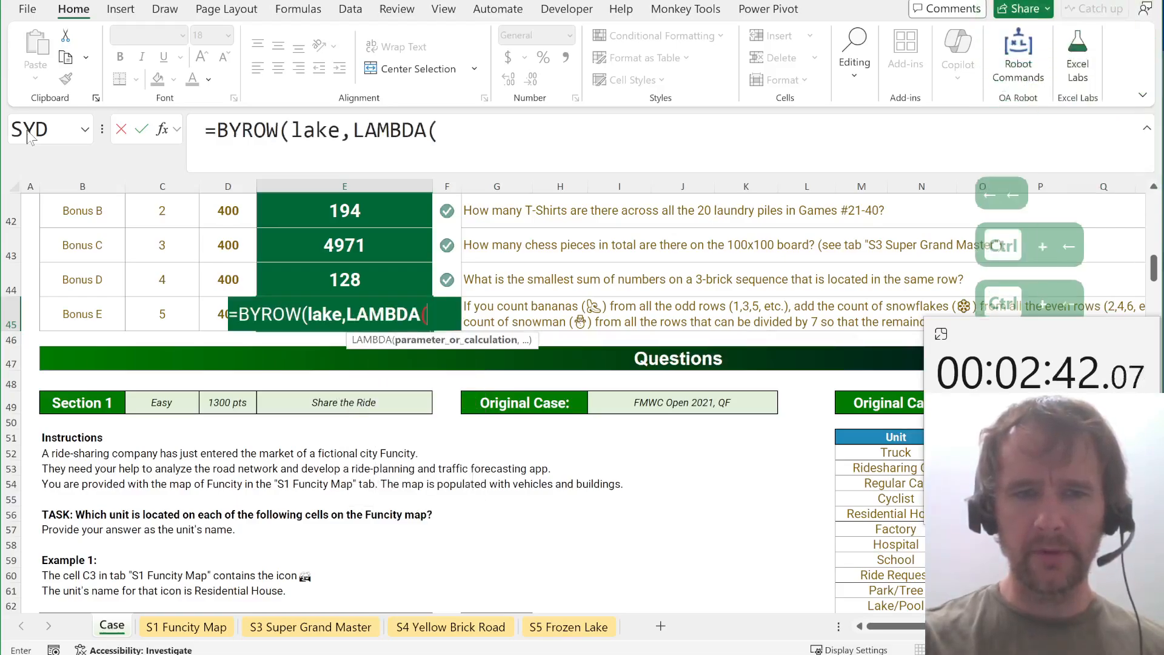
pyautogui.write('rw,')
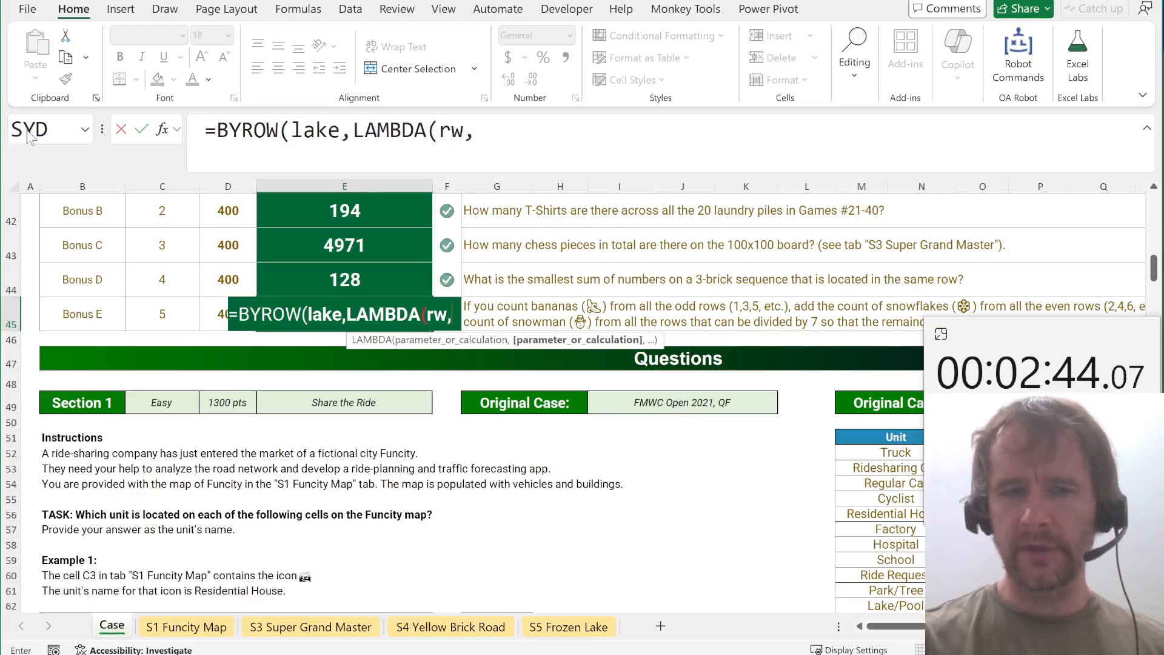
pyautogui.write('if')
pyautogui.press('Tab')
pyautogui.write('isor')
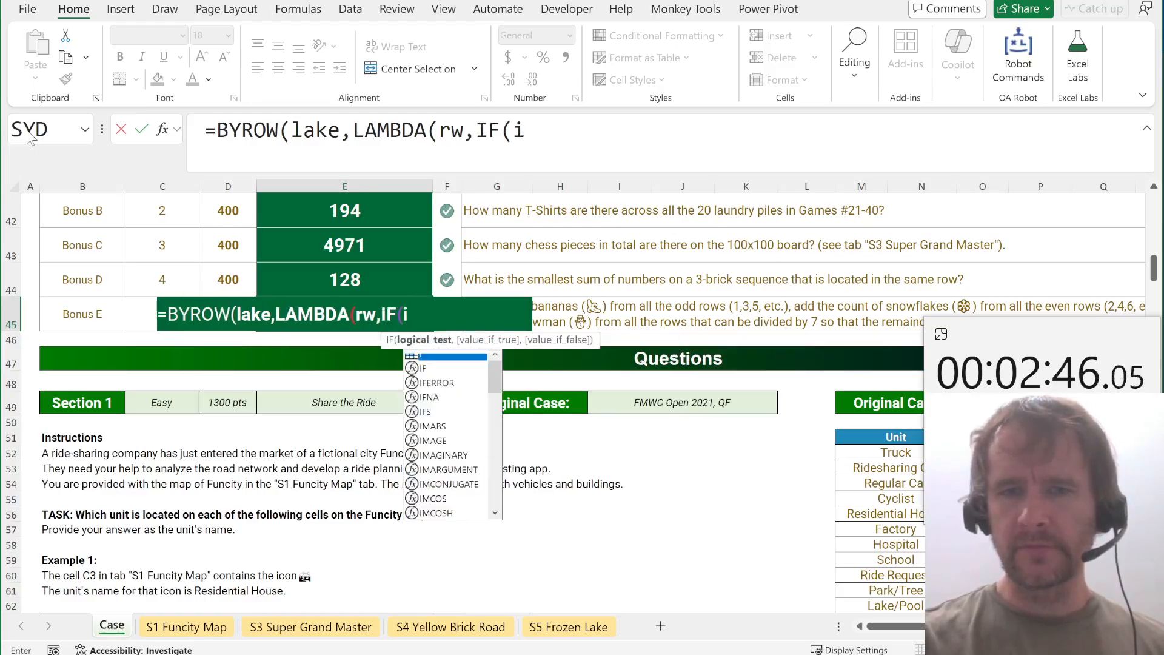
pyautogui.press('Tab')
pyautogui.press('Return')
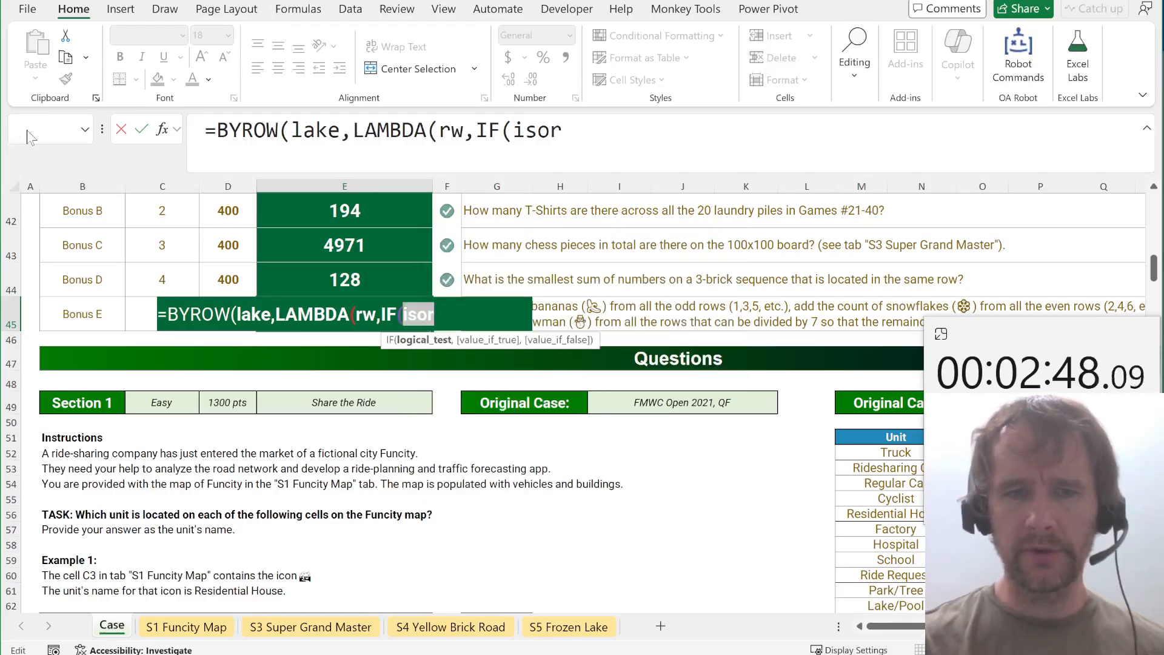
pyautogui.write('isod')
pyautogui.press('Tab')
pyautogui.write('r')
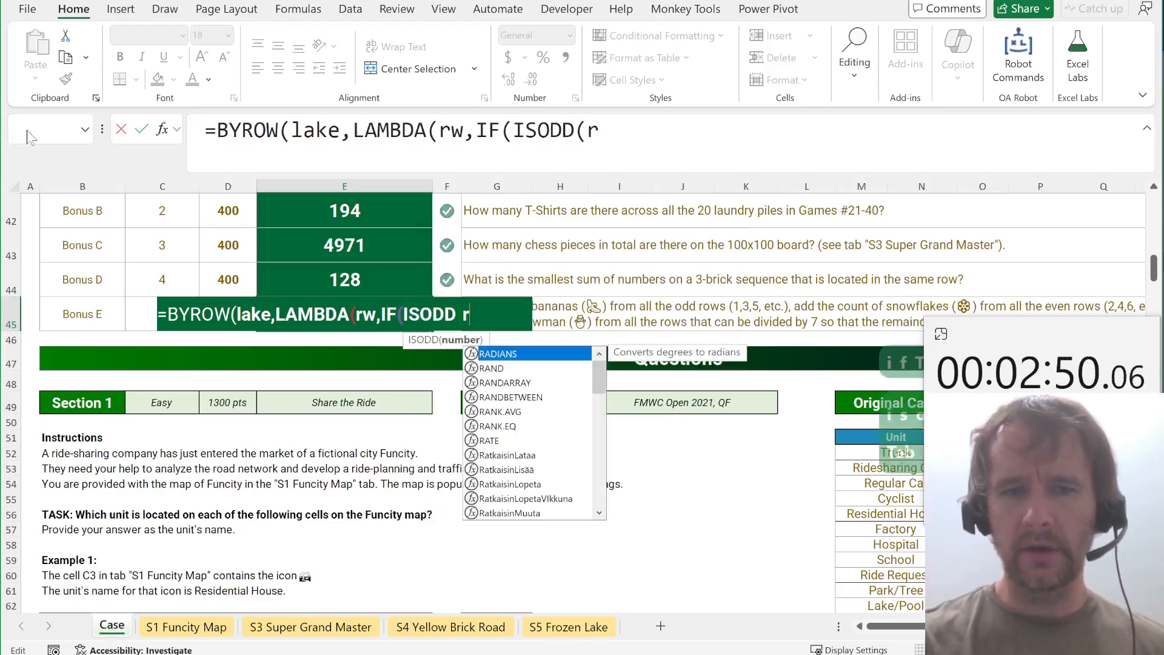
pyautogui.write('ow(@')
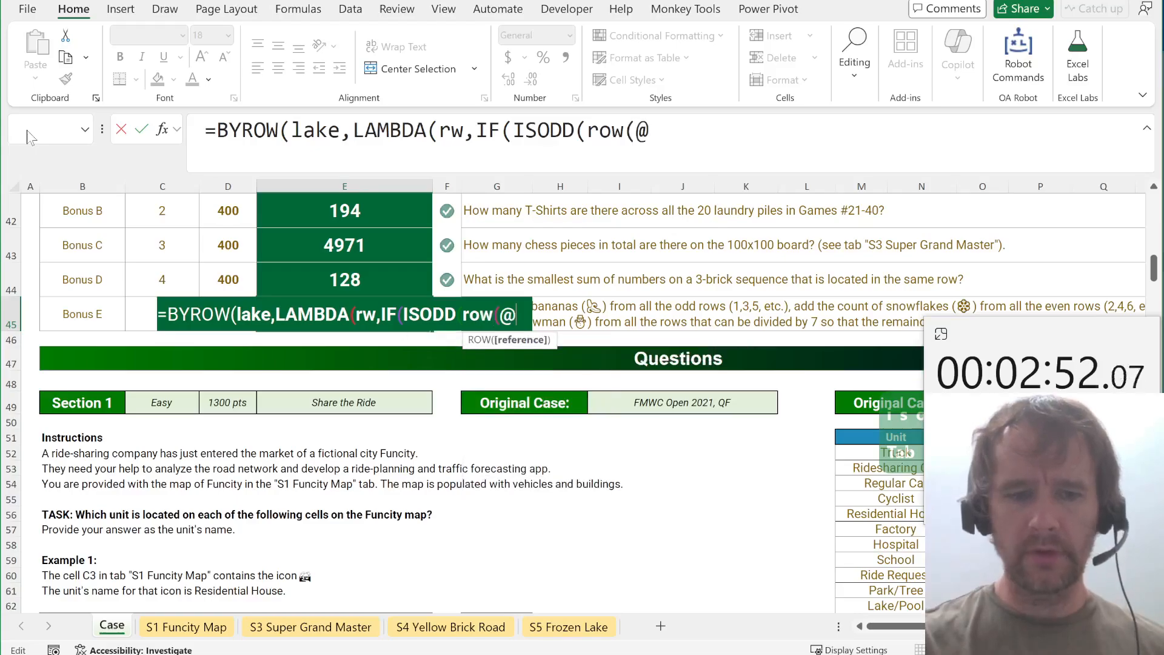
pyautogui.write('rw)),countifs')
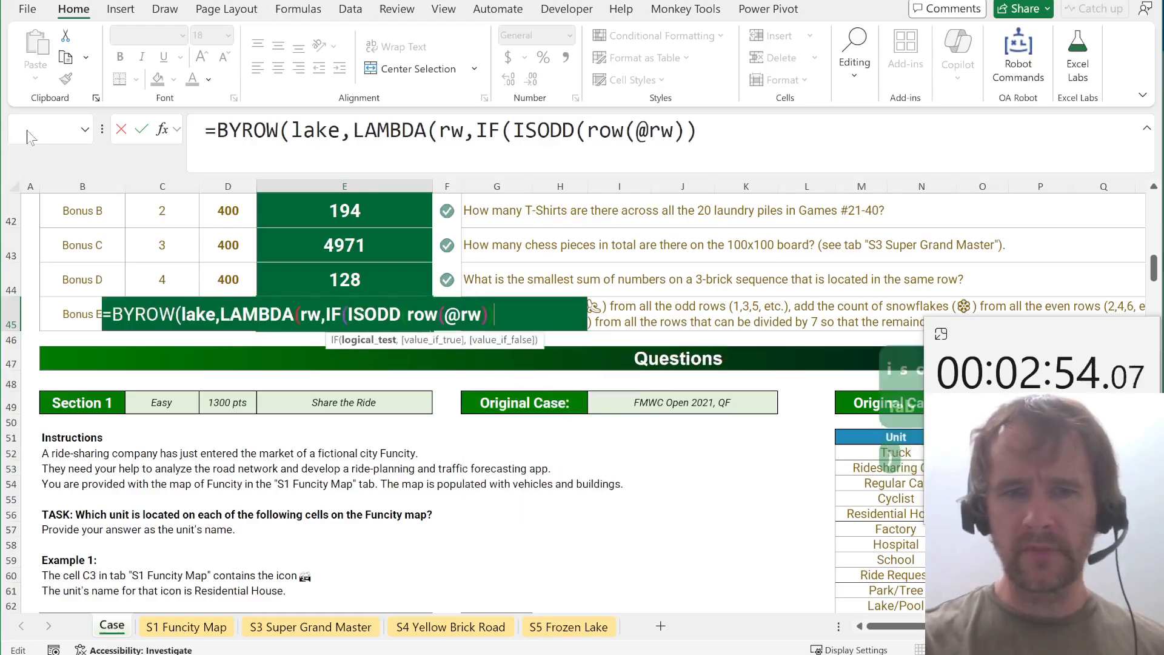
pyautogui.press('Tab')
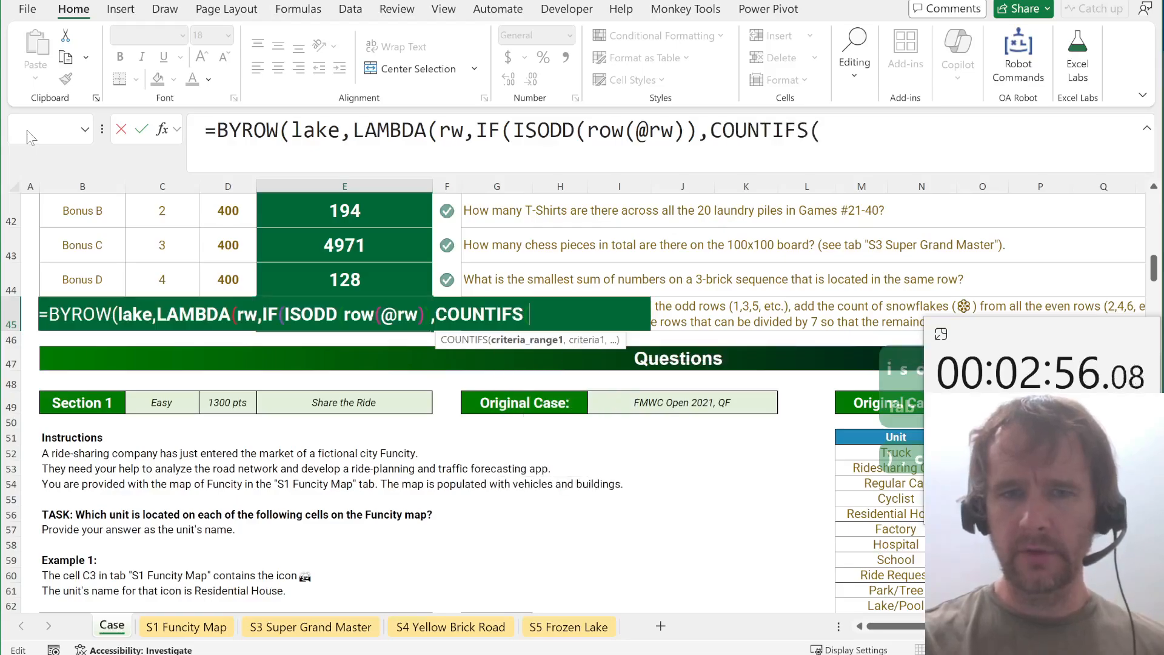
pyautogui.write('rw,b)')
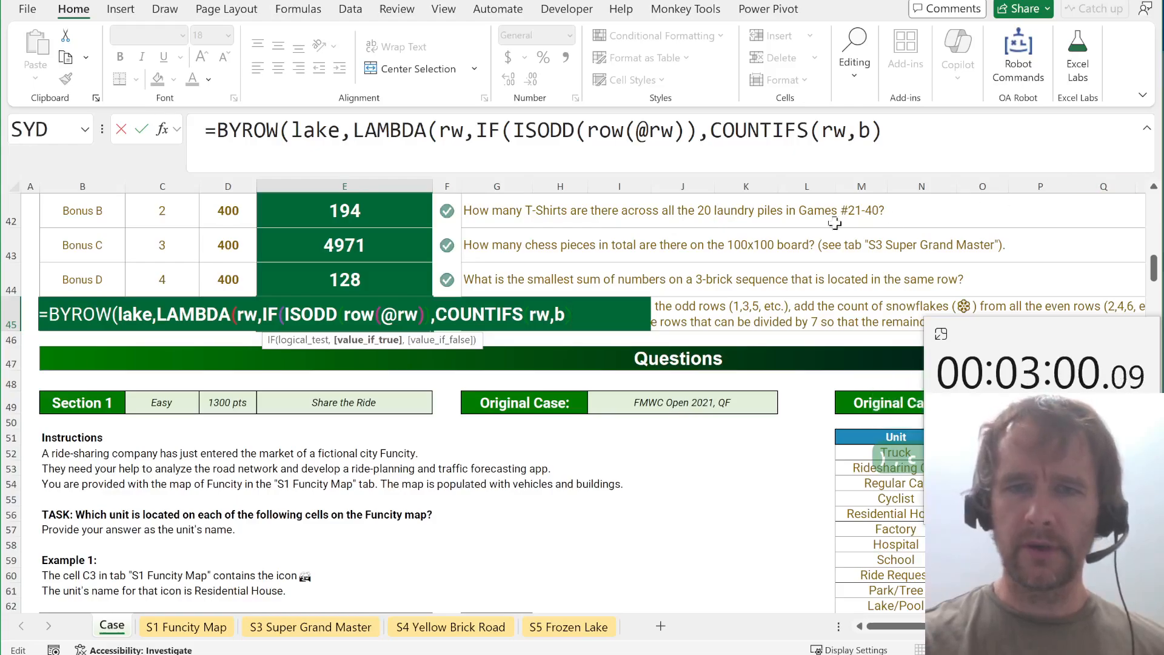
# Duplicate the COUNTIFS part as the IF's false value, change its criterion to i for snowflakes, and close the IF with a plus sign after it.
pyautogui.moveTo(885, 131); pyautogui.dragTo(699, 131)
pyautogui.hotkey('ctrl', 'c')
pyautogui.hotkey('ctrl', 'v')
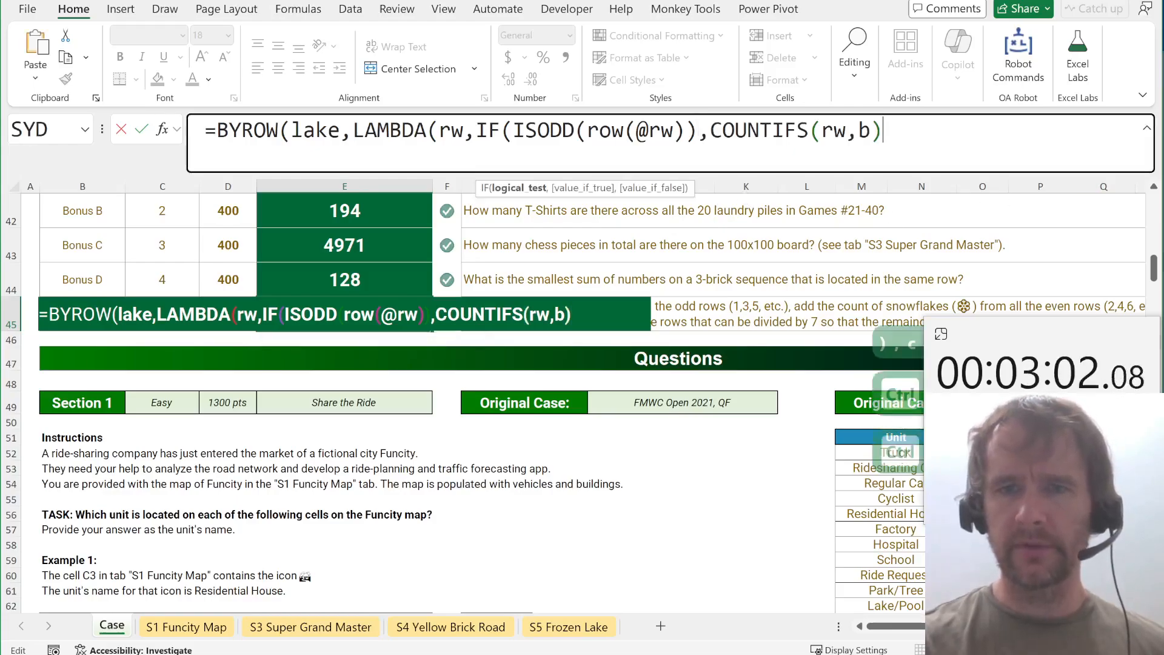
pyautogui.hotkey('ctrl', 'v')
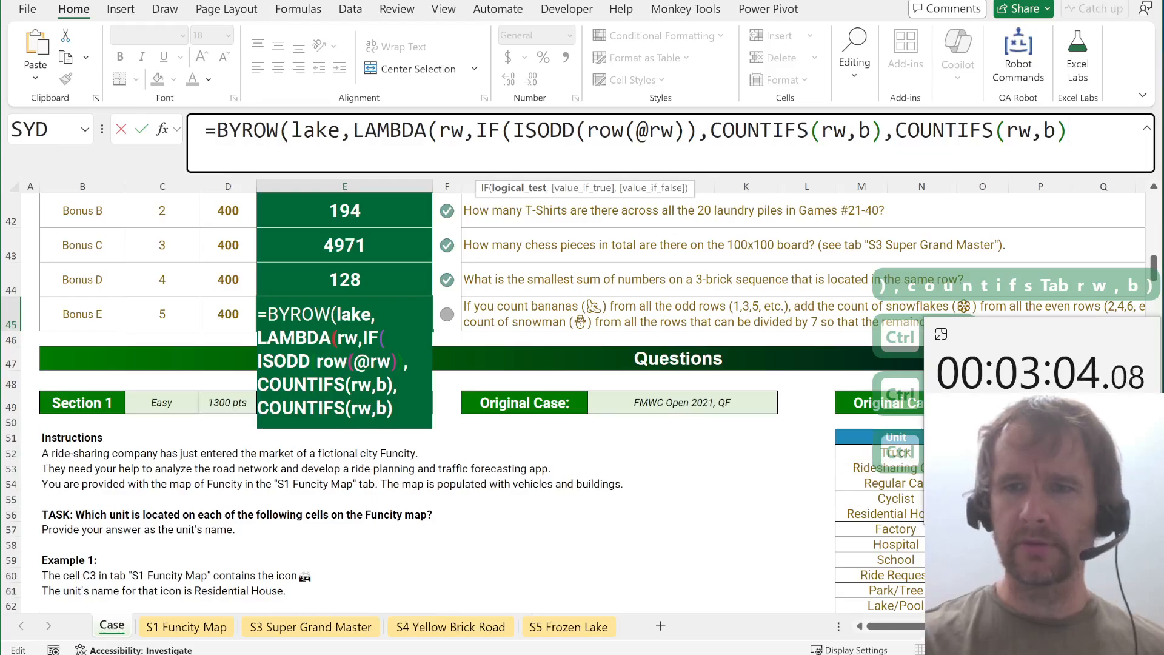
pyautogui.press('Left')
pyautogui.press('BackSpace')
pyautogui.write('i')
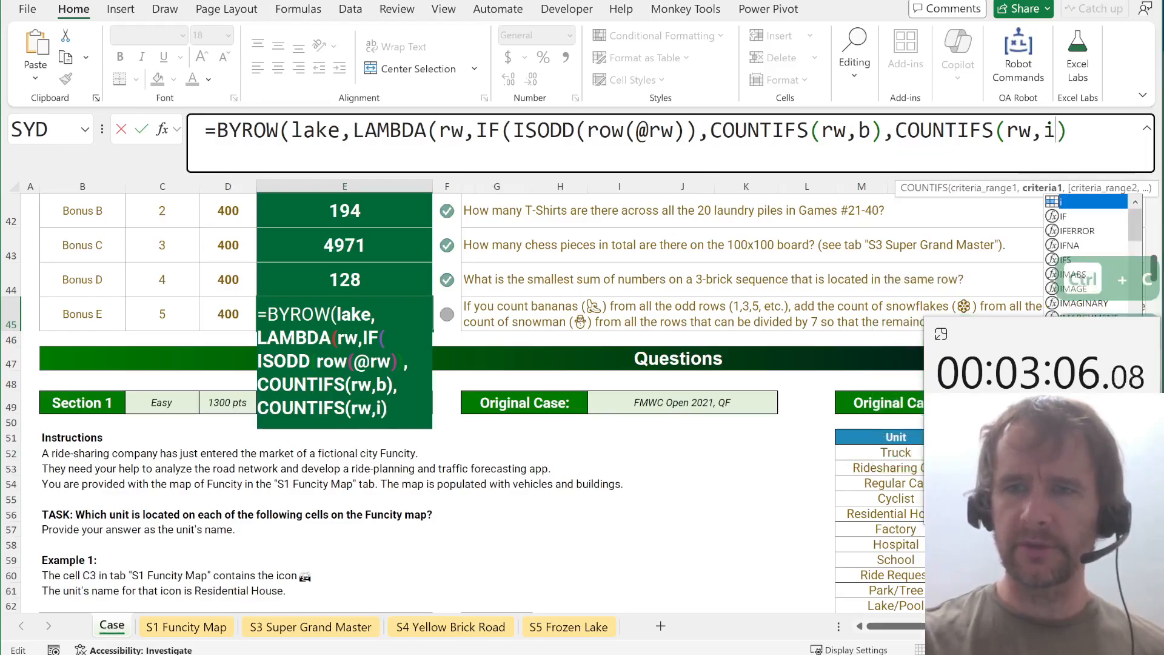
pyautogui.press('Right')
pyautogui.write(')')
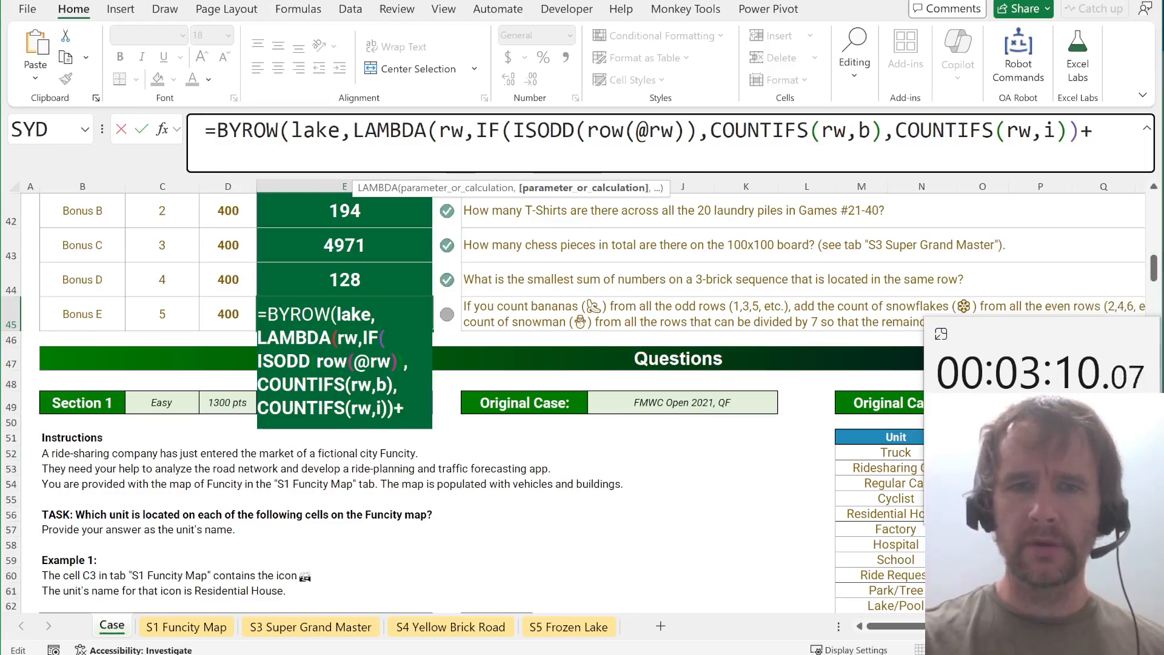
pyautogui.click(514, 130)
pyautogui.press('BackSpace')
pyautogui.write('(')
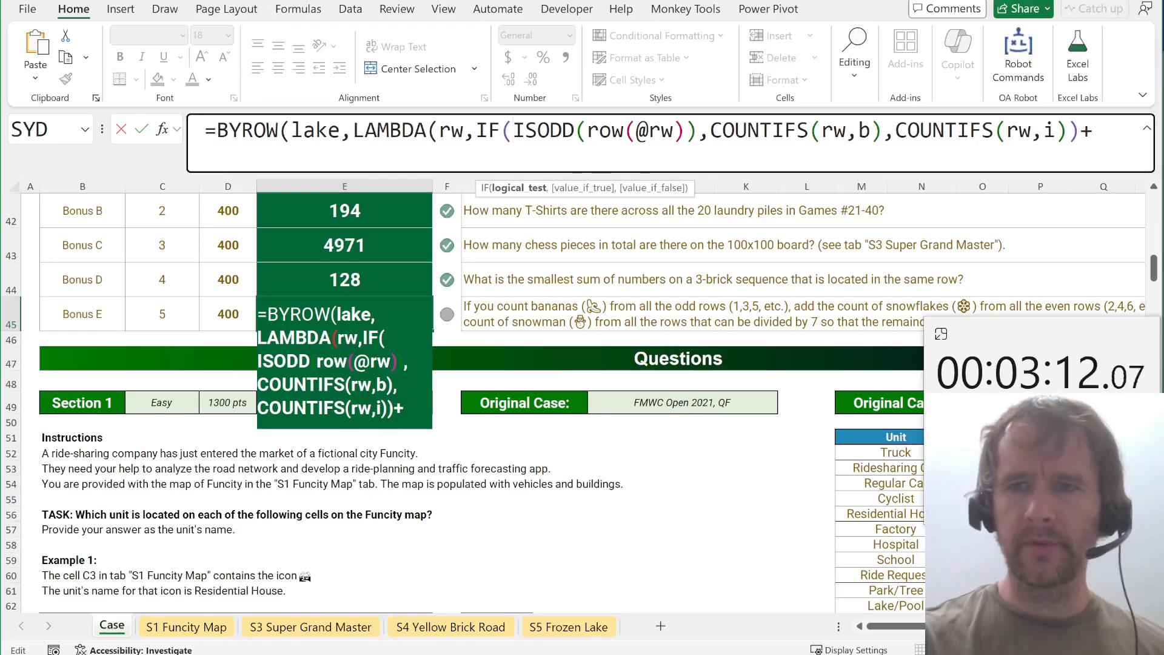
pyautogui.press('End')
pyautogui.write('if(mod(')
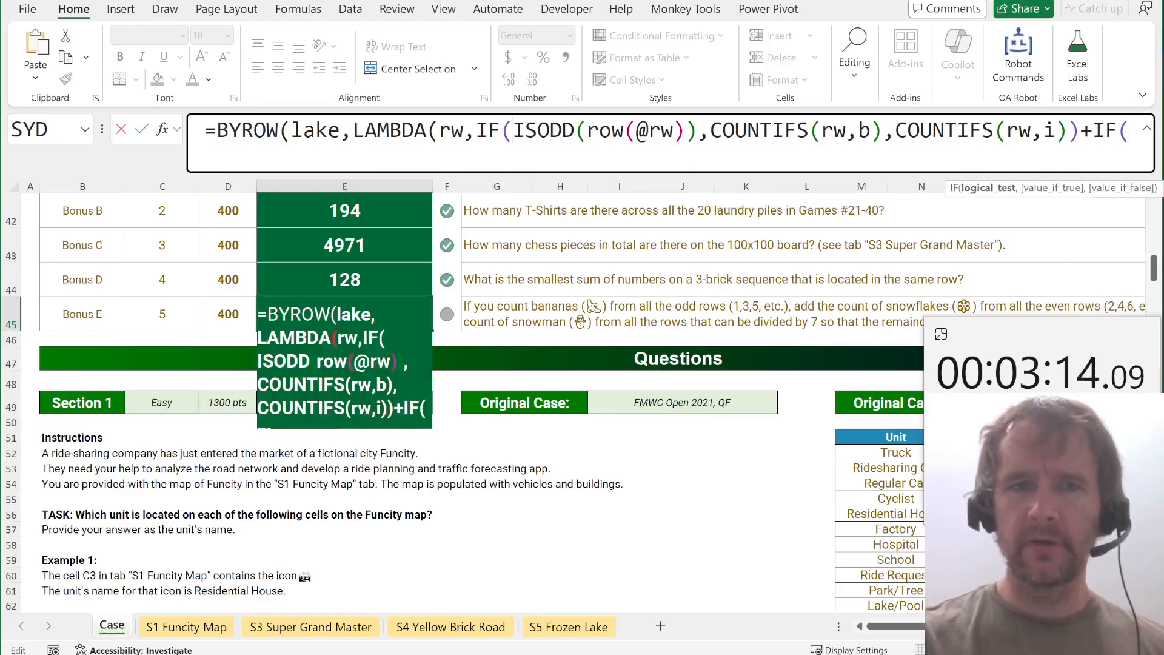
pyautogui.write('row(')
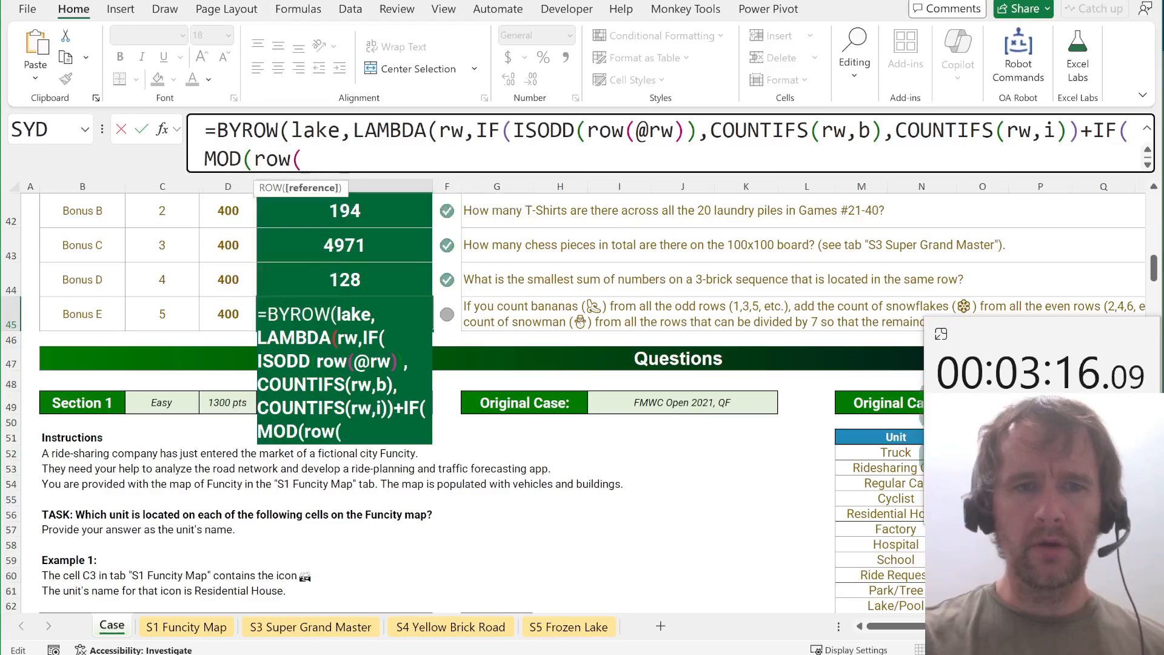
pyautogui.write('@rw),')
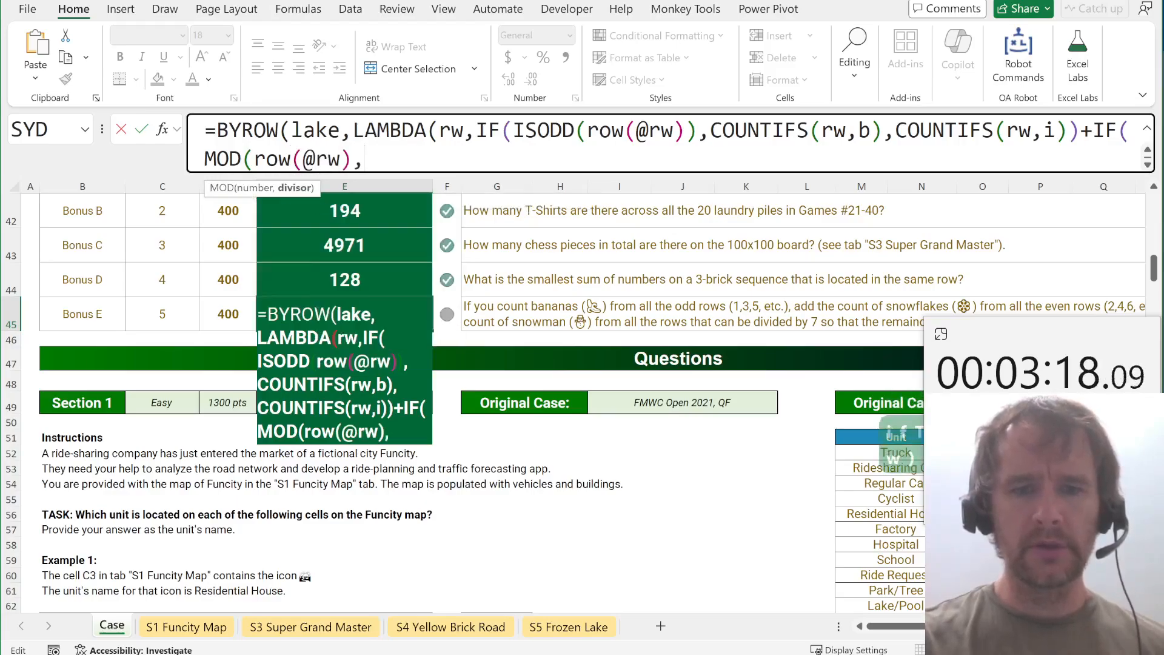
pyautogui.write('7')
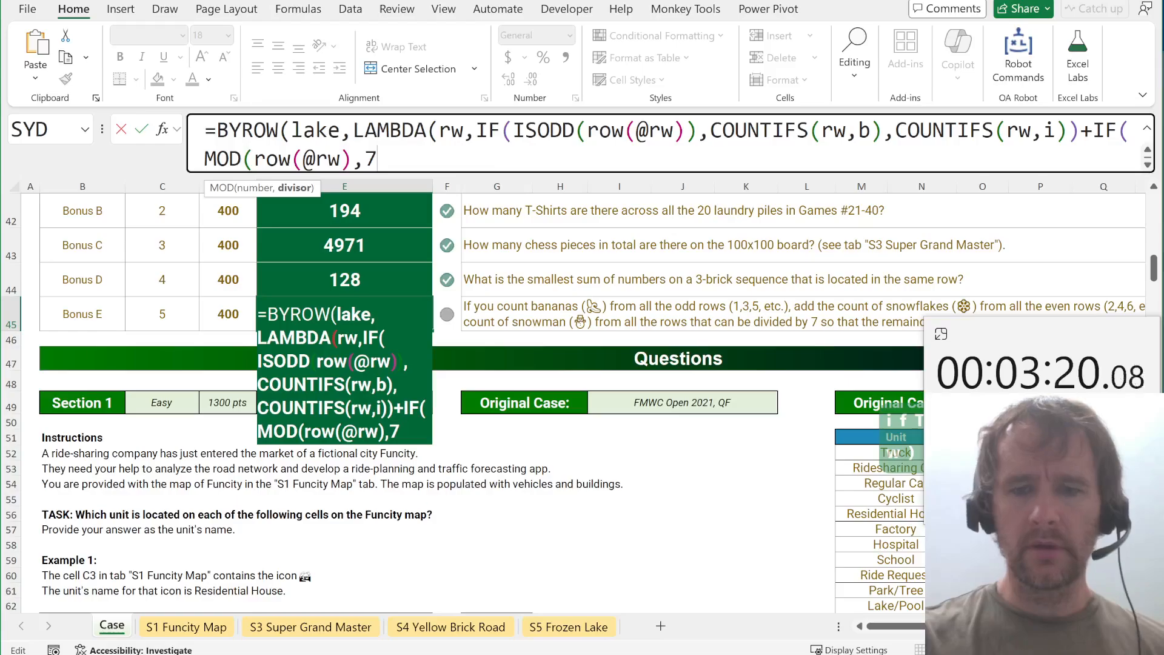
pyautogui.write(')=0,')
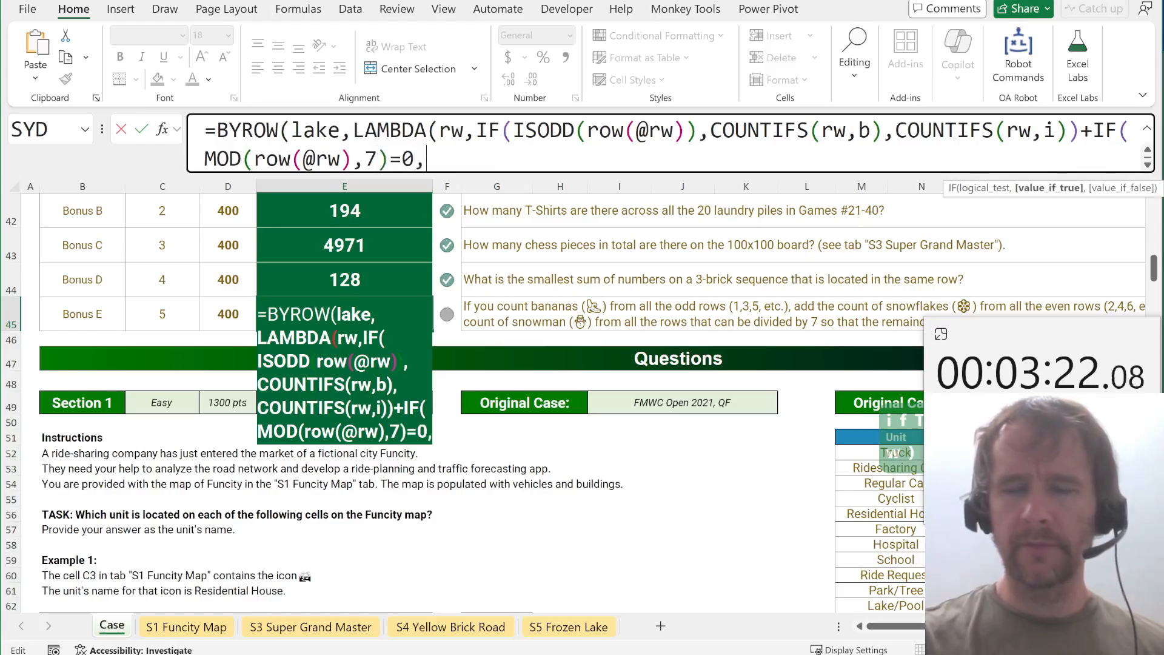
pyautogui.write('-')
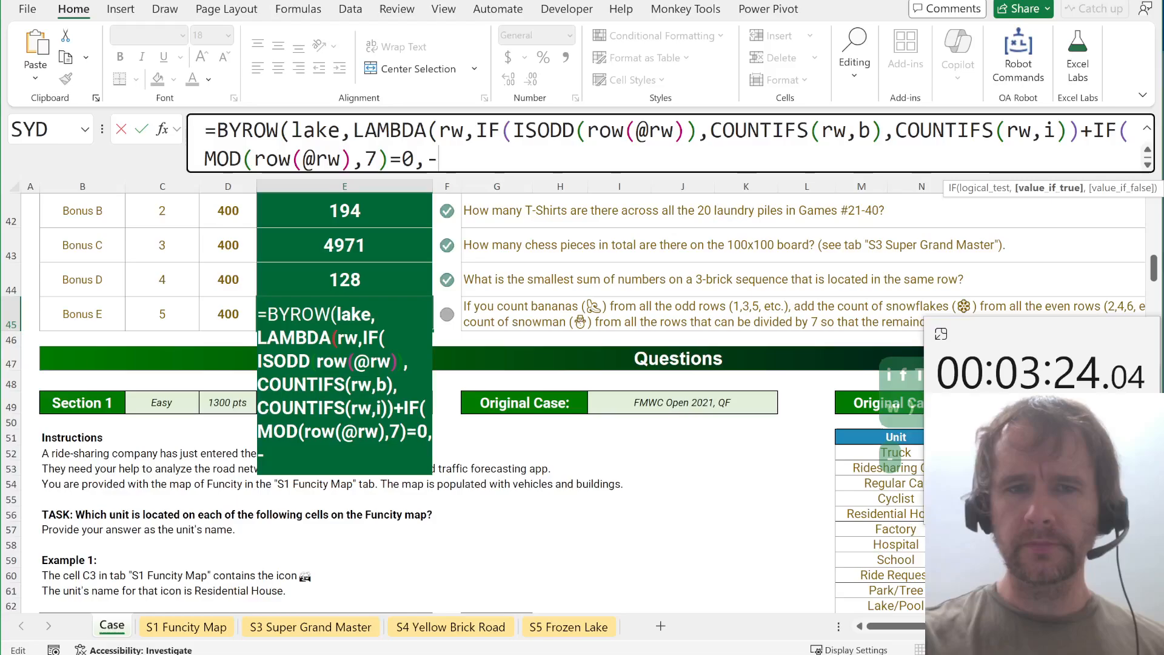
pyautogui.write('countifs(rw')
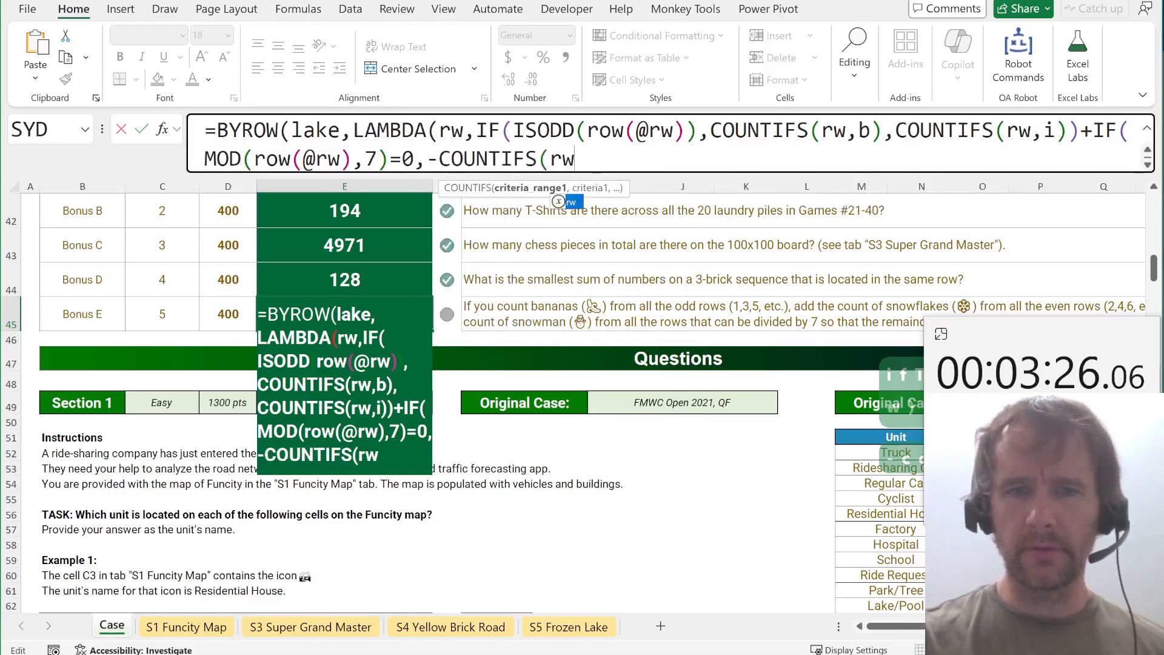
pyautogui.write(',s),0)))')
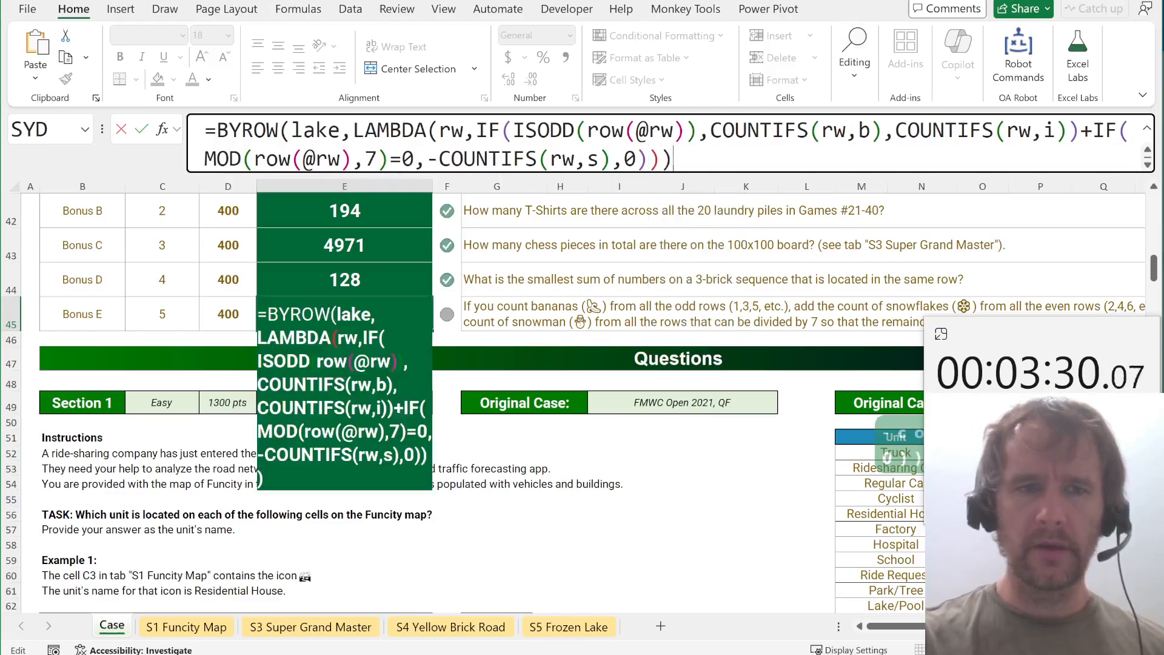
# Wrap the entire BYROW formula in E45 in SUM and enter it as the Bonus E answer.
pyautogui.hotkey('ctrl', 'Home')
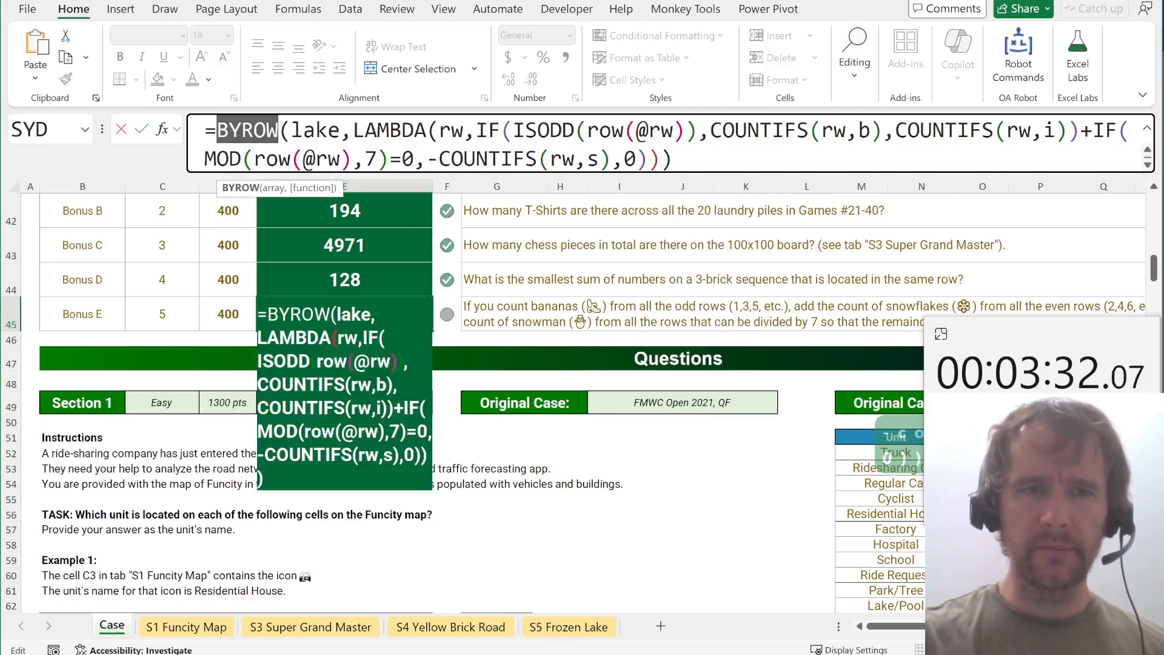
pyautogui.write('sum(')
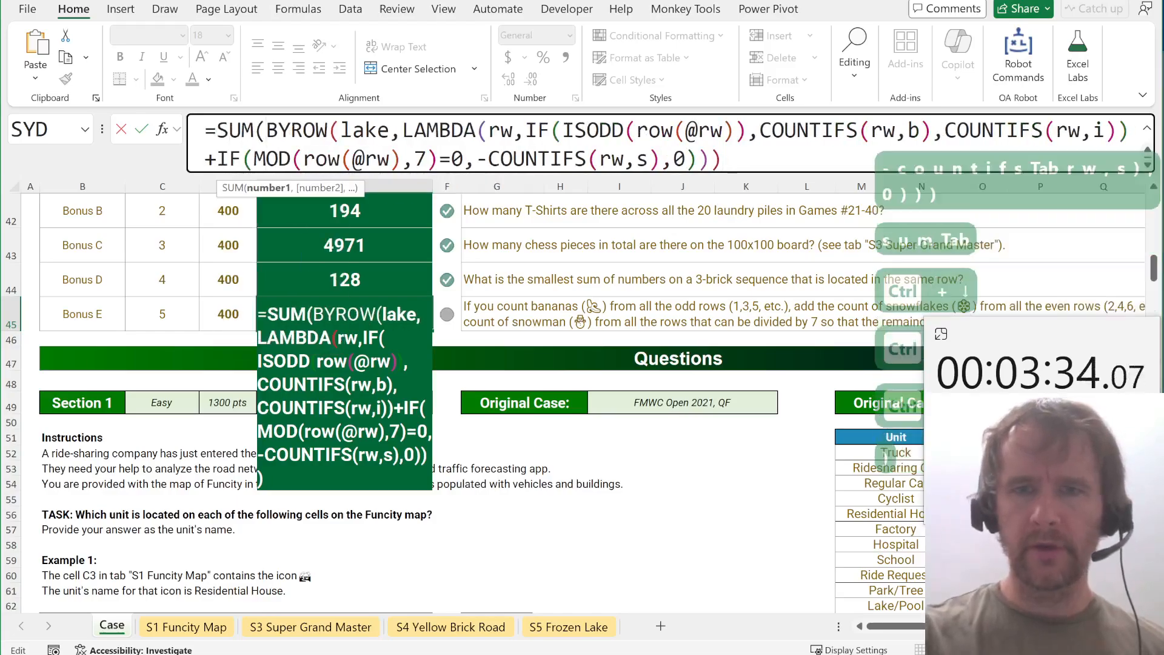
pyautogui.press('Return')
pyautogui.press('Up')
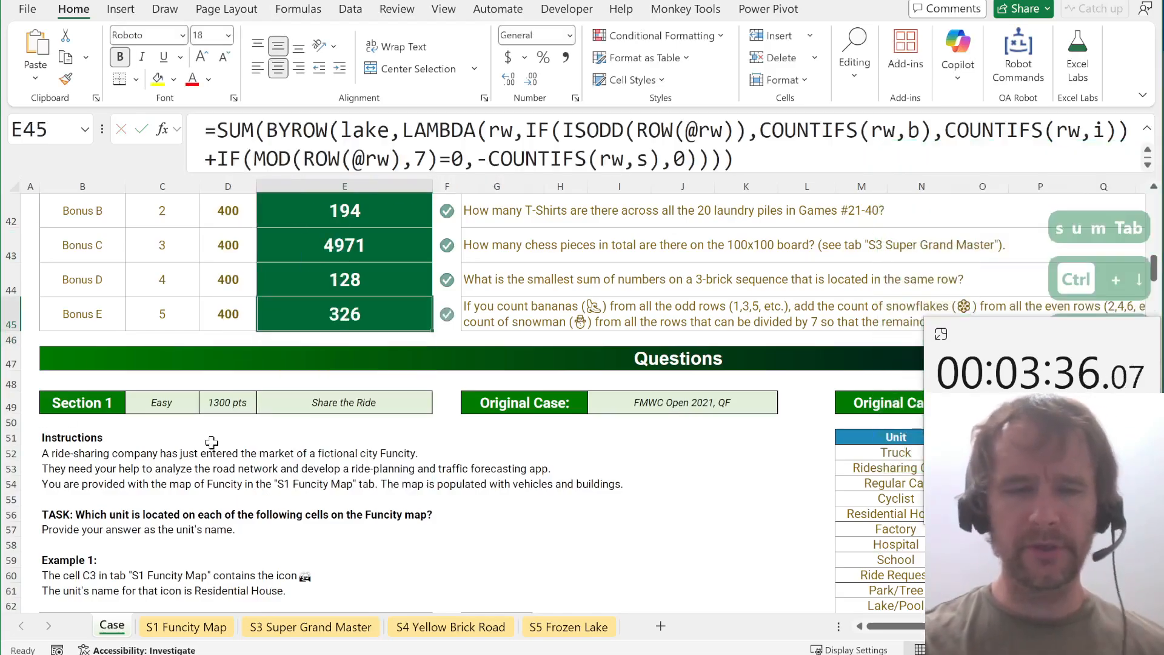
# Read the Section 1 Share the Ride instructions, example and answer table.
pyautogui.scroll(-3, 211, 442)
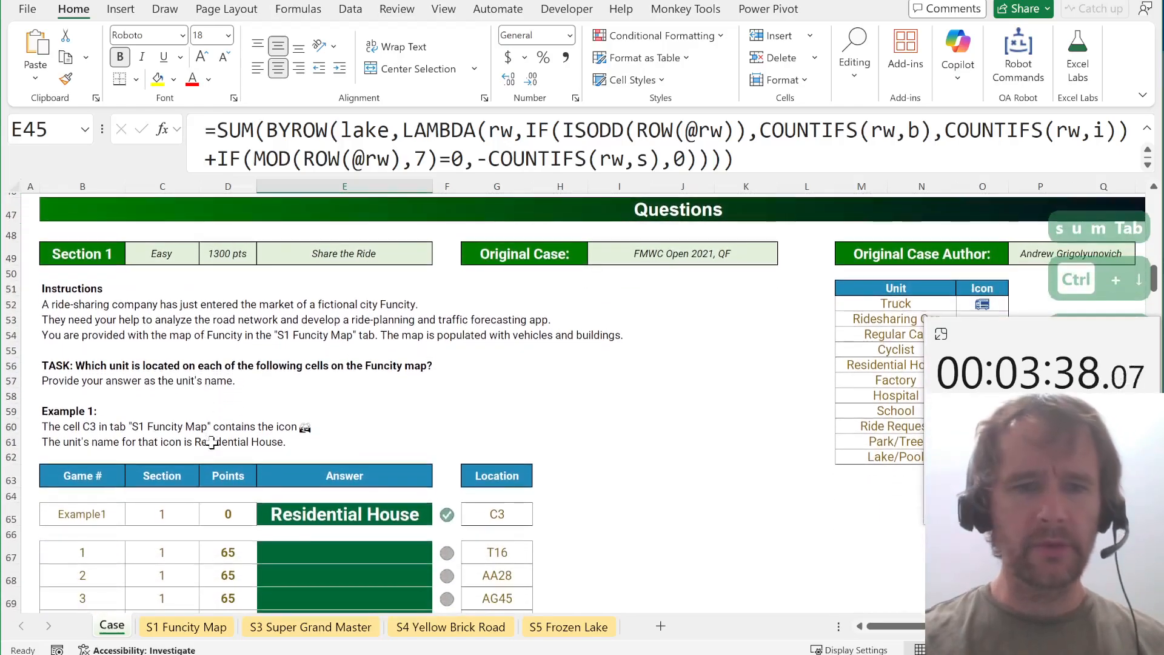
pyautogui.scroll(-2, 404, 467)
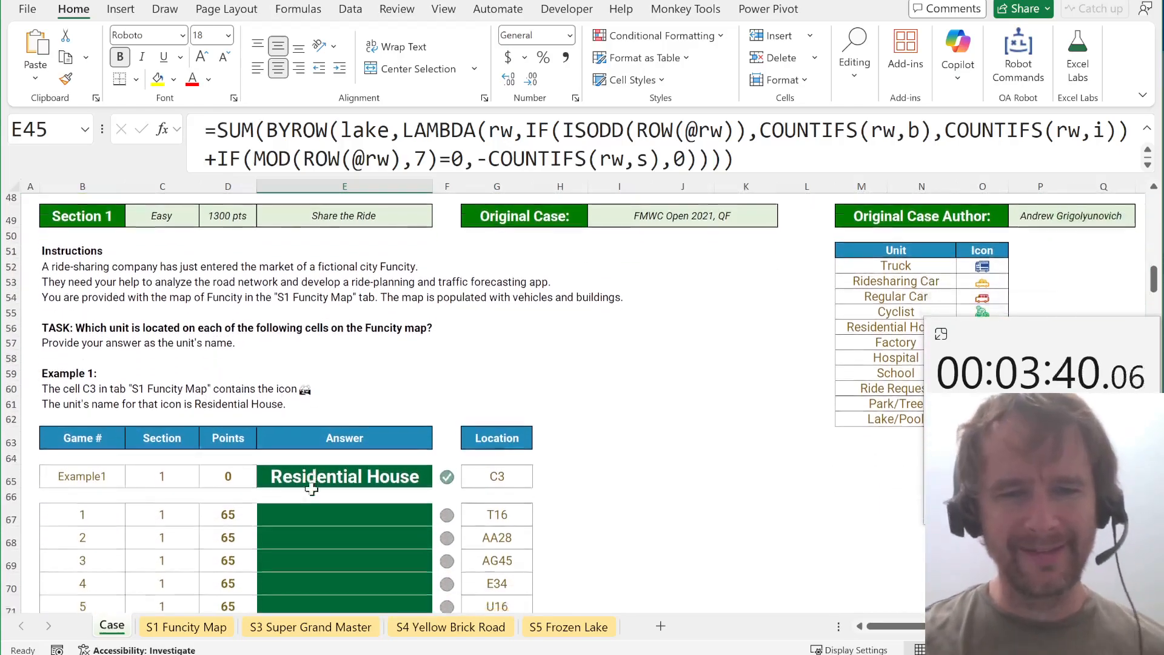
pyautogui.click(354, 466)
pyautogui.write('=')
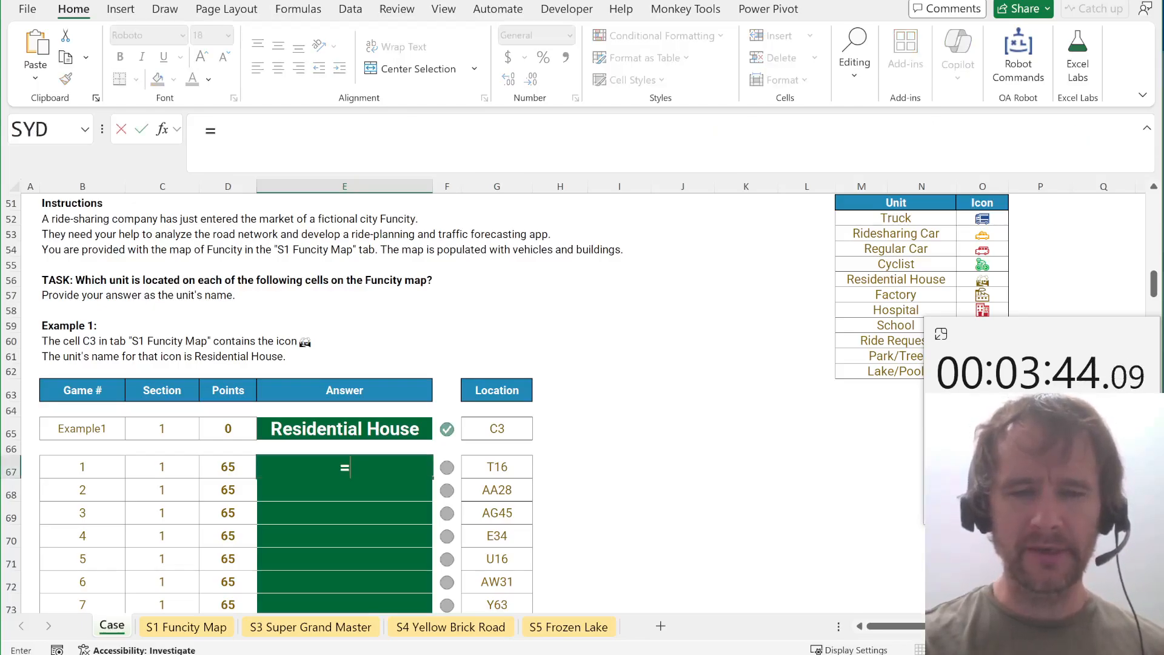
pyautogui.press('Escape')
pyautogui.scroll(5, 372, 261)
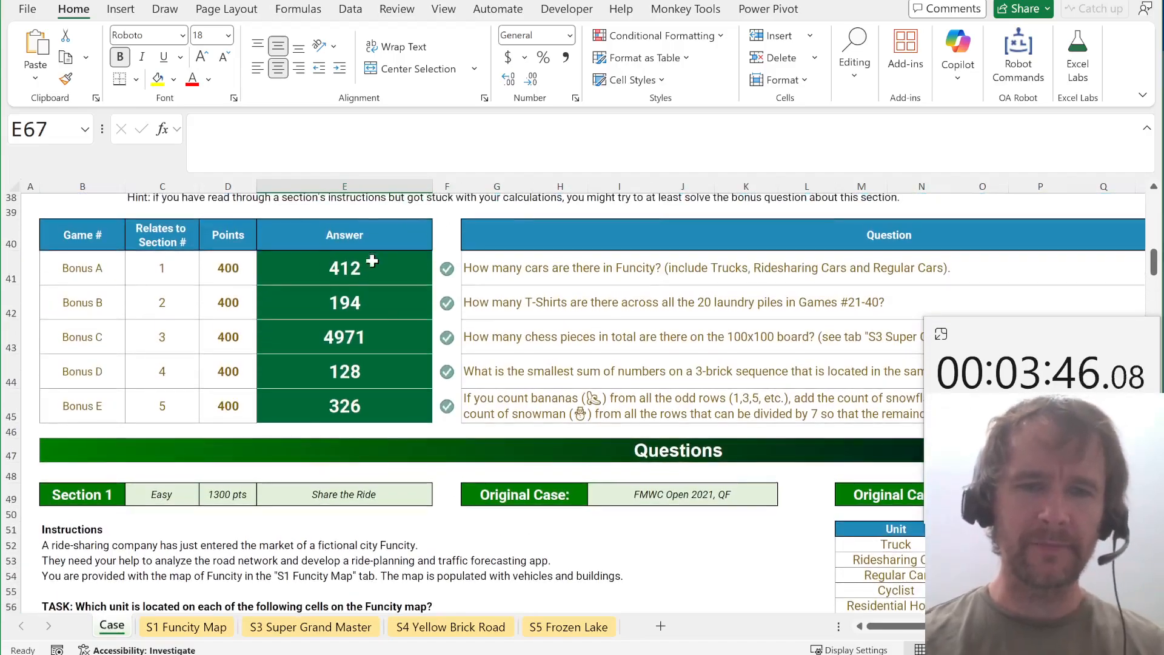
# Select the five bonus answers in E41:E45 and compare them with the Section 1 task below.
pyautogui.click(344, 276)
pyautogui.hotkey('ctrl', 'shift', 'Down')
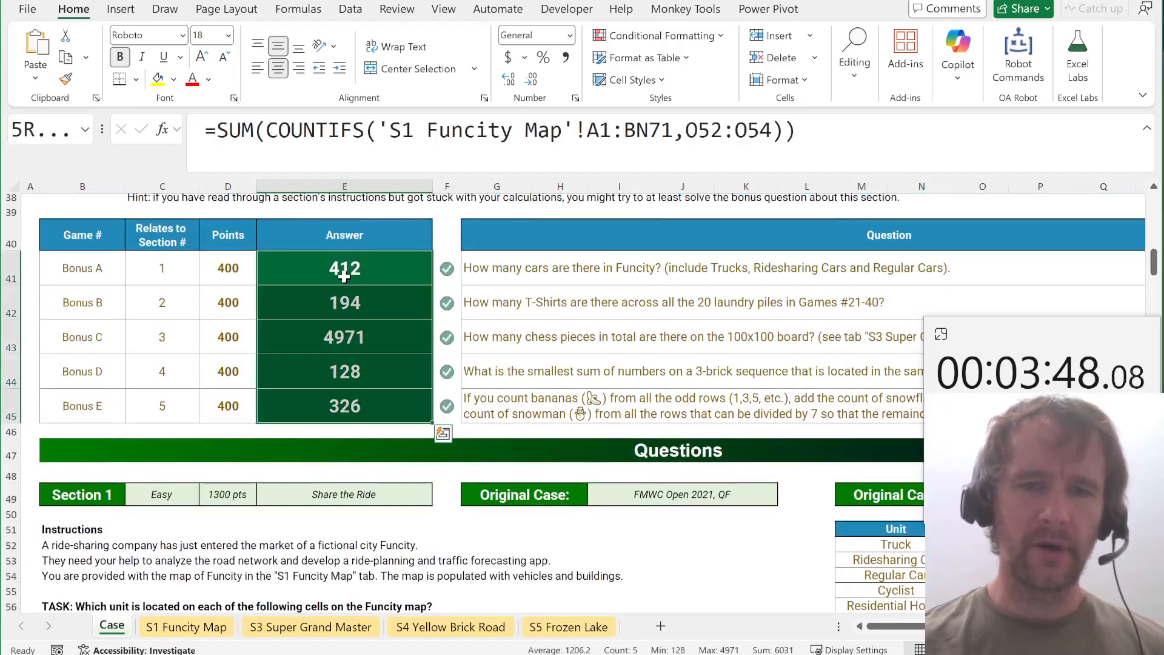
pyautogui.scroll(-3, 344, 276)
pyautogui.scroll(2, 343, 276)
pyautogui.scroll(-2, 344, 276)
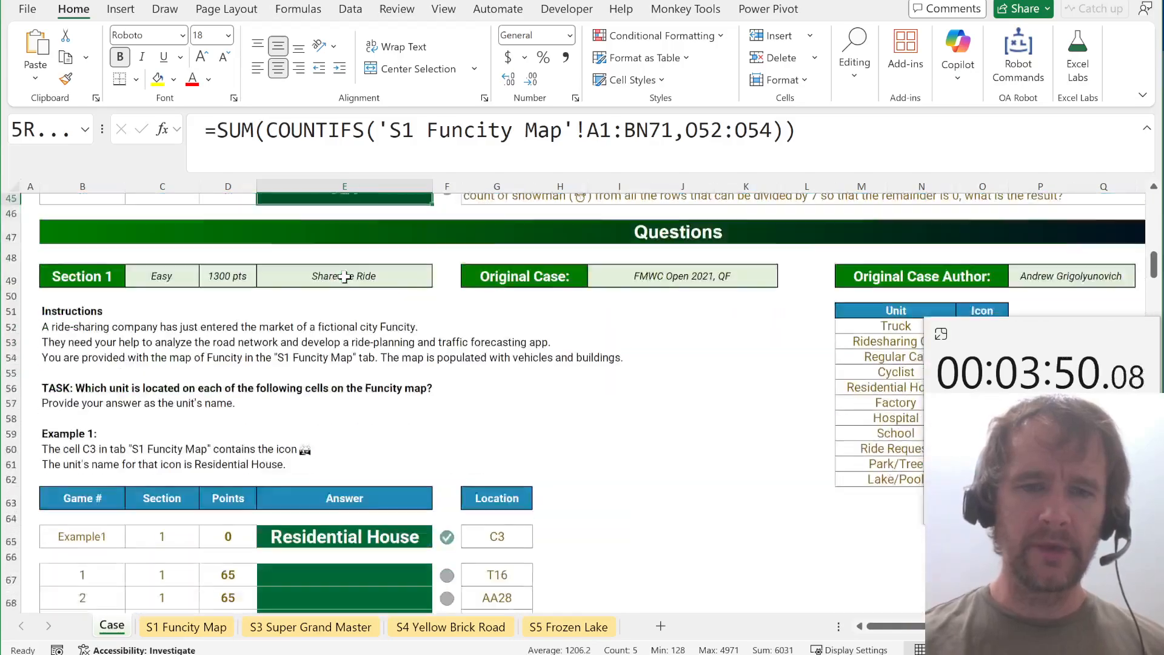
pyautogui.scroll(-3, 344, 276)
pyautogui.scroll(4, 343, 274)
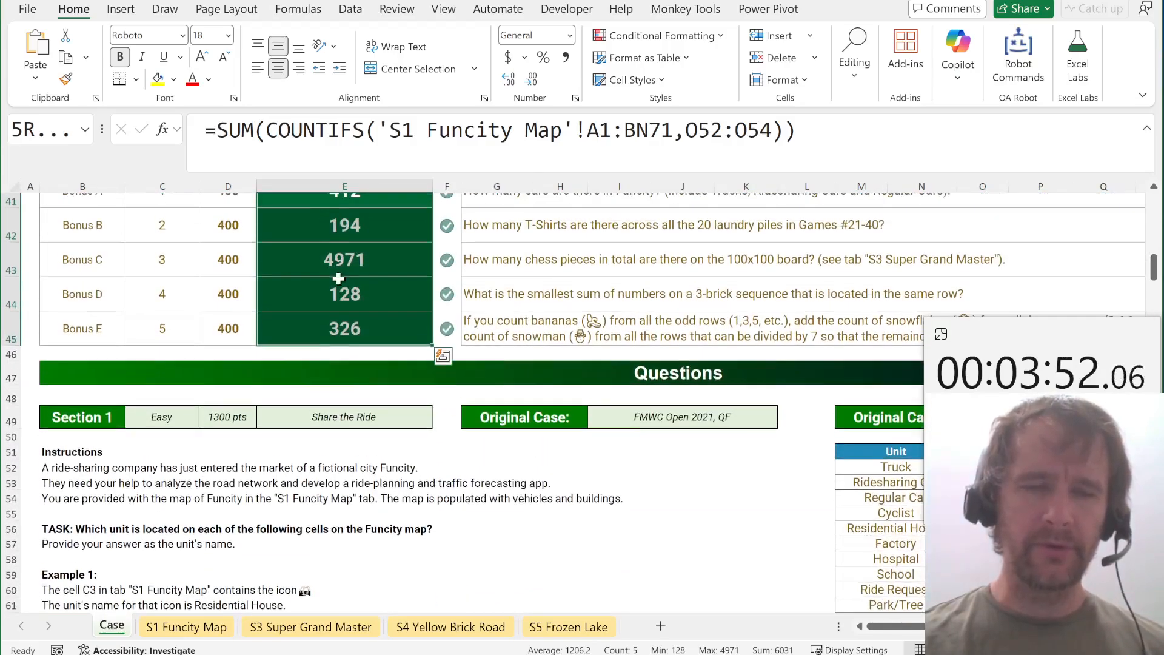
pyautogui.scroll(-5, 352, 358)
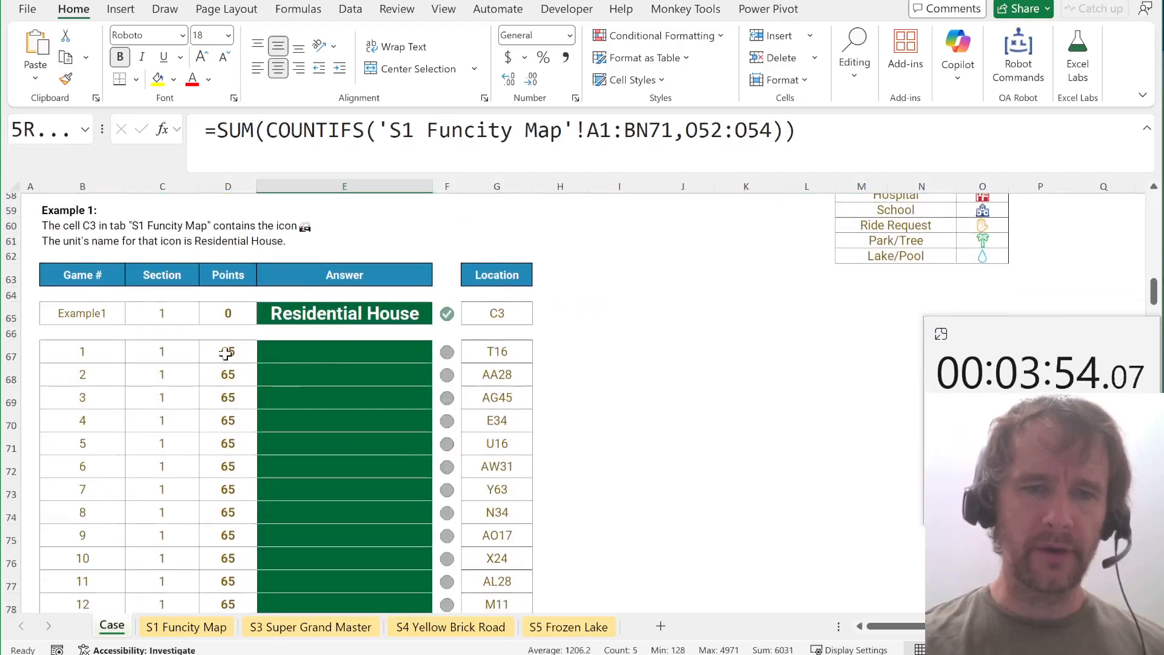
# Select the points of games 1 to 20 in D67:D86 and check their total against the Section 1 score.
pyautogui.click(235, 352)
pyautogui.hotkey('ctrl', 'shift', 'Down')
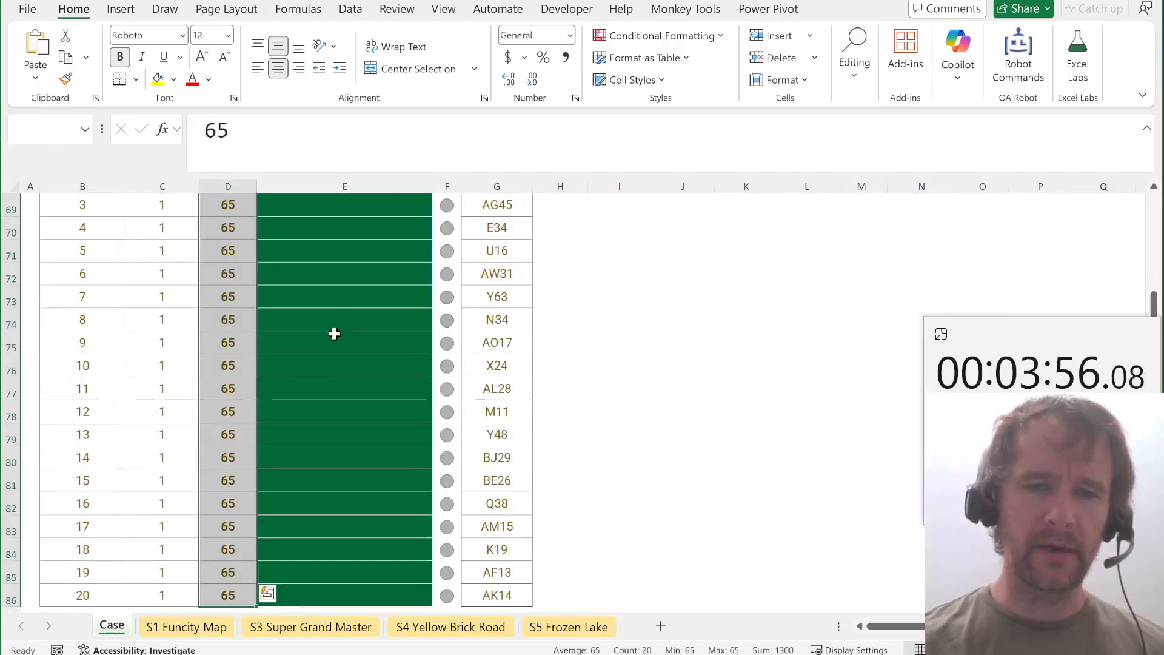
pyautogui.scroll(3, 333, 333)
pyautogui.scroll(1, 338, 296)
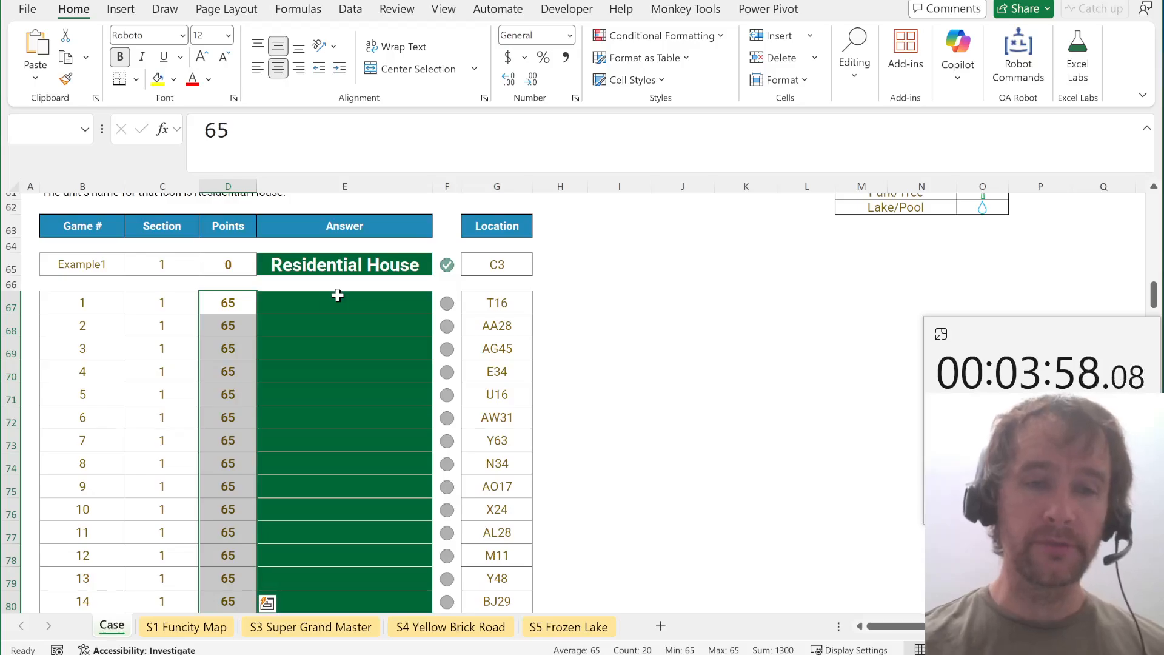
pyautogui.scroll(-2, 235, 305)
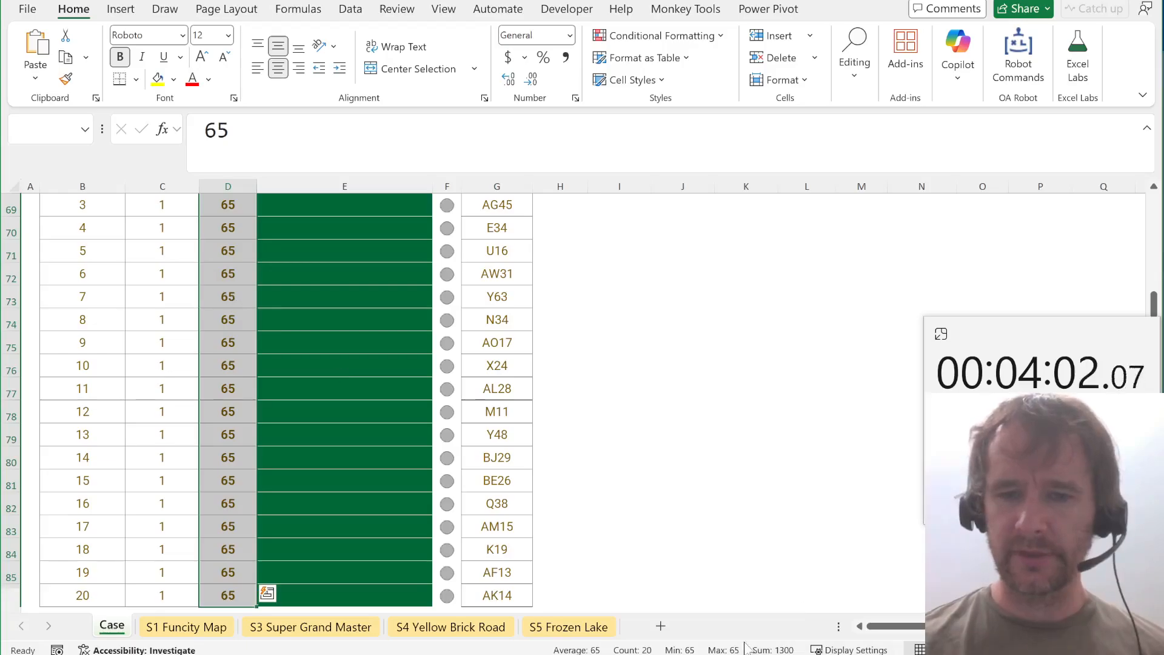
pyautogui.scroll(5, 242, 405)
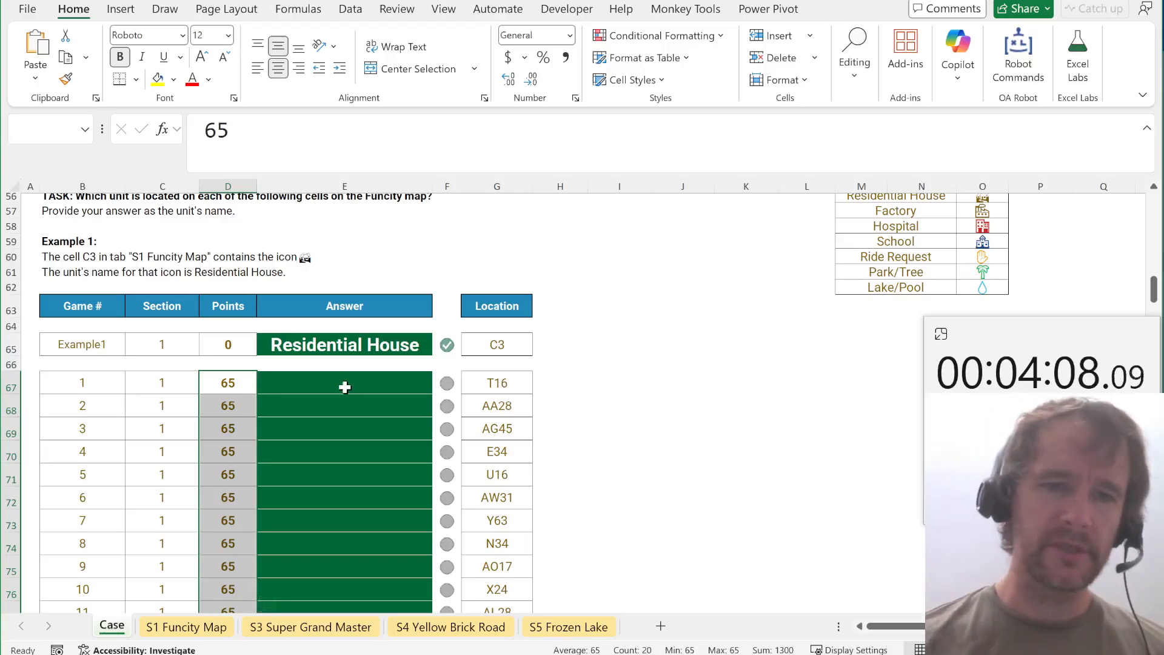
pyautogui.scroll(3, 345, 387)
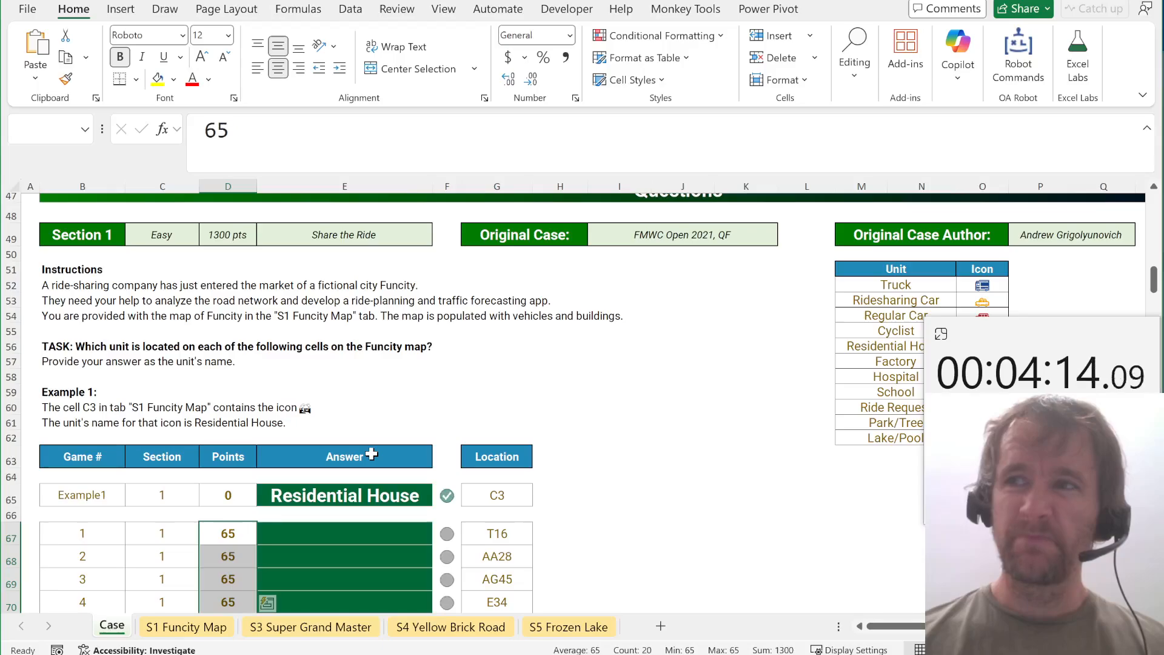
# Start a _toRef formula in E67 with the game locations G67:G86 as its input argument.
pyautogui.click(369, 534)
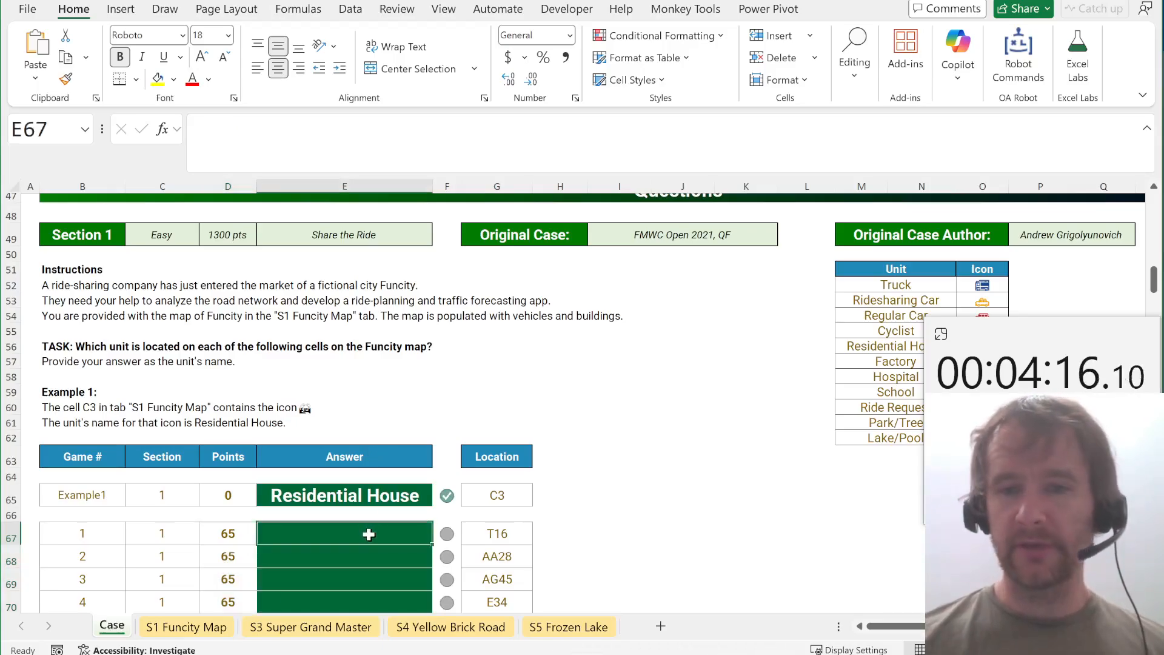
pyautogui.hotkey('ctrl', 'pagedown')
pyautogui.hotkey('ctrl', 'pageup')
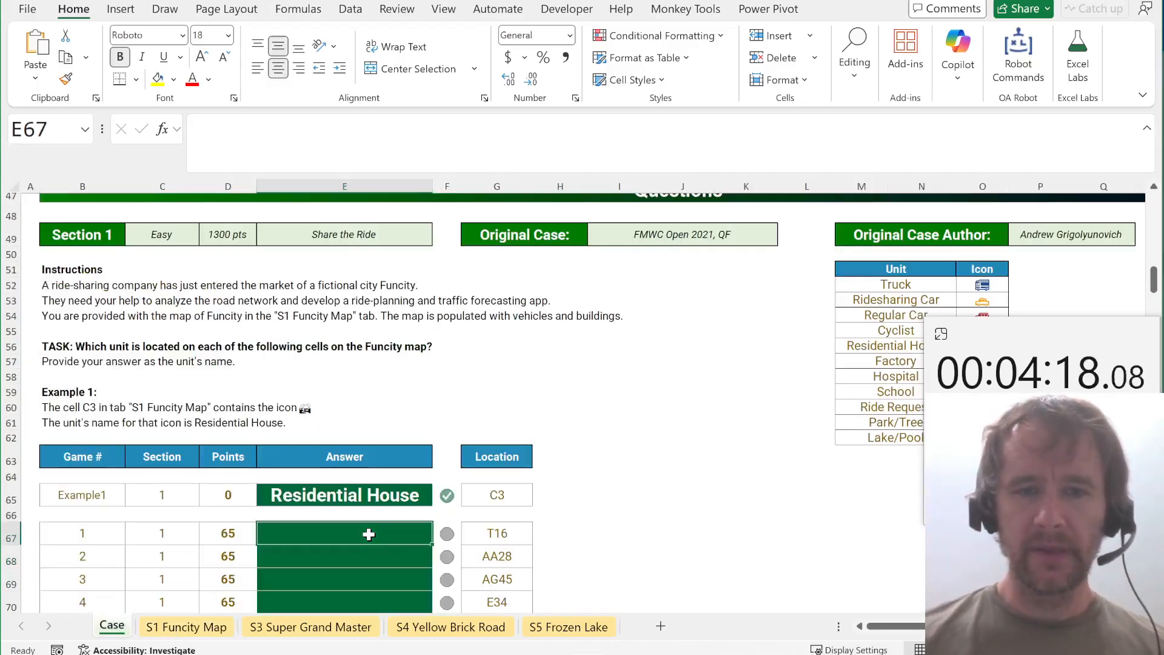
pyautogui.write('=tor')
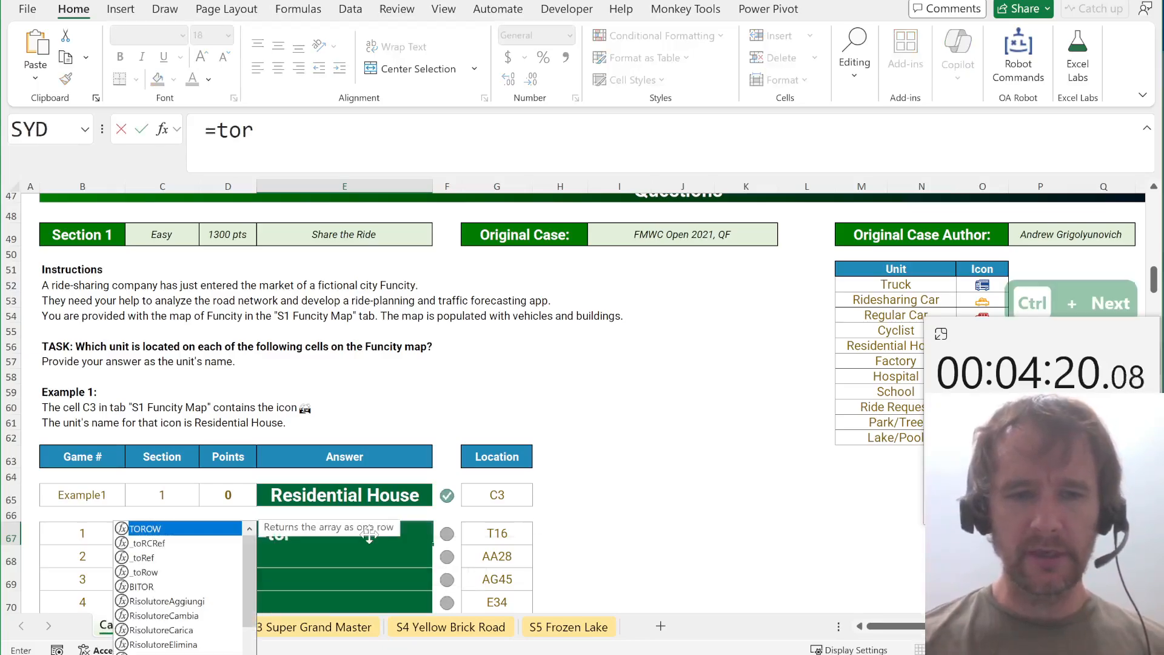
pyautogui.press('Down')
pyautogui.press('Down')
pyautogui.press('Tab')
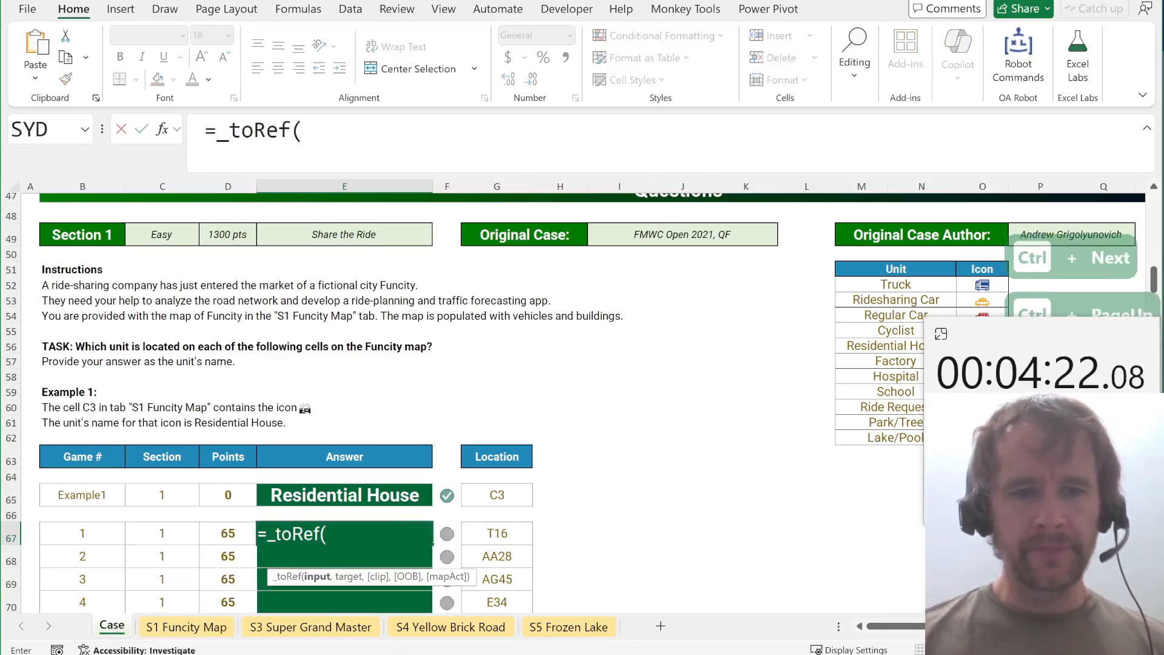
pyautogui.press('Right')
pyautogui.press('Right')
pyautogui.write(',')
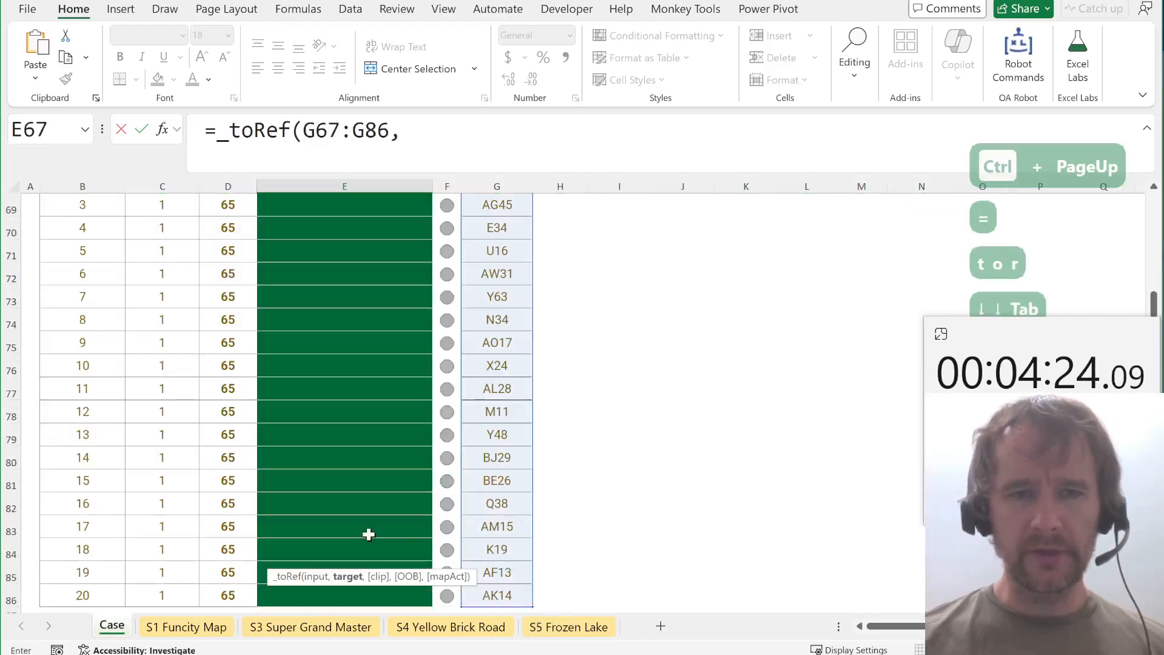
# Set the _toRef target to 'S1 Funcity Map'!A1:BN71, close the function and enter the formula.
pyautogui.hotkey('ctrl', 'pagedown')
pyautogui.click(517, 597)
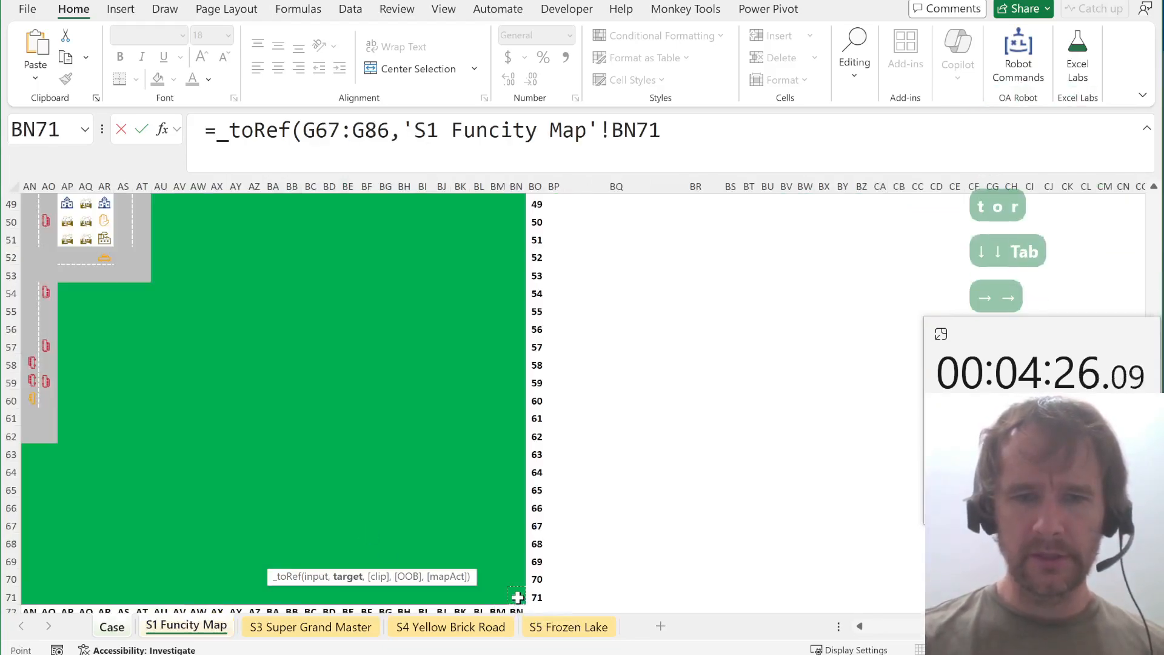
pyautogui.hotkey('ctrl', 'shift', 'Home')
pyautogui.write(')')
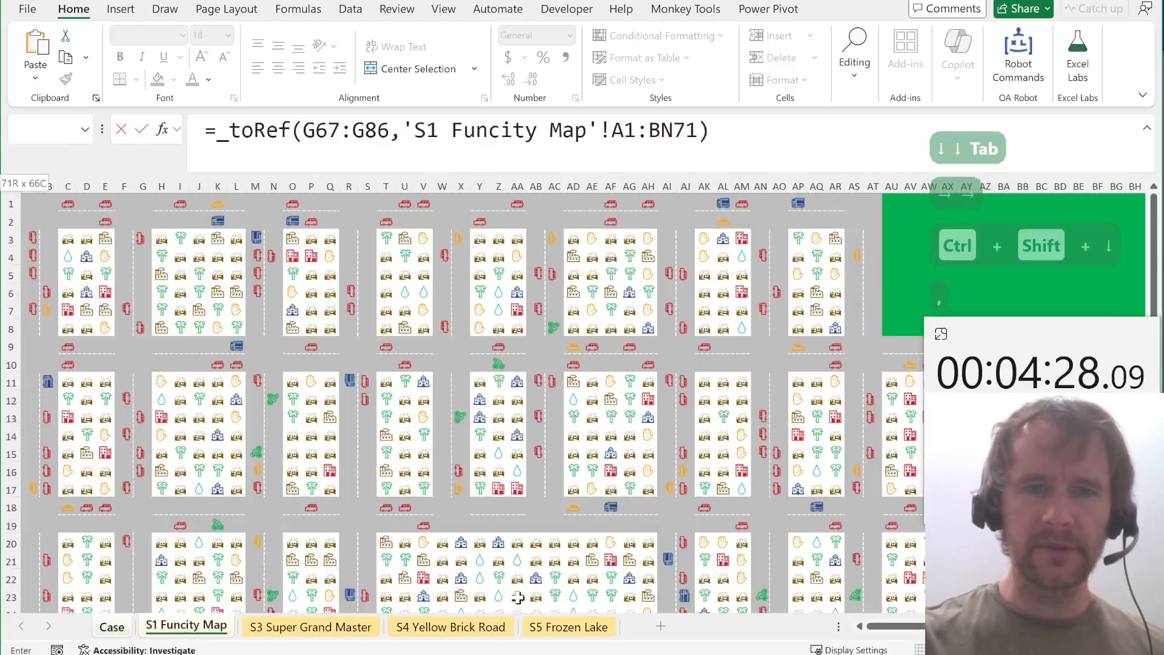
pyautogui.press('Return')
# Examine the icons spilled from E67 and compare them with the example answer and the Unit/Icon table.
pyautogui.press('Up')
pyautogui.press('Up')
pyautogui.press('Up')
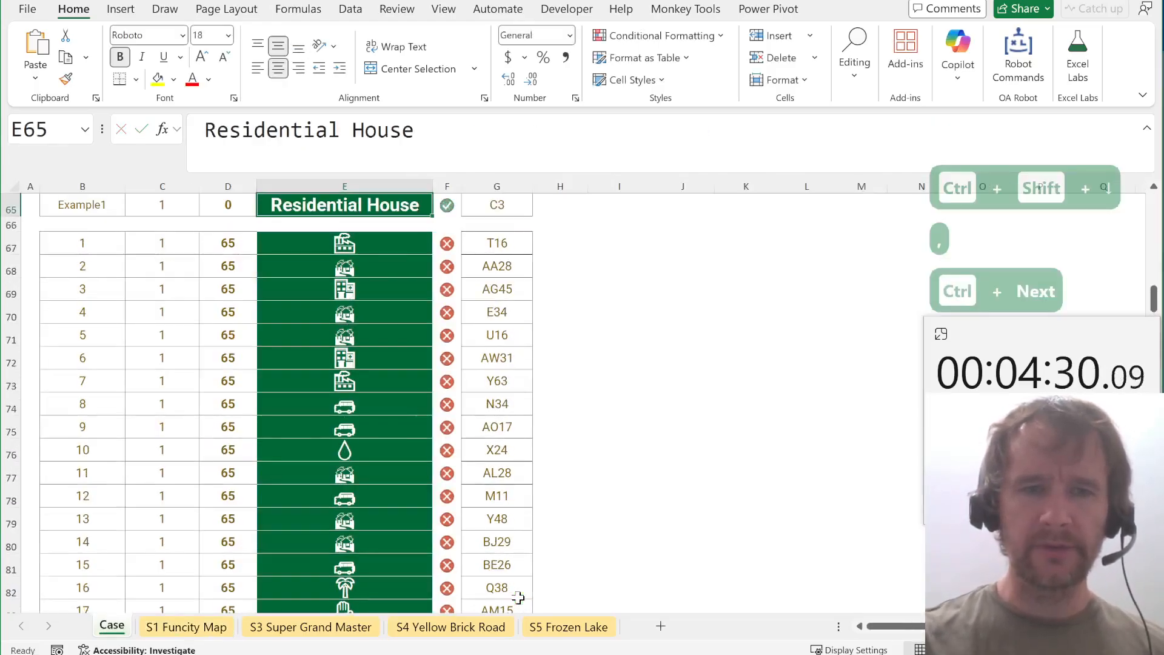
pyautogui.press('Down')
pyautogui.press('Down')
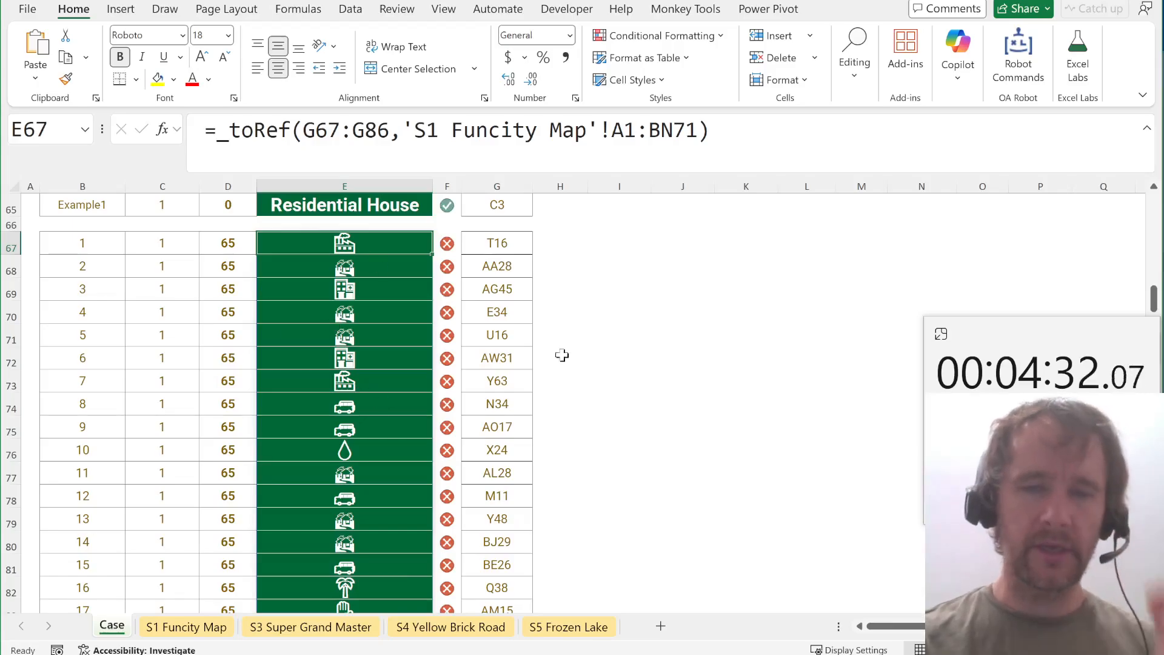
pyautogui.scroll(3, 582, 335)
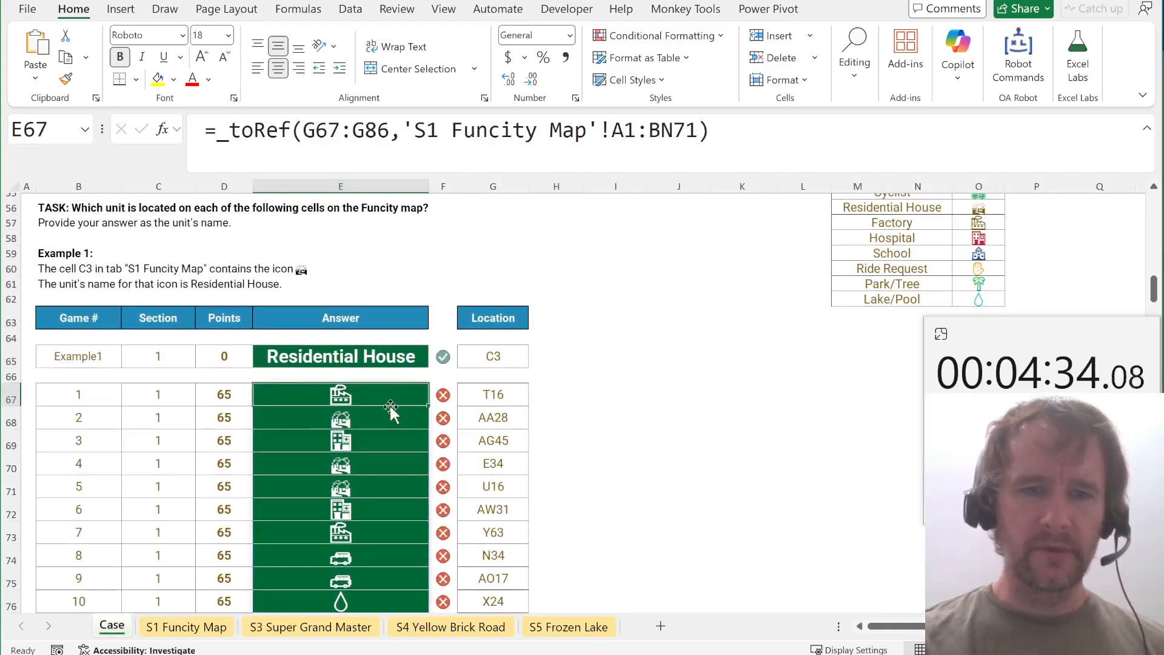
pyautogui.press('Down')
pyautogui.press('Up')
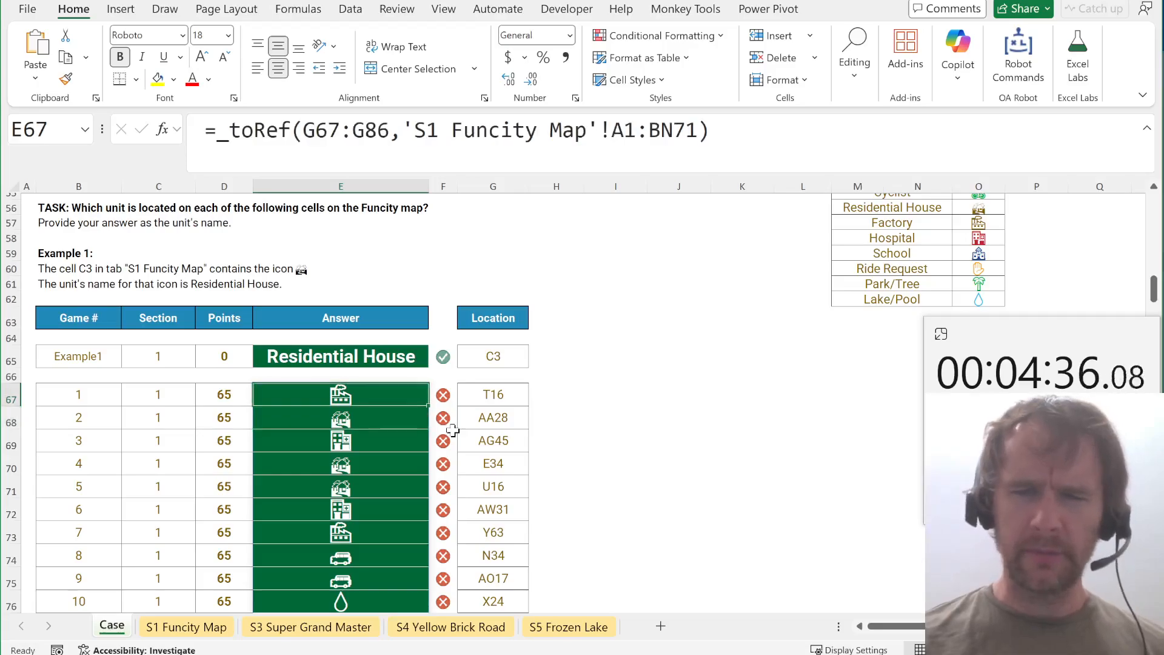
pyautogui.hotkey('ctrl', 'shift', 'Down')
pyautogui.scroll(5, 424, 394)
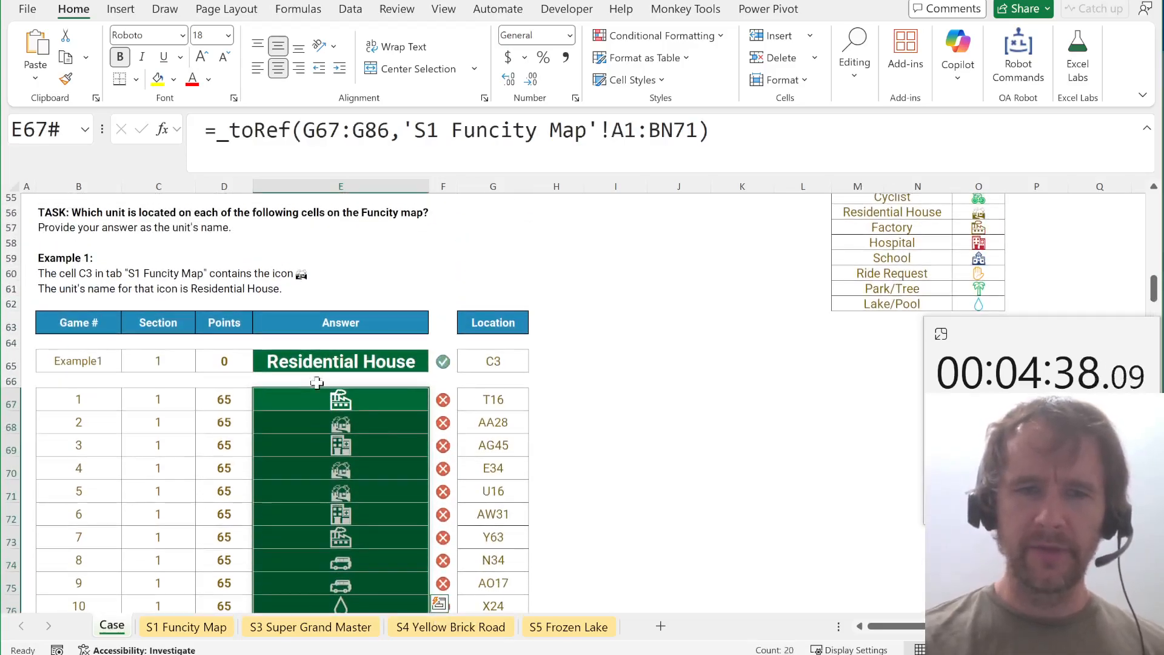
pyautogui.click(342, 360)
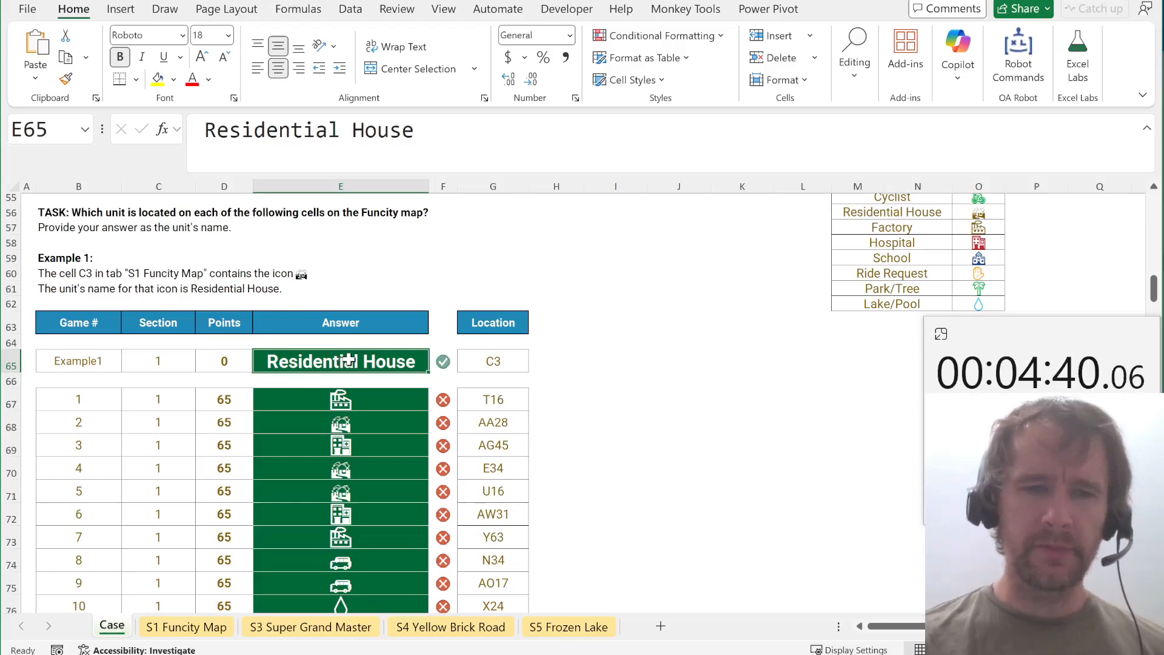
# Wrap the _toRef formula in E67 in XLOOKUP, using the icon column O52:O62 as the lookup array.
pyautogui.click(322, 398)
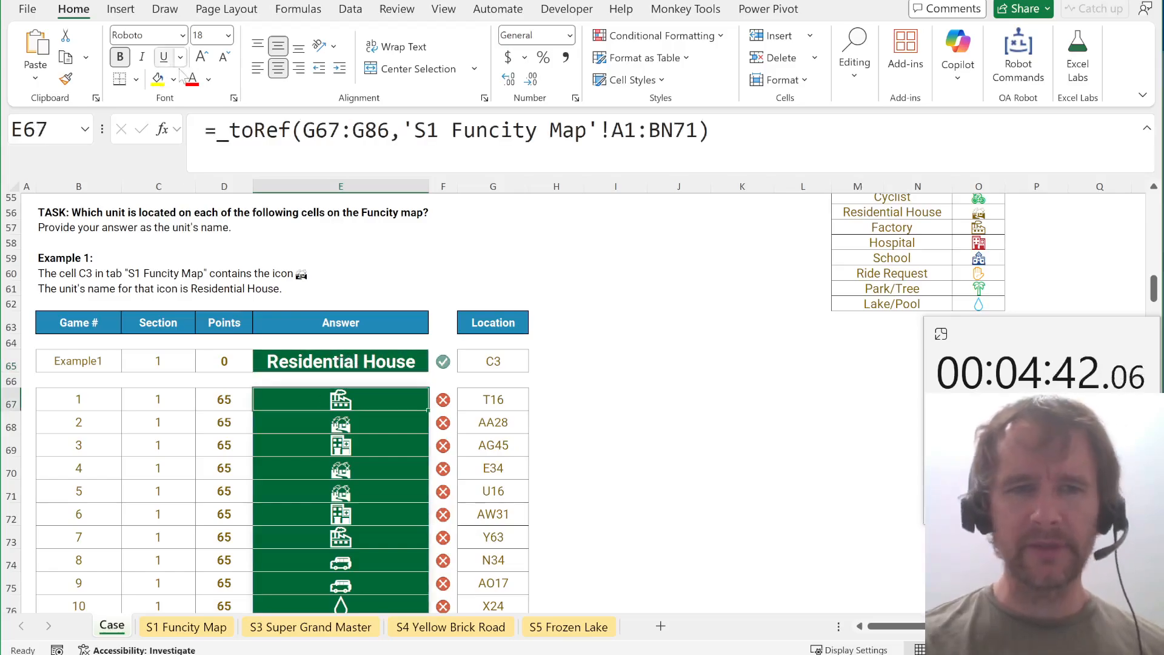
pyautogui.click(215, 130)
pyautogui.write('xlookup(')
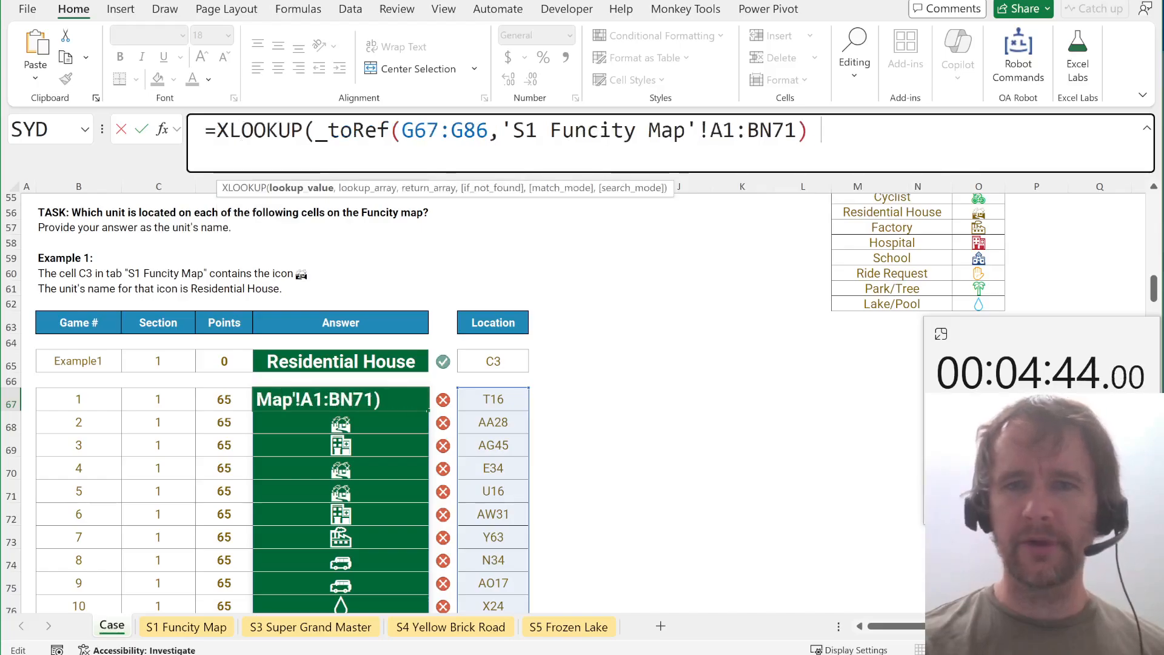
pyautogui.write(',')
pyautogui.click(981, 303)
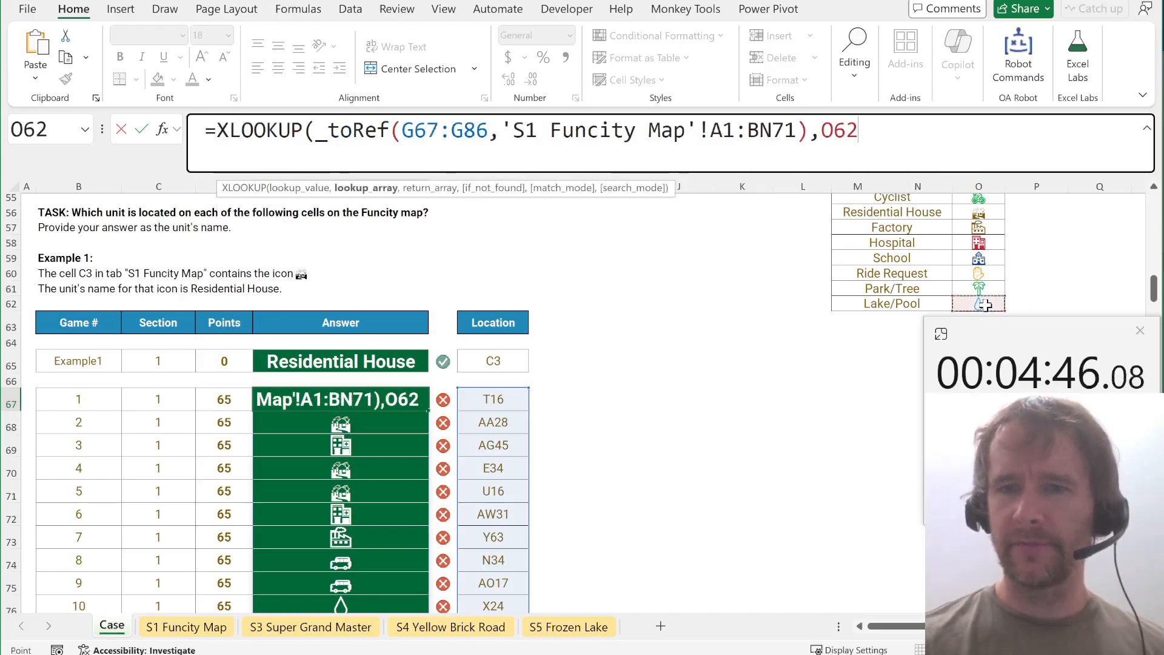
pyautogui.hotkey('ctrl', 'shift', 'Up')
pyautogui.hotkey('shift', 'Down')
pyautogui.write(',')
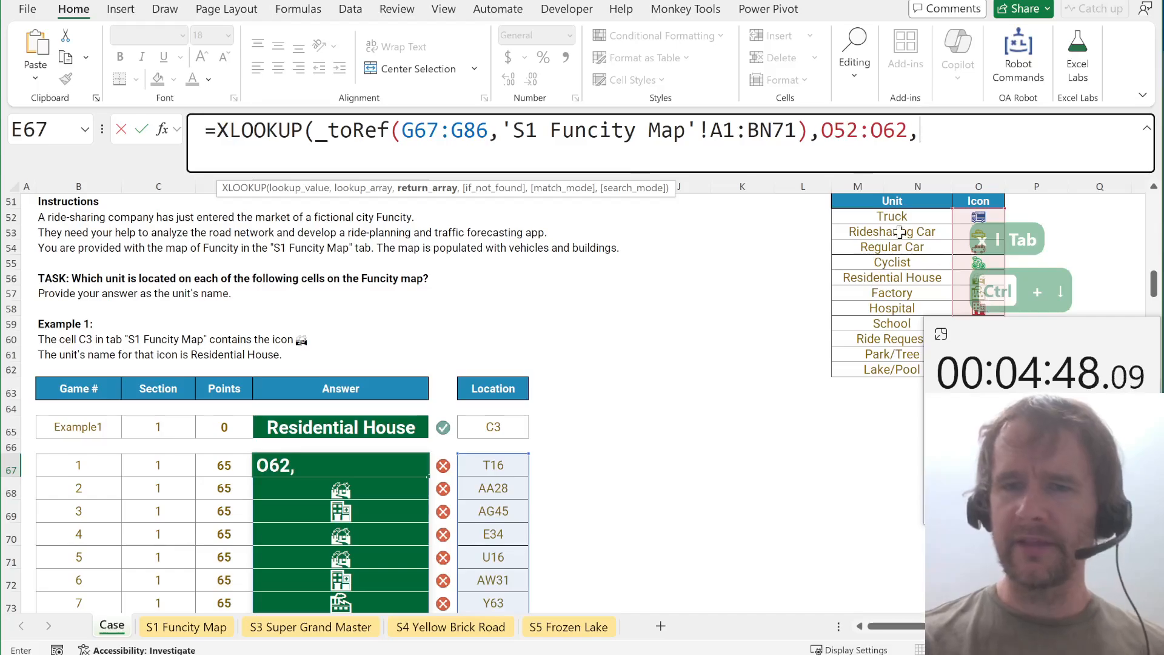
# Set the XLOOKUP return array to the unit names M52:M62, close the function and enter the formula.
pyautogui.click(844, 221)
pyautogui.hotkey('ctrl', 'shift', 'Down')
pyautogui.write(')')
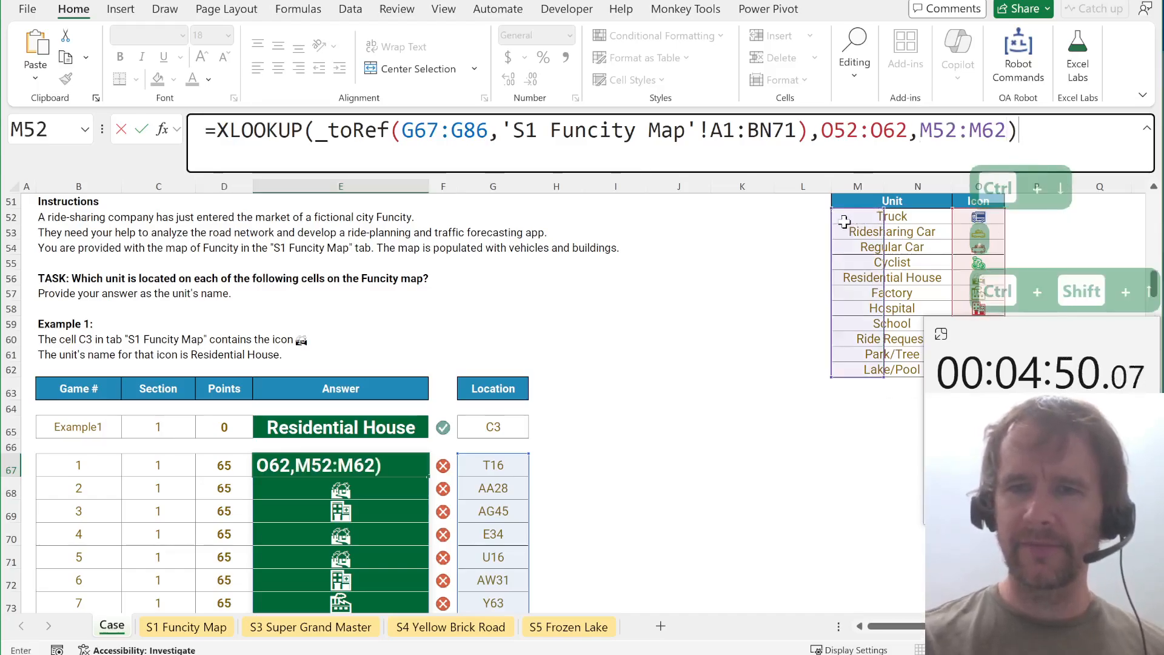
pyautogui.hotkey('ctrl', 'Return')
# Check the unit names and their correctness marks for games 1 to 20.
pyautogui.hotkey('ctrl', 'Up')
pyautogui.hotkey('shift', 'space')
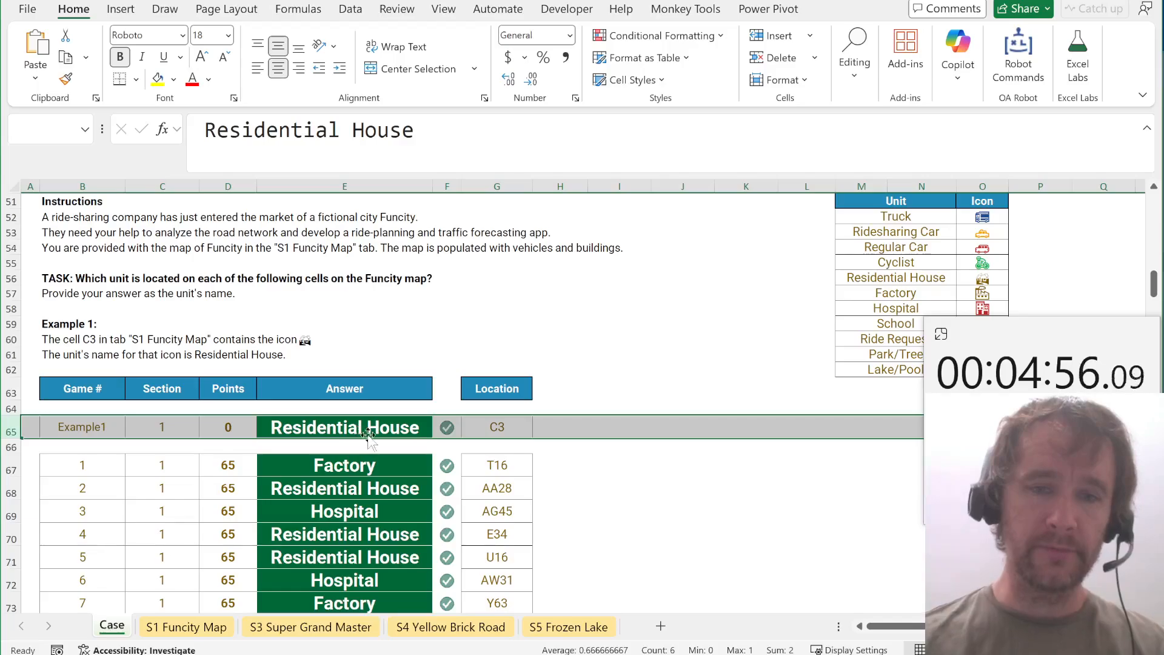
pyautogui.click(342, 465)
pyautogui.scroll(-6, 342, 467)
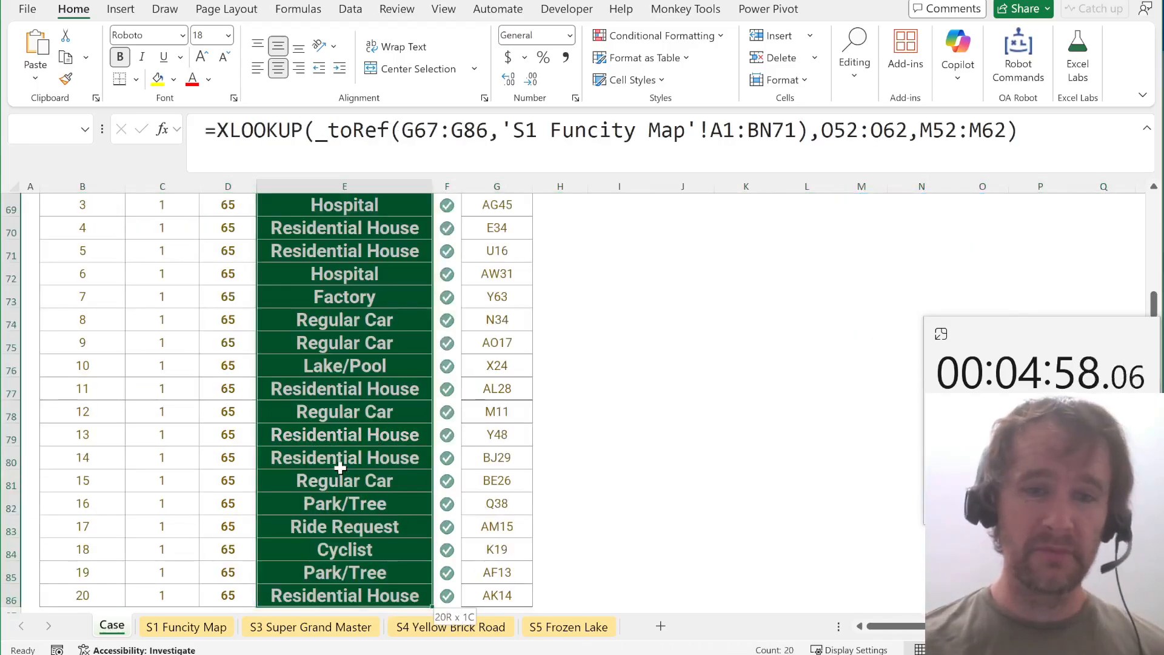
pyautogui.press('Left')
pyautogui.press('Right')
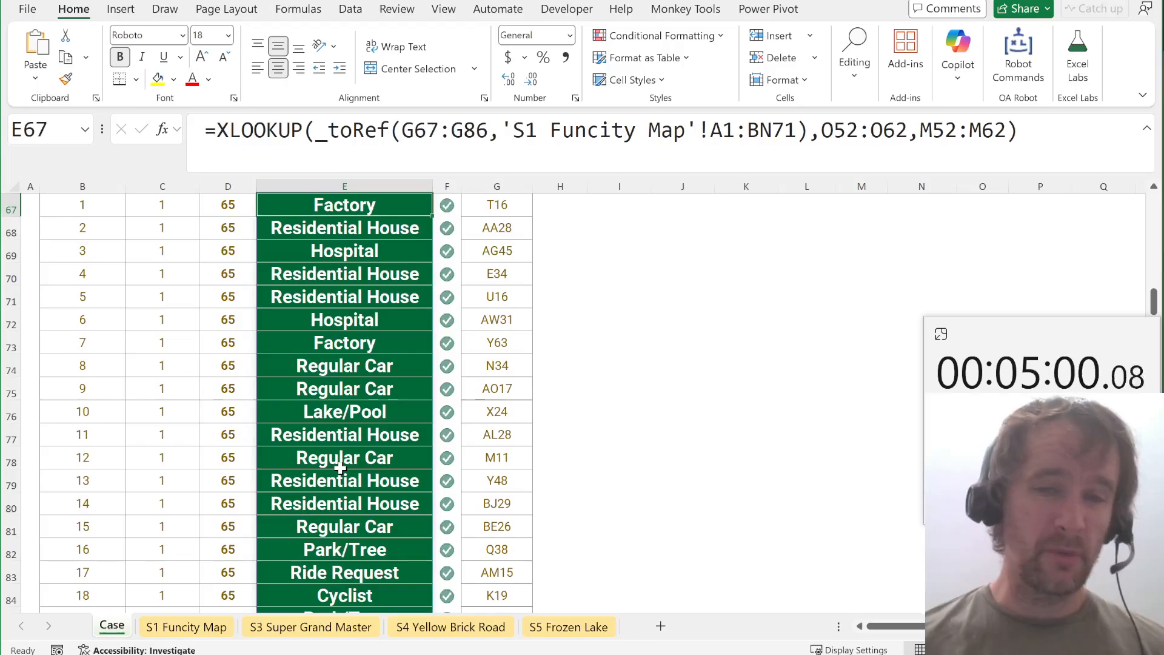
# Move on to the Section 2 Laundry Time instructions below the Section 1 answers.
pyautogui.hotkey('ctrl', 'Left')
pyautogui.hotkey('ctrl', 'Left')
pyautogui.press('Right')
pyautogui.press('pagedown')
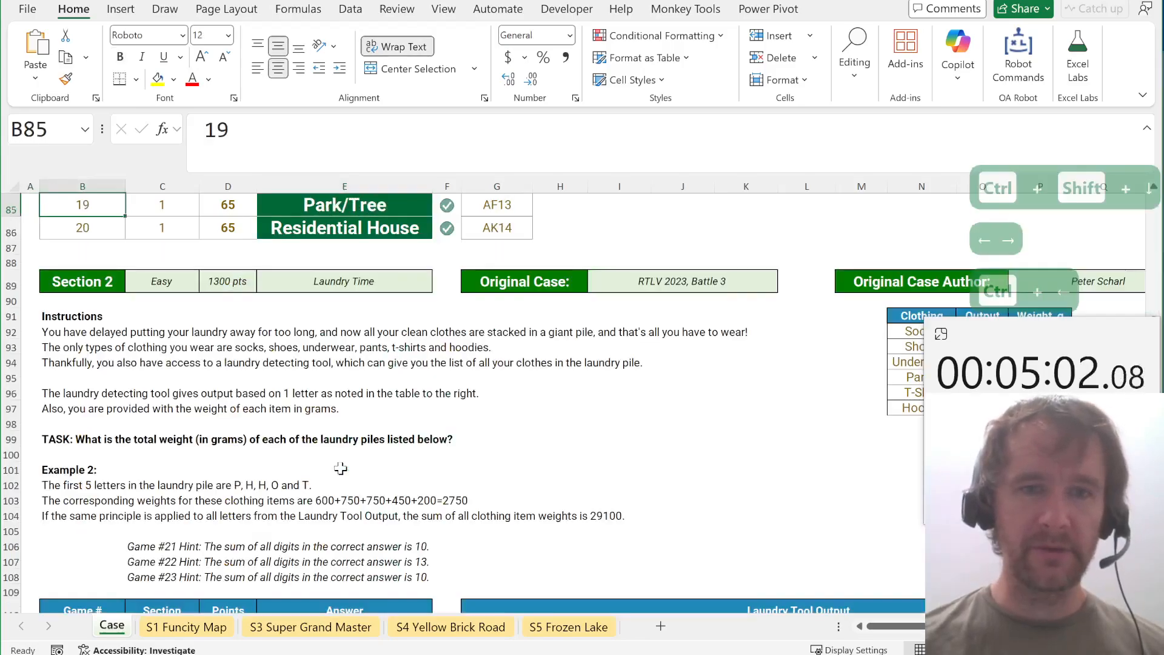
# Examine the Section 2 task, the laundry strings for games 21 onward and the table of clothing letters and weights.
pyautogui.scroll(-4, 344, 478)
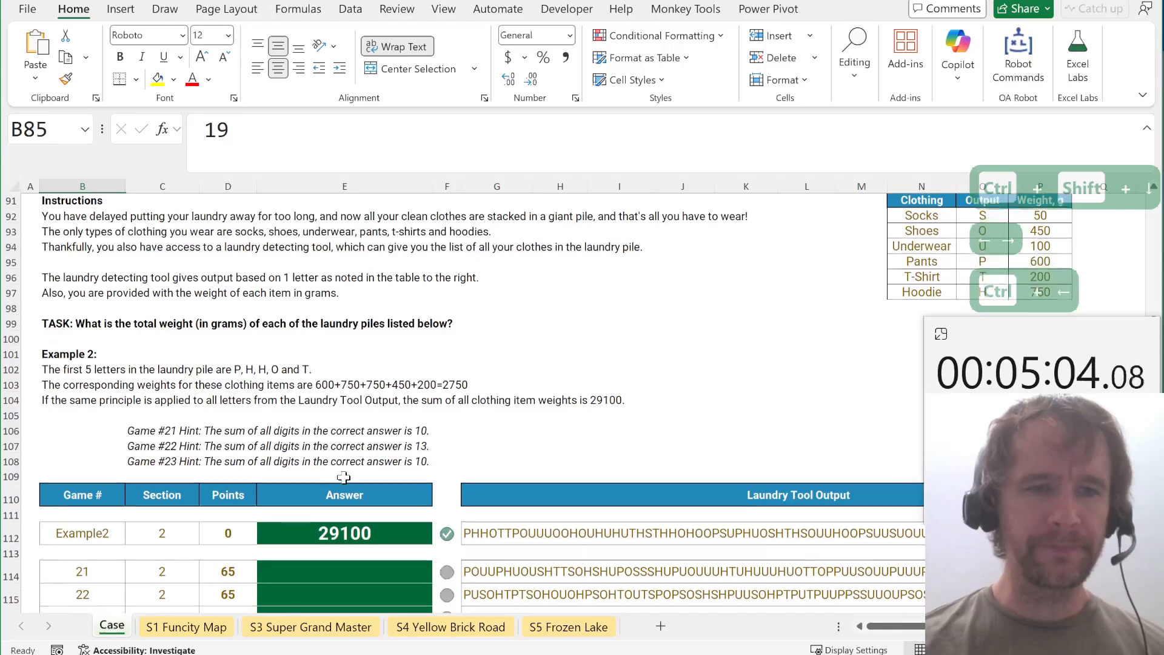
pyautogui.scroll(1, 344, 478)
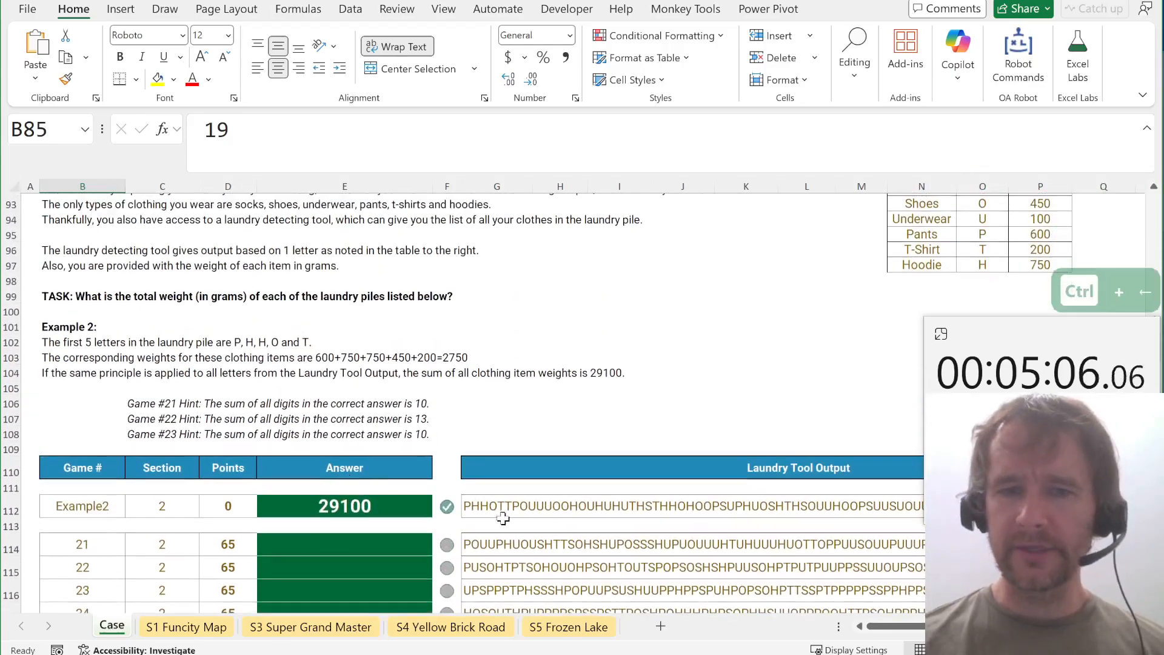
pyautogui.click(473, 544)
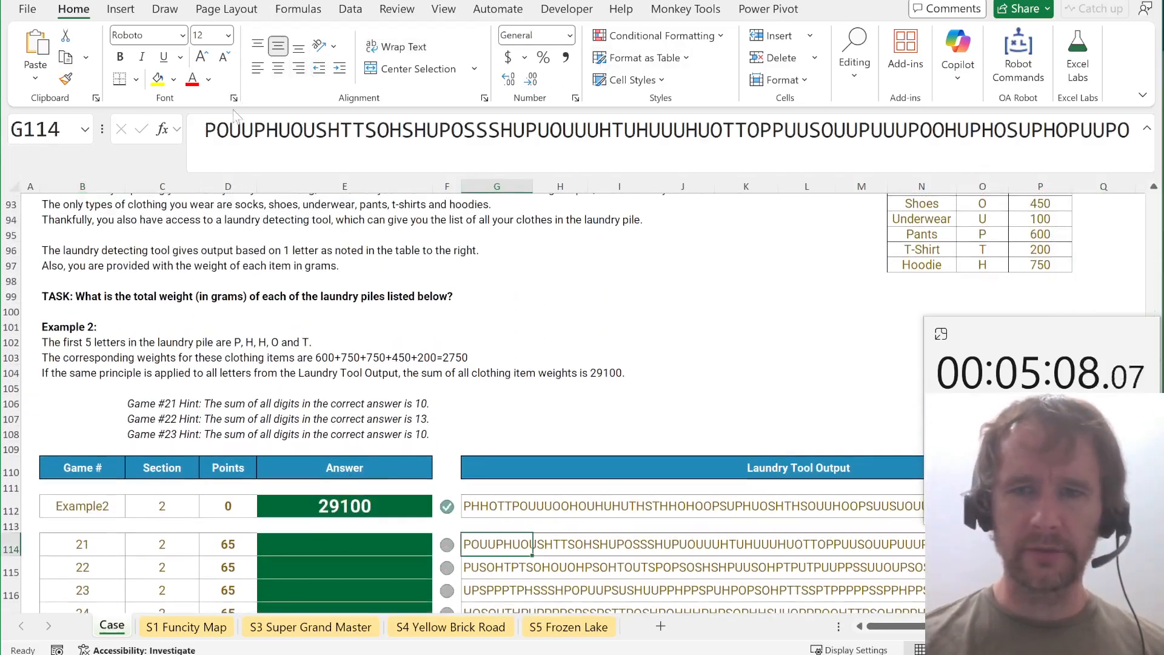
pyautogui.moveTo(206, 130); pyautogui.dragTo(513, 131)
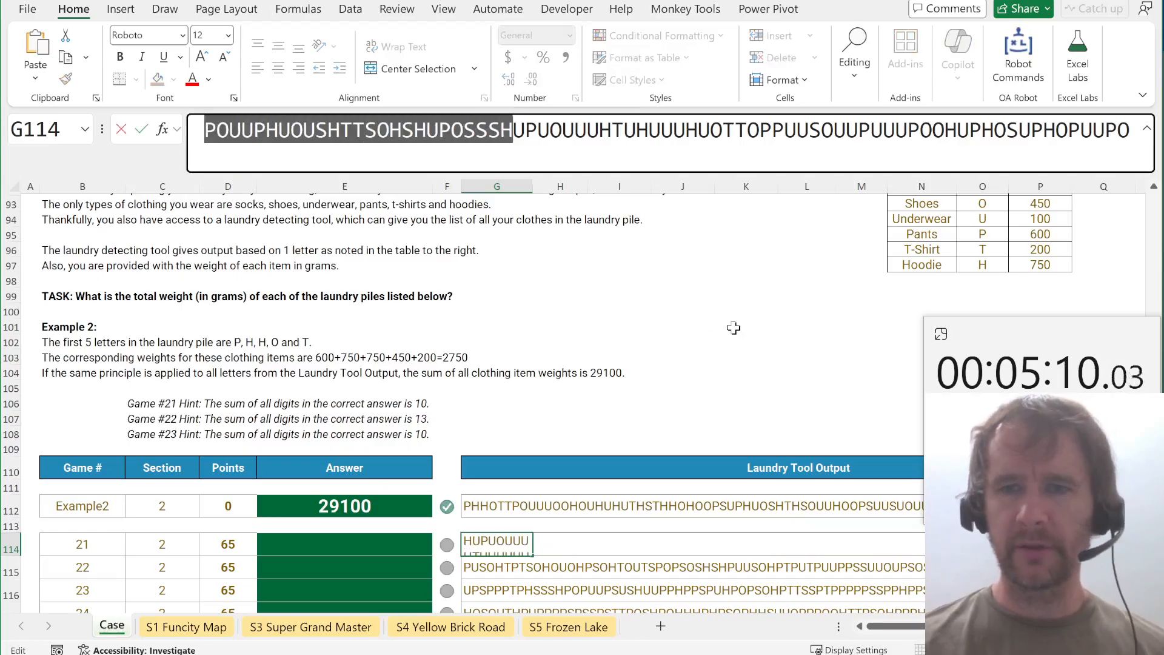
pyautogui.press('Escape')
pyautogui.scroll(2, 734, 328)
pyautogui.hscroll(1, 734, 328)
pyautogui.click(864, 283)
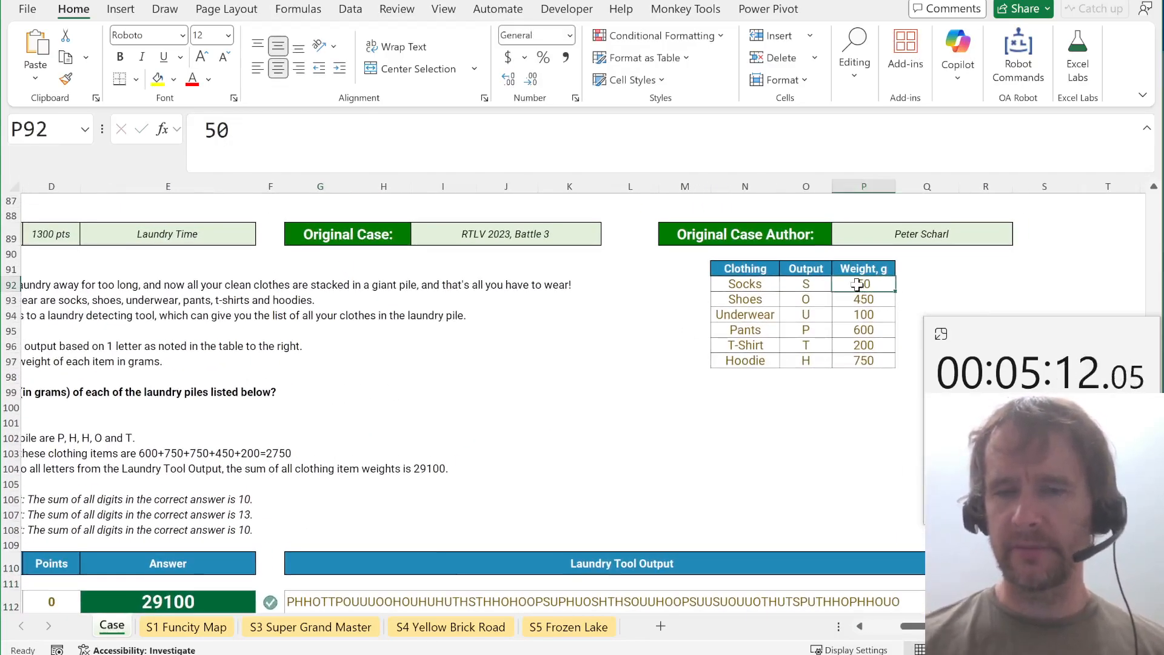
pyautogui.hotkey('ctrl', 'shift', 'Down')
pyautogui.scroll(-3, 392, 390)
pyautogui.hscroll(-2, 364, 455)
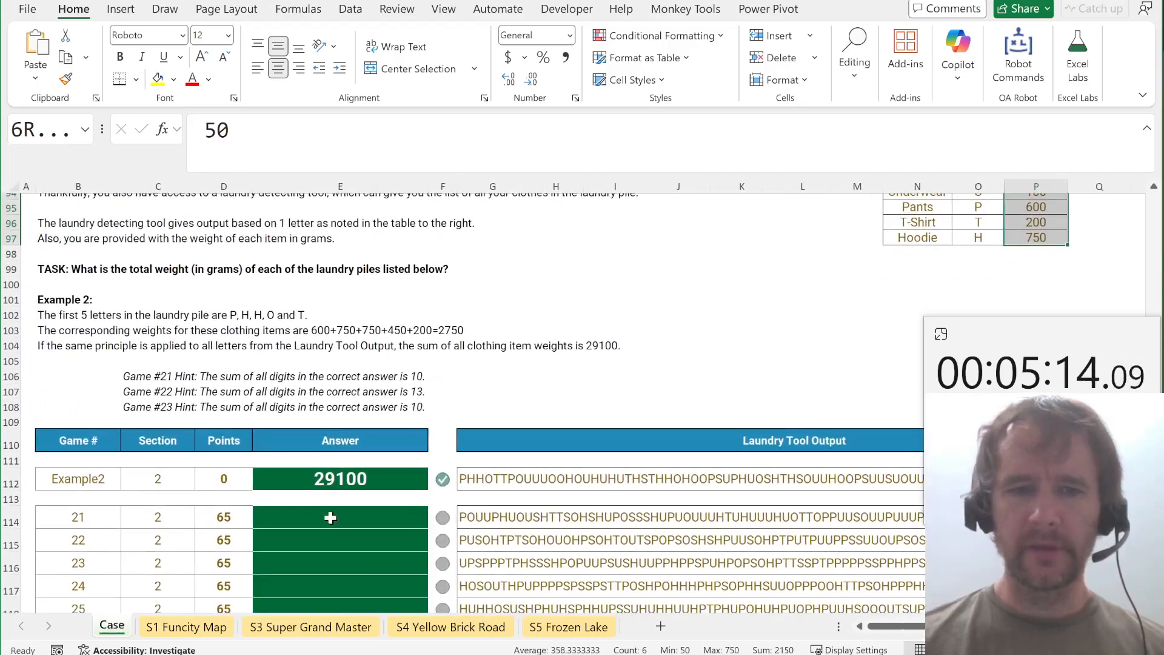
# Enter =_countOcc(G114,O92:O97) in E114 to count each clothing letter in the game 21 laundry string.
pyautogui.click(334, 516)
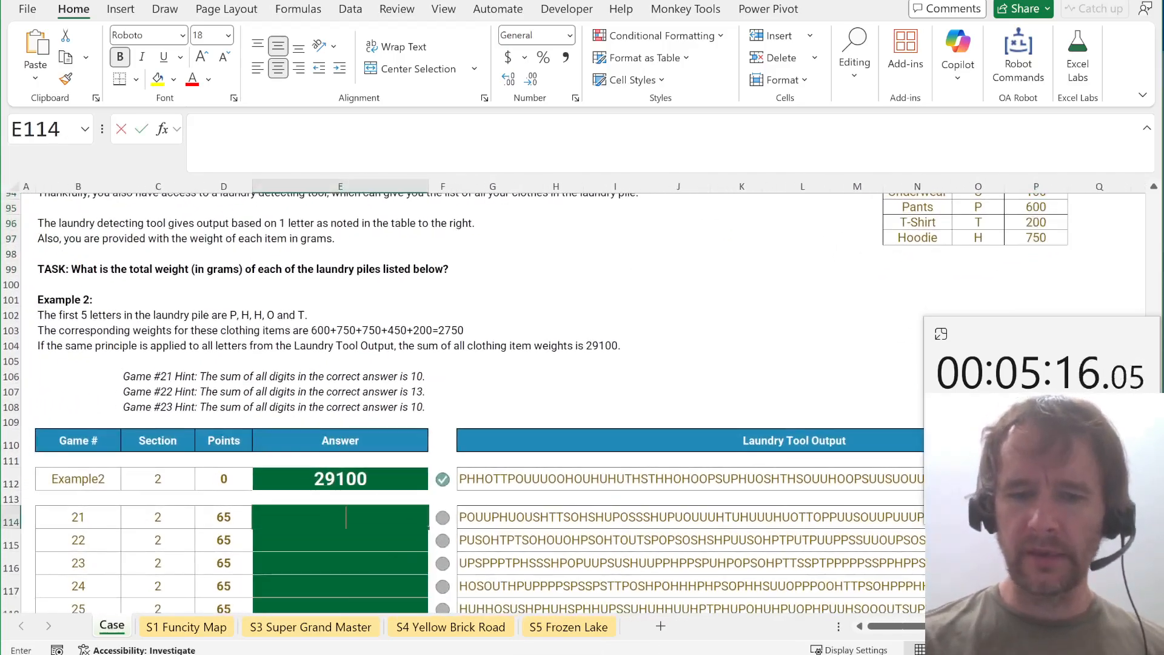
pyautogui.write('=counto')
pyautogui.press('Tab')
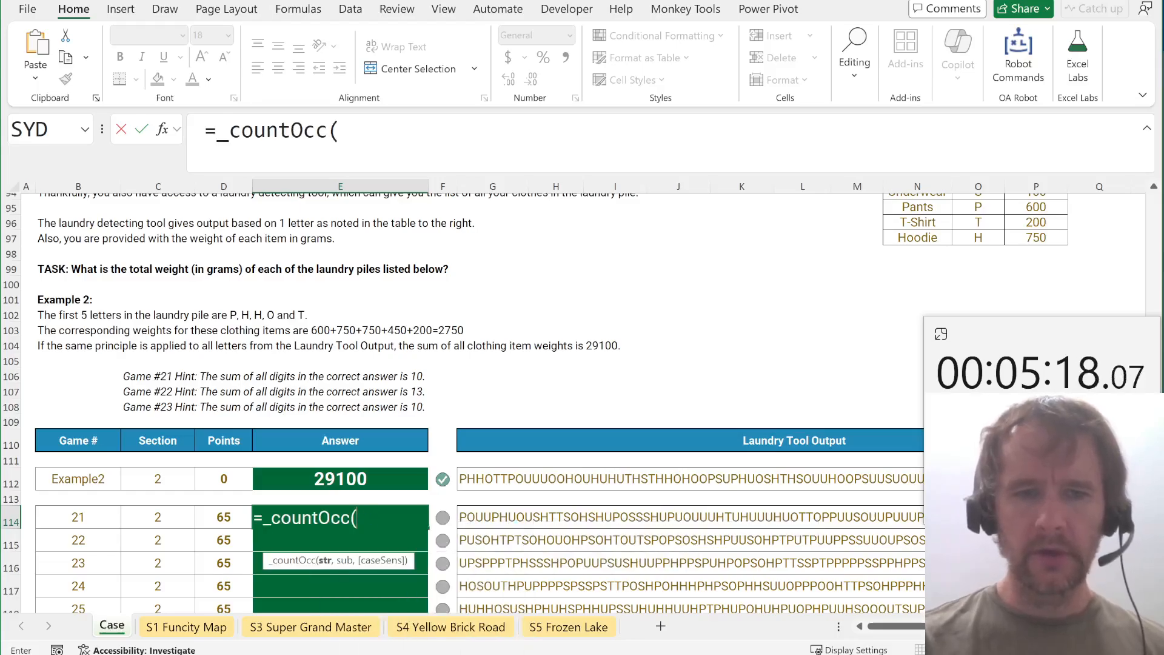
pyautogui.press('Right')
pyautogui.press('Right')
pyautogui.write(',')
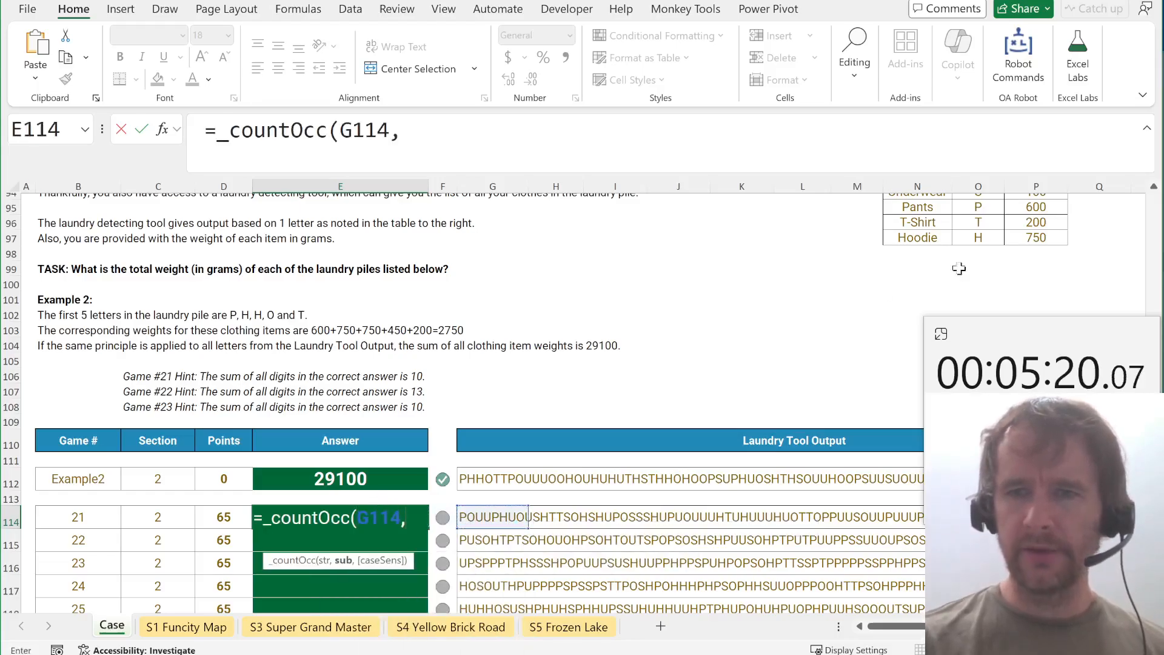
pyautogui.moveTo(977, 246); pyautogui.dragTo(978, 218)
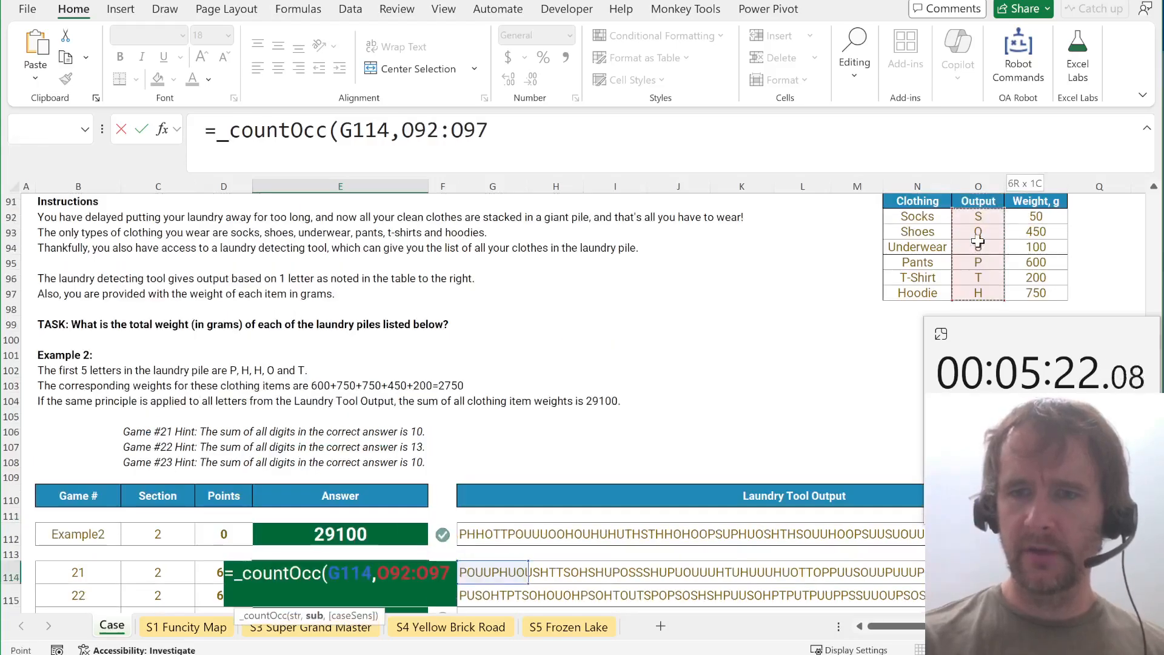
pyautogui.write(')')
pyautogui.press('Return')
pyautogui.press('Up')
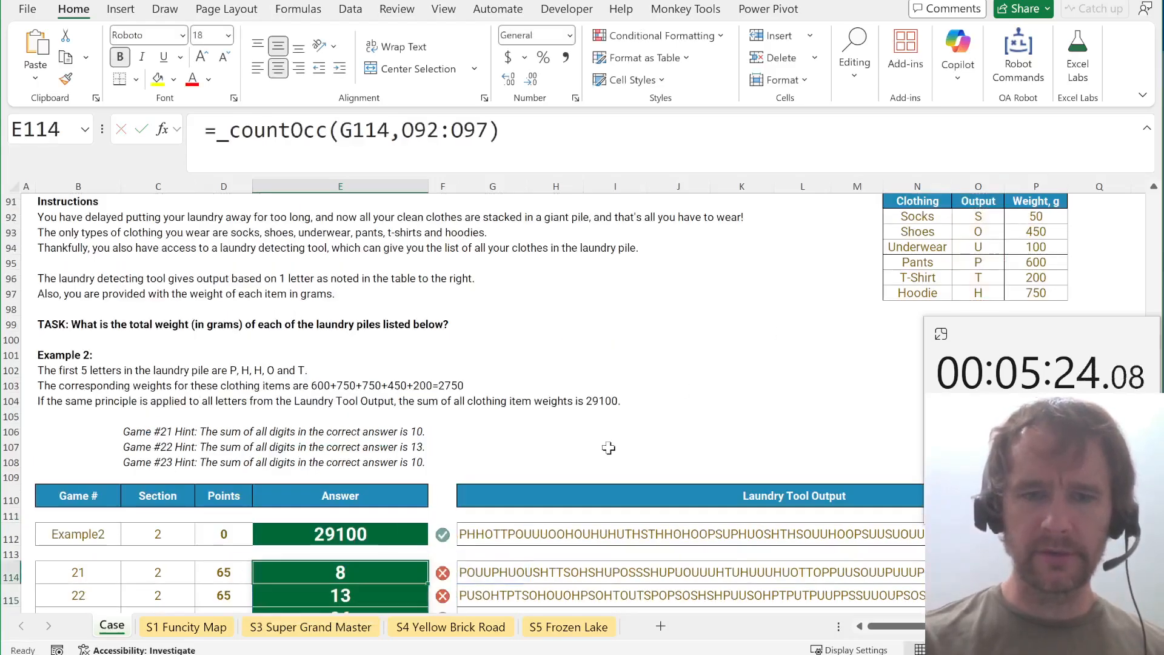
# Multiply the letter counts in the E114 formula by the absolute weight range $P$92:$P$97, followed by a closing bracket.
pyautogui.scroll(-1, 609, 447)
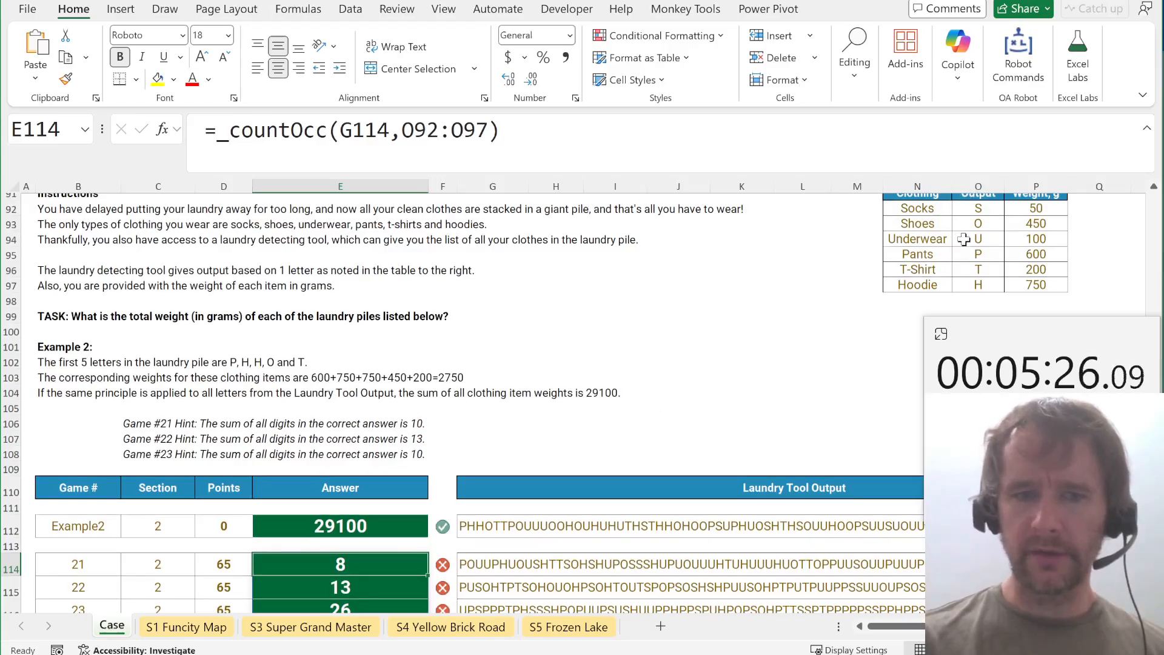
pyautogui.scroll(-2, 442, 514)
pyautogui.press('Up')
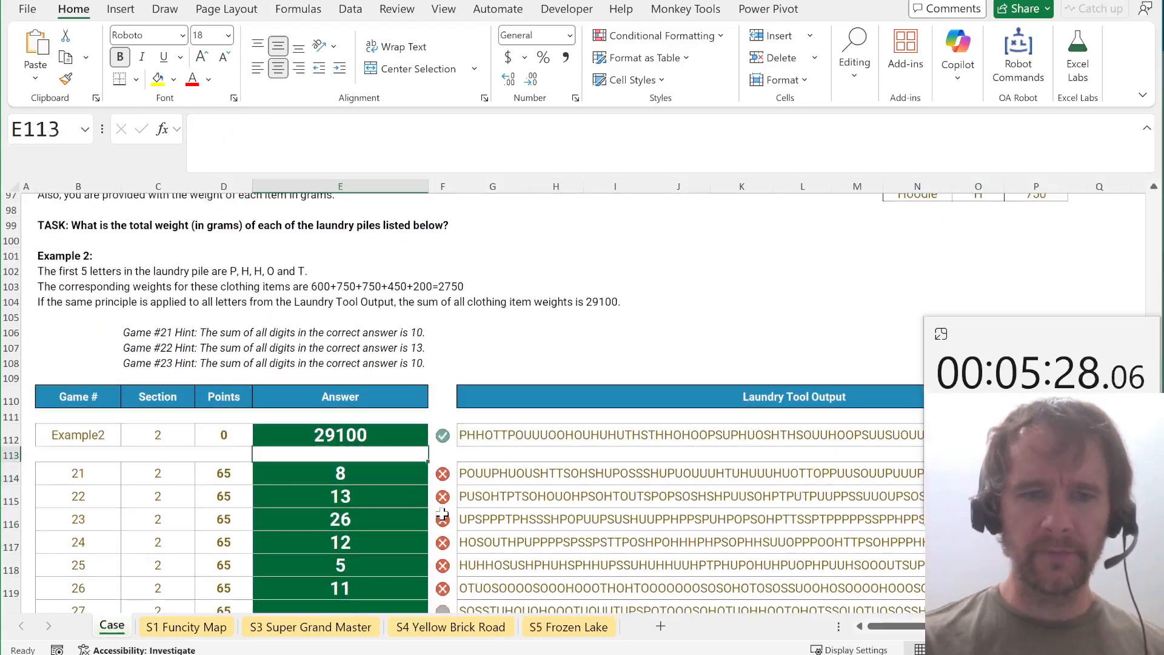
pyautogui.press('Down')
pyautogui.press('F2')
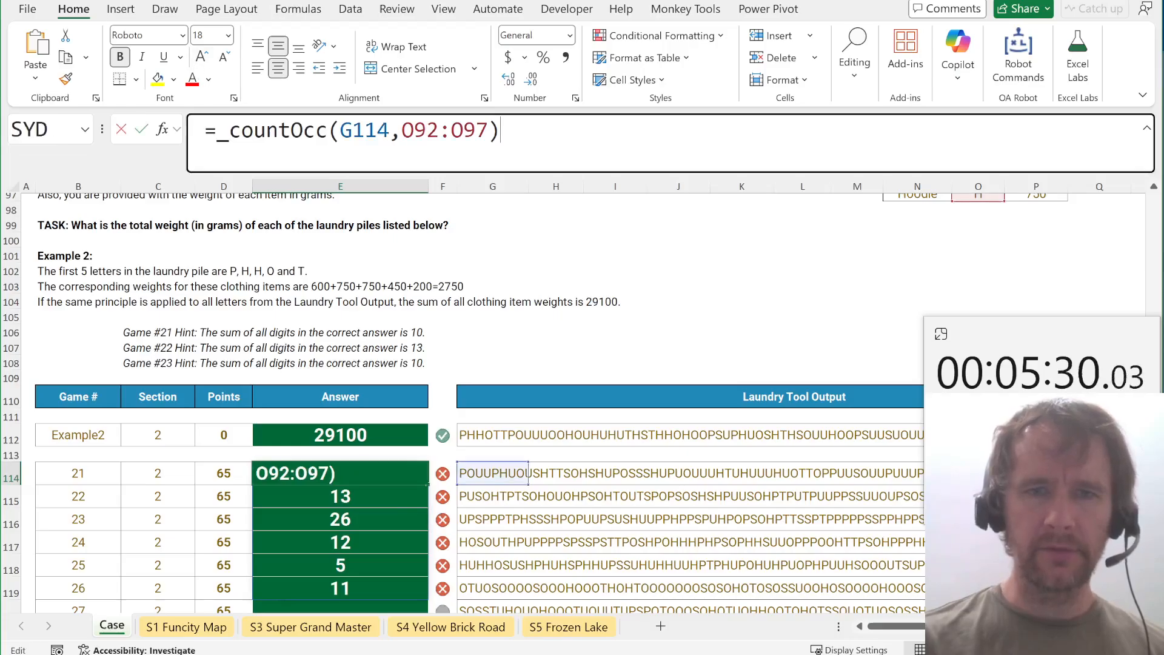
pyautogui.write('*')
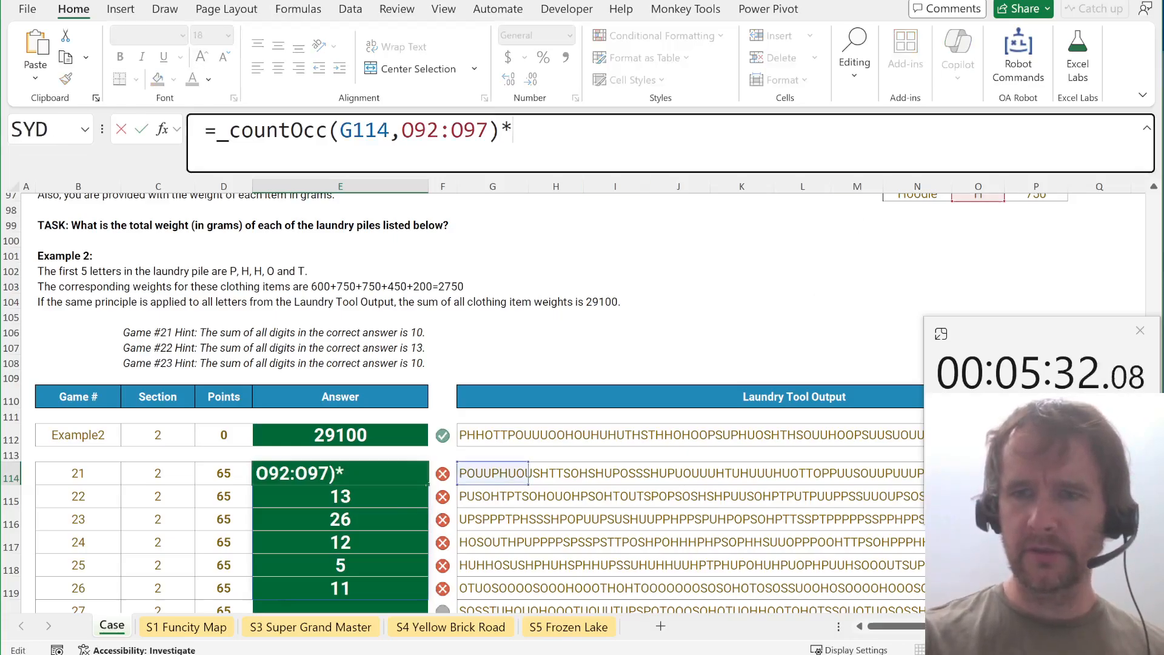
pyautogui.moveTo(1031, 200); pyautogui.dragTo(1031, 201)
pyautogui.press('F4')
pyautogui.write(')')
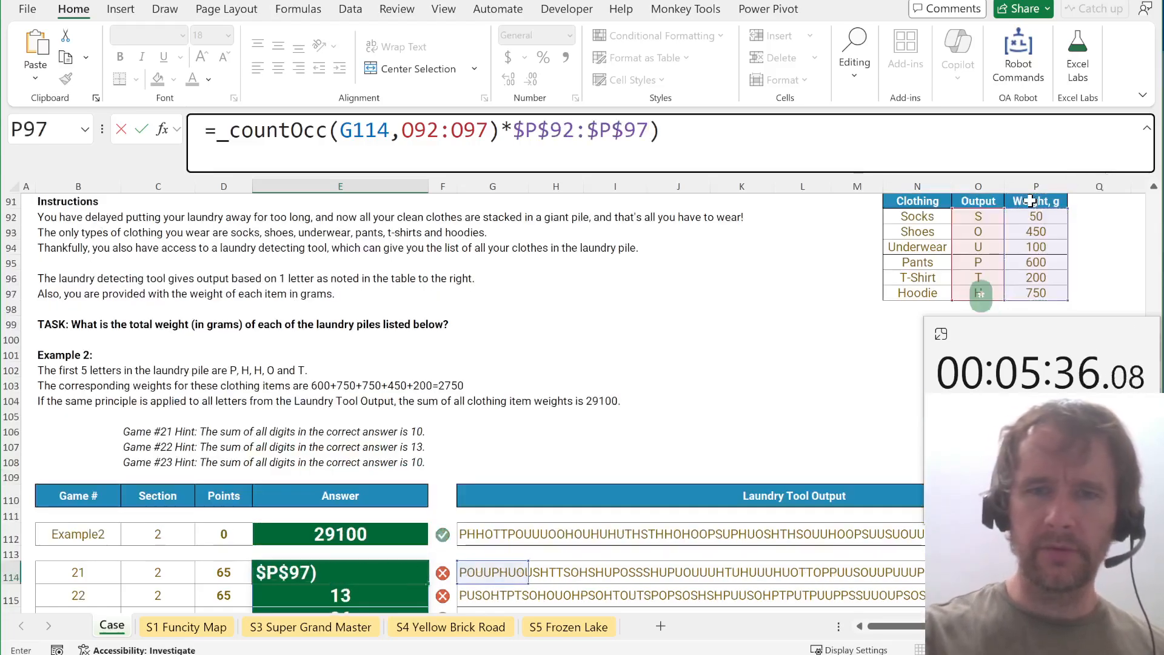
# Make the letter range absolute as $O$92:$O$97, wrap the whole E114 calculation in SUM and enter it.
pyautogui.moveTo(427, 130); pyautogui.dragTo(477, 130)
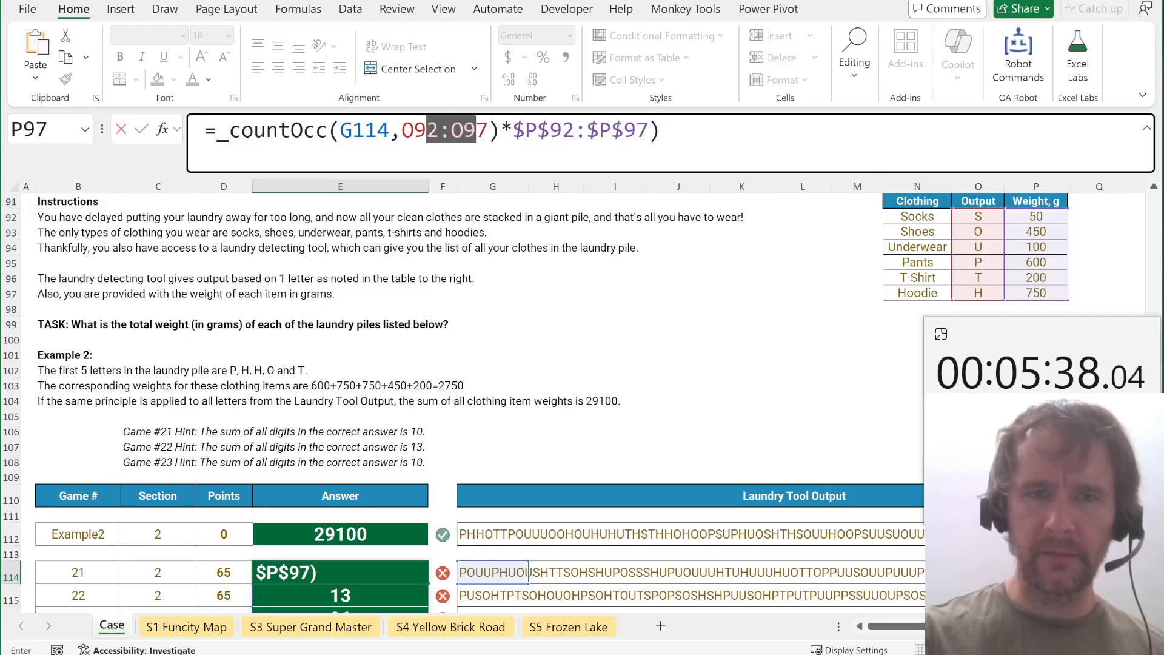
pyautogui.press('F4')
pyautogui.click(217, 131)
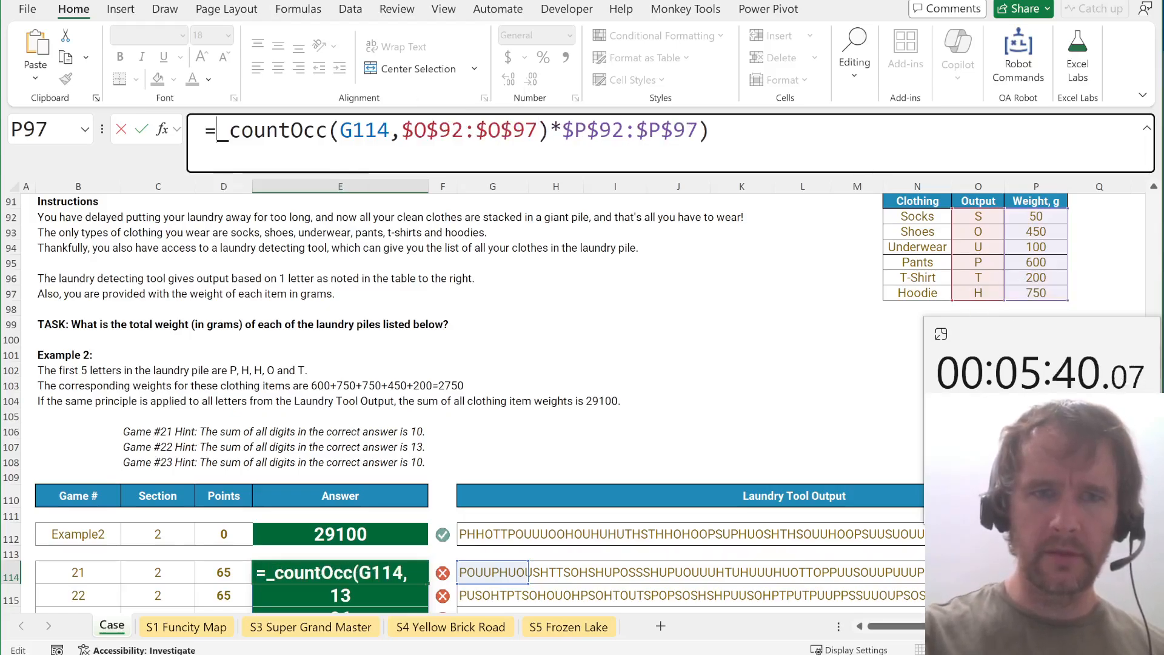
pyautogui.write('sum(')
pyautogui.press('Return')
# Fill the E114 laundry weight formula down to E133 for games 21 to 40.
pyautogui.press('Up')
pyautogui.press('Left')
pyautogui.hotkey('ctrl', 'Down')
pyautogui.press('Right')
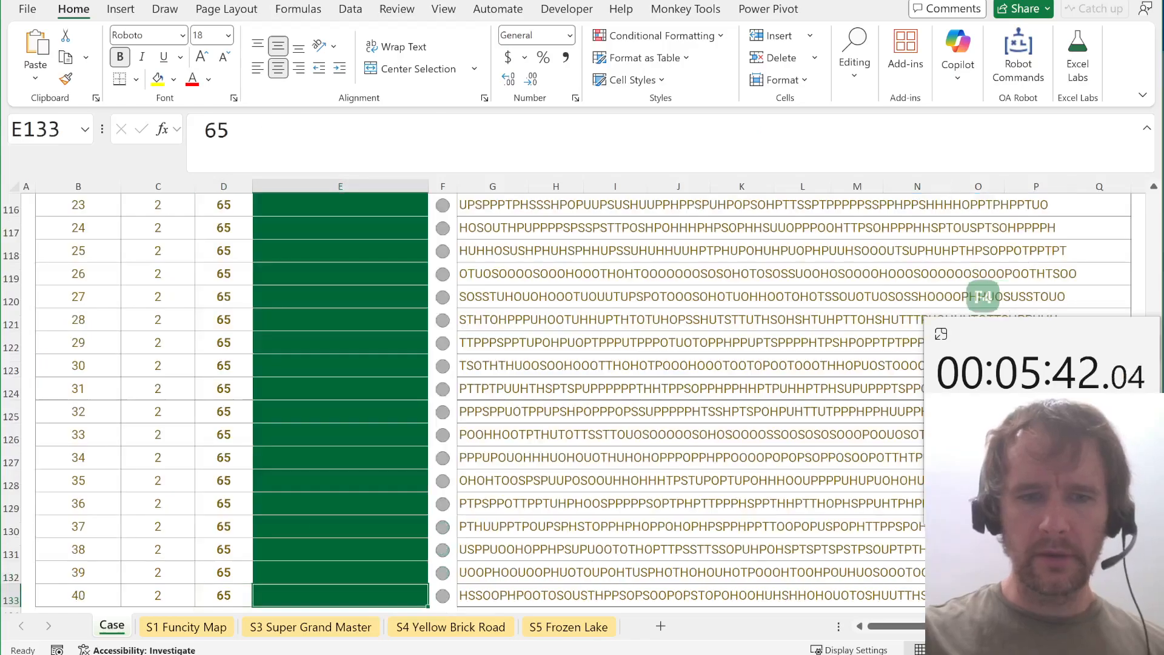
pyautogui.hotkey('ctrl', 'shift', 'Up')
pyautogui.hotkey('ctrl', 'd')
# Move on to the Section 3 Super Grand Master games and select cell L165 beside Example3a.
pyautogui.hotkey('ctrl', 'Left')
pyautogui.hotkey('ctrl', 'Down')
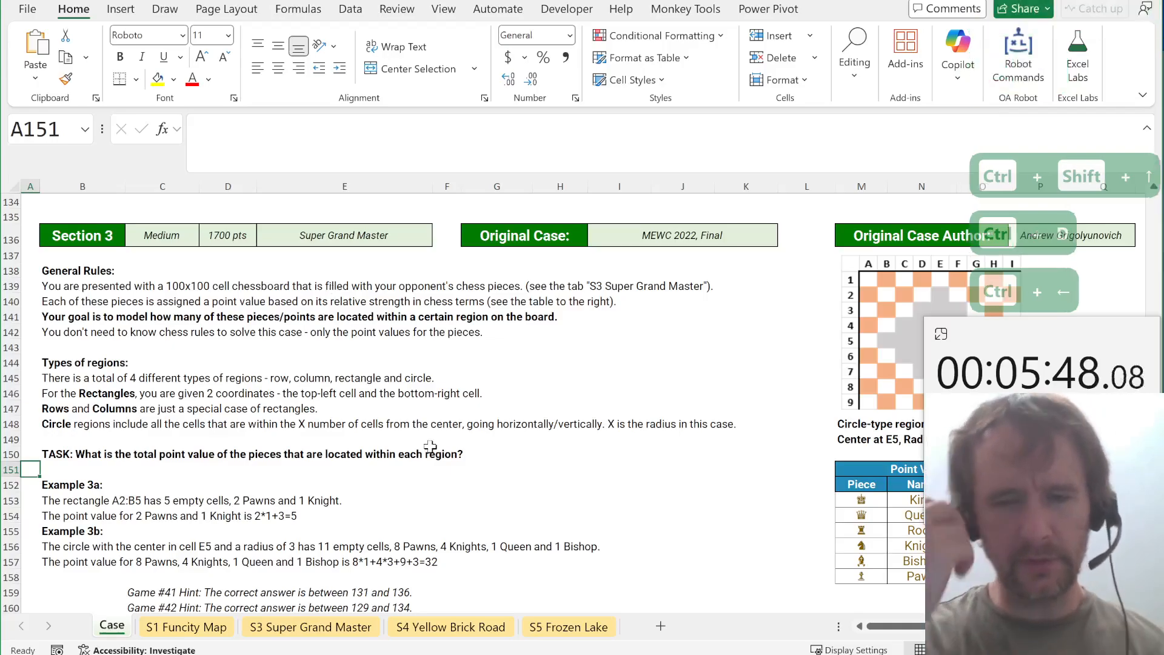
pyautogui.scroll(-8, 430, 445)
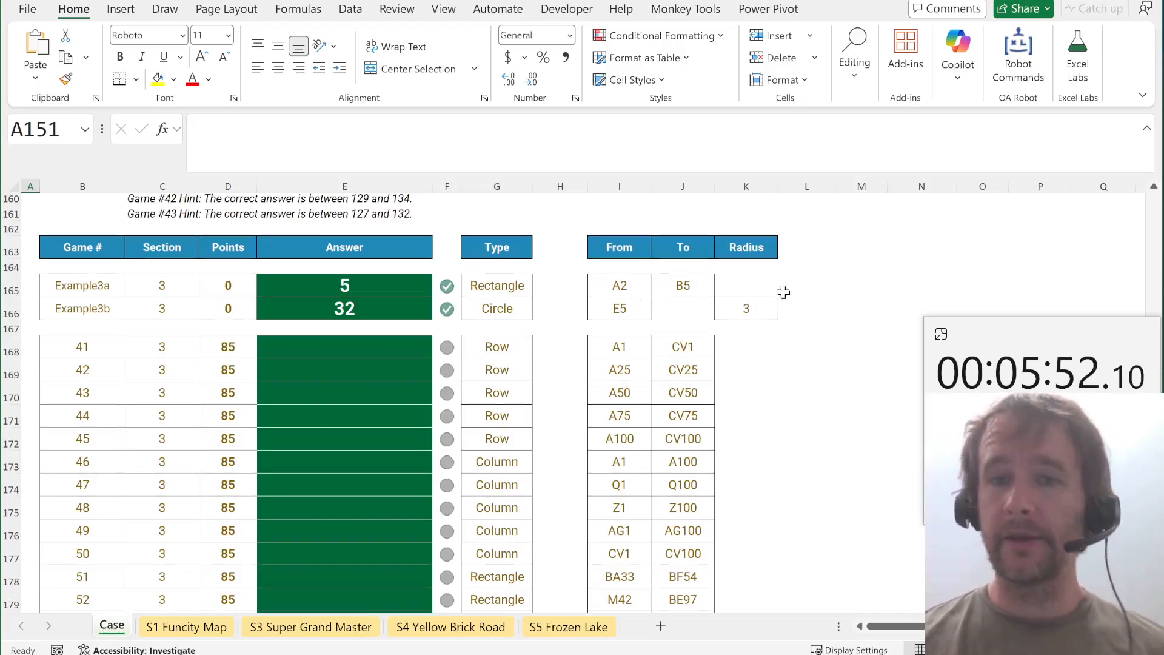
pyautogui.click(807, 287)
pyautogui.write('=ind')
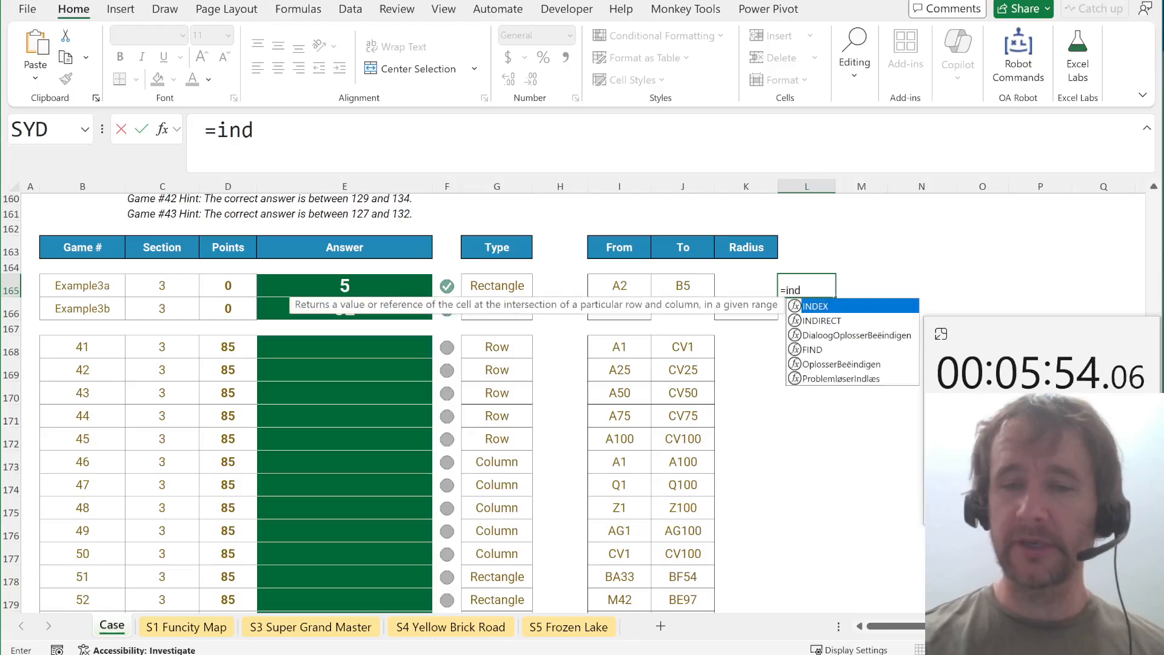
pyautogui.press('BackSpace')
pyautogui.press('BackSpace')
pyautogui.press('Escape')
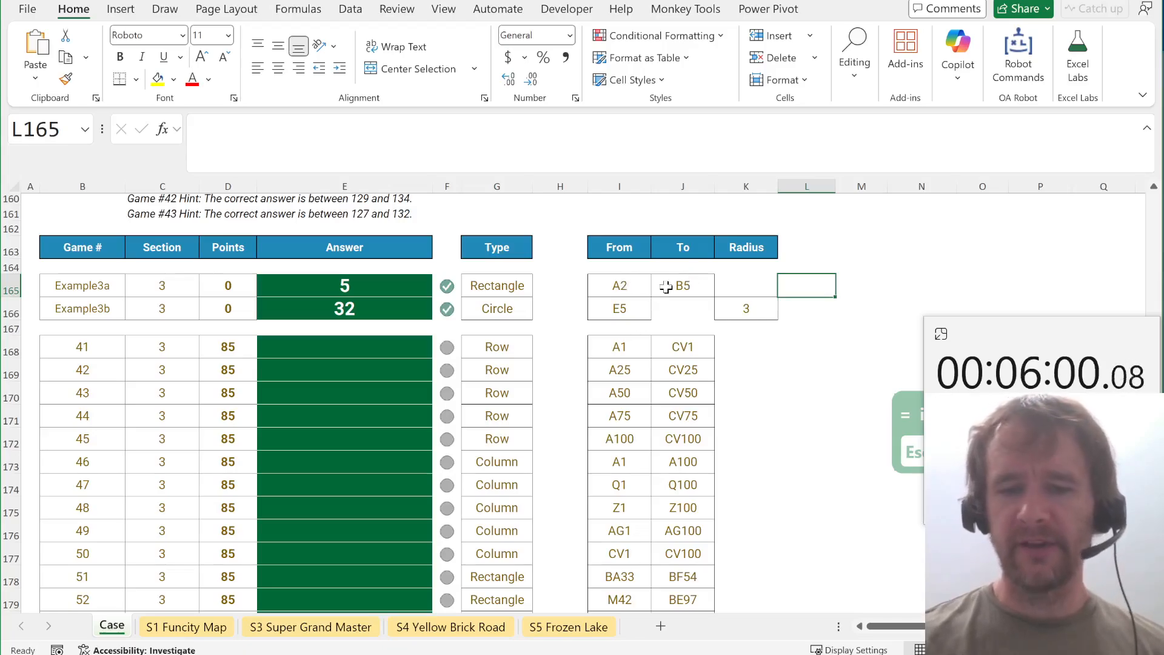
pyautogui.write('=adt')
pyautogui.press('Escape')
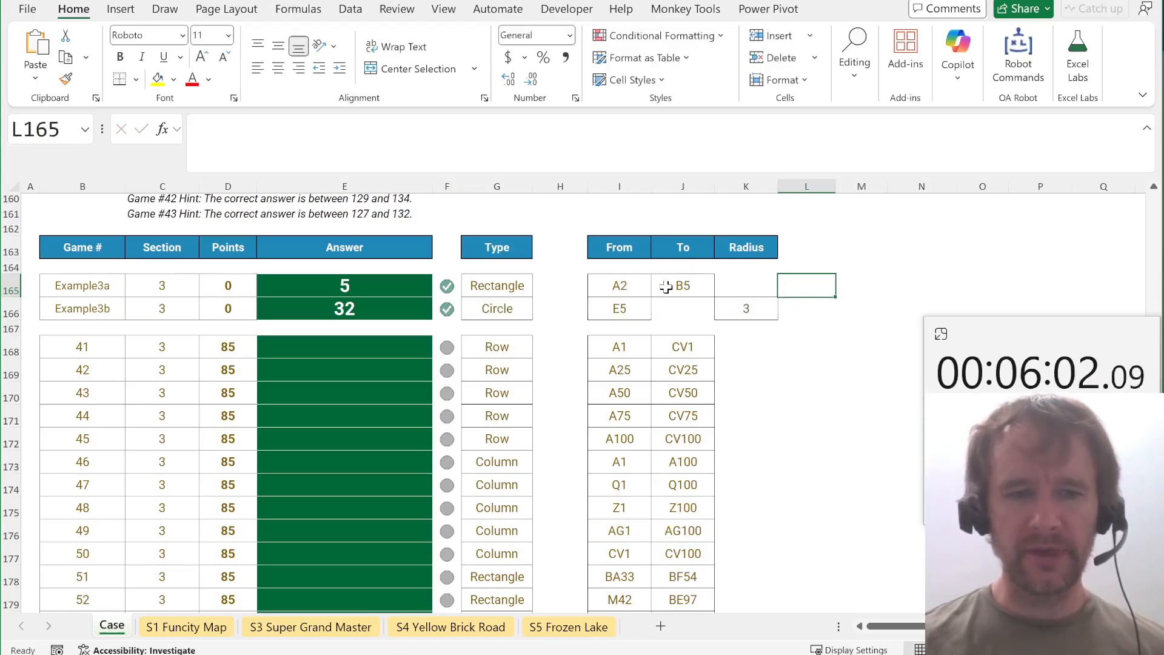
# Name the chessboard range A1:CV100 on the S3 Super Grand Master sheet brd.
pyautogui.hotkey('ctrl', 'pagedown')
pyautogui.hotkey('ctrl', 'pagedown')
pyautogui.hotkey('ctrl', 'Home')
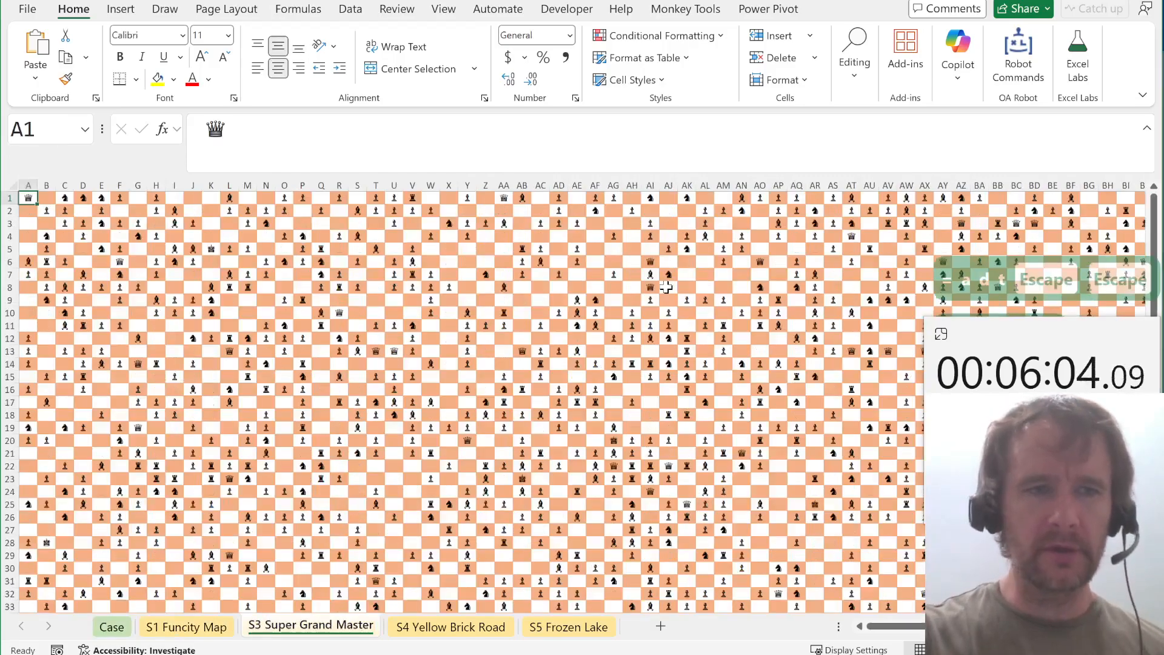
pyautogui.hotkey('ctrl', 'shift', 'End')
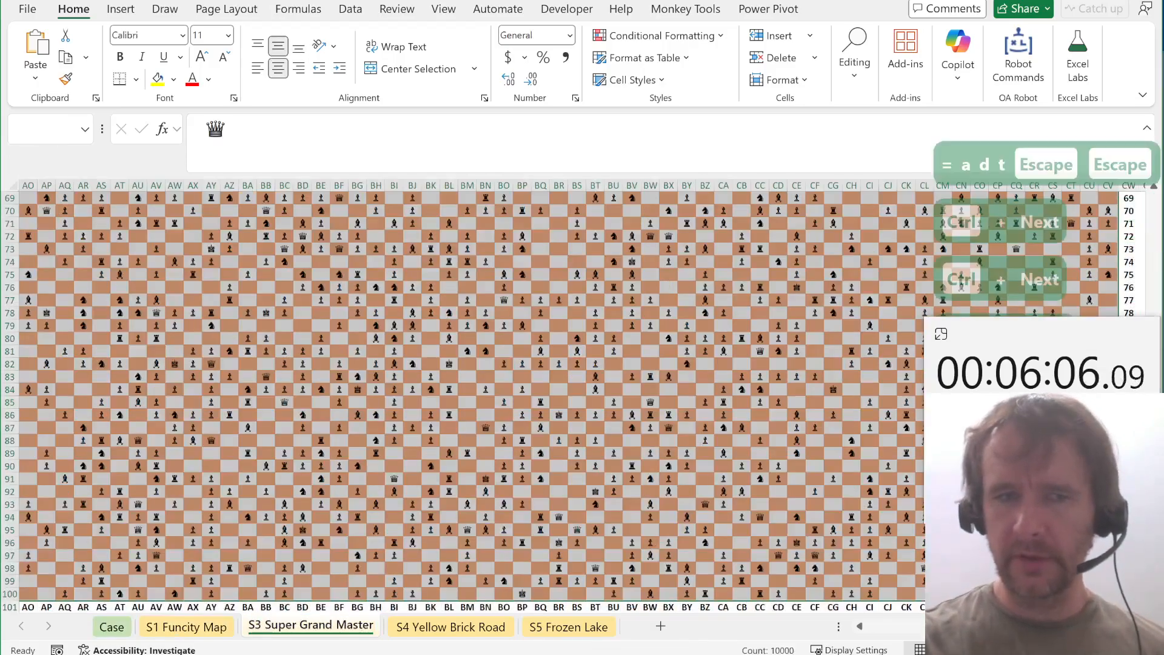
pyautogui.hotkey('alt', 'F3')
pyautogui.write('brd')
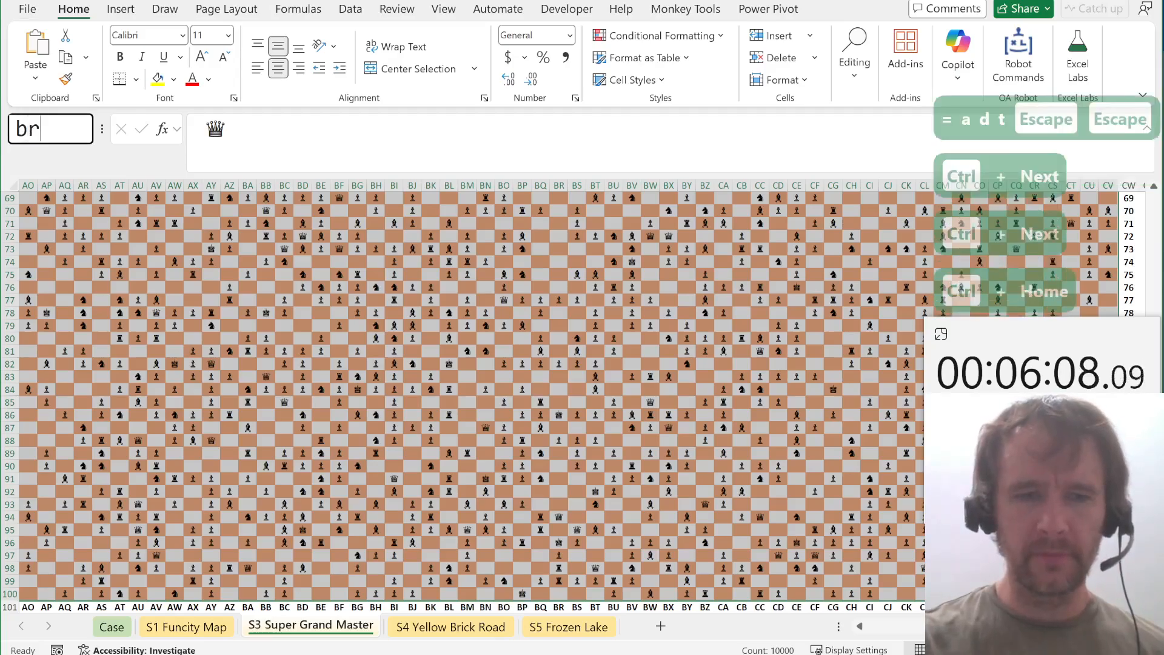
pyautogui.press('Return')
# Back on the Case sheet, enter =_toRef(I165,brd) in L165 to look up the From coordinate on the board.
pyautogui.hotkey('ctrl', 'pageup')
pyautogui.hotkey('ctrl', 'pageup')
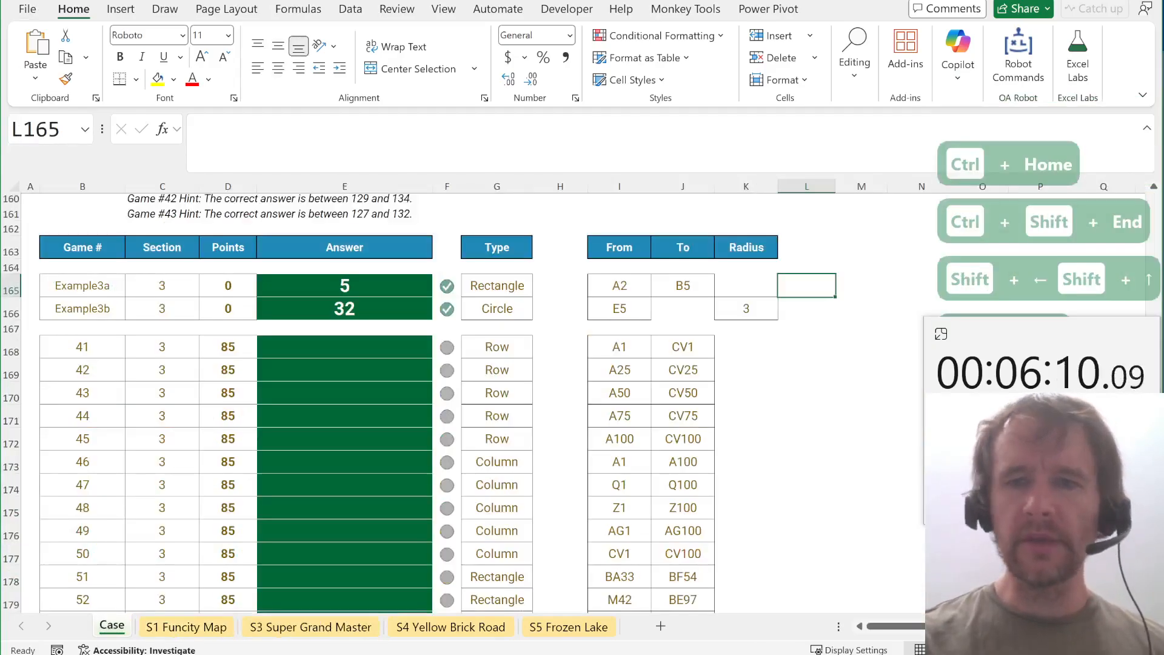
pyautogui.write('=')
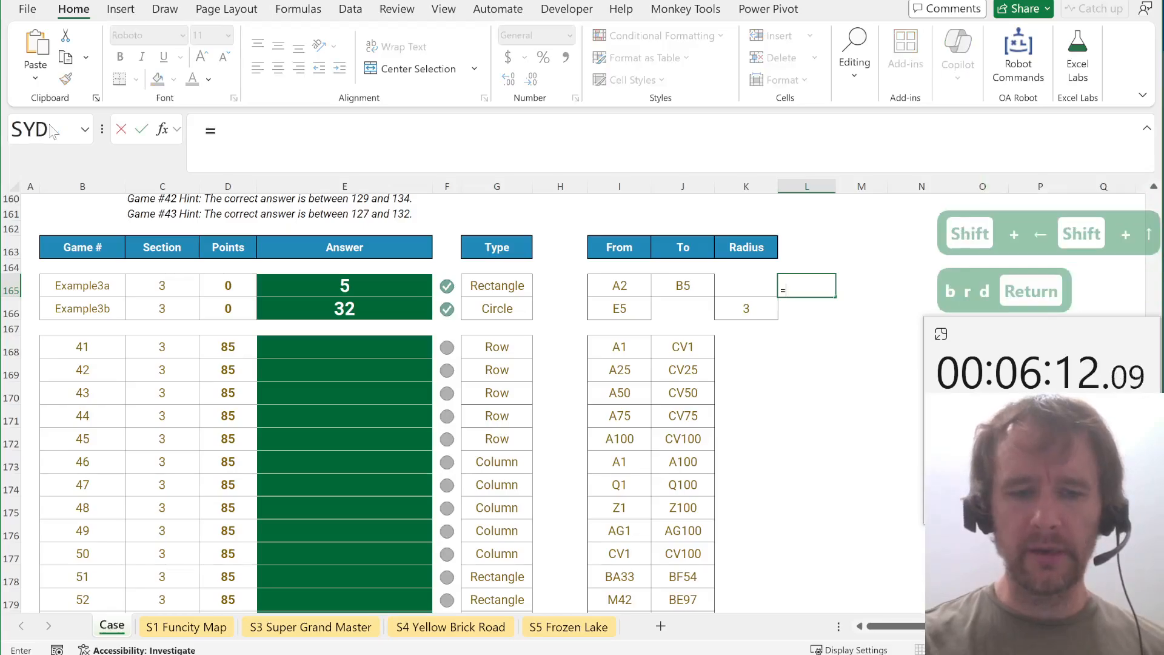
pyautogui.write('tore')
pyautogui.press('Tab')
pyautogui.press('Left')
pyautogui.press('Left')
pyautogui.press('Left')
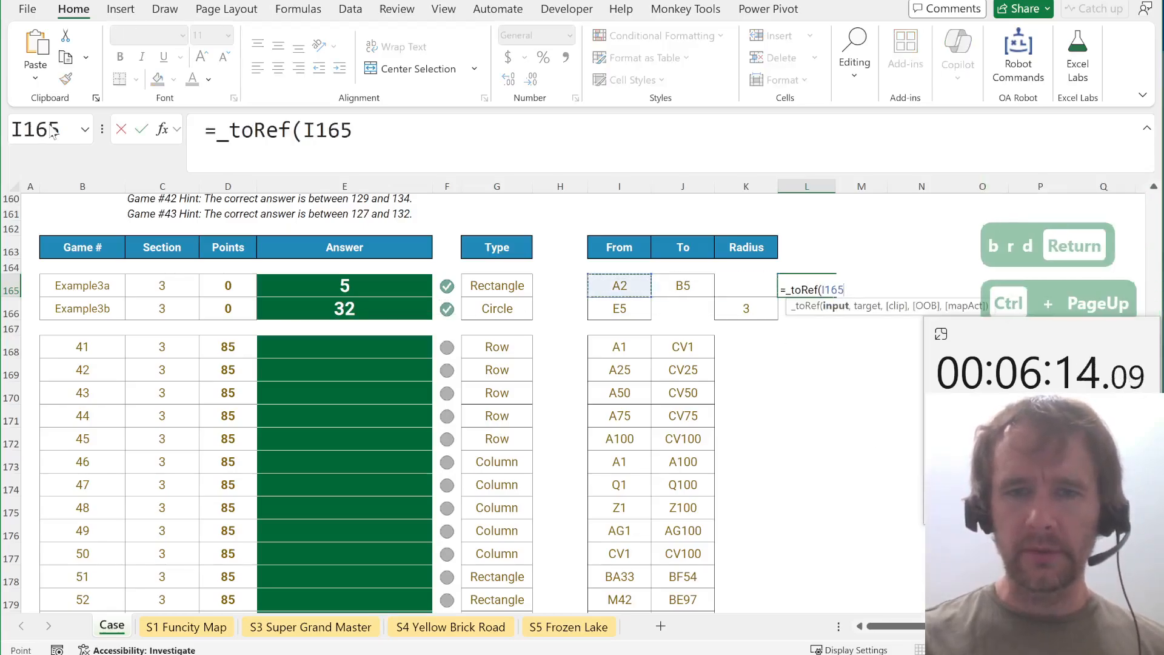
pyautogui.write(',brd)')
pyautogui.press('Return')
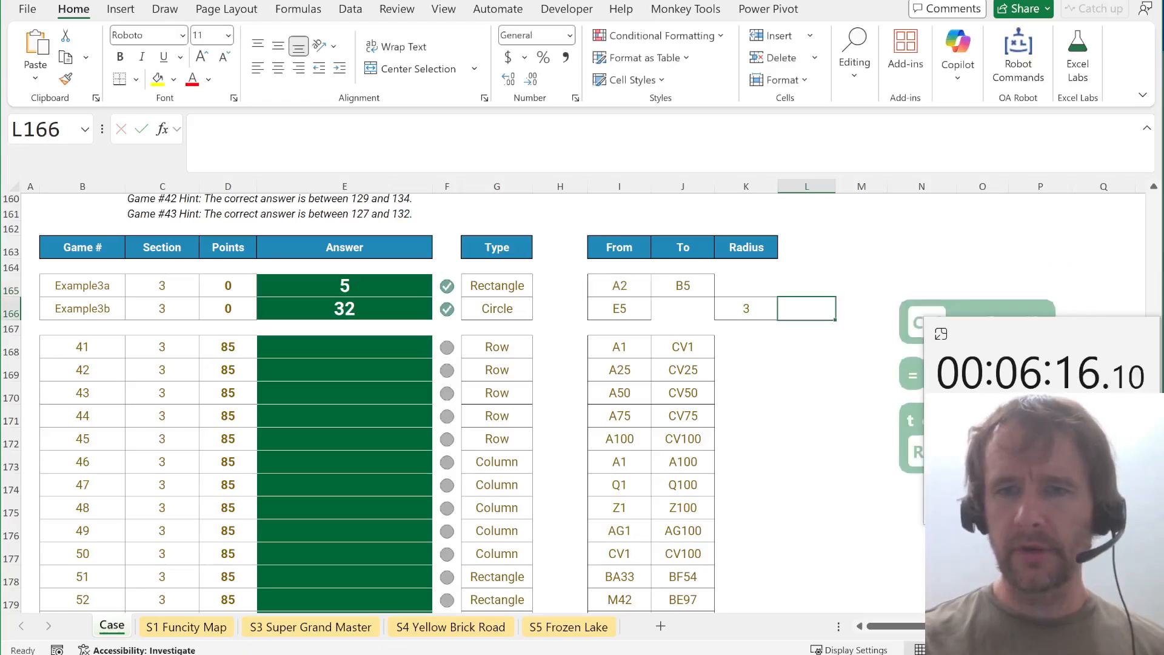
# Fill the L165 formula right into M165 and put its _toRef(J165,brd) expression on the clipboard, keeping the cell's formula.
pyautogui.press('Up')
pyautogui.press('Right')
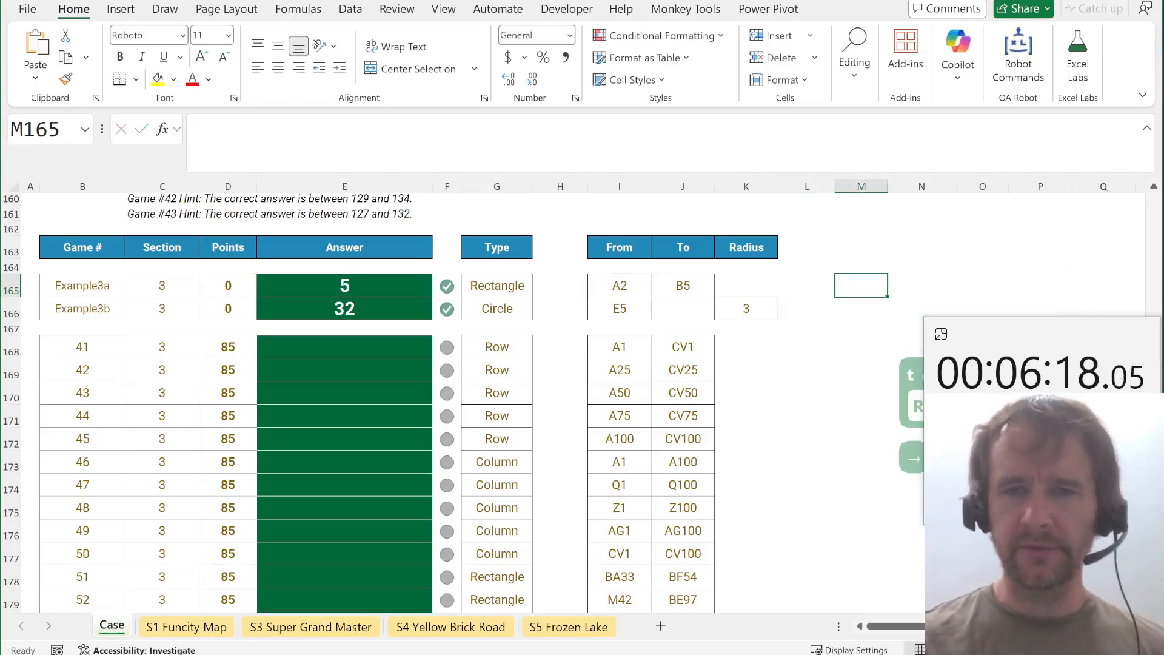
pyautogui.hotkey('ctrl', 'r')
pyautogui.press('F2')
pyautogui.press('Escape')
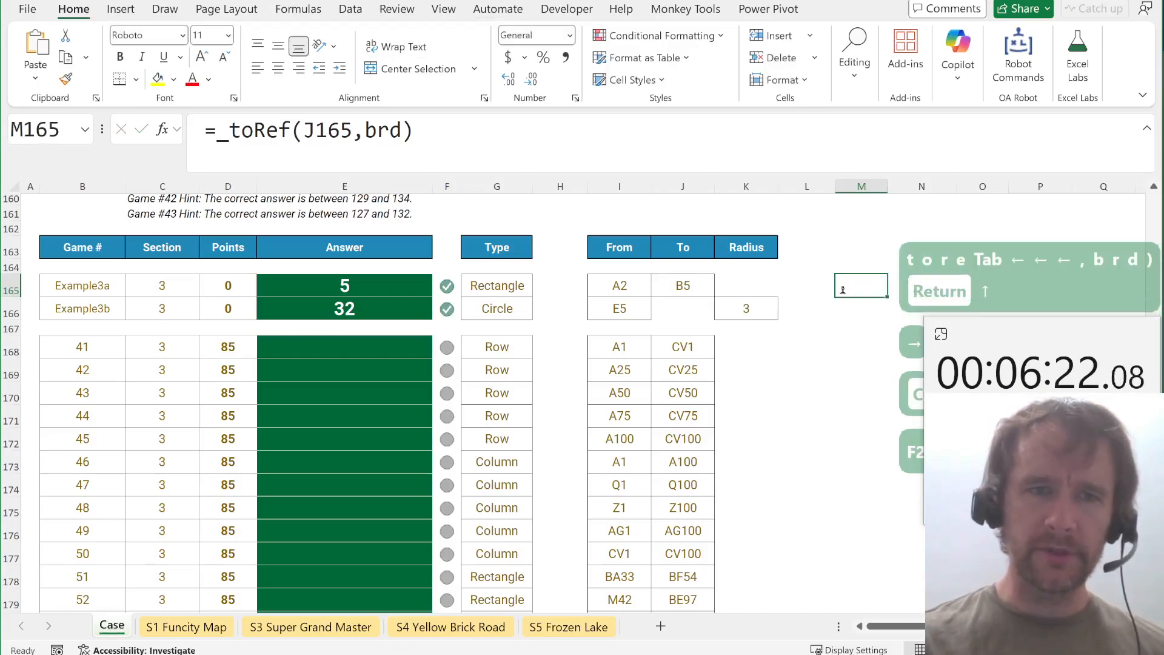
pyautogui.moveTo(218, 130); pyautogui.dragTo(640, 186)
pyautogui.hotkey('ctrl', 'x')
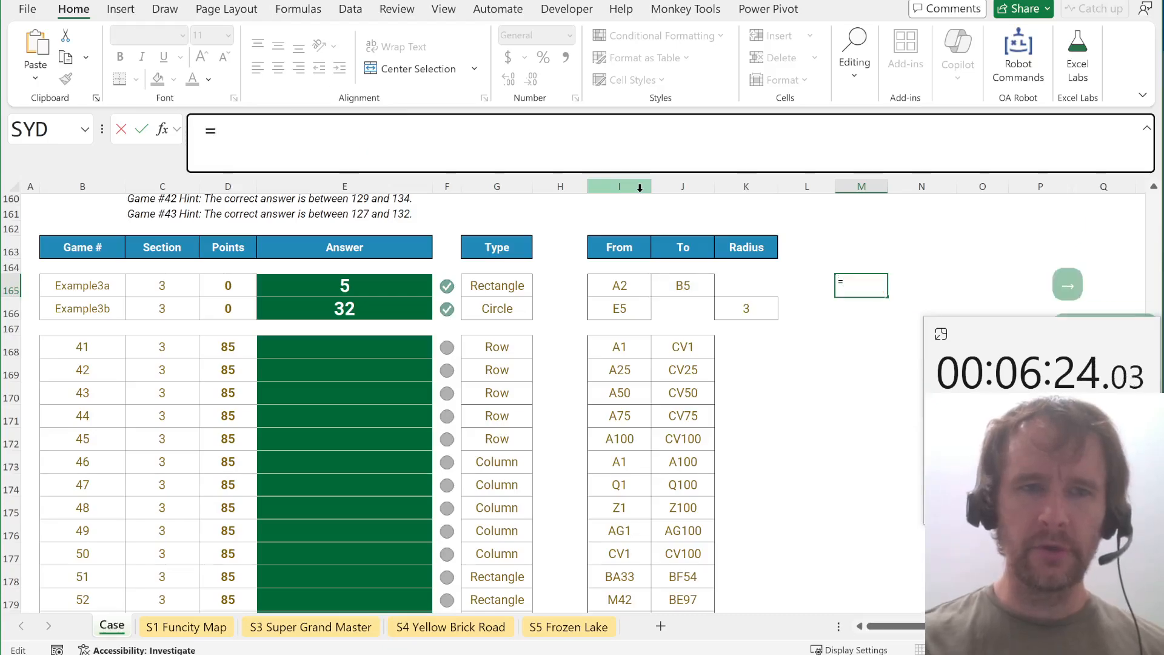
pyautogui.press('Escape')
# Try extending the L165 formula to the range =_toRef(I165,brd):_toRef(J165,brd).
pyautogui.press('Left')
pyautogui.press('F2')
pyautogui.write(':')
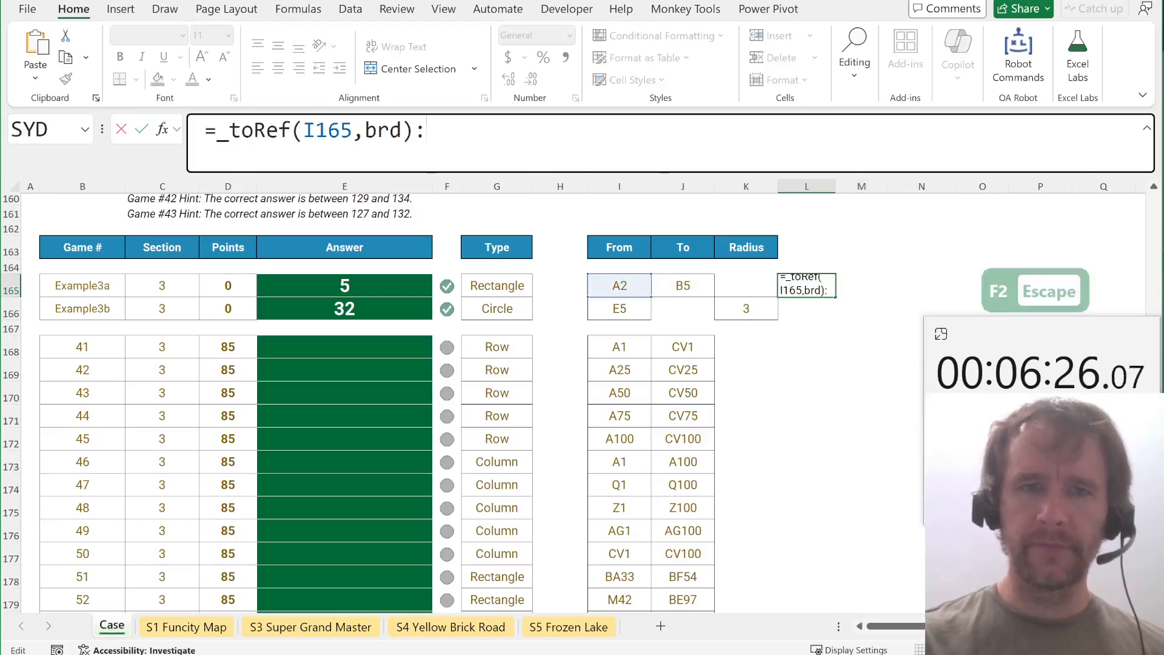
pyautogui.hotkey('ctrl', 'v')
pyautogui.press('BackSpace')
pyautogui.press('Return')
pyautogui.press('Up')
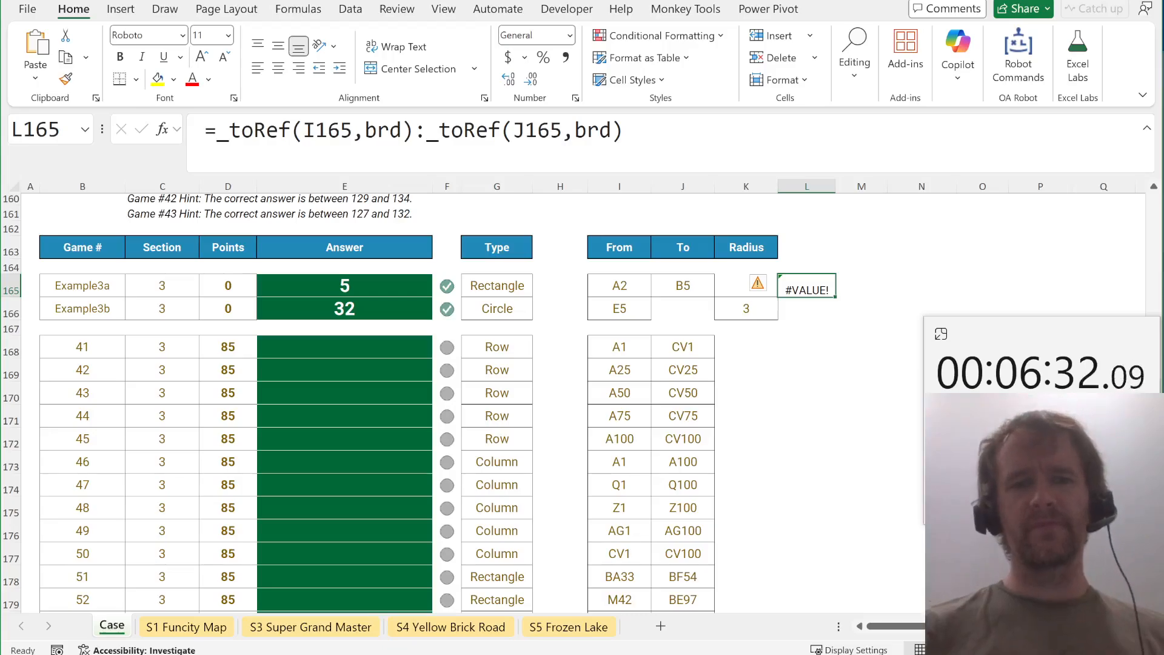
# Strip the :_toRef(J165,brd) part from L165, leaving =_toRef(I165,brd).
pyautogui.press('F2')
pyautogui.hotkey('ctrl', 'shift', 'Left')
pyautogui.hotkey('ctrl', 'shift', 'Left')
pyautogui.hotkey('ctrl', 'shift', 'Left')
pyautogui.hotkey('ctrl', 'shift', 'Left')
pyautogui.hotkey('ctrl', 'shift', 'Left')
pyautogui.hotkey('ctrl', 'shift', 'Left')
pyautogui.hotkey('ctrl', 'shift', 'Left')
pyautogui.press('BackSpace')
pyautogui.press('Return')
pyautogui.press('Up')
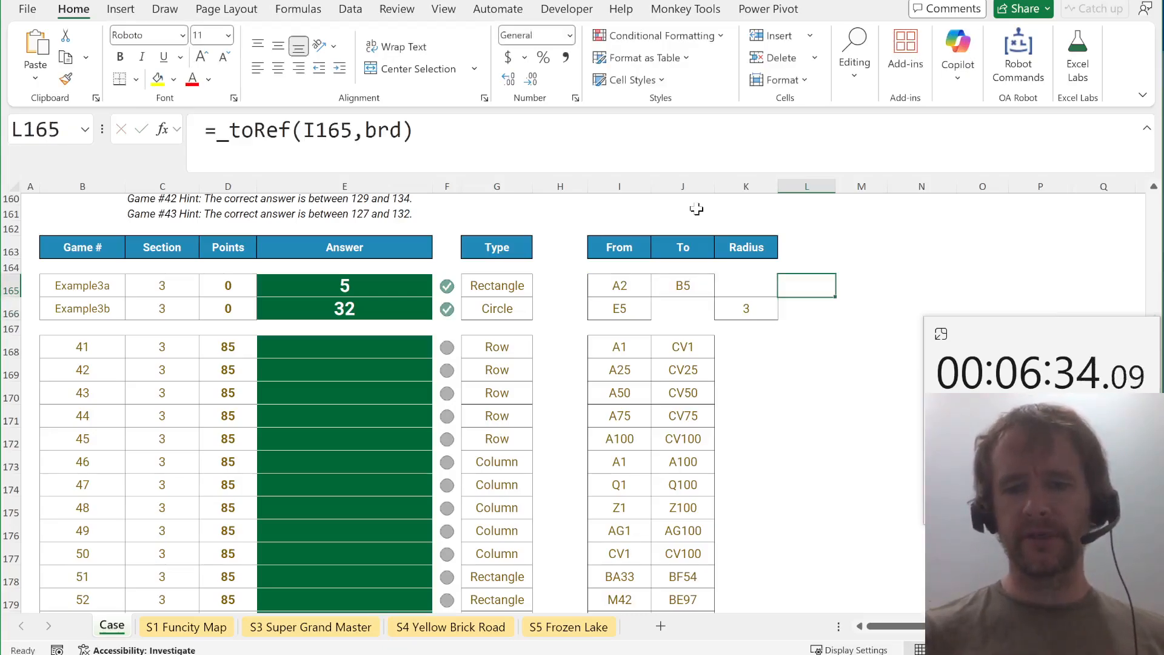
# Expand the _toRef lambda in L165 into its full definition with the Edit Lambda command.
pyautogui.hotkey('ctrl', 'shift', 'r')
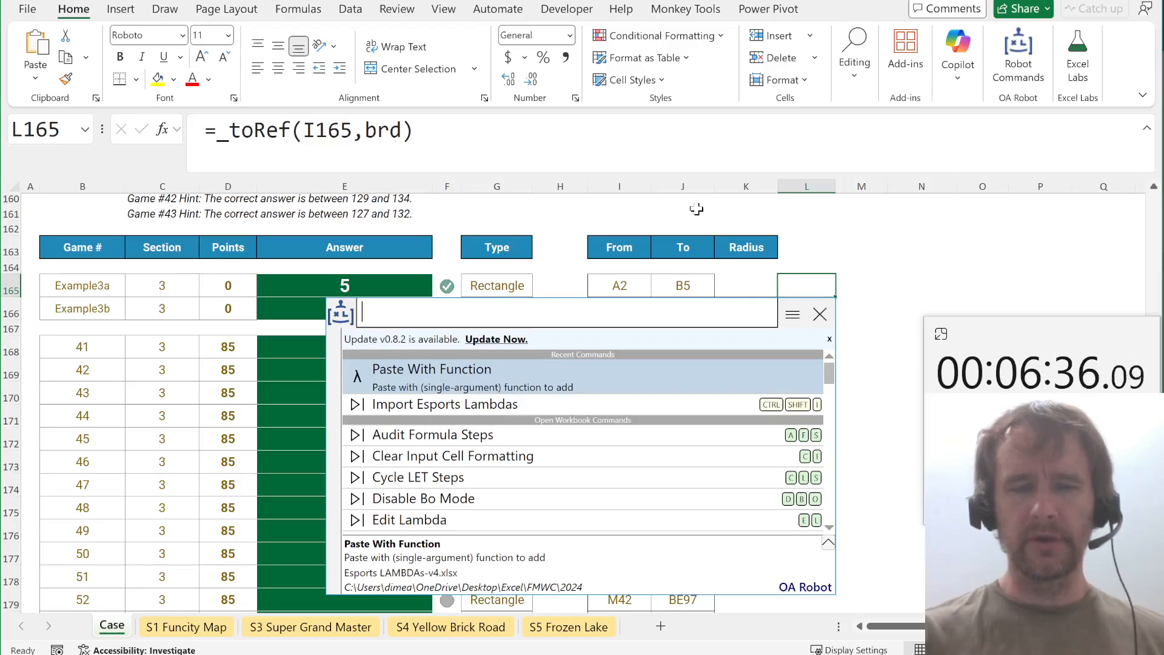
pyautogui.write('el')
pyautogui.press('Return')
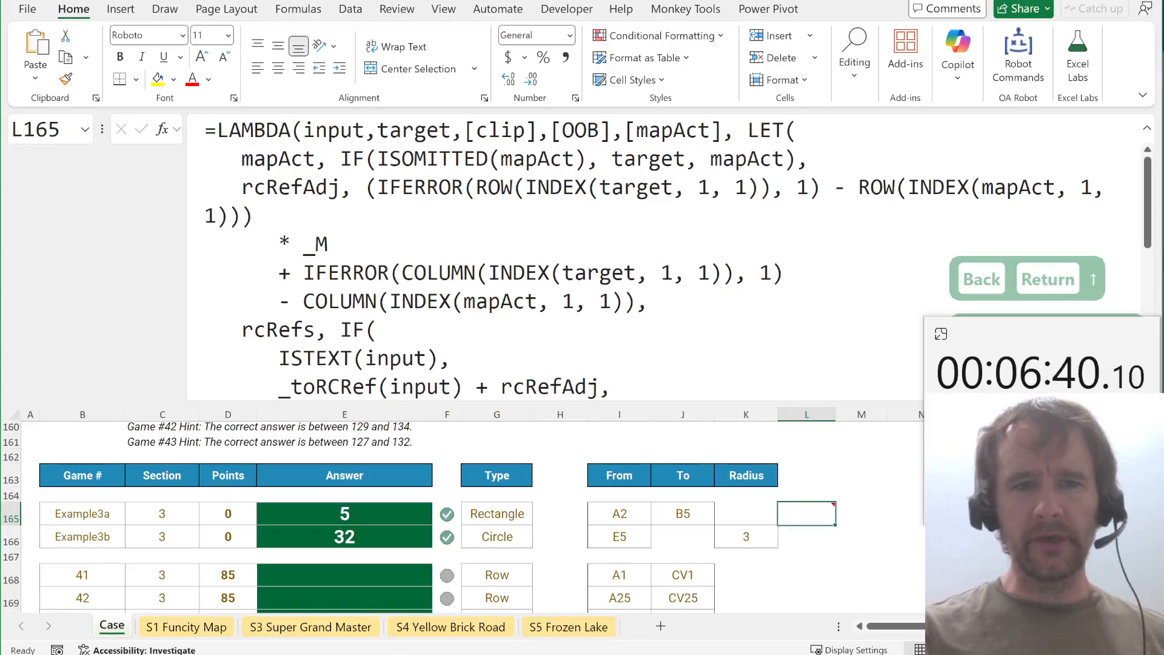
# Examine the expanded _toRef definition, from the rcRefs logic through clipResult to the final result expression.
pyautogui.click(329, 330)
pyautogui.press('Down')
pyautogui.press('Down')
pyautogui.press('Down')
pyautogui.press('Down')
pyautogui.press('Down')
pyautogui.press('Down')
pyautogui.press('Down')
pyautogui.press('Down')
pyautogui.press('Down')
pyautogui.press('Down')
pyautogui.press('Down')
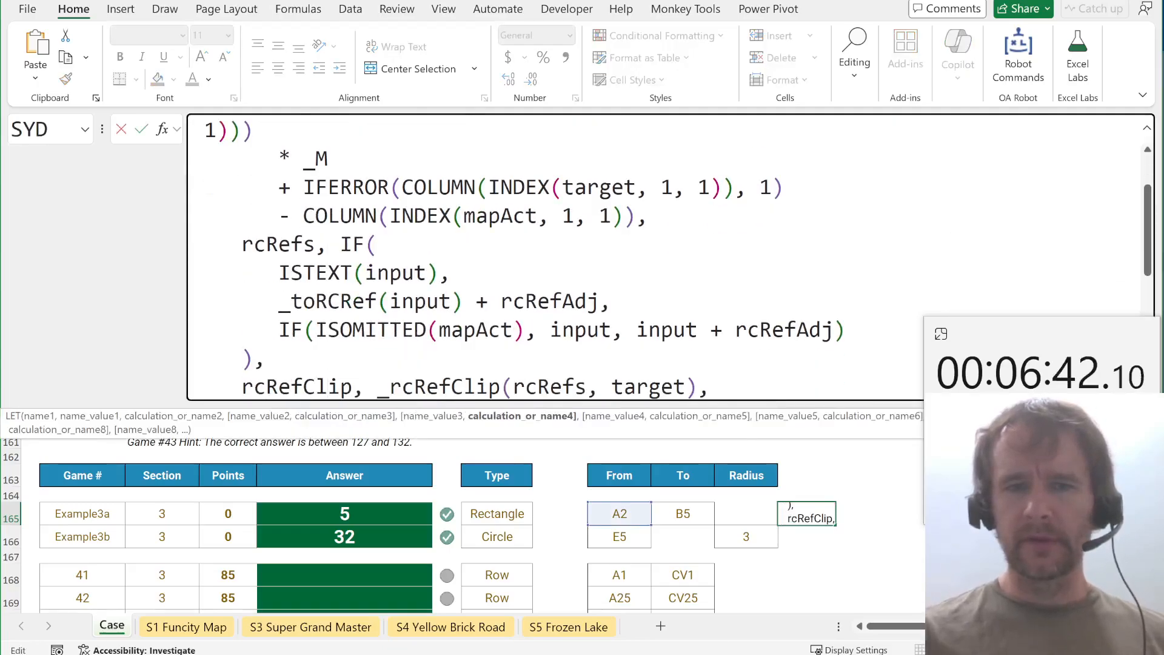
pyautogui.press('Down')
pyautogui.press('Down')
pyautogui.press('Down')
pyautogui.press('Down')
pyautogui.press('Down')
pyautogui.press('Down')
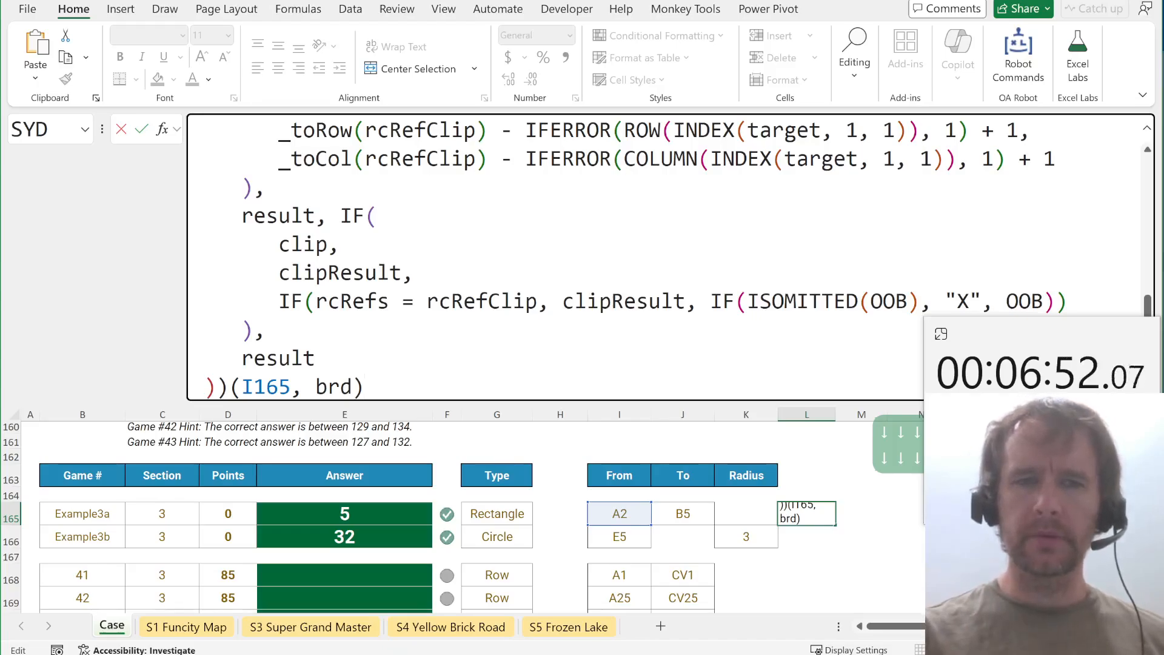
pyautogui.press('Up')
pyautogui.press('Up')
pyautogui.press('Up')
pyautogui.press('Up')
pyautogui.press('Up')
pyautogui.press('Up')
pyautogui.press('Up')
pyautogui.press('Up')
pyautogui.press('Up')
pyautogui.press('Up')
pyautogui.press('Up')
pyautogui.press('Up')
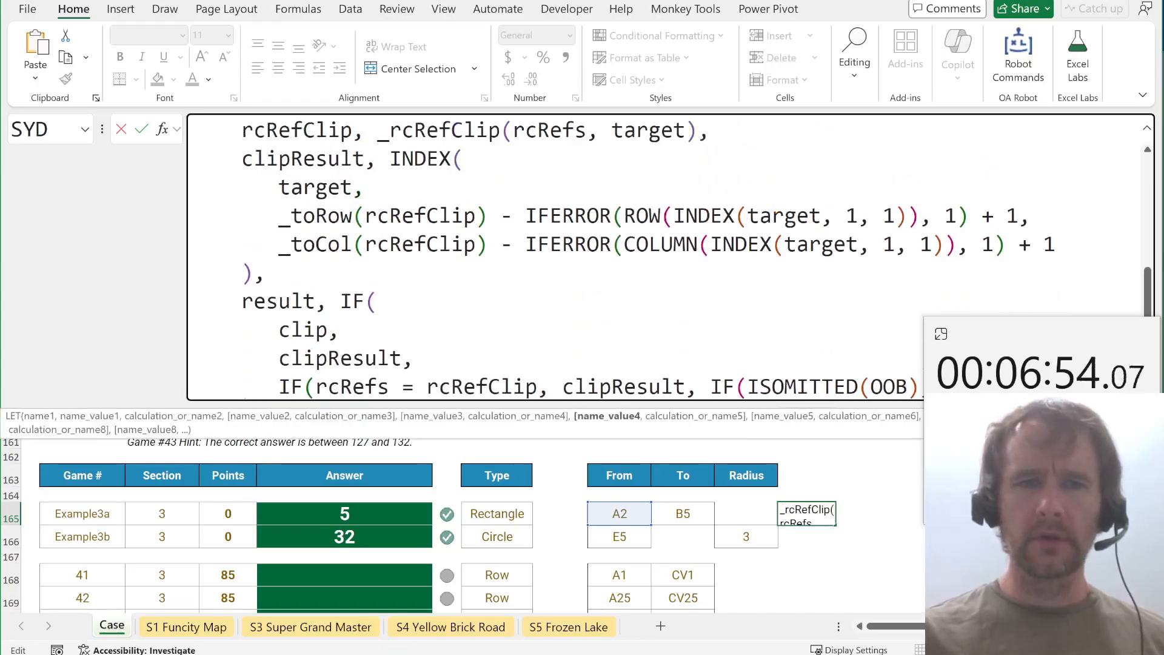
pyautogui.press('Down')
pyautogui.press('Down')
pyautogui.press('Down')
pyautogui.press('Down')
pyautogui.press('Down')
pyautogui.press('Down')
pyautogui.press('Down')
pyautogui.press('Down')
pyautogui.press('Down')
pyautogui.press('Down')
pyautogui.press('Down')
pyautogui.press('Down')
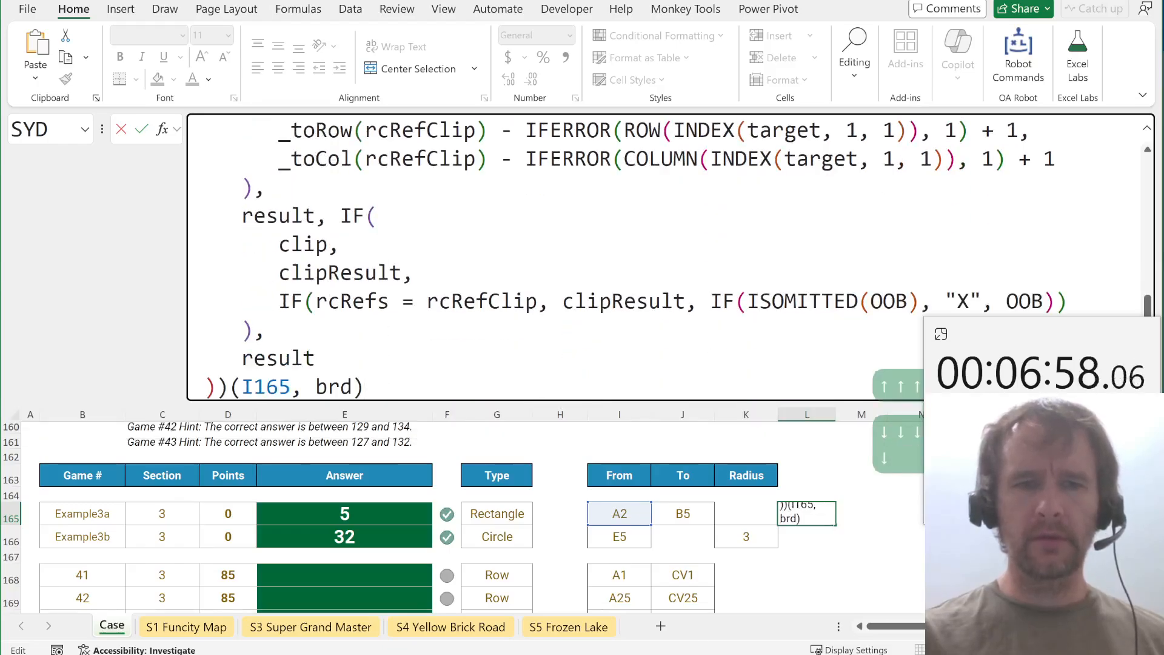
# Wrap the rcRefs = rcRefClip test in the result step's IF with _at( ) and commit the definition.
pyautogui.click(316, 302)
pyautogui.write('at')
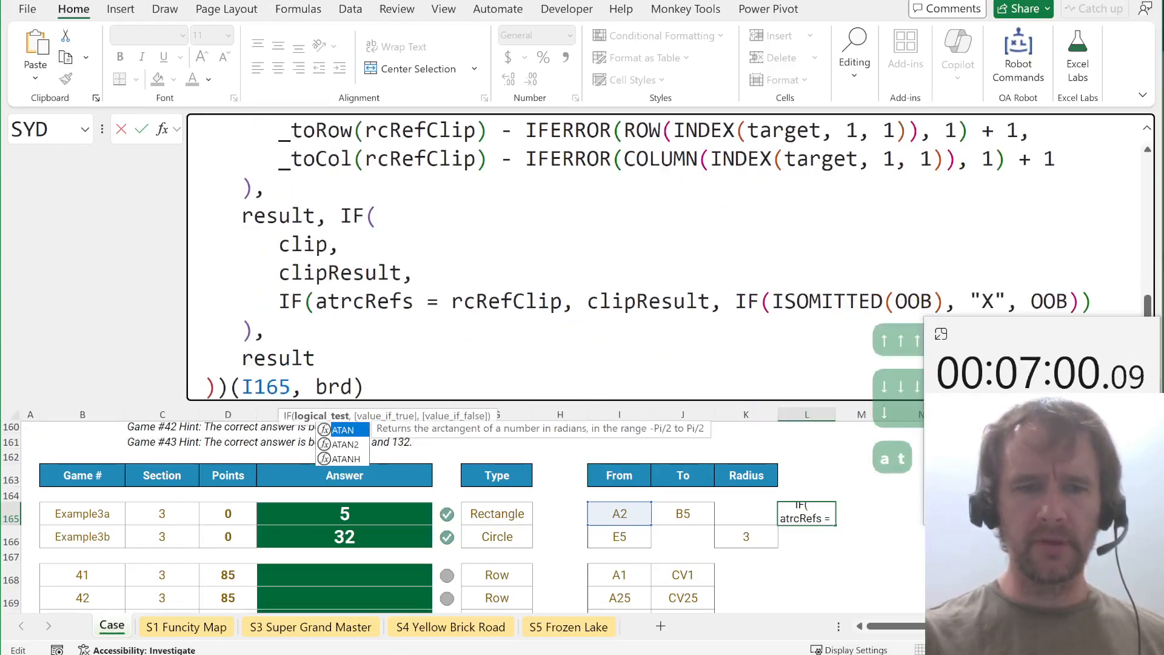
pyautogui.press('BackSpace')
pyautogui.press('BackSpace')
pyautogui.write('_at(')
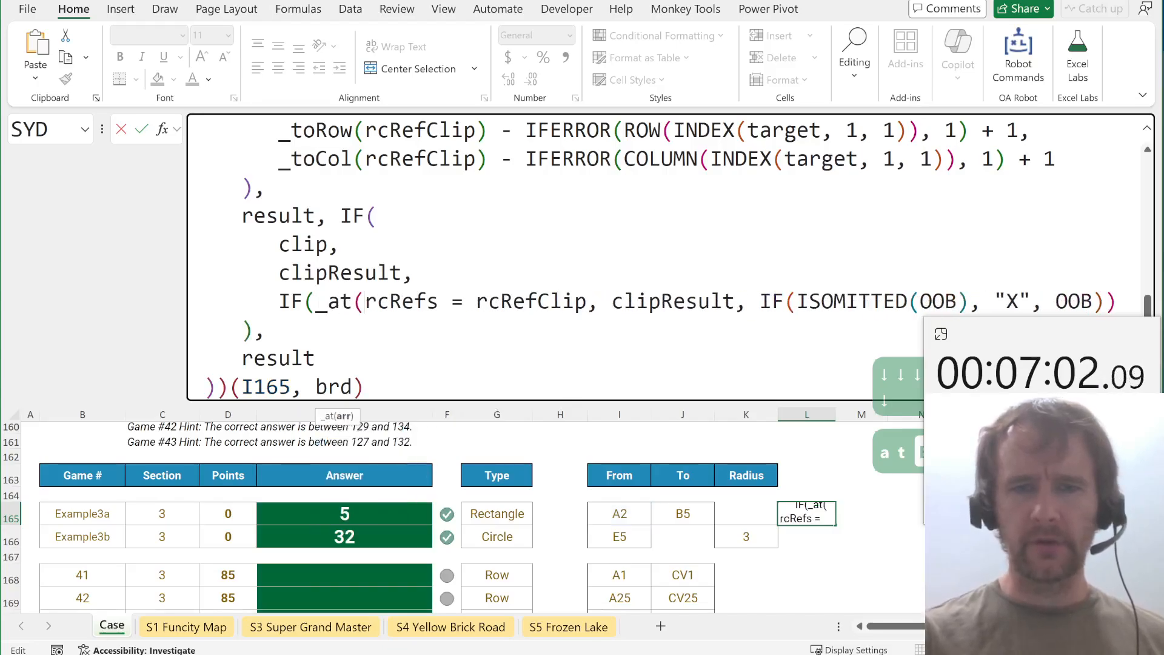
pyautogui.click(587, 302)
pyautogui.write(')')
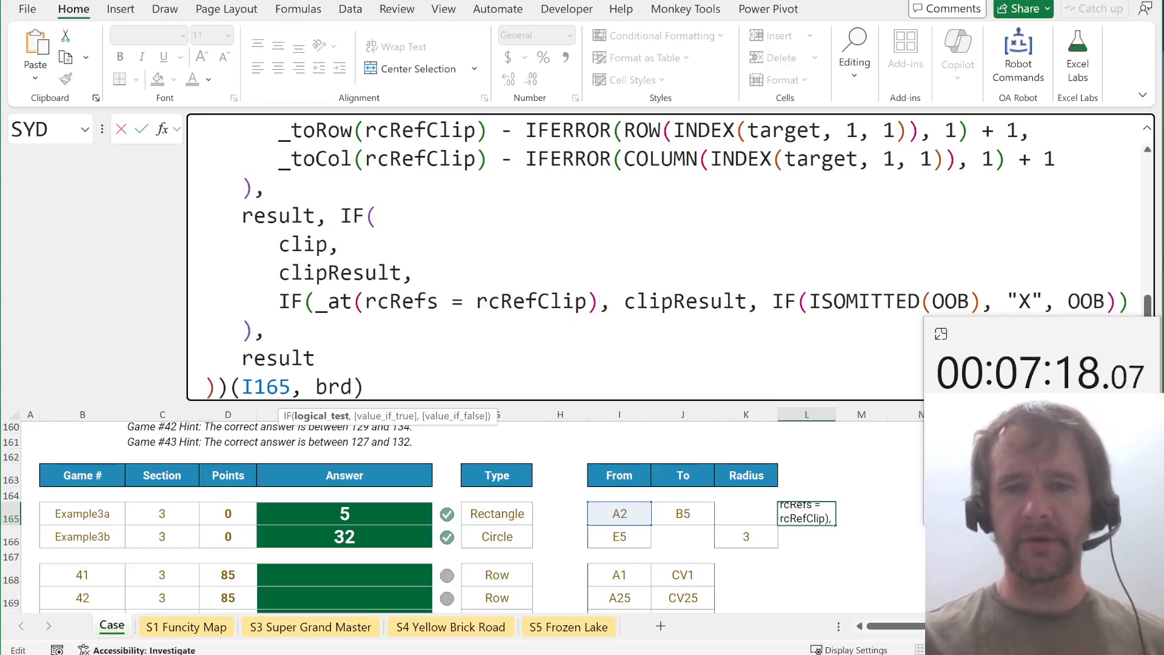
pyautogui.press('Return')
pyautogui.press('Up')
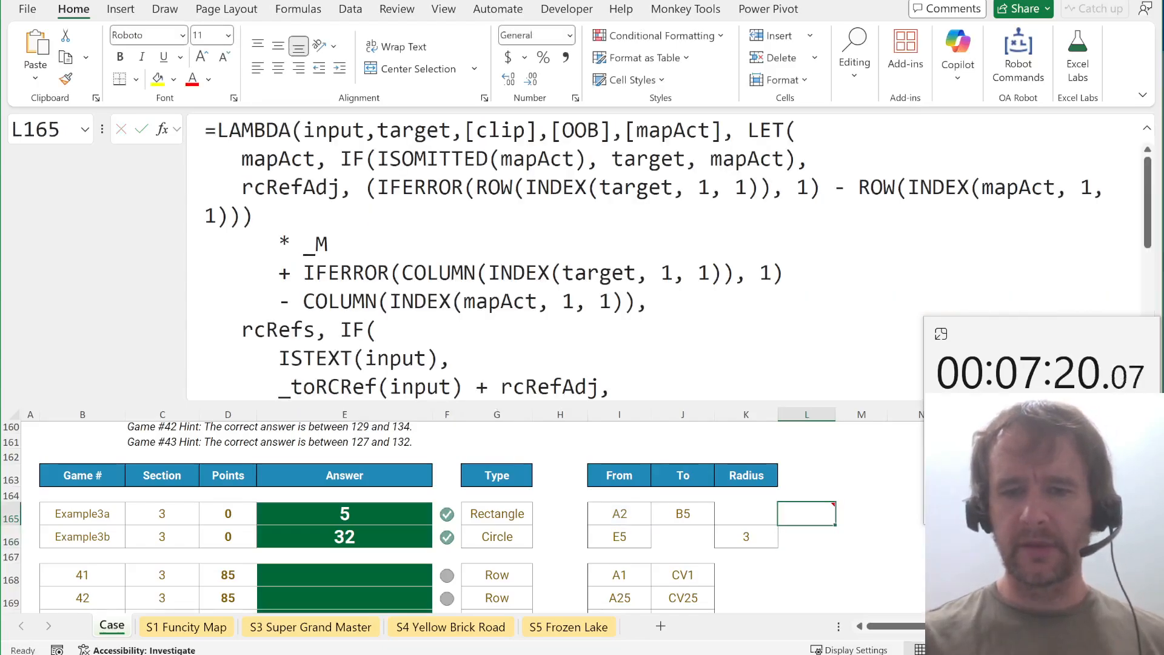
# Save the edited _toRef definition from L165 with the Save Lambda command.
pyautogui.hotkey('ctrl', 'alt', 'r')
pyautogui.write('sl')
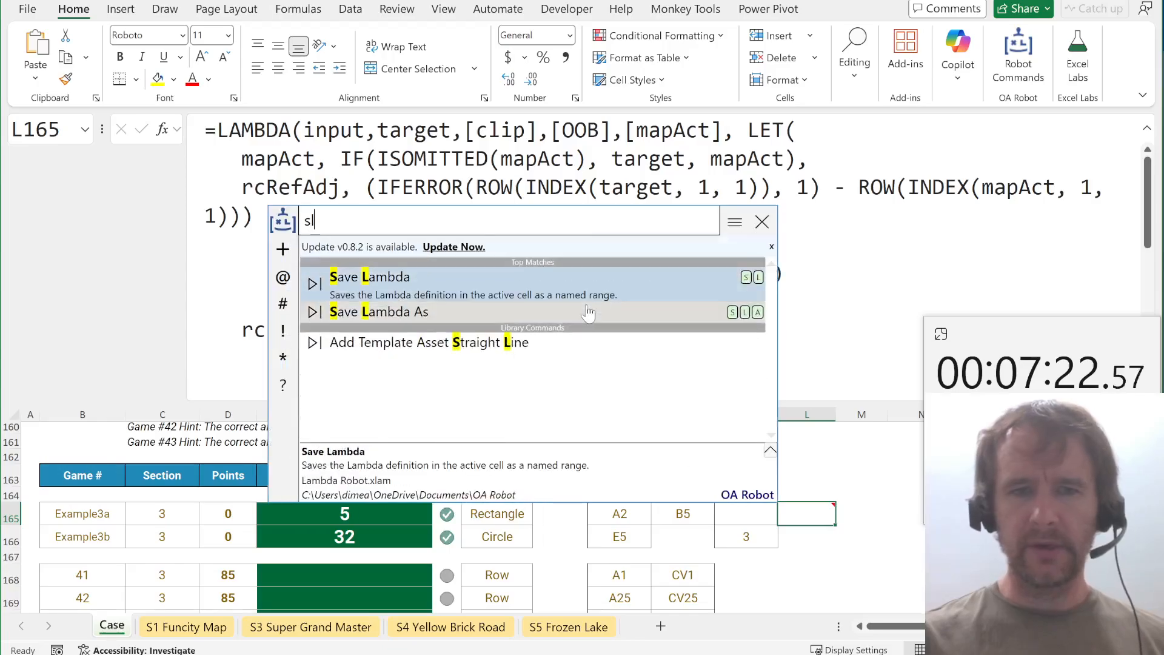
pyautogui.press('Return')
pyautogui.press('Return')
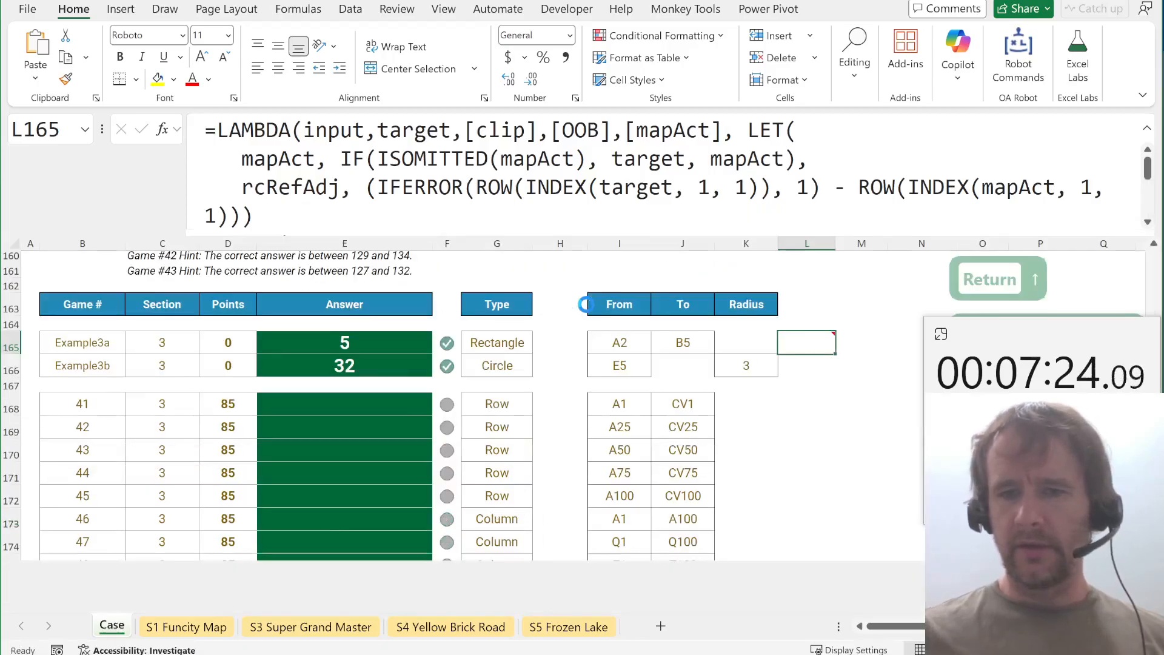
# Retry the range formula =_toRef(I165, brd):_toRef(J165, brd) in L165 by duplicating the first call and pointing it at J165.
pyautogui.press('F2')
pyautogui.hotkey('shift', 'Left')
pyautogui.hotkey('shift', 'Left')
pyautogui.hotkey('shift', 'Left')
pyautogui.hotkey('shift', 'Left')
pyautogui.hotkey('shift', 'Left')
pyautogui.hotkey('shift', 'Left')
pyautogui.hotkey('shift', 'Left')
pyautogui.hotkey('shift', 'Left')
pyautogui.hotkey('shift', 'Left')
pyautogui.hotkey('shift', 'Left')
pyautogui.hotkey('shift', 'Left')
pyautogui.hotkey('shift', 'Left')
pyautogui.hotkey('shift', 'Left')
pyautogui.hotkey('shift', 'Left')
pyautogui.hotkey('shift', 'Left')
pyautogui.hotkey('shift', 'Left')
pyautogui.hotkey('shift', 'Left')
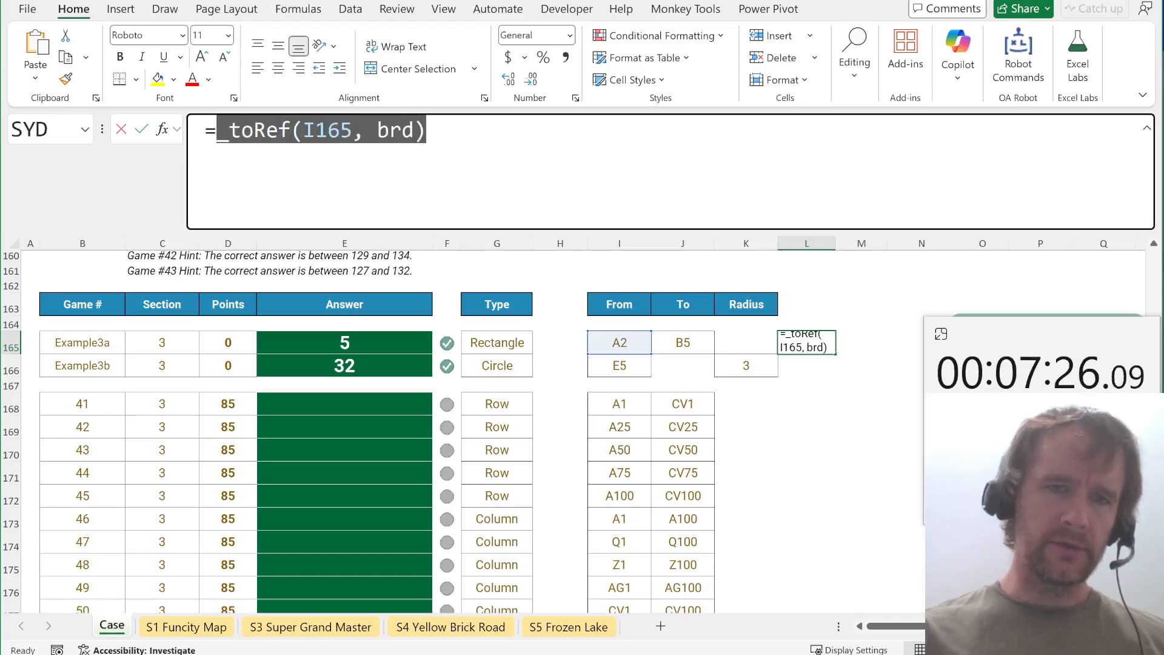
pyautogui.hotkey('ctrl', 'c')
pyautogui.press('Right')
pyautogui.write(':')
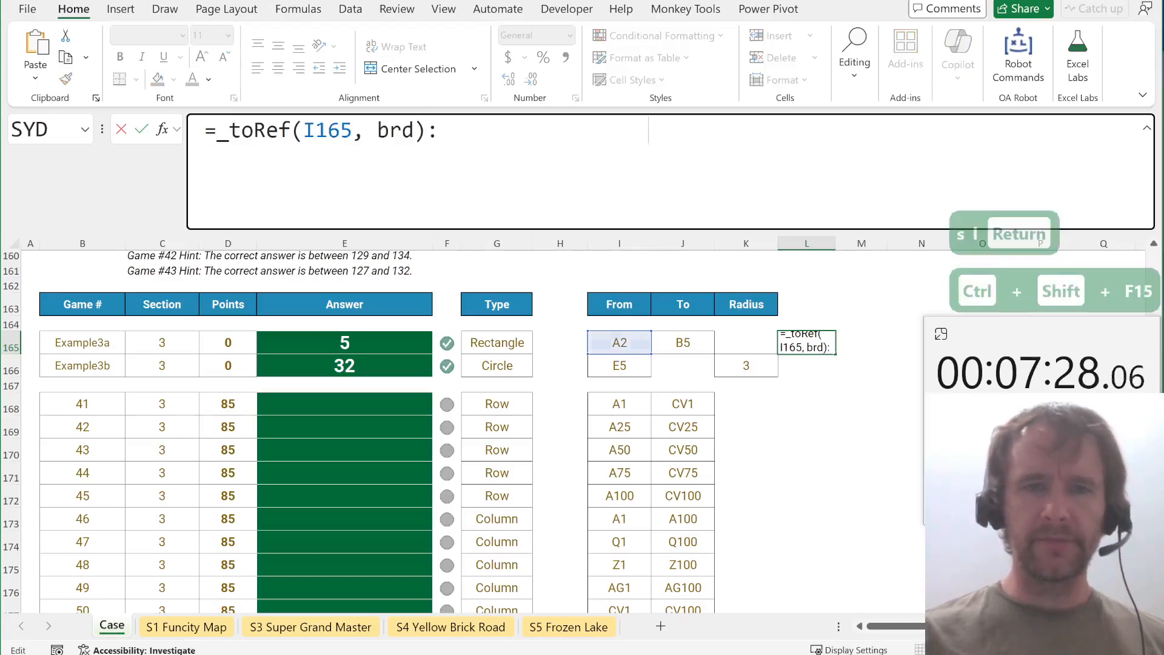
pyautogui.hotkey('ctrl', 'v')
pyautogui.press('Left')
pyautogui.press('Left')
pyautogui.press('Left')
pyautogui.press('Left')
pyautogui.press('Left')
pyautogui.press('Left')
pyautogui.press('Left')
pyautogui.press('Left')
pyautogui.press('Left')
pyautogui.press('BackSpace')
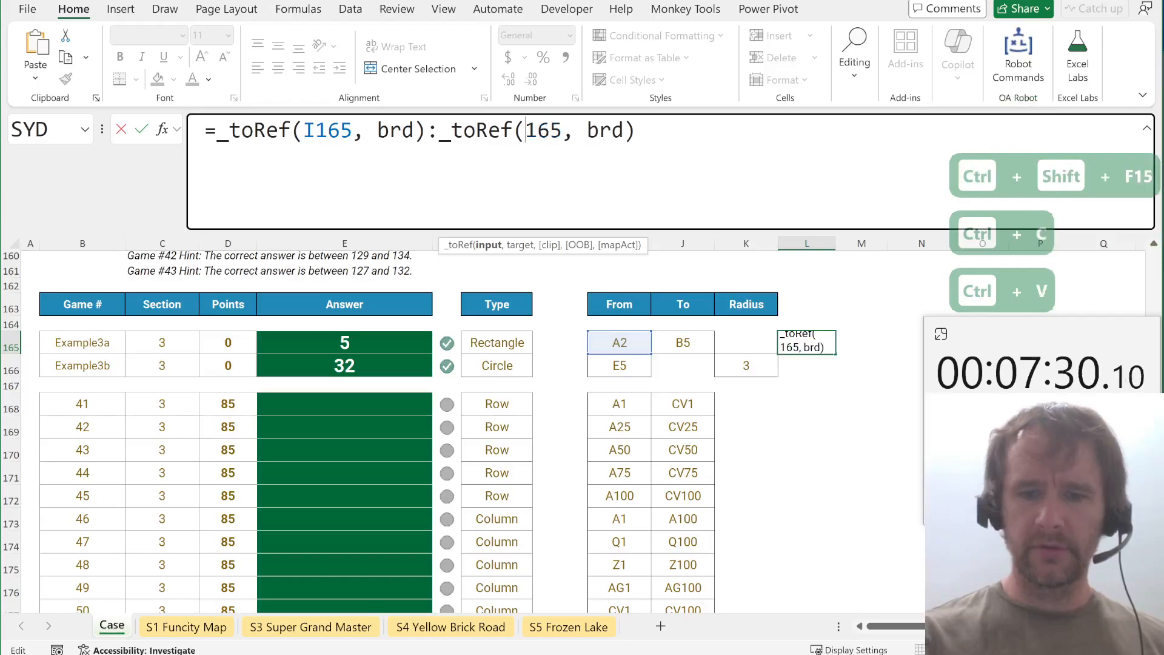
pyautogui.write('j')
pyautogui.press('Return')
pyautogui.press('Up')
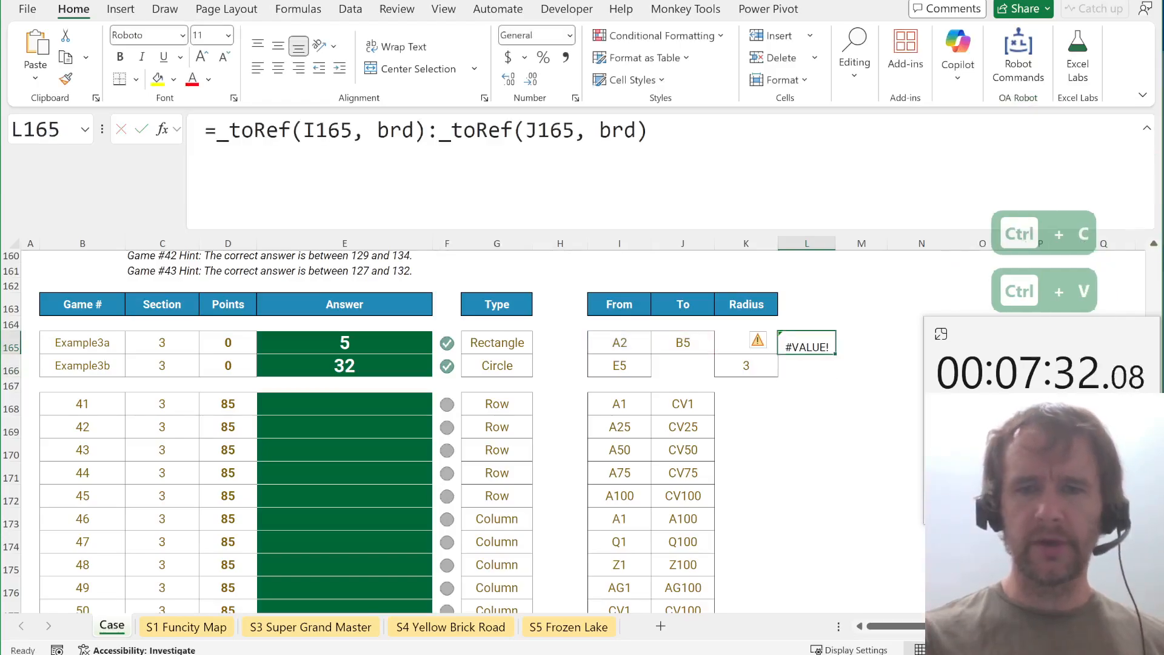
# Clear L165 and begin an INDIRECT formula with the quoted sheet prefix "'S3 Super Grand Master'!".
pyautogui.press('Delete')
pyautogui.write('=')
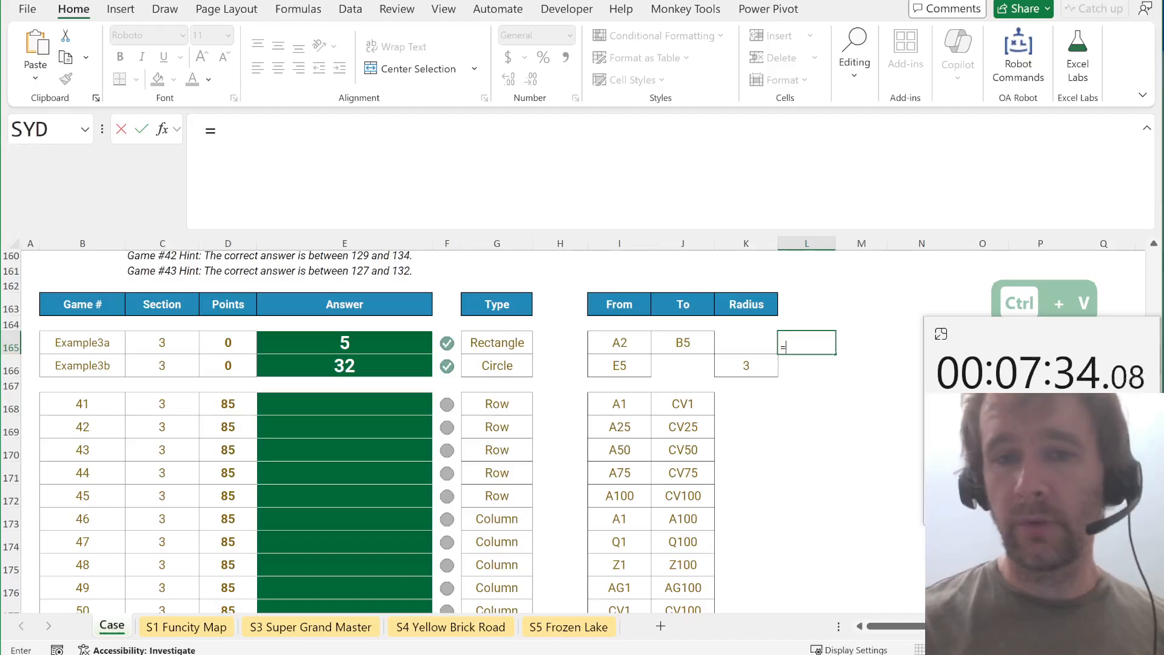
pyautogui.write('ind')
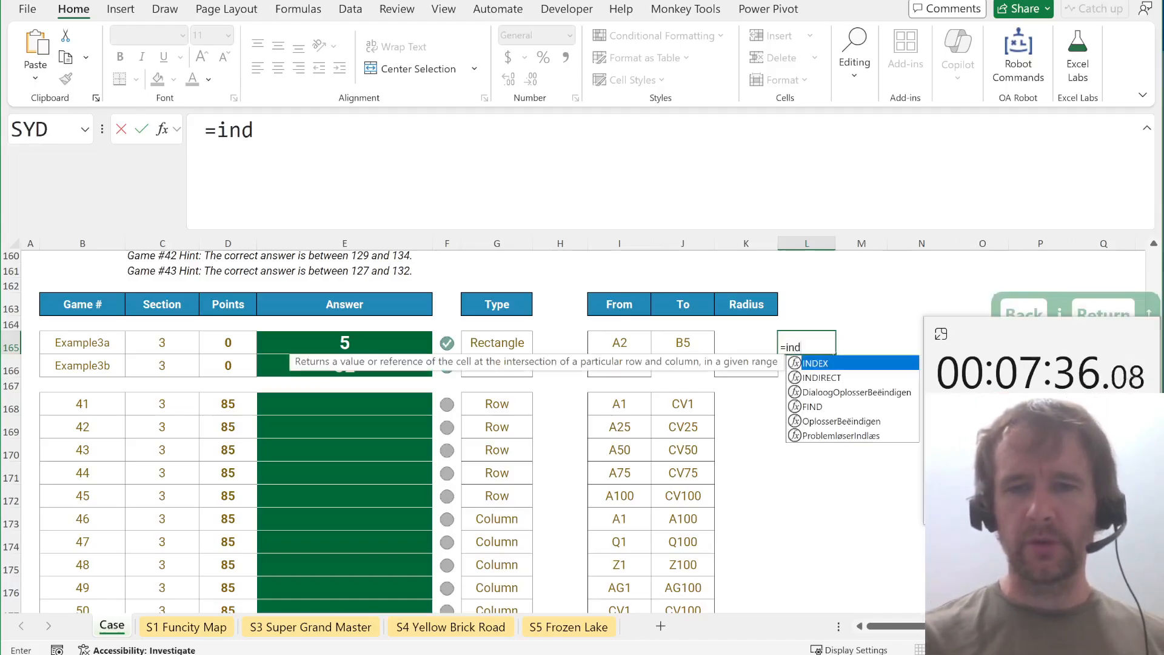
pyautogui.press('Tab')
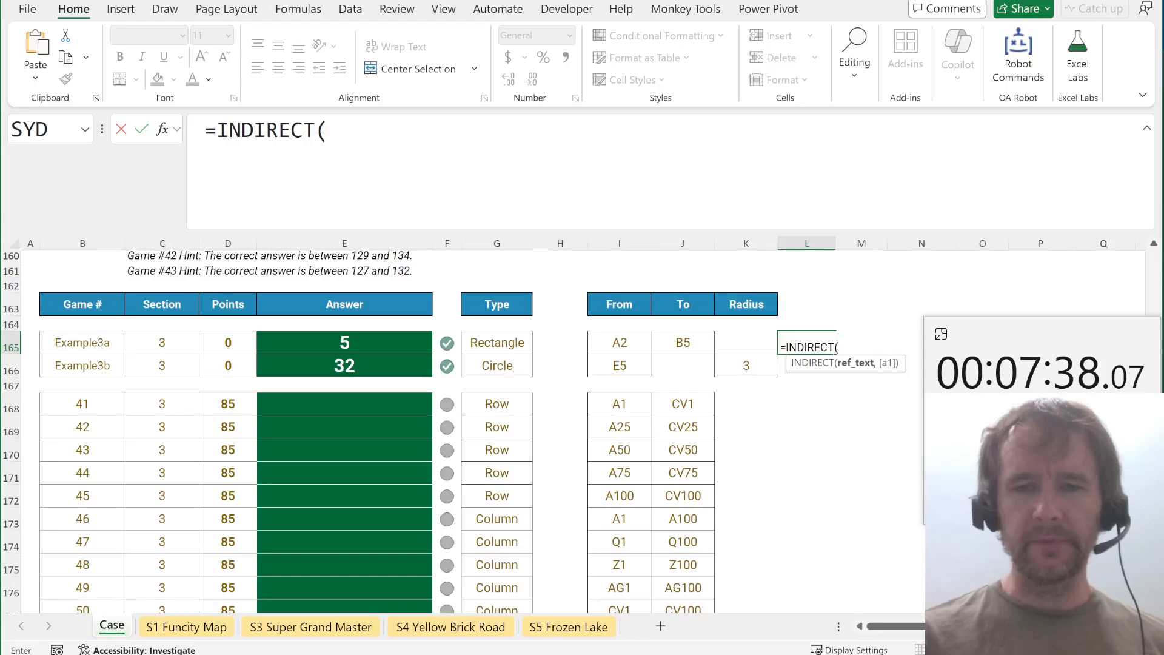
pyautogui.hotkey('ctrl', 'pagedown')
pyautogui.hotkey('ctrl', 'pagedown')
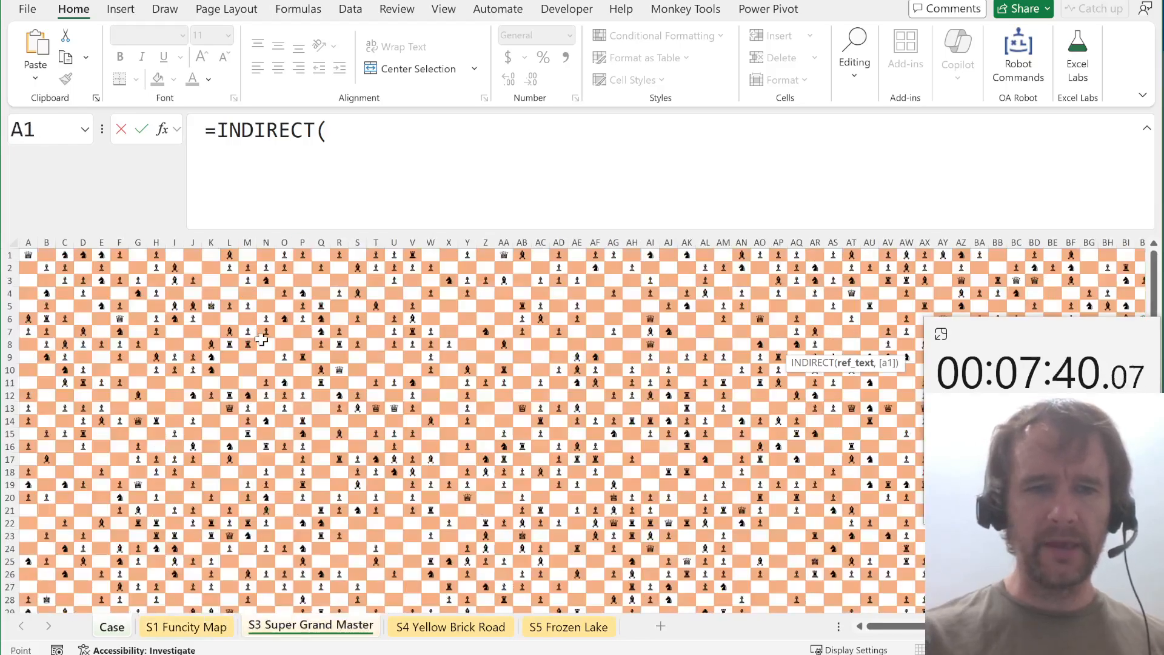
pyautogui.click(262, 340)
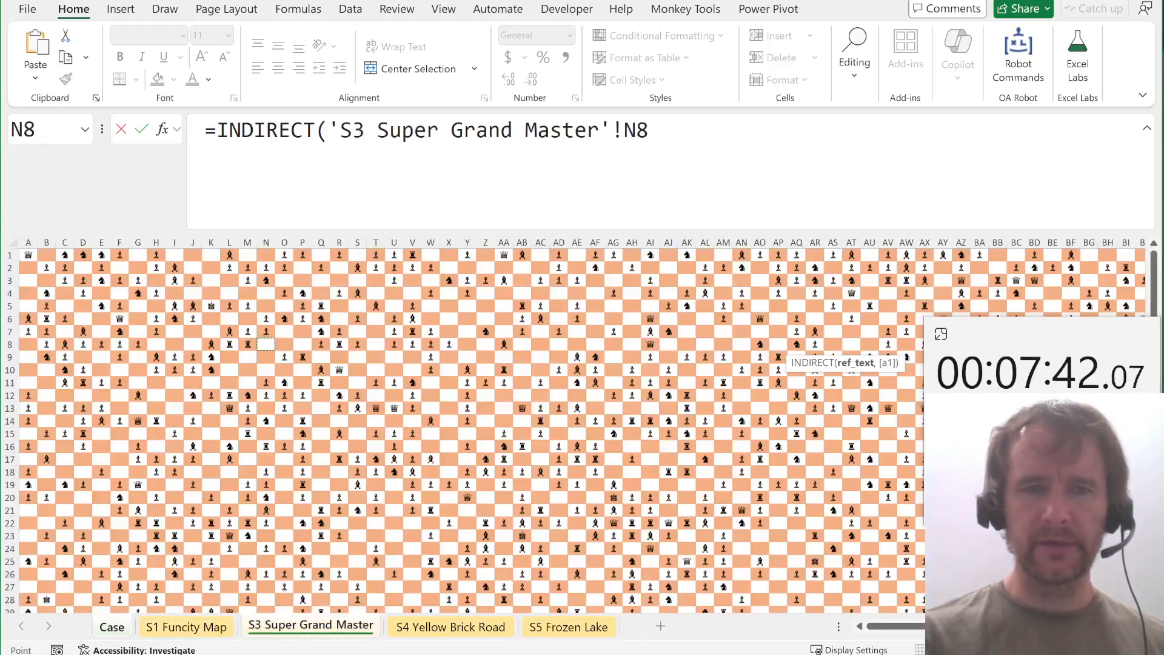
pyautogui.click(329, 130)
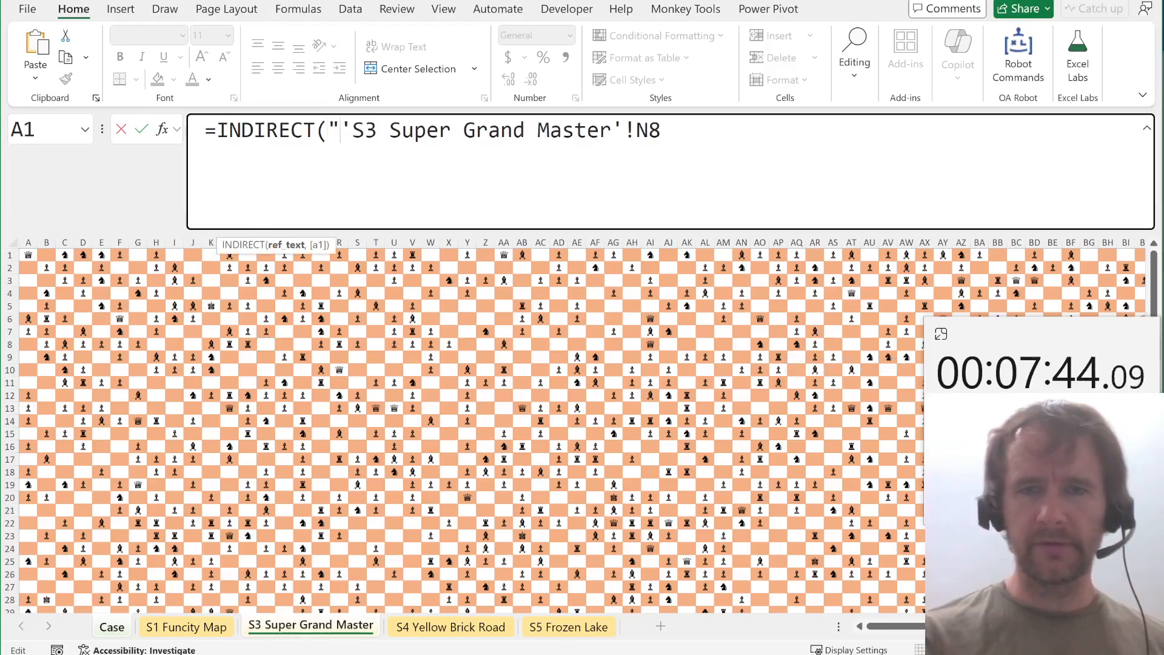
pyautogui.press('BackSpace')
pyautogui.press('BackSpace')
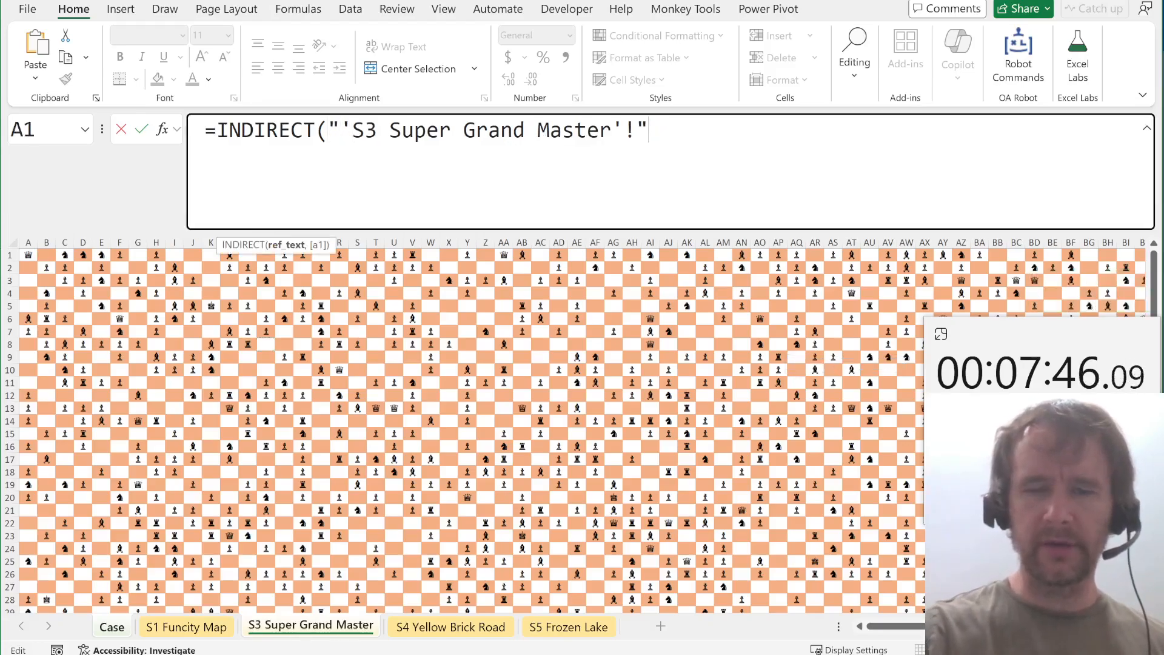
# Complete L165 on the Case sheet as =INDIRECT("'S3 Super Grand Master'!"&I165&":"&J165).
pyautogui.hotkey('ctrl', 'pageup')
pyautogui.hotkey('ctrl', 'pageup')
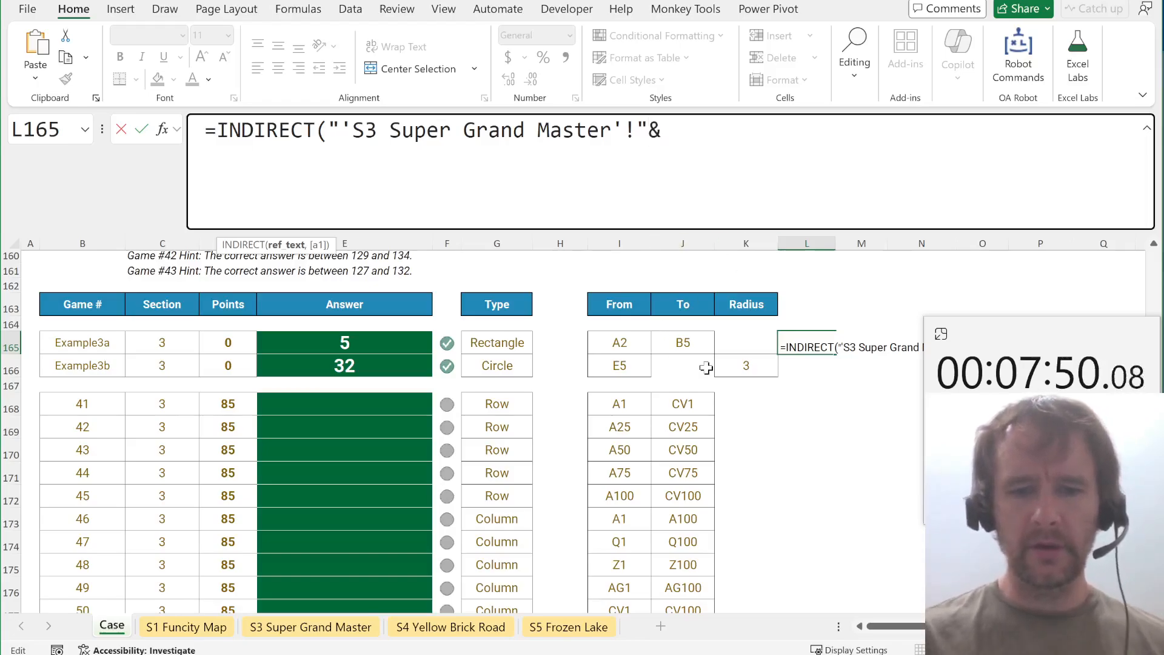
pyautogui.write('I165&":"&')
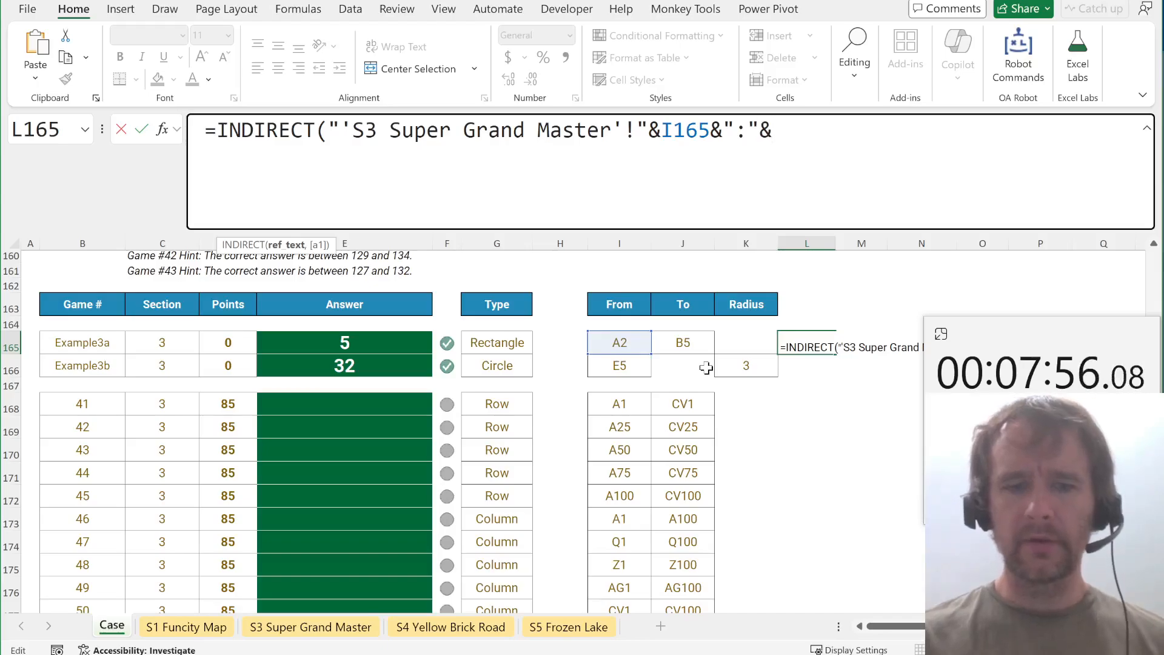
pyautogui.write('J165)')
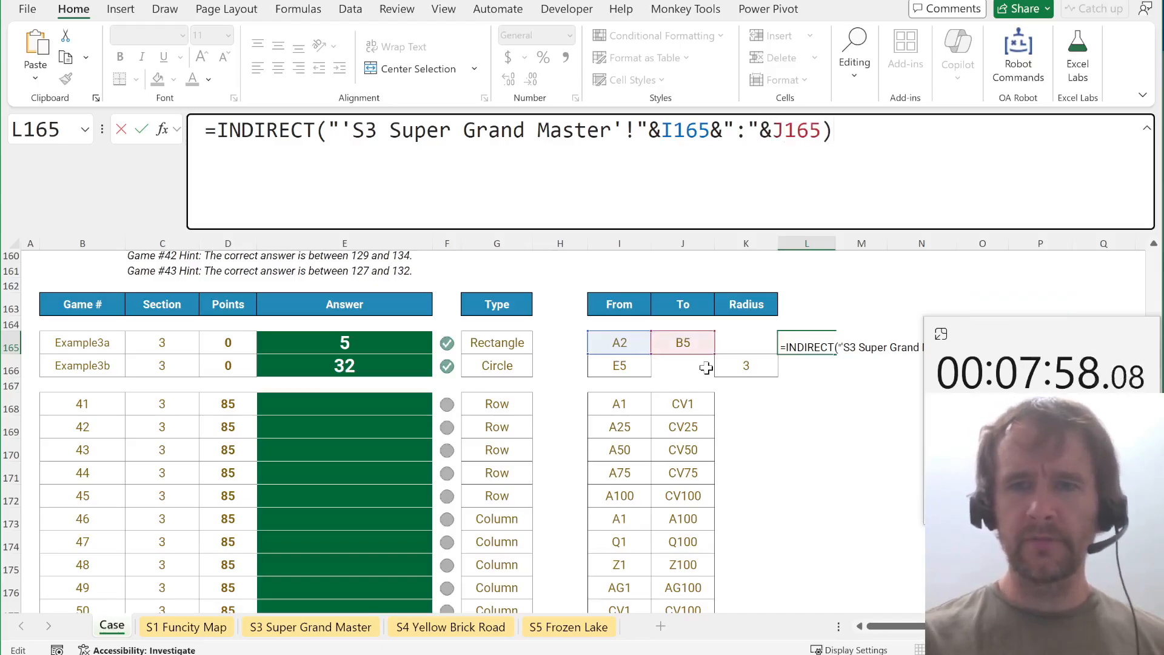
pyautogui.press('Return')
pyautogui.press('Up')
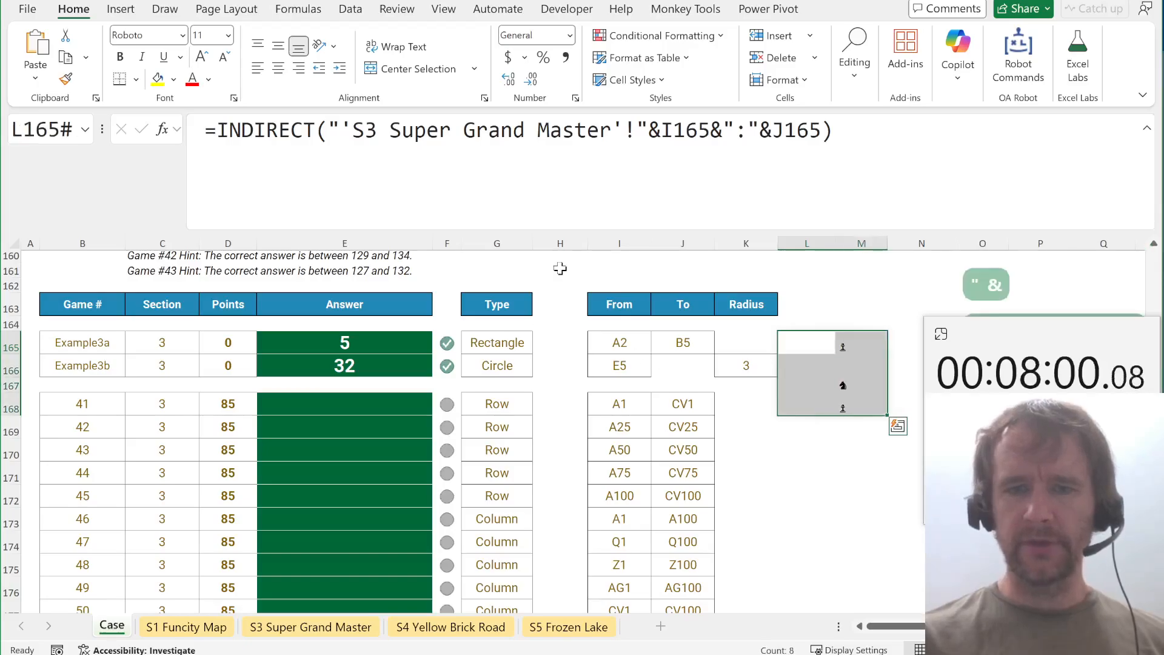
# Wrap the INDIRECT expression in L165 in XLOOKUP so it serves as the lookup value.
pyautogui.click(218, 130)
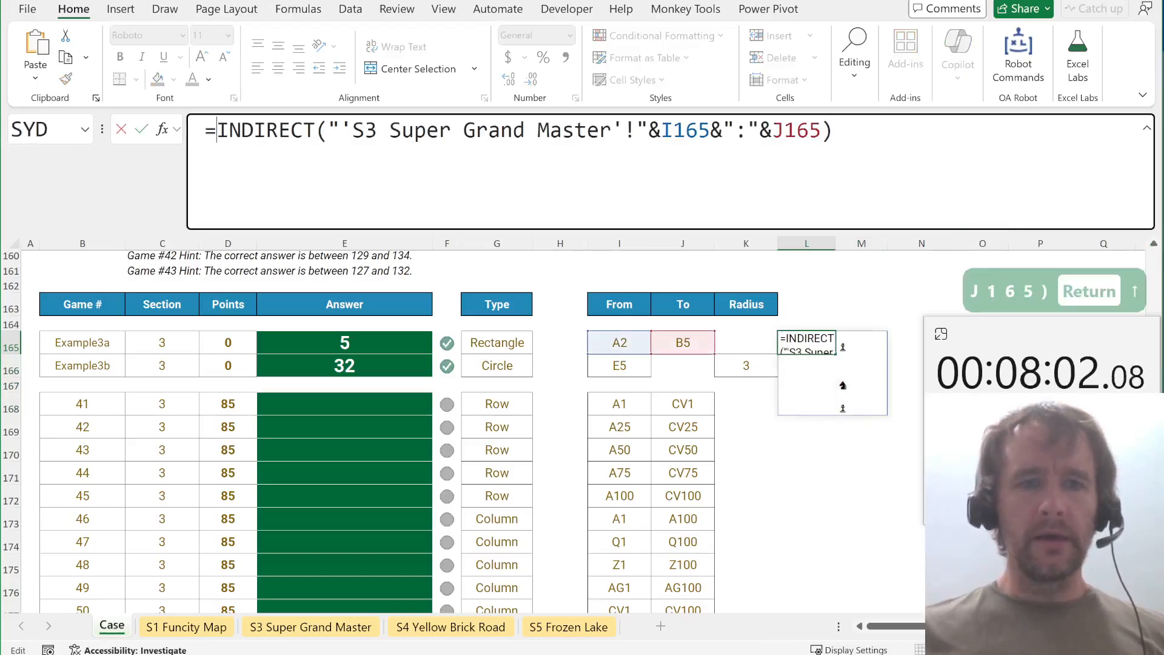
pyautogui.write('XLOOKUP(')
pyautogui.hotkey('ctrl', 'shift', 'Right')
pyautogui.press('Right')
pyautogui.write(',')
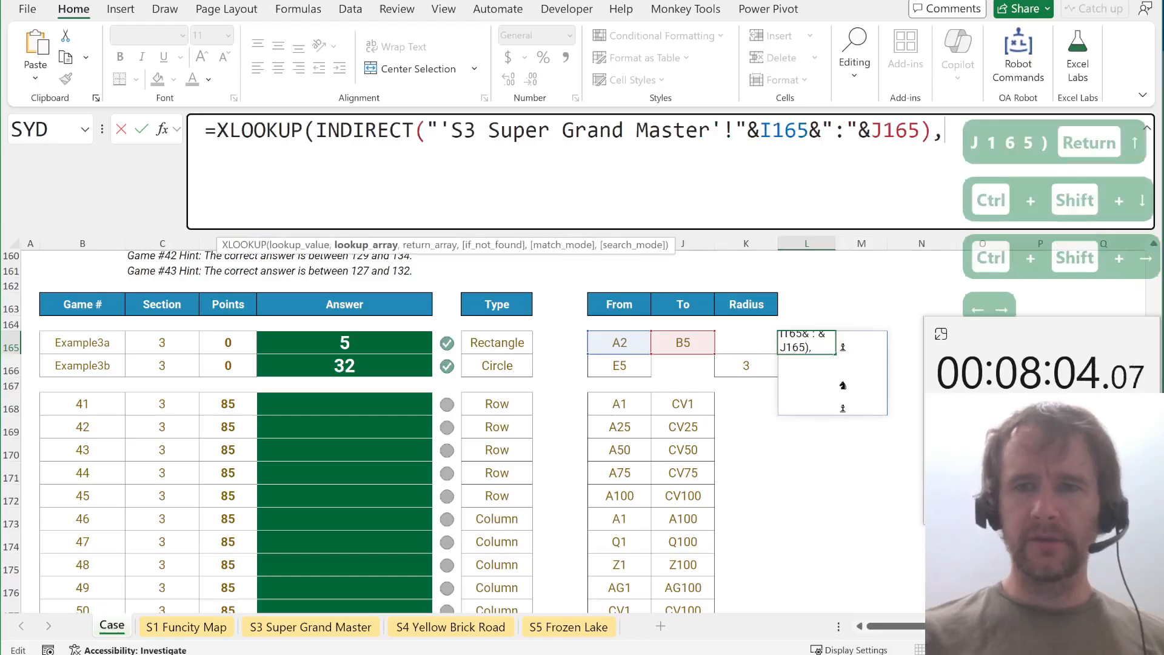
# Set the XLOOKUP lookup array in L165 to the Piece column of the Point Values table as $M$153:$M$158.
pyautogui.hscroll(5, 518, 410)
pyautogui.scroll(5, 518, 410)
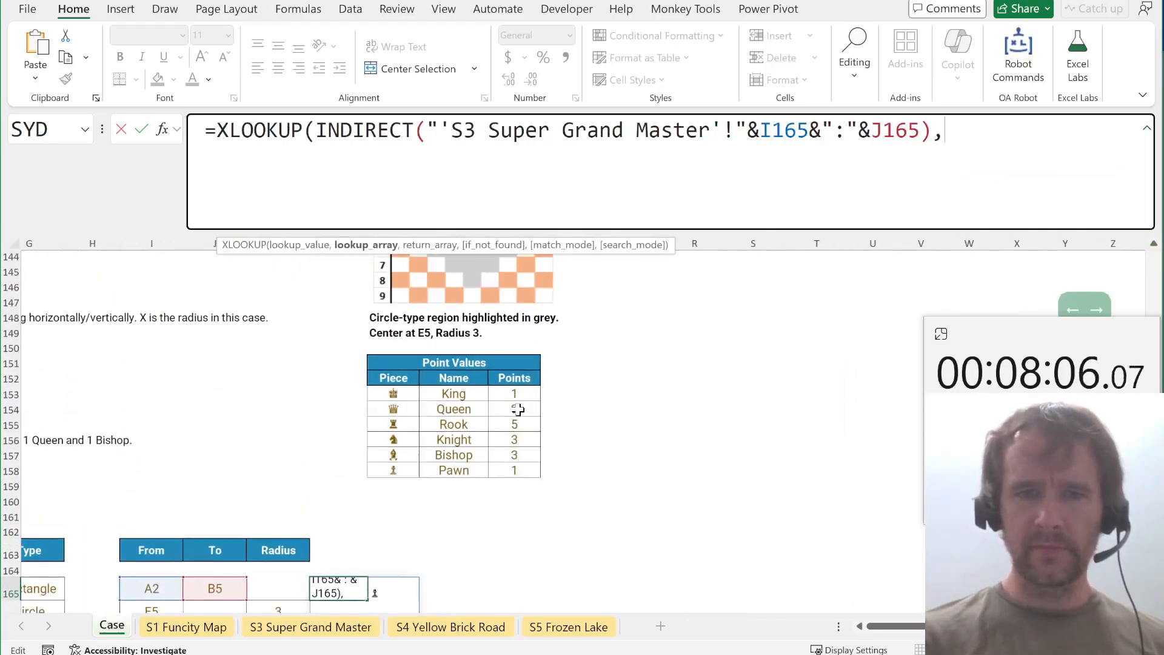
pyautogui.click(396, 395)
pyautogui.hotkey('ctrl', 'shift', 'Down')
pyautogui.press('F4')
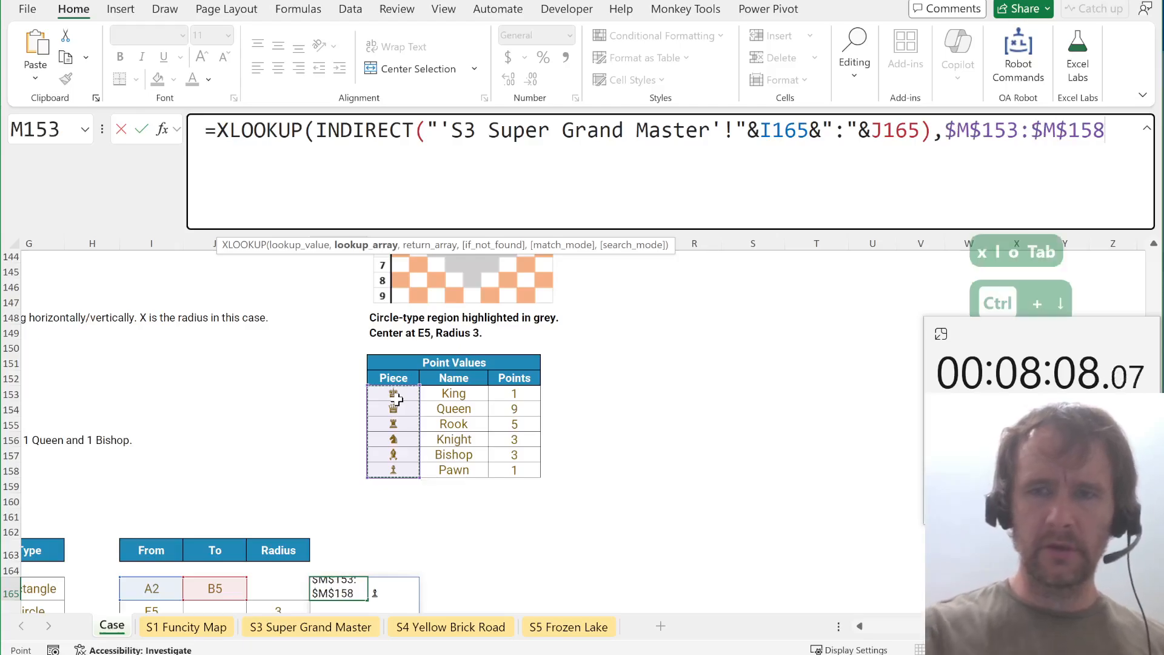
# Complete the XLOOKUP with $O$153:$O$158 as the return array and 0 as the if-not-found value.
pyautogui.write(',')
pyautogui.click(519, 397)
pyautogui.hotkey('ctrl', 'shift', 'Down')
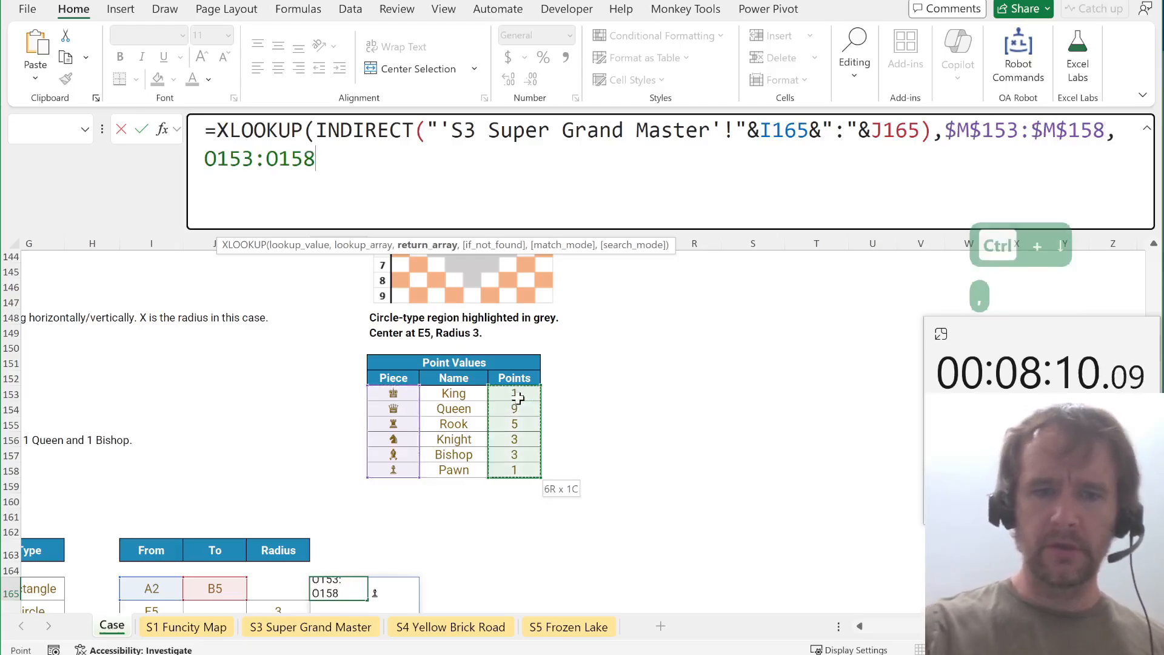
pyautogui.press('F4')
pyautogui.write(',')
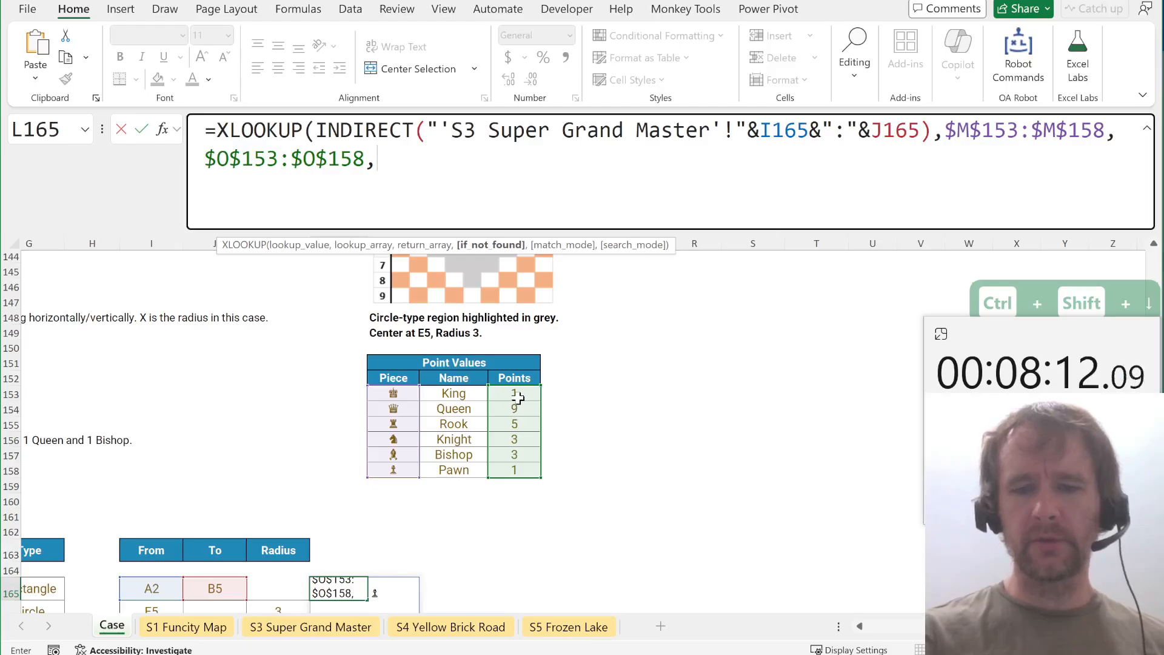
pyautogui.write('0')
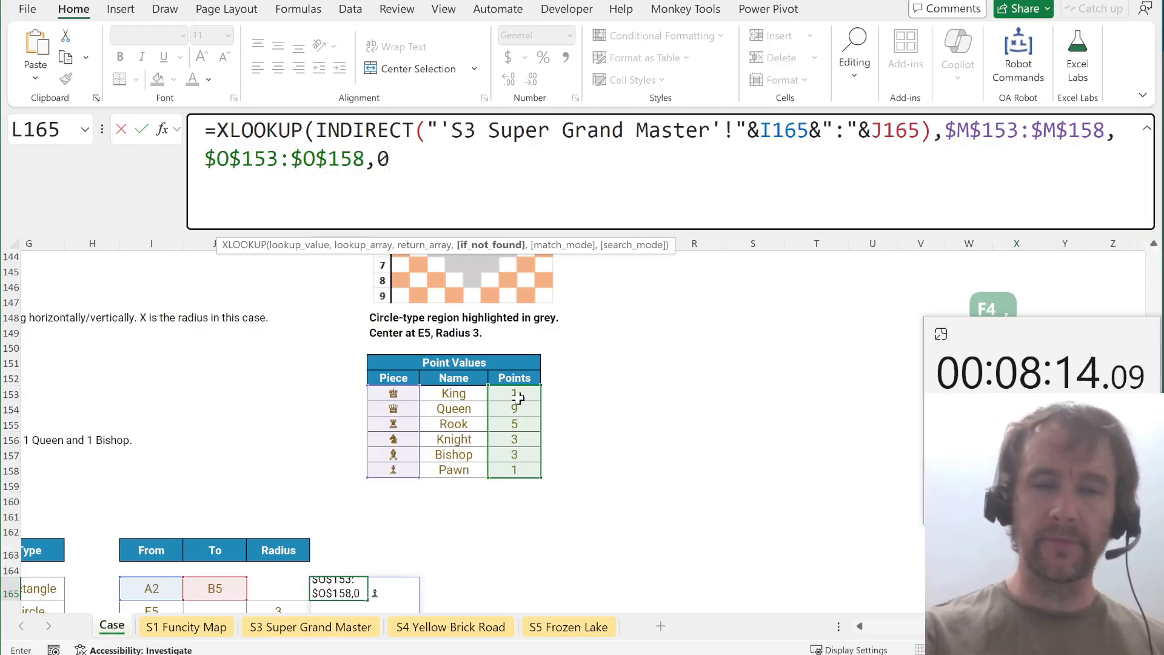
pyautogui.write(')')
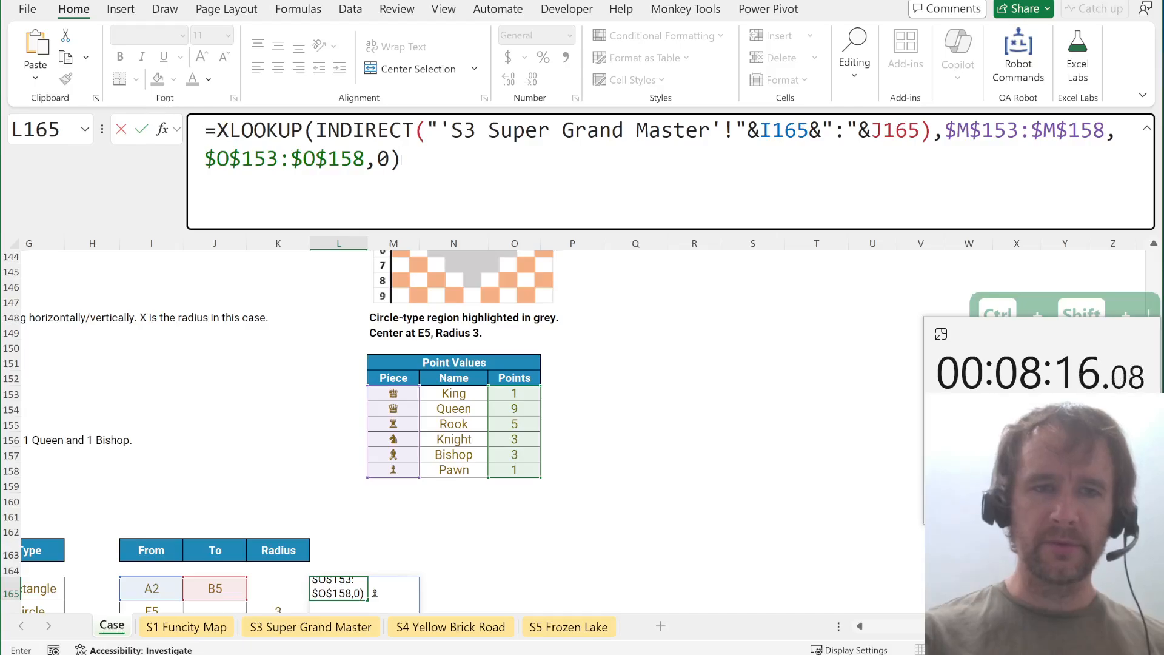
# Wrap the whole XLOOKUP expression in L165 in SUM and enter the formula.
pyautogui.click(217, 130)
pyautogui.write('sum')
pyautogui.press('Tab')
pyautogui.press('Down')
pyautogui.press('End')
pyautogui.write(')')
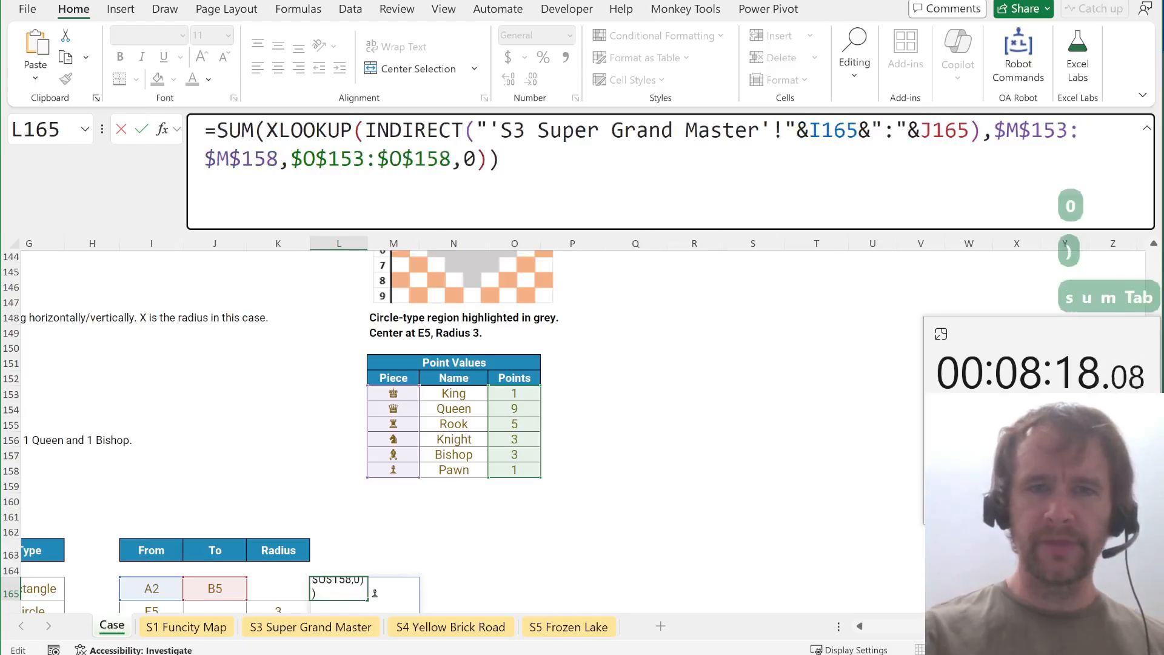
pyautogui.press('Return')
# Copy the SUM formula from L165 to L168, the row of game 41.
pyautogui.hscroll(-3, 174, 499)
pyautogui.scroll(-5, 242, 542)
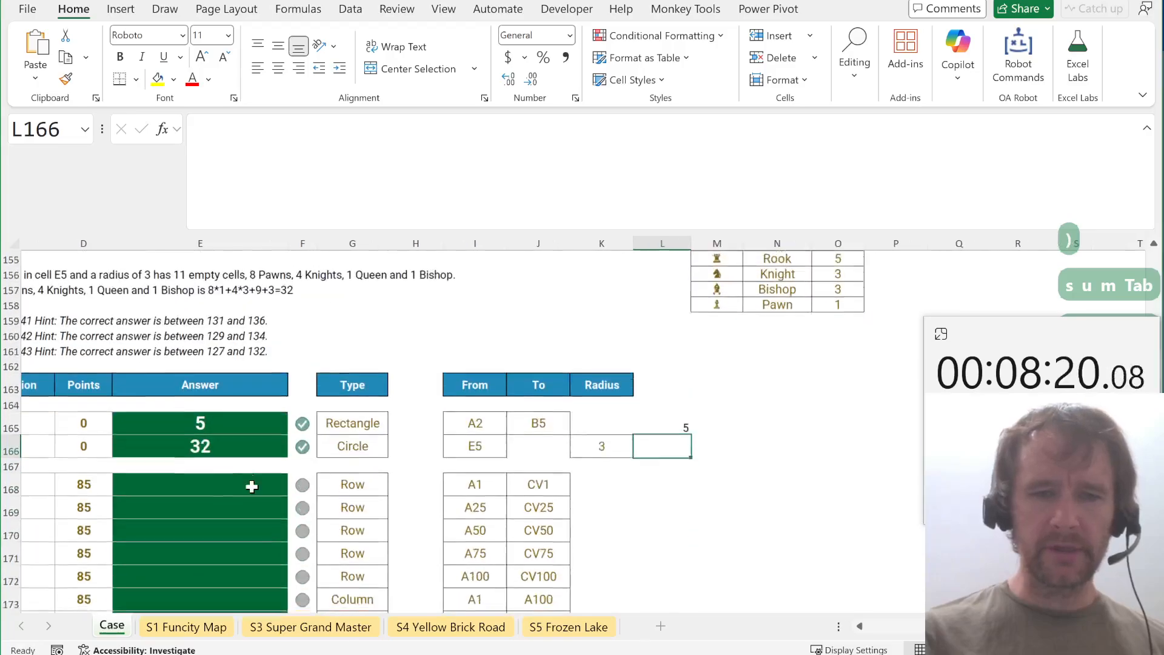
pyautogui.hotkey('ctrl', 'Up')
pyautogui.hotkey('ctrl', 'c')
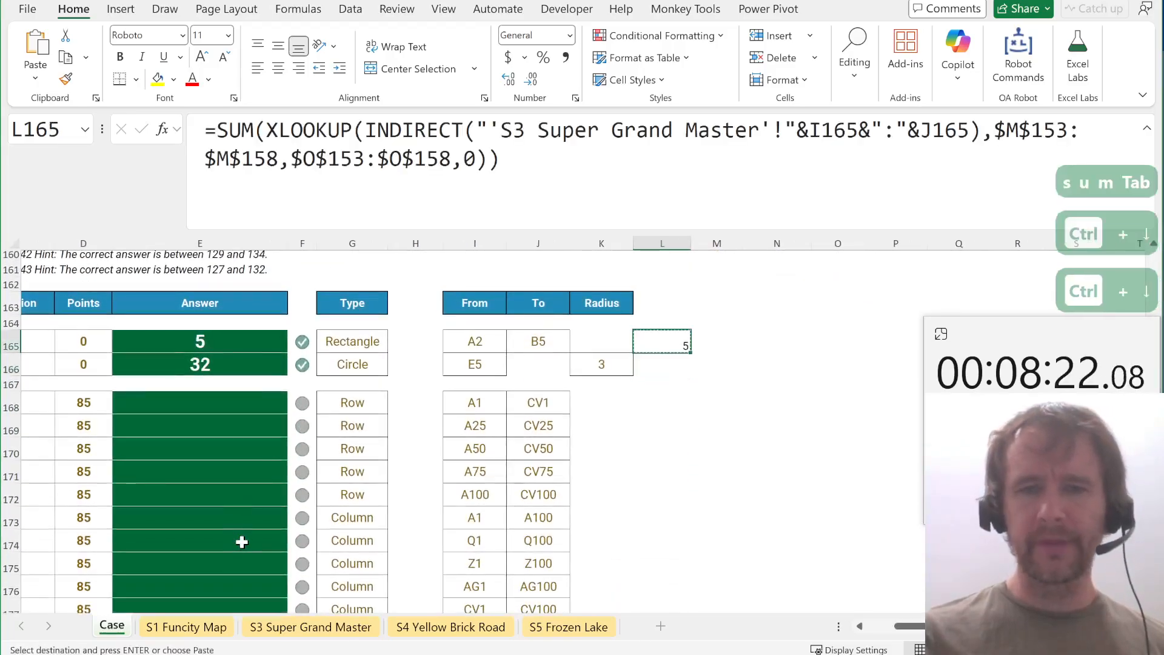
pyautogui.press('Down')
pyautogui.press('Down')
pyautogui.press('Down')
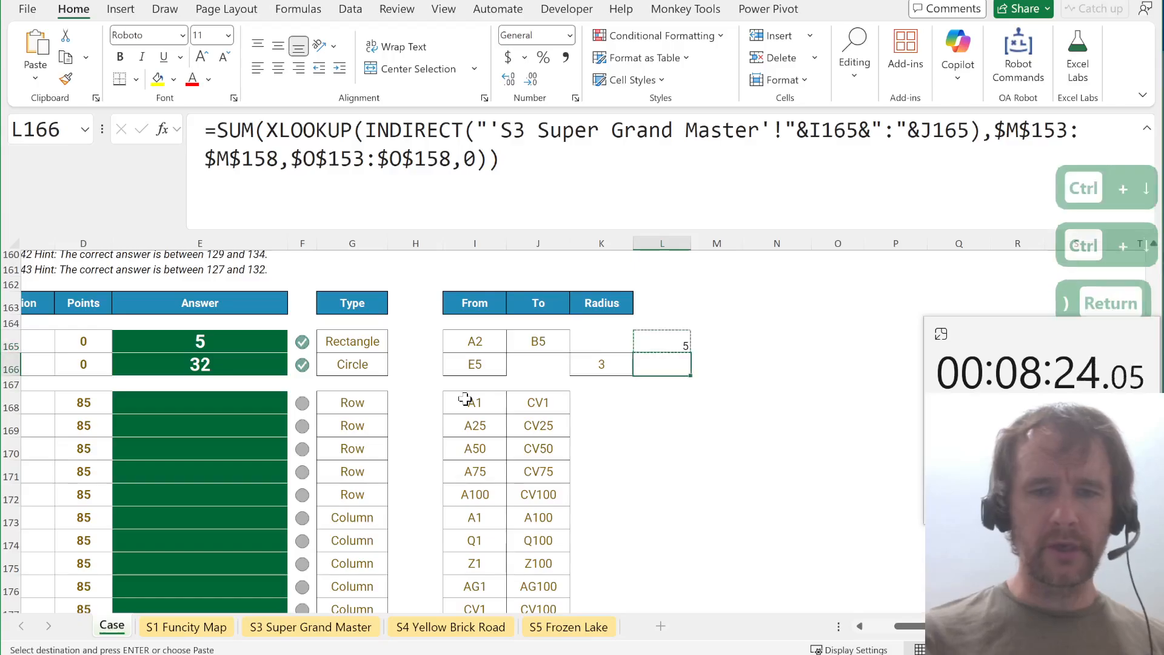
pyautogui.hotkey('ctrl', 'v')
# Fill the L168 formula down to L182 to cover all the row, column and rectangle games.
pyautogui.hotkey('shift', 'Down')
pyautogui.hotkey('ctrl', 'c')
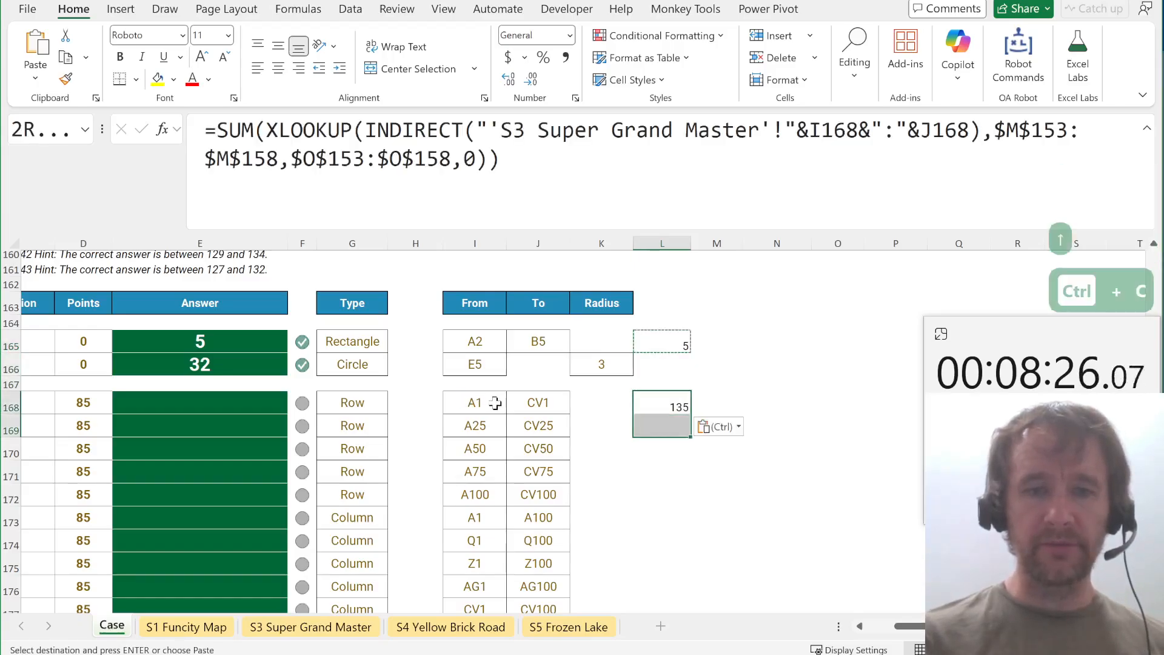
pyautogui.hotkey('shift', 'Down')
pyautogui.hotkey('shift', 'Down')
pyautogui.hotkey('shift', 'Down')
pyautogui.hotkey('shift', 'Down')
pyautogui.hotkey('shift', 'Down')
pyautogui.hotkey('shift', 'Down')
pyautogui.hotkey('shift', 'Down')
pyautogui.hotkey('shift', 'Down')
pyautogui.hotkey('shift', 'Down')
pyautogui.hotkey('shift', 'Down')
pyautogui.hotkey('shift', 'Down')
pyautogui.hotkey('shift', 'Down')
pyautogui.hotkey('shift', 'Down')
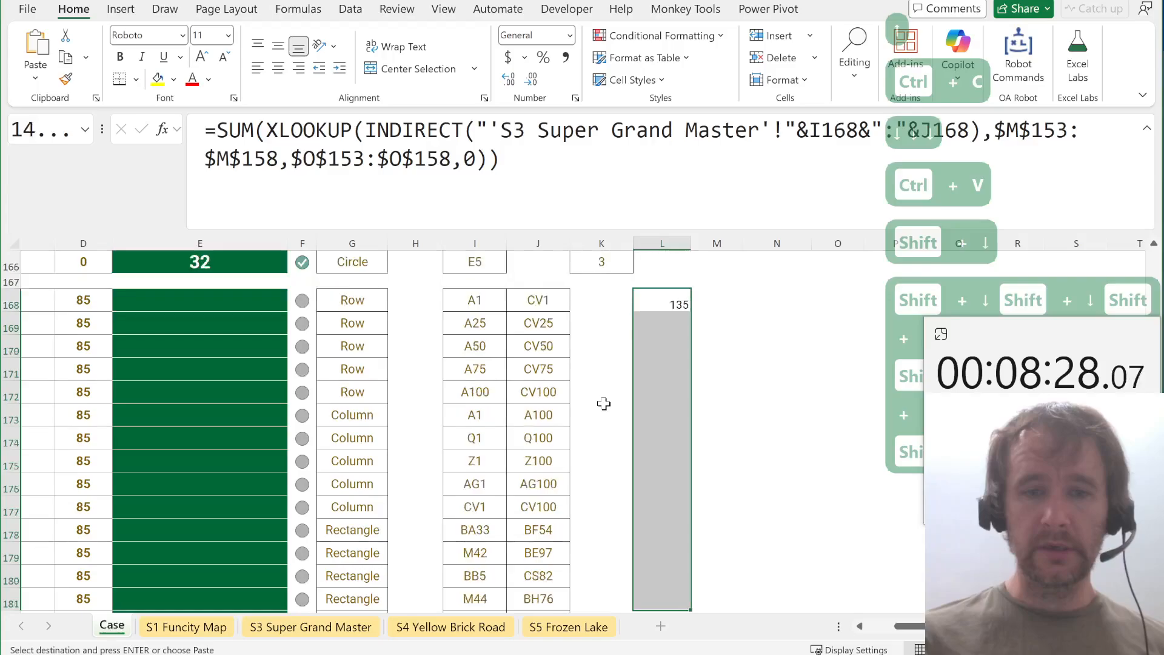
pyautogui.hotkey('ctrl', 'v')
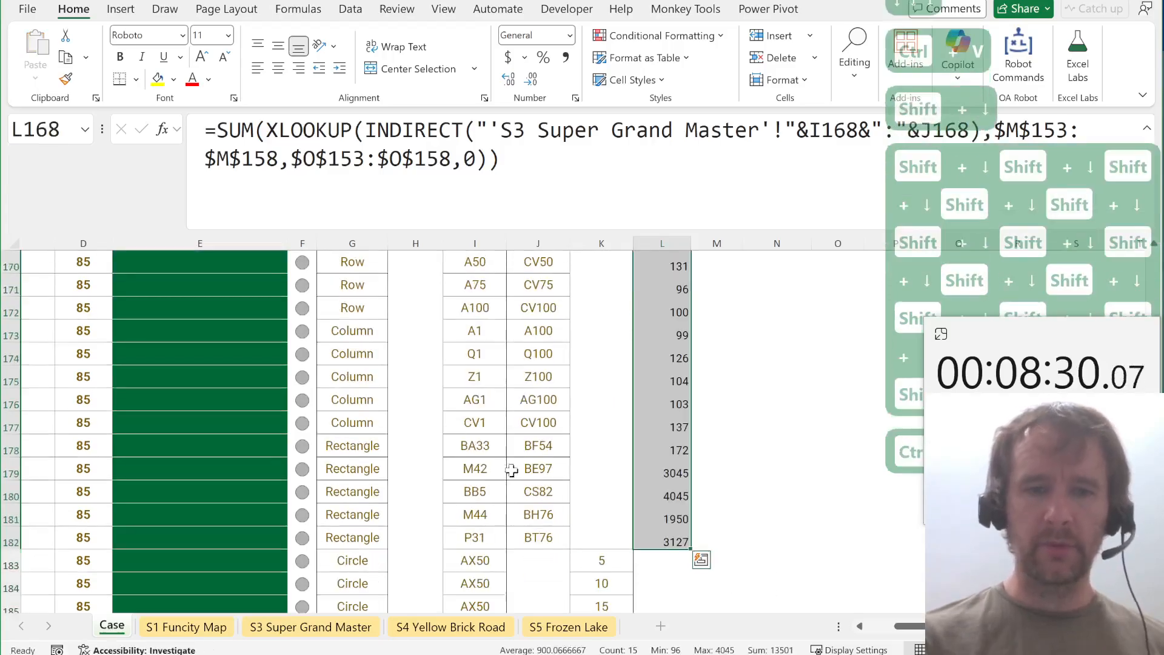
# Examine the Section 3 rules for circle regions, the illustrated example and the worked Example 3b.
pyautogui.scroll(11, 385, 391)
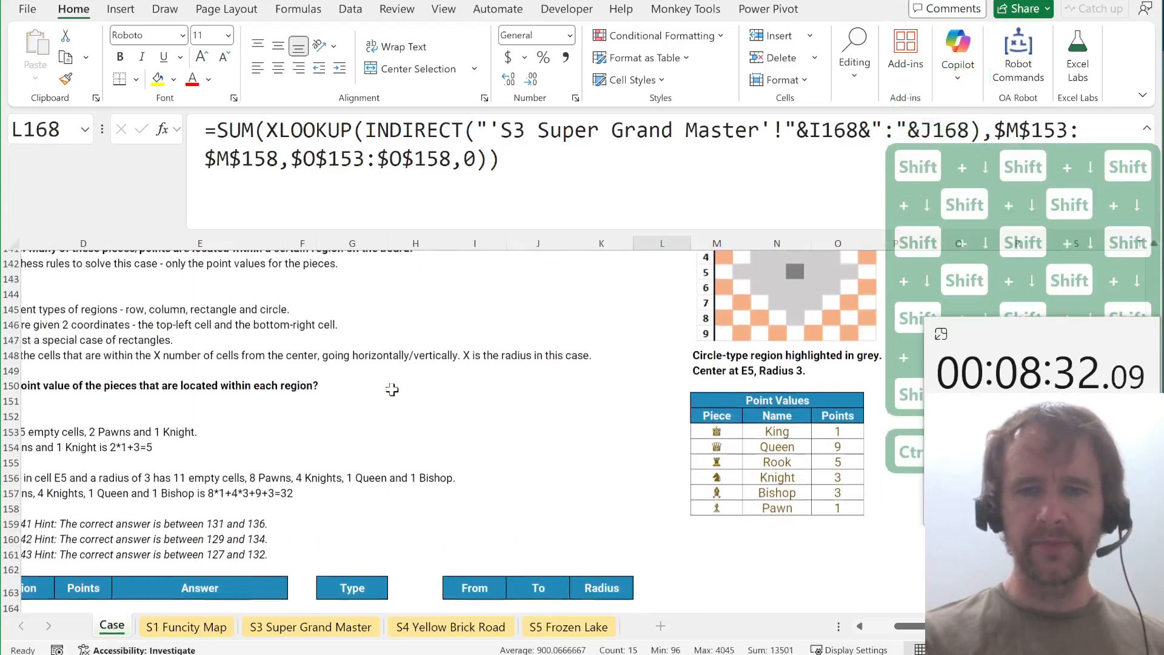
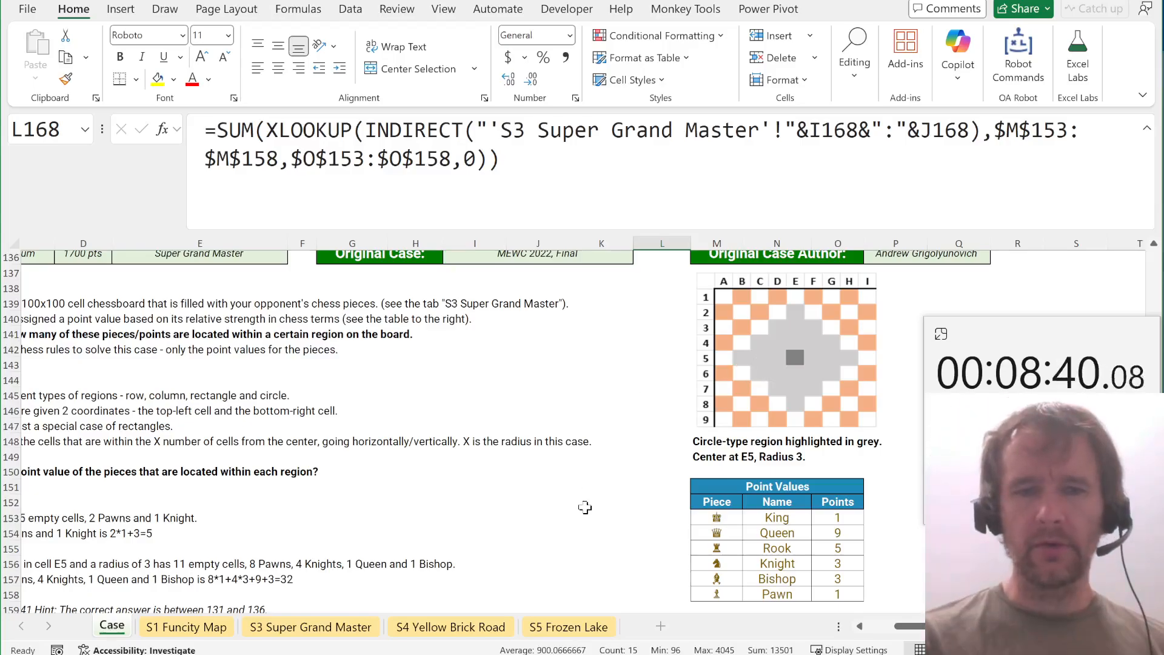
pyautogui.scroll(-3, 586, 507)
pyautogui.hscroll(-3, 586, 507)
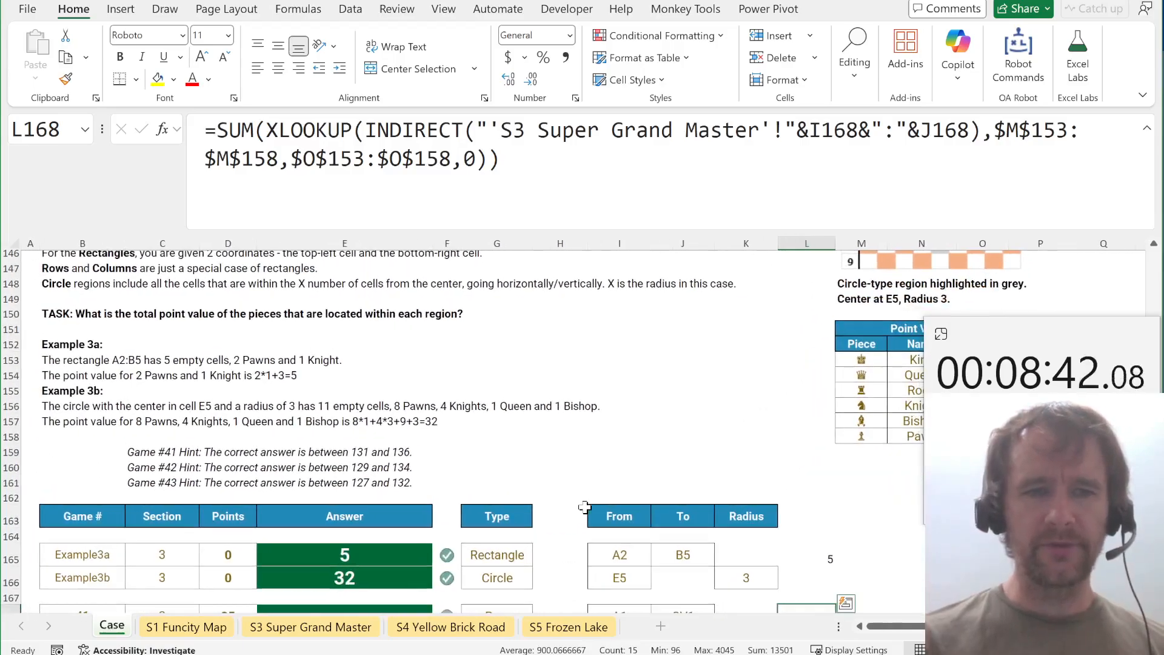
pyautogui.scroll(-3, 585, 507)
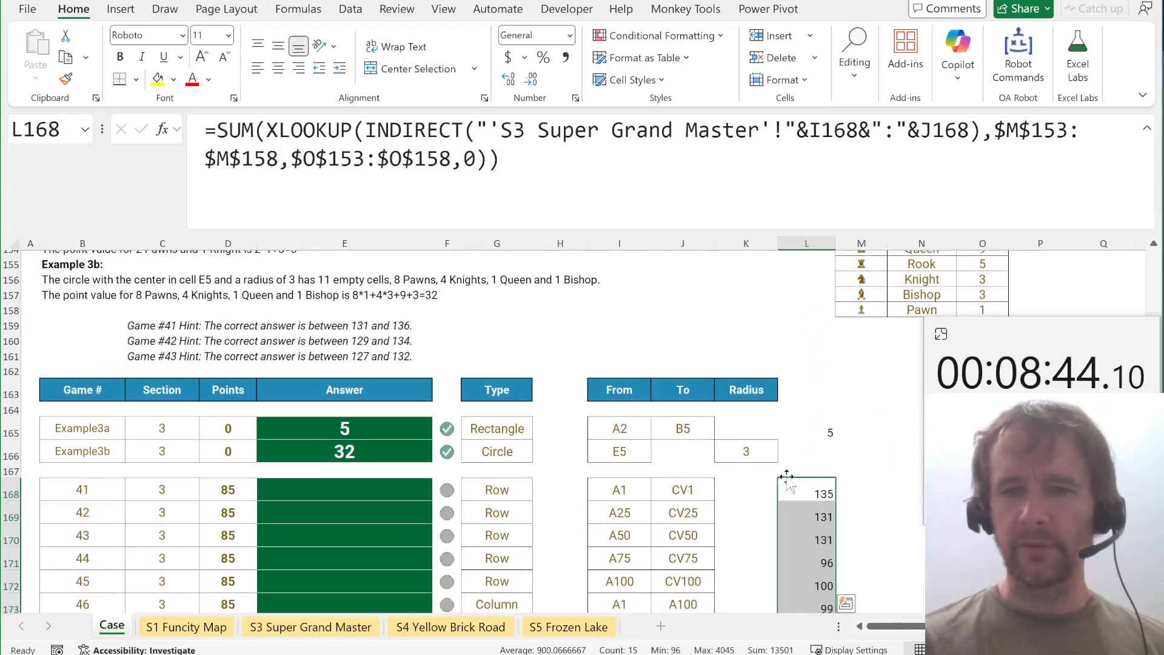
pyautogui.click(818, 449)
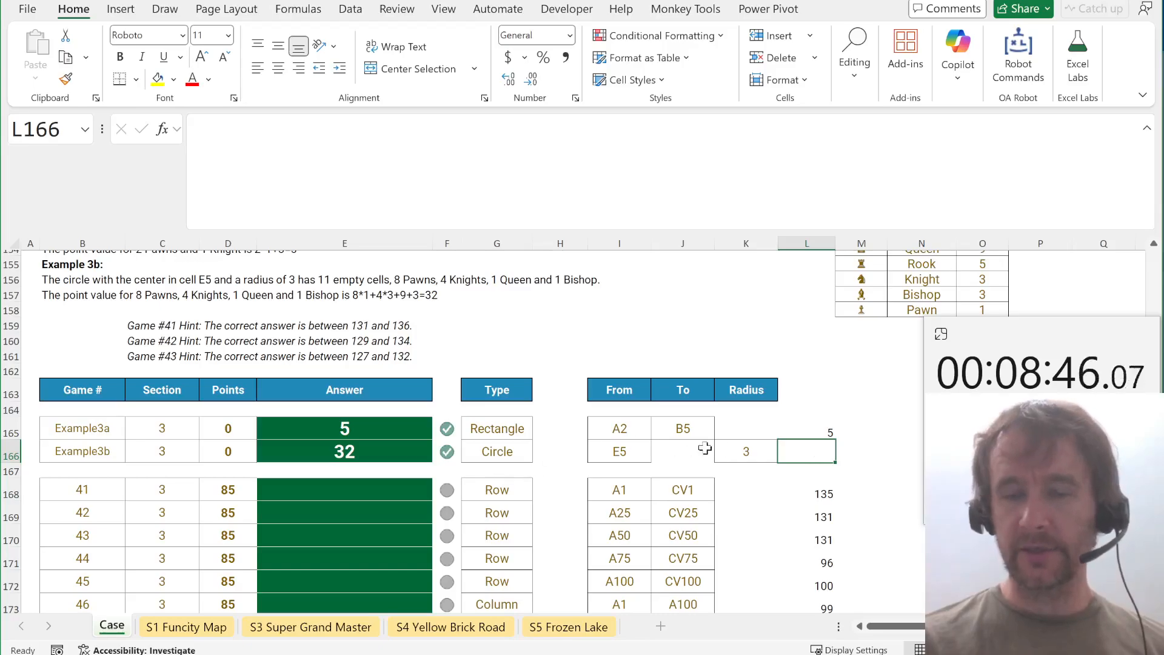
pyautogui.scroll(2, 445, 405)
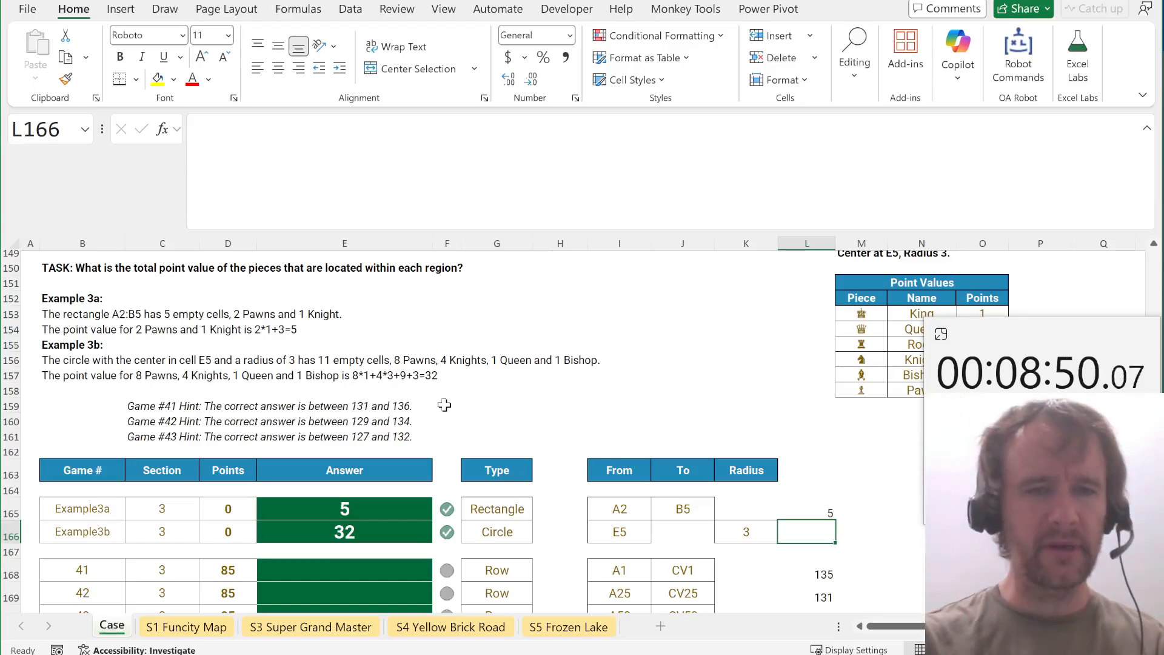
pyautogui.scroll(3, 445, 405)
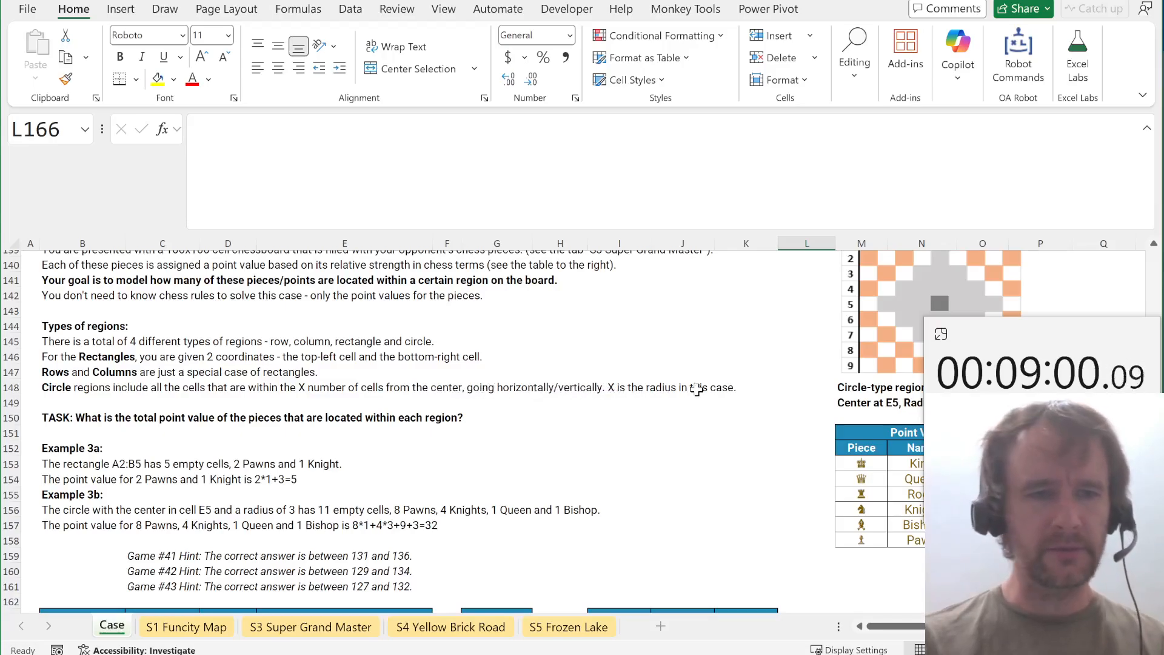
pyautogui.scroll(2, 697, 389)
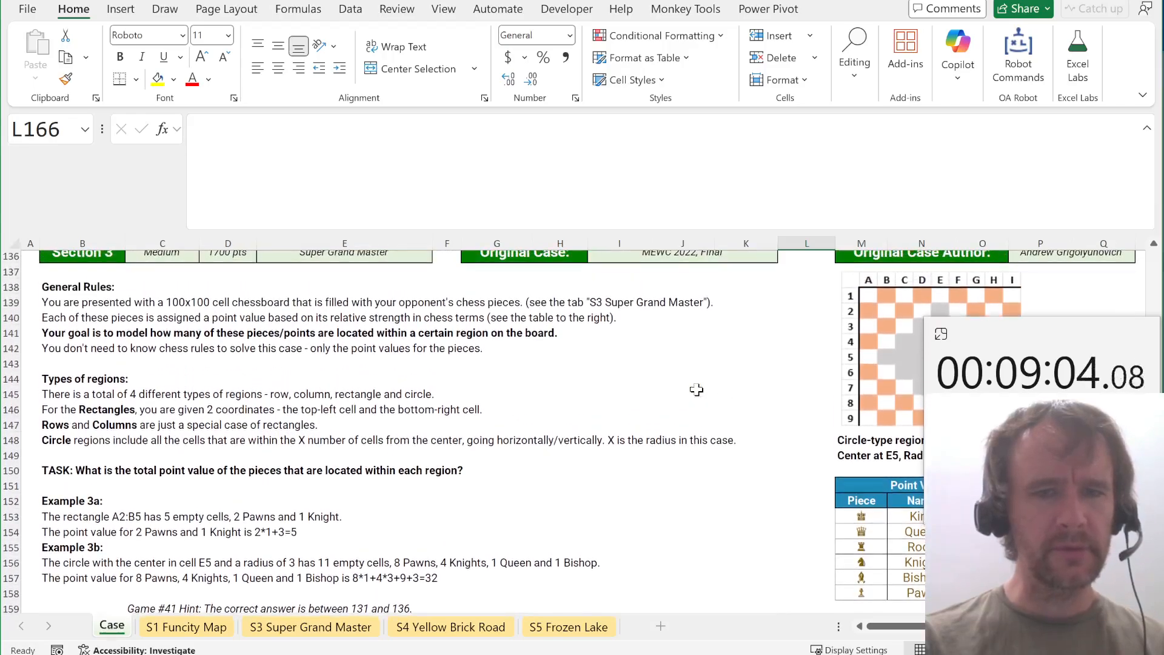
pyautogui.scroll(-1, 696, 389)
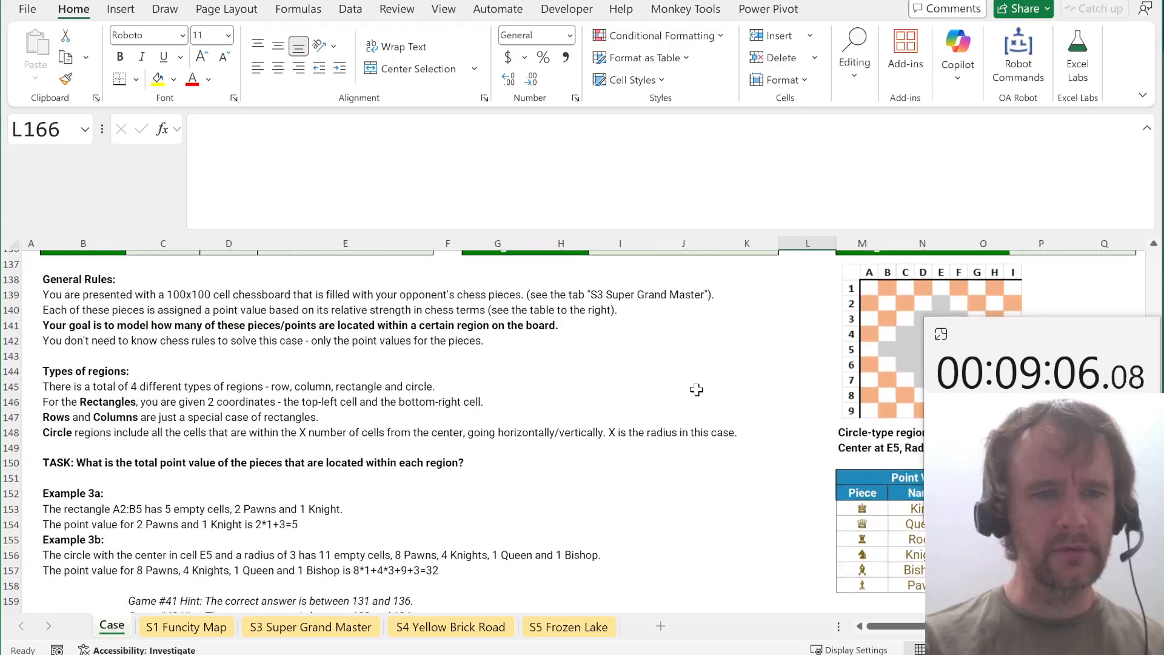
pyautogui.scroll(-3, 696, 388)
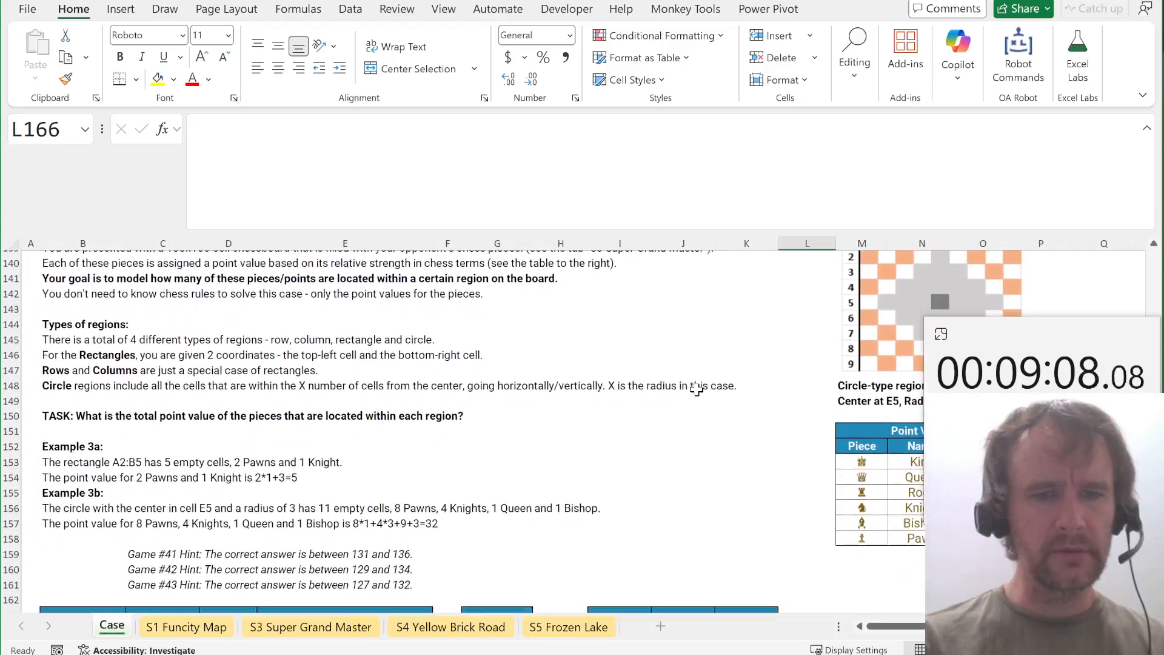
pyautogui.scroll(-1, 696, 389)
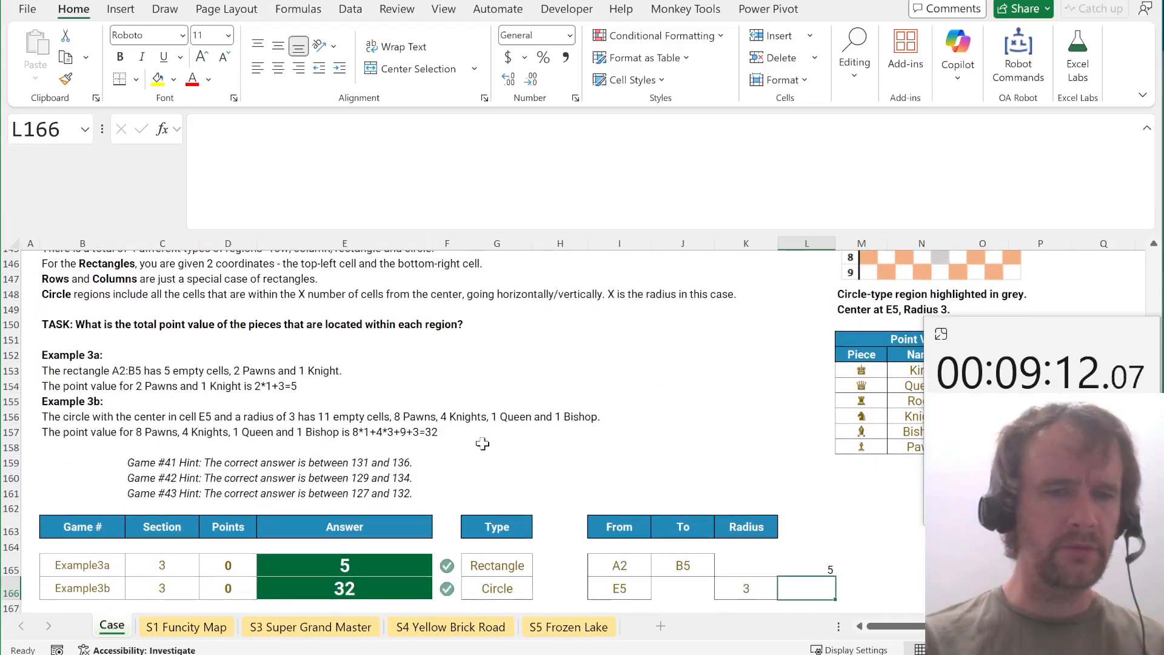
pyautogui.scroll(-3, 568, 476)
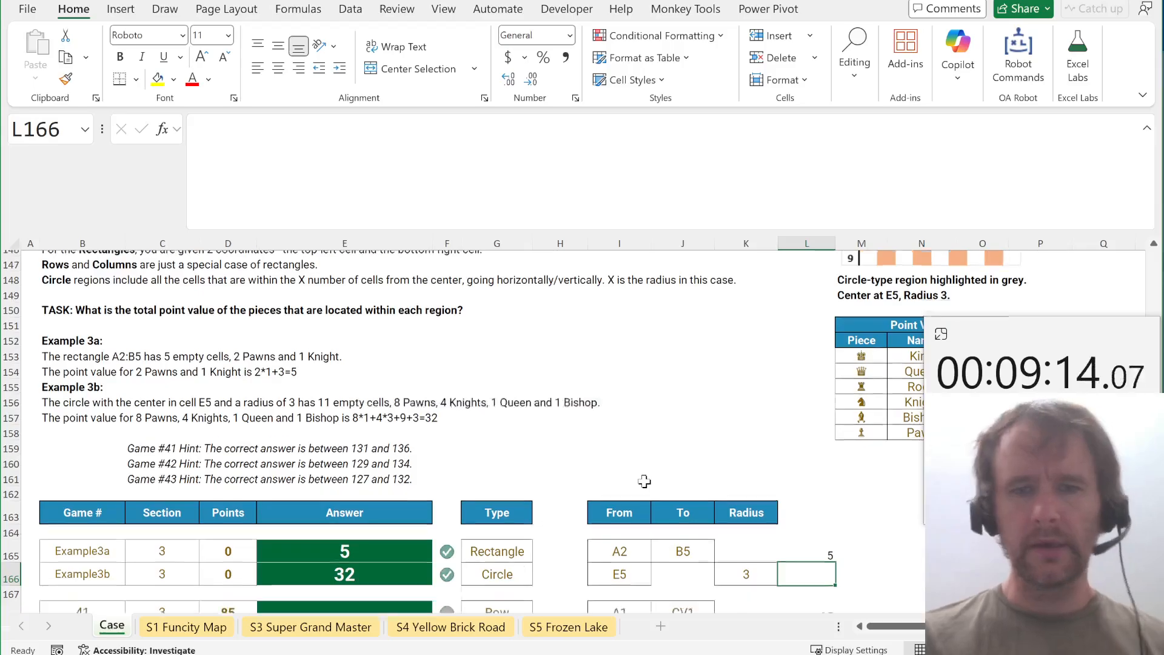
# Enter =_MapRC(brd) in N166, beside the circle example row.
pyautogui.hscroll(3, 645, 481)
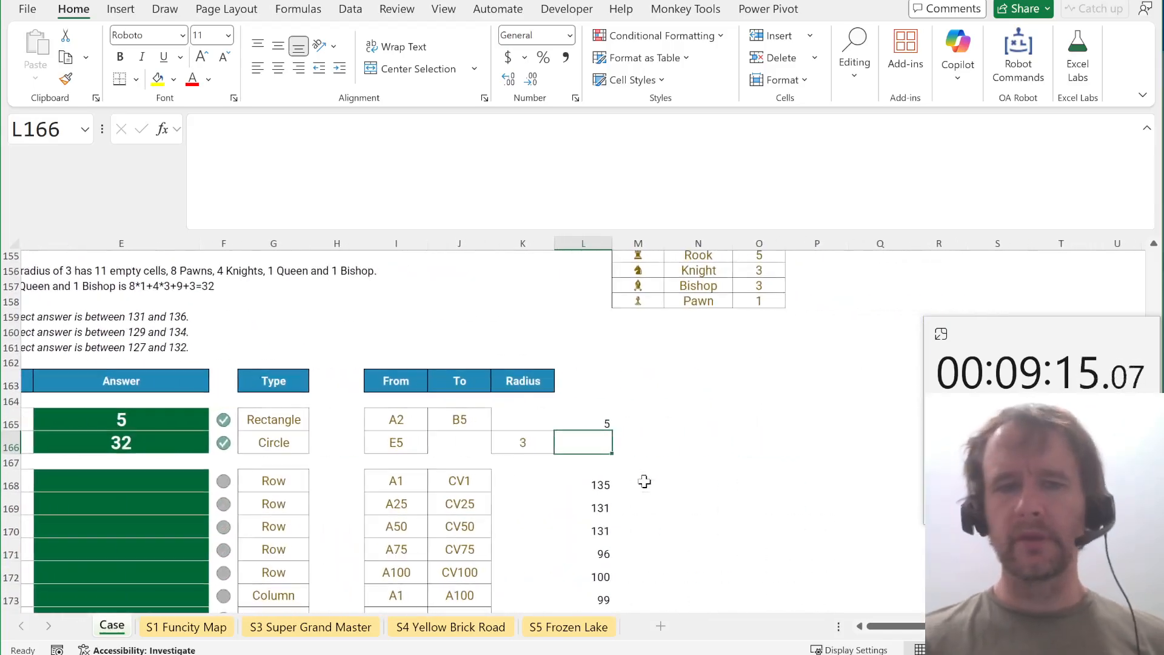
pyautogui.click(697, 442)
pyautogui.write('=map')
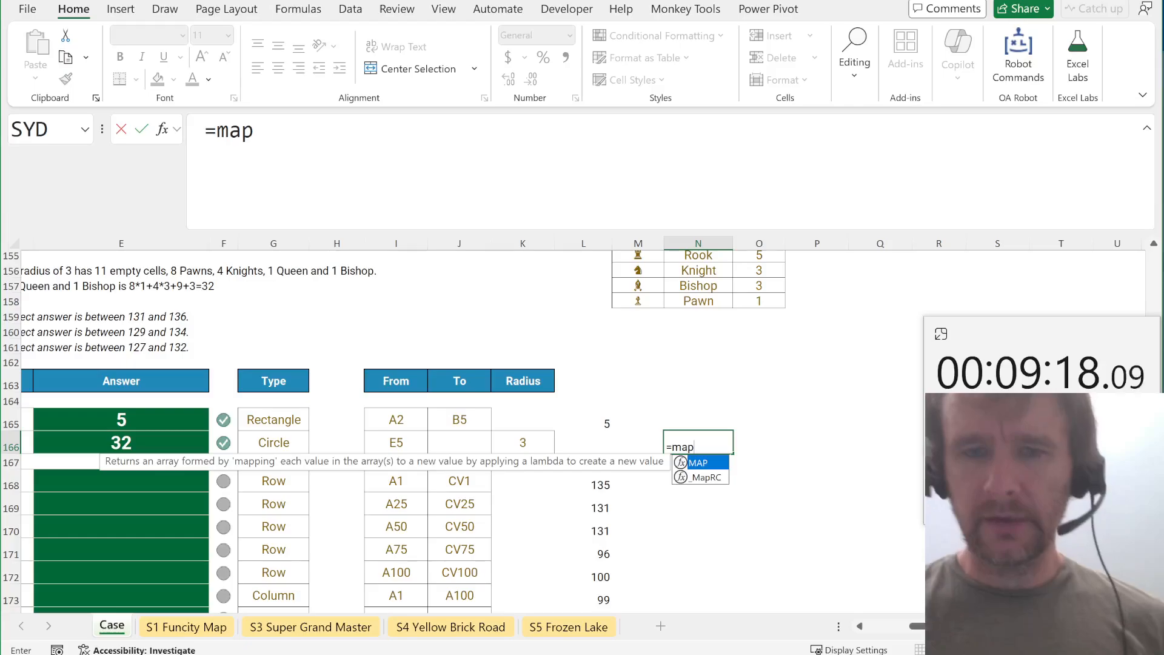
pyautogui.press('Tab')
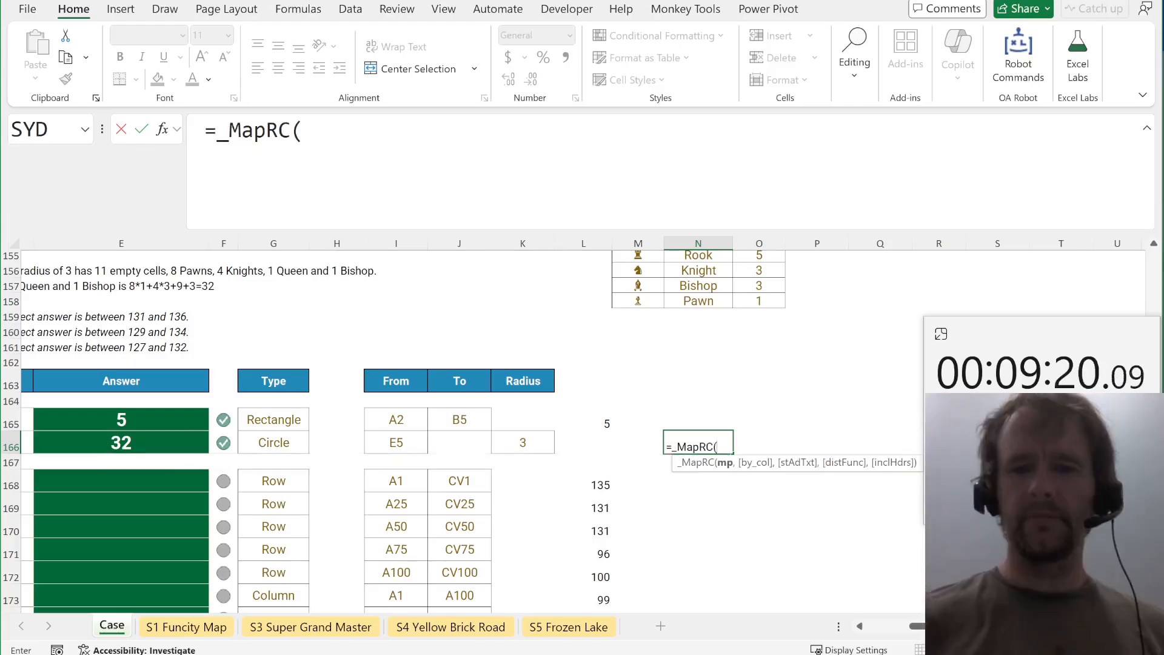
pyautogui.write('brd)')
pyautogui.press('Return')
pyautogui.press('Up')
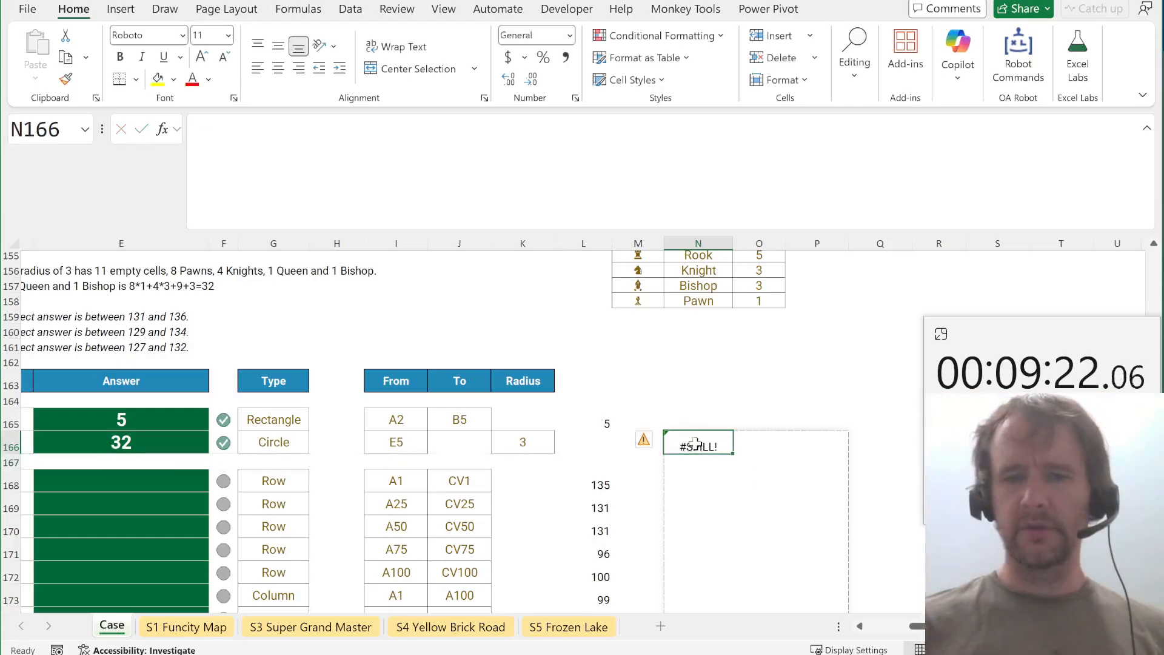
# Move the _MapRC formula from N166 to AE166 and check its spilled list down to the last row.
pyautogui.hotkey('ctrl', 'x')
pyautogui.hotkey('alt', 'pagedown')
pyautogui.press('Return')
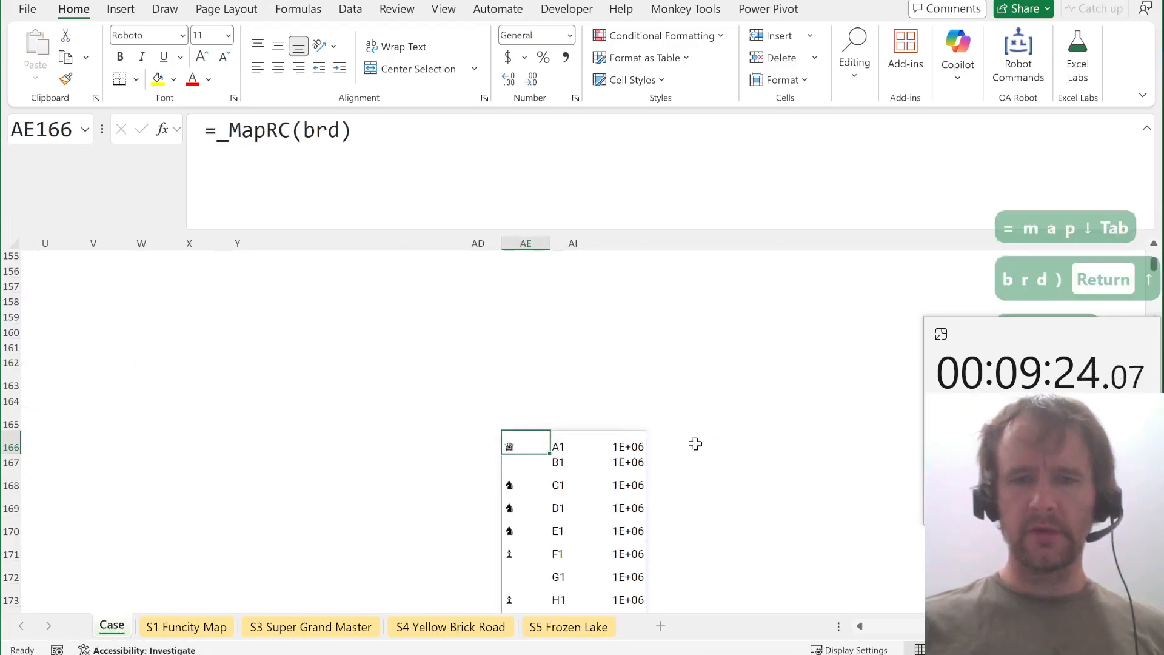
pyautogui.hotkey('ctrl', 'shift', 'Down')
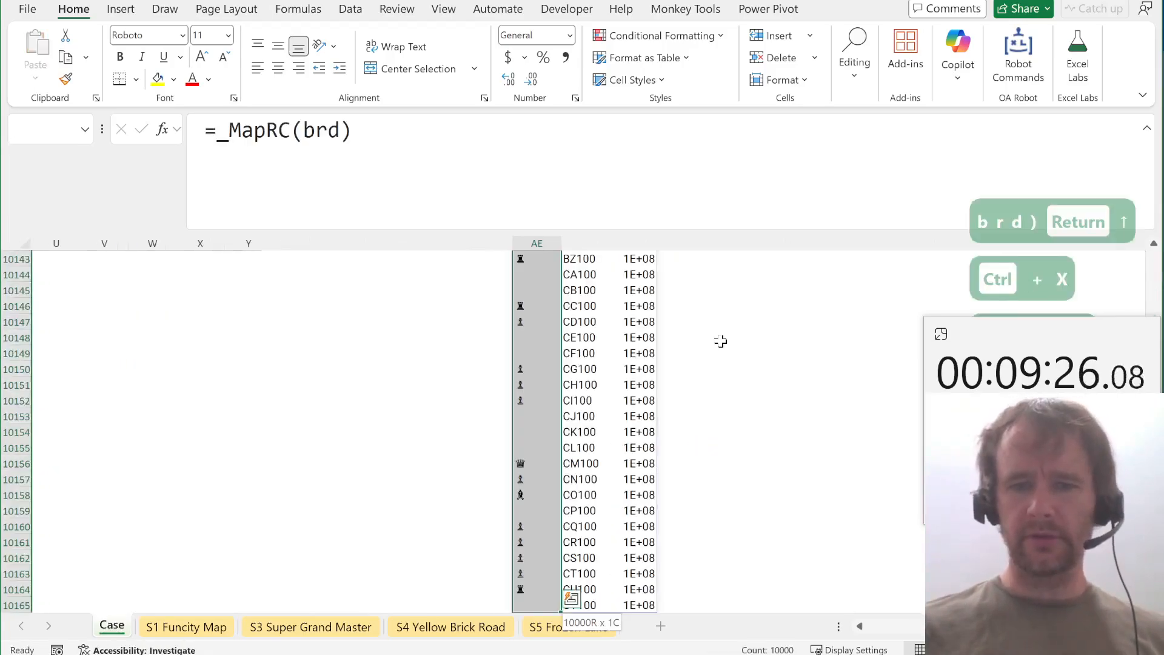
pyautogui.hotkey('ctrl', 'shift', 'Up')
pyautogui.press('Down')
pyautogui.press('Down')
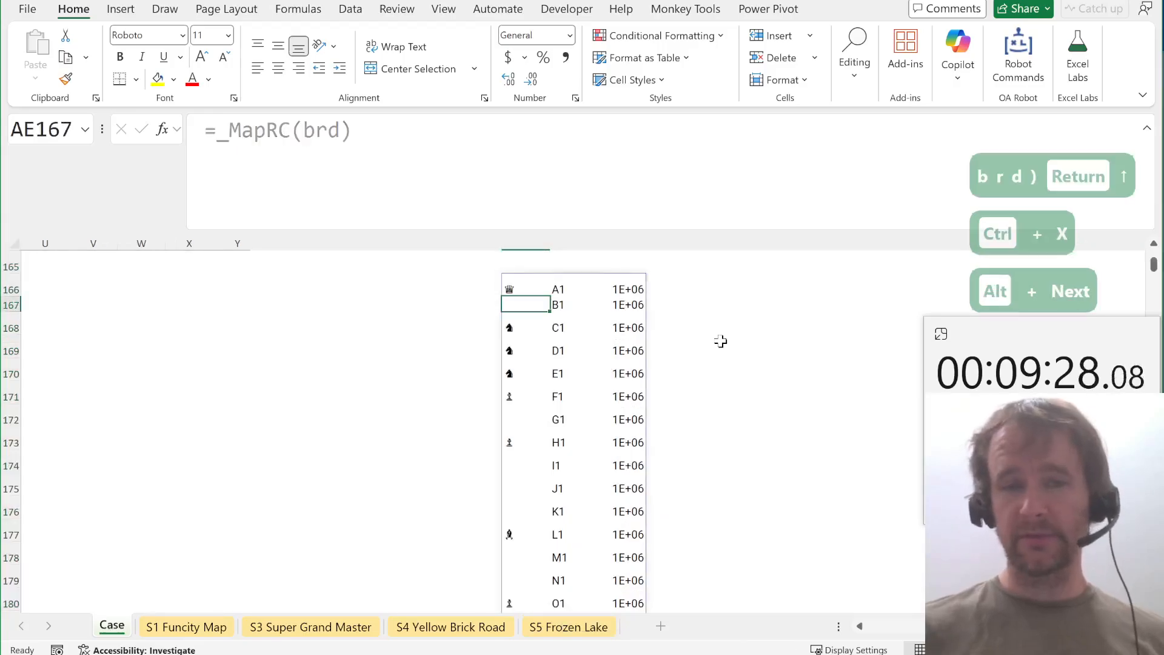
pyautogui.press('Up')
pyautogui.press('Up')
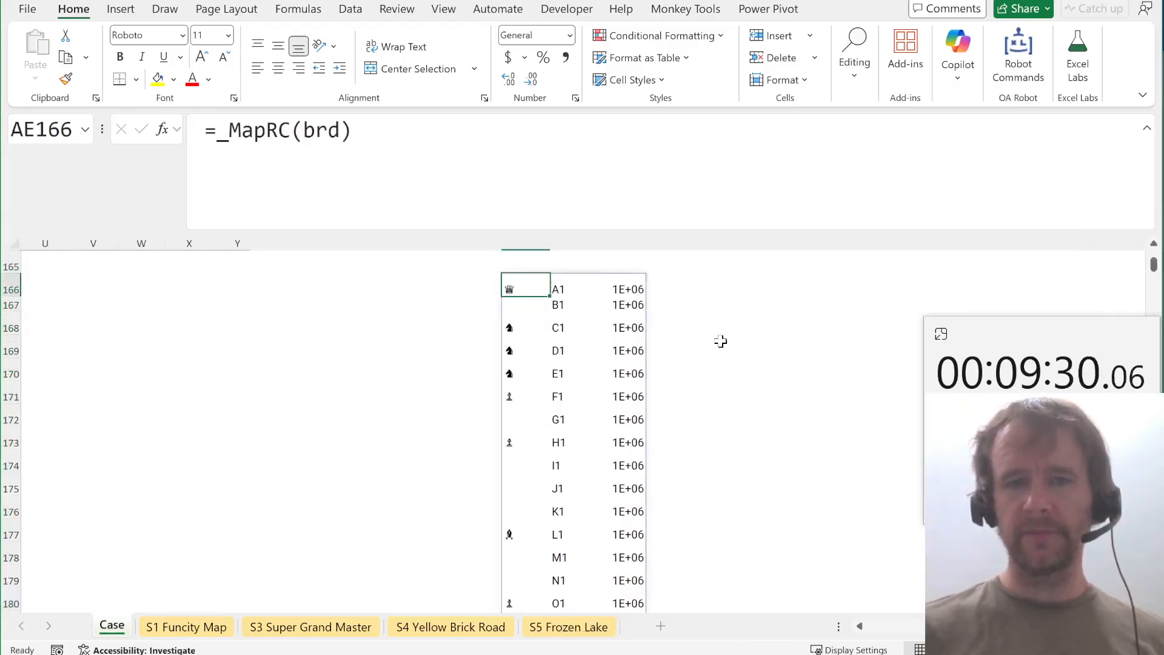
# AutoFit column AG to the numeric codes in the third column of the _MapRC output.
pyautogui.press('Right')
pyautogui.press('Right')
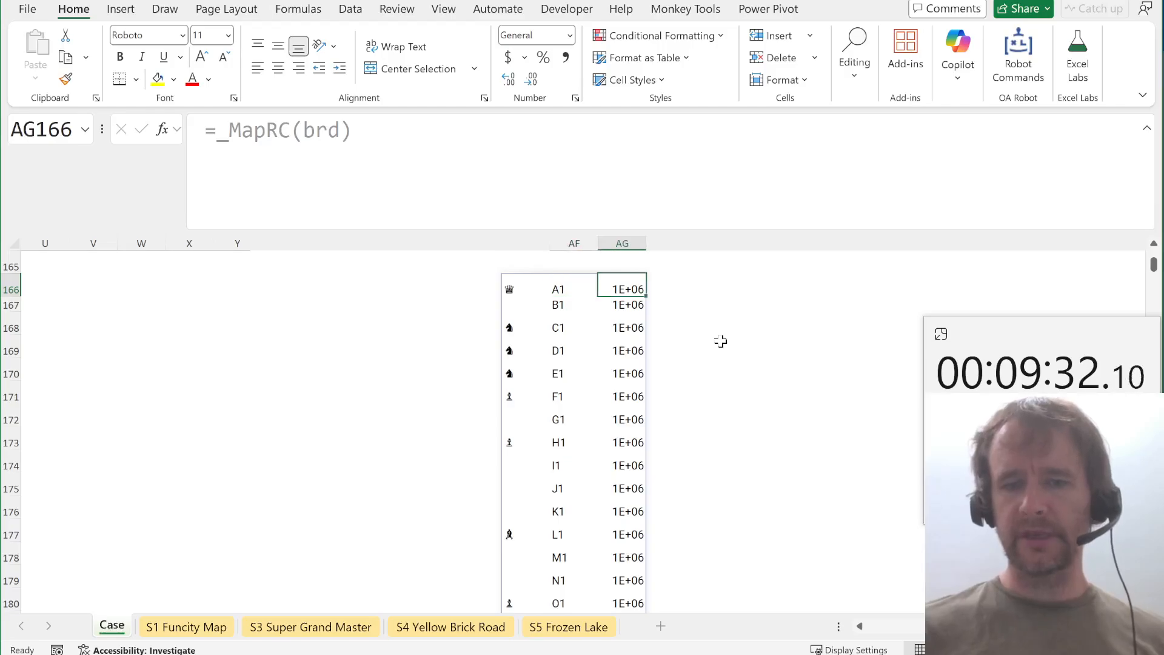
pyautogui.hotkey('ctrl', 'shift', 'Down')
pyautogui.hotkey('alt', 'h')
pyautogui.press('o')
pyautogui.press('i')
pyautogui.press('Up')
pyautogui.press('Down')
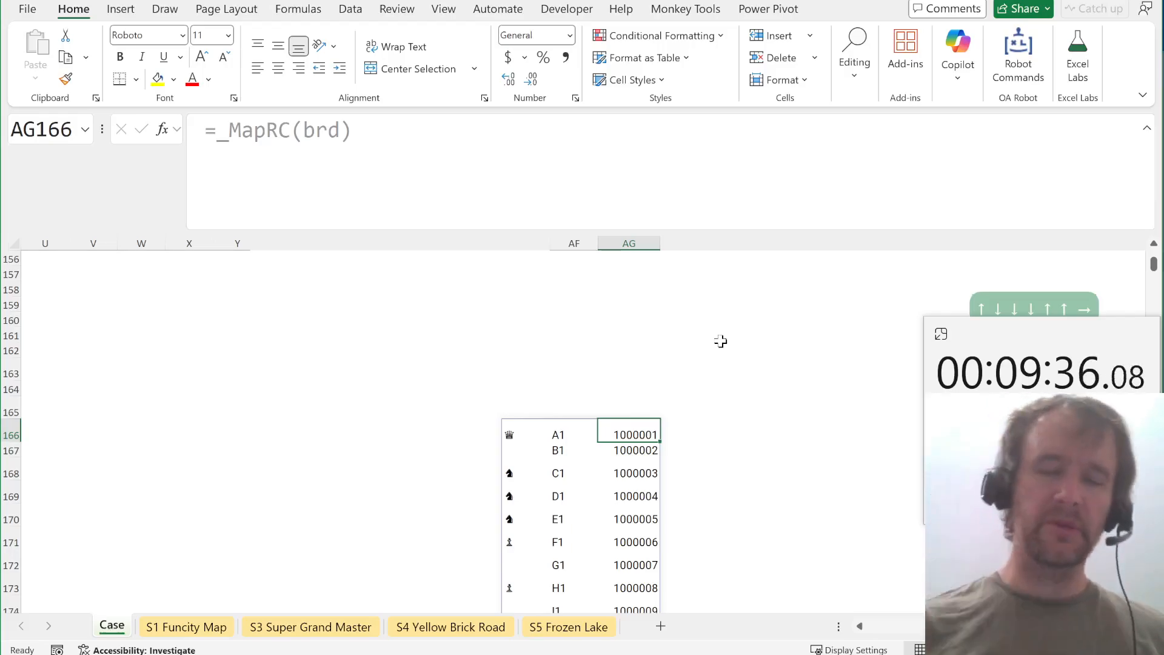
# Extend the _MapRC formula in AE166 with I166 as the start address, leaving the by_col argument empty.
pyautogui.press('Left')
pyautogui.press('Left')
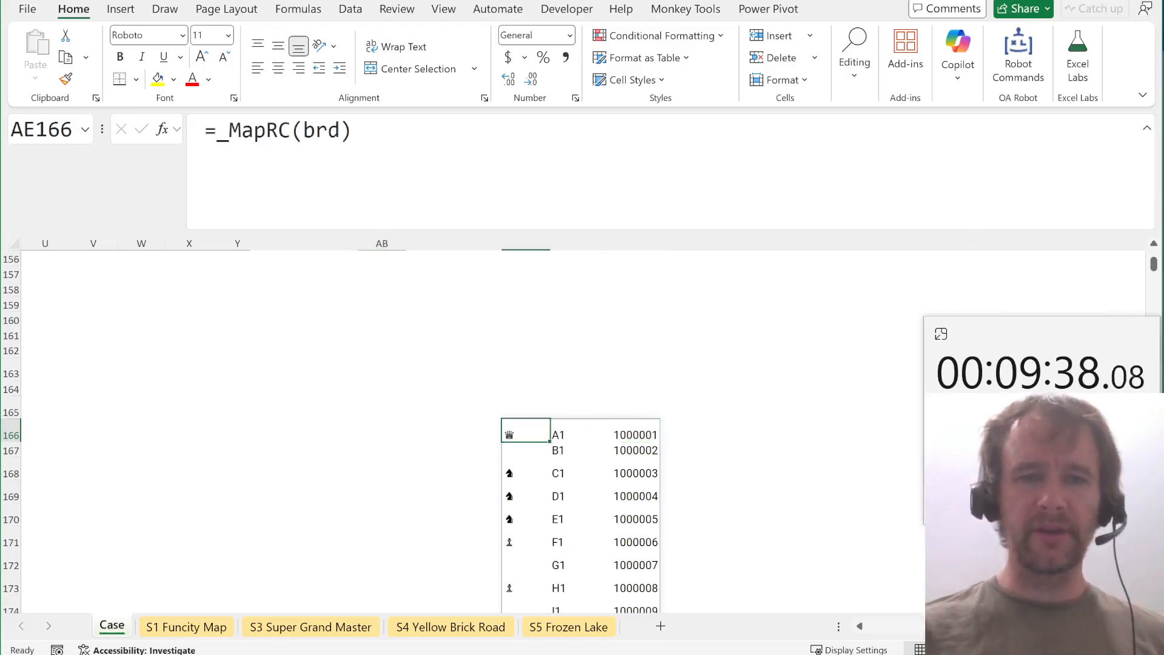
pyautogui.press('F2')
pyautogui.write(',,')
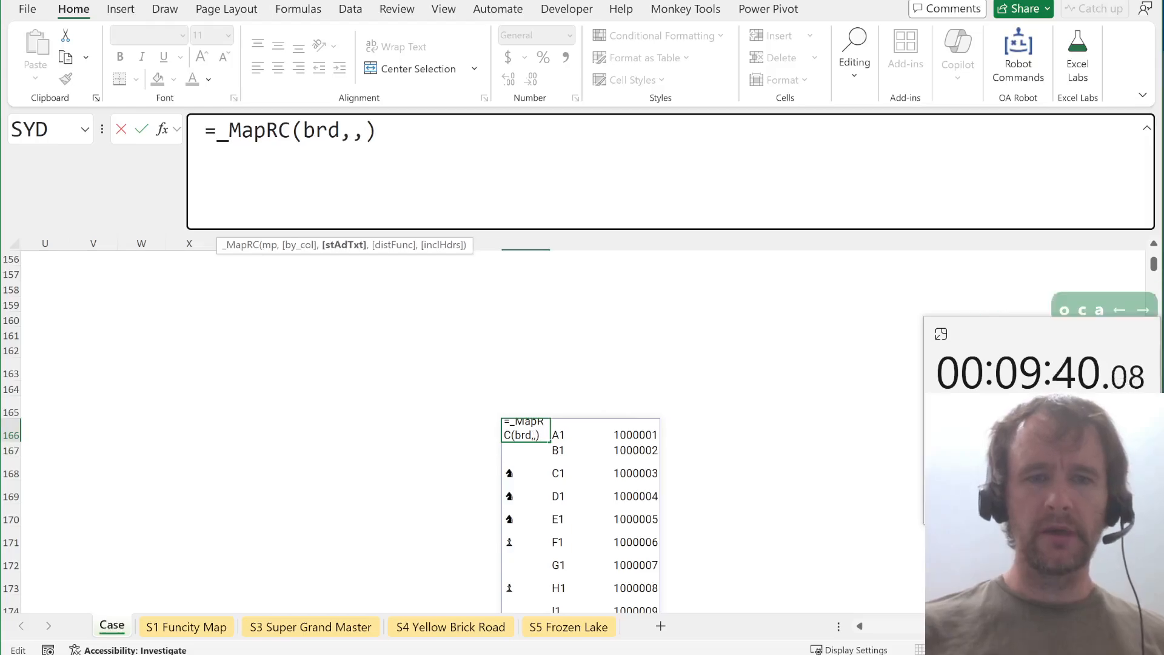
pyautogui.press('Left')
pyautogui.hotkey('ctrl', 'Left')
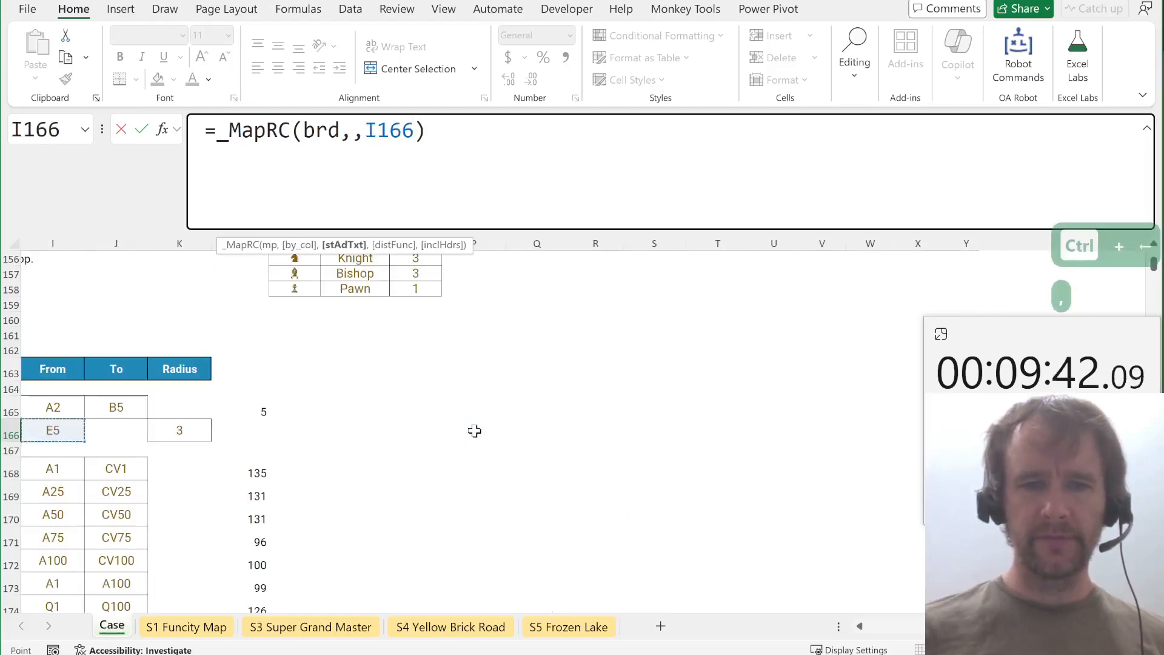
pyautogui.hotkey('ctrl', 'Left')
pyautogui.hotkey('ctrl', 'Right')
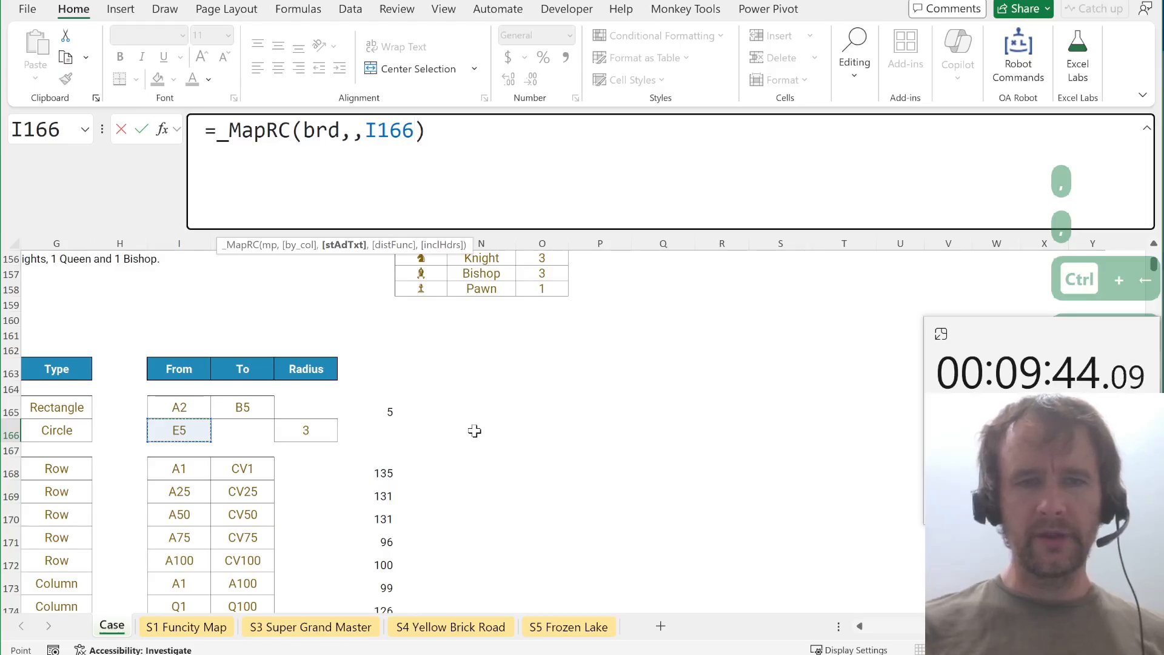
# Set the distance function of the AE166 _MapRC formula to SUM, consulting the circle region diagram, and commit it.
pyautogui.write(',')
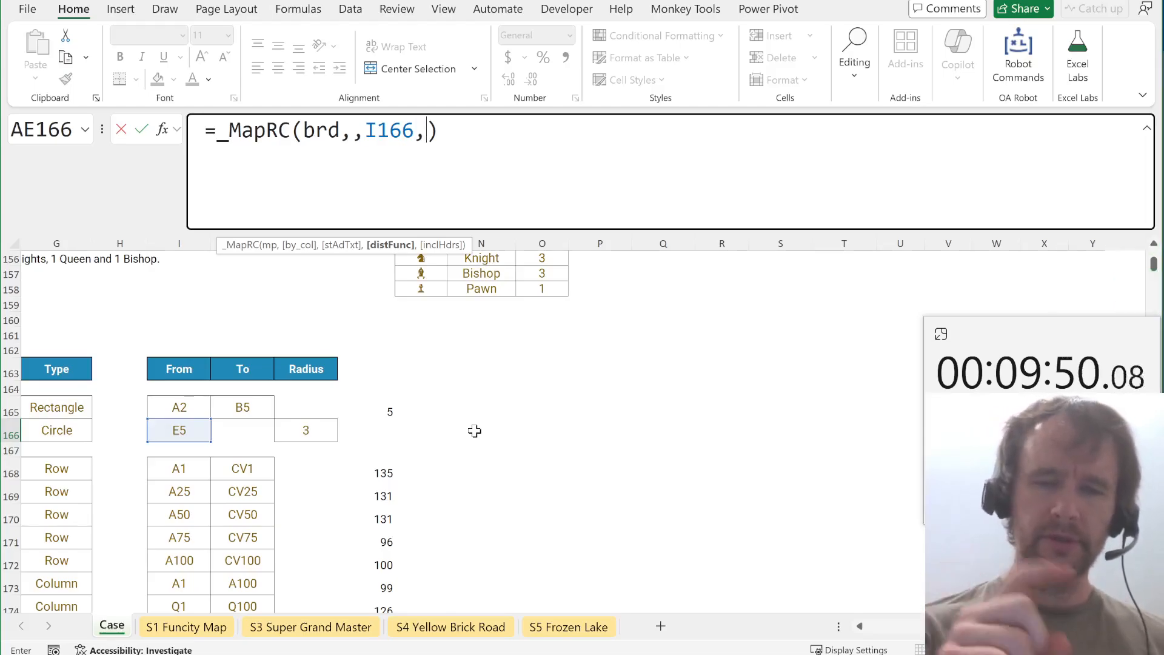
pyautogui.write('sum')
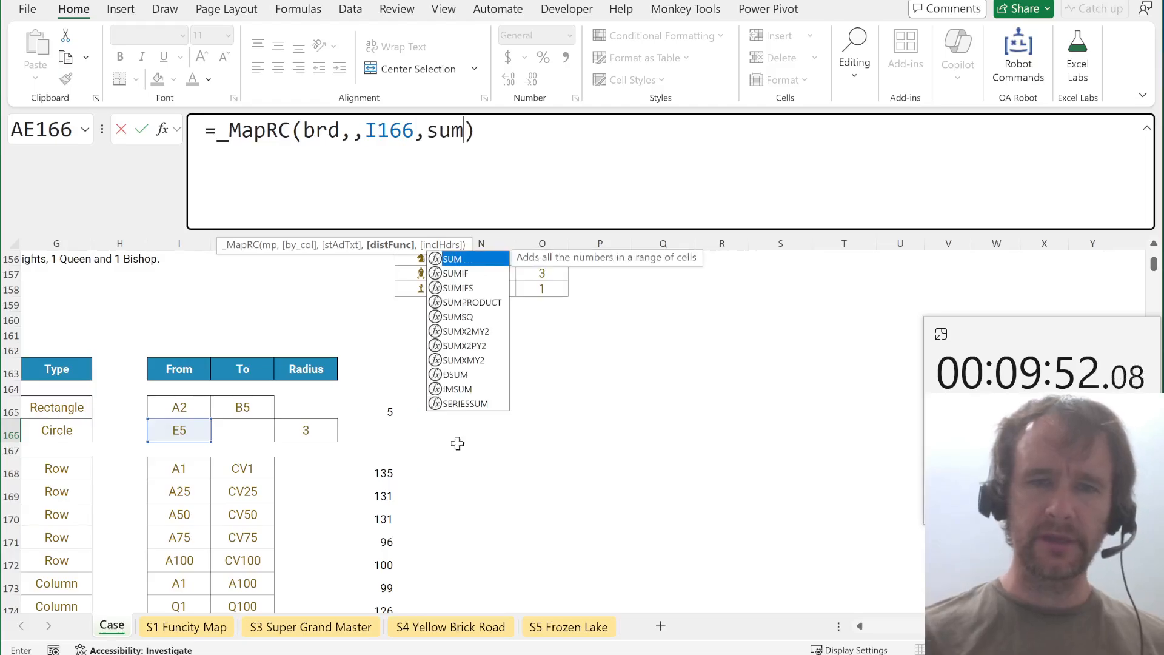
pyautogui.scroll(8, 338, 364)
pyautogui.hscroll(2, 340, 378)
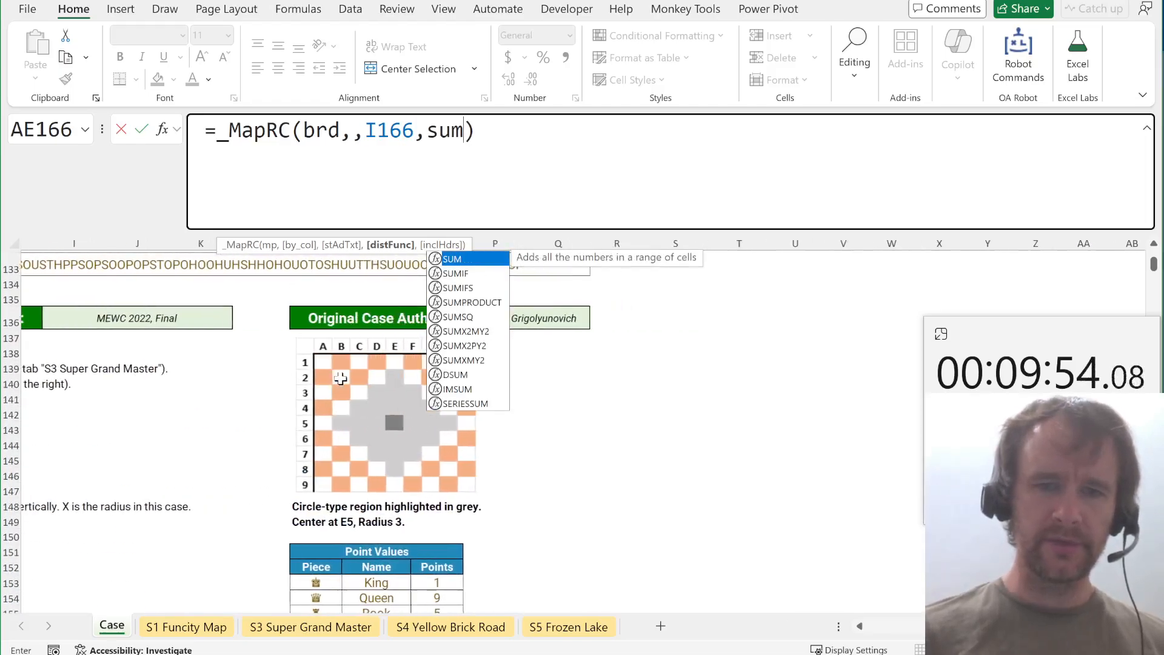
pyautogui.hscroll(1, 341, 378)
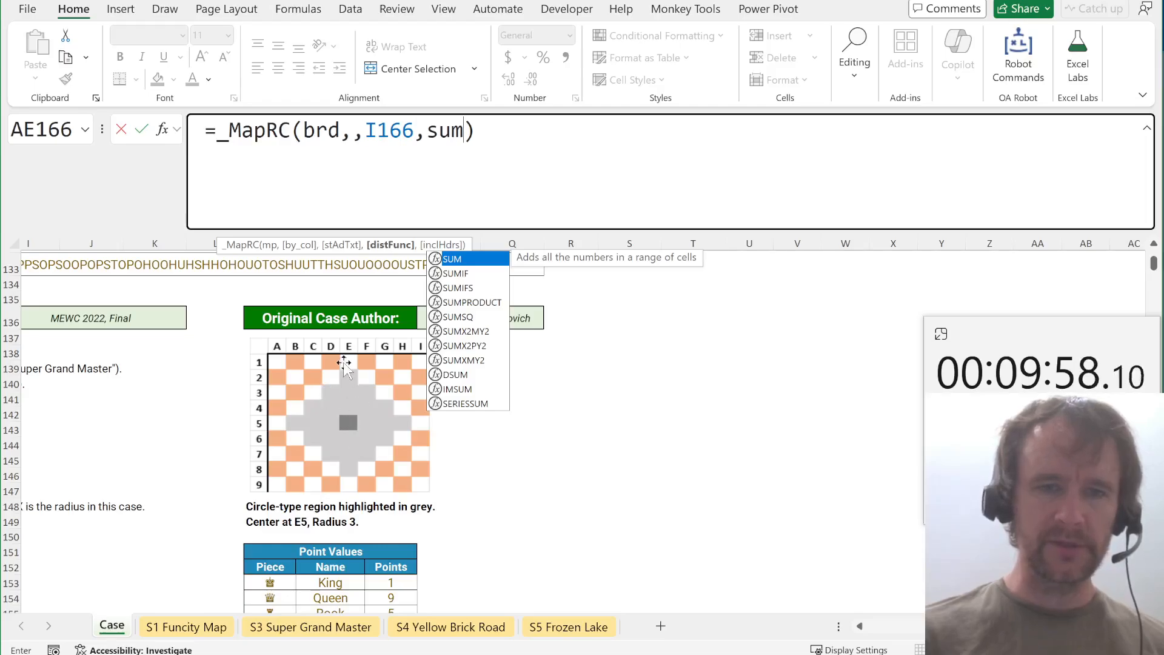
pyautogui.press('Return')
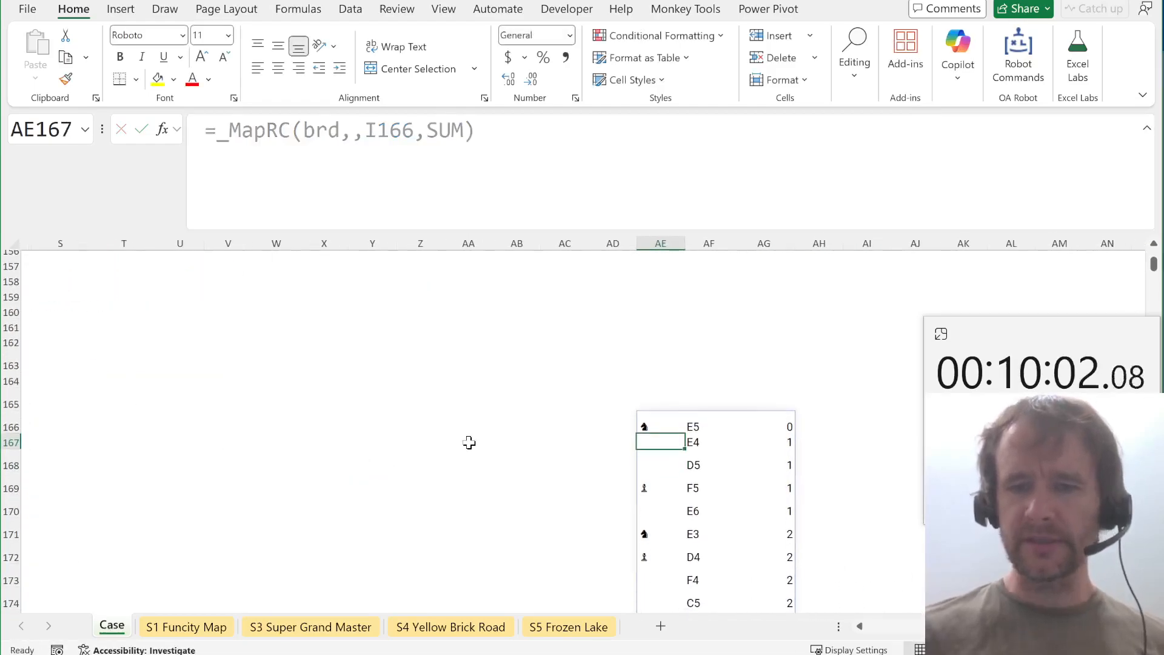
# Examine the distance column AG of the spilled map starting from the centre square E5.
pyautogui.click(700, 427)
pyautogui.press('Right')
pyautogui.hotkey('ctrl', 'shift', 'Down')
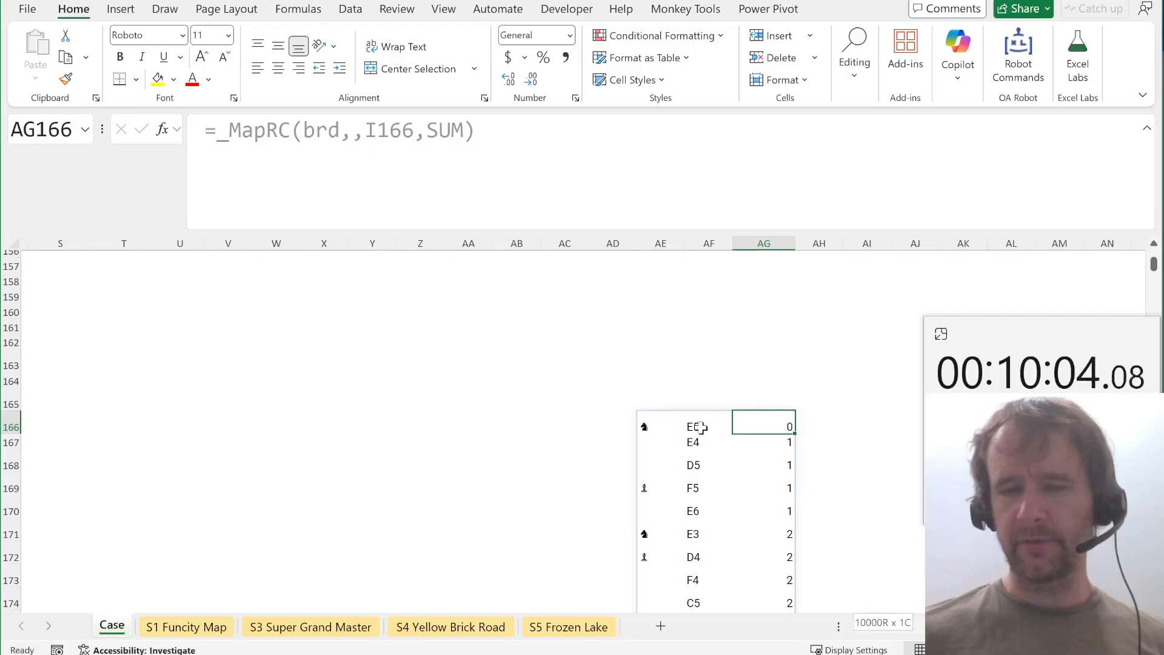
pyautogui.press('Return')
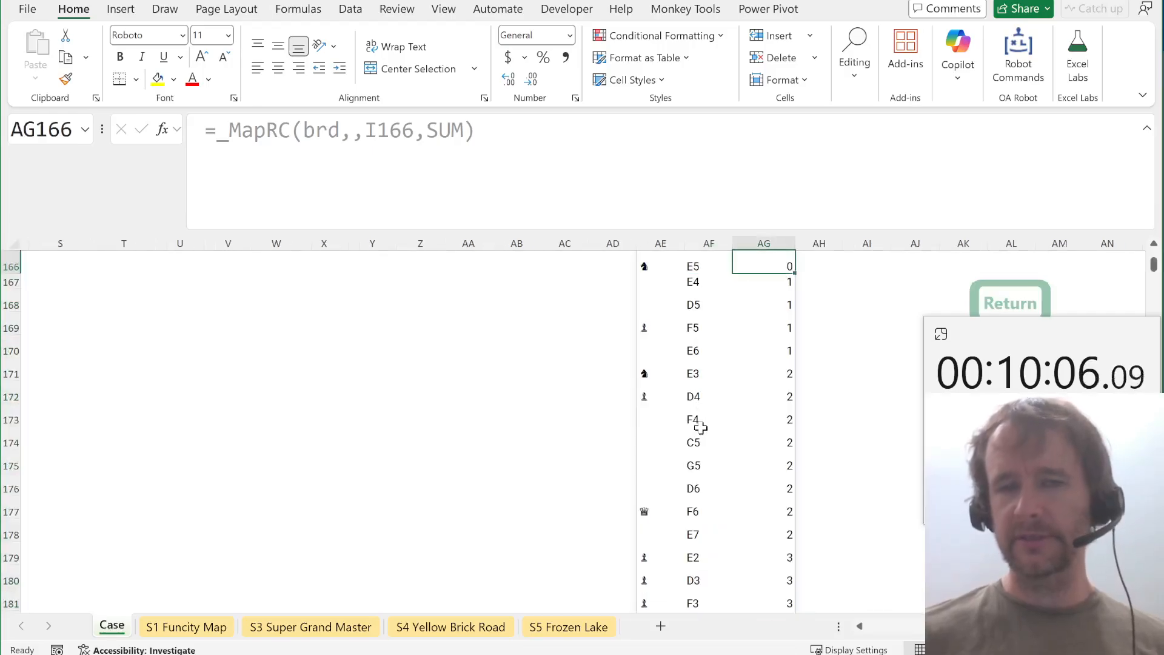
pyautogui.press('Down')
pyautogui.press('Down')
pyautogui.press('Up')
pyautogui.press('Up')
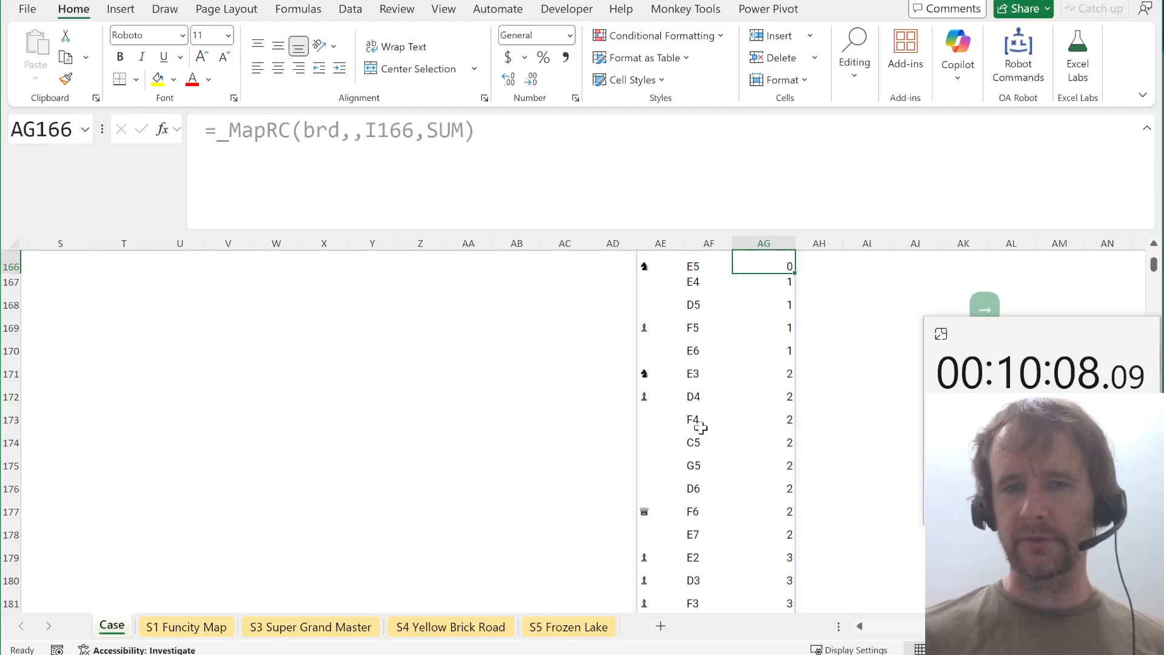
pyautogui.hotkey('ctrl', 'shift', 'Left')
pyautogui.press('Down')
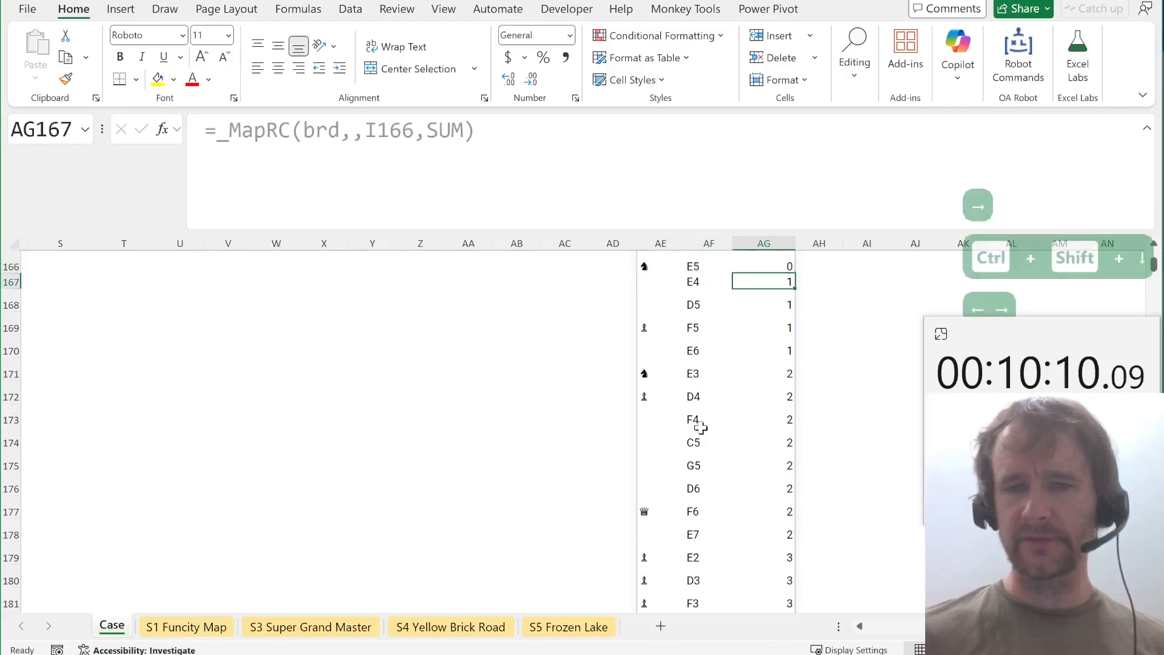
# Count the squares at distance 1 and distance 2 in column AG.
pyautogui.hotkey('shift', 'Down')
pyautogui.hotkey('shift', 'Down')
pyautogui.hotkey('shift', 'Down')
pyautogui.hotkey('shift', 'Down')
pyautogui.hotkey('shift', 'Up')
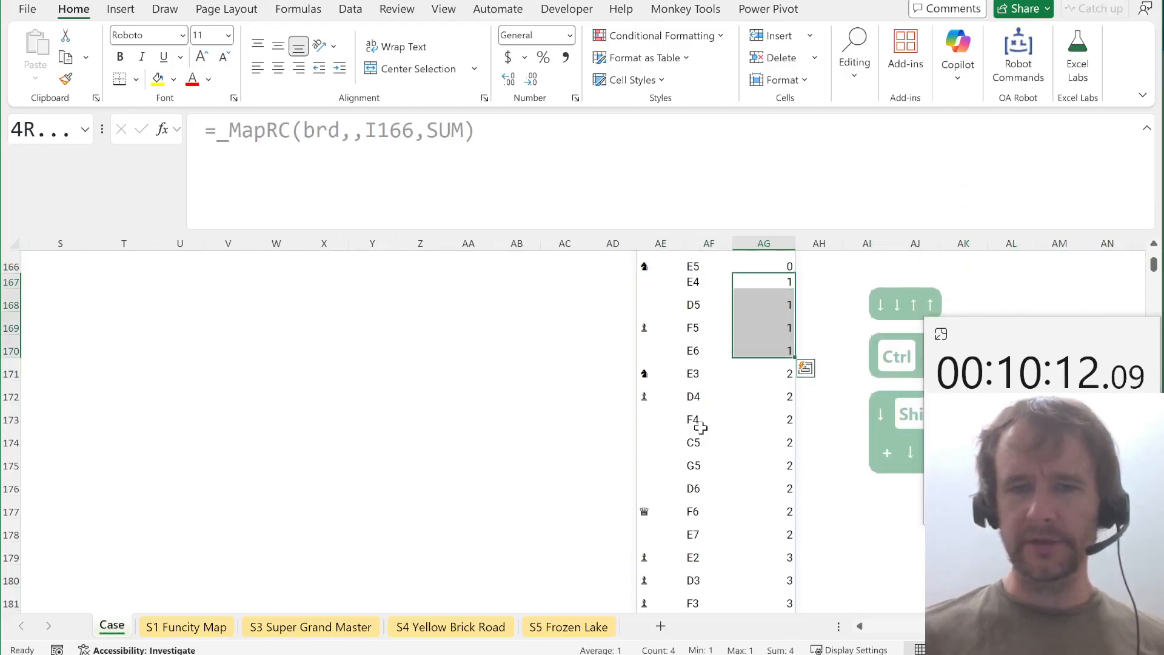
pyautogui.press('Down')
pyautogui.press('Down')
pyautogui.press('Down')
pyautogui.press('Down')
pyautogui.hotkey('shift', 'Down')
pyautogui.hotkey('shift', 'Down')
pyautogui.hotkey('shift', 'Down')
pyautogui.hotkey('shift', 'Down')
pyautogui.hotkey('ctrl', 'Up')
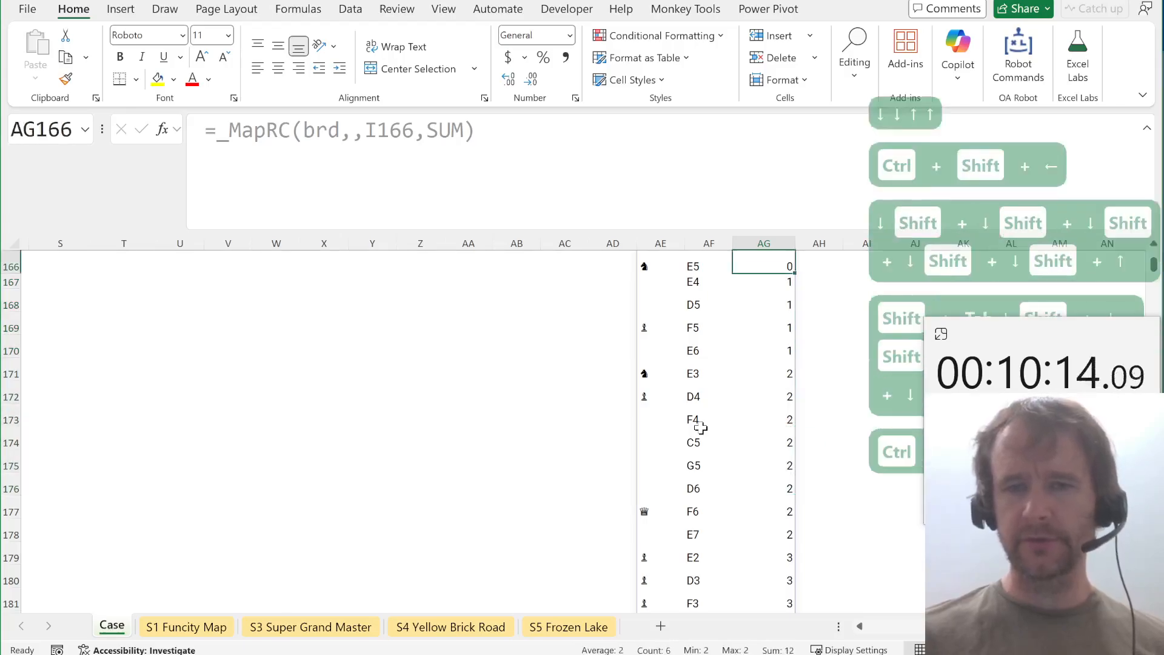
# Wrap the AE166 formula in LET, assigning the name a to _MapRC(brd,,I166,SUM).
pyautogui.press('Left')
pyautogui.press('Left')
pyautogui.hotkey('ctrl', 'c')
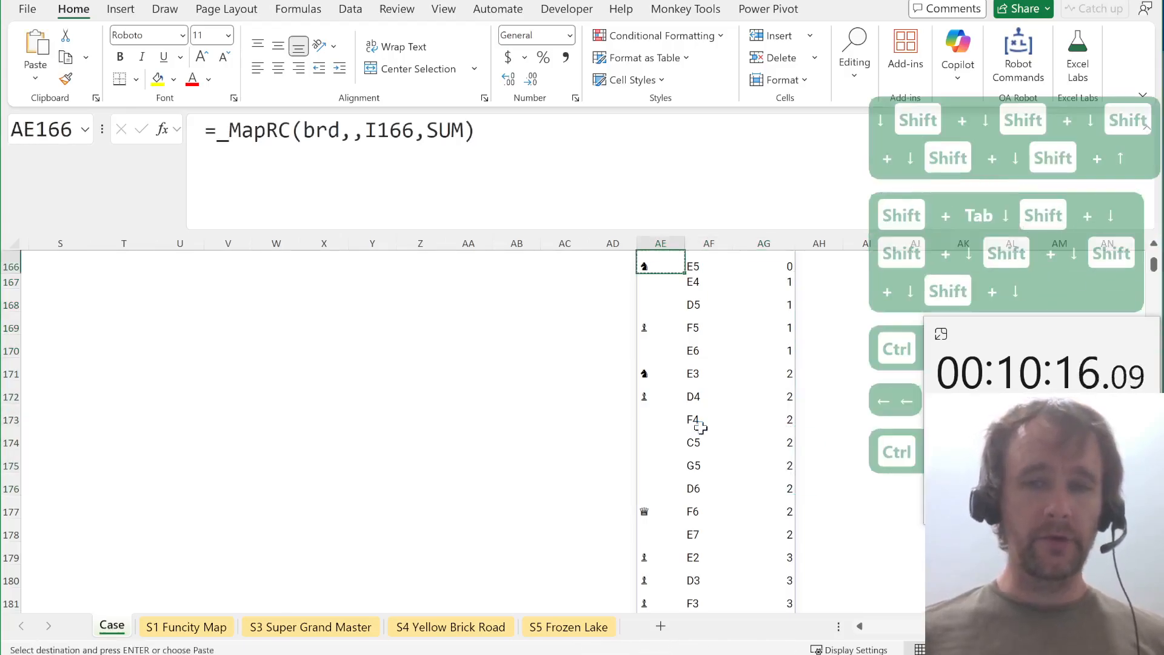
pyautogui.click(217, 130)
pyautogui.write('le')
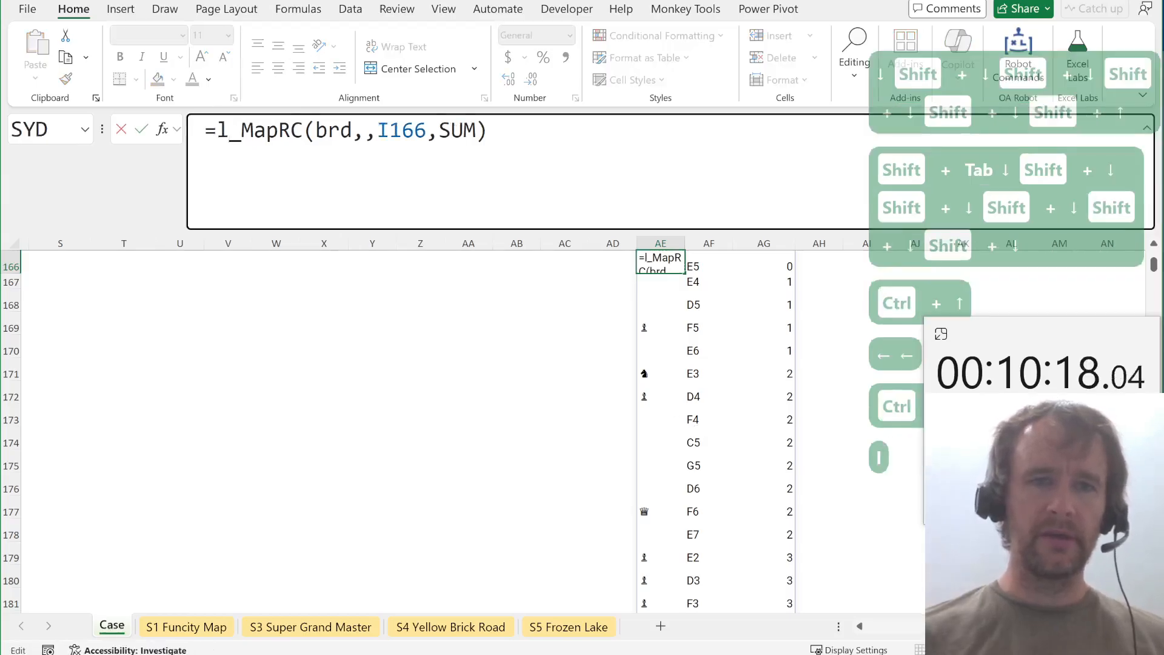
pyautogui.press('Tab')
pyautogui.write('a,')
pyautogui.hotkey('ctrl', 'End')
pyautogui.write(',')
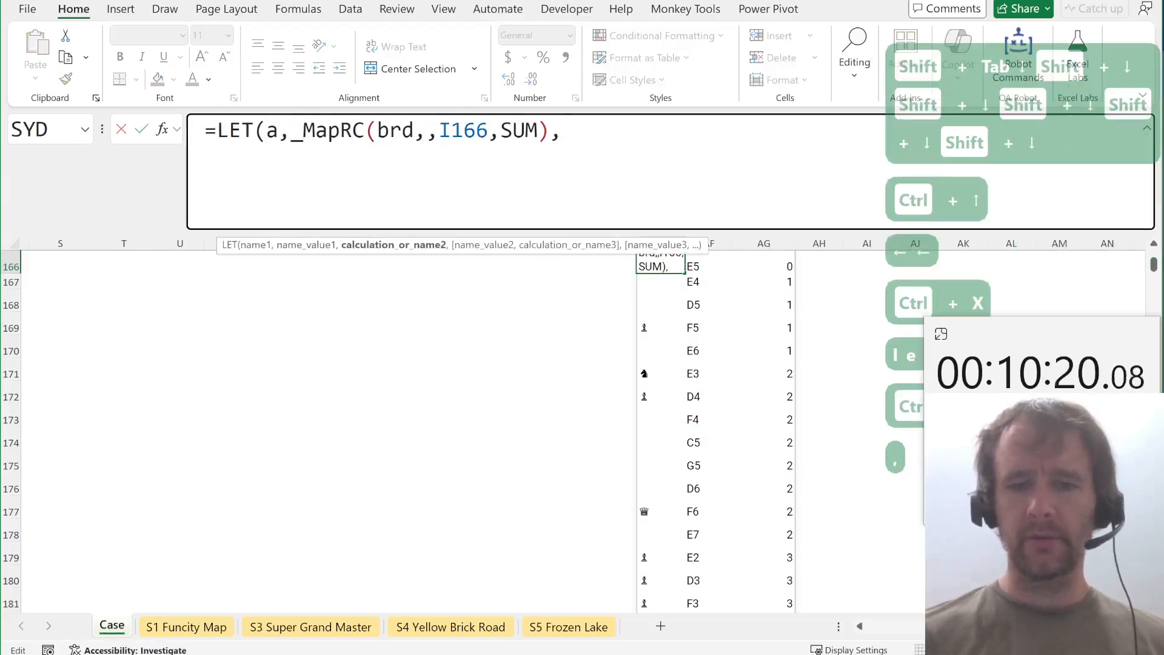
# Add SUM(XLOOKUP( as the LET calculation, with TAKE(a,,1) as the lookup value.
pyautogui.write('su')
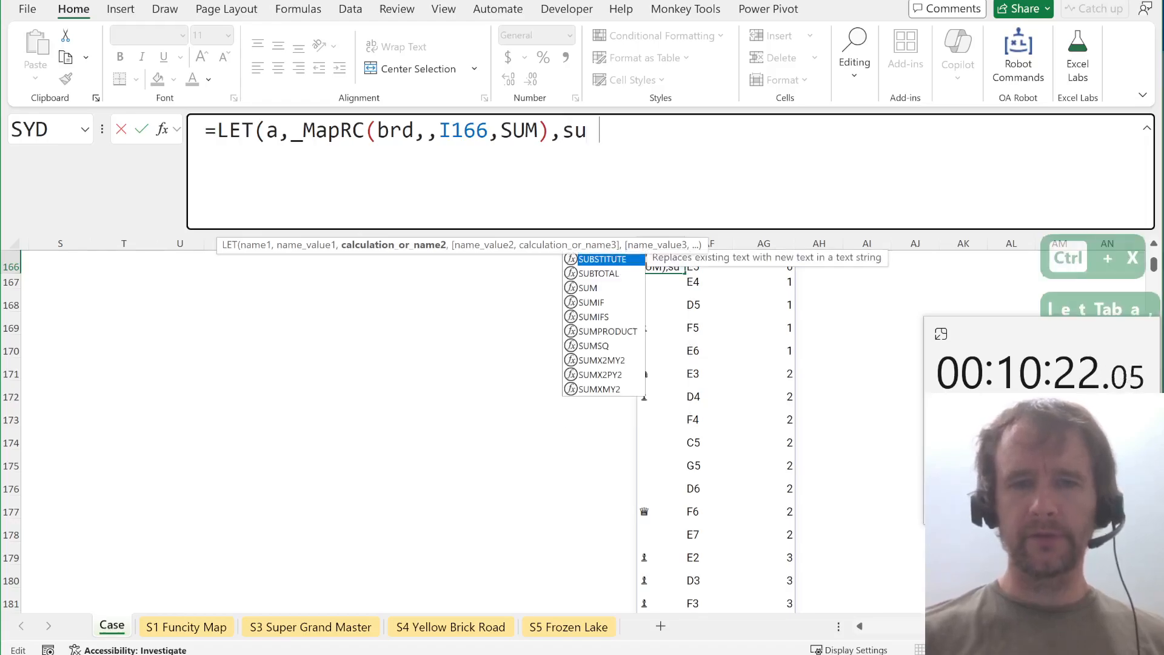
pyautogui.press('Tab')
pyautogui.write('xl')
pyautogui.press('Tab')
pyautogui.write('ta')
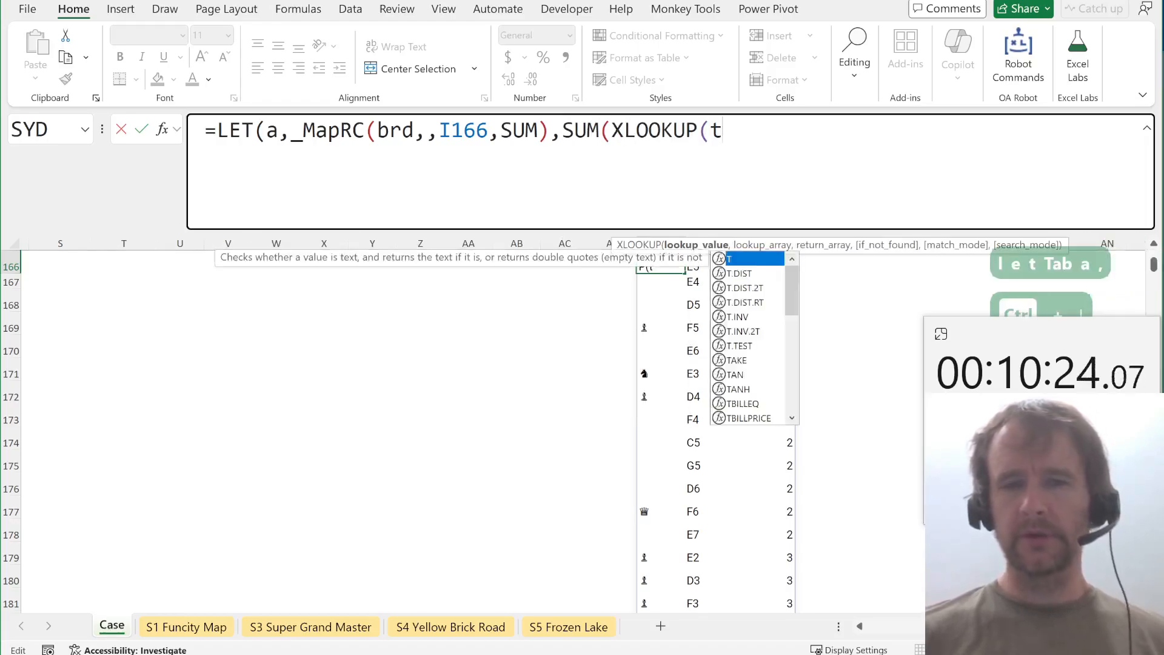
pyautogui.press('Tab')
pyautogui.write('a,,1),')
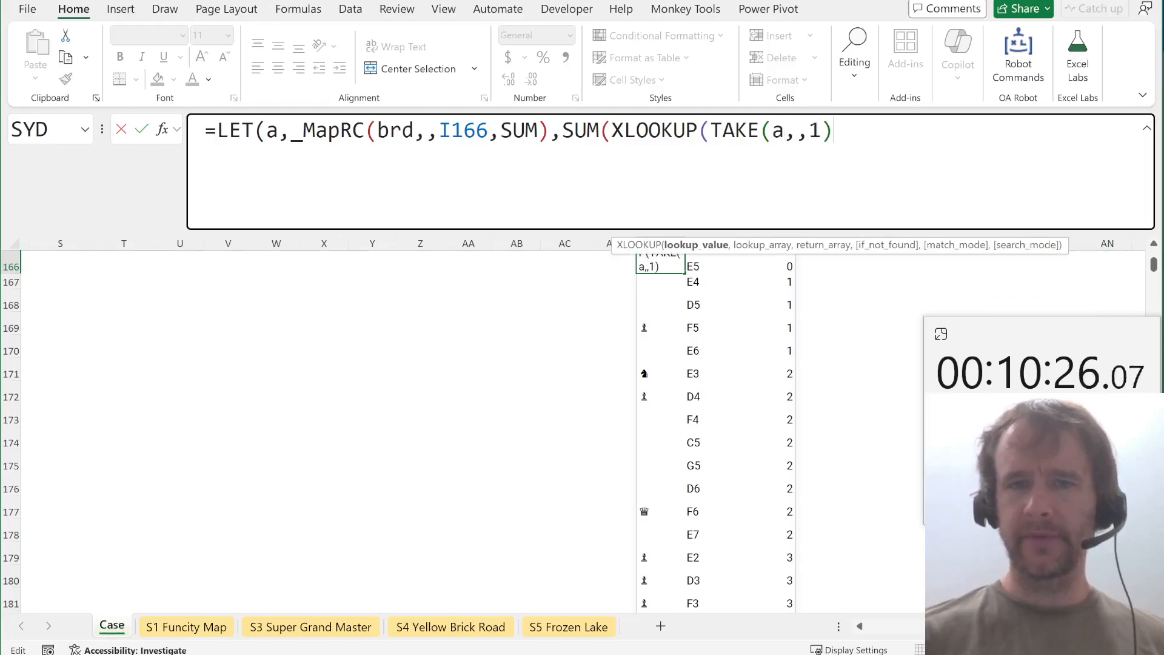
# Use the Point Values piece symbols $M$153:$M$158 as the absolute lookup array.
pyautogui.click(201, 286)
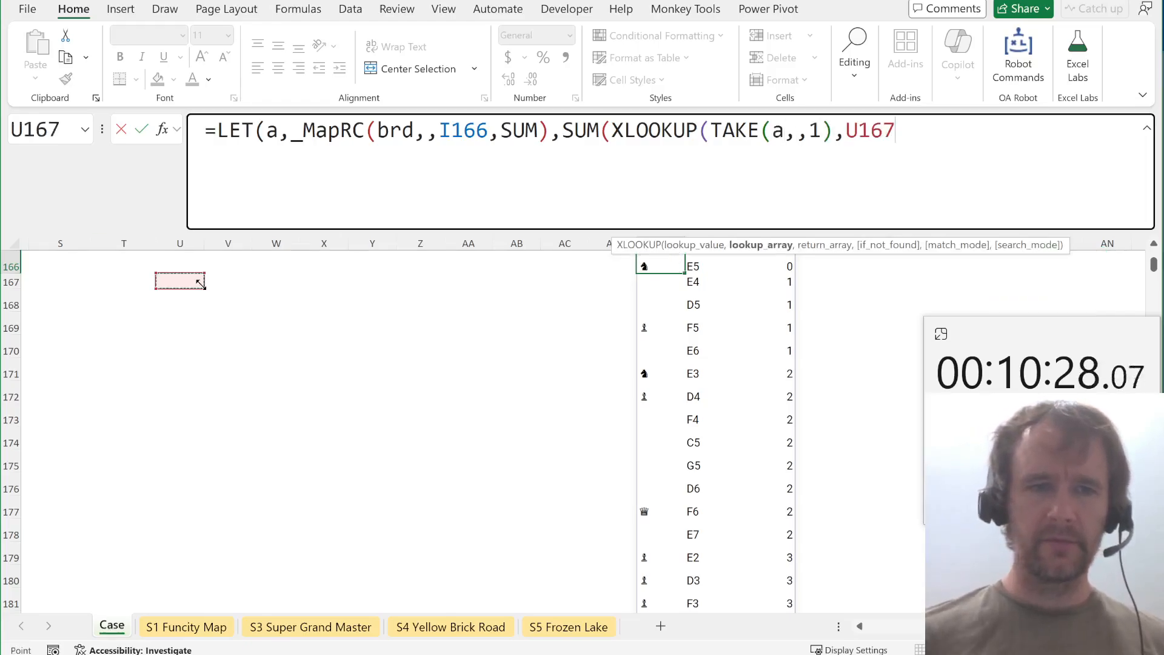
pyautogui.hotkey('ctrl', 'Left')
pyautogui.scroll(6, 522, 379)
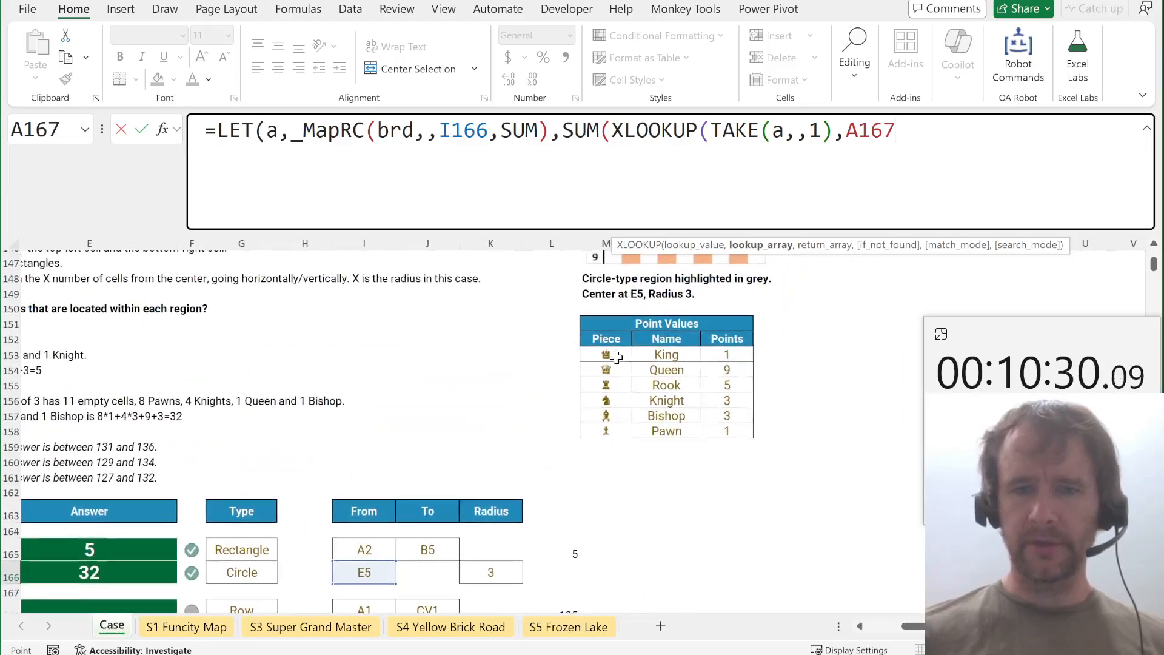
pyautogui.moveTo(606, 354); pyautogui.dragTo(607, 431)
pyautogui.press('F4')
pyautogui.write(',')
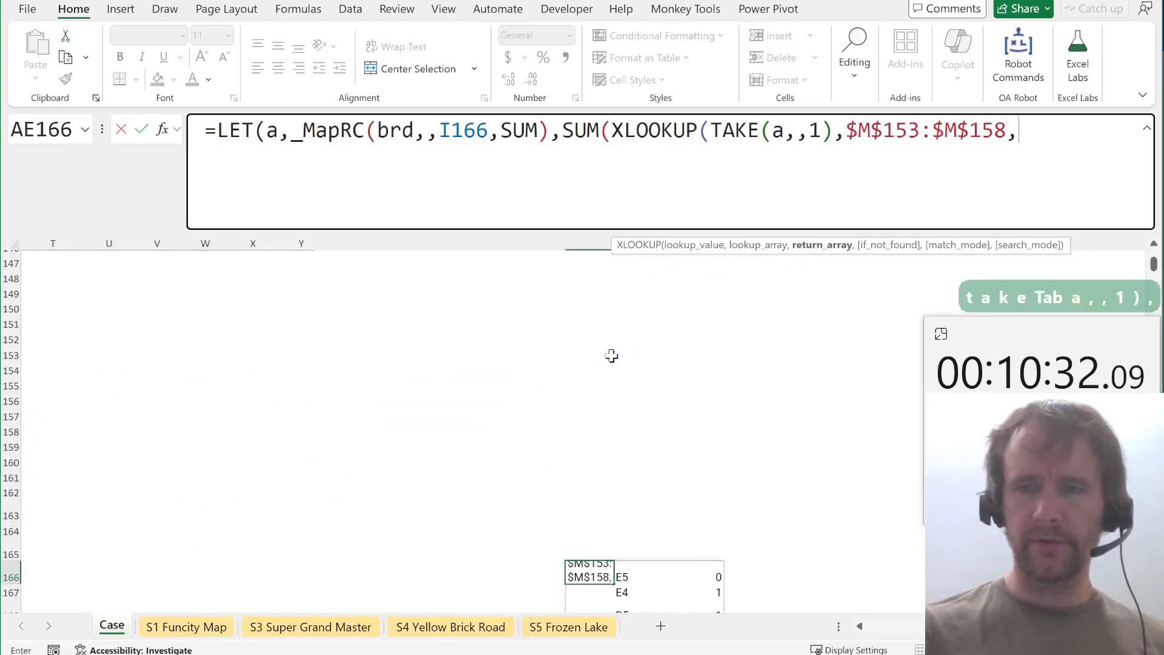
# Use the points column $O$153:$O$158 as the absolute return array and 0 as the if-not-found value, closing XLOOKUP.
pyautogui.click(622, 309)
pyautogui.hotkey('ctrl', 'Left')
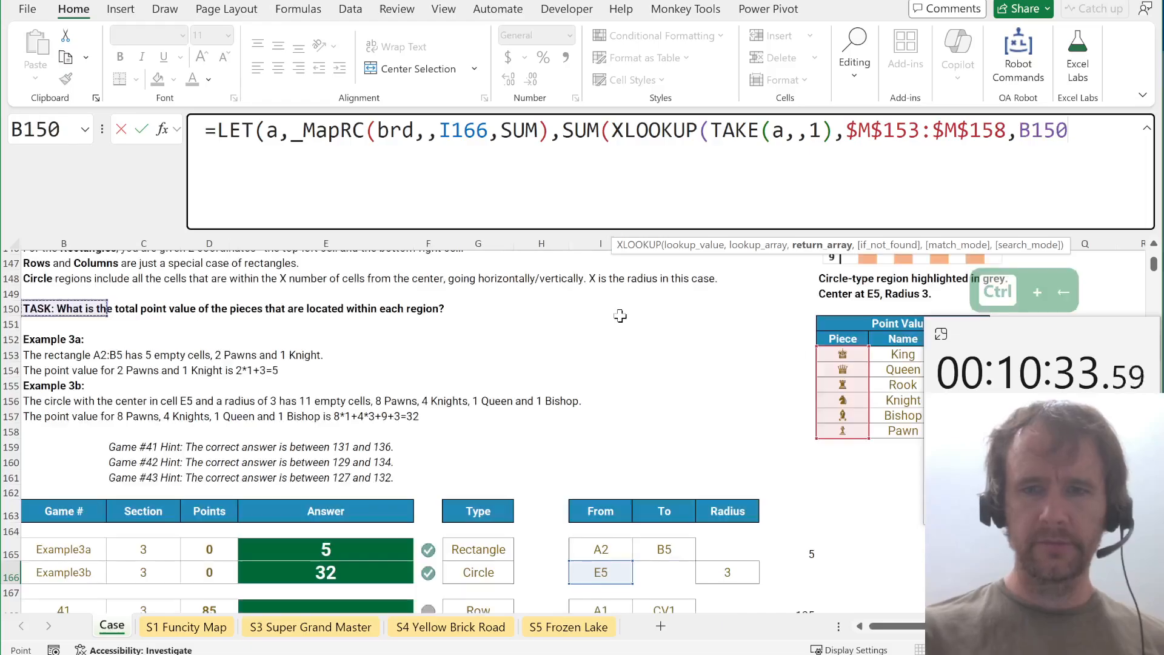
pyautogui.click(880, 353)
pyautogui.hscroll(5, 879, 354)
pyautogui.press('Right')
pyautogui.hotkey('ctrl', 'shift', 'Down')
pyautogui.press('F4')
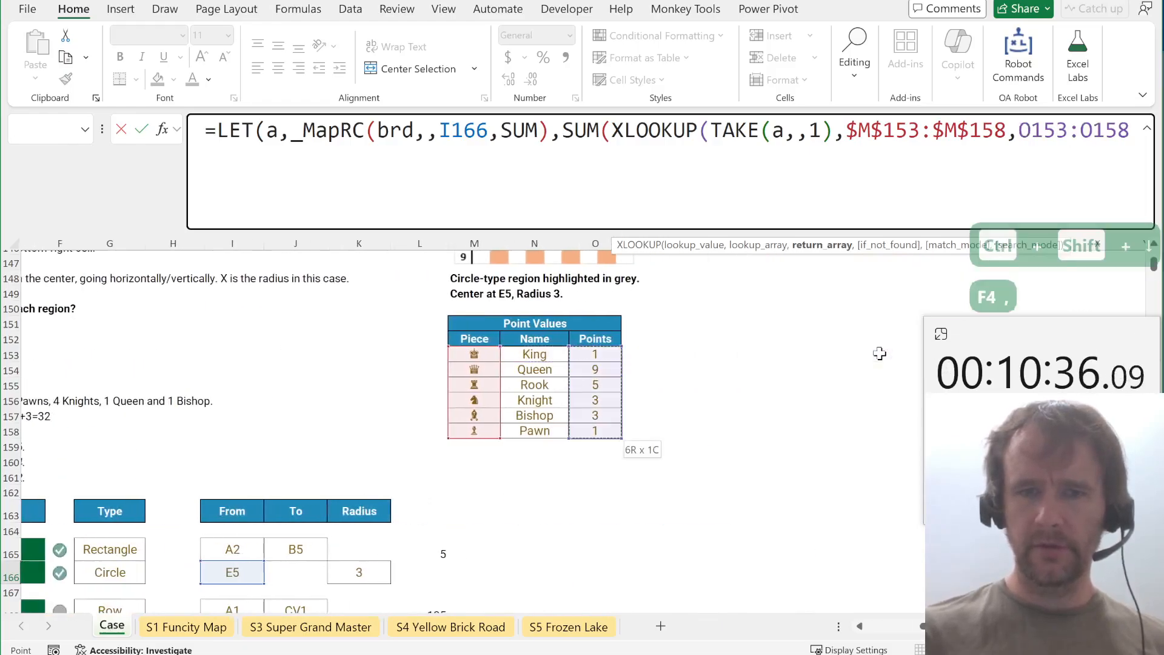
pyautogui.write(')')
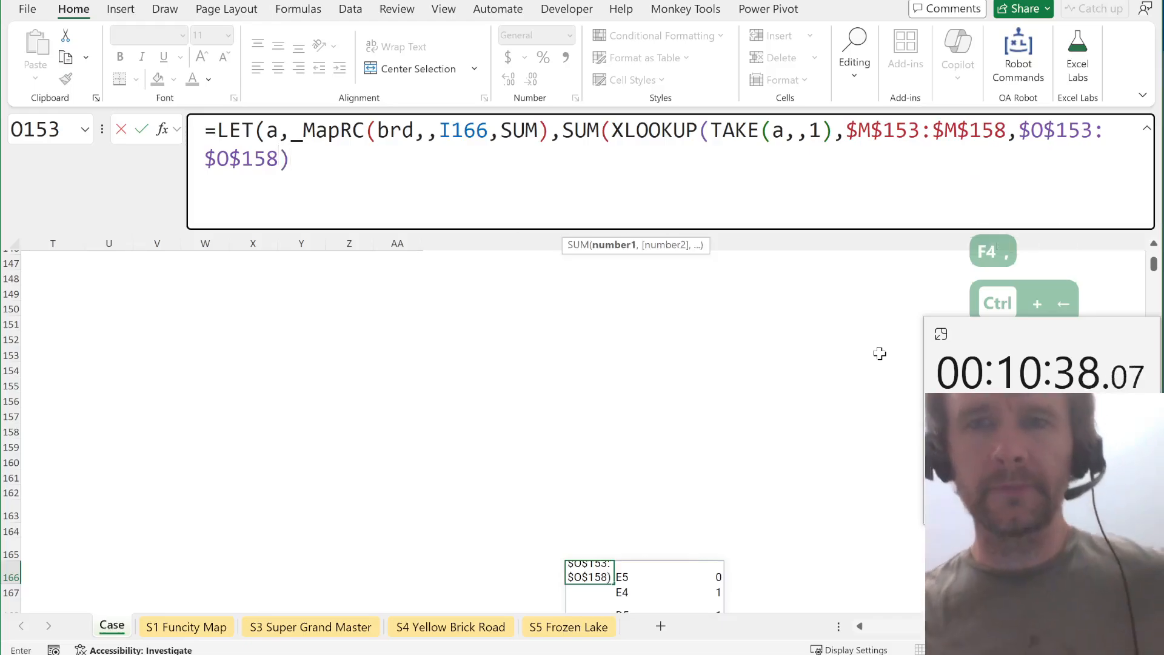
pyautogui.press('BackSpace')
pyautogui.write(',0)')
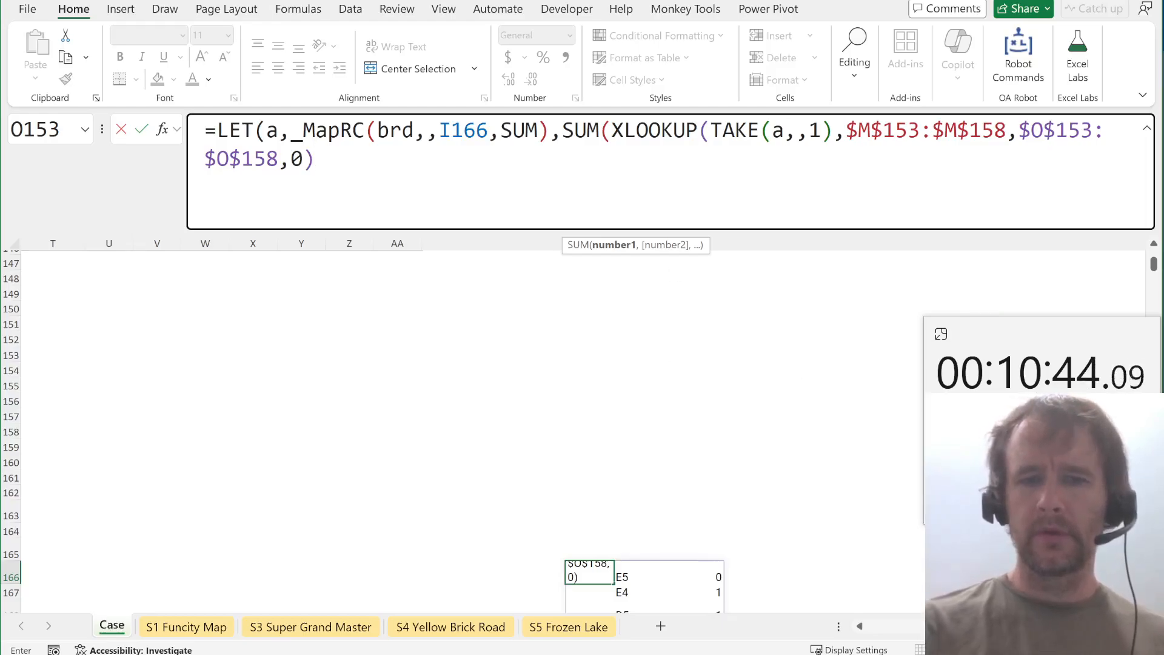
# Multiply the XLOOKUP result by a distance condition beginning (TAKE(a,,-1)<=.
pyautogui.write('*')
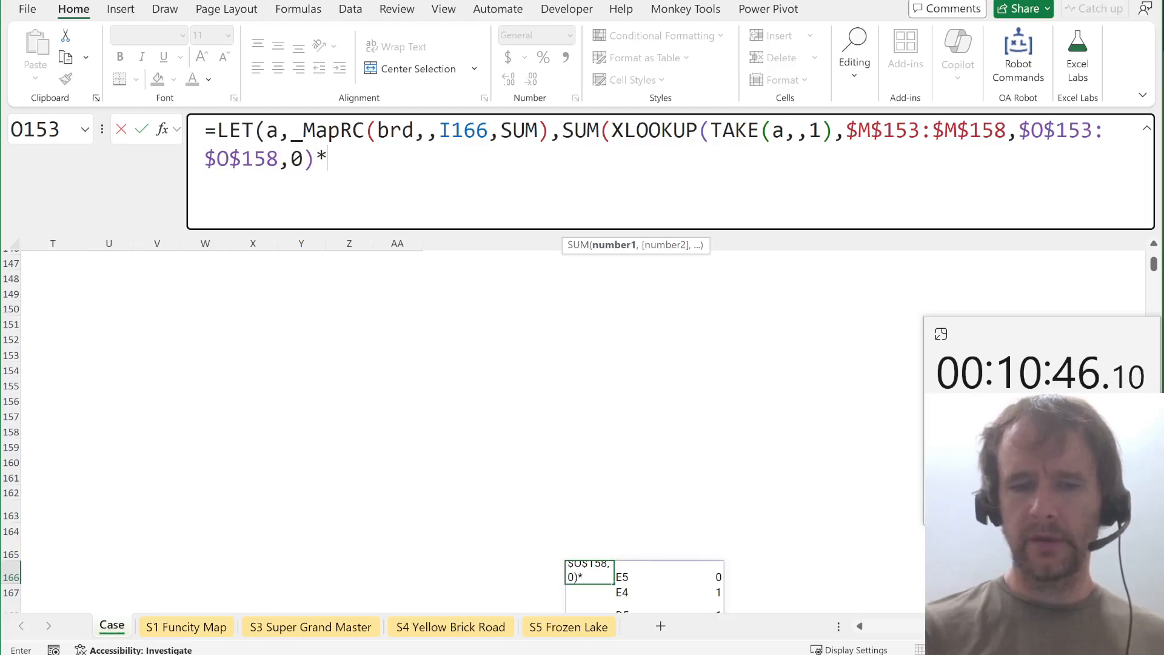
pyautogui.write('t')
pyautogui.press('BackSpace')
pyautogui.write('(take')
pyautogui.press('Tab')
pyautogui.write('a,')
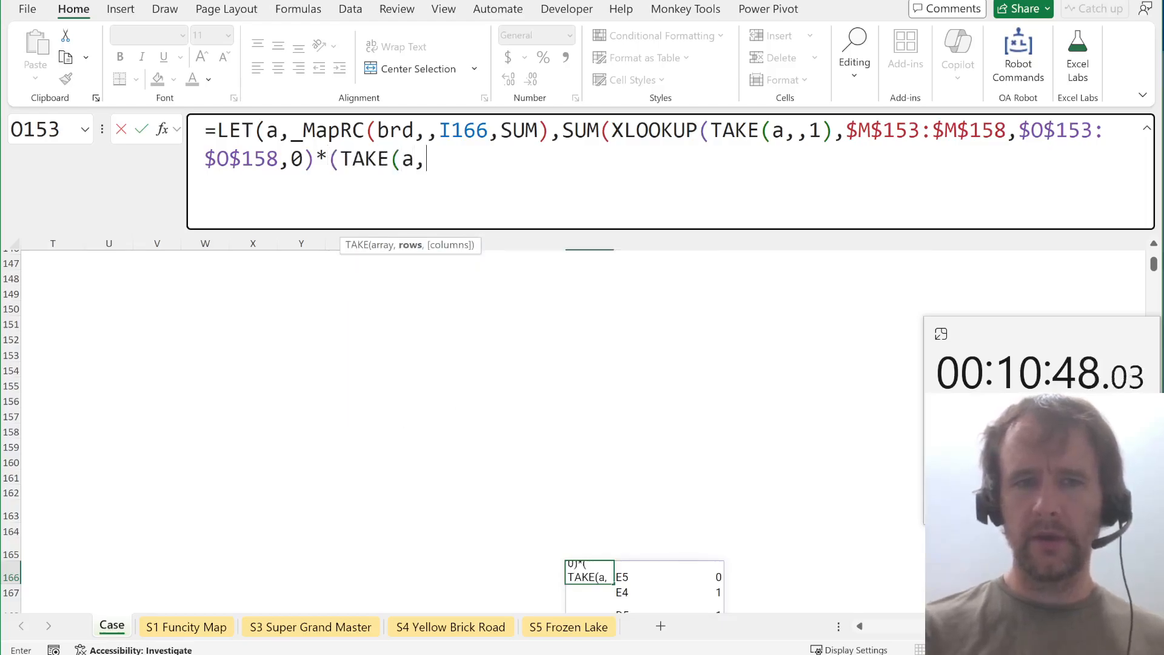
pyautogui.write(',-1)<=')
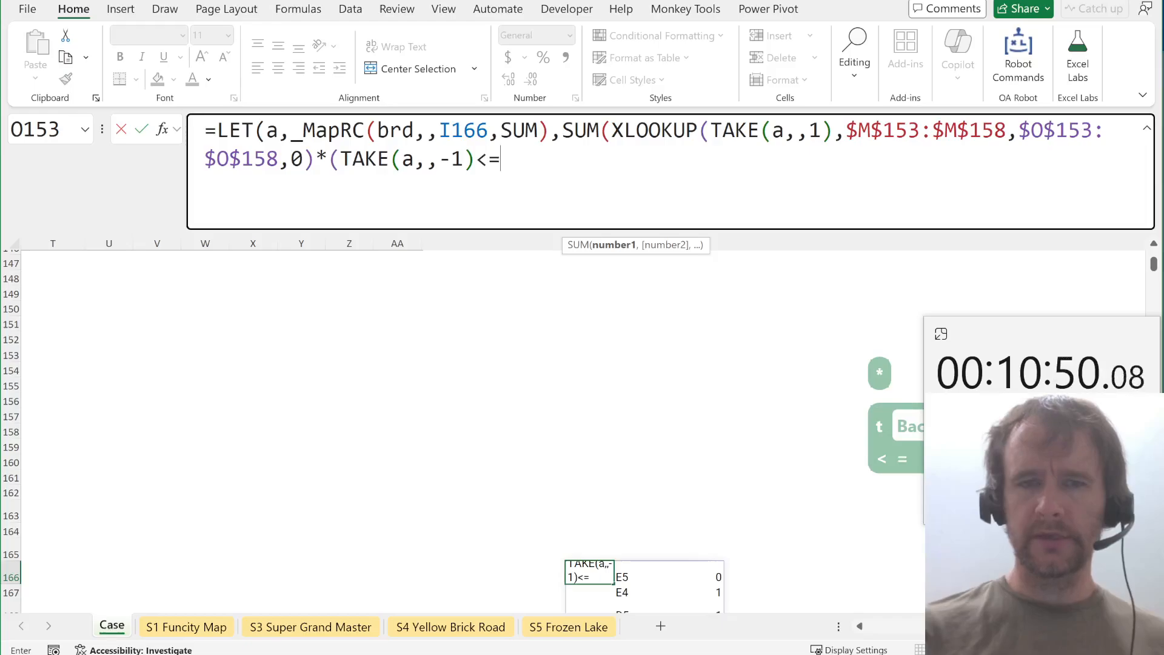
# Complete the distance condition with the radius cell K166, close all parentheses and commit the AE166 formula.
pyautogui.click(538, 579)
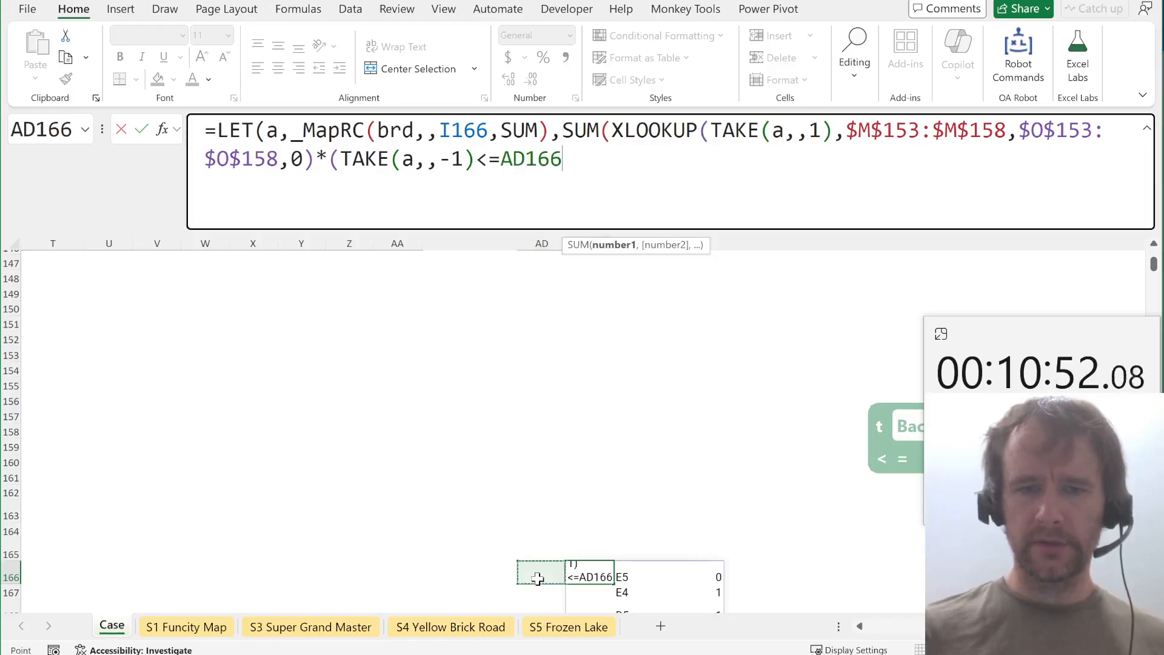
pyautogui.hotkey('ctrl', 'Left')
pyautogui.hotkey('ctrl', 'Left')
pyautogui.hotkey('ctrl', 'Right')
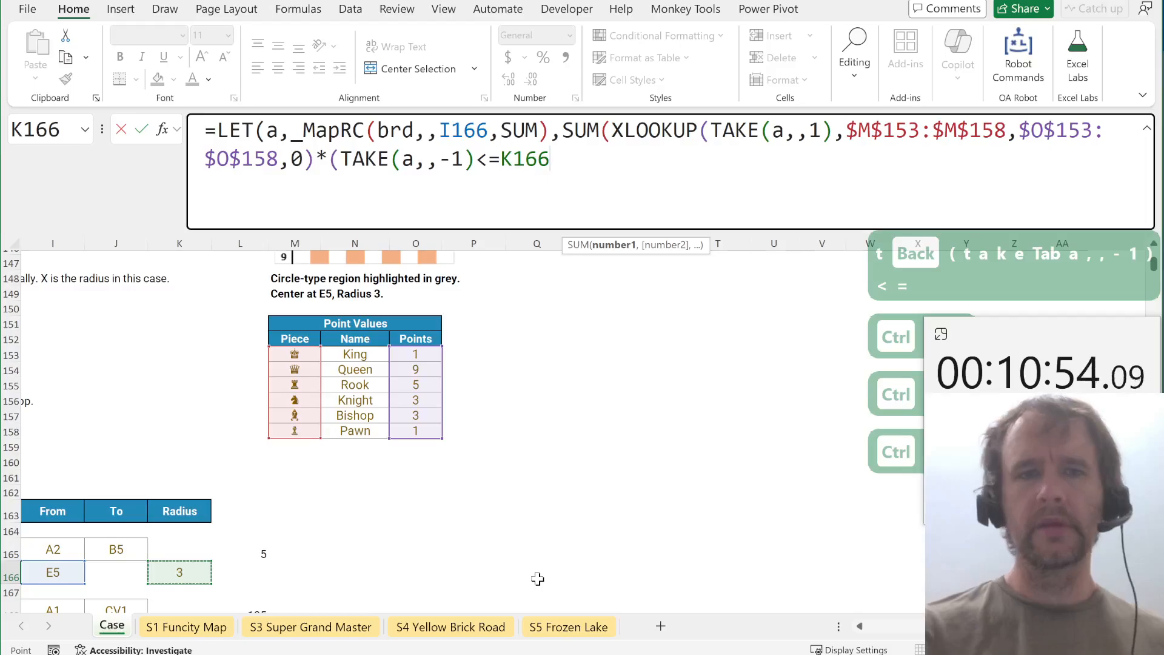
pyautogui.write(')')
pyautogui.write('))')
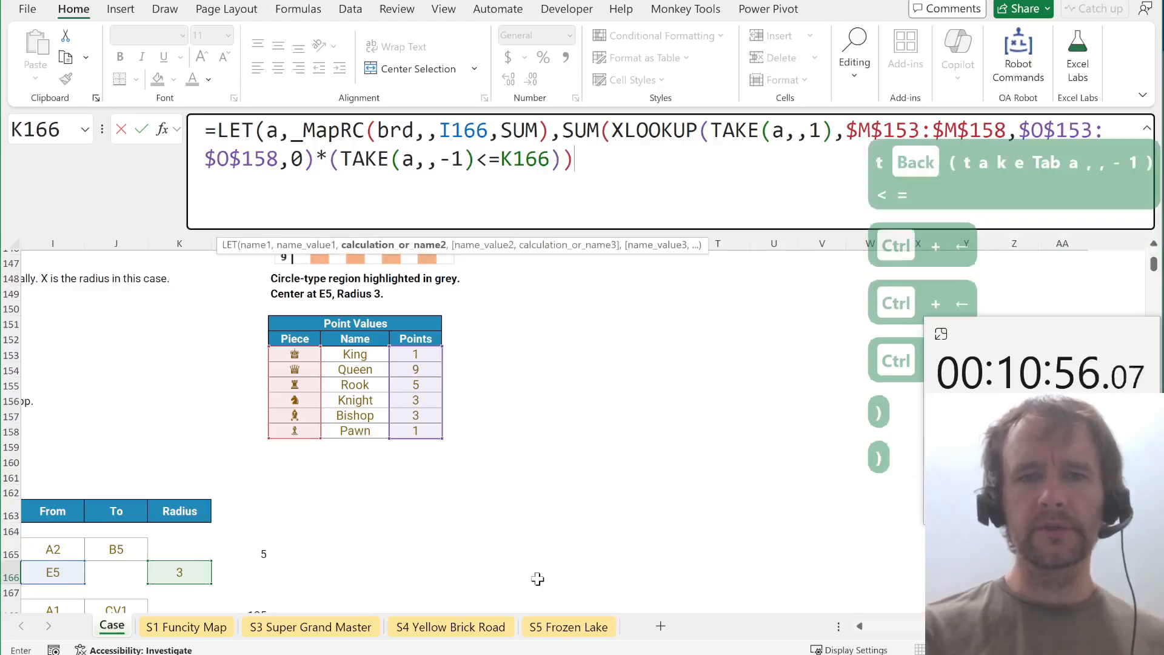
pyautogui.press('Return')
pyautogui.press('Up')
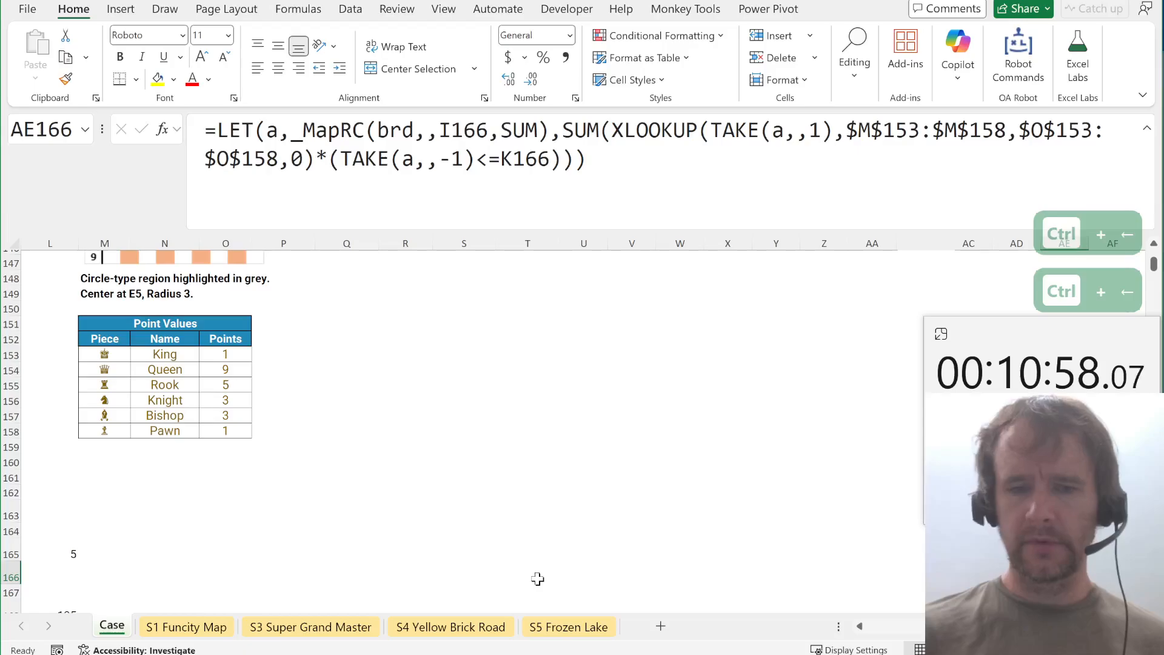
# Move the finished circle formula from AE166 to L166, beside the radius in the Example 3b row.
pyautogui.hotkey('ctrl', 'c')
pyautogui.hotkey('ctrl', 'Left')
pyautogui.press('Right')
pyautogui.hotkey('ctrl', 'v')
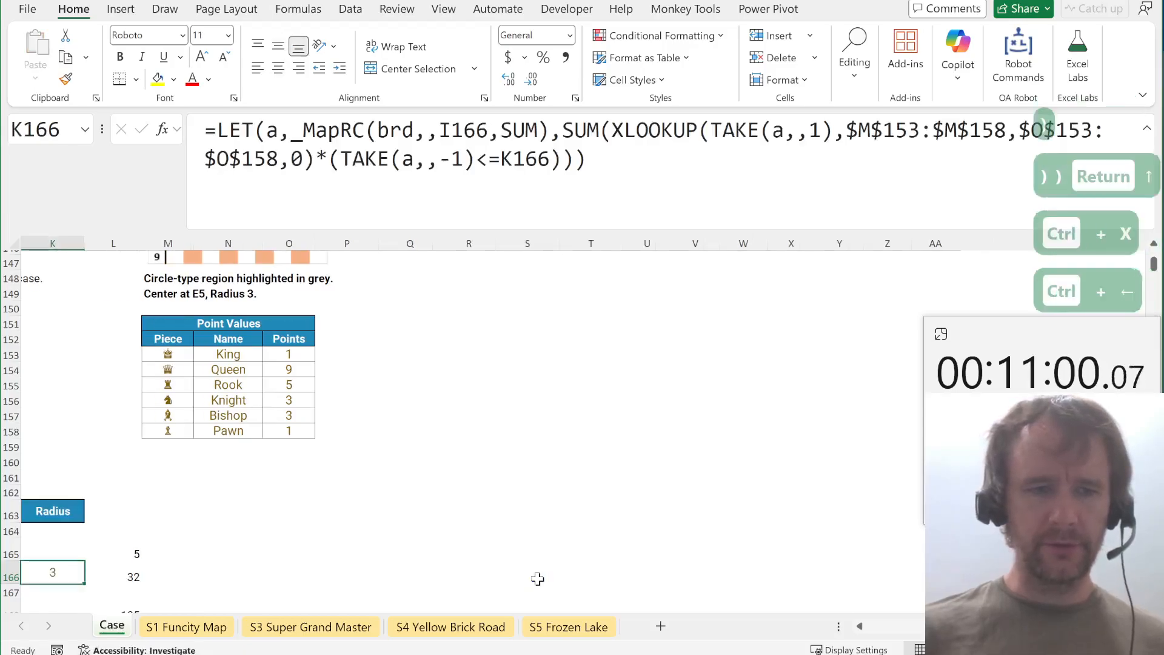
# Compare the L166 formula result with the given Example 3b answer in the same row.
pyautogui.hotkey('ctrl', 'Left')
pyautogui.hotkey('ctrl', 'Left')
pyautogui.hotkey('ctrl', 'Left')
pyautogui.hotkey('ctrl', 'Right')
pyautogui.hotkey('ctrl', 'Right')
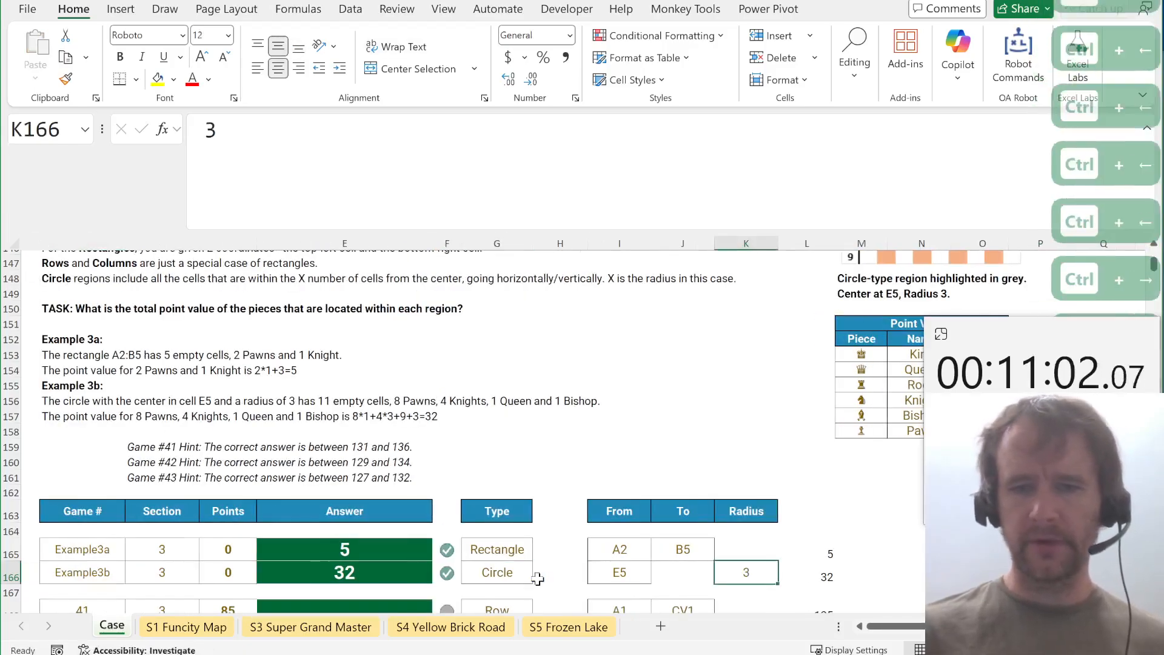
pyautogui.press('Right')
pyautogui.press('Right')
pyautogui.press('Left')
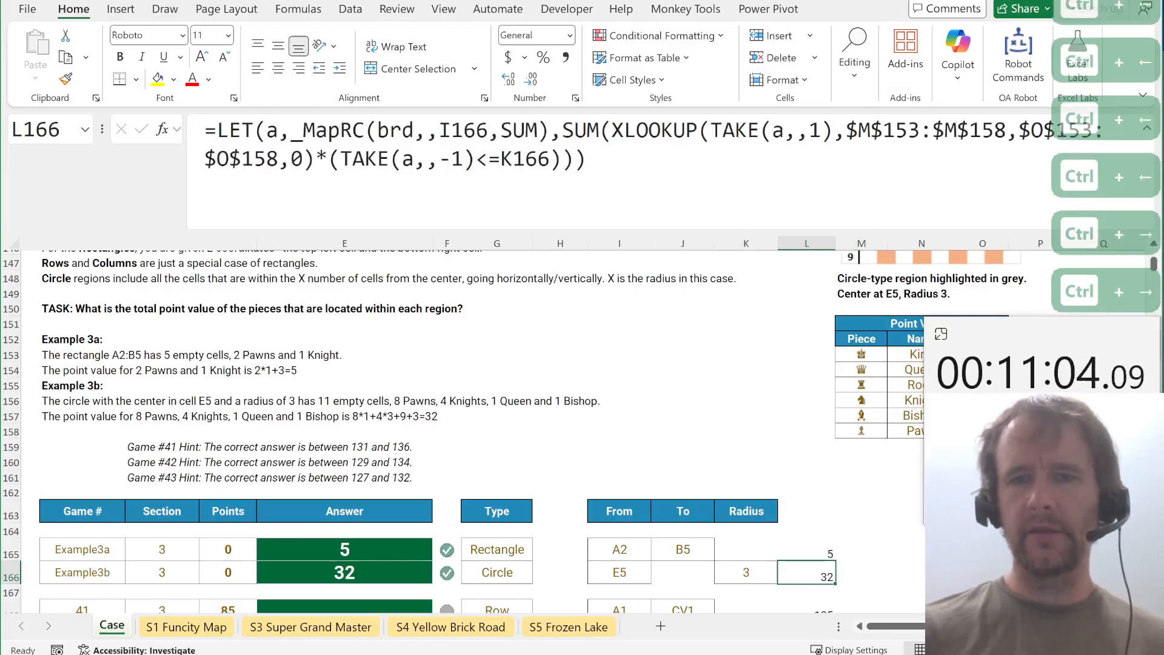
# Try _distPythag as the distance function in the _MapRC call of the Example3b circle formula in L166.
pyautogui.scroll(3, 631, 364)
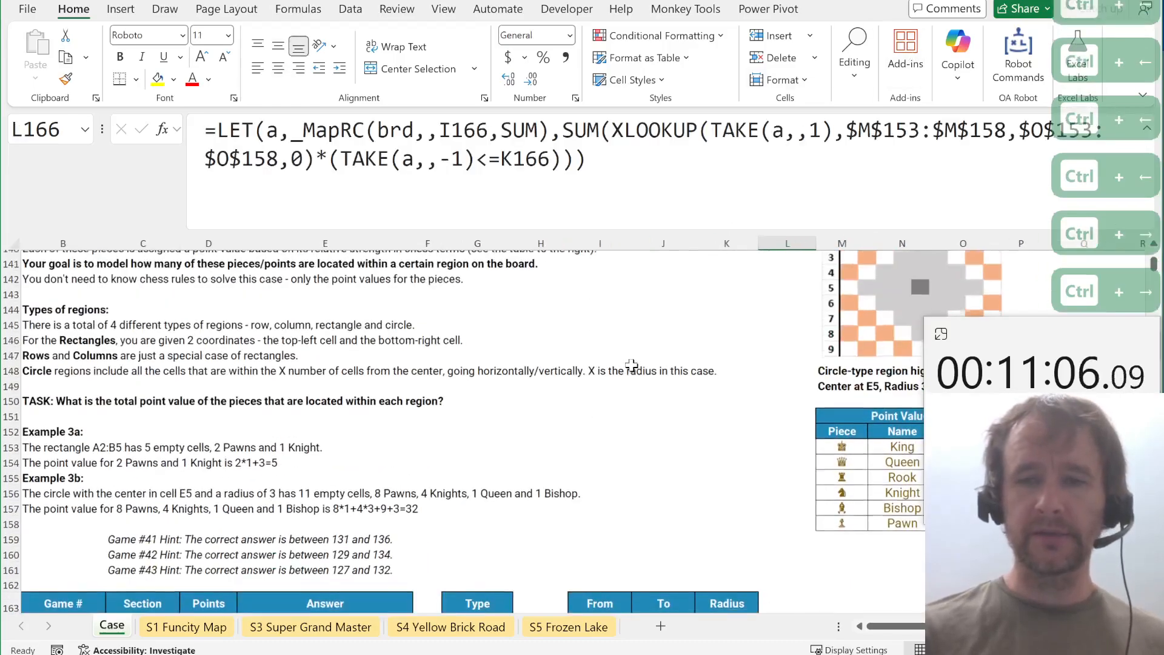
pyautogui.scroll(-2, 631, 365)
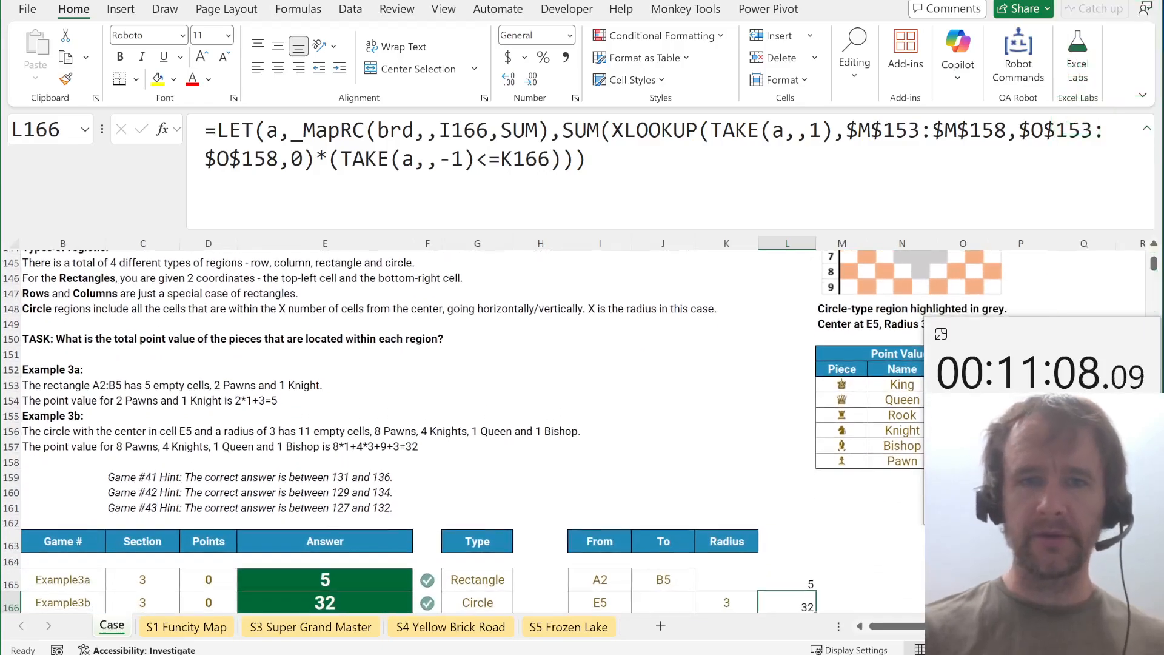
pyautogui.doubleClick(519, 130)
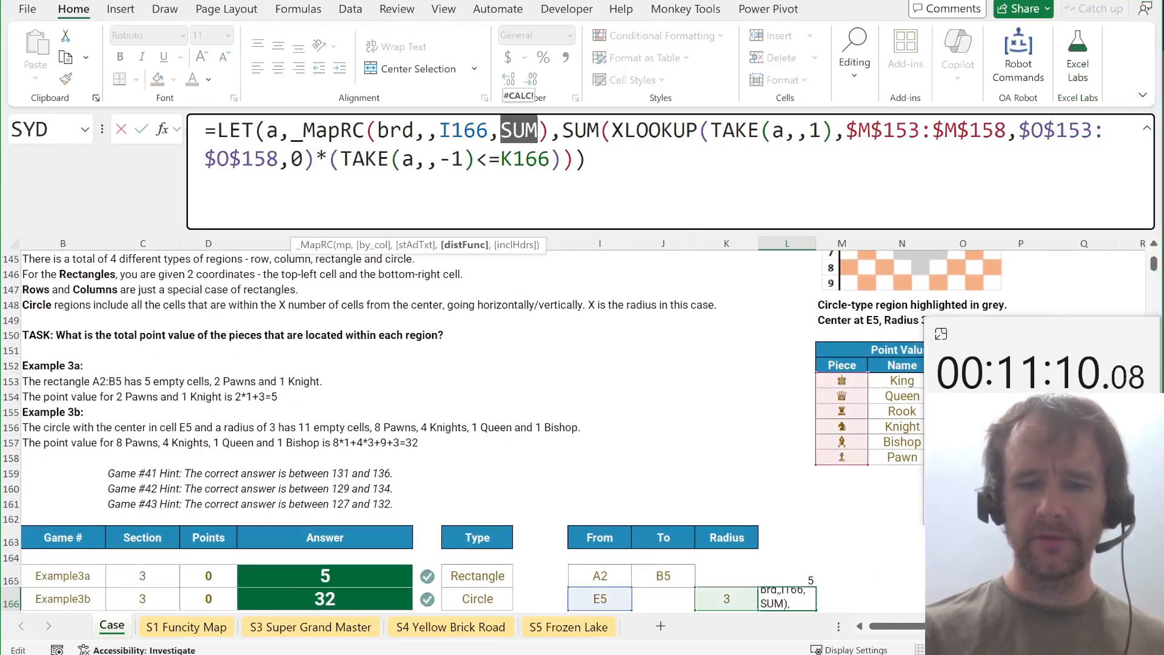
pyautogui.write('pyh')
pyautogui.press('BackSpace')
pyautogui.write('th')
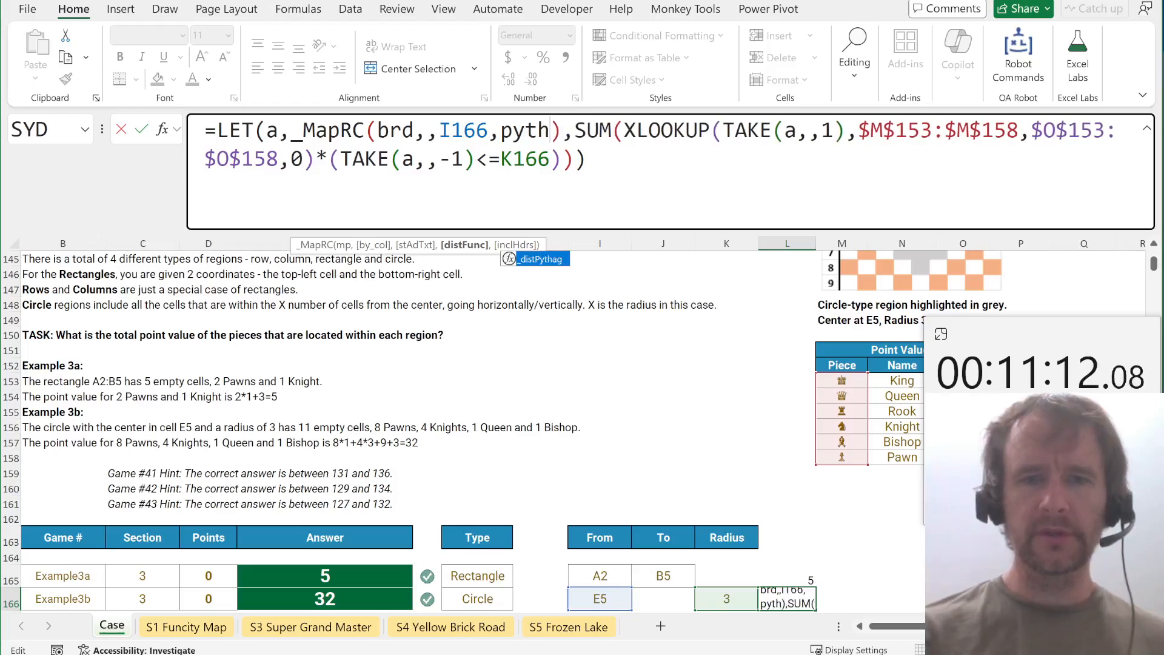
pyautogui.press('Tab')
pyautogui.press('BackSpace')
pyautogui.press('Return')
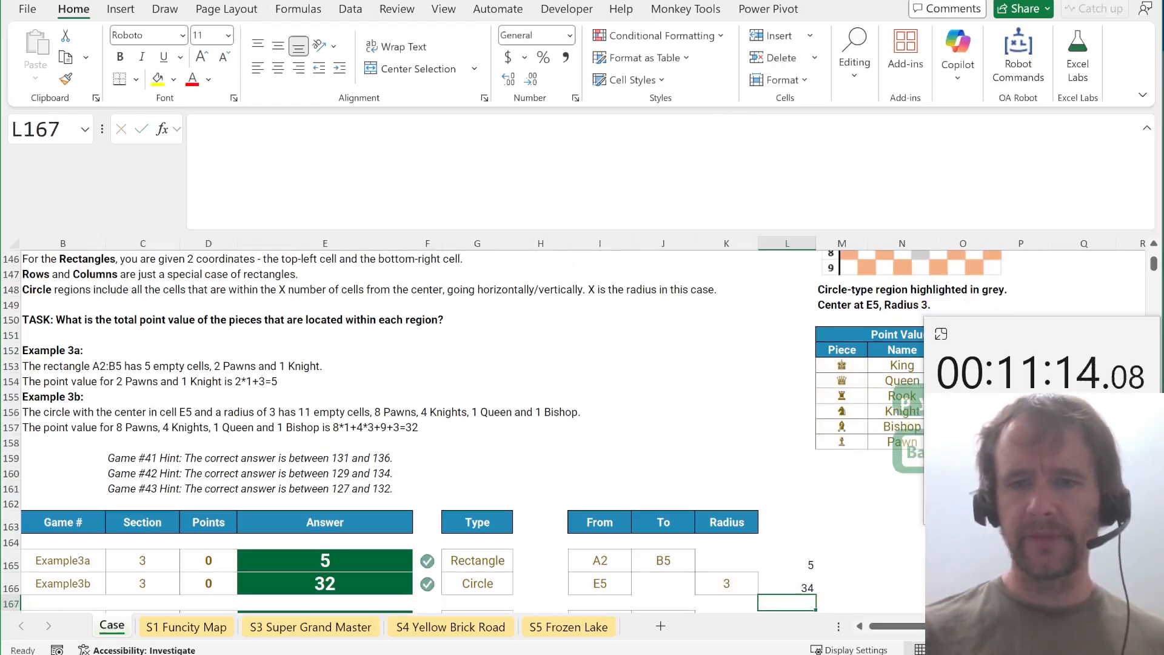
pyautogui.press('Up')
pyautogui.scroll(-3, 698, 486)
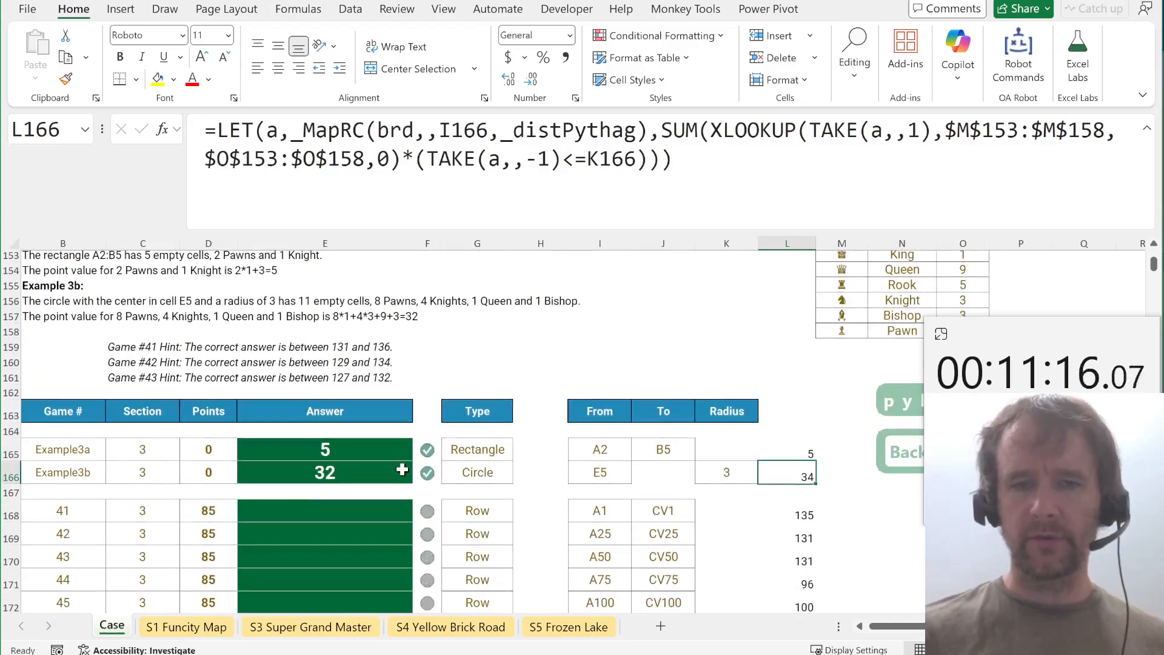
# Change the distance function in the L166 circle formula back to SUM.
pyautogui.doubleClick(569, 130)
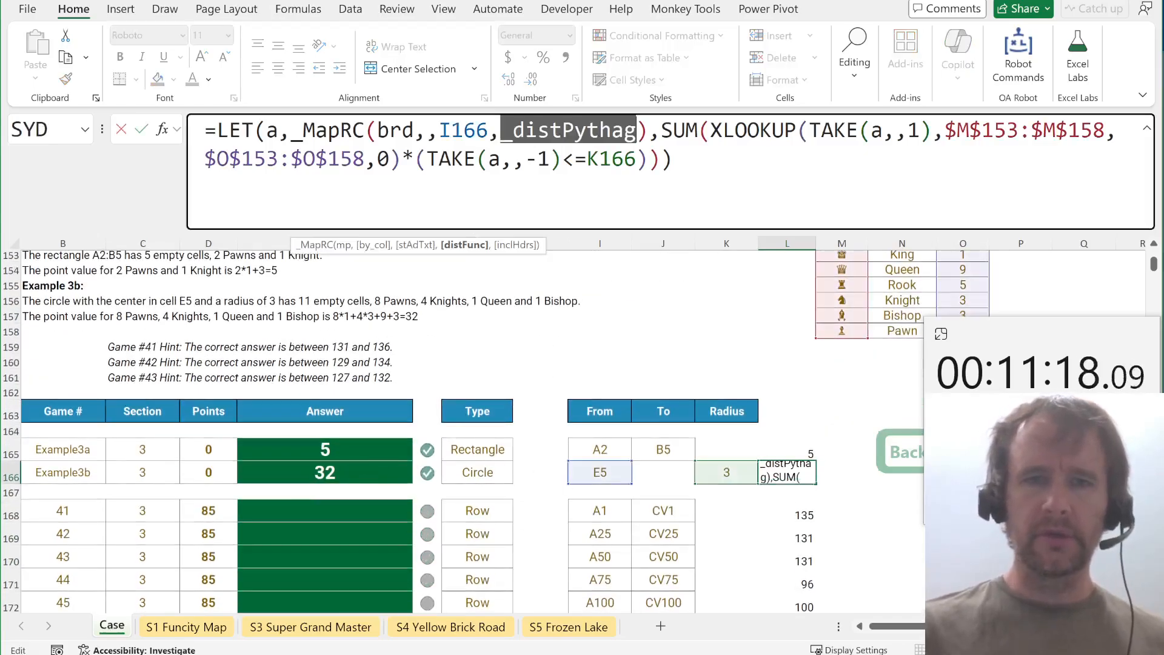
pyautogui.write('sum')
pyautogui.press('Return')
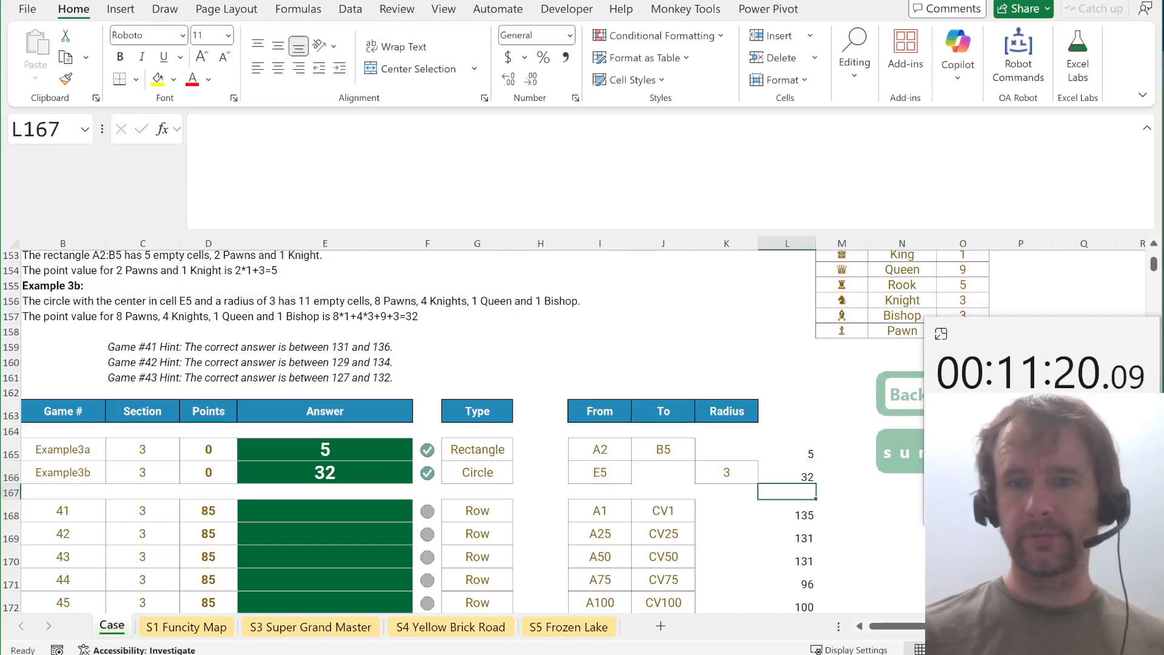
# Copy the circle formula from L166 to the five circle games in L183:L187.
pyautogui.press('Up')
pyautogui.hotkey('ctrl', 'c')
pyautogui.hotkey('ctrl', 'Down')
pyautogui.hotkey('ctrl', 'Down')
pyautogui.press('Down')
pyautogui.hotkey('shift', 'Down')
pyautogui.hotkey('shift', 'Down')
pyautogui.hotkey('shift', 'Down')
pyautogui.hotkey('shift', 'Down')
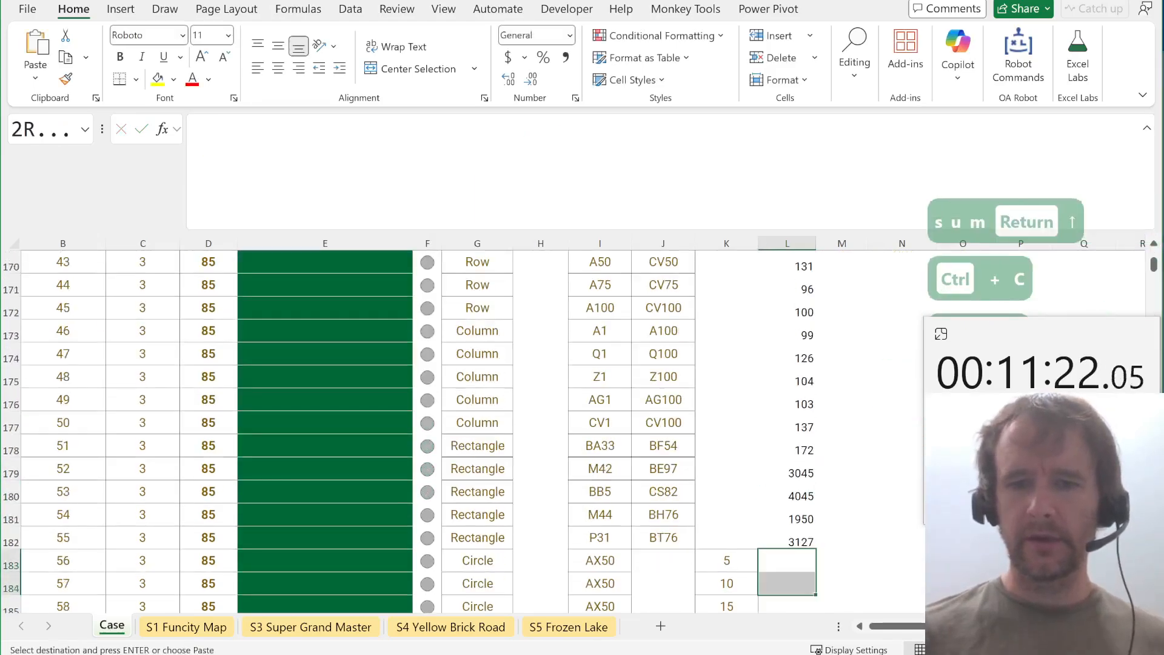
pyautogui.hotkey('ctrl', 'v')
# Copy the results in L168:L187 and paste them as links into the Section 3 answer cells starting at E168.
pyautogui.hotkey('ctrl', 'Up')
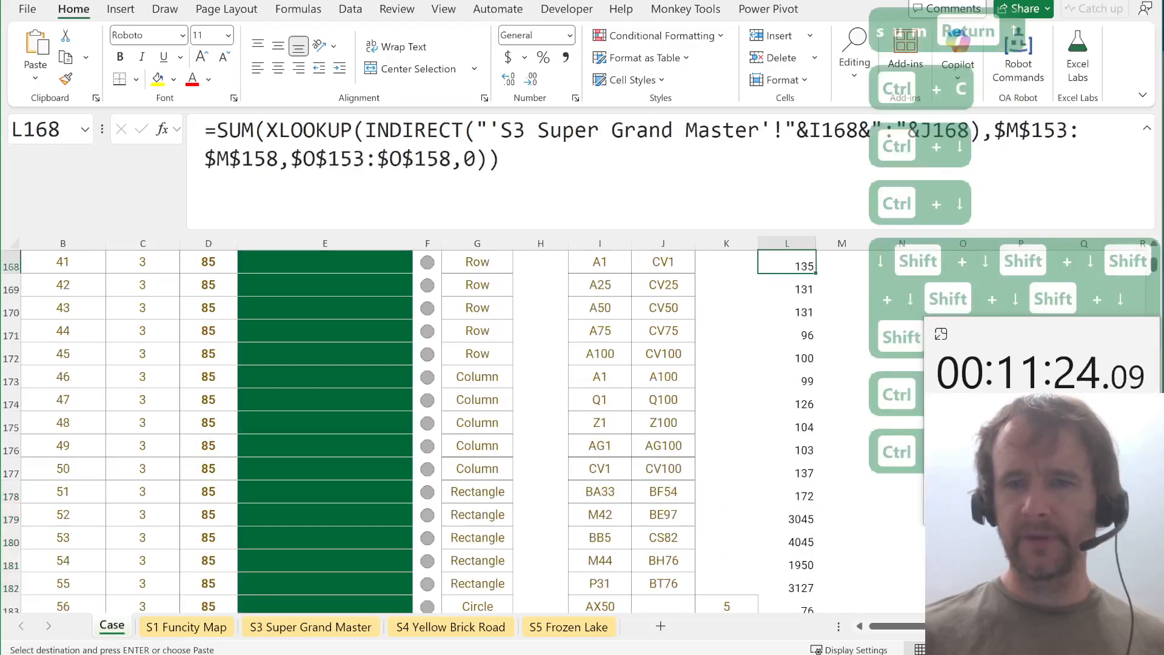
pyautogui.hotkey('ctrl', 'shift', 'Down')
pyautogui.hotkey('ctrl', 'Left')
pyautogui.hotkey('ctrl', 'Left')
pyautogui.hotkey('ctrl', 'Left')
pyautogui.press('Left')
pyautogui.press('Left')
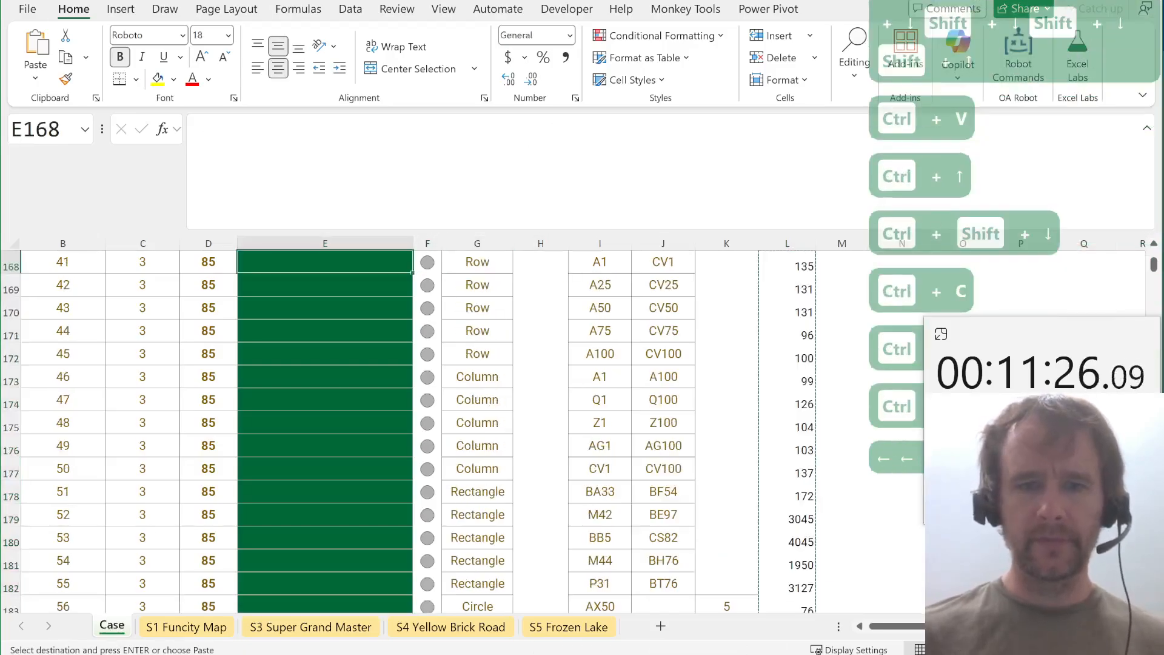
pyautogui.press('pagedown')
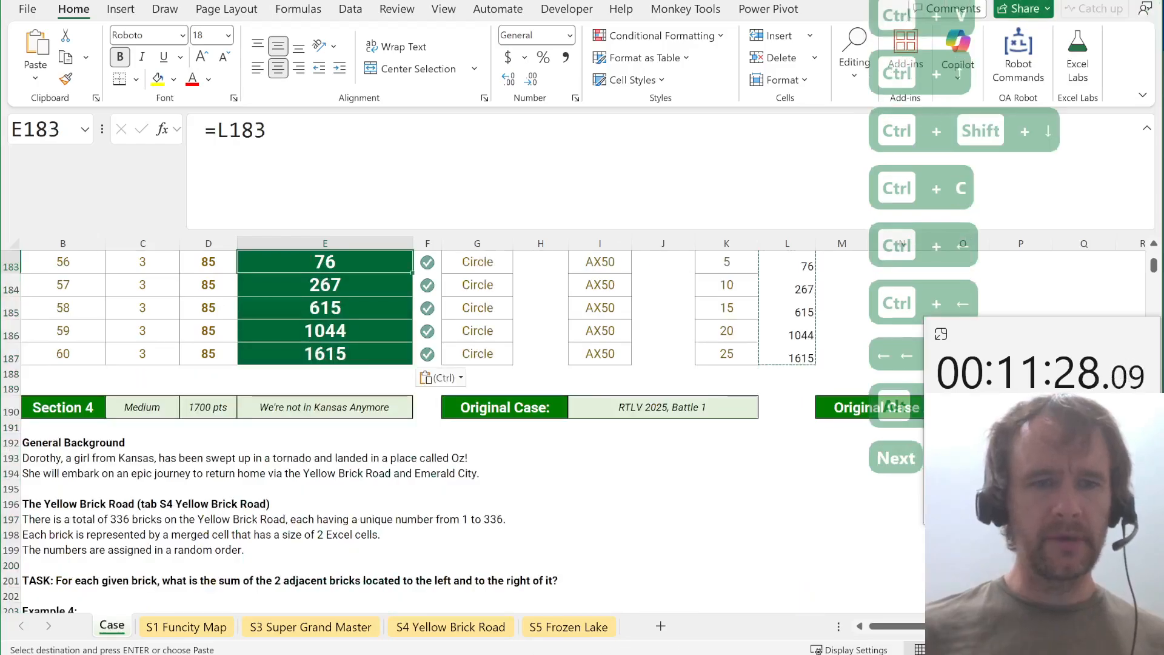
# Read the Section 4 task and example, select H214 beside brick 44, and go to the S4 Yellow Brick Road sheet.
pyautogui.scroll(-2, 379, 496)
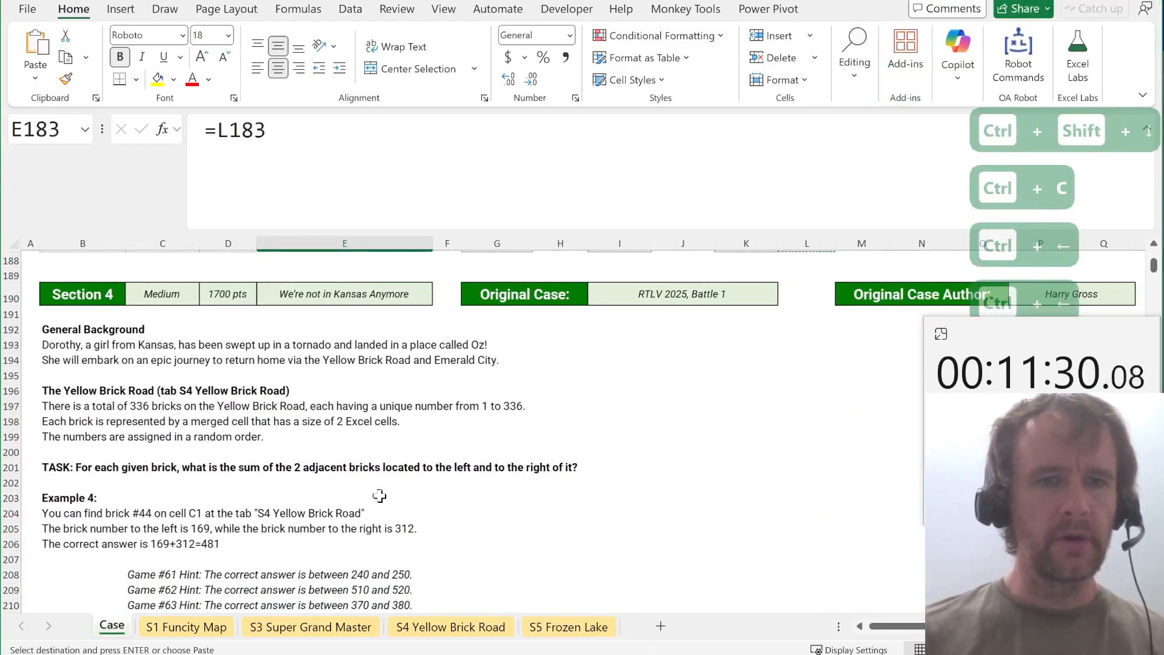
pyautogui.scroll(-3, 379, 496)
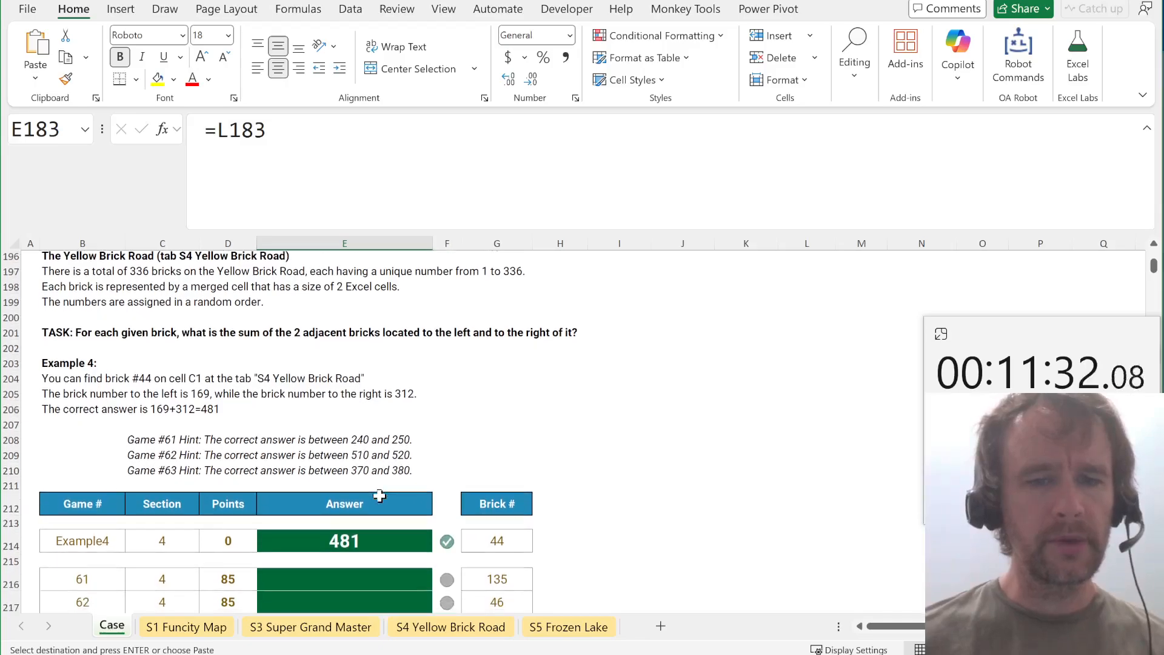
pyautogui.click(543, 540)
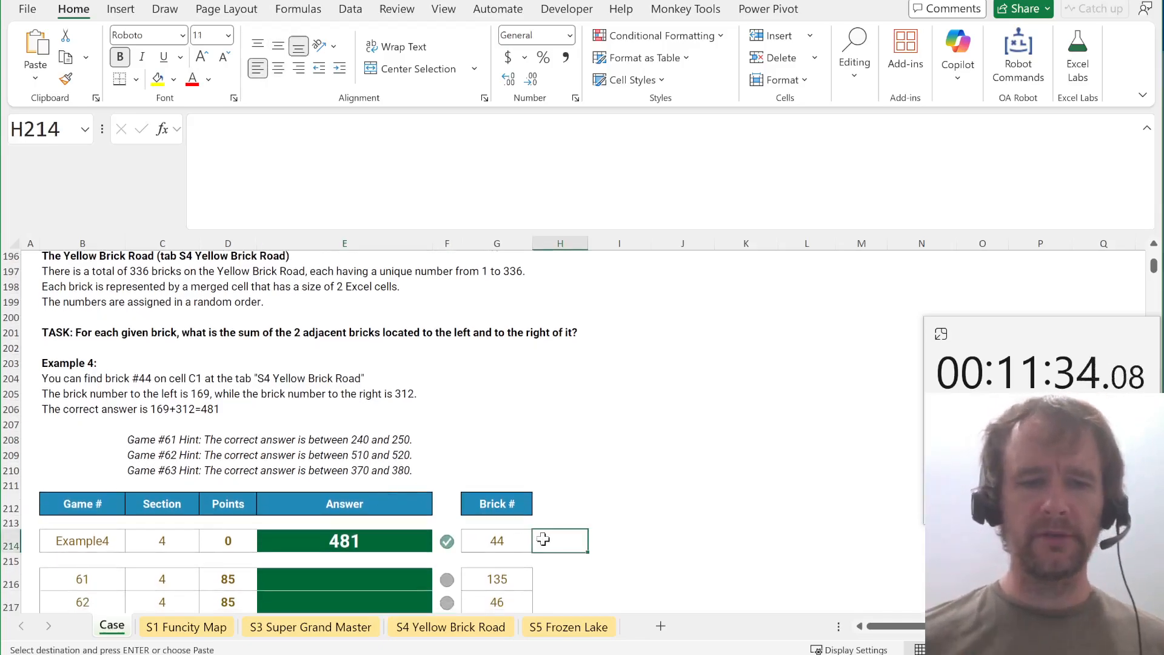
pyautogui.hotkey('ctrl', 'pagedown')
pyautogui.hotkey('ctrl', 'pagedown')
pyautogui.hotkey('ctrl', 'pagedown')
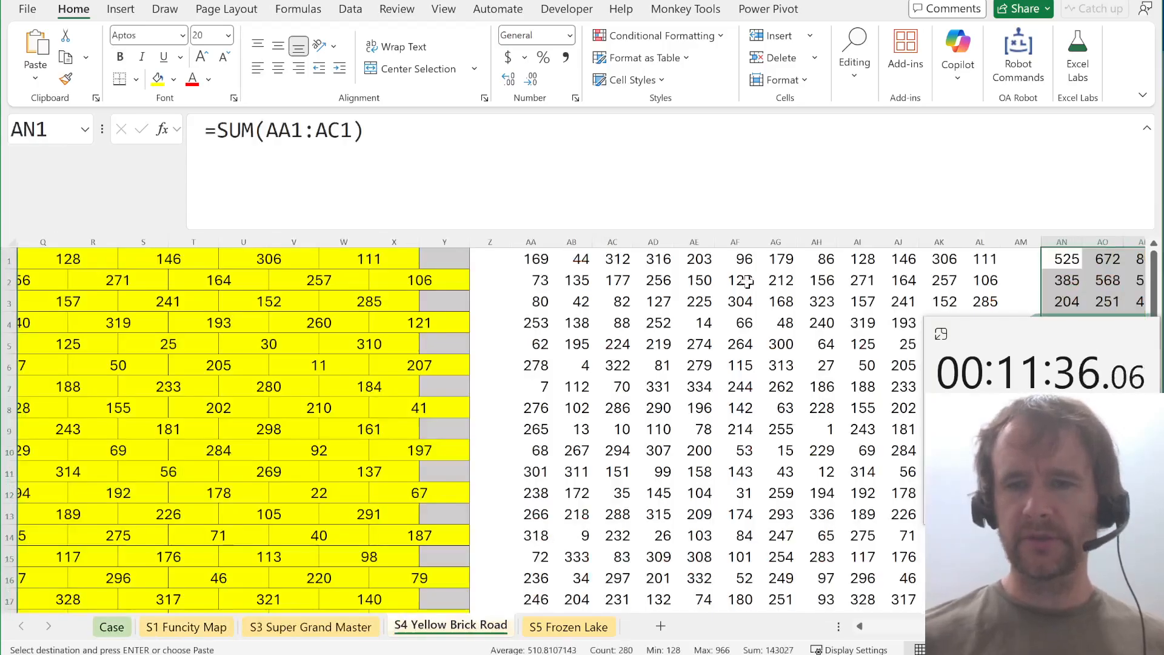
# Start a _MapRC formula in the empty cell AY1, beyond the existing number blocks.
pyautogui.hscroll(5, 747, 283)
pyautogui.hotkey('ctrl', 'Right')
pyautogui.press('Right')
pyautogui.press('Right')
pyautogui.press('Right')
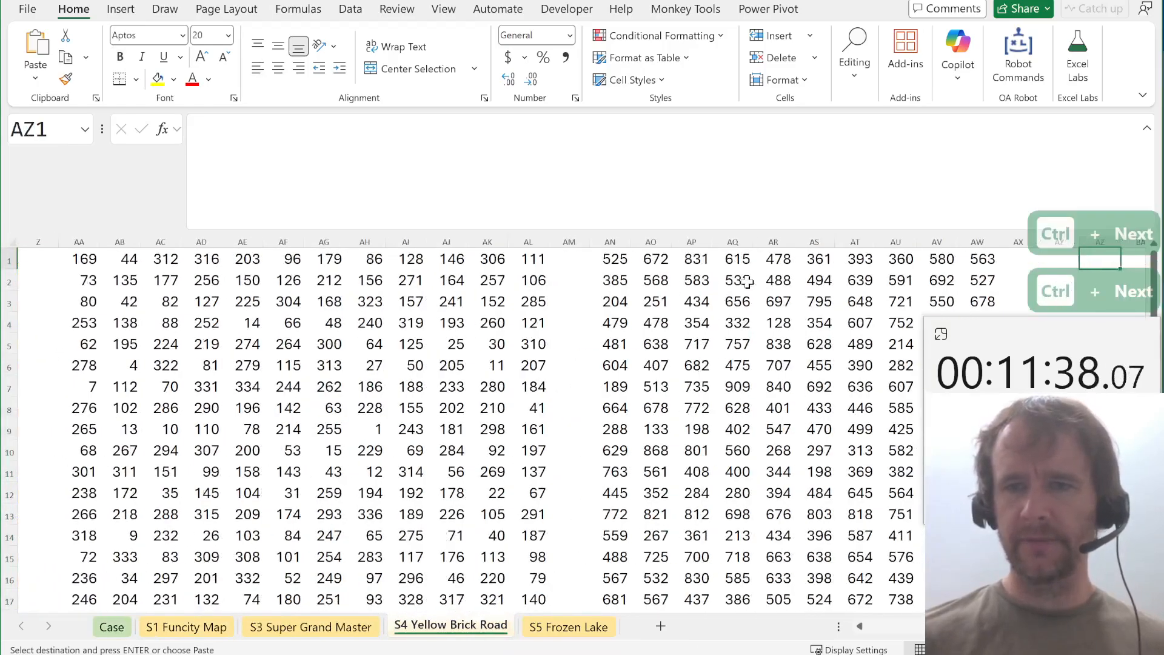
pyautogui.press('Right')
pyautogui.press('Left')
pyautogui.press('Left')
pyautogui.write('=')
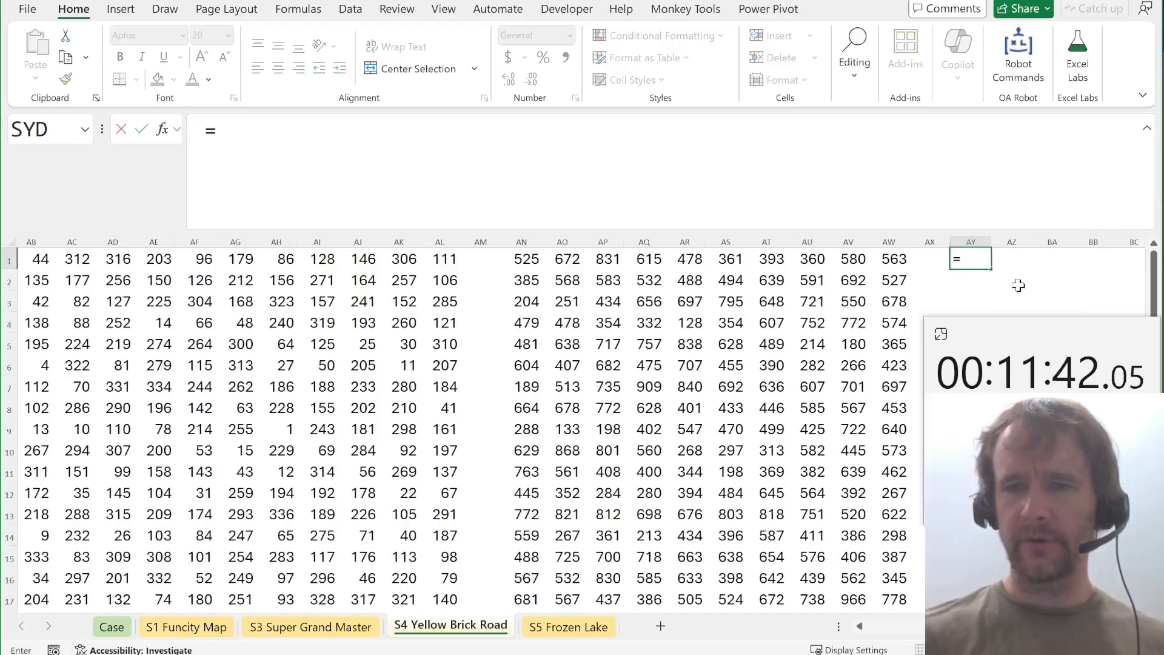
pyautogui.hscroll(3, 1019, 285)
pyautogui.hscroll(2, 1019, 285)
pyautogui.write('map')
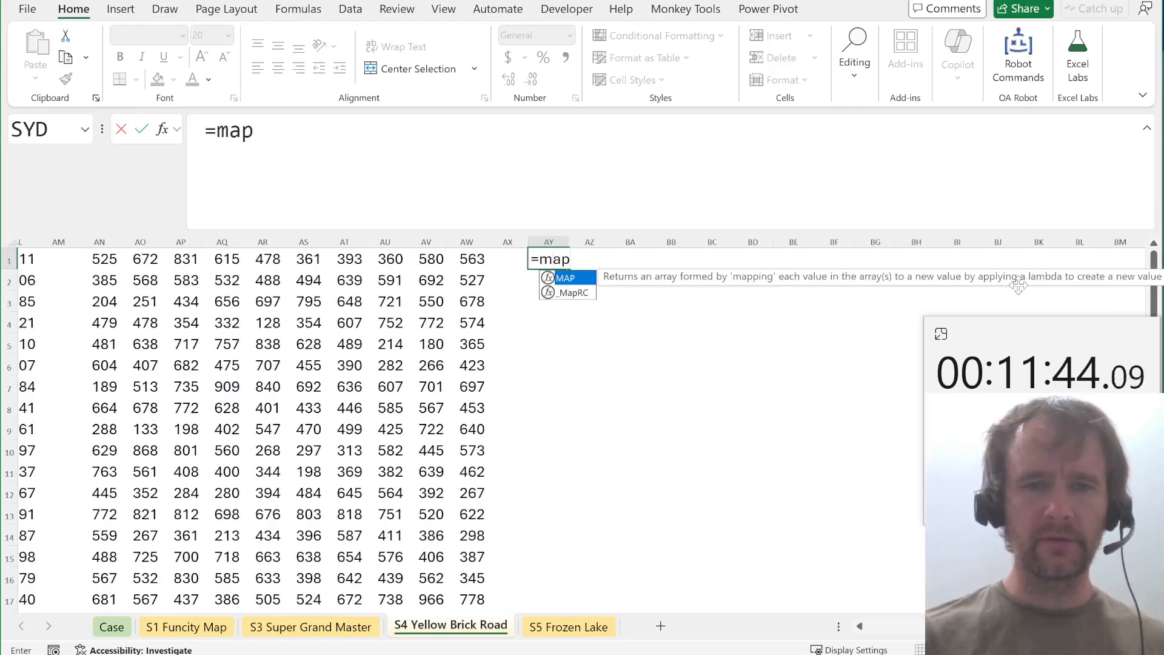
pyautogui.press('Tab')
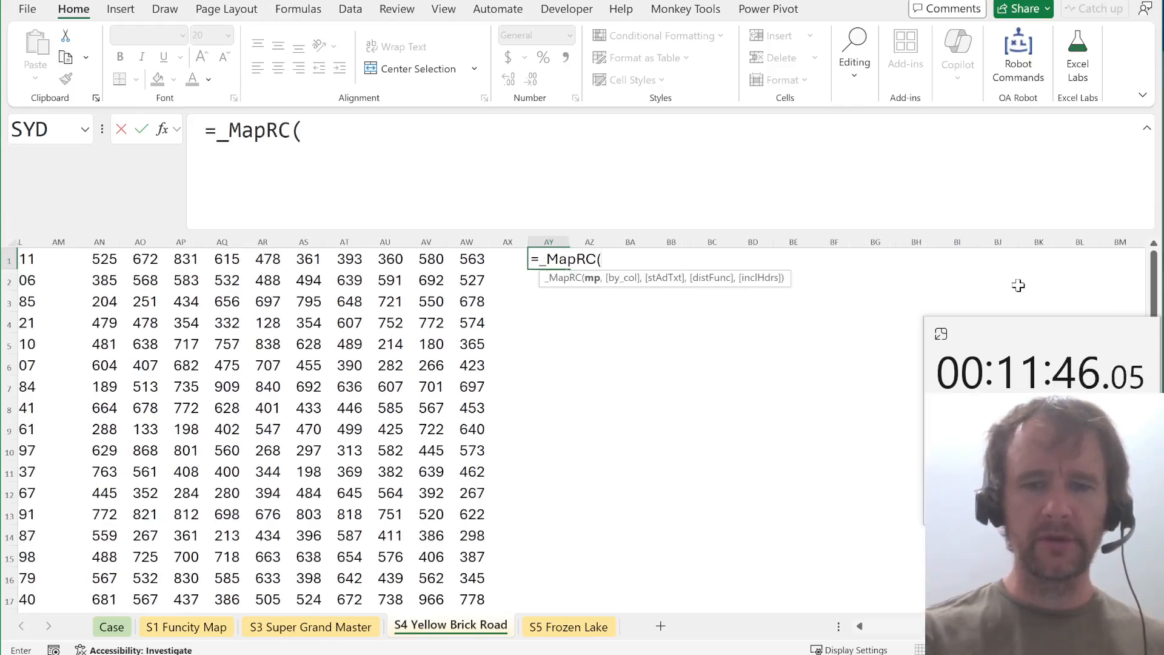
# Use the whole brick grid A1:Y28 as the map argument of _MapRC and commit the formula.
pyautogui.hotkey('ctrl', 'Home')
pyautogui.hotkey('ctrl', 'shift', 'Right')
pyautogui.hotkey('shift', 'Down')
pyautogui.hotkey('shift', 'Down')
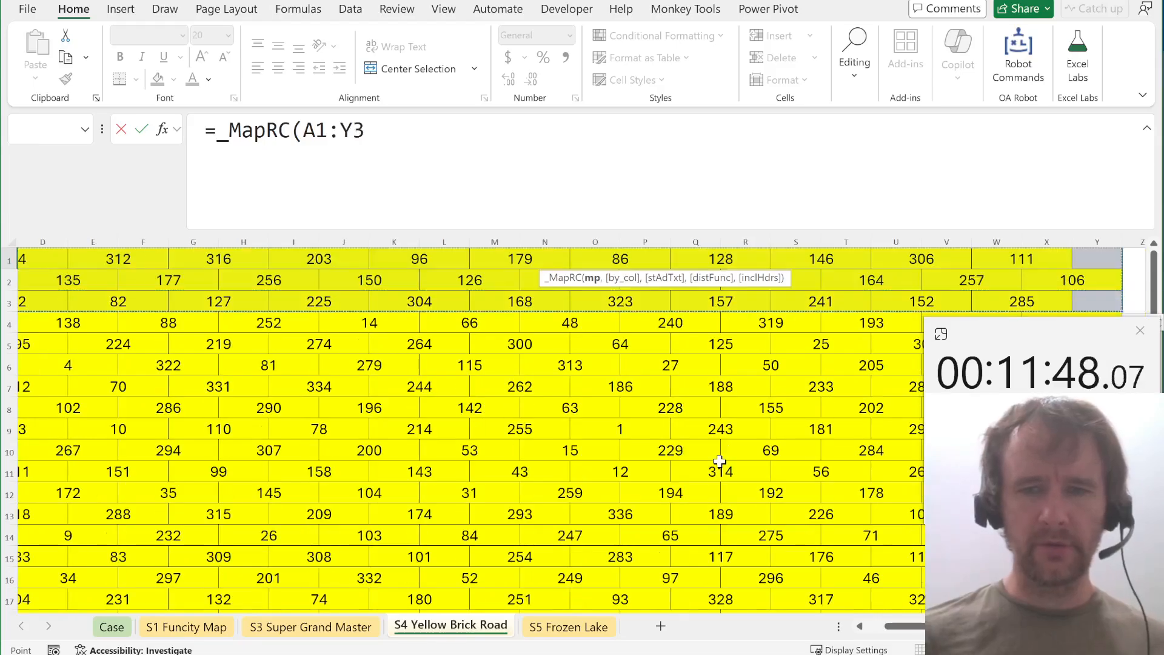
pyautogui.hotkey('shift', 'pagedown')
pyautogui.hotkey('shift', 'Down')
pyautogui.hotkey('shift', 'Down')
pyautogui.hotkey('shift', 'Down')
pyautogui.hotkey('shift', 'Down')
pyautogui.hotkey('shift', 'Down')
pyautogui.hotkey('shift', 'Down')
pyautogui.hotkey('shift', 'Down')
pyautogui.hotkey('shift', 'Down')
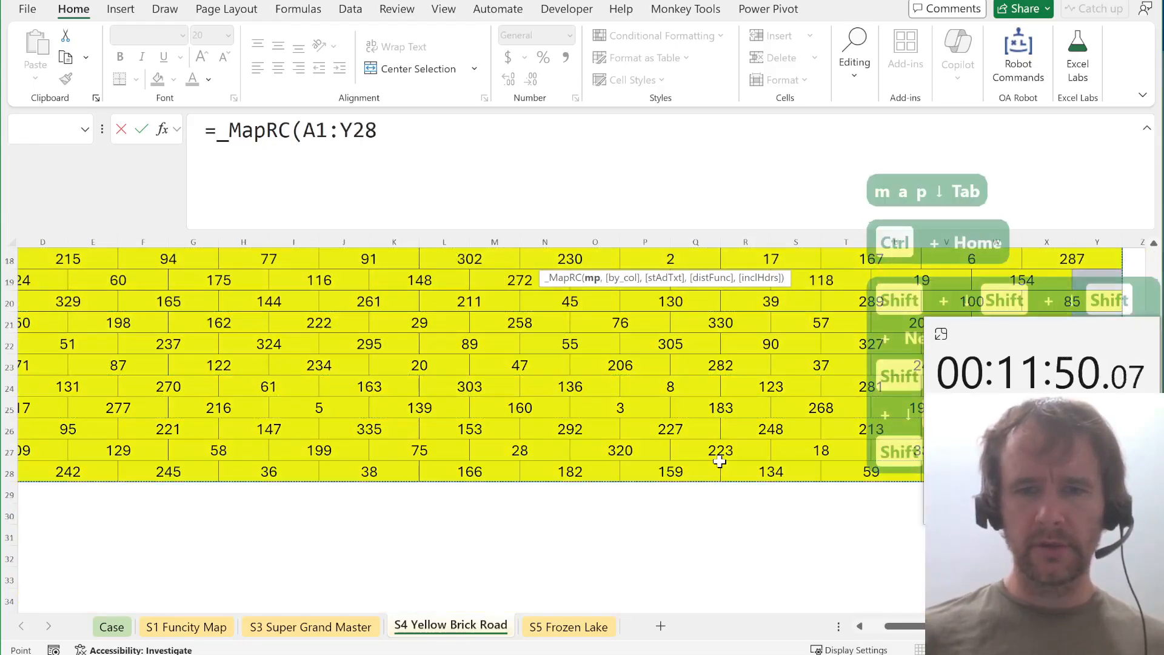
pyautogui.press('Return')
# Autofit column BA so the position codes from the _MapRC output fit.
pyautogui.press('Right')
pyautogui.press('Right')
pyautogui.press('Right')
pyautogui.press('Right')
pyautogui.press('Right')
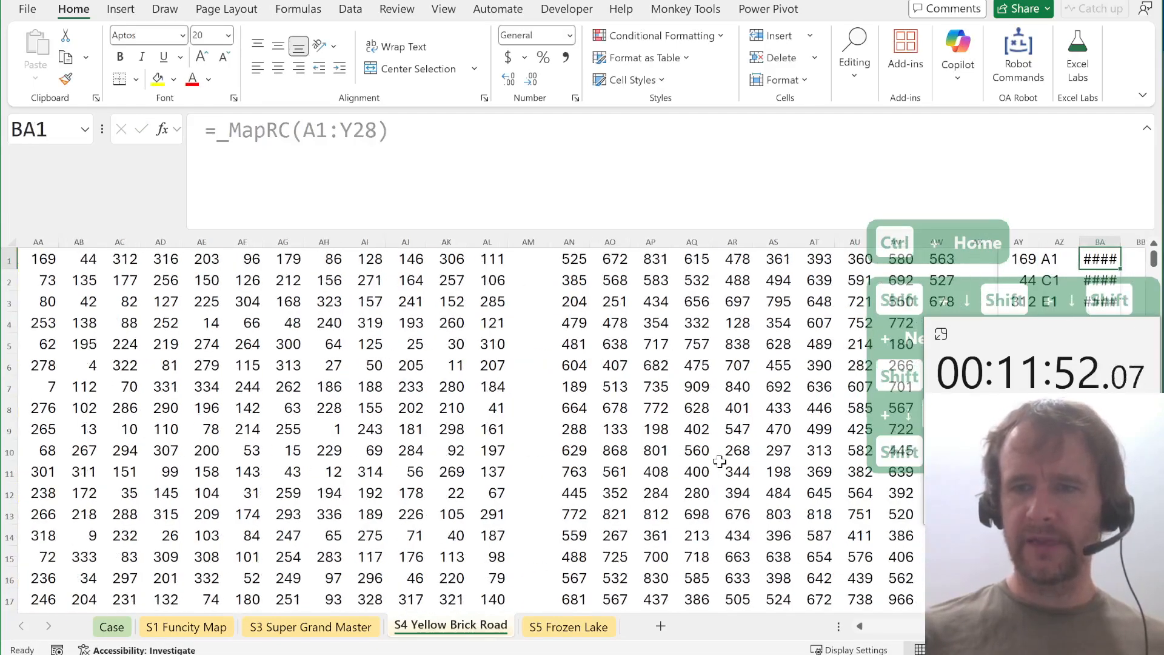
pyautogui.press('Left')
pyautogui.press('Left')
pyautogui.press('Left')
pyautogui.hotkey('ctrl', 'shift', 'Down')
pyautogui.hotkey('alt', 'o')
pyautogui.press('c')
pyautogui.press('a')
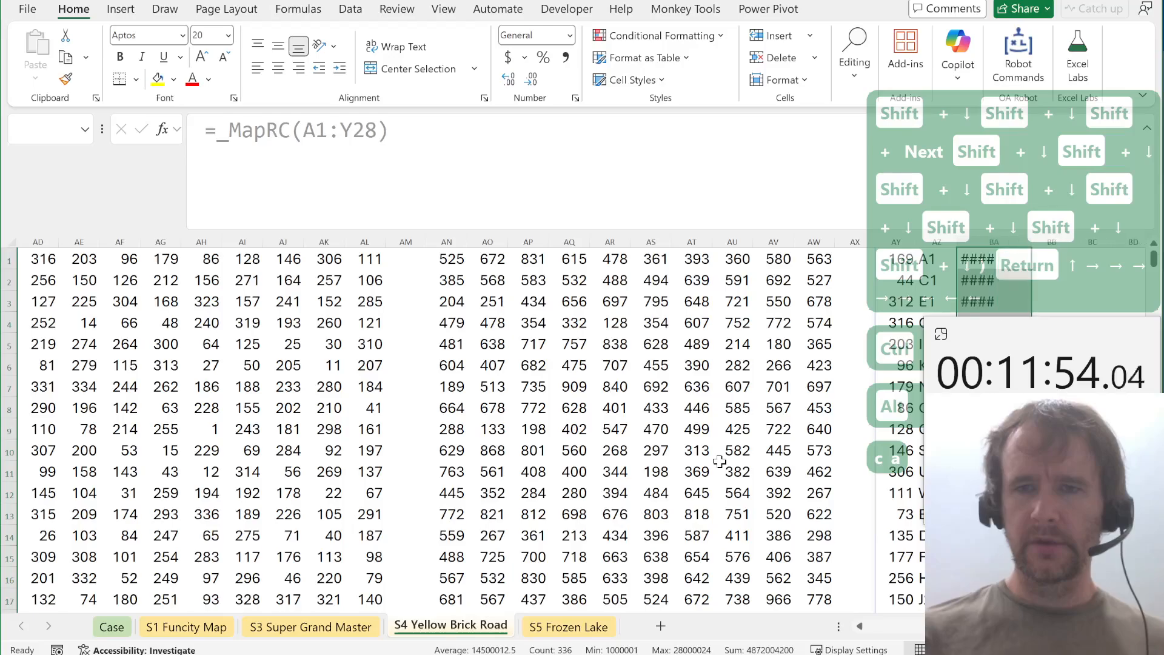
pyautogui.press('Right')
pyautogui.press('Right')
pyautogui.press('Right')
pyautogui.press('Right')
pyautogui.press('Right')
pyautogui.press('Right')
pyautogui.press('Right')
pyautogui.hotkey('ctrl', 'Left')
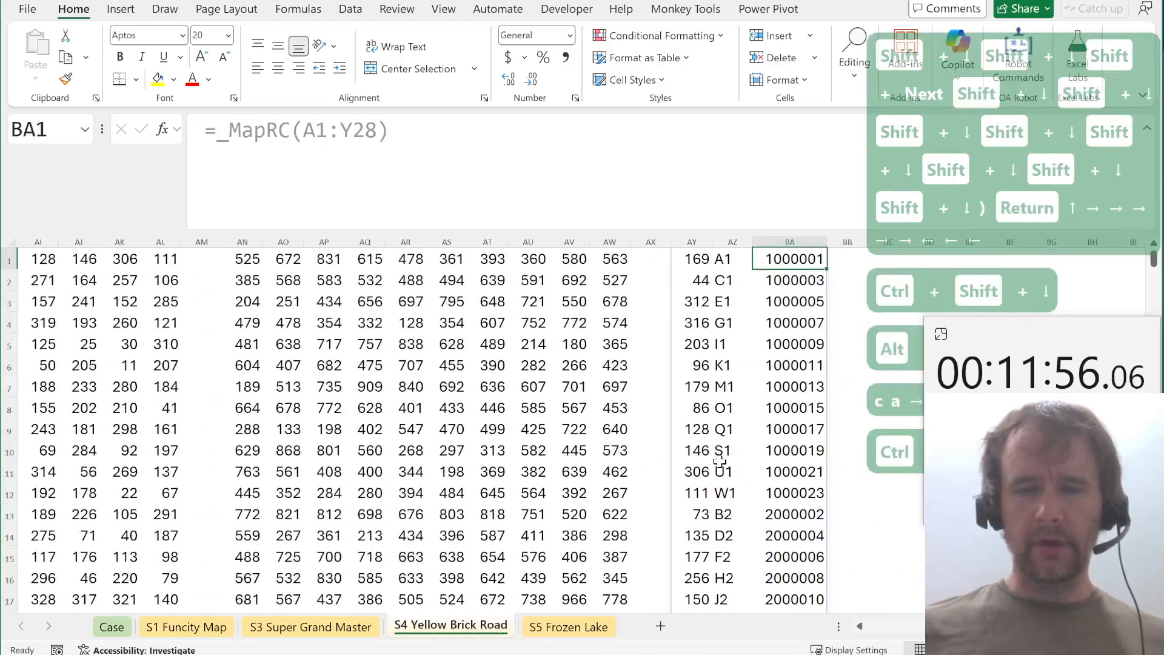
pyautogui.press('Left')
pyautogui.press('Left')
# Return to the Case sheet and start a VLOOKUP in H214 with brick number G214 as the lookup value.
pyautogui.hotkey('ctrl', 'pageup')
pyautogui.hotkey('ctrl', 'pageup')
pyautogui.hotkey('ctrl', 'pageup')
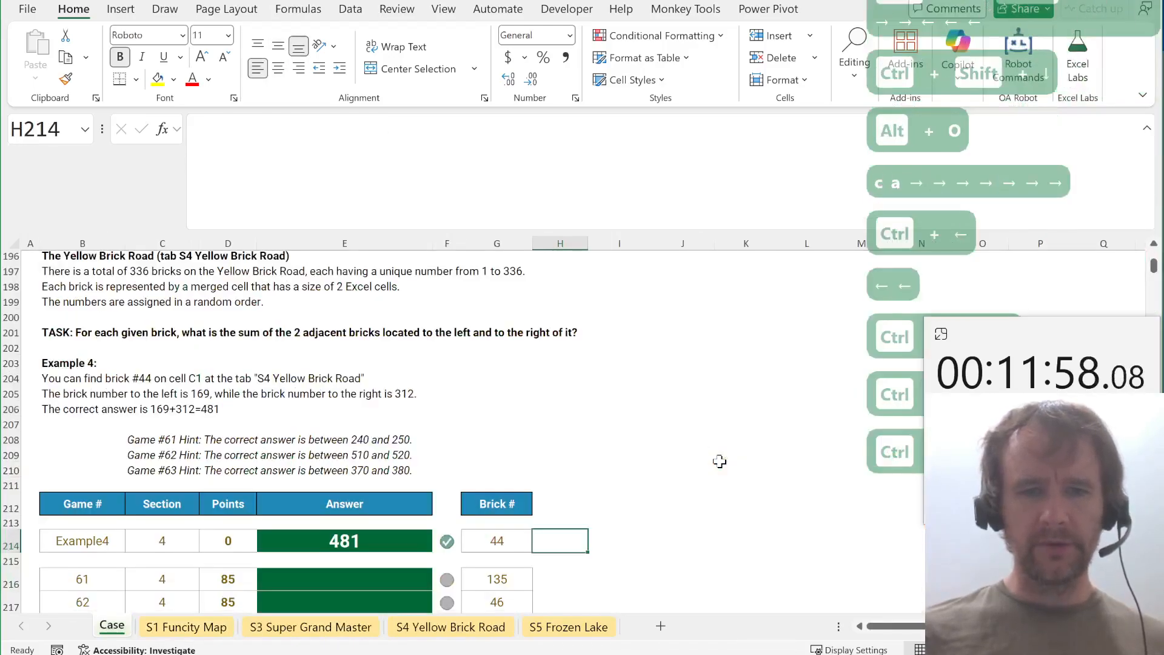
pyautogui.write('=vl')
pyautogui.press('Tab')
pyautogui.press('Left')
pyautogui.write(',')
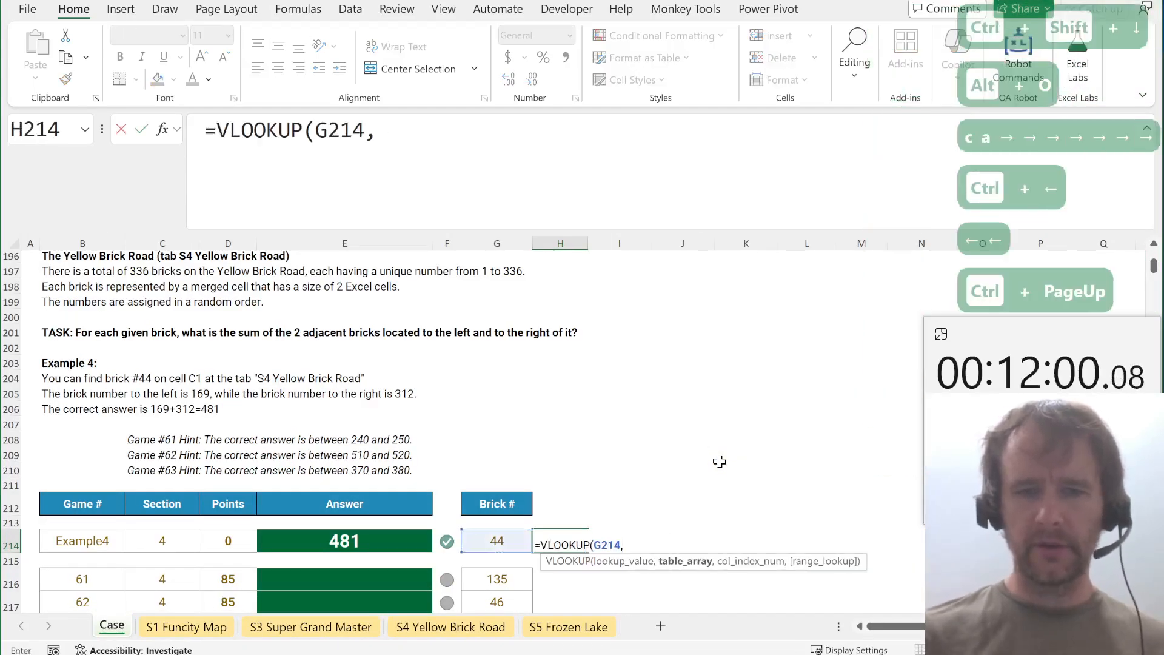
# Complete the VLOOKUP with the absolute spill range 'S4 Yellow Brick Road'!$AY$1#, column 3 and exact match 0.
pyautogui.hotkey('ctrl', 'pagedown')
pyautogui.hotkey('ctrl', 'pagedown')
pyautogui.hotkey('ctrl', 'pagedown')
pyautogui.click(679, 391)
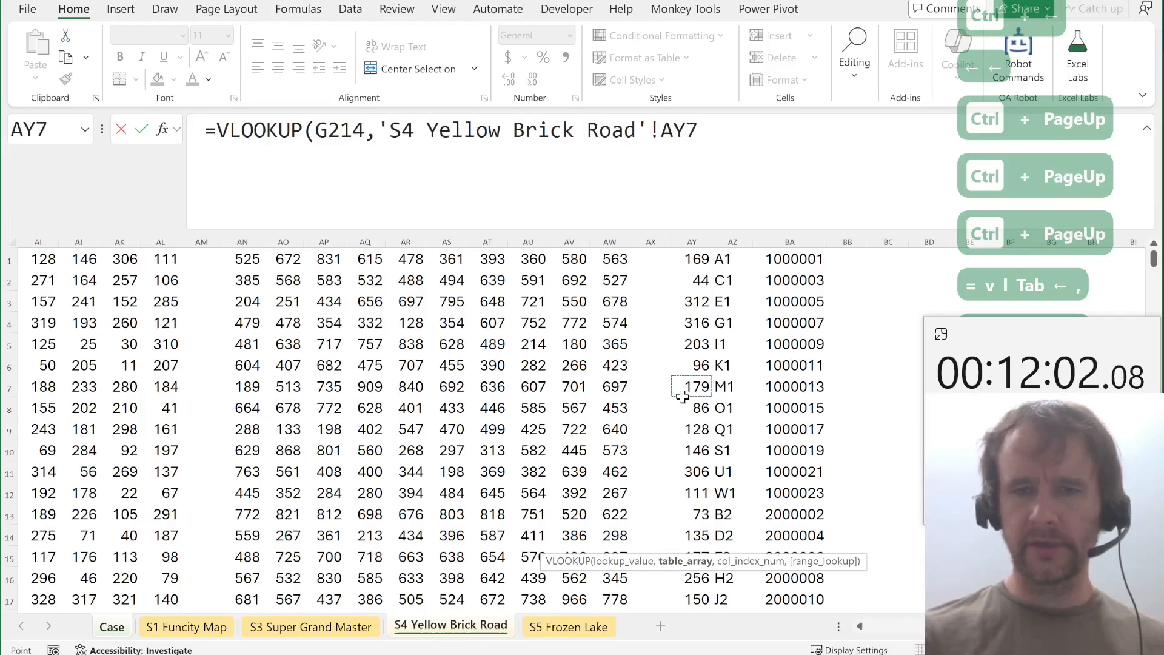
pyautogui.hotkey('ctrl', 'Up')
pyautogui.hotkey('ctrl', 'shift', 'Down')
pyautogui.press('F4')
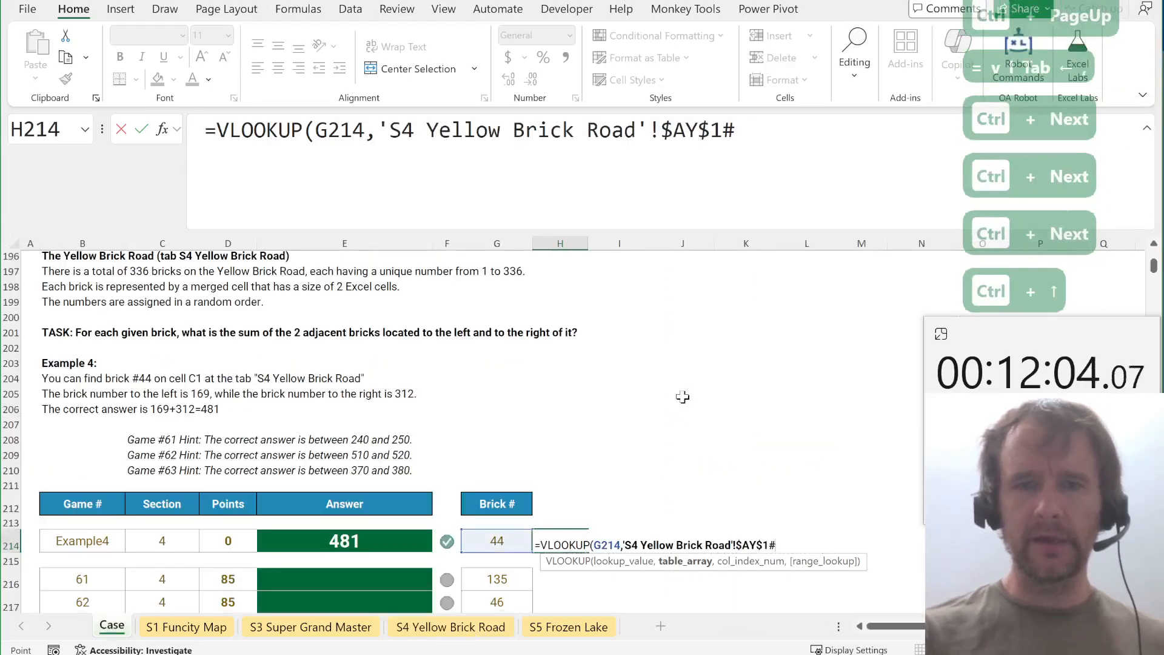
pyautogui.write(',3,0')
pyautogui.press('Return')
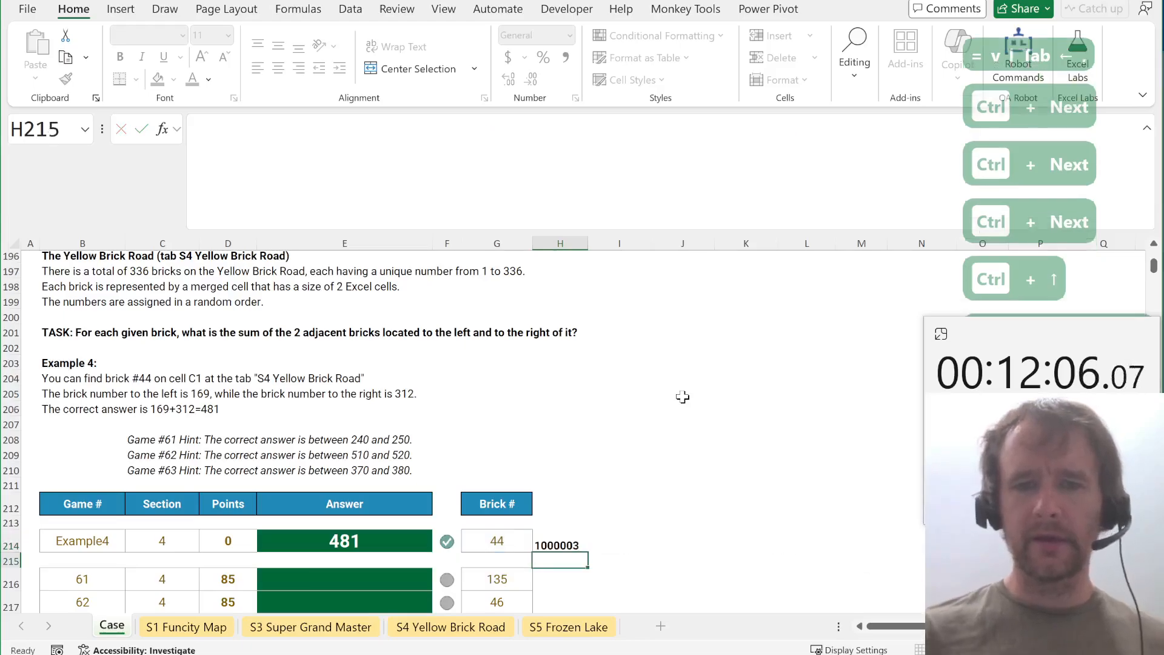
pyautogui.press('Up')
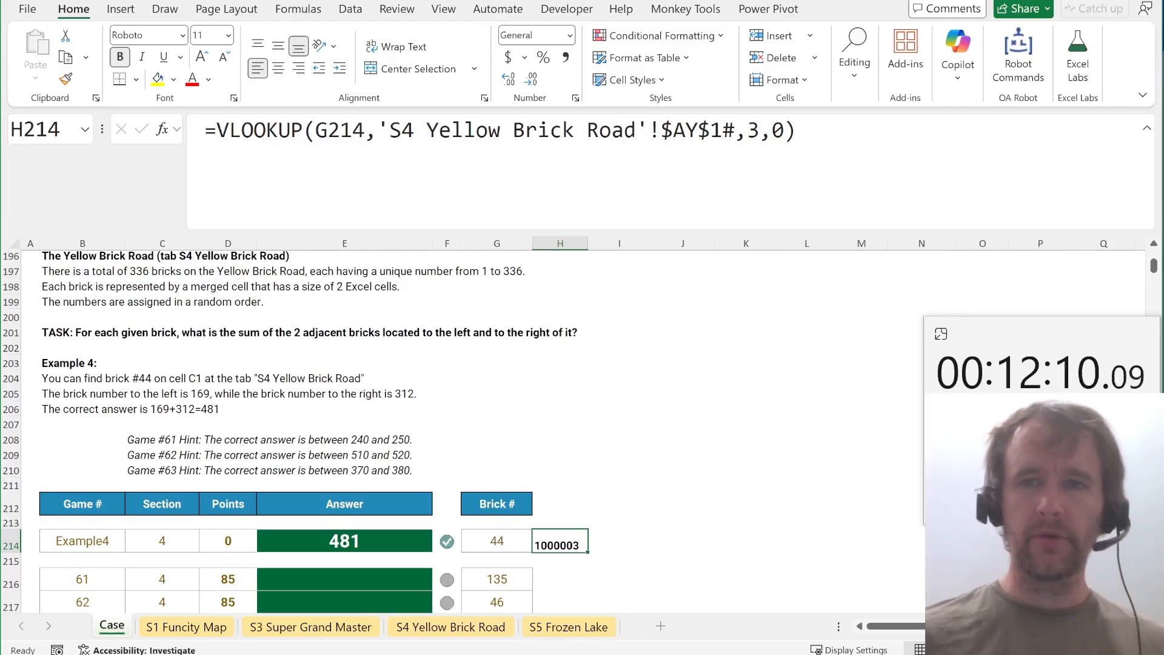
# Examine how the merged bricks are laid out at the start of the S4 Yellow Brick Road grid, then return to the Case sheet.
pyautogui.press('F2')
pyautogui.press('Escape')
pyautogui.hotkey('ctrl', 'pagedown')
pyautogui.hotkey('ctrl', 'pagedown')
pyautogui.hotkey('ctrl', 'pagedown')
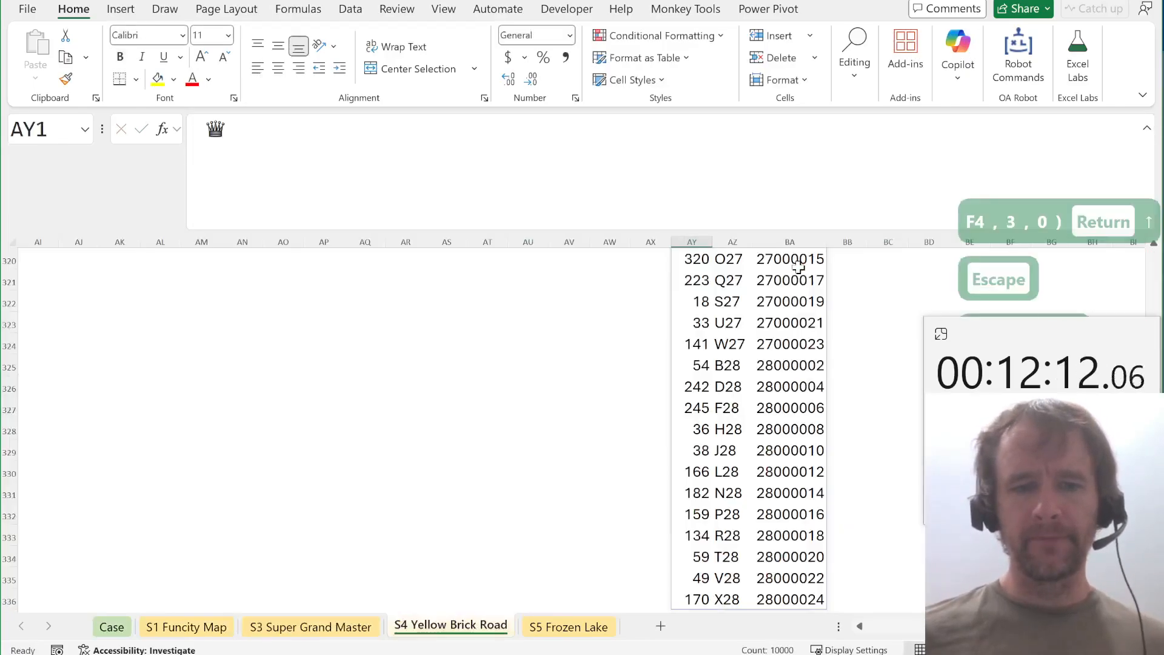
pyautogui.hotkey('ctrl', 'Home')
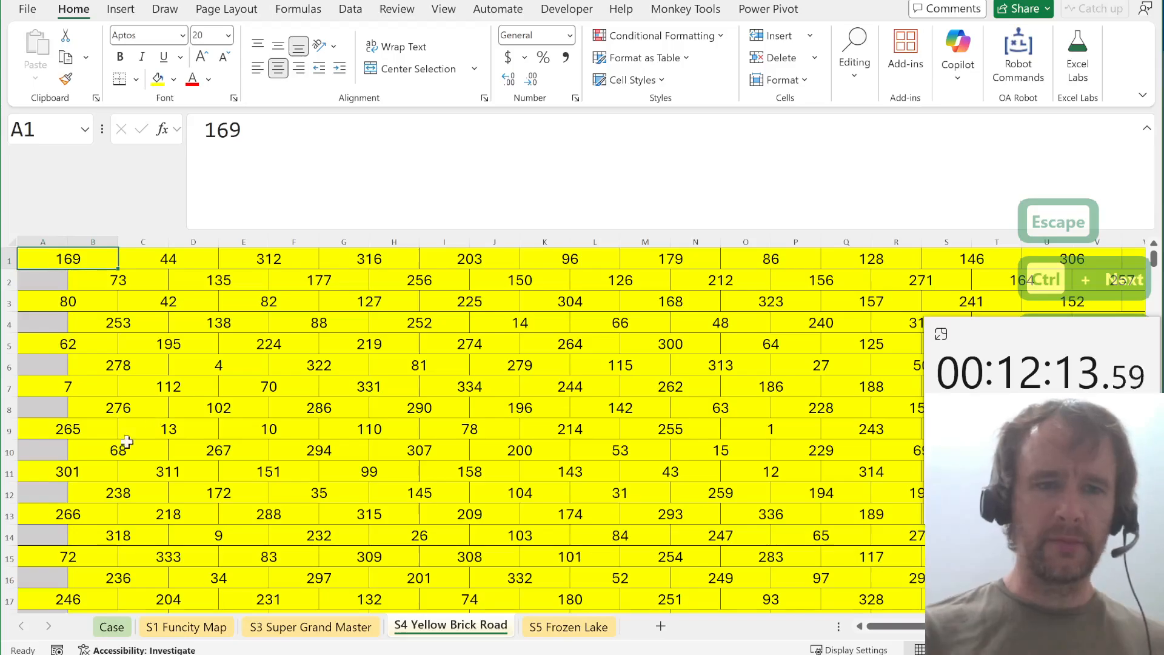
pyautogui.click(252, 306)
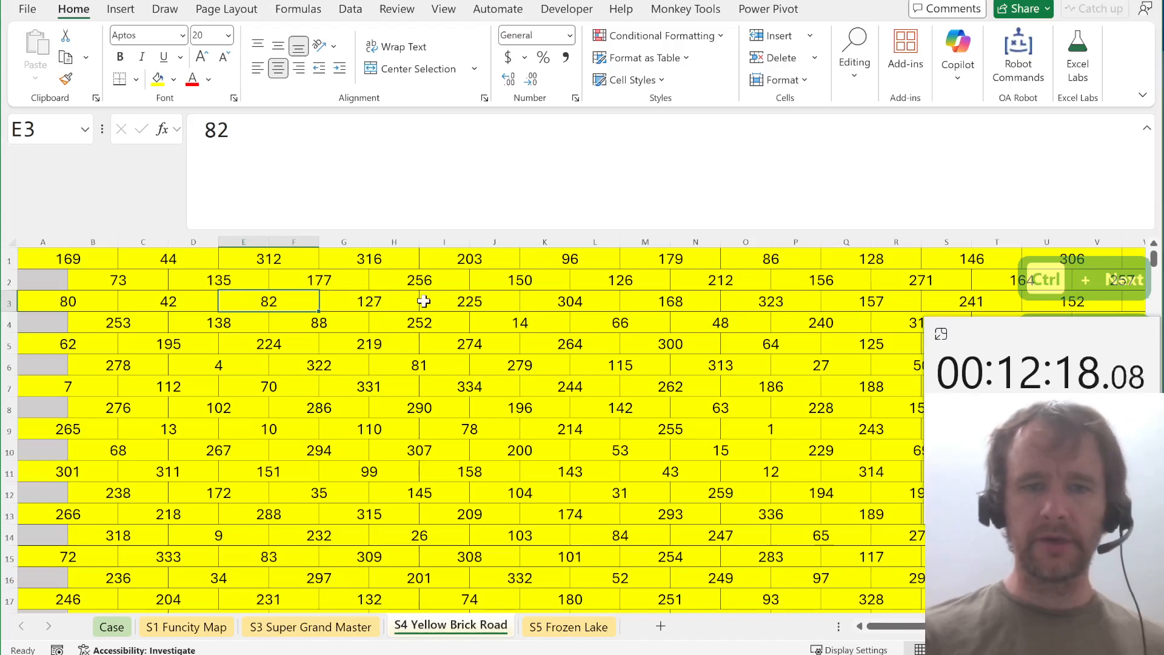
pyautogui.hotkey('ctrl', 'pageup')
pyautogui.hotkey('ctrl', 'pageup')
pyautogui.hotkey('ctrl', 'pageup')
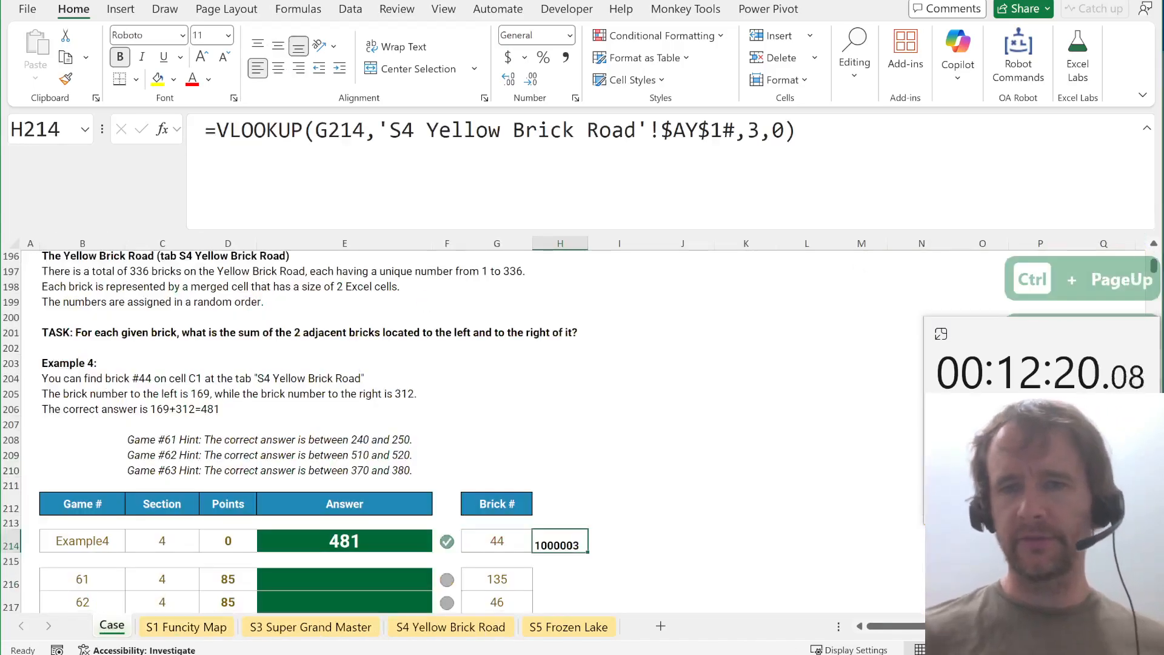
# Add the array {-2,2} to the VLOOKUP result in H214 to get the position codes of both neighbouring bricks.
pyautogui.press('F2')
pyautogui.write('+(')
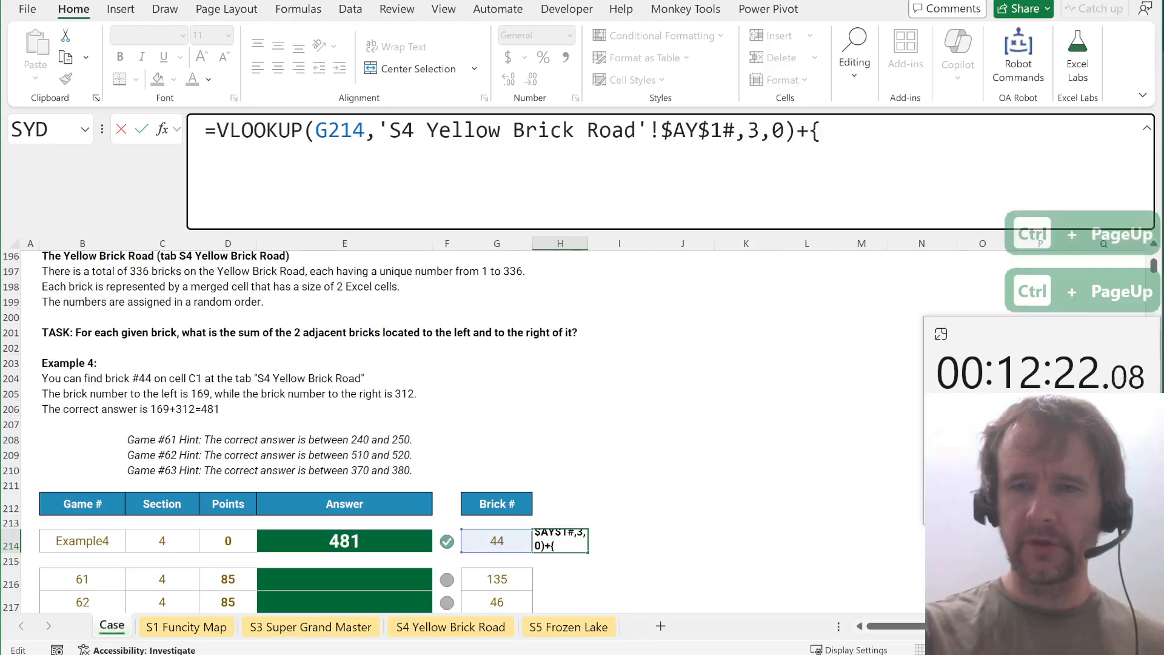
pyautogui.write('-2,2')
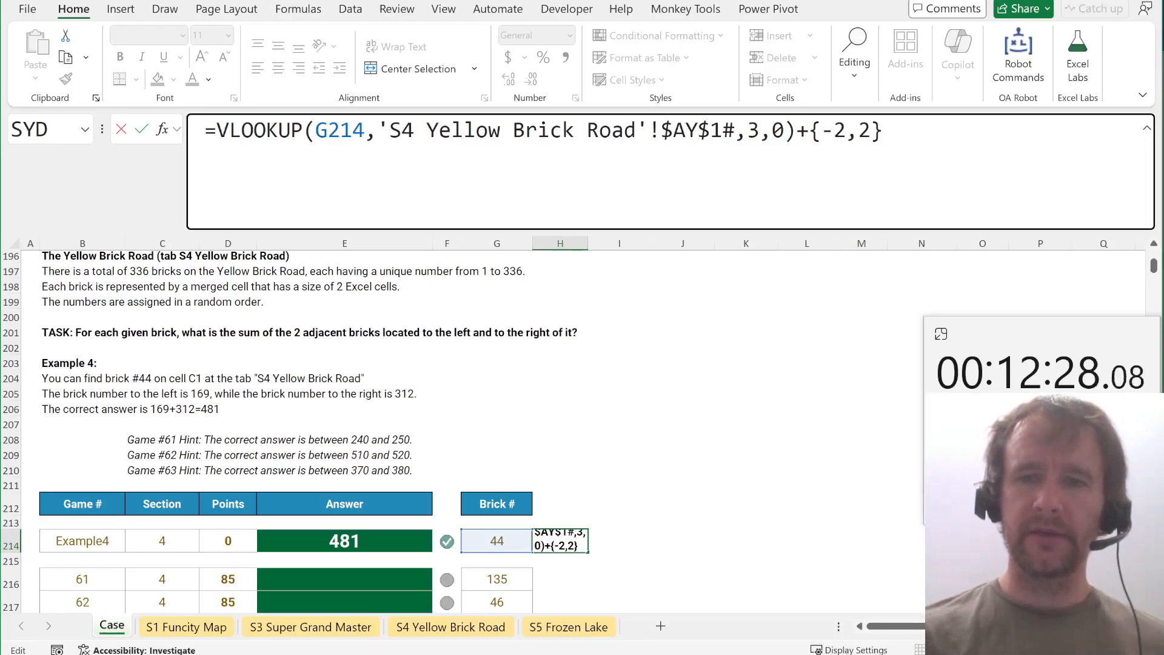
pyautogui.hotkey('ctrl', 'Return')
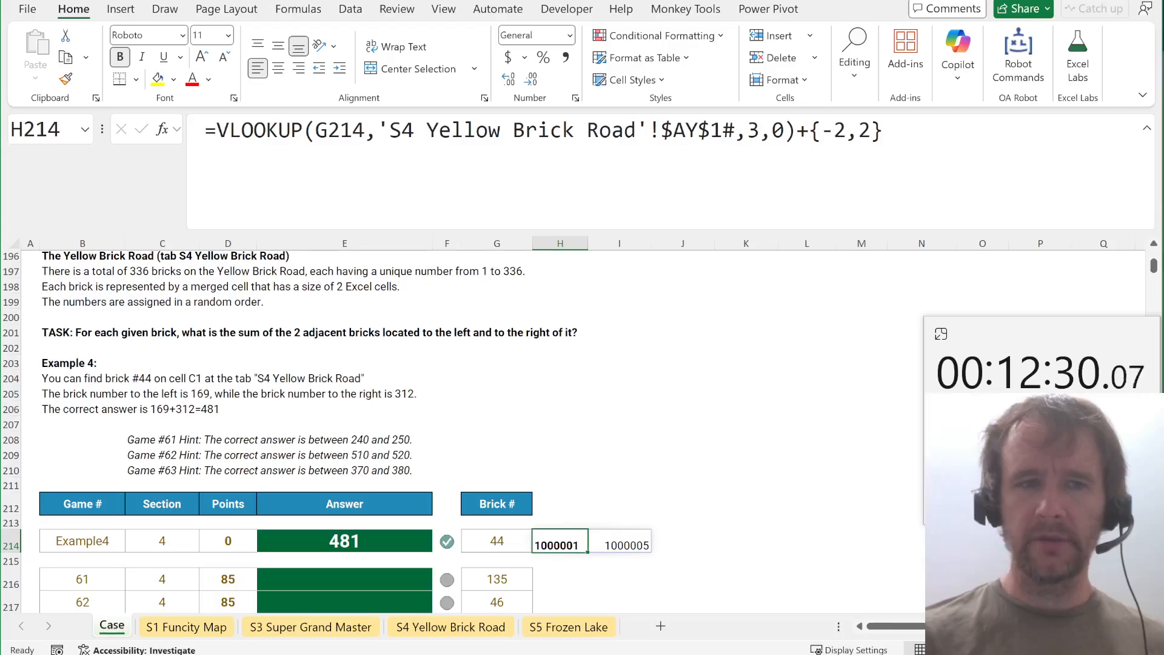
# Wrap the H214 formula in an XLOOKUP, using the VLOOKUP plus {-2,2} as its lookup value.
pyautogui.press('F2')
pyautogui.press('Home')
pyautogui.press('Right')
pyautogui.write('XLOOKUP(')
pyautogui.press('Tab')
pyautogui.press('End')
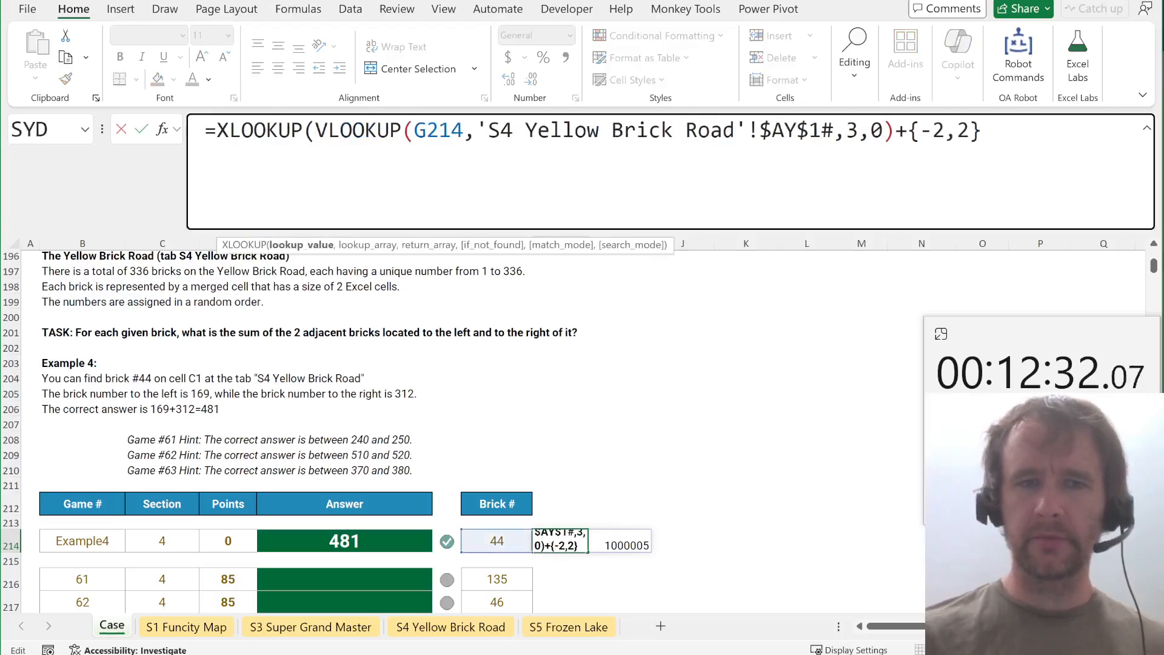
pyautogui.write(',')
# Set the XLOOKUP's lookup array to the absolute range 'S4 Yellow Brick Road'!$BA$1:$BA$336.
pyautogui.hotkey('ctrl', 'pagedown')
pyautogui.hotkey('ctrl', 'pagedown')
pyautogui.hotkey('ctrl', 'pagedown')
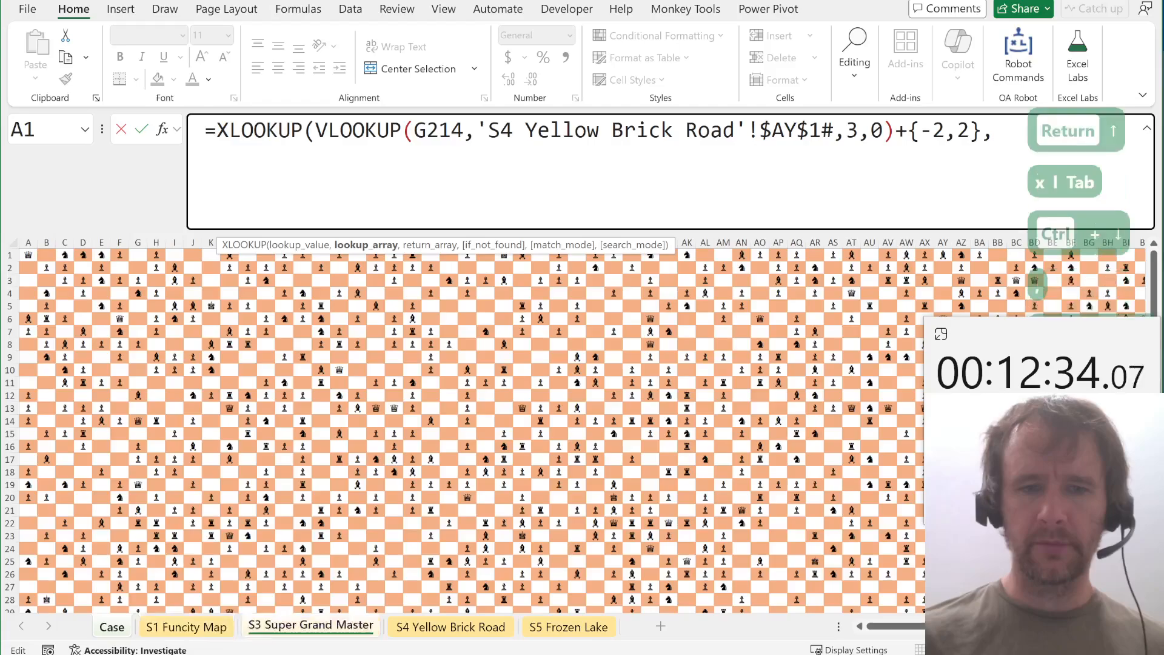
pyautogui.hscroll(10, 364, 381)
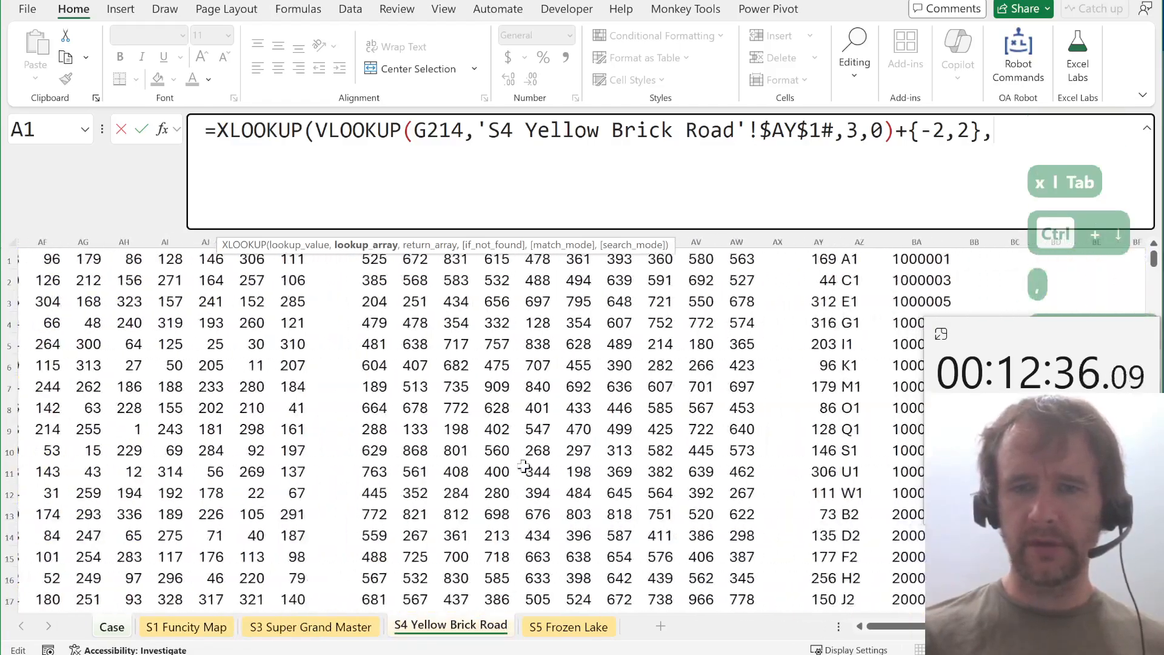
pyautogui.click(585, 389)
pyautogui.hotkey('ctrl', 'Up')
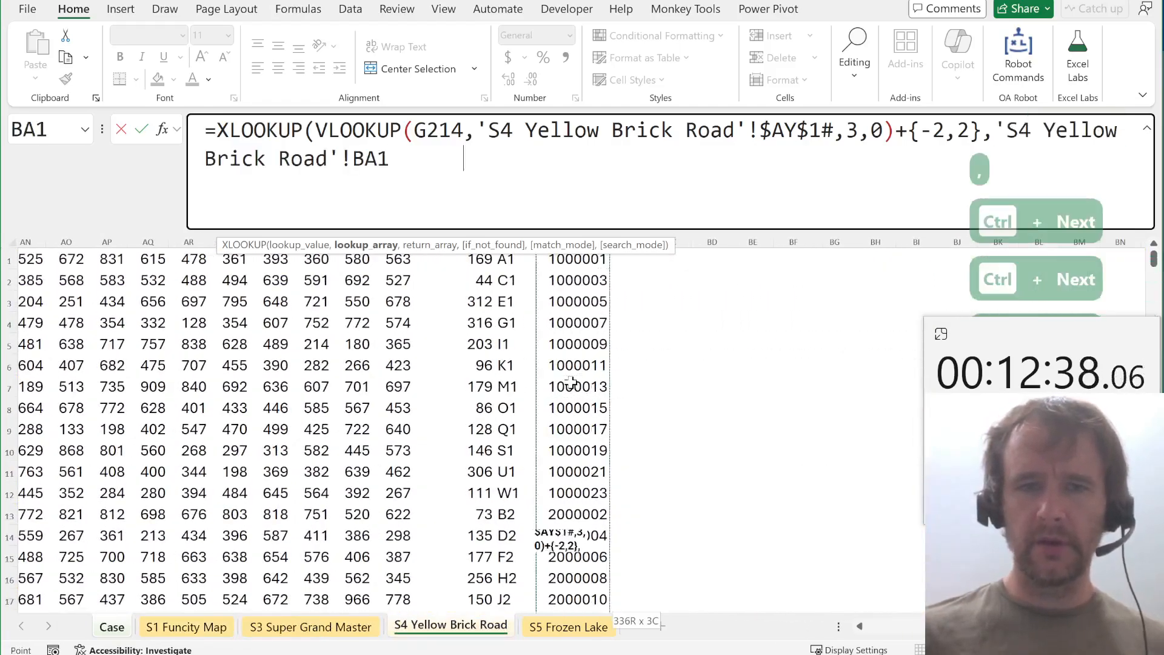
pyautogui.hotkey('ctrl', 'shift', 'Down')
pyautogui.press('F4')
pyautogui.write(',')
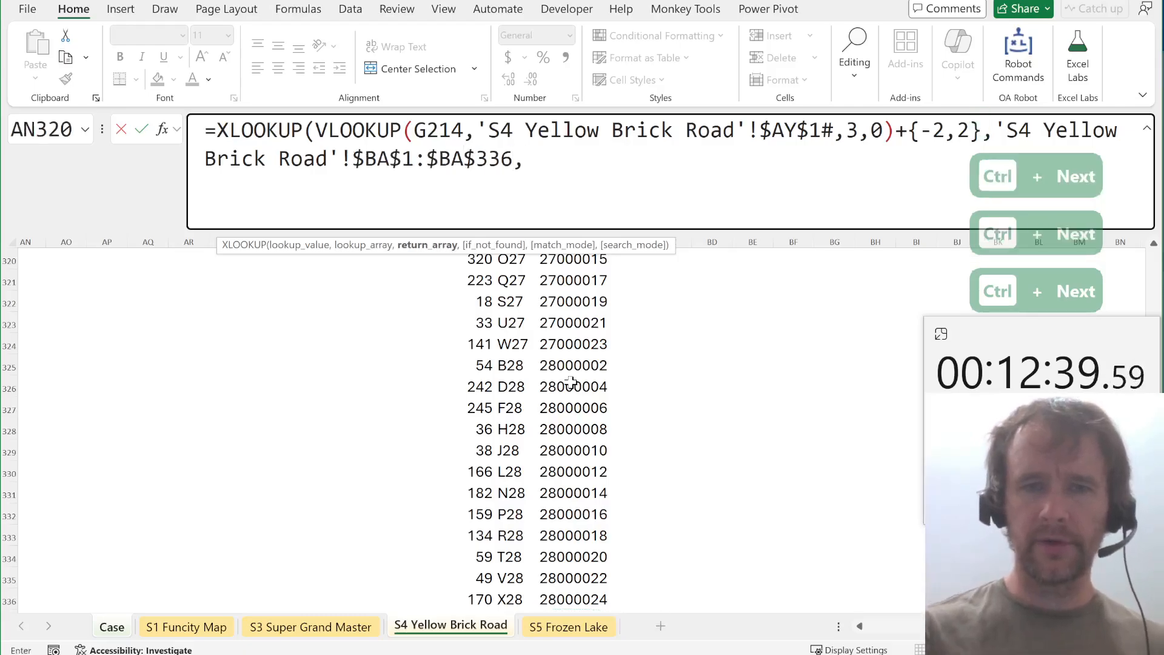
# Complete the XLOOKUP with return array 'S4 Yellow Brick Road'!$AY$1:$AY$336 and 0 as the if-not-found value.
pyautogui.click(488, 406)
pyautogui.hotkey('ctrl', 'Up')
pyautogui.hotkey('ctrl', 'shift', 'Down')
pyautogui.press('F4')
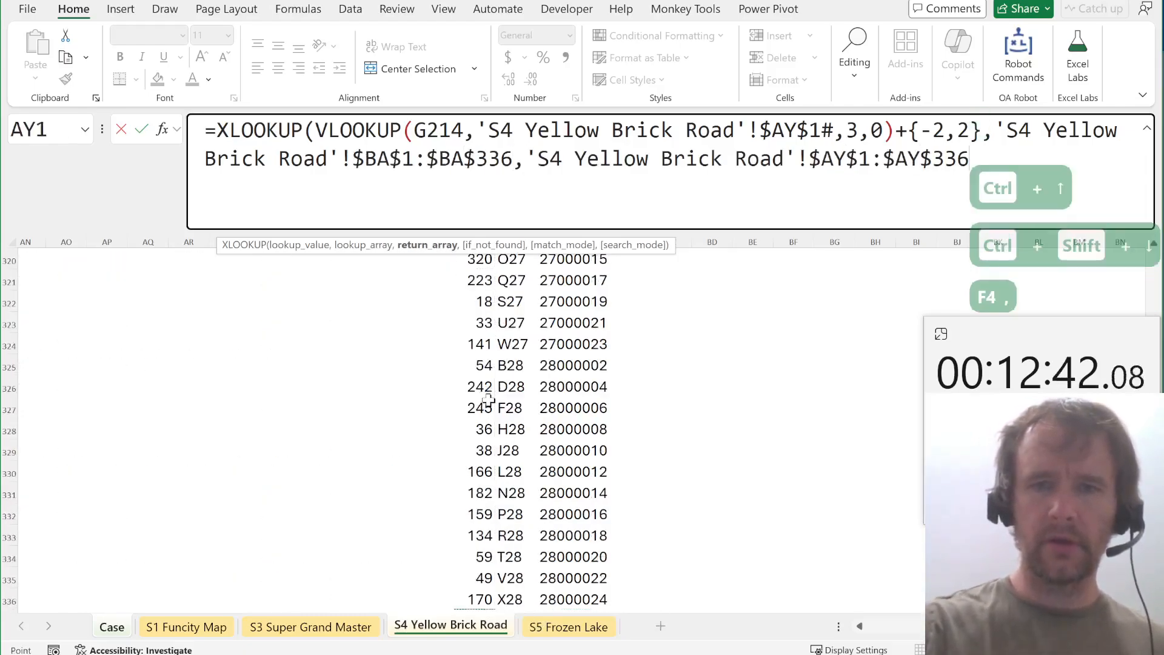
pyautogui.write(',0)')
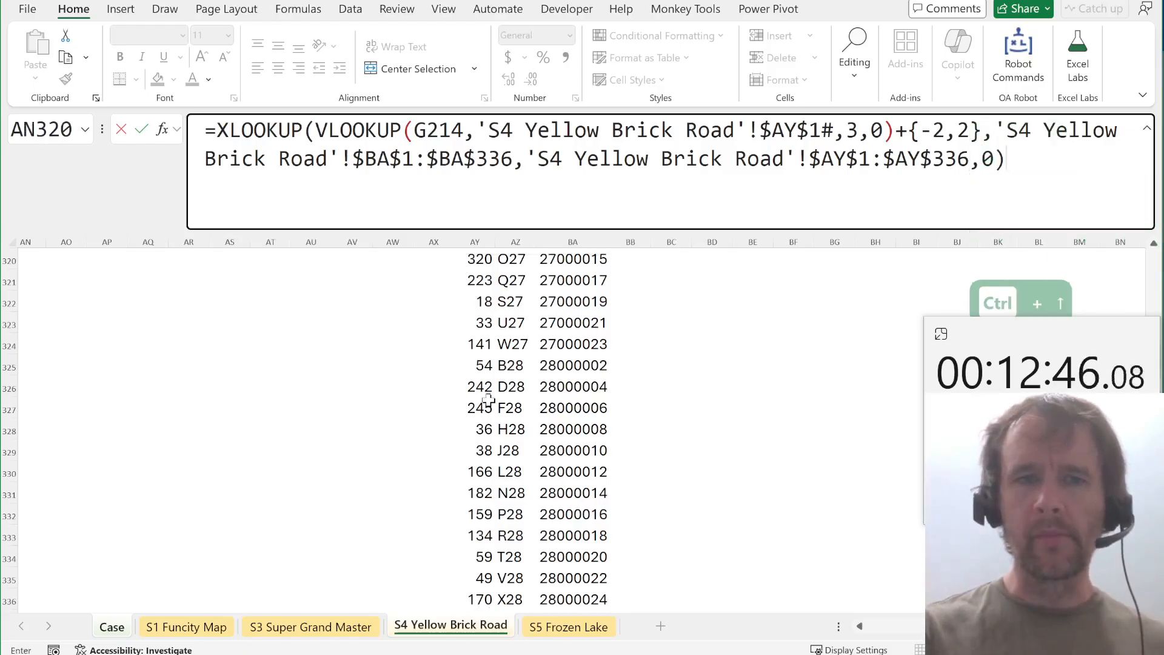
pyautogui.press('Return')
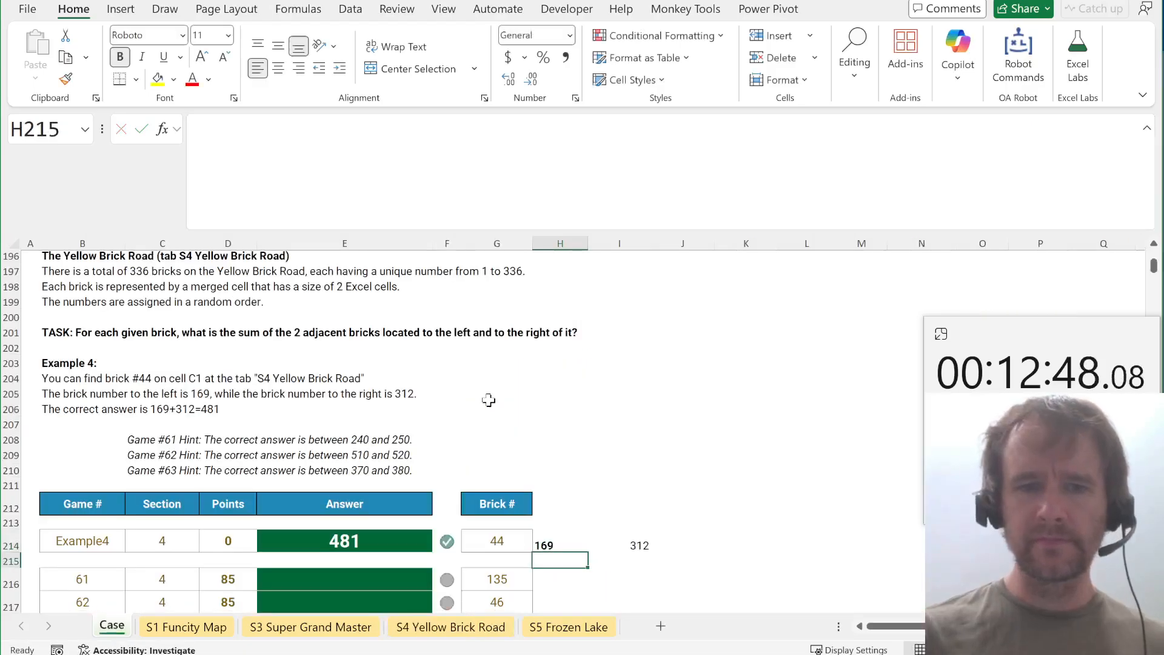
# Wrap the XLOOKUP in H214 in a SUM to total the two adjacent bricks.
pyautogui.press('Up')
pyautogui.click(217, 130)
pyautogui.write('SUBSTITUTE(')
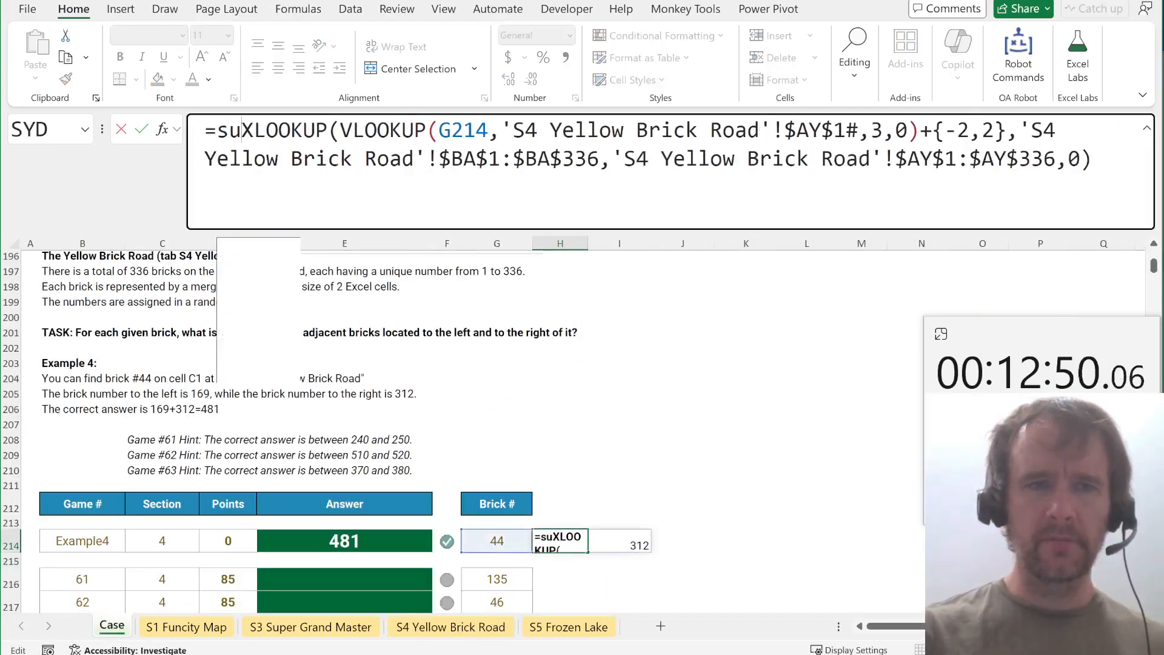
pyautogui.press('BackSpace')
pyautogui.press('BackSpace')
pyautogui.press('BackSpace')
pyautogui.press('BackSpace')
pyautogui.press('BackSpace')
pyautogui.press('BackSpace')
pyautogui.press('BackSpace')
pyautogui.press('BackSpace')
pyautogui.press('BackSpace')
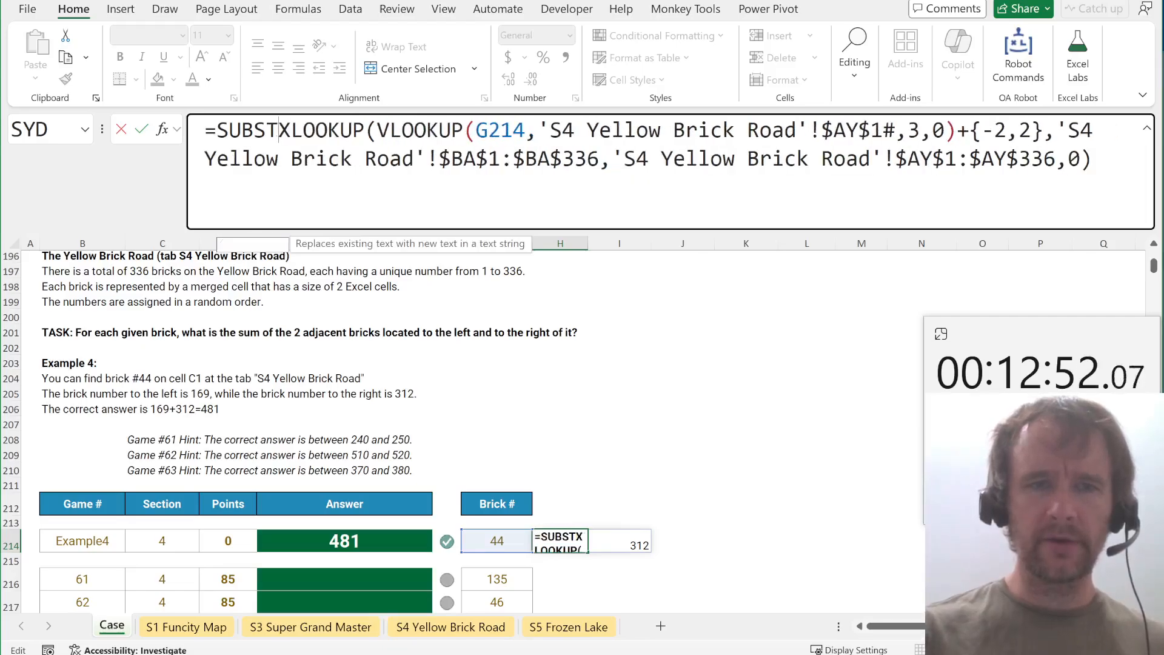
pyautogui.write('M(')
pyautogui.press('Return')
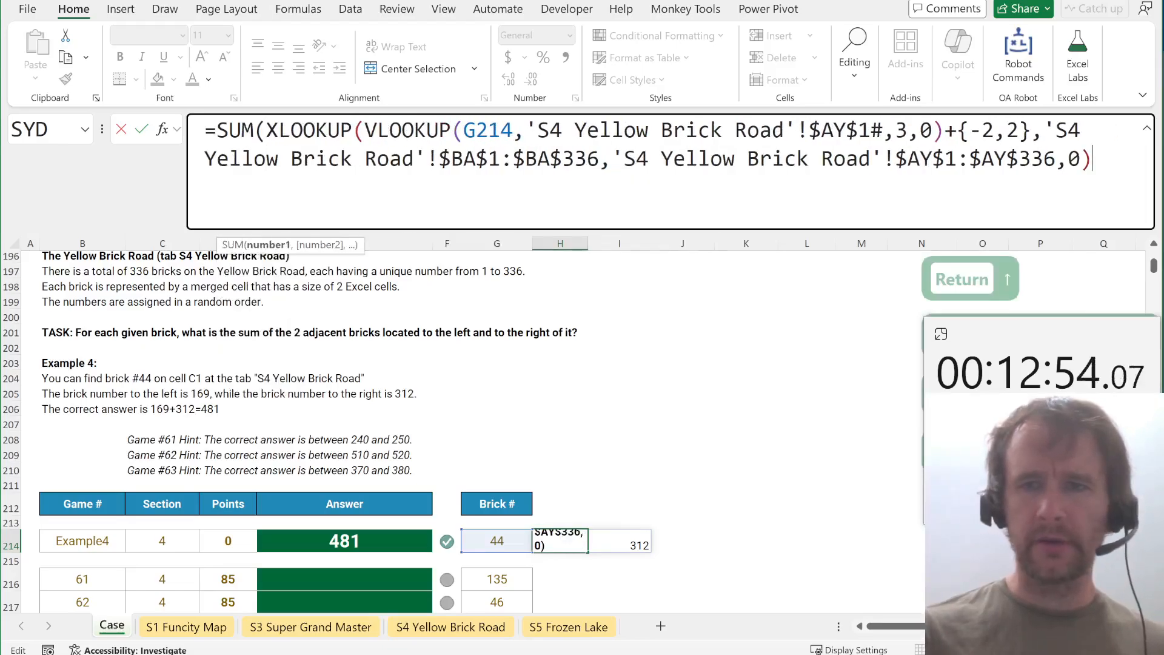
# Copy the H214 formula to H216 and fill it down to H235 for games 61 to 80.
pyautogui.hotkey('ctrl', 'Up')
pyautogui.hotkey('ctrl', 'c')
pyautogui.press('Down')
pyautogui.press('Down')
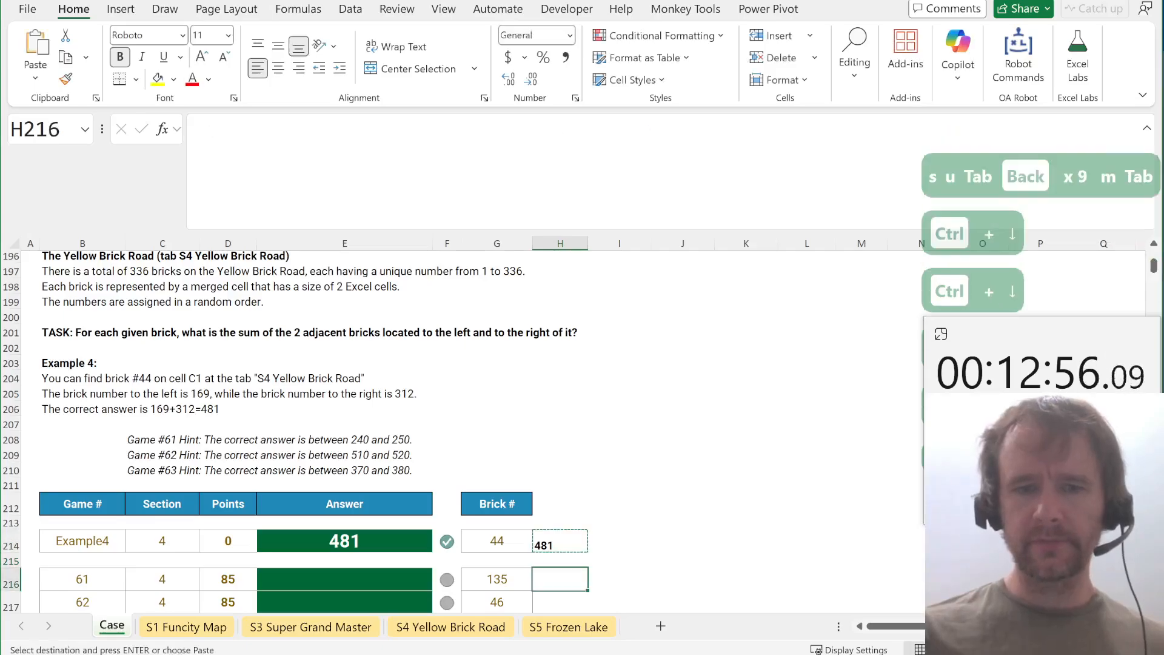
pyautogui.hotkey('ctrl', 'v')
pyautogui.press('Left')
pyautogui.hotkey('ctrl', 'Down')
pyautogui.press('Right')
pyautogui.hotkey('ctrl', 'shift', 'Up')
pyautogui.hotkey('ctrl', 'd')
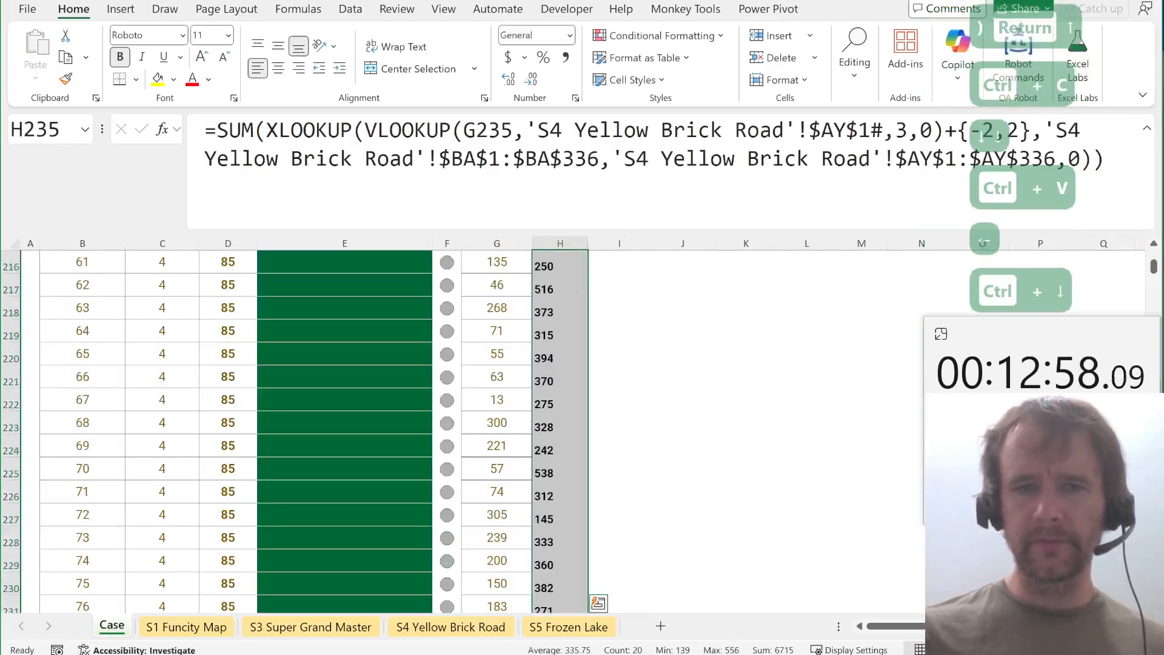
# Remove the if-not-found argument 0 from the XLOOKUP formulas in H216:H235.
pyautogui.hotkey('ctrl', '.')
pyautogui.scroll(7, 365, 400)
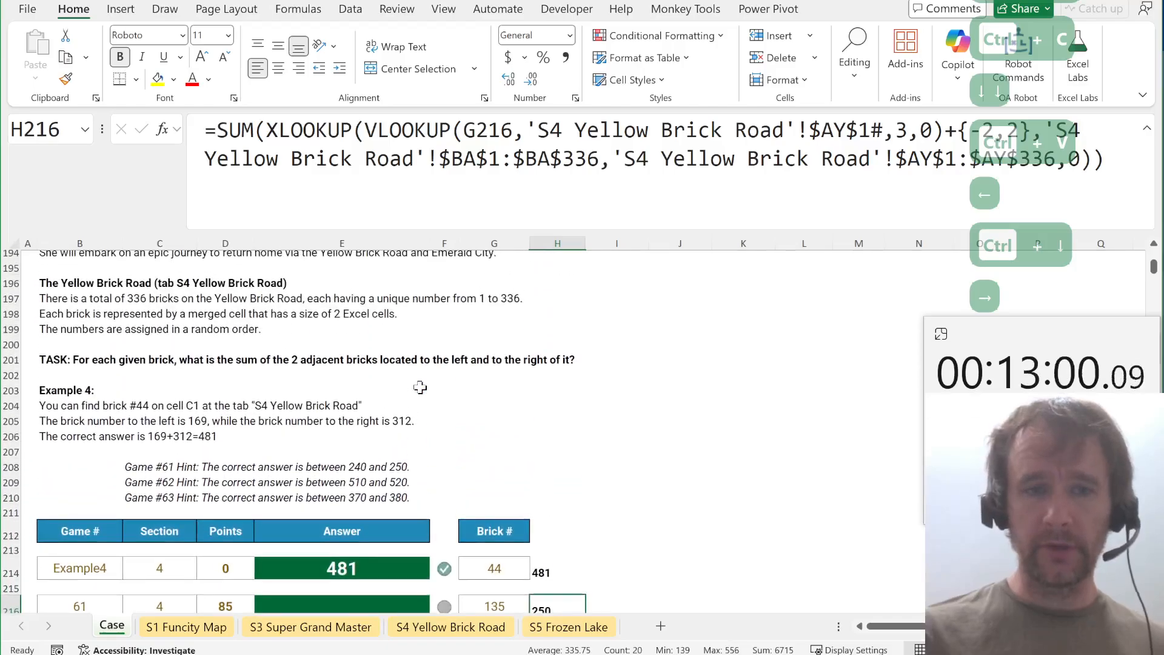
pyautogui.press('F2')
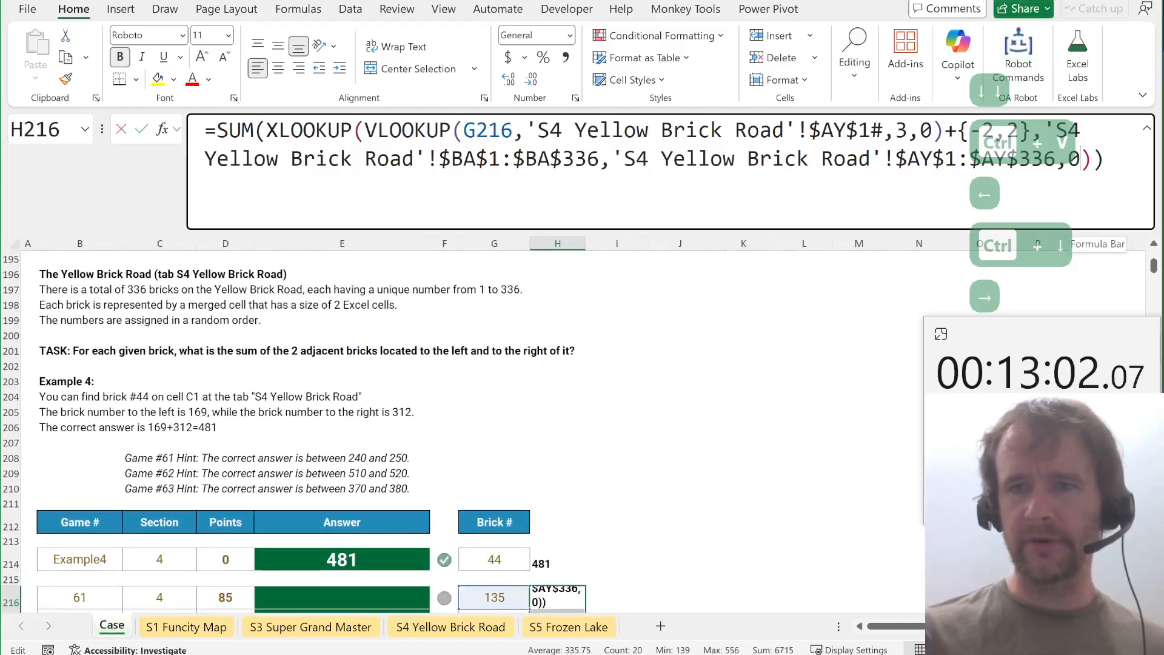
pyautogui.press('Left')
pyautogui.press('Left')
pyautogui.press('BackSpace')
pyautogui.press('BackSpace')
pyautogui.hotkey('ctrl', 'Return')
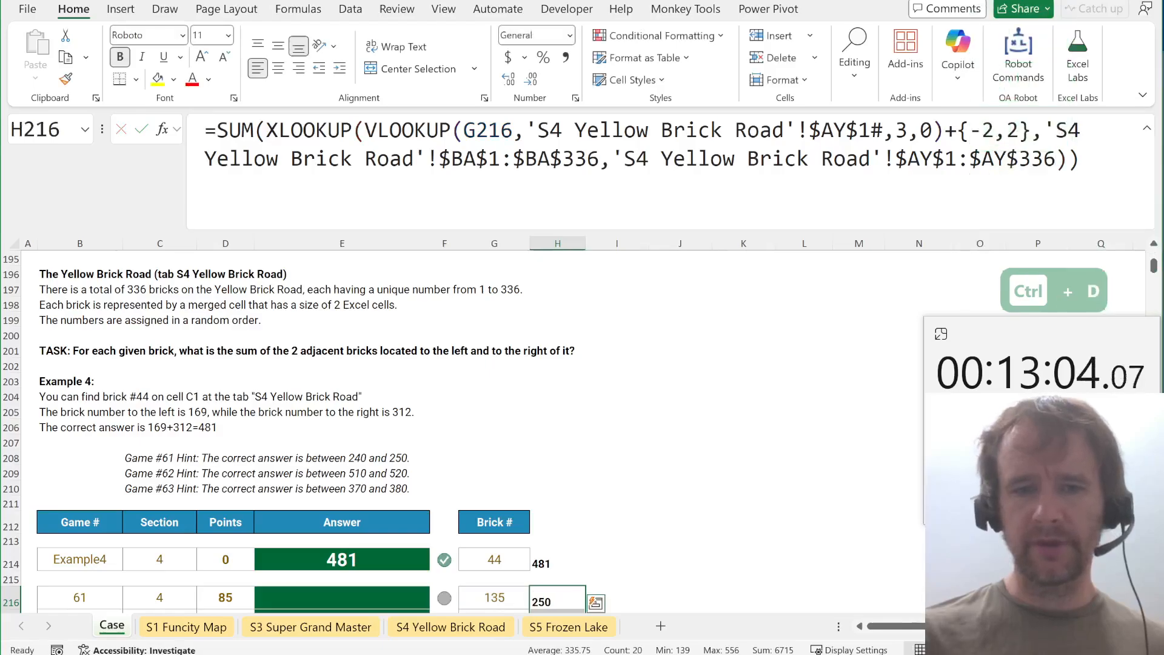
# Copy the sums in H216:H235 and paste them as links into the Answer column starting at E216.
pyautogui.hotkey('ctrl', 'shift', 'Down')
pyautogui.scroll(3, 589, 359)
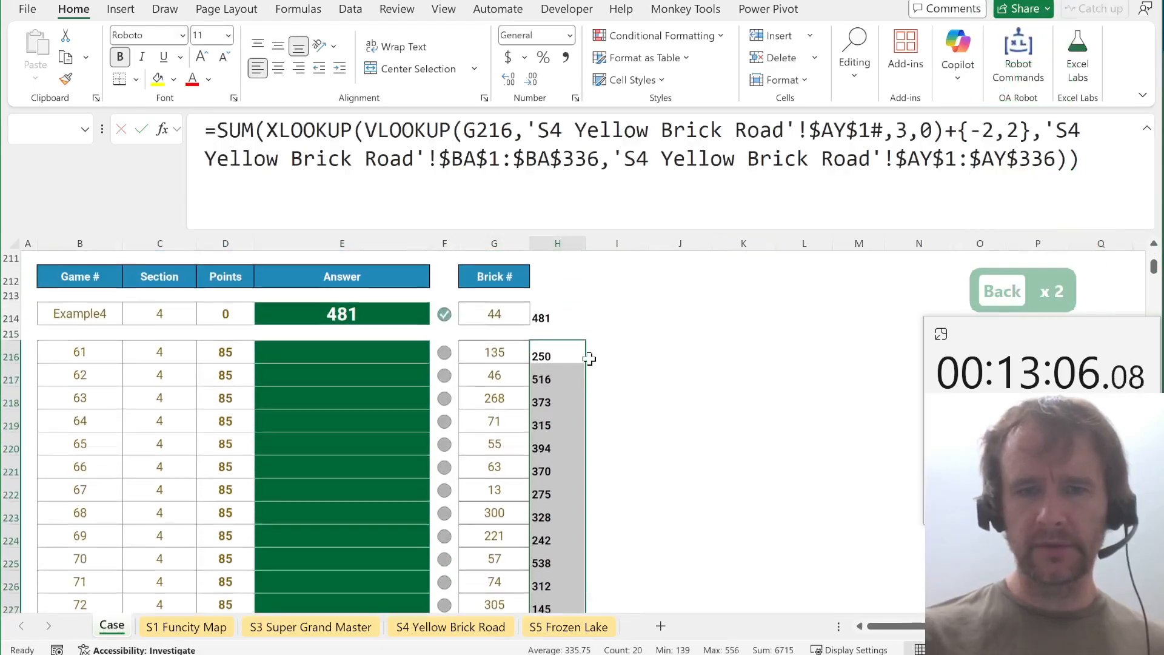
pyautogui.scroll(-3, 589, 359)
pyautogui.scroll(-1, 589, 359)
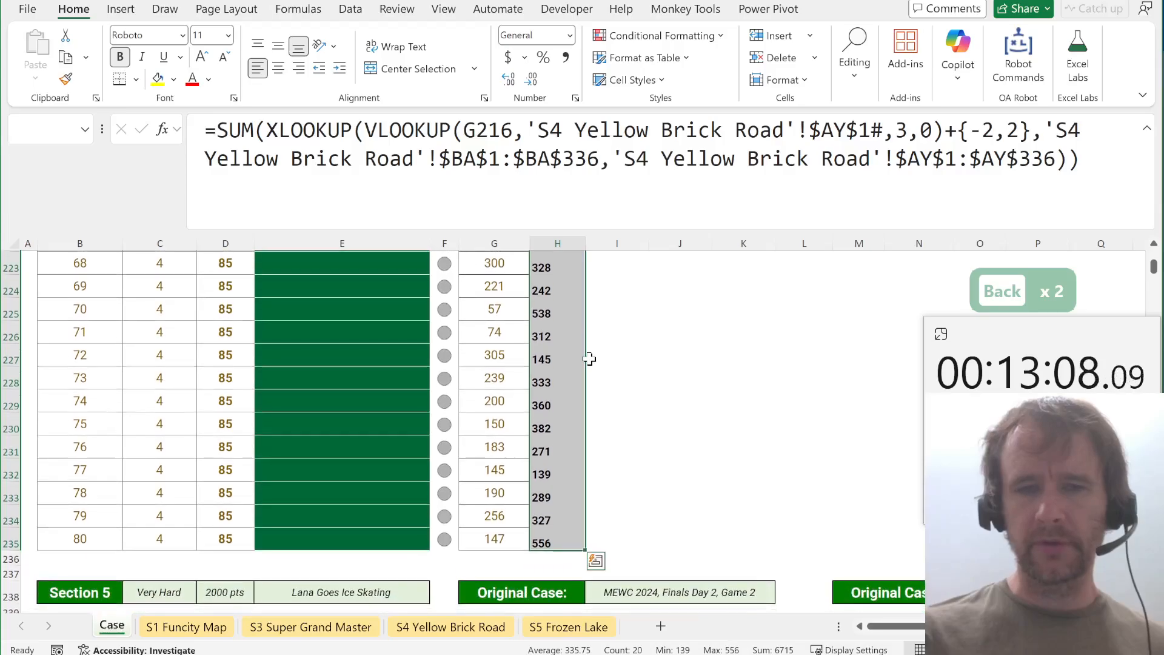
pyautogui.scroll(6, 589, 359)
pyautogui.scroll(-3, 590, 359)
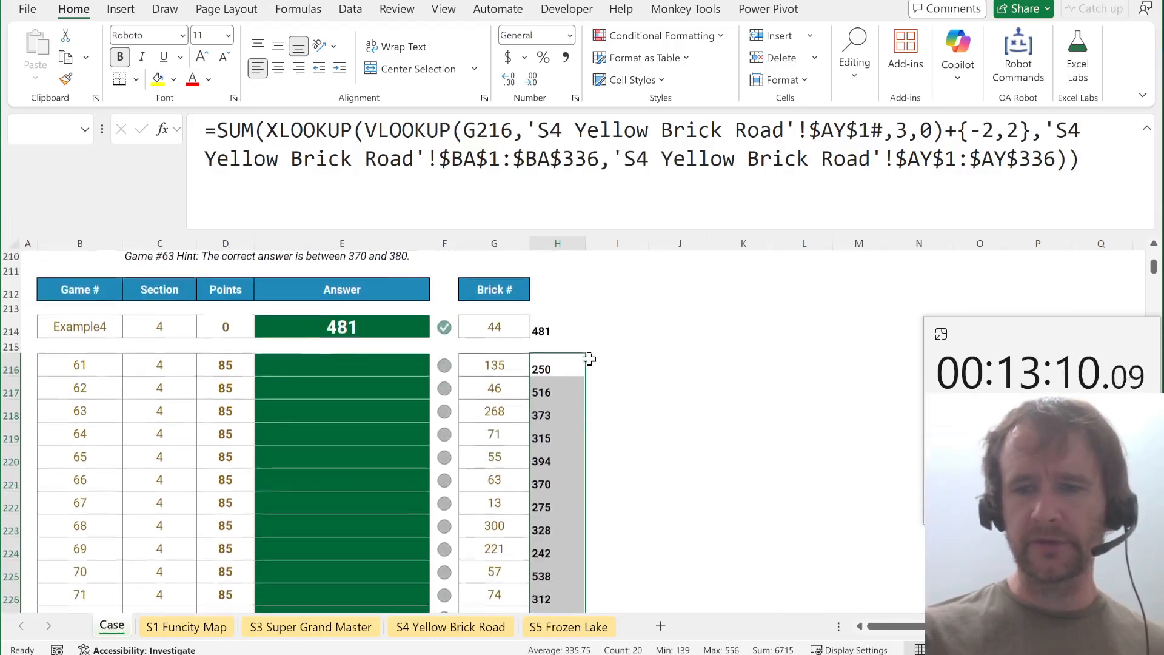
pyautogui.hotkey('ctrl', 'c')
pyautogui.press('Left')
pyautogui.press('Left')
pyautogui.press('Left')
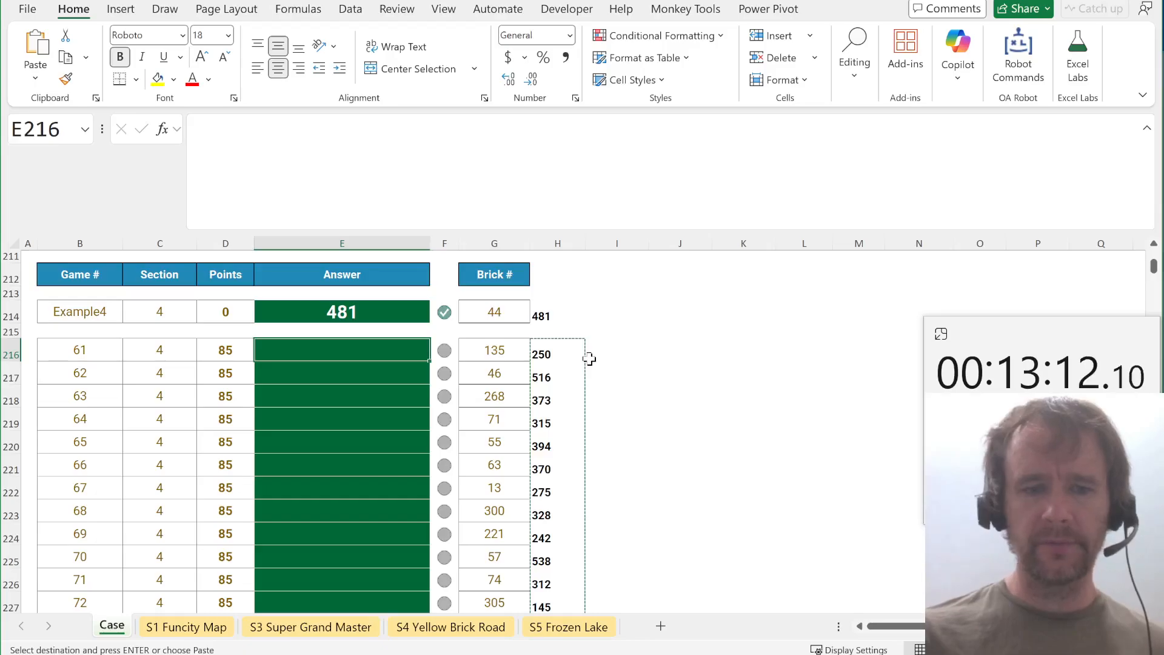
pyautogui.hotkey('ctrl', 'alt', 'v')
pyautogui.hotkey('alt', 'l')
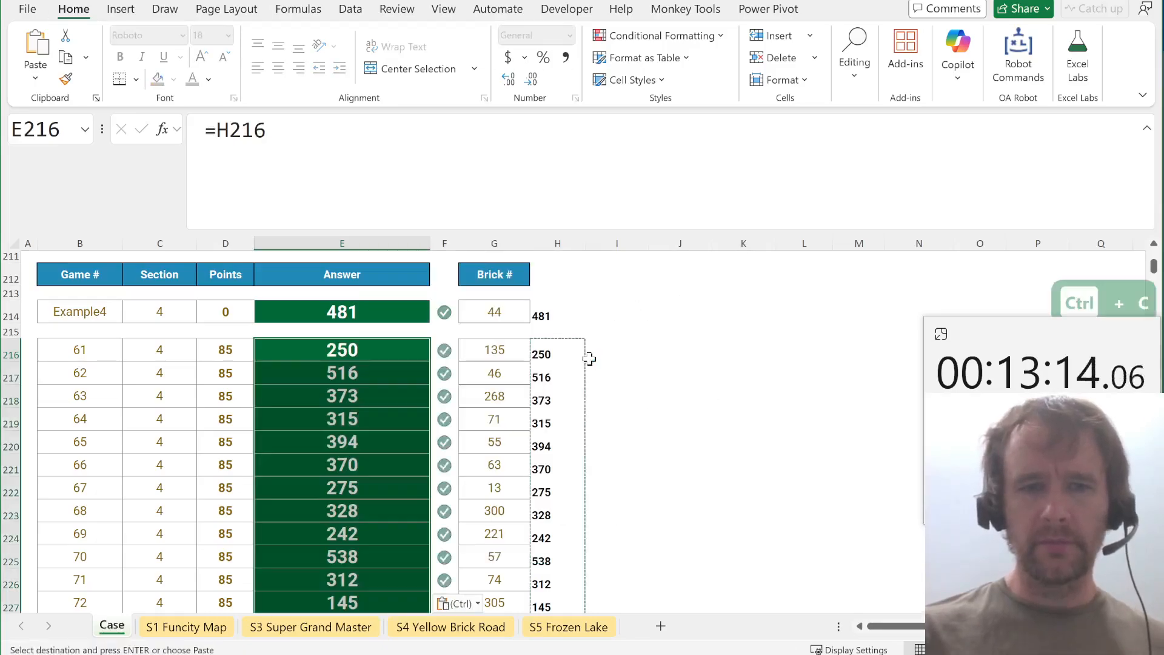
# Examine Section 5's ice-skating instructions and game table, including the example's start cell and its seven moves.
pyautogui.click(1032, 365)
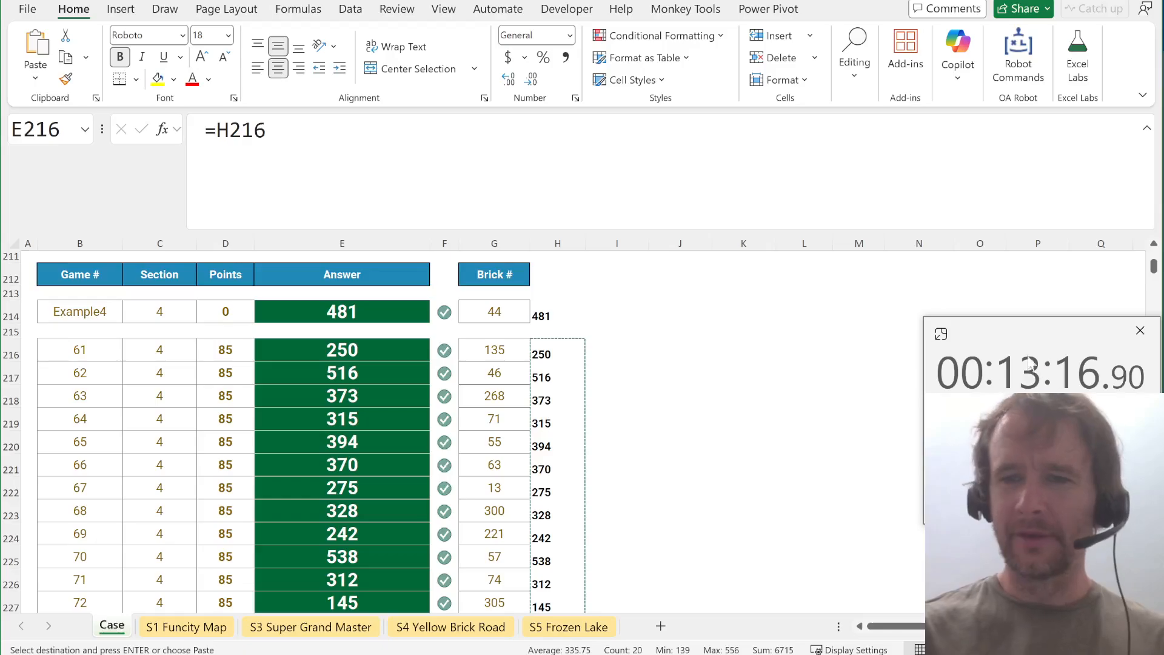
pyautogui.scroll(-8, 568, 464)
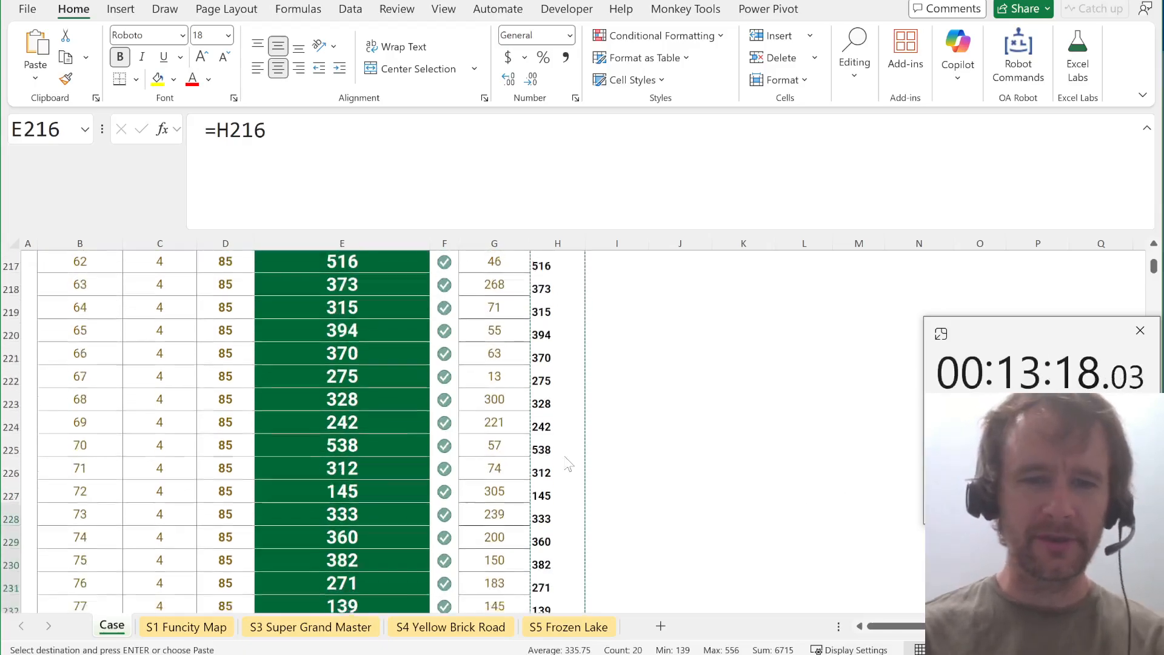
pyautogui.scroll(-13, 569, 465)
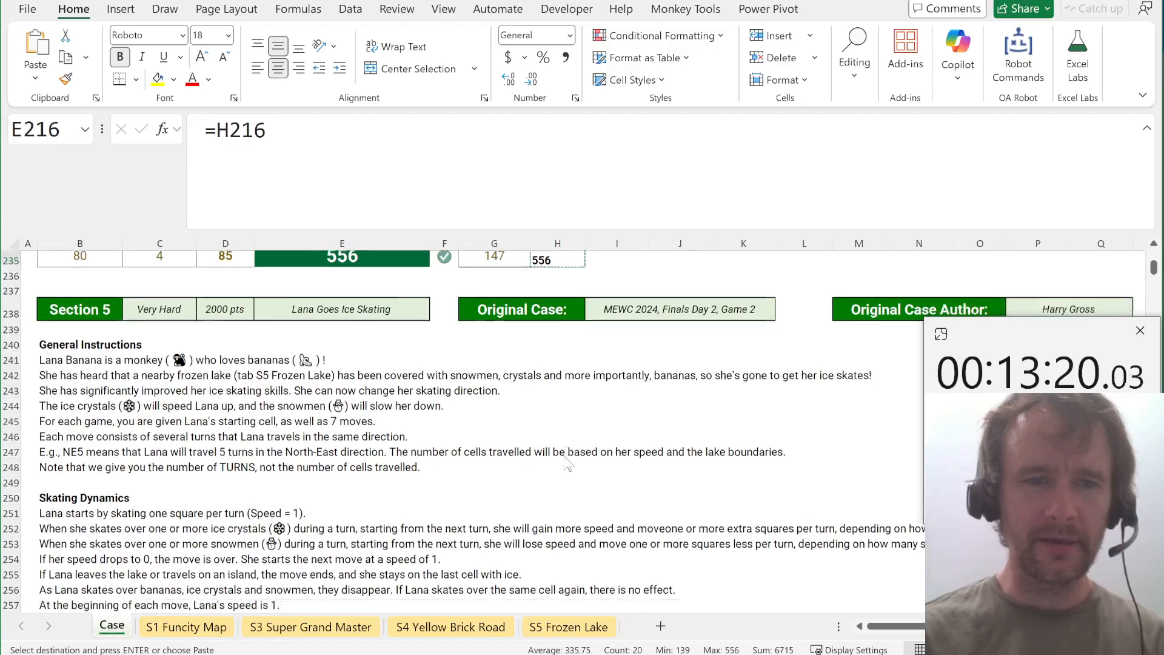
pyautogui.scroll(-6, 569, 465)
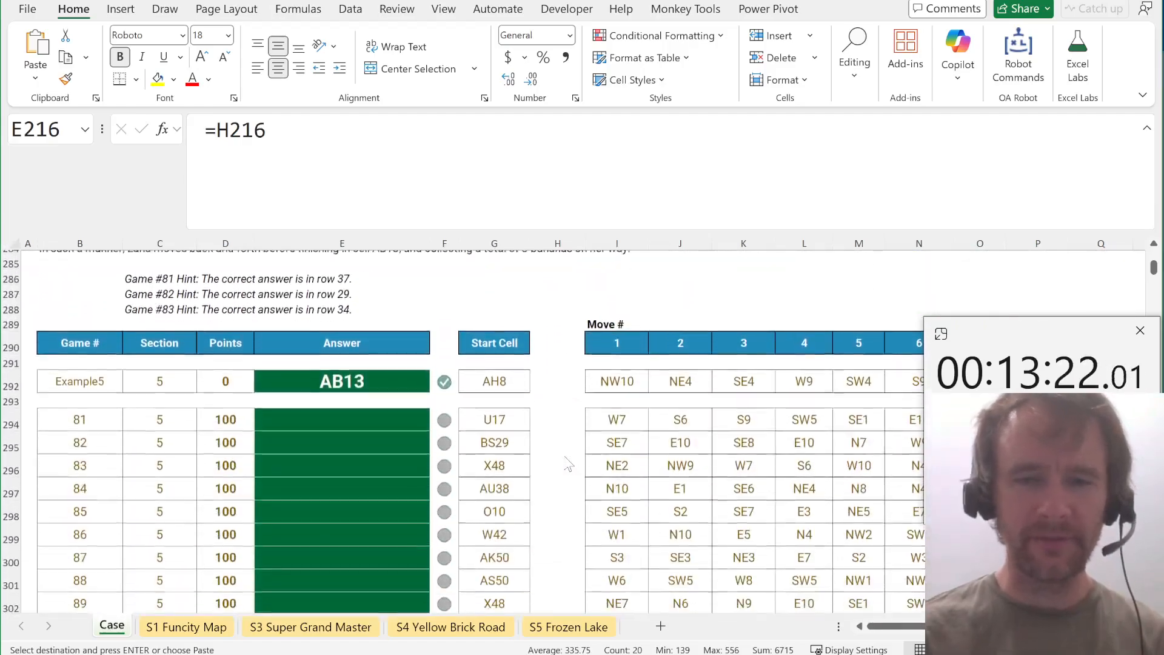
pyautogui.scroll(16, 482, 340)
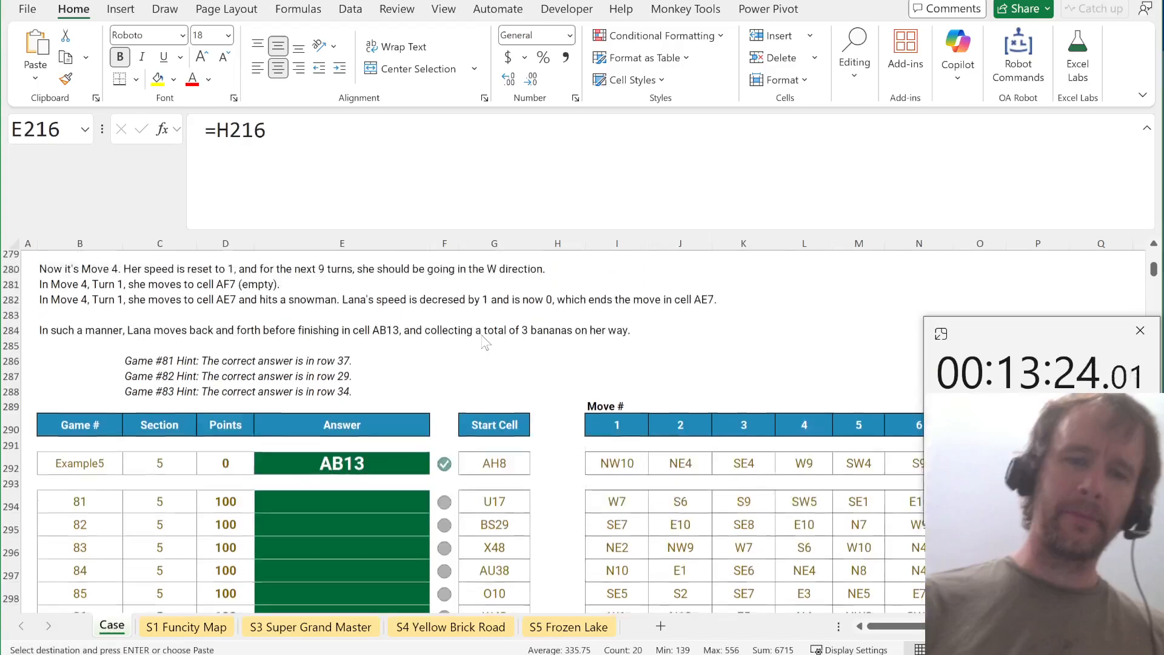
pyautogui.scroll(-14, 485, 343)
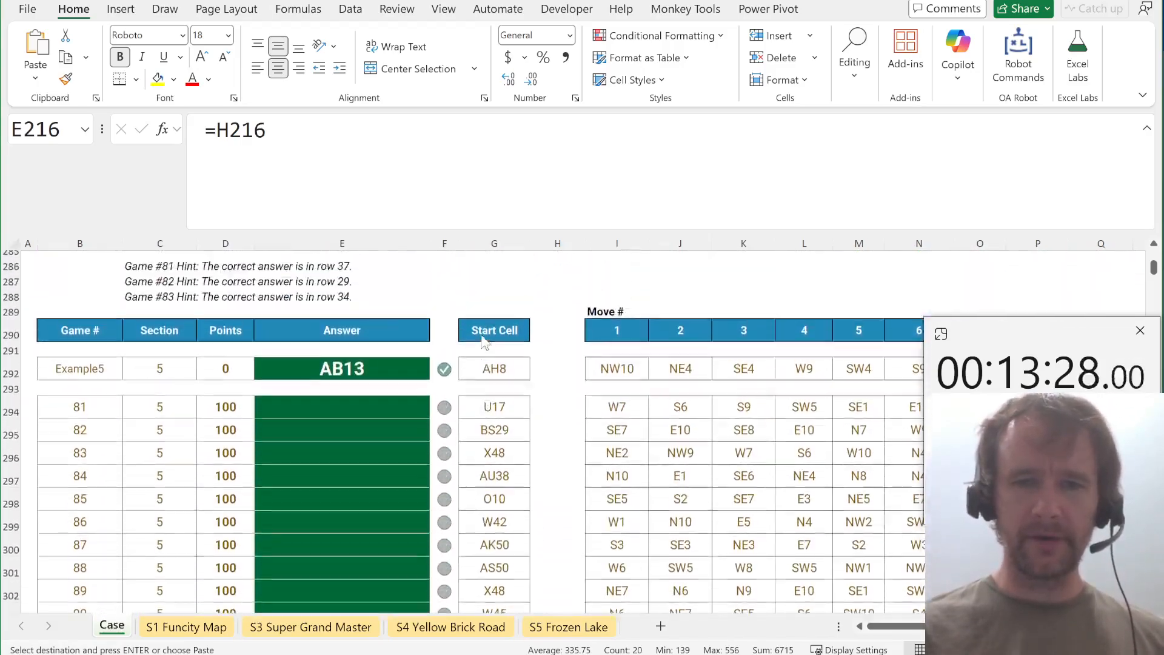
pyautogui.scroll(2, 485, 343)
pyautogui.hscroll(4, 485, 343)
pyautogui.hscroll(1, 485, 342)
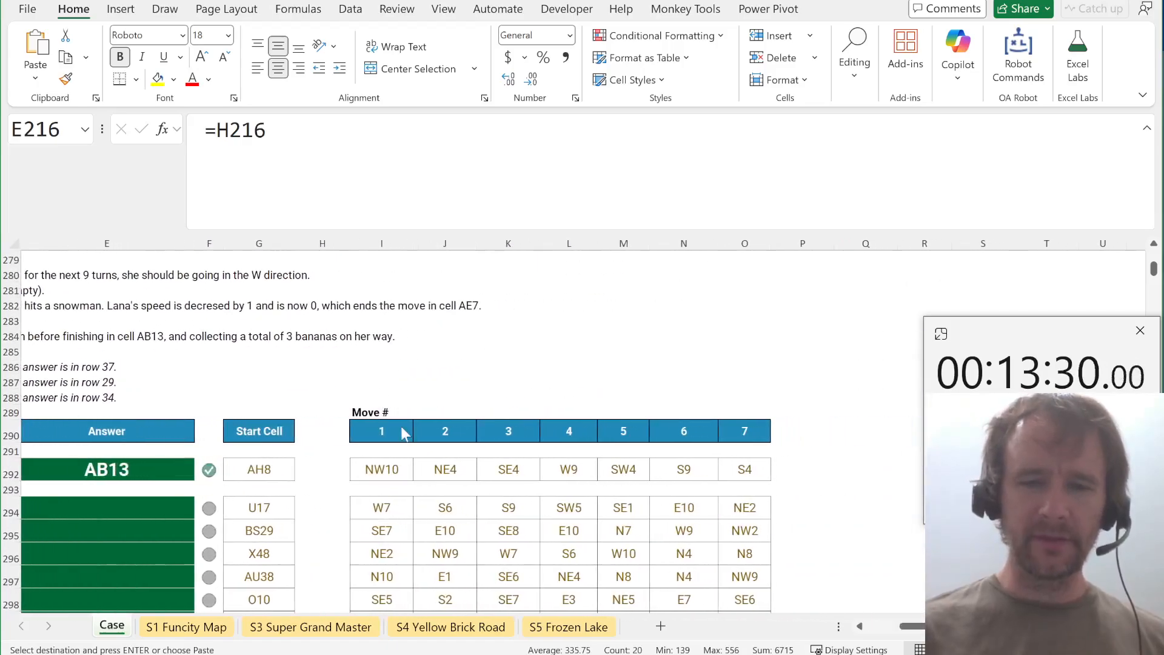
pyautogui.click(390, 470)
pyautogui.hotkey('ctrl', 'shift', 'Right')
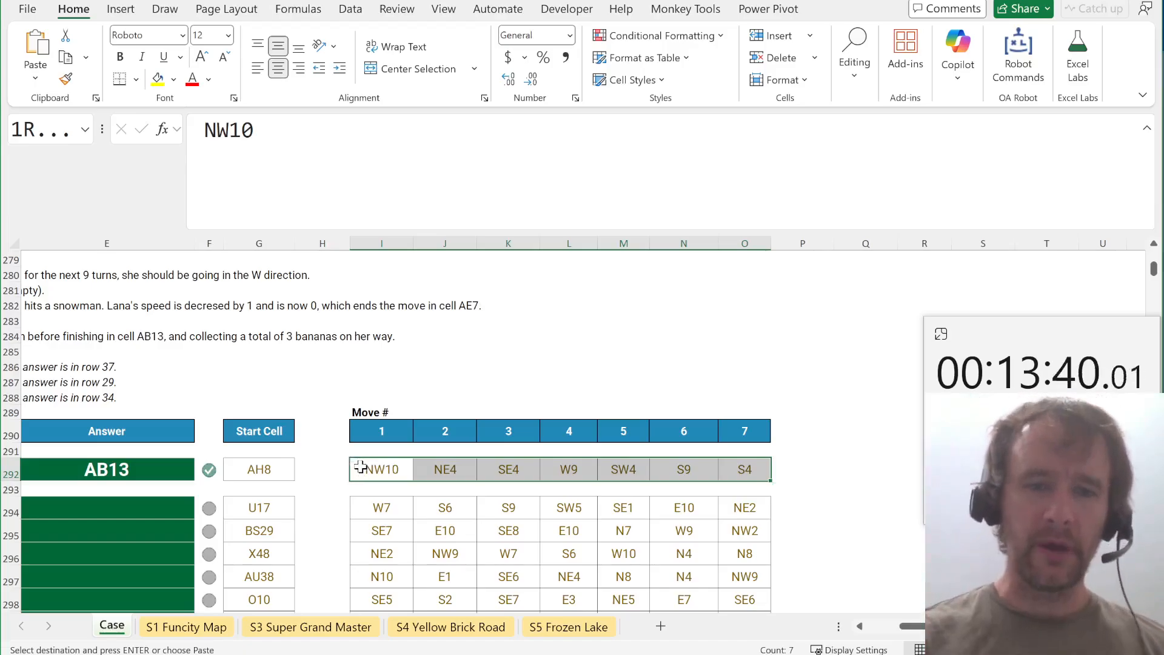
pyautogui.click(368, 464)
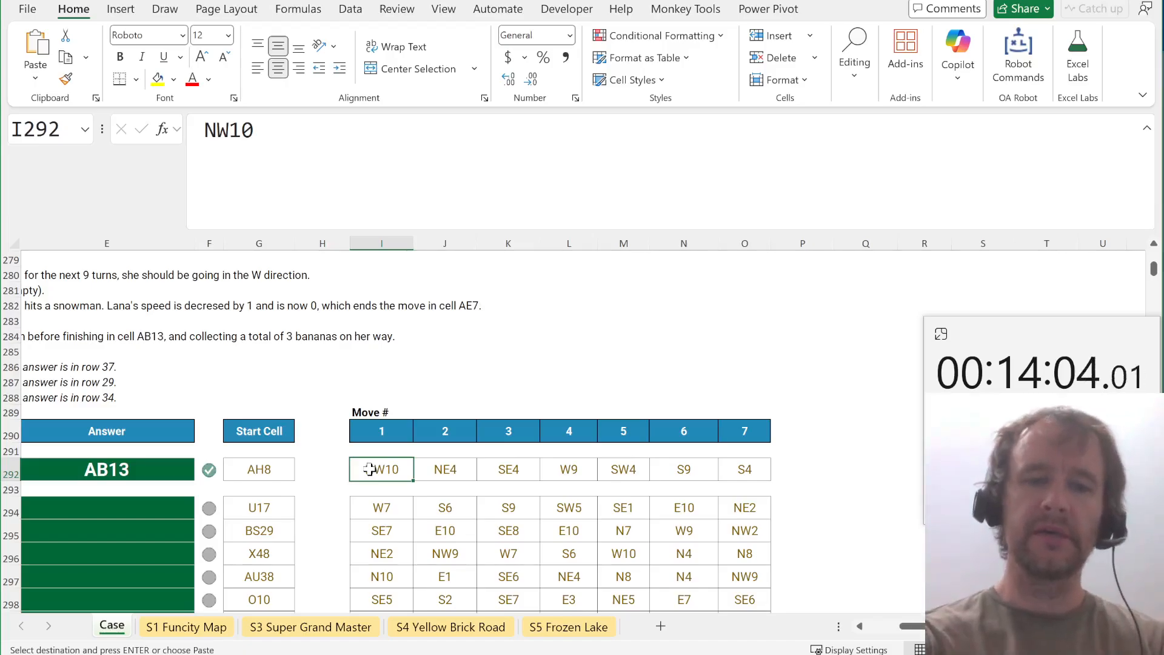
# Return to column A of the Example5 row and insert a new blank worksheet before the Case sheet.
pyautogui.hotkey('ctrl', 'Left')
pyautogui.hotkey('ctrl', 'Left')
pyautogui.hotkey('ctrl', 'Left')
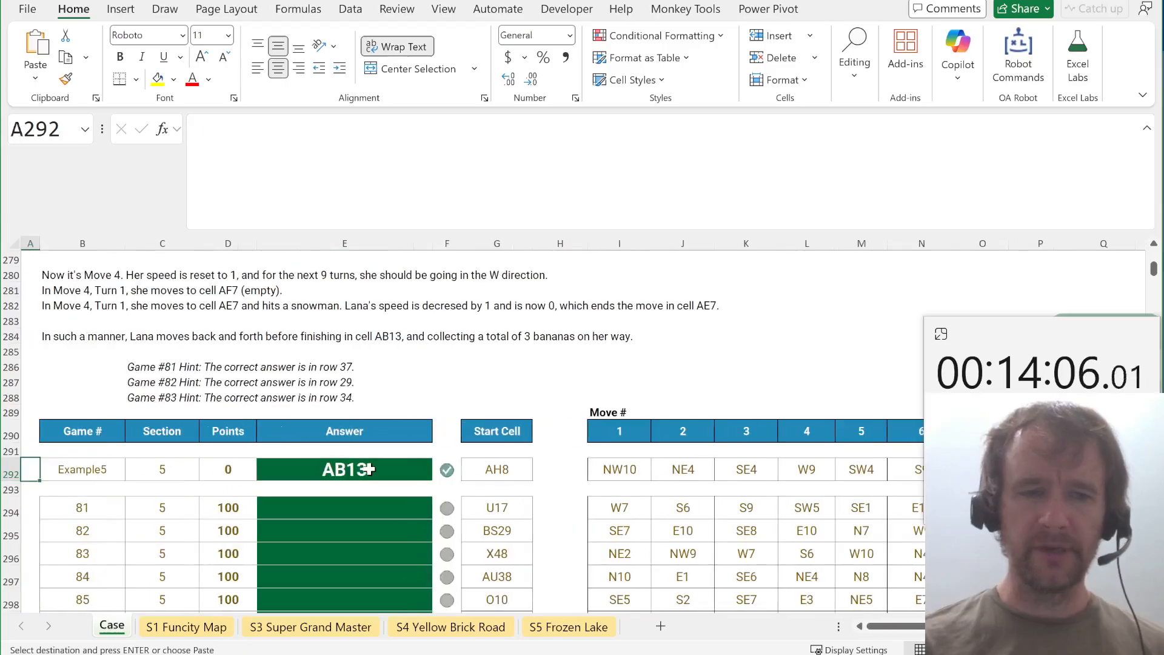
pyautogui.hotkey('shift', 'F11')
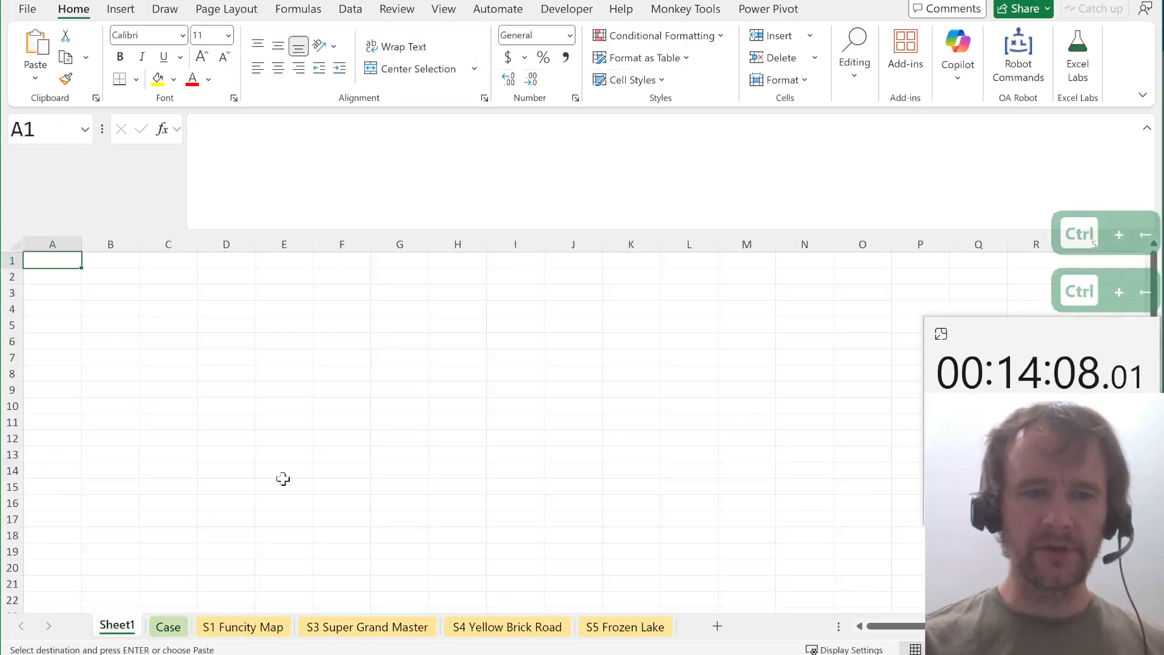
# Enter Example5 as the game label in A1 of the new sheet.
pyautogui.write('Example')
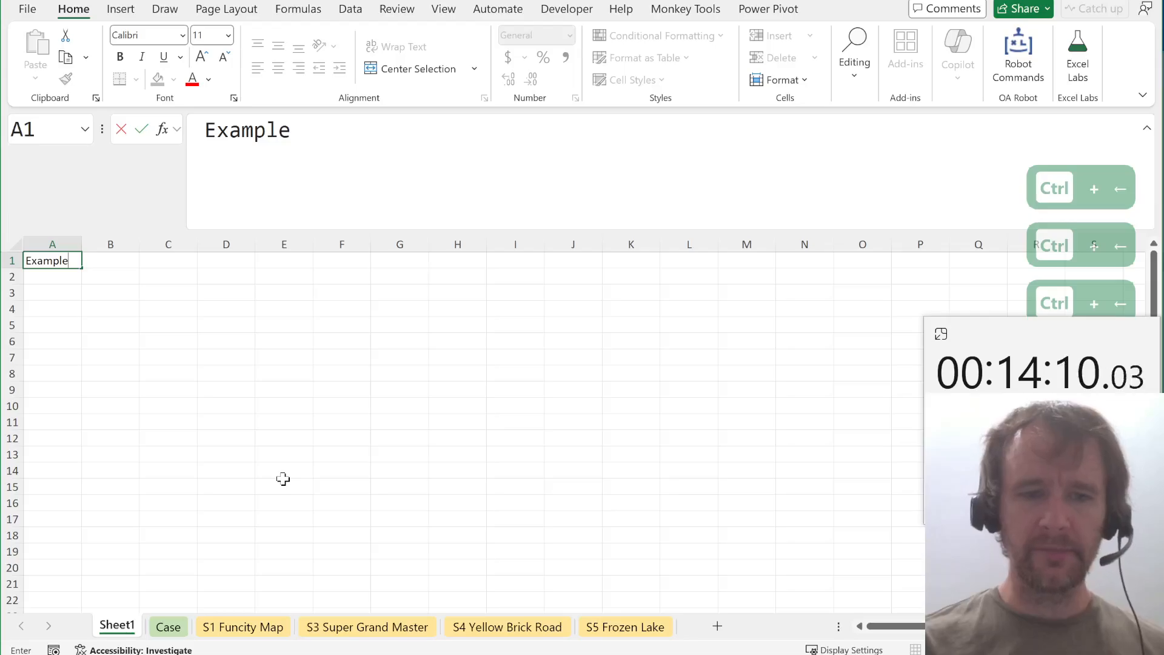
pyautogui.write('5')
pyautogui.press('Return')
pyautogui.press('Right')
pyautogui.press('Right')
pyautogui.press('Up')
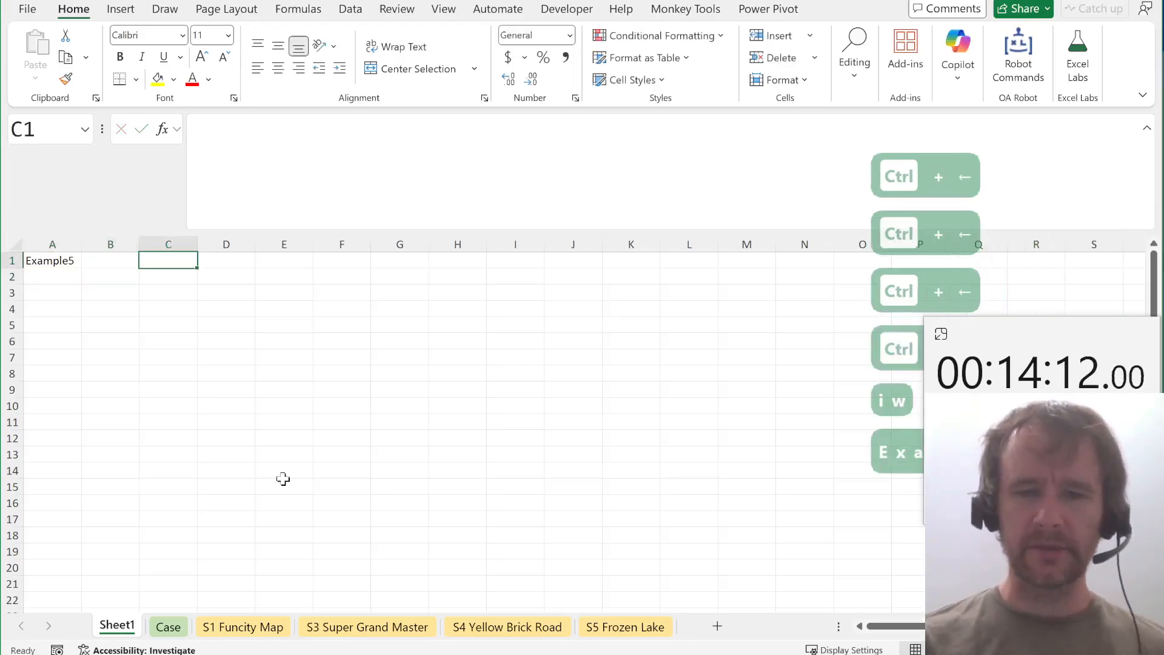
# Begin an XLOOKUP formula in C1 that looks up A1 in column B of the Case sheet.
pyautogui.write('=xl')
pyautogui.press('Tab')
pyautogui.hotkey('ctrl', 'Left')
pyautogui.write(',')
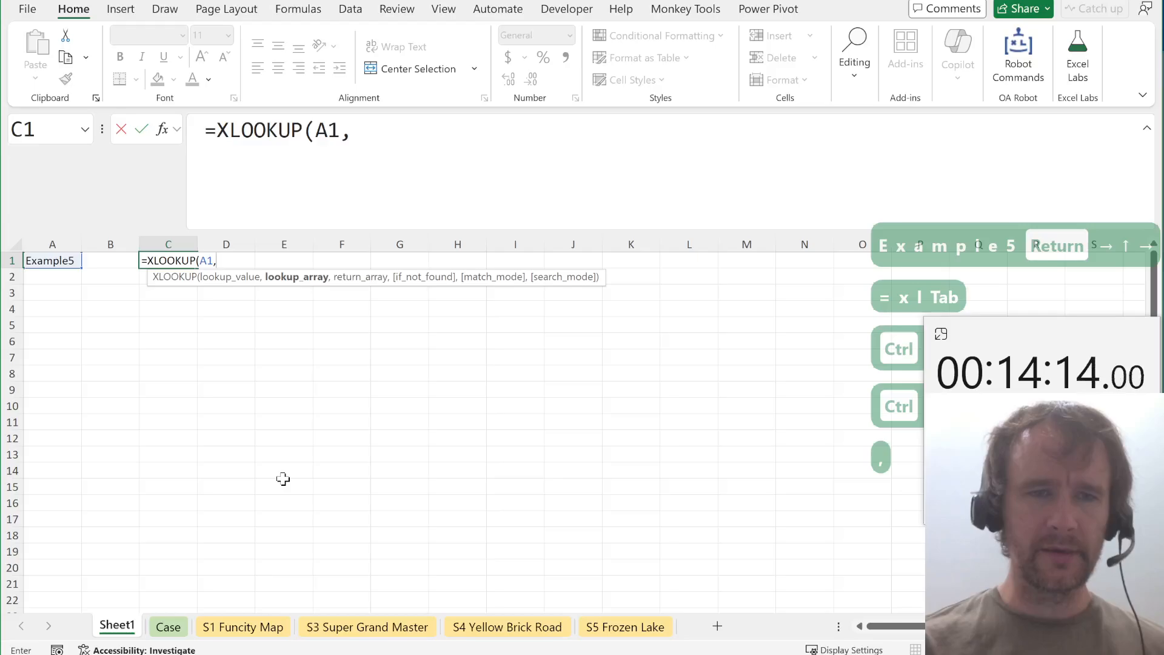
pyautogui.hotkey('ctrl', 'pagedown')
pyautogui.click(74, 243)
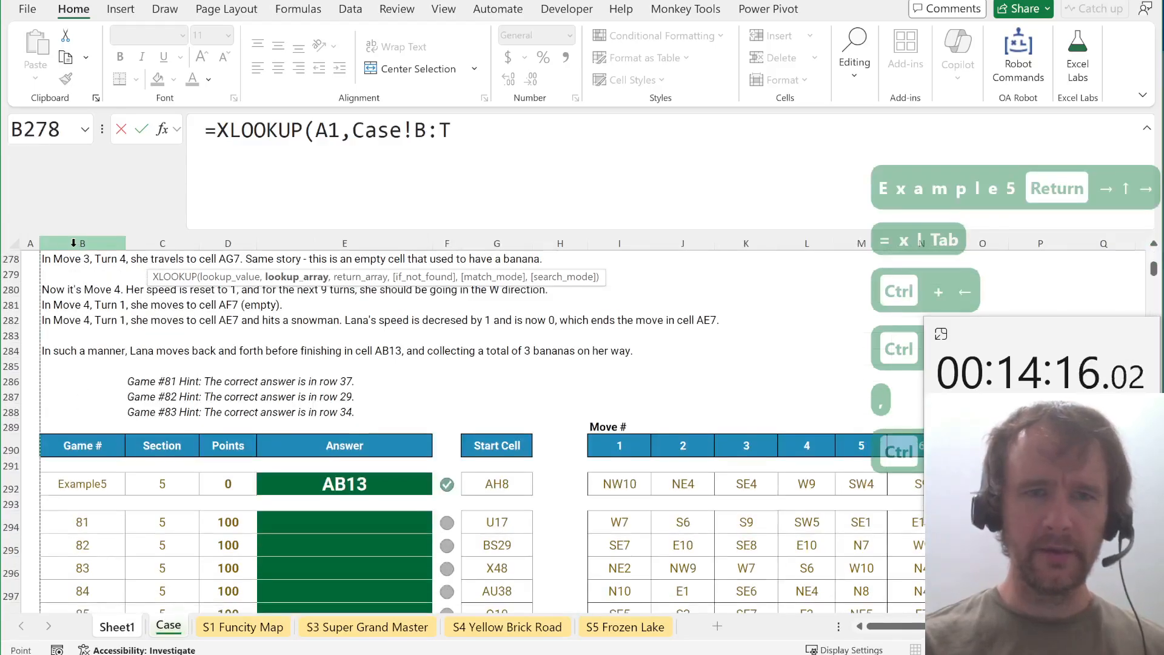
pyautogui.press('BackSpace')
pyautogui.write('B,')
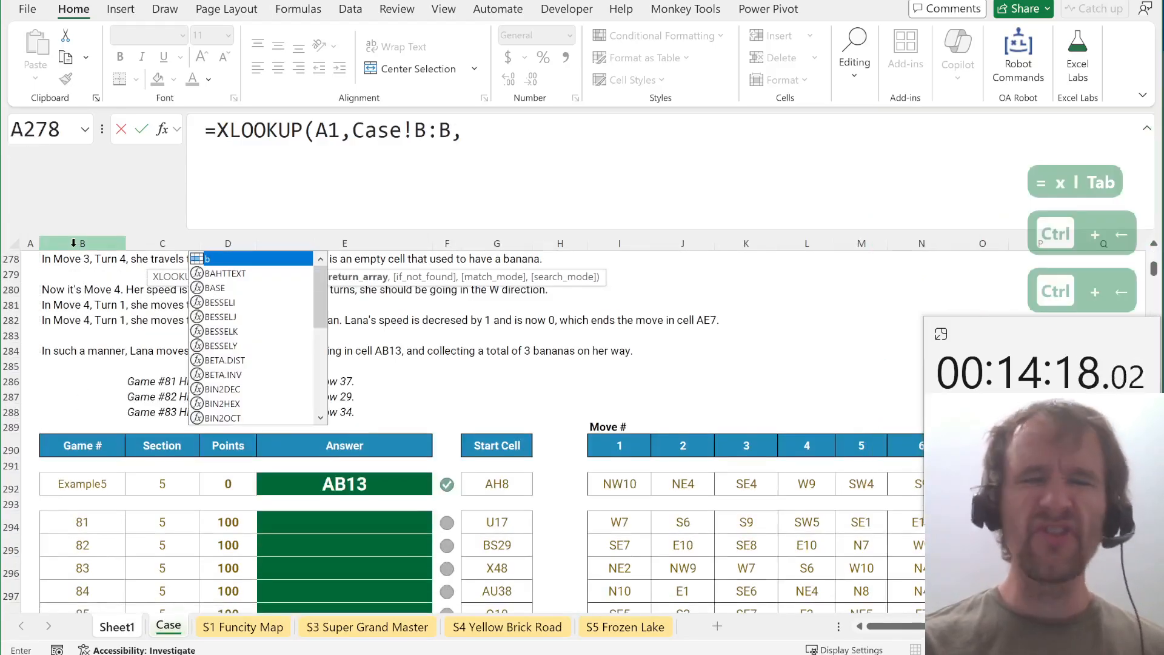
# Complete the C1 formula with the start-cell column as return array: =XLOOKUP(A1,Case!B:B,Case!G:G).
pyautogui.click(490, 241)
pyautogui.press('BackSpace')
pyautogui.press('BackSpace')
pyautogui.press('BackSpace')
pyautogui.write('G:G)')
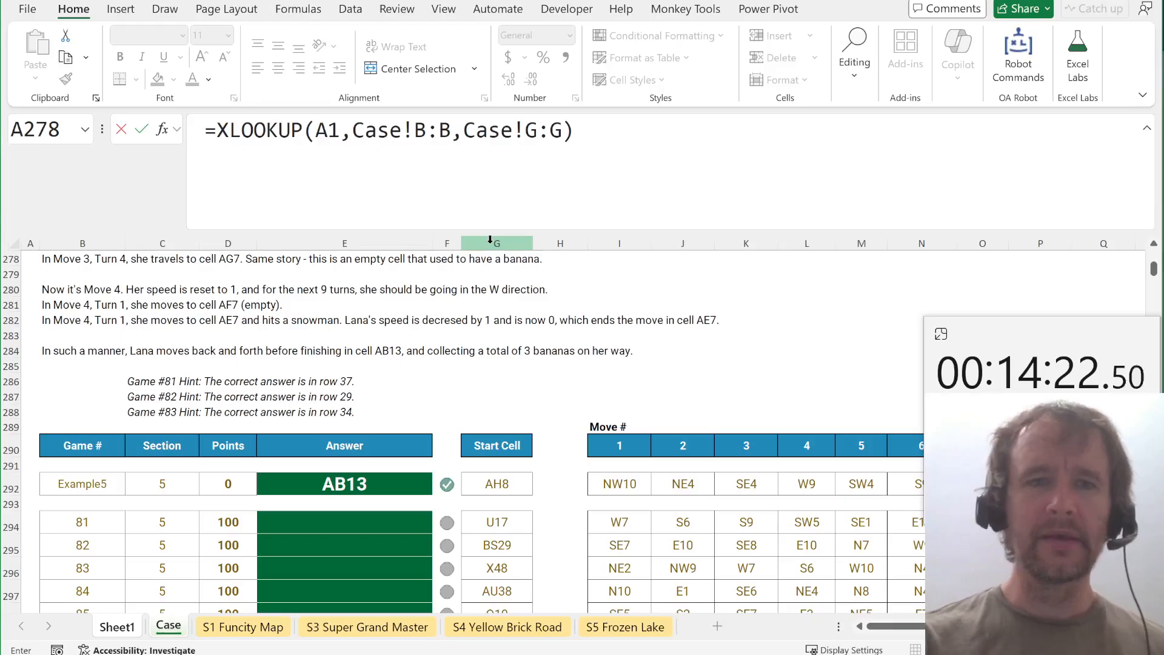
pyautogui.press('Return')
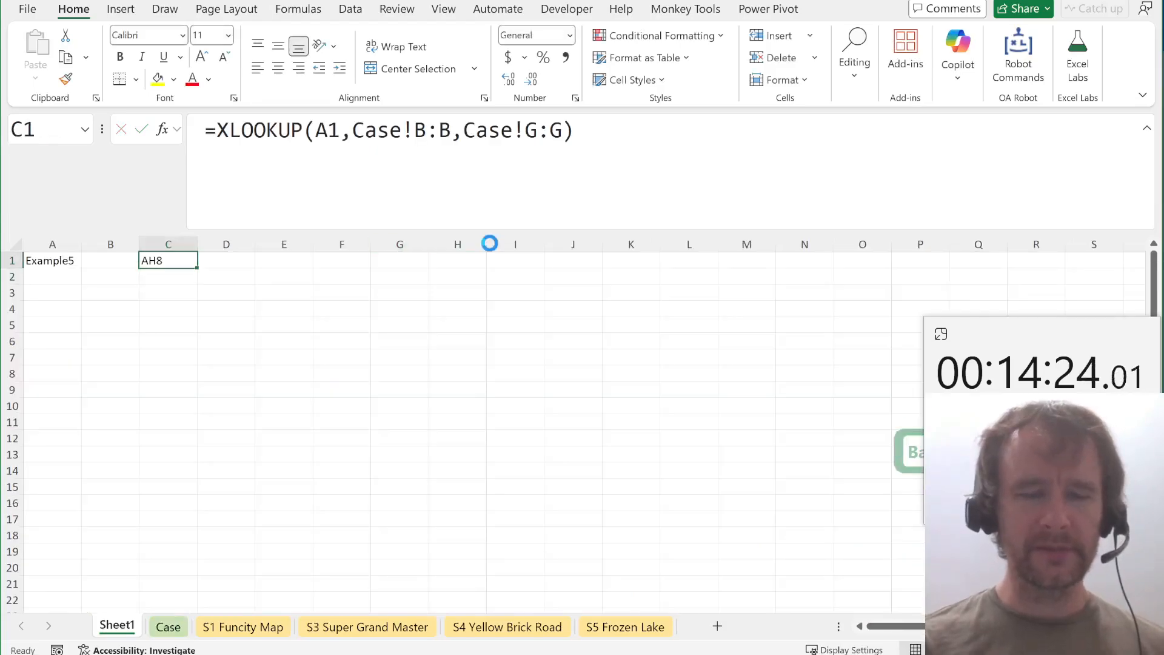
# Copy C1's XLOOKUP formula into E1 with the same references, and check which Case sheet columns hold the seven moves.
pyautogui.hotkey('ctrl', 'c')
pyautogui.press('Down')
pyautogui.press('Left')
pyautogui.press('Down')
pyautogui.press('Down')
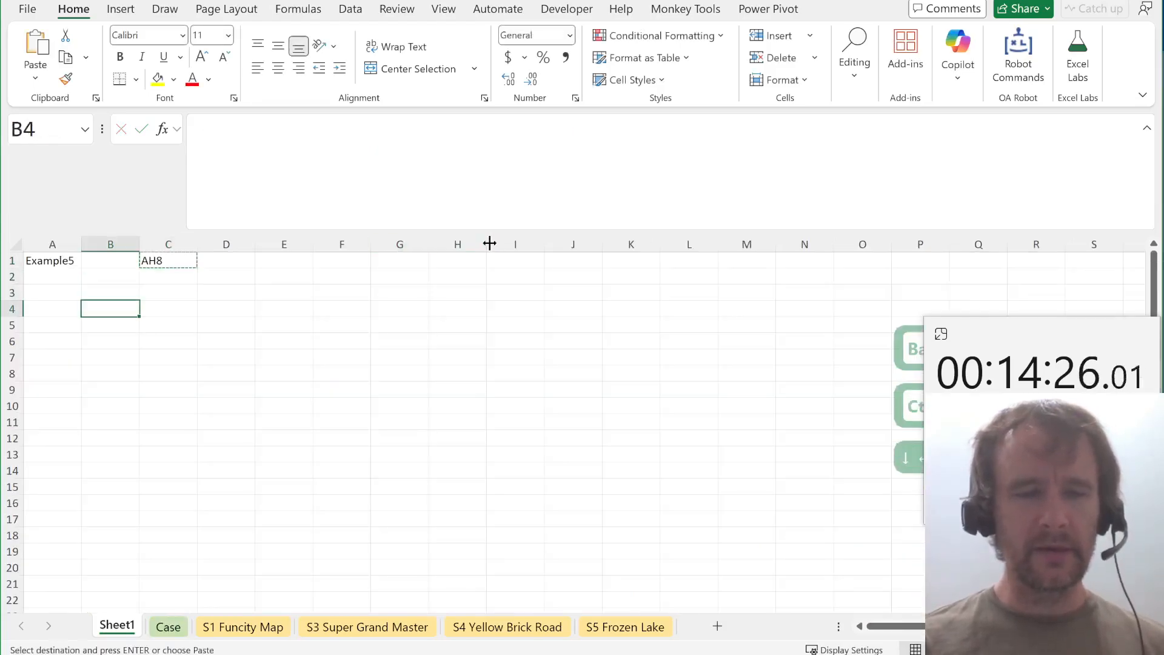
pyautogui.press('Up')
pyautogui.press('Right')
pyautogui.press('Up')
pyautogui.press('Up')
pyautogui.press('Right')
pyautogui.press('Right')
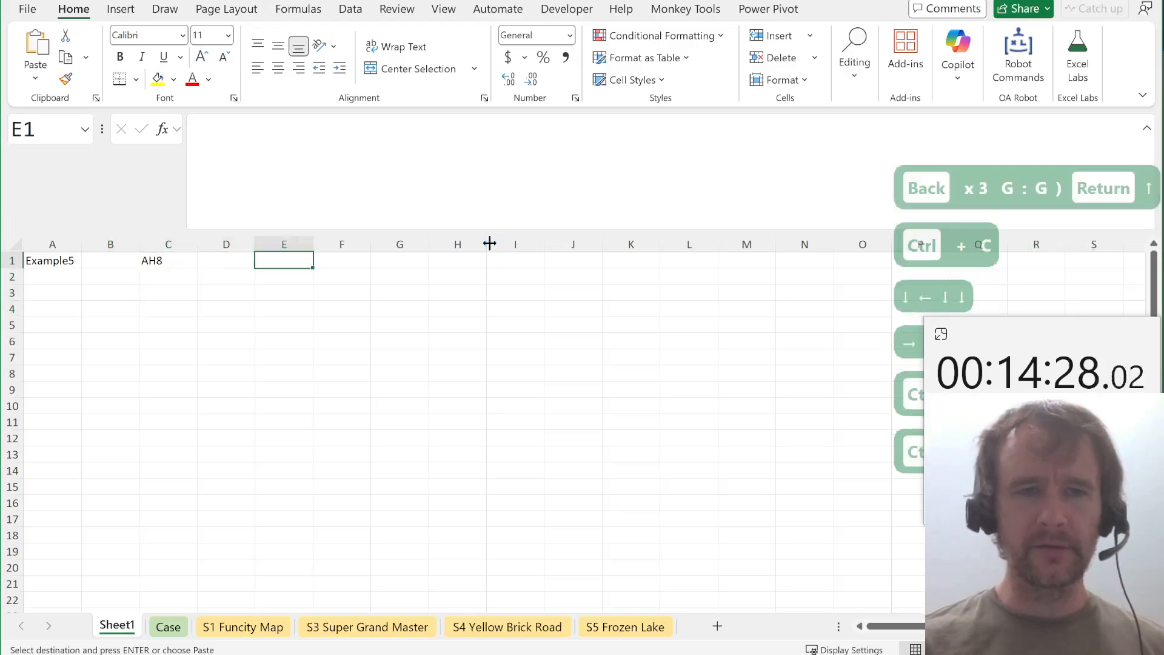
pyautogui.hotkey('ctrl', 'pagedown')
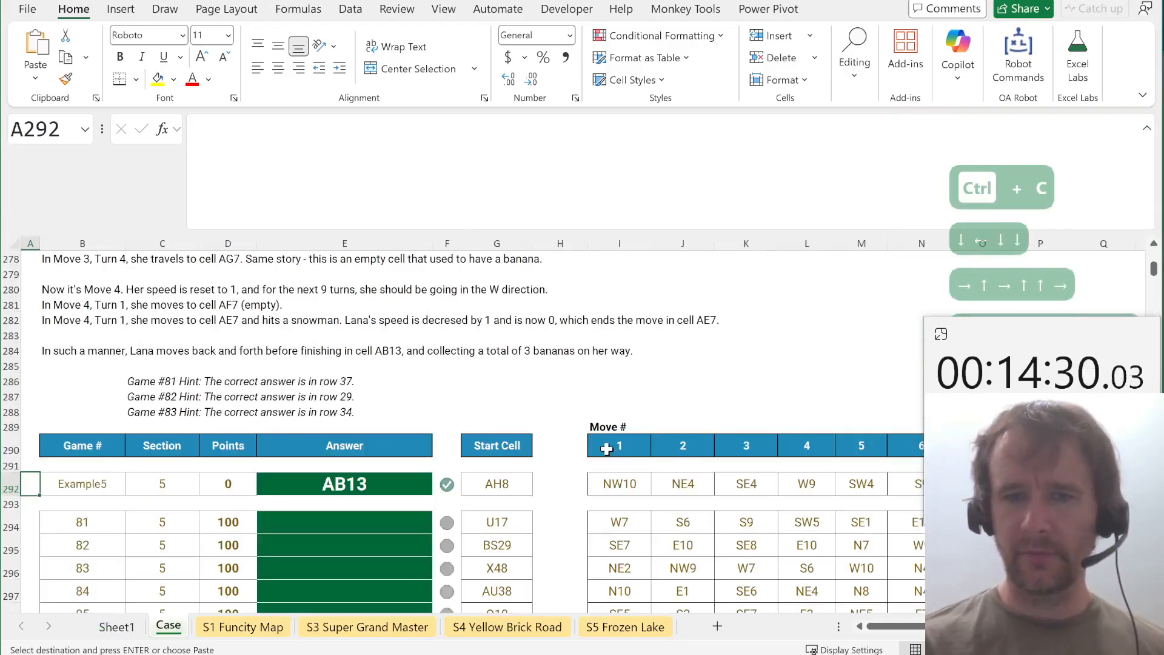
pyautogui.click(615, 483)
pyautogui.hotkey('ctrl', 'shift', 'f')
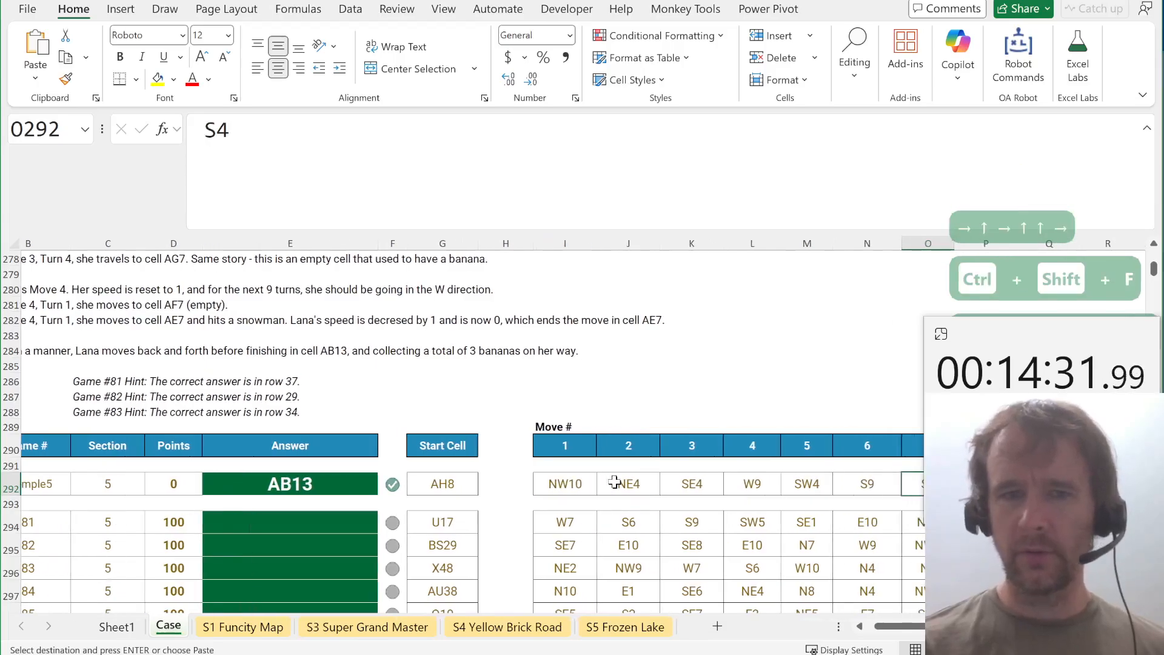
pyautogui.press('ctrl+shift+F15')
# Change the return array of the E1 formula to the move columns Case!I:O.
pyautogui.press('F2')
pyautogui.press('BackSpace')
pyautogui.write('I')
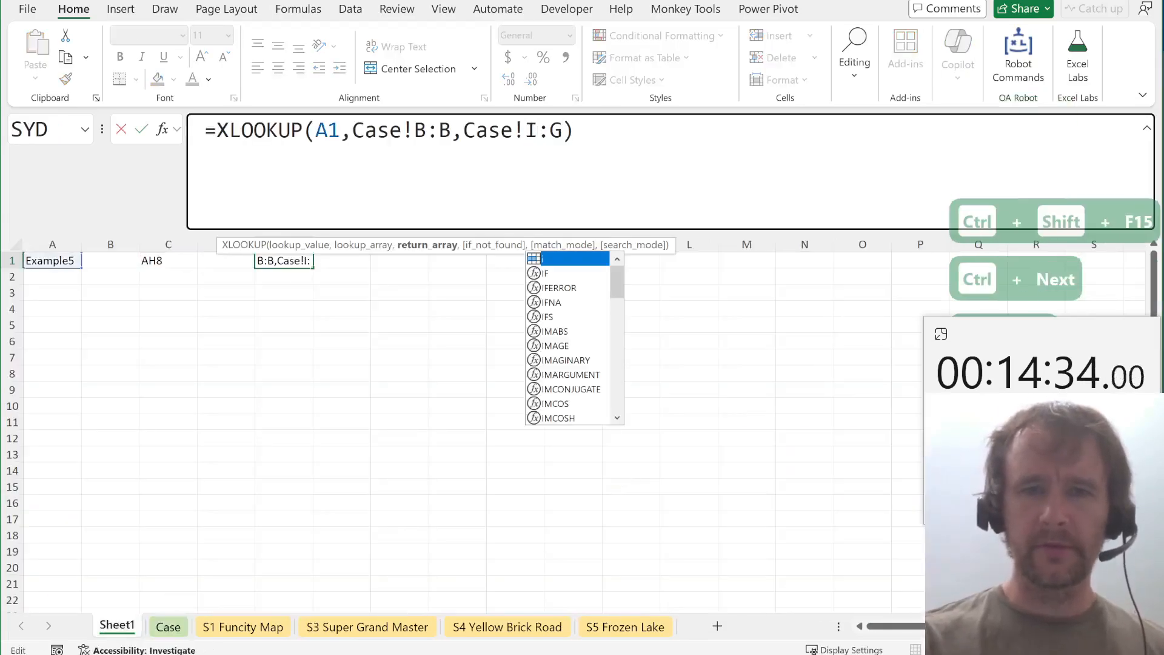
pyautogui.press('Right')
pyautogui.press('Right')
pyautogui.press('BackSpace')
pyautogui.write('O')
pyautogui.press('Return')
pyautogui.press('Up')
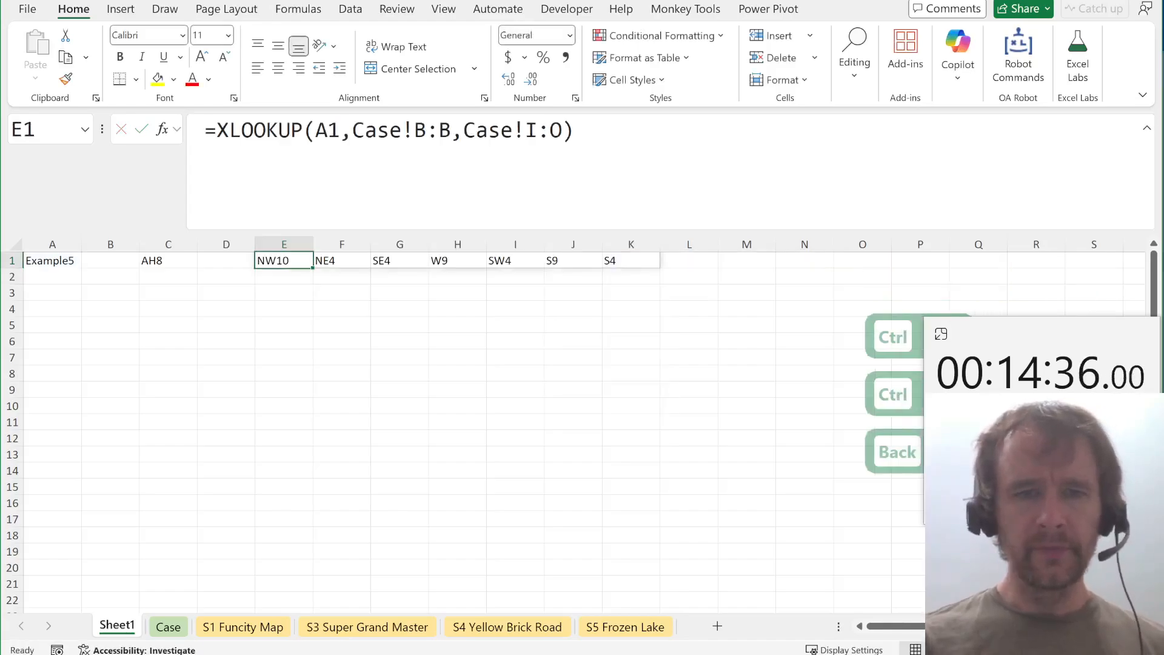
pyautogui.press('Down')
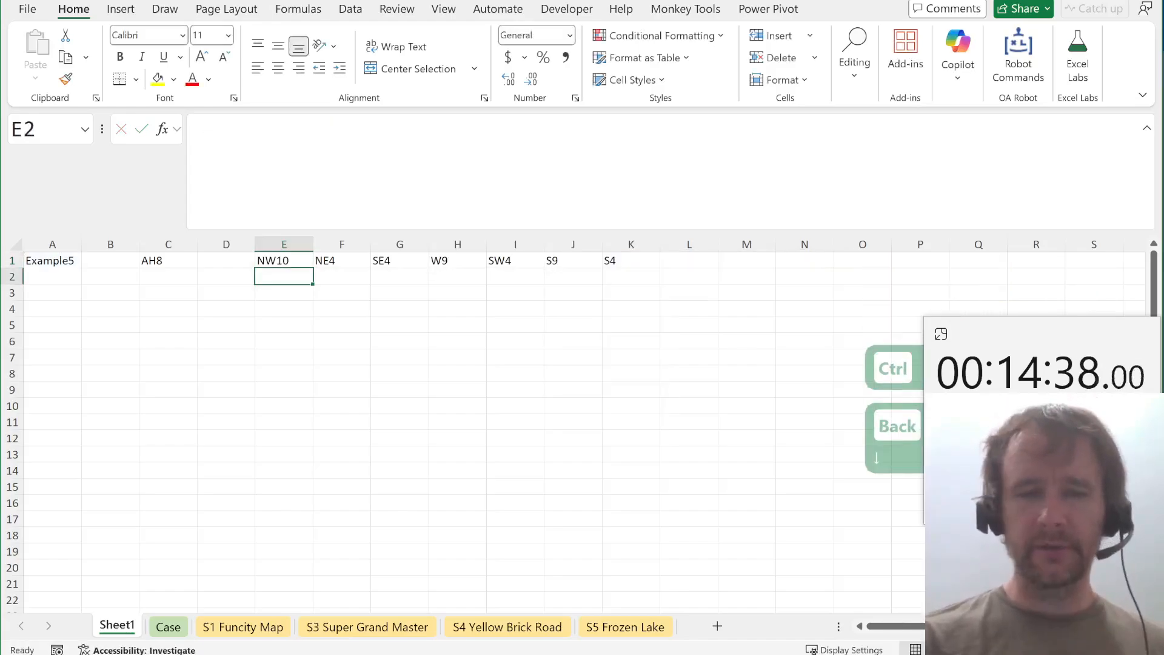
pyautogui.press('Up')
pyautogui.hotkey('ctrl', 'shift', 'Right')
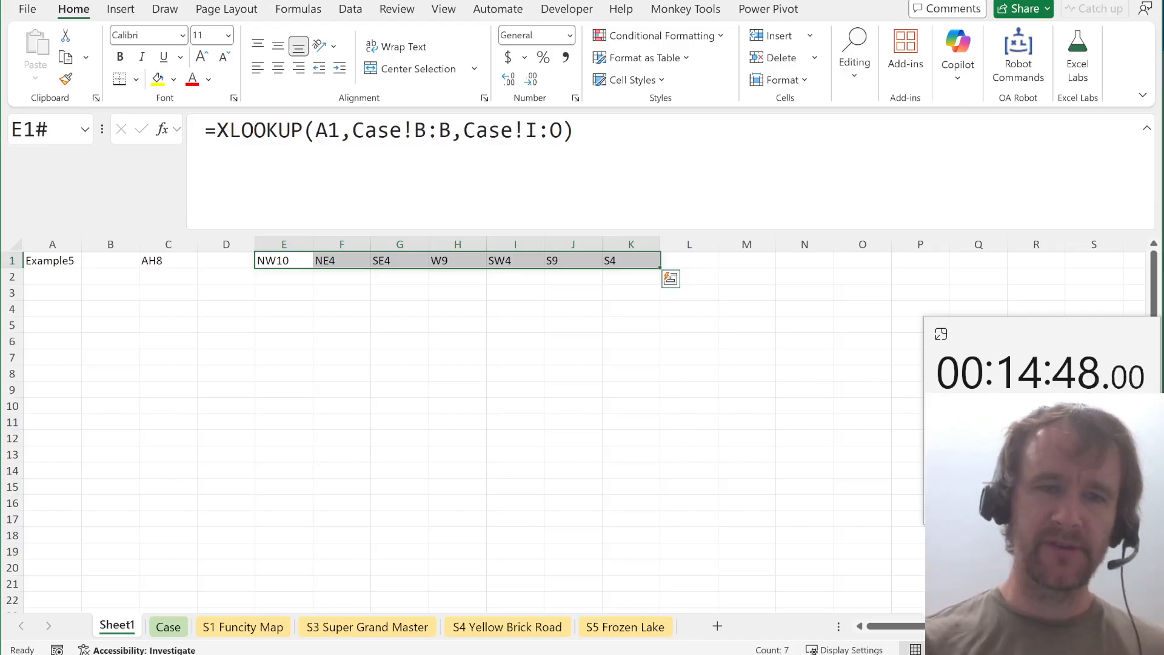
# Start a _BiCOL formula in E2 over the spilled moves E1# with a LAMBDA taking the parameter cl.
pyautogui.click(272, 277)
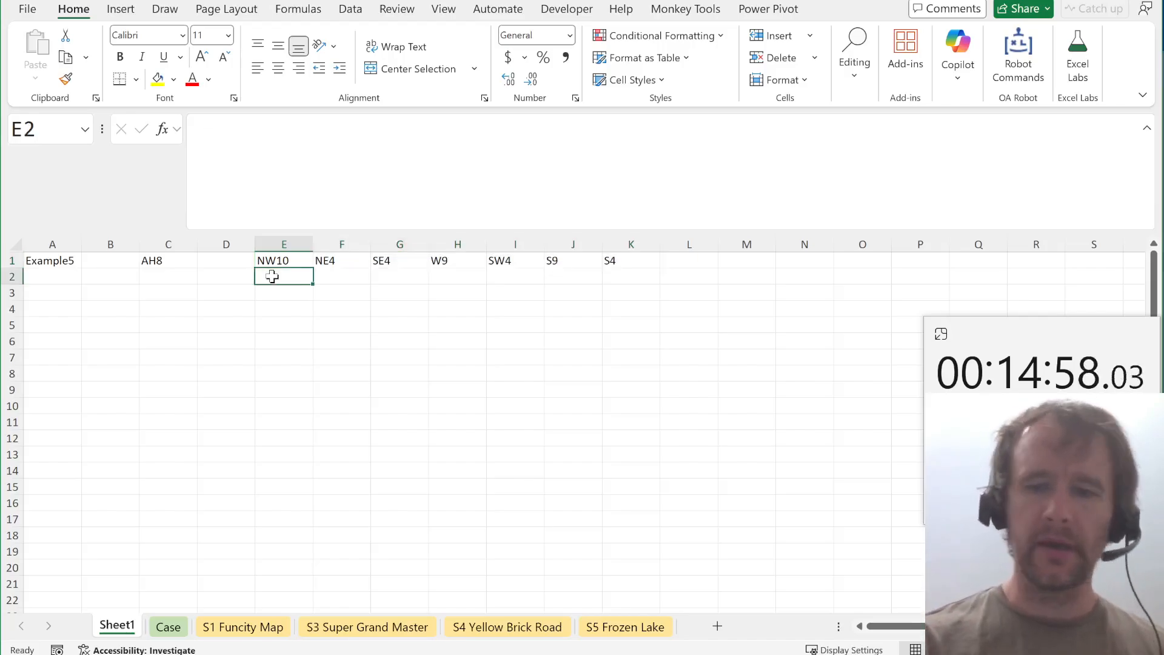
pyautogui.write('=bir')
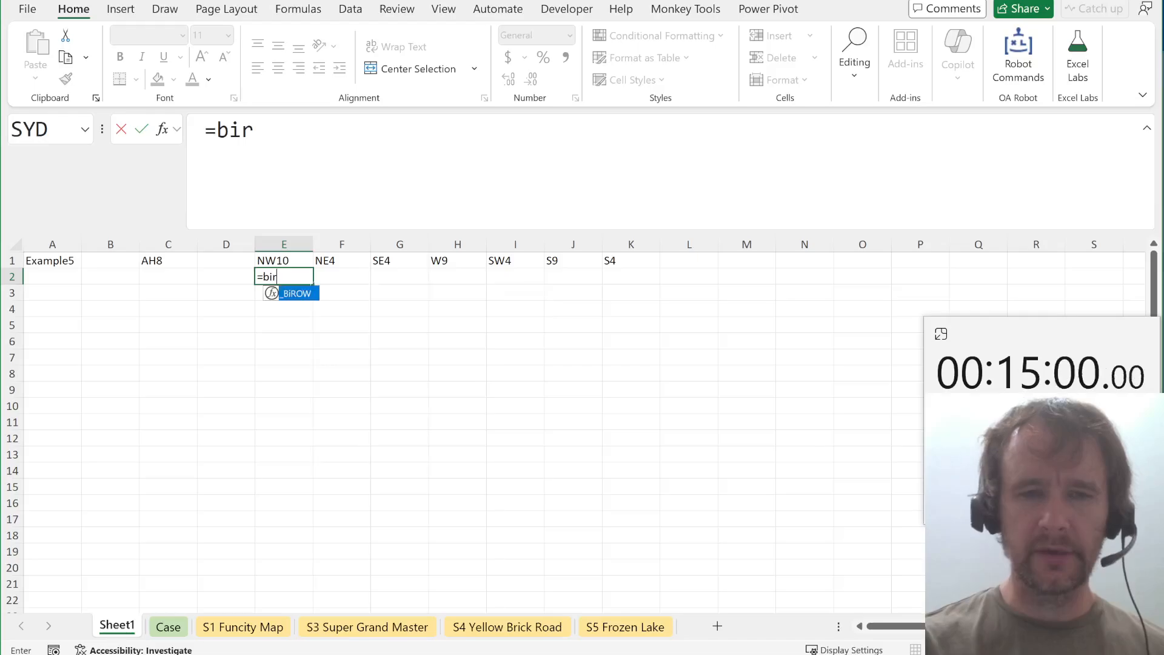
pyautogui.press('BackSpace')
pyautogui.write('c')
pyautogui.press('Tab')
pyautogui.write('E1#')
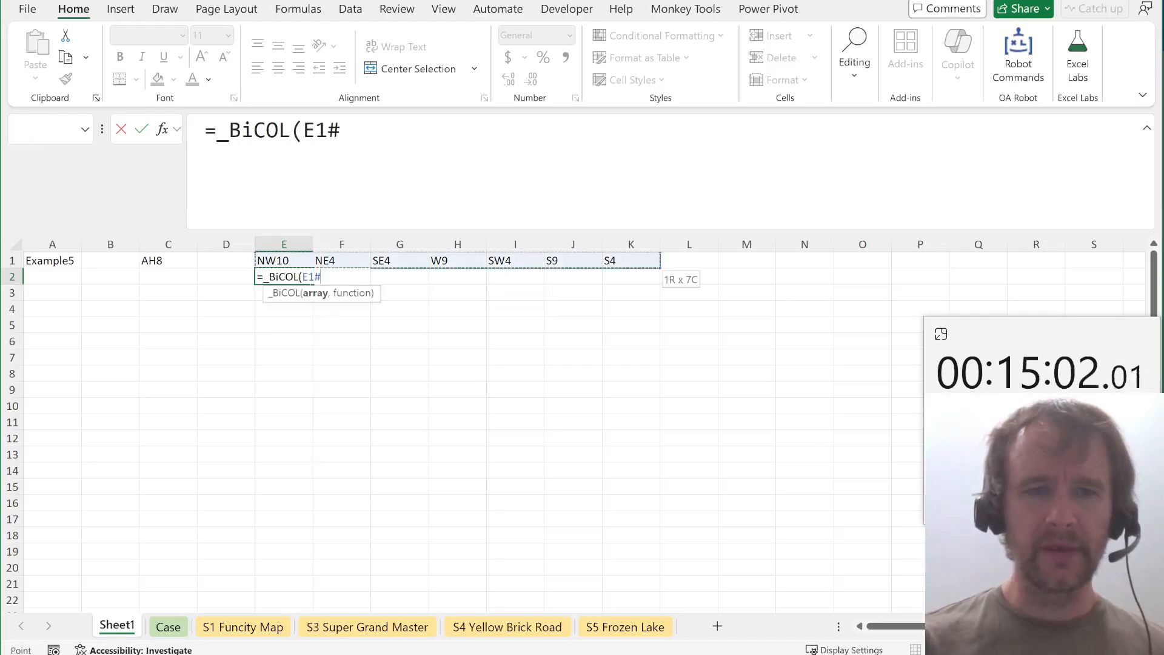
pyautogui.write(',LAMBDA(cl,')
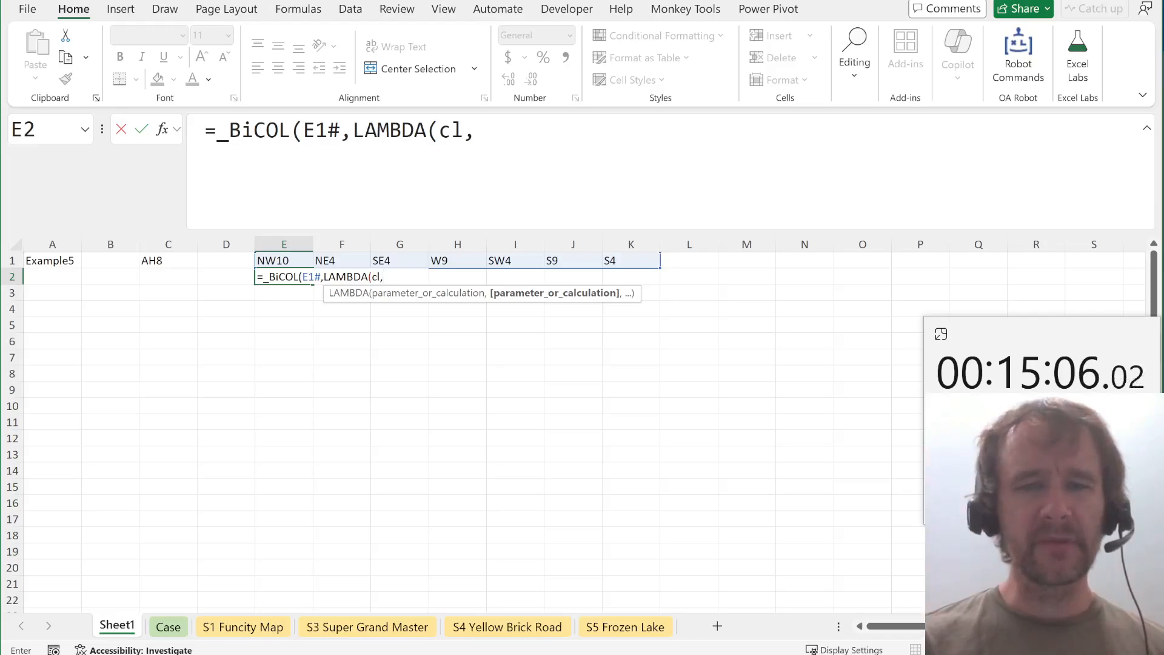
# Add an IF to the LAMBDA whose test is SEQUENCE(REGEXEXTRACT(cl,"\d+")), producing one row per turn of each move.
pyautogui.write('if')
pyautogui.press('Tab')
pyautogui.write('seq')
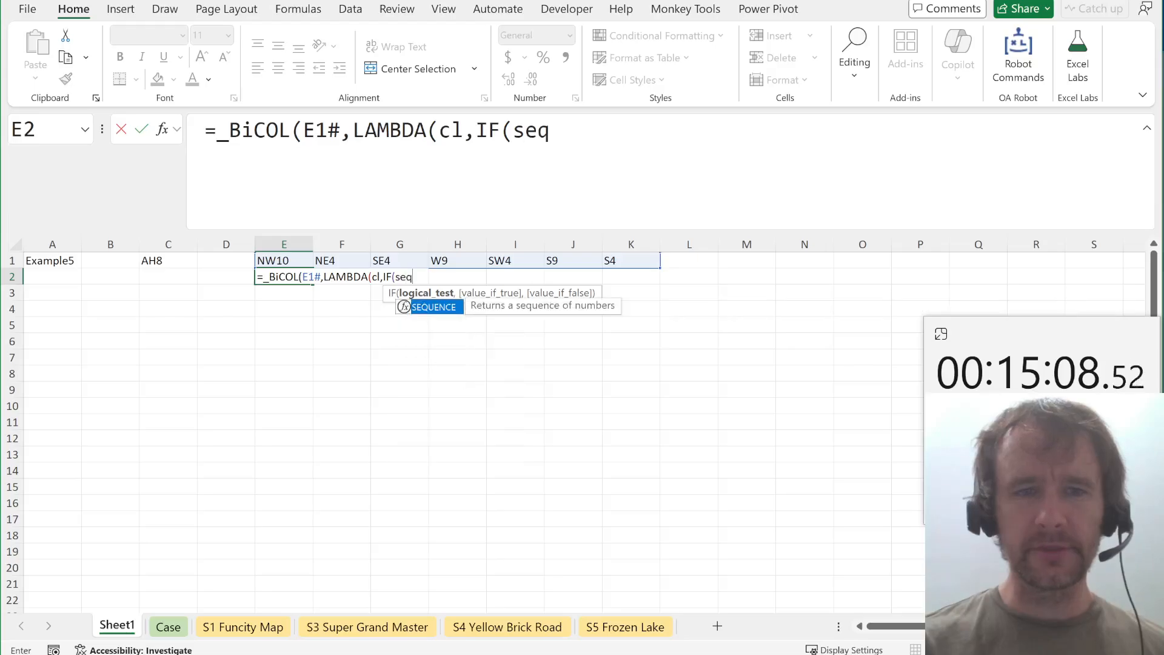
pyautogui.press('Tab')
pyautogui.write('rege')
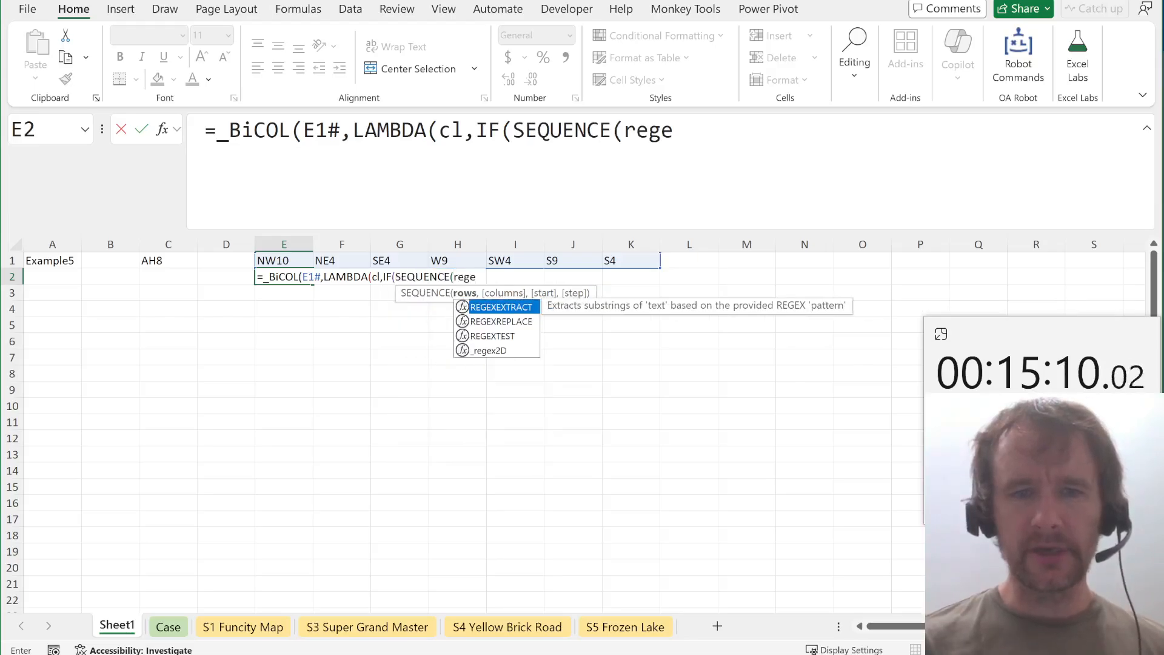
pyautogui.press('Tab')
pyautogui.write('E1,"')
pyautogui.press('BackSpace')
pyautogui.press('BackSpace')
pyautogui.press('BackSpace')
pyautogui.press('BackSpace')
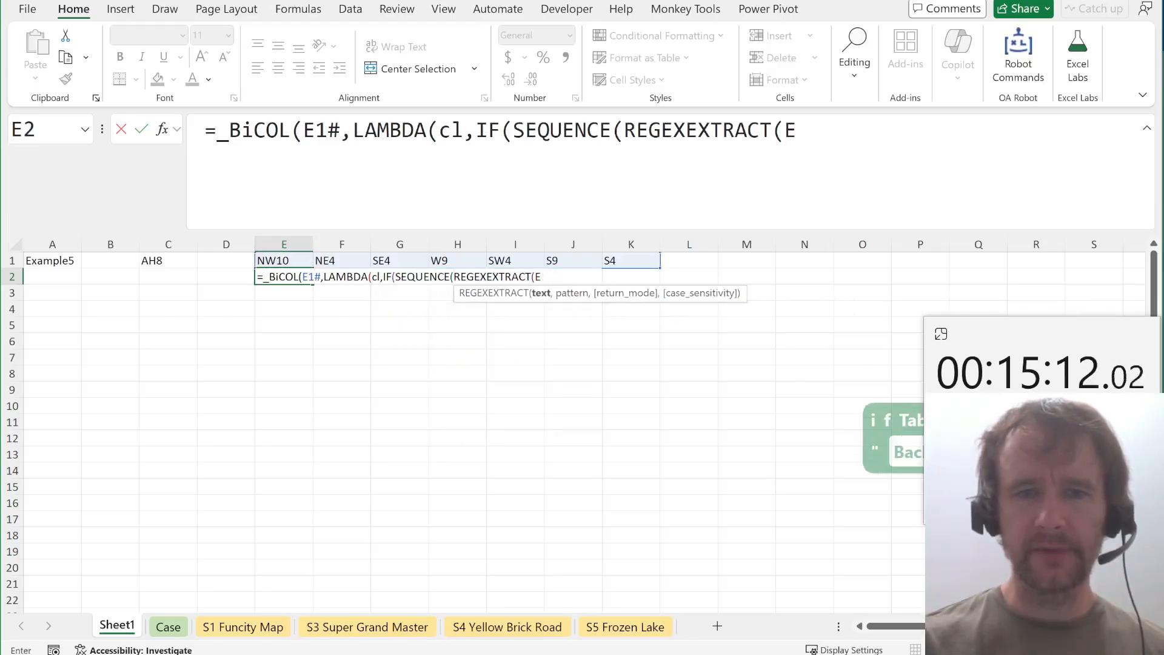
pyautogui.write('cl')
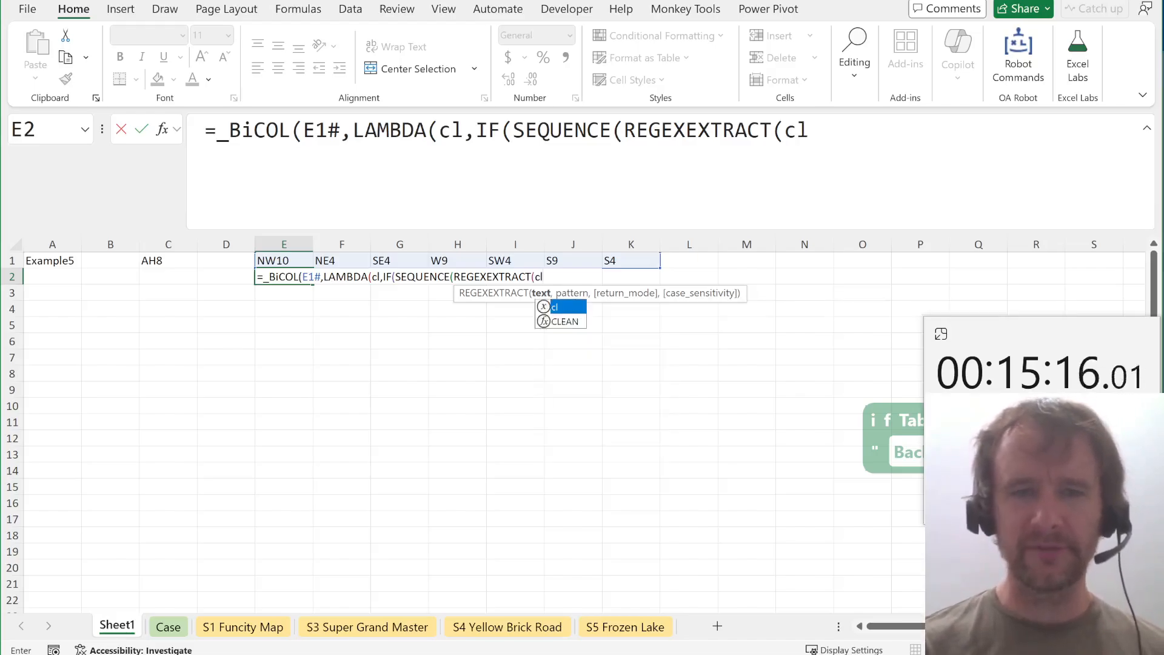
pyautogui.write(',')
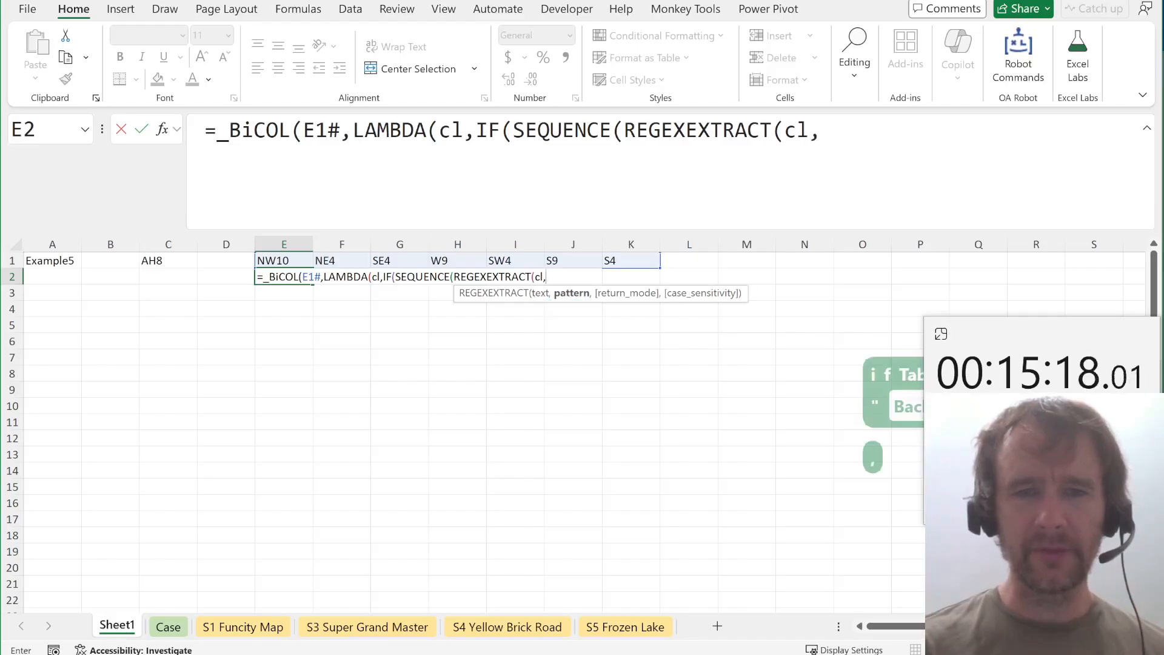
pyautogui.write('"\\d')
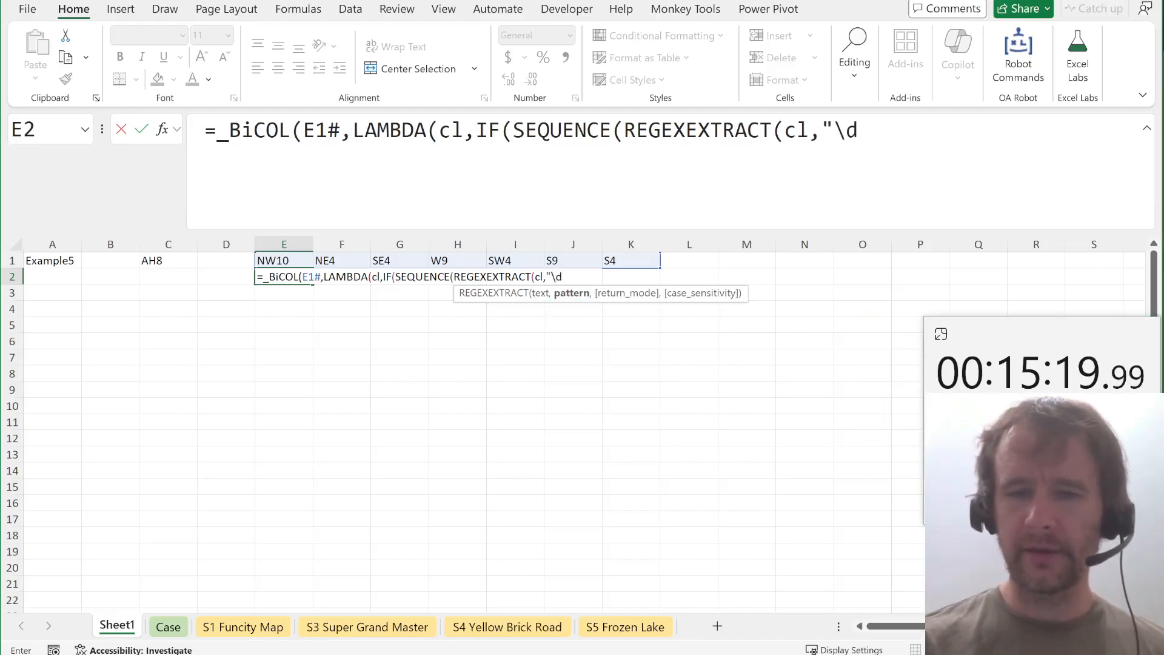
pyautogui.write('+")')
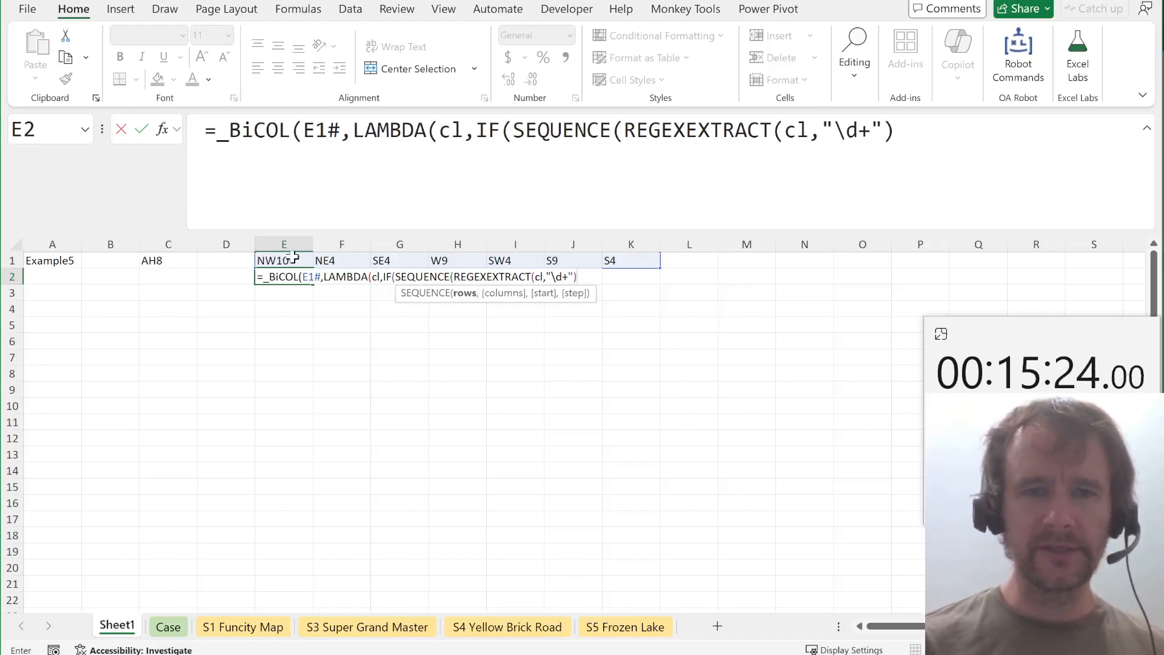
pyautogui.write(')')
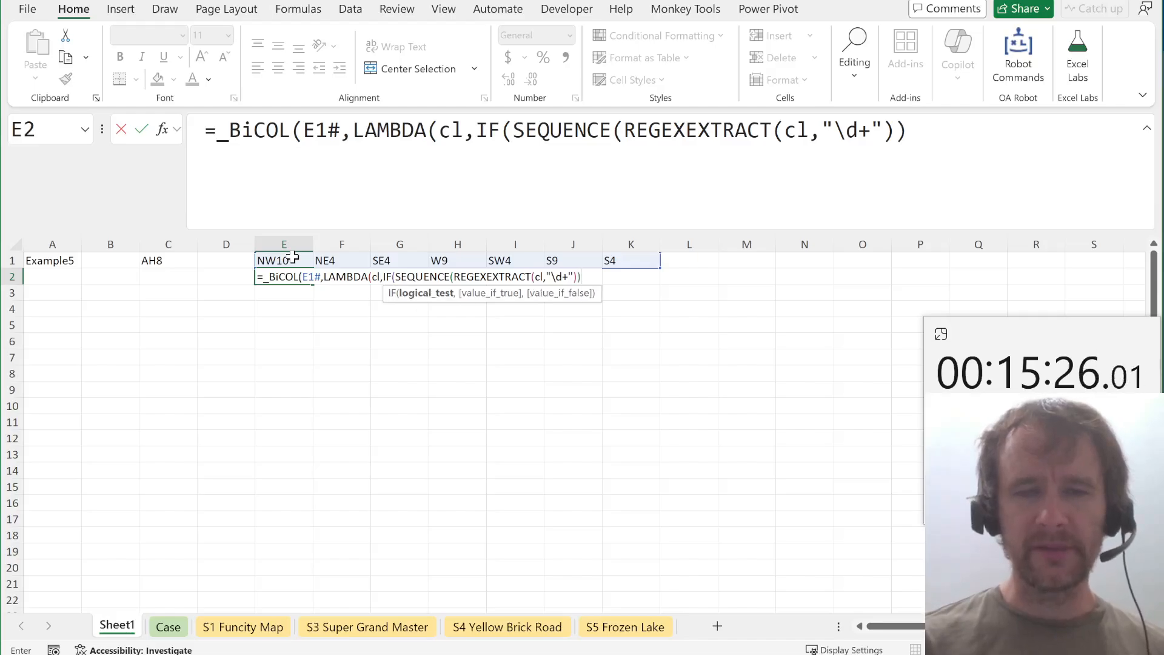
# Return each move's direction letters with REGEXEXTRACT(cl,"\pl+") as the IF's true value, complete the E2 formula and select its spilled range.
pyautogui.write(',')
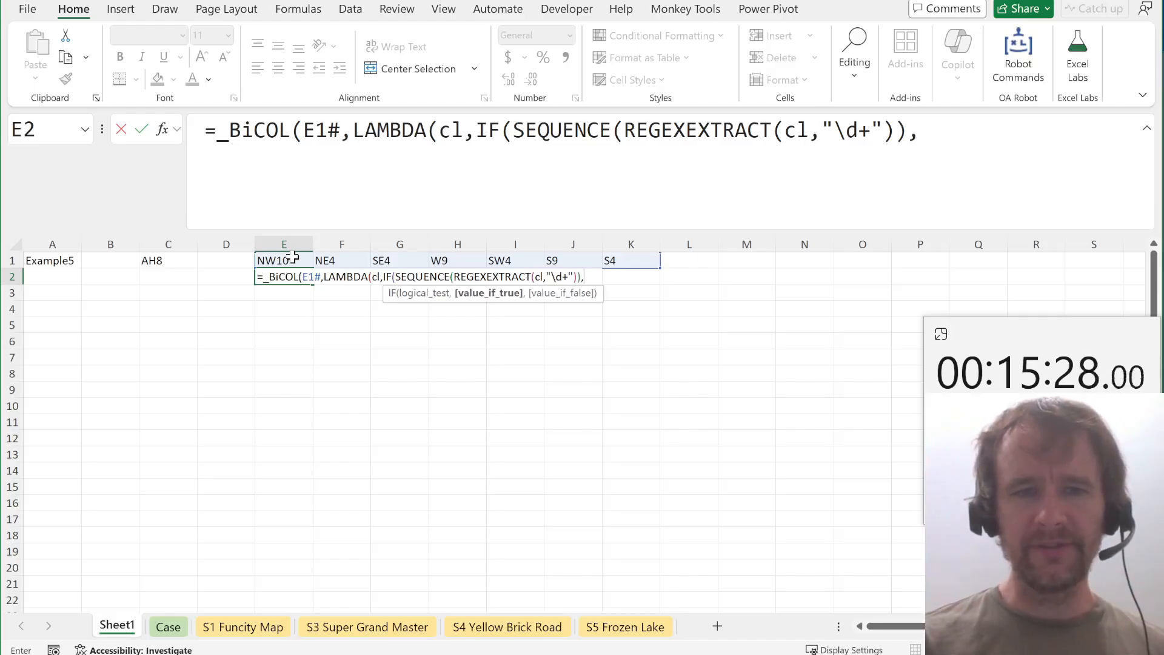
pyautogui.write('rege')
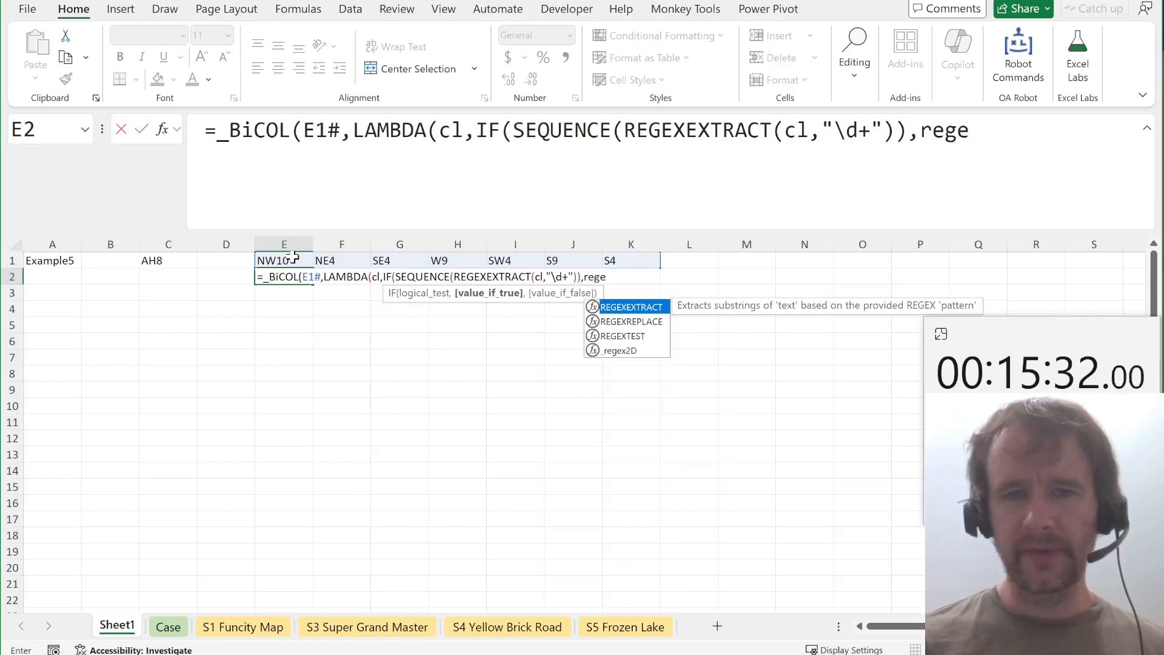
pyautogui.press('Tab')
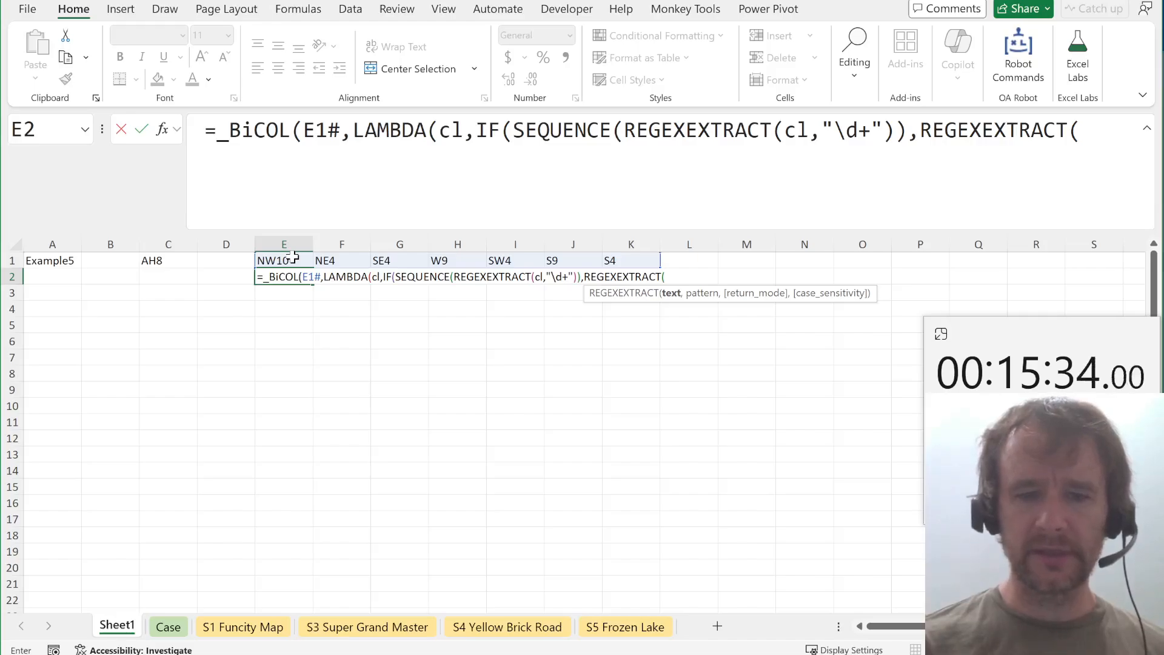
pyautogui.write('cl,"\\')
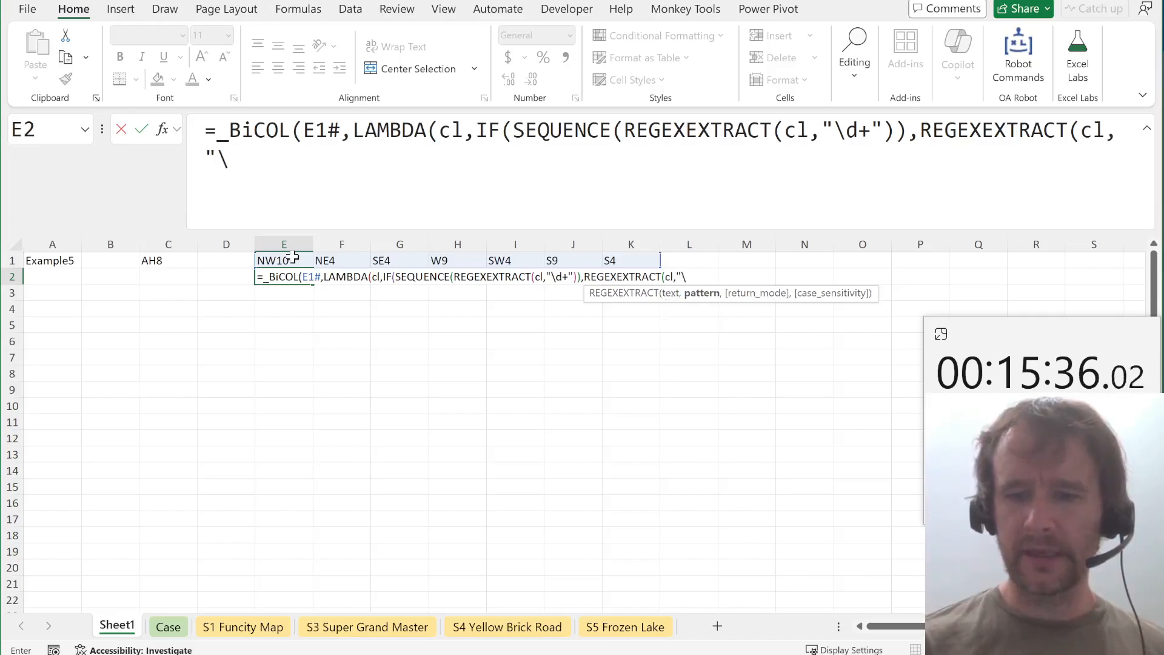
pyautogui.write('pl+"')
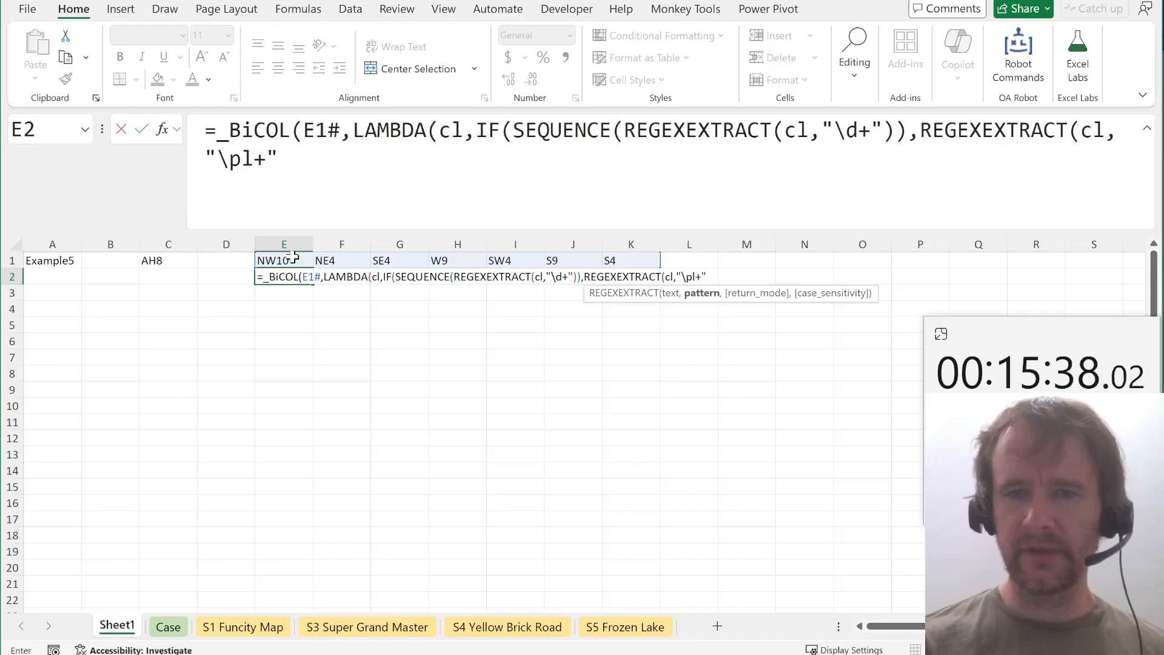
pyautogui.write('))))')
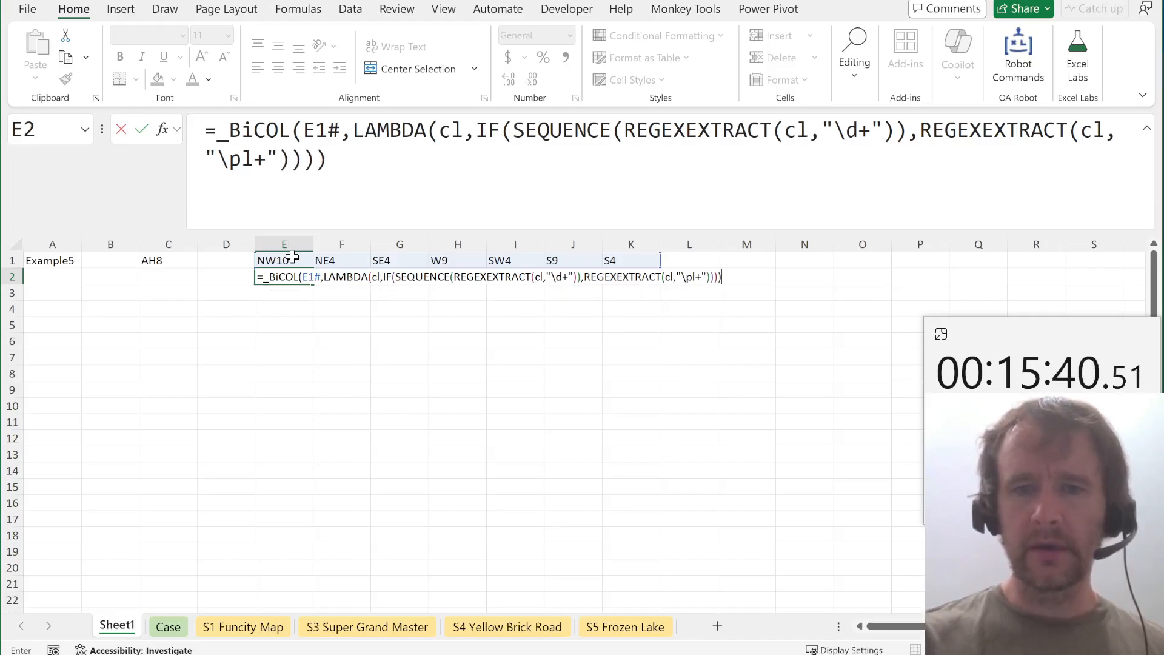
pyautogui.press('Return')
pyautogui.press('Up')
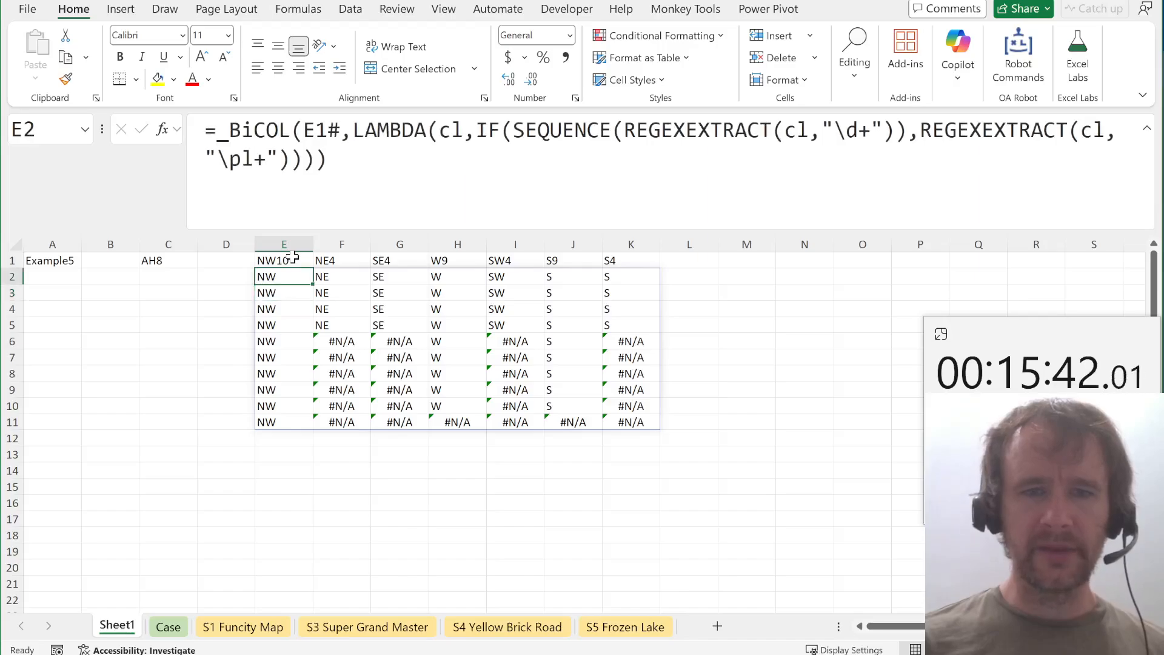
pyautogui.hotkey('ctrl', 'shift', 'End')
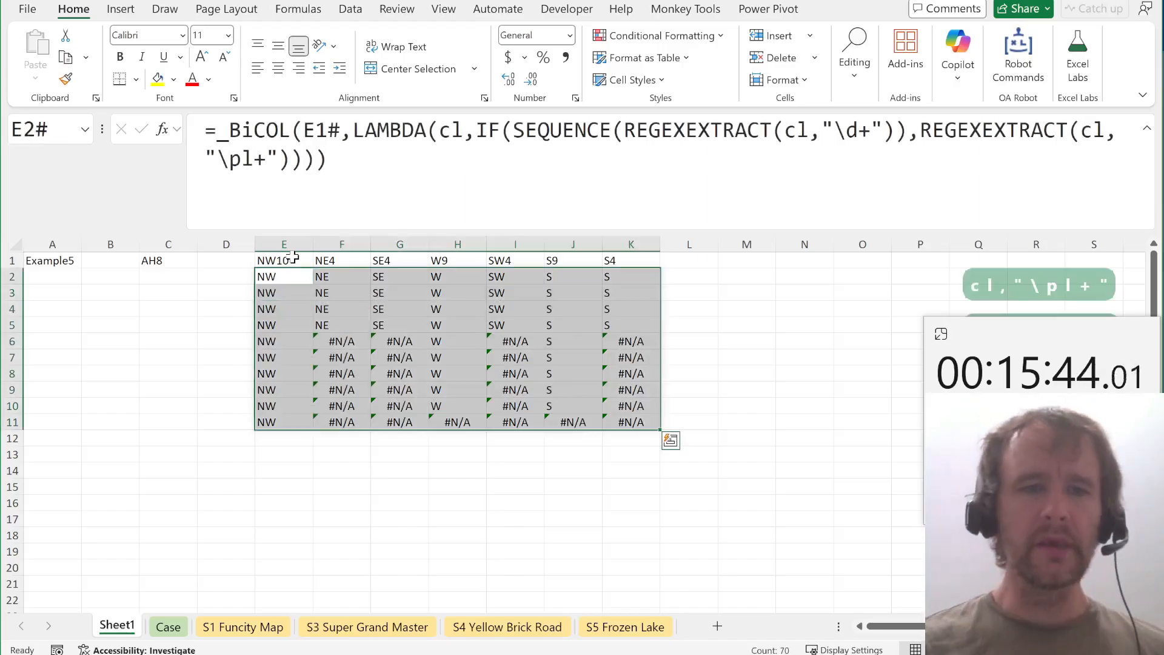
# Wrap the E2 formula in a LET that names the _BiCOL result exp, and begin a new line for its next argument.
pyautogui.click(218, 131)
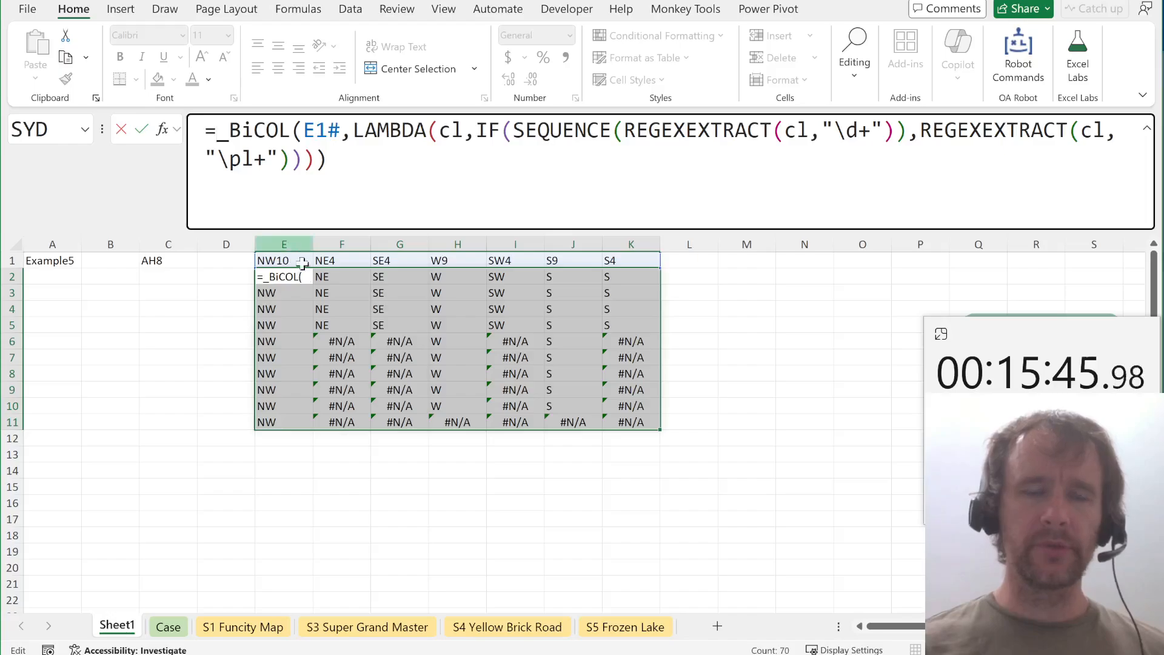
pyautogui.write('let')
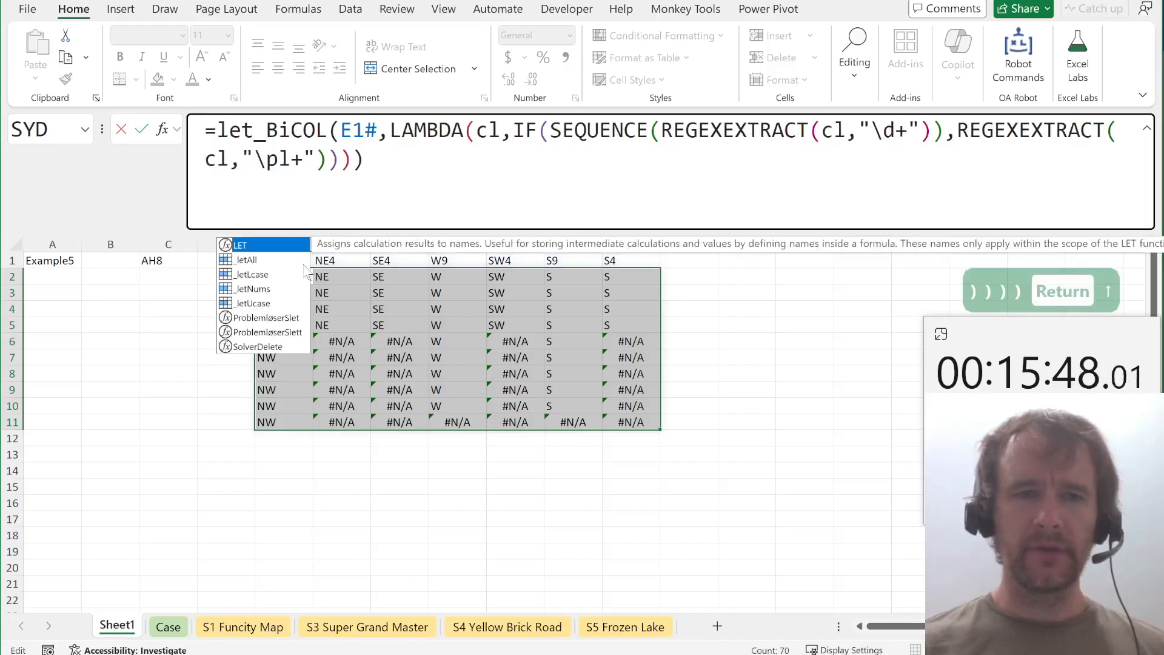
pyautogui.press('Tab')
pyautogui.write('exp,')
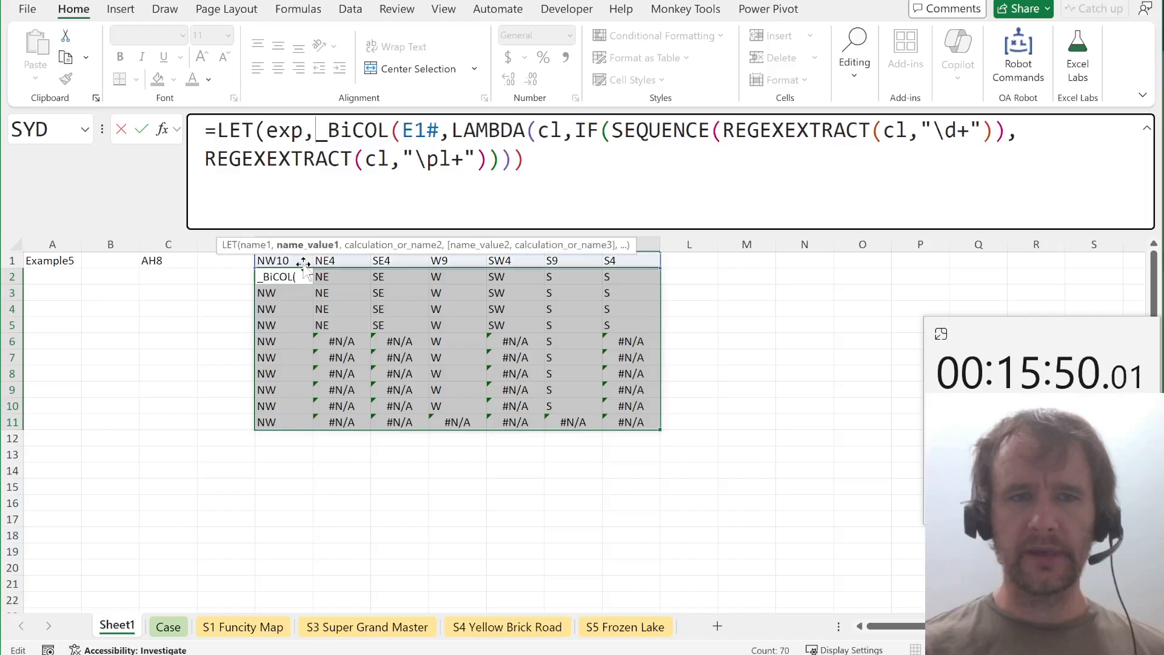
pyautogui.write(',')
pyautogui.hotkey('ctrl', 'Return')
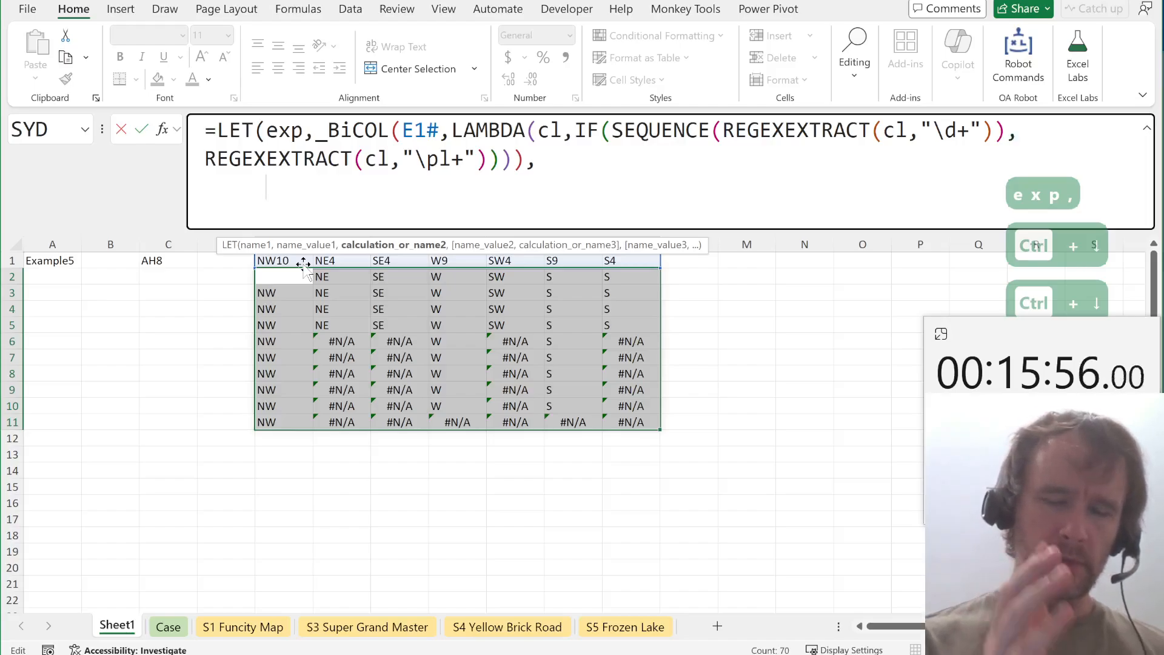
# Begin an HSTACK as the next LET argument, with _flatten using the condition ISTEXT(exp) as its first array.
pyautogui.write('h')
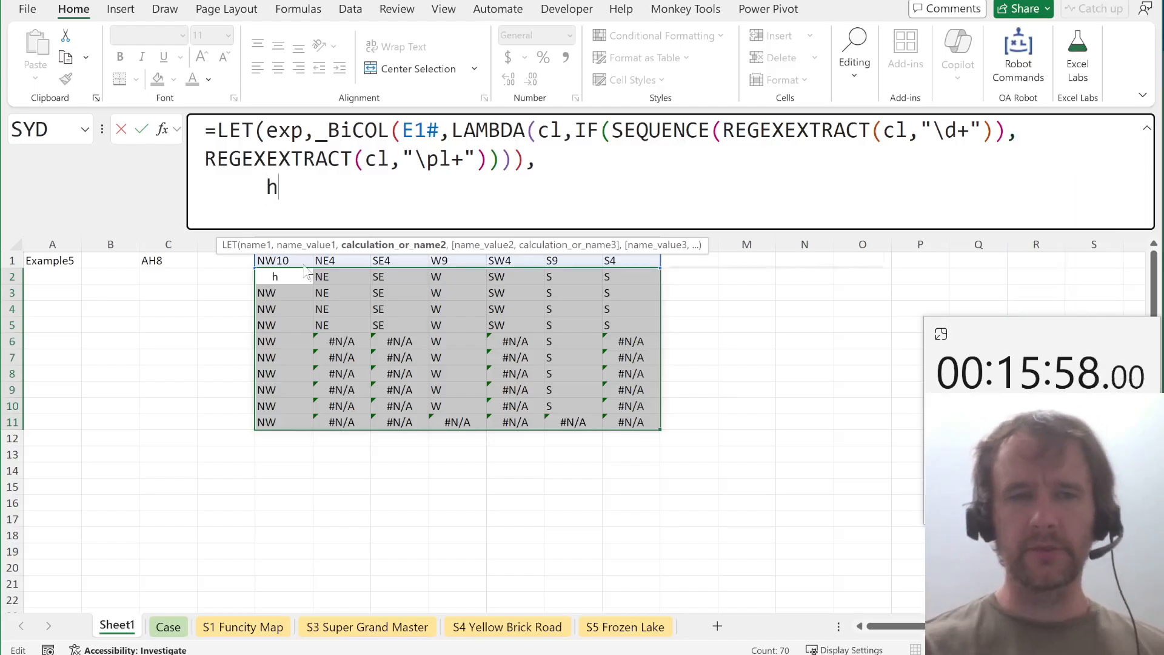
pyautogui.write('st')
pyautogui.press('Tab')
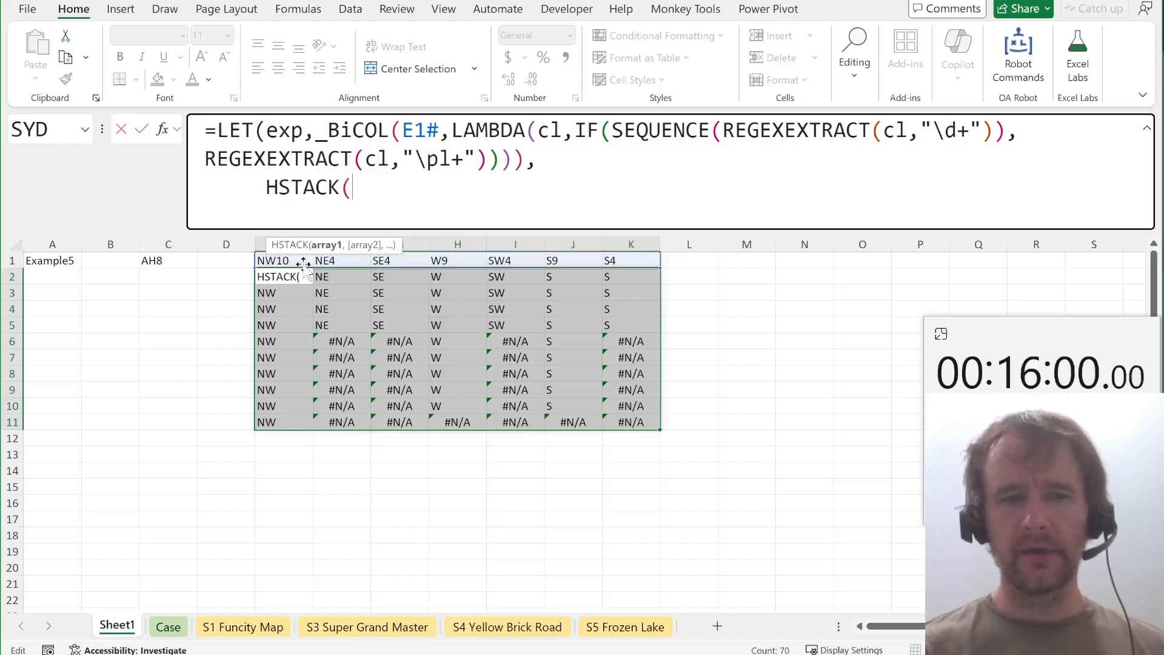
pyautogui.write('fl')
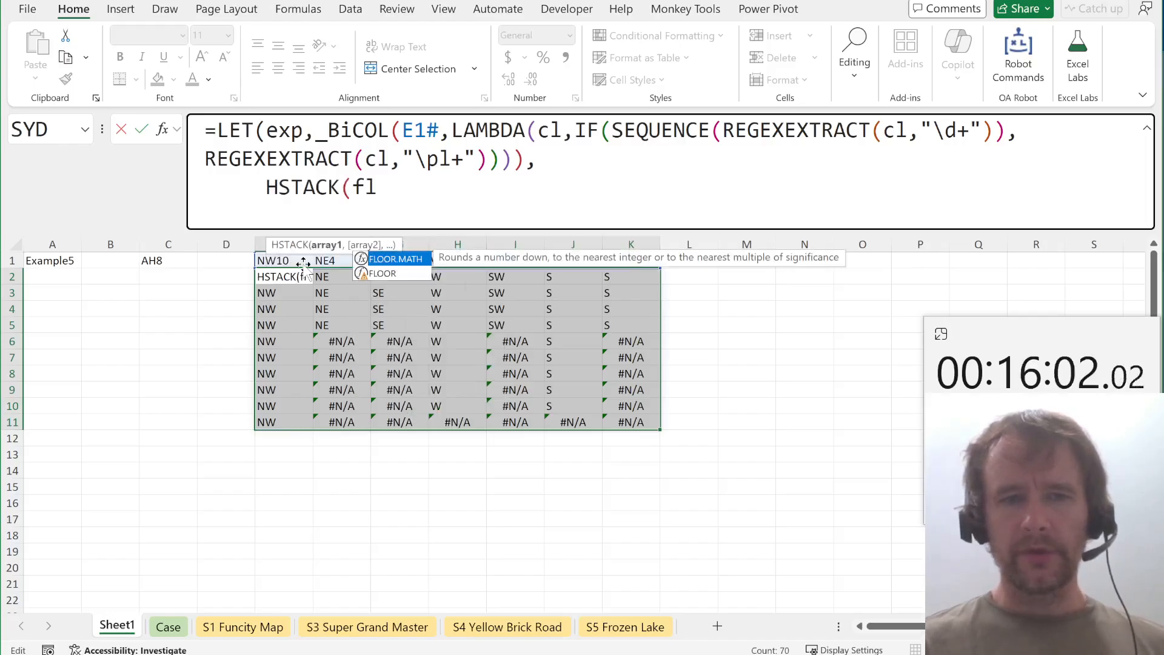
pyautogui.write('a')
pyautogui.press('Tab')
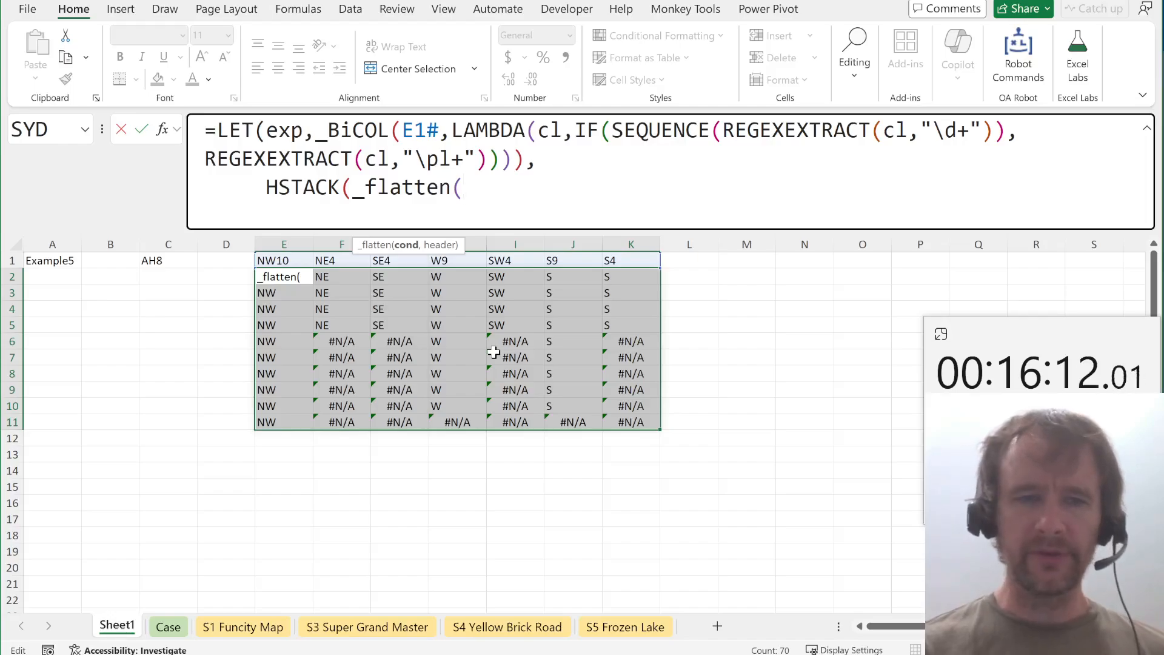
pyautogui.write('exp')
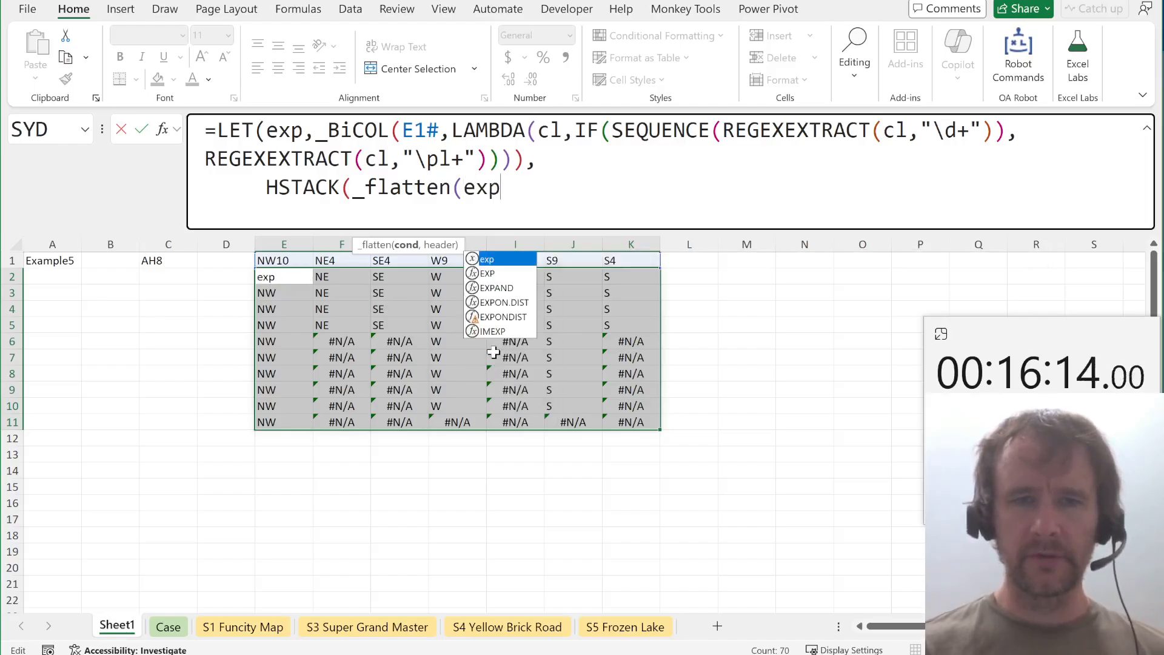
pyautogui.press('BackSpace')
pyautogui.press('BackSpace')
pyautogui.press('BackSpace')
pyautogui.write('istex')
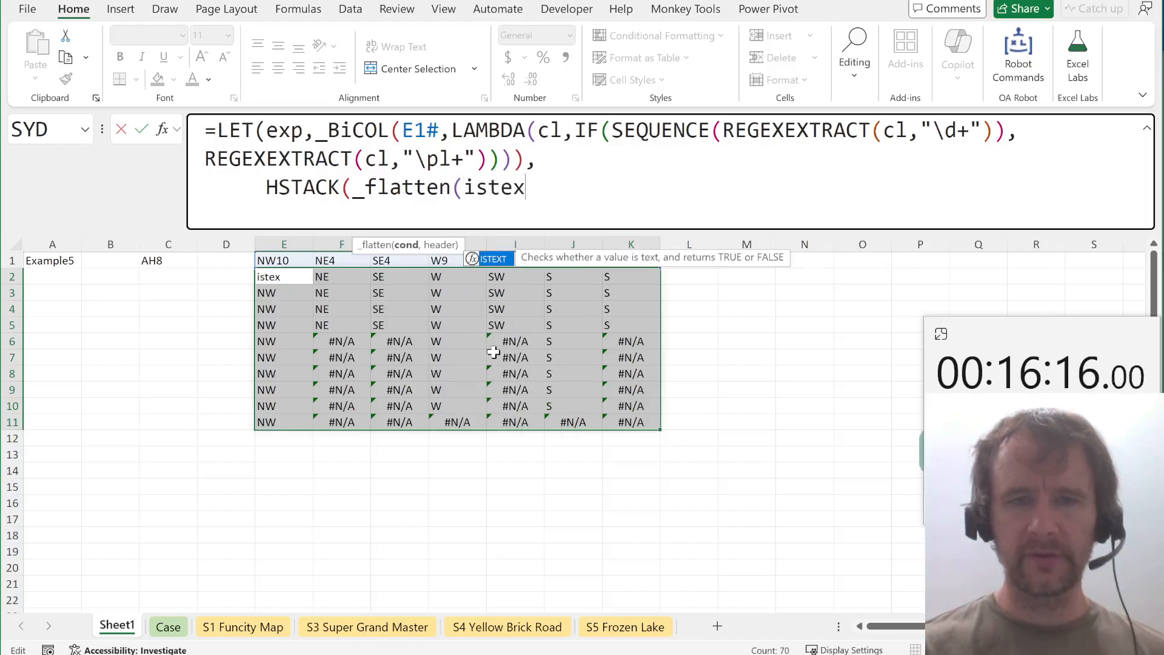
pyautogui.press('Tab')
pyautogui.write('exp)')
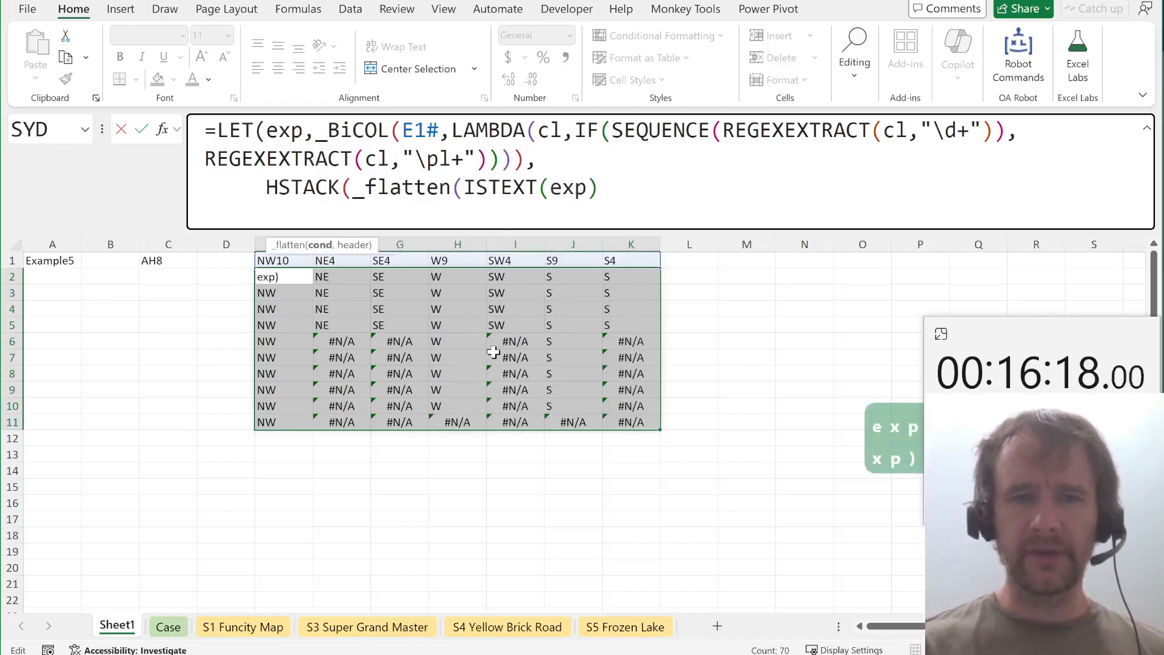
# Give the first _flatten the header SEQUENCE(,7) inside its own parentheses and close it.
pyautogui.write('),seq')
pyautogui.press('Tab')
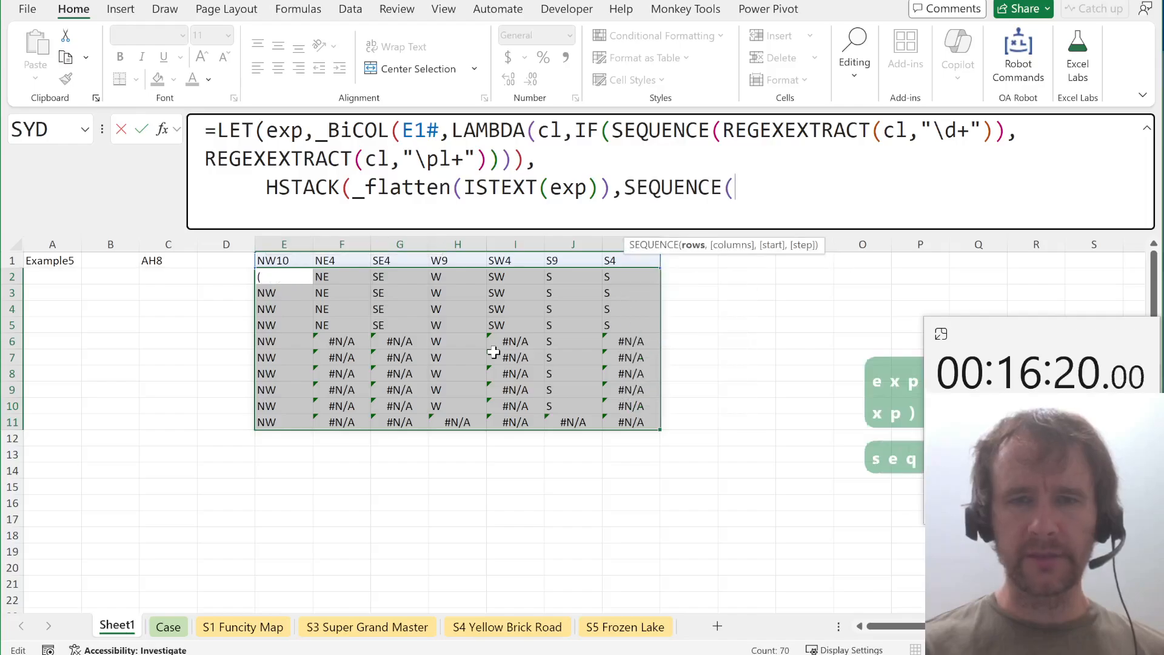
pyautogui.write(',7)')
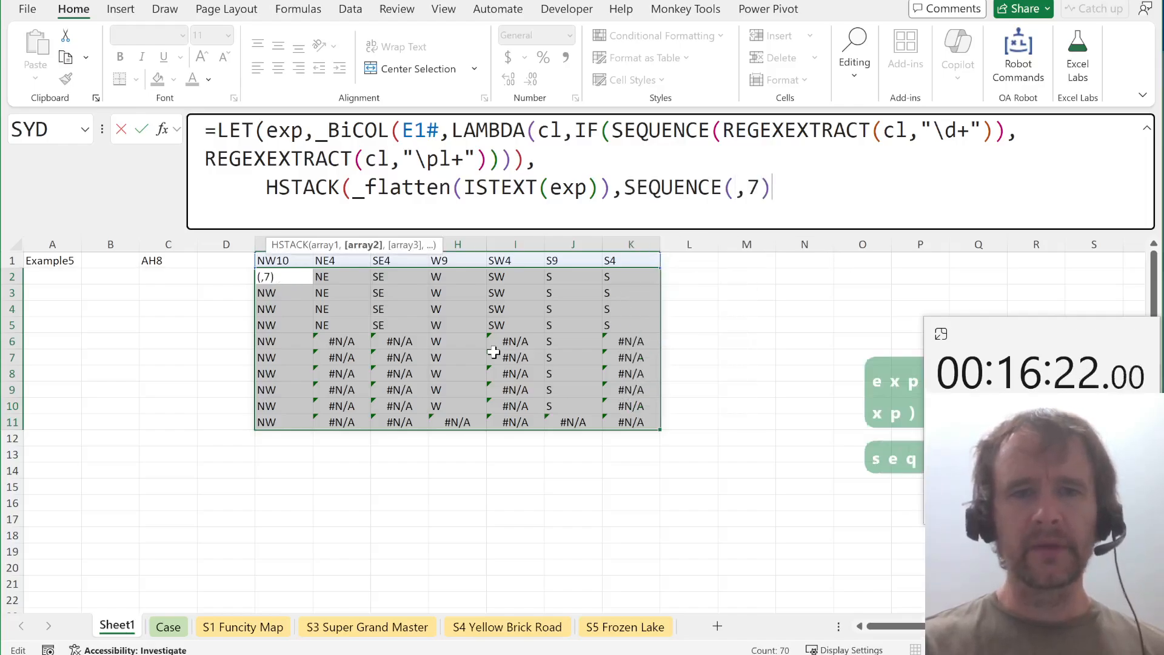
pyautogui.write(')')
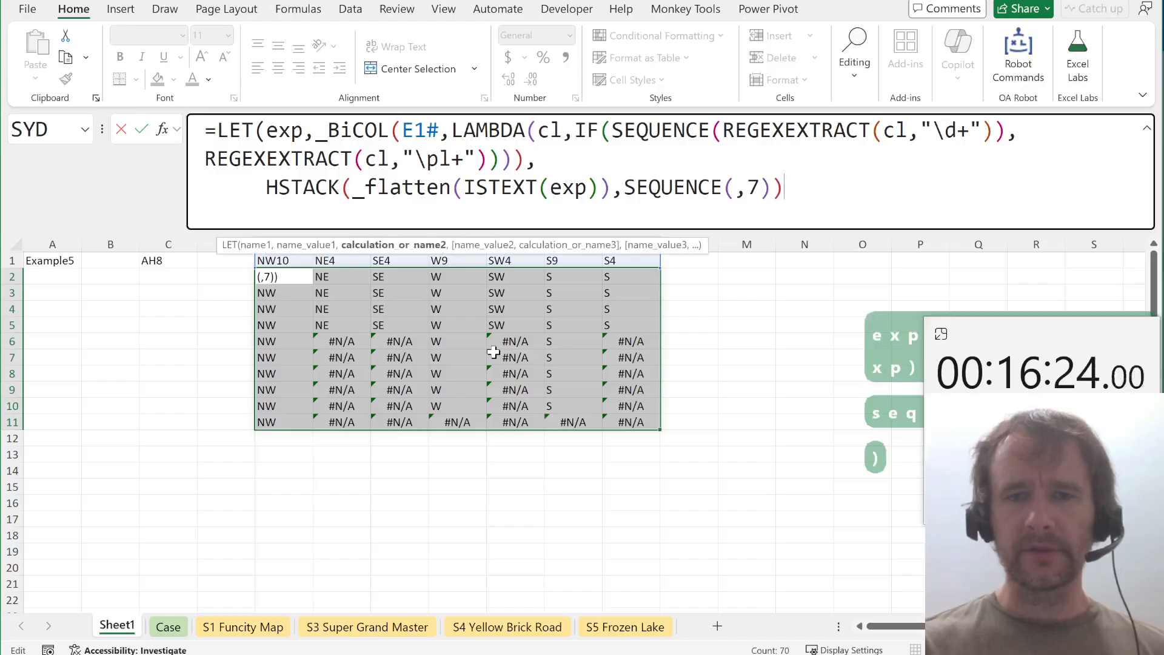
pyautogui.press('BackSpace')
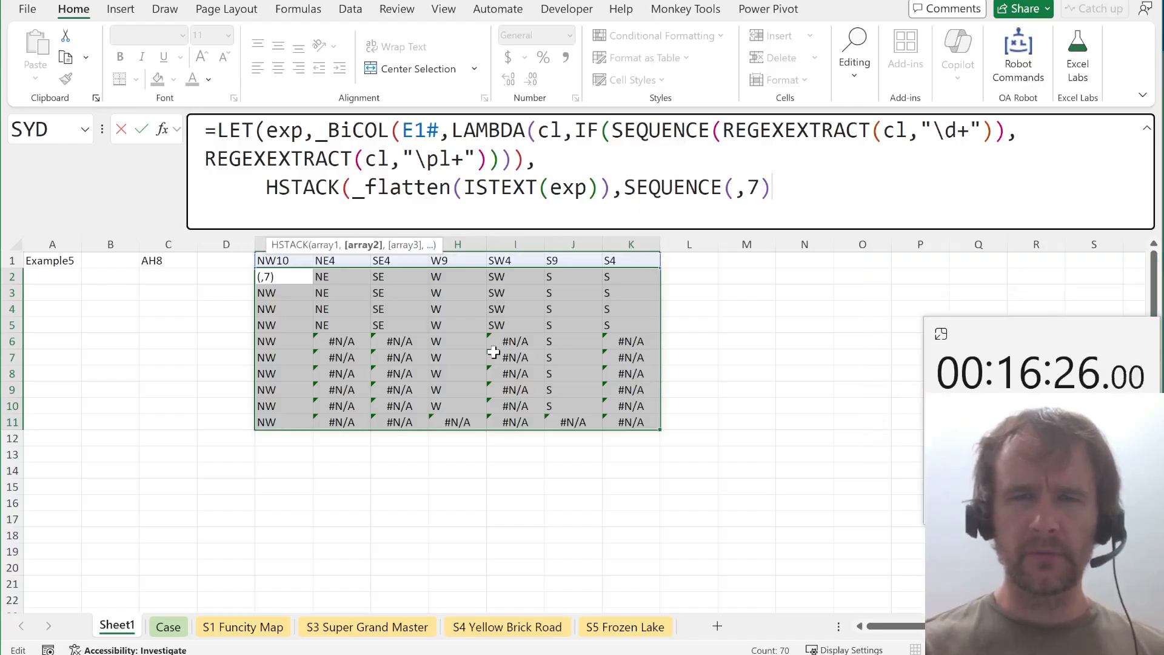
pyautogui.press('Left')
pyautogui.press('Left')
pyautogui.press('Left')
pyautogui.press('Left')
pyautogui.press('Left')
pyautogui.press('Left')
pyautogui.press('Left')
pyautogui.press('Left')
pyautogui.press('Left')
pyautogui.press('Left')
pyautogui.press('Left')
pyautogui.press('Left')
pyautogui.press('Left')
pyautogui.press('BackSpace')
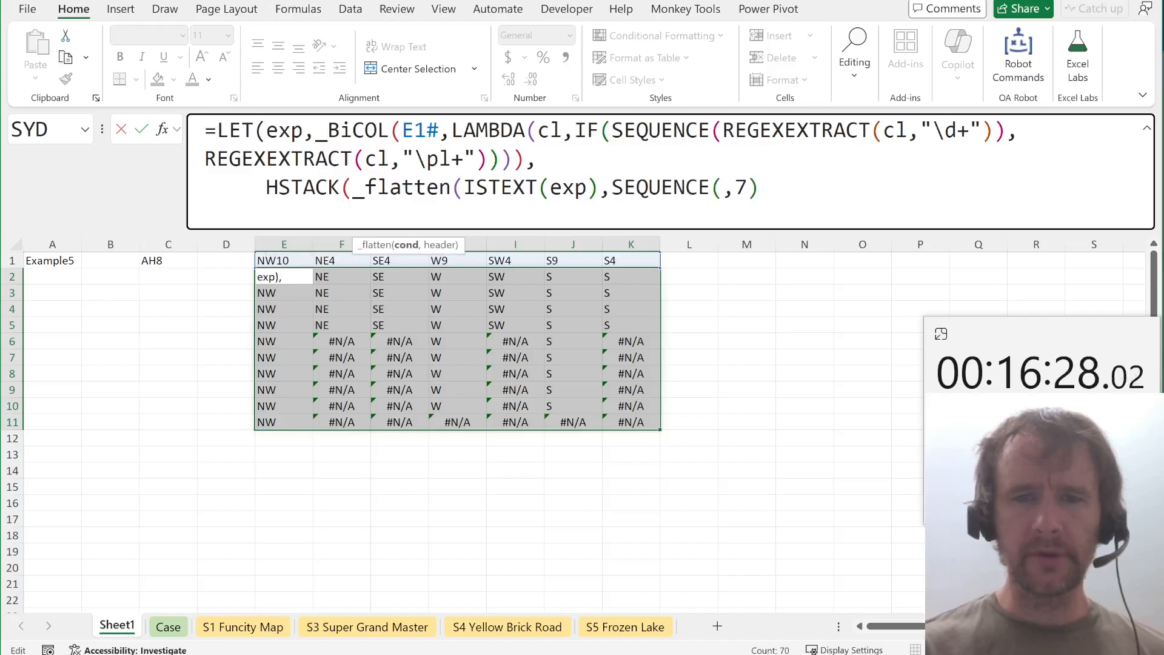
pyautogui.press('End')
pyautogui.write(')')
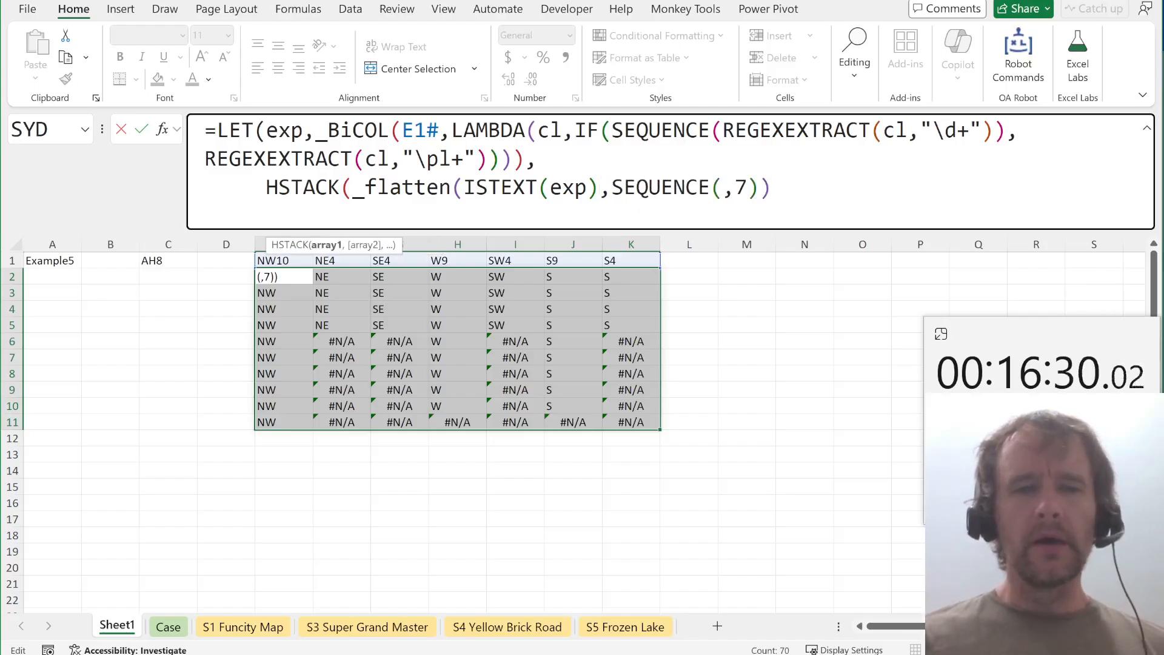
# Duplicate _flatten(ISTEXT(exp),SEQUENCE(,7)) as the second array of the HSTACK.
pyautogui.write(',')
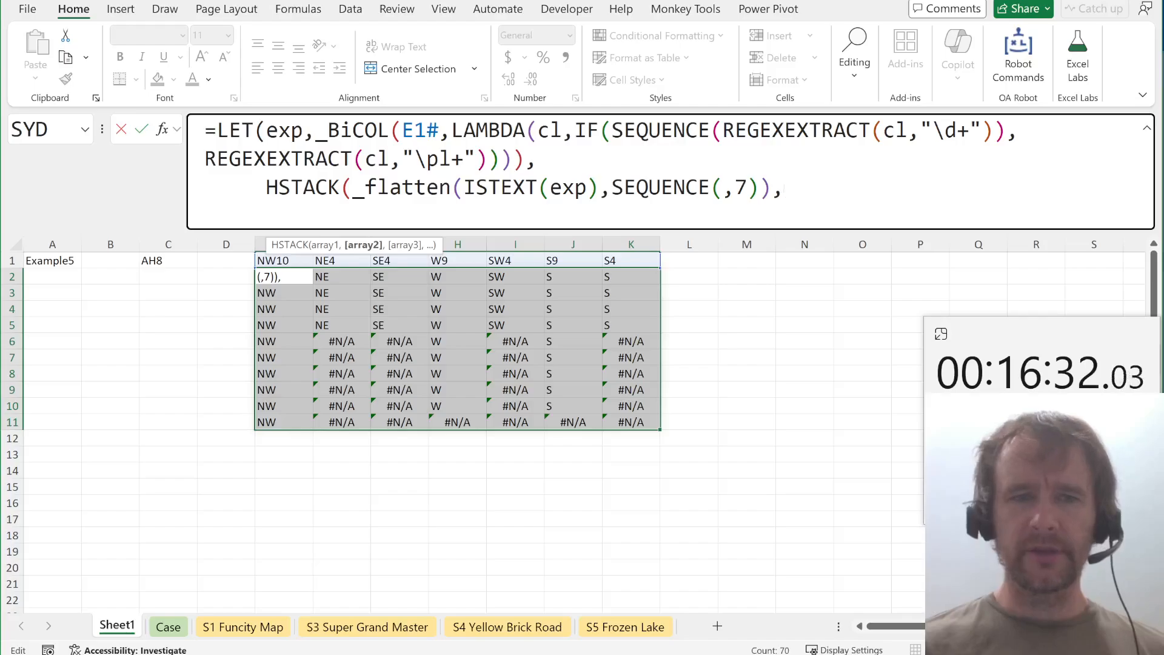
pyautogui.hotkey('ctrl', 'shift', 'Left')
pyautogui.hotkey('ctrl', 'shift', 'Left')
pyautogui.hotkey('ctrl', 'shift', 'Left')
pyautogui.hotkey('ctrl', 'shift', 'Left')
pyautogui.hotkey('ctrl', 'shift', 'Left')
pyautogui.hotkey('ctrl', 'c')
pyautogui.press('Right')
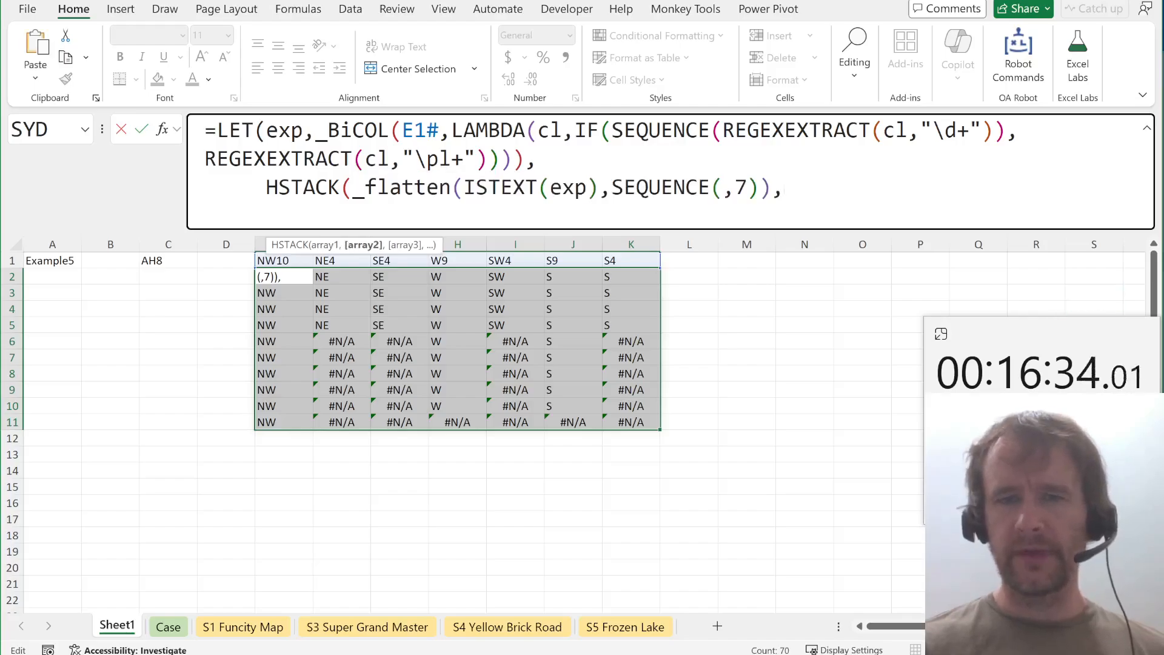
pyautogui.hotkey('ctrl', 'v')
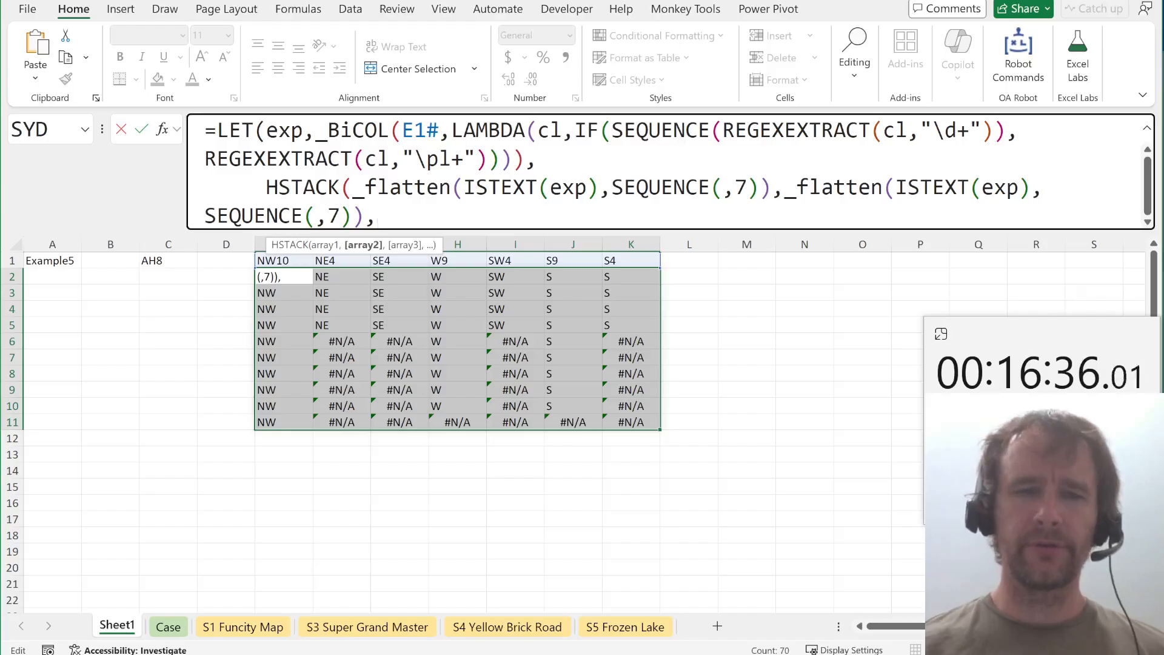
# Replace the ,7 argument in the second _flatten's SEQUENCE with an empty MAX() as the row count.
pyautogui.press('Left')
pyautogui.press('Left')
pyautogui.press('Left')
pyautogui.press('Left')
pyautogui.press('BackSpace')
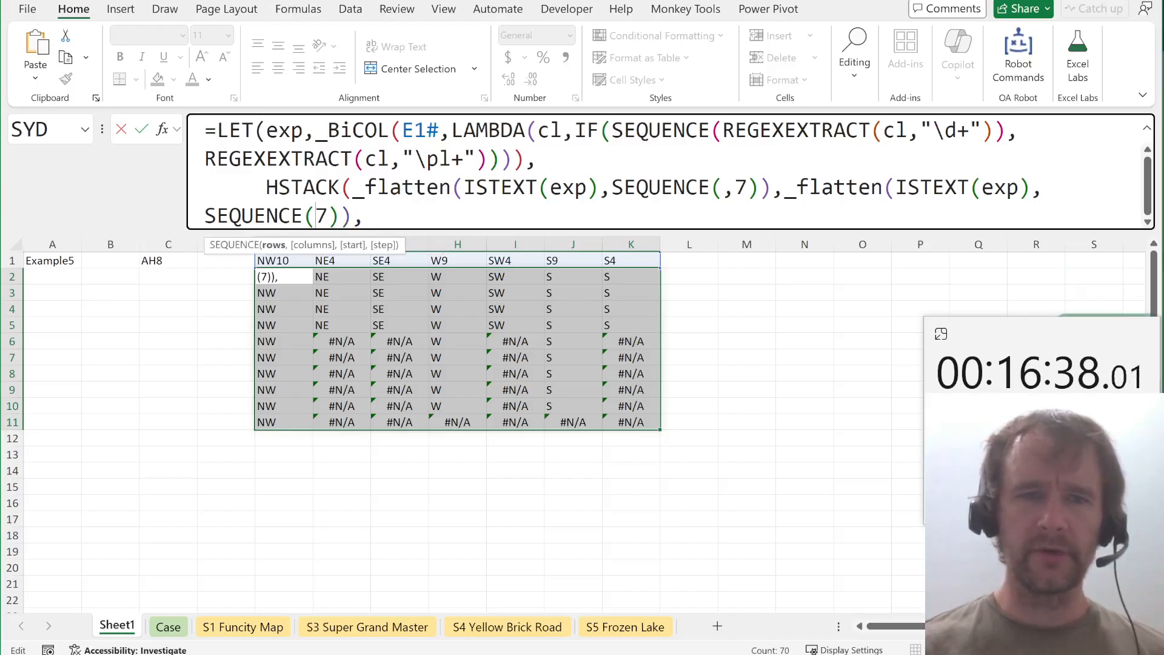
pyautogui.press('Right')
pyautogui.press('BackSpace')
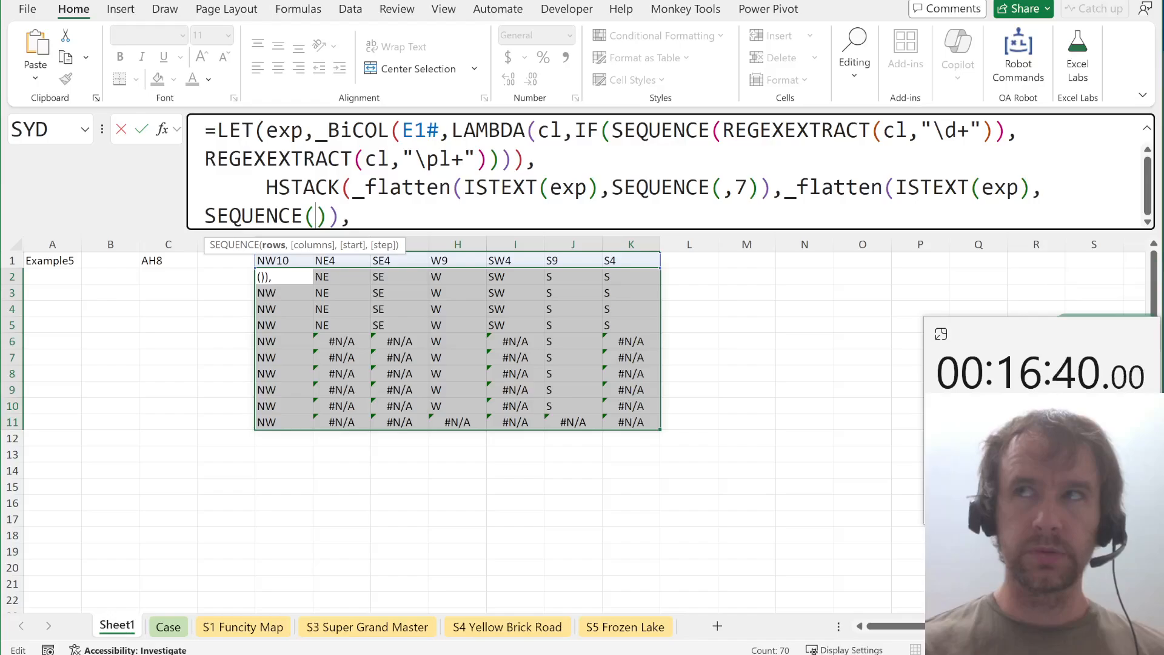
pyautogui.write('max()')
pyautogui.press('Left')
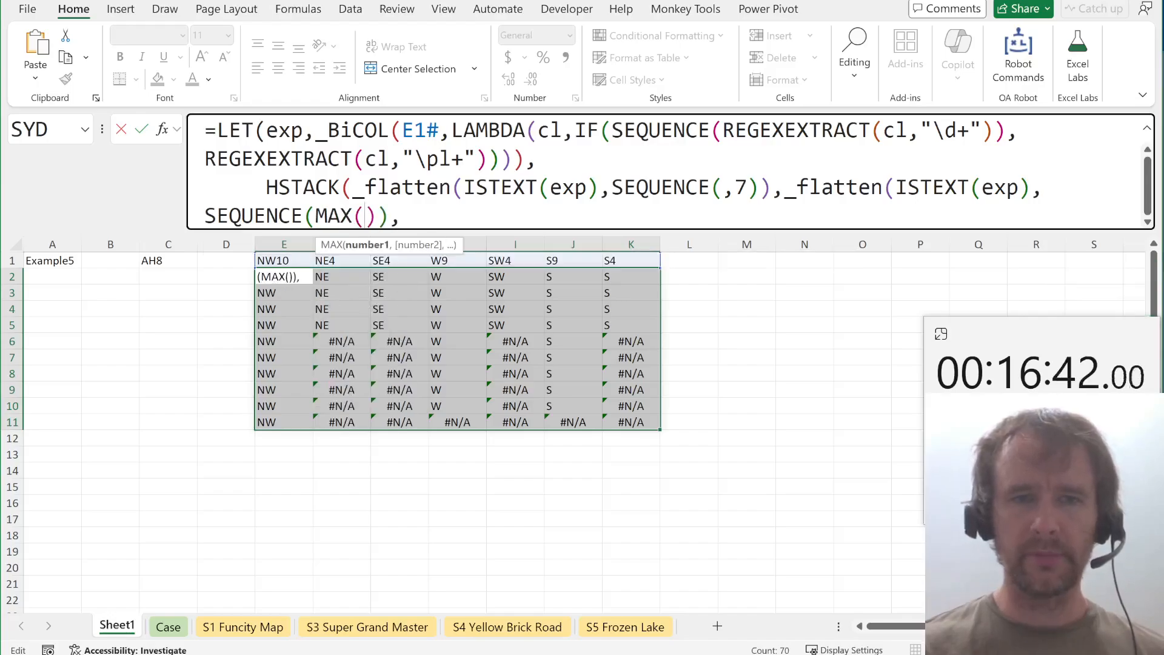
# Fill the MAX with REGEXEXTRACT(E1:K1,"\d+")*1 to use the largest turn number of the moves.
pyautogui.write('rege')
pyautogui.press('Tab')
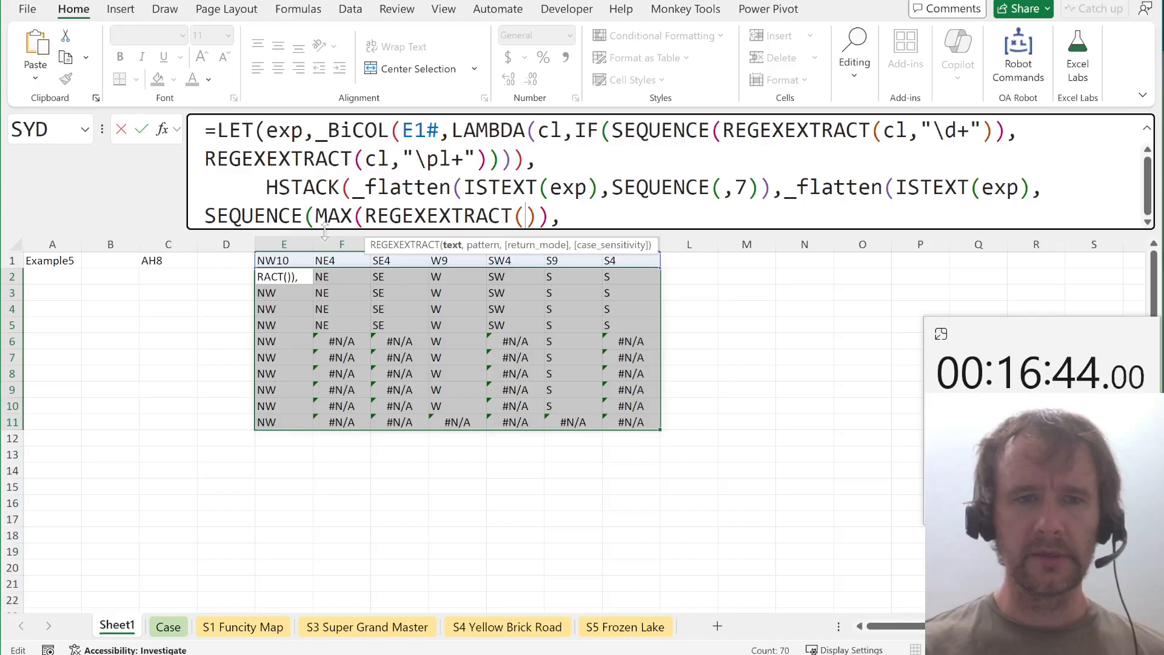
pyautogui.click(277, 260)
pyautogui.hotkey('ctrl', 'shift', 'Right')
pyautogui.write(',"')
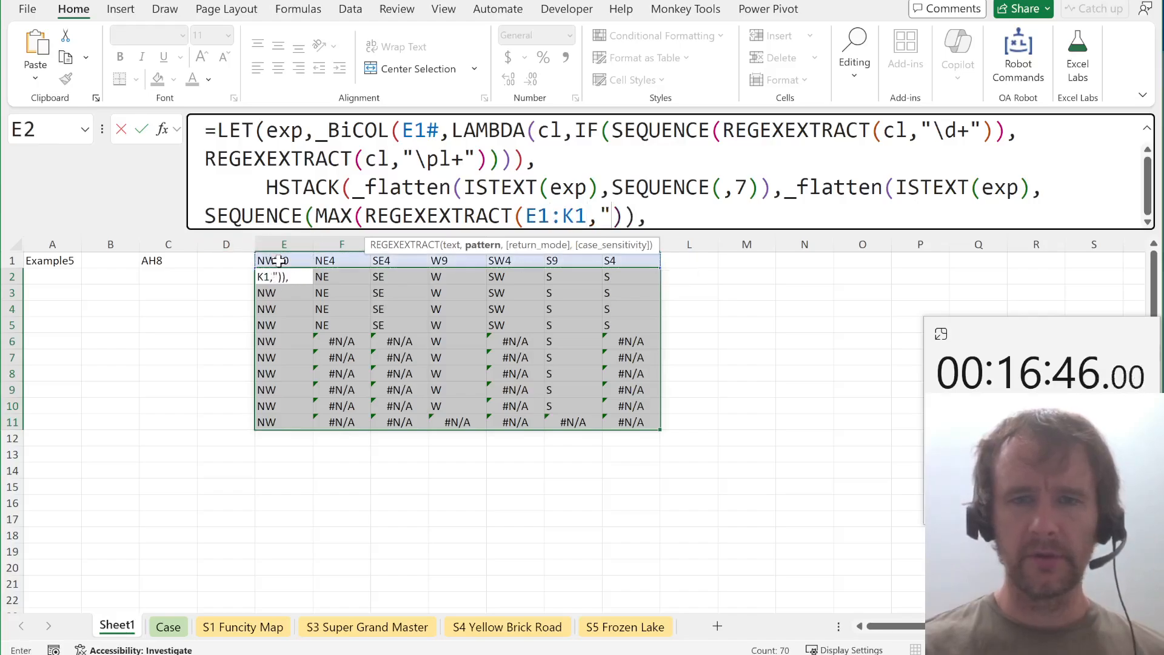
pyautogui.write('\\d+")')
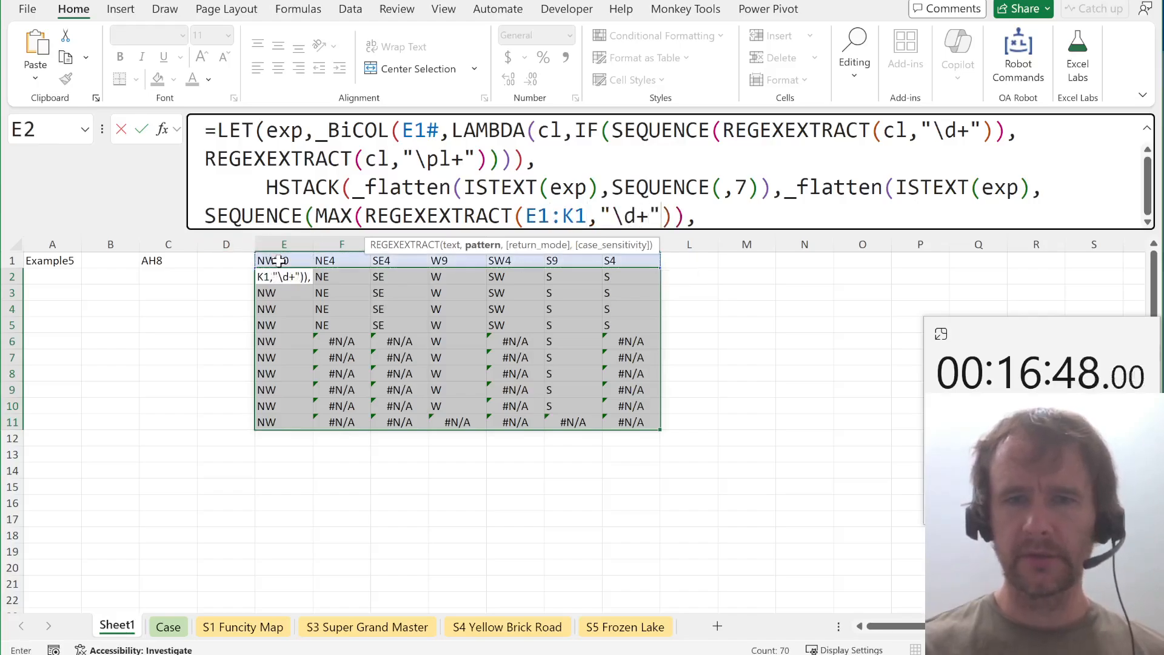
pyautogui.write('*1')
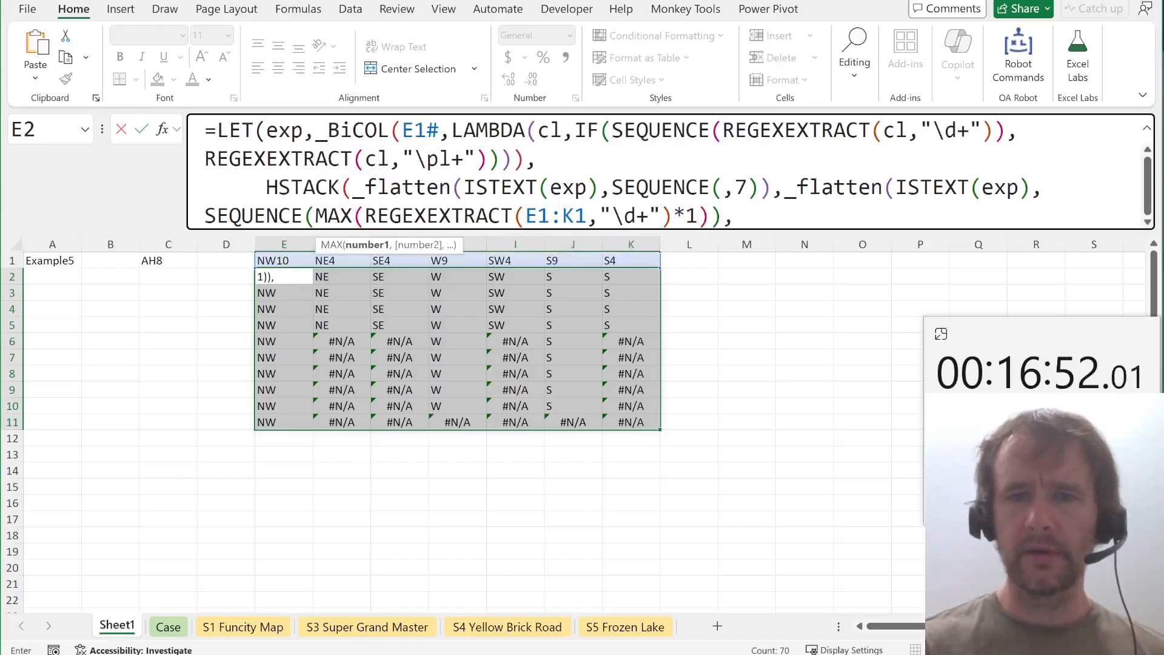
# Add TOCOL(exp,3,1) after the second SEQUENCE, close all open functions and enter the E2 formula.
pyautogui.click(737, 216)
pyautogui.write('to')
pyautogui.press('Tab')
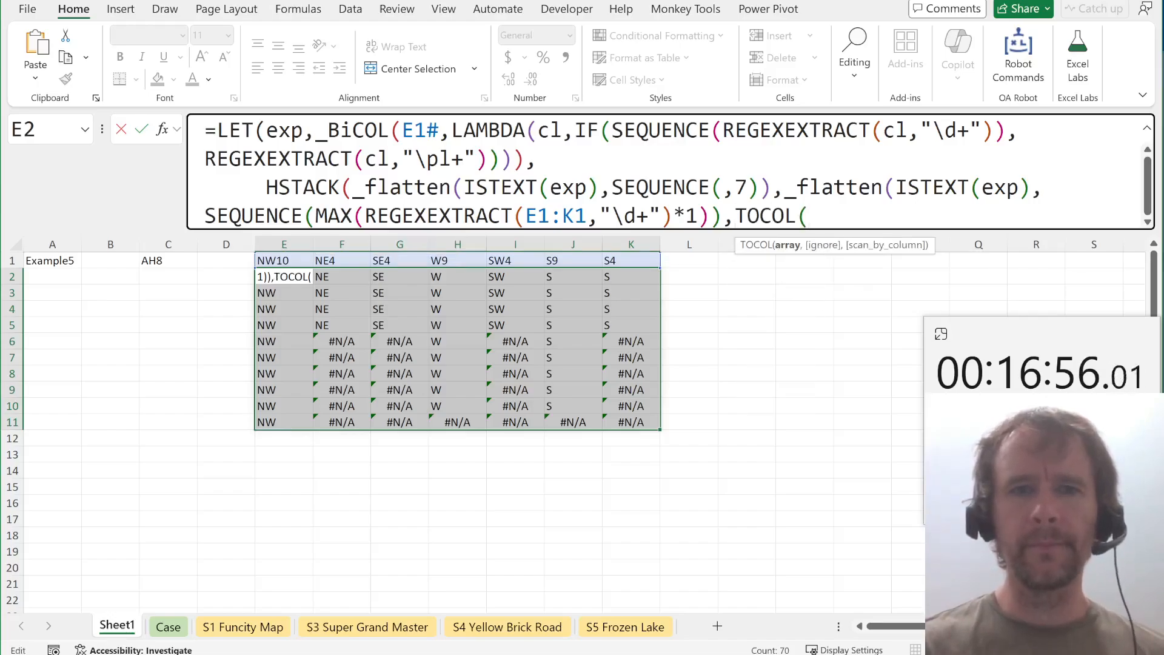
pyautogui.write('exp,')
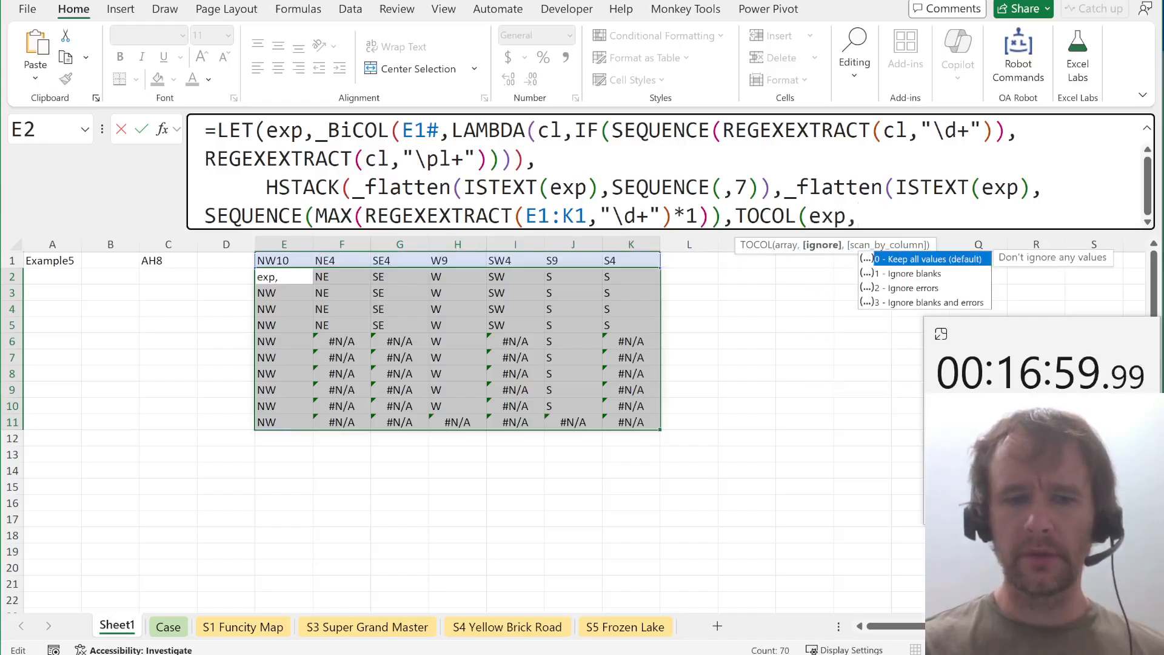
pyautogui.write('3,')
pyautogui.write('1))')
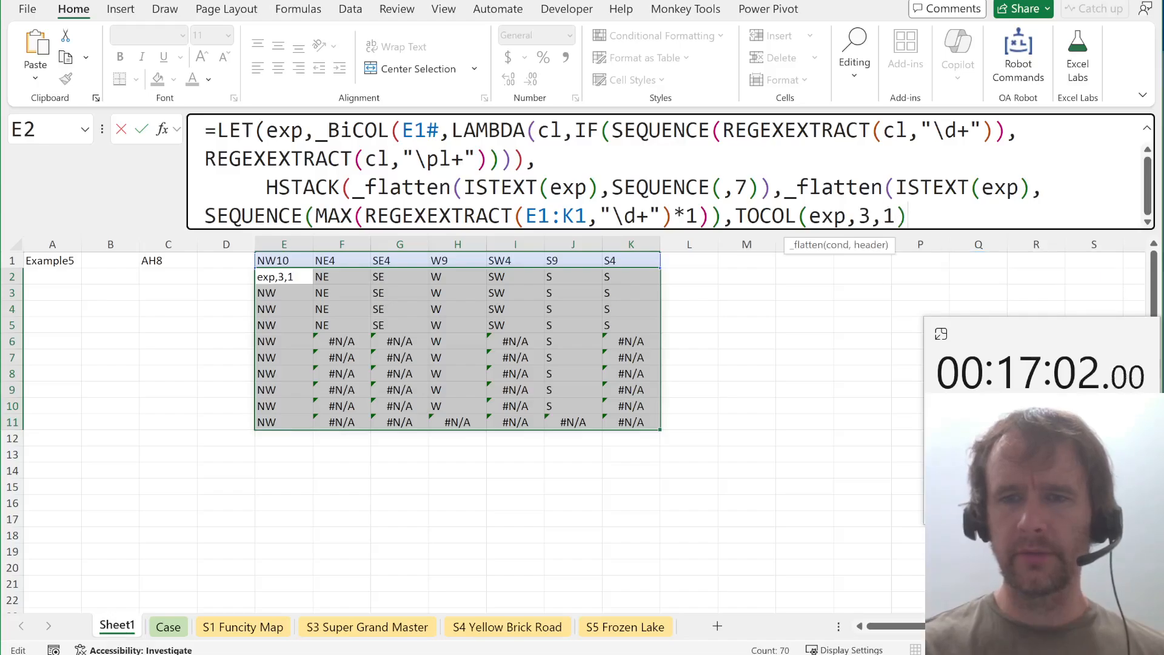
pyautogui.write('))')
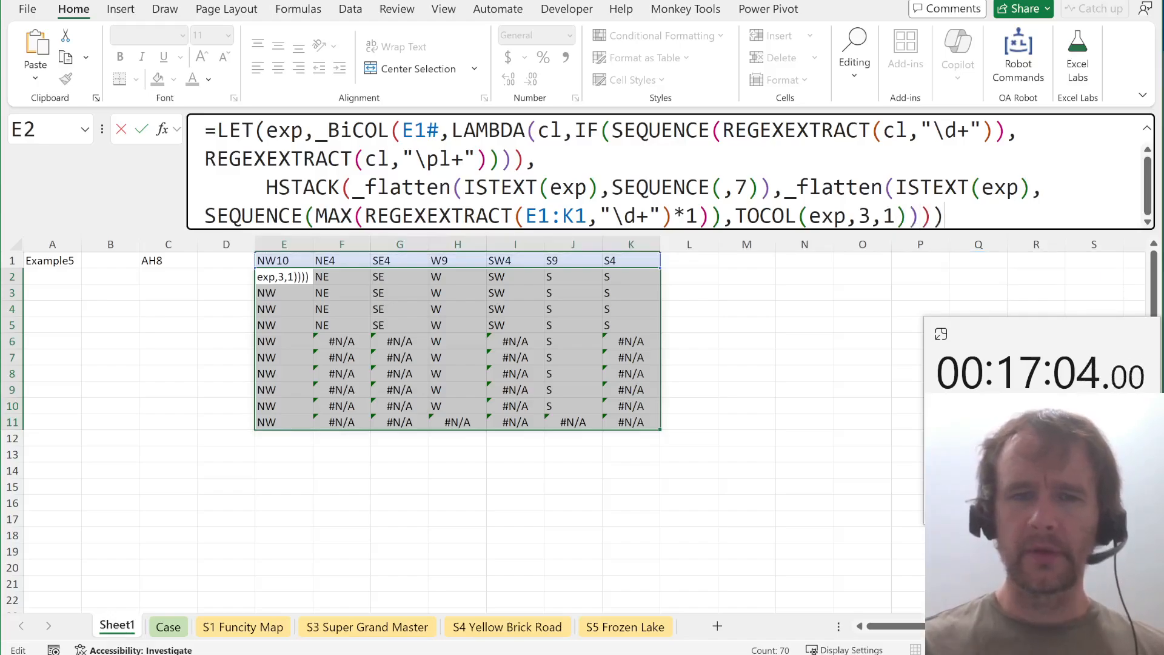
pyautogui.press('Return')
pyautogui.press('Up')
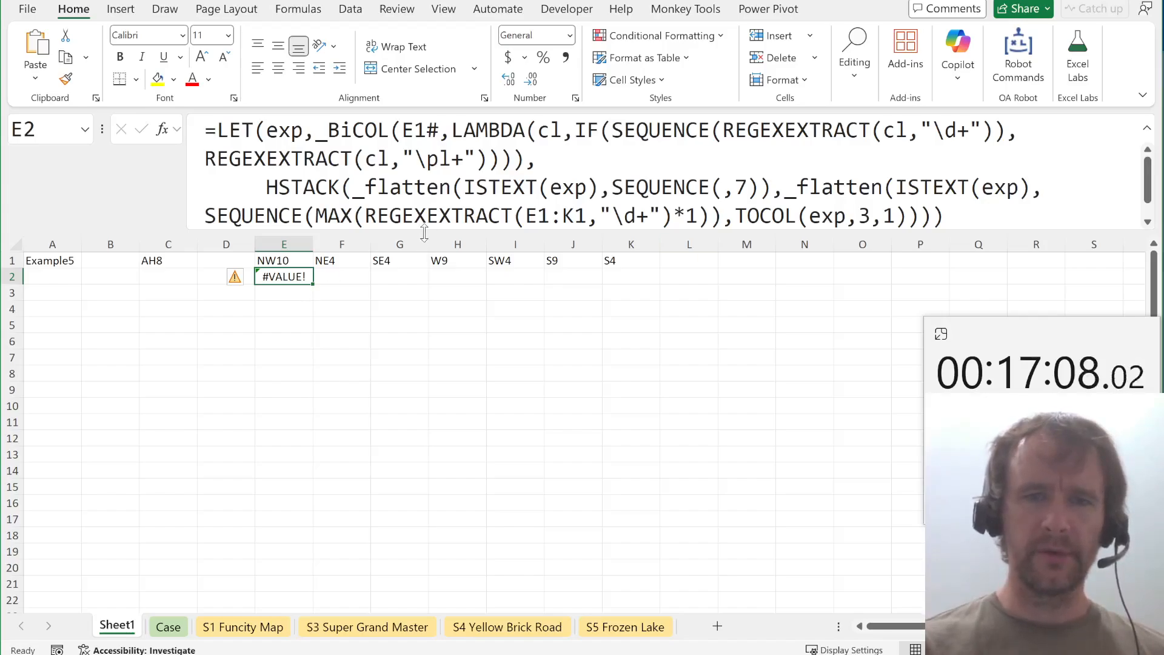
# Store the HSTACK result in a LET variable named out in the E2 formula.
pyautogui.moveTo(421, 236); pyautogui.dragTo(426, 273)
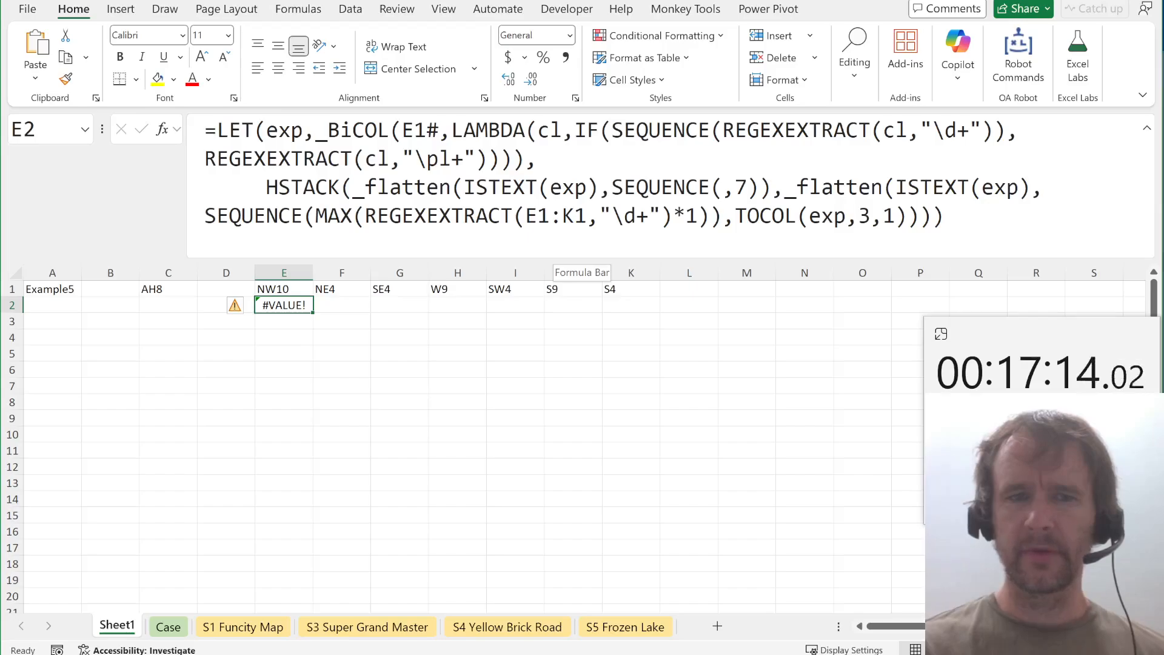
pyautogui.click(353, 188)
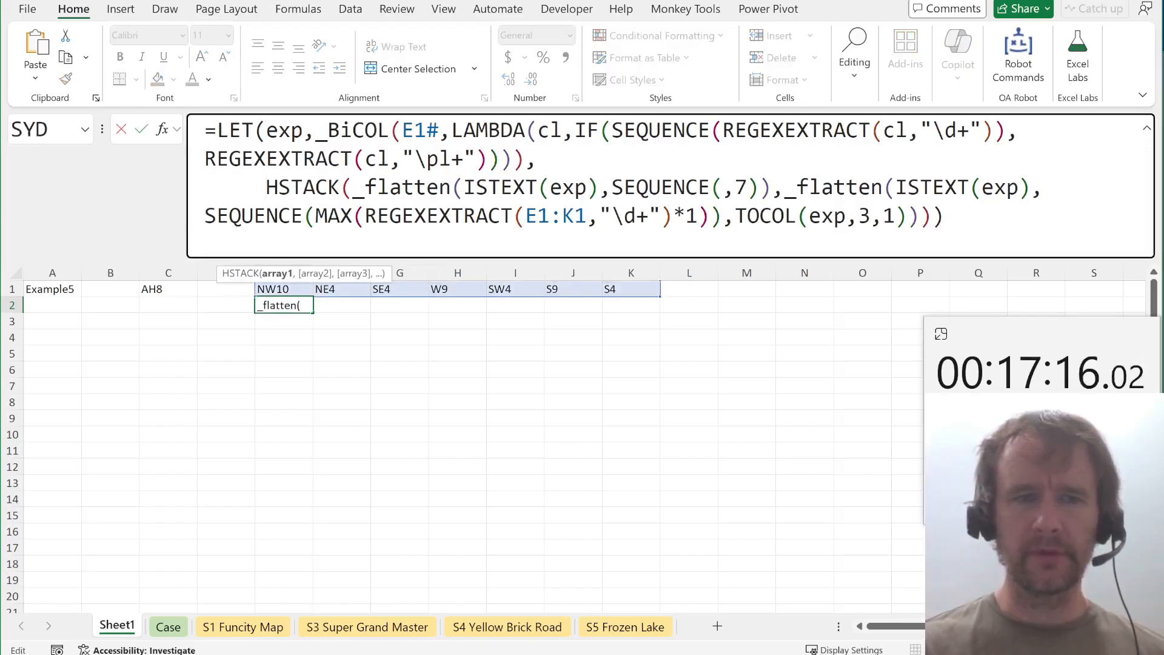
pyautogui.hotkey('ctrl', 'Left')
pyautogui.write('out,')
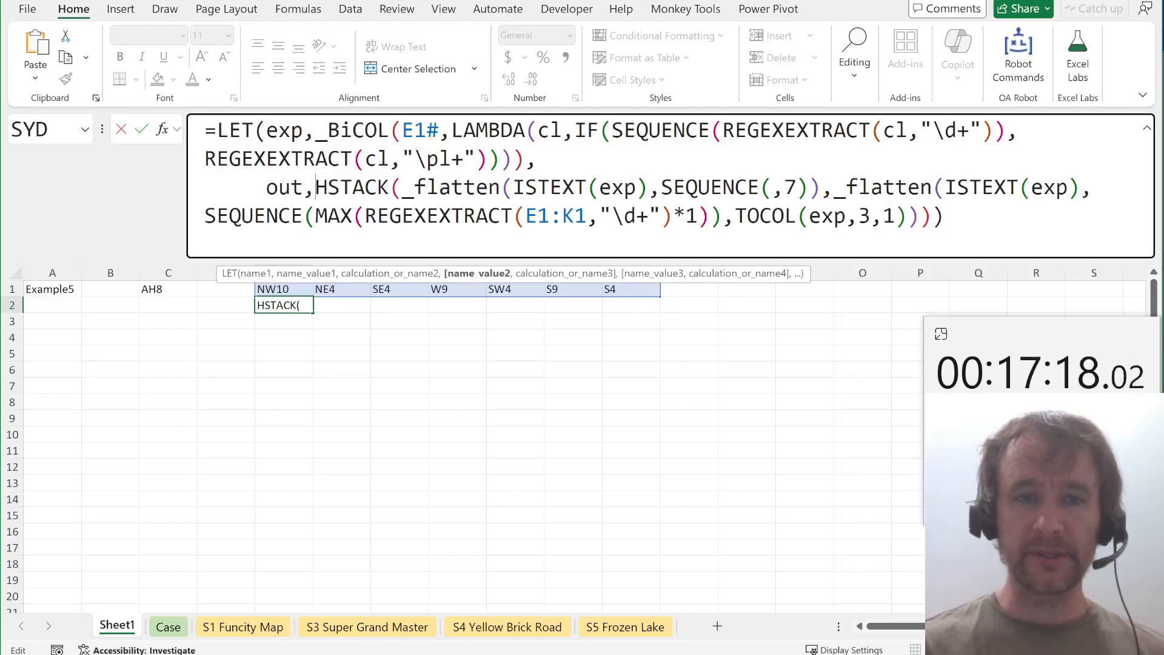
# Add the missing closing parenthesis to the second _flatten, directly before TOCOL(exp,3,1).
pyautogui.click(451, 188)
pyautogui.click(772, 216)
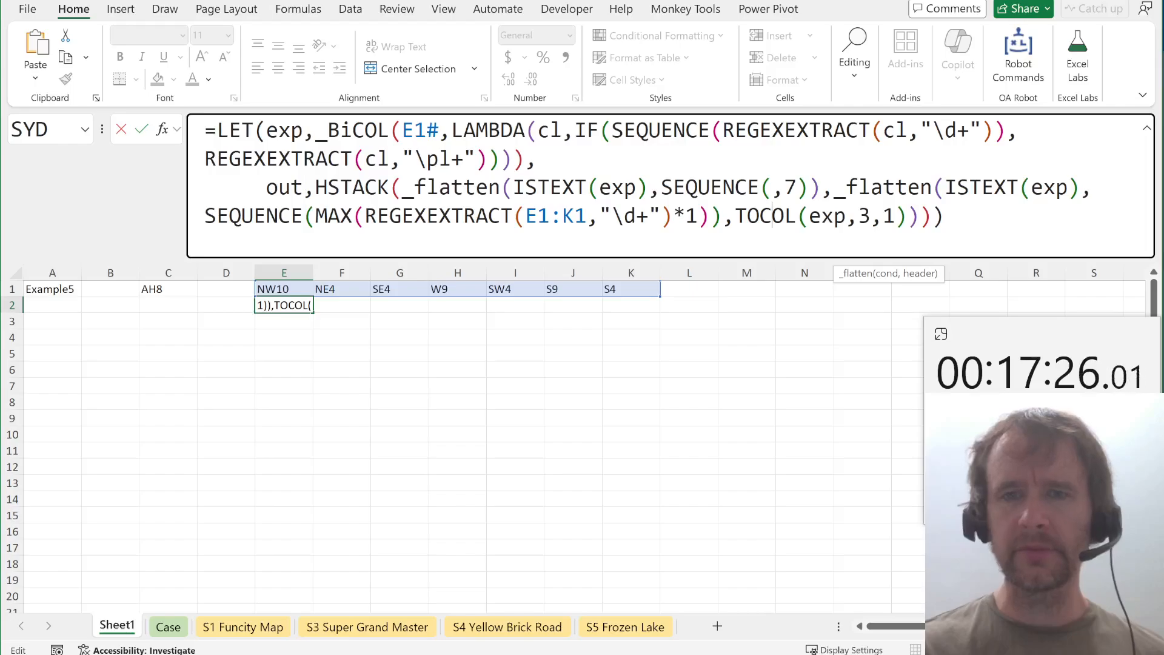
pyautogui.click(724, 216)
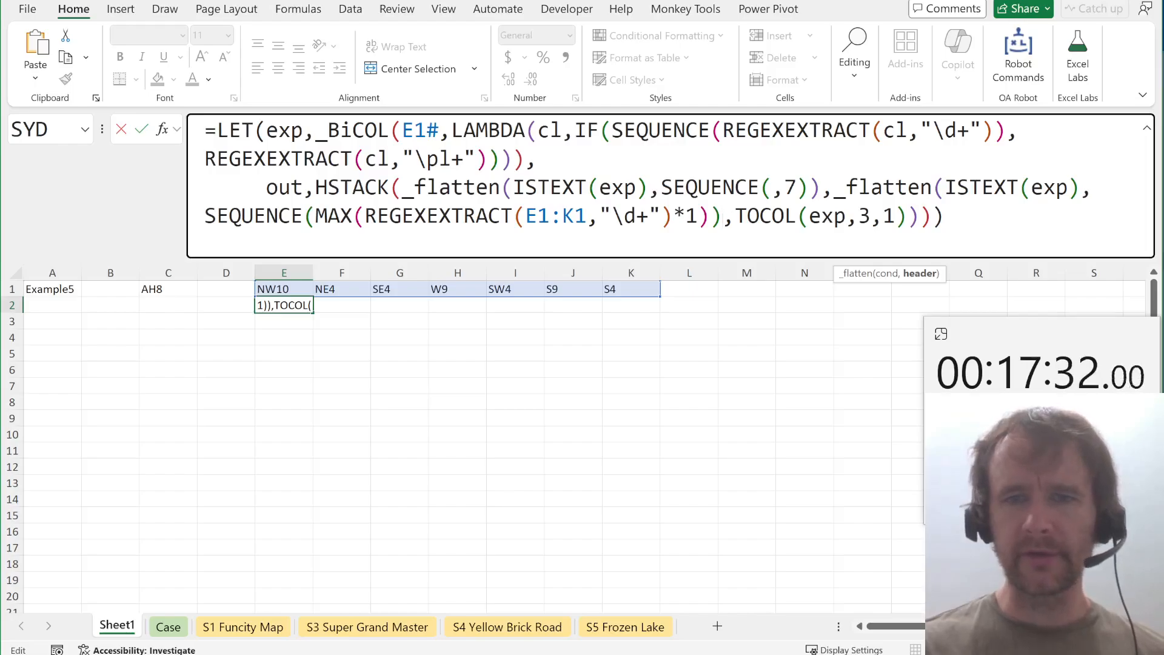
pyautogui.write(')')
# Make out the final result of the LET, remove the surplus parenthesis and enter the E2 formula.
pyautogui.press('End')
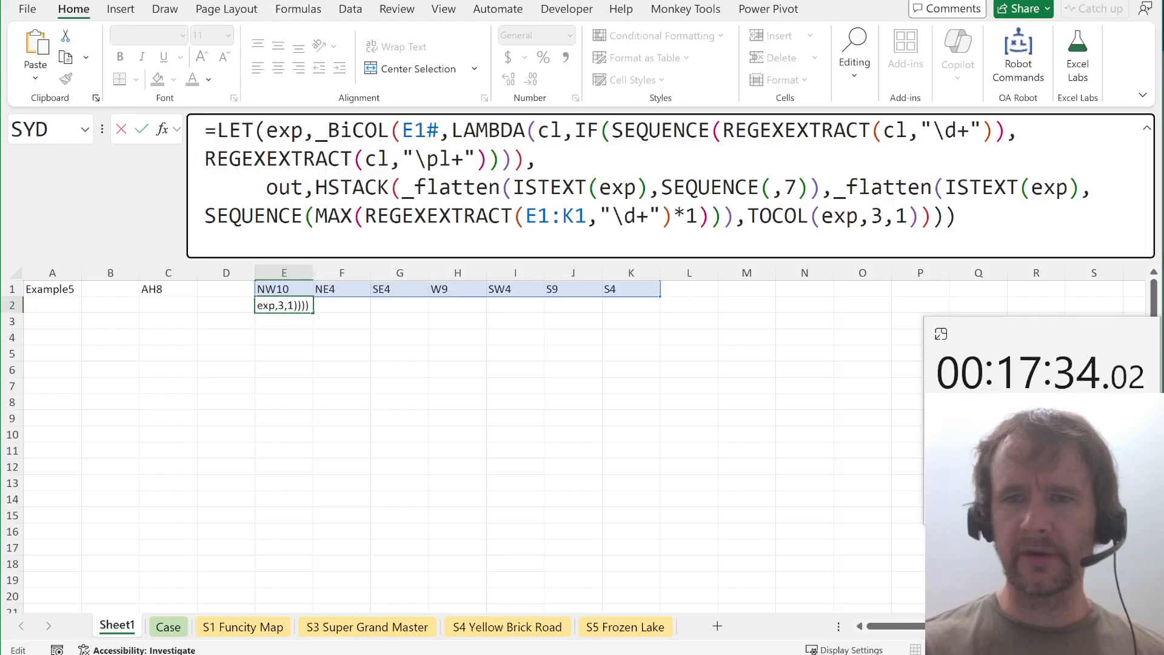
pyautogui.press('Left')
pyautogui.press('BackSpace')
pyautogui.write(',out')
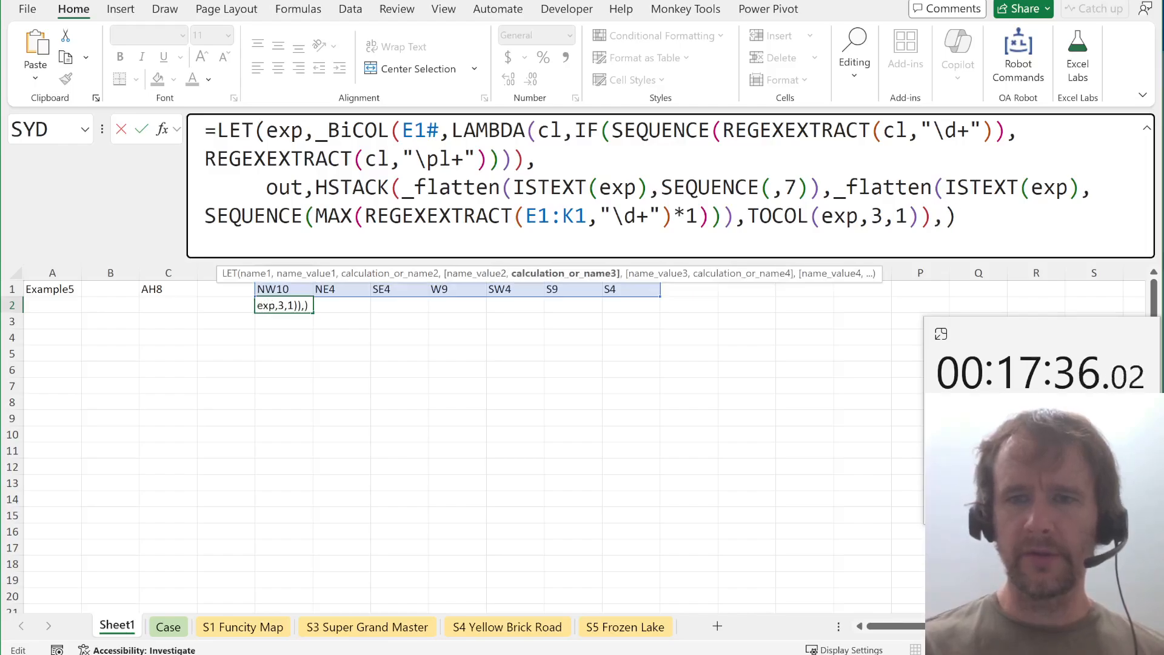
pyautogui.press('Return')
pyautogui.press('Up')
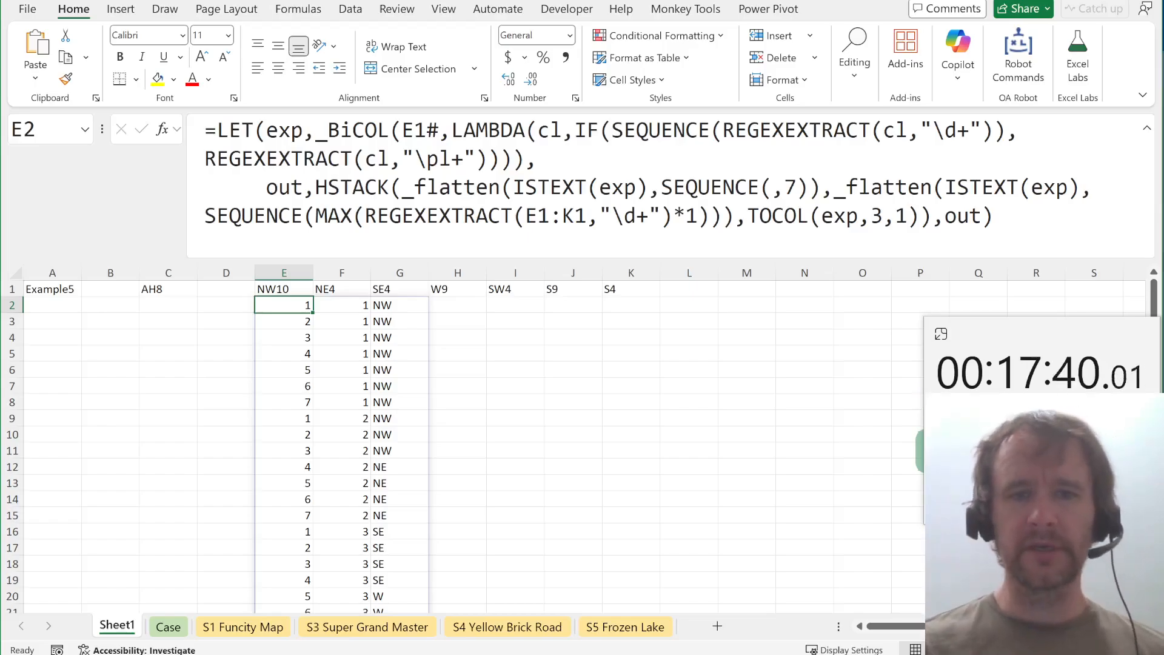
# Enter =_flatten in I3 and convert it to its LAMBDA definition with the Edit Lambda command.
pyautogui.press('Right')
pyautogui.press('Right')
pyautogui.press('Right')
pyautogui.press('Right')
pyautogui.press('Down')
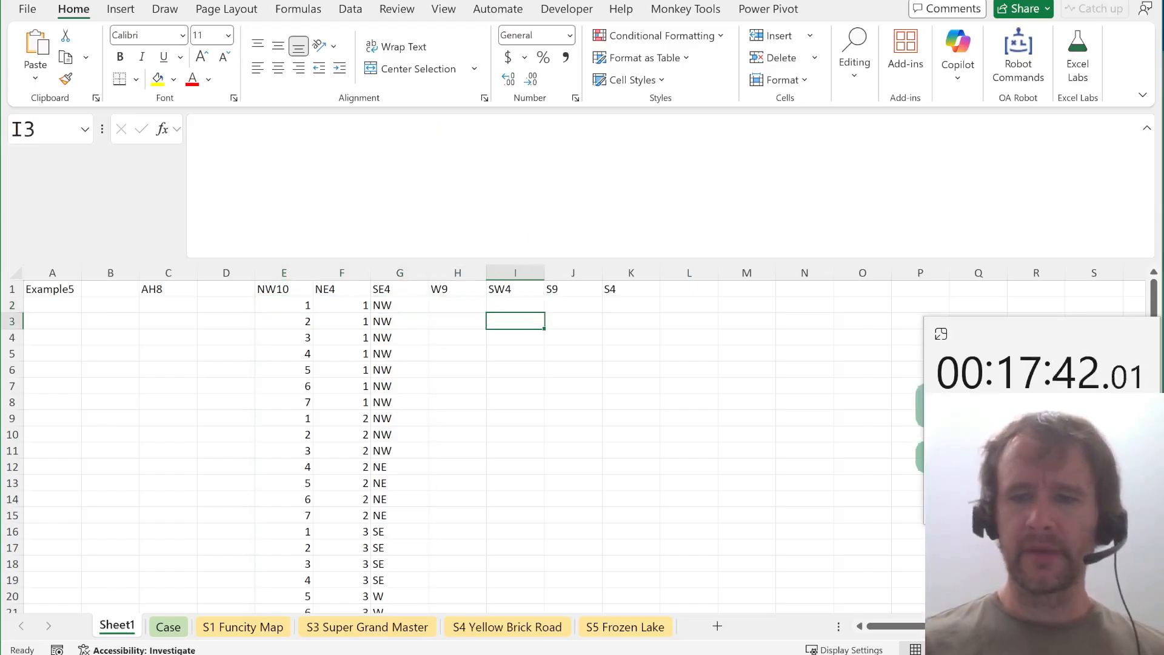
pyautogui.write('=flat')
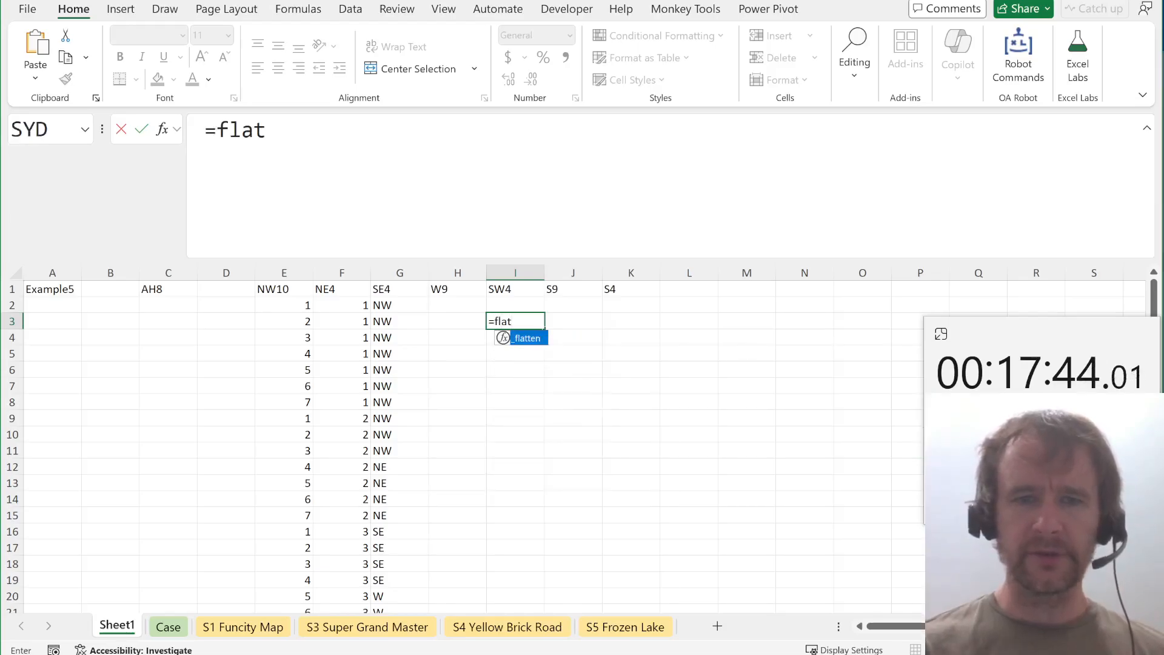
pyautogui.press('Tab')
pyautogui.press('BackSpace')
pyautogui.press('Return')
pyautogui.press('Up')
pyautogui.press('ctrl')
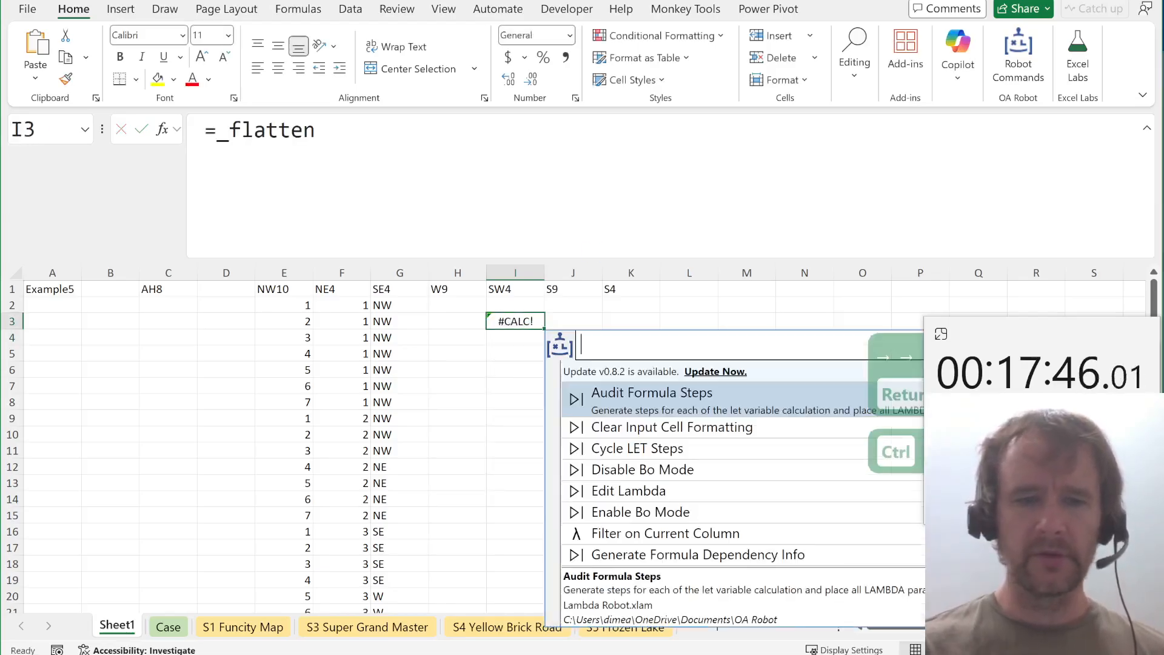
pyautogui.write('el')
pyautogui.press('Return')
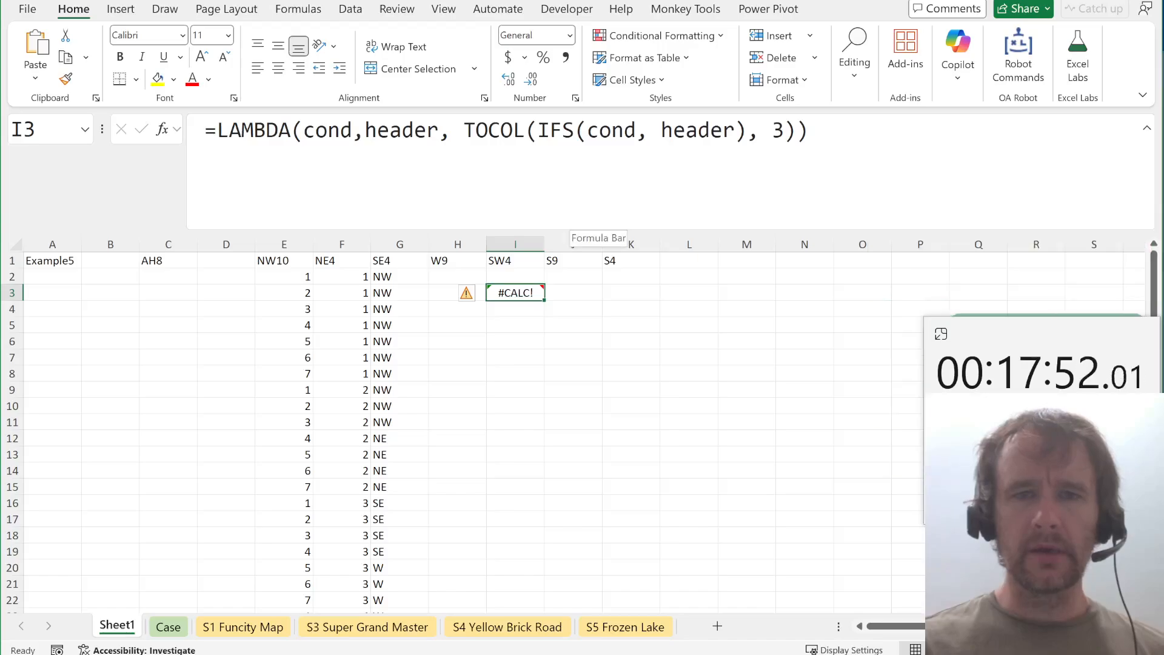
# Add 1 as TOCOL's scan_by_column argument in the _flatten definition in I3 and enter it.
pyautogui.click(736, 130)
pyautogui.write(',')
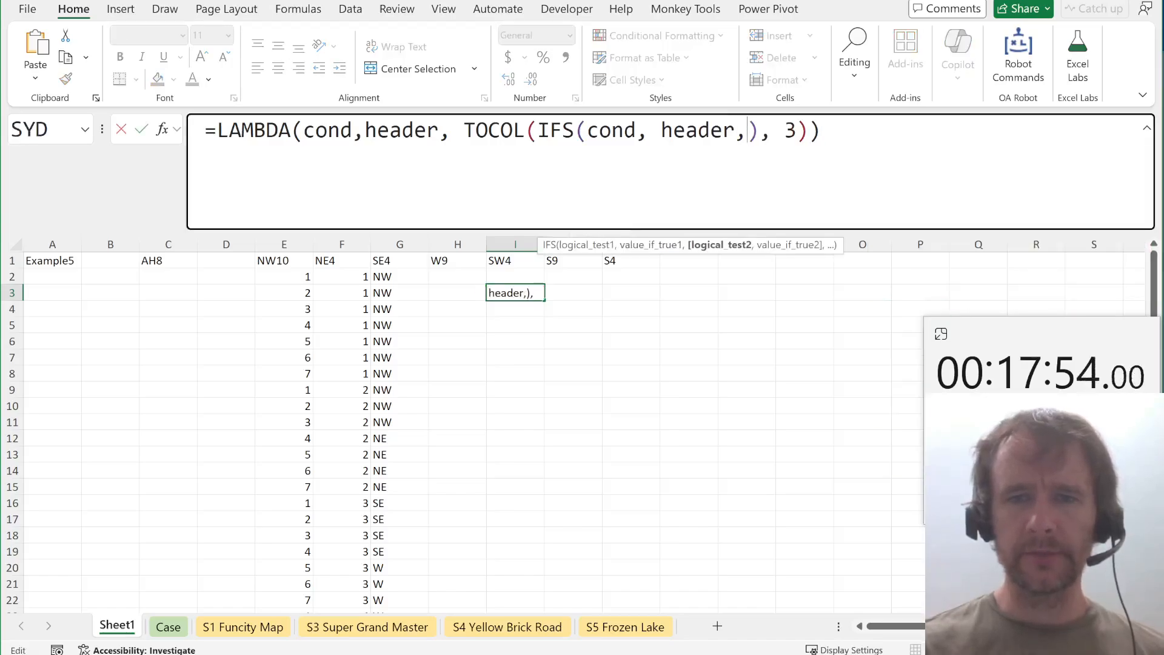
pyautogui.press('BackSpace')
pyautogui.press('Right')
pyautogui.press('Right')
pyautogui.press('Right')
pyautogui.press('Right')
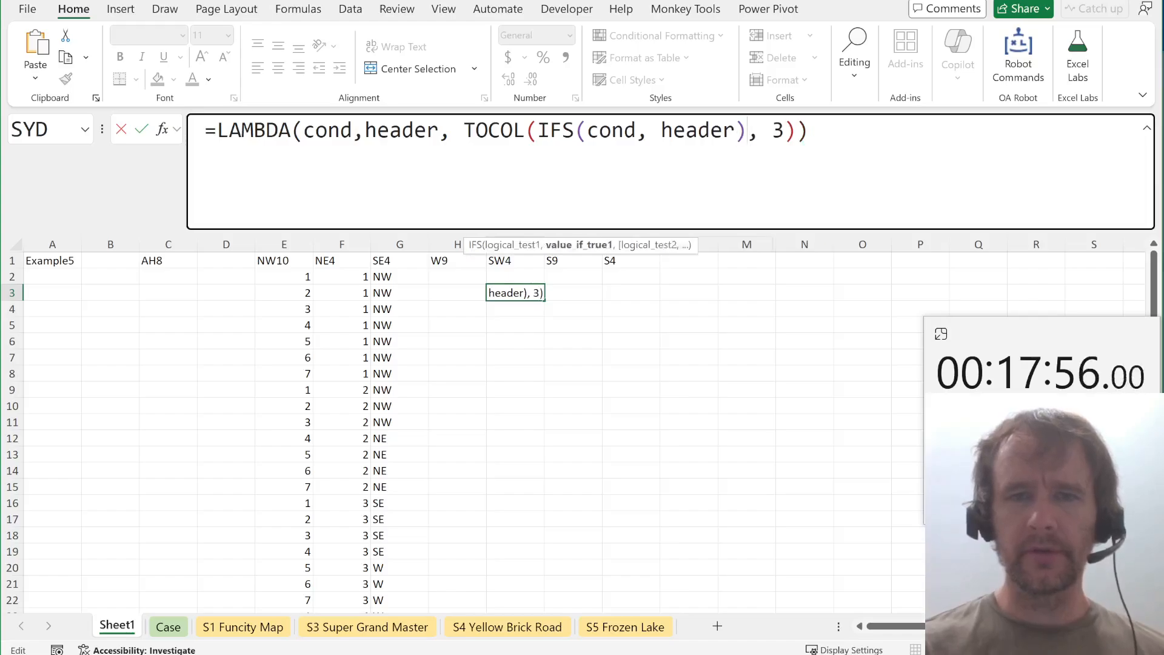
pyautogui.write(',')
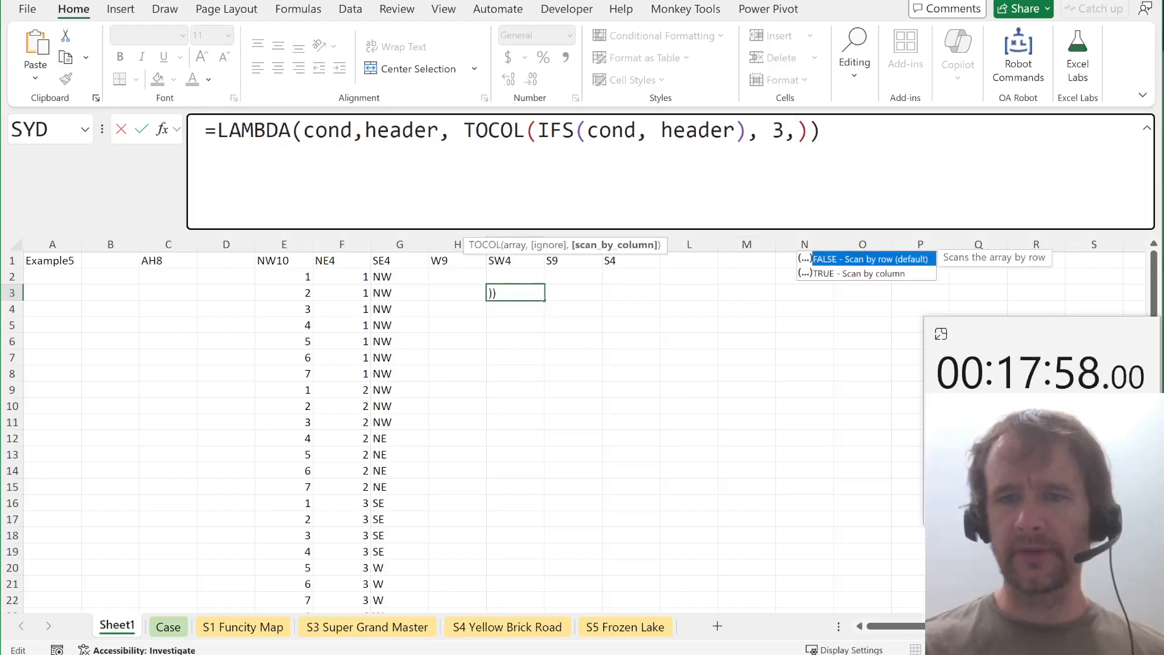
pyautogui.write(',')
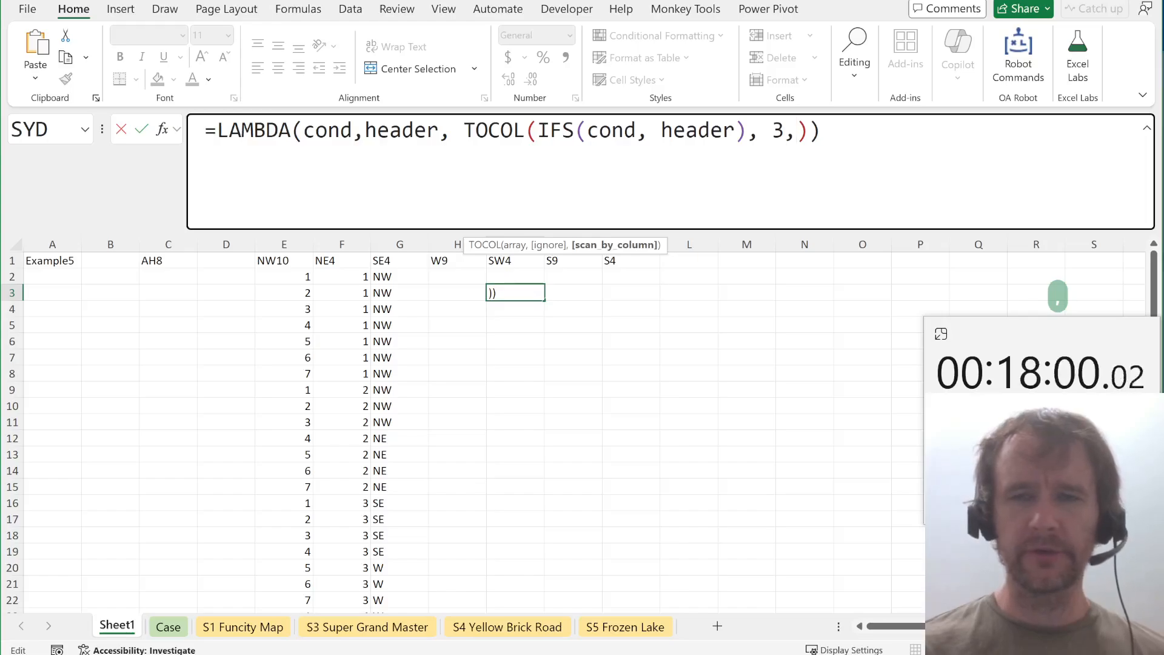
pyautogui.write('1')
pyautogui.press('Return')
pyautogui.press('Up')
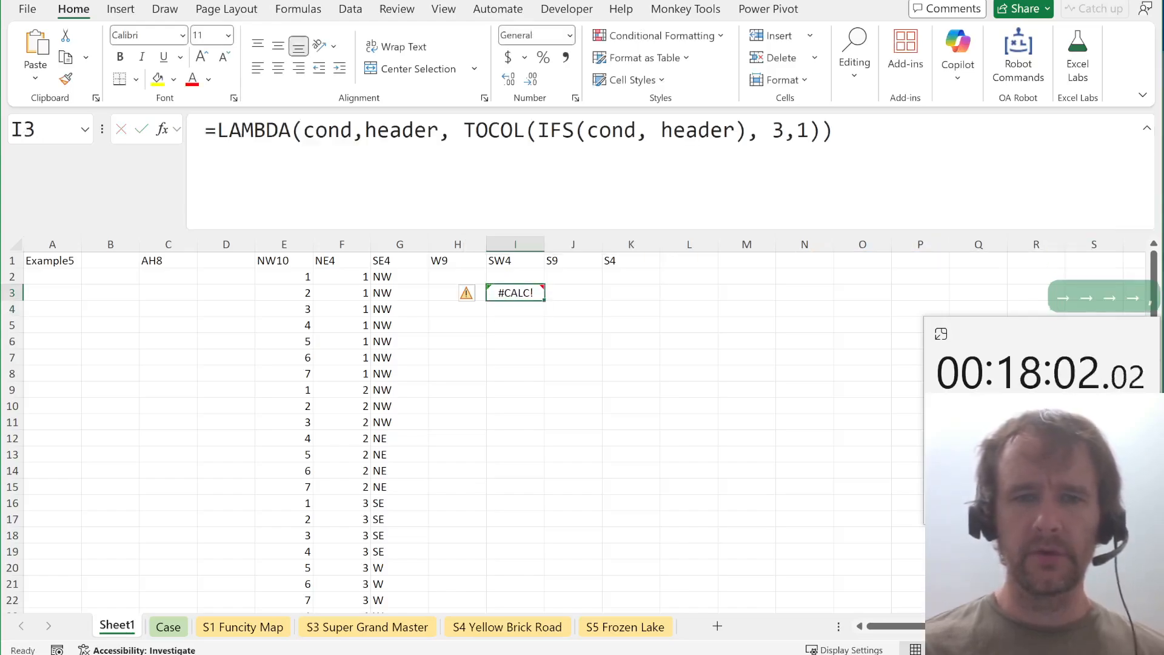
# Save the edited _flatten definition with the Save Lambda command and clear cell I3.
pyautogui.hotkey('ctrl', 'shift', 'r')
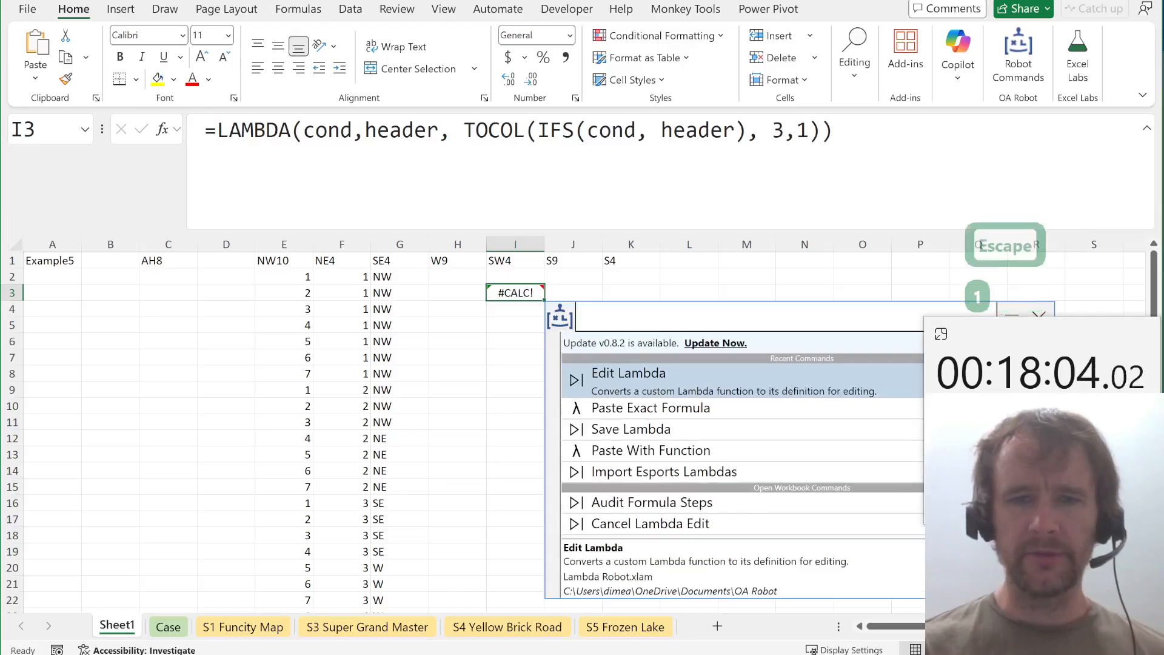
pyautogui.write('sl')
pyautogui.press('Return')
pyautogui.hotkey('ctrl', 'shift', 'o')
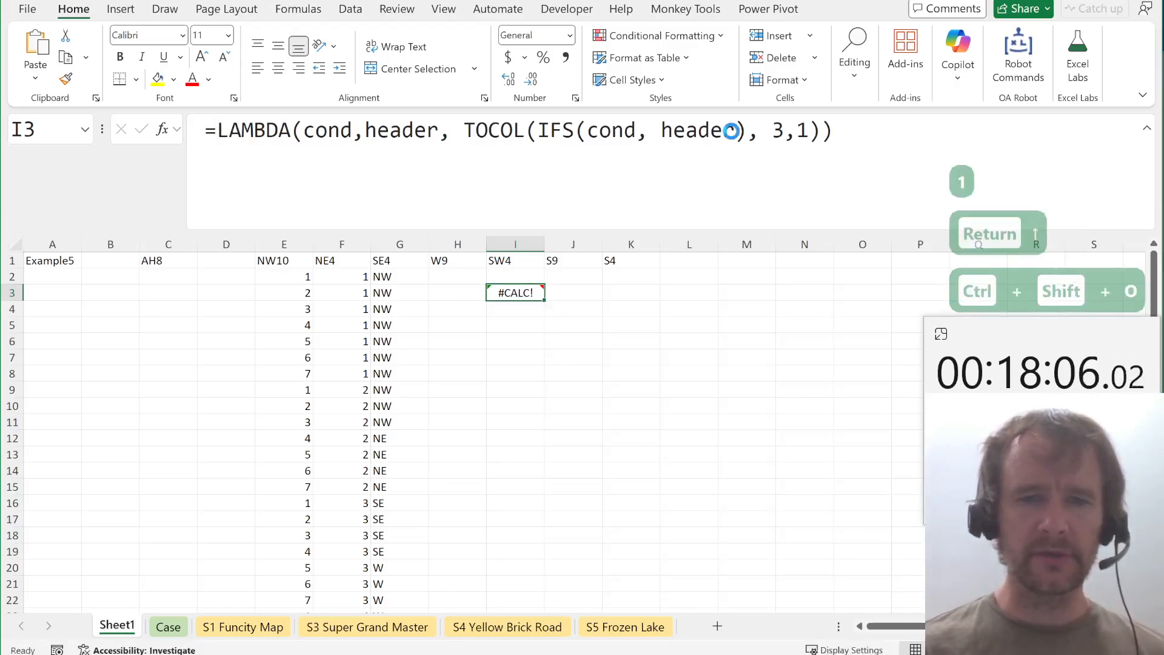
pyautogui.press('Delete')
# Move the LET formula from E2 to C4.
pyautogui.press('Left')
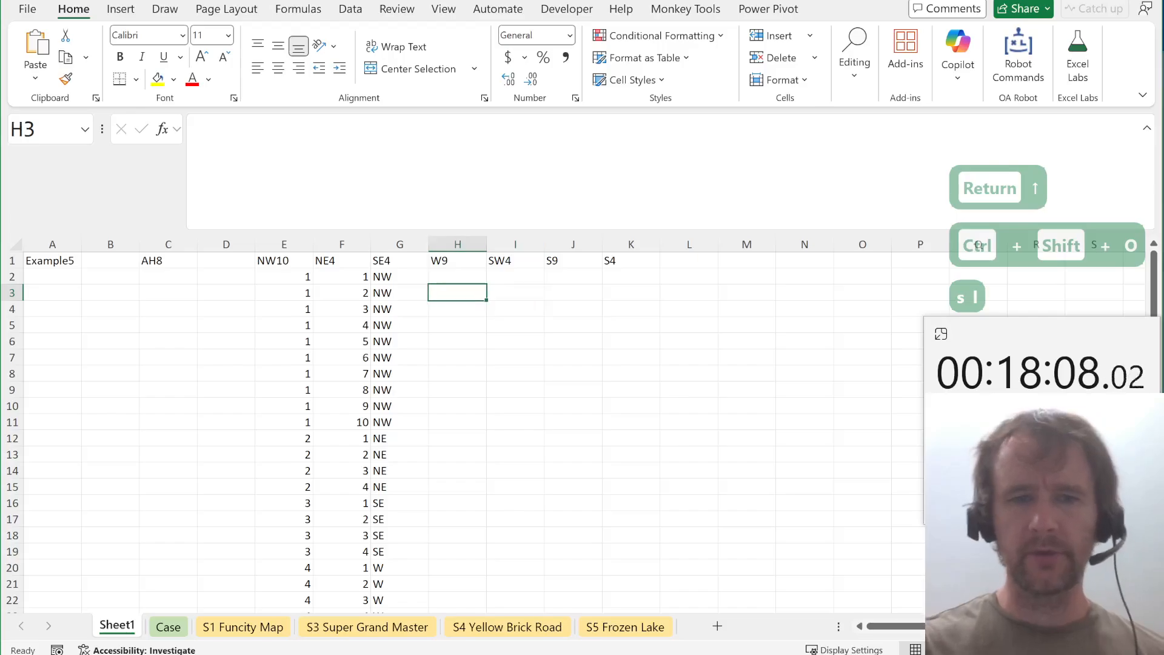
pyautogui.press('Left')
pyautogui.press('Left')
pyautogui.press('Left')
pyautogui.press('Up')
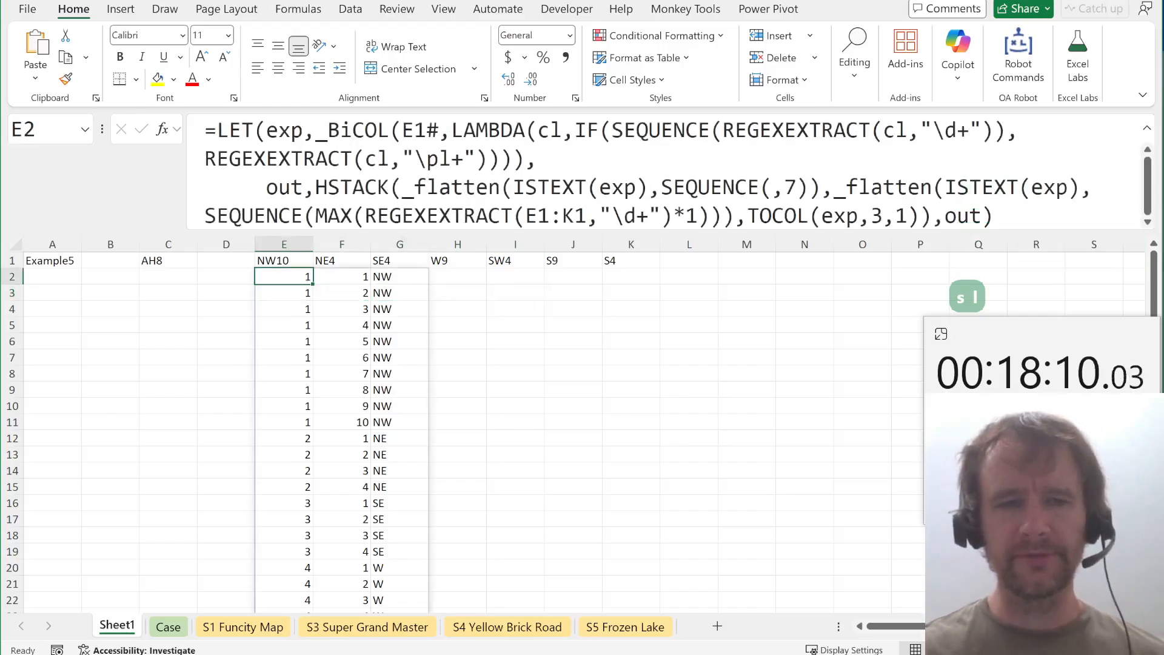
pyautogui.hotkey('ctrl', 'x')
pyautogui.press('Down')
pyautogui.press('Down')
pyautogui.press('Left')
pyautogui.press('Left')
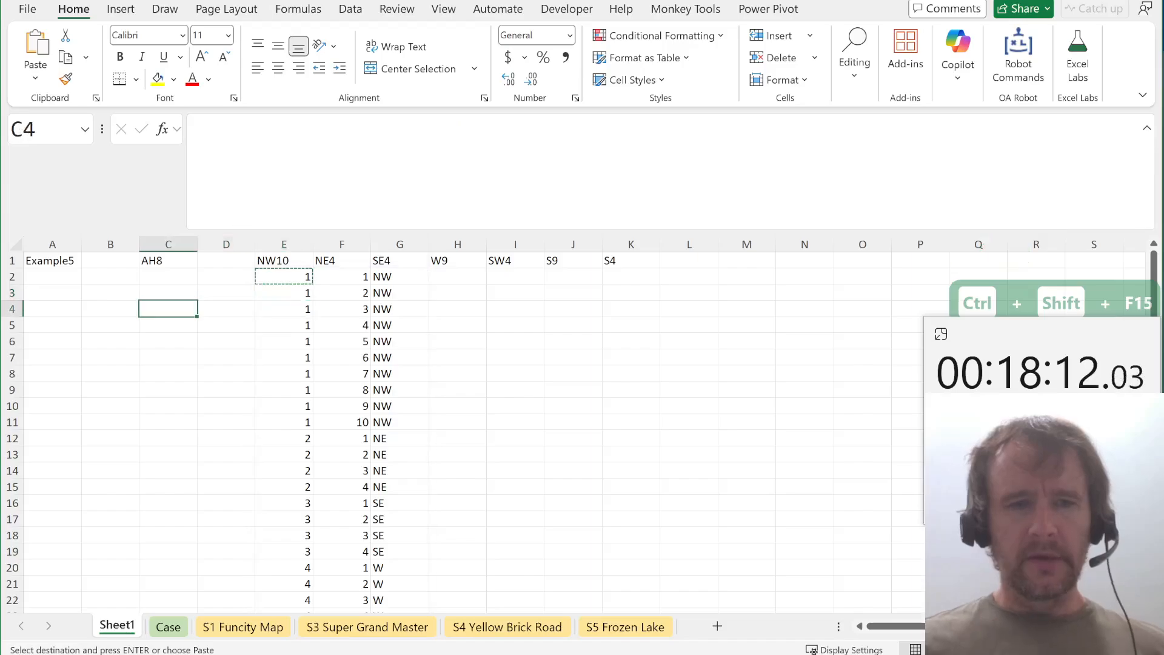
pyautogui.hotkey('ctrl', 'v')
# Examine the move and turn numbers of the first two moves in the expanded list.
pyautogui.hotkey('shift', 'Down')
pyautogui.hotkey('shift', 'Down')
pyautogui.hotkey('shift', 'Down')
pyautogui.hotkey('shift', 'Down')
pyautogui.hotkey('shift', 'Down')
pyautogui.hotkey('shift', 'Down')
pyautogui.hotkey('shift', 'Down')
pyautogui.hotkey('shift', 'Down')
pyautogui.hotkey('shift', 'Down')
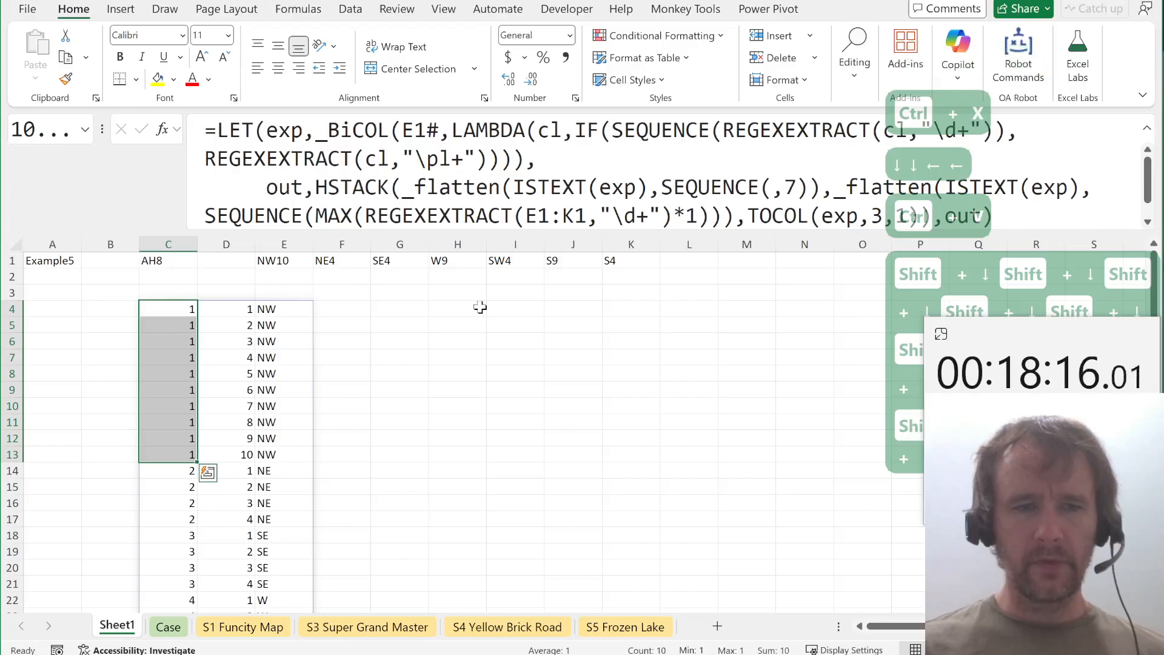
pyautogui.press('Right')
pyautogui.hotkey('shift', 'Down')
pyautogui.hotkey('shift', 'Down')
pyautogui.hotkey('shift', 'Down')
pyautogui.hotkey('shift', 'Down')
pyautogui.hotkey('shift', 'Down')
pyautogui.hotkey('shift', 'Down')
pyautogui.hotkey('shift', 'Down')
pyautogui.hotkey('shift', 'Down')
pyautogui.hotkey('shift', 'Down')
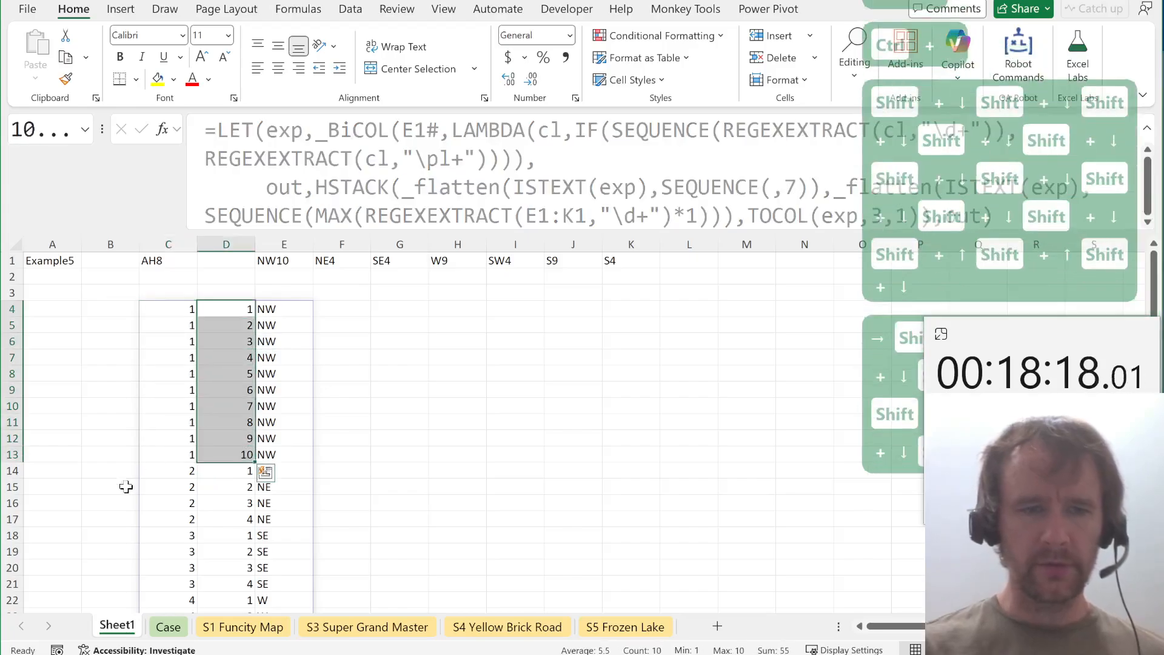
pyautogui.moveTo(171, 471); pyautogui.dragTo(179, 524)
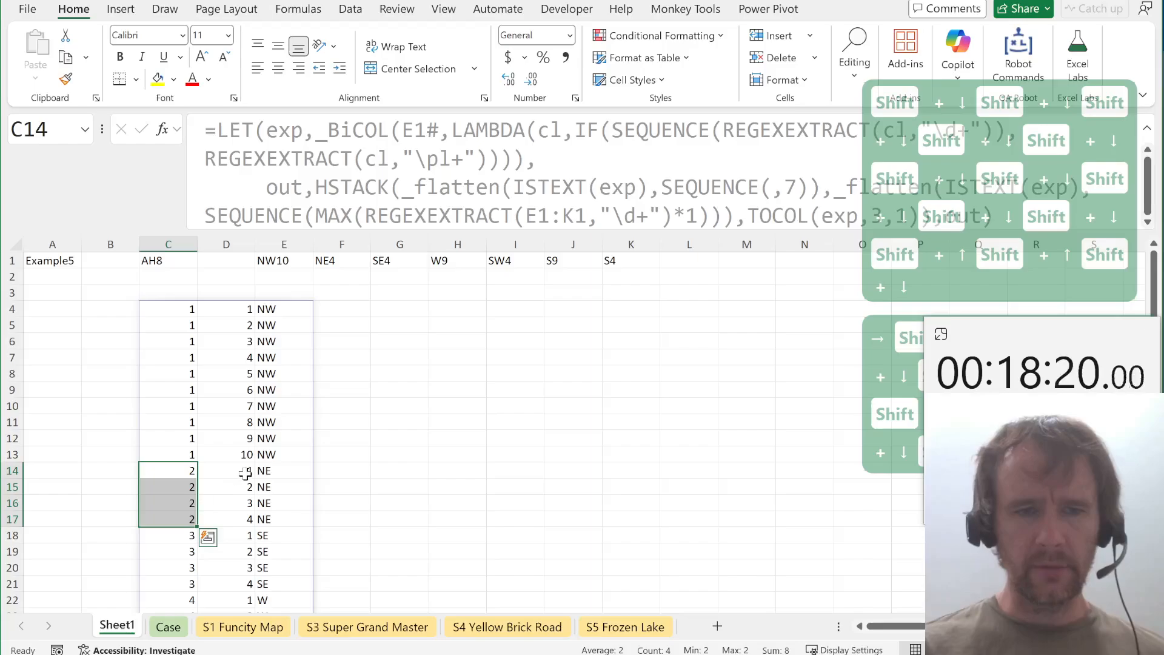
pyautogui.moveTo(243, 471); pyautogui.dragTo(247, 508)
# Enter the headers Move, Turn, Dir and RC code in C3:F3 above the expanded list.
pyautogui.click(177, 294)
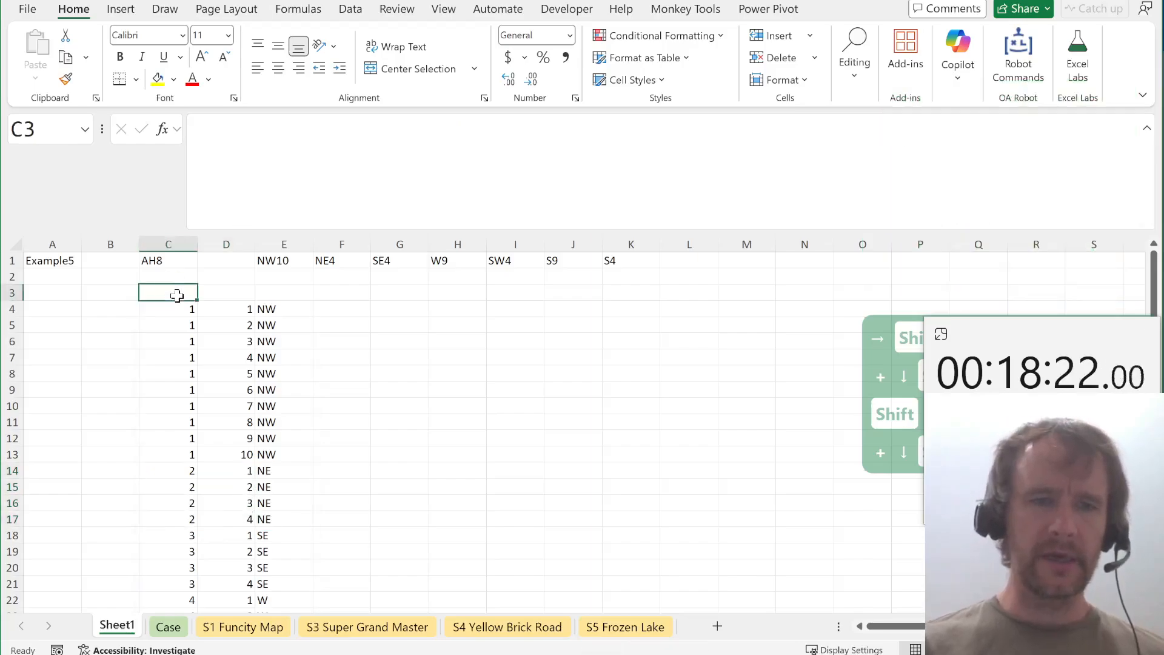
pyautogui.write('Move')
pyautogui.press('Tab')
pyautogui.write('Turn')
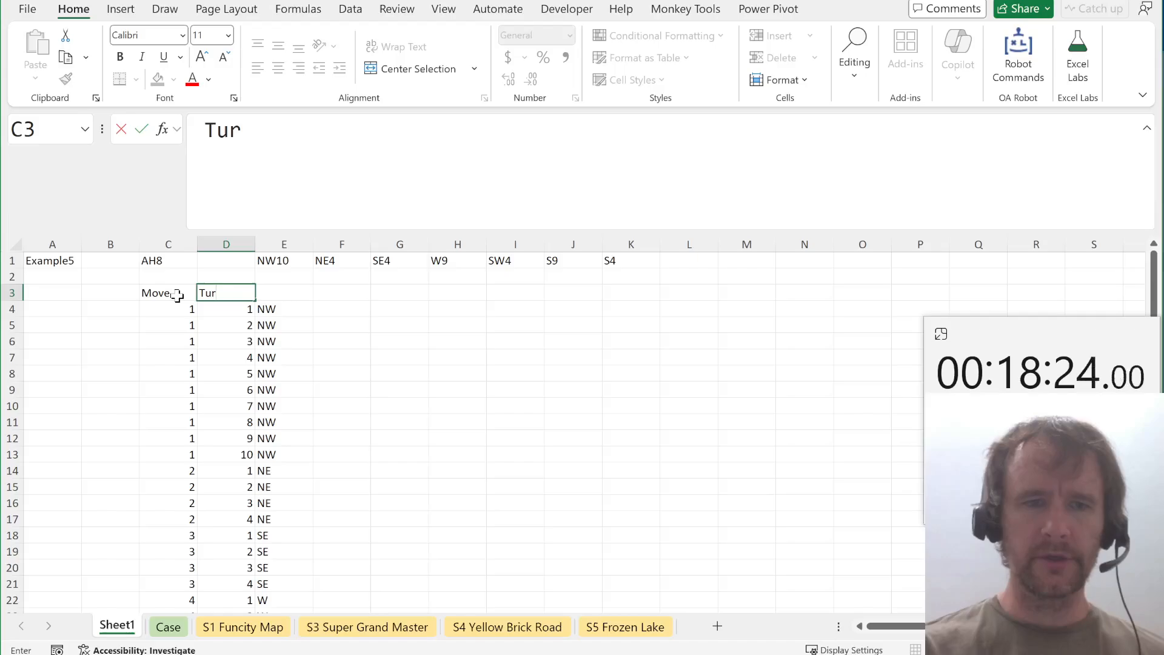
pyautogui.press('Tab')
pyautogui.write('Dir')
pyautogui.press('Tab')
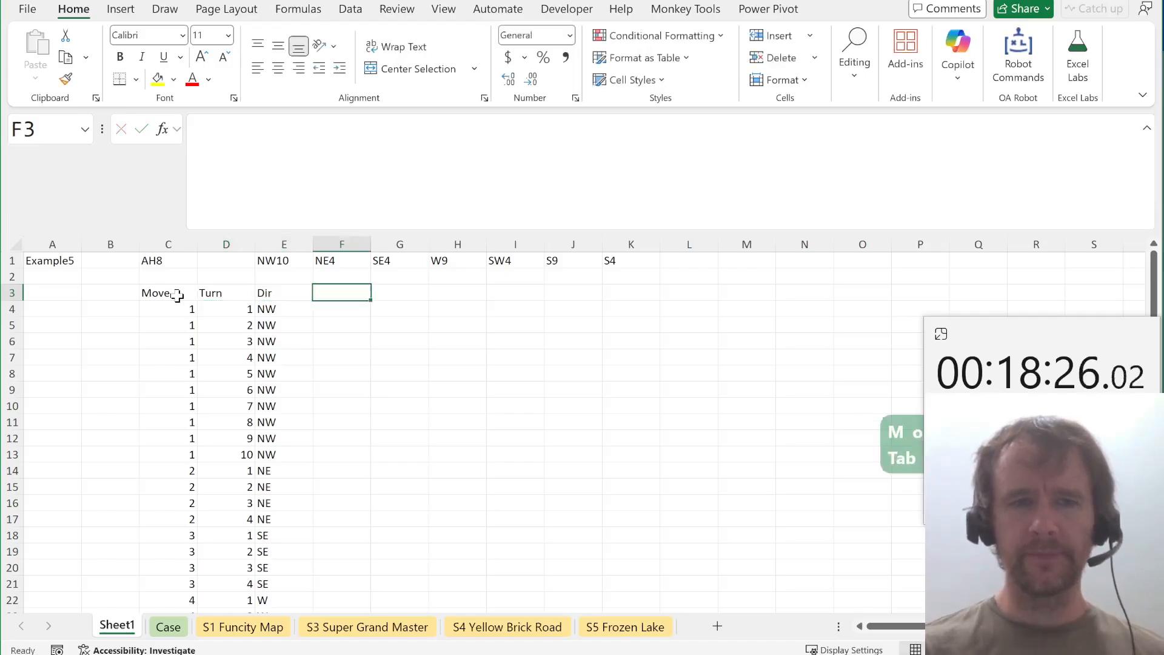
pyautogui.write('Rc')
pyautogui.press('BackSpace')
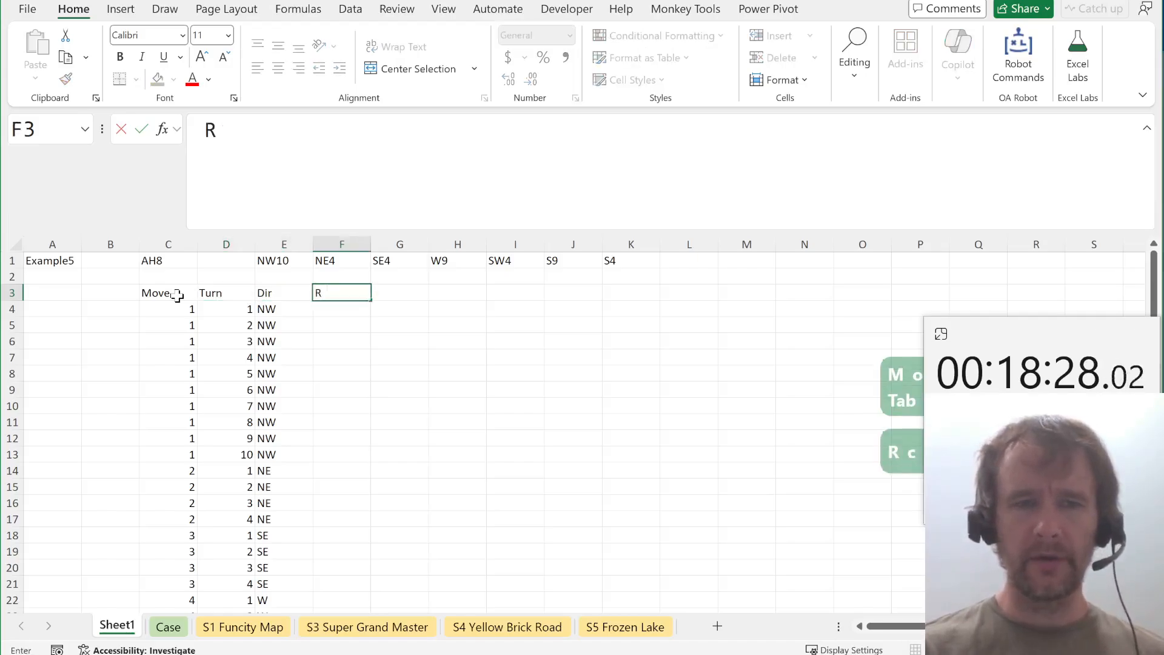
pyautogui.write('C code')
pyautogui.press('Return')
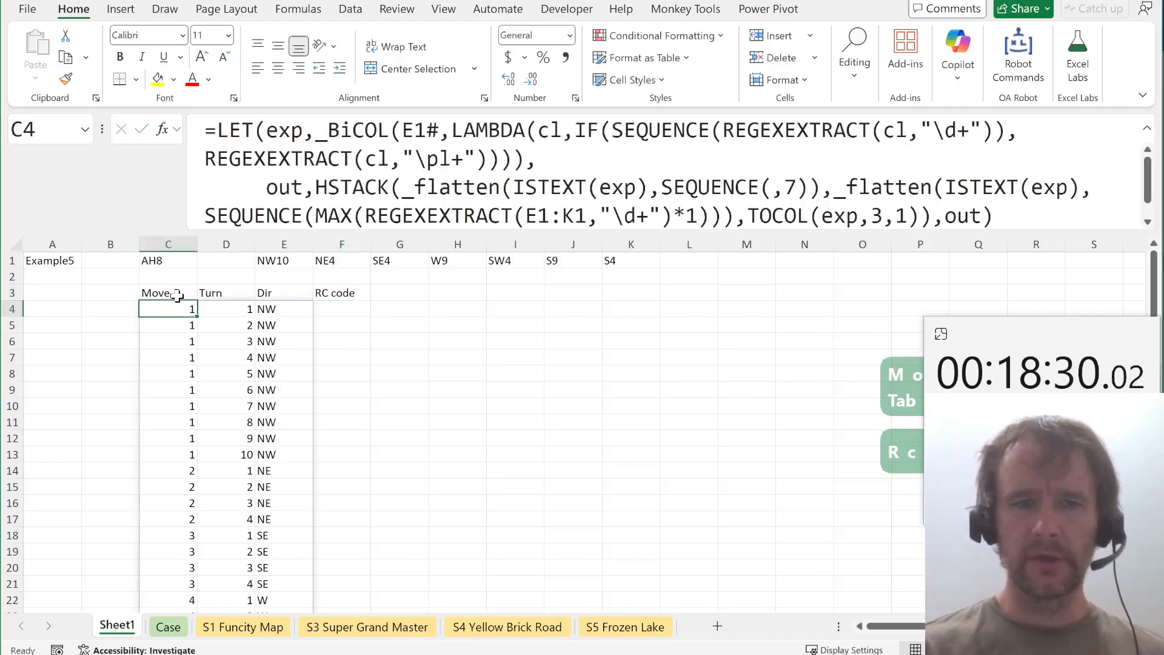
# Enter =_toRCRef(E4:E47,_dirsNSEW) in F4 to convert the directions to row-column codes.
pyautogui.write('=torc')
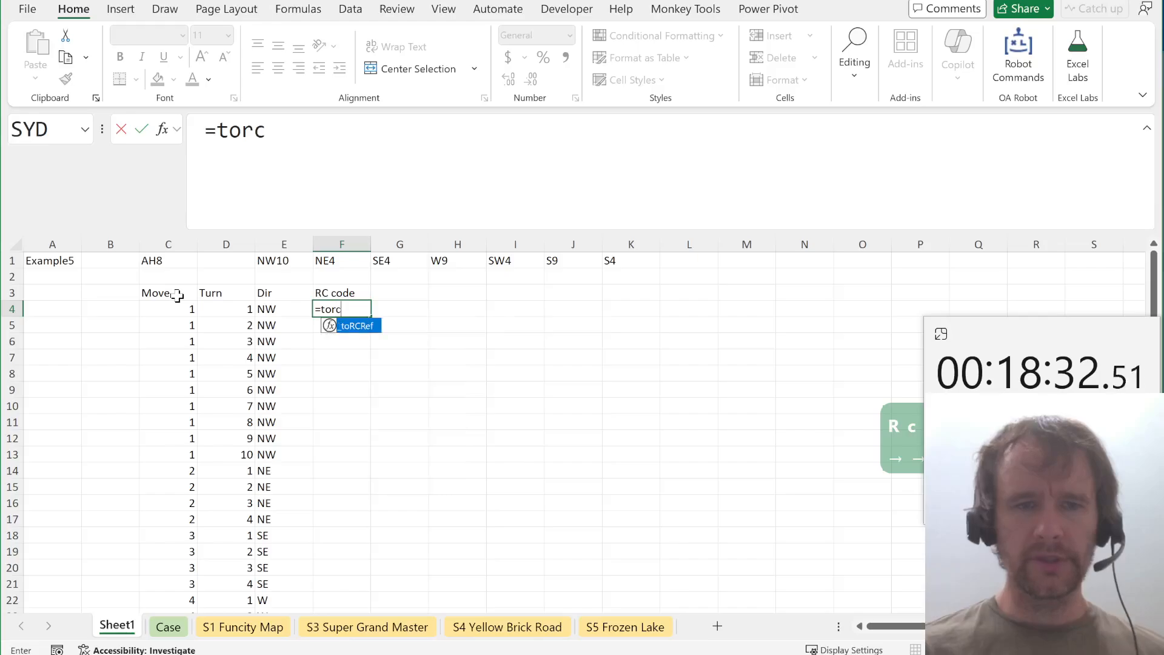
pyautogui.press('Tab')
pyautogui.press('Left')
pyautogui.hotkey('ctrl', 'shift', 'Down')
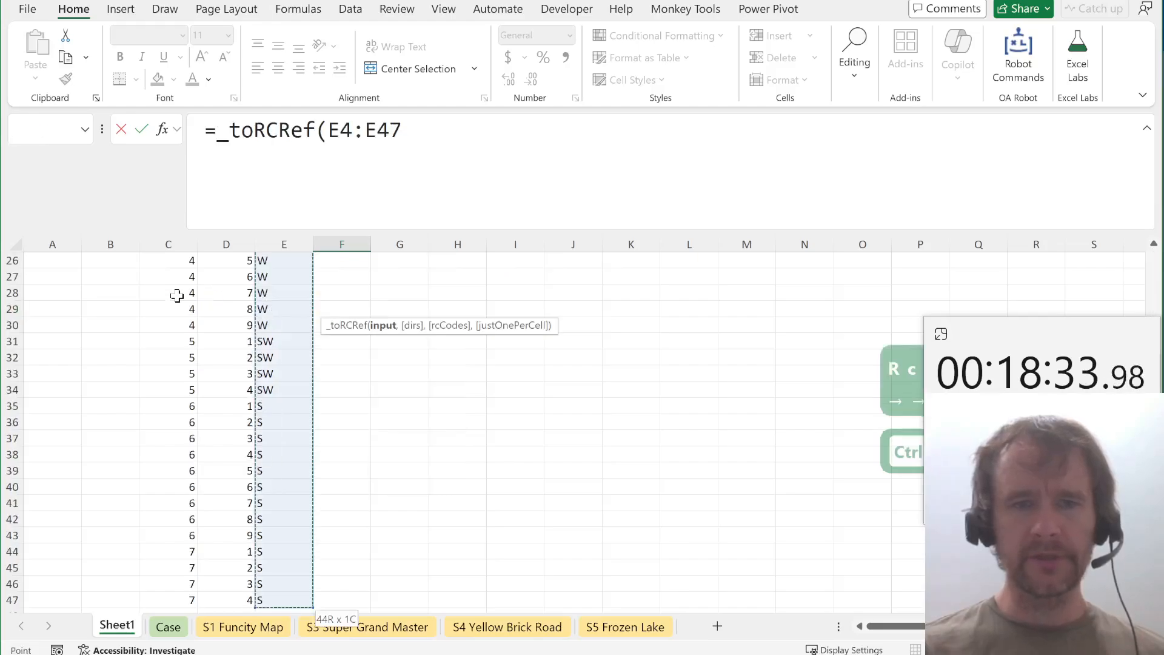
pyautogui.write(',')
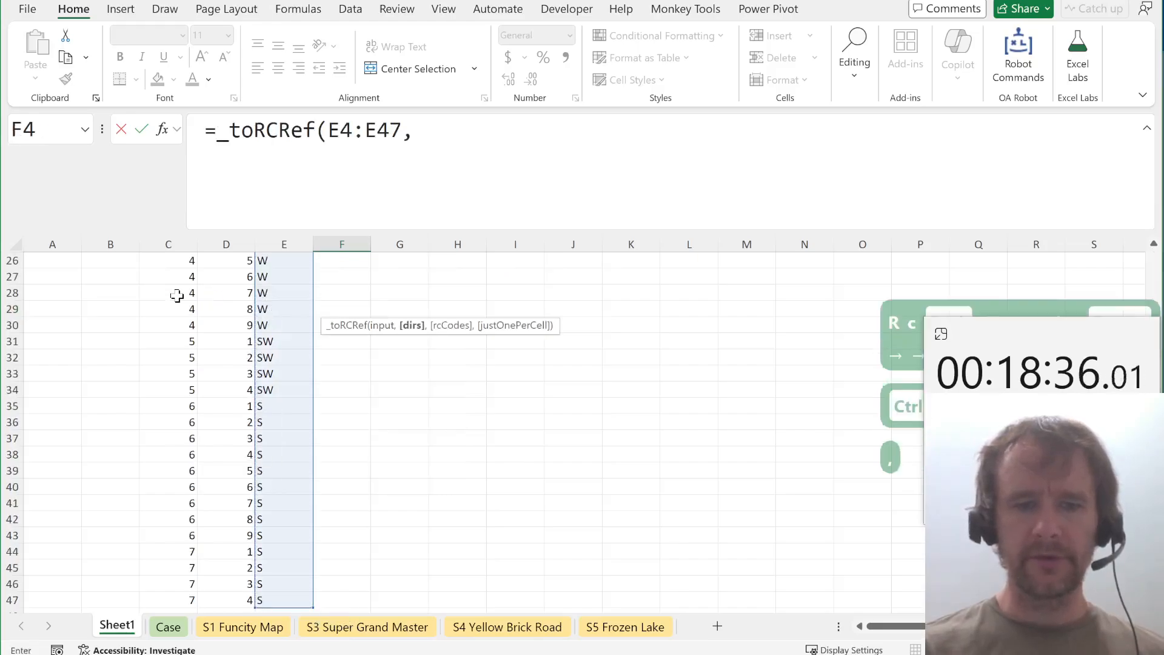
pyautogui.write('_dir')
pyautogui.press('Down')
pyautogui.press('Tab')
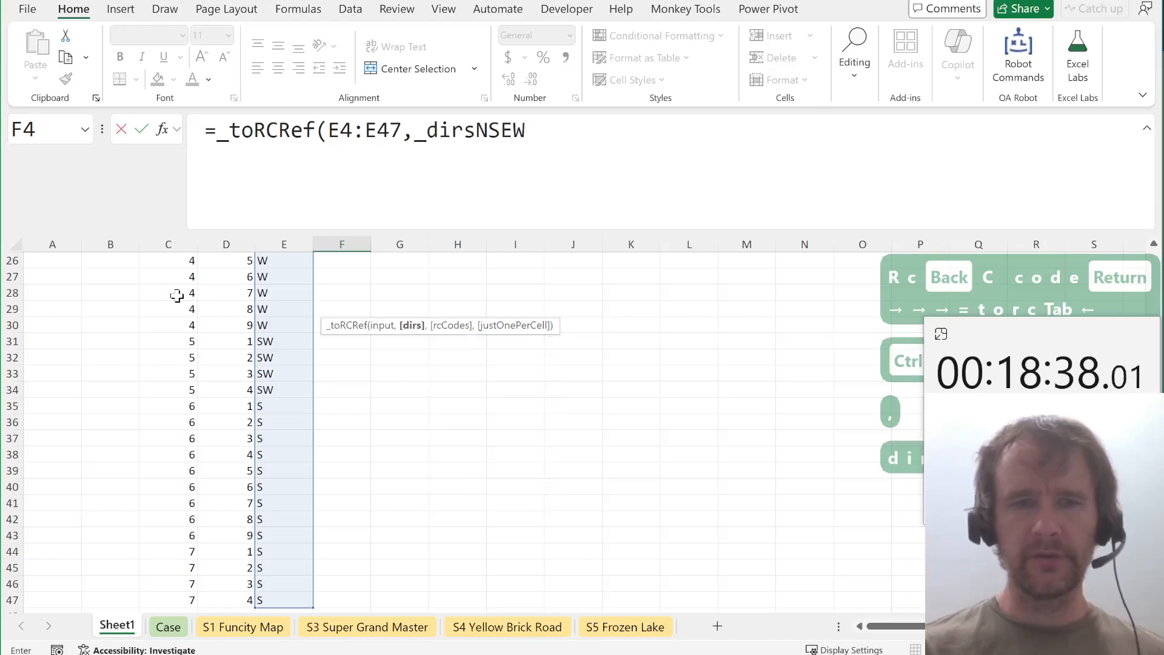
pyautogui.write(')')
pyautogui.press('Return')
pyautogui.press('Up')
pyautogui.press('Up')
pyautogui.press('Up')
pyautogui.press('Up')
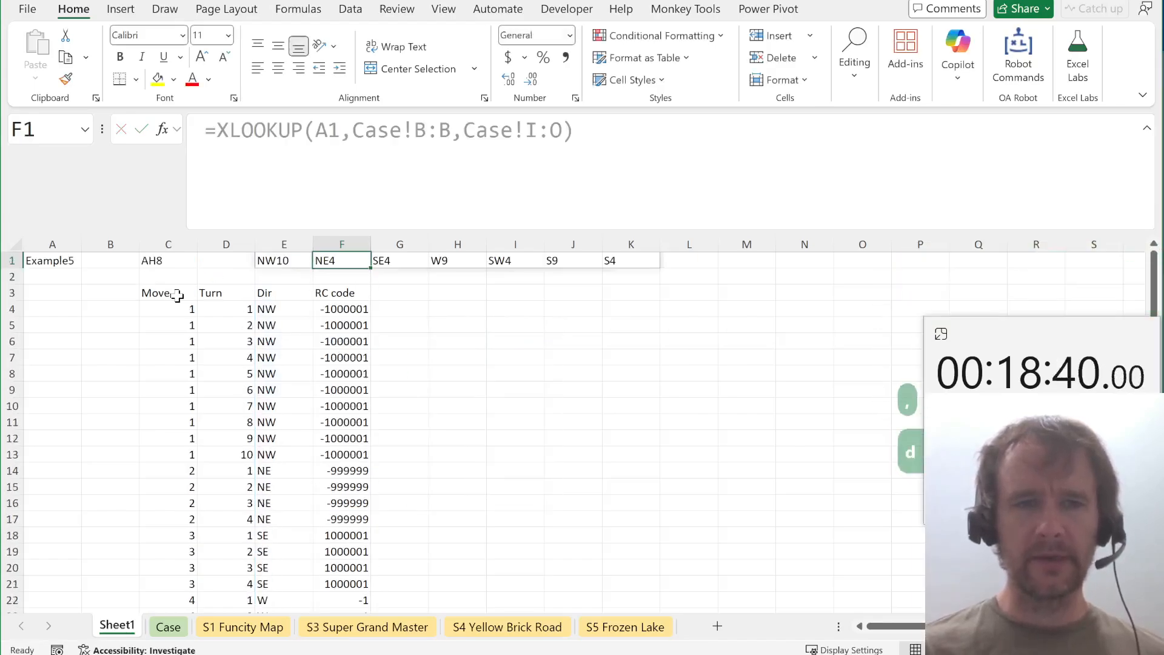
# Insert an empty row above the first turn of the expanded list, directly under the headers.
pyautogui.press('Down')
pyautogui.press('Down')
pyautogui.press('Down')
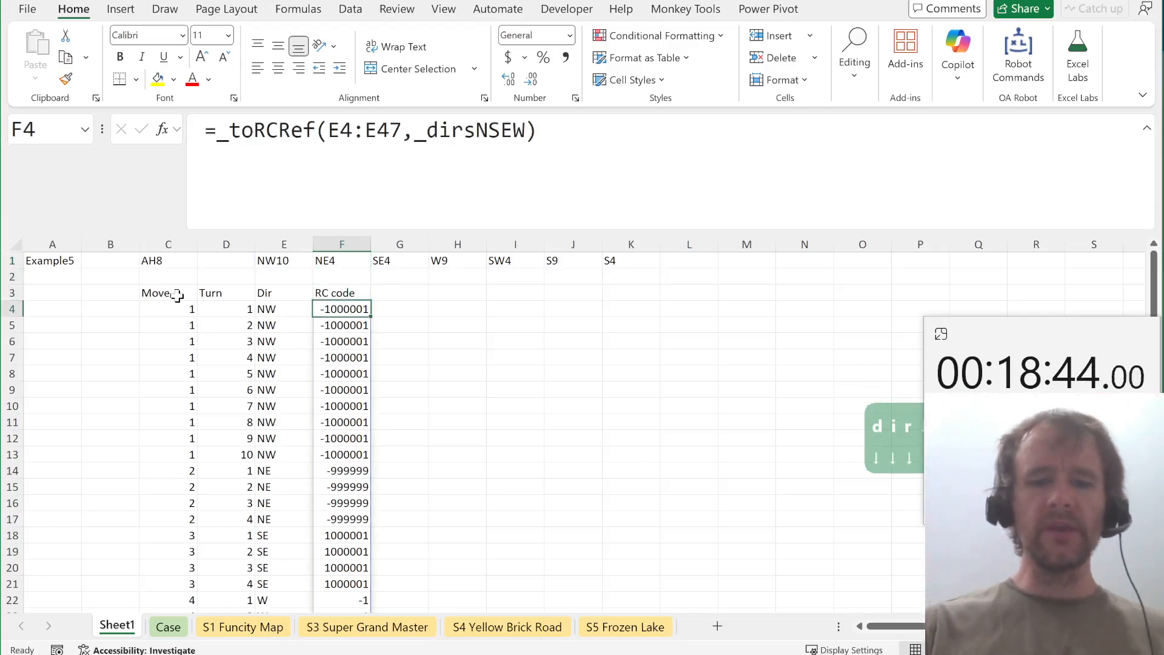
pyautogui.hotkey('alt', 'i')
pyautogui.press('r')
# Enter the header Ending in G3, next to RC code.
pyautogui.press('Right')
pyautogui.press('Up')
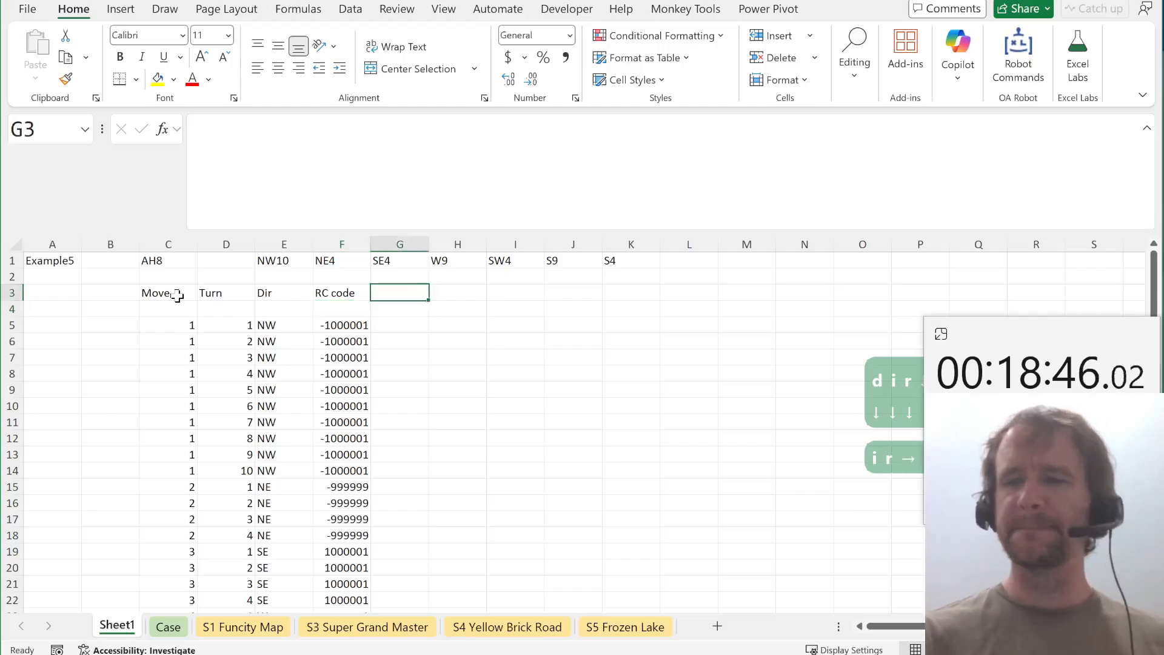
pyautogui.write('Ending')
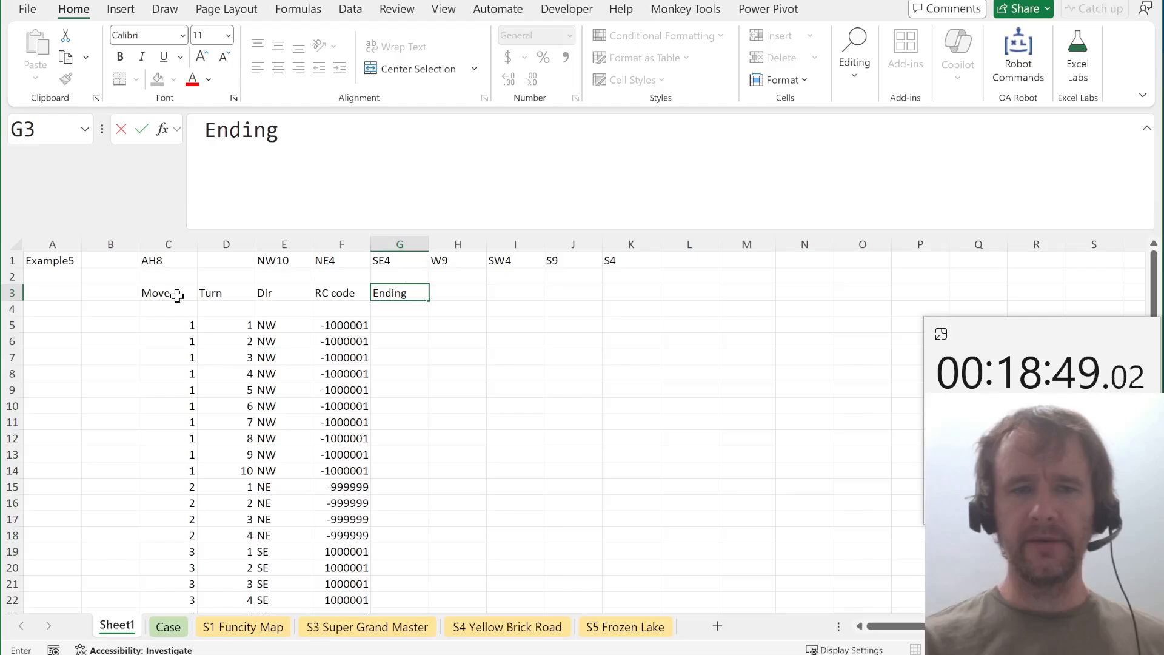
pyautogui.press('Return')
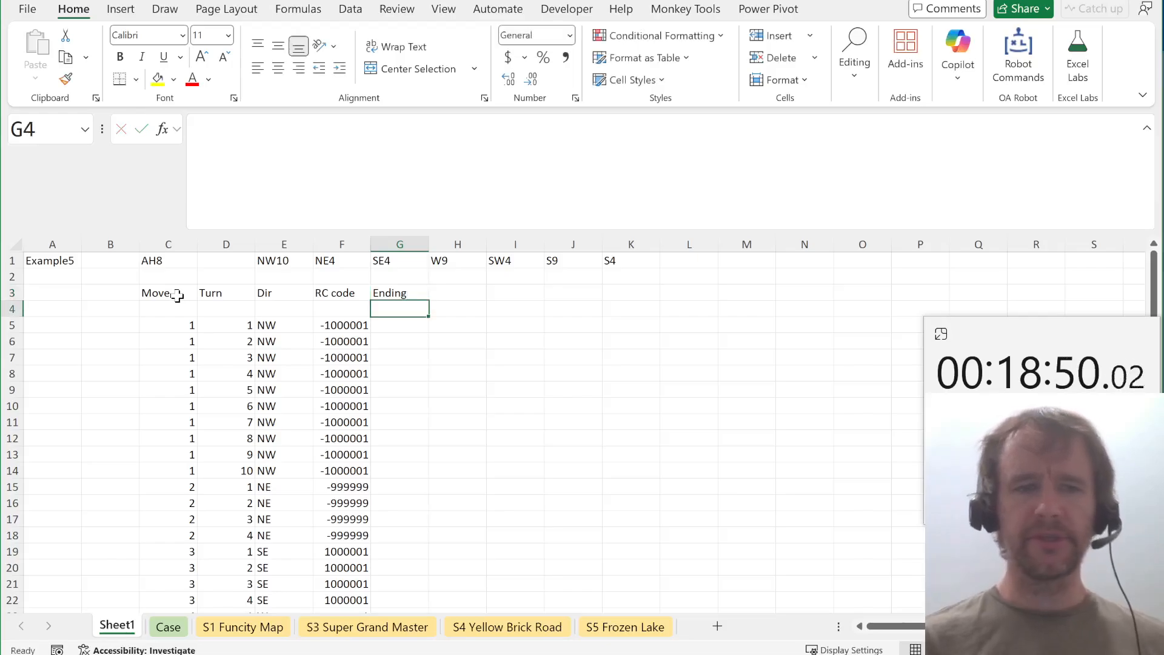
pyautogui.write('=')
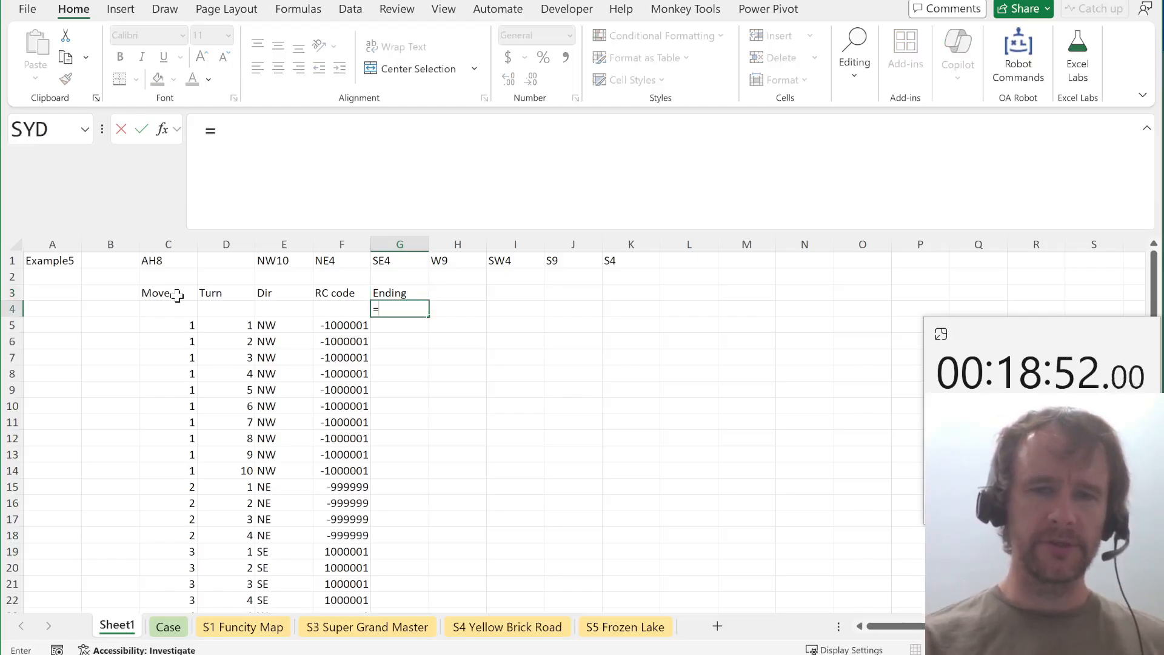
pyautogui.press('Escape')
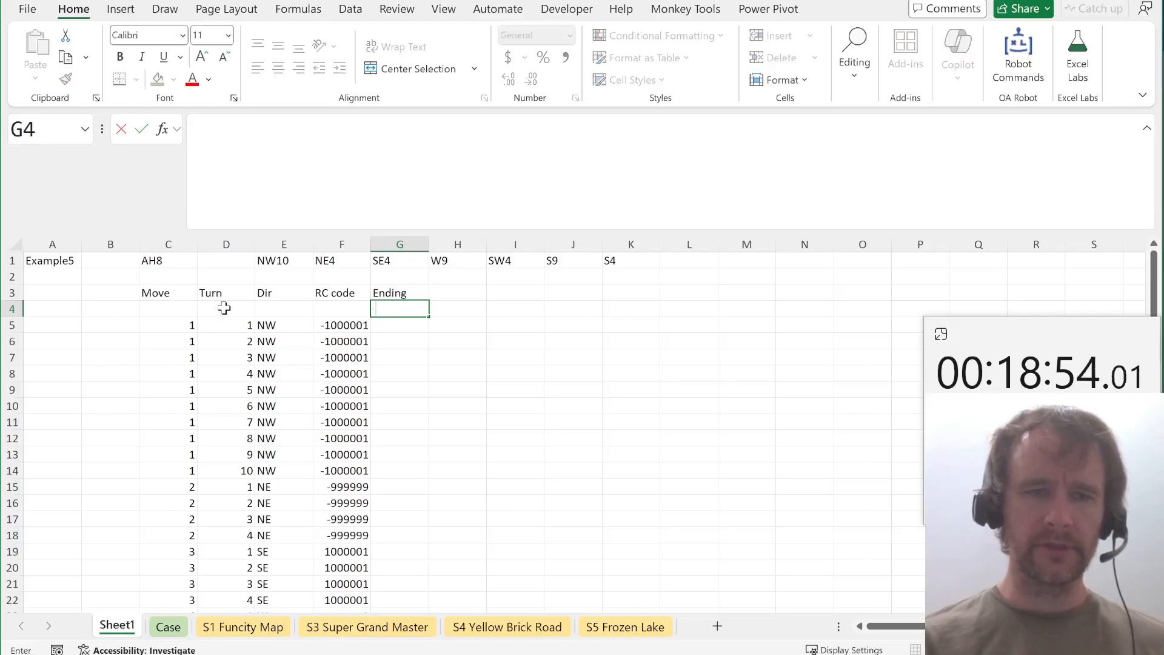
pyautogui.hotkey('shift', 'space')
pyautogui.hotkey('shift', 'BackSpace')
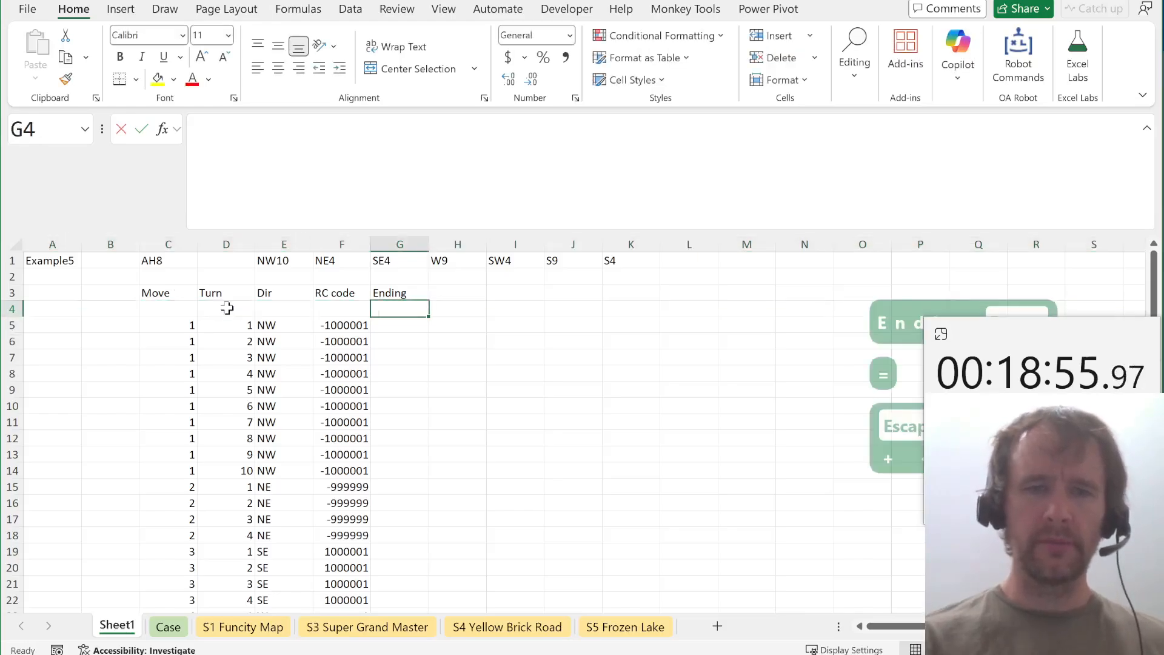
# Enter =_toRCRef(C1) in G4 to convert the starting cell to its row-column code.
pyautogui.write('=TORC')
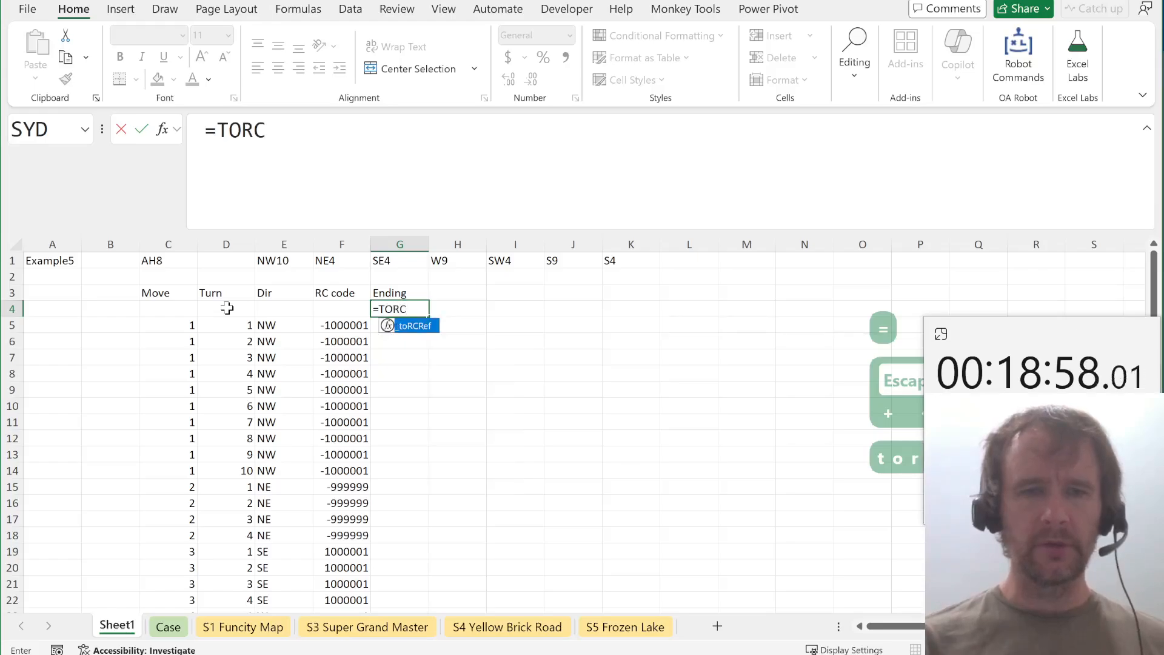
pyautogui.press('Tab')
pyautogui.press('Left')
pyautogui.press('Up')
pyautogui.press('Left')
pyautogui.press('Left')
pyautogui.press('Up')
pyautogui.press('Left')
pyautogui.press('Up')
pyautogui.press('Return')
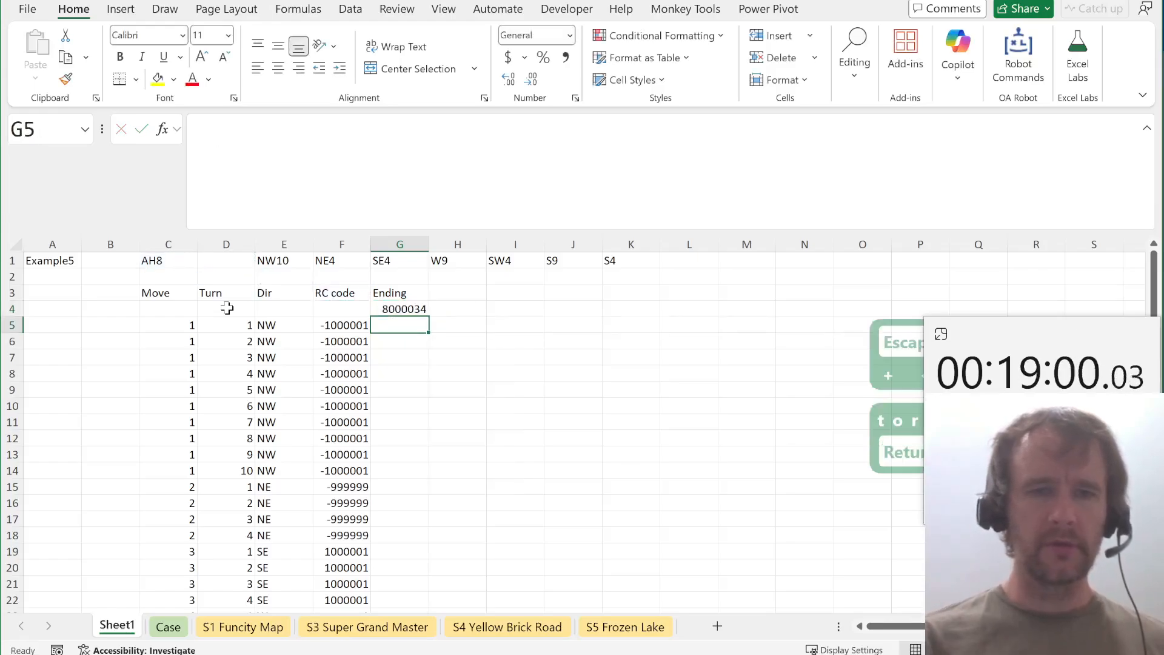
pyautogui.press('Up')
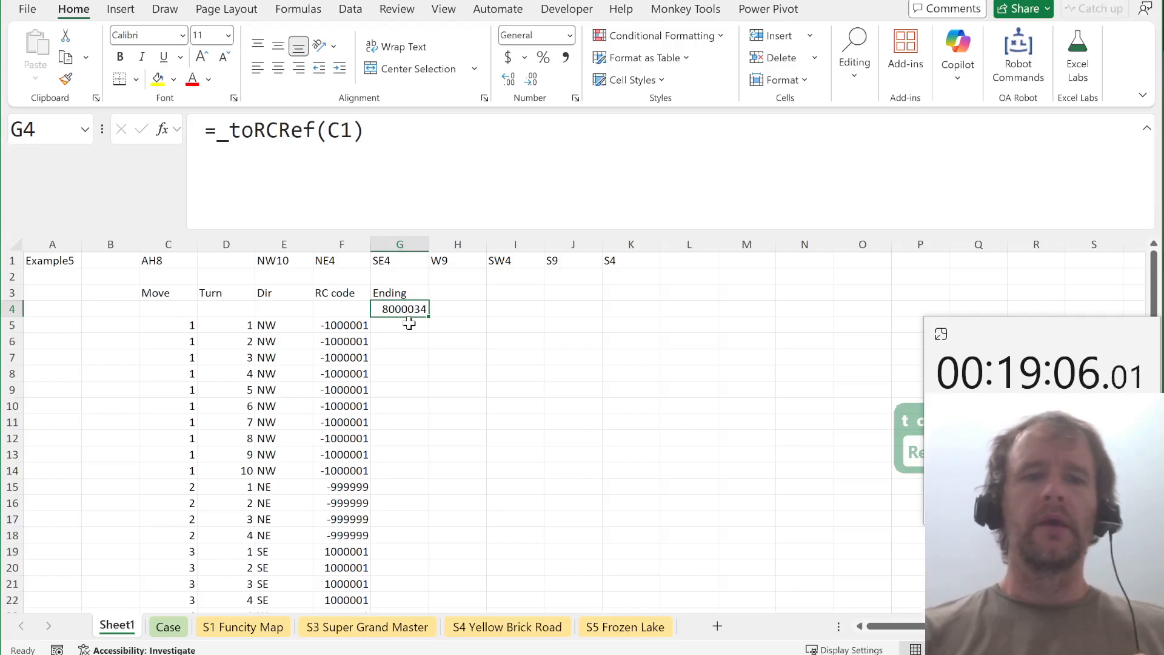
# Move the Ending header and the starting code from G3:G4 to H3:H4.
pyautogui.moveTo(400, 293); pyautogui.dragTo(402, 319)
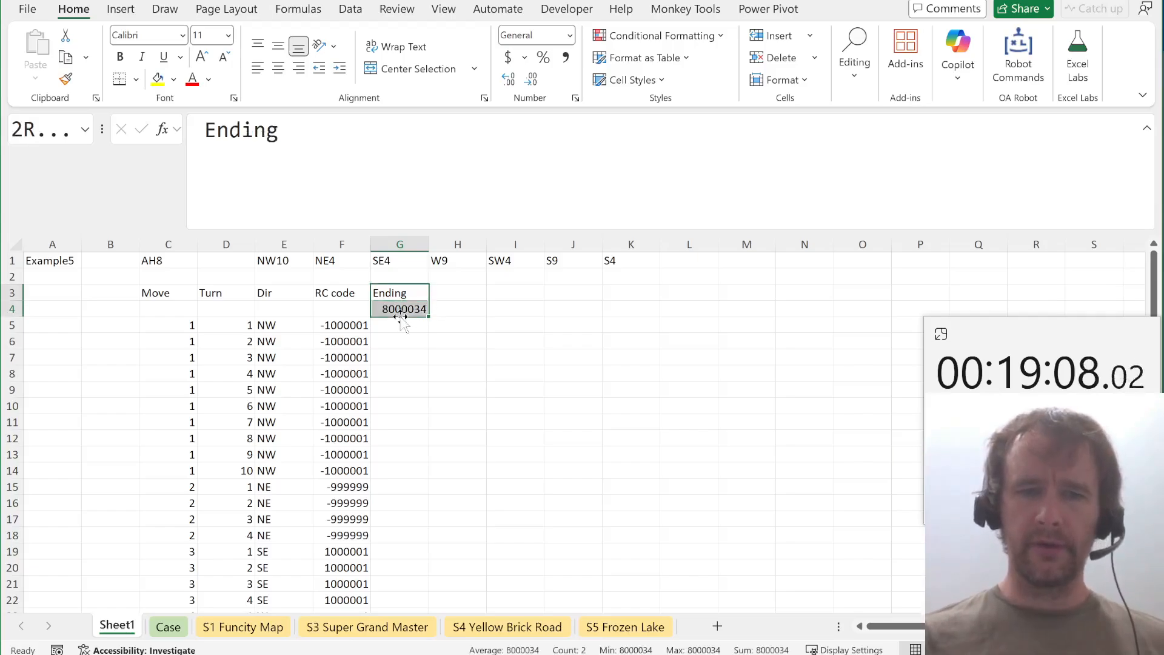
pyautogui.hotkey('ctrl', 'x')
pyautogui.press('Right')
pyautogui.press('Return')
# Enter the header Speed in G3 and the starting speed 1 in G4.
pyautogui.hotkey('shift', 'Tab')
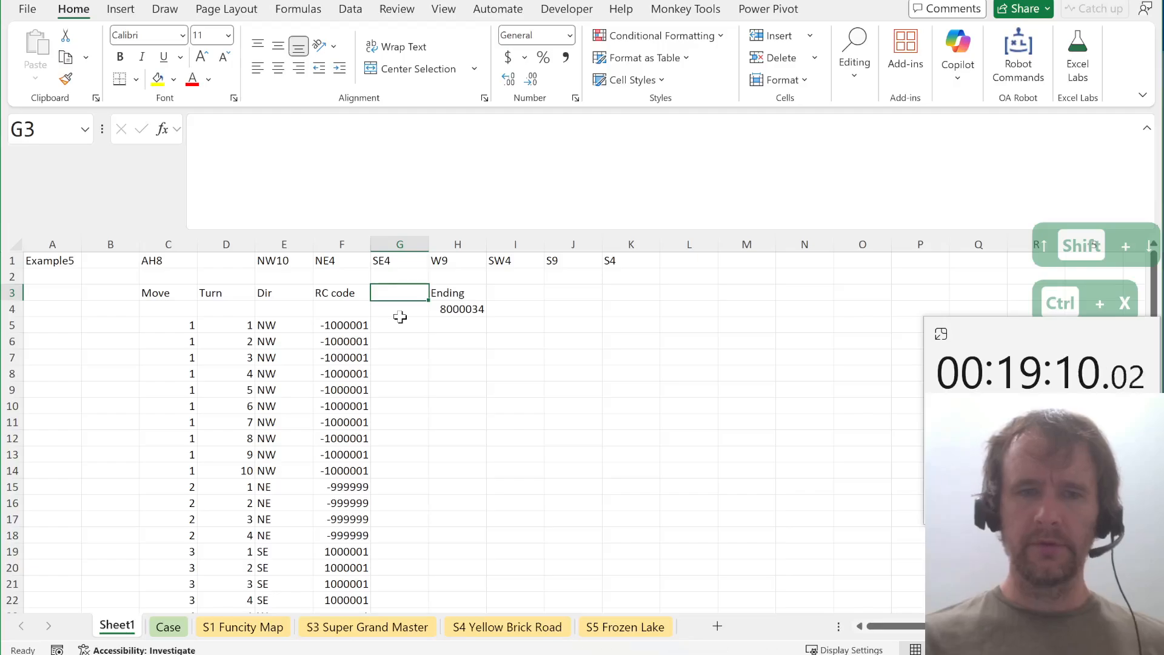
pyautogui.write('sPEE')
pyautogui.hotkey('ctrl', 'BackSpace')
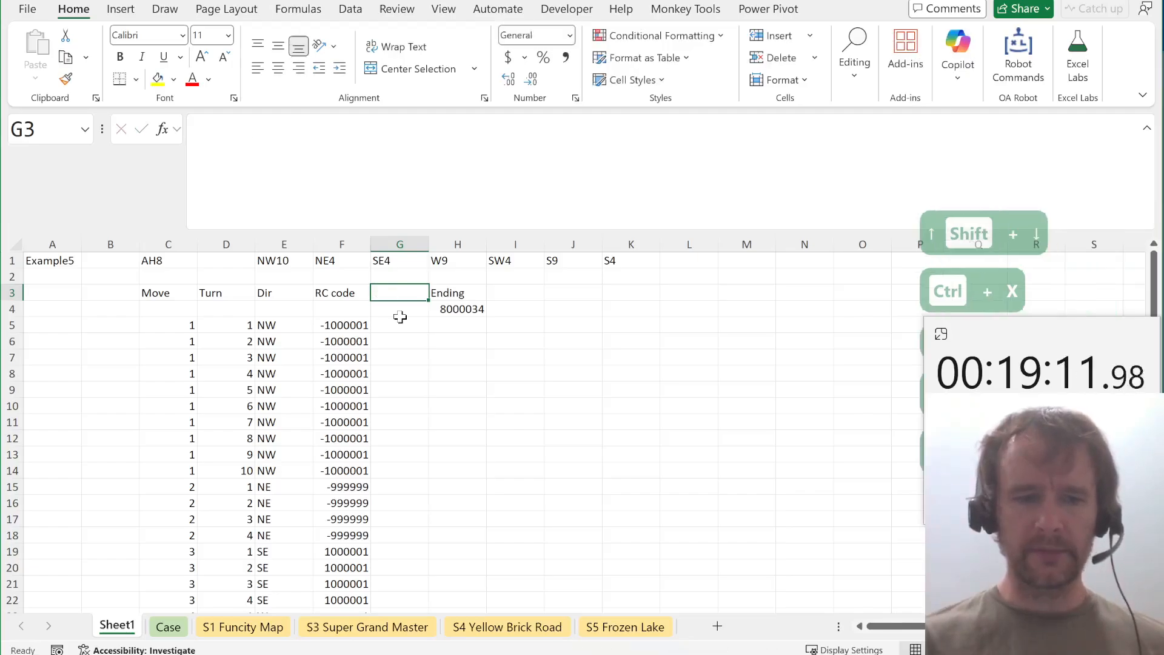
pyautogui.write('Speed')
pyautogui.press('Return')
pyautogui.write('1')
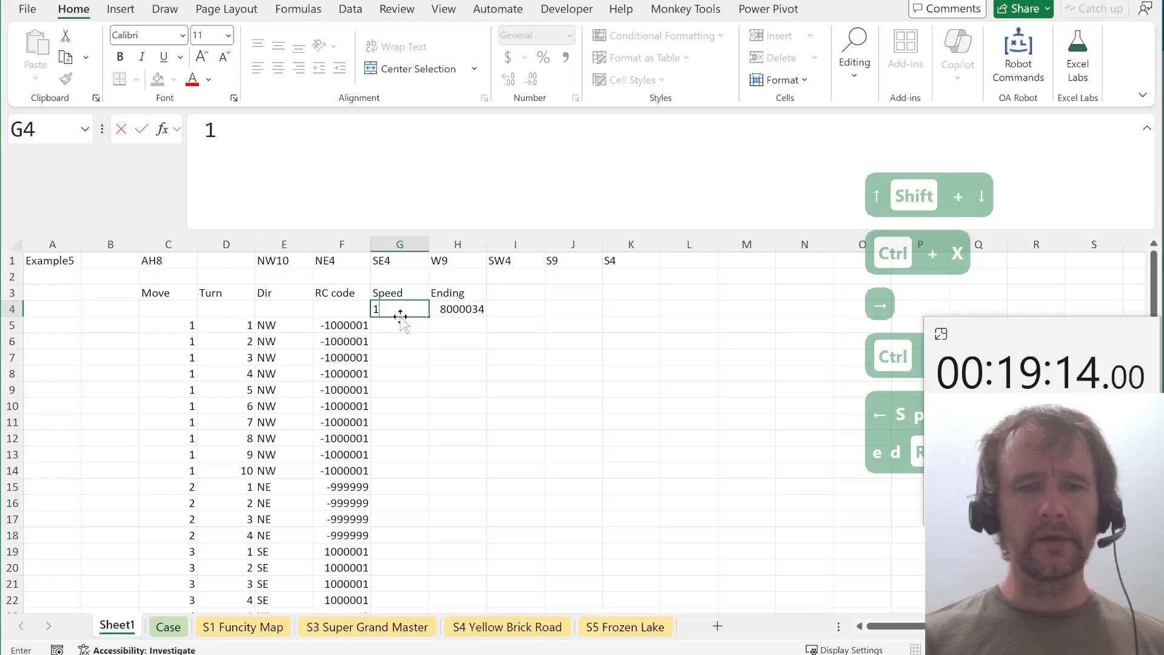
pyautogui.press('Return')
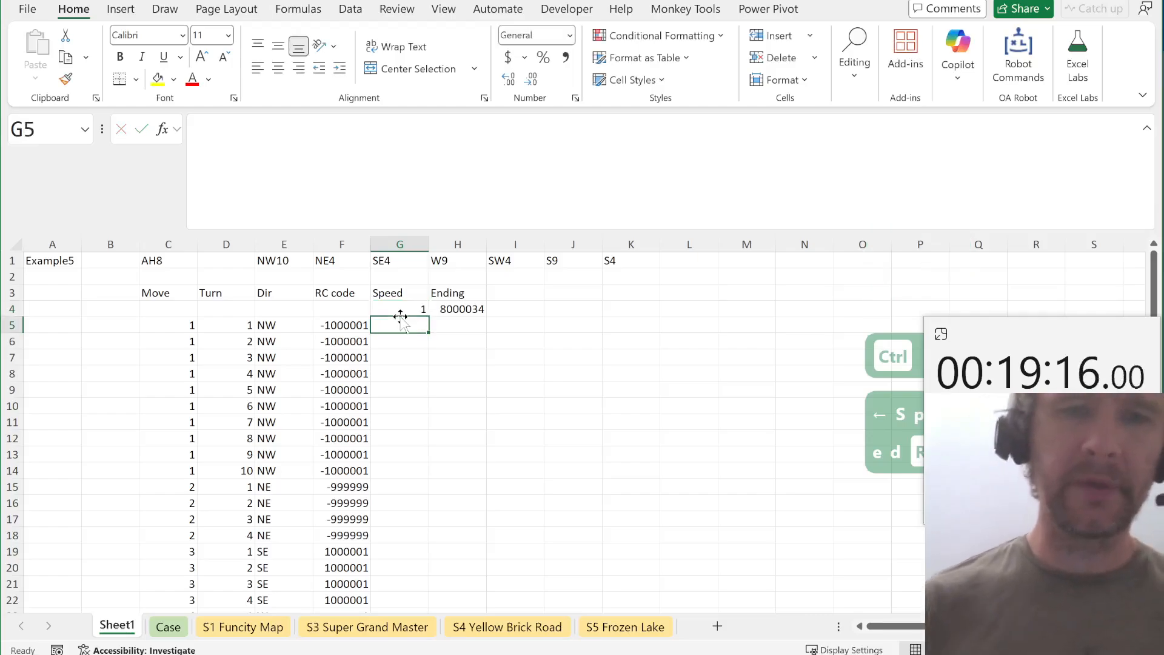
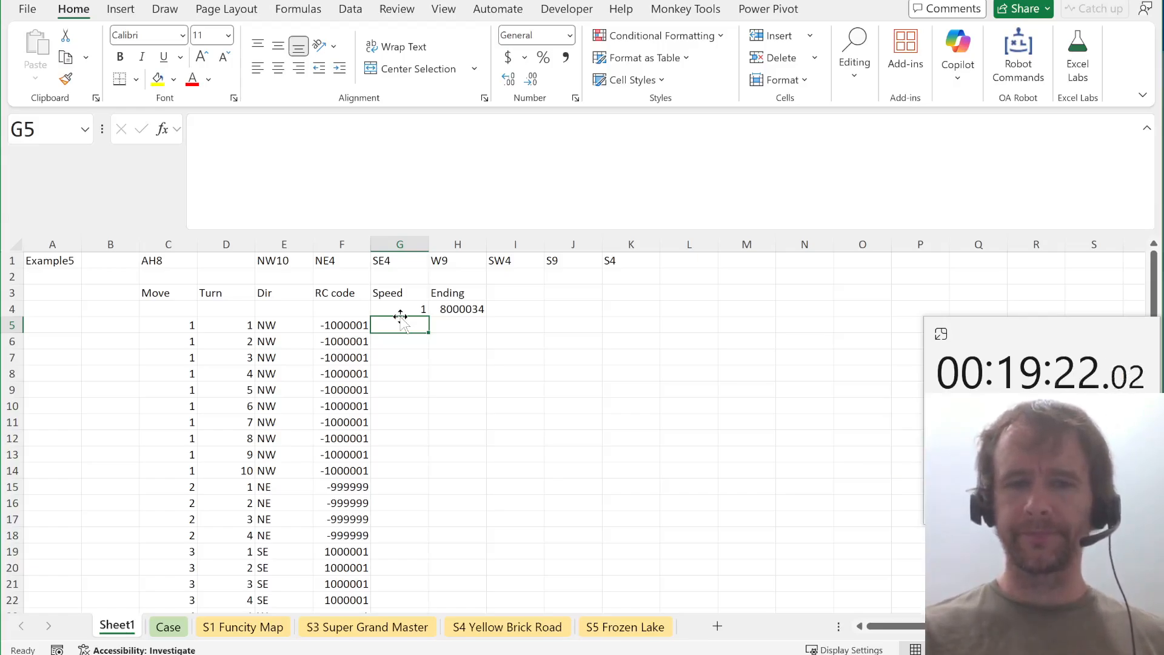
# Change the header in H3 to Visited.
pyautogui.press('Up')
pyautogui.press('Right')
pyautogui.press('Up')
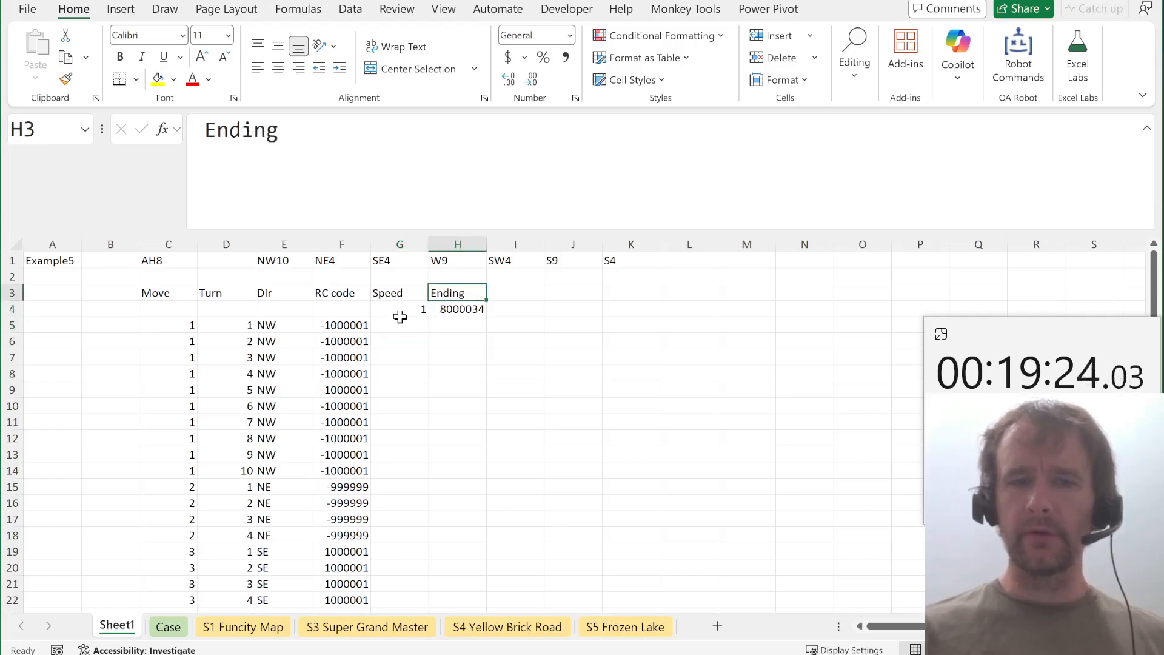
pyautogui.write('Vist')
pyautogui.press('BackSpace')
pyautogui.write('ited')
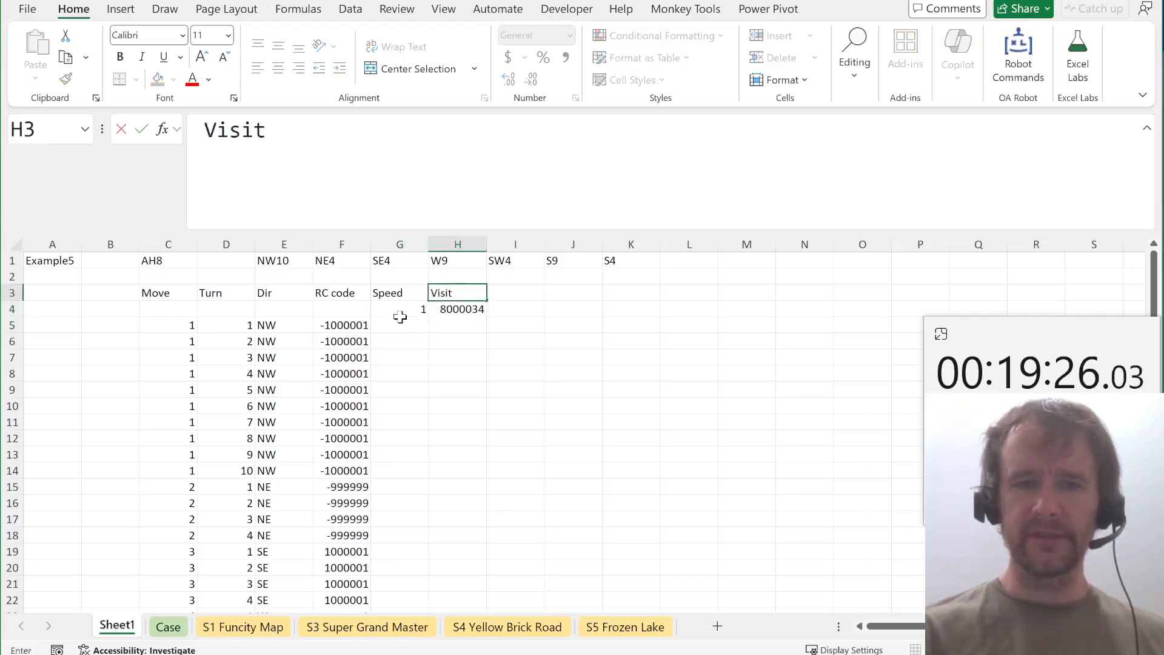
pyautogui.press('Return')
# Enter =_toRef(H4#,lake) in G5 to look up the lake contents of the previously visited cells.
pyautogui.press('Down')
pyautogui.press('Left')
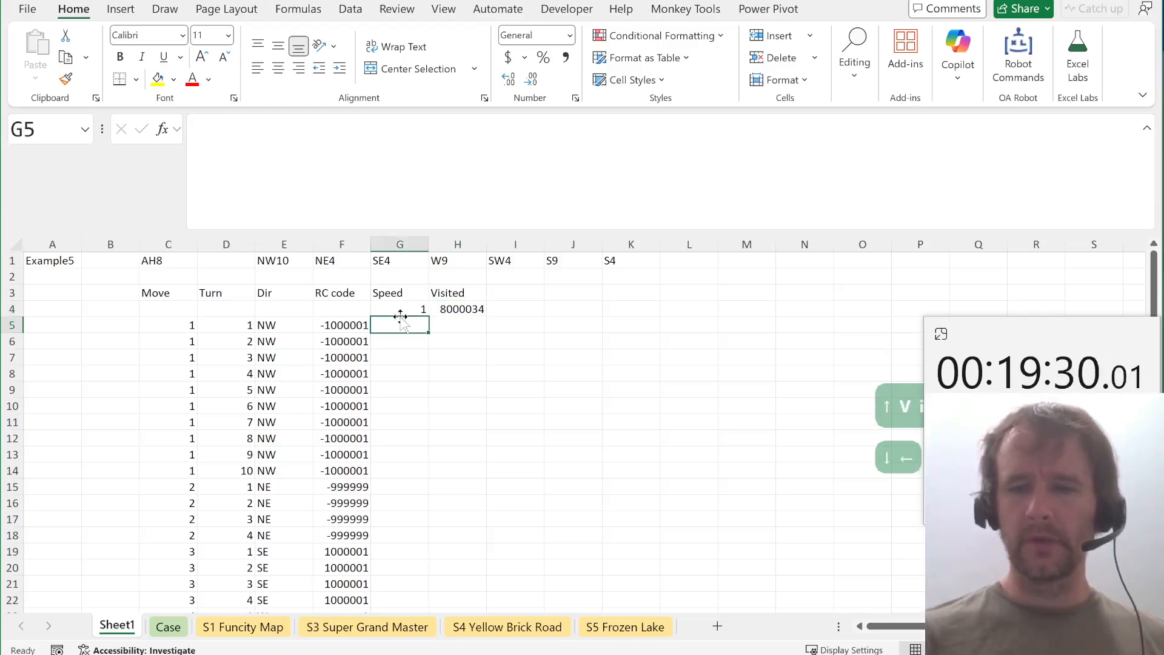
pyautogui.write('=')
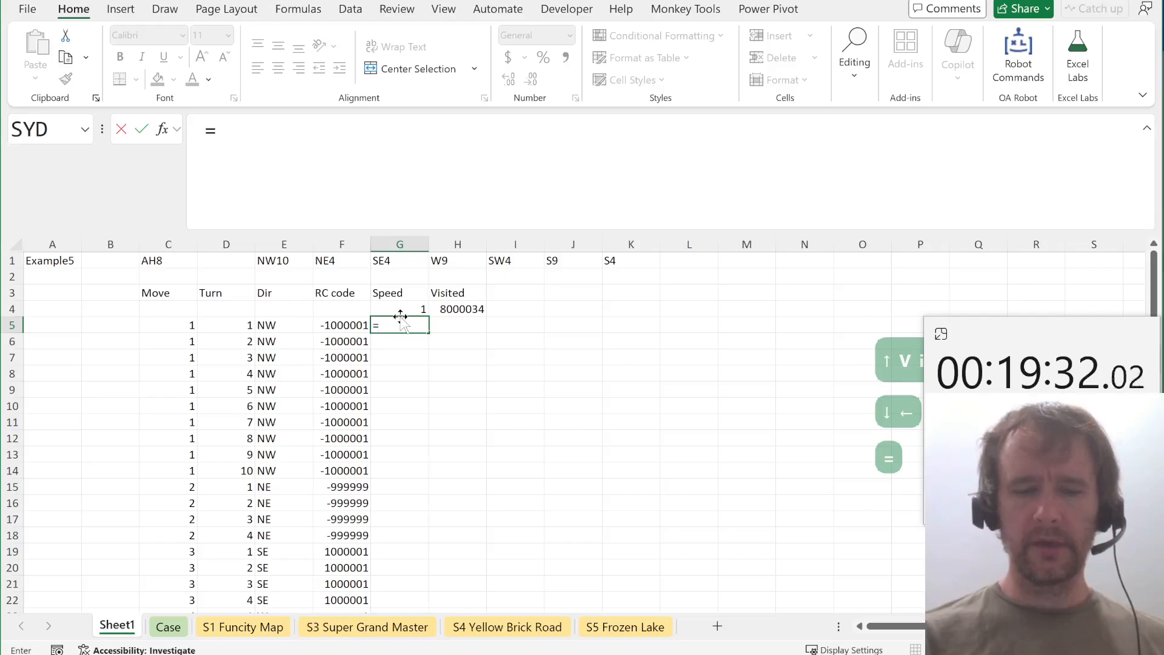
pyautogui.write('toref')
pyautogui.press('Tab')
pyautogui.press('Up')
pyautogui.press('Right')
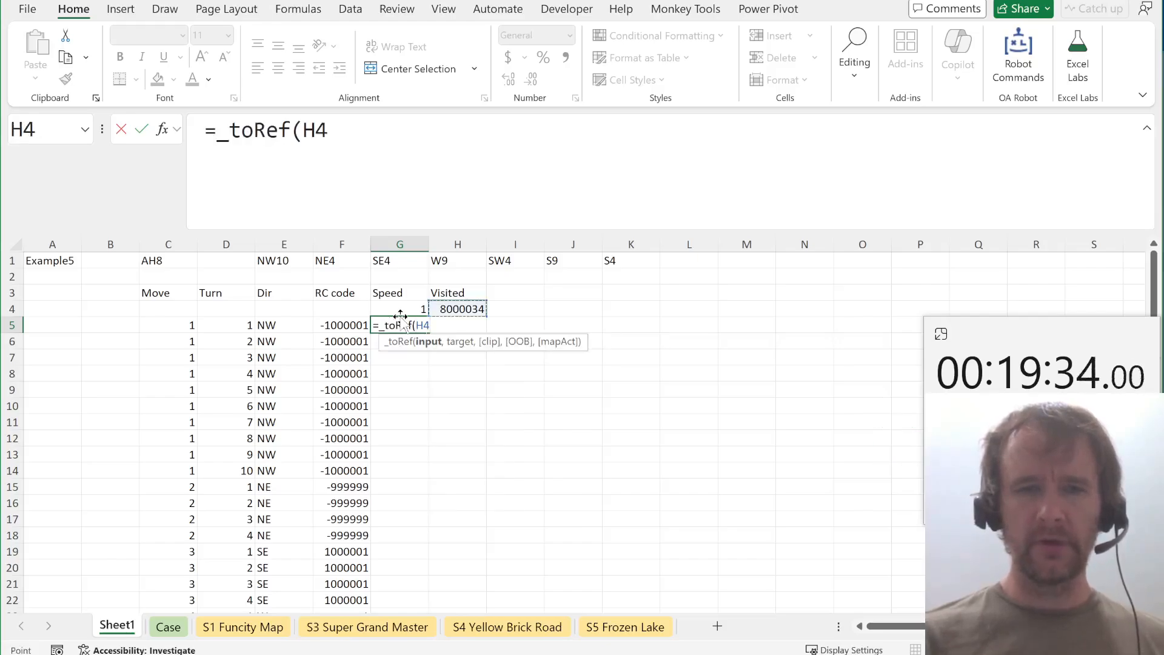
pyautogui.write(',lake')
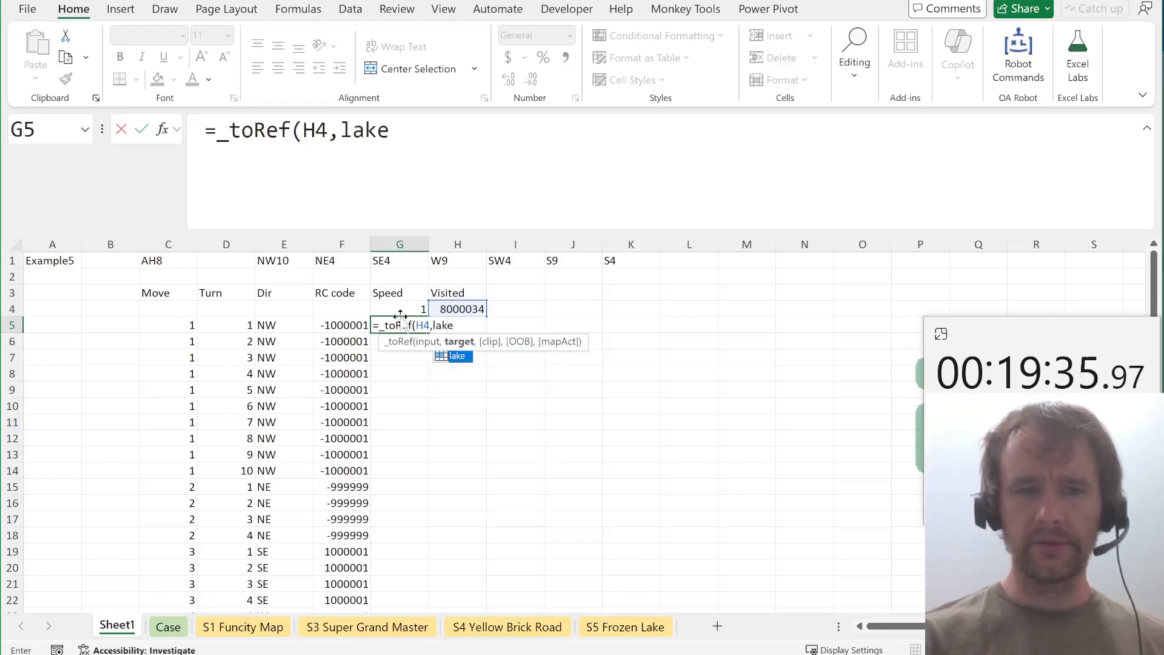
pyautogui.press('BackSpace')
pyautogui.press('BackSpace')
pyautogui.press('BackSpace')
pyautogui.press('BackSpace')
pyautogui.press('BackSpace')
pyautogui.write('#,lake)')
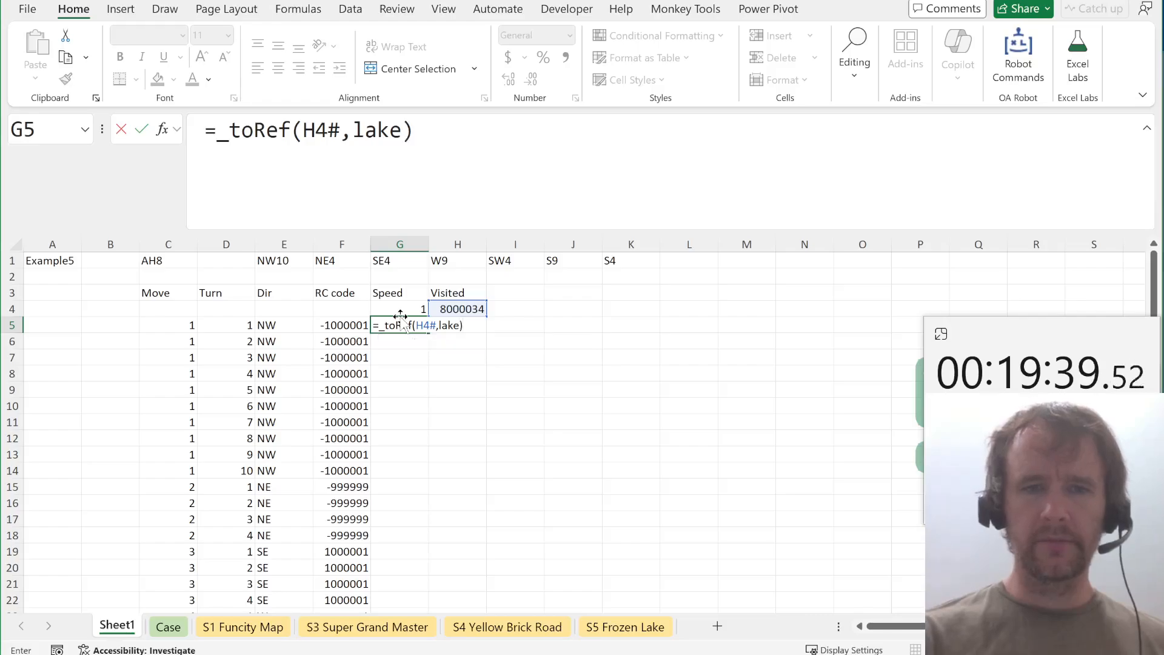
pyautogui.press('Return')
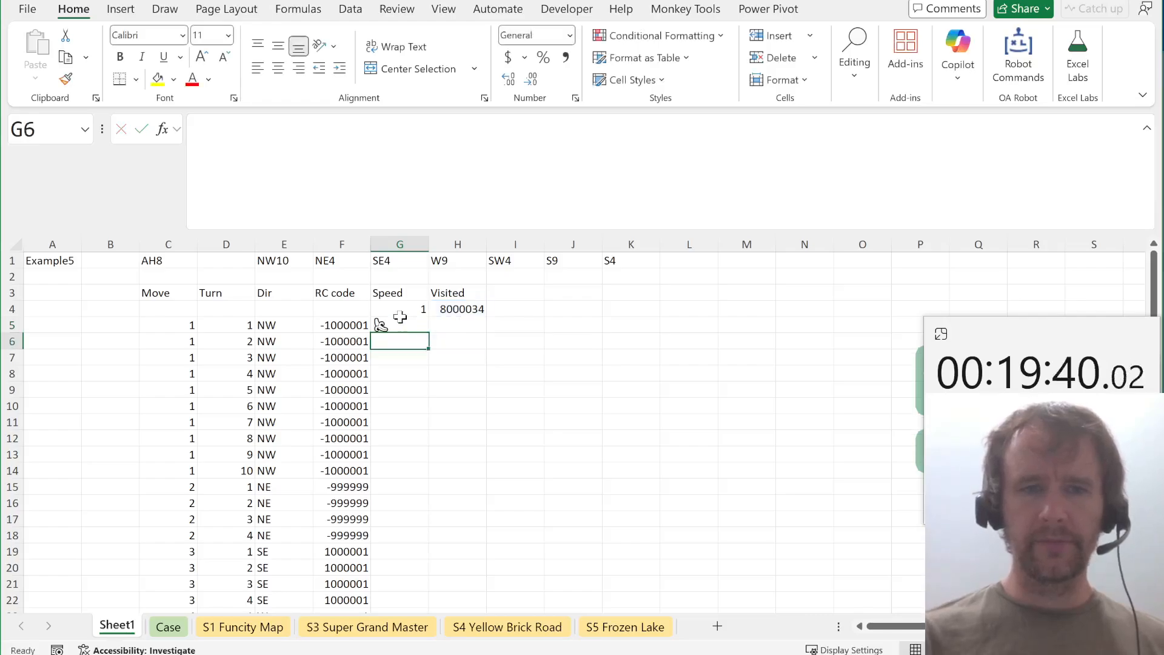
# Wrap the G5 lookup in SWITCH so that s gives -1, i gives 1 and anything else gives 0.
pyautogui.click(381, 325)
pyautogui.doubleClick(381, 325)
pyautogui.write('swi')
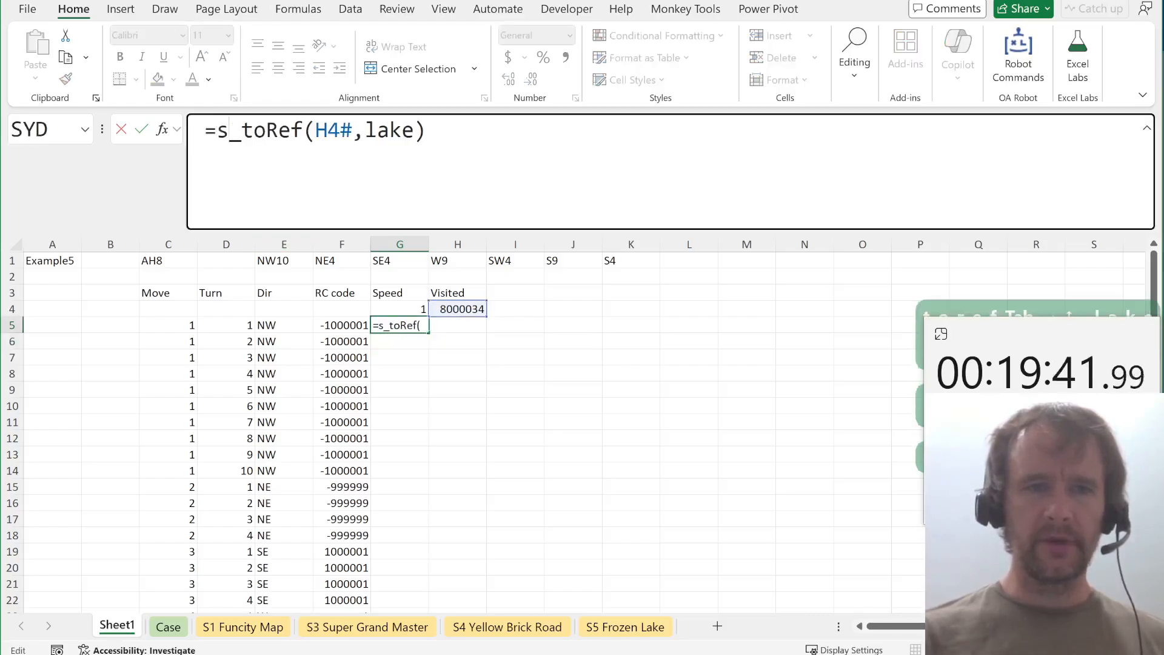
pyautogui.press('Tab')
pyautogui.press('End')
pyautogui.write(',')
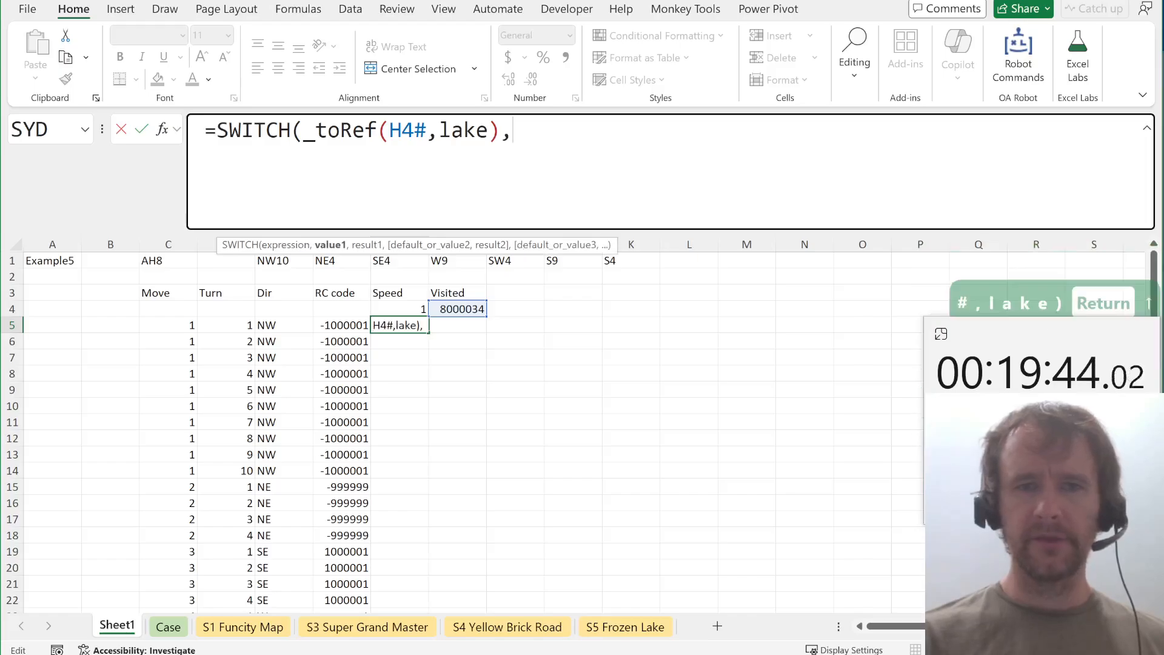
pyautogui.write('s')
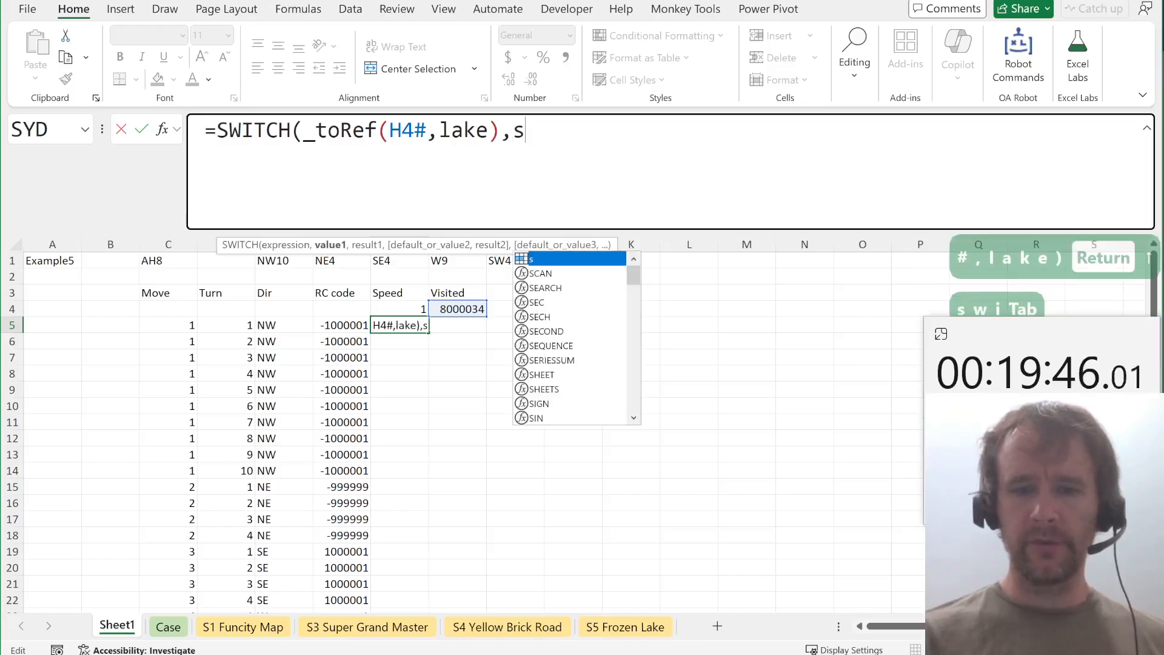
pyautogui.write(',-1,I,1')
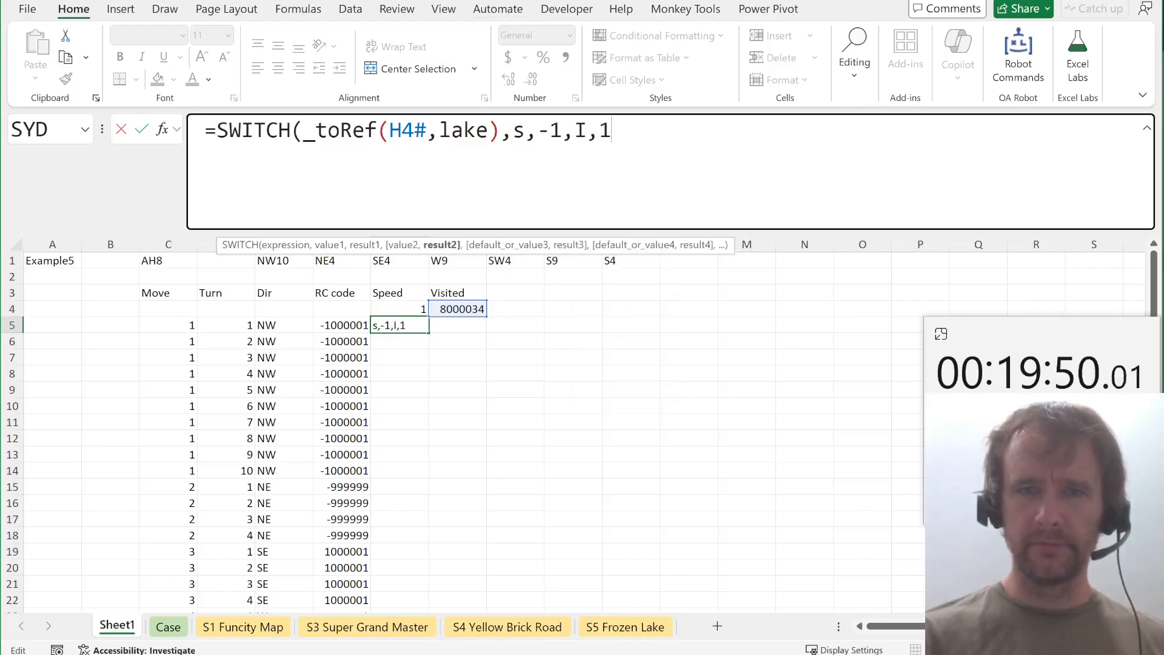
pyautogui.press('Left')
pyautogui.press('Left')
pyautogui.press('BackSpace')
pyautogui.write('i')
pyautogui.press('Right')
pyautogui.press('Right')
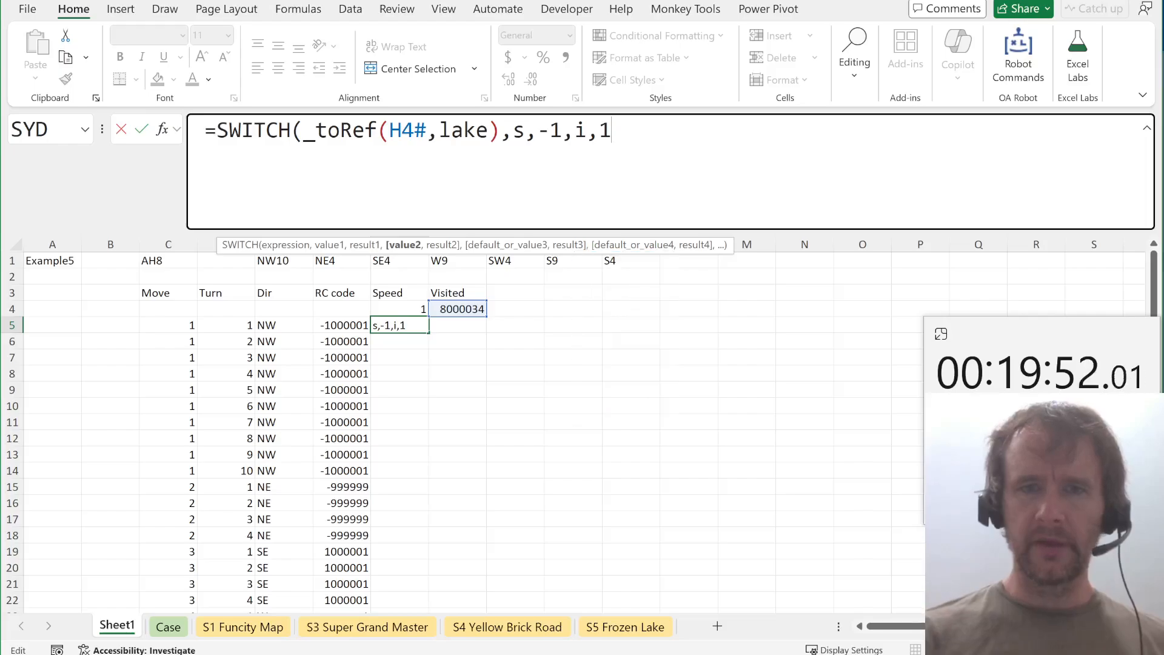
pyautogui.write(',0)')
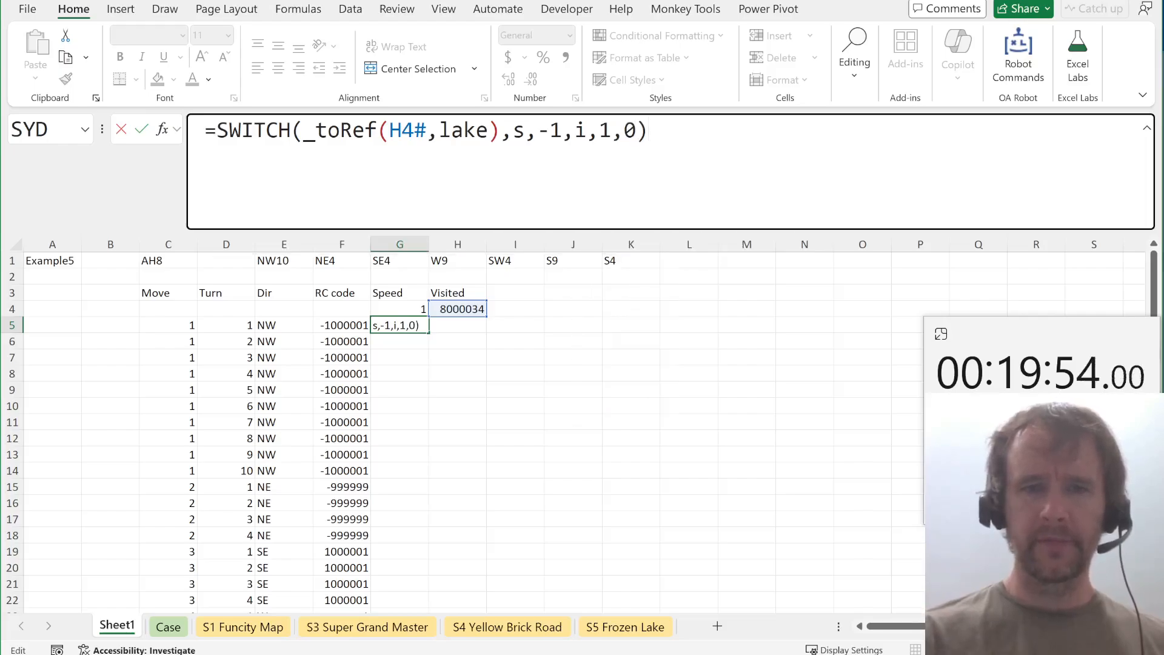
pyautogui.press('Return')
# Wrap the SWITCH formula in G5 in SUM to total the speed changes.
pyautogui.press('Up')
pyautogui.press('F2')
pyautogui.press('Home')
pyautogui.press('Right')
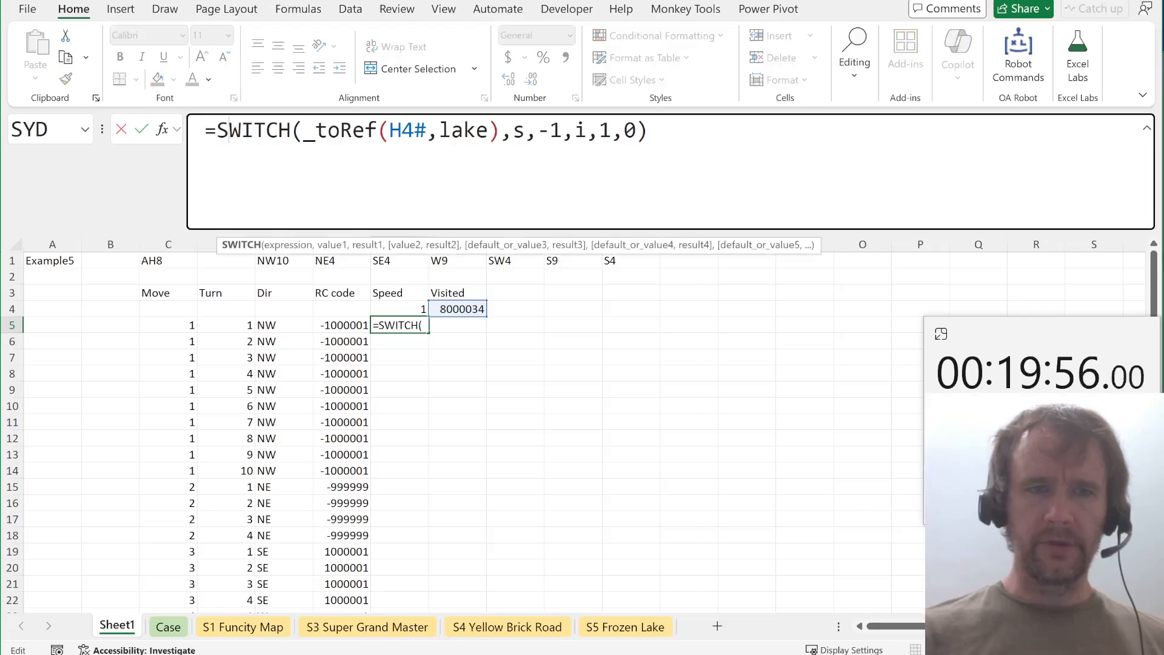
pyautogui.write('su')
pyautogui.press('Tab')
pyautogui.press('End')
pyautogui.write(')')
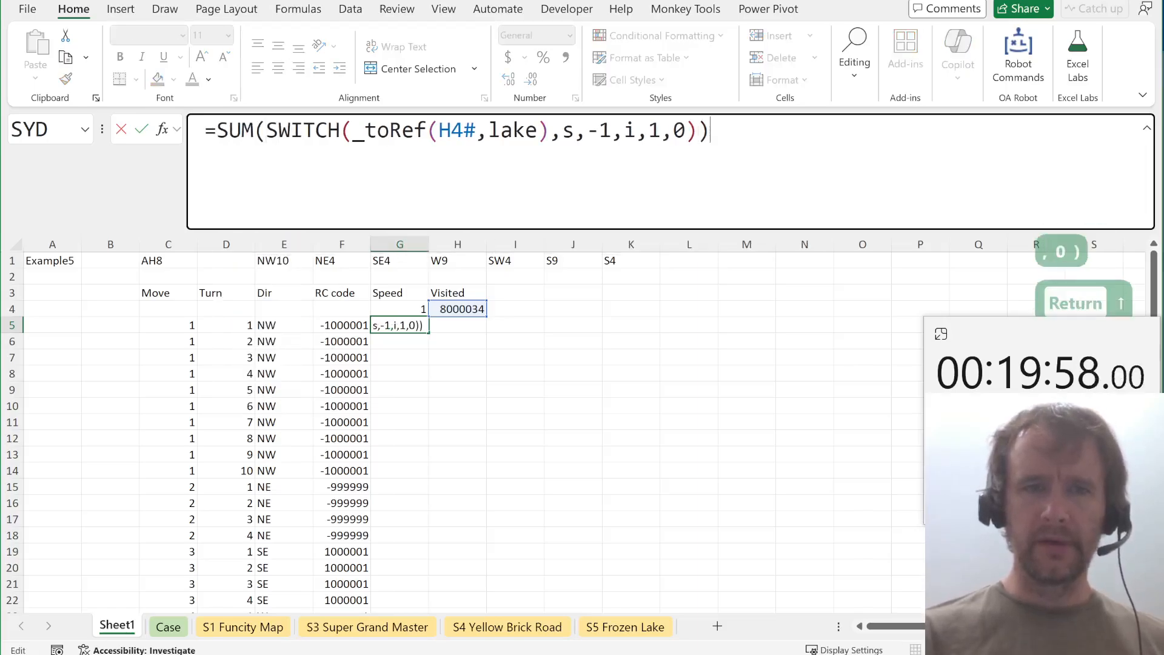
# Add the previous speed to the formula so G5 reads =G4+SUM(SWITCH(_toRef(H4#,lake),s,-1,i,1,0)).
pyautogui.press('Home')
pyautogui.press('Right')
pyautogui.write('+')
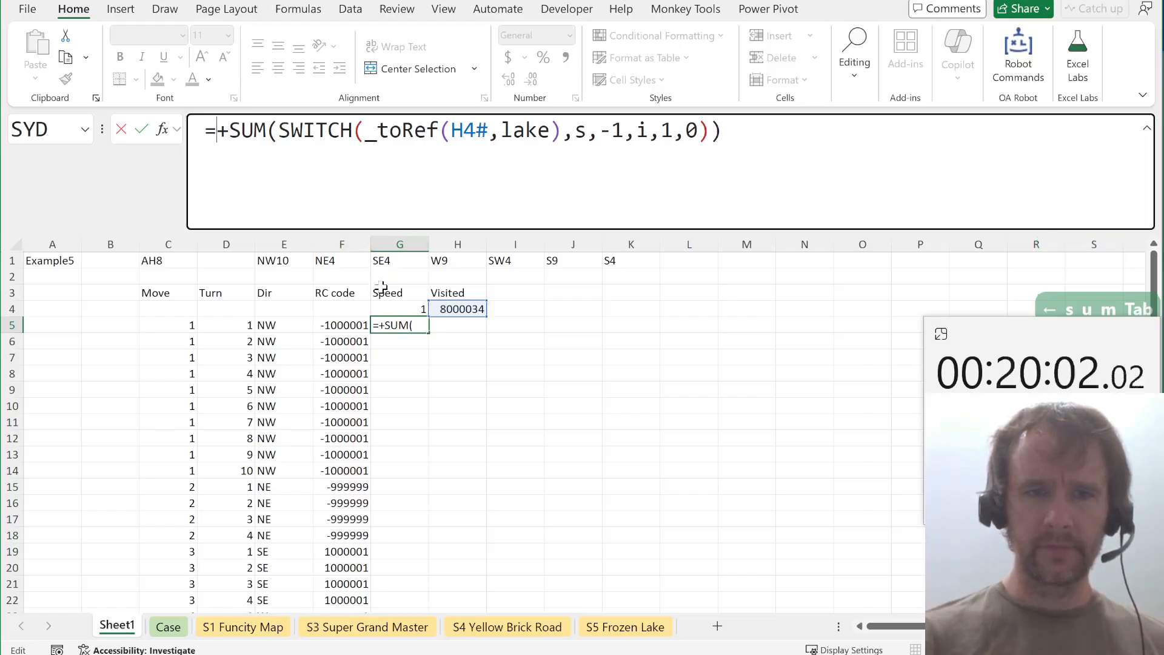
pyautogui.click(396, 309)
pyautogui.press('Return')
pyautogui.press('Up')
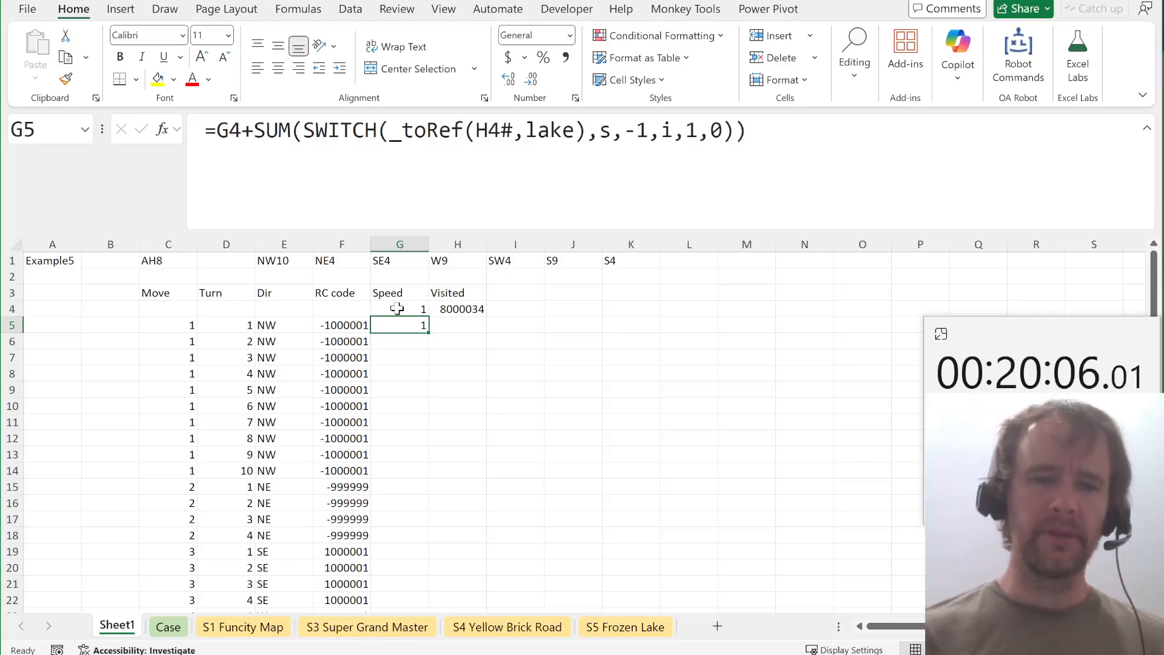
# Fill the speed formula from G5 down to row 48, the last row of the turn list.
pyautogui.press('Left')
pyautogui.hotkey('ctrl', 'Down')
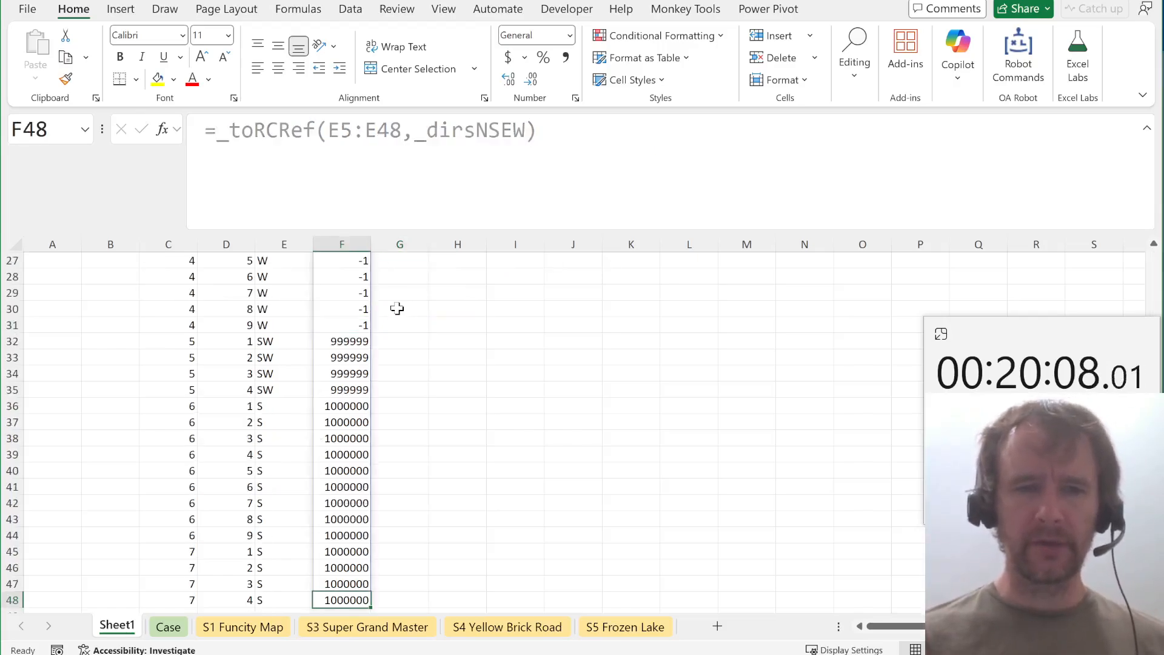
pyautogui.press('Right')
pyautogui.hotkey('ctrl', 'shift', 'Up')
pyautogui.hotkey('ctrl', 'd')
pyautogui.hotkey('ctrl', 'Up')
pyautogui.hotkey('ctrl', 'Up')
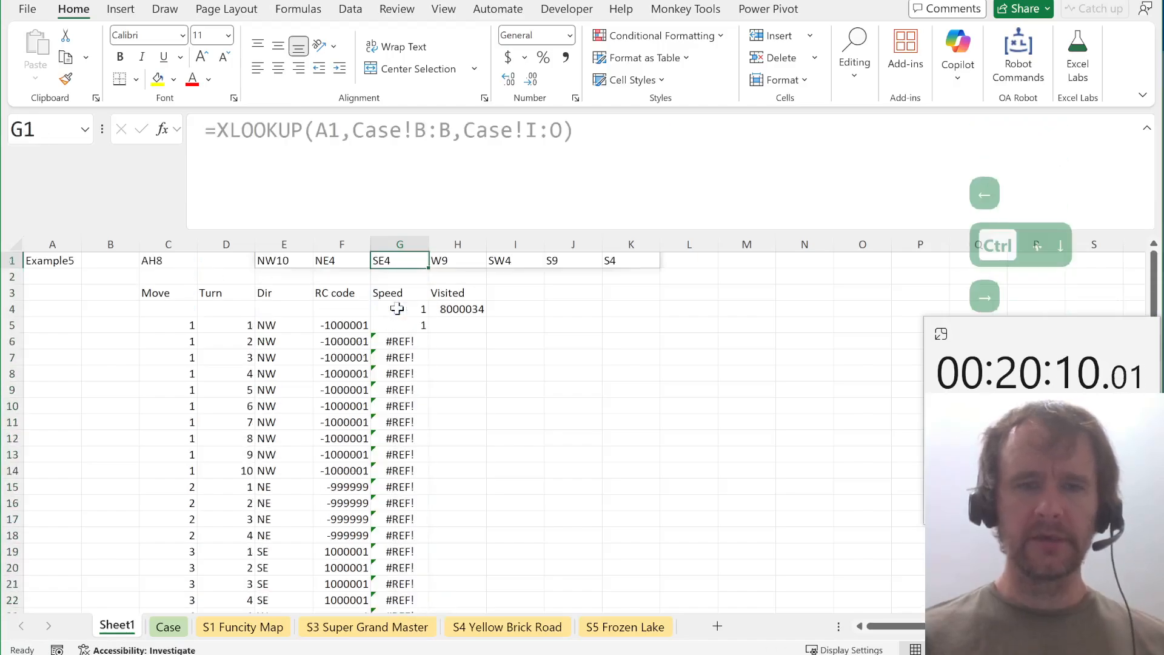
# Review the Example 5 explanation of Moves 1 and 2 on the Case sheet, then return to Sheet1.
pyautogui.press('Down')
pyautogui.press('Down')
pyautogui.press('Down')
pyautogui.hotkey('ctrl', 'pagedown')
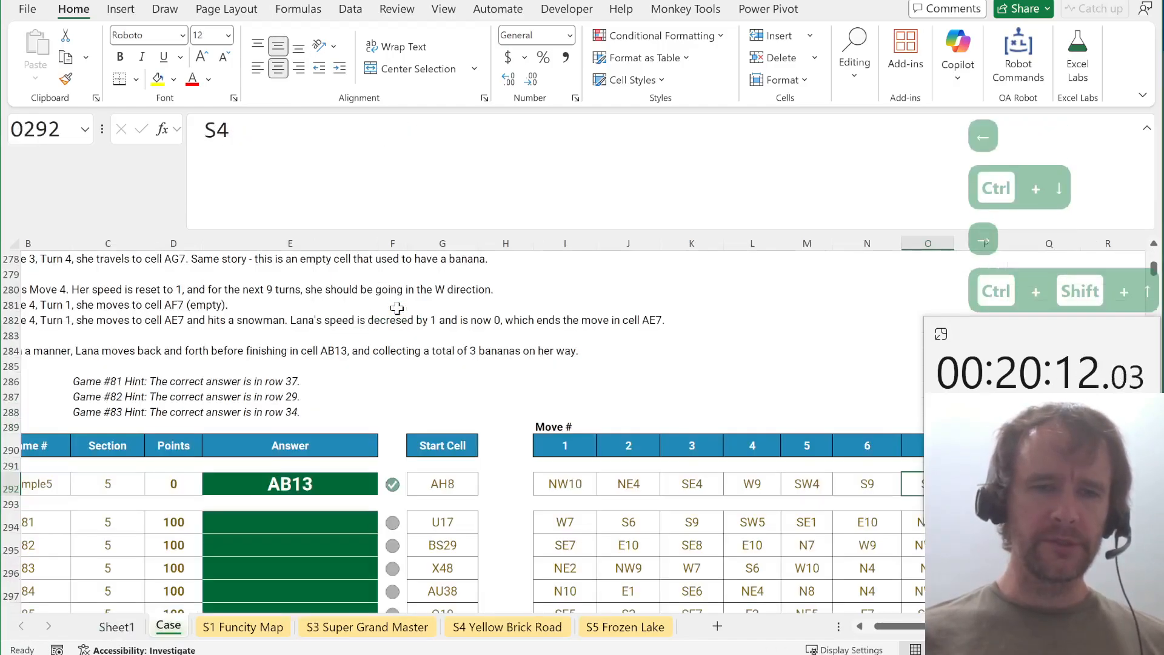
pyautogui.scroll(7, 319, 355)
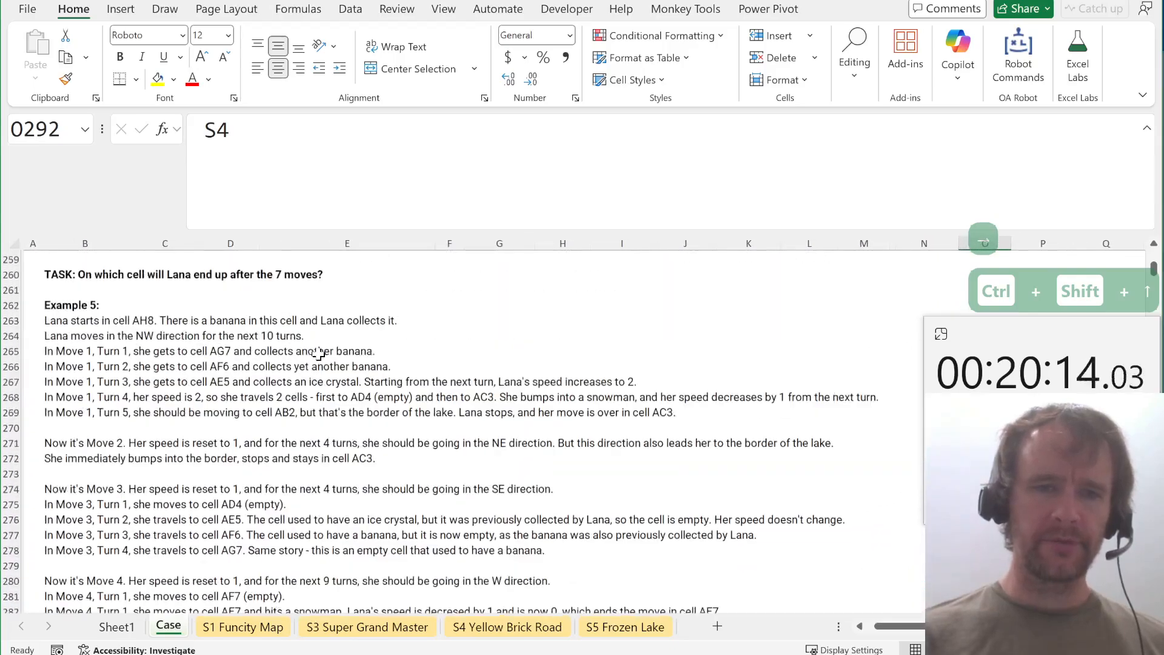
pyautogui.moveTo(82, 337); pyautogui.dragTo(104, 475)
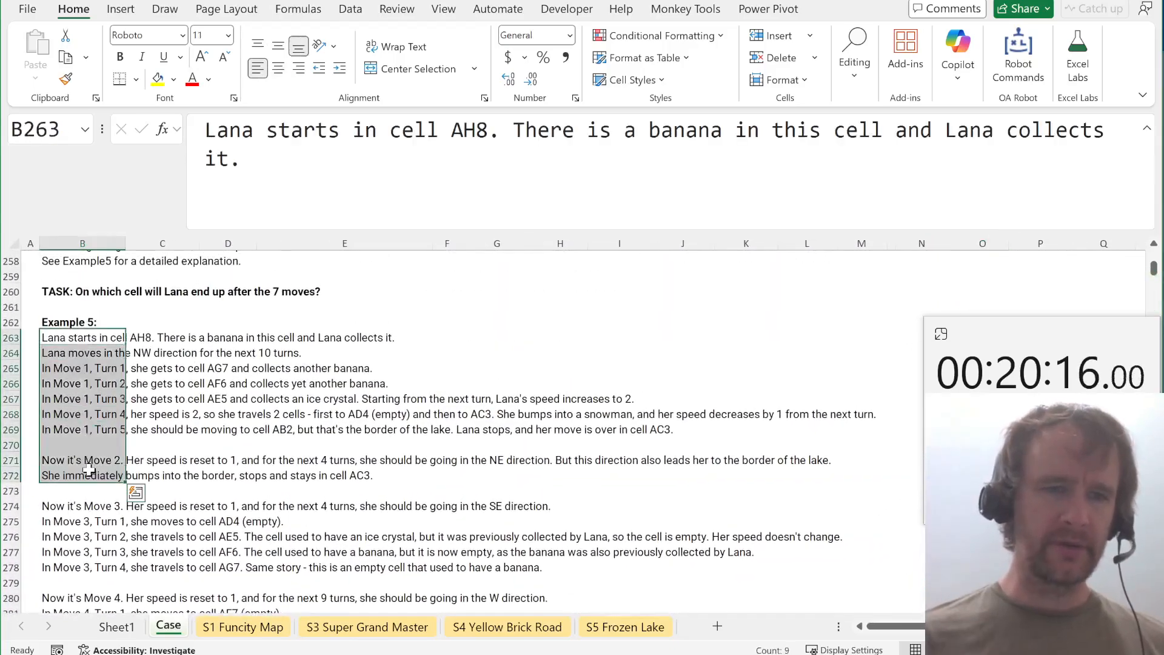
pyautogui.press('Left')
pyautogui.hotkey('ctrl', 'pageup')
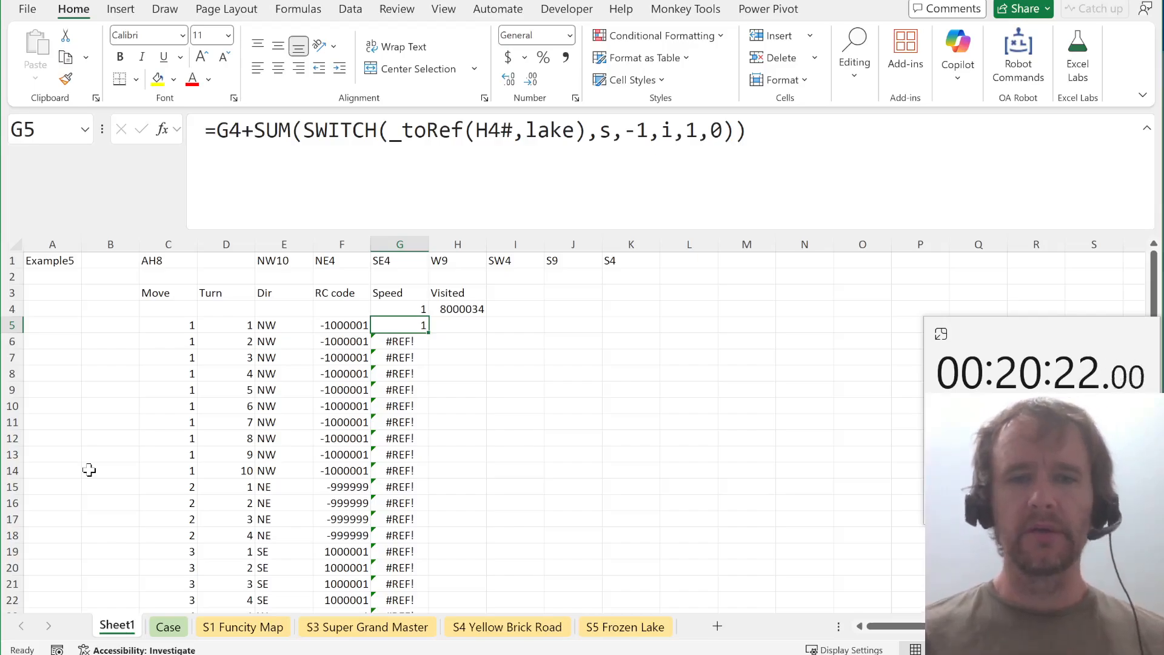
# Start an IF formula in H5 that returns an empty string when the speed in G5 is 0.
pyautogui.press('Right')
pyautogui.write('=')
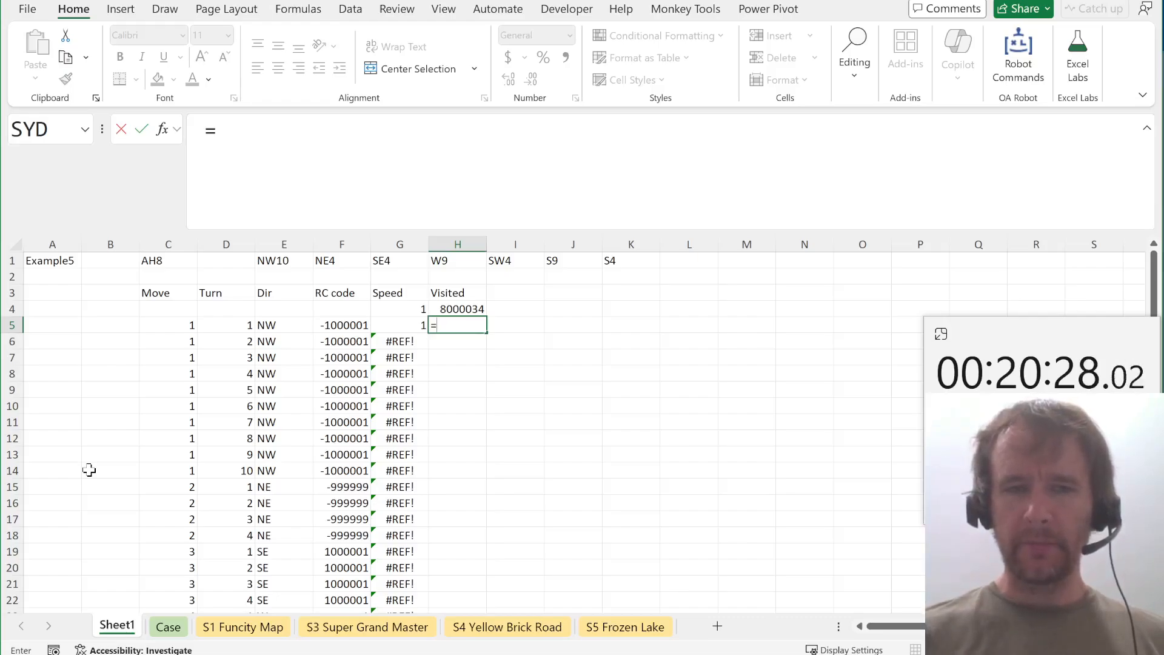
pyautogui.write('if')
pyautogui.press('Tab')
pyautogui.press('Left')
pyautogui.write('=')
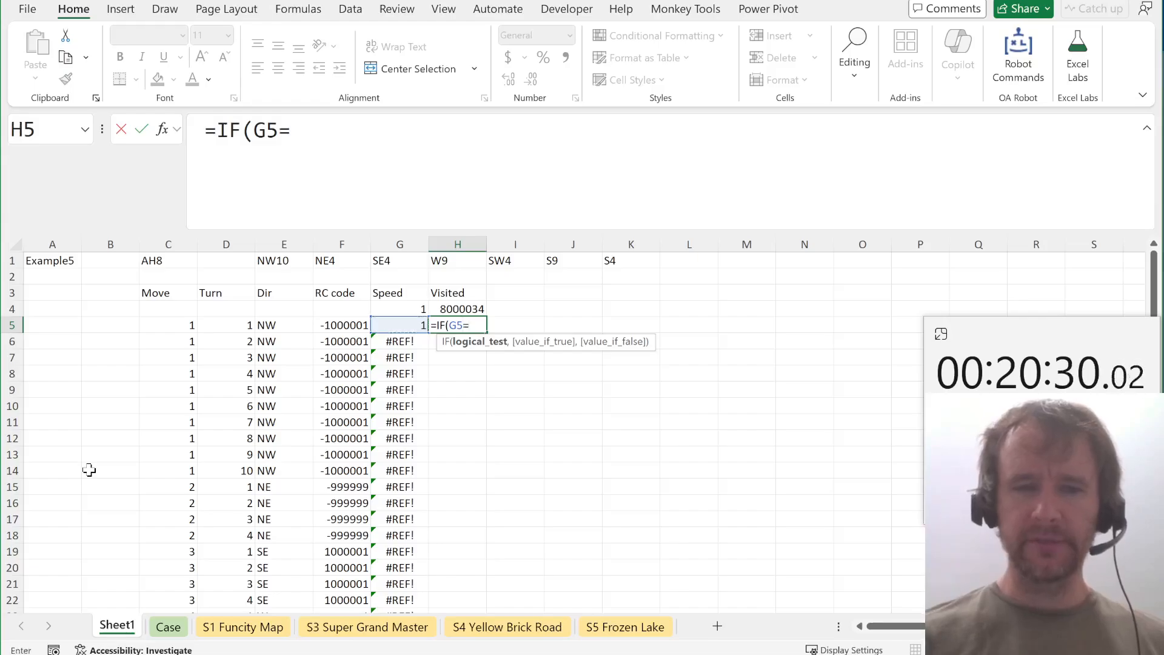
pyautogui.write('0,')
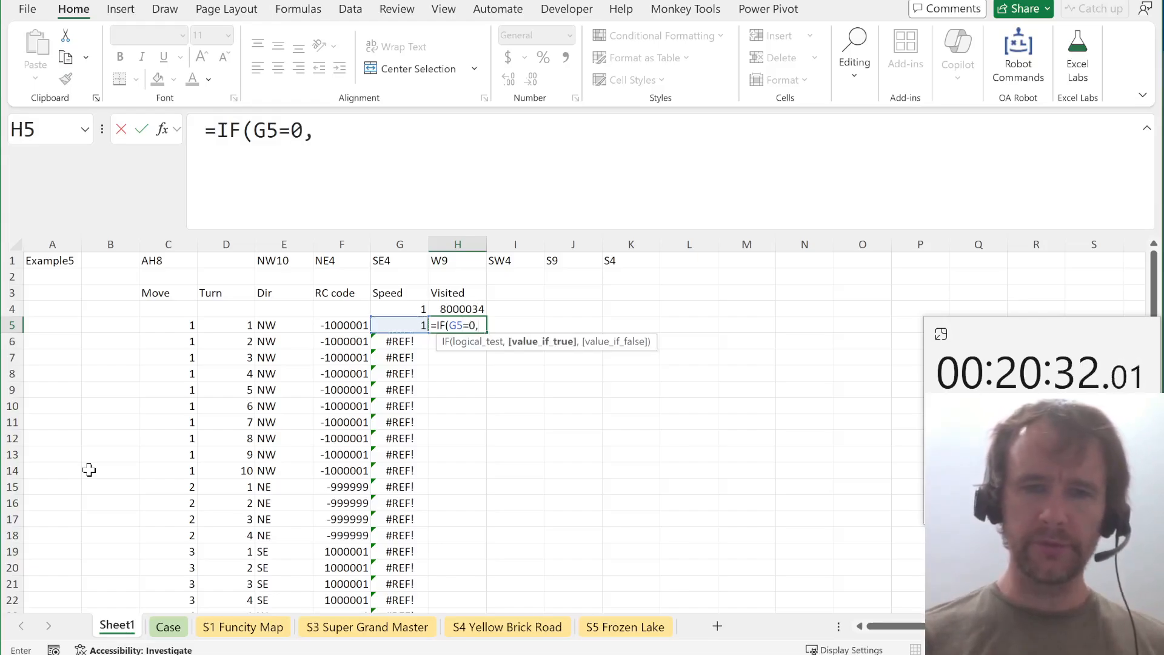
pyautogui.write('"",')
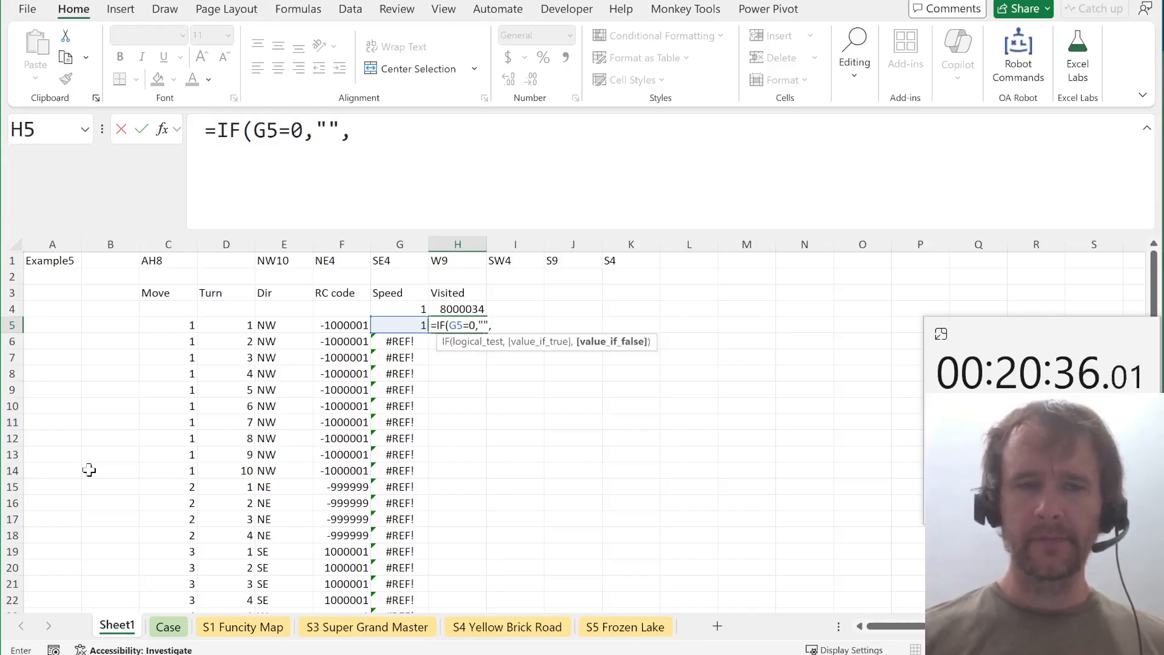
# Complete the visited-cell formula in H5 as =IF(G5=0,"",H4+SEQUENCE(,G5)*F5).
pyautogui.press('Up')
pyautogui.write('+seq')
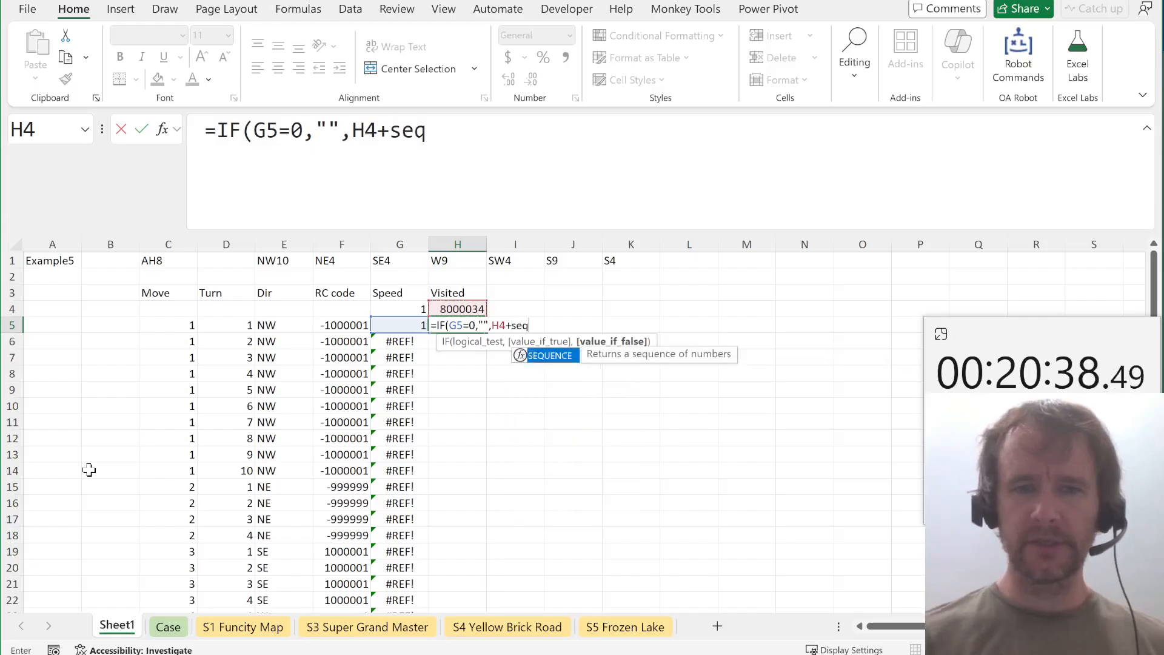
pyautogui.press('Tab')
pyautogui.write(',')
pyautogui.press('Left')
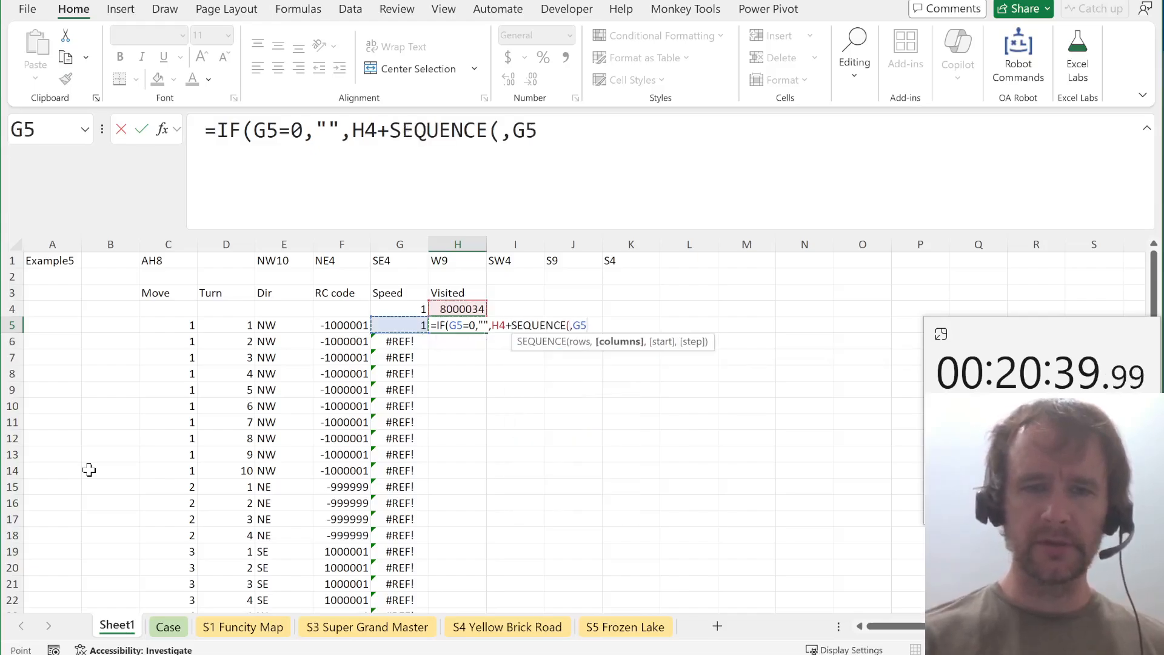
pyautogui.write(')*')
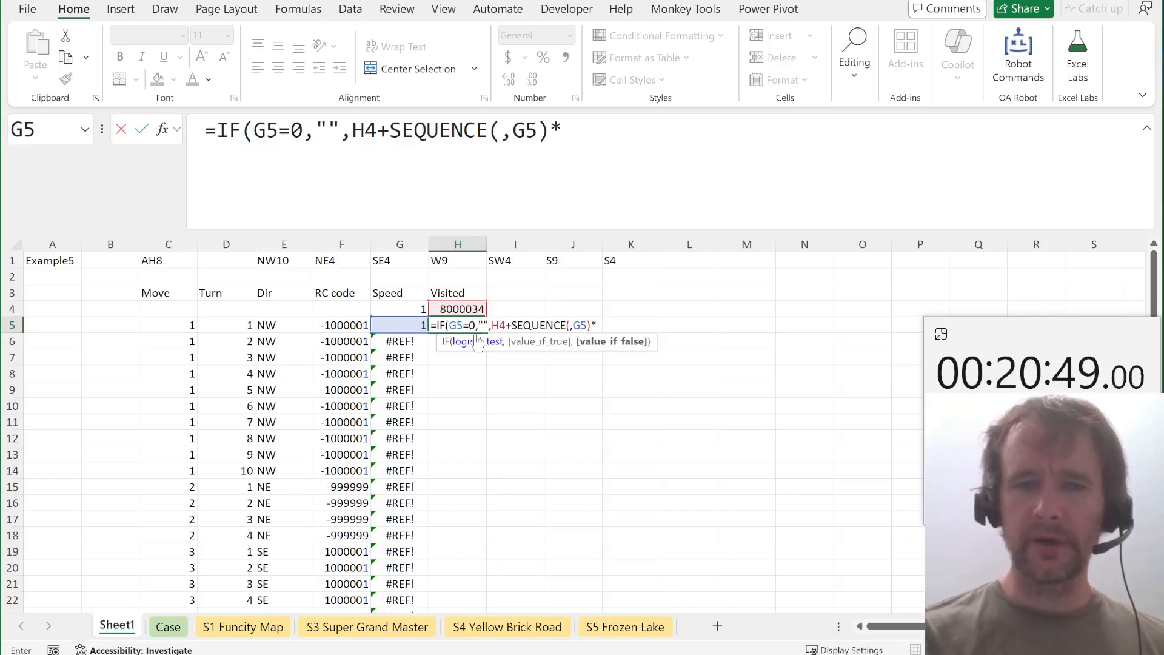
pyautogui.press('Left')
pyautogui.press('Left')
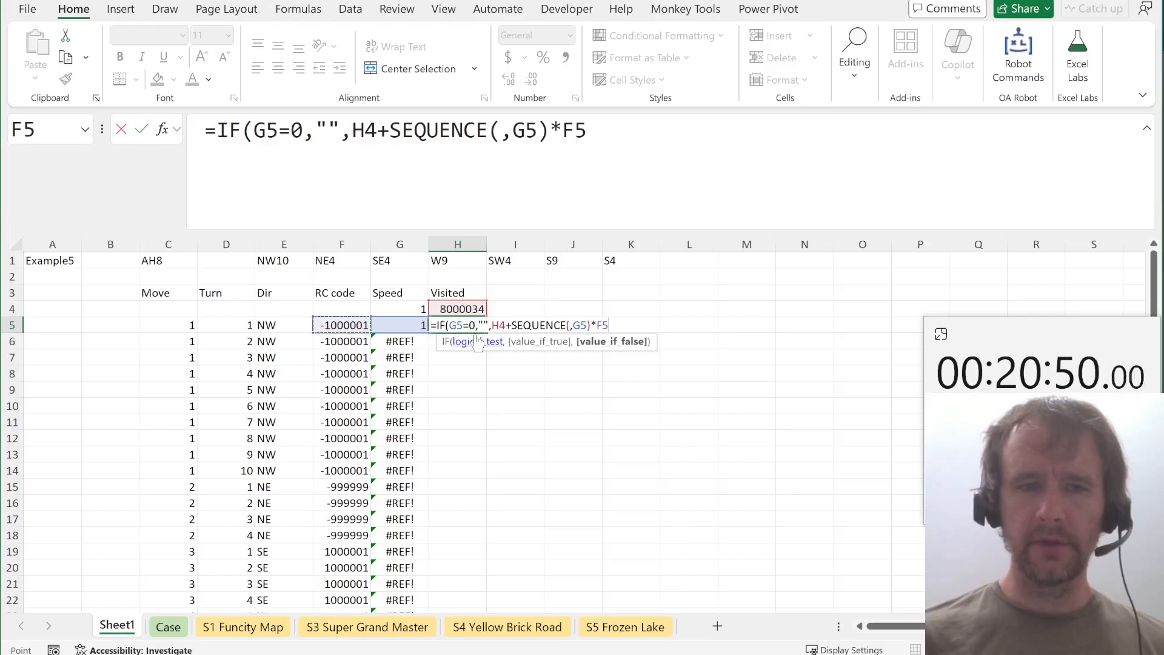
pyautogui.press('Return')
pyautogui.press('Tab')
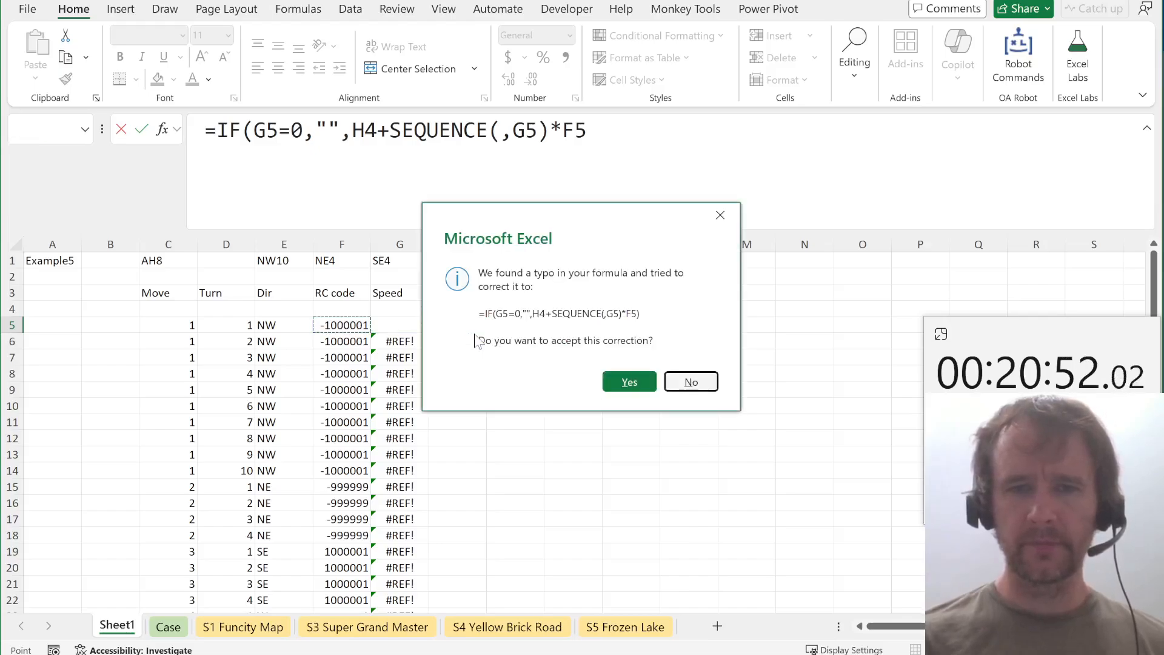
pyautogui.press('Return')
pyautogui.press('Return')
pyautogui.write(')')
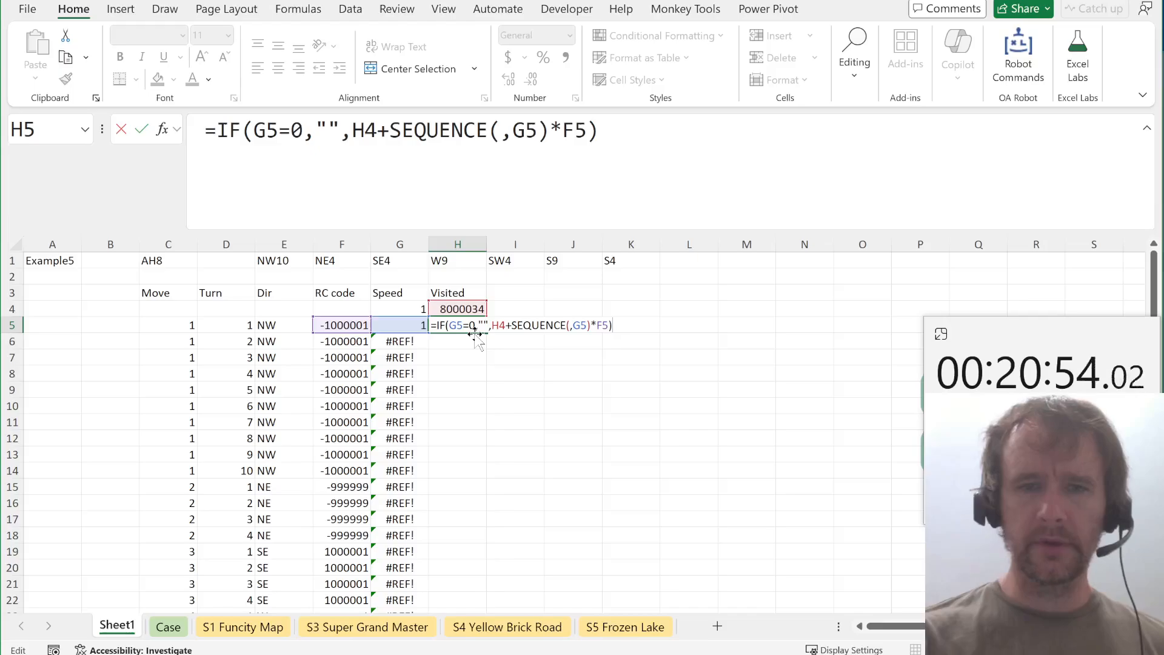
pyautogui.press('Return')
# Copy the visited-cell formula from H5 down to H6.
pyautogui.press('Up')
pyautogui.press('Down')
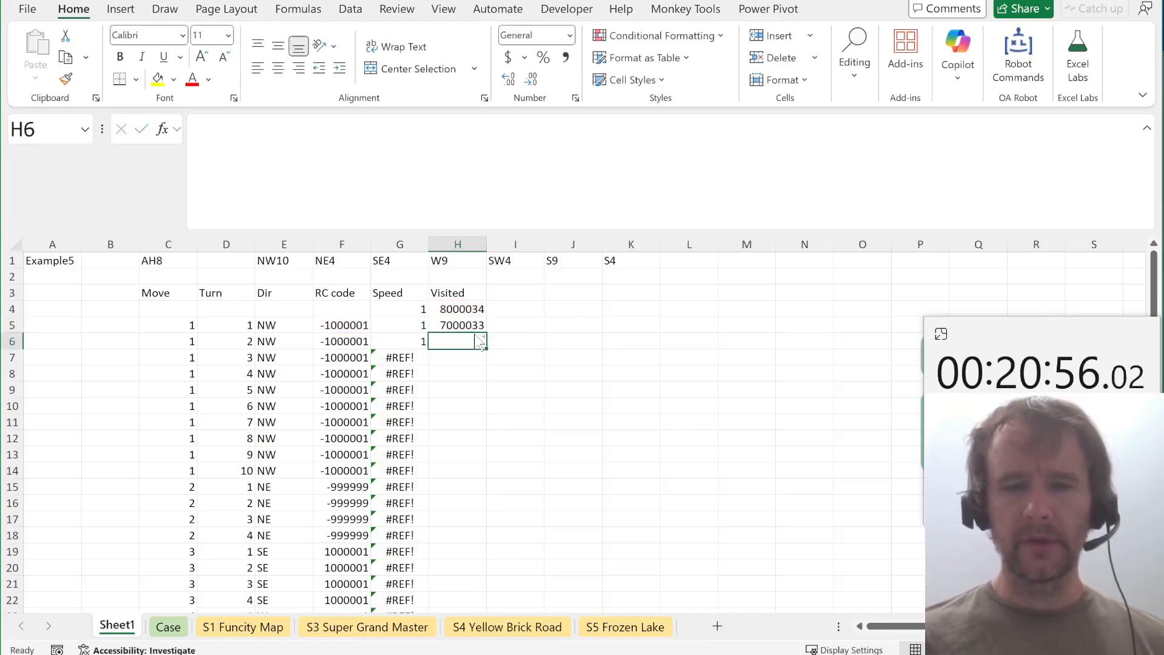
pyautogui.hotkey('ctrl', 'd')
# Enter =_toAd(H4) in B4 to convert the starting row-column code to a cell address.
pyautogui.press('Up')
pyautogui.press('Up')
pyautogui.press('Right')
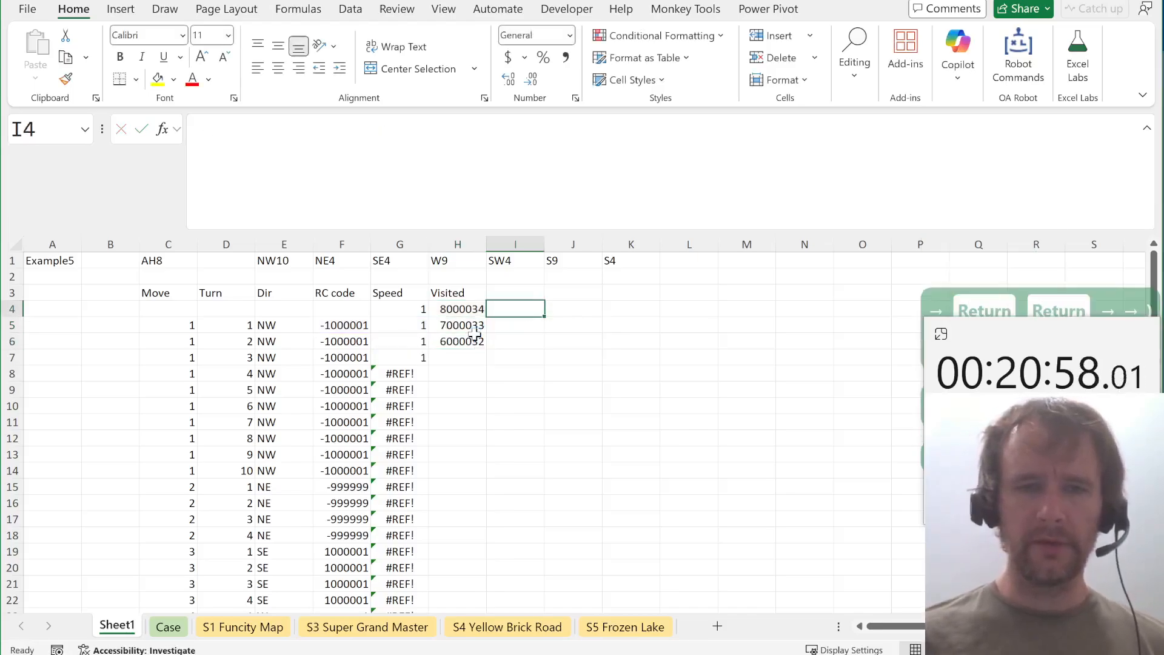
pyautogui.press('Left')
pyautogui.press('Left')
pyautogui.press('Home')
pyautogui.press('Right')
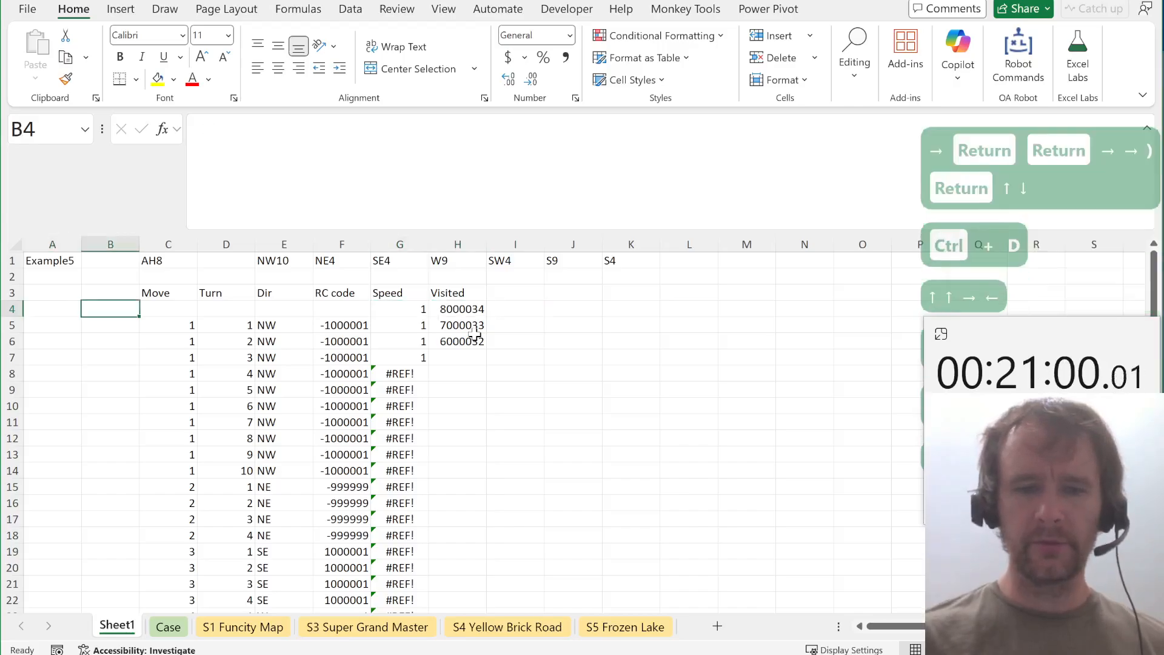
pyautogui.write('=')
pyautogui.press('Escape')
pyautogui.write('=toad')
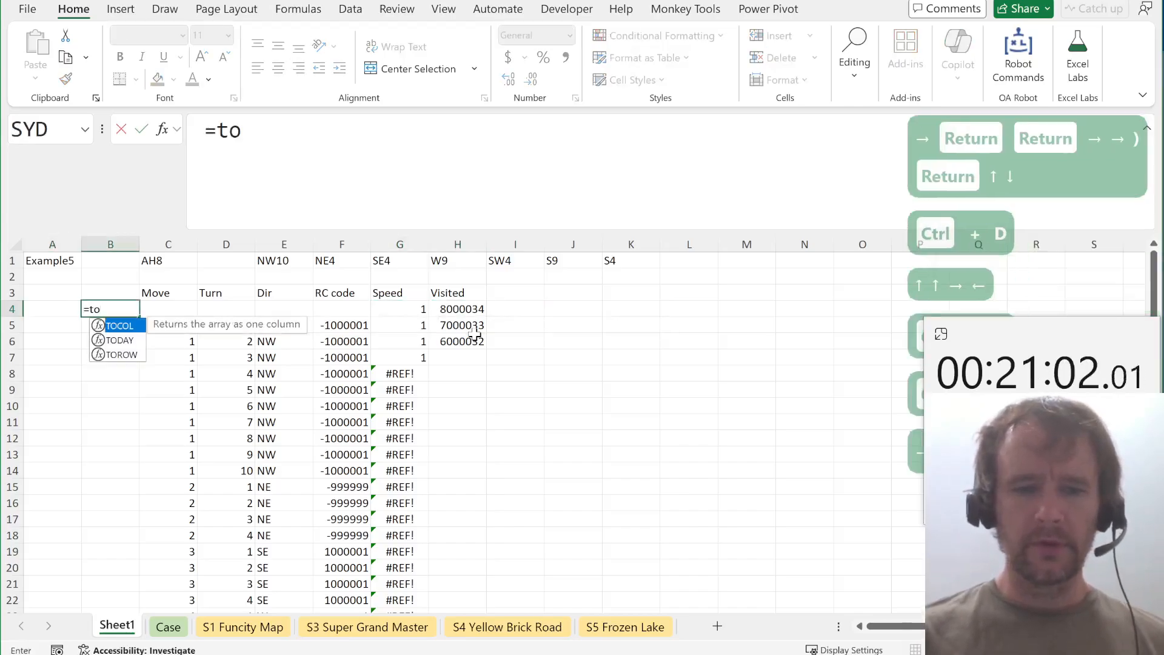
pyautogui.press('Tab')
pyautogui.hotkey('ctrl', 'Right')
pyautogui.hotkey('ctrl', 'Right')
pyautogui.press('Return')
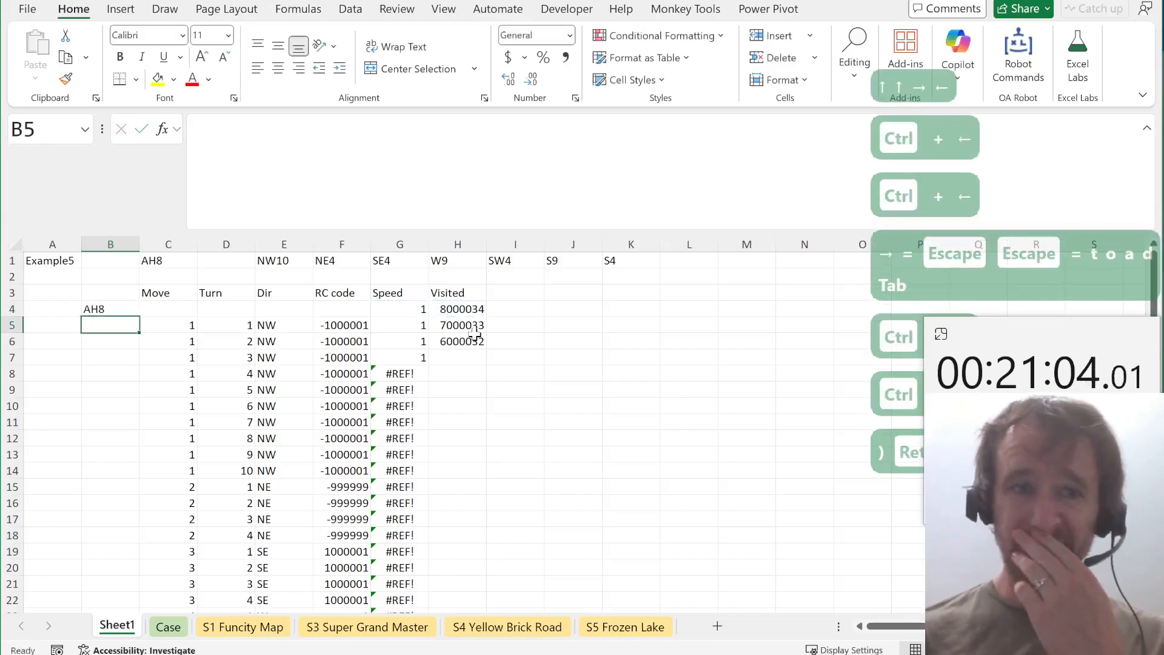
# Copy the address formula down to B5 and B6 and compare them with Turns 1 and 2 of Example 5 on the Case sheet.
pyautogui.hotkey('ctrl', 'd')
pyautogui.press('Down')
pyautogui.hotkey('ctrl', 'd')
pyautogui.hotkey('ctrl', 'pagedown')
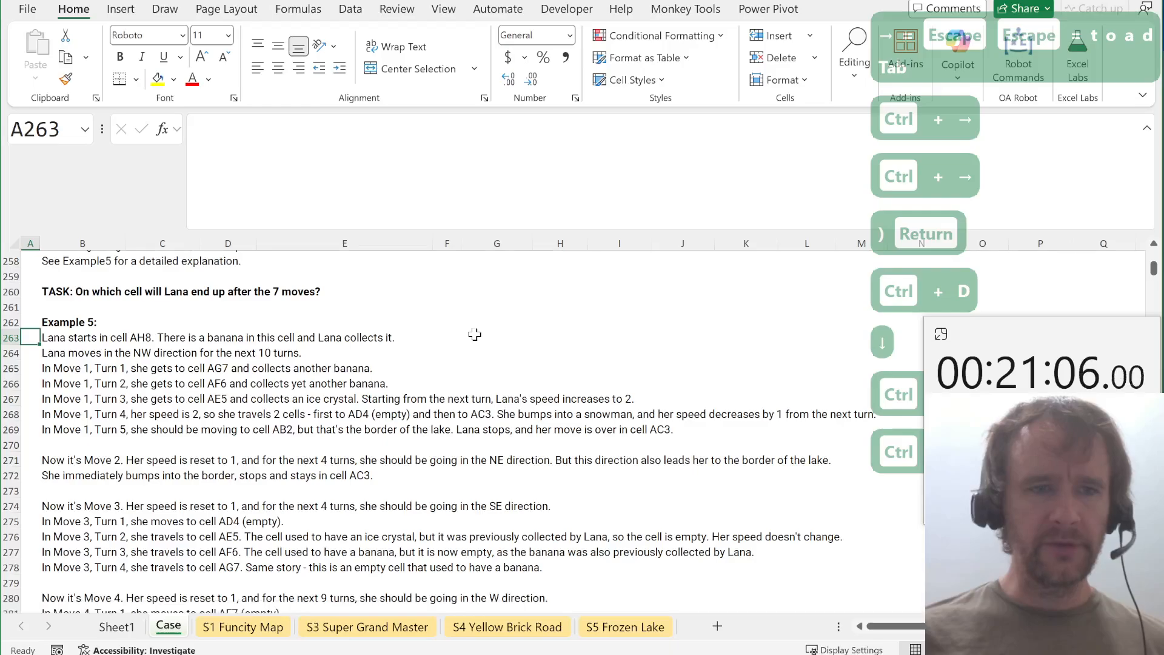
pyautogui.press('Down')
pyautogui.press('Right')
pyautogui.press('Down')
pyautogui.hotkey('shift', 'space')
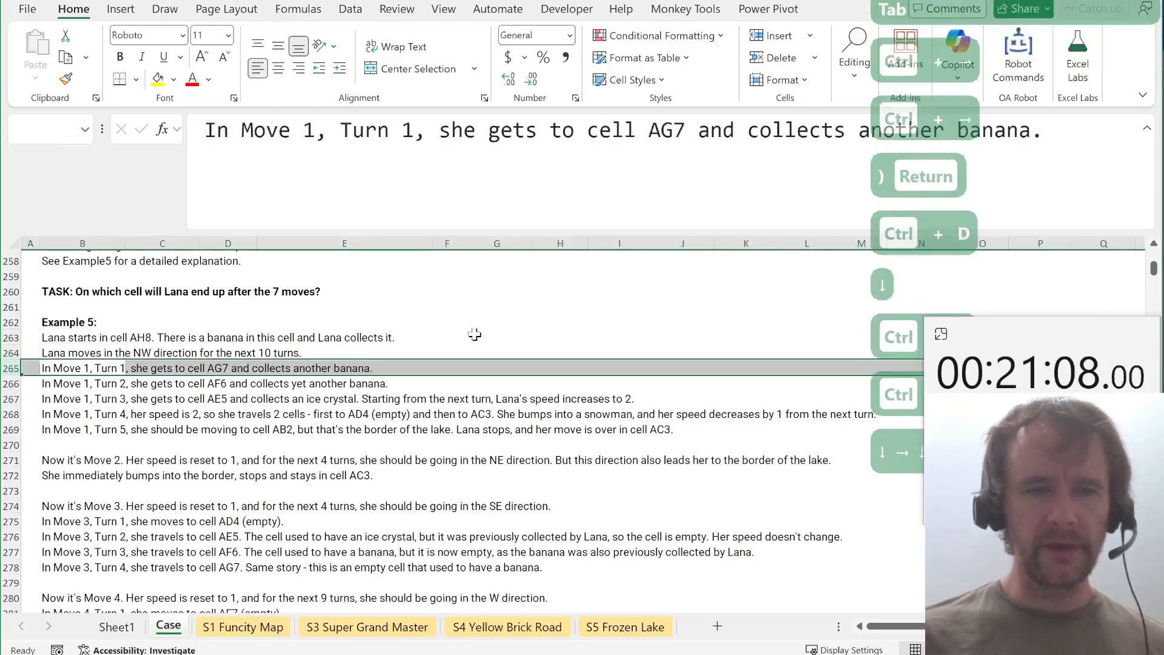
pyautogui.press('Down')
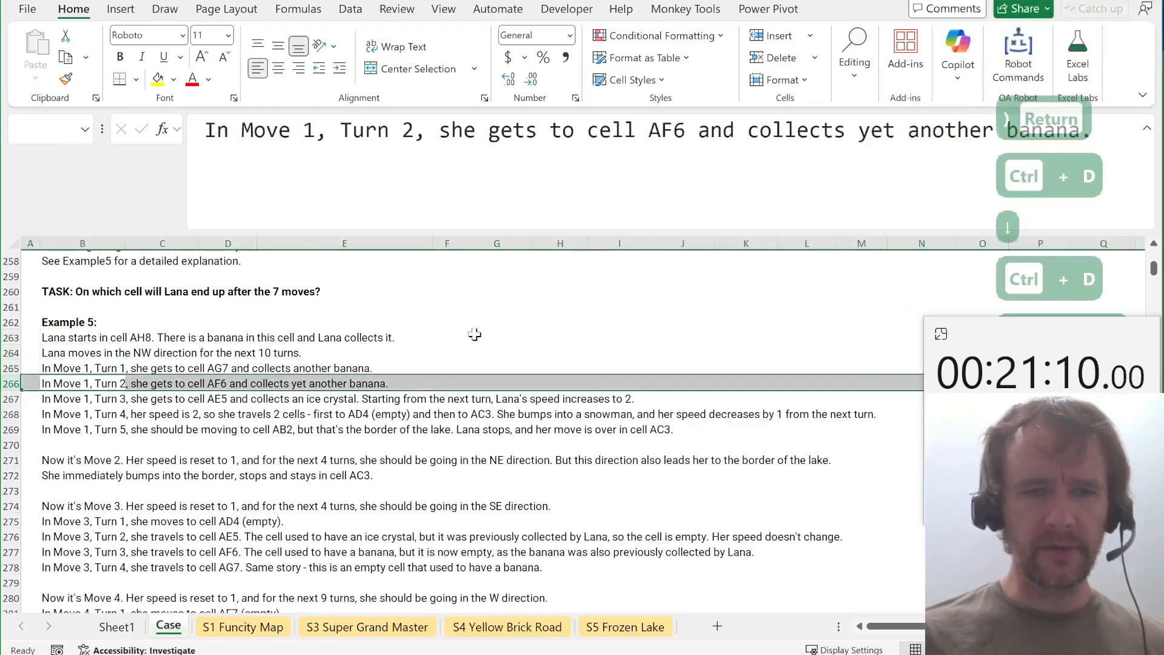
# Return to Sheet1 and copy the visited-cell formula down to H7 for Turn 3.
pyautogui.hotkey('ctrl', 'pageup')
pyautogui.press('Down')
pyautogui.press('Right')
pyautogui.press('Right')
pyautogui.press('Right')
pyautogui.press('Right')
pyautogui.press('Right')
pyautogui.press('Right')
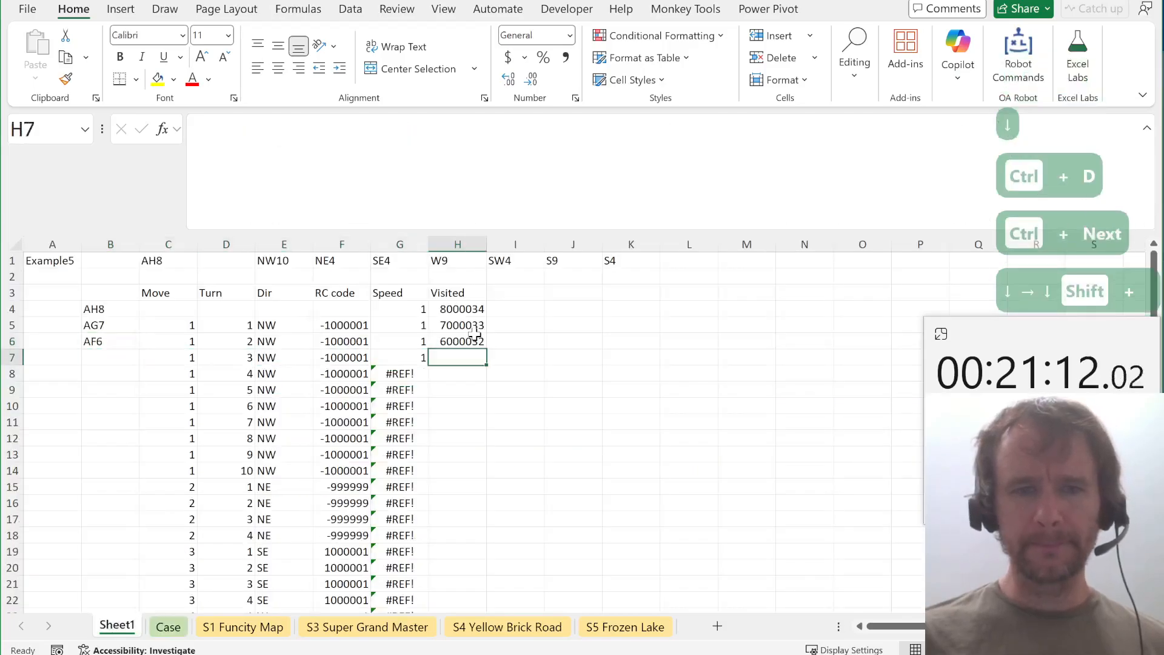
pyautogui.hotkey('ctrl', 'd')
# Copy the address formula down to B7 and compare it with the Turn 3 explanation on the Case sheet.
pyautogui.press('Down')
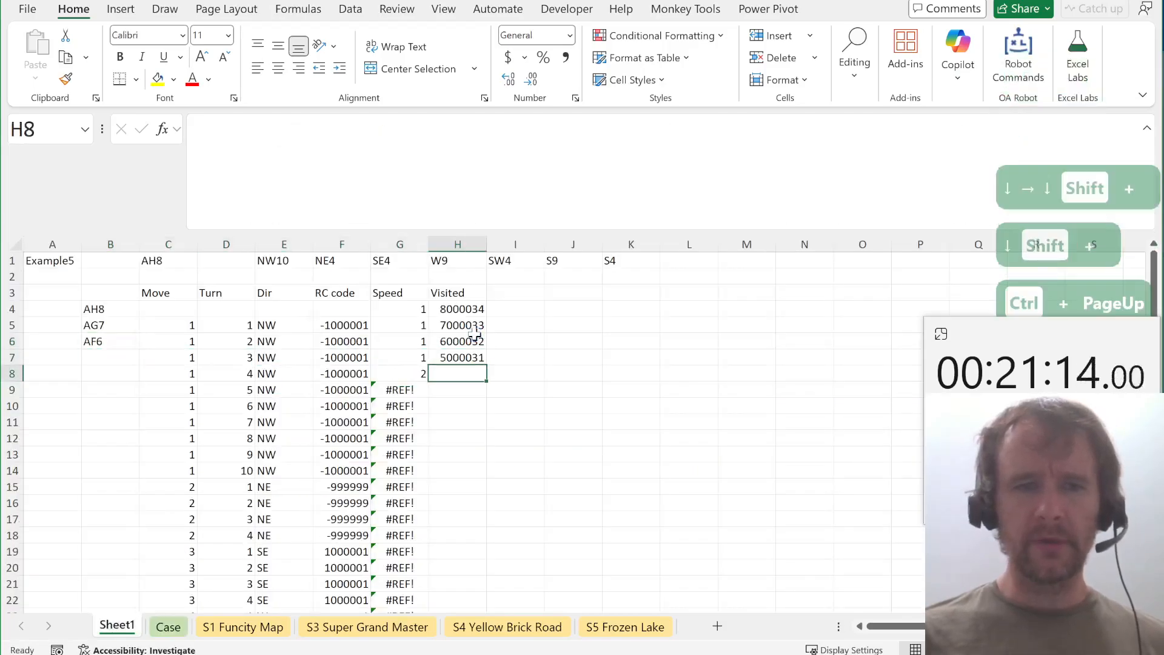
pyautogui.press('Up')
pyautogui.hotkey('ctrl', 'Left')
pyautogui.hotkey('ctrl', 'd')
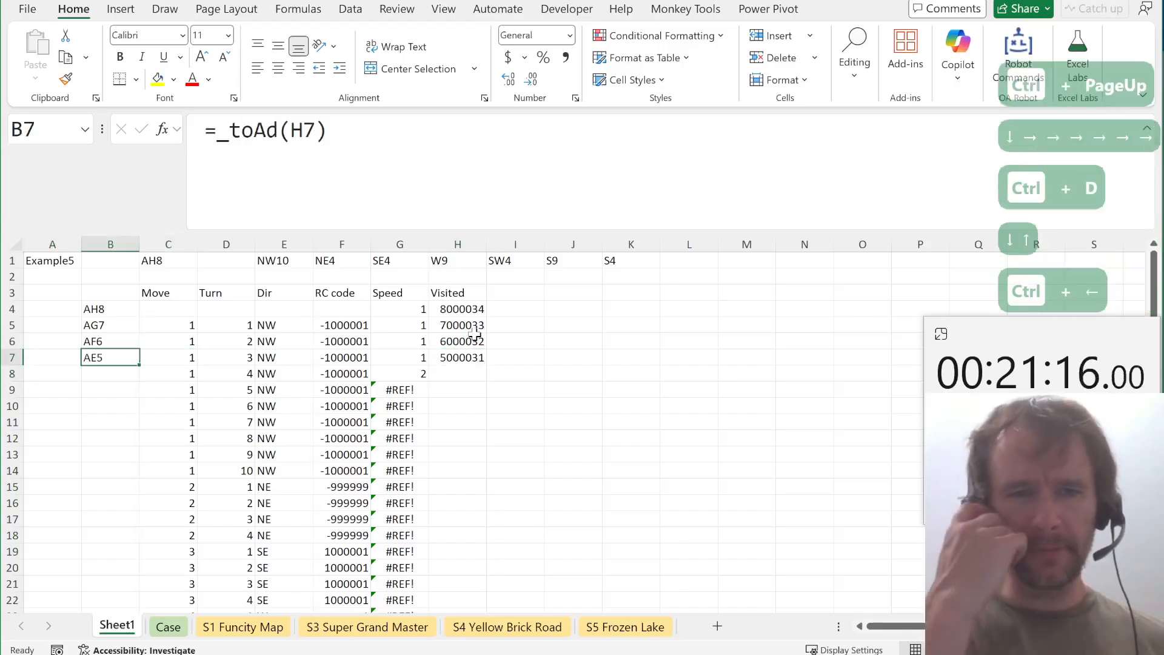
pyautogui.hotkey('ctrl', 'pagedown')
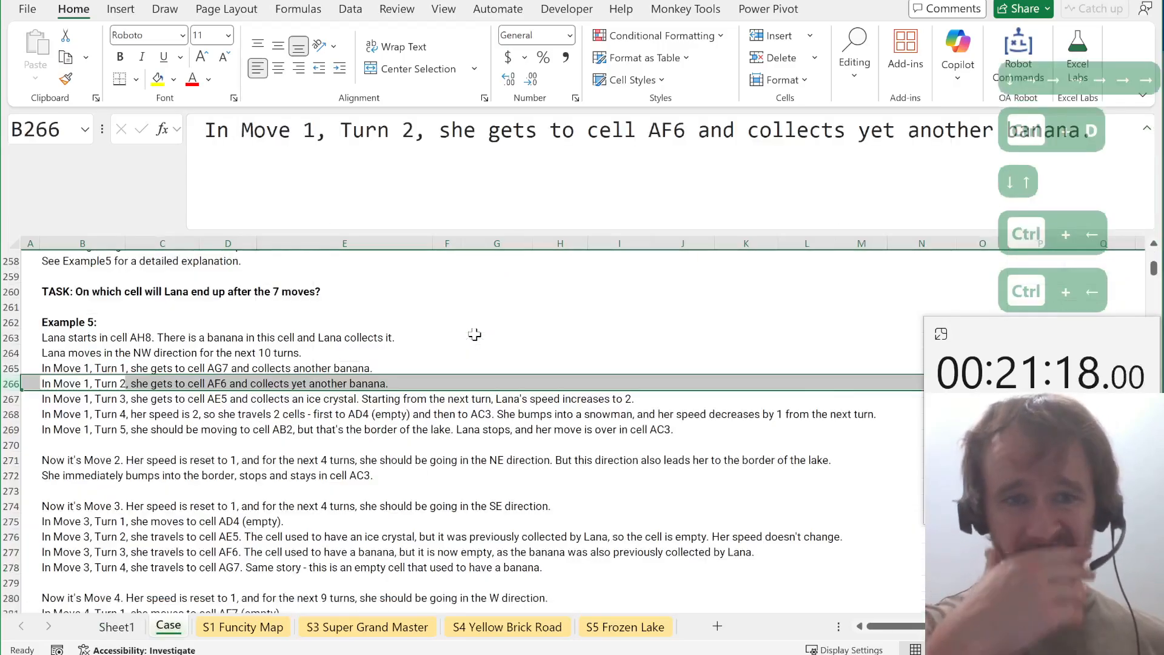
pyautogui.press('Down')
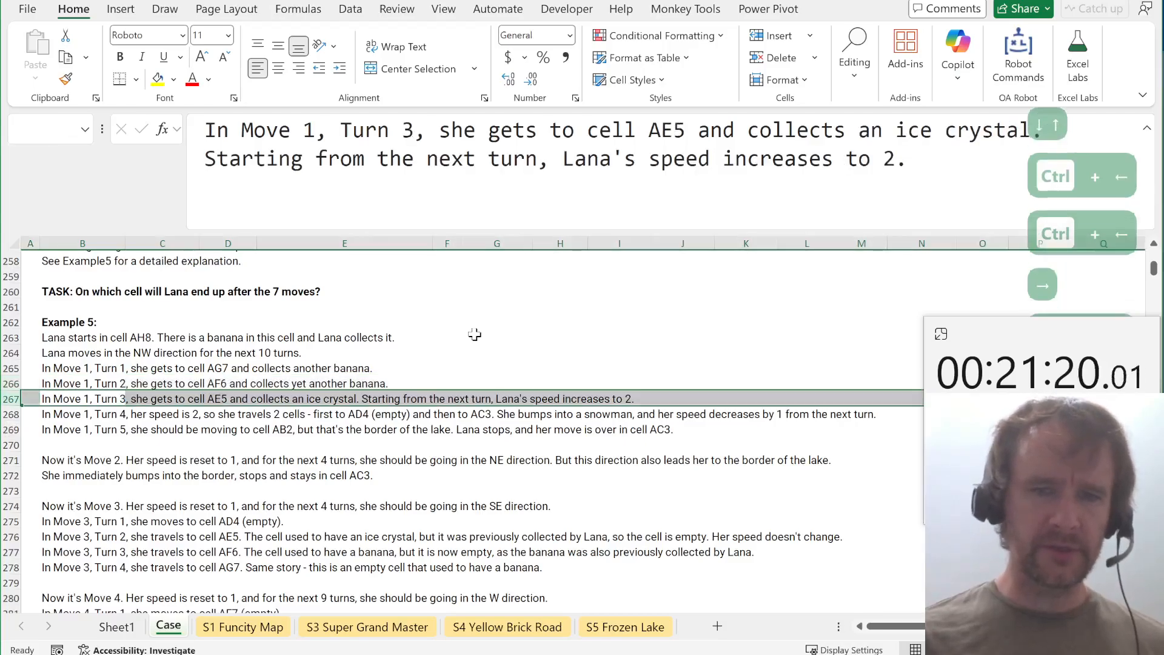
# Return to Sheet1 and copy the visited-cell formula down to H8 for Turn 4.
pyautogui.hotkey('ctrl', 'pageup')
pyautogui.click(416, 372)
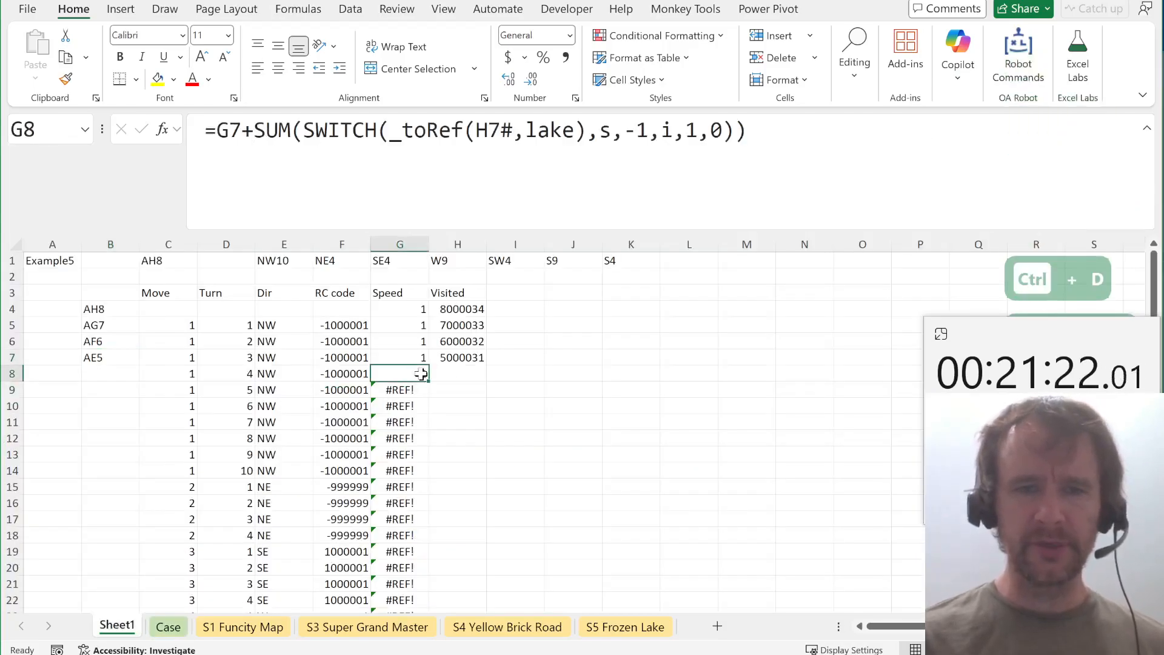
pyautogui.click(463, 373)
pyautogui.hotkey('ctrl', 'd')
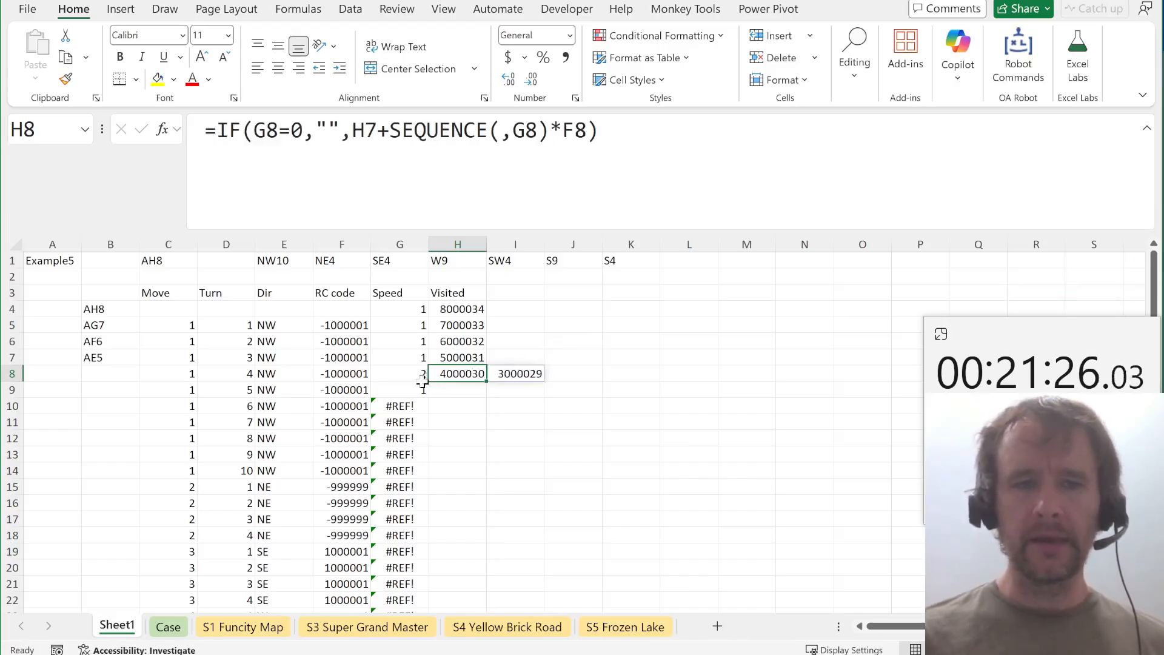
# Wrap the visited-cell calculation in H5 with _flip, giving =IF(G5=0,"",_flip(H4+SEQUENCE(,G5)*F5)).
pyautogui.doubleClick(452, 378)
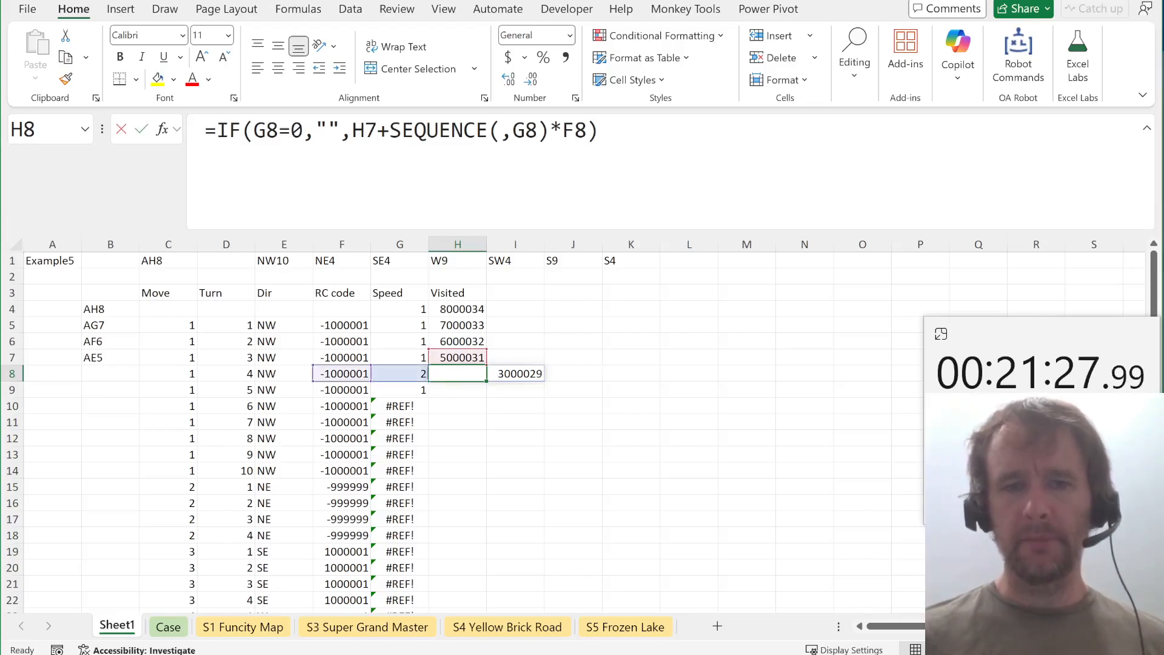
pyautogui.press('Escape')
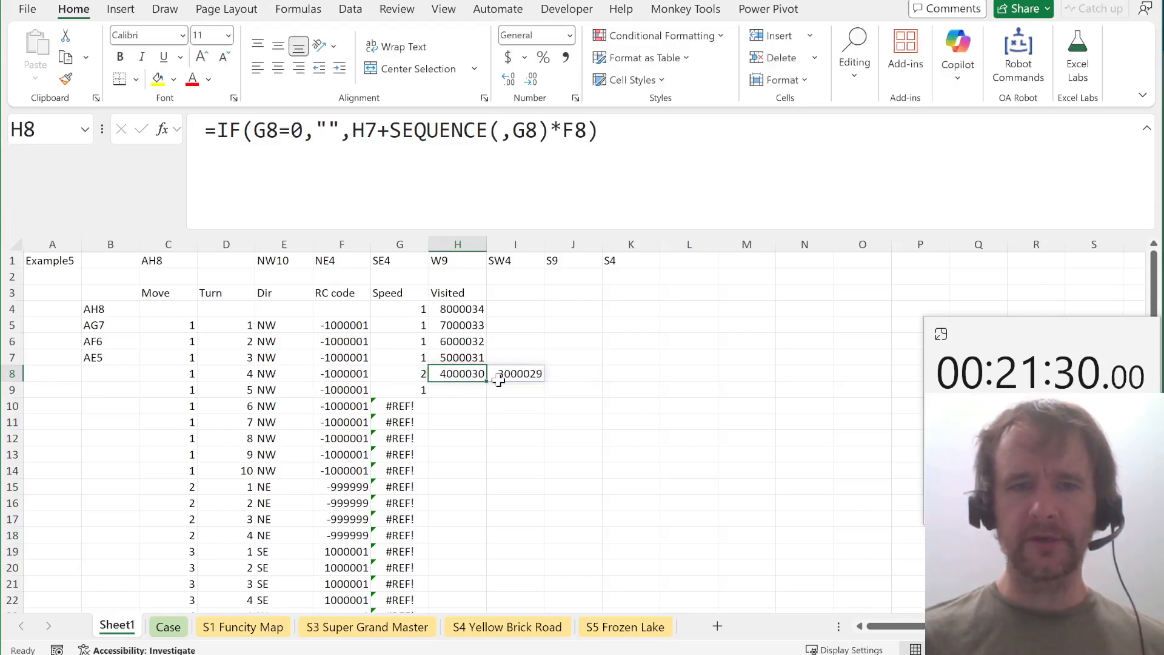
pyautogui.press('Up')
pyautogui.press('Up')
pyautogui.press('Up')
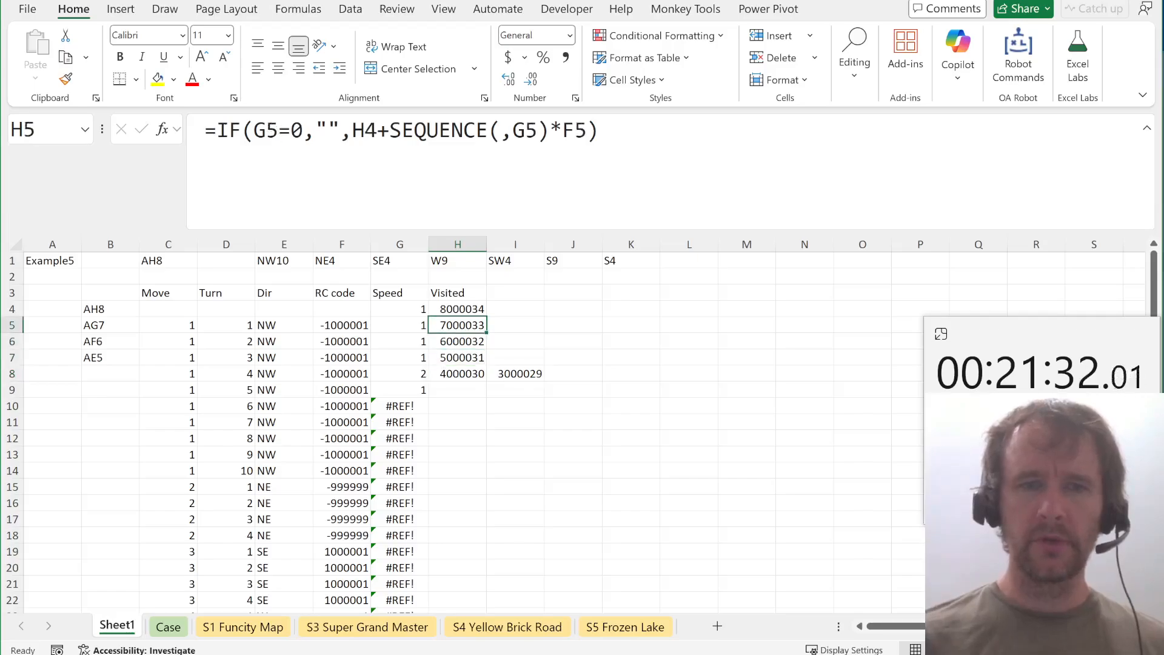
pyautogui.click(353, 131)
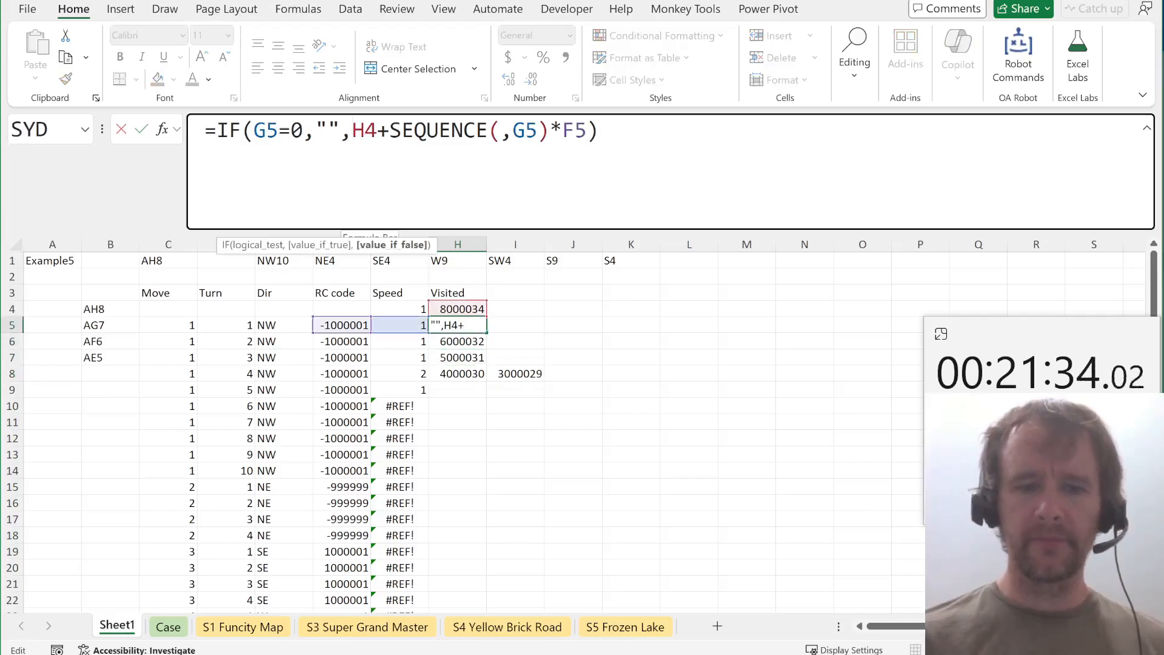
pyautogui.write('fli')
pyautogui.press('Tab')
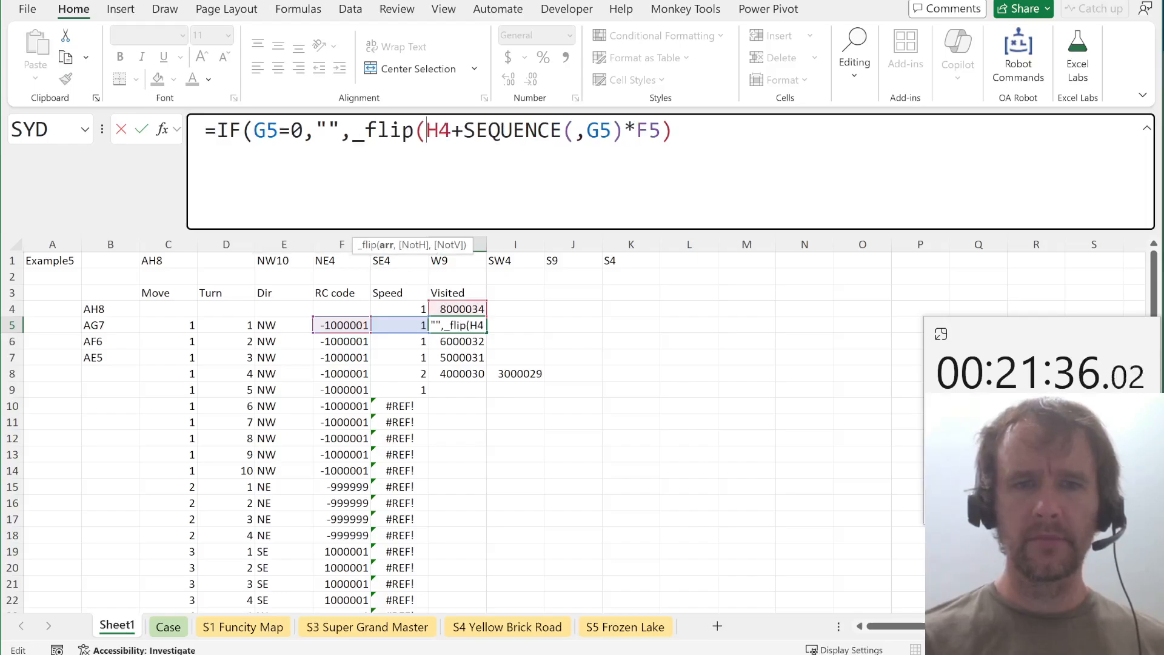
pyautogui.click(387, 245)
pyautogui.press('End')
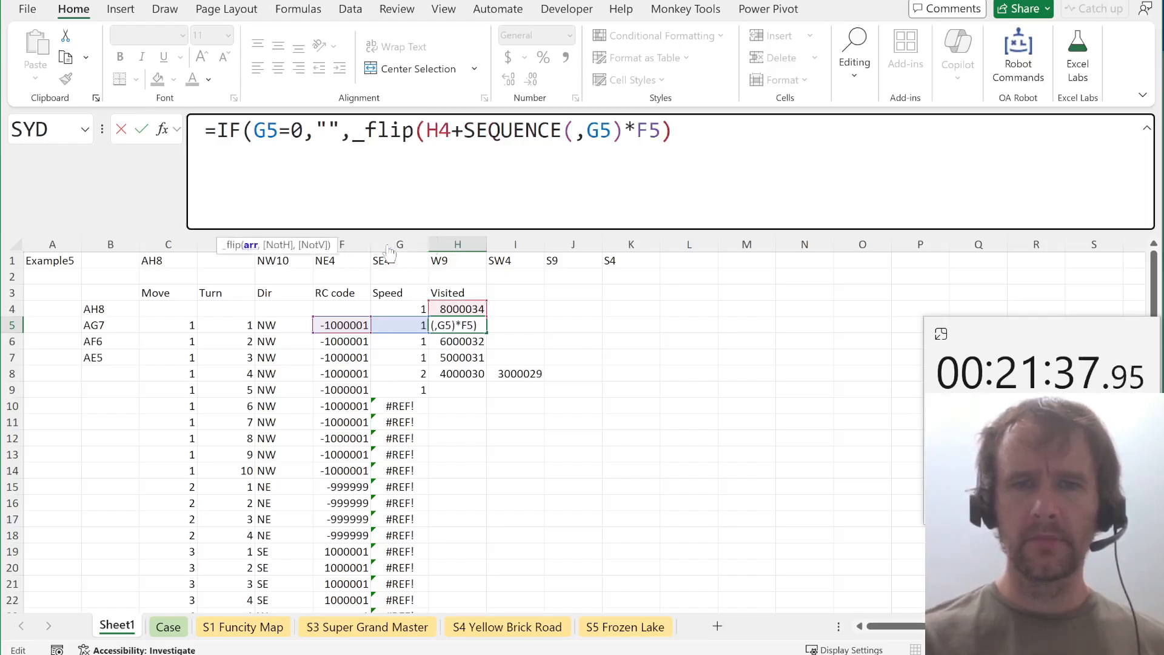
pyautogui.write(')')
pyautogui.press('Return')
pyautogui.press('Up')
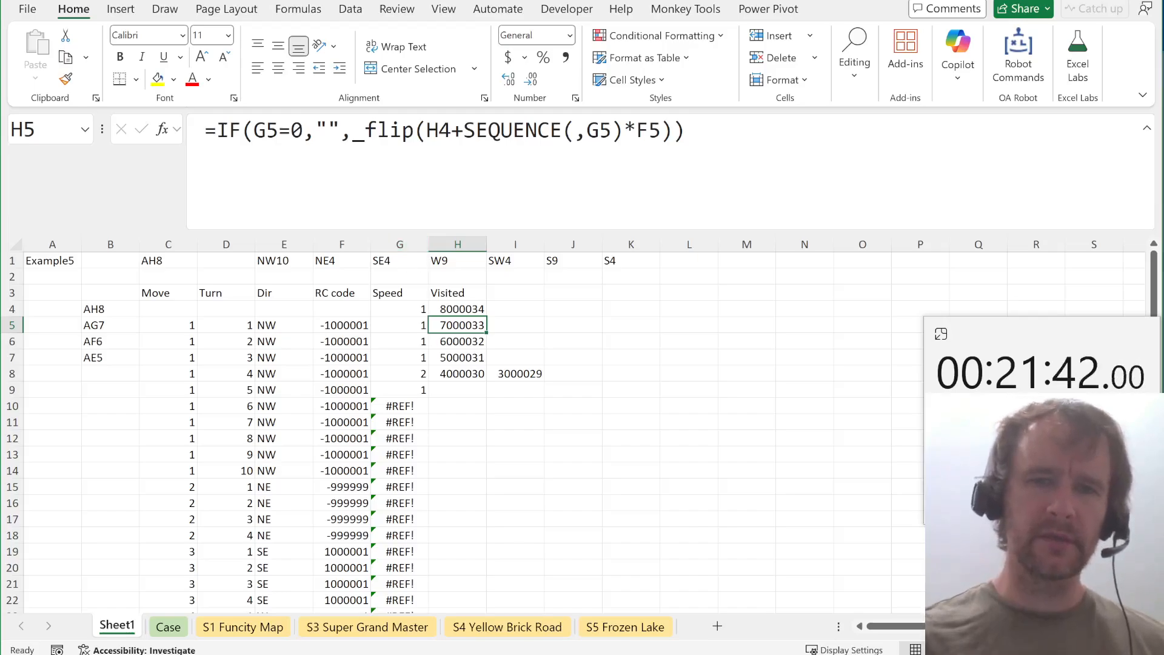
pyautogui.press('F2')
pyautogui.press('Escape')
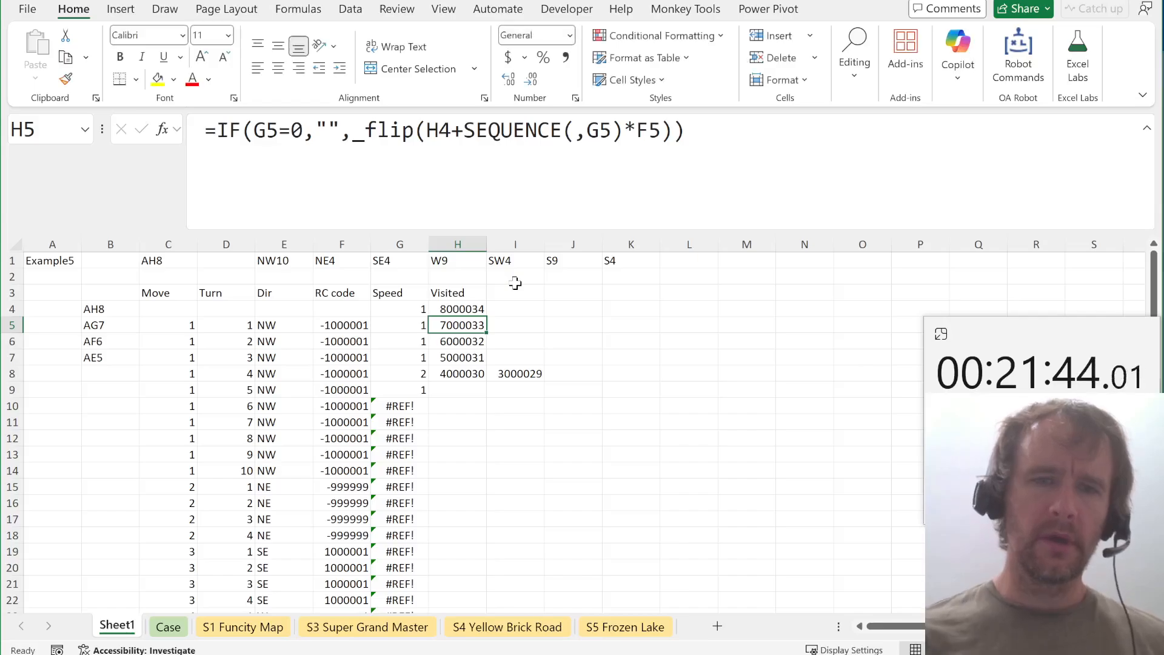
pyautogui.moveTo(316, 130); pyautogui.dragTo(340, 131)
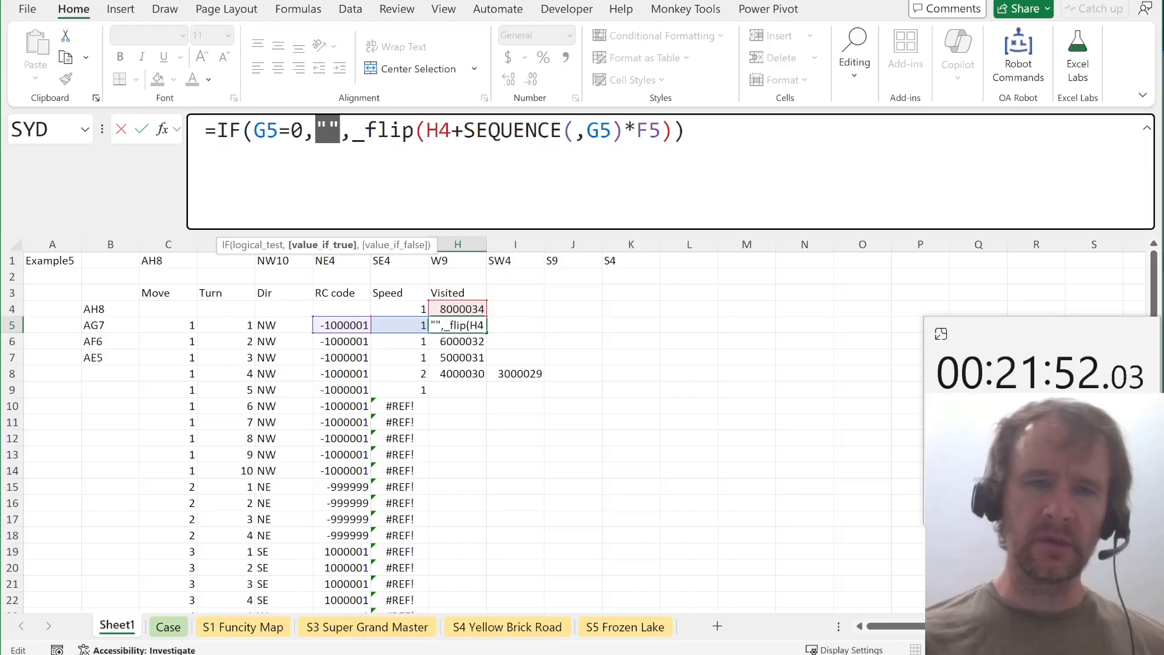
pyautogui.press('Return')
# Move the Visited column H3:H8 to column I and enter the heading "Ending" in H3.
pyautogui.hotkey('ctrl', 'Up')
pyautogui.hotkey('ctrl', 'shift', 'Down')
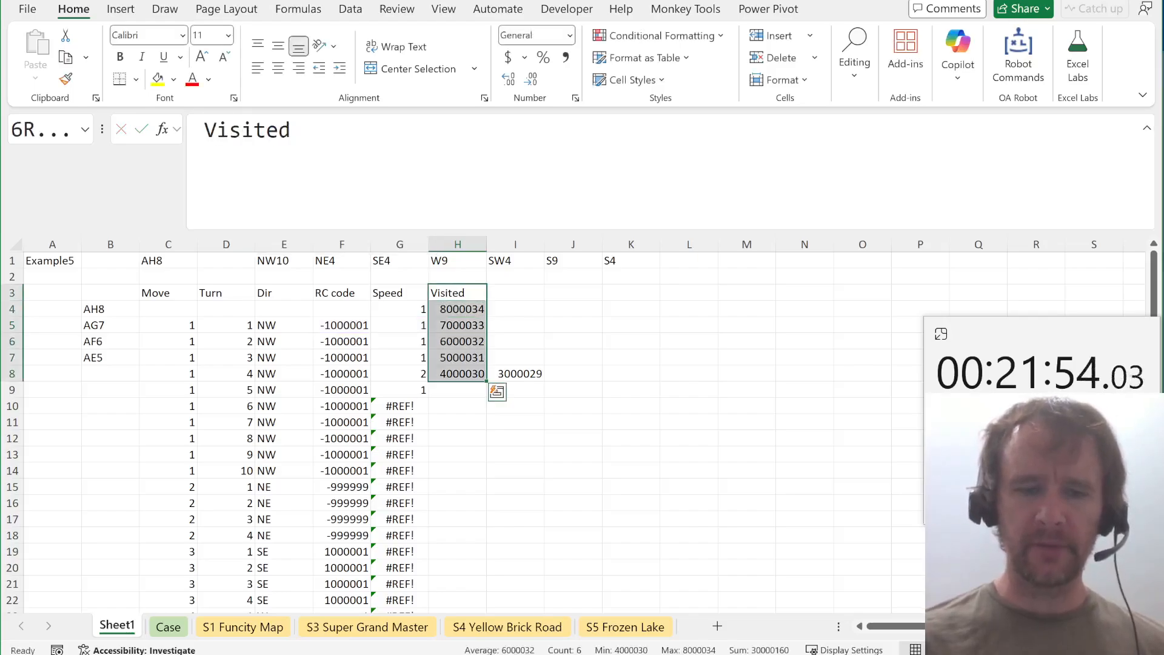
pyautogui.hotkey('ctrl', 'x')
pyautogui.press('Right')
pyautogui.hotkey('ctrl', 'v')
pyautogui.press('Left')
pyautogui.write('End')
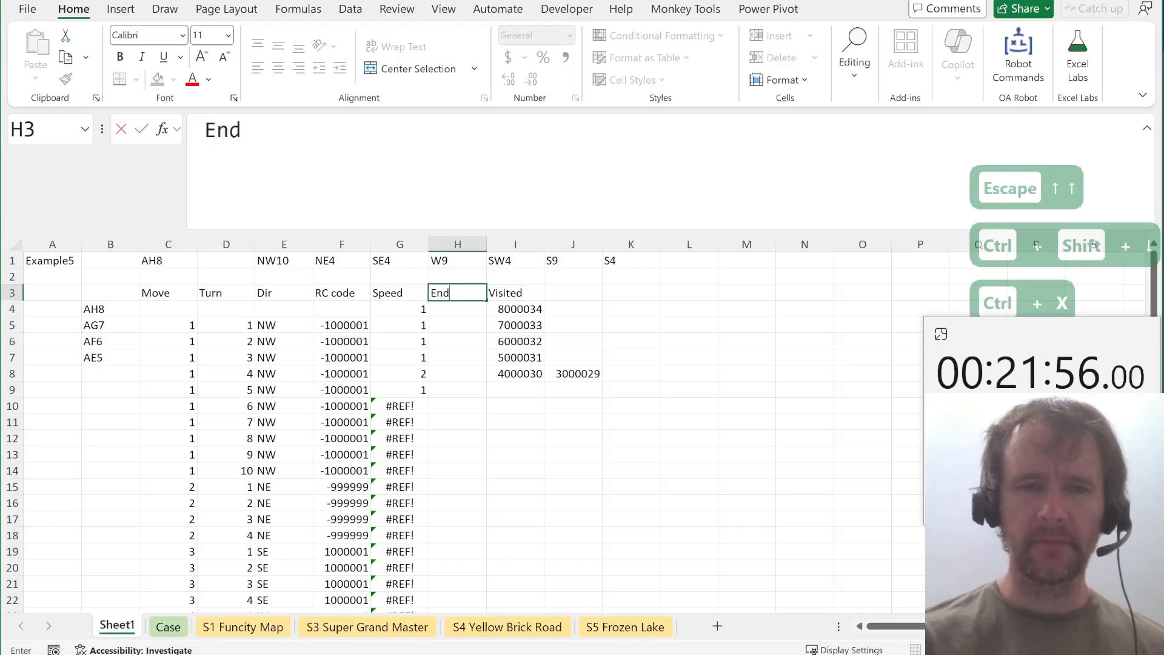
pyautogui.write('ing')
pyautogui.press('Return')
# Set the starting Ending value in H4 to =I4.
pyautogui.press('Up')
pyautogui.press('Right')
pyautogui.press('Down')
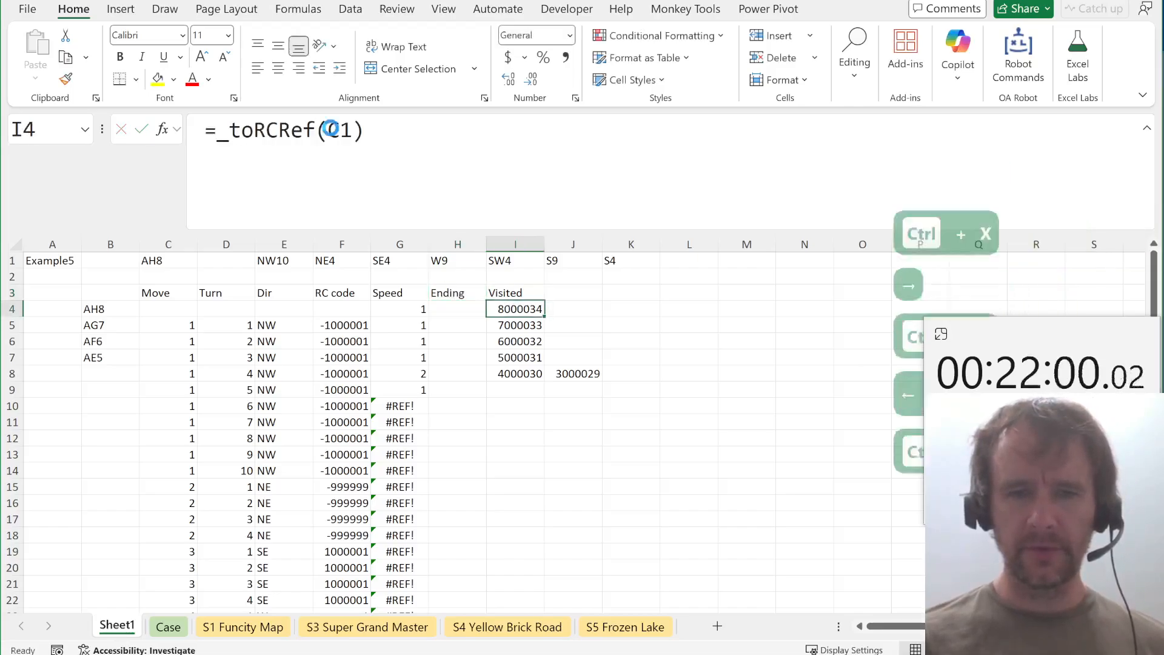
pyautogui.hotkey('ctrl', 'x')
pyautogui.press('Left')
pyautogui.write('=')
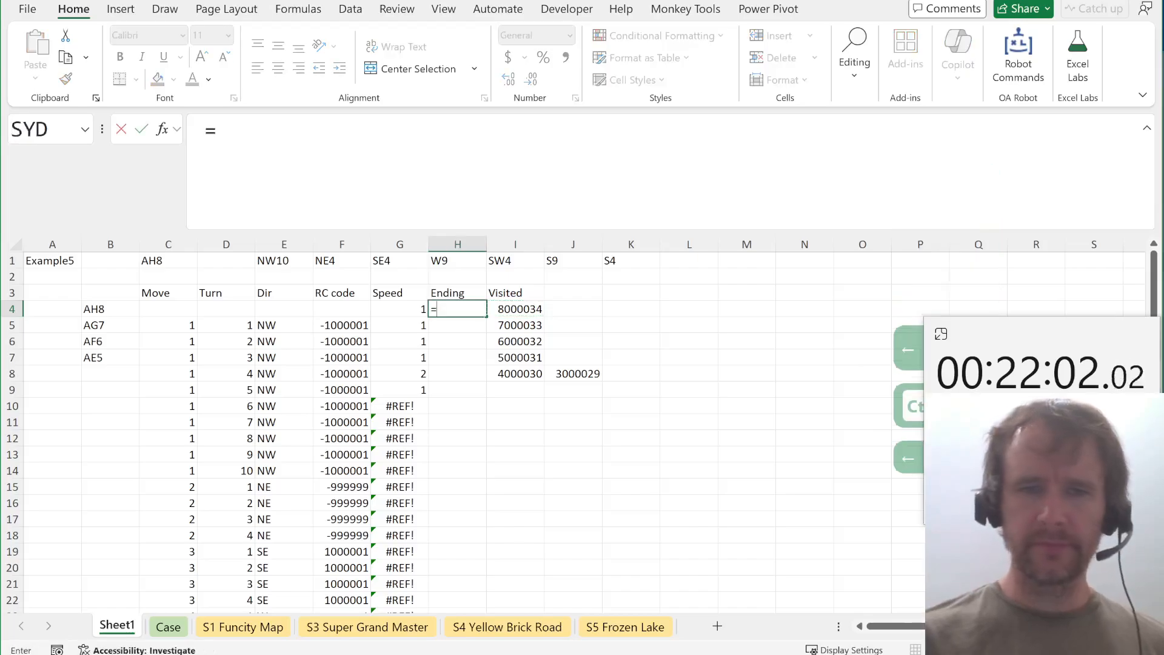
pyautogui.press('Right')
pyautogui.press('Return')
# Enter =I5 in H5 and fill it down to H8.
pyautogui.write('=')
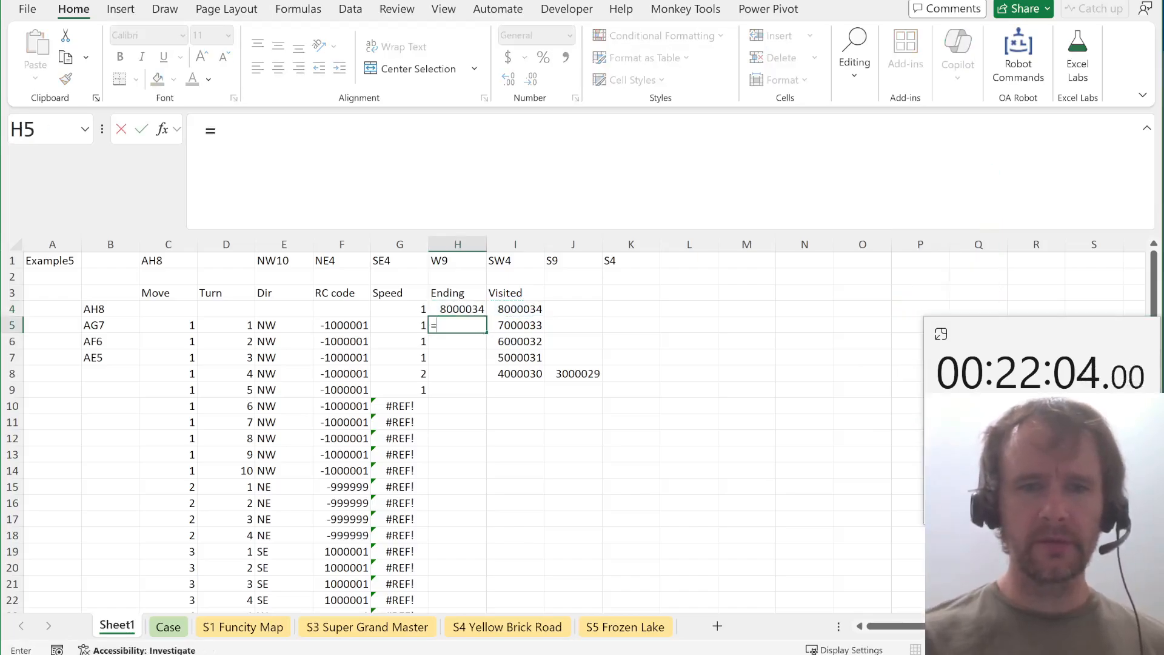
pyautogui.press('Right')
pyautogui.press('Return')
pyautogui.press('Up')
pyautogui.hotkey('shift', 'Down')
pyautogui.hotkey('shift', 'Down')
pyautogui.hotkey('shift', 'Down')
pyautogui.hotkey('ctrl', 'x')
pyautogui.hotkey('ctrl', 'd')
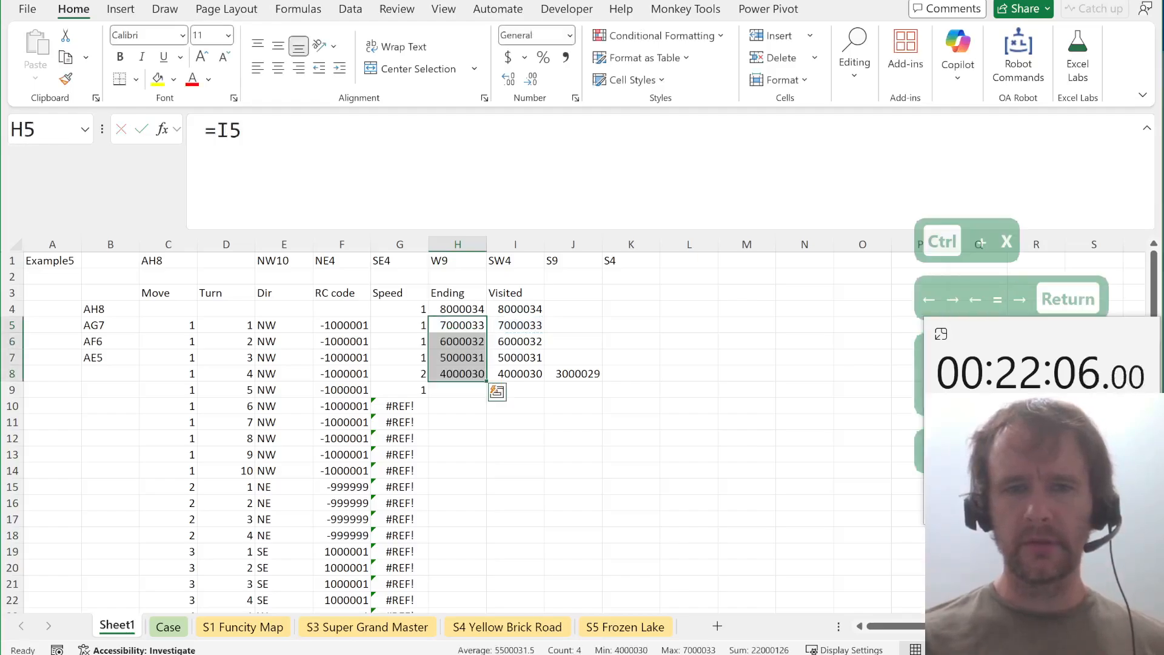
pyautogui.press('Down')
pyautogui.press('Up')
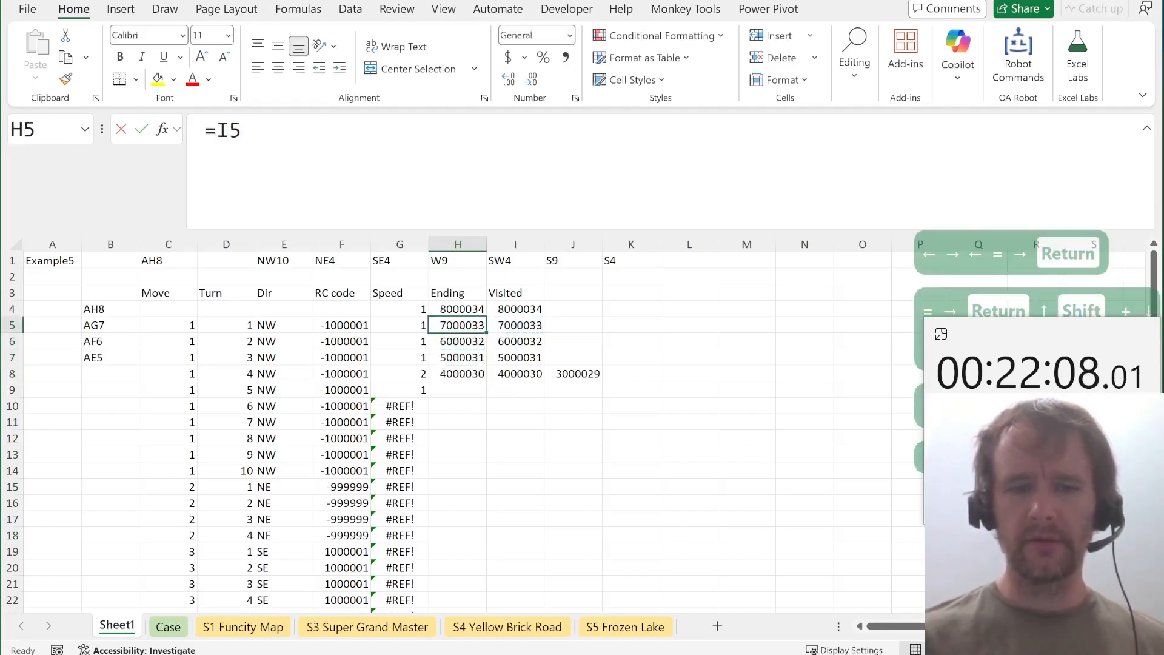
# Replace the Ending formula in H5 with =TAKE(I5,,-1) and fill it down to H8.
pyautogui.write('=tak')
pyautogui.press('Tab')
pyautogui.press('Right')
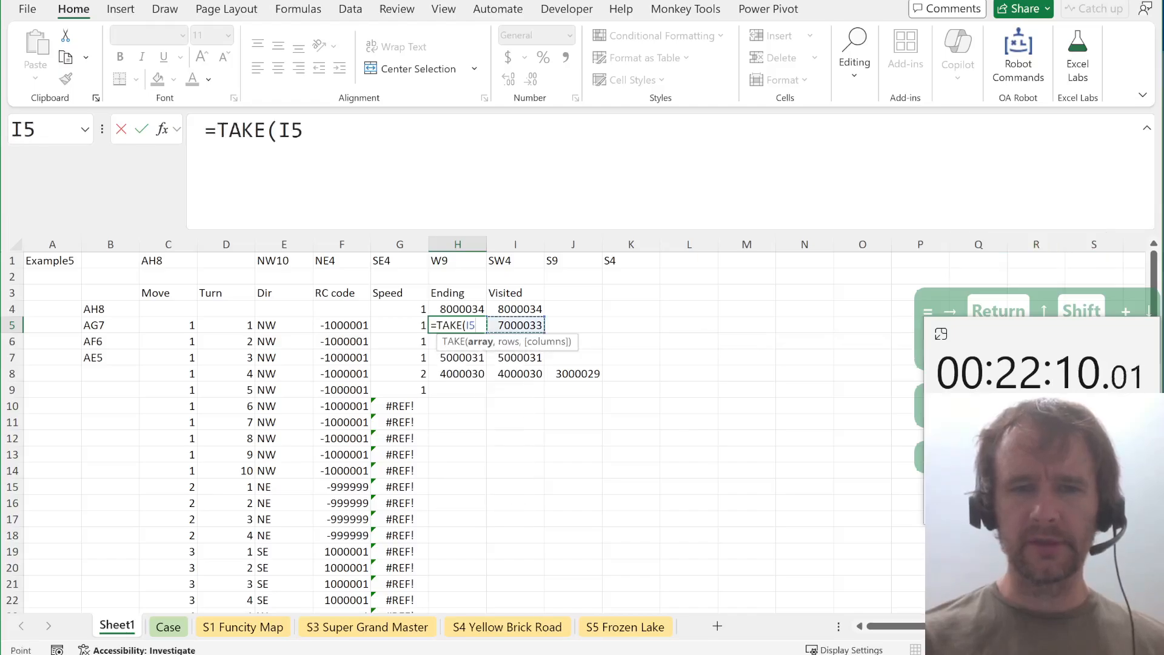
pyautogui.write(',,-1)')
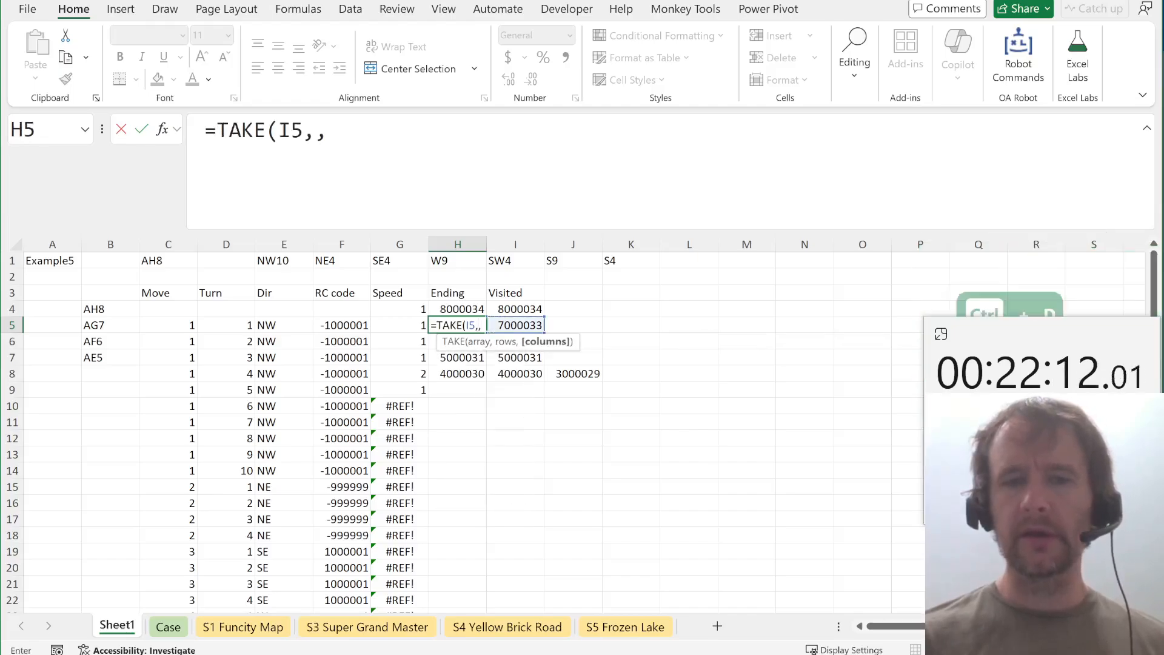
pyautogui.press('Return')
pyautogui.press('Up')
pyautogui.hotkey('shift', 'Down')
pyautogui.hotkey('shift', 'Down')
pyautogui.hotkey('shift', 'Down')
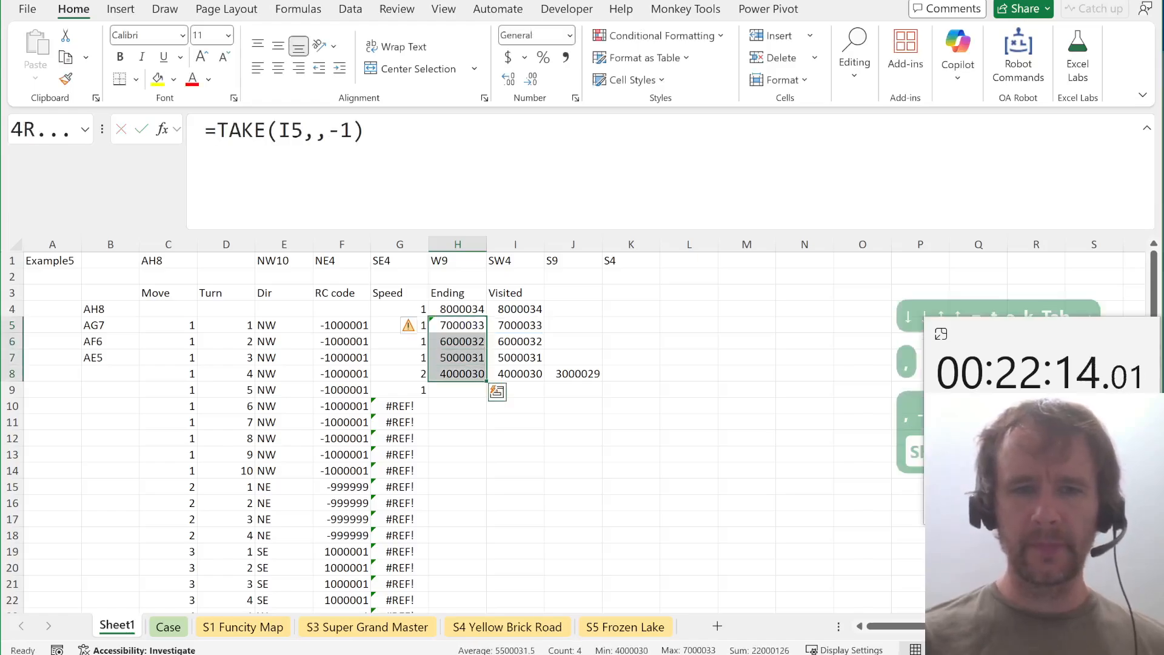
pyautogui.press('Down')
pyautogui.press('Down')
pyautogui.press('Down')
pyautogui.press('Down')
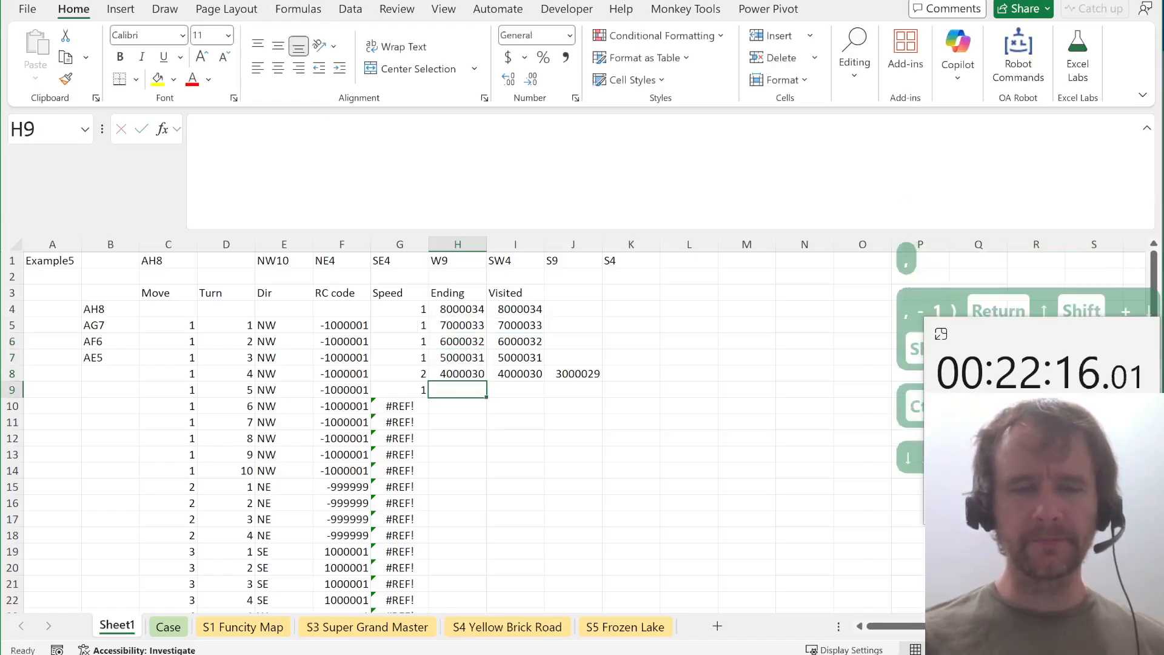
# Copy the address formula down to B8 for Turn 4.
pyautogui.press('Left')
pyautogui.press('Up')
pyautogui.press('Left')
pyautogui.press('Left')
pyautogui.press('Left')
pyautogui.press('Left')
pyautogui.press('Left')
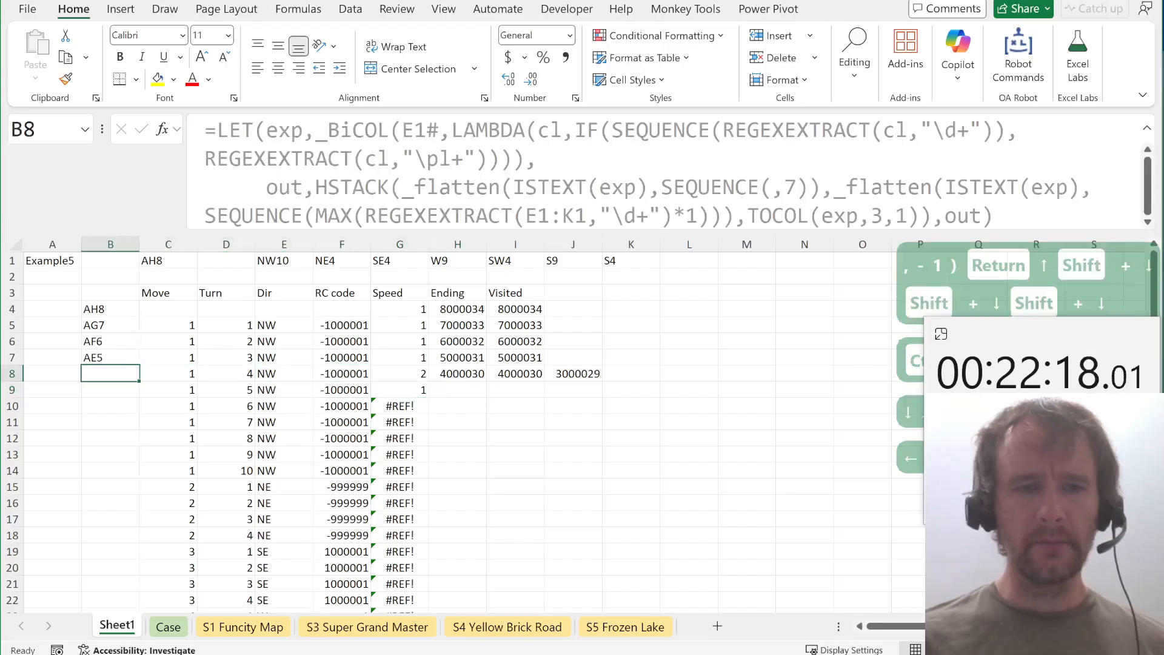
pyautogui.hotkey('ctrl', 'd')
# Copy the Ending and Visited formulas down to H9:I9 for Turn 5.
pyautogui.press('Right')
pyautogui.press('Right')
pyautogui.press('Right')
pyautogui.press('Down')
pyautogui.press('Right')
pyautogui.press('Right')
pyautogui.press('Right')
pyautogui.press('Down')
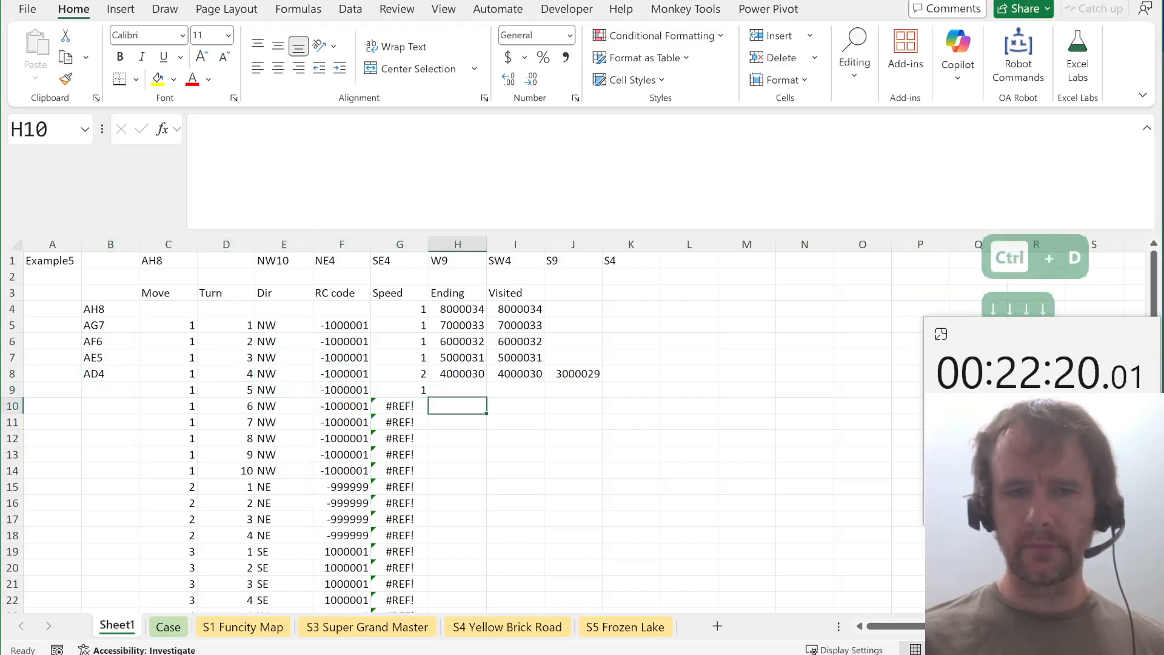
pyautogui.press('Up')
pyautogui.hotkey('shift', 'Right')
pyautogui.hotkey('ctrl', 'd')
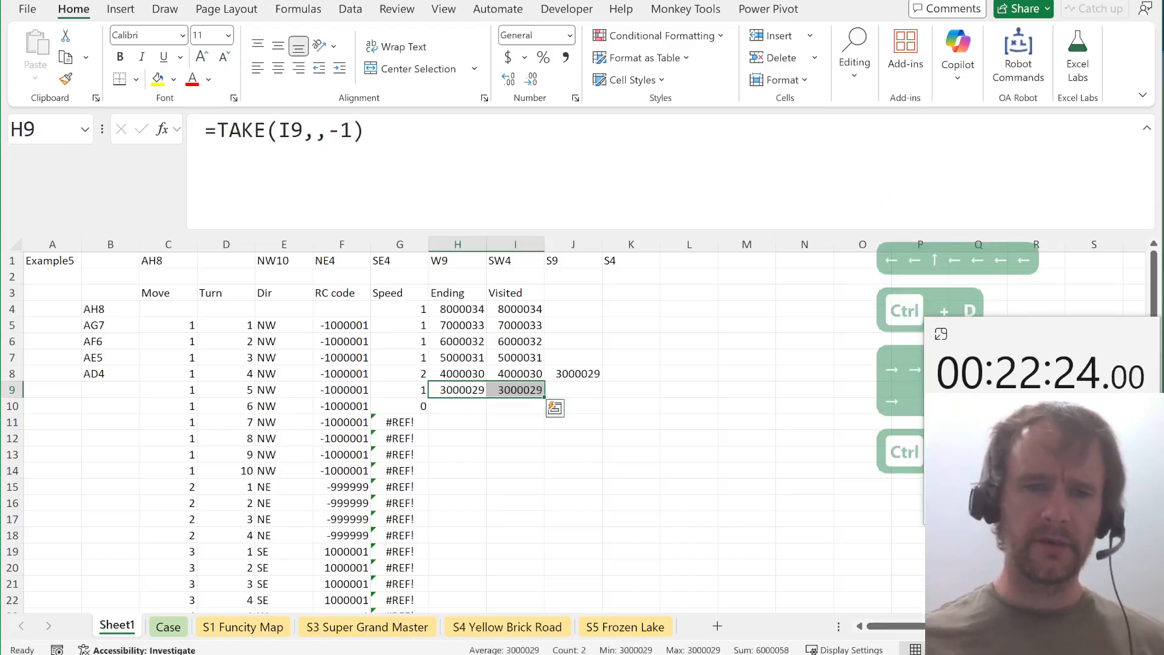
# Compare the Turn 4 address in B8 with the Turn 4 explanation on the Case sheet.
pyautogui.press('Up')
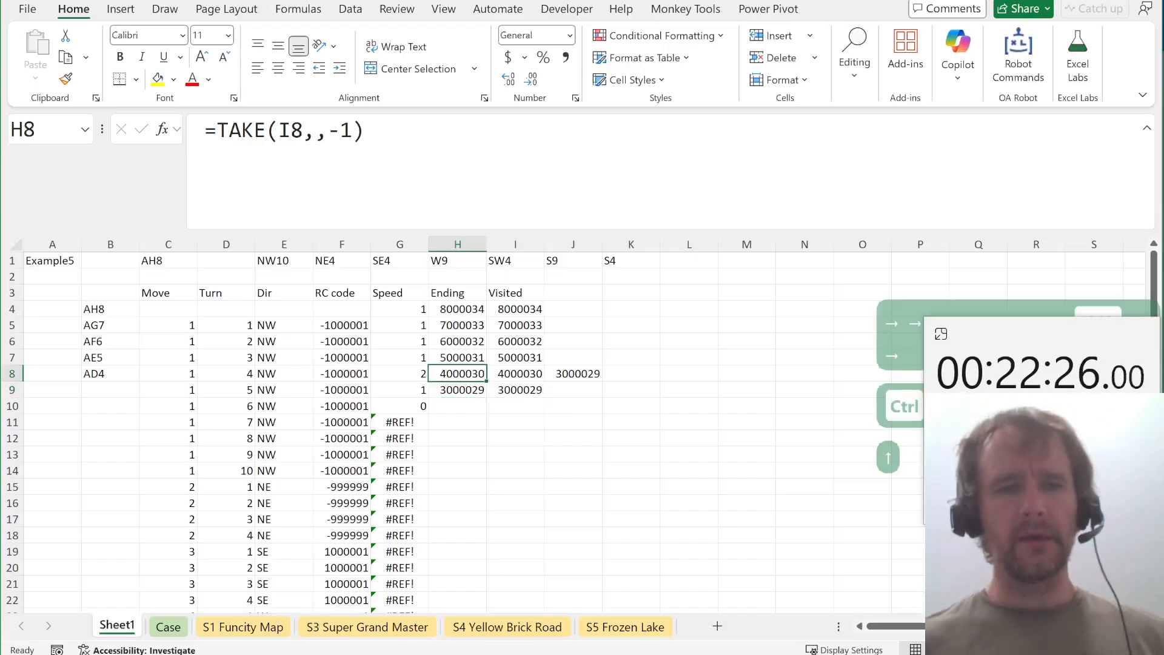
pyautogui.hotkey('ctrl', 'Left')
pyautogui.hotkey('ctrl', 'pagedown')
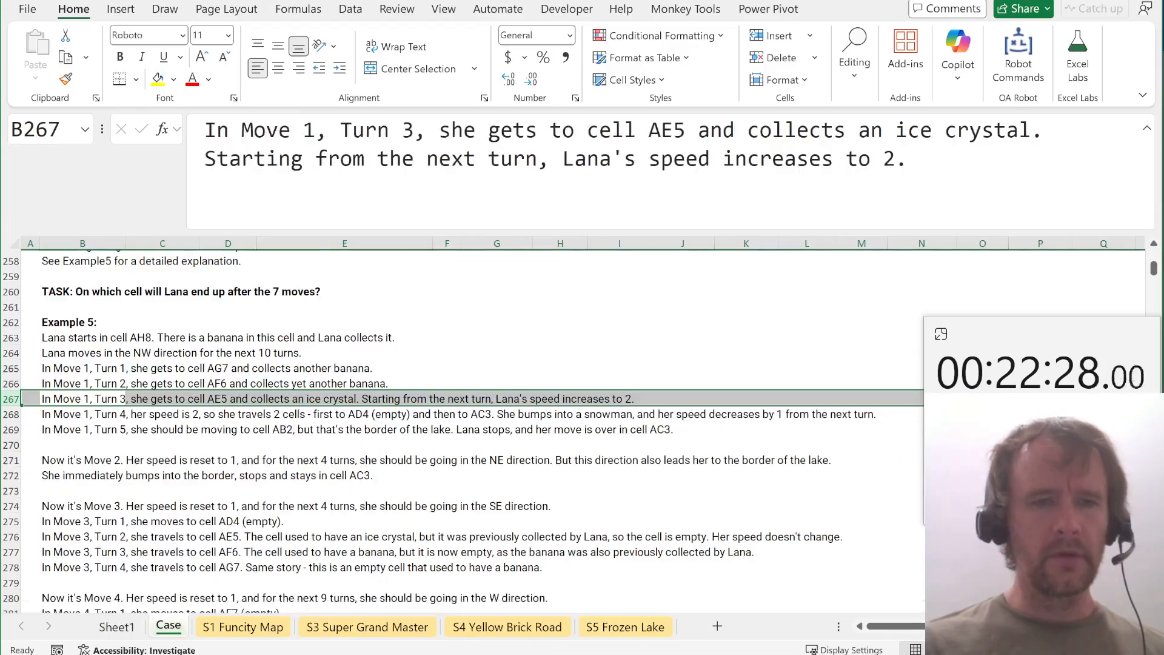
pyautogui.press('Down')
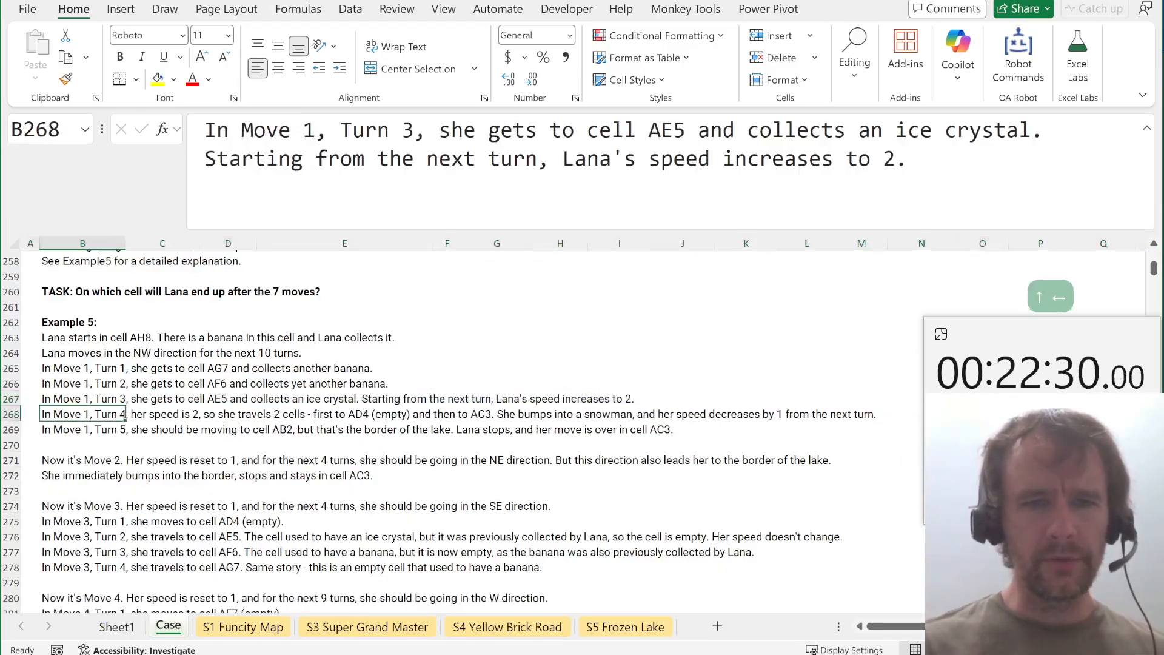
# Return to Sheet1 and examine the Turn 4 visited-cell formula in I8 and its spill into J8.
pyautogui.hotkey('ctrl', 'pageup')
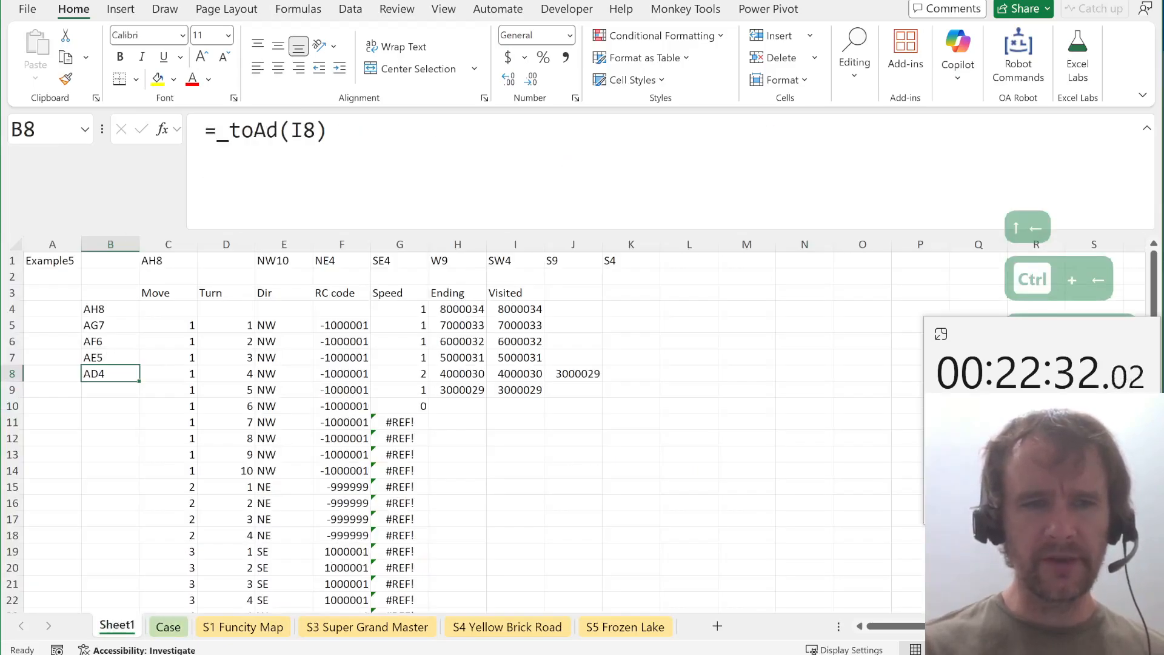
pyautogui.press('Right')
pyautogui.press('Right')
pyautogui.press('Right')
pyautogui.press('Right')
pyautogui.press('Right')
pyautogui.press('Right')
pyautogui.press('Right')
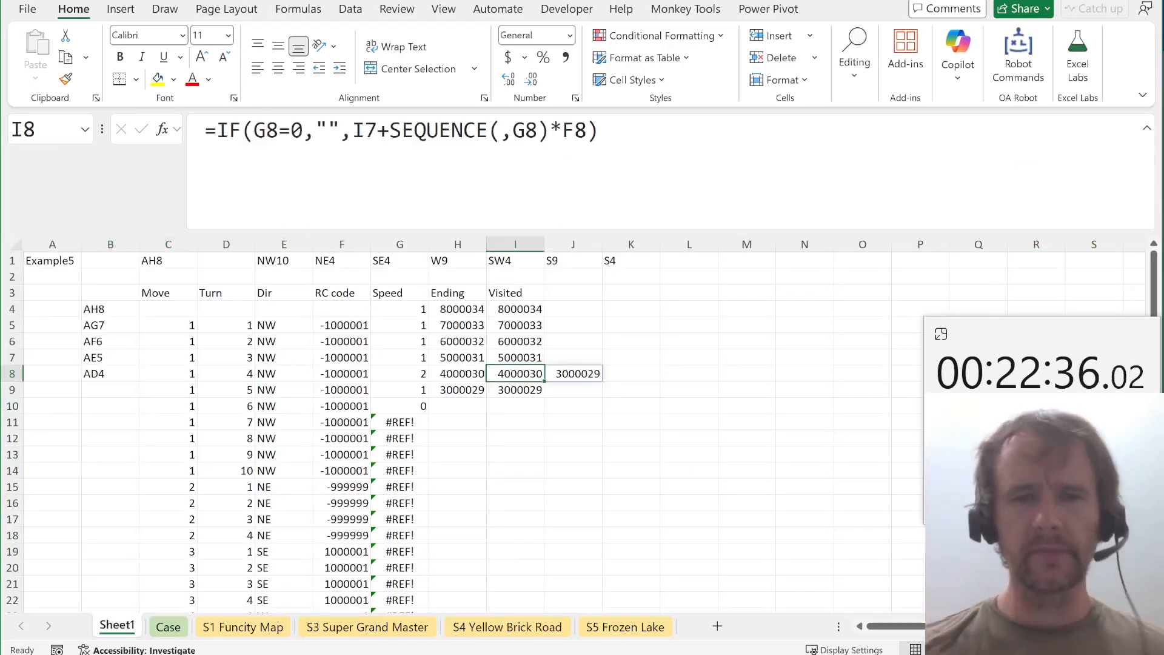
pyautogui.press('Right')
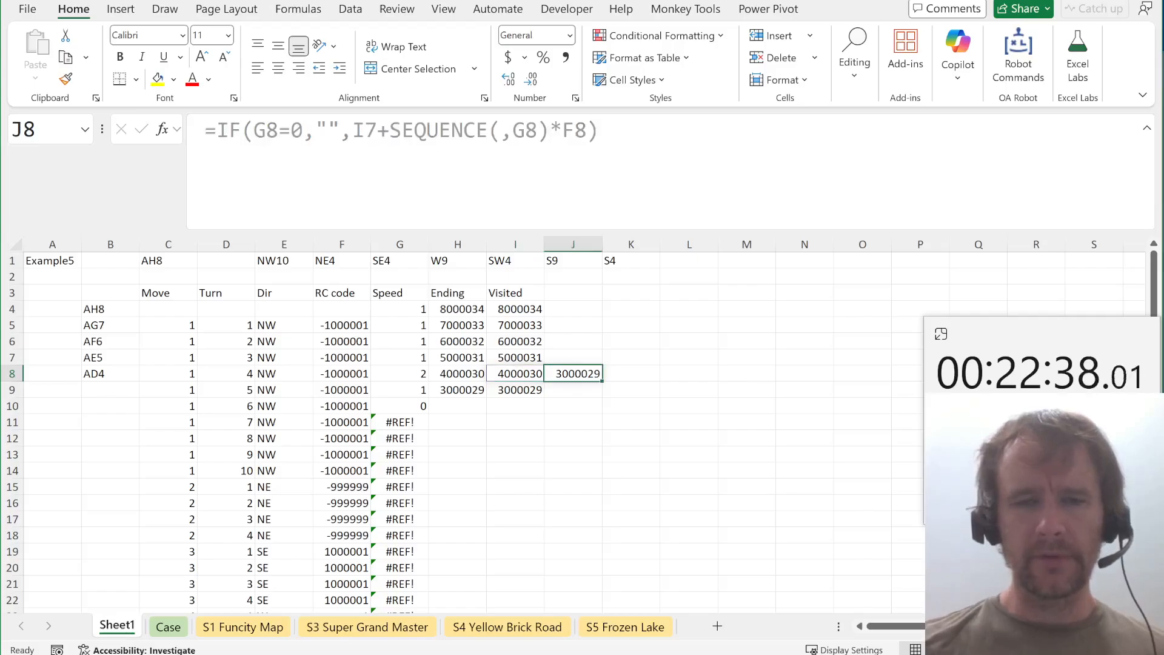
# Fill the _flip version of the visited-cell formula from I5 down to I9.
pyautogui.press('Left')
pyautogui.press('Up')
pyautogui.press('Up')
pyautogui.press('Up')
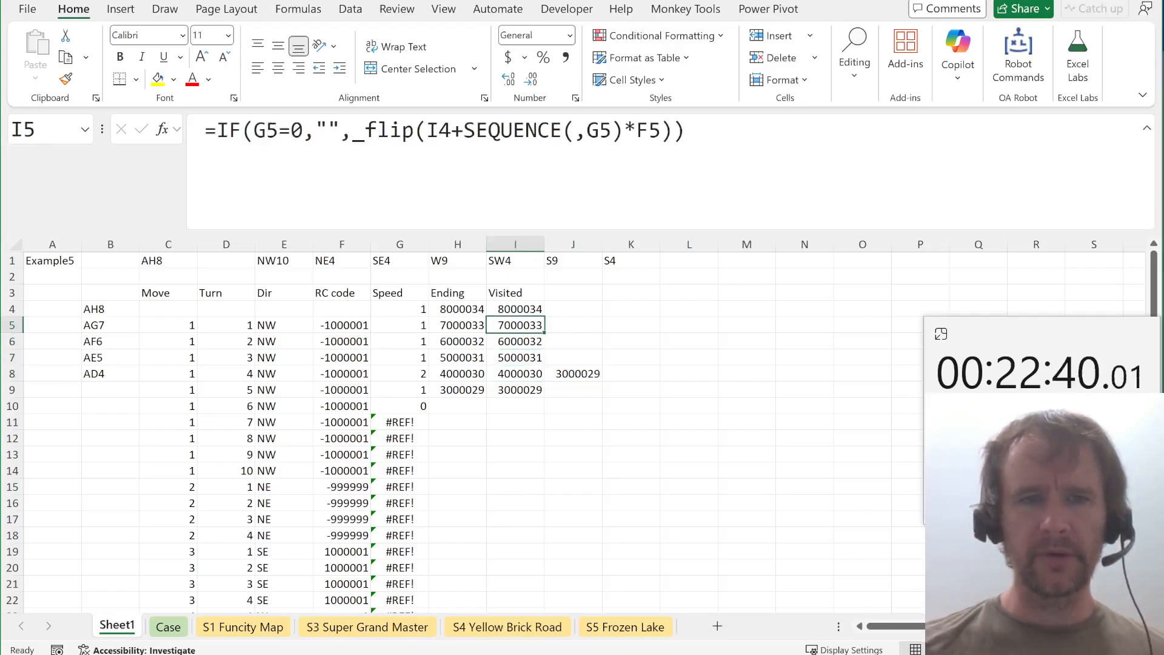
pyautogui.hotkey('shift', 'Down')
pyautogui.hotkey('shift', 'Down')
pyautogui.hotkey('shift', 'Down')
pyautogui.hotkey('shift', 'Down')
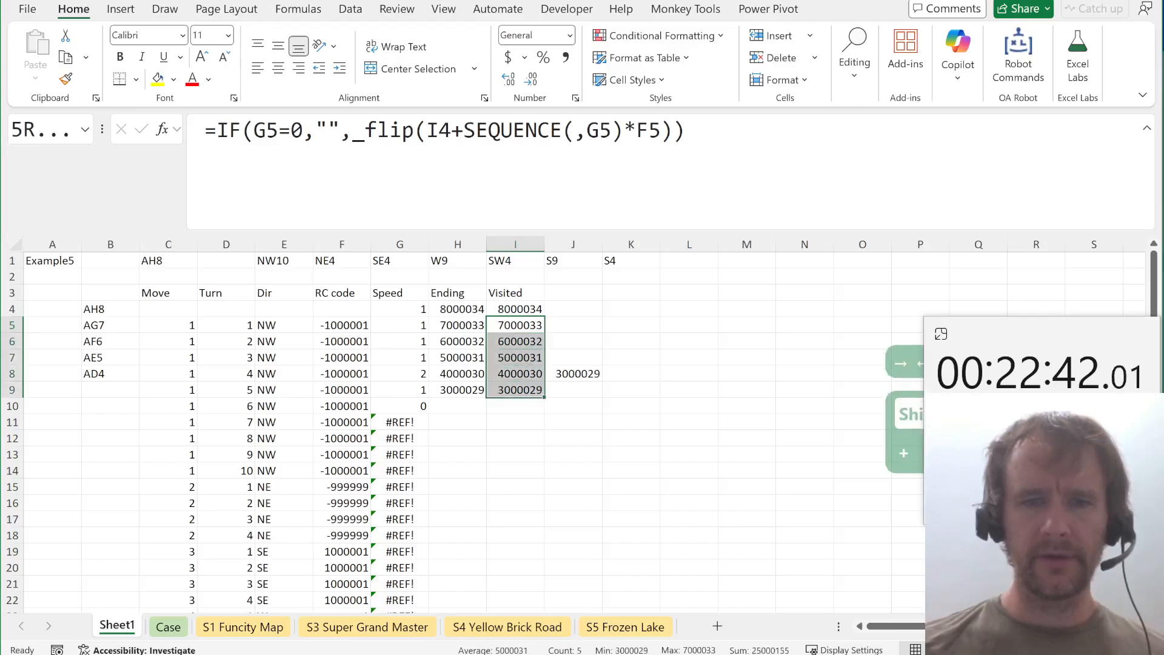
pyautogui.hotkey('ctrl', 'Down')
# Recheck the updated B8 address against Example 5's Turn 4 and Turn 5 lines on the Case sheet, and return to Sheet1.
pyautogui.press('Up')
pyautogui.hotkey('ctrl', 'Left')
pyautogui.hotkey('ctrl', 'Left')
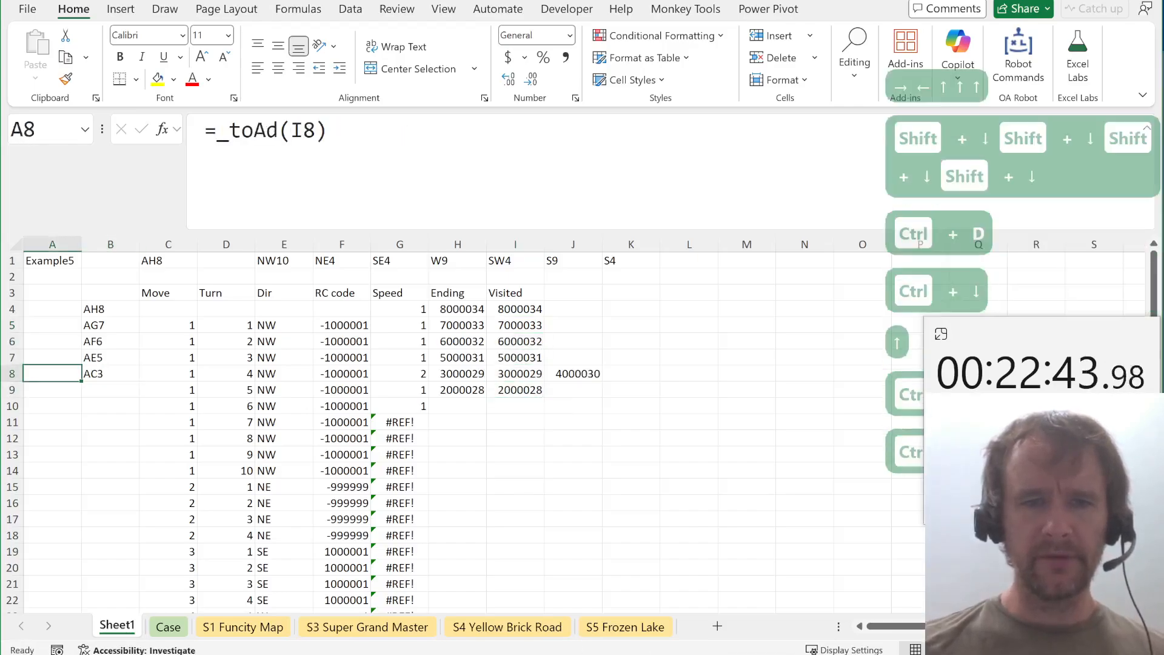
pyautogui.press('Right')
pyautogui.hotkey('ctrl', 'pagedown')
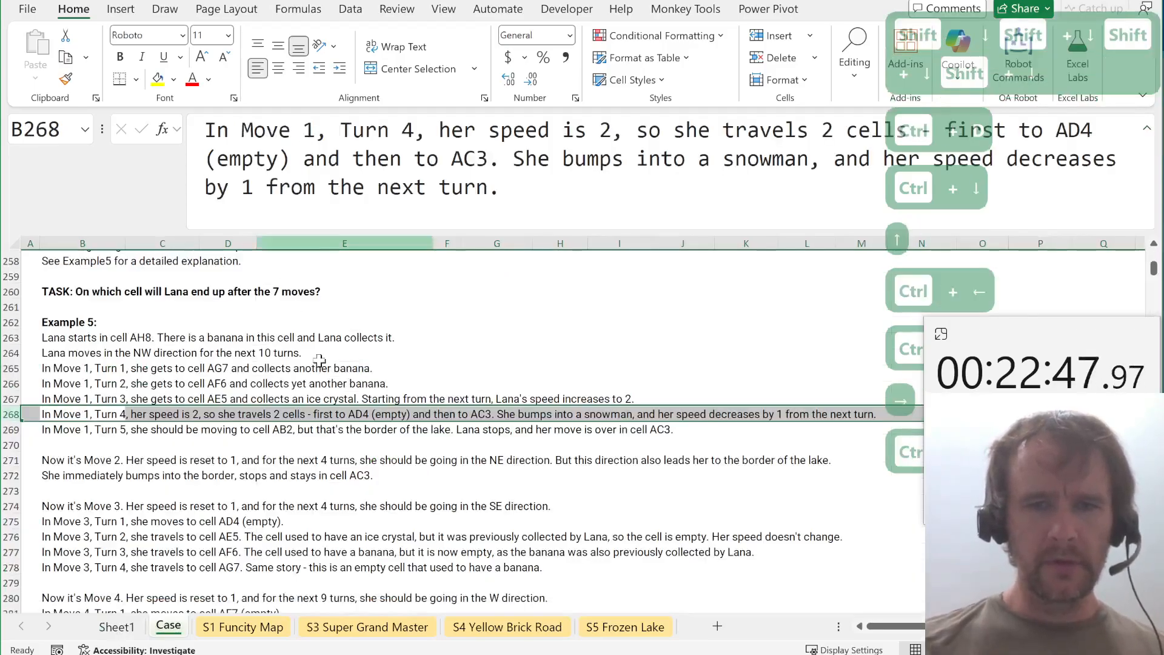
pyautogui.scroll(-1, 383, 458)
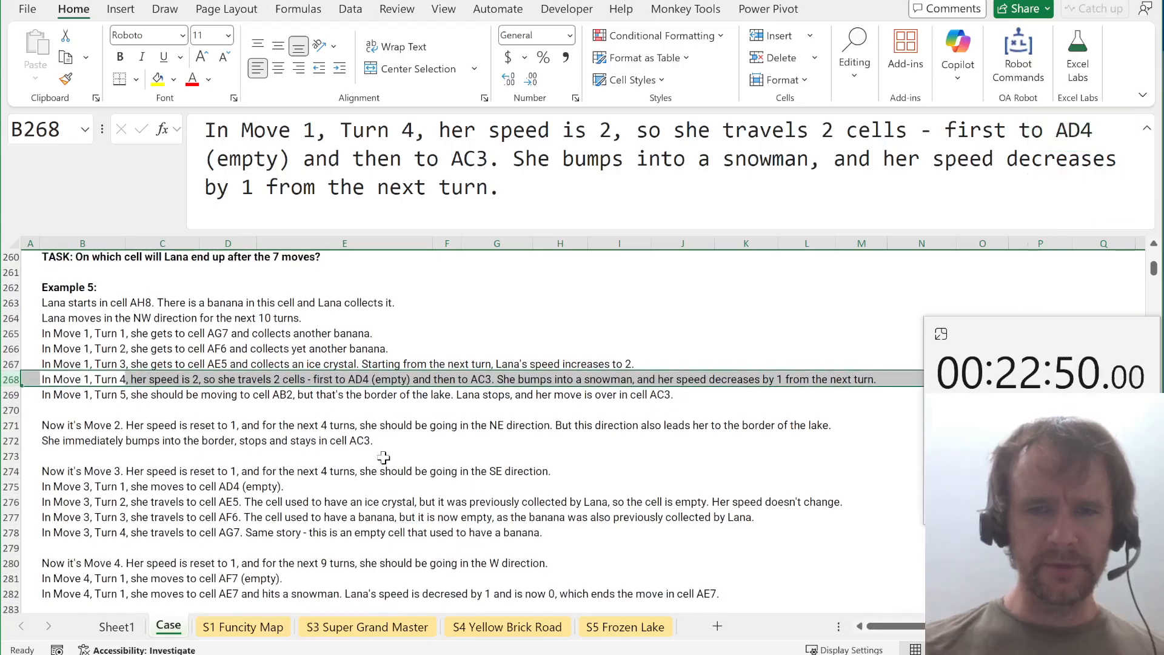
pyautogui.hotkey('ctrl', 'pagedown')
pyautogui.hotkey('ctrl', 'pageup')
pyautogui.hotkey('ctrl', 'pageup')
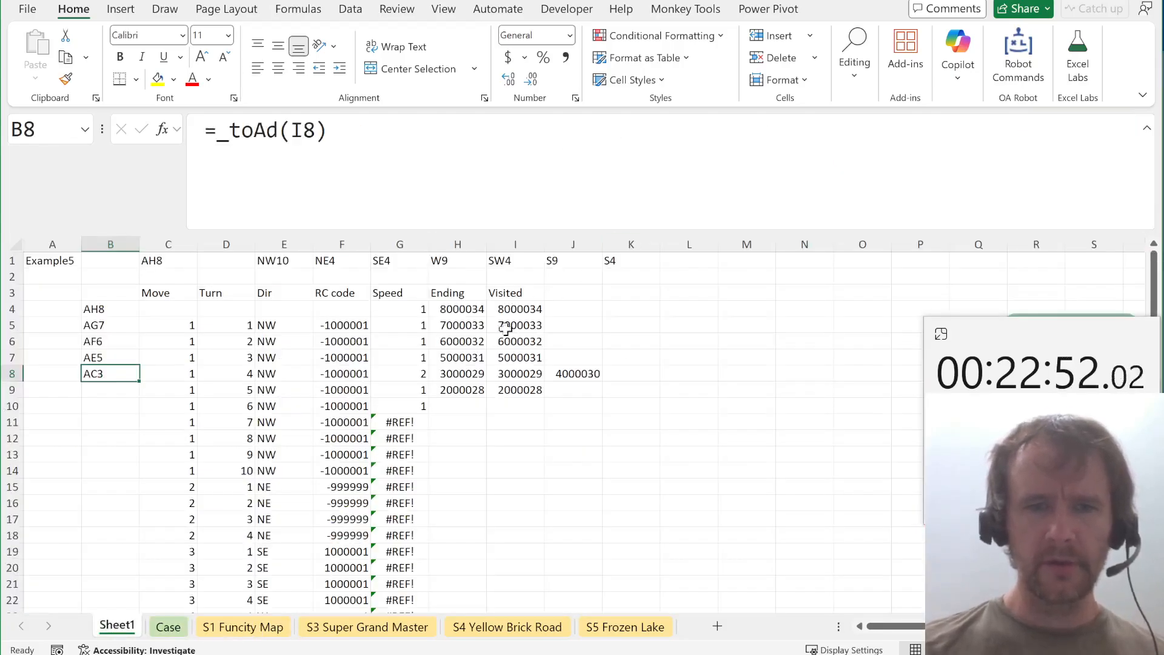
# Compare the Turn 5 row of Sheet1 with Example 5's Move 1, Turn 5 explanation on the Case sheet, and return to Sheet1.
pyautogui.click(411, 394)
pyautogui.hotkey('shift', 'space')
pyautogui.hotkey('ctrl', 'pagedown')
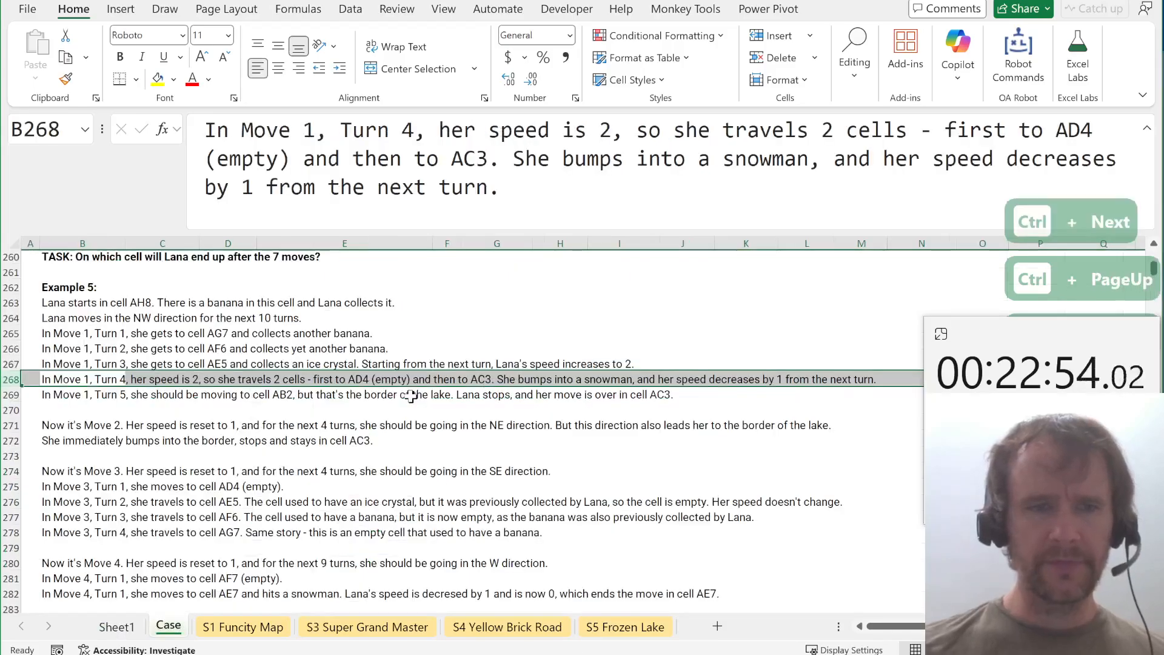
pyautogui.press('Down')
pyautogui.hotkey('shift', 'space')
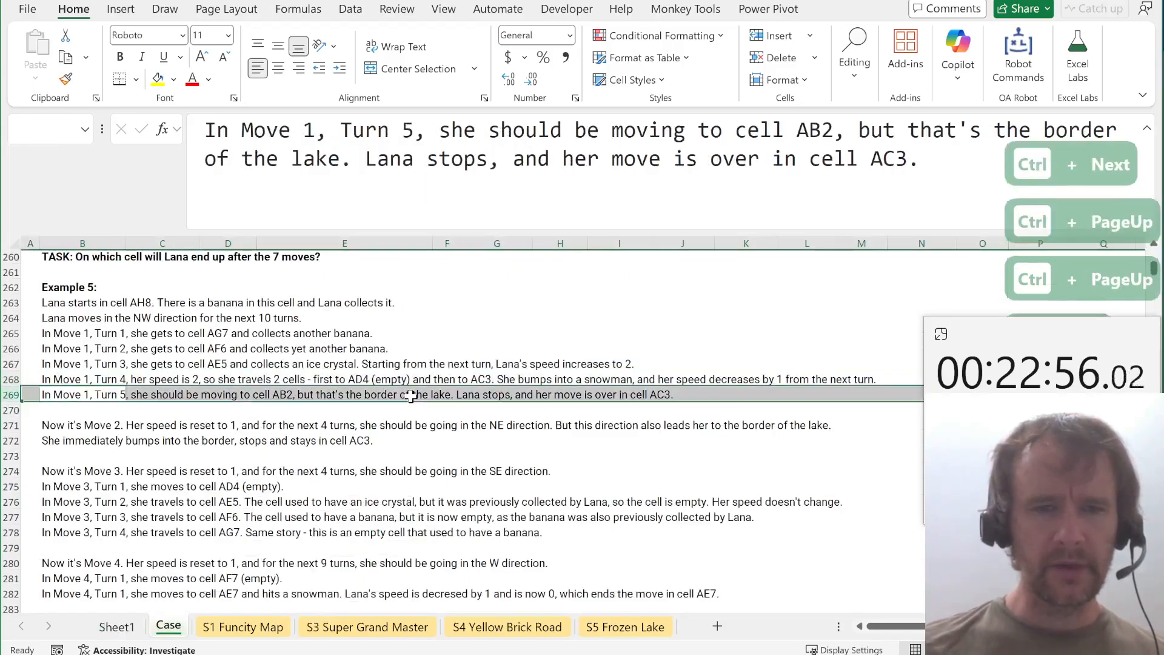
pyautogui.hotkey('ctrl', 'pageup')
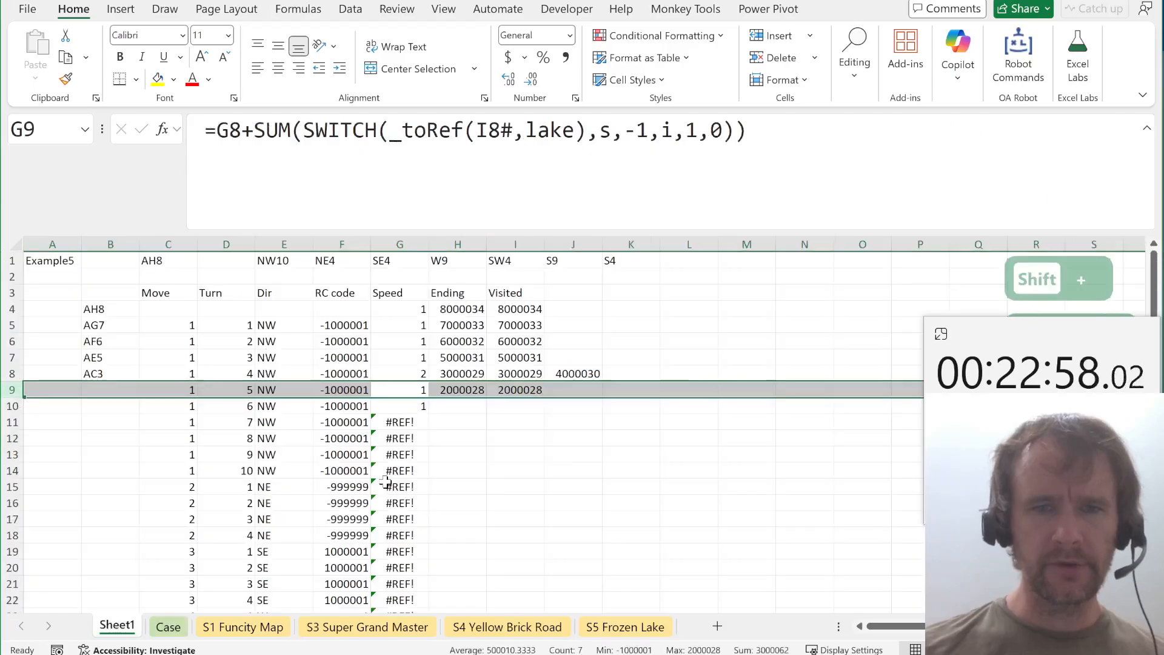
# Remove the _flip wrapper and its closing parenthesis from the Turn 5 visited-cell formula in I9.
pyautogui.press('Right')
pyautogui.press('Right')
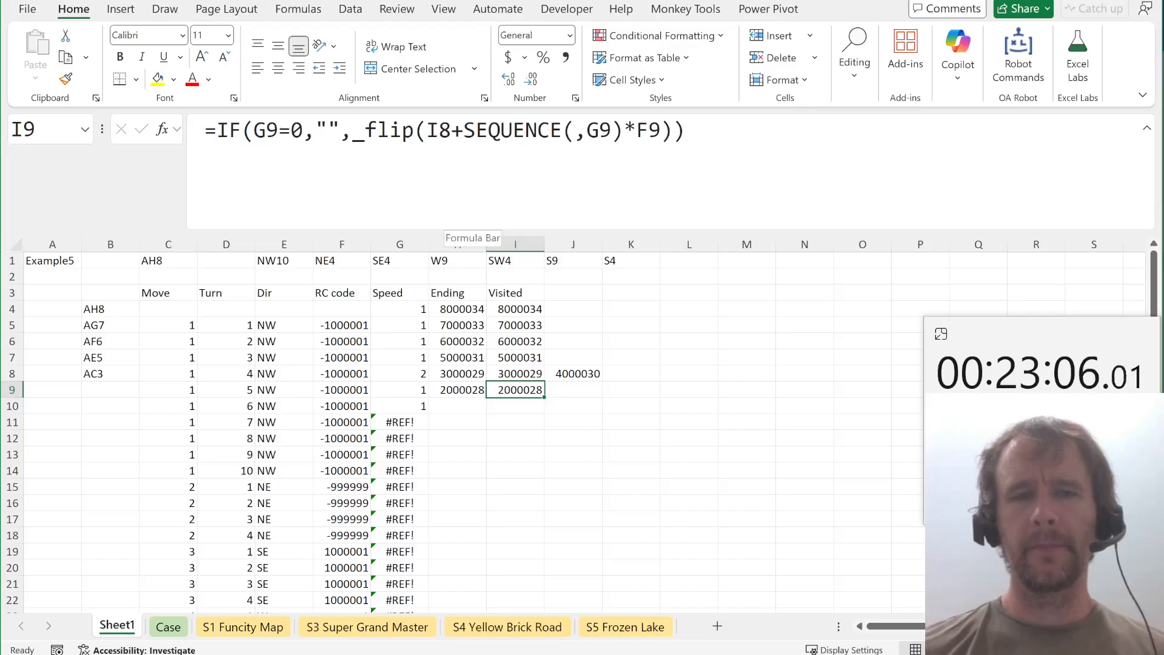
pyautogui.click(427, 131)
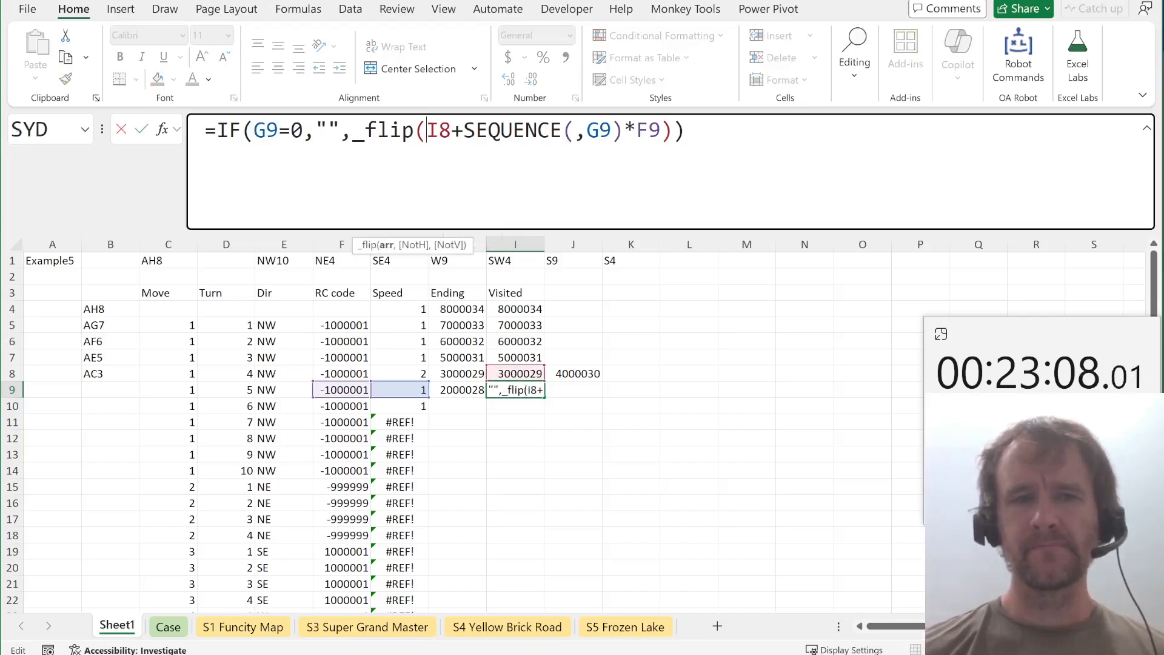
pyautogui.hotkey('ctrl', 'shift', 'Left')
pyautogui.press('BackSpace')
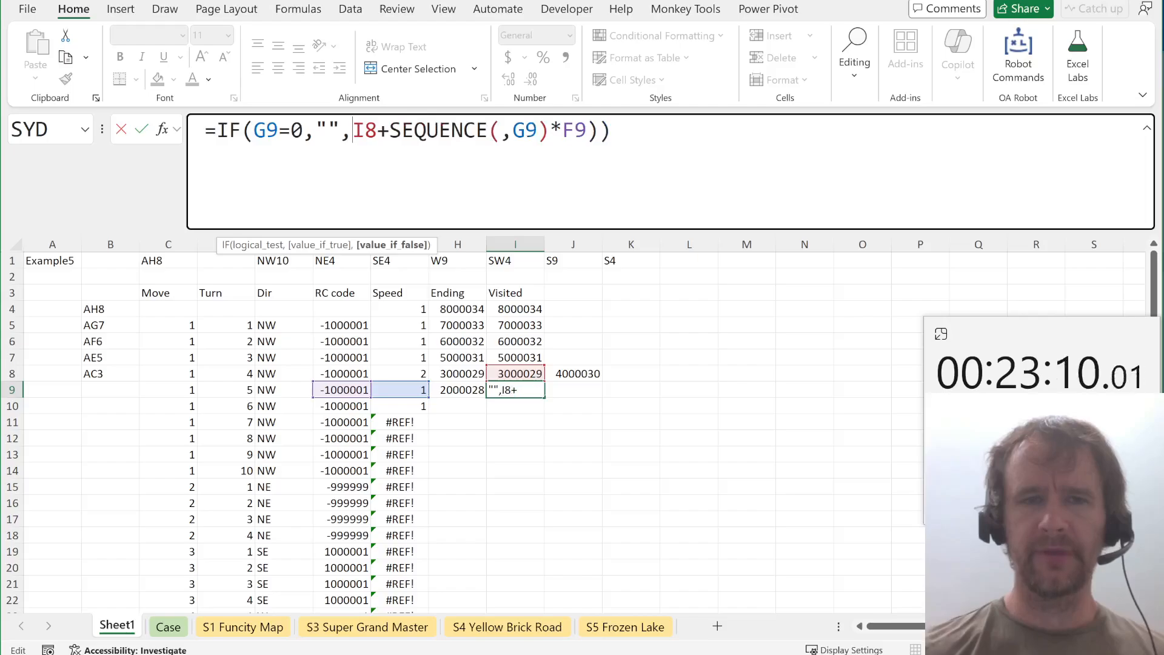
pyautogui.press('End')
pyautogui.press('BackSpace')
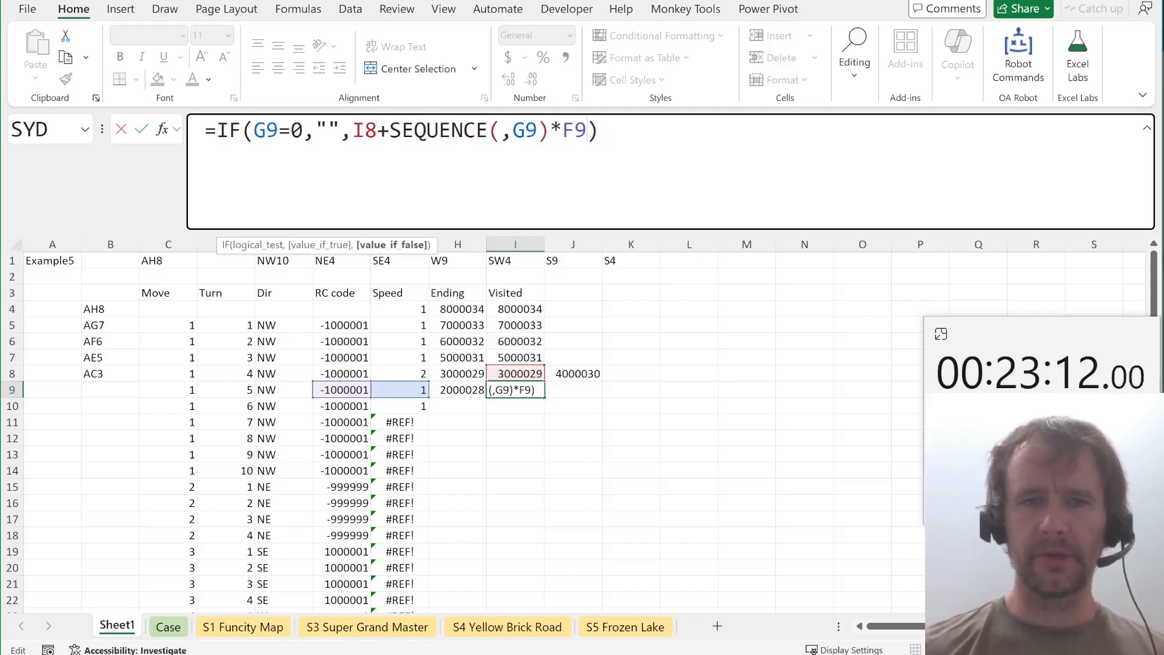
# Wrap the I9 path calculation in LET, naming I8+SEQUENCE(,G9)*F9 as rcs.
pyautogui.hotkey('ctrl', 'Left')
pyautogui.hotkey('ctrl', 'Left')
pyautogui.hotkey('ctrl', 'Left')
pyautogui.hotkey('ctrl', 'Left')
pyautogui.write('le')
pyautogui.press('Tab')
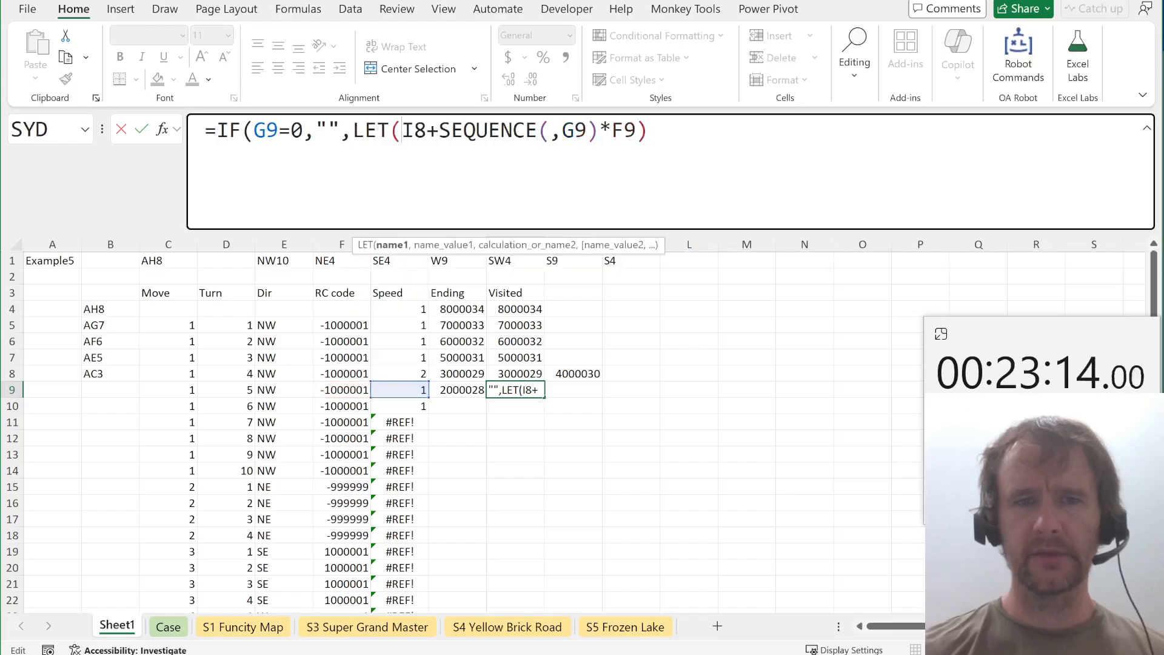
pyautogui.write('rcs,')
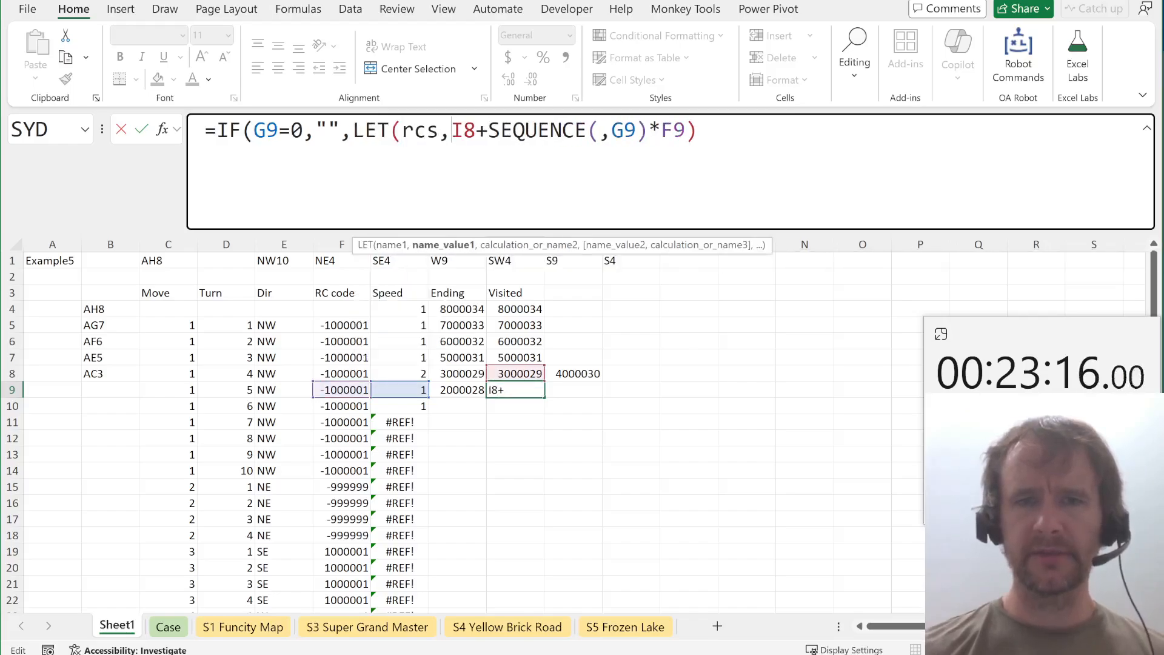
pyautogui.press('End')
pyautogui.press('Left')
pyautogui.write(',')
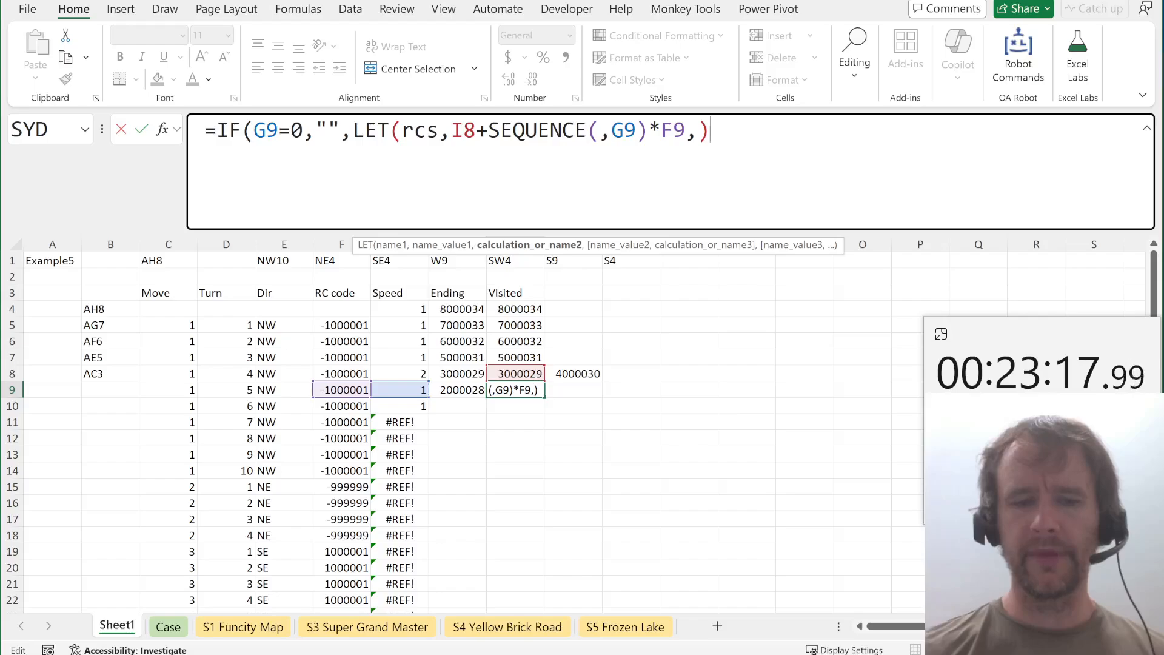
# Add a LET variable cont defined as _toRef(rcs,lake) in the I9 formula, followed by a line break.
pyautogui.write('cont,')
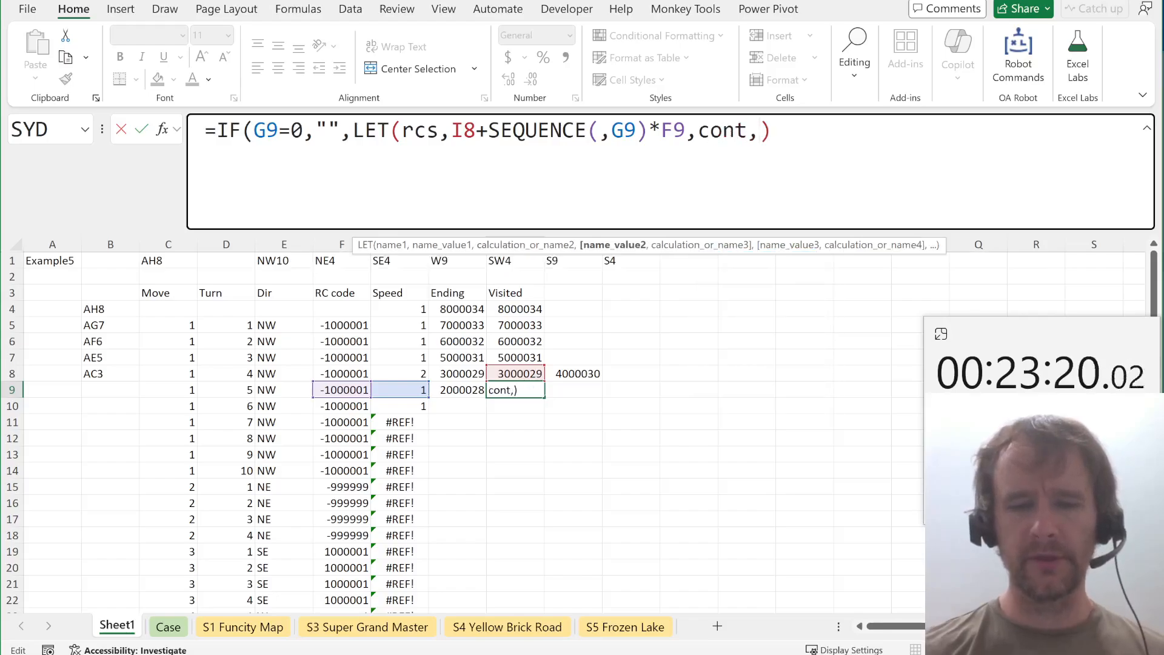
pyautogui.write('toref')
pyautogui.press('Tab')
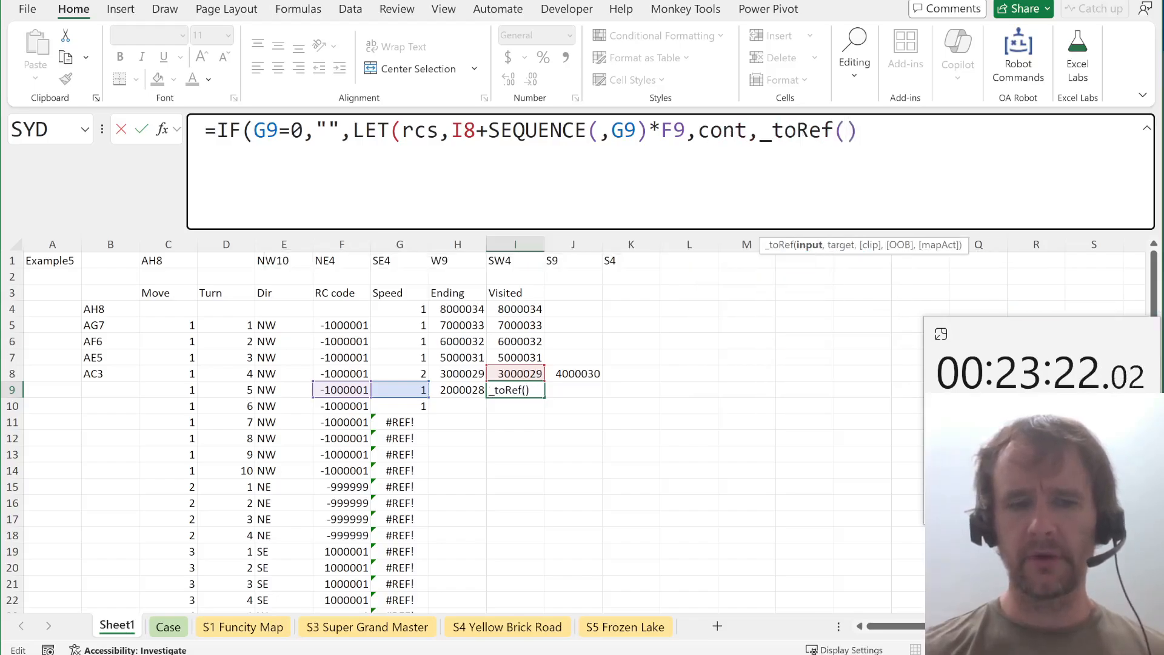
pyautogui.write('rcs,lake)')
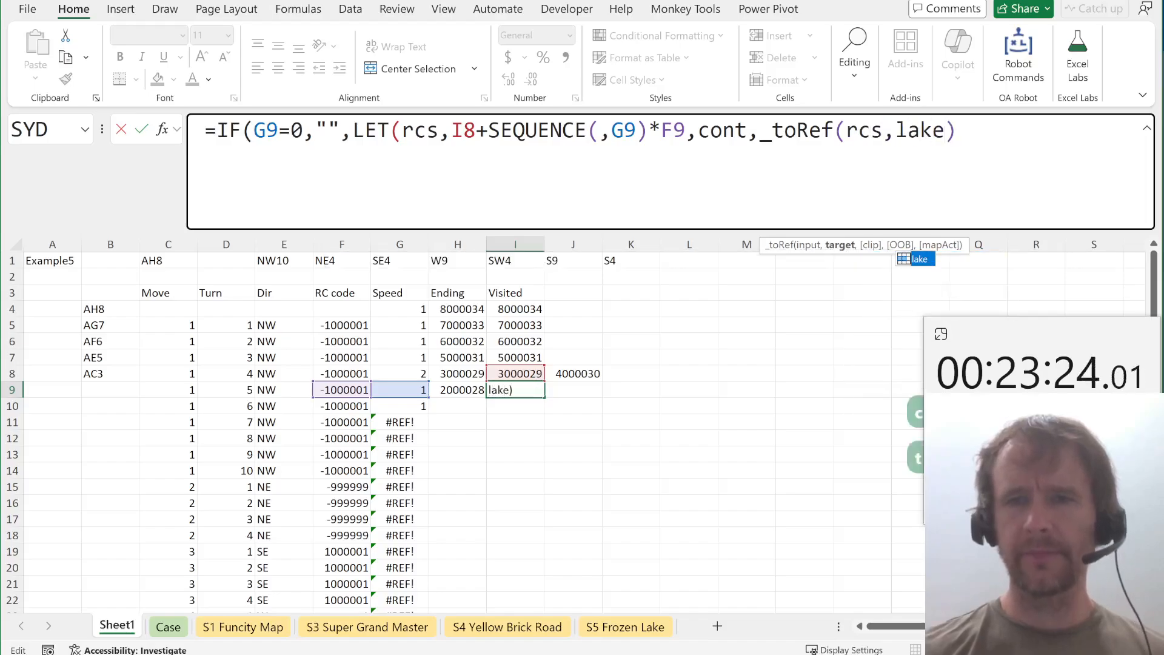
pyautogui.write(',')
pyautogui.hotkey('alt', 'Return')
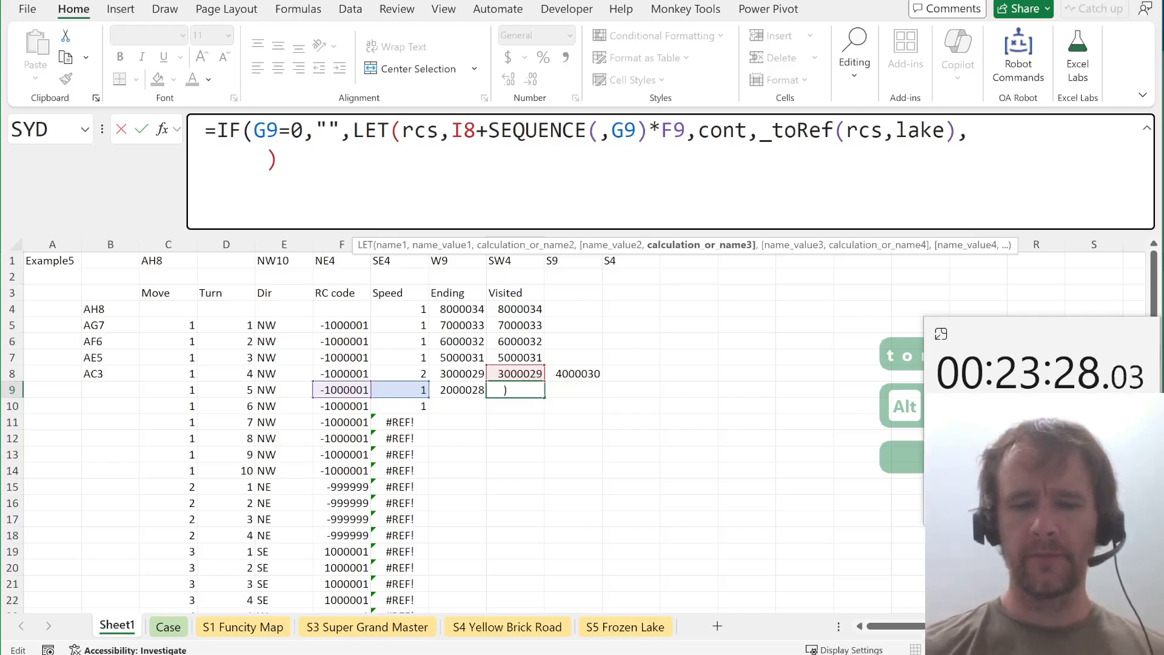
# Begin a beforeStop variable in the I9 LET as a TAKE of rcs, leaving the rows argument empty.
pyautogui.write('beforeStop')
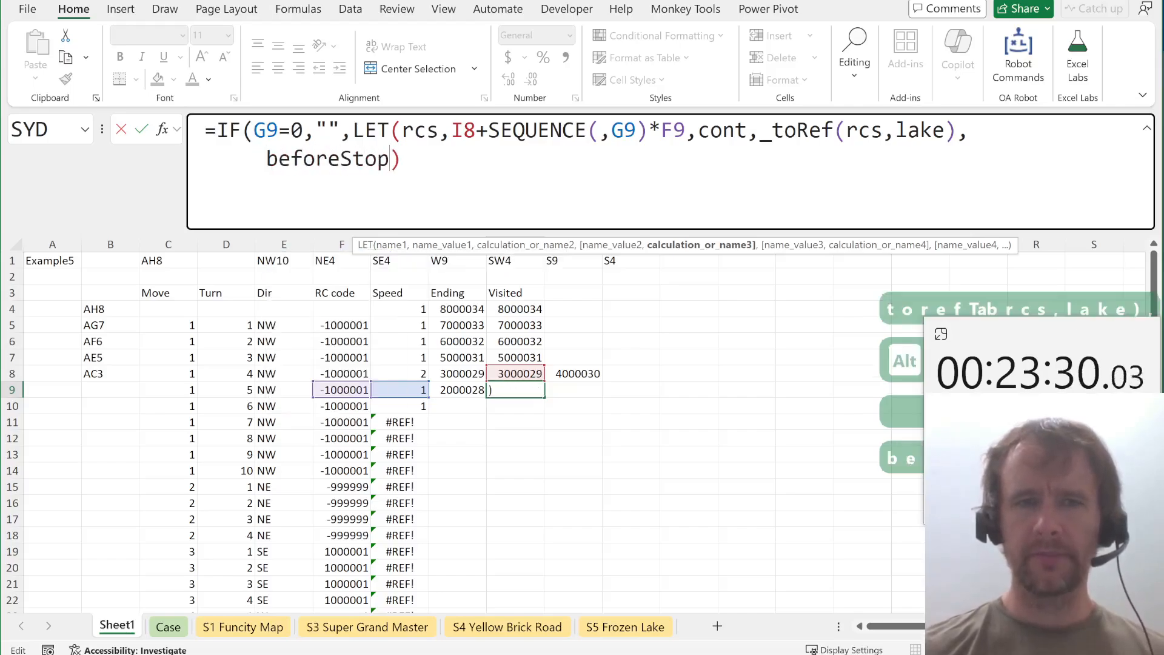
pyautogui.write(',')
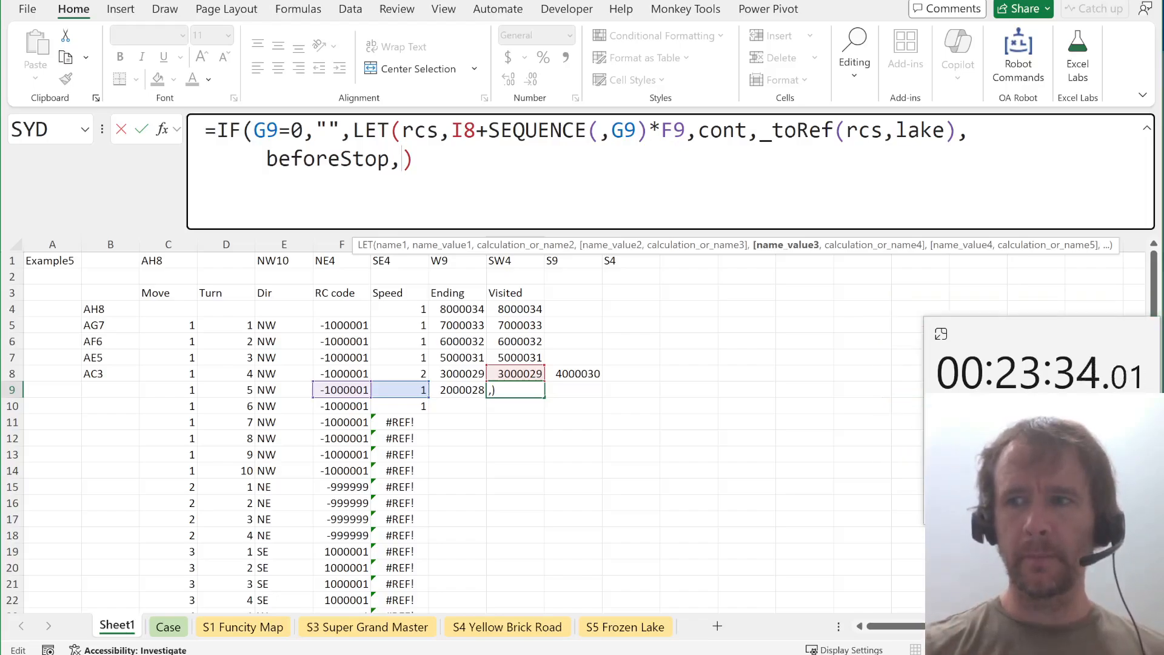
pyautogui.write('take')
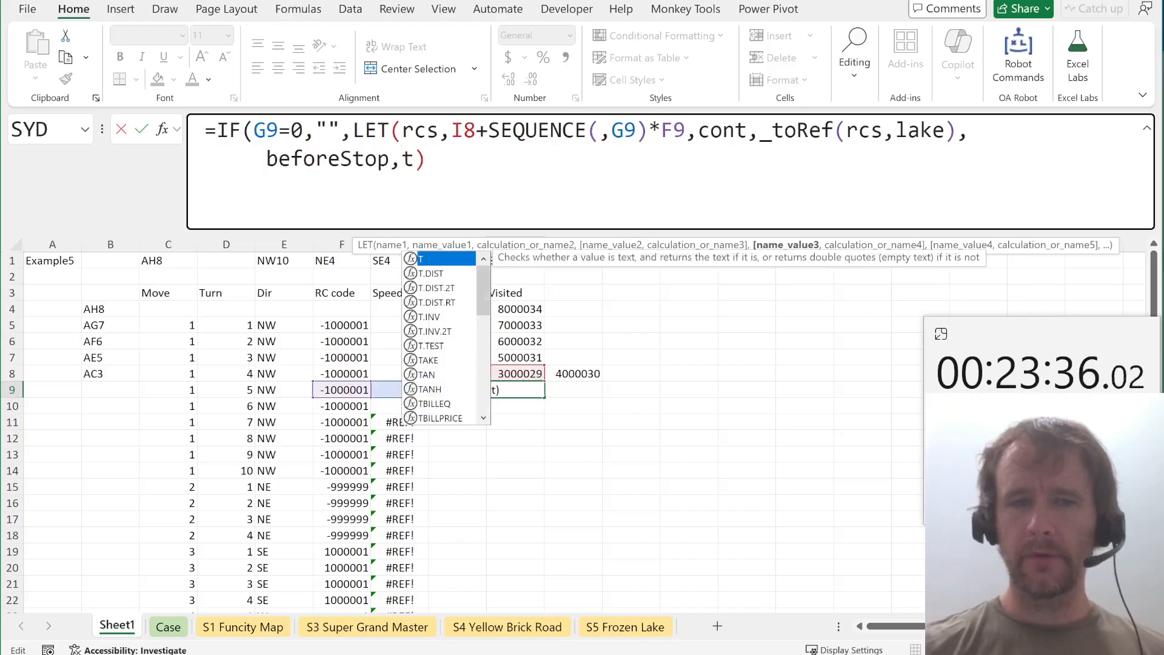
pyautogui.press('Tab')
pyautogui.write('rcs')
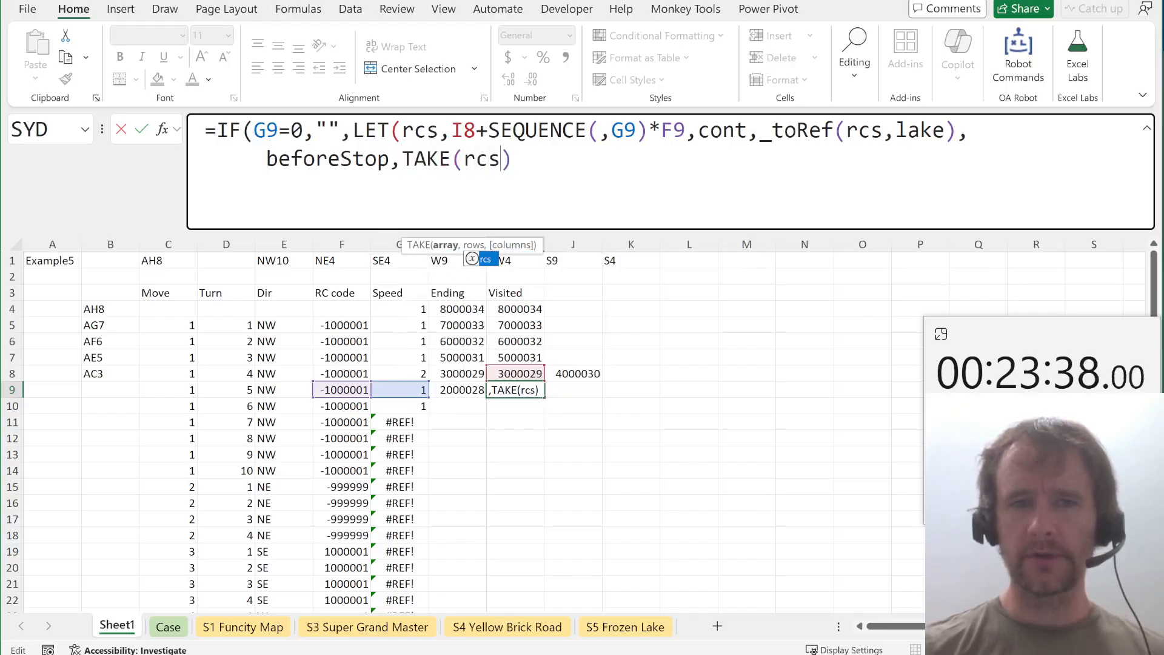
pyautogui.write(',')
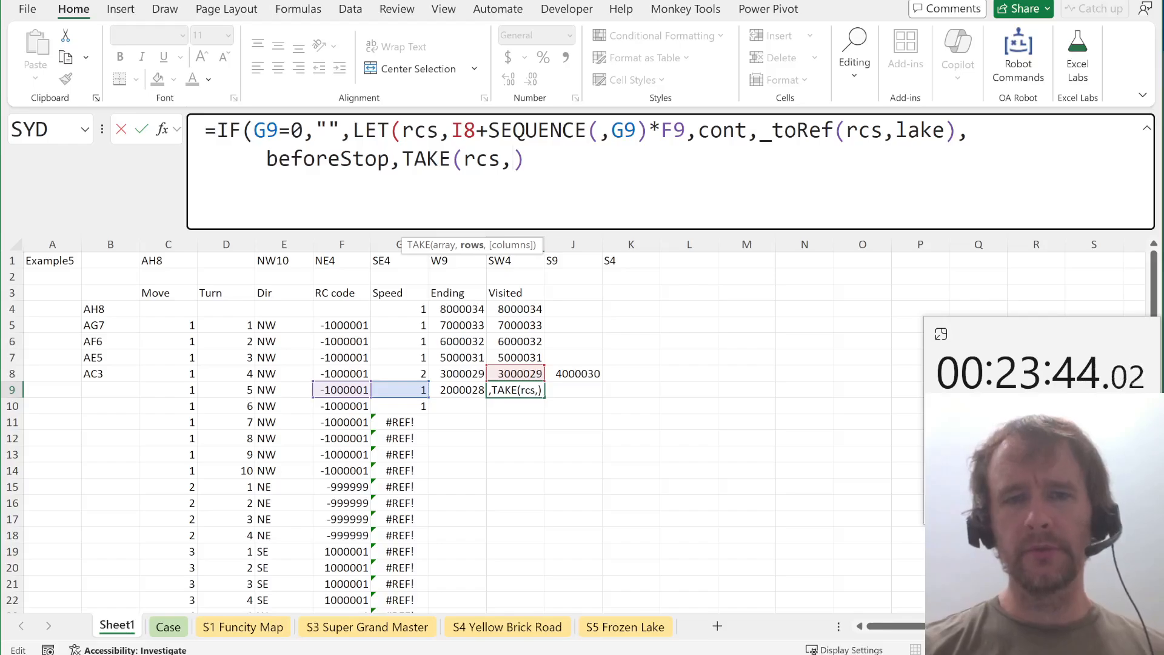
pyautogui.write(',')
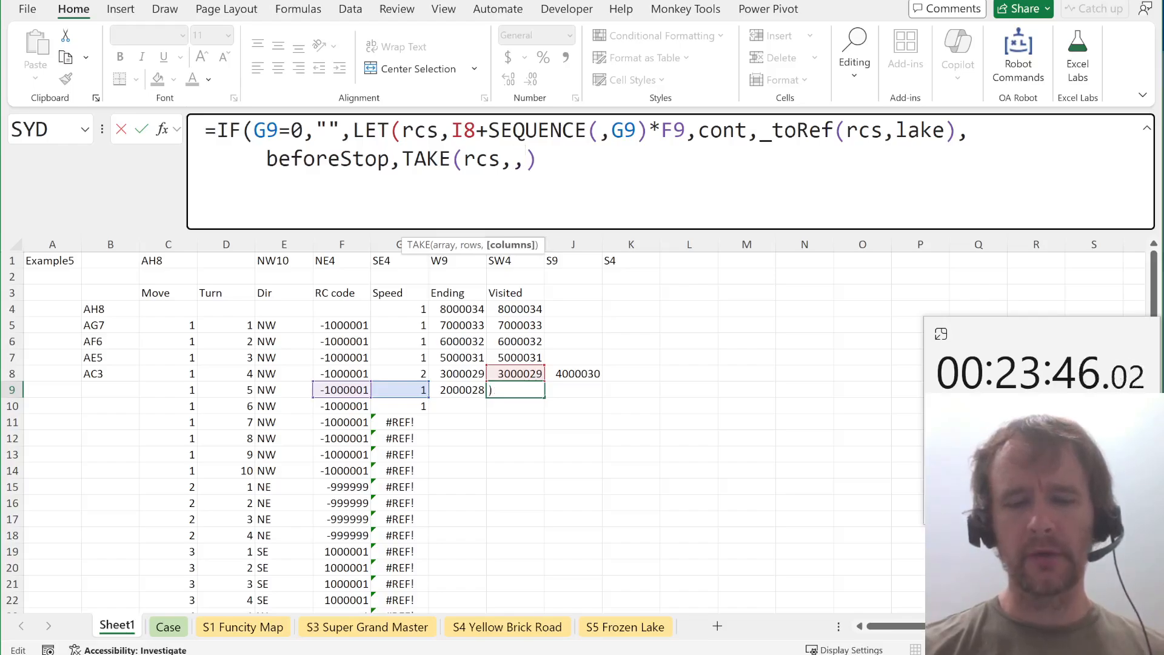
# Set beforeStop's column count to XMATCH("L",_nxt(cont,,"L"))-1 and close the TAKE function.
pyautogui.write('xm')
pyautogui.press('Tab')
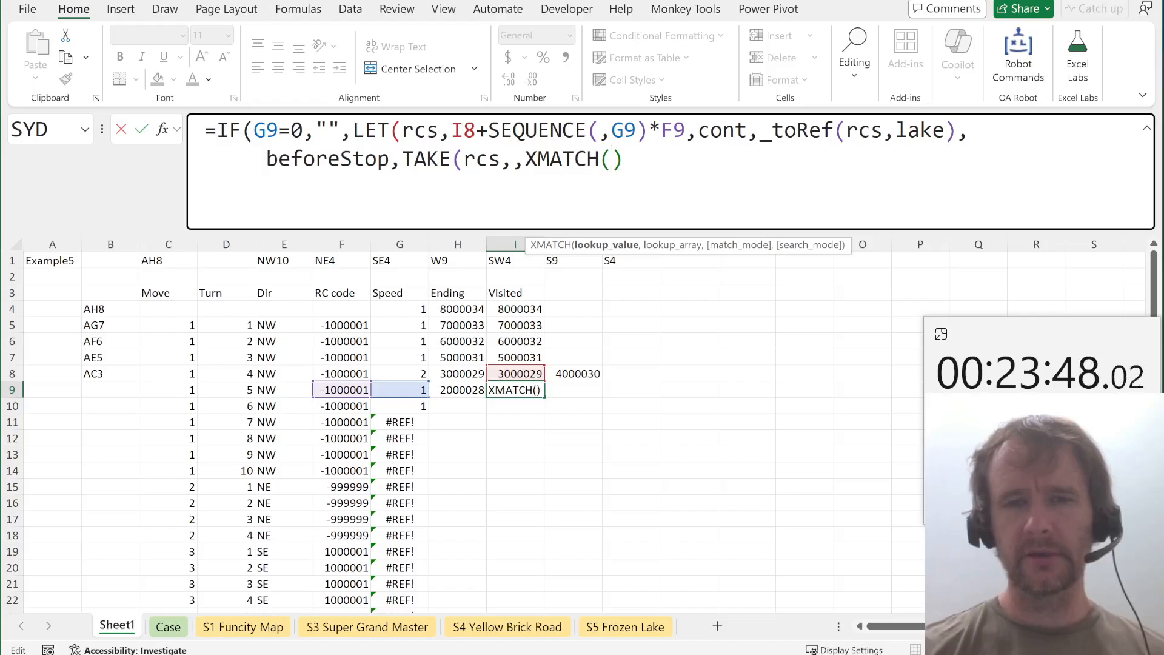
pyautogui.write('"L"')
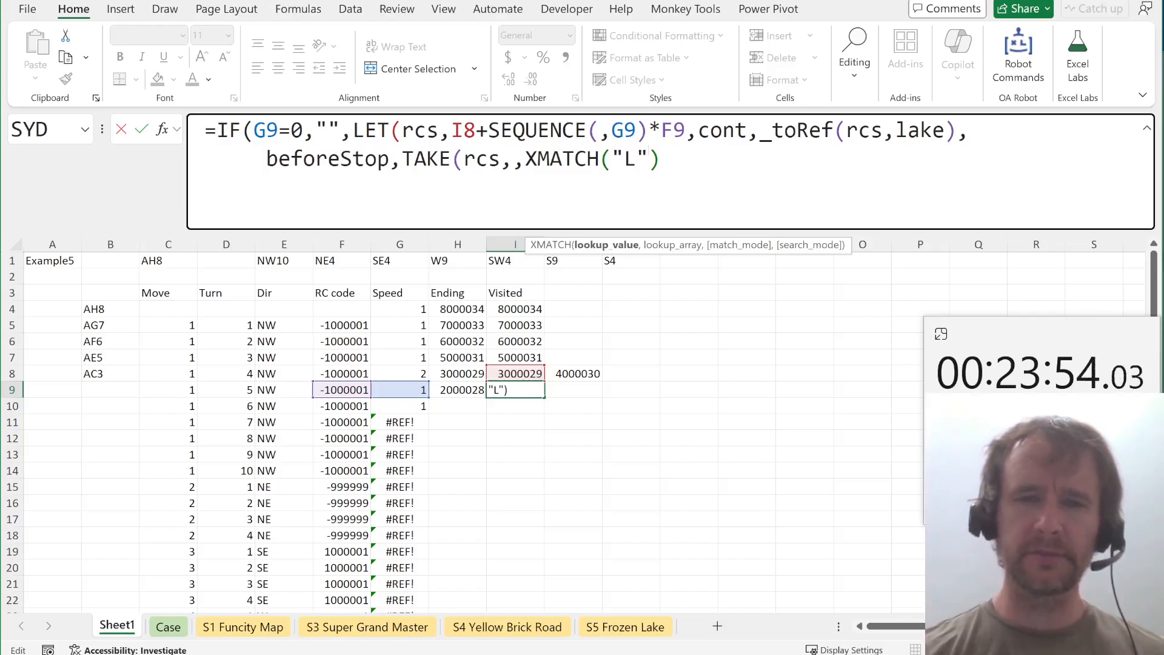
pyautogui.write(',')
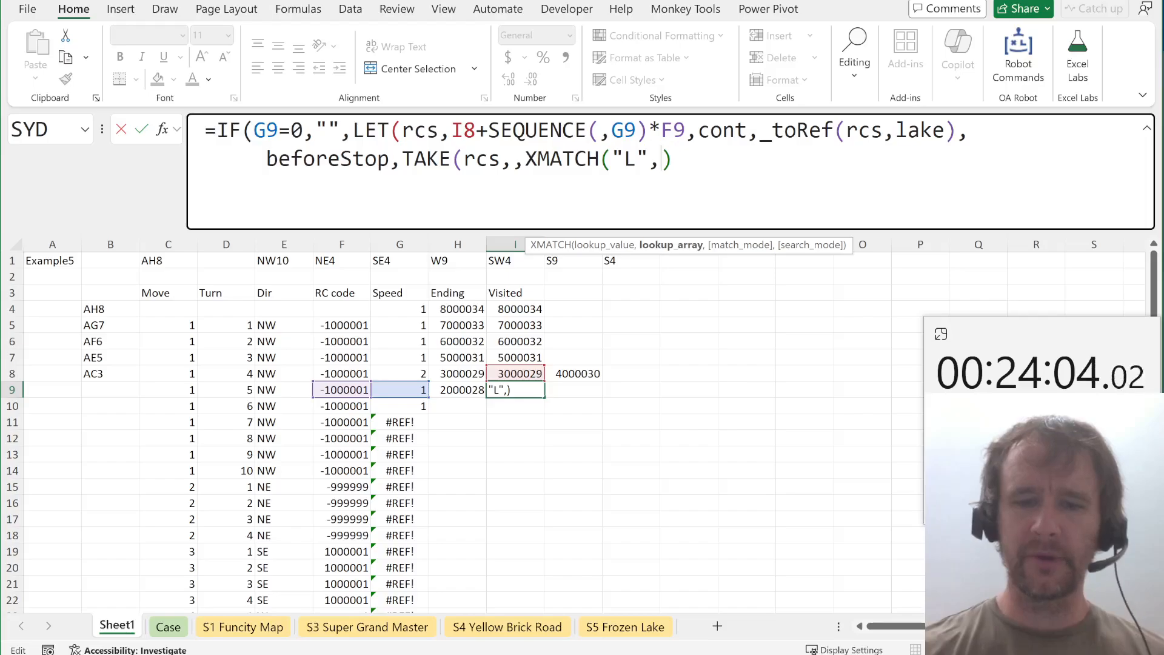
pyautogui.write('nxt')
pyautogui.press('Tab')
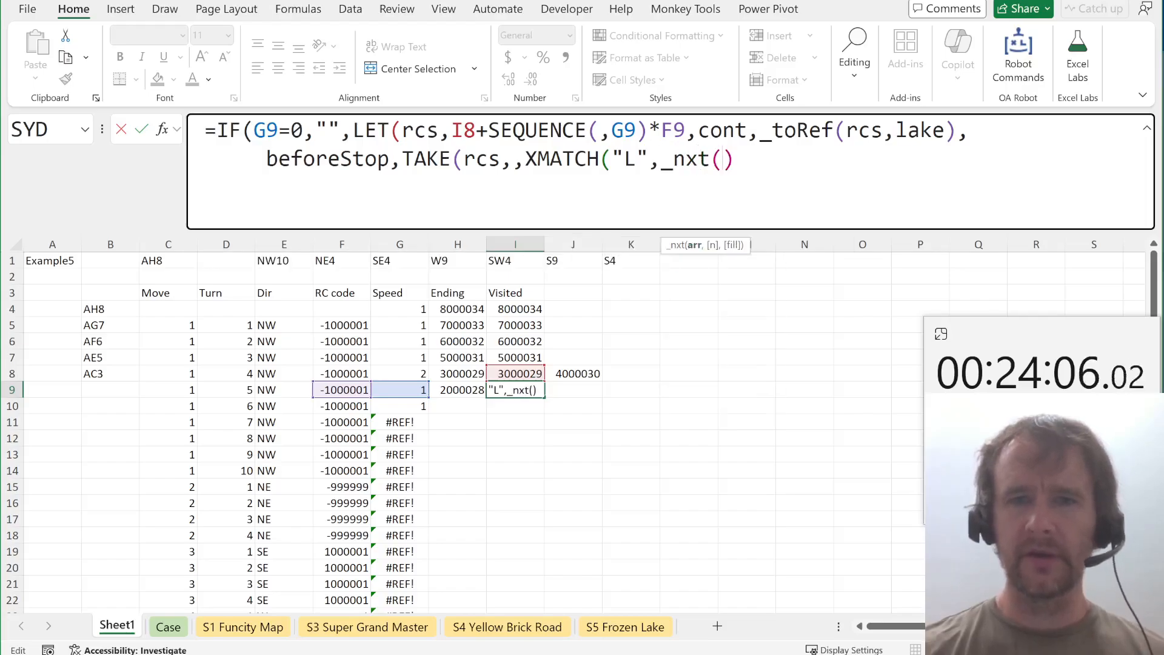
pyautogui.write('cont,')
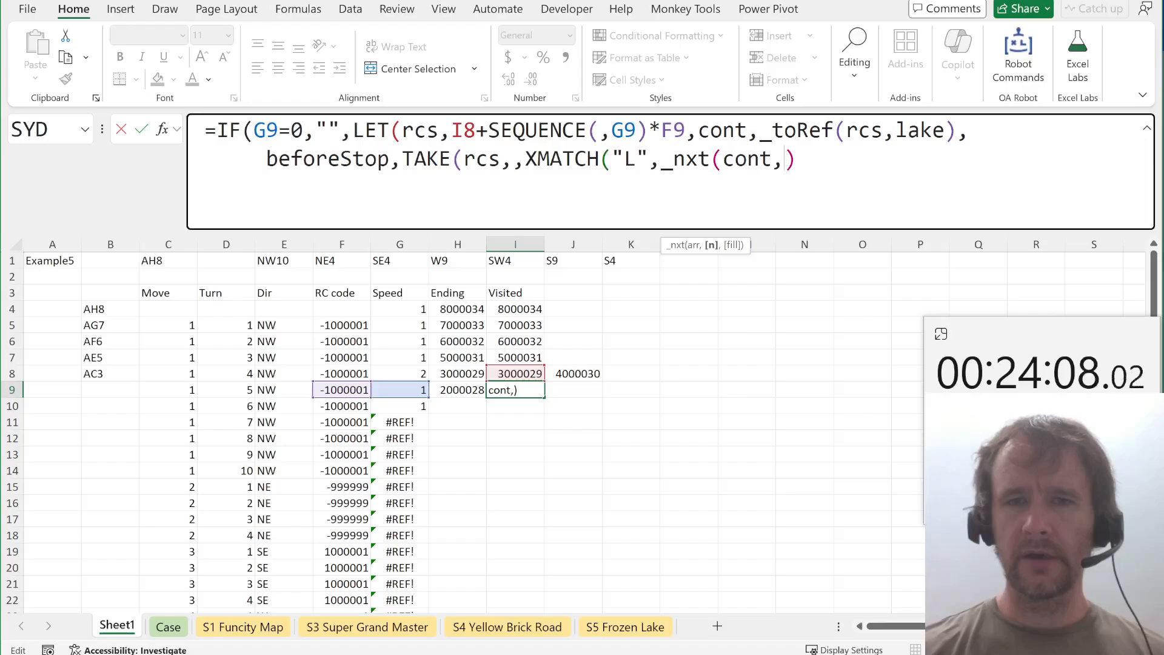
pyautogui.write(',"L")')
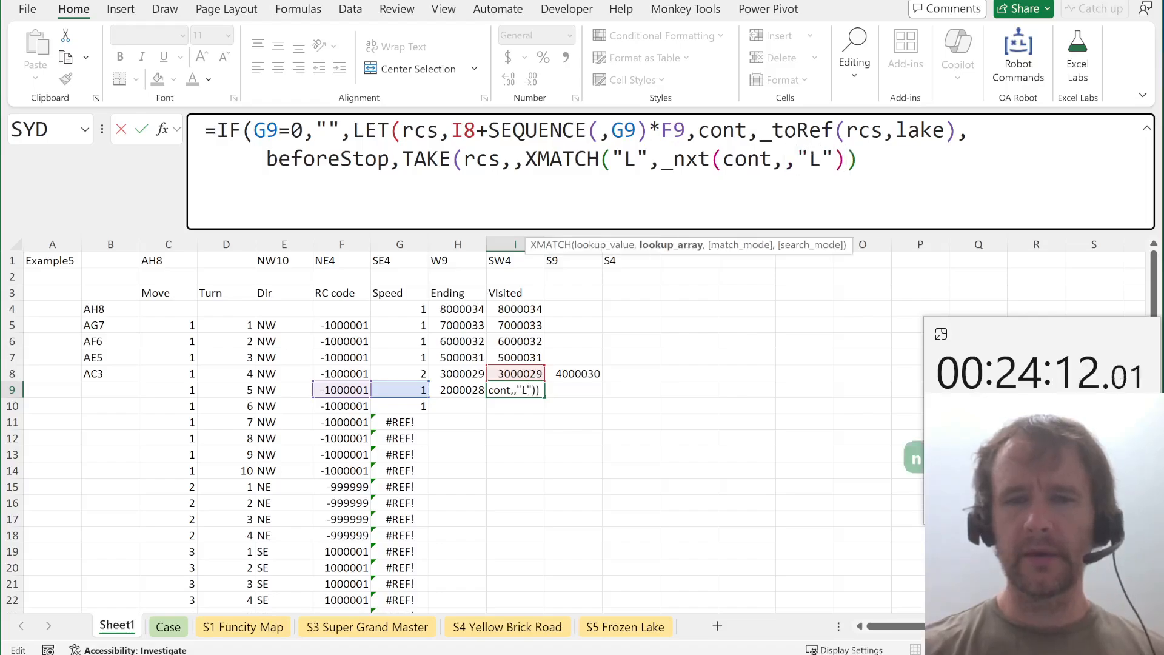
pyautogui.write(')')
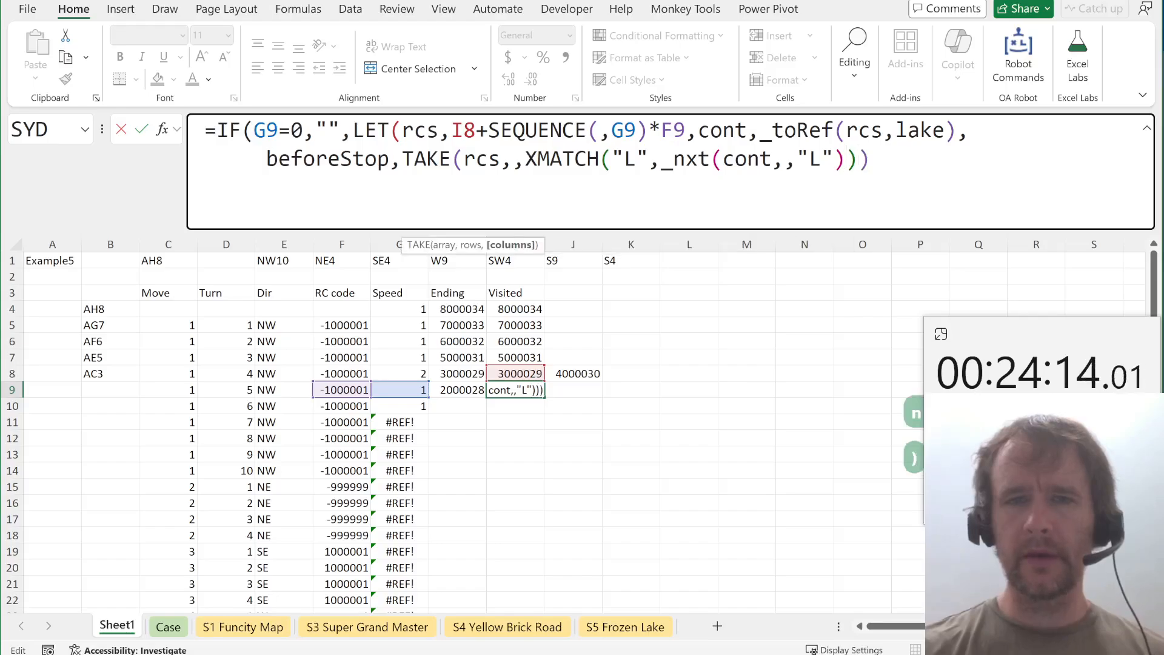
pyautogui.write('-1)')
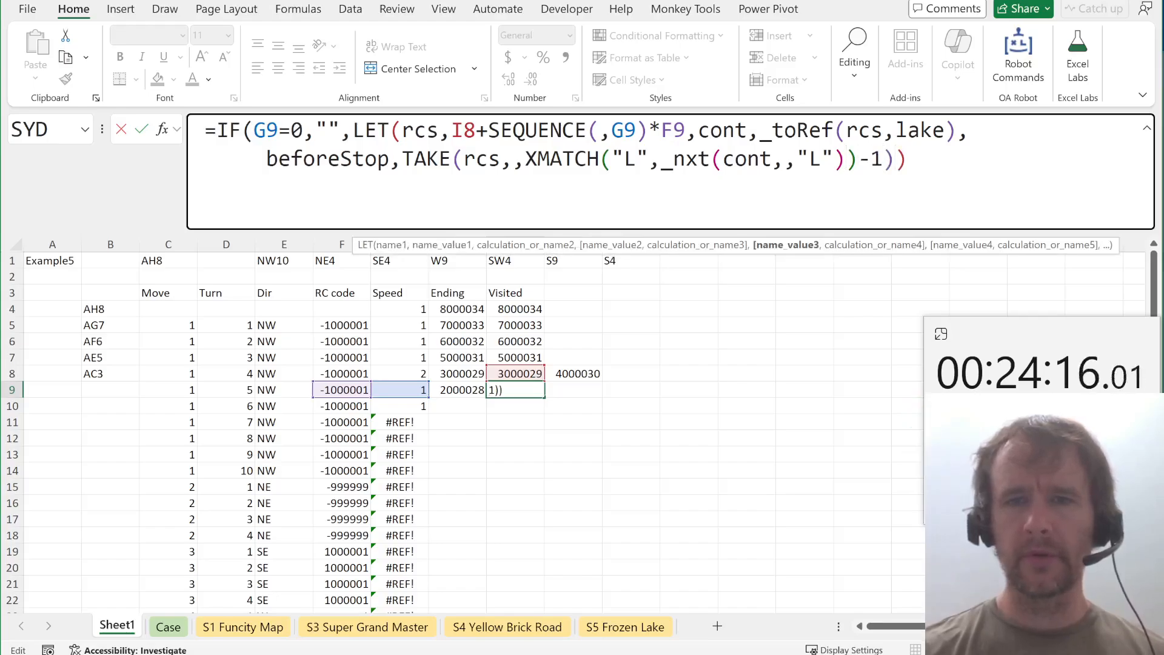
# Make the I9 LET return beforeStop, enter the completed formula and reselect I9.
pyautogui.write(',beforeStop')
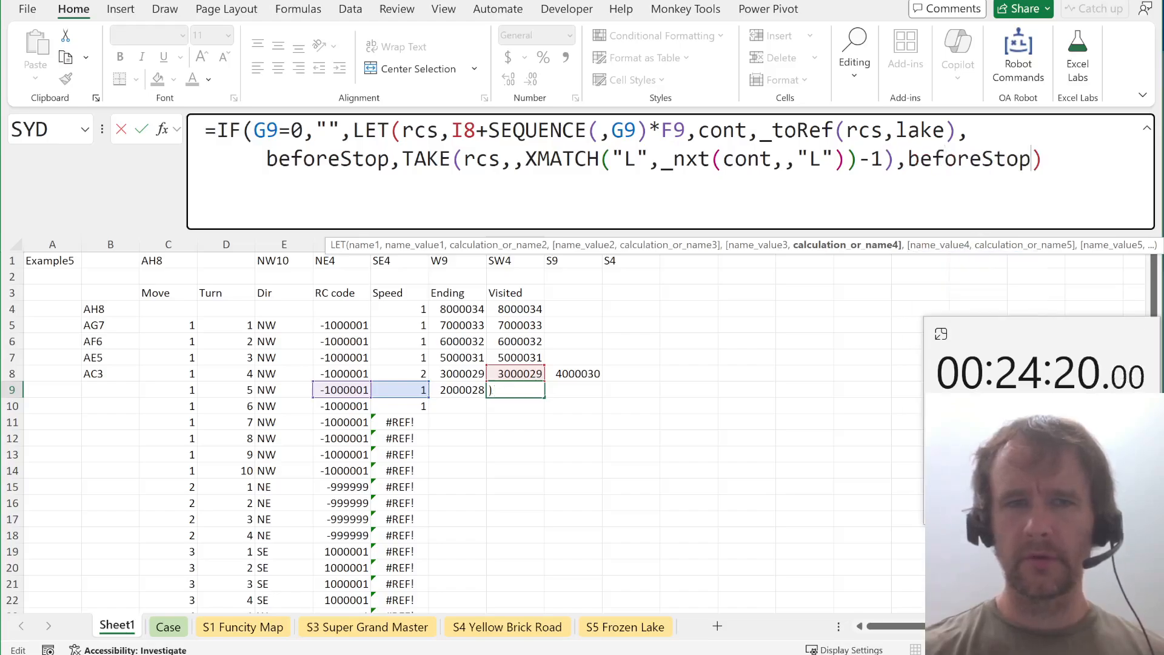
pyautogui.write(')')
pyautogui.press('Return')
pyautogui.press('Up')
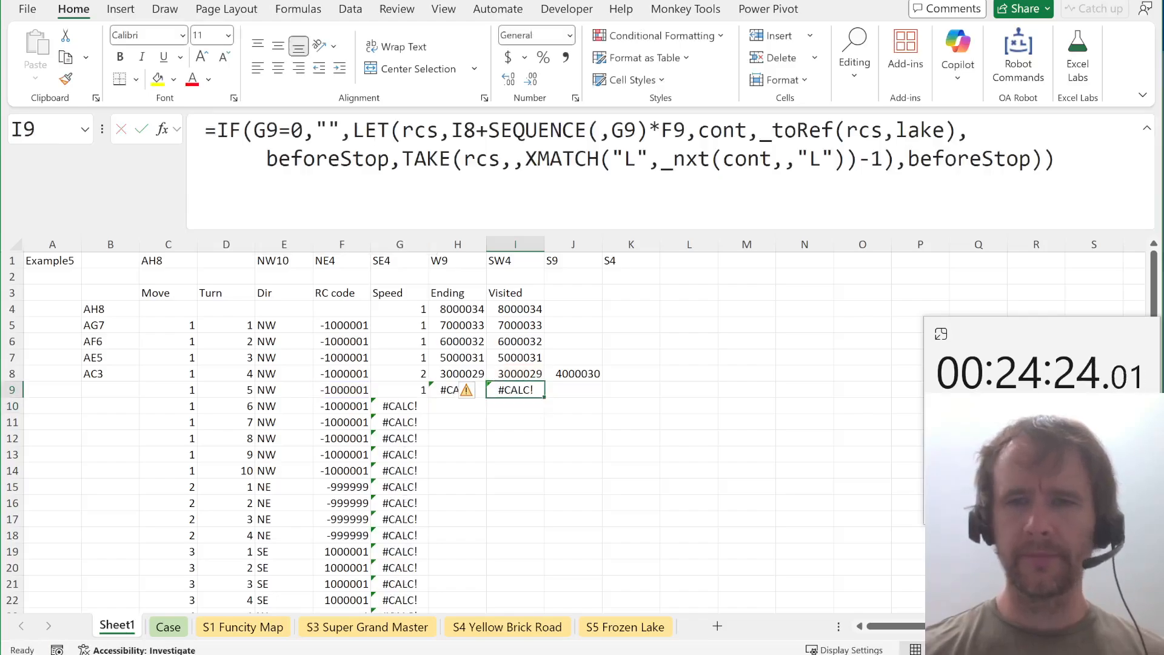
# On the S5 Frozen Lake sheet, replace all empty green-filled land cells with L and close the replace dialog.
pyautogui.click(623, 626)
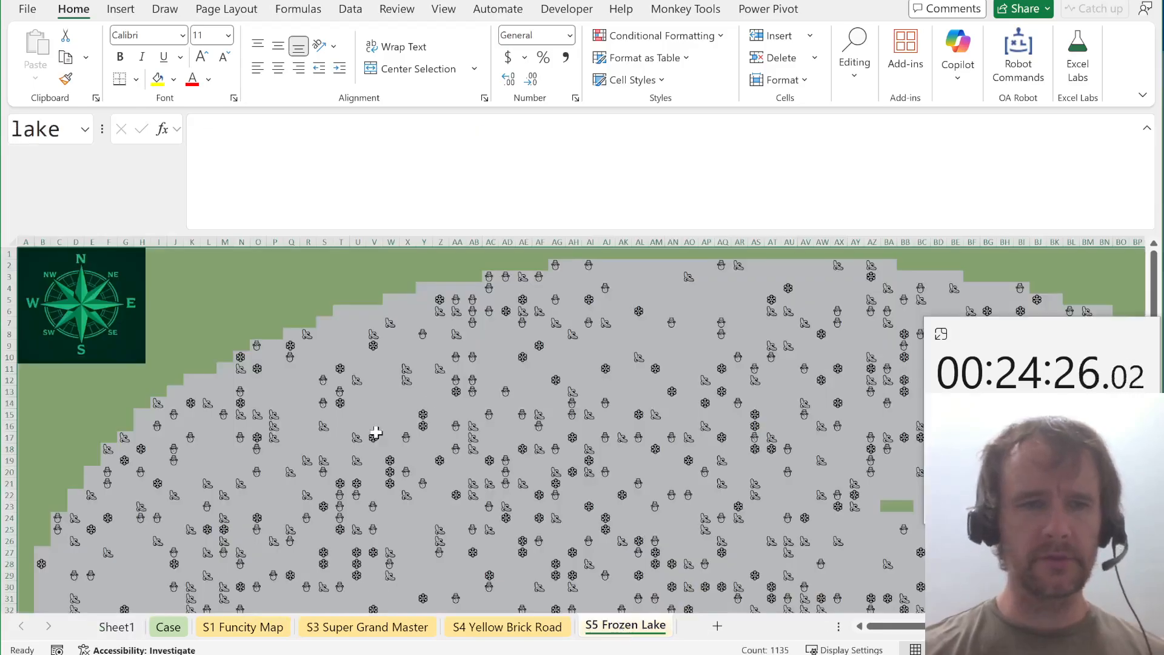
pyautogui.click(238, 288)
pyautogui.hotkey('ctrl', 'h')
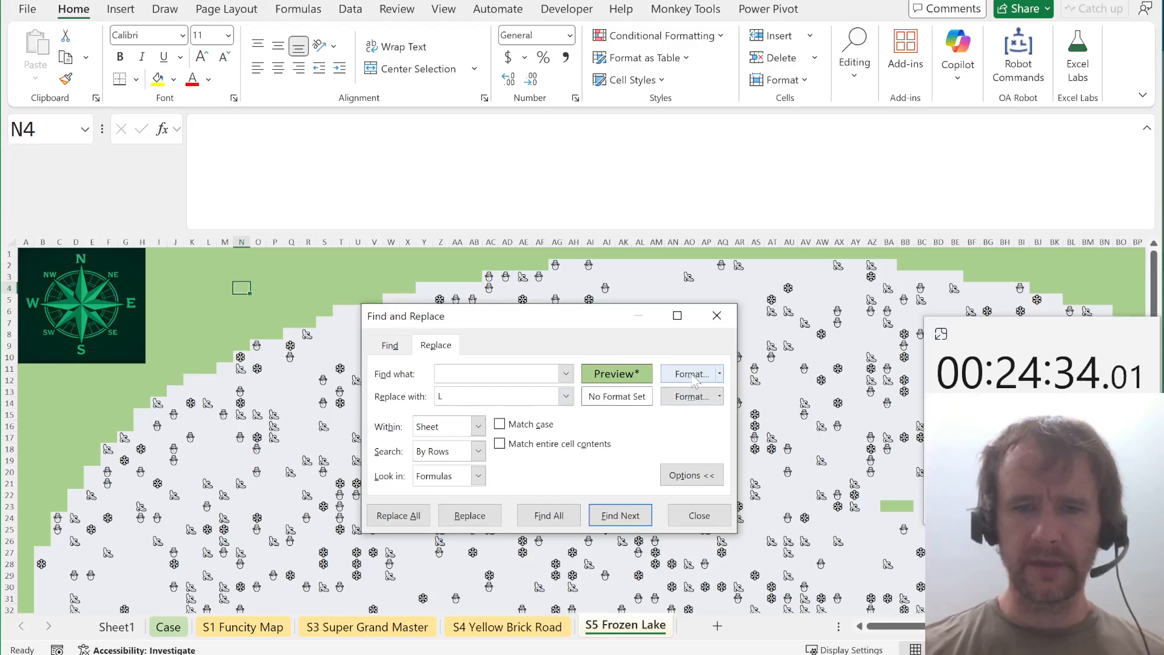
pyautogui.hotkey('alt', 'a')
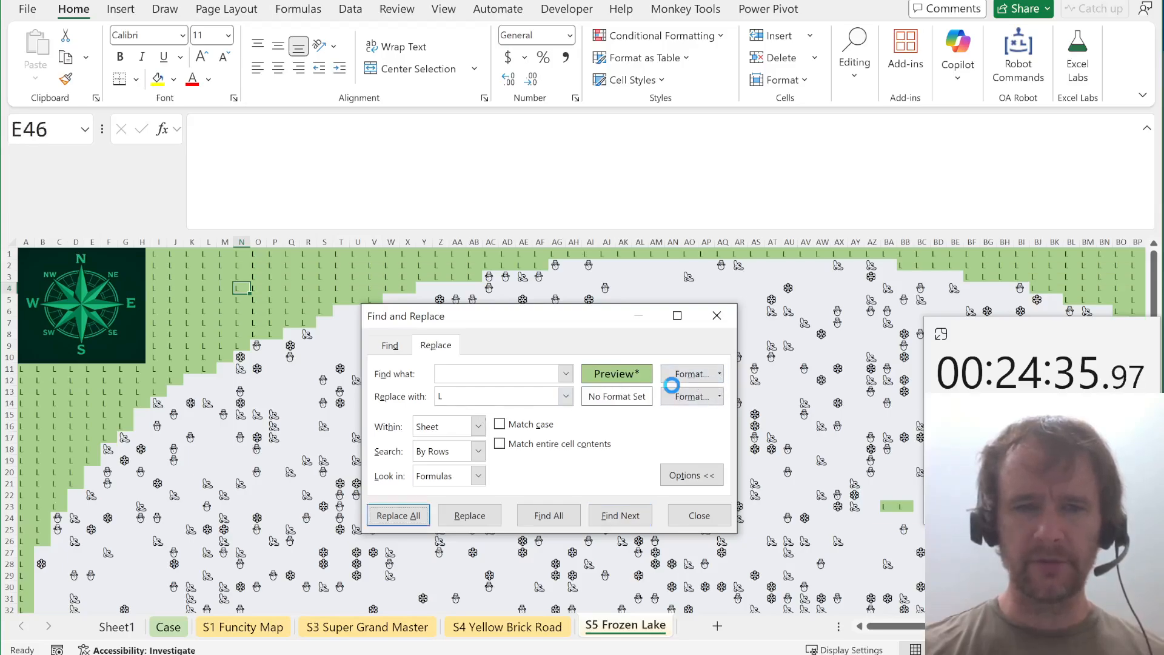
pyautogui.press('Escape')
pyautogui.press('Escape')
pyautogui.press('Escape')
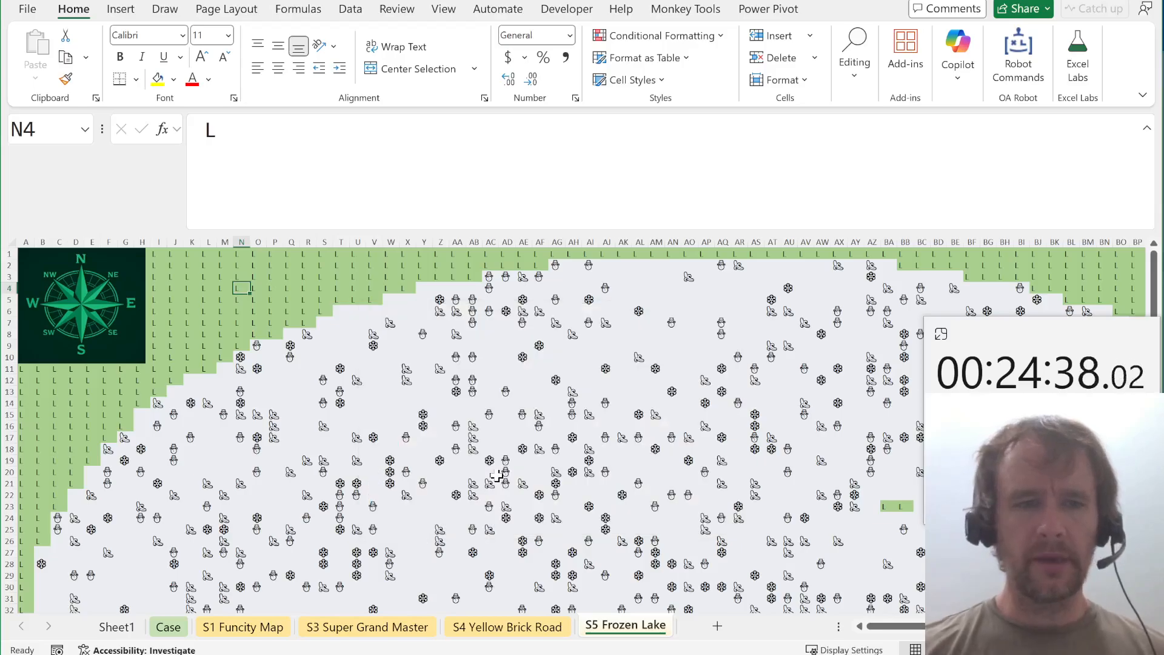
# Return to Sheet1 and open the I9 formula for editing at the XMATCH part of beforeStop.
pyautogui.hotkey('ctrl', 'pageup')
pyautogui.hotkey('ctrl', 'pageup')
pyautogui.hotkey('ctrl', 'pageup')
pyautogui.hotkey('ctrl', 'pageup')
pyautogui.hotkey('ctrl', 'pageup')
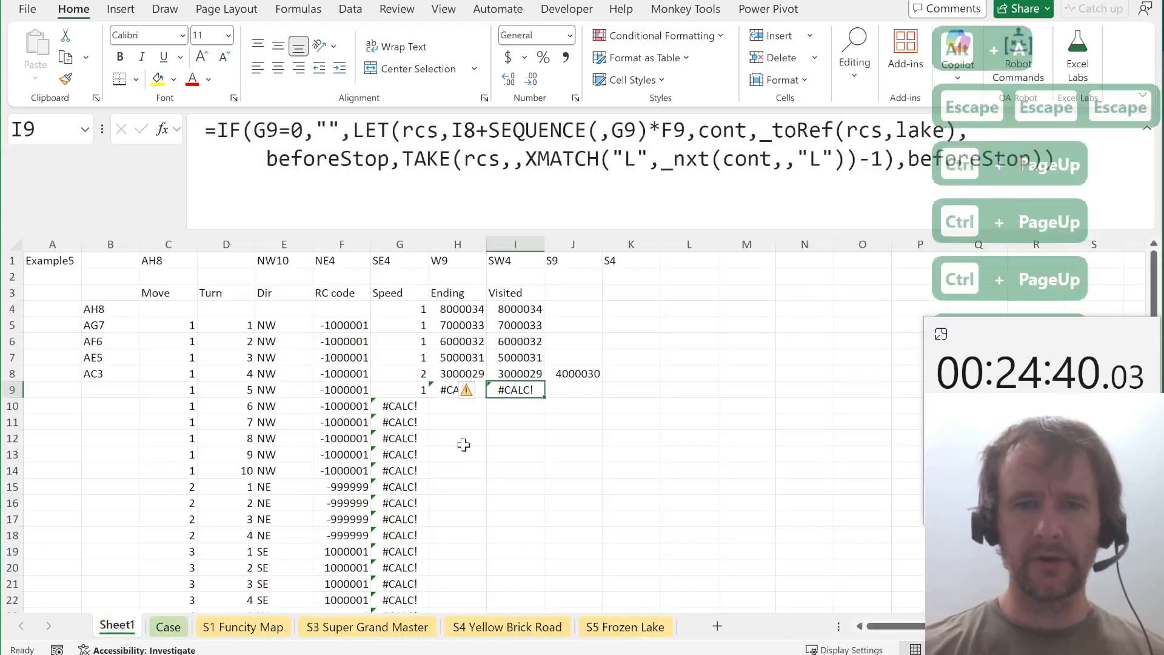
pyautogui.click(661, 160)
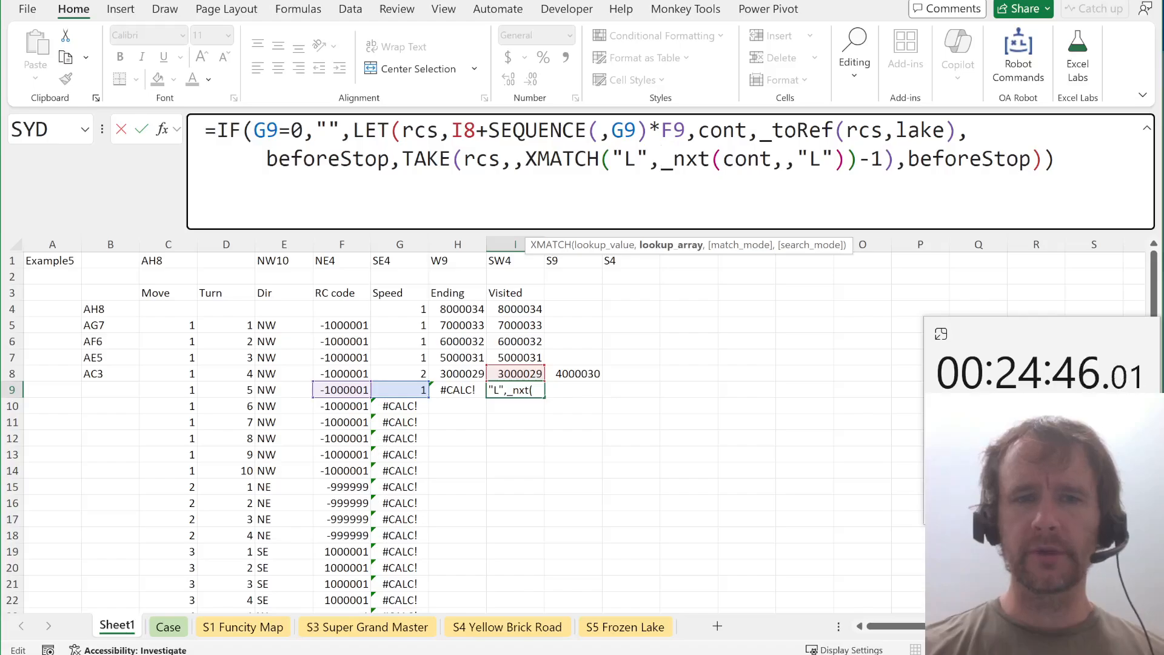
pyautogui.click(538, 159)
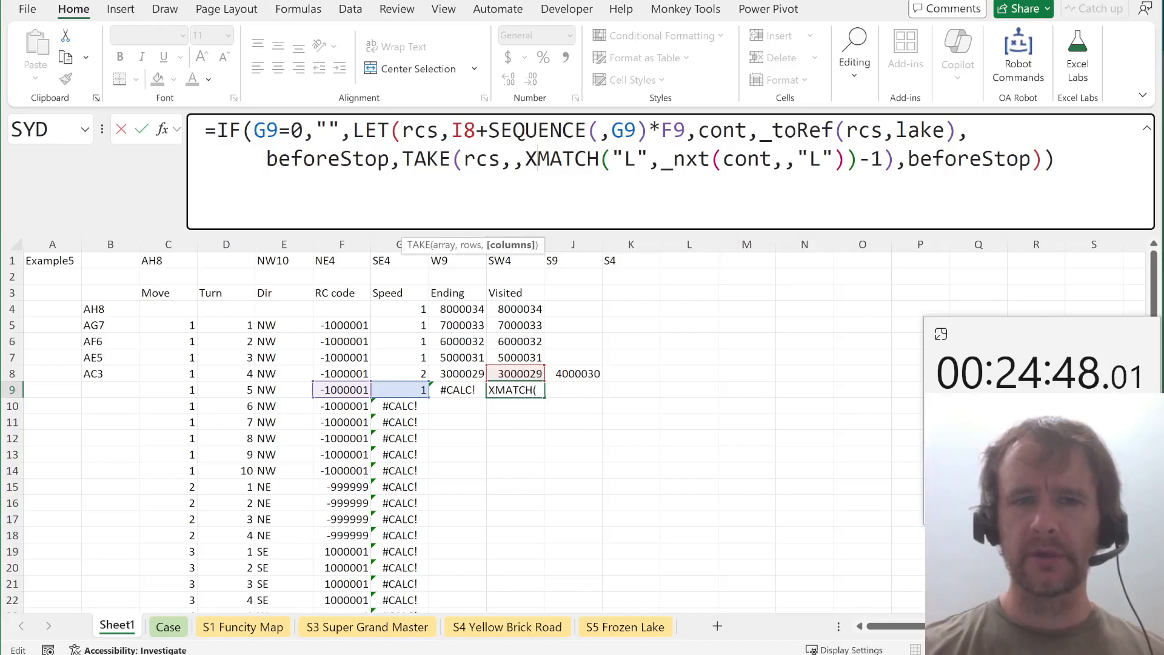
# Change the final LET result in I9 to VSTACK(cont,_nxt(cont,,"L")) on its own line, to inspect the intermediate arrays.
pyautogui.click(698, 159)
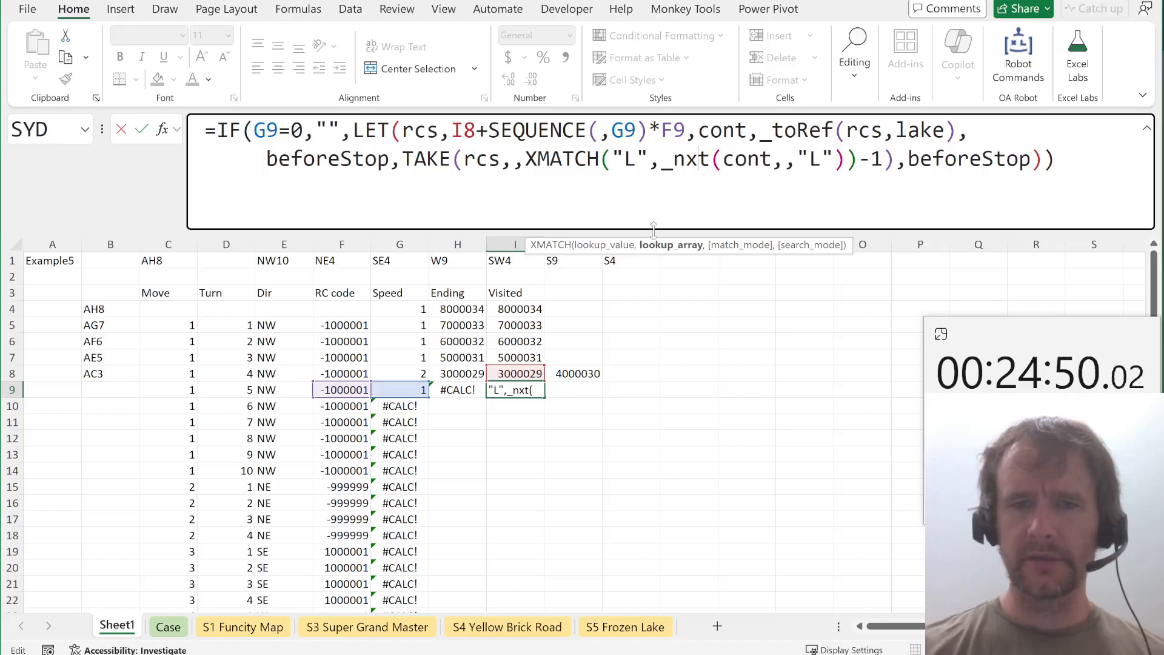
pyautogui.click(665, 245)
pyautogui.hotkey('ctrl', 'c')
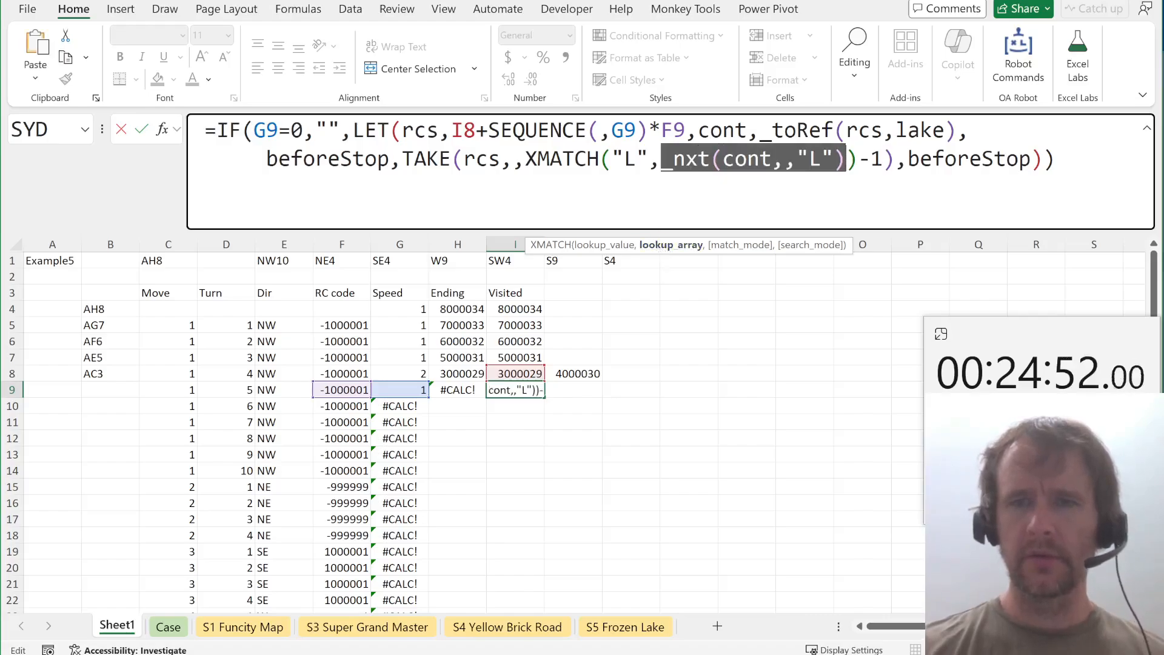
pyautogui.doubleClick(970, 159)
pyautogui.hotkey('alt', 'Return')
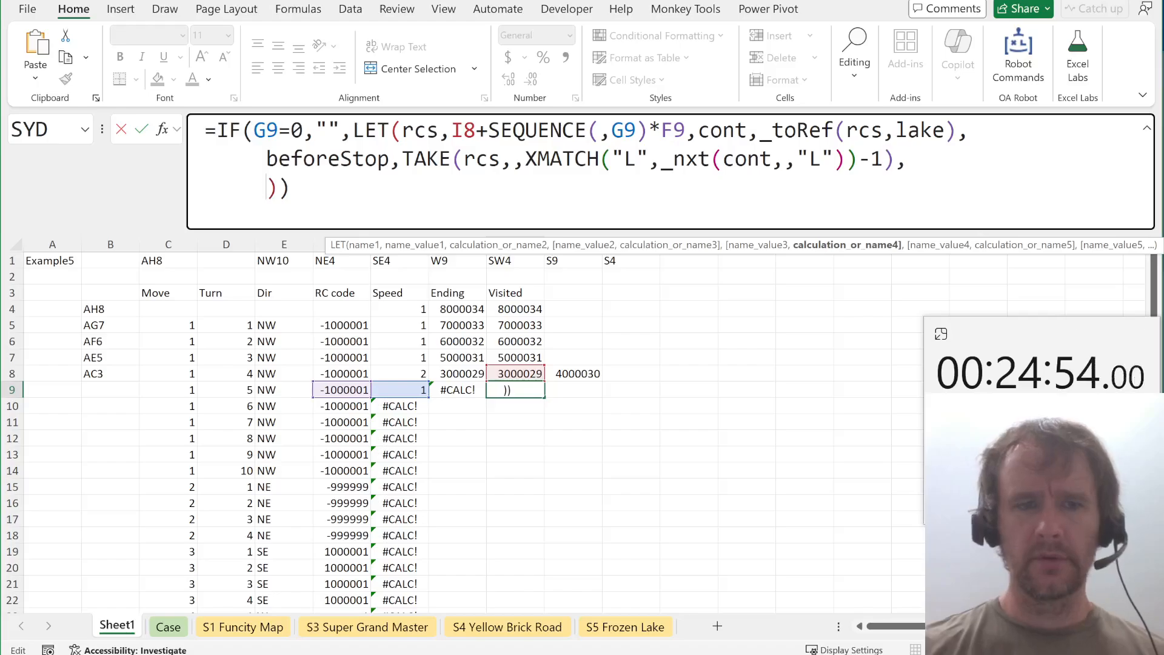
pyautogui.write('VSTACK(con')
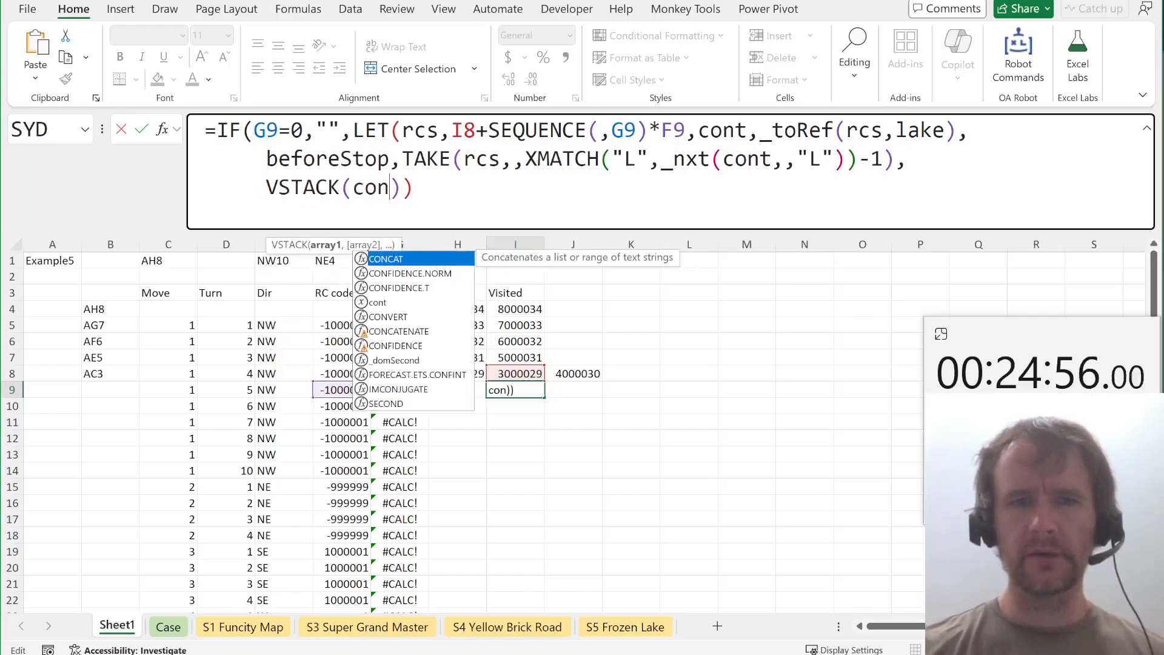
pyautogui.write('t,')
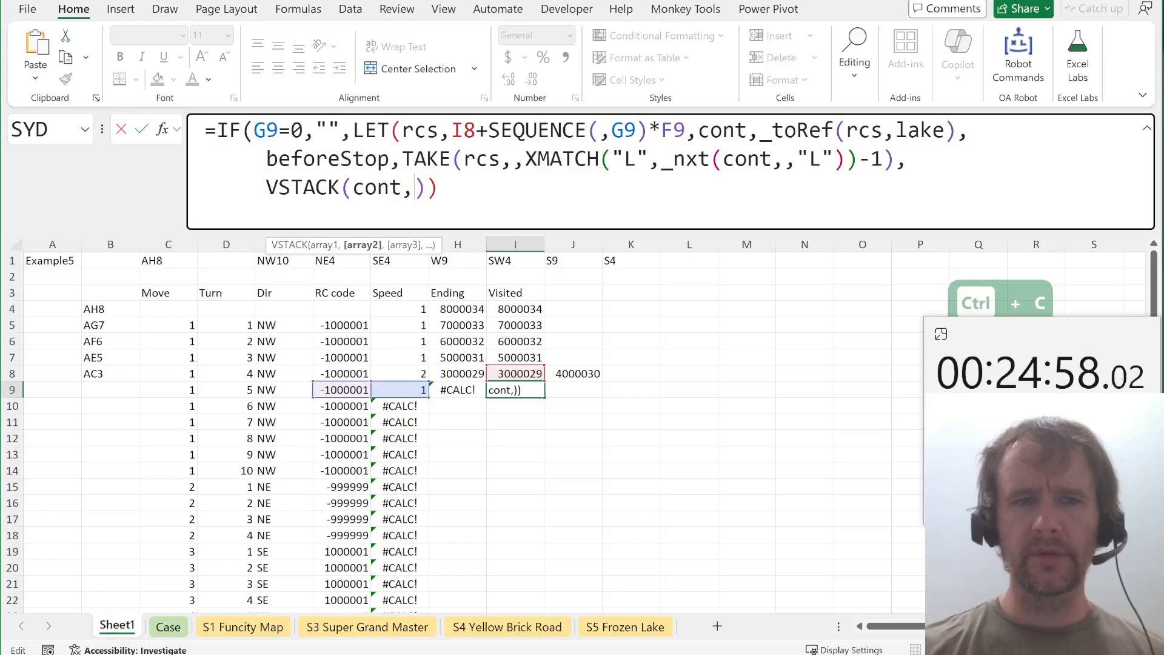
pyautogui.write('_nxt(cont,"L"))')
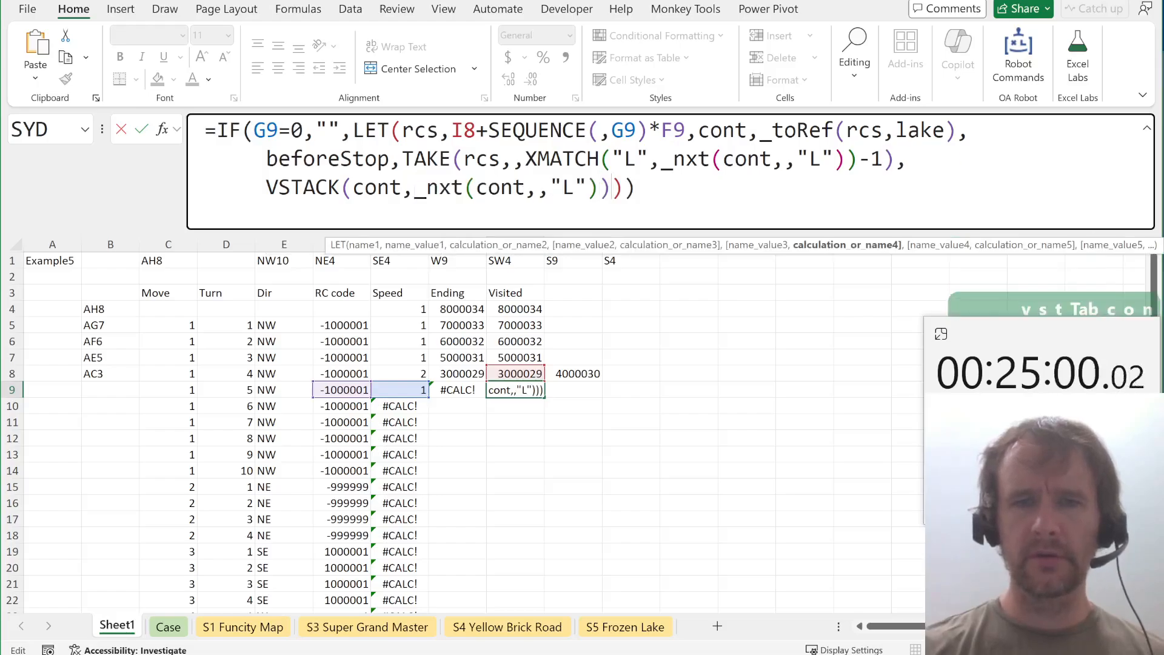
pyautogui.press('Return')
pyautogui.press('Up')
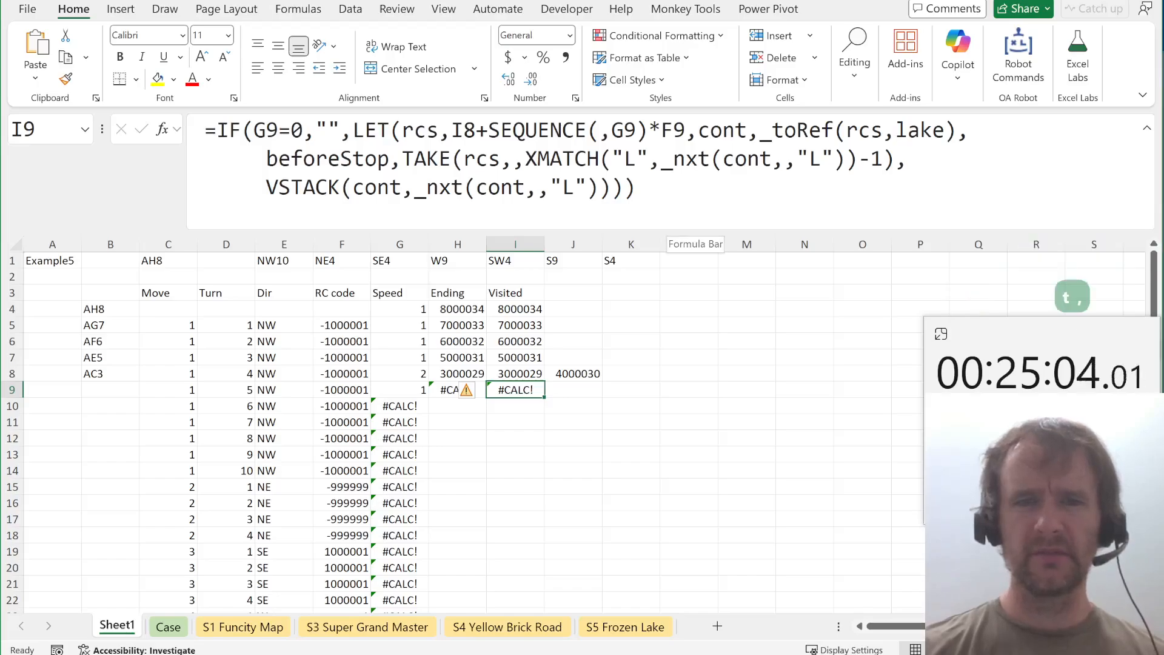
# Replace the final result of I9's LET formula with I8+SEQUENCE(,G9)*F9 to check the rcs calculation.
pyautogui.click(452, 130)
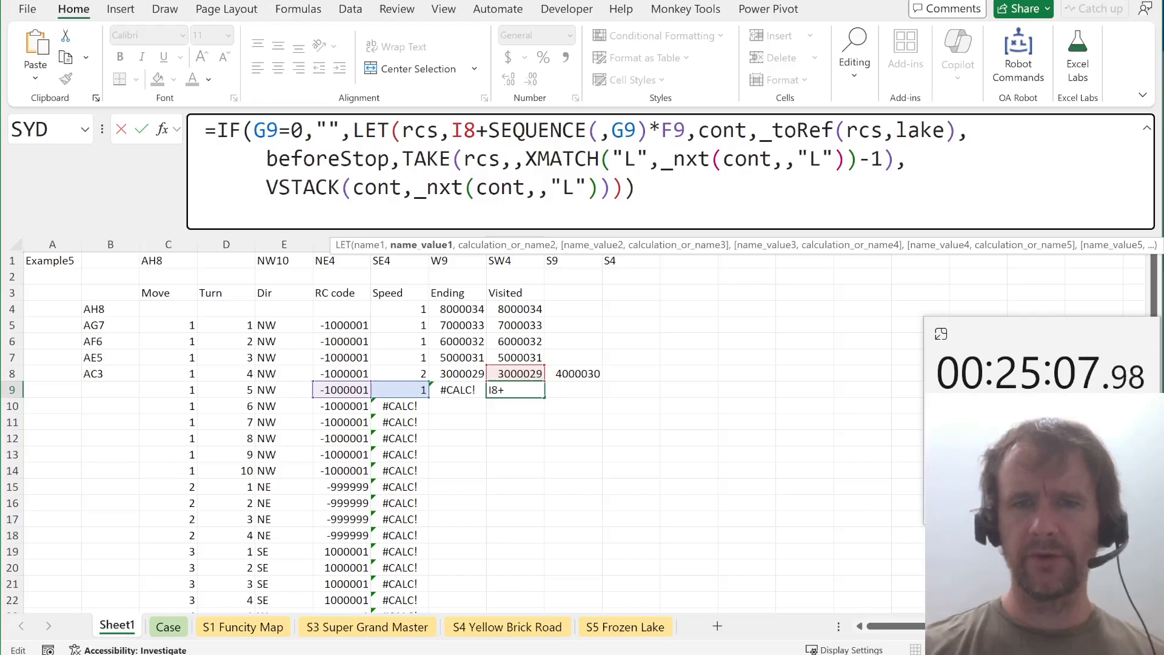
pyautogui.moveTo(452, 130); pyautogui.dragTo(686, 130)
pyautogui.hotkey('ctrl', 'c')
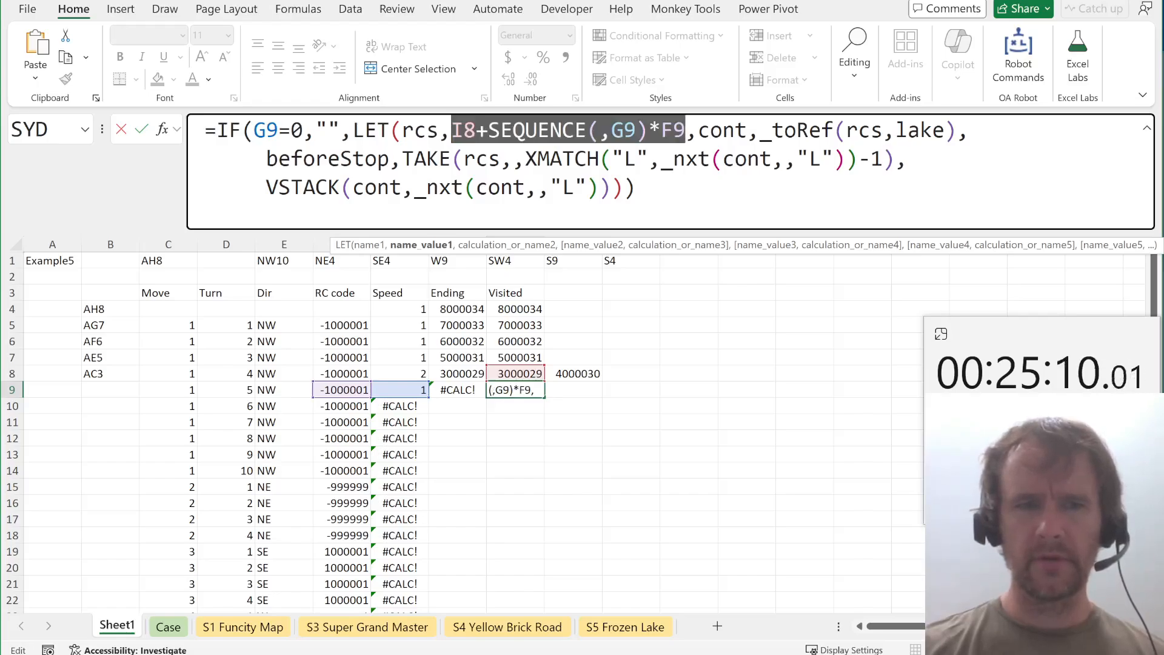
pyautogui.moveTo(266, 187); pyautogui.dragTo(611, 187)
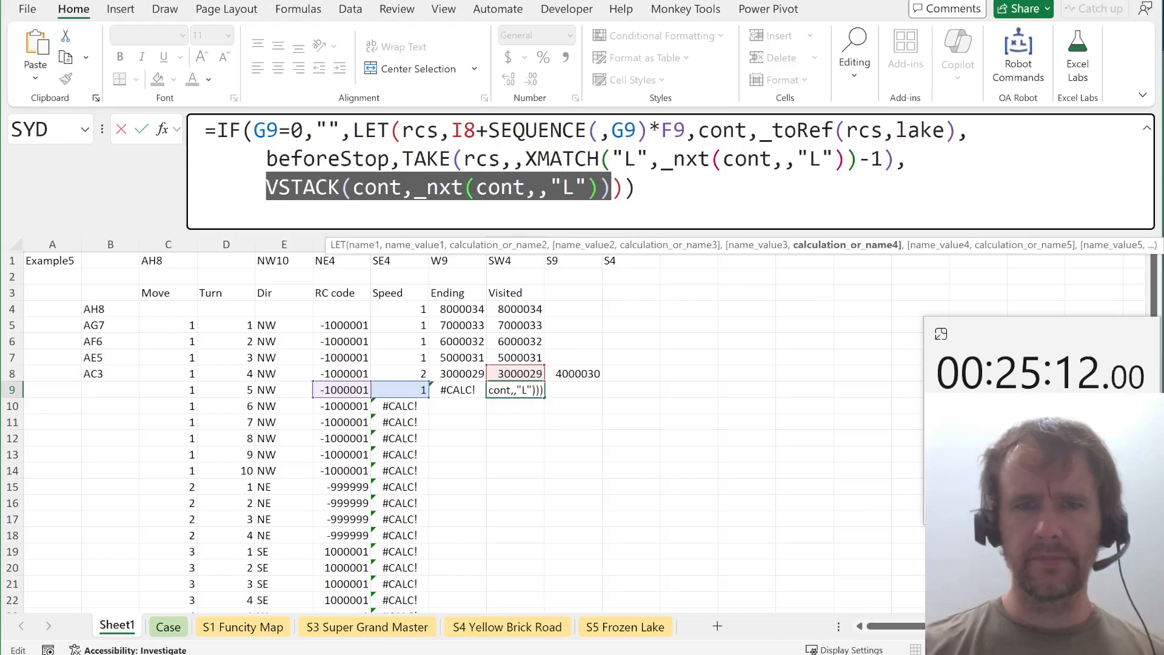
pyautogui.hotkey('ctrl', 'v')
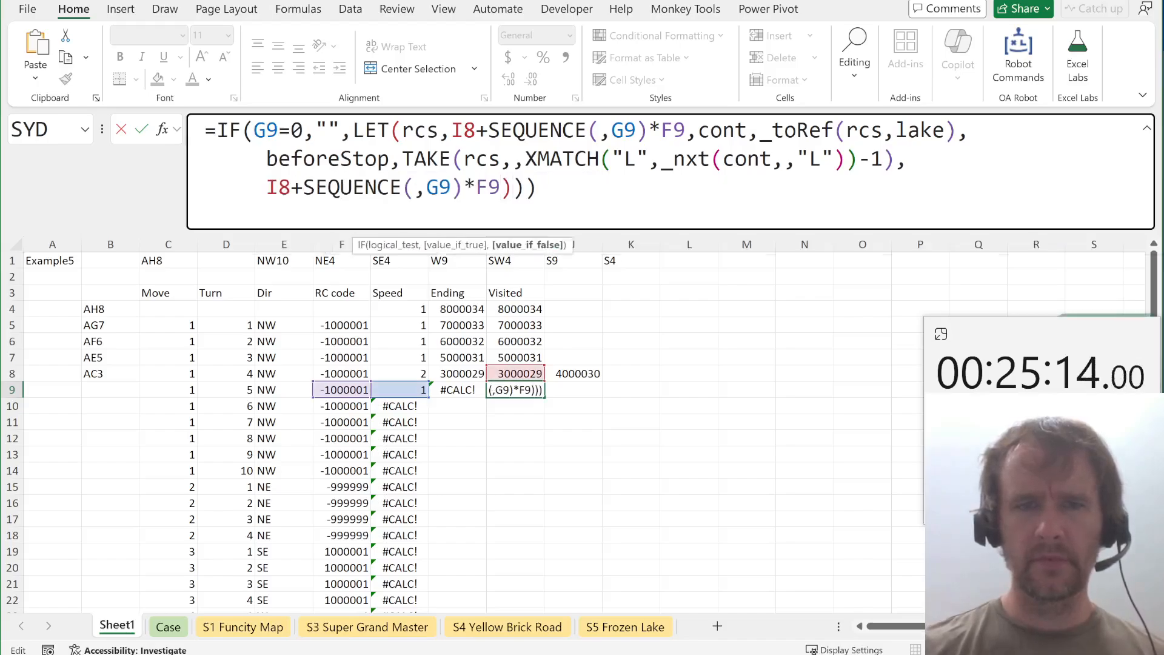
pyautogui.hotkey('ctrl', 'Return')
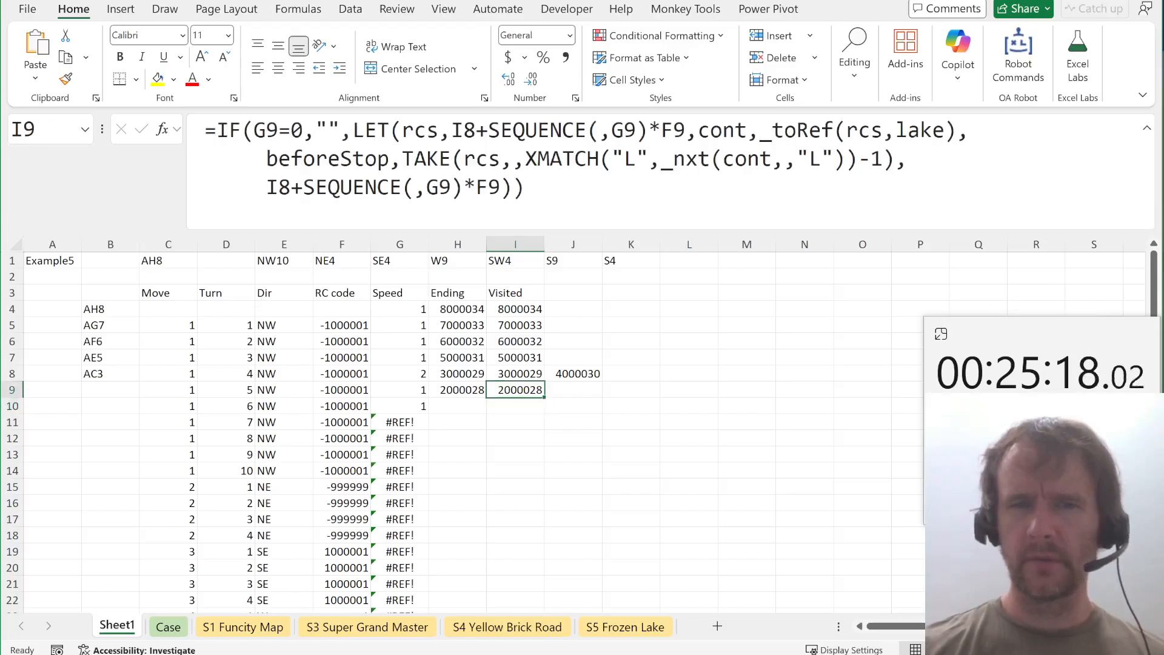
# Make I9's LET formula return _toRef(rcs,lake) to check the cont variable.
pyautogui.moveTo(760, 130); pyautogui.dragTo(957, 132)
pyautogui.hotkey('ctrl', 'c')
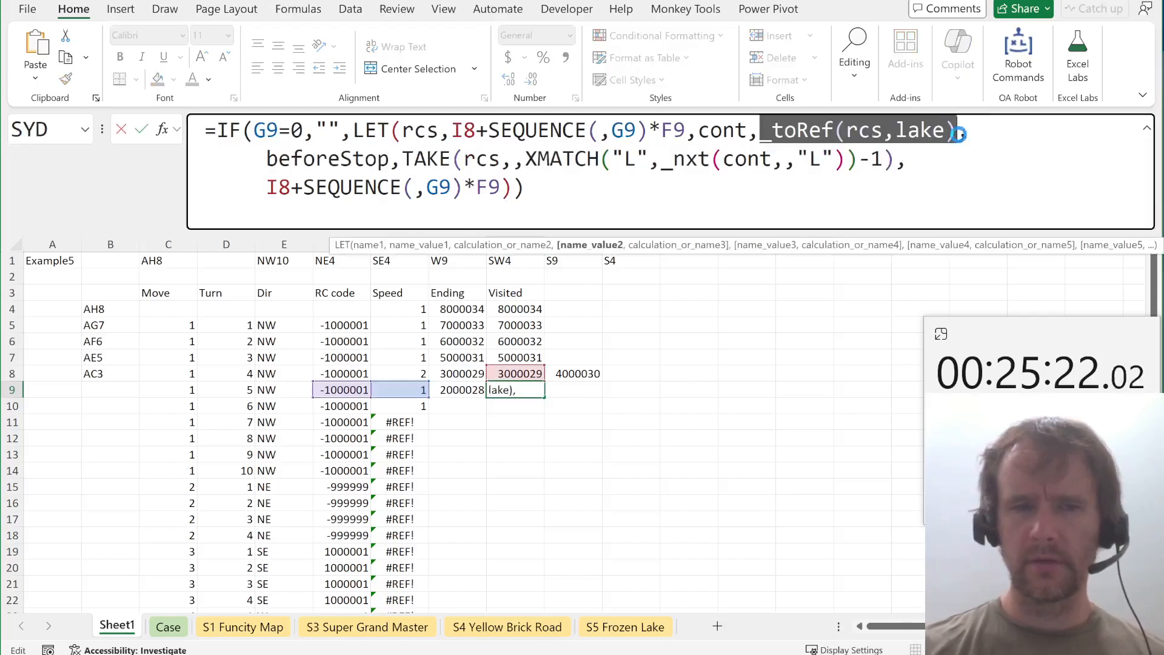
pyautogui.click(279, 187)
pyautogui.moveTo(267, 187); pyautogui.dragTo(513, 193)
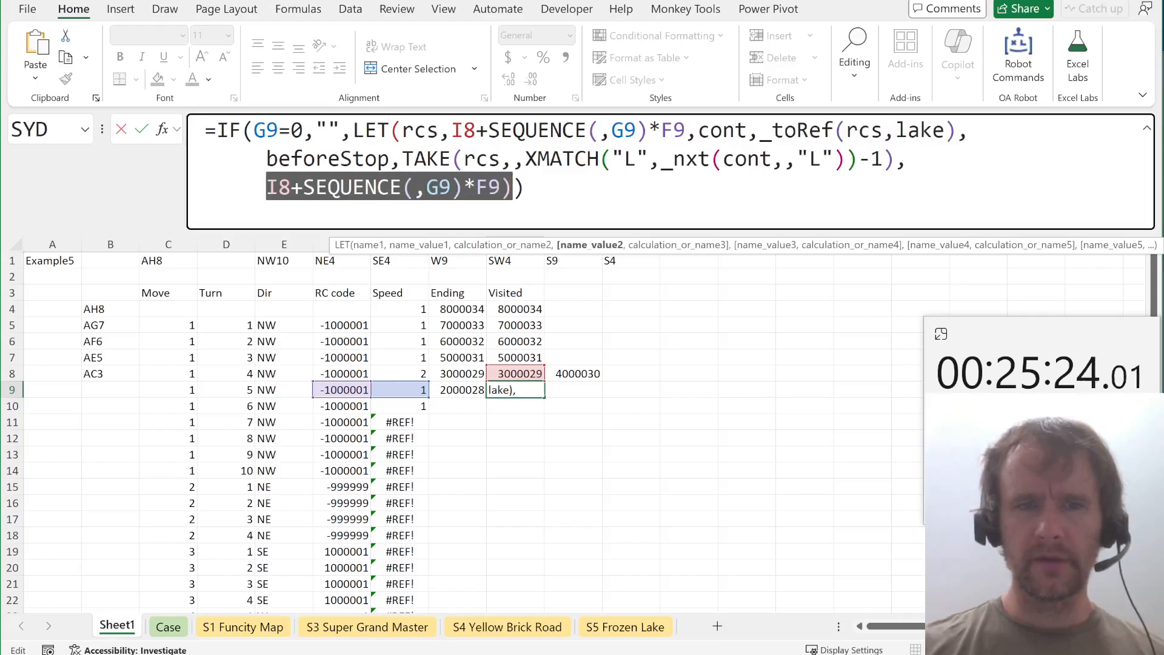
pyautogui.hotkey('ctrl', 'v')
pyautogui.press('Return')
pyautogui.press('Return')
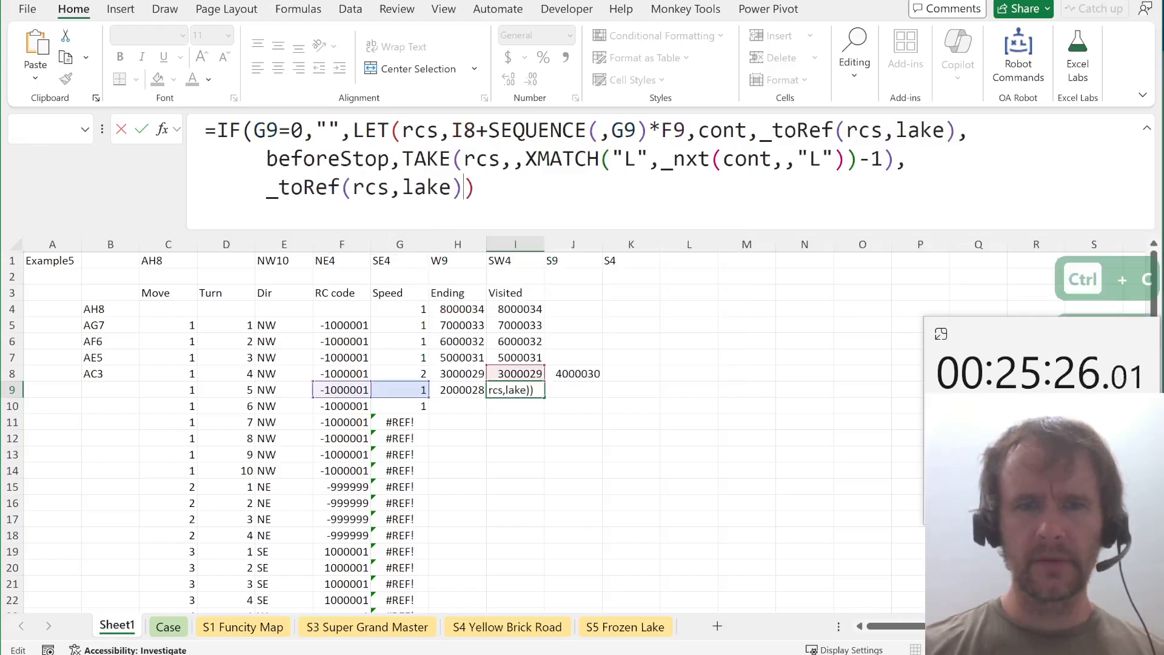
pyautogui.write(')')
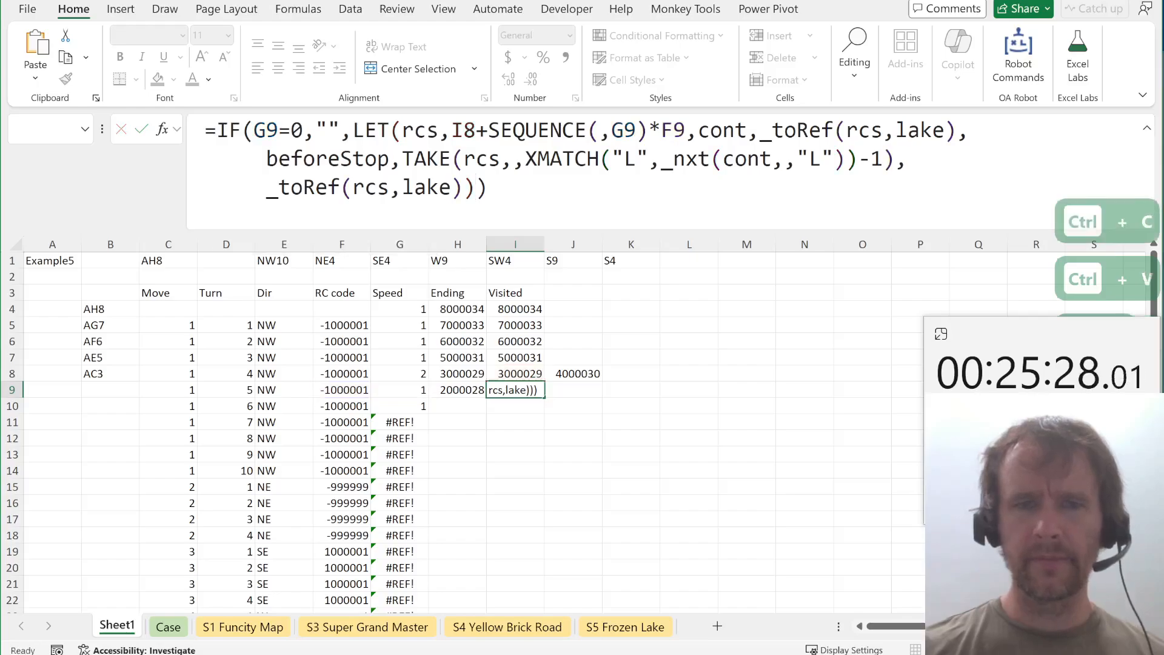
pyautogui.press('Return')
pyautogui.press('Up')
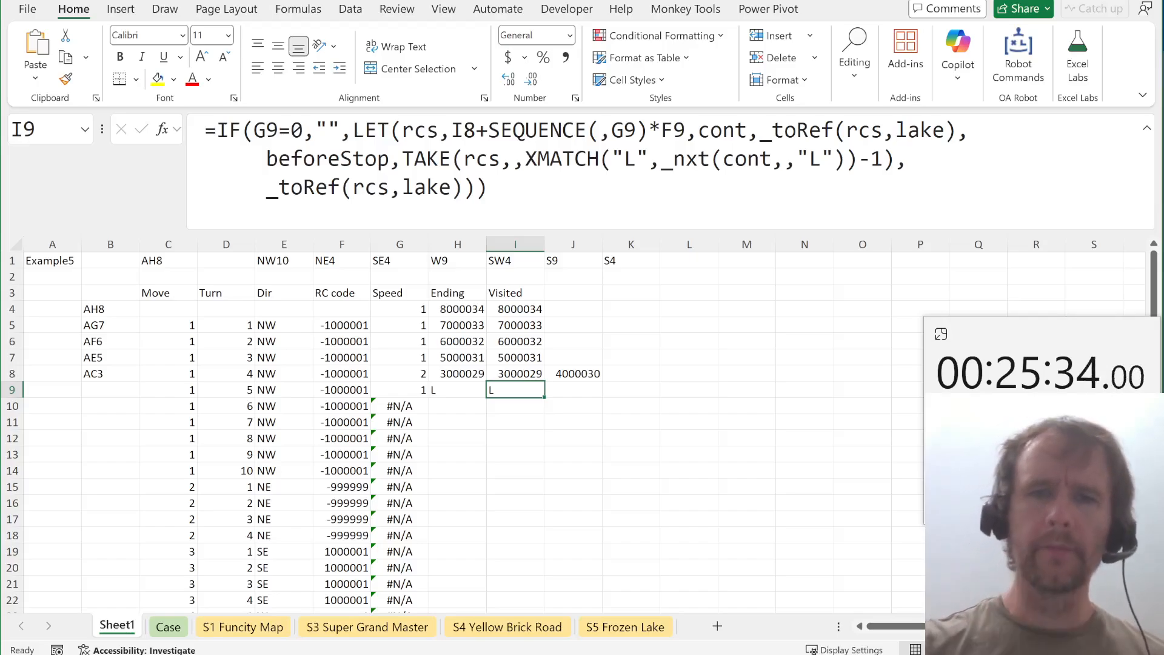
# Make I9's LET formula return _nxt(cont,,"L") to test the XMATCH lookup array.
pyautogui.moveTo(662, 159); pyautogui.dragTo(846, 159)
pyautogui.hotkey('ctrl', 'c')
pyautogui.moveTo(267, 187); pyautogui.dragTo(464, 186)
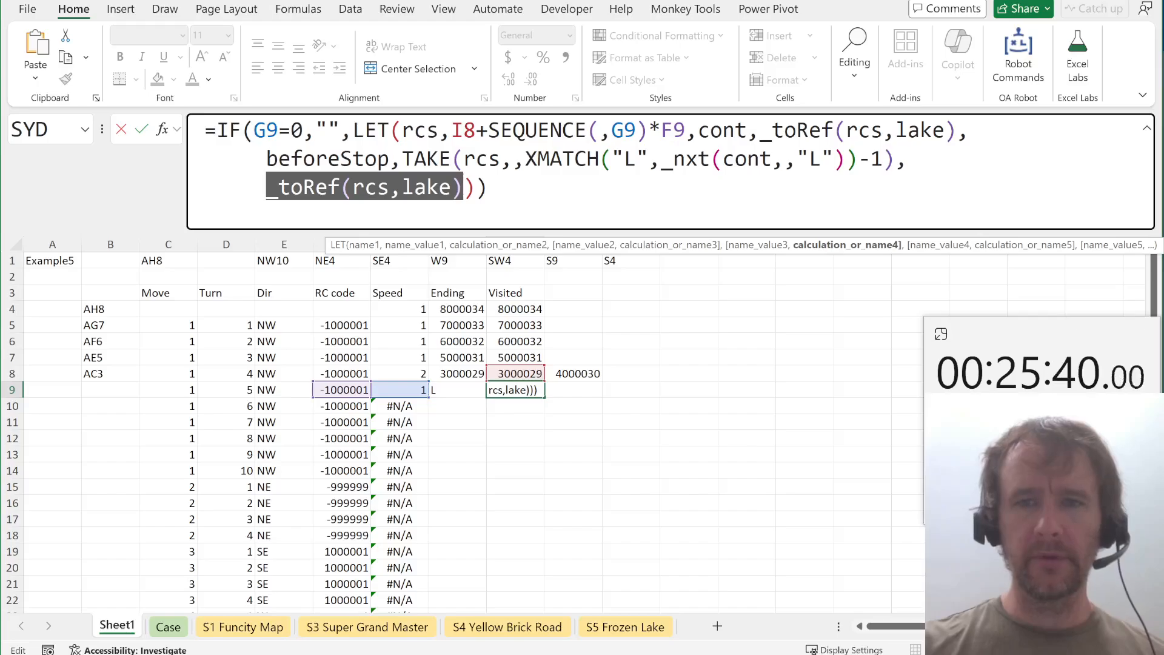
pyautogui.hotkey('ctrl', 'v')
pyautogui.press('Return')
pyautogui.press('Up')
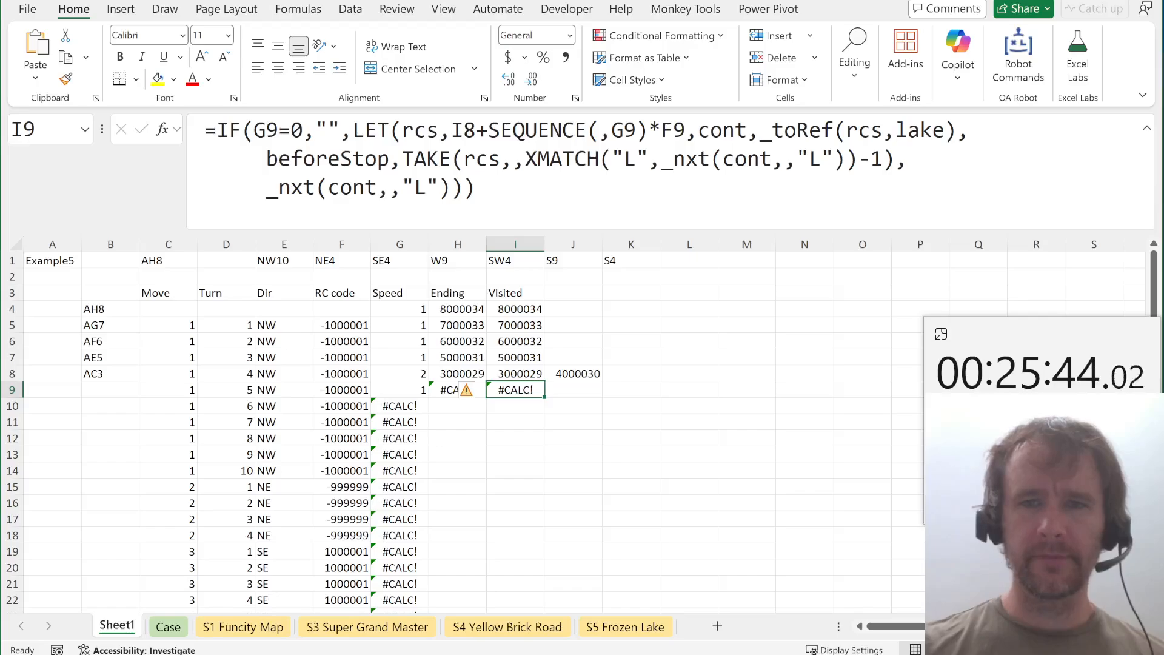
# In I9's beforeStop definition, replace the XMATCH lookup array with HSTACK(cont,"L").
pyautogui.click(661, 159)
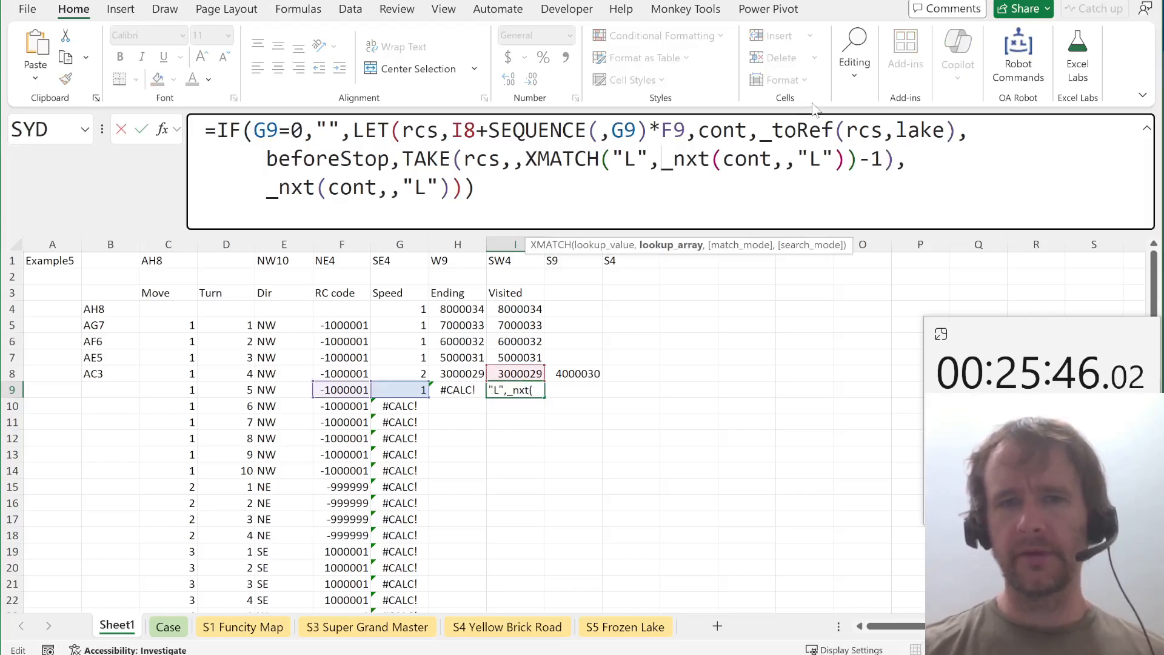
pyautogui.hotkey('shift', 'Right')
pyautogui.hotkey('shift', 'Right')
pyautogui.hotkey('shift', 'Right')
pyautogui.hotkey('shift', 'Right')
pyautogui.hotkey('shift', 'Right')
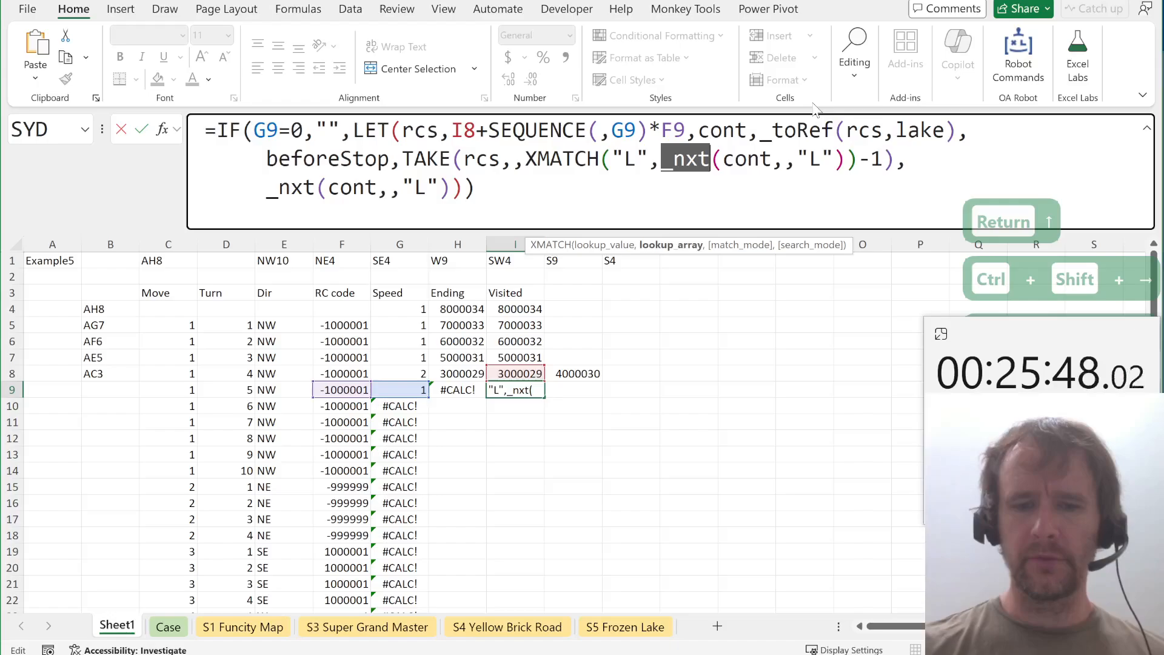
pyautogui.write('hst')
pyautogui.press('Tab')
pyautogui.click(809, 159)
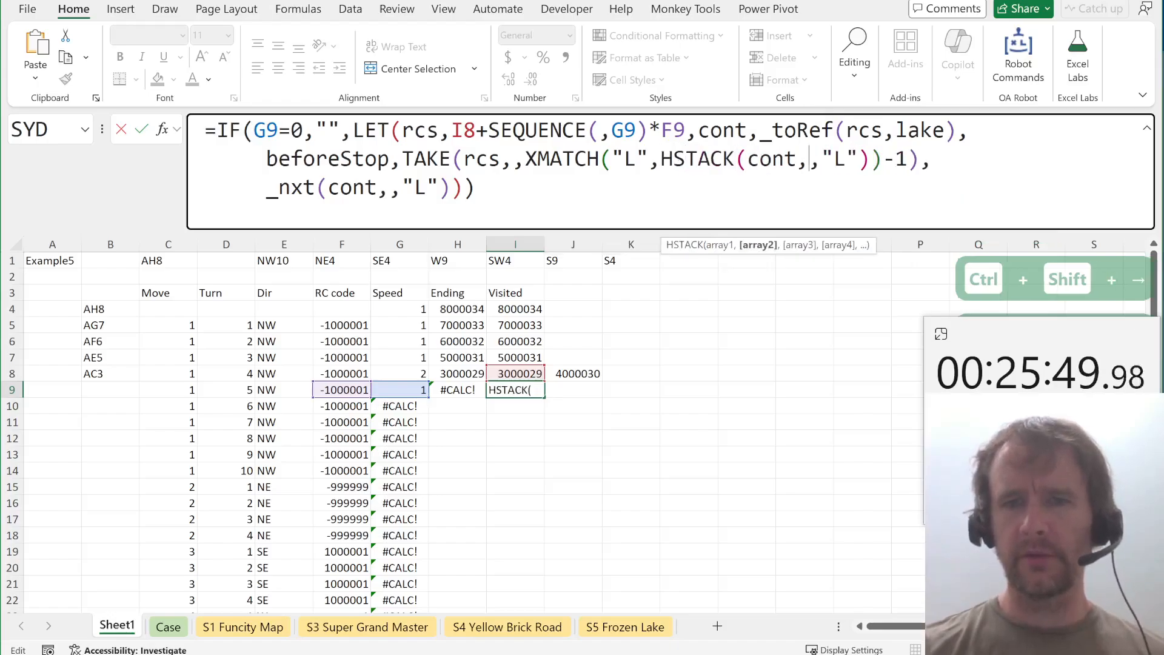
pyautogui.press('BackSpace')
pyautogui.click(870, 158)
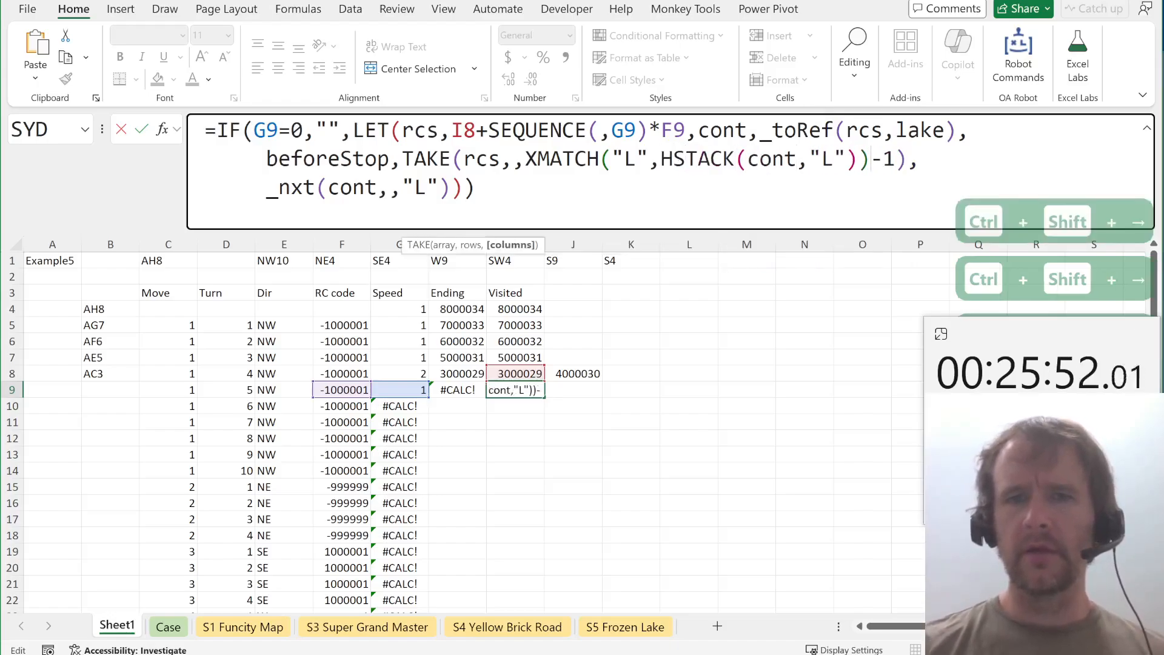
pyautogui.press('BackSpace')
pyautogui.write(')')
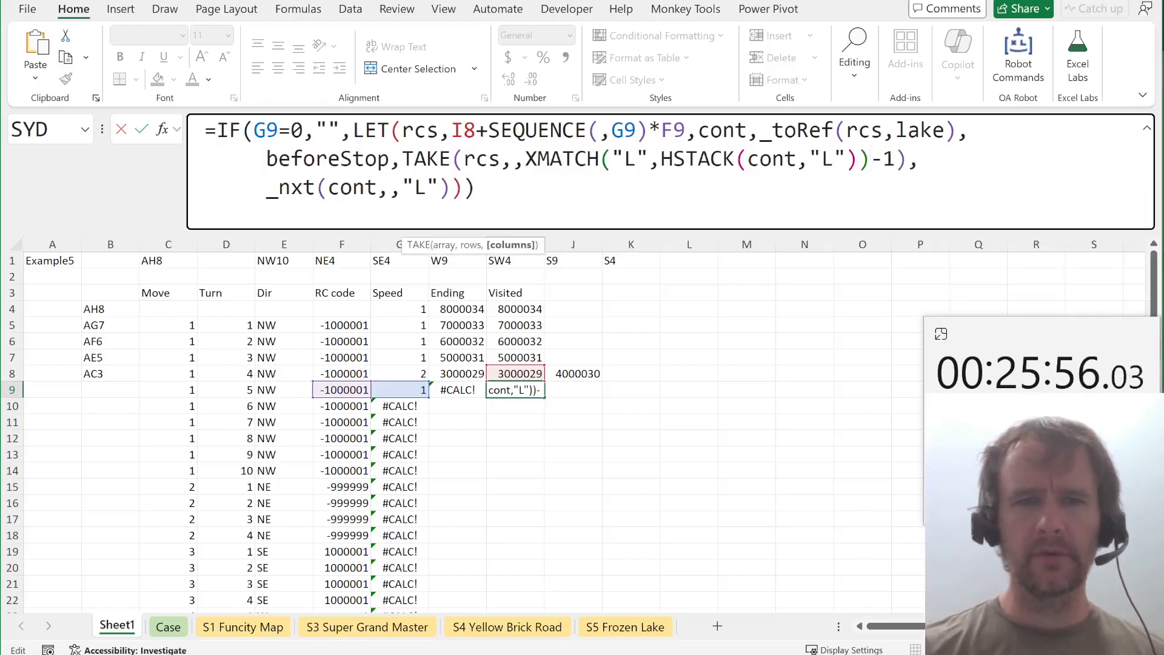
# Set the final result of I9's LET formula back to beforeStop and enter the formula.
pyautogui.moveTo(267, 188); pyautogui.dragTo(451, 188)
pyautogui.write('bef')
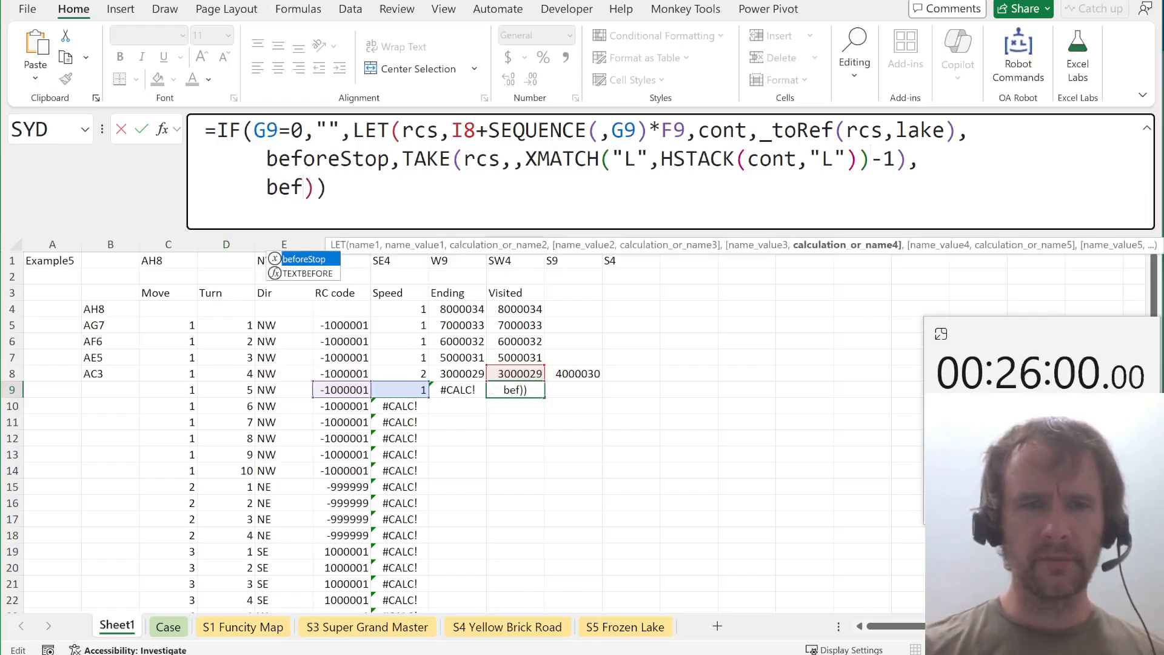
pyautogui.press('Tab')
pyautogui.press('Return')
pyautogui.press('Up')
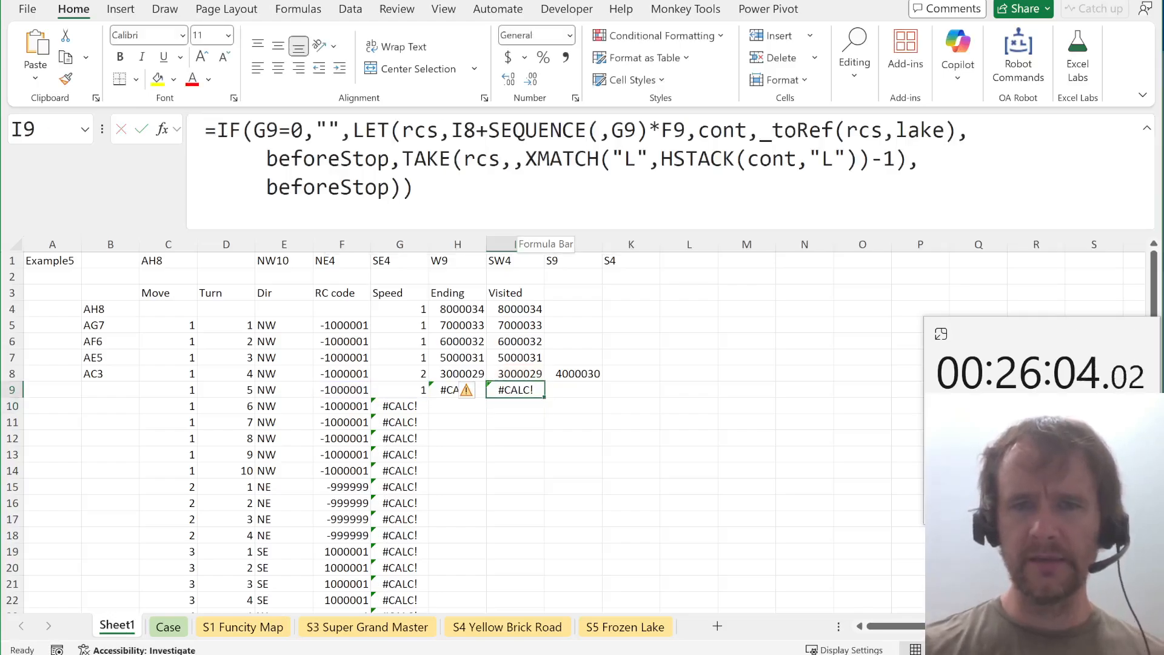
# Make I9's LET formula return XMATCH("L",HSTACK(cont,"L"))-1 to check the number of columns TAKE receives.
pyautogui.moveTo(525, 159); pyautogui.dragTo(637, 159)
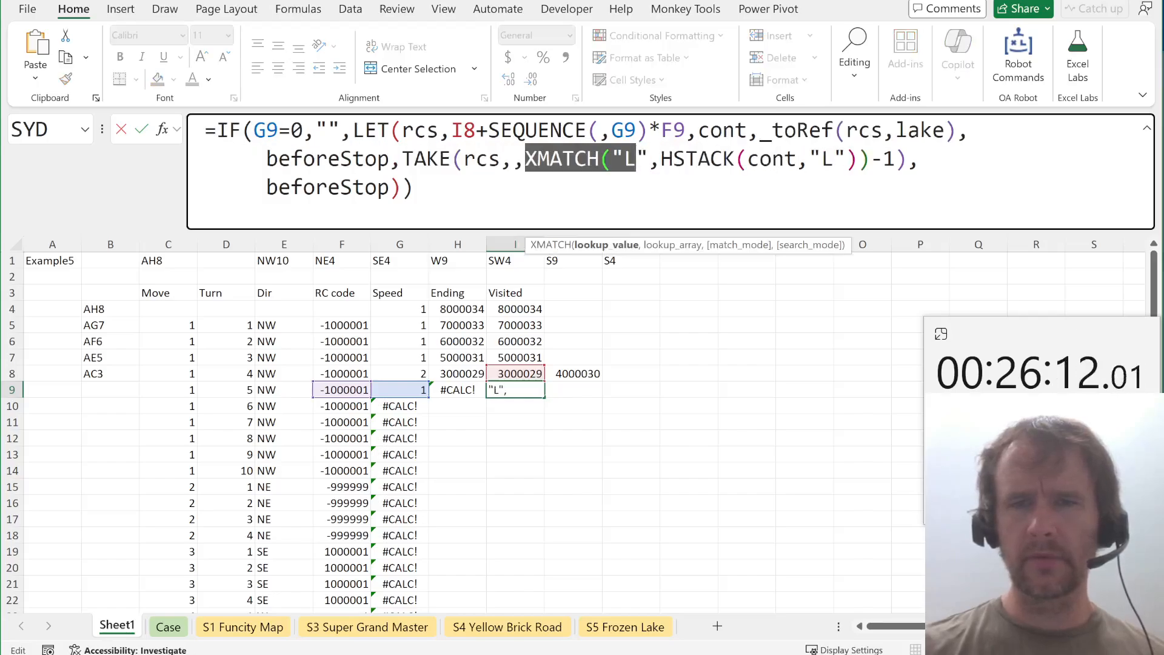
pyautogui.moveTo(636, 159); pyautogui.dragTo(897, 159)
pyautogui.hotkey('ctrl', 'c')
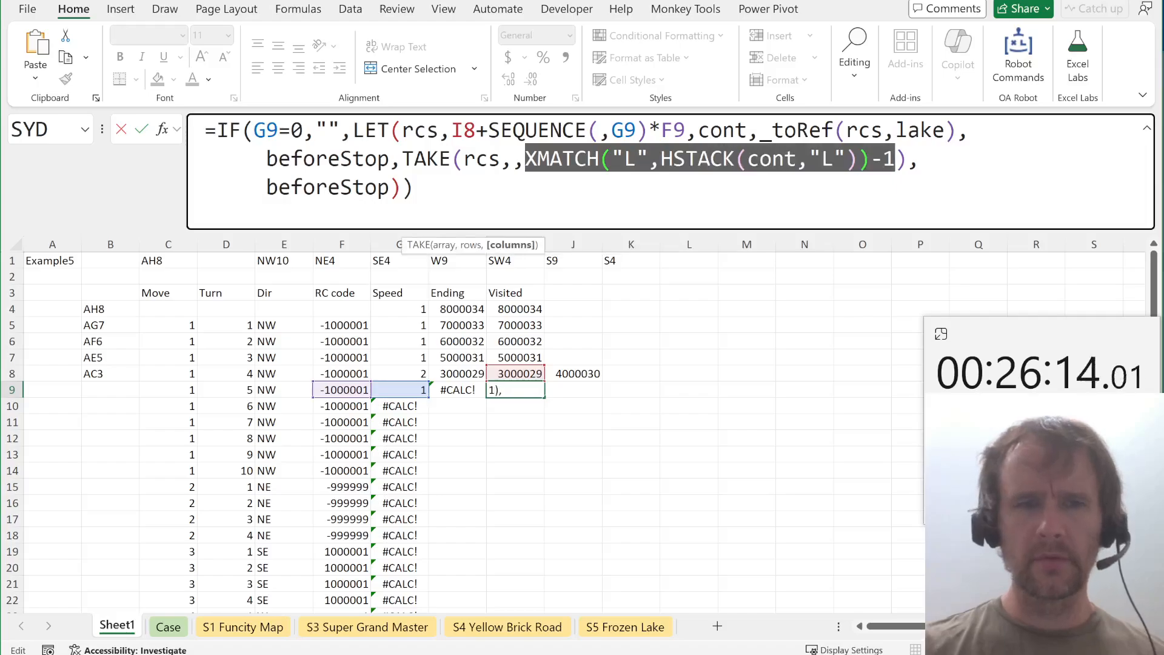
pyautogui.doubleClick(328, 188)
pyautogui.hotkey('ctrl', 'v')
pyautogui.press('Return')
pyautogui.press('Up')
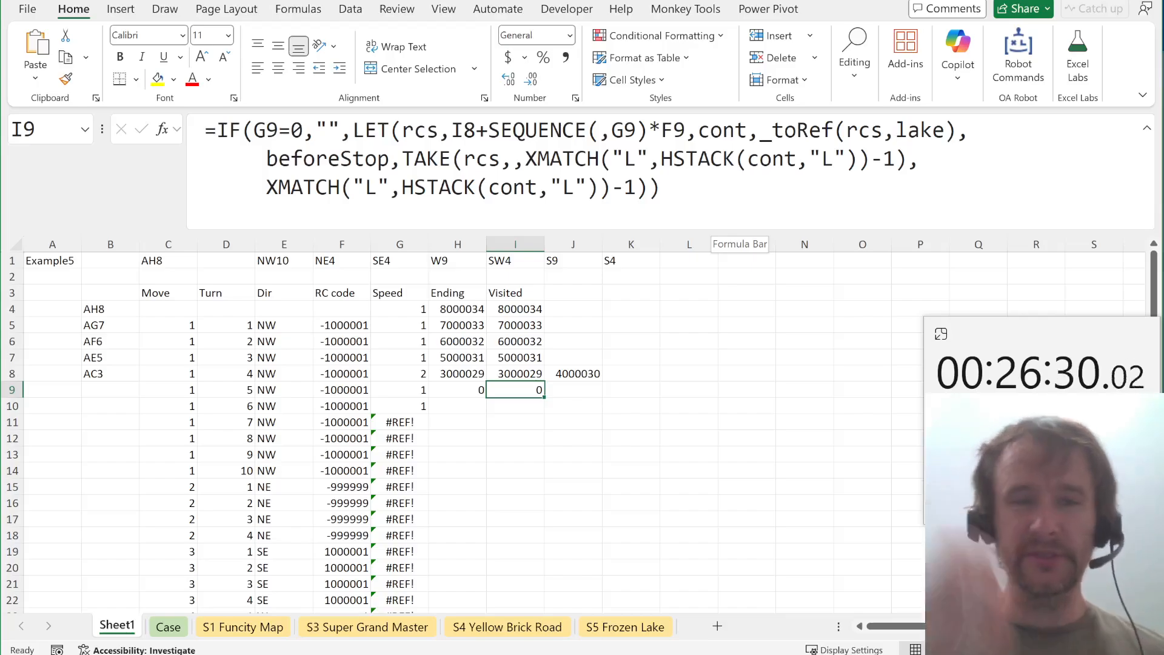
# Wrap the TAKE expression of beforeStop in I9 in IFERROR with "" as the fallback value.
pyautogui.click(402, 159)
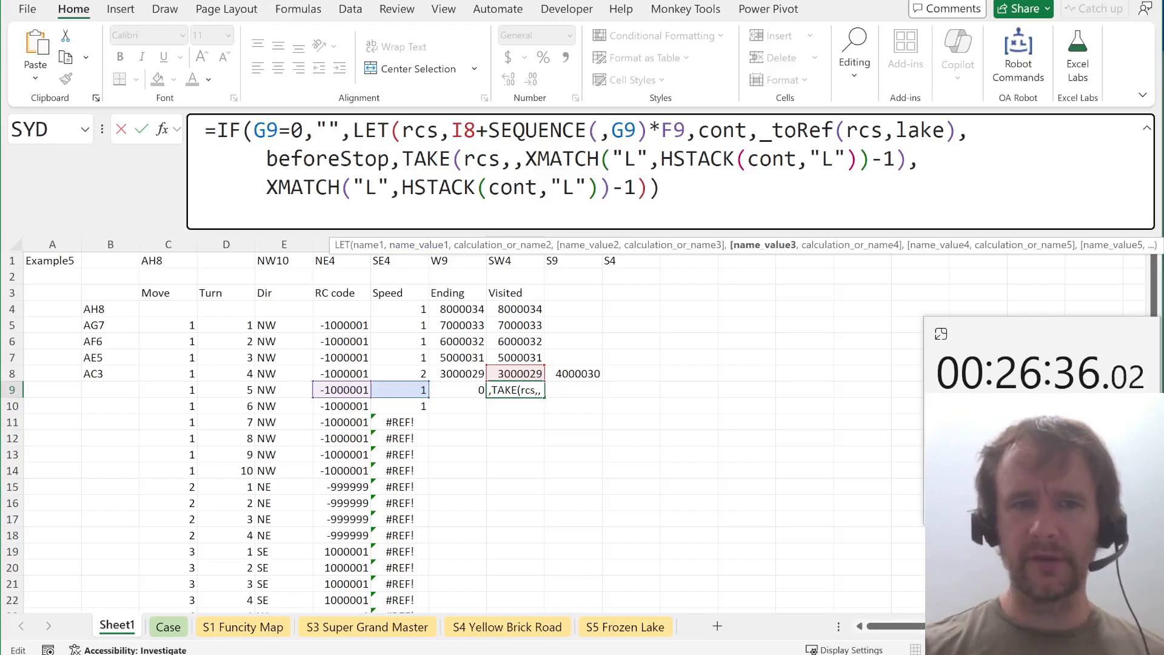
pyautogui.write('ifer')
pyautogui.press('Tab')
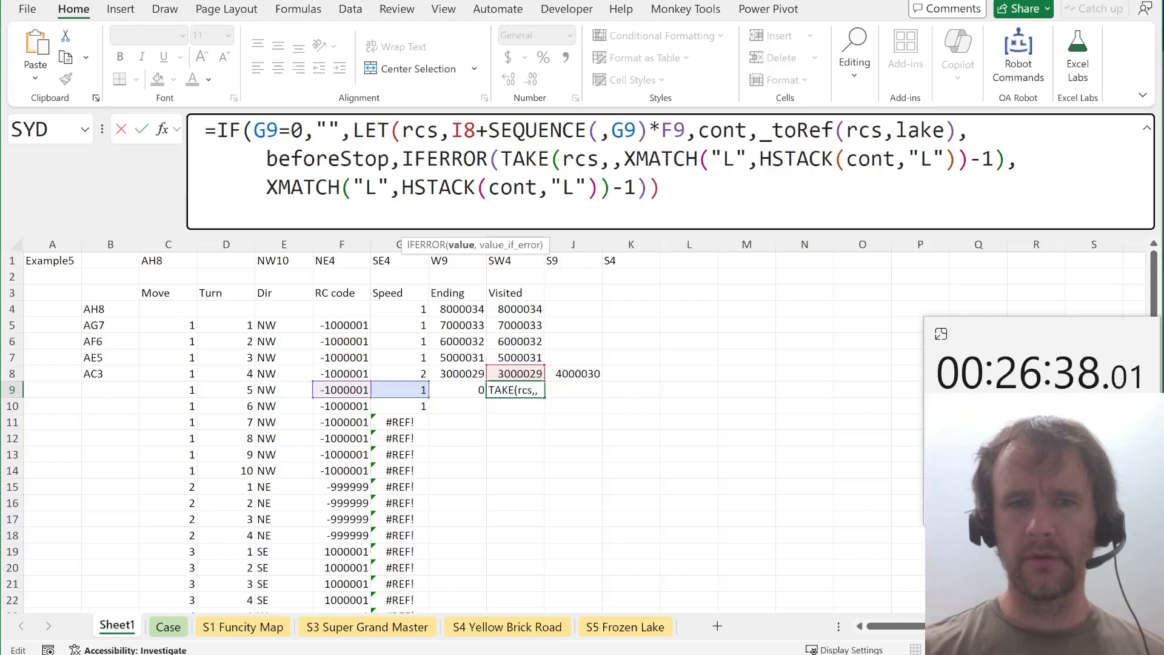
pyautogui.click(461, 245)
pyautogui.press('Right')
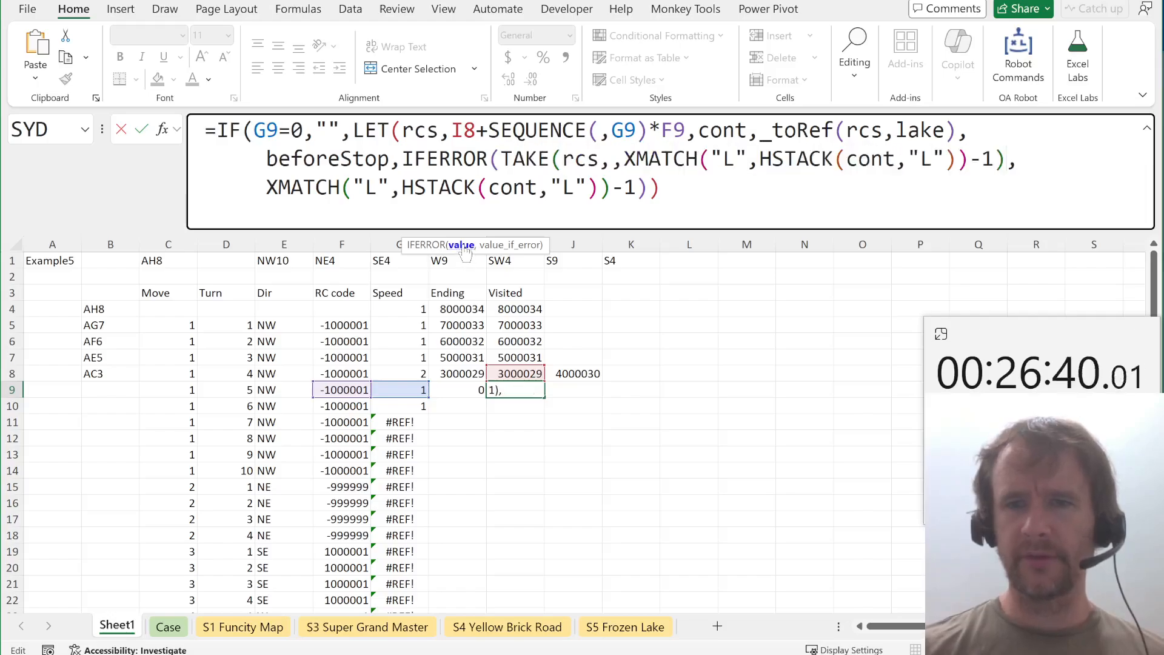
pyautogui.write(',""),')
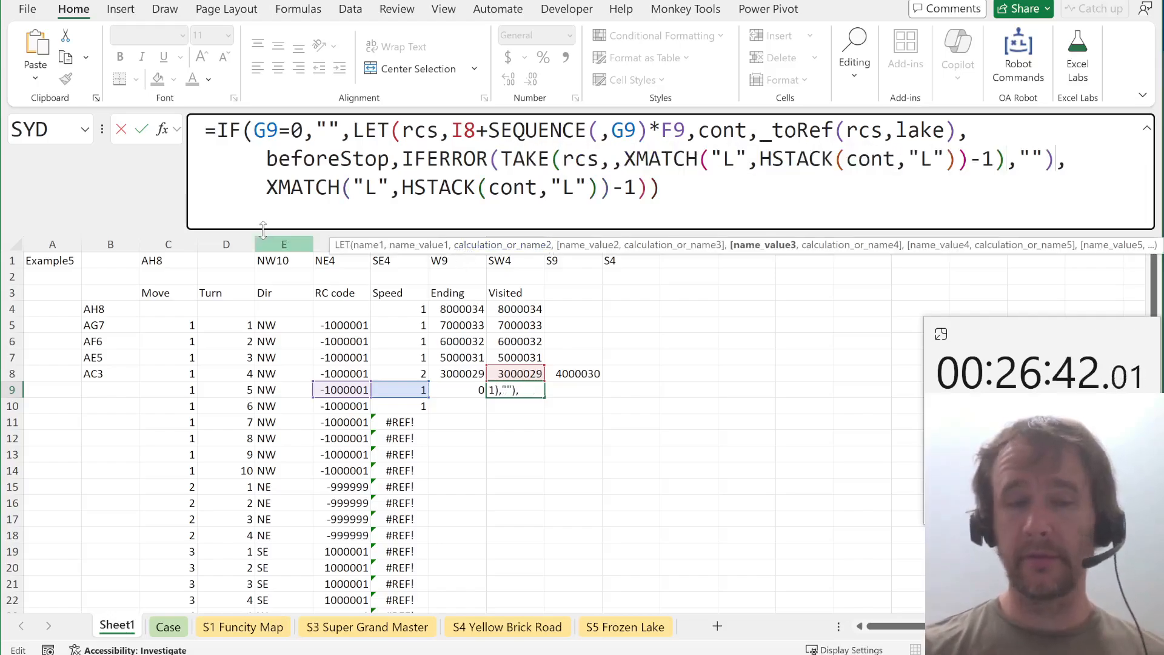
# Replace the final result of I9's LET formula with _flip(beforeStop) and enter the formula.
pyautogui.moveTo(267, 187); pyautogui.dragTo(649, 187)
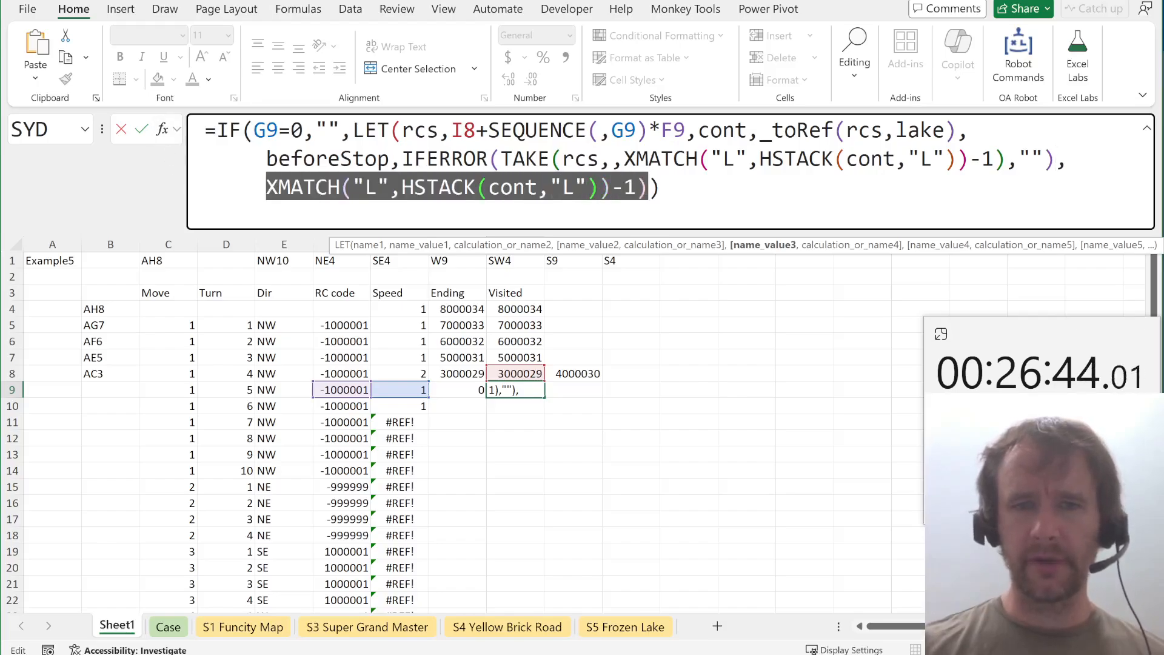
pyautogui.write('bef')
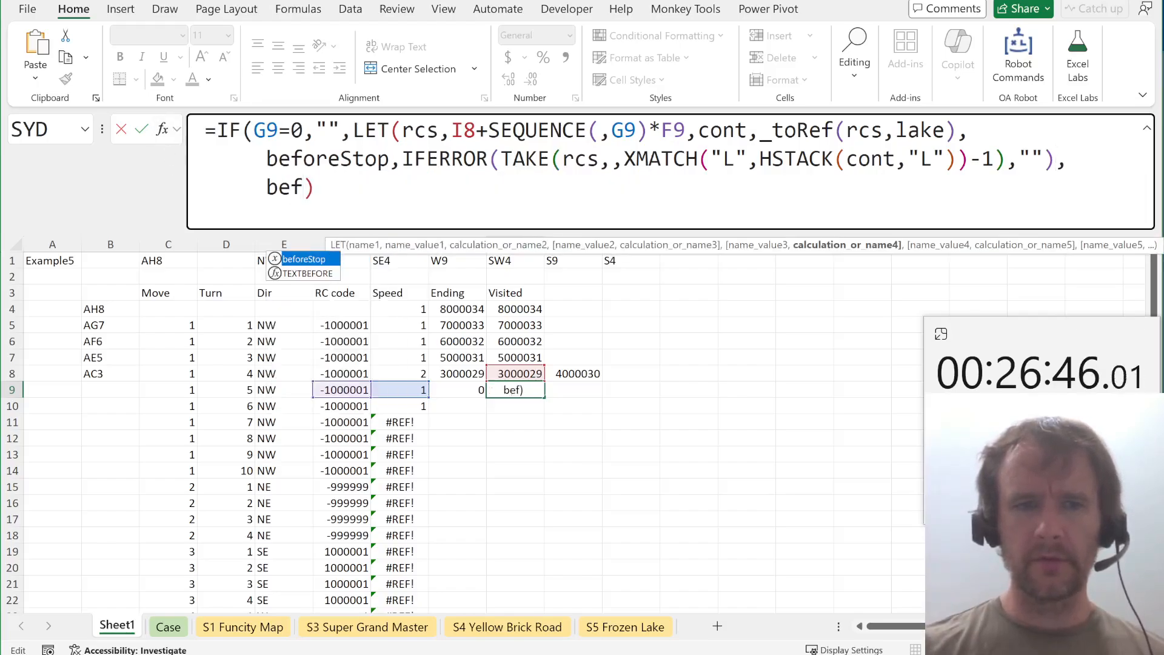
pyautogui.press('Tab')
pyautogui.hotkey('ctrl', 'Left')
pyautogui.write('fli')
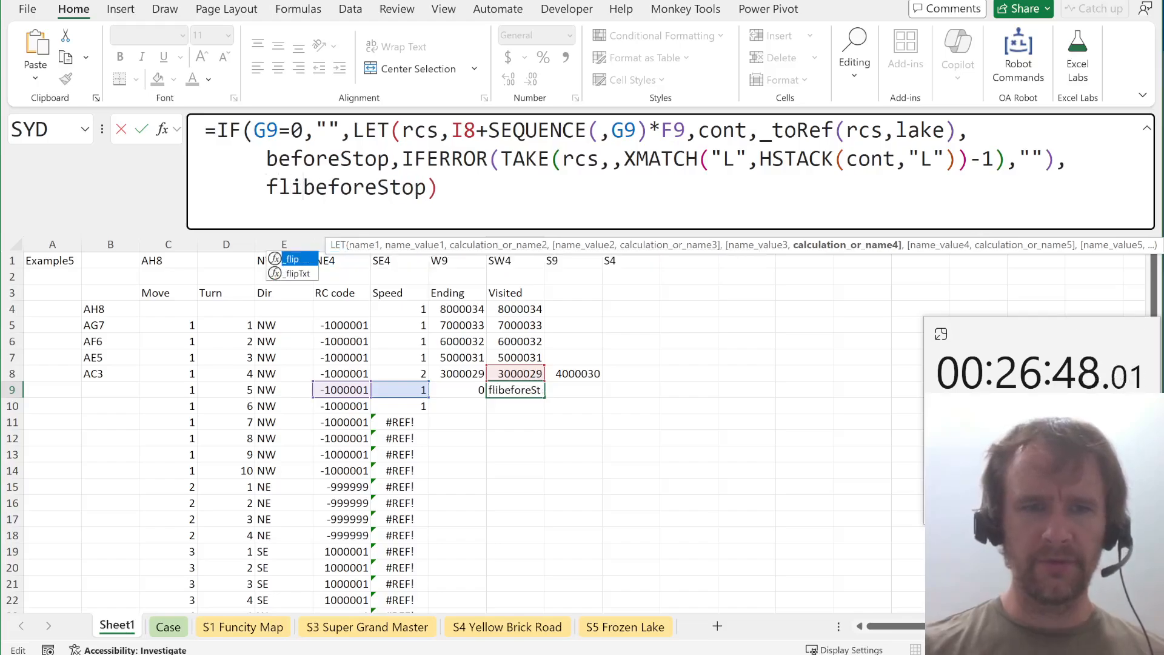
pyautogui.press('Tab')
pyautogui.hotkey('ctrl', 'Right')
pyautogui.write(')')
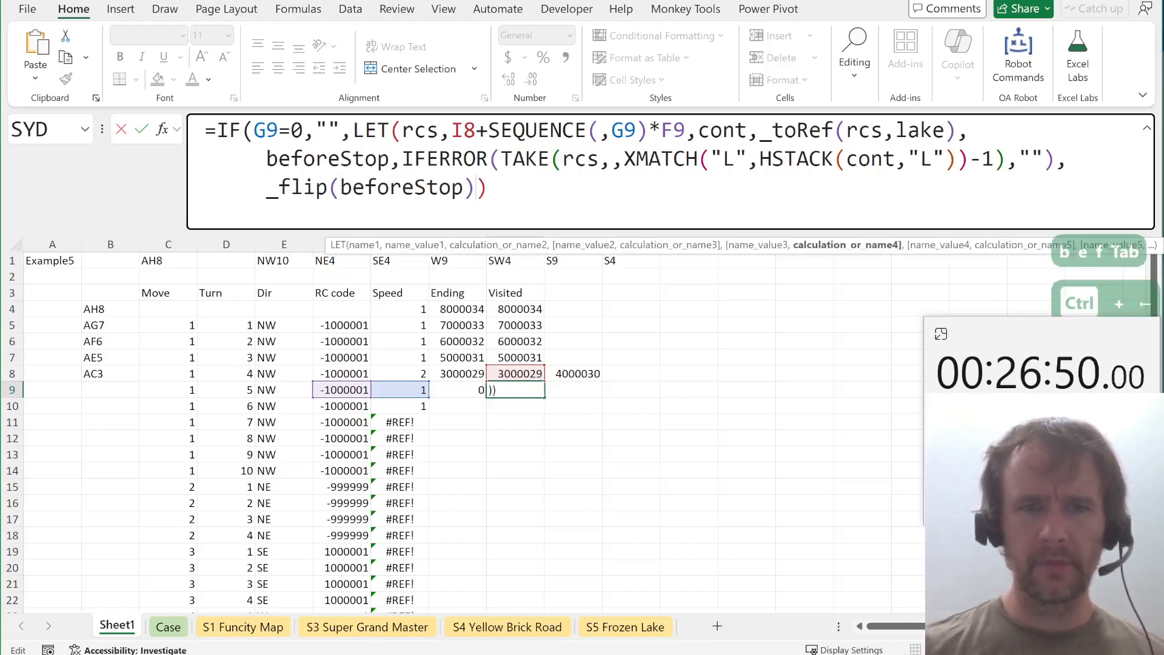
pyautogui.write(')')
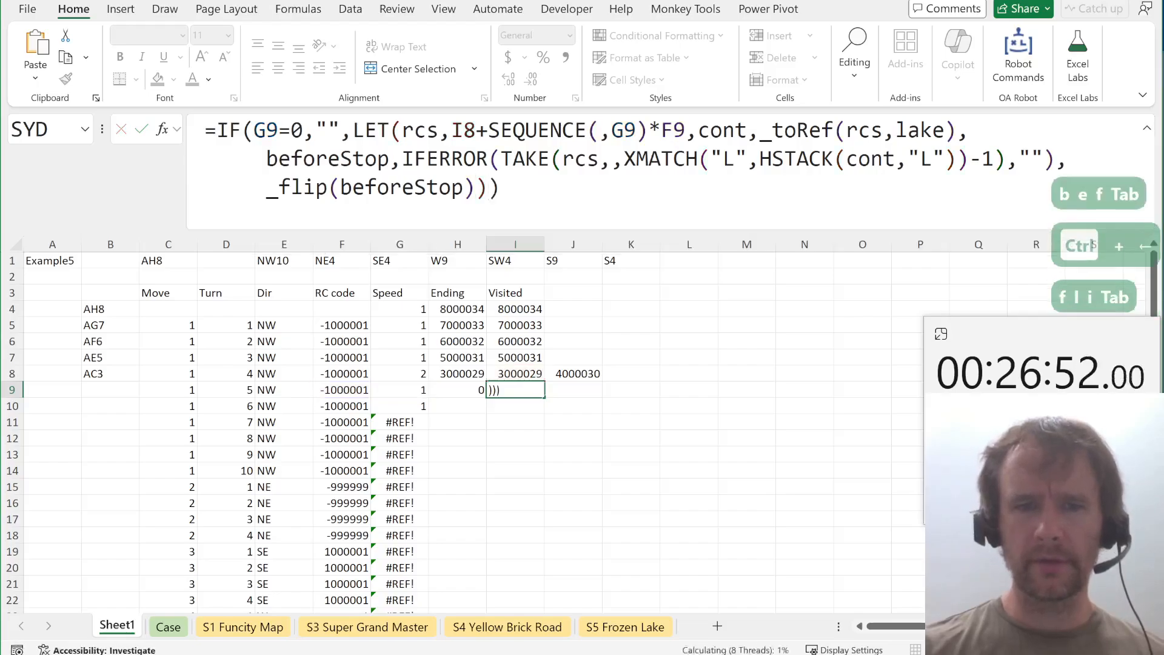
pyautogui.press('Return')
# Replace H9's Ending formula with =IF(I9="",H8,I9).
pyautogui.press('Up')
pyautogui.press('Left')
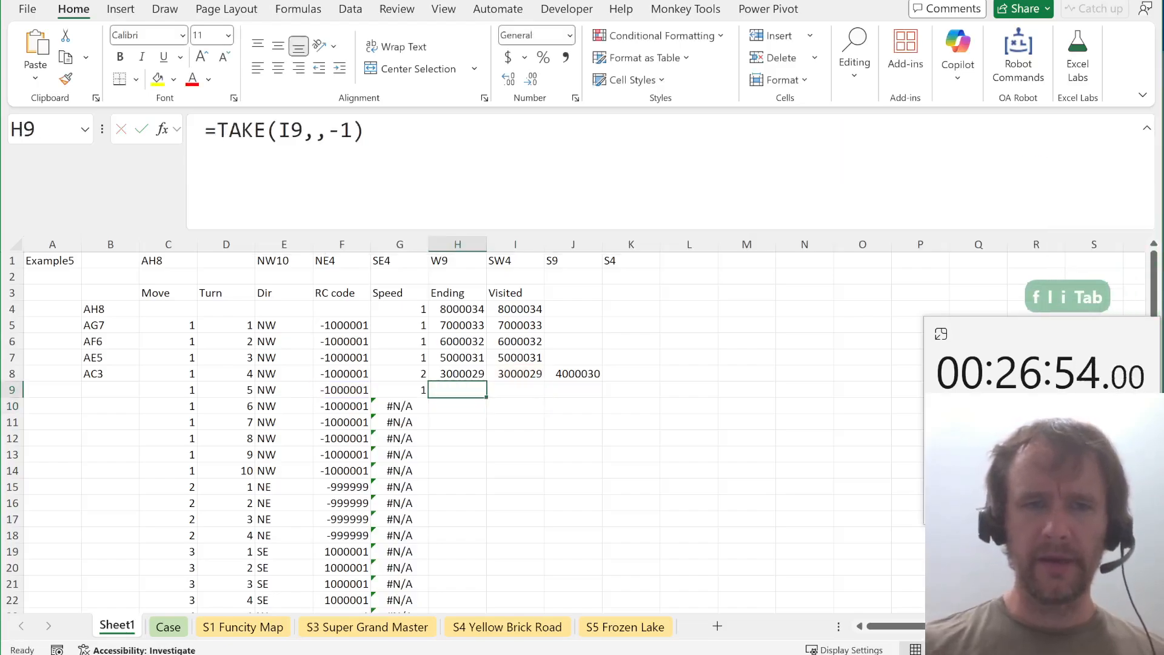
pyautogui.write('=if')
pyautogui.press('Tab')
pyautogui.write('I9="",')
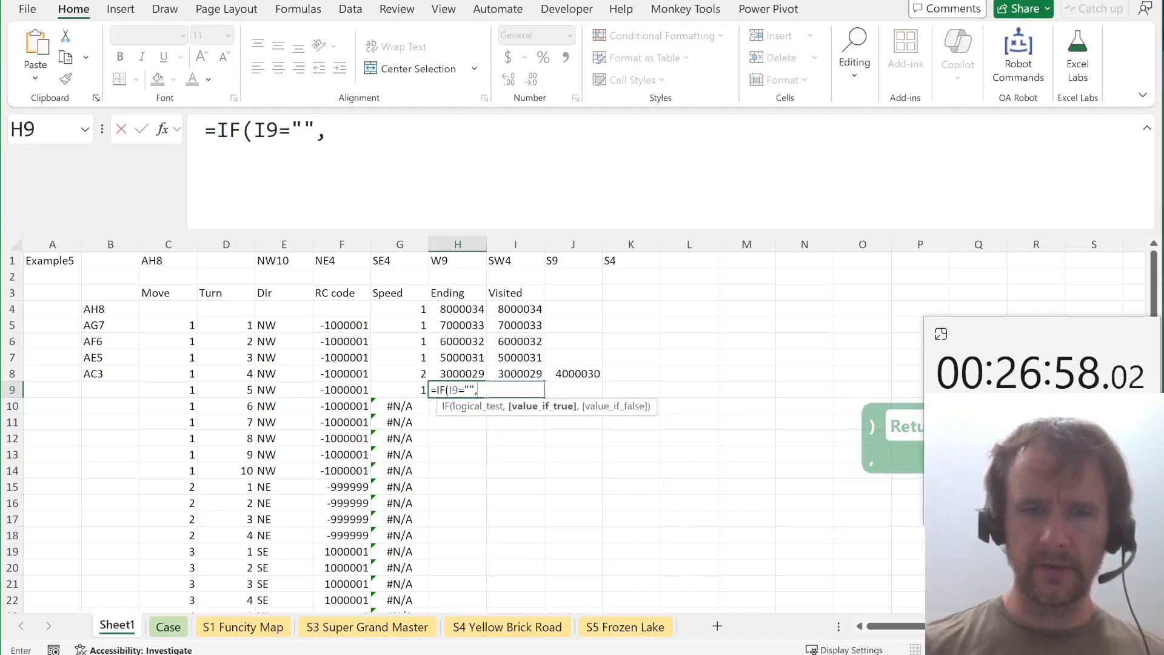
pyautogui.press('Up')
pyautogui.write(',')
pyautogui.press('Right')
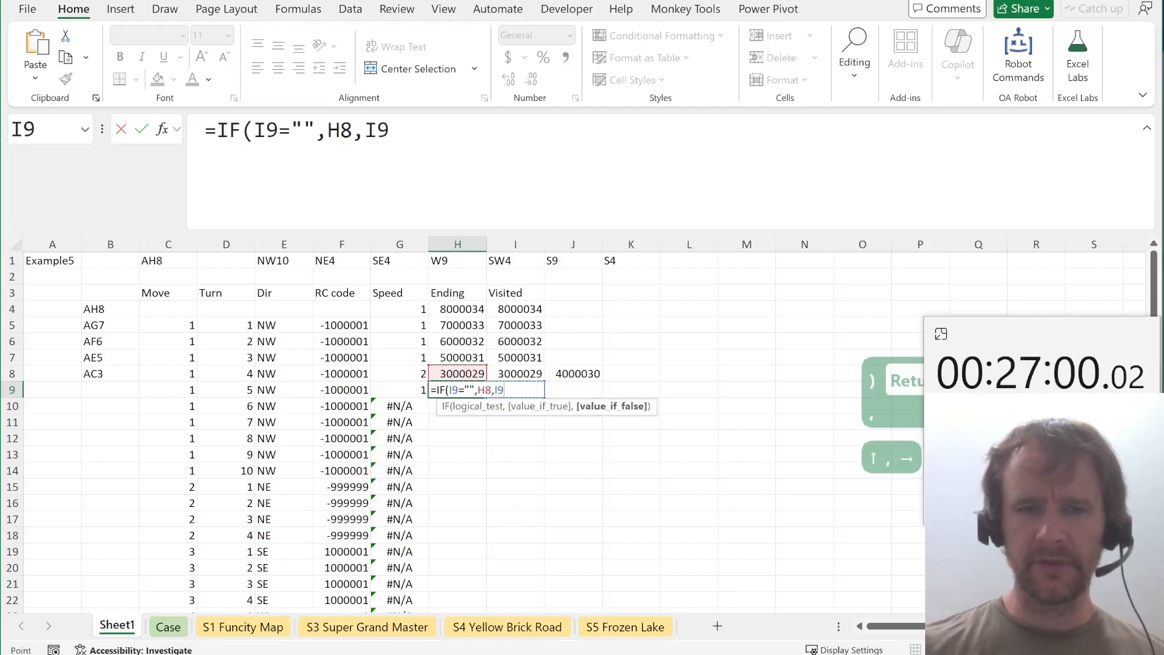
pyautogui.write(')')
pyautogui.press('Return')
pyautogui.press('Up')
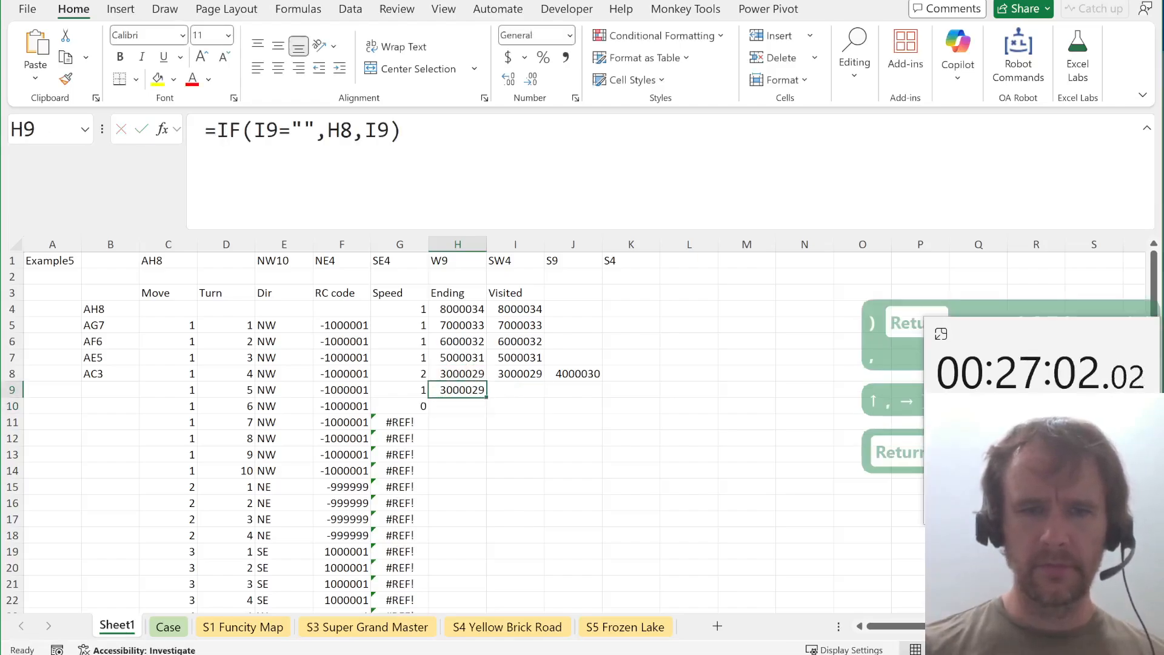
# Copy H9's Ending formula into the cells above it, up to H5.
pyautogui.hotkey('ctrl', 'c')
pyautogui.press('Up')
pyautogui.press('Up')
pyautogui.hotkey('ctrl', 'v')
pyautogui.press('Up')
pyautogui.hotkey('ctrl', 'v')
pyautogui.press('Up')
pyautogui.hotkey('ctrl', 'v')
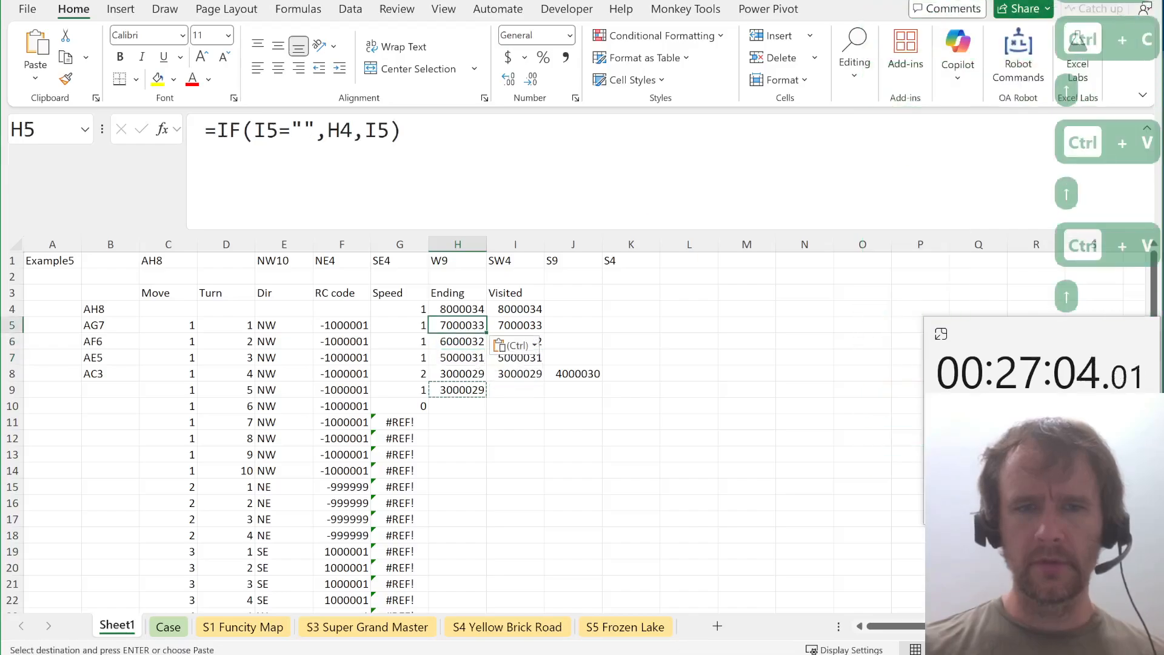
pyautogui.press('Up')
pyautogui.press('Down')
pyautogui.press('Down')
pyautogui.press('Down')
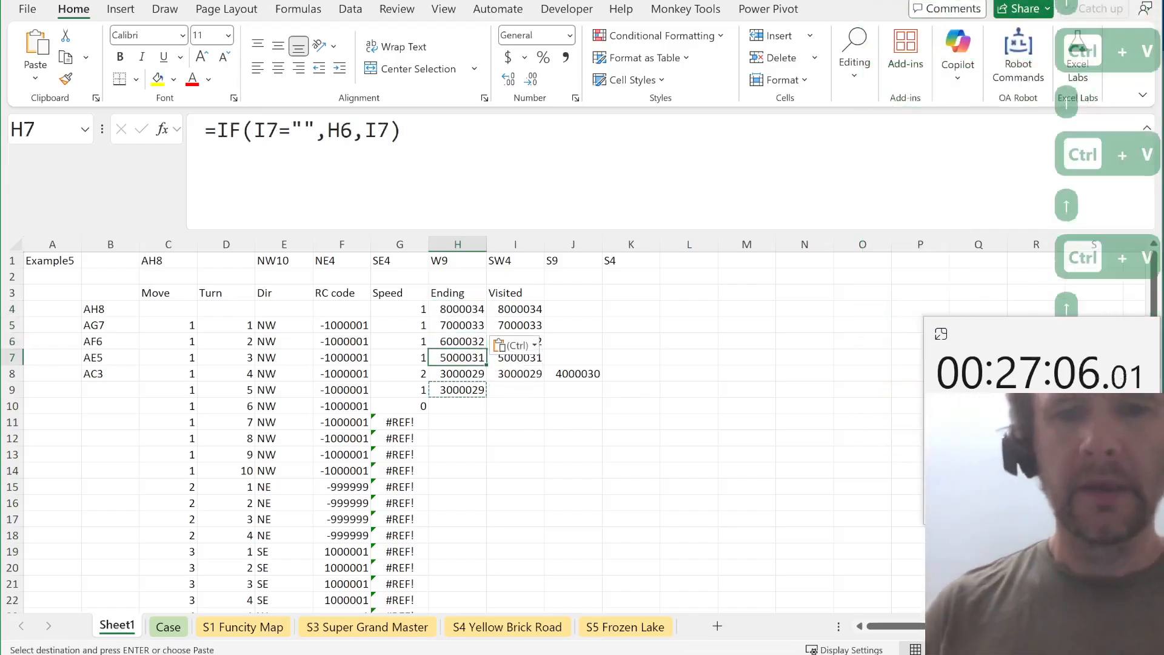
# Copy I9's Visited formula into the cells above it, up to I5.
pyautogui.press('Right')
pyautogui.press('Down')
pyautogui.press('Down')
pyautogui.hotkey('ctrl', 'c')
pyautogui.press('Up')
pyautogui.press('Up')
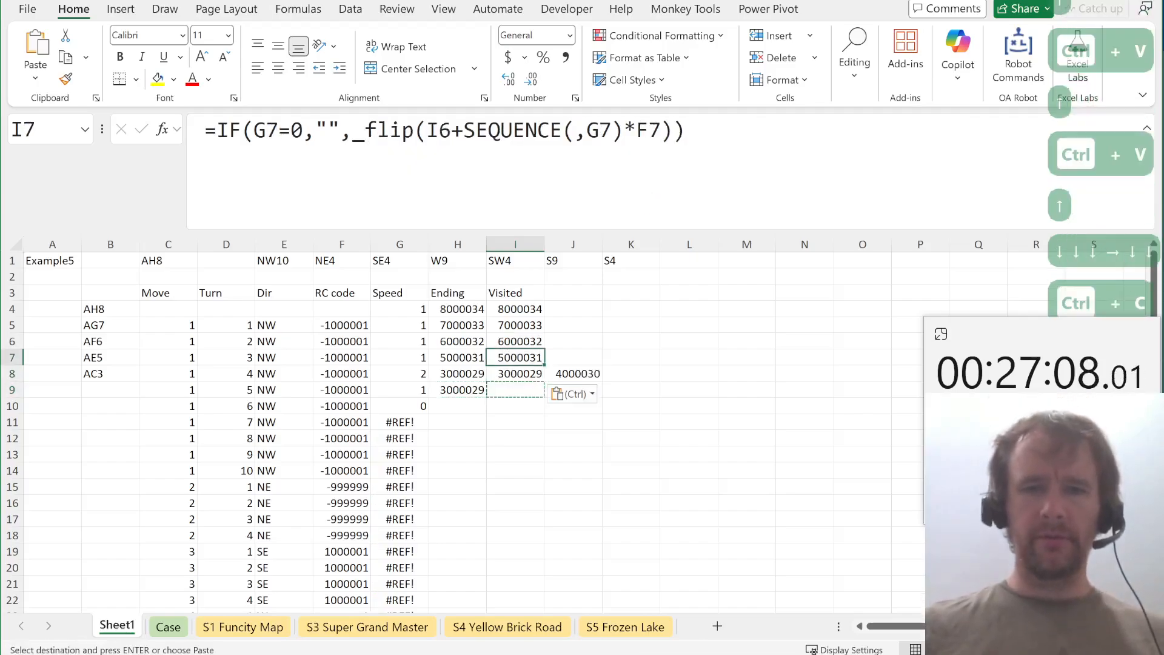
pyautogui.hotkey('ctrl', 'v')
pyautogui.press('Up')
pyautogui.hotkey('ctrl', 'v')
pyautogui.press('Up')
pyautogui.hotkey('ctrl', 'v')
pyautogui.press('Down')
pyautogui.press('Down')
pyautogui.press('Down')
pyautogui.press('Down')
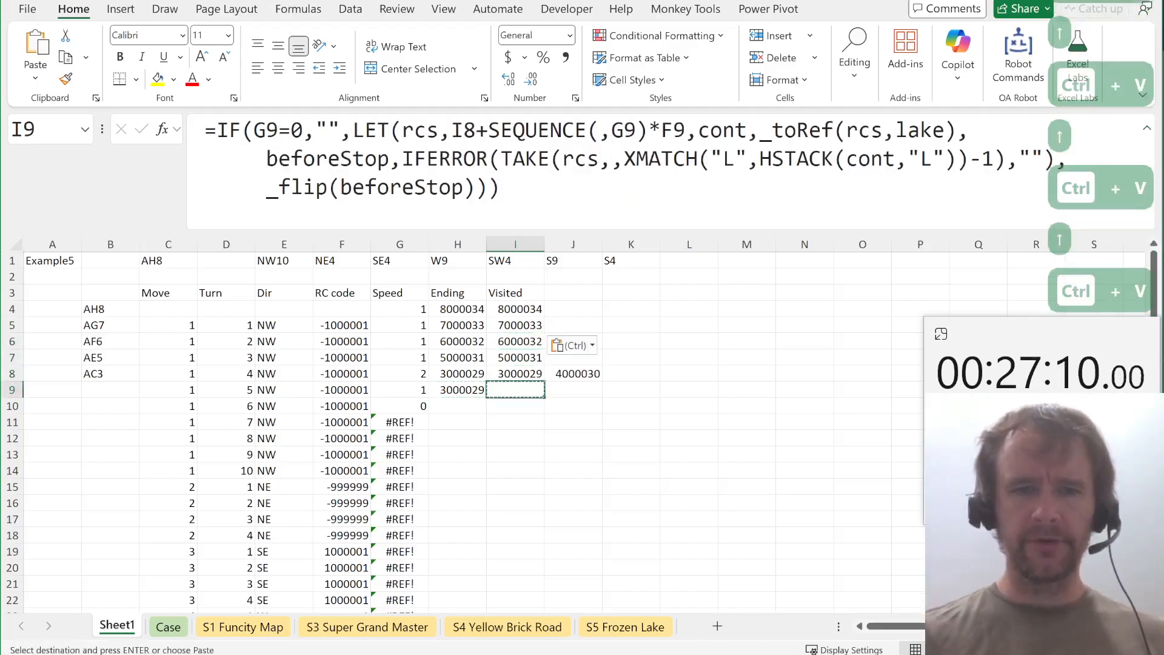
# Fill the _toAd address formula from B8 down into B9.
pyautogui.press('Left')
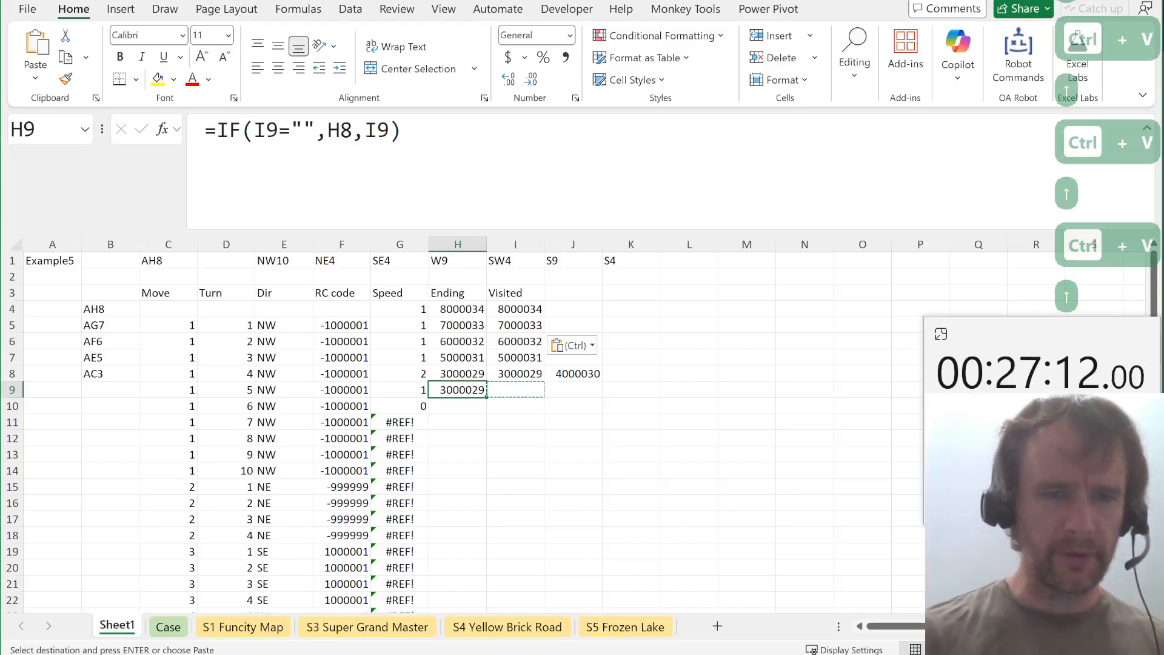
pyautogui.hotkey('ctrl', 'Left')
pyautogui.hotkey('ctrl', 'Left')
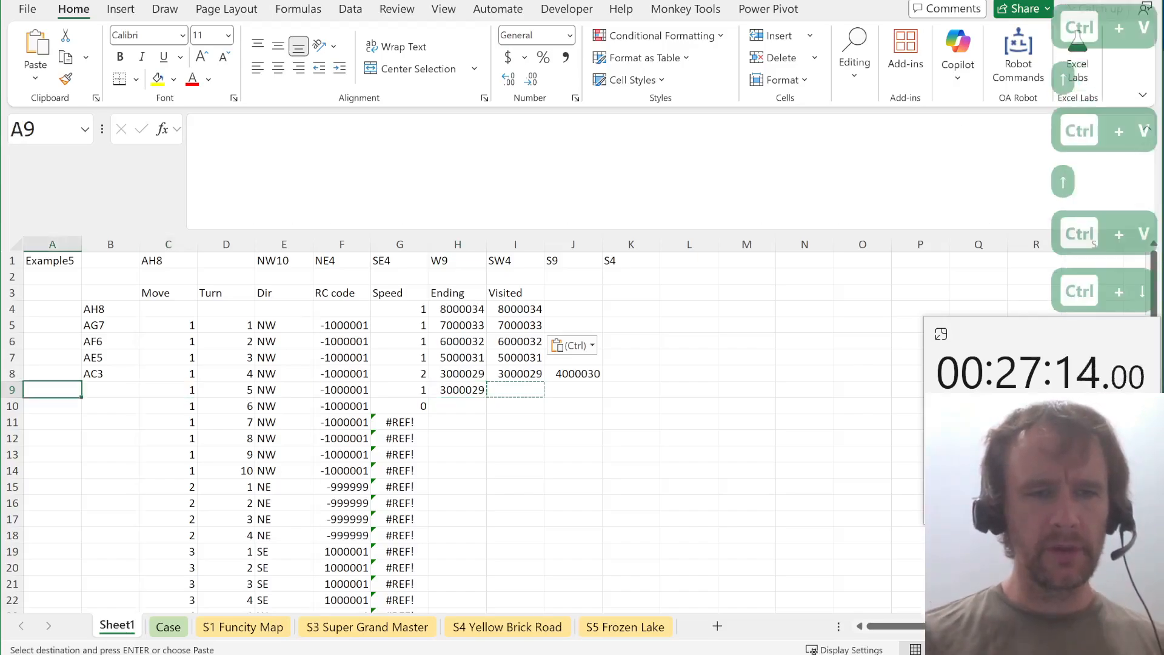
pyautogui.press('Right')
pyautogui.hotkey('ctrl', 'd')
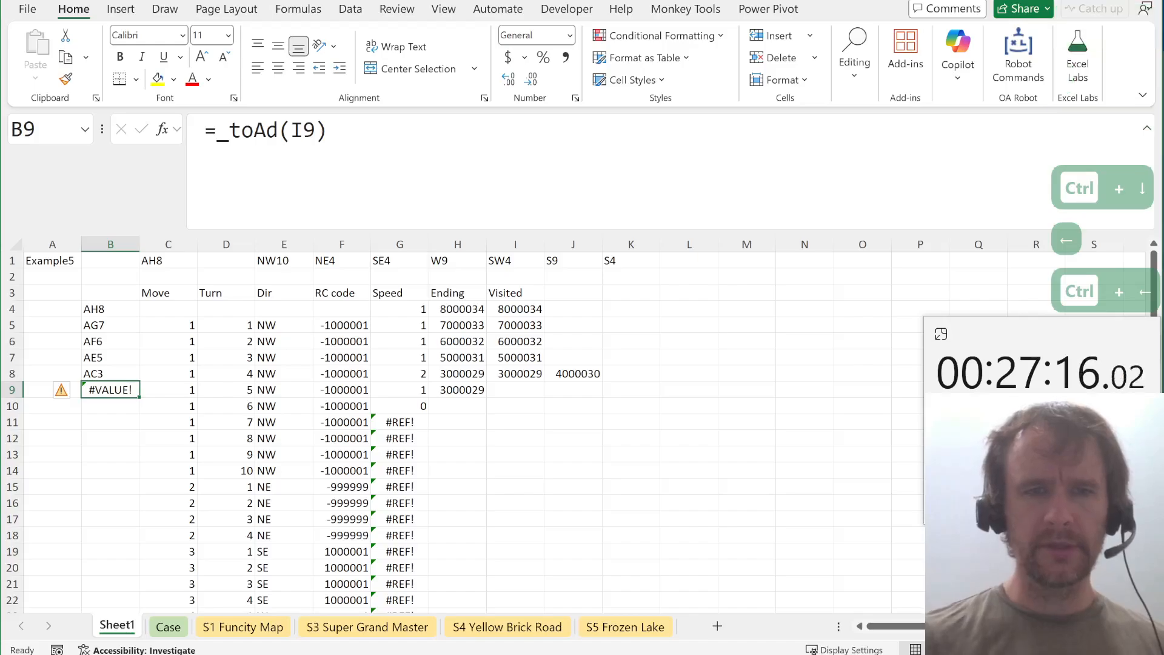
# Wrap B9's _toAd(I9) formula in IFERROR with B8 as the fallback value.
pyautogui.press('F2')
pyautogui.hotkey('ctrl', 'Left')
pyautogui.hotkey('ctrl', 'Left')
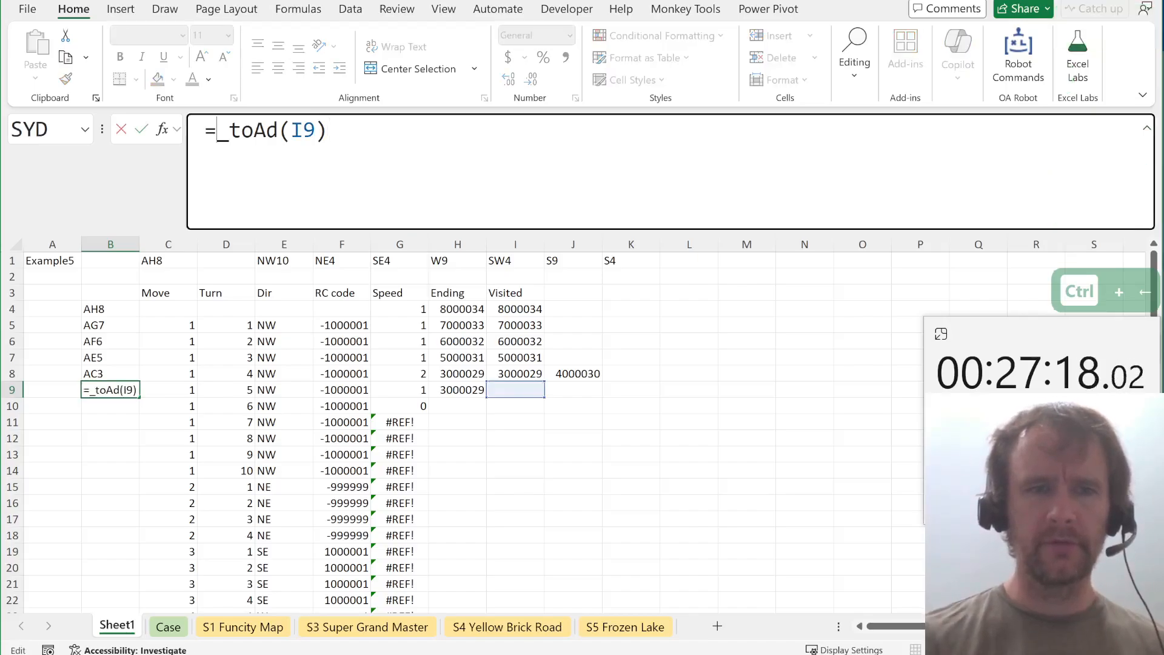
pyautogui.write('IFERROR(')
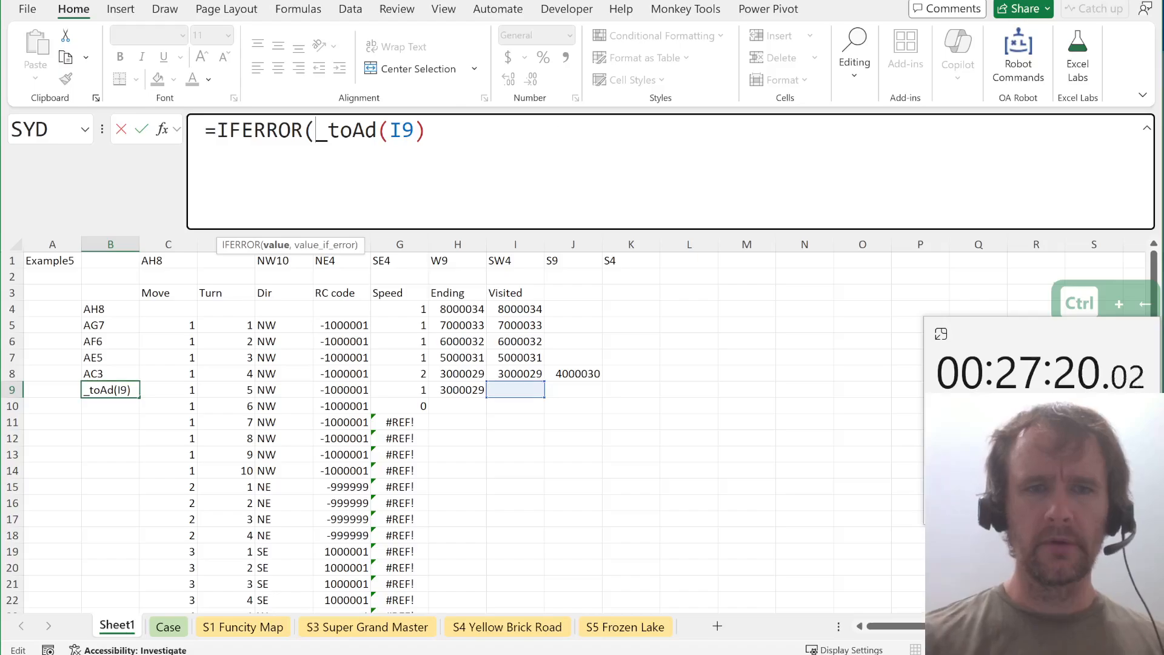
pyautogui.press('End')
pyautogui.write(',')
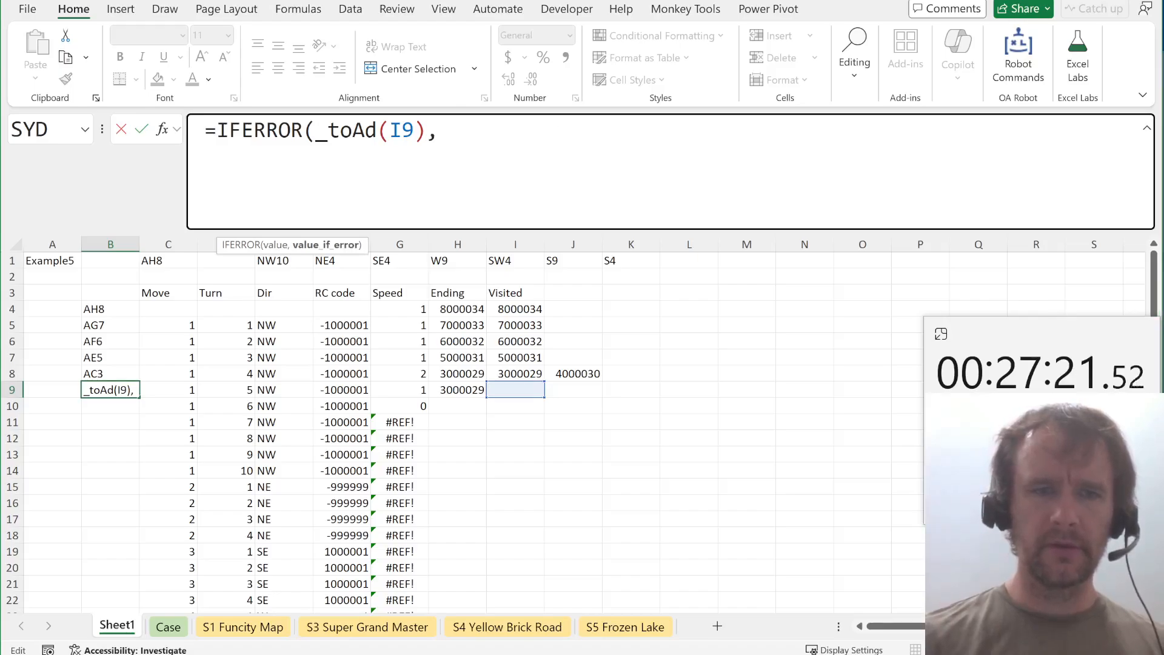
pyautogui.click(115, 373)
pyautogui.press('Return')
pyautogui.press('Up')
# Read Example 5's descriptions of Move 1, Turn 5 and of Move 2 on the Case sheet, and return to Sheet1.
pyautogui.hotkey('ctrl', 'pagedown')
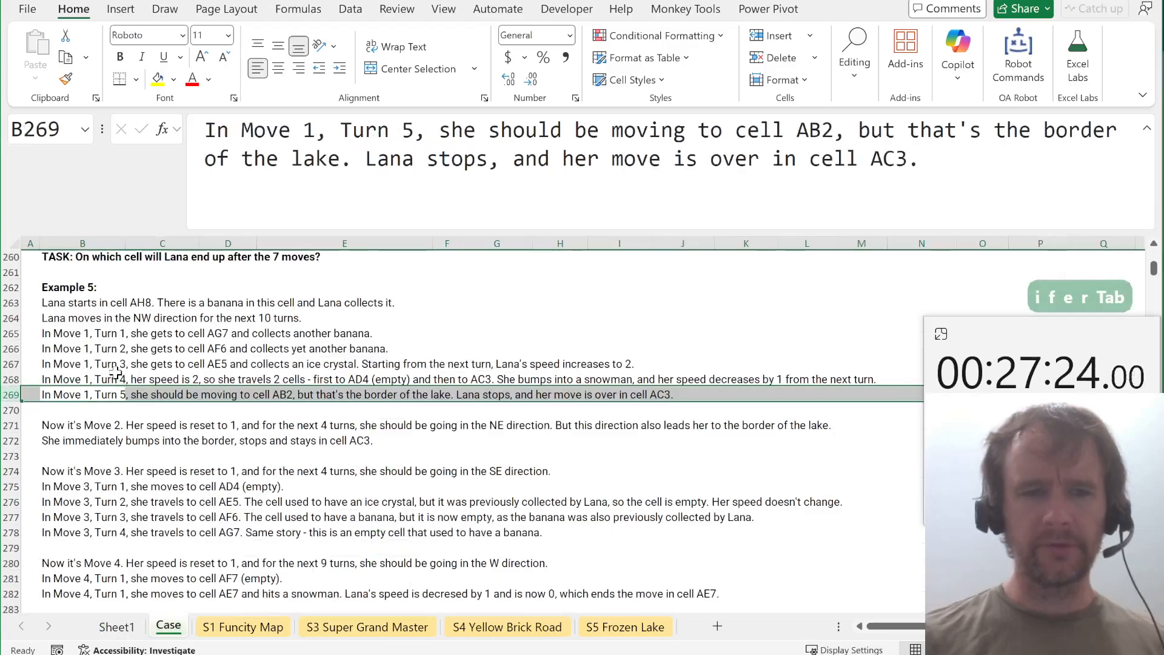
pyautogui.scroll(-1, 289, 411)
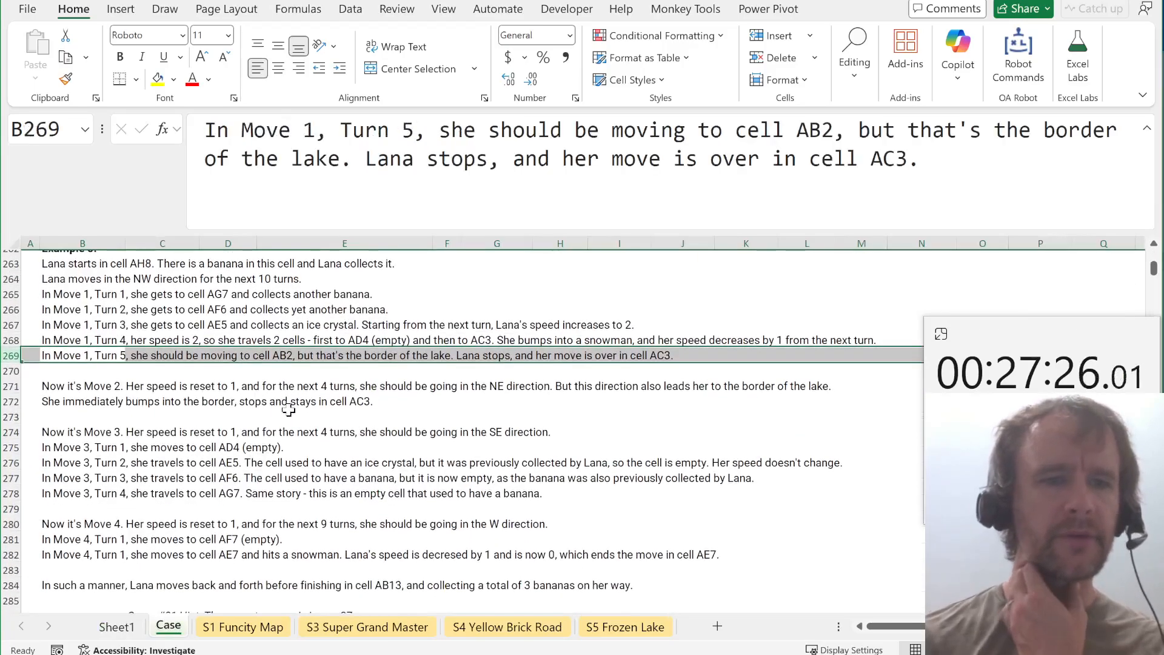
pyautogui.click(12, 386)
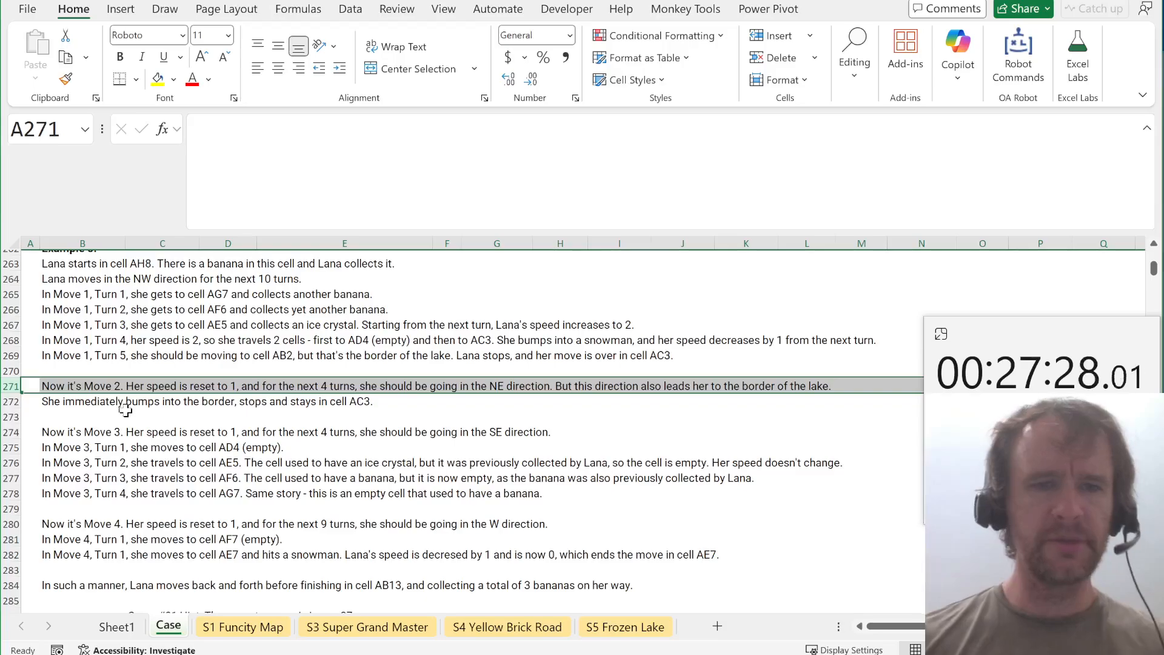
pyautogui.hotkey('ctrl', 'pageup')
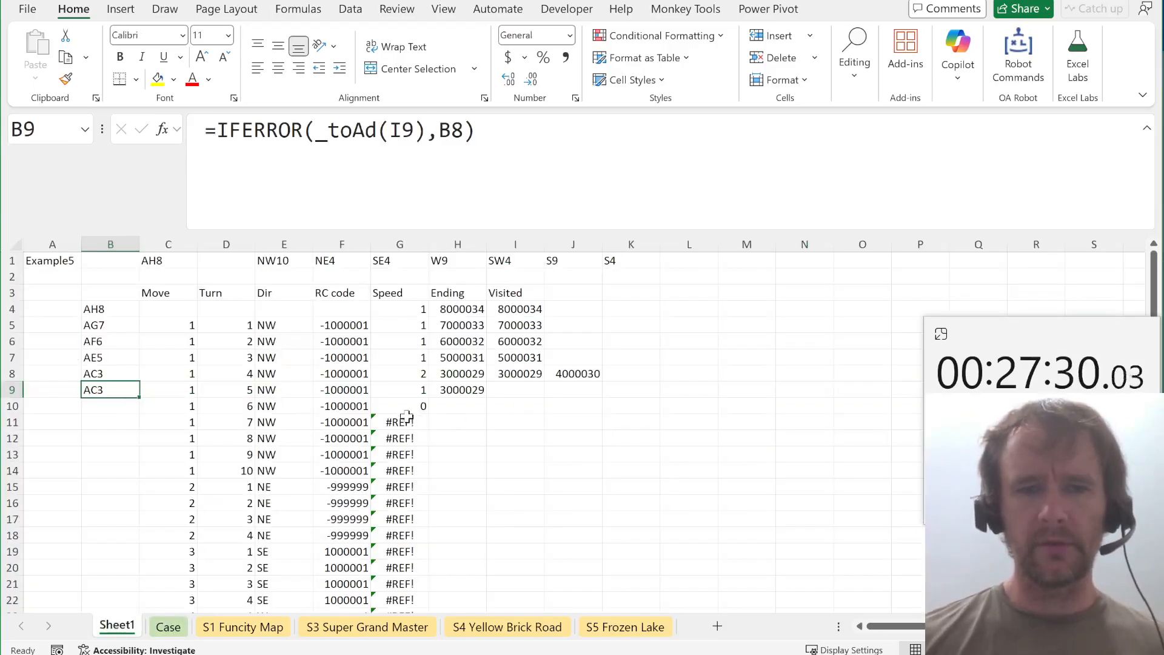
# Compare G10's Speed formula with those in G6 and G5, checking which spill range each passes to _toRef.
pyautogui.click(404, 407)
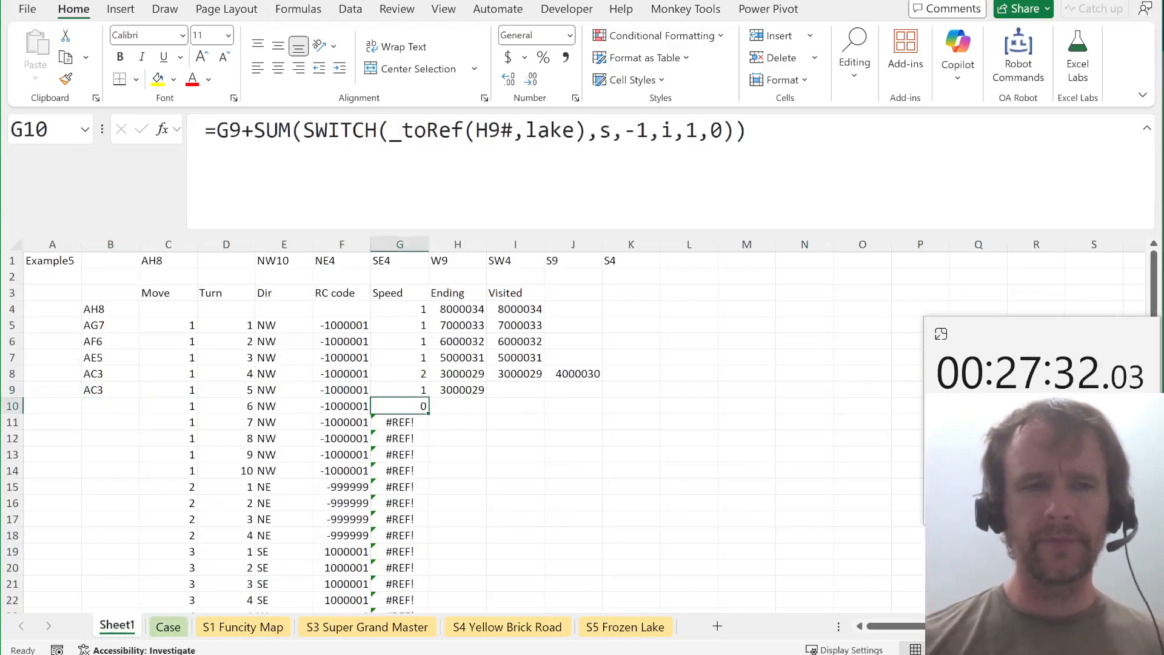
pyautogui.click(328, 130)
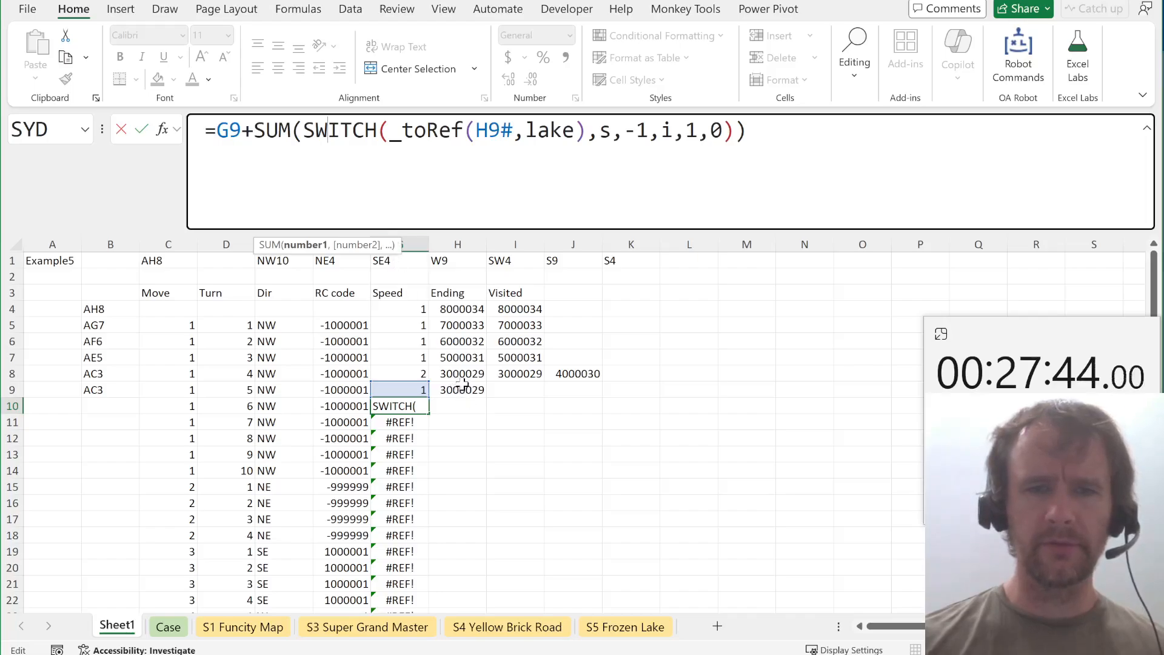
pyautogui.hotkey('shift', 'Return')
pyautogui.press('Up')
pyautogui.press('Up')
pyautogui.press('Up')
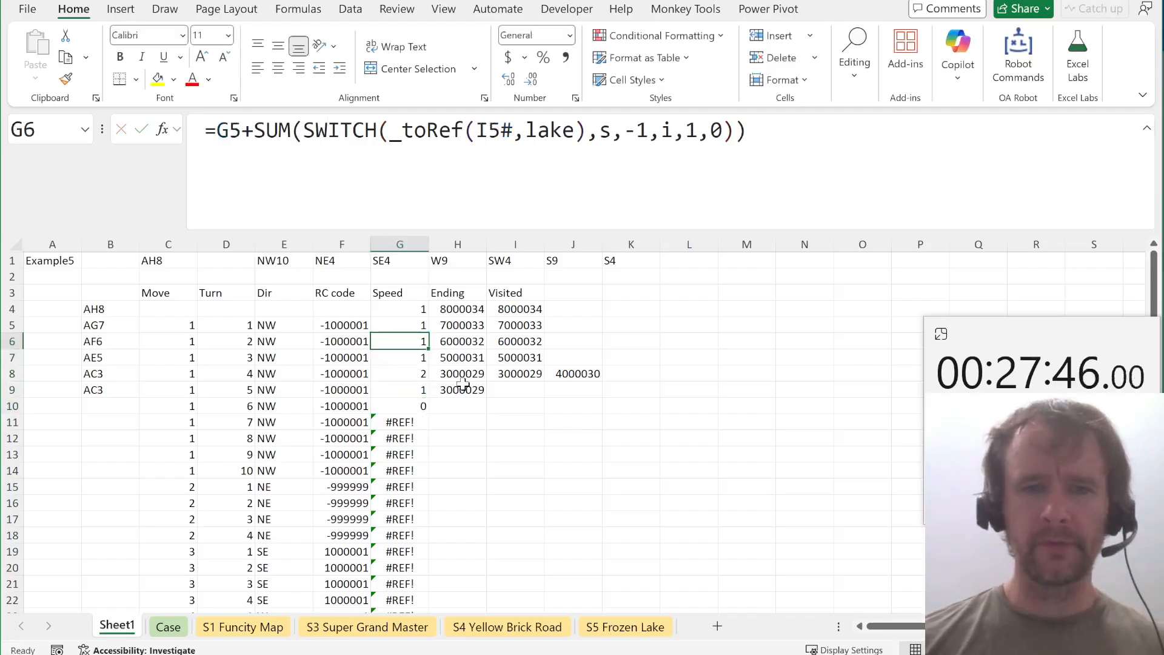
pyautogui.press('Up')
pyautogui.press('F2')
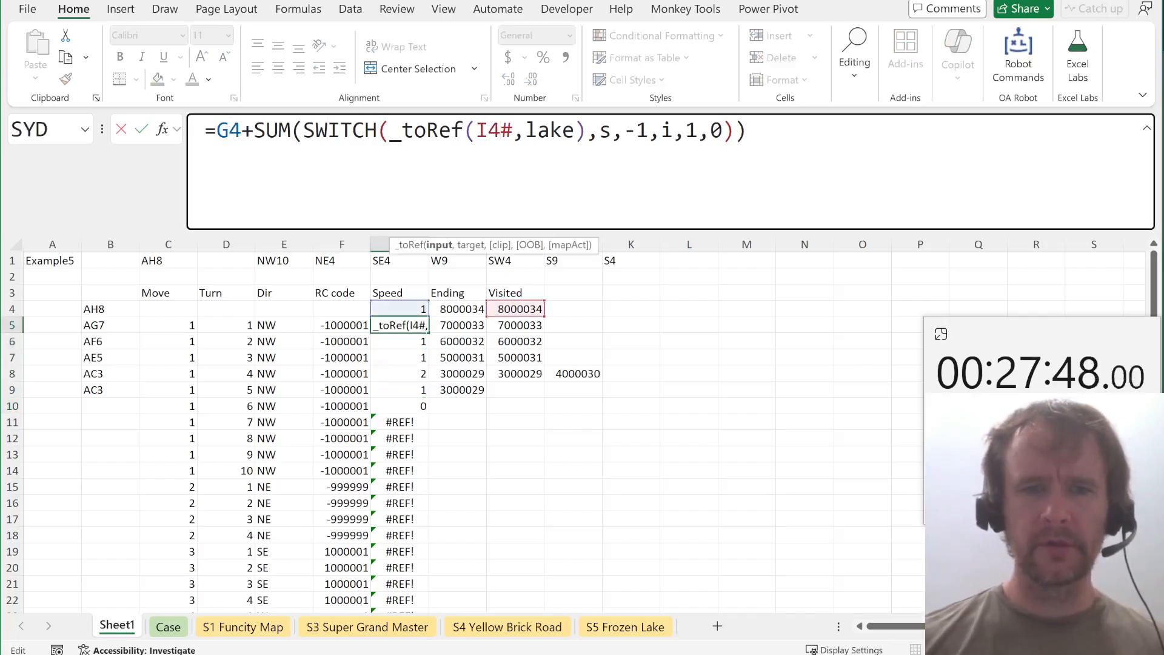
pyautogui.press('Escape')
# Fill G9's Speed formula down into G10 so that its _toRef input refers to I9#.
pyautogui.press('Down')
pyautogui.press('Down')
pyautogui.press('Down')
pyautogui.press('Down')
pyautogui.press('Down')
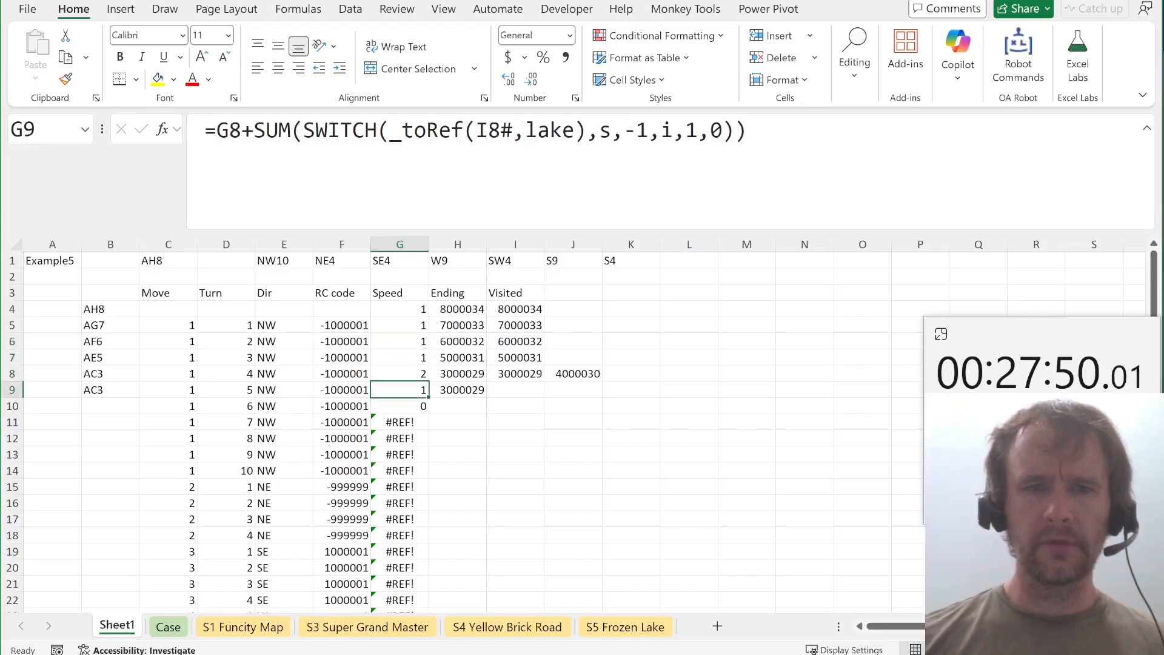
pyautogui.press('Up')
pyautogui.press('Down')
pyautogui.hotkey('ctrl', 'd')
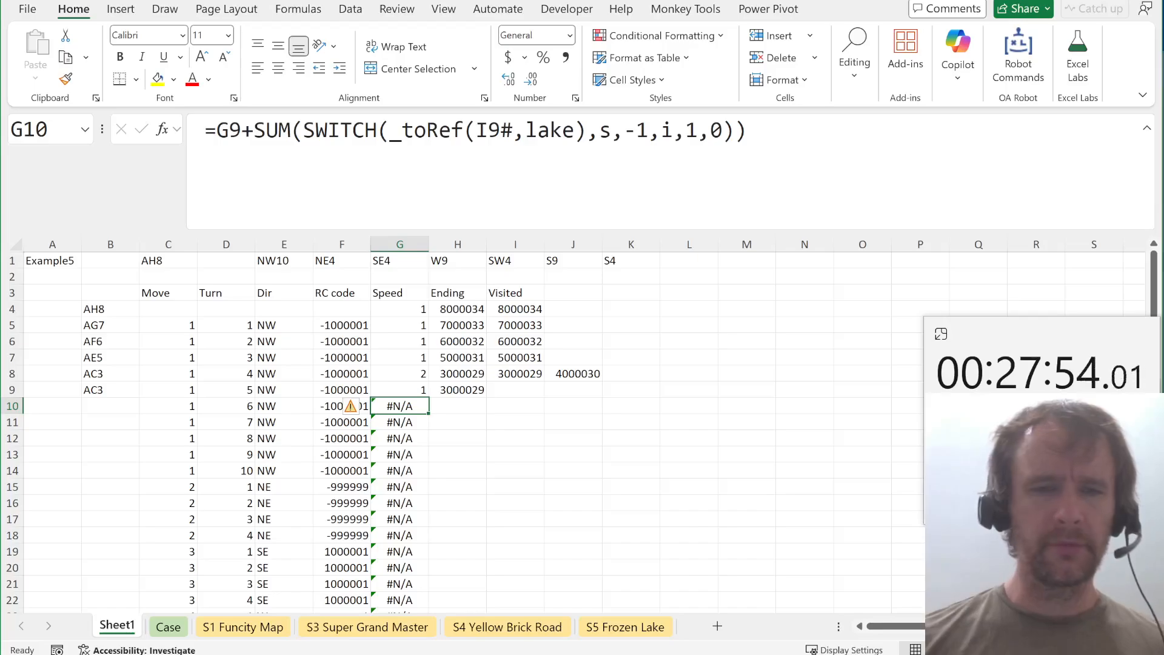
pyautogui.click(216, 130)
pyautogui.write('IF(')
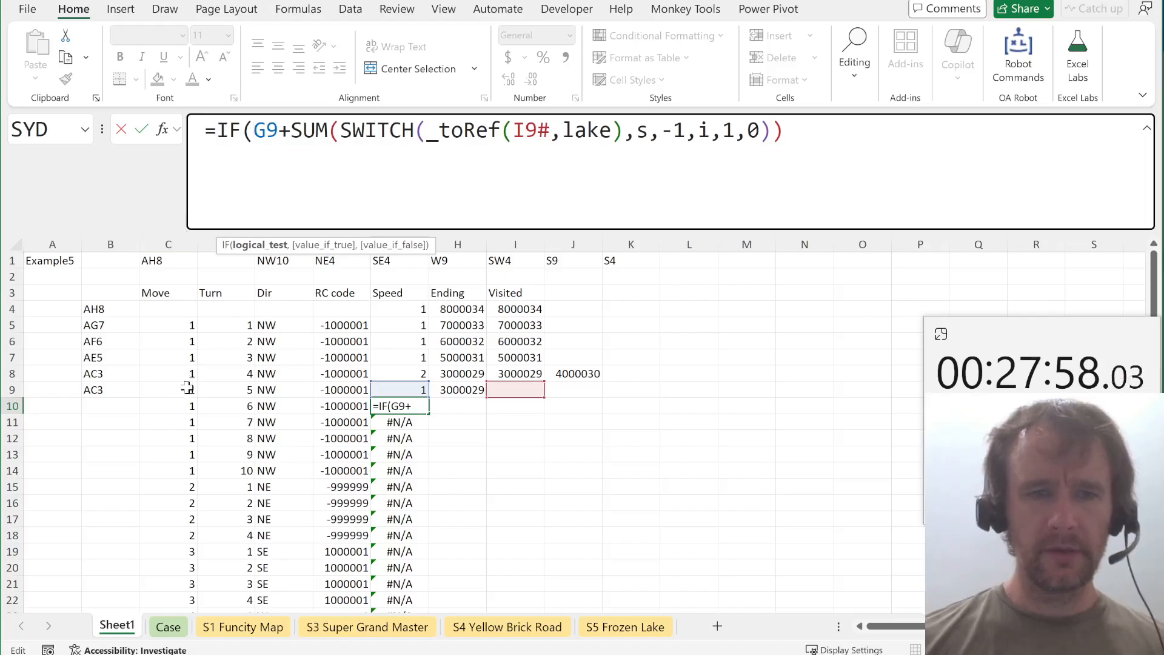
pyautogui.press('Escape')
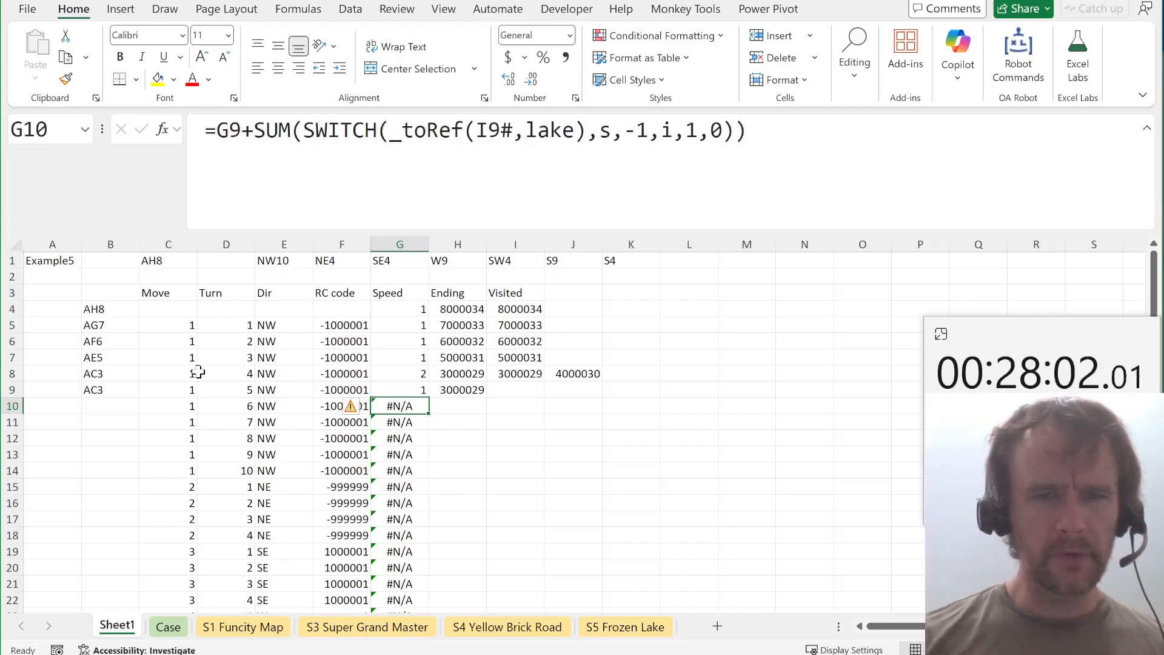
pyautogui.press('Up')
pyautogui.press('Down')
pyautogui.press('F2')
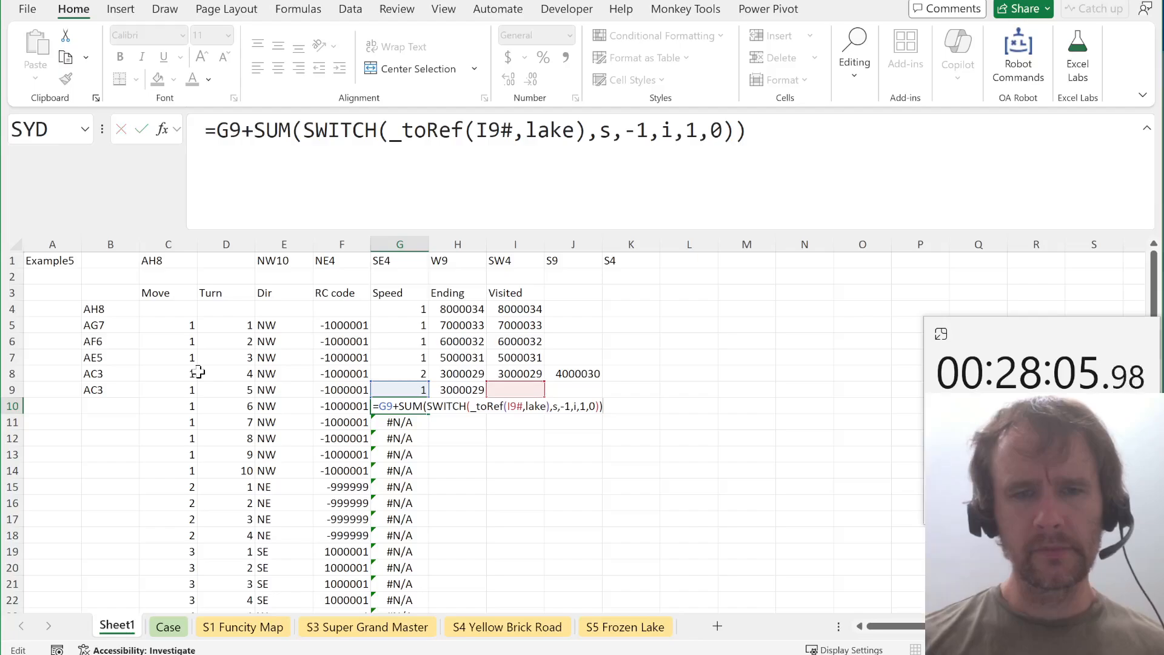
pyautogui.press('Escape')
pyautogui.press('Up')
pyautogui.press('Down')
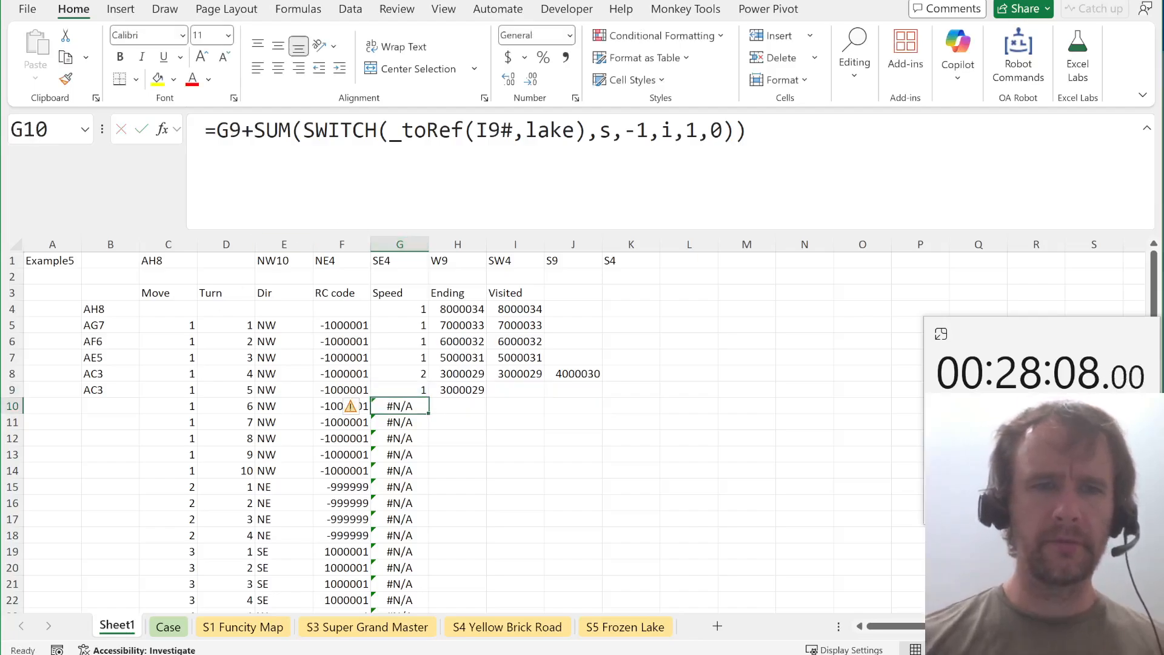
# Wrap the SUM part of G10's Speed formula in an IF that returns 0 when I9 is blank.
pyautogui.click(254, 131)
pyautogui.write('IF(')
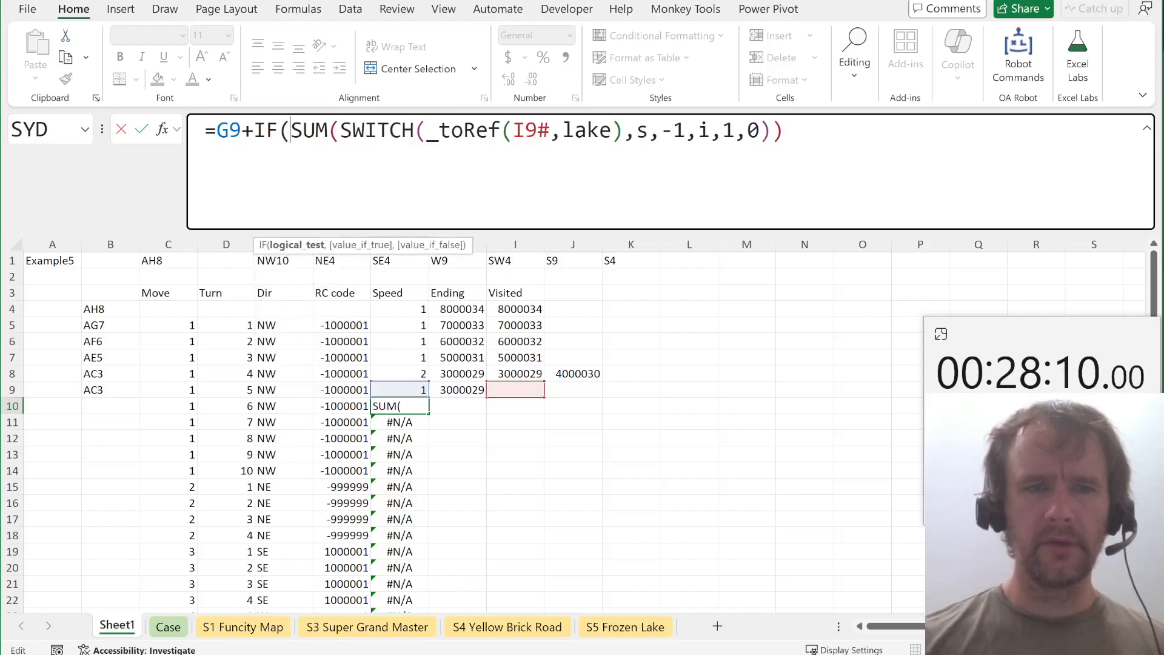
pyautogui.click(519, 390)
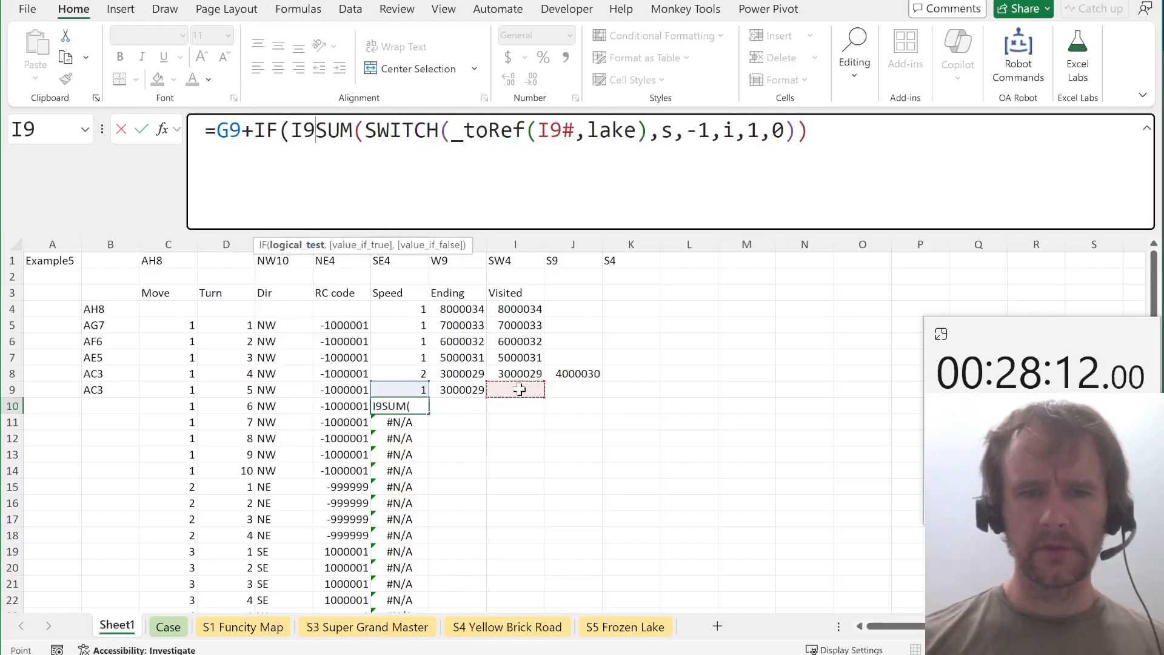
pyautogui.write('="",')
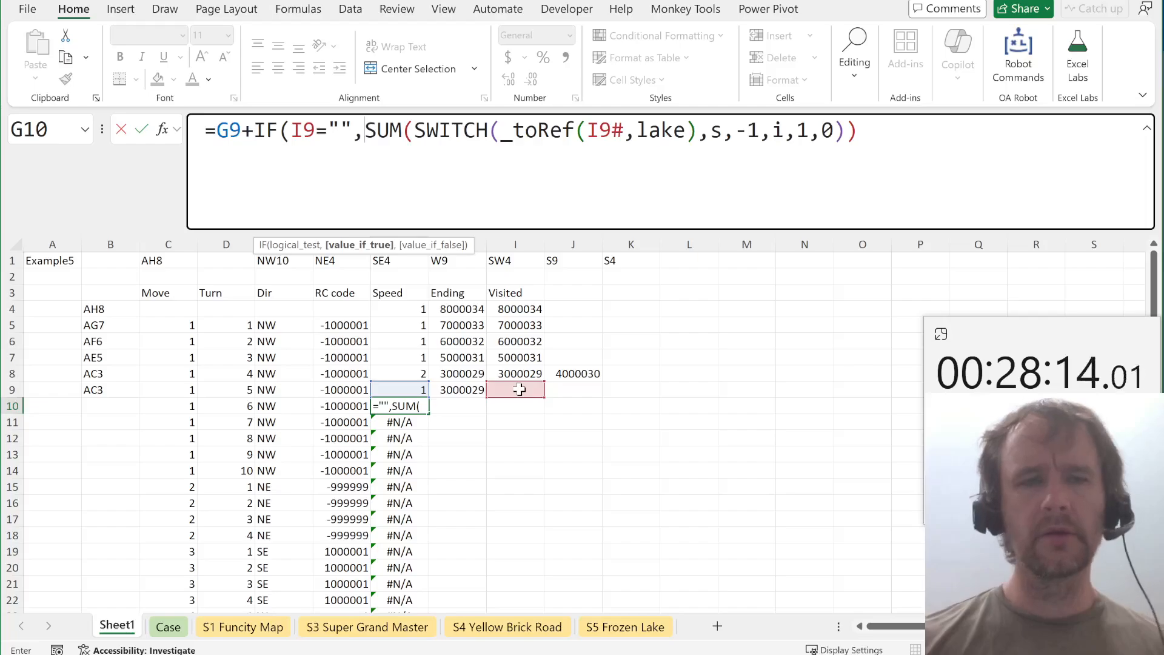
pyautogui.write('0,')
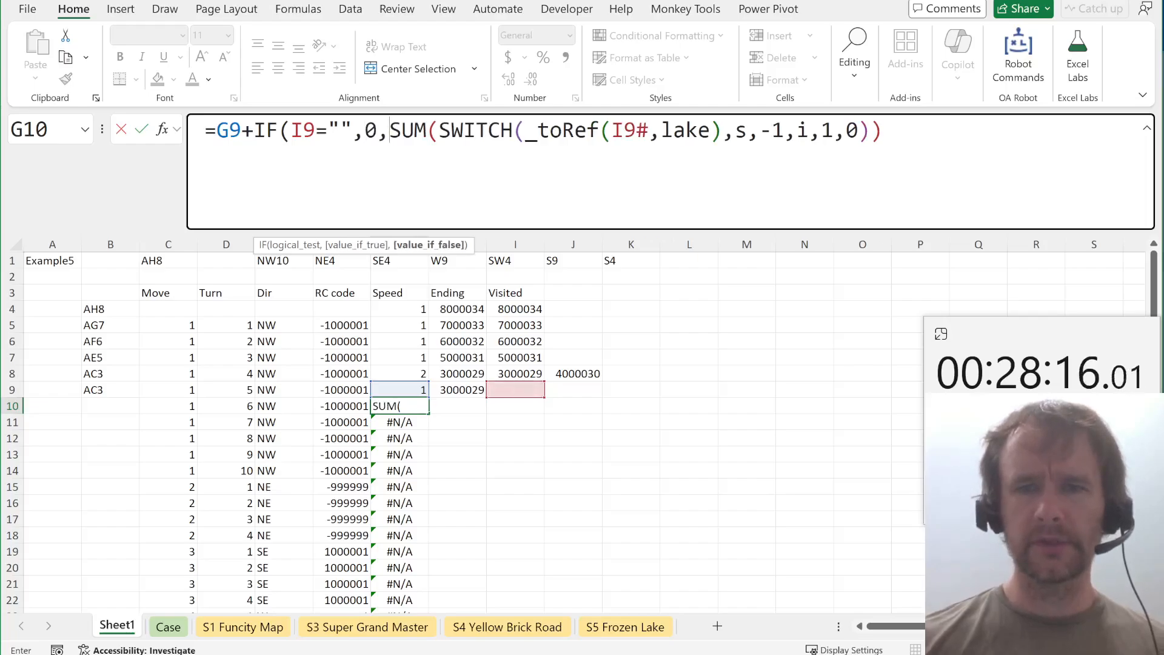
pyautogui.press('End')
pyautogui.write(')')
pyautogui.press('Return')
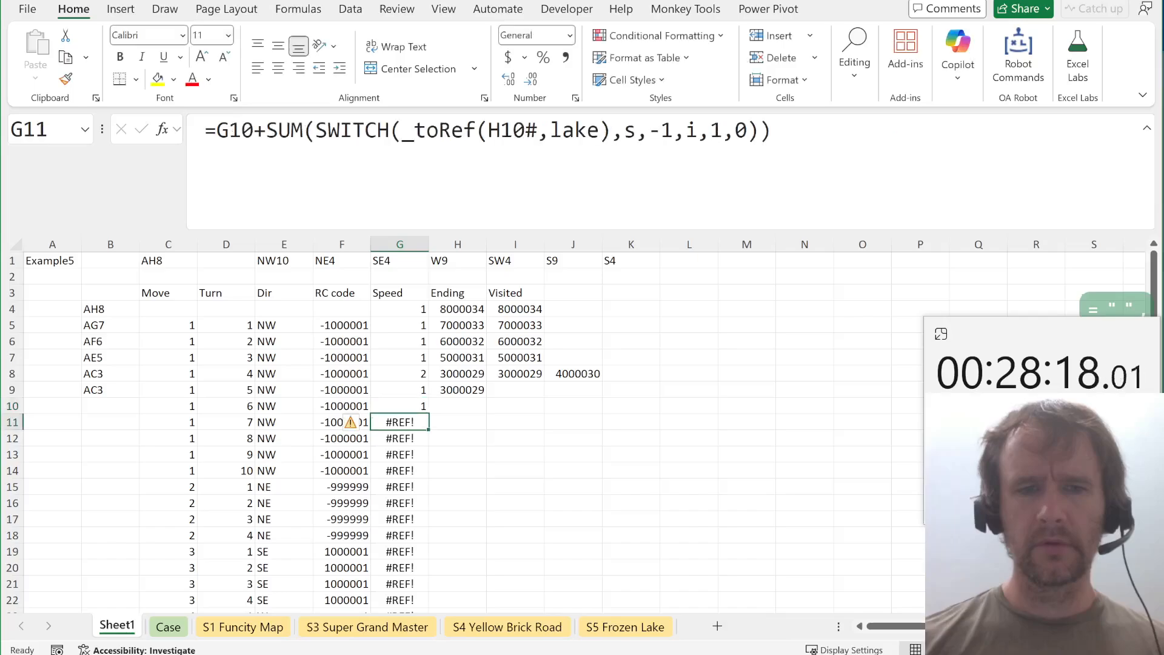
# Copy G10's blank-safe Speed formula up into G5:G9.
pyautogui.press('Up')
pyautogui.hotkey('ctrl', 'c')
pyautogui.hotkey('shift', 'Up')
pyautogui.hotkey('shift', 'Up')
pyautogui.hotkey('shift', 'Up')
pyautogui.hotkey('shift', 'Up')
pyautogui.hotkey('shift', 'Up')
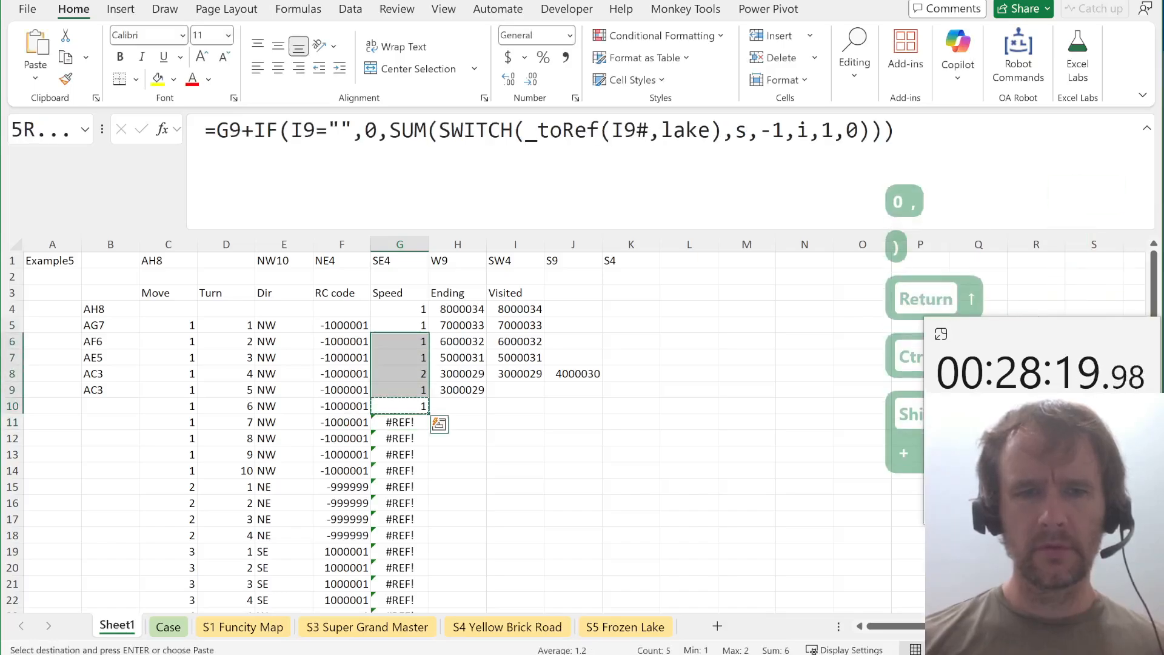
pyautogui.hotkey('ctrl', 'v')
# Fill the Ending and Visited formulas from row 9 down into H10 and I10.
pyautogui.press('Left')
pyautogui.press('Right')
pyautogui.press('Right')
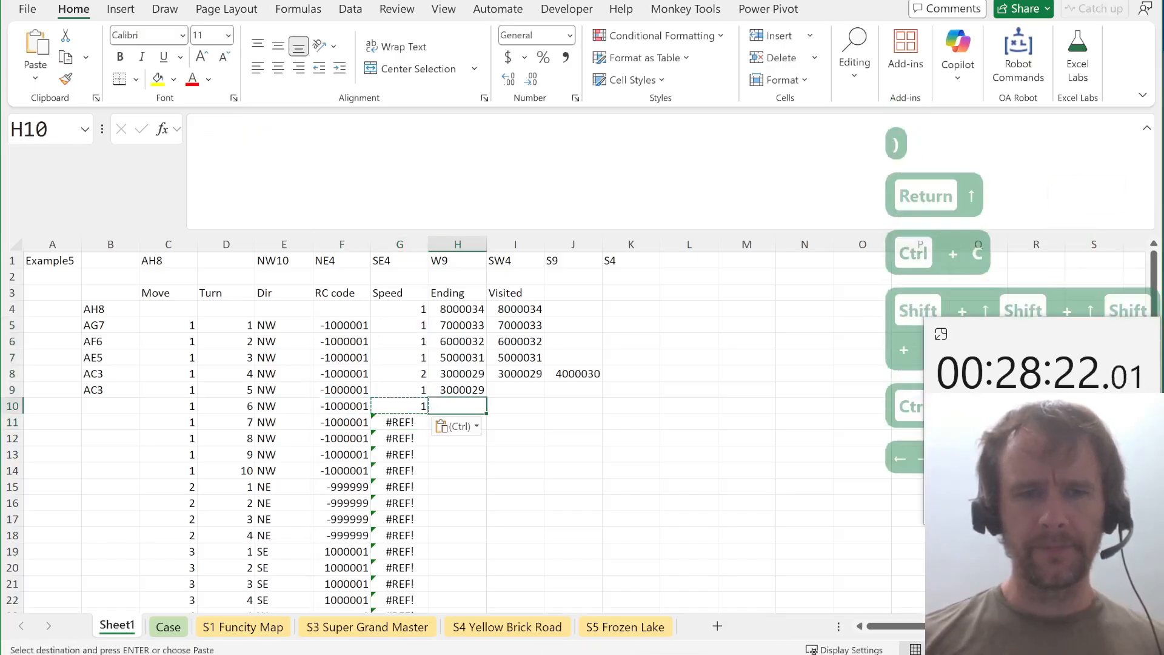
pyautogui.hotkey('ctrl', 'd')
pyautogui.press('Right')
pyautogui.press('Left')
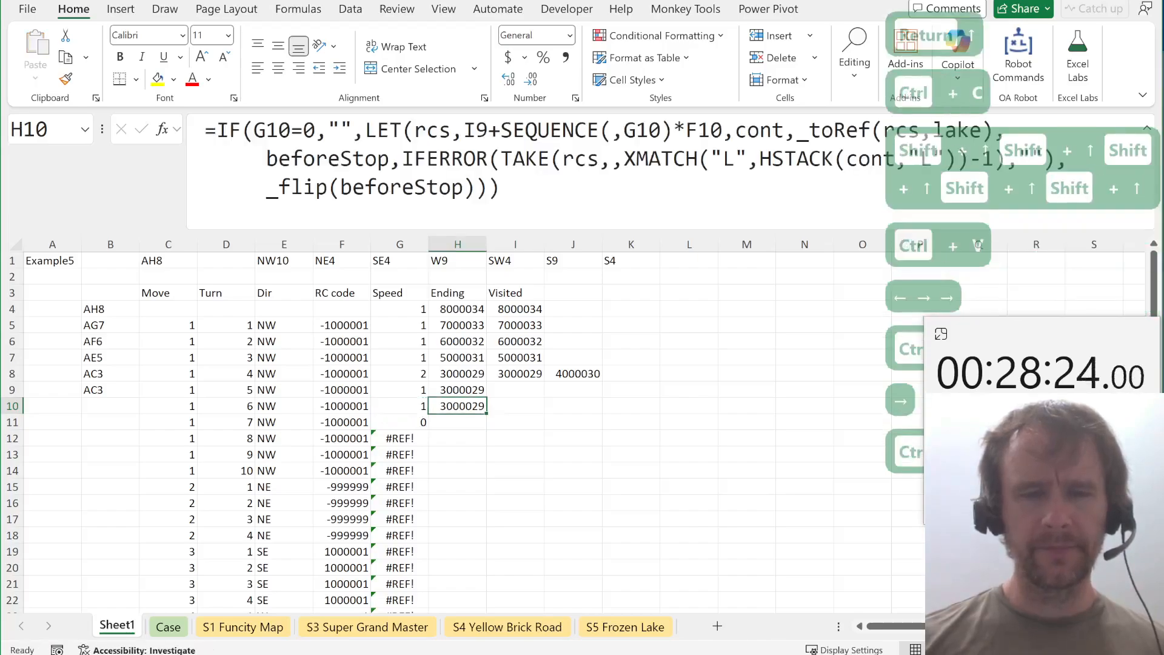
# Fill row 10's Speed, Ending and Visited formulas down through row 15.
pyautogui.press('Left')
pyautogui.press('Left')
pyautogui.press('Left')
pyautogui.press('Right')
pyautogui.press('Right')
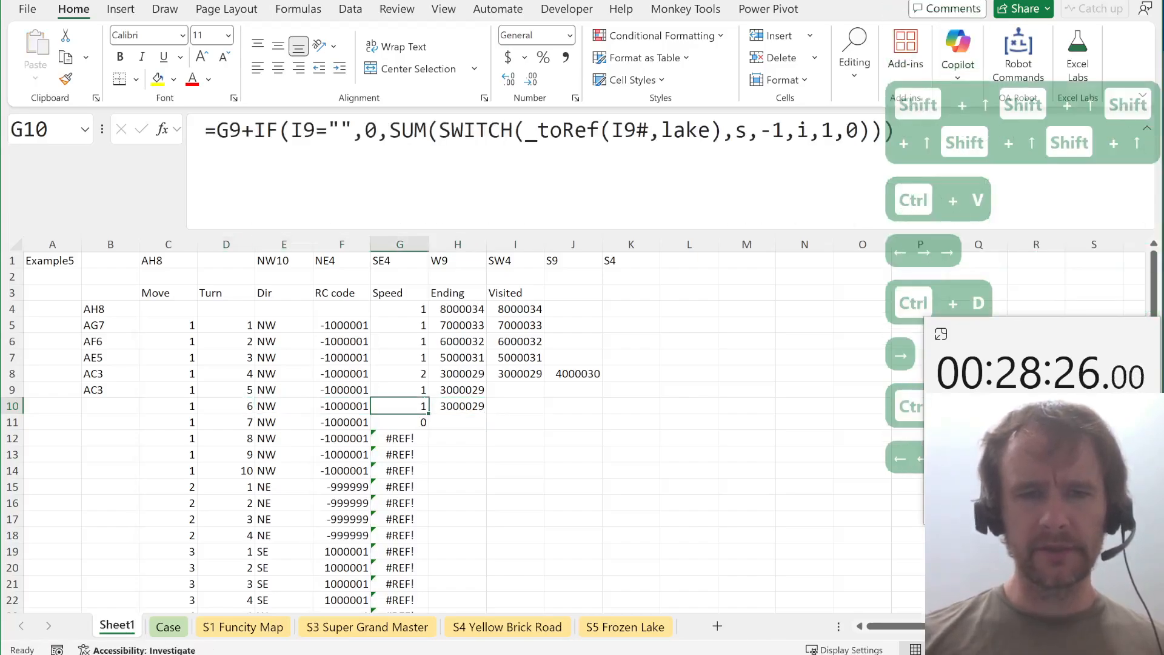
pyautogui.hotkey('shift', 'Right')
pyautogui.hotkey('shift', 'Right')
pyautogui.hotkey('shift', 'Down')
pyautogui.hotkey('shift', 'Down')
pyautogui.hotkey('ctrl', 'd')
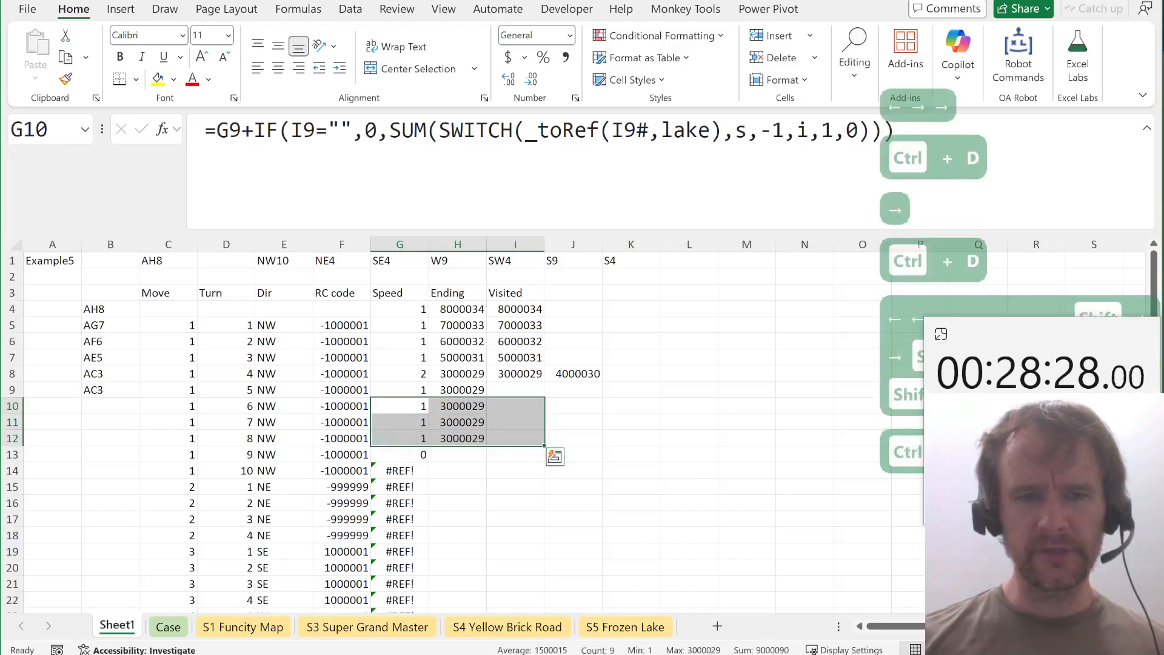
pyautogui.hotkey('shift', 'Down')
pyautogui.hotkey('shift', 'Down')
pyautogui.hotkey('ctrl', 'd')
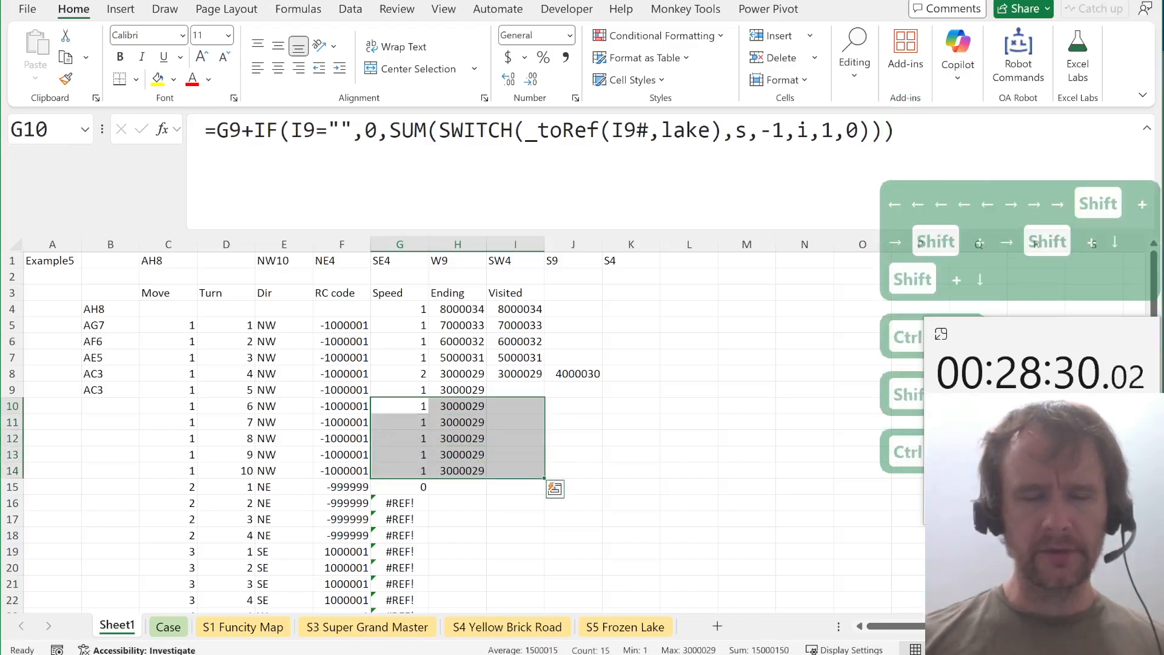
pyautogui.hotkey('shift', 'Down')
pyautogui.hotkey('ctrl', 'd')
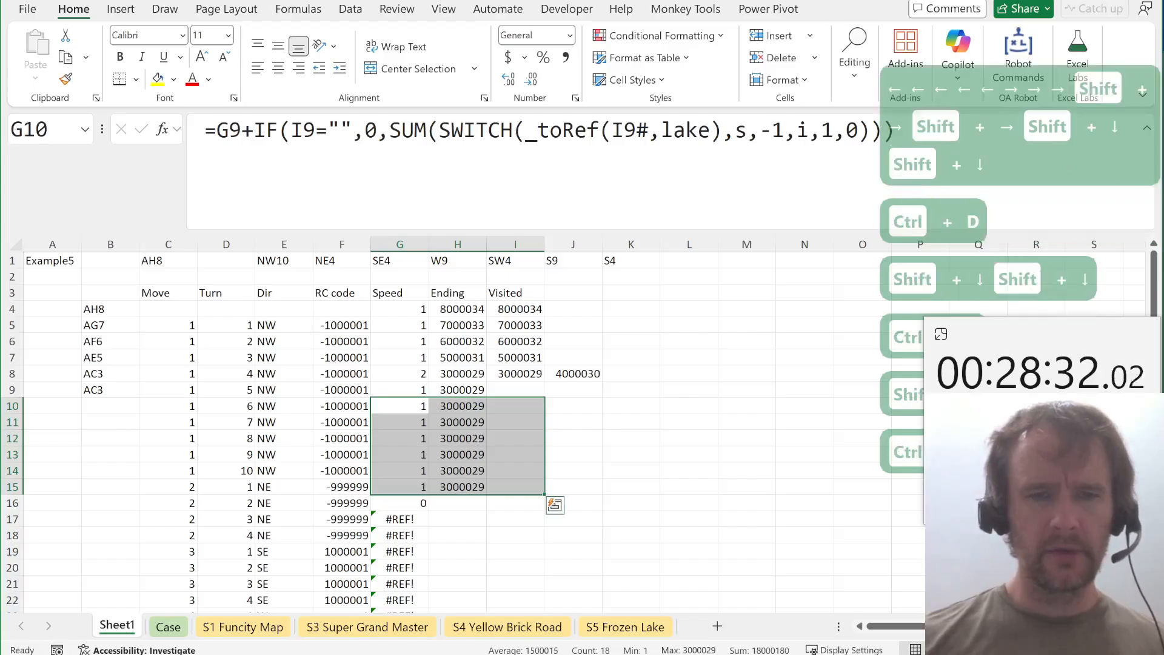
pyautogui.click(406, 490)
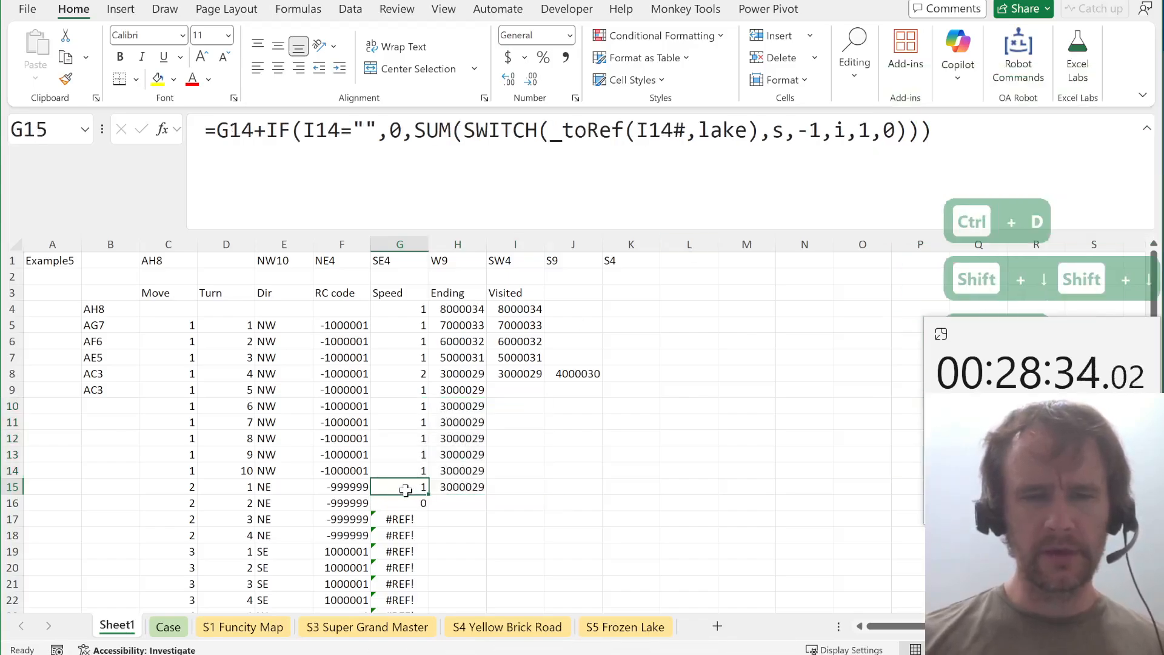
pyautogui.doubleClick(406, 490)
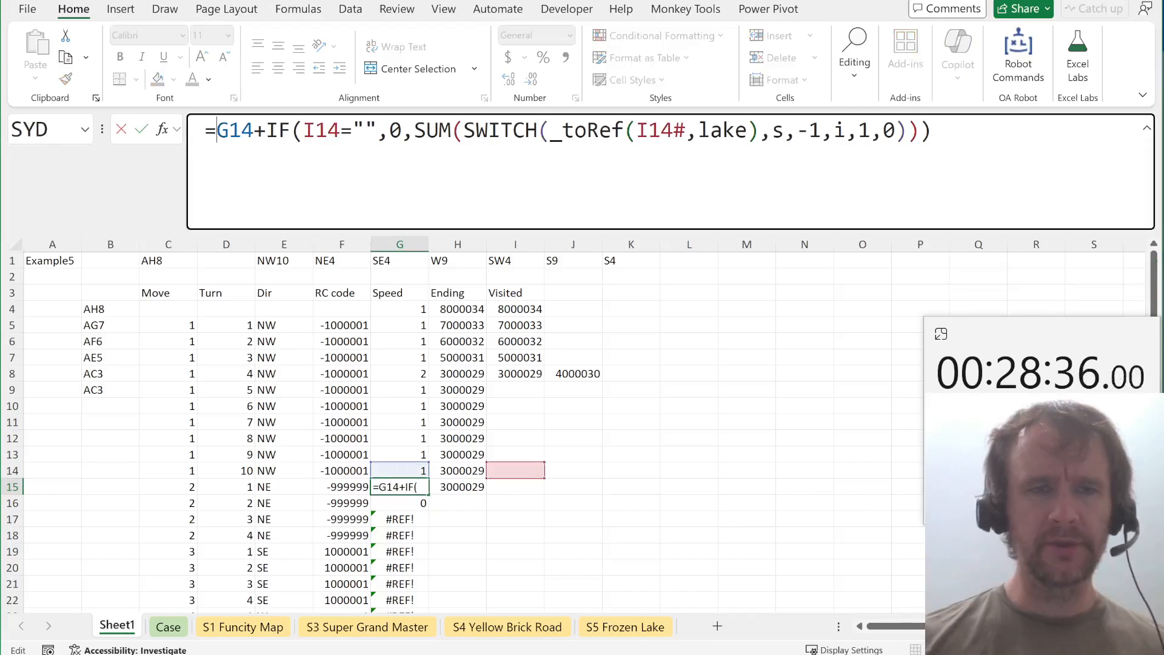
pyautogui.press('Escape')
# Wrap G5's Speed formula in IF(C5<>C4,1,…) so that the speed resets to 1 at each new move.
pyautogui.hotkey('ctrl', 'Up')
pyautogui.press('Down')
pyautogui.press('Down')
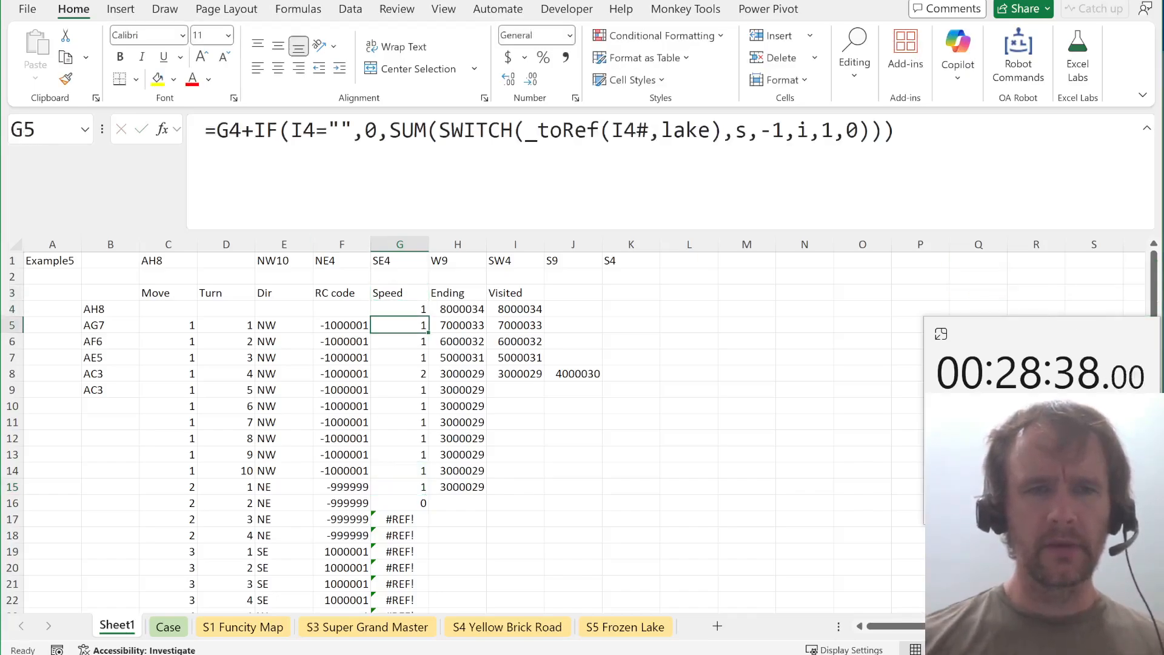
pyautogui.press('F2')
pyautogui.press('Home')
pyautogui.press('Right')
pyautogui.write('if(')
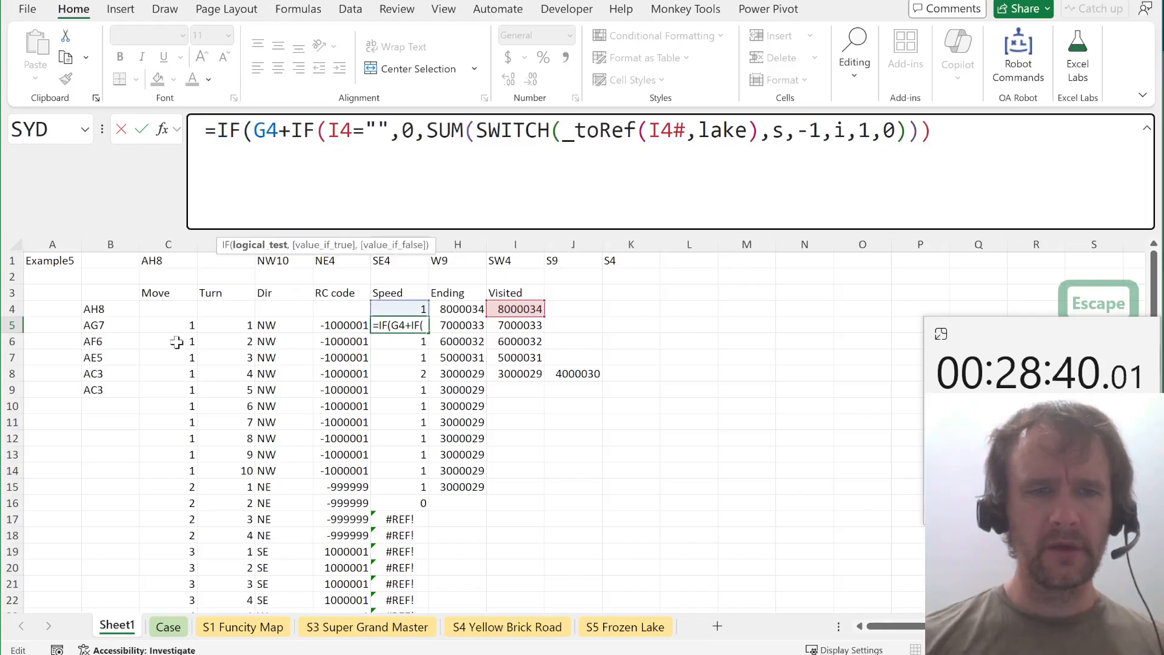
pyautogui.click(184, 327)
pyautogui.write('<>')
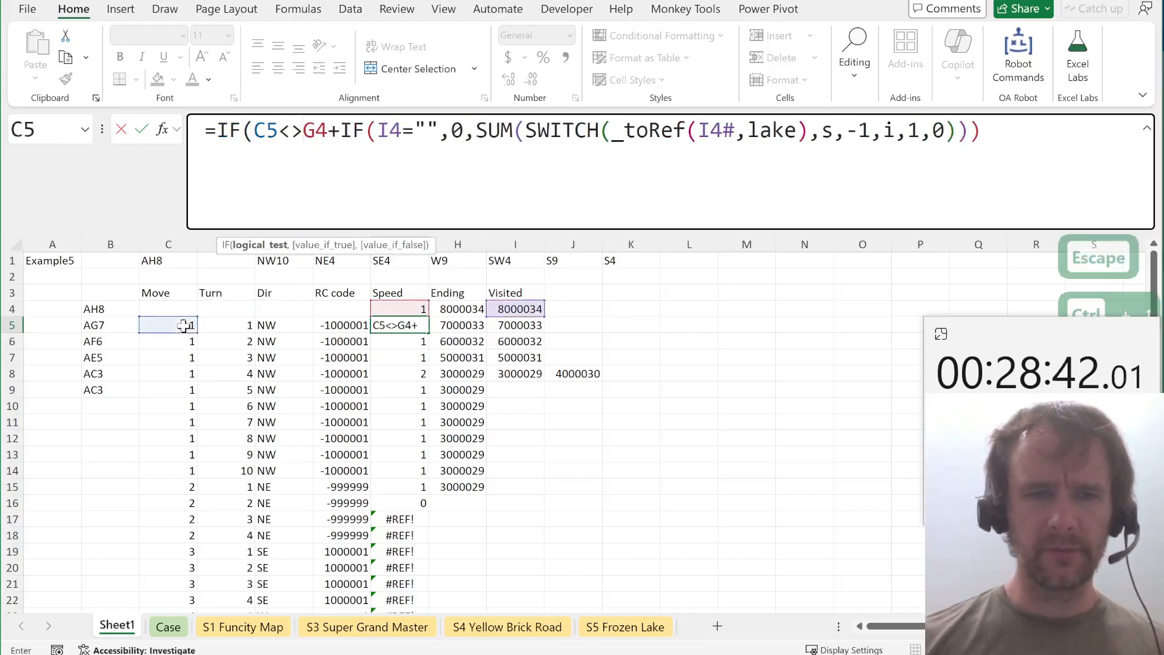
pyautogui.click(187, 306)
pyautogui.write(',1,0')
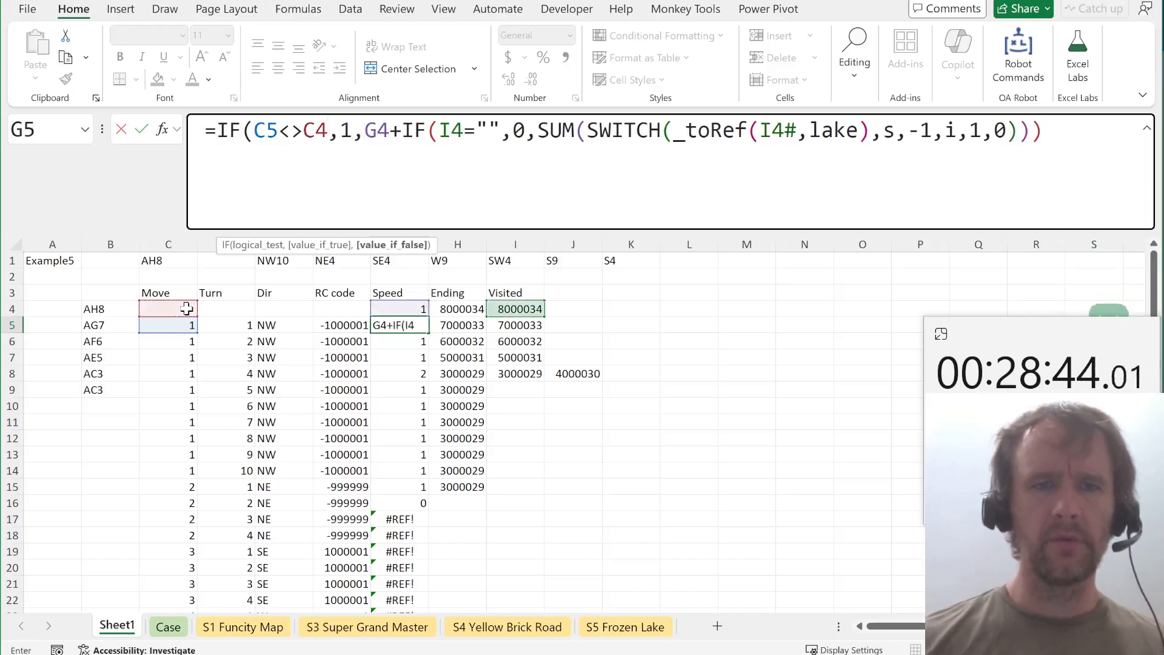
pyautogui.write(')')
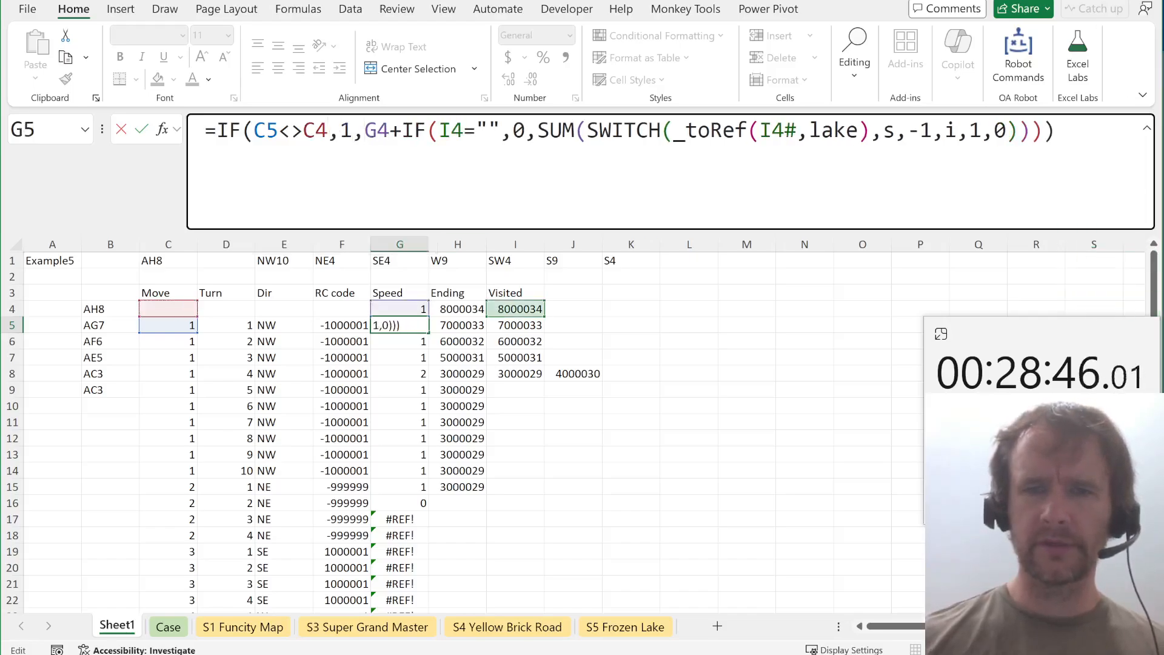
pyautogui.press('Return')
# Fill G5's Speed formula down the whole column through G48.
pyautogui.press('Up')
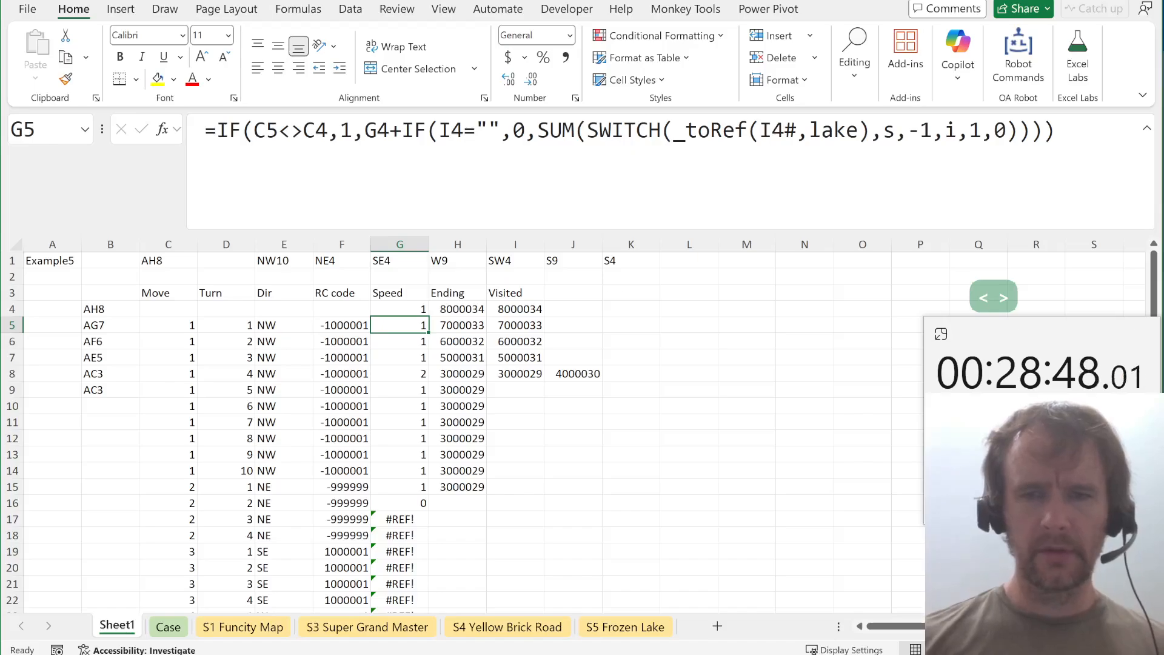
pyautogui.hotkey('ctrl', 'shift', 'Down')
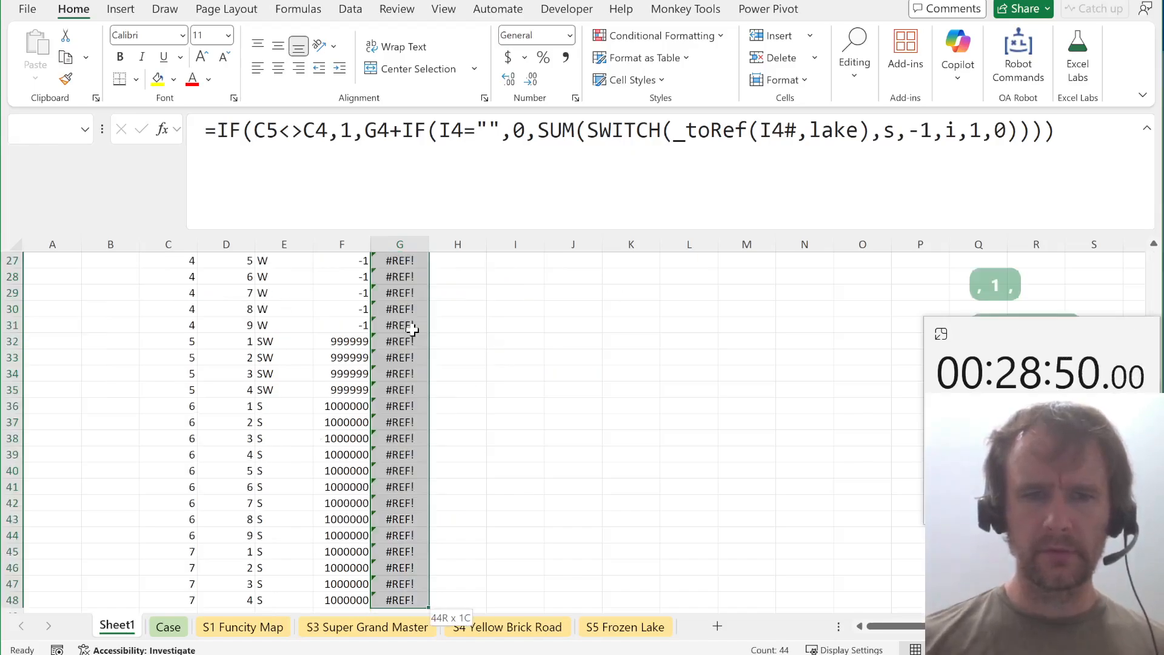
pyautogui.hotkey('ctrl', 'd')
# Fill H15's Ending and I15's Visited formulas down through row 18, covering the rest of Move 2.
pyautogui.hotkey('ctrl', 'Up')
pyautogui.press('Down')
pyautogui.press('Down')
pyautogui.press('Down')
pyautogui.press('Down')
pyautogui.press('Down')
pyautogui.press('Down')
pyautogui.press('Down')
pyautogui.press('Down')
pyautogui.press('Down')
pyautogui.press('Down')
pyautogui.press('Down')
pyautogui.press('Down')
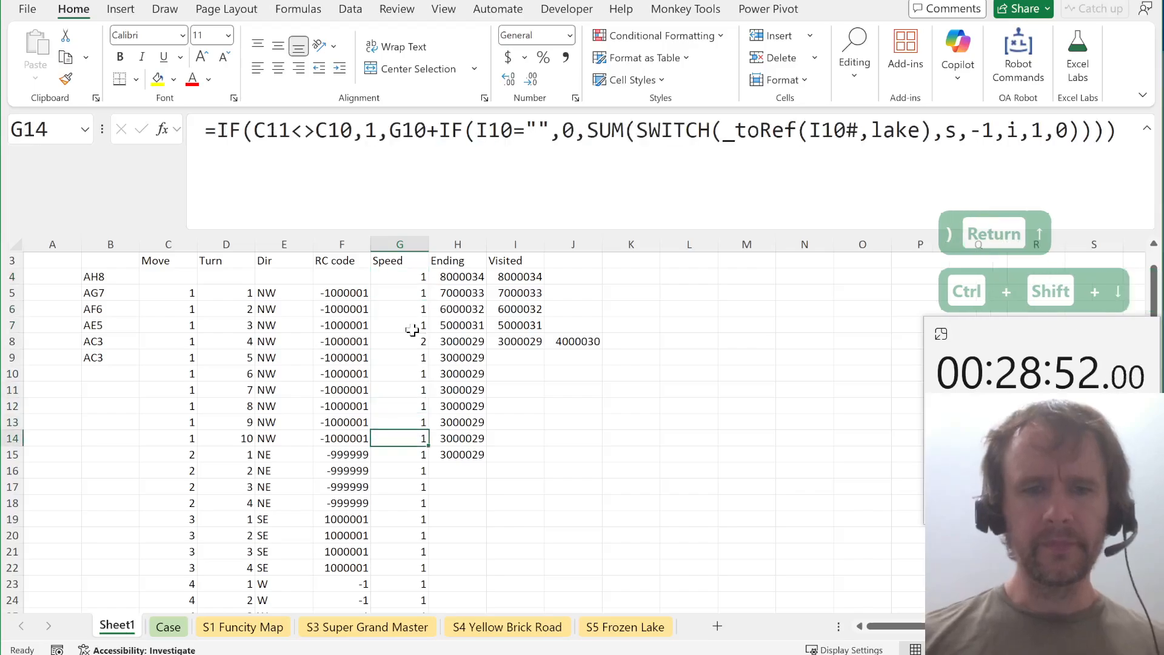
pyautogui.press('Right')
pyautogui.press('Right')
pyautogui.press('Left')
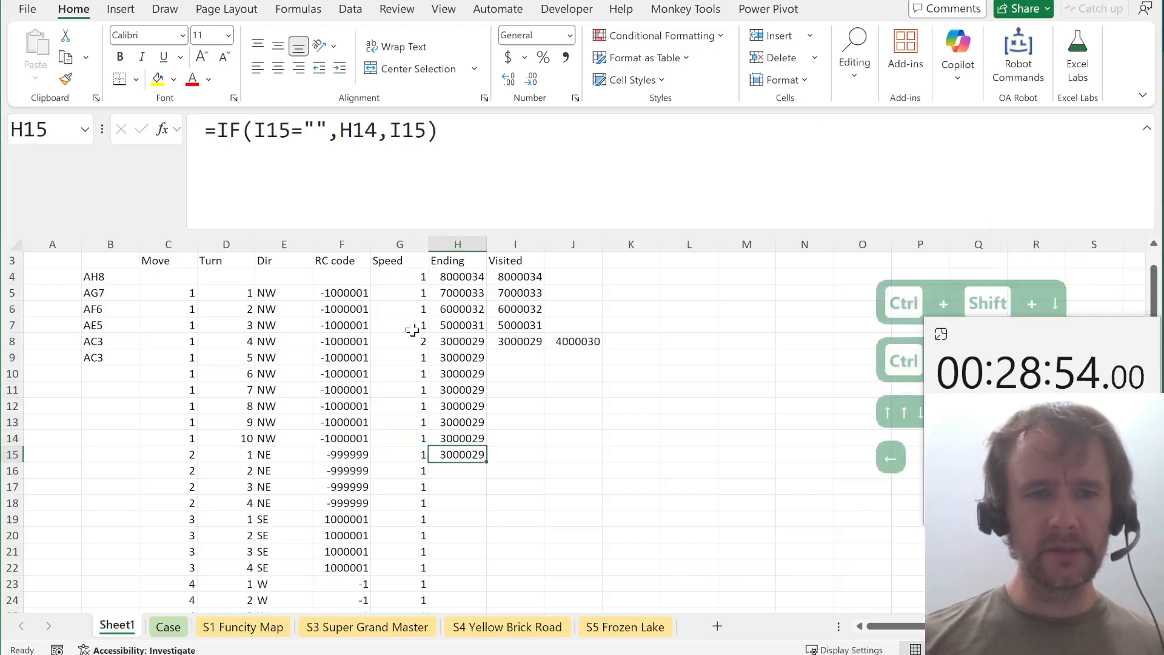
pyautogui.hotkey('shift', 'Right')
pyautogui.hotkey('shift', 'Down')
pyautogui.hotkey('shift', 'Down')
pyautogui.hotkey('shift', 'Down')
pyautogui.hotkey('ctrl', 'd')
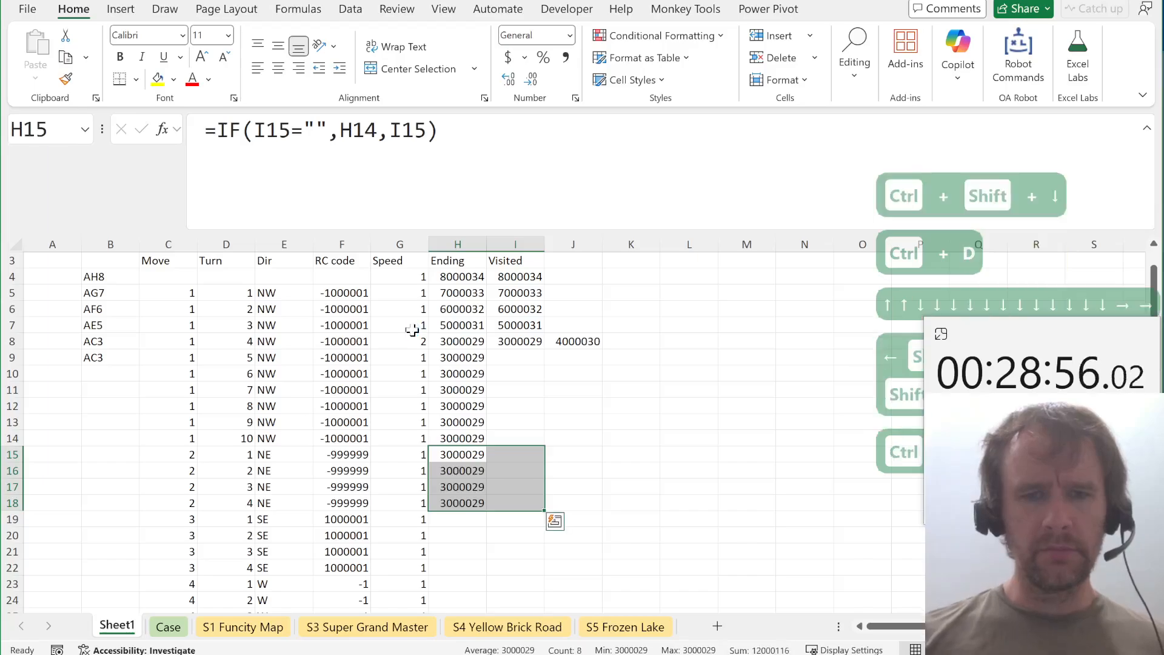
# Check Example 5's Move 2 description on the Case sheet and return to Sheet1.
pyautogui.press('Left')
pyautogui.press('Right')
pyautogui.hotkey('ctrl', 'pagedown')
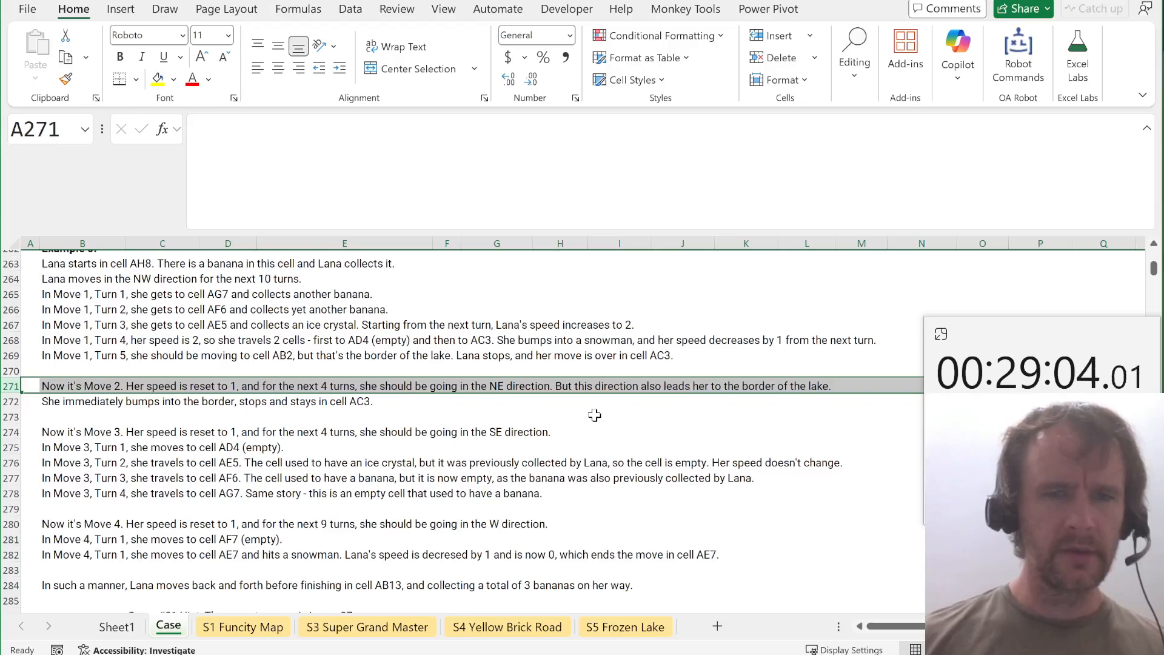
pyautogui.hotkey('ctrl', 'pageup')
# Extend the Ending and Visited formulas from row 15 down through row 19, the first turn of Move 3.
pyautogui.hotkey('shift', 'Right')
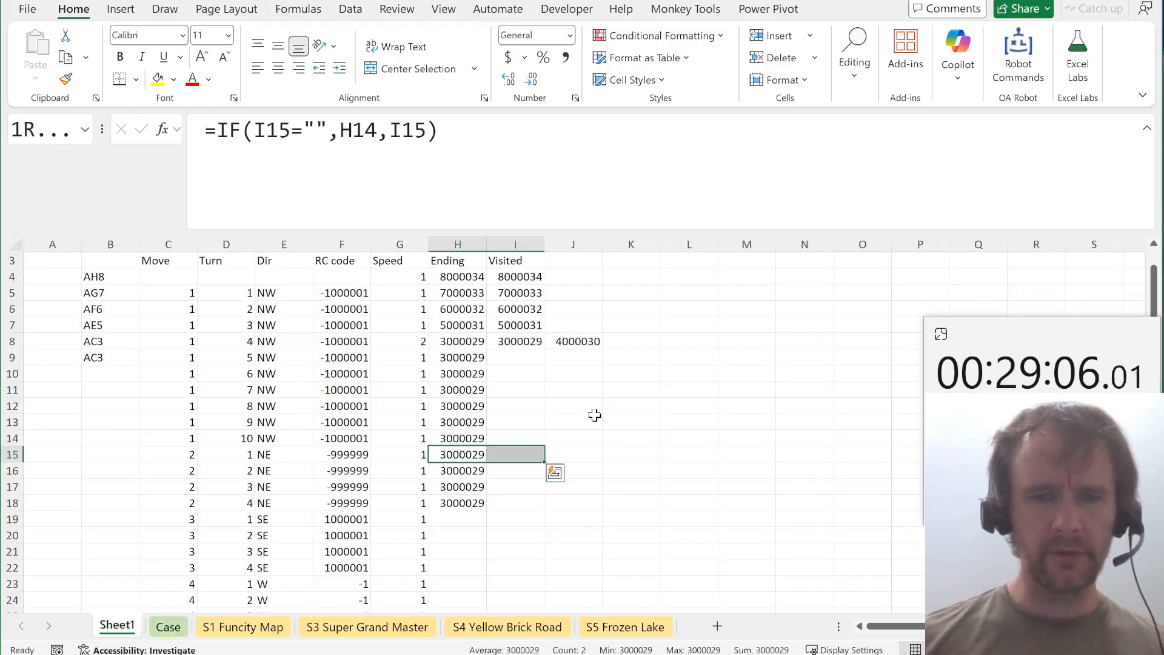
pyautogui.hotkey('shift', 'Down')
pyautogui.hotkey('shift', 'Down')
pyautogui.hotkey('shift', 'Down')
pyautogui.hotkey('shift', 'Down')
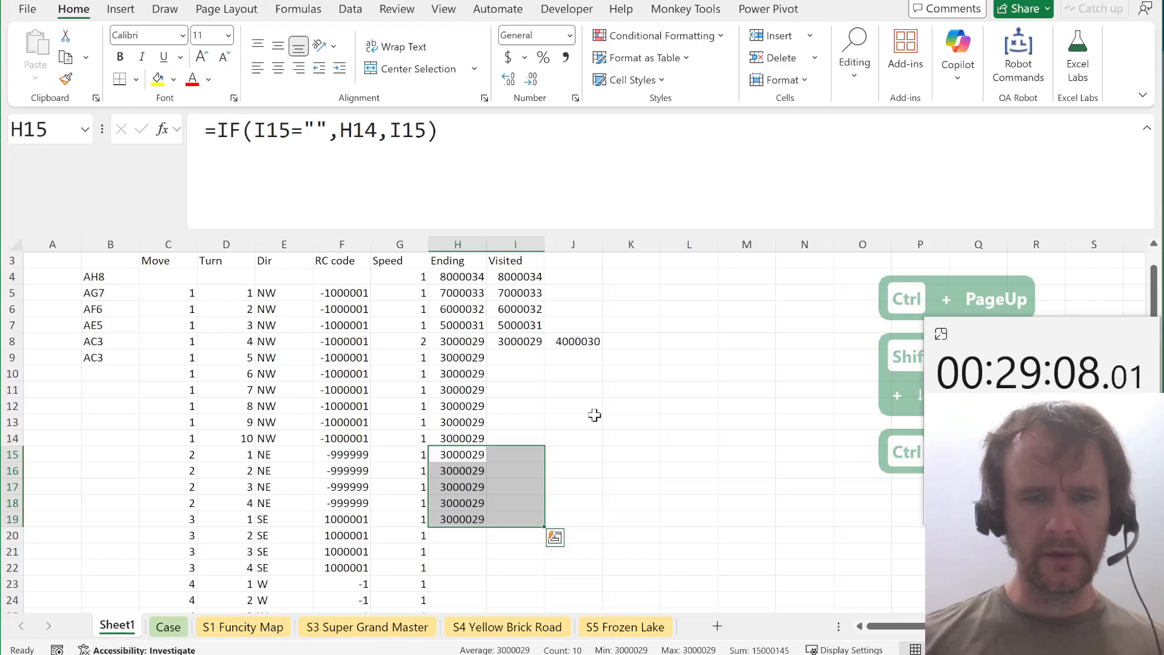
# Read Example 5's Move 3 description on the Case sheet, including Turn 1, and return to Sheet1.
pyautogui.hotkey('ctrl', 'pagedown')
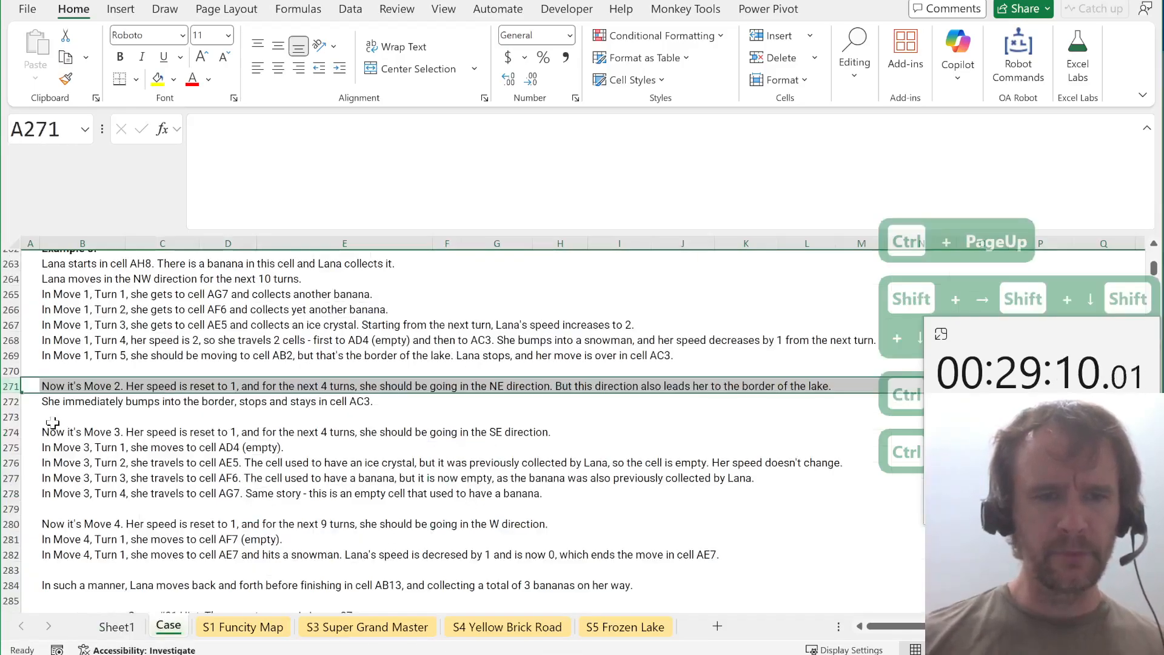
pyautogui.click(56, 426)
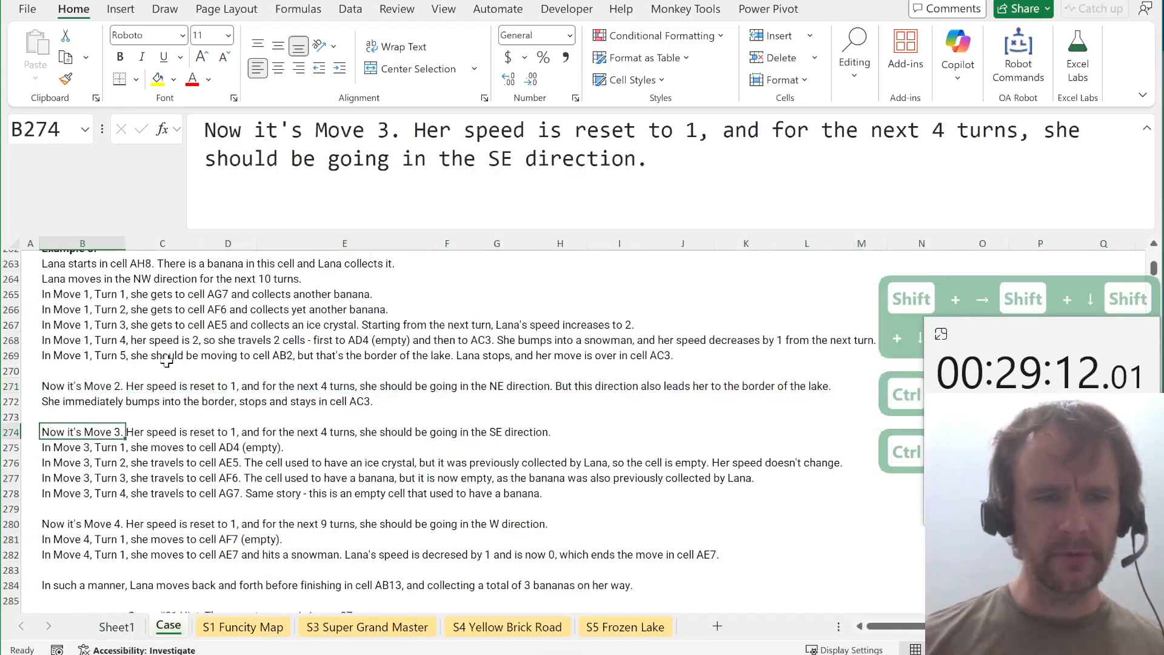
pyautogui.press('Down')
pyautogui.hotkey('ctrl', 'pageup')
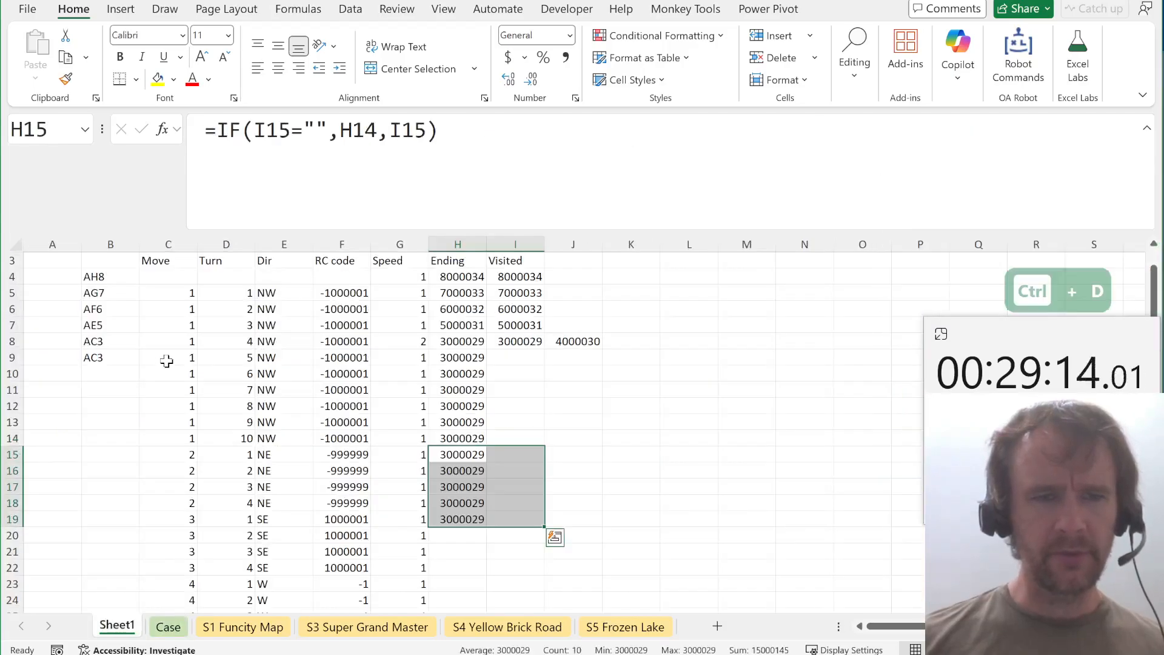
# Fill B9's IFERROR address formula down through B15.
pyautogui.press('Left')
pyautogui.press('Left')
pyautogui.press('Left')
pyautogui.press('Left')
pyautogui.press('Left')
pyautogui.press('Left')
pyautogui.hotkey('shift', 'Up')
pyautogui.hotkey('shift', 'Up')
pyautogui.hotkey('shift', 'Up')
pyautogui.hotkey('shift', 'Up')
pyautogui.hotkey('shift', 'Up')
pyautogui.hotkey('shift', 'Up')
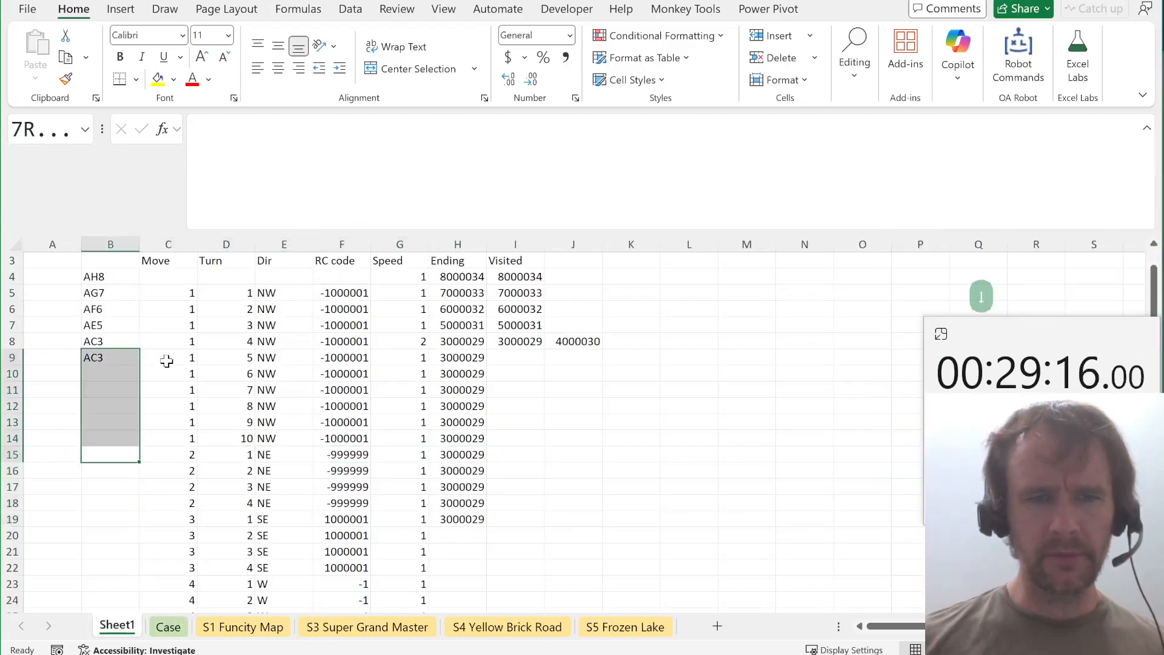
pyautogui.hotkey('ctrl', 'd')
# Copy the address formula from B15 down into B16.
pyautogui.press('Right')
pyautogui.press('Down')
pyautogui.press('Up')
pyautogui.press('Left')
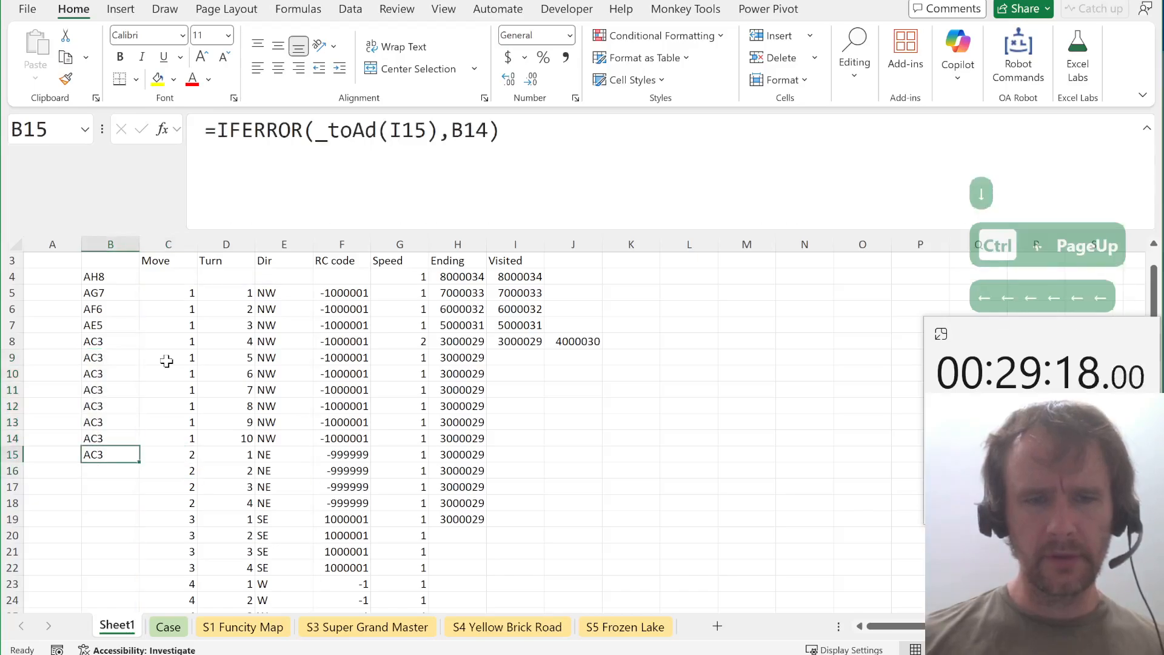
pyautogui.press('Down')
pyautogui.hotkey('ctrl', 'd')
# Examine which starting cell the Visited formulas reference in I16, I10 and I9.
pyautogui.press('Right')
pyautogui.press('Right')
pyautogui.press('Right')
pyautogui.press('Right')
pyautogui.press('Right')
pyautogui.press('Right')
pyautogui.press('Right')
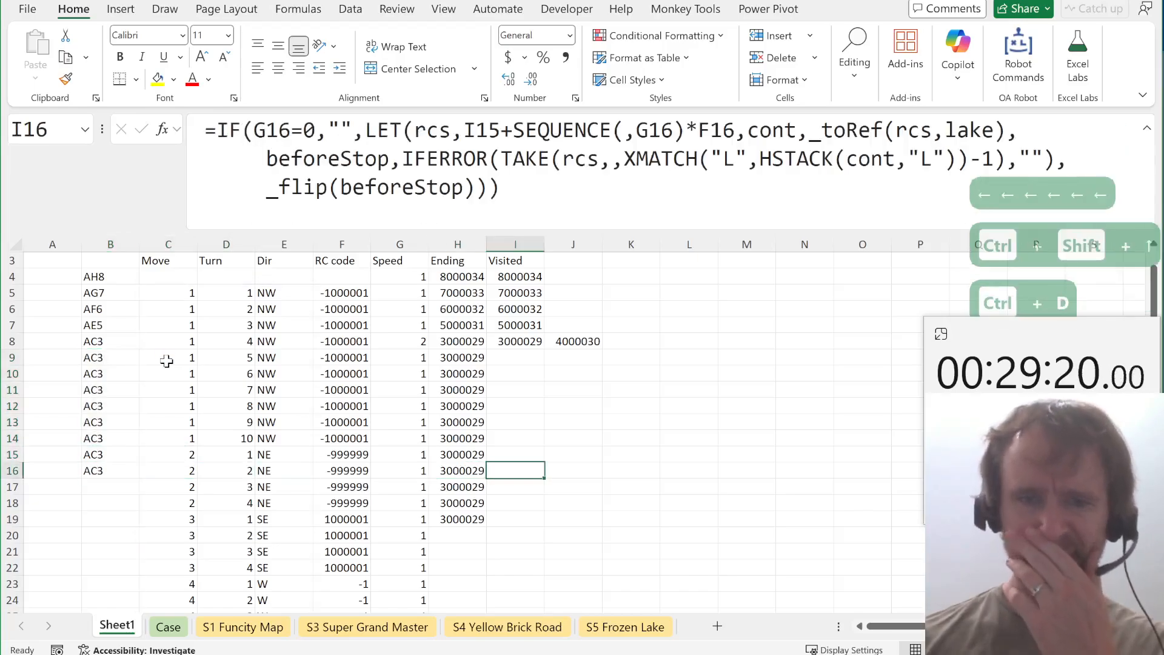
pyautogui.click(513, 130)
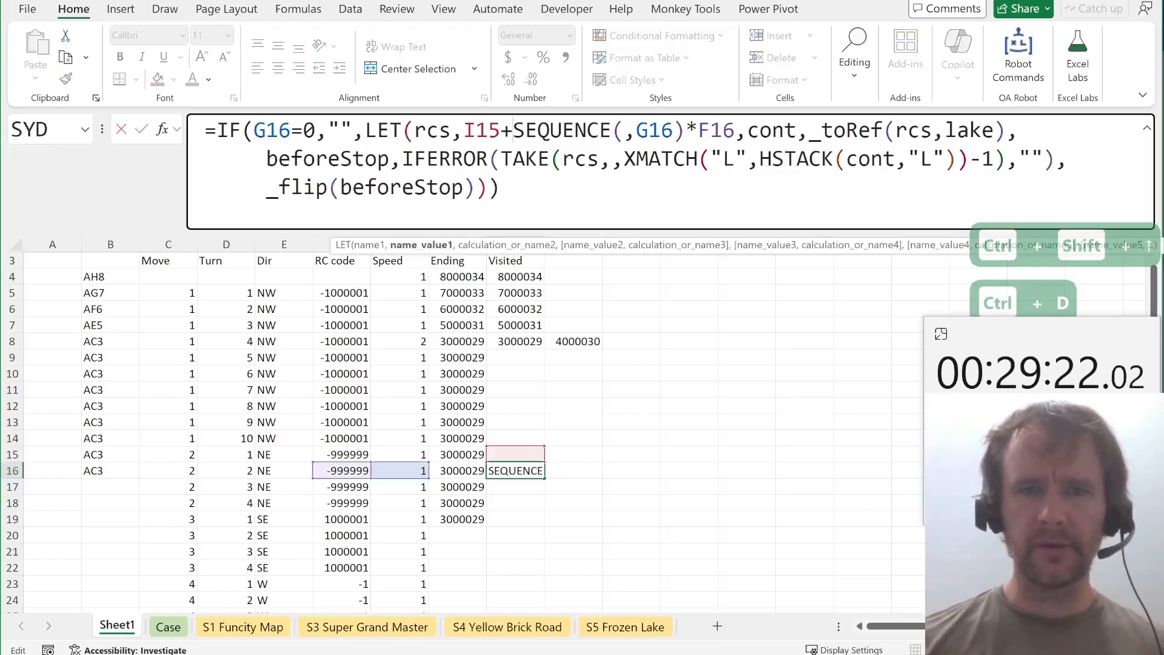
pyautogui.doubleClick(482, 130)
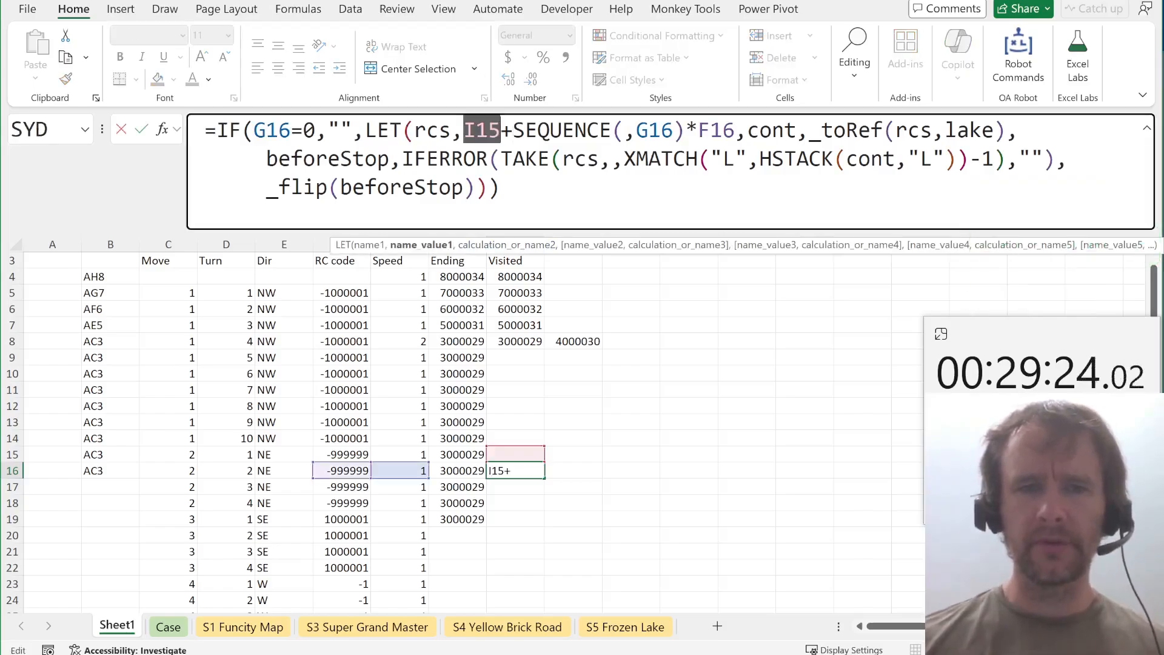
pyautogui.press('Escape')
pyautogui.click(506, 377)
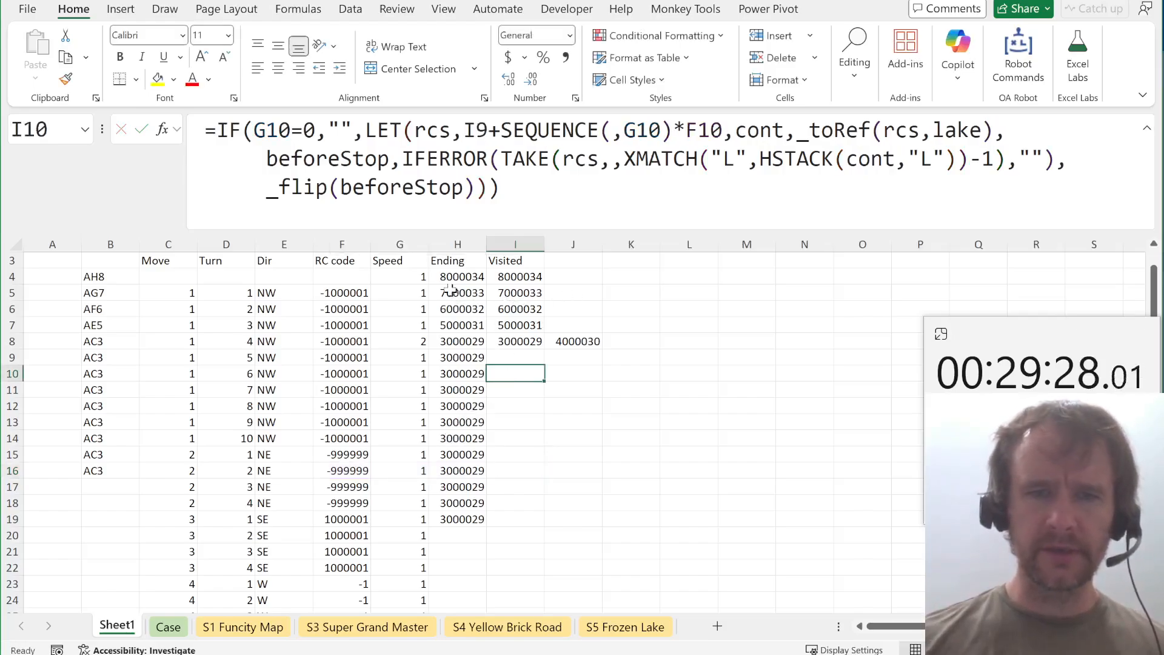
pyautogui.moveTo(516, 358); pyautogui.dragTo(517, 478)
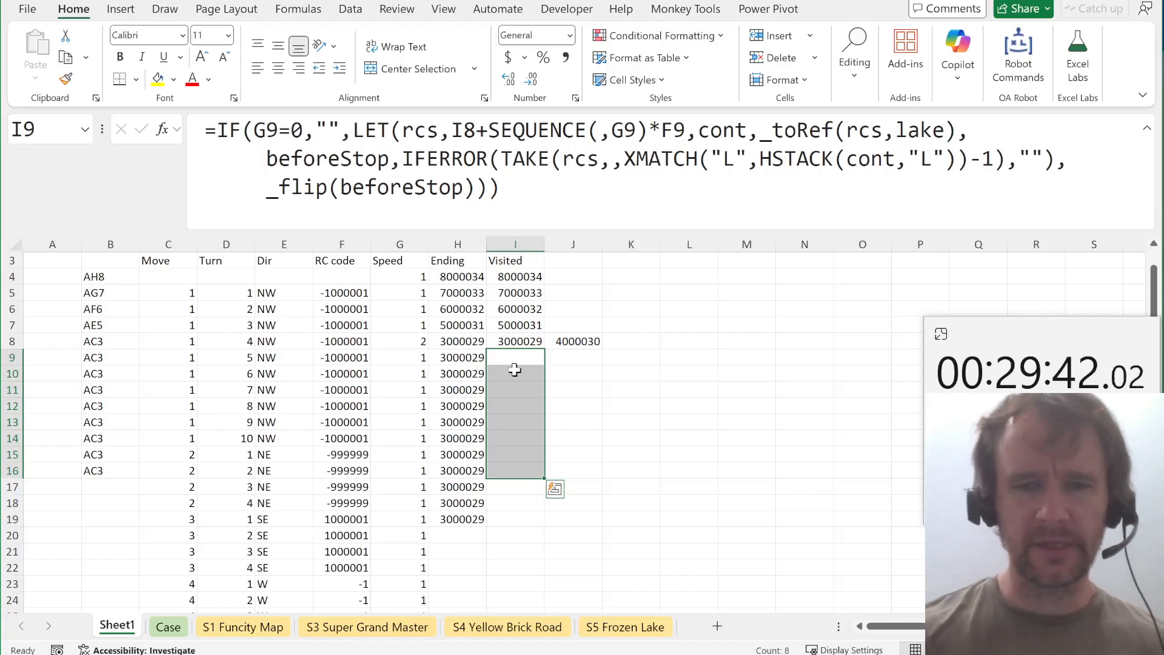
pyautogui.click(476, 365)
pyautogui.click(503, 362)
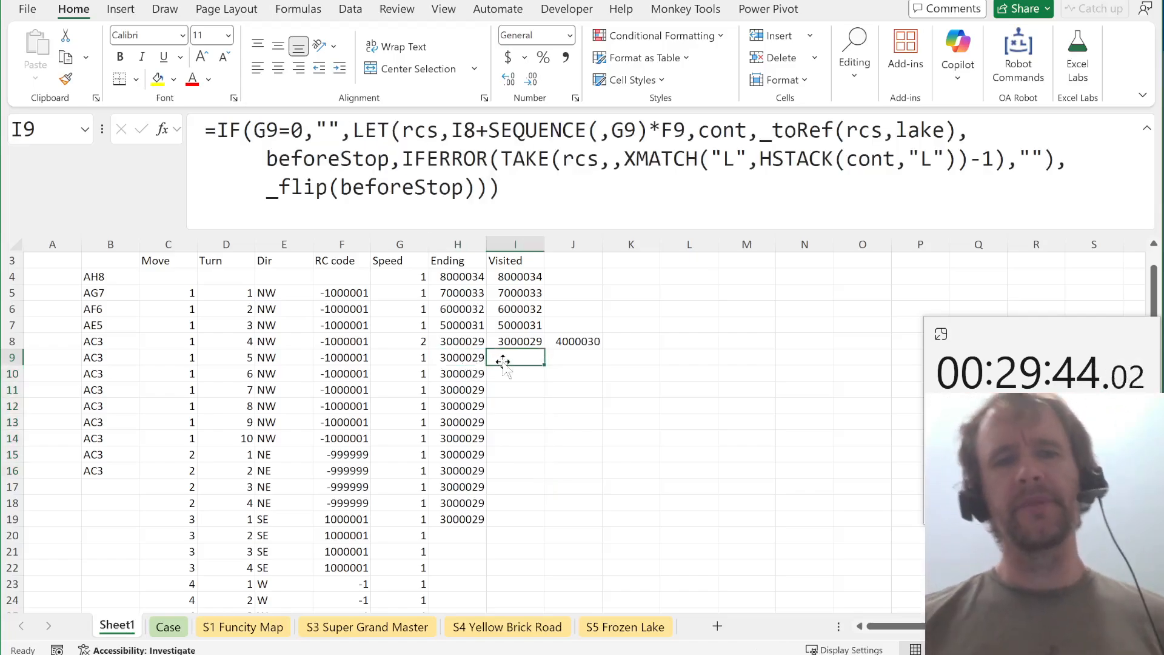
# In I19's Visited formula, replace the starting reference I18 with the previous row's Ending cell, H18.
pyautogui.doubleClick(502, 361)
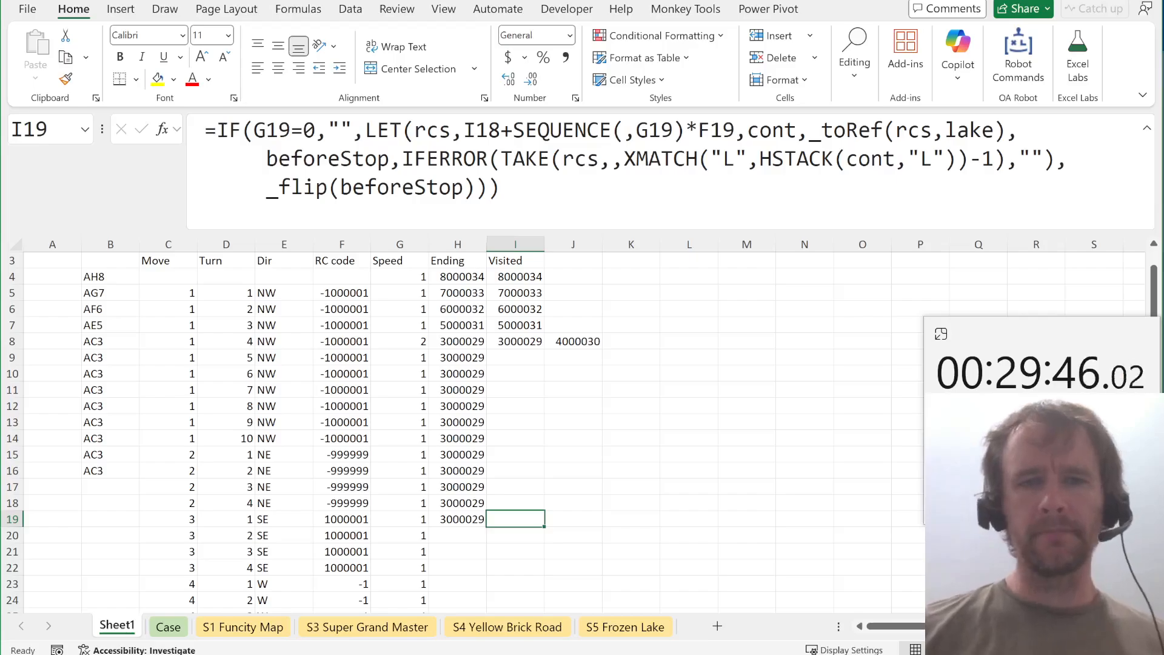
pyautogui.click(427, 159)
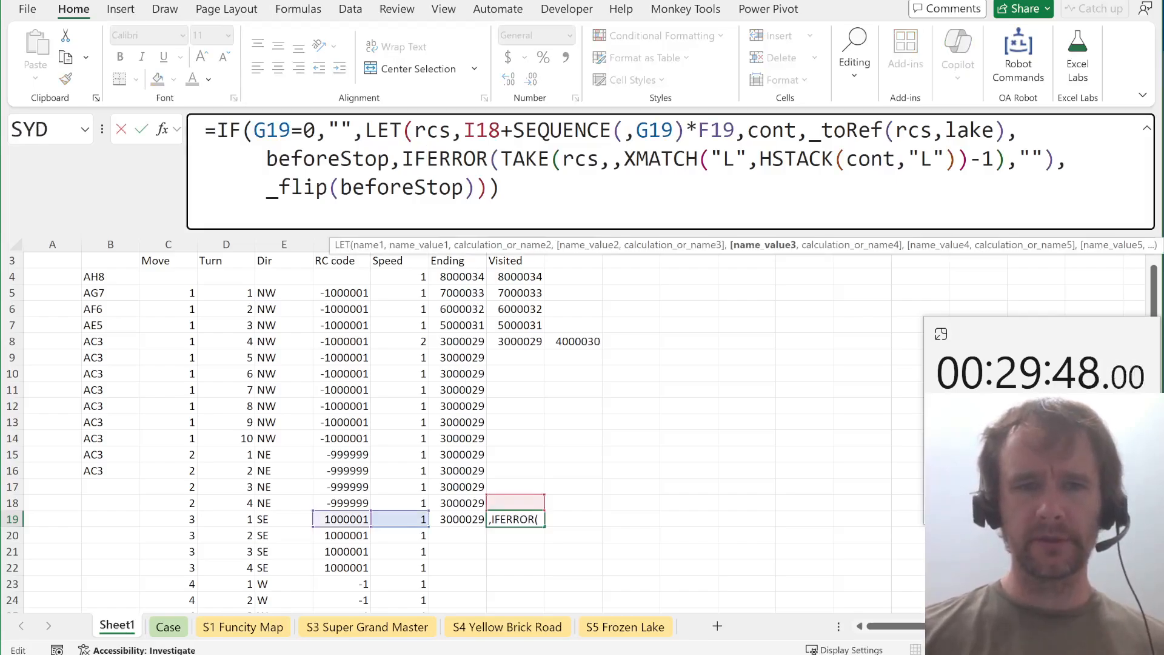
pyautogui.doubleClick(482, 130)
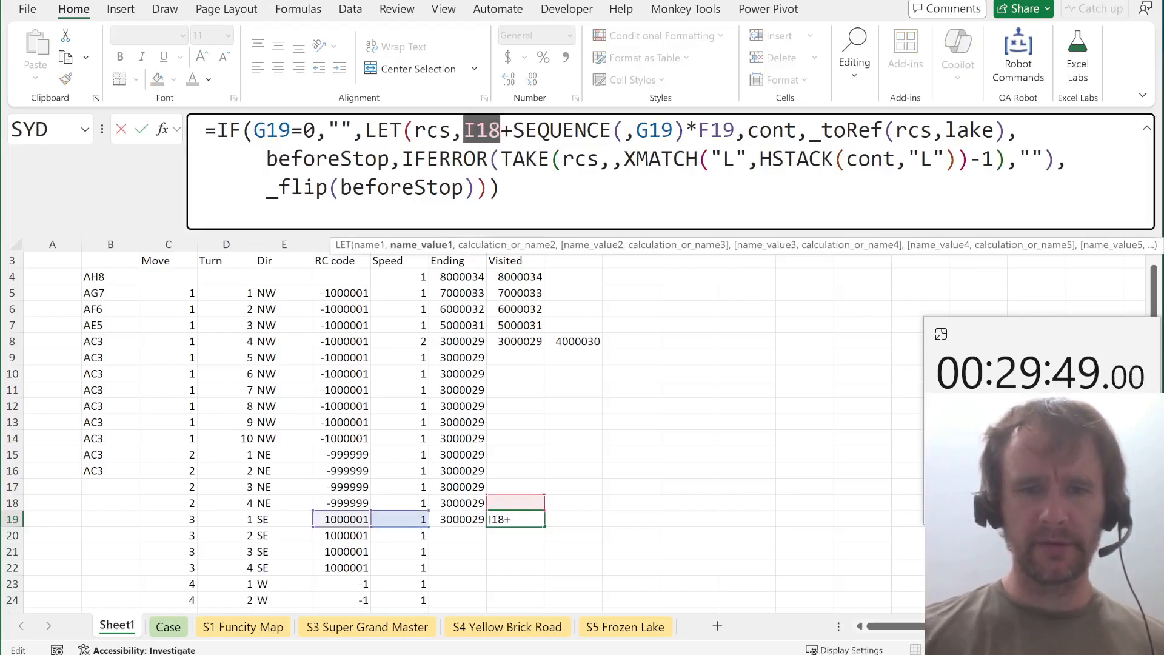
pyautogui.click(463, 504)
pyautogui.press('Return')
pyautogui.press('Up')
# Copy I19's corrected Visited formula over the Visited cells I5:I19.
pyautogui.hotkey('ctrl', 'c')
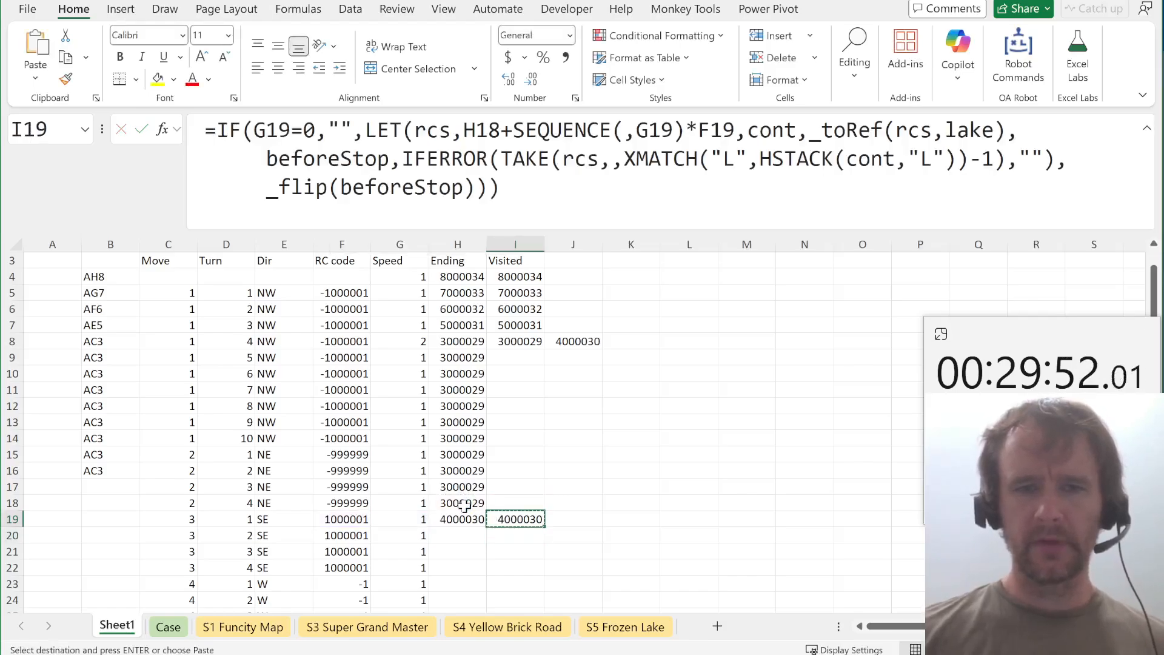
pyautogui.hotkey('ctrl', 'shift', 'Up')
pyautogui.hotkey('shift', 'Down')
pyautogui.hotkey('shift', 'Down')
pyautogui.hotkey('ctrl', 'v')
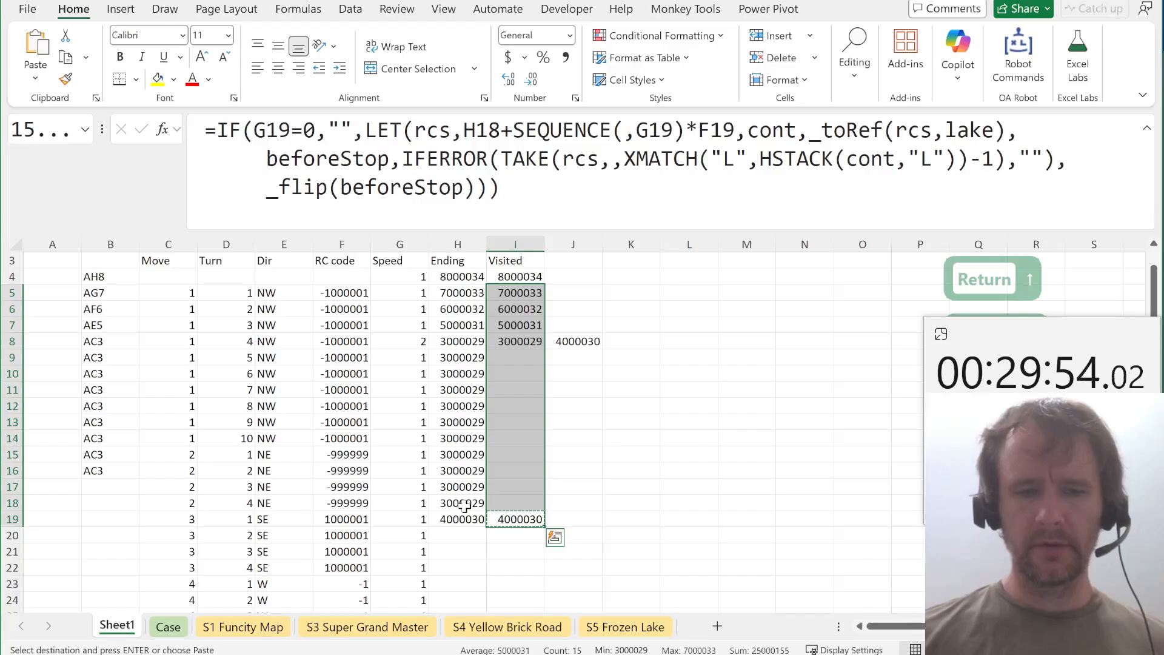
pyautogui.hotkey('ctrl', 'v')
pyautogui.hotkey('ctrl', 'Up')
pyautogui.press('Down')
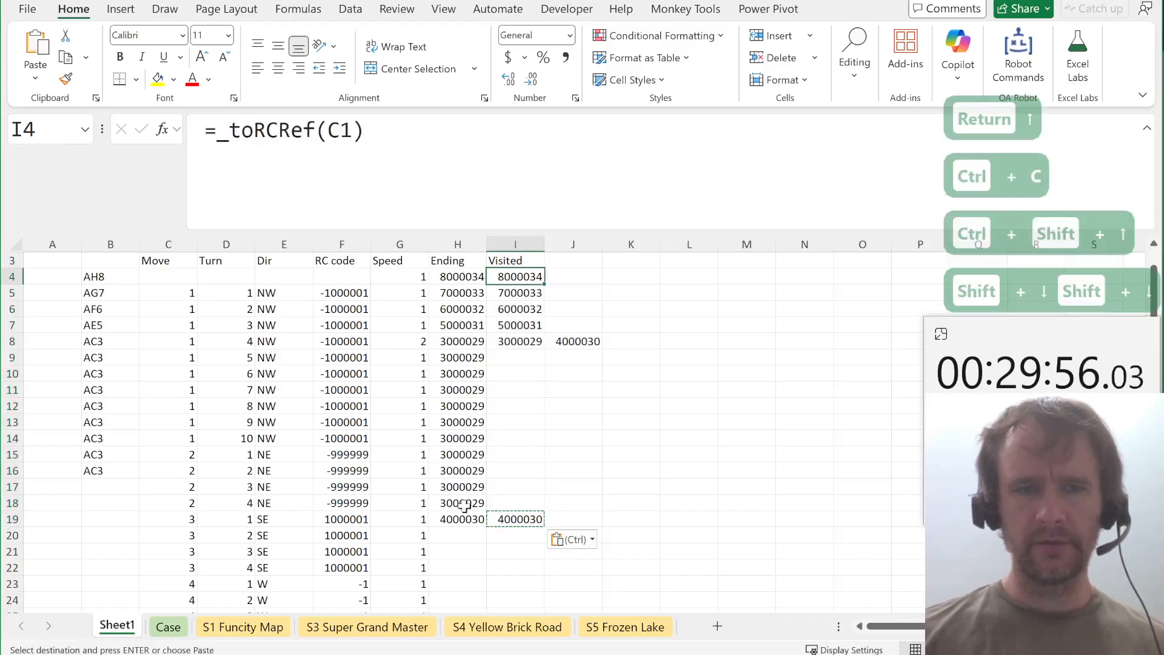
pyautogui.press('Down')
pyautogui.hotkey('ctrl', 'Down')
# Fill the address formula from B16 down through B19 and check it against Move 3, Turn 1 on the Case sheet.
pyautogui.press('Left')
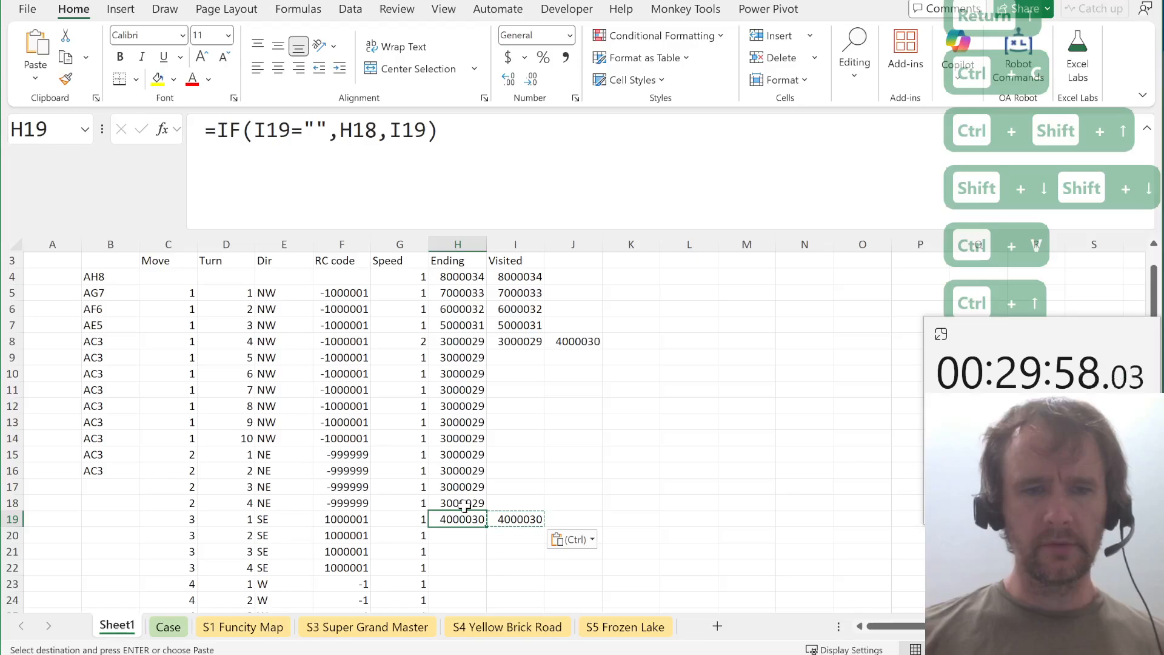
pyautogui.hotkey('ctrl', 'Left')
pyautogui.hotkey('ctrl', 'Left')
pyautogui.press('Right')
pyautogui.hotkey('ctrl', 'shift', 'Up')
pyautogui.hotkey('ctrl', 'd')
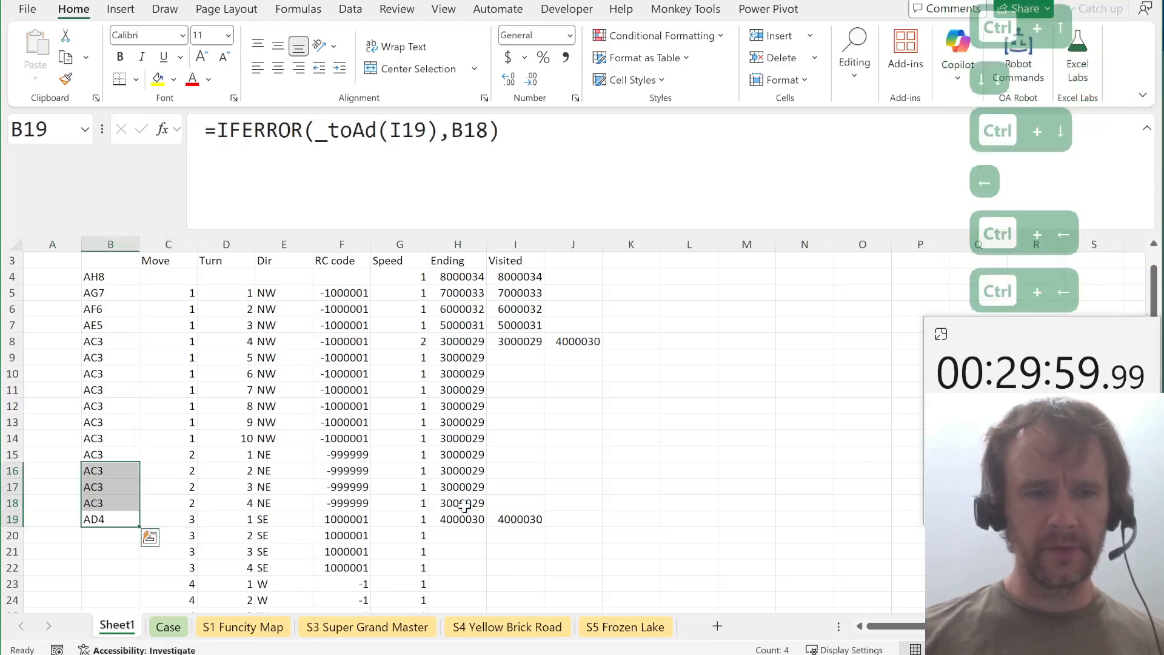
pyautogui.hotkey('ctrl', 'pagedown')
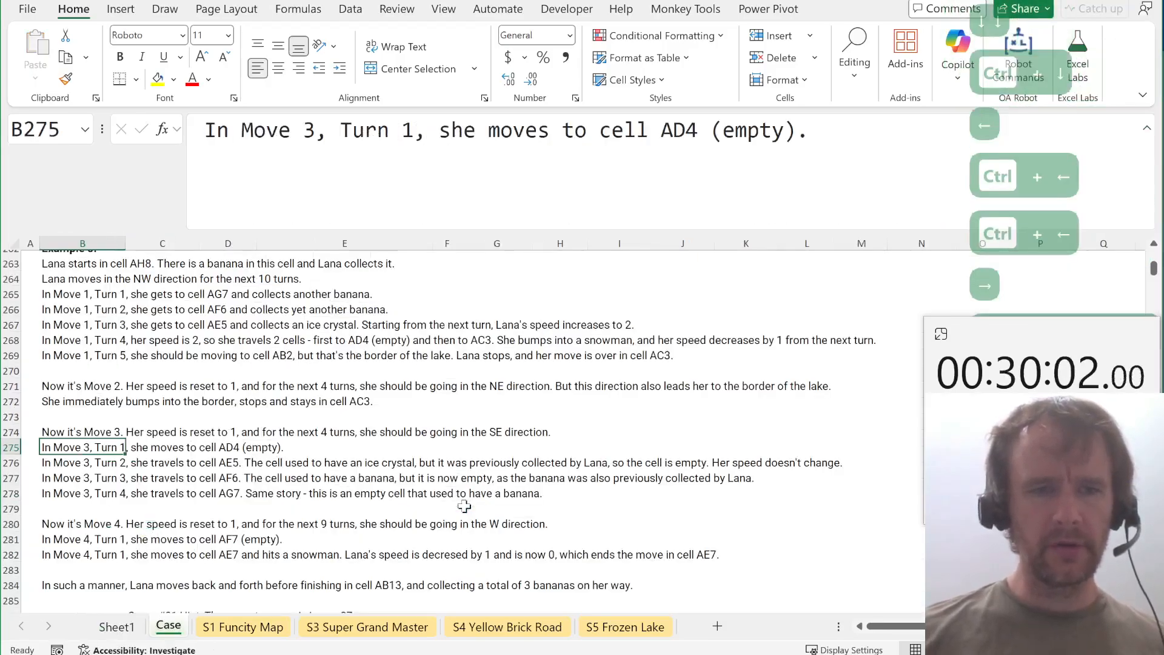
pyautogui.hotkey('ctrl', 'pageup')
# Extend the address formula from B19 down through B26.
pyautogui.press('Down')
pyautogui.hotkey('ctrl', 'd')
pyautogui.press('Right')
pyautogui.press('Right')
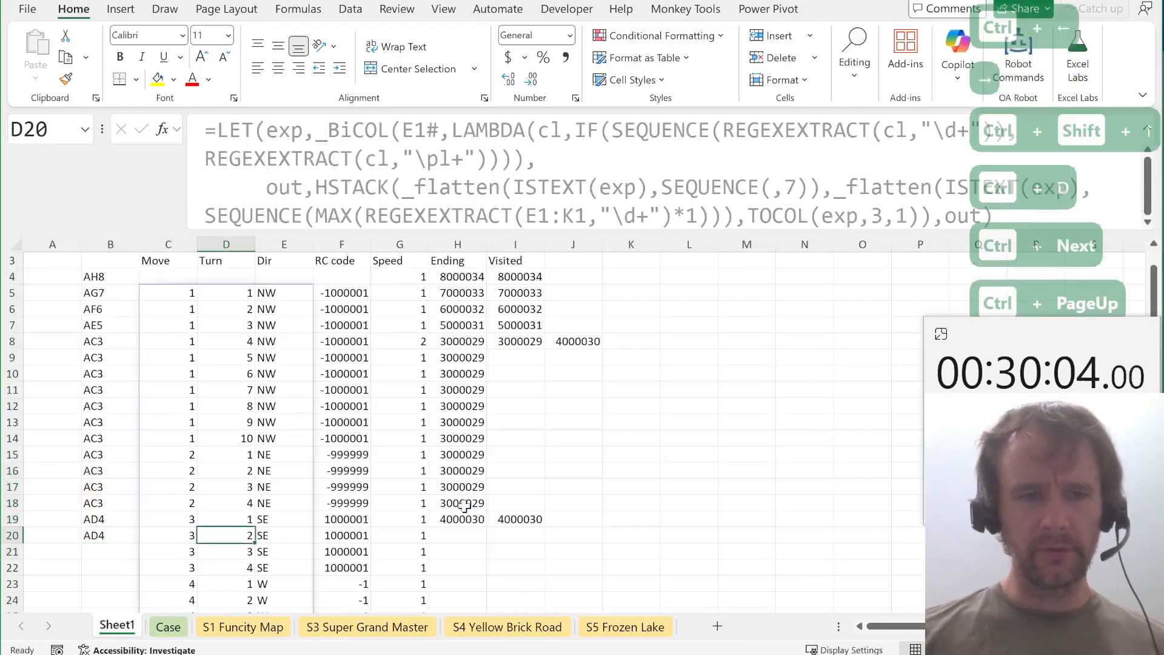
pyautogui.press('Left')
pyautogui.press('Left')
pyautogui.hotkey('shift', 'Down')
pyautogui.hotkey('shift', 'Down')
pyautogui.hotkey('shift', 'Down')
pyautogui.hotkey('shift', 'Down')
pyautogui.hotkey('shift', 'Down')
pyautogui.hotkey('shift', 'Down')
pyautogui.hotkey('ctrl', 'd')
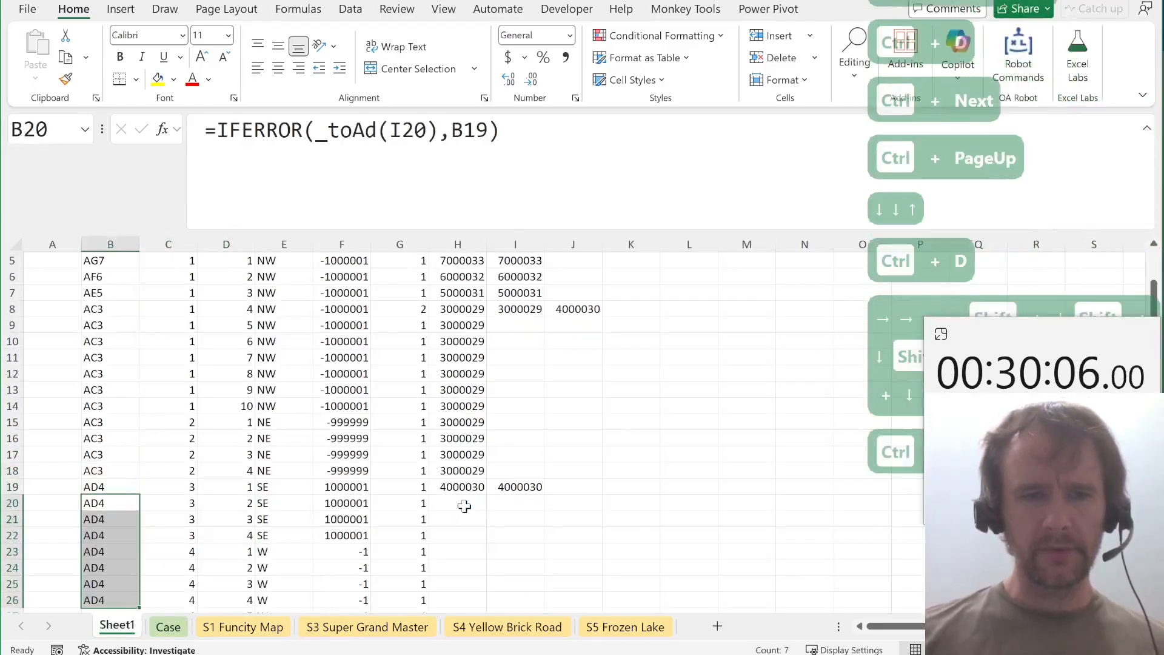
# Fill the Ending and Visited formulas from row 19 down into row 20.
pyautogui.press('Right')
pyautogui.press('Right')
pyautogui.press('Right')
pyautogui.press('Right')
pyautogui.press('Right')
pyautogui.press('Right')
pyautogui.hotkey('shift', 'Right')
pyautogui.hotkey('ctrl', 'd')
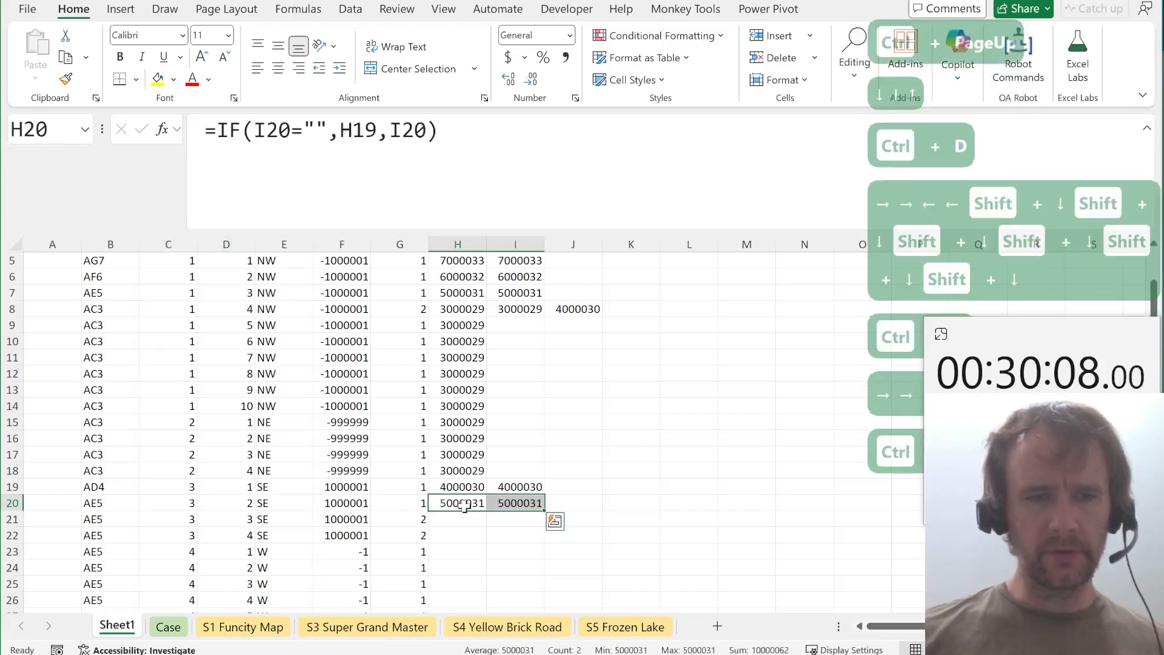
# Read Example 5's Move 3, Turn 2 description on the Case sheet and return to Sheet1.
pyautogui.hotkey('ctrl', 'pagedown')
pyautogui.click(464, 507)
pyautogui.press('Down')
pyautogui.hotkey('shift', 'space')
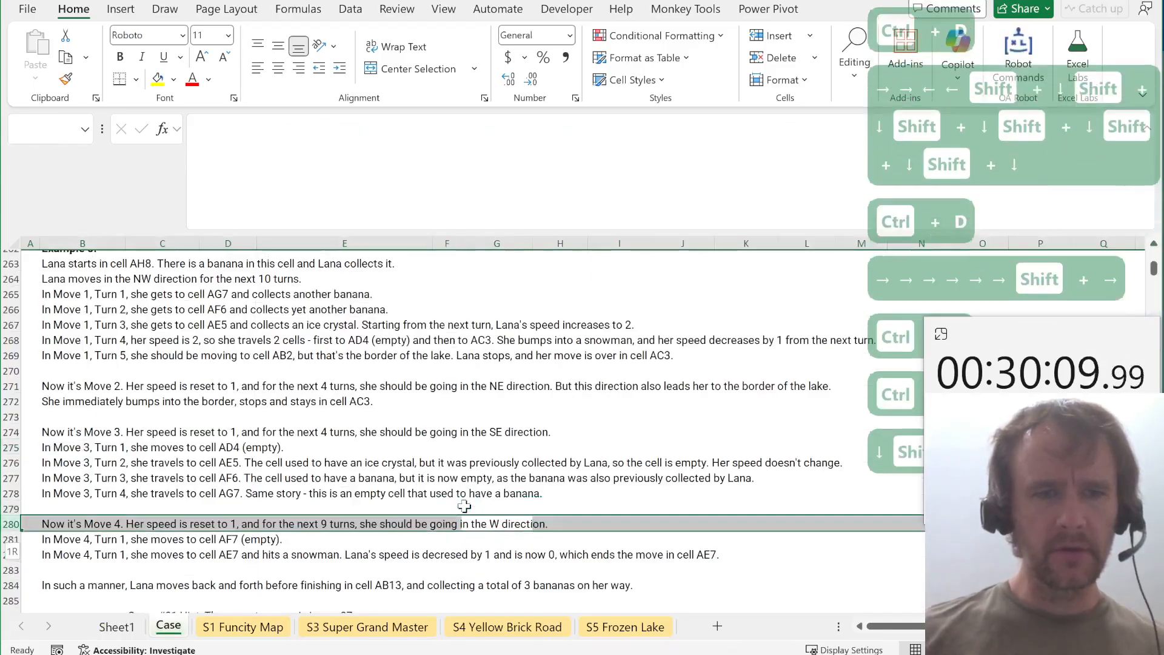
pyautogui.press('Up')
pyautogui.press('Up')
pyautogui.press('Up')
pyautogui.press('Up')
pyautogui.hotkey('shift', 'space')
pyautogui.hscroll(2, 465, 506)
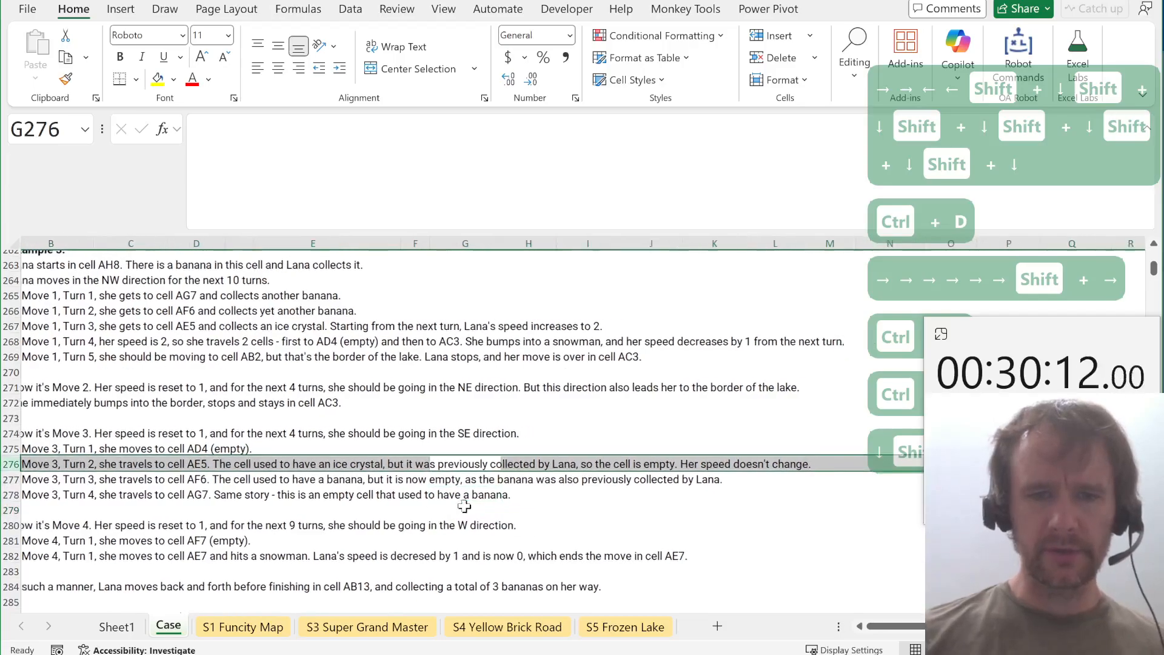
pyautogui.hotkey('ctrl', 'pageup')
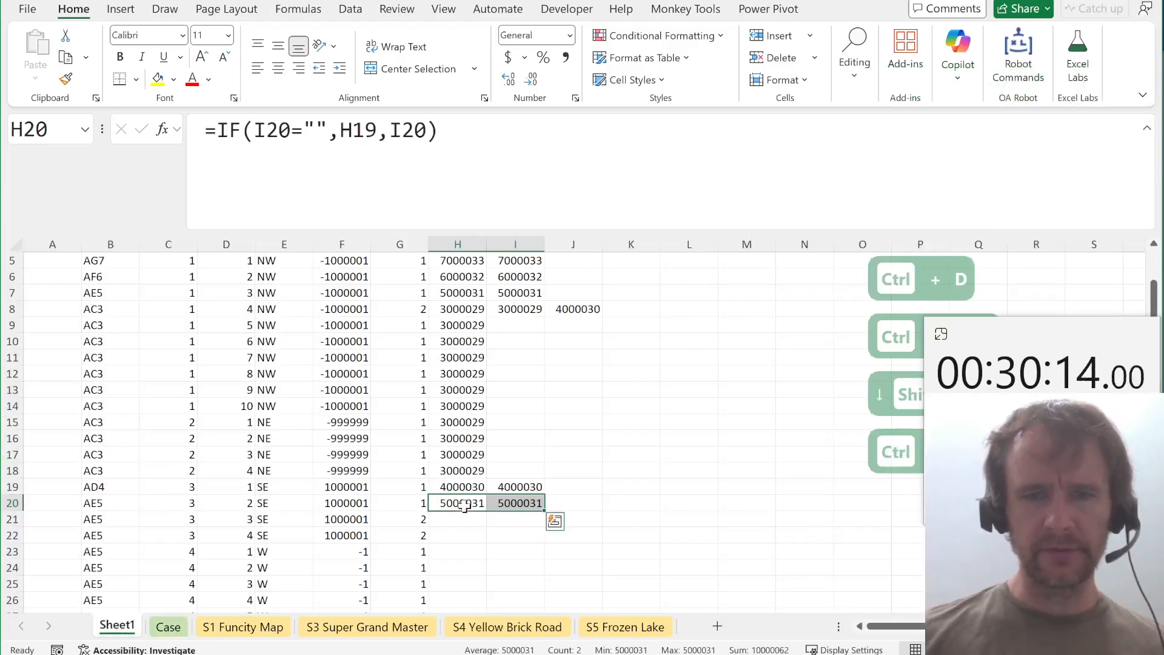
# Examine the Speed formula in G21 and the Visited formula in I20 that feeds it.
pyautogui.press('Down')
pyautogui.press('Left')
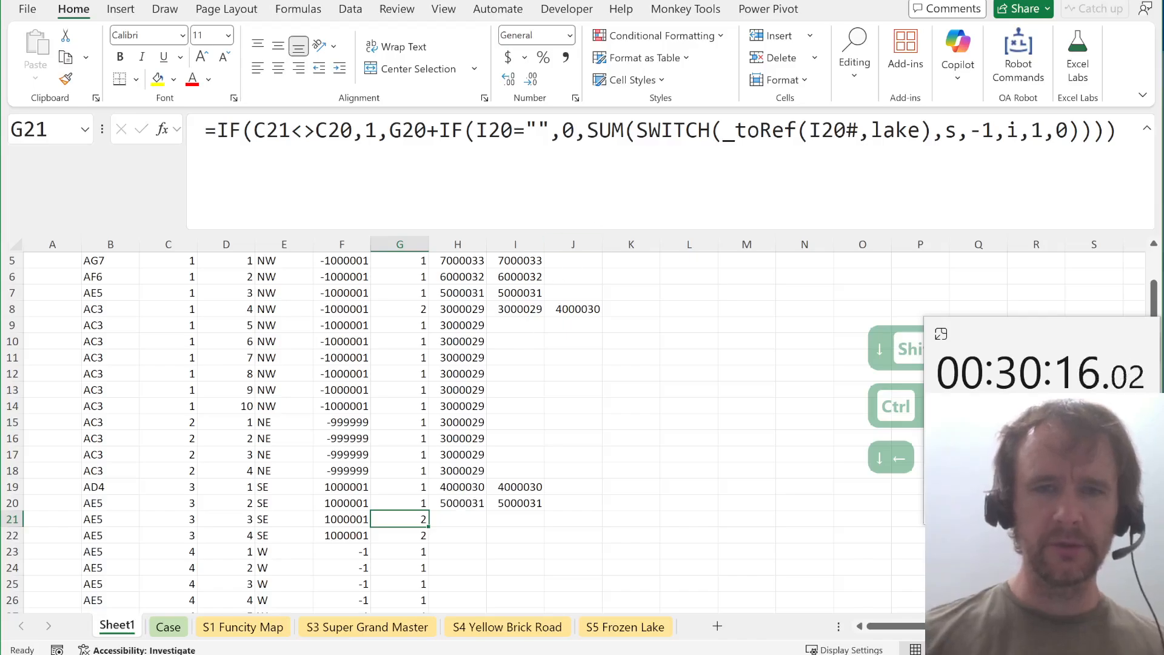
pyautogui.press('F2')
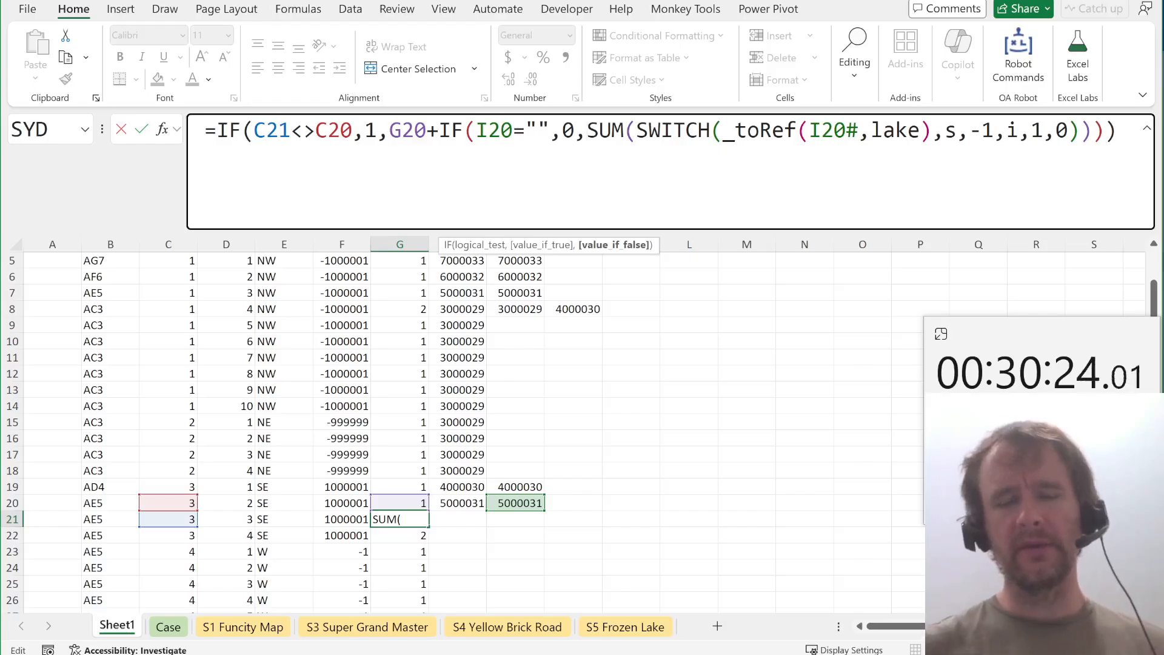
pyautogui.press('Escape')
pyautogui.click(521, 503)
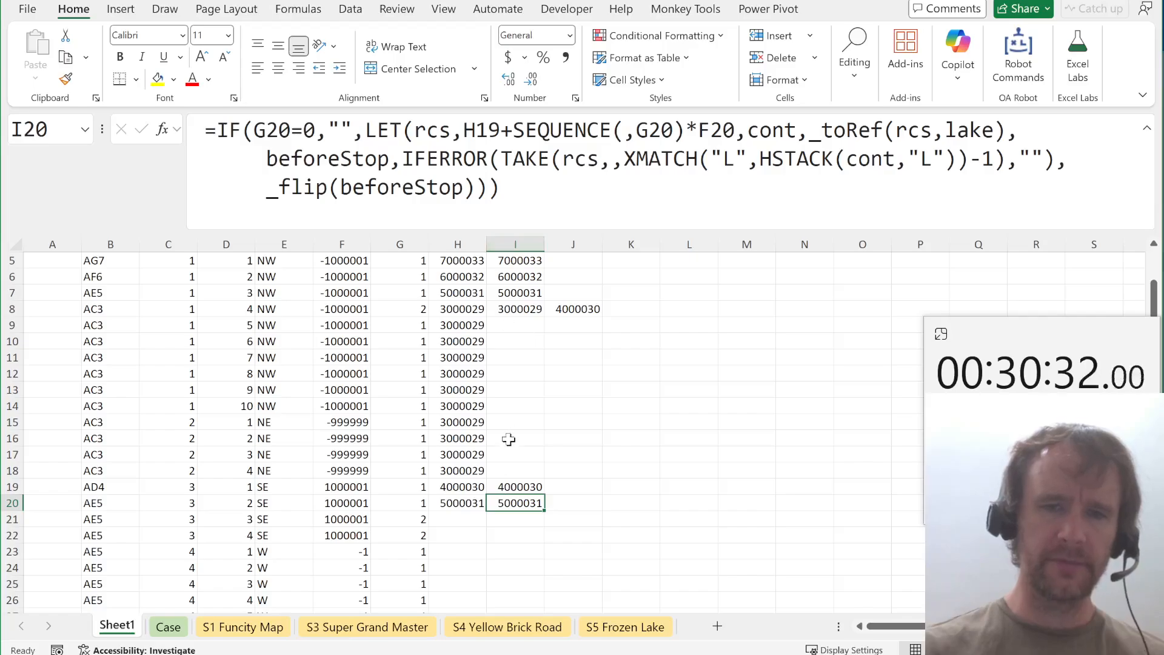
# Insert a new line in I20's LET formula defining a variable named new with a FILTER over beforeStop.
pyautogui.scroll(2, 538, 447)
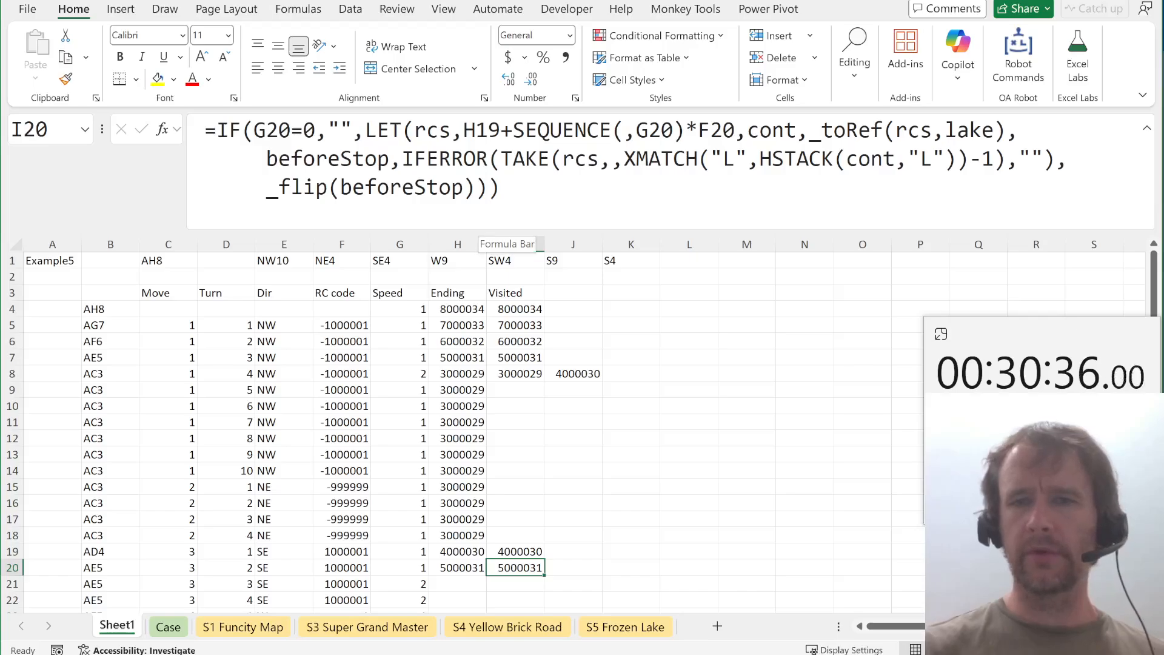
pyautogui.click(1072, 160)
pyautogui.hotkey('alt', 'Return')
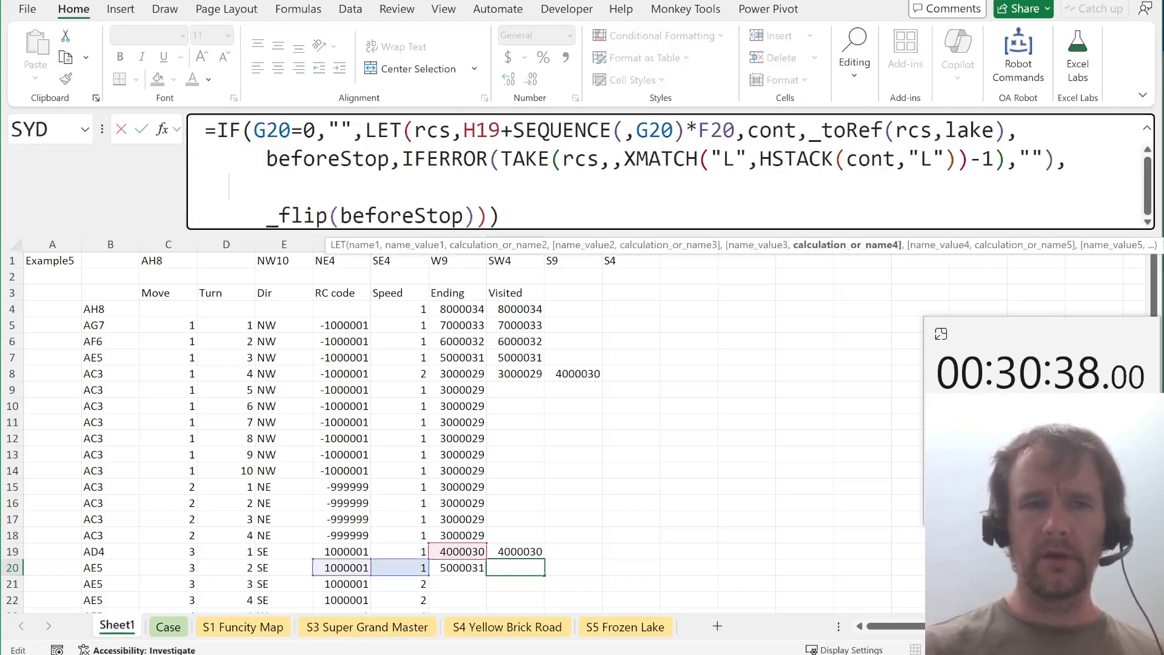
pyautogui.write('new,fil')
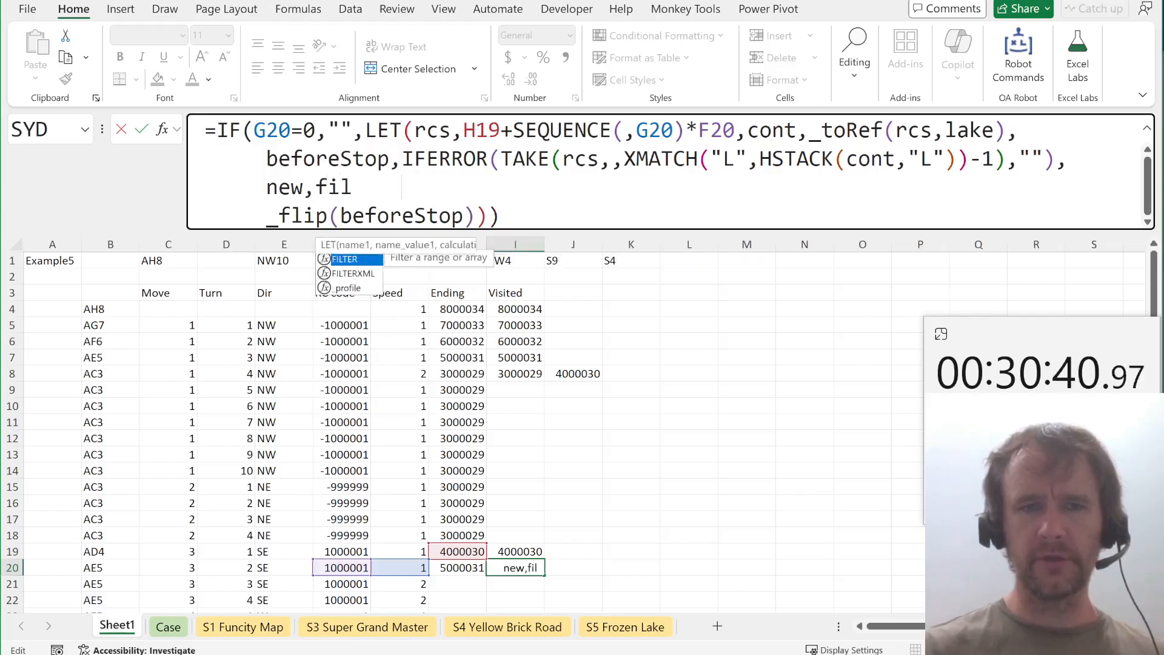
pyautogui.press('Tab')
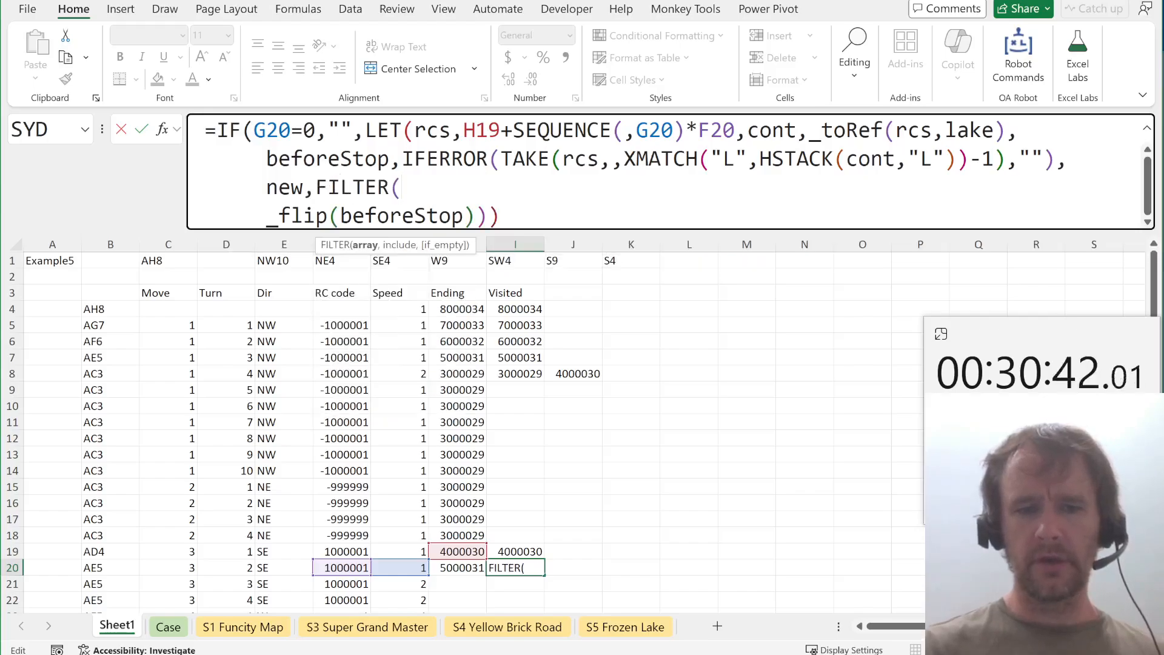
pyautogui.write('bef')
pyautogui.press('Tab')
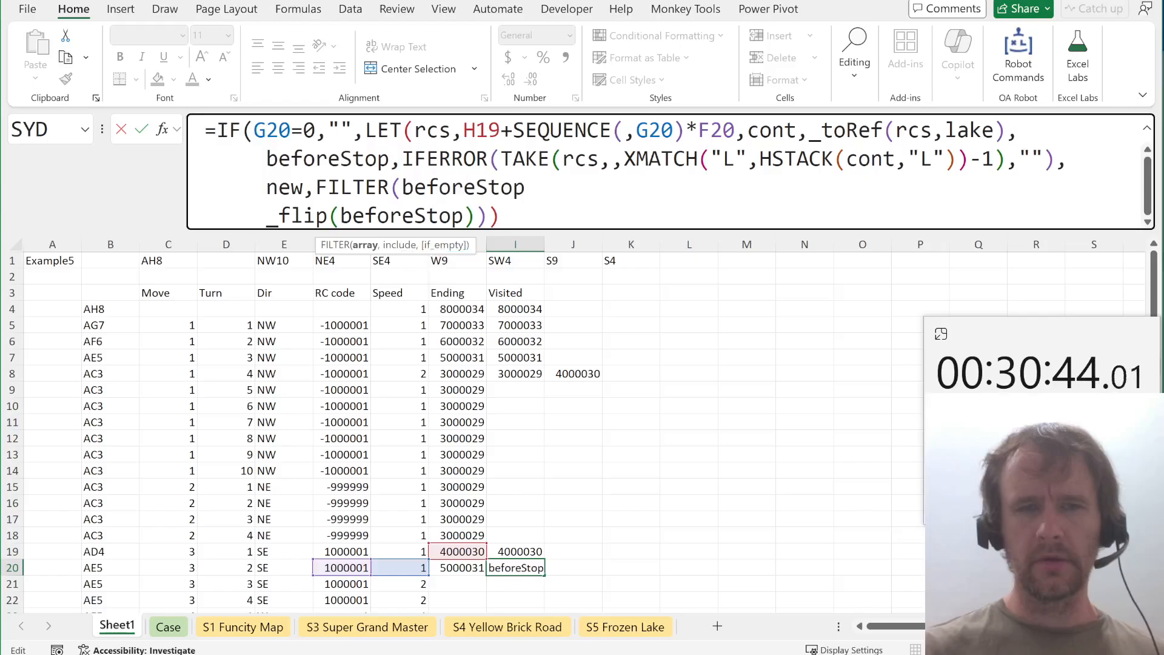
# Start the FILTER's include condition as ISERROR of an XMATCH that looks up beforeStop.
pyautogui.write(',')
pyautogui.write('iser')
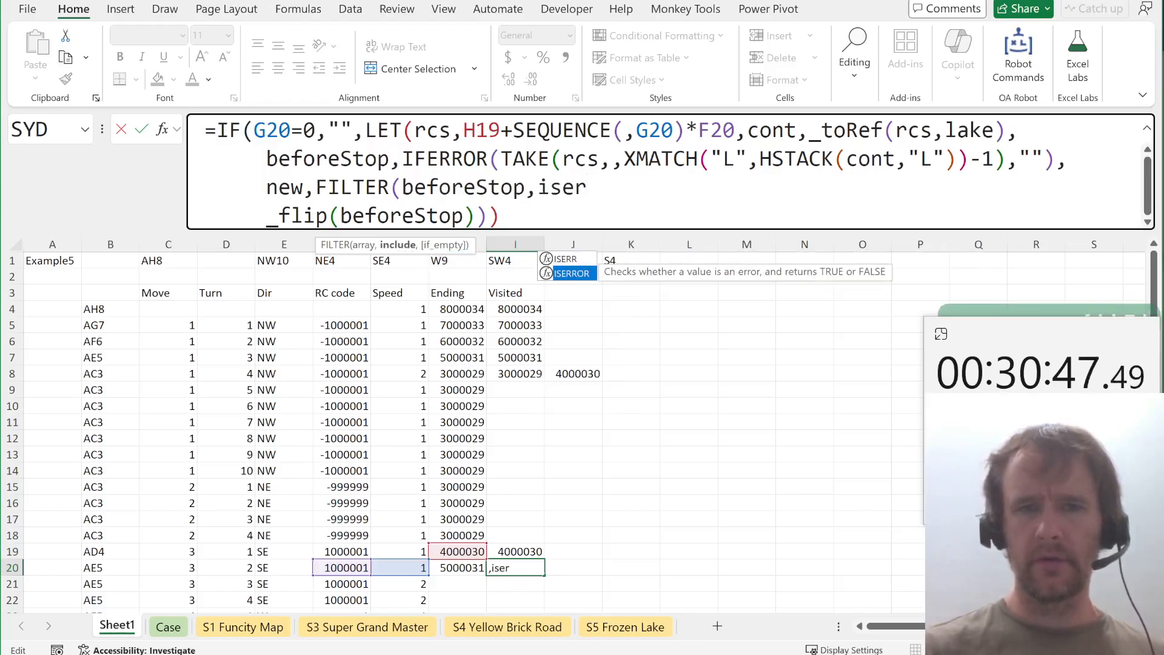
pyautogui.press('Tab')
pyautogui.write('xm')
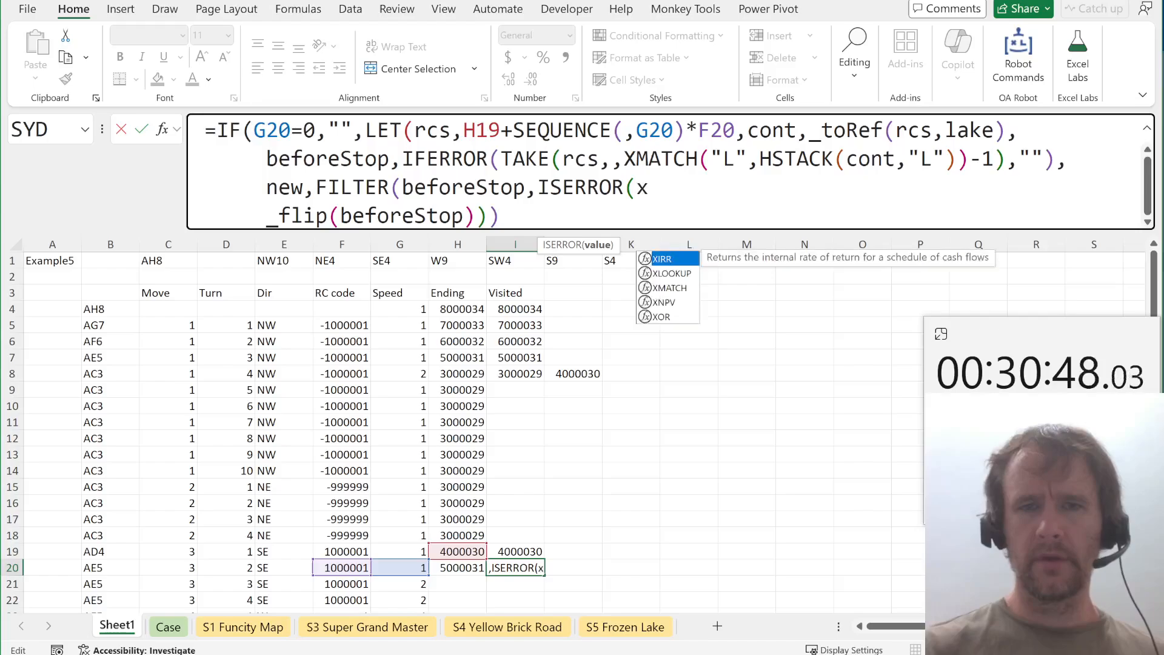
pyautogui.press('Tab')
pyautogui.write('befo')
pyautogui.press('Tab')
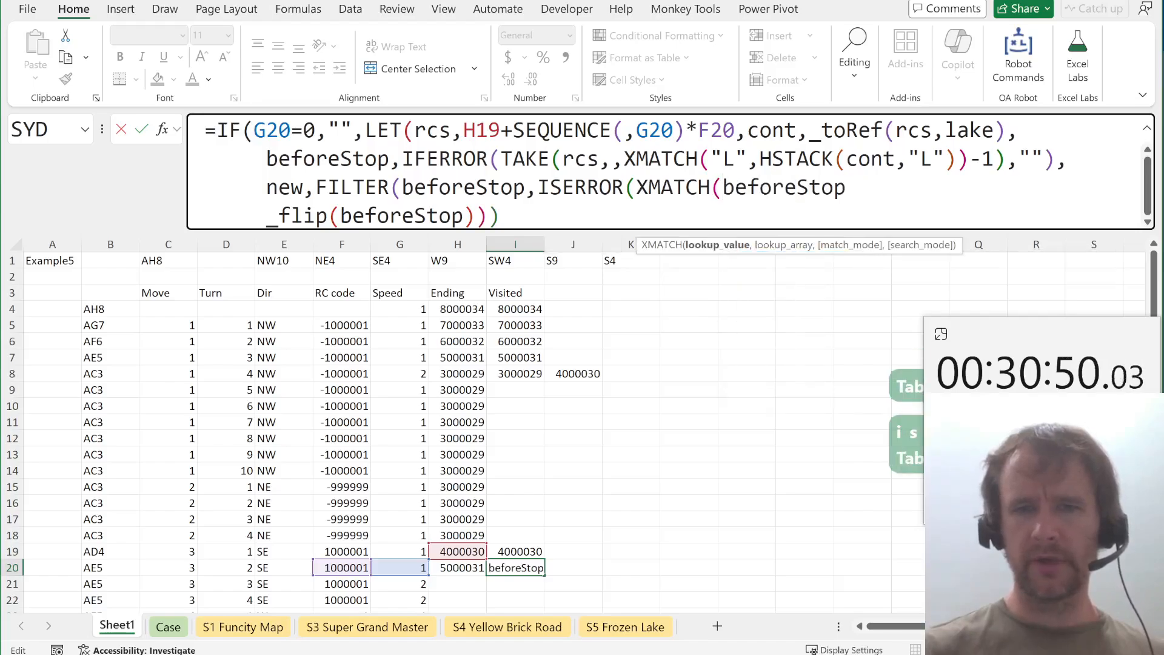
pyautogui.write(',')
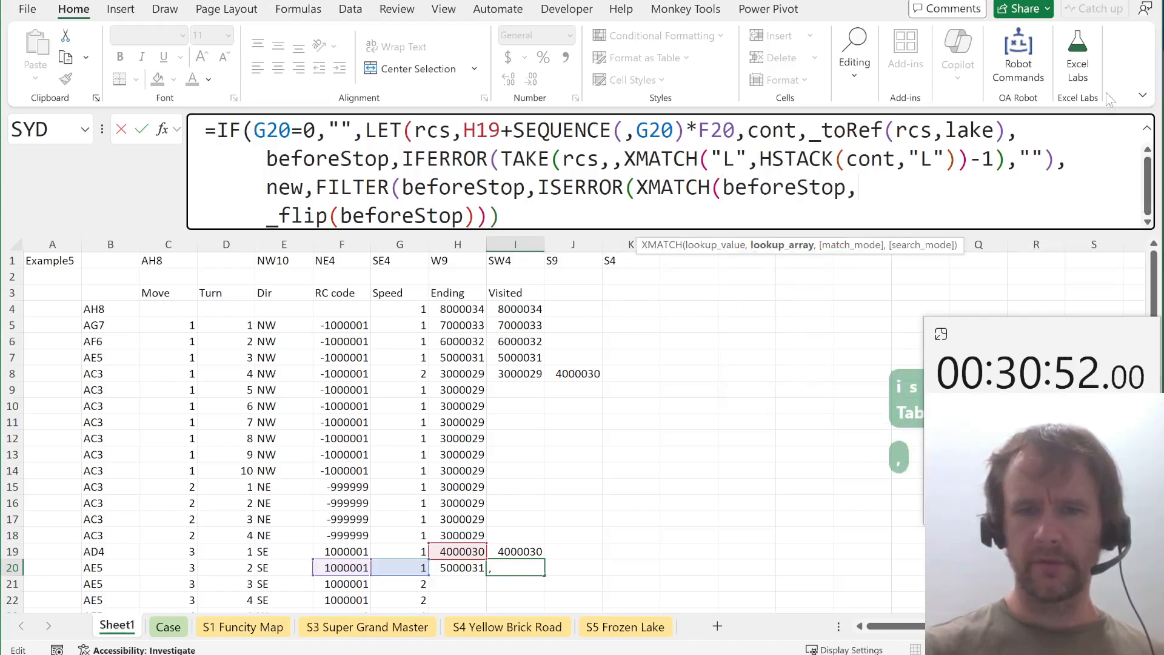
# Set the XMATCH lookup array in I20 to TOCOL(I4:N19,3) and close the ISERROR include condition.
pyautogui.write('toc')
pyautogui.press('Tab')
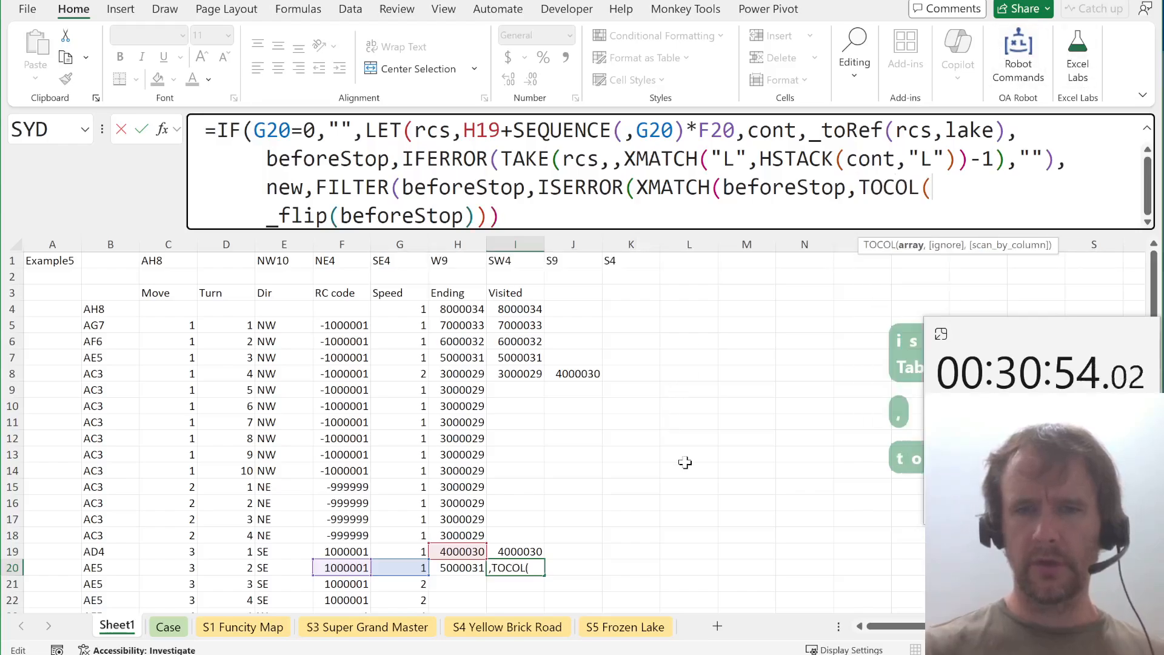
pyautogui.click(514, 551)
pyautogui.hotkey('shift', 'Up')
pyautogui.hotkey('shift', 'Up')
pyautogui.hotkey('shift', 'Up')
pyautogui.hotkey('shift', 'Up')
pyautogui.hotkey('shift', 'Up')
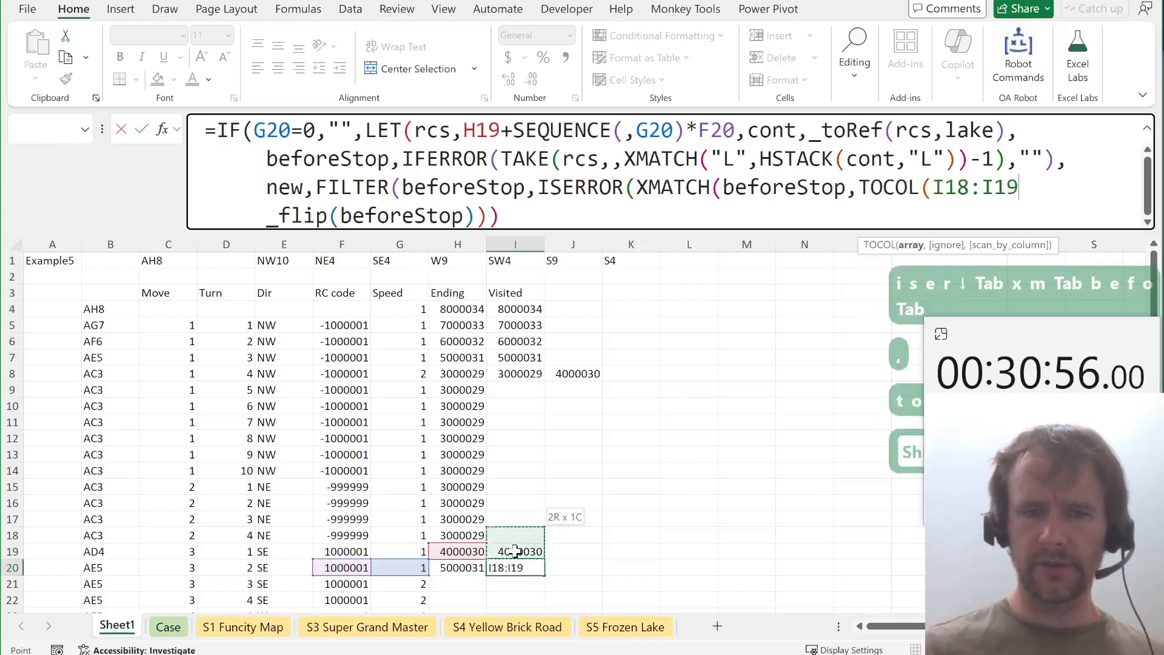
pyautogui.hotkey('shift', 'Up')
pyautogui.hotkey('shift', 'Up')
pyautogui.hotkey('shift', 'Up')
pyautogui.hotkey('shift', 'Up')
pyautogui.hotkey('shift', 'Up')
pyautogui.hotkey('shift', 'Up')
pyautogui.hotkey('shift', 'Up')
pyautogui.hotkey('shift', 'Up')
pyautogui.hotkey('shift', 'Up')
pyautogui.hotkey('shift', 'Up')
pyautogui.hotkey('shift', 'Up')
pyautogui.hotkey('shift', 'Right')
pyautogui.hotkey('shift', 'Right')
pyautogui.hotkey('shift', 'Right')
pyautogui.hotkey('shift', 'Right')
pyautogui.hotkey('shift', 'Right')
pyautogui.hotkey('shift', 'Right')
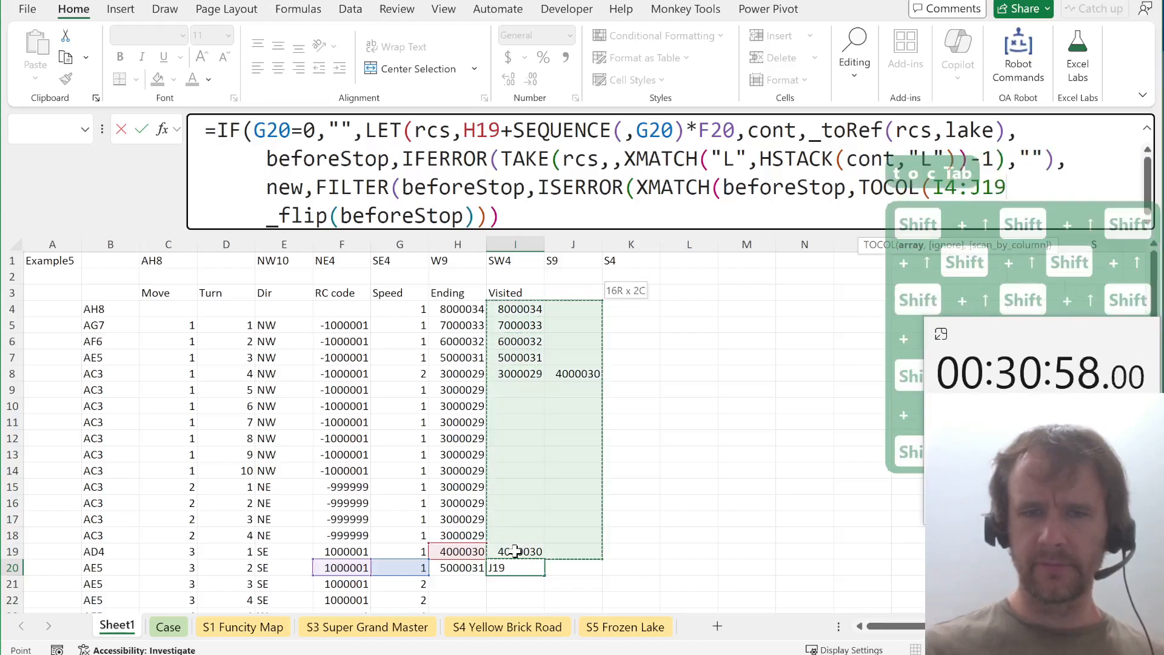
pyautogui.hotkey('shift', 'Left')
pyautogui.hotkey('shift', 'Left')
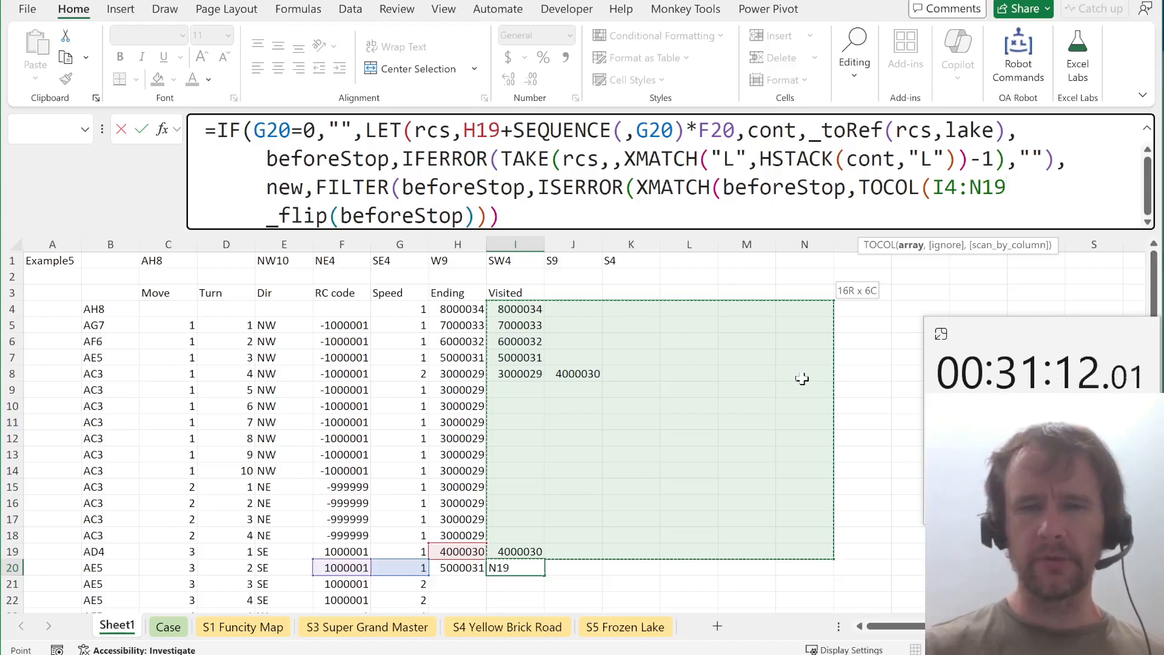
pyautogui.write(',3)')
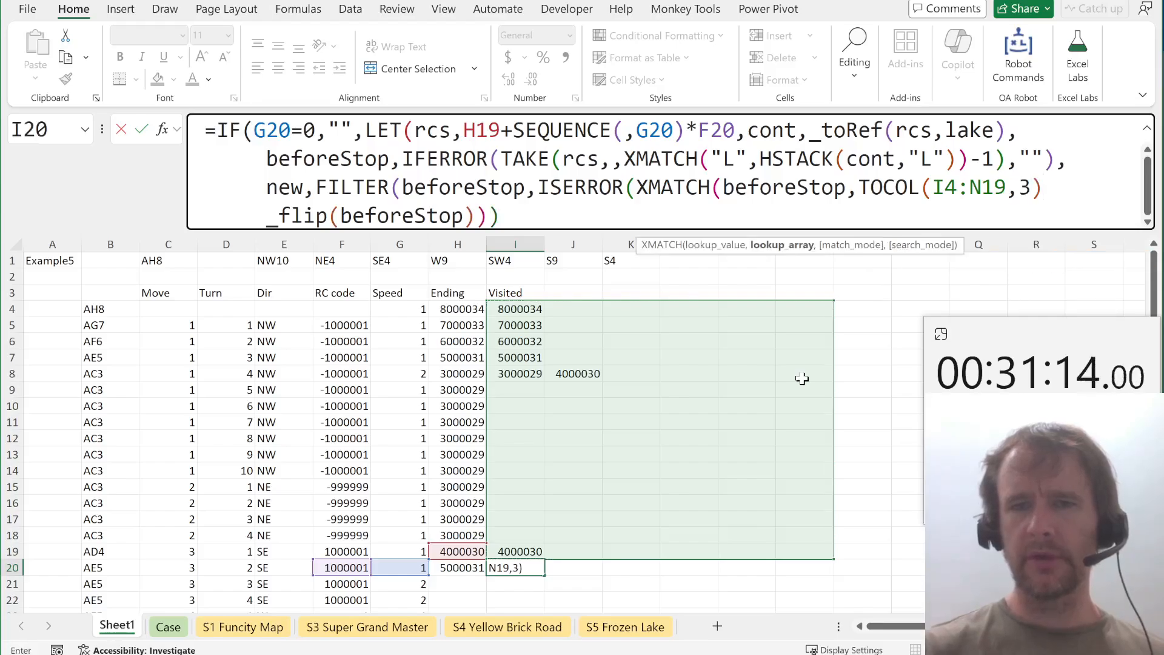
pyautogui.write('))')
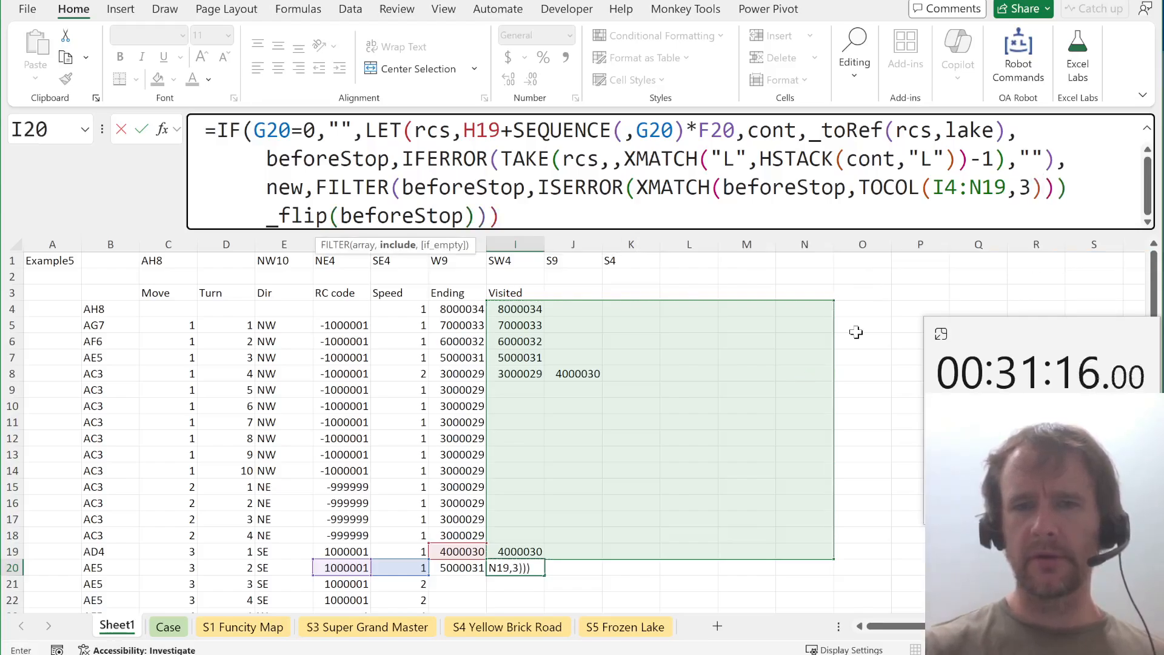
# Finish I20's FILTER with "" as the if-empty value, anchor the range start as I$4, and commit the formula with the missing comma after new.
pyautogui.write(',')
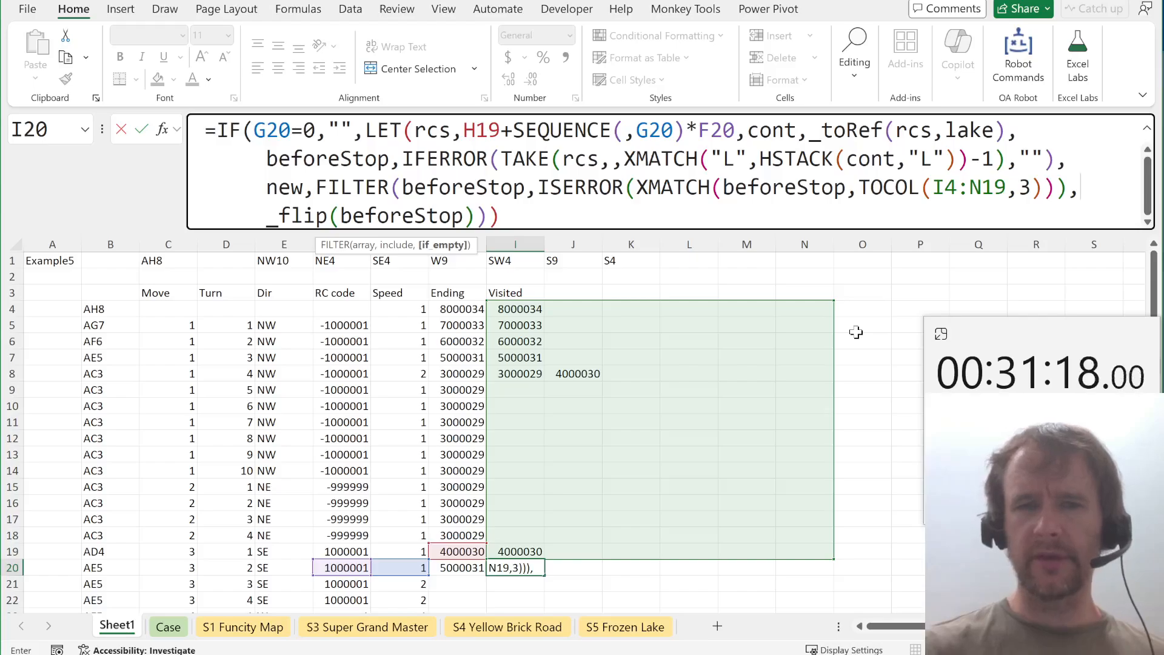
pyautogui.write('"")')
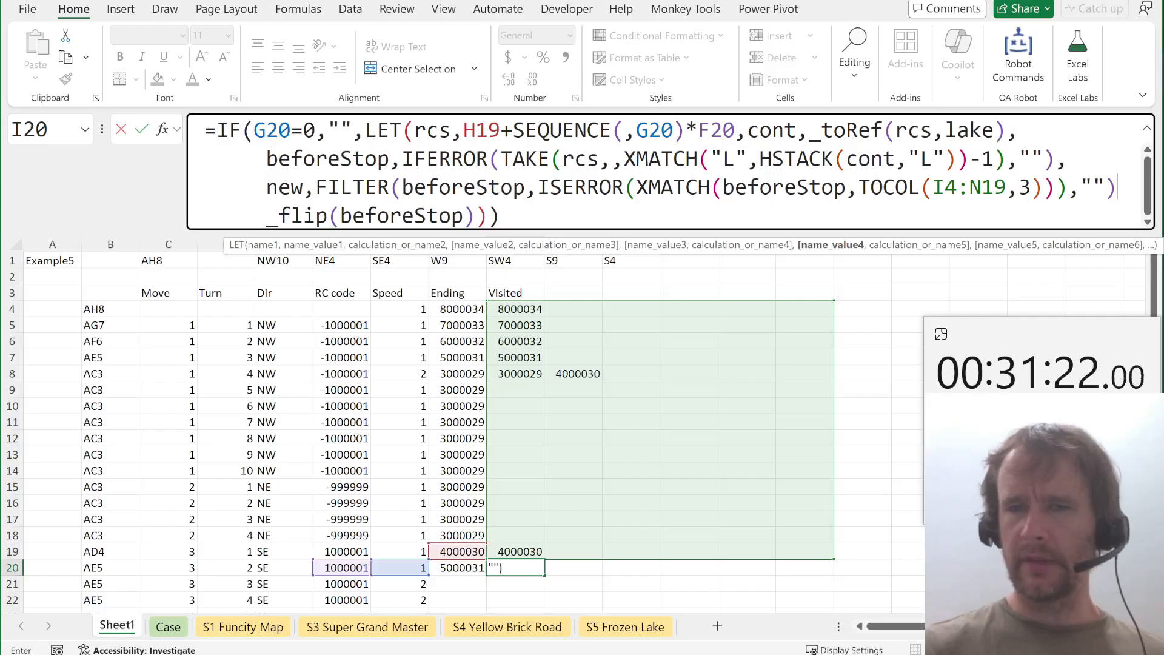
pyautogui.click(946, 187)
pyautogui.write('$')
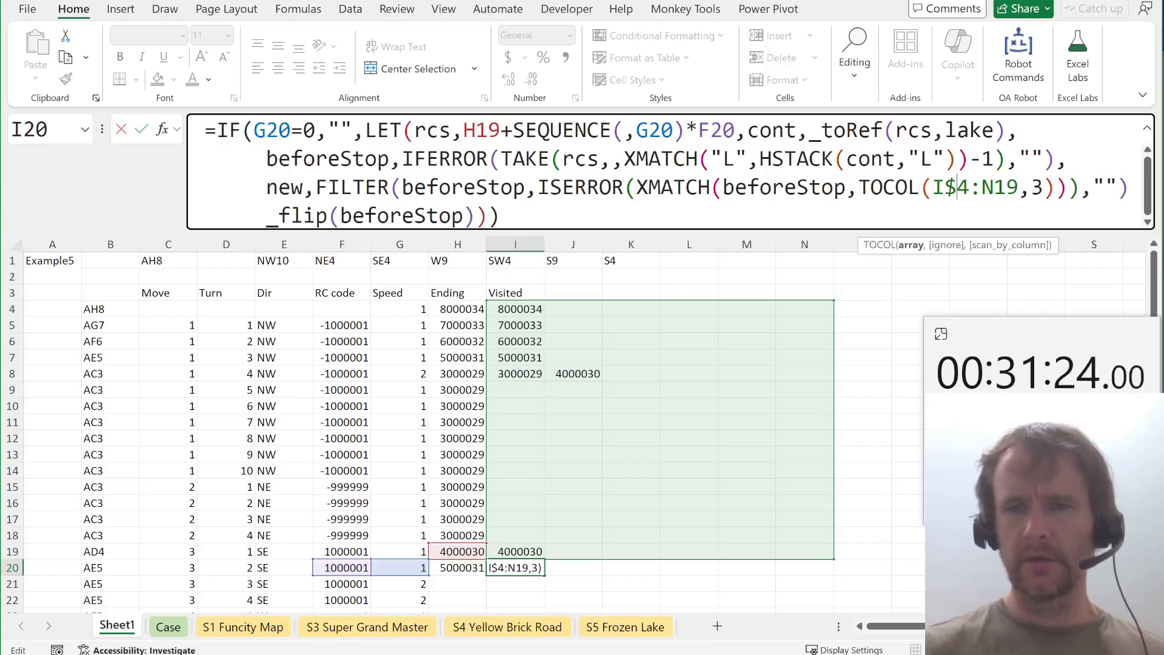
pyautogui.press('Return')
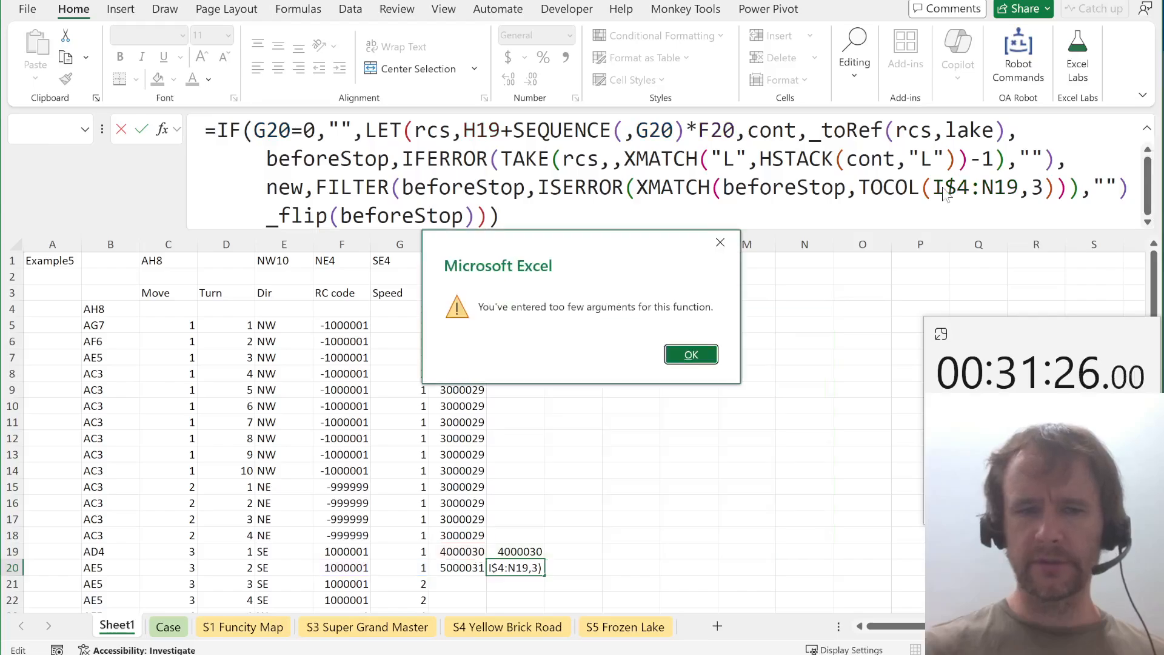
pyautogui.press('Return')
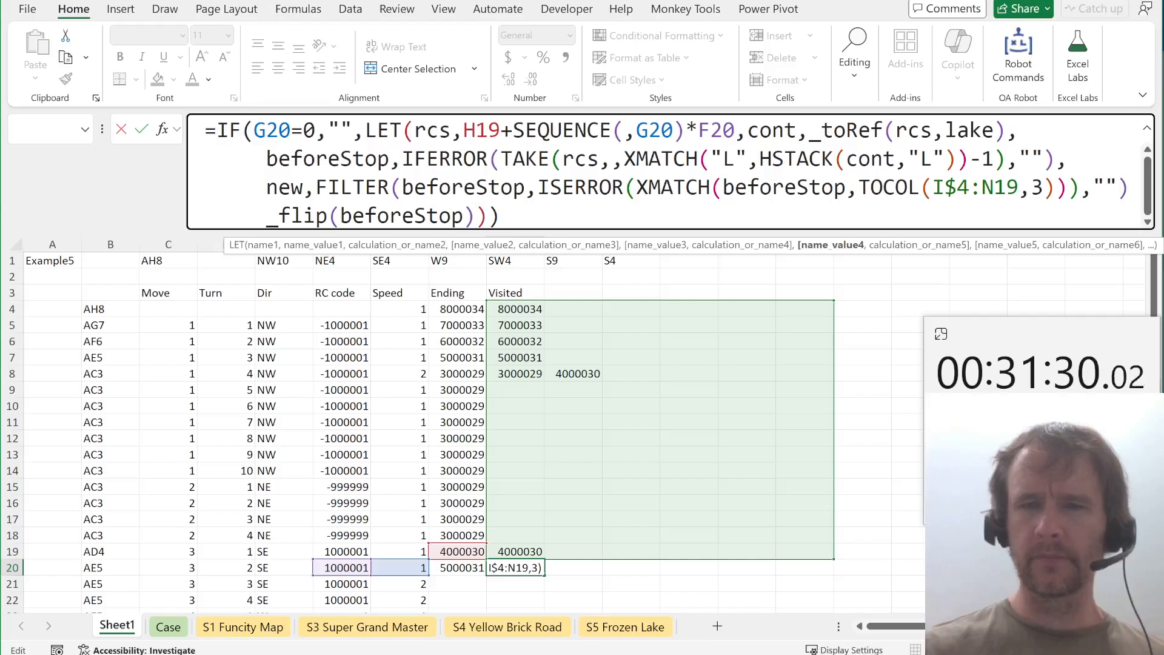
pyautogui.click(1130, 187)
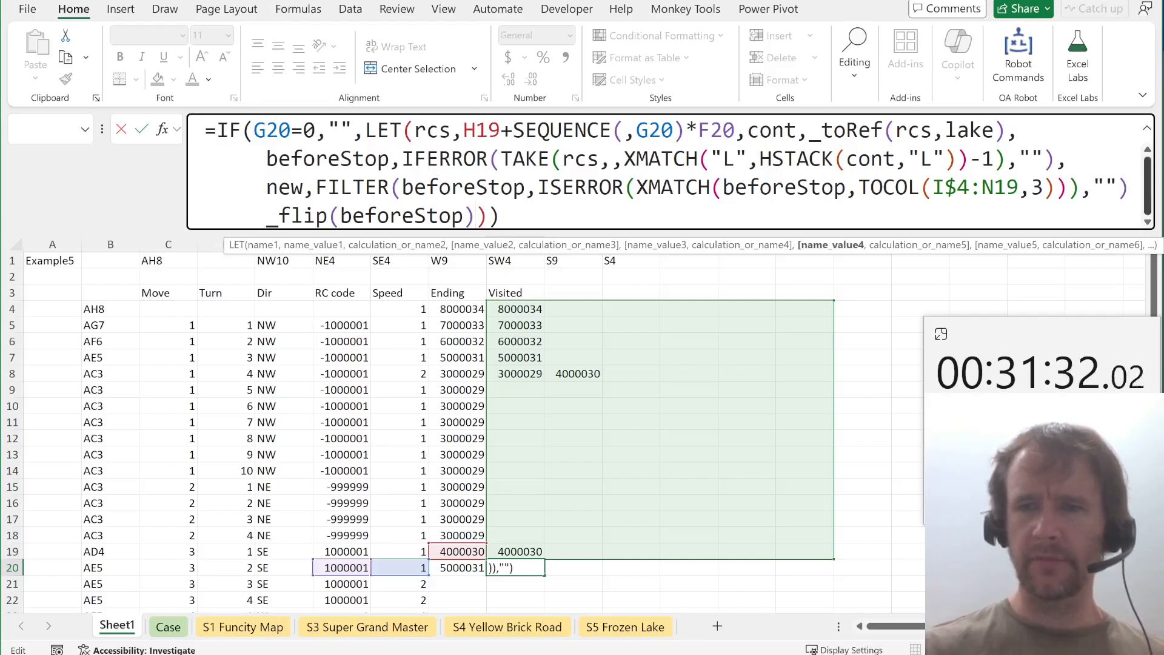
pyautogui.write(',')
pyautogui.press('Return')
pyautogui.press('Up')
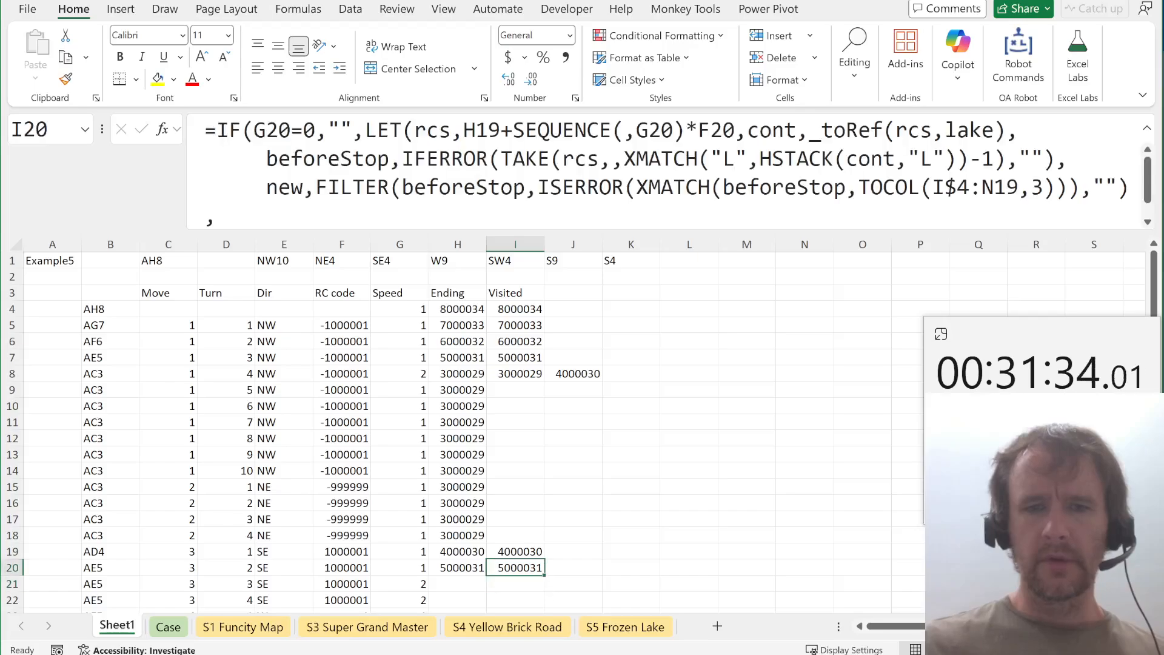
# Examine the Visited formula in I7 and return to I20.
pyautogui.hotkey('ctrl', 'c')
pyautogui.press('Up')
pyautogui.press('Down')
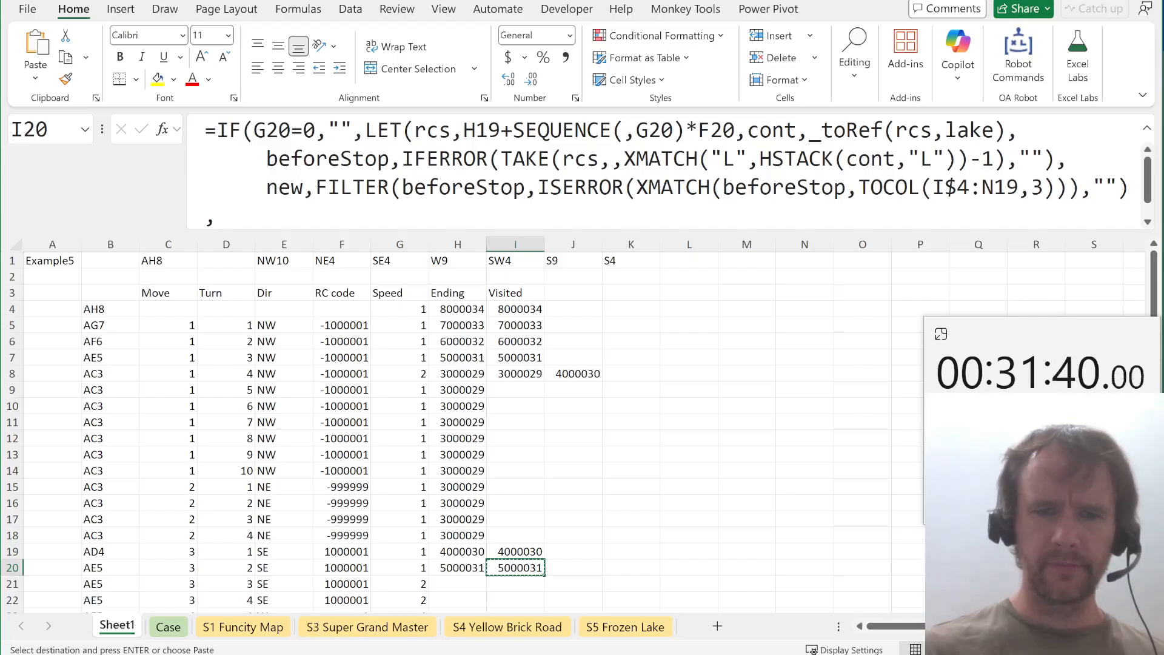
pyautogui.click(532, 360)
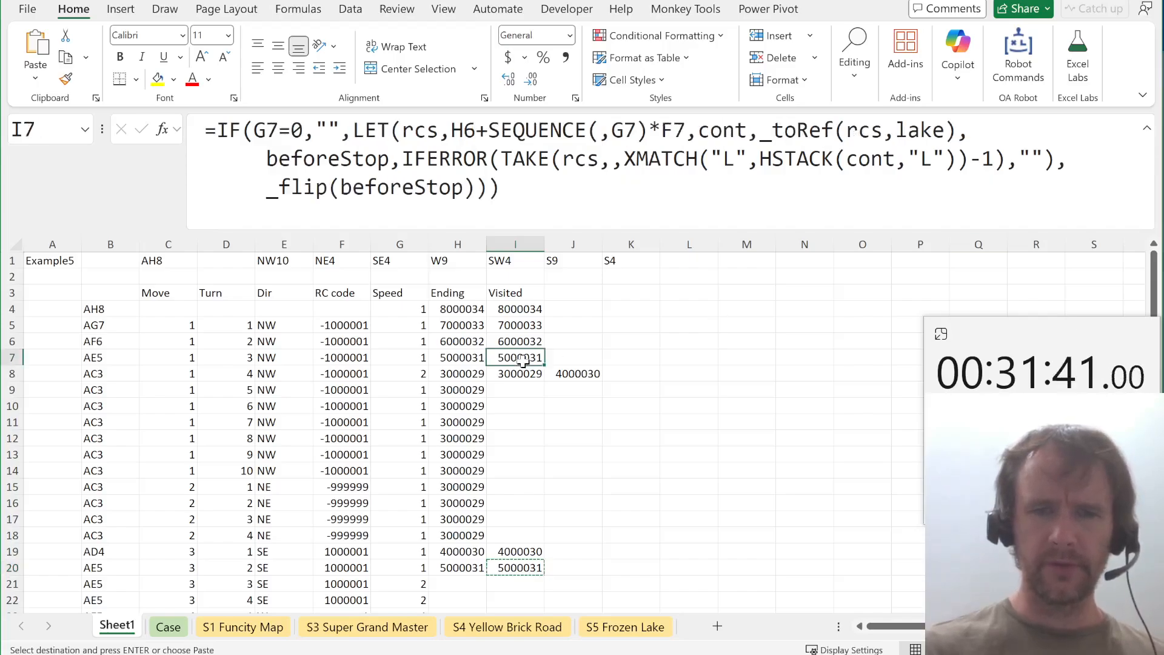
pyautogui.click(518, 568)
# Enlarge the formula bar and copy XMATCH(beforeStop,TOCOL(I$4:N19,3)) from I20's formula.
pyautogui.click(720, 187)
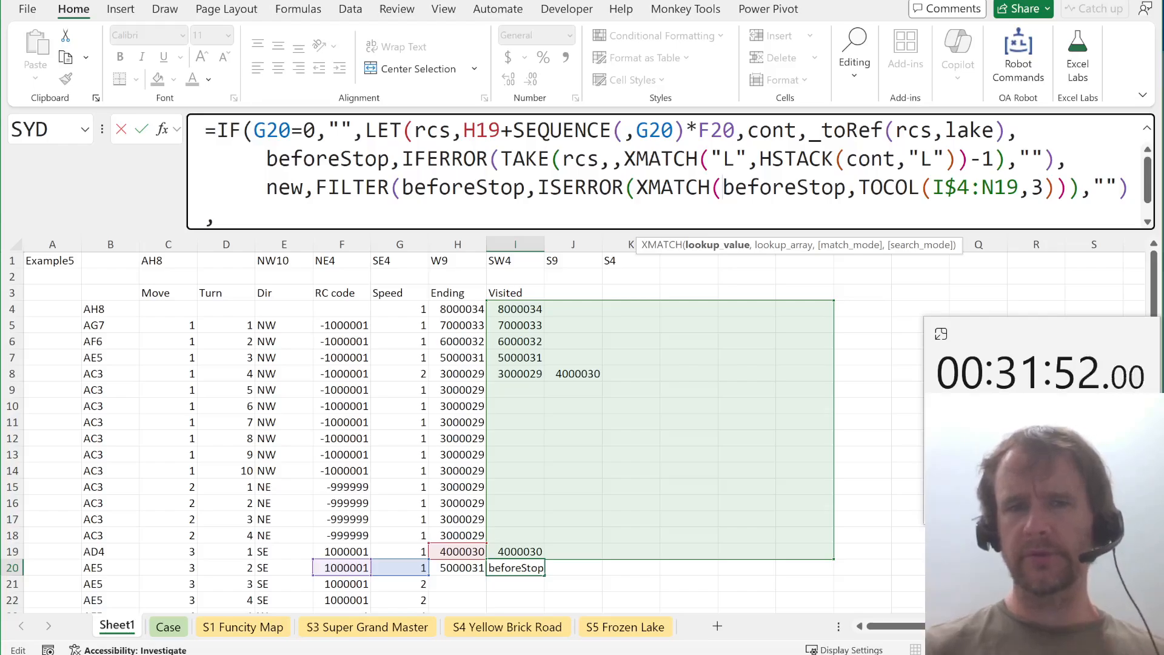
pyautogui.moveTo(581, 231); pyautogui.dragTo(581, 286)
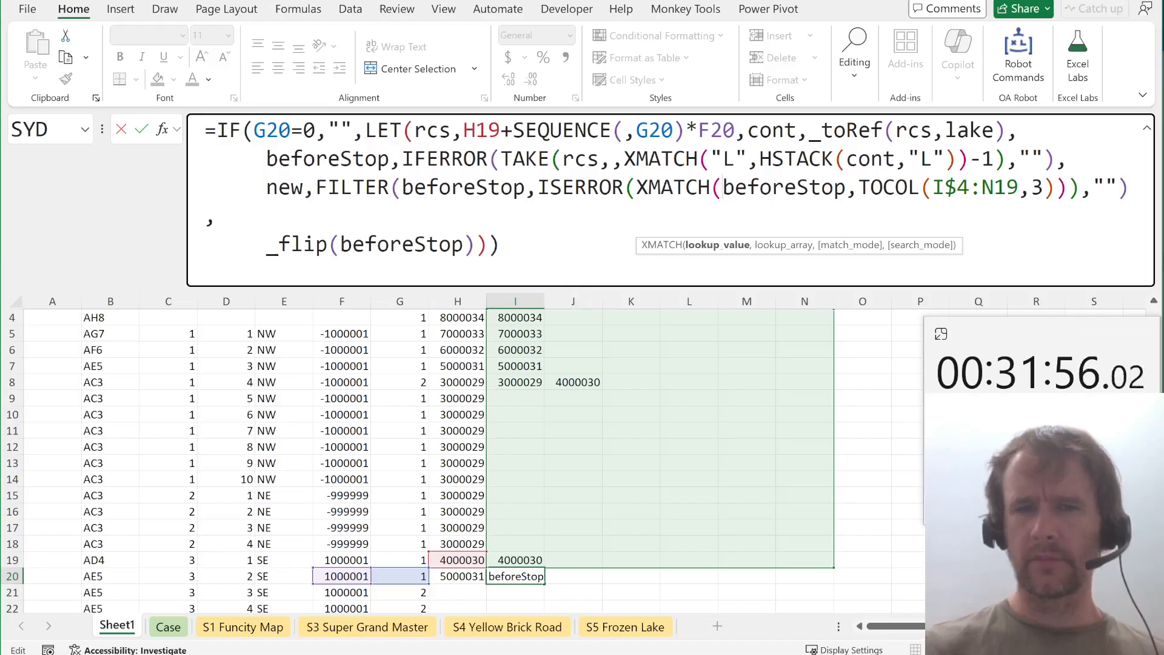
pyautogui.press('Left')
pyautogui.press('Left')
pyautogui.press('Left')
pyautogui.press('Left')
pyautogui.press('Left')
pyautogui.click(597, 302)
pyautogui.hotkey('ctrl', 'c')
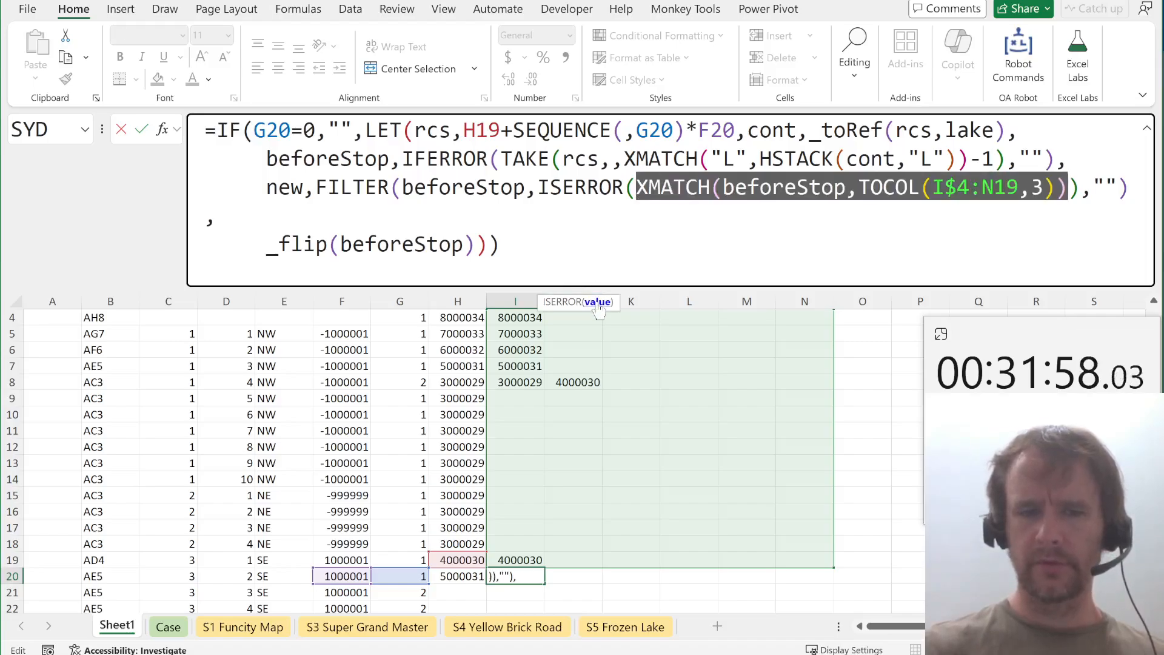
# Name the _flip(beforeStop) result out in I20's LET and return the copied XMATCH expression as the final calculation.
pyautogui.click(267, 245)
pyautogui.write('out,')
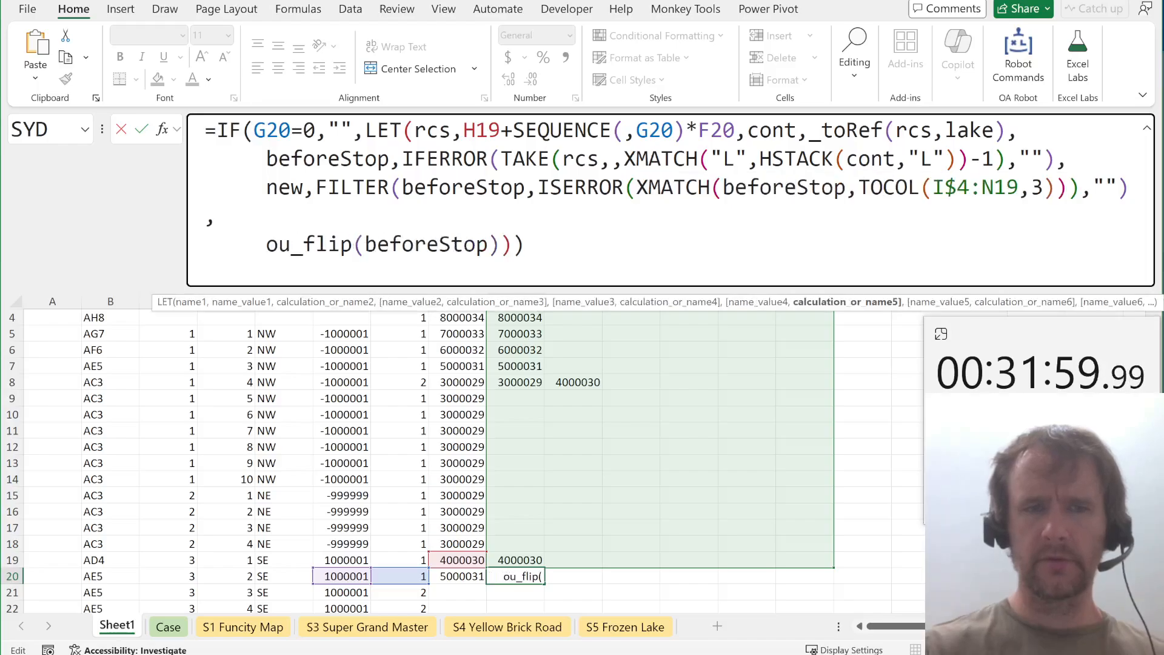
pyautogui.press('End')
pyautogui.press('Left')
pyautogui.press('Left')
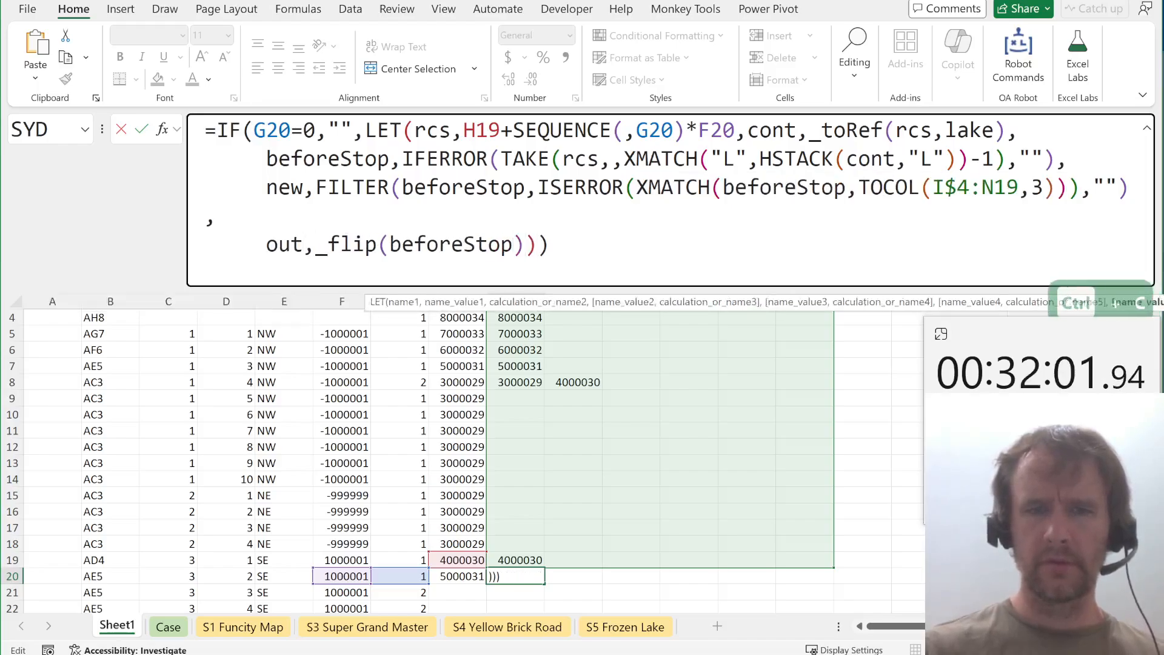
pyautogui.write(',')
pyautogui.hotkey('ctrl', 'v')
pyautogui.press('Return')
pyautogui.press('Up')
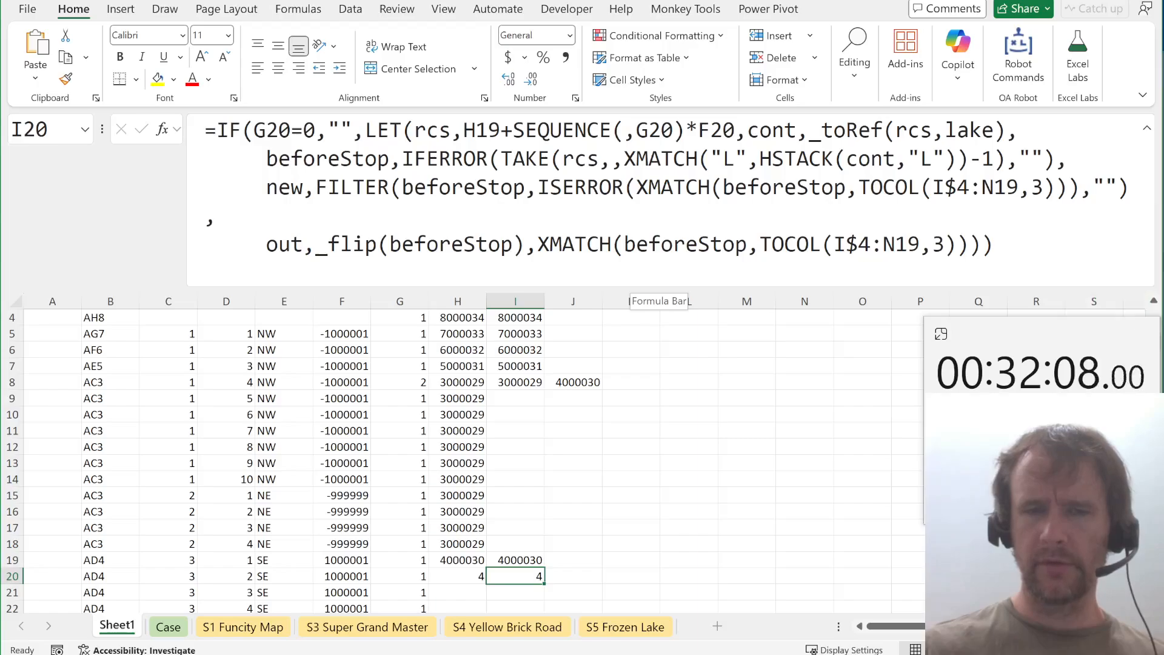
pyautogui.click(626, 186)
pyautogui.moveTo(626, 187); pyautogui.dragTo(562, 187)
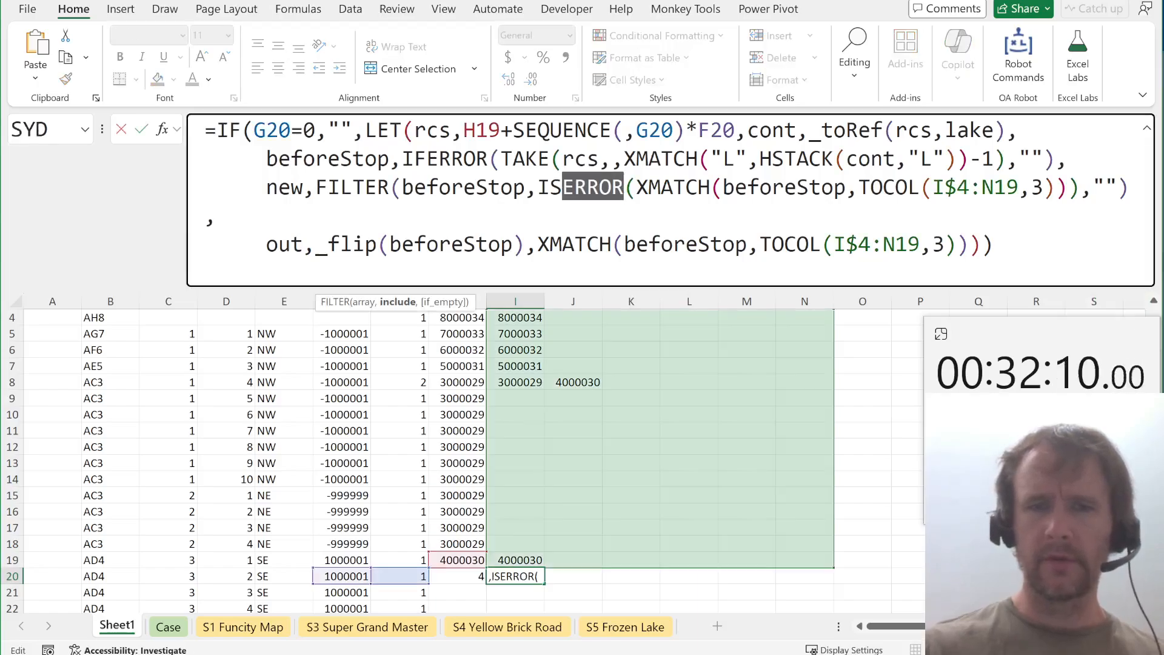
pyautogui.write('num')
pyautogui.press('Escape')
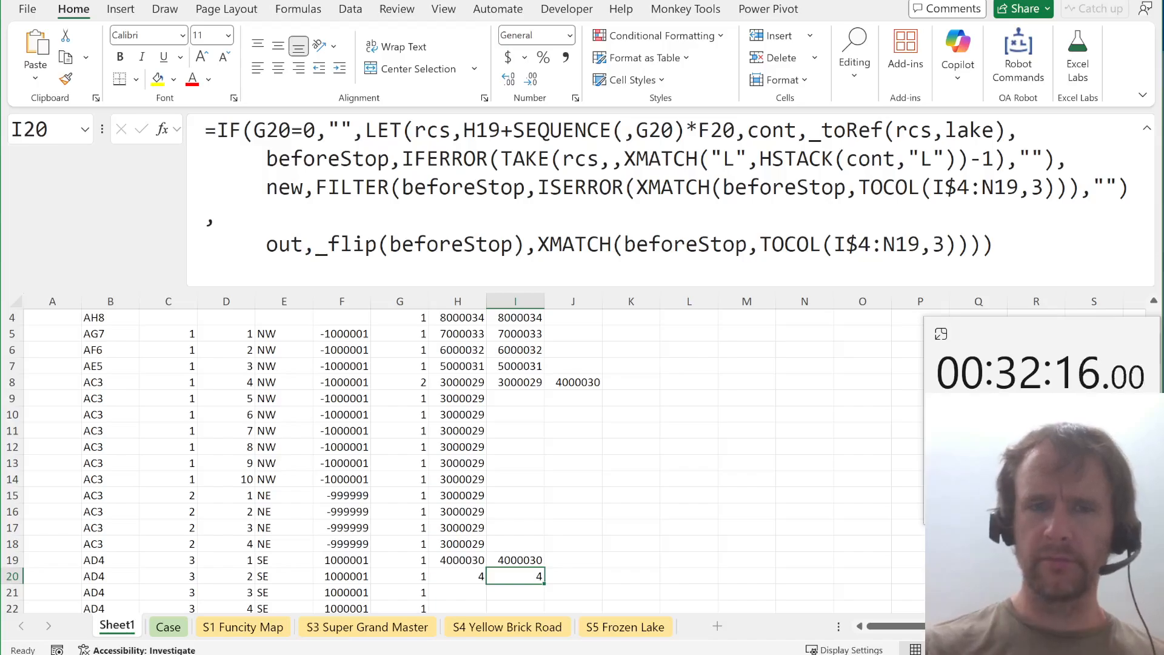
# Wrap the final XMATCH calculation of I20's LET in ISERROR to test the filter condition.
pyautogui.click(538, 245)
pyautogui.write('is')
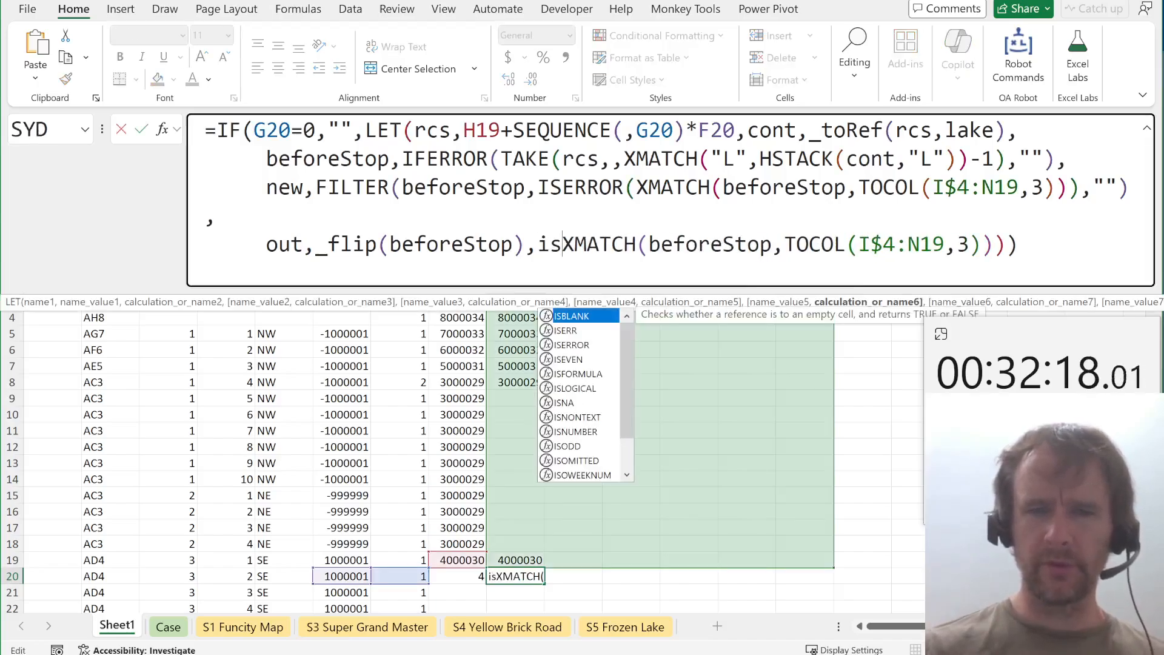
pyautogui.press('Down')
pyautogui.press('Down')
pyautogui.press('Tab')
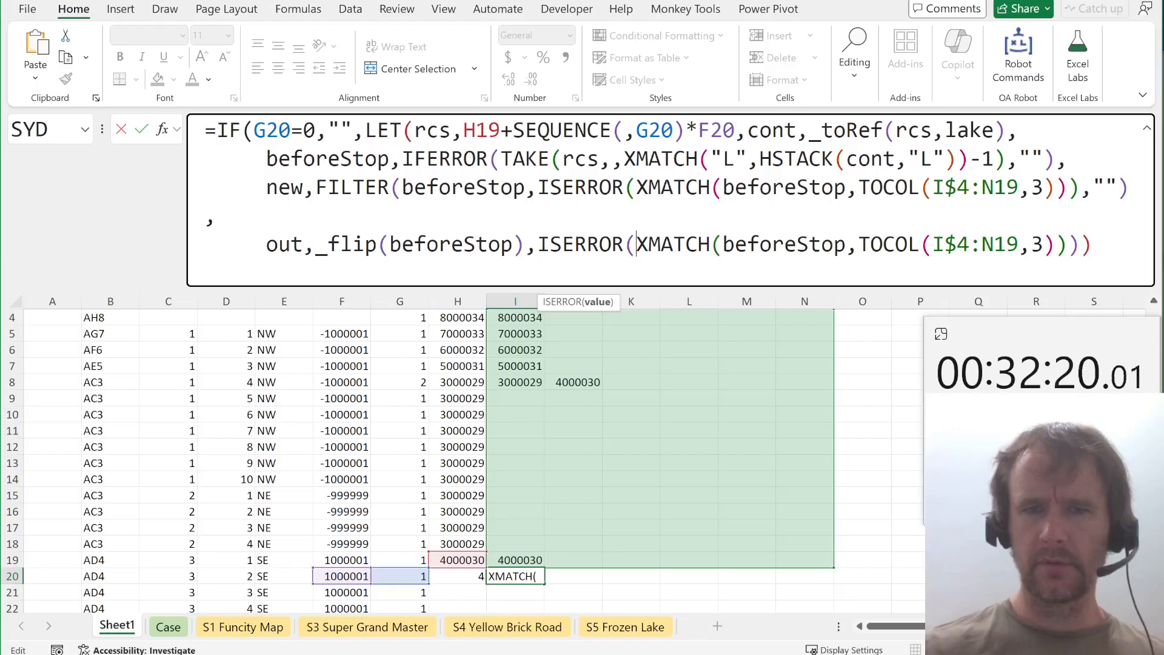
pyautogui.click(607, 303)
pyautogui.press('Right')
pyautogui.write(')')
pyautogui.press('Return')
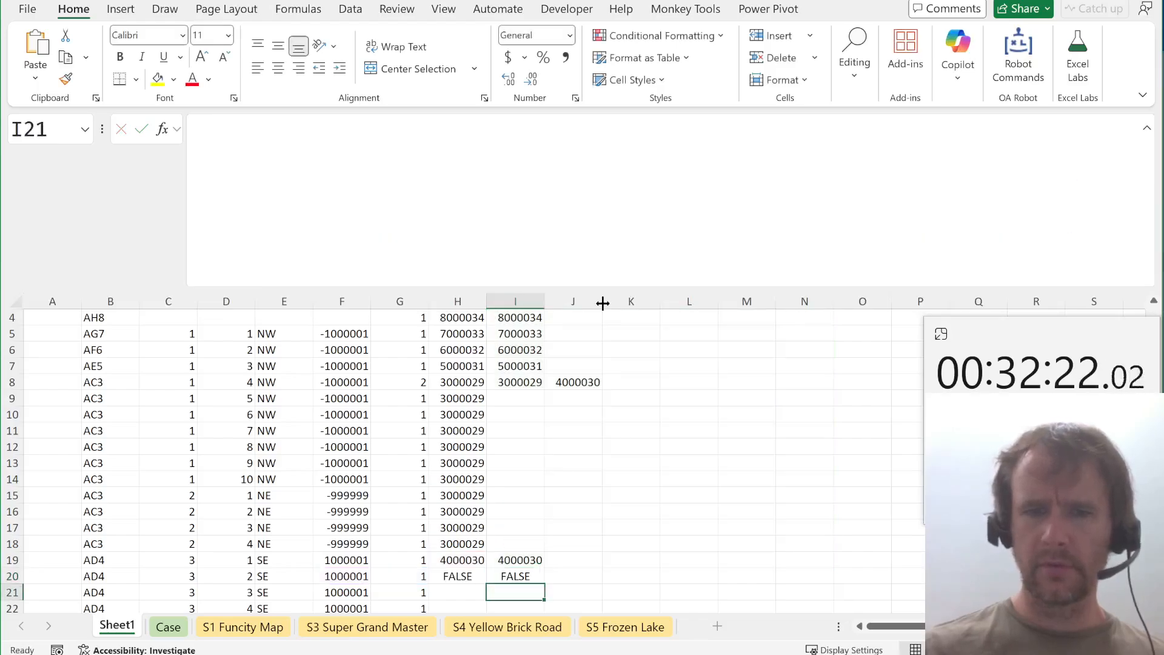
pyautogui.press('Up')
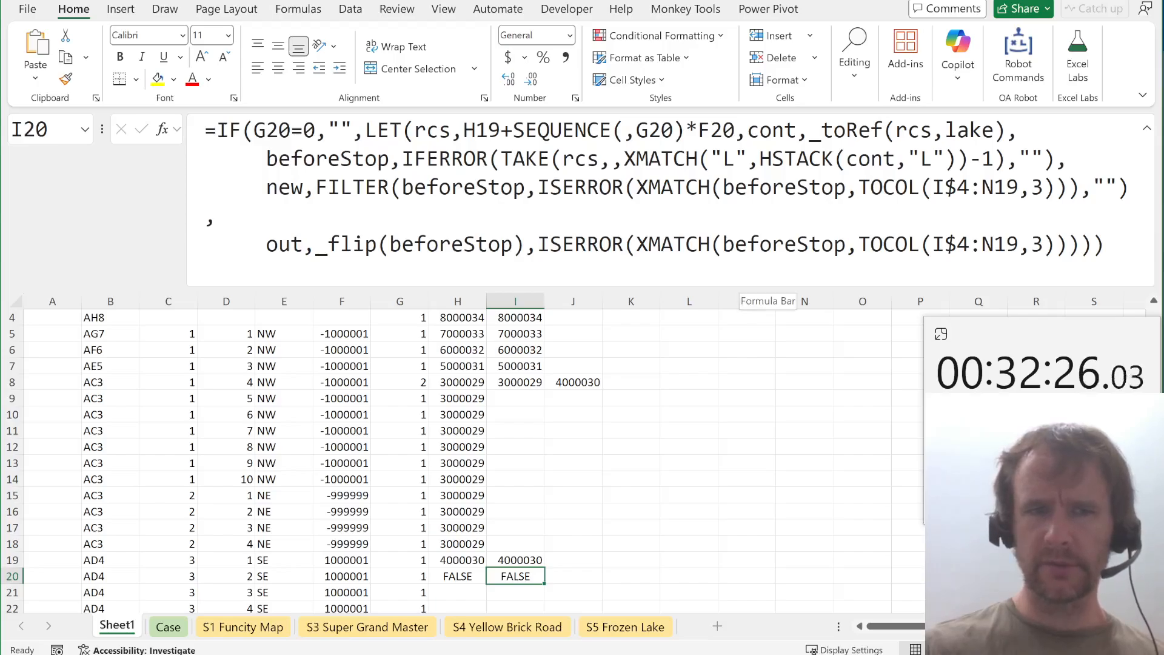
# Change out in I20's LET to _flip(new) and return out as the final calculation.
pyautogui.click(328, 187)
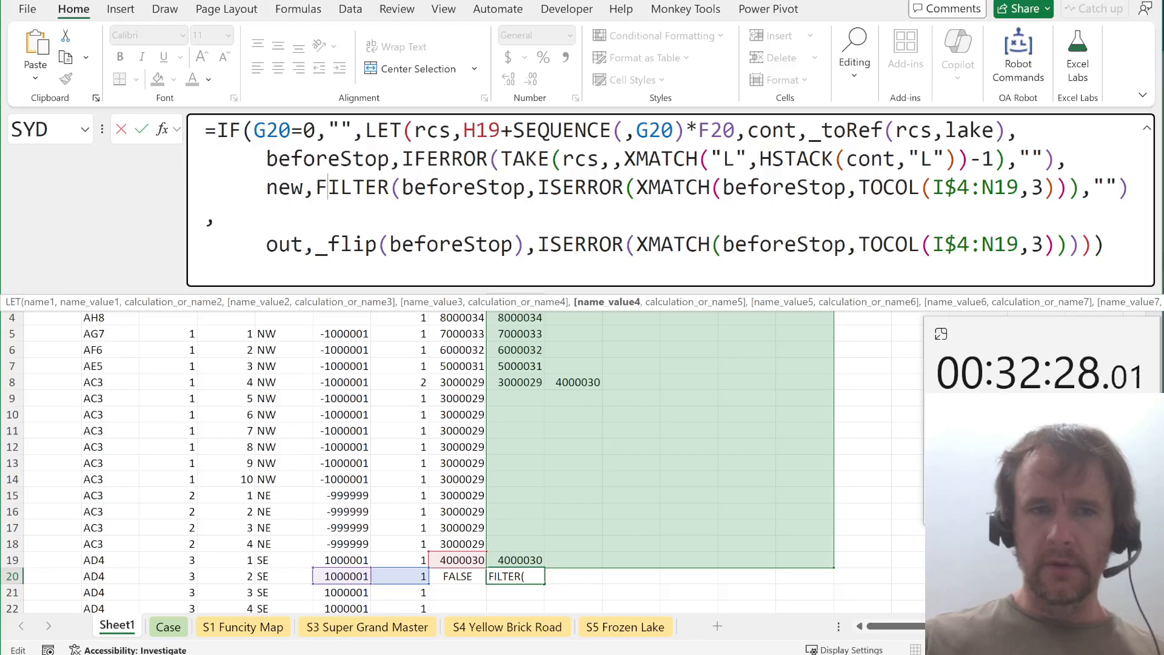
pyautogui.doubleClick(451, 245)
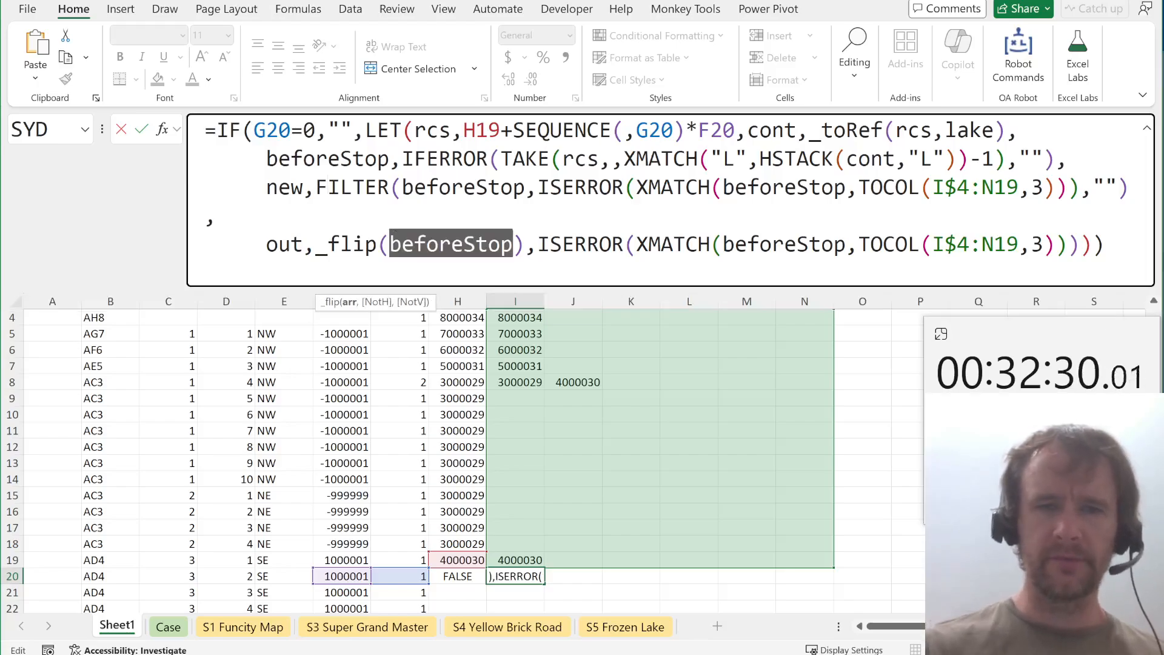
pyautogui.write('new')
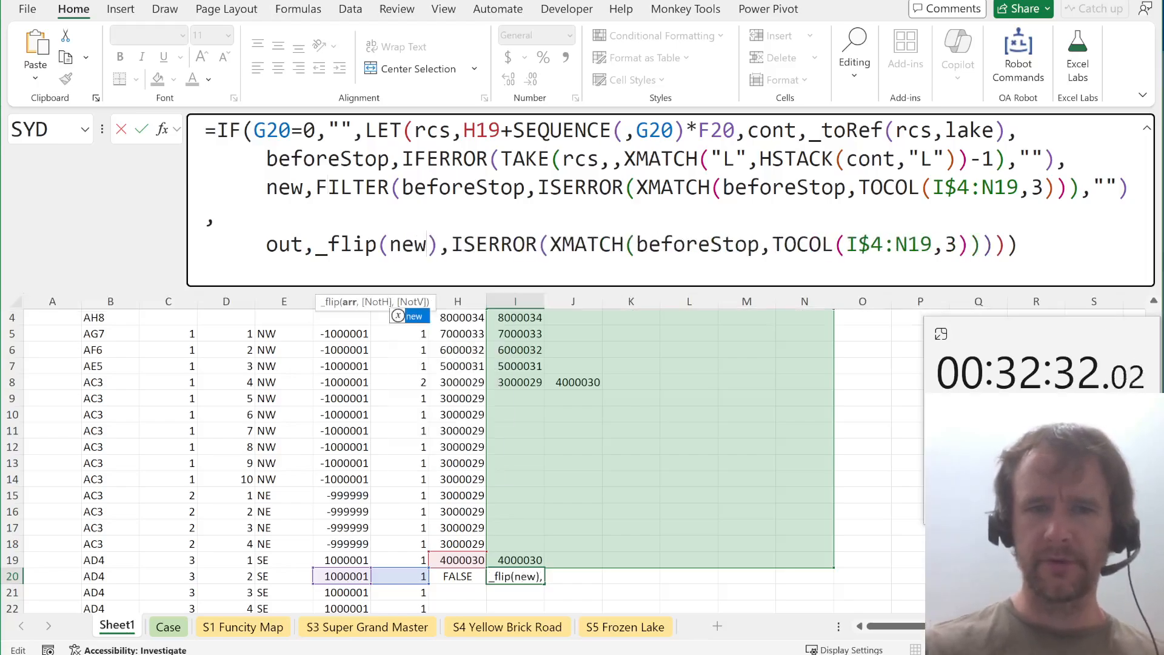
pyautogui.moveTo(452, 244); pyautogui.dragTo(501, 245)
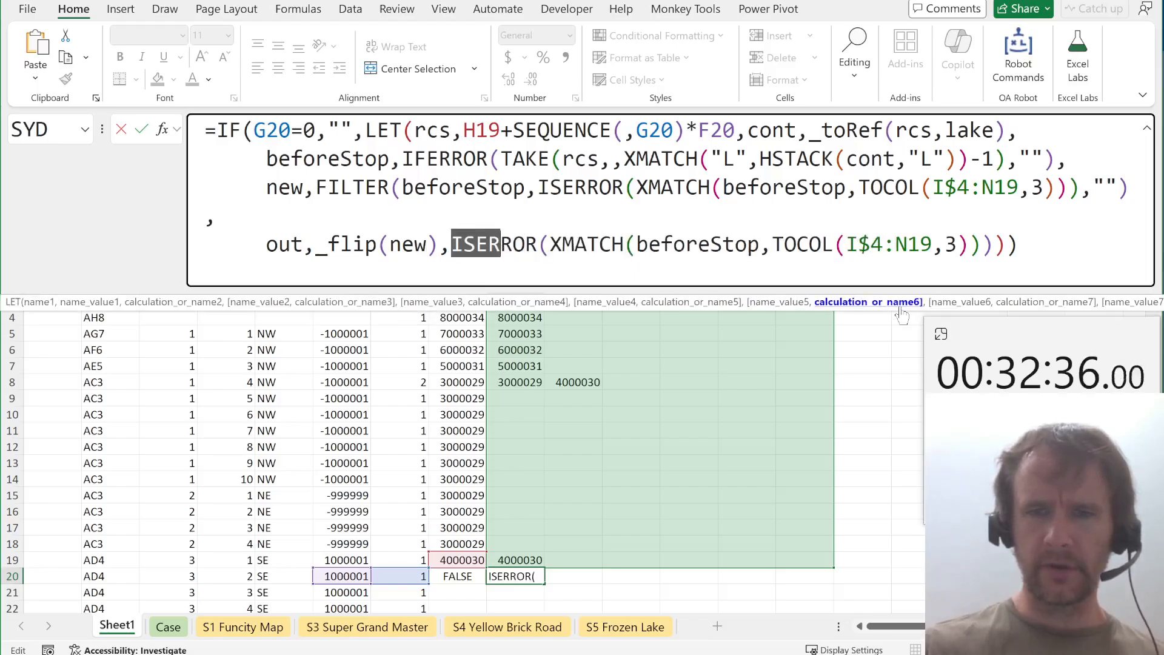
pyautogui.click(900, 305)
pyautogui.write('out,_flip(new),out')
pyautogui.press('Return')
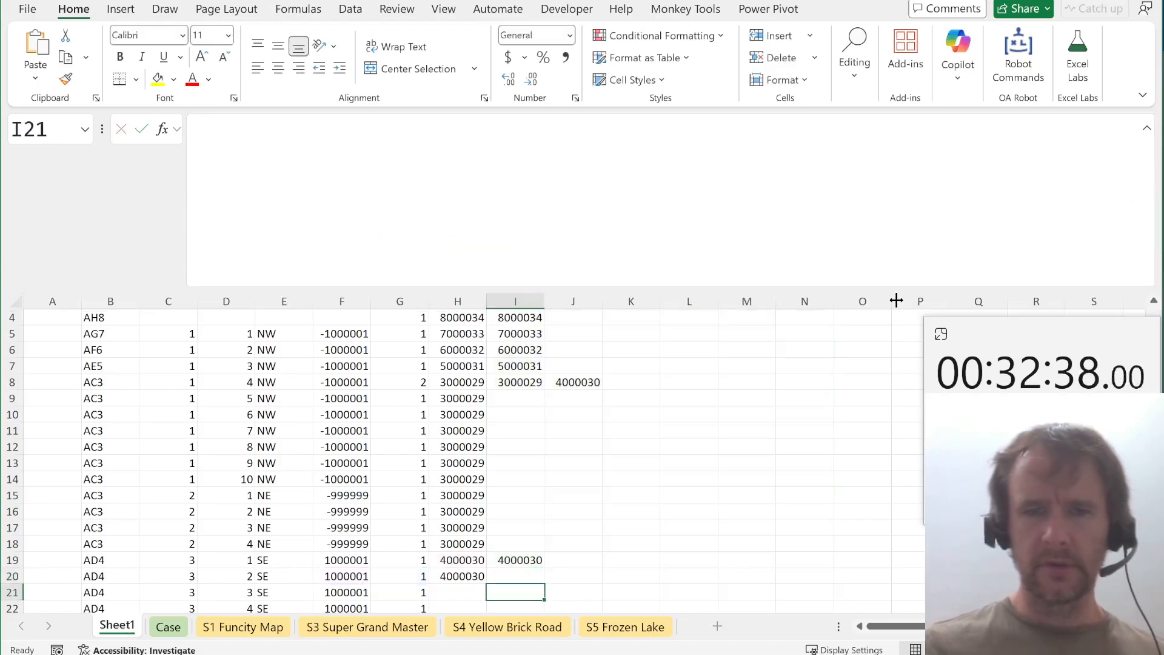
# Copy the revised Visited formula from I20 to I5:I20.
pyautogui.press('Up')
pyautogui.hotkey('ctrl', 'c')
pyautogui.hotkey('ctrl', 'shift', 'Up')
pyautogui.hotkey('shift', 'Down')
pyautogui.hotkey('shift', 'Down')
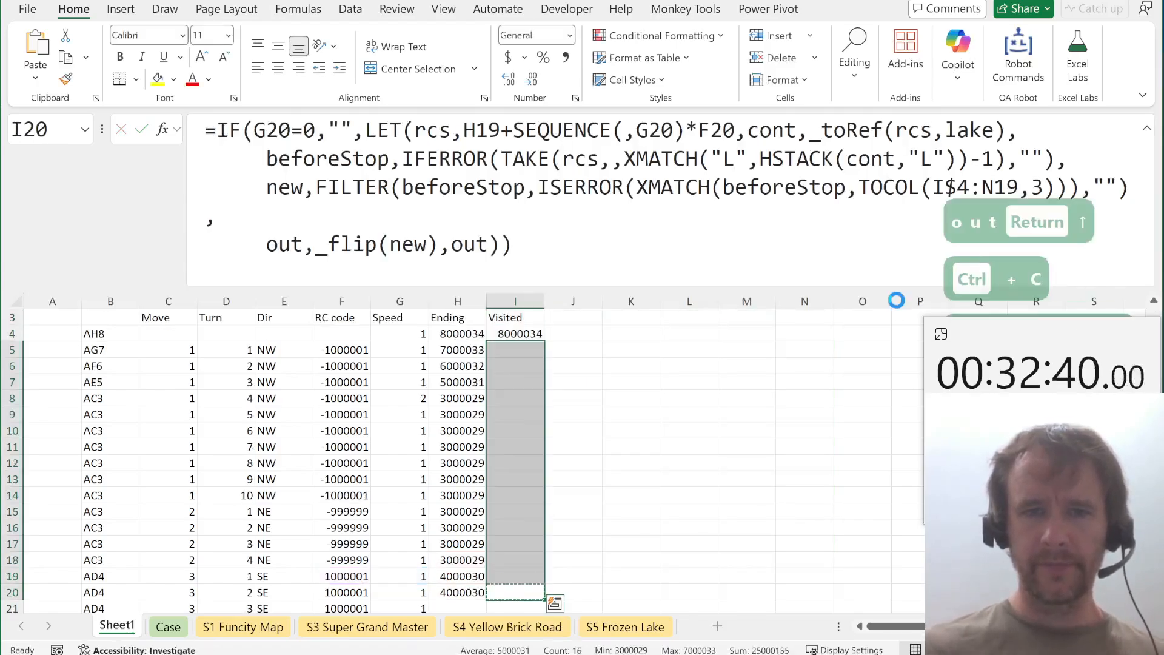
pyautogui.hotkey('ctrl', 'v')
# Fill the Ending and Visited formulas in H20:I20 down to row 21.
pyautogui.press('Left')
pyautogui.press('Right')
pyautogui.press('Left')
pyautogui.press('Down')
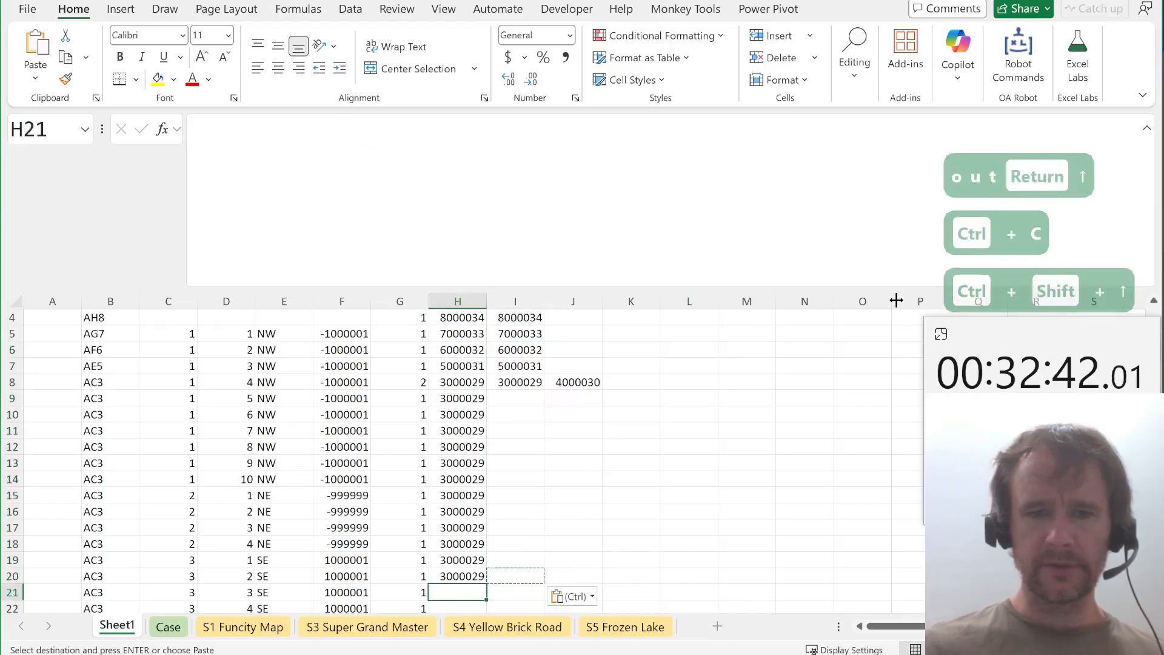
pyautogui.press('Up')
pyautogui.hotkey('shift', 'Right')
pyautogui.hotkey('shift', 'Down')
pyautogui.hotkey('ctrl', 'd')
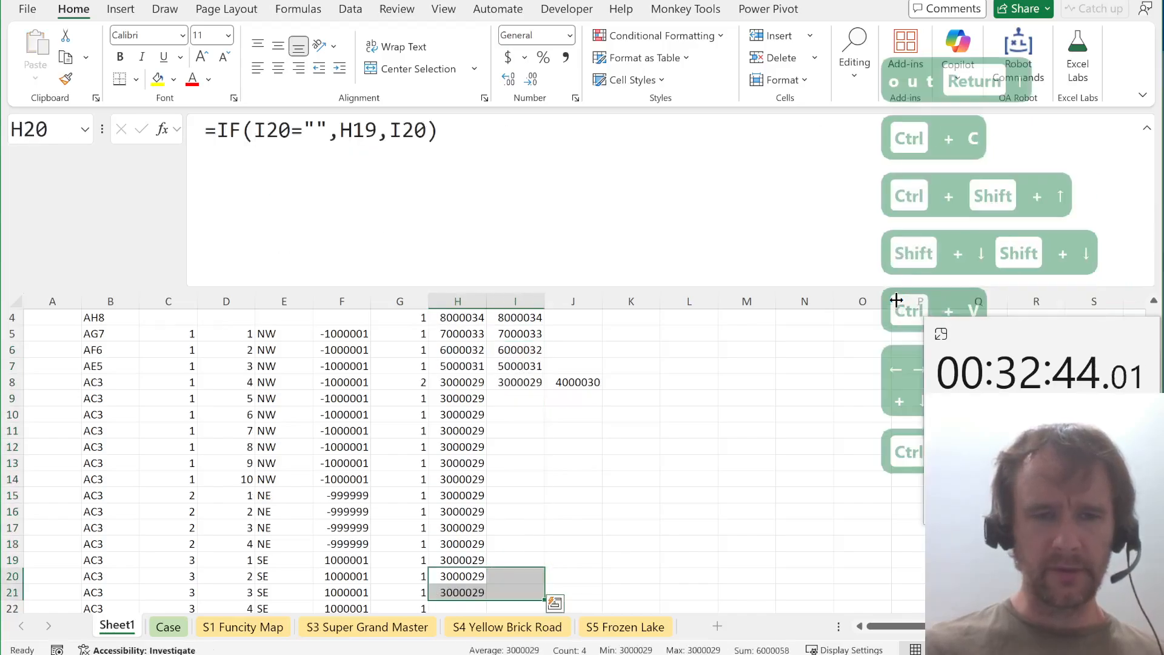
# Review the Move 3, Turn 2 explanation of Example 5 on the Case sheet.
pyautogui.hotkey('ctrl', 'pagedown')
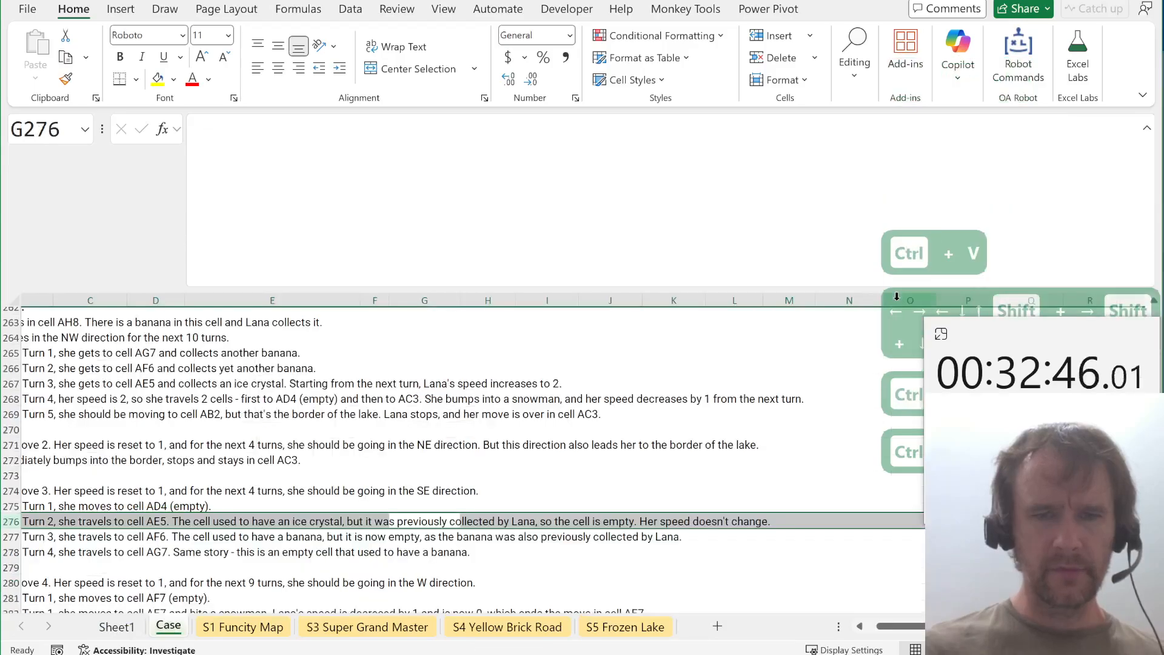
pyautogui.press('Left')
pyautogui.press('Left')
pyautogui.press('Left')
pyautogui.press('Left')
pyautogui.press('Left')
pyautogui.press('Left')
pyautogui.press('Right')
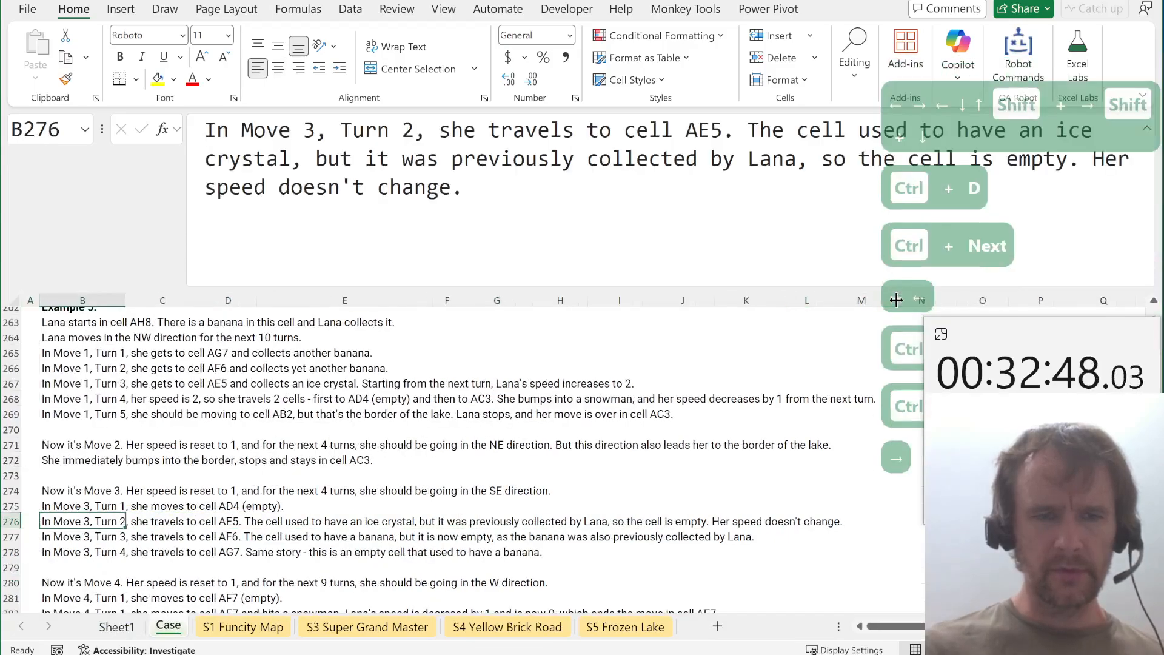
# Inspect the Visited formula in I19 and the Speed formula in G19 on Sheet1.
pyautogui.hotkey('ctrl', 'pageup')
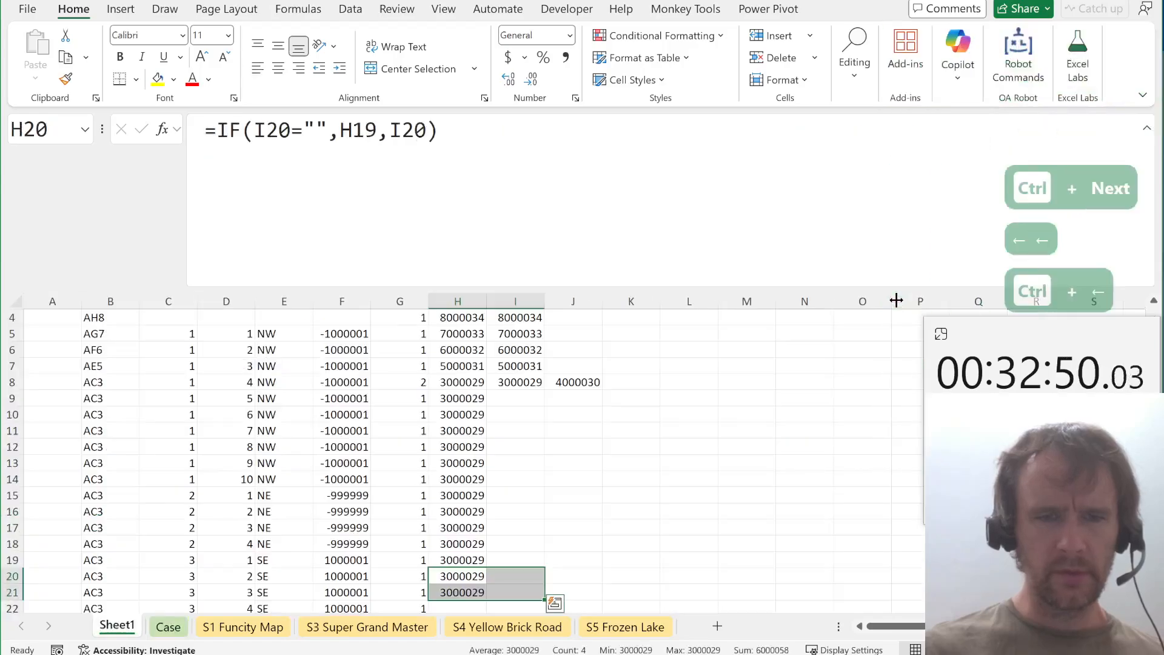
pyautogui.press('Up')
pyautogui.press('Right')
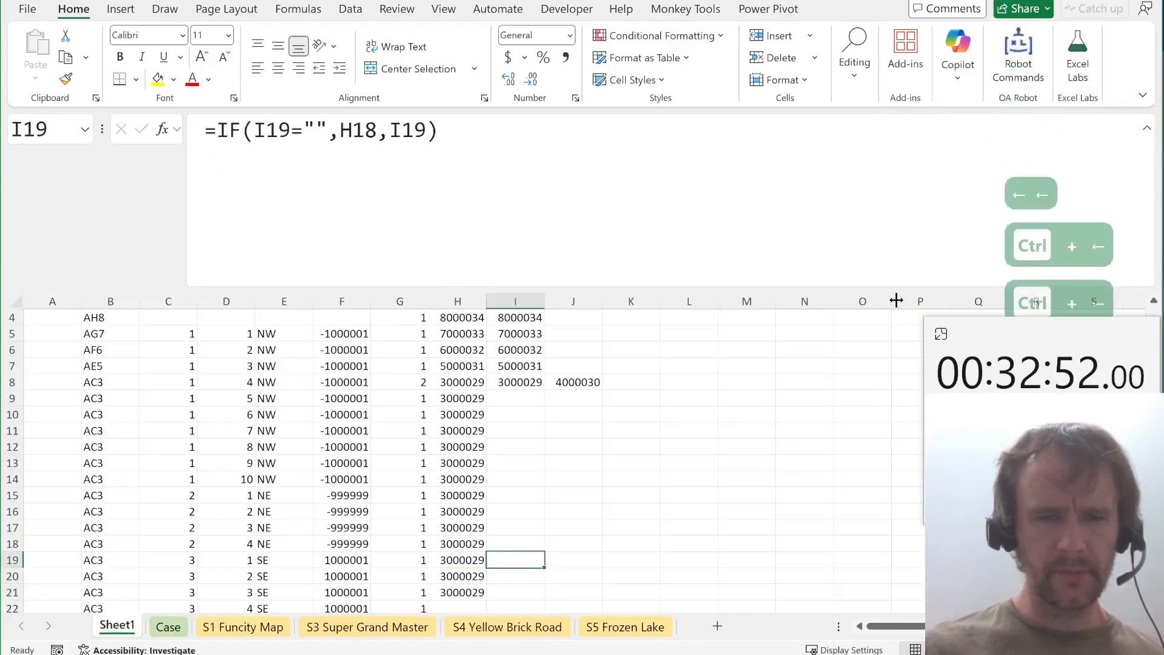
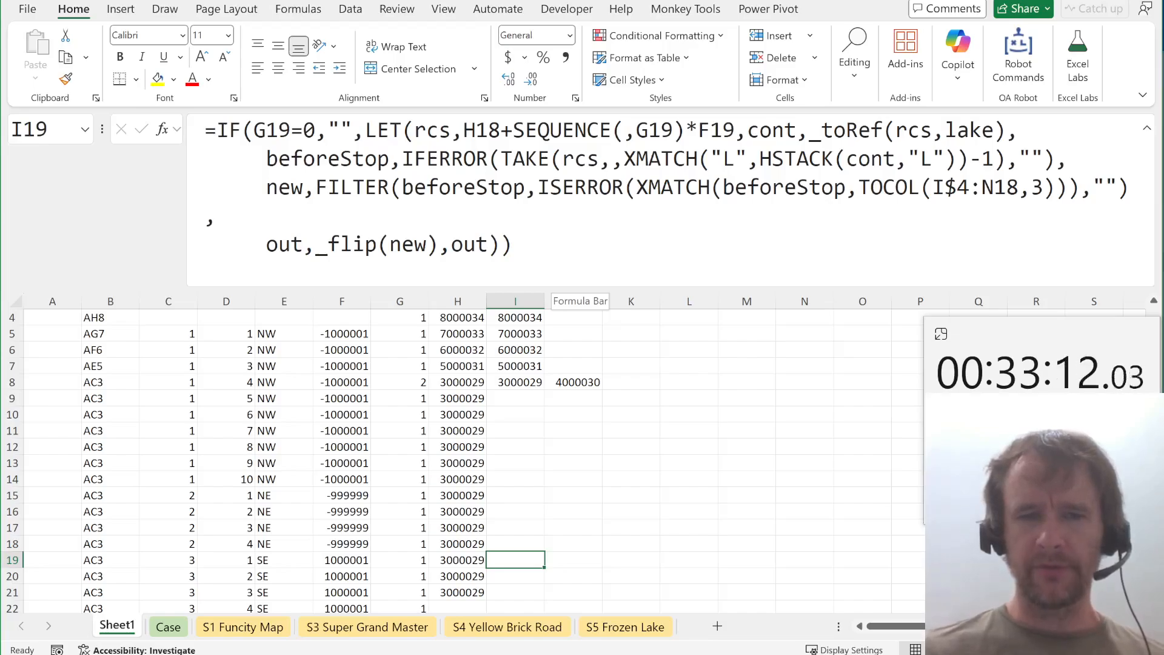
pyautogui.press('Left')
pyautogui.press('Left')
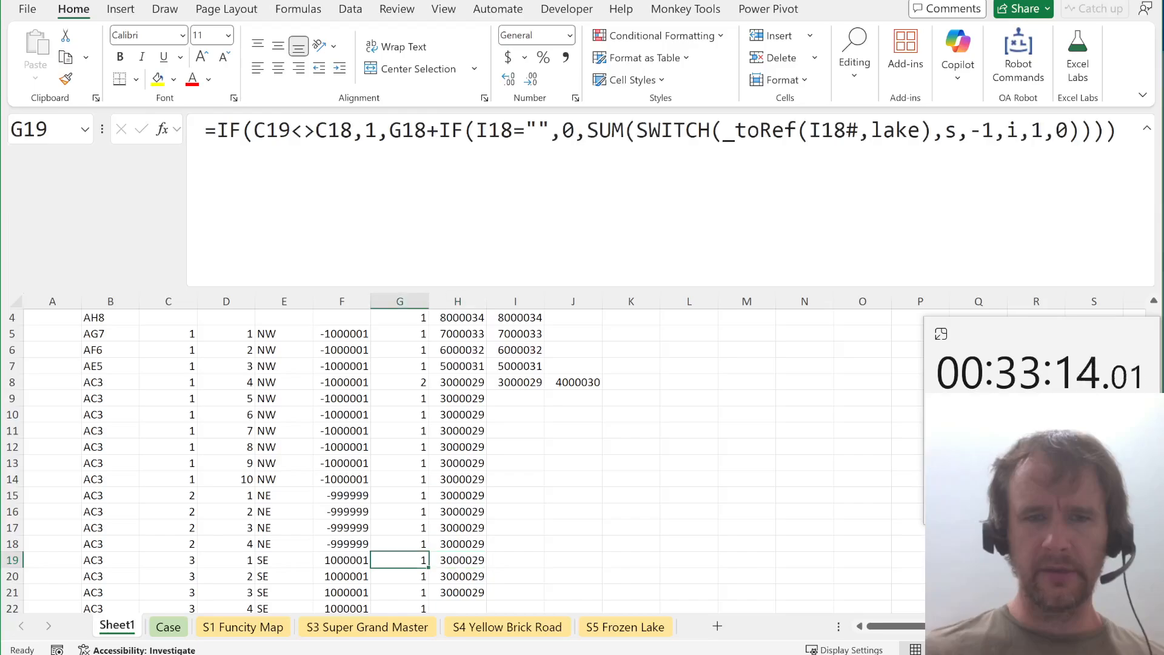
# Undo the fill of H20:I21 and the copy of the filtering Visited formula over I5:I20.
pyautogui.press('Right')
pyautogui.press('Right')
pyautogui.press('Left')
pyautogui.hotkey('shift', 'Right')
pyautogui.hotkey('ctrl', 'c')
pyautogui.press('Down')
pyautogui.hotkey('ctrl', 'v')
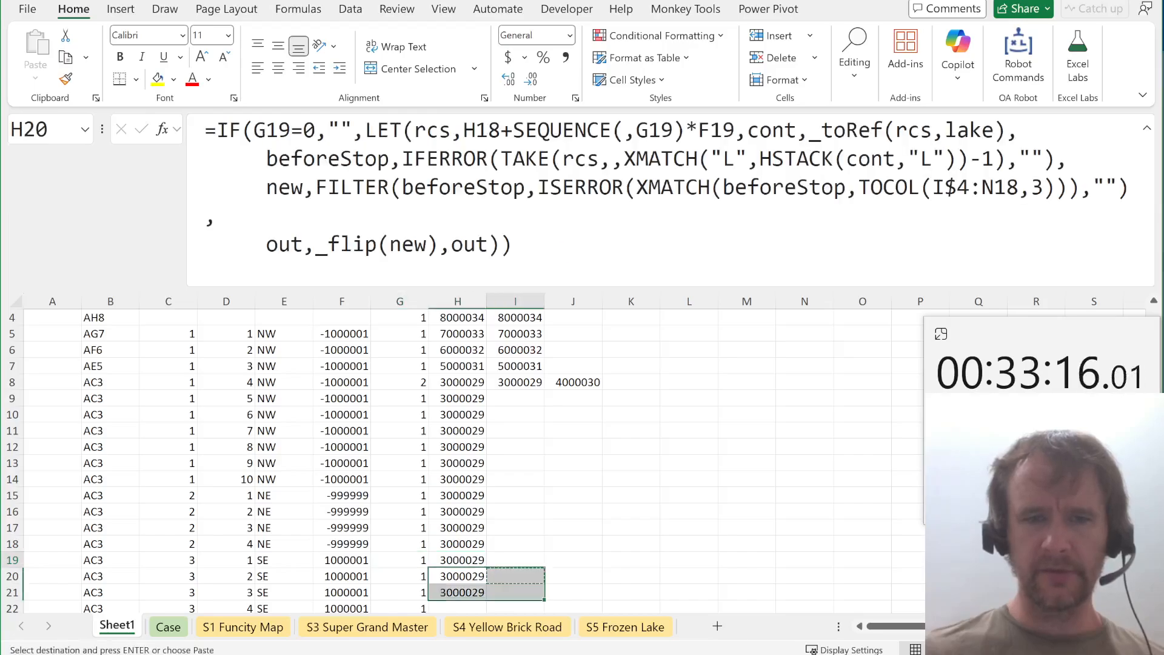
pyautogui.press('Right')
pyautogui.hotkey('ctrl', 'c')
pyautogui.hotkey('ctrl', 'shift', 'Up')
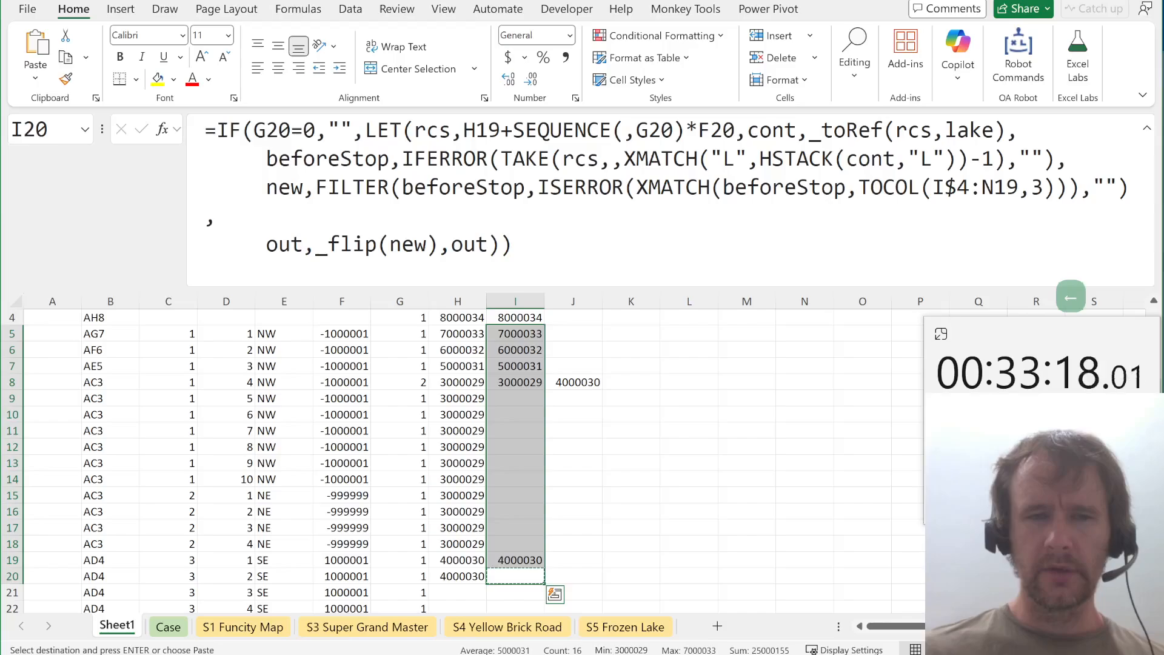
# Undo the edits to I20's Visited formula back to the version returning _flip(beforeStop).
pyautogui.hotkey('ctrl', 'z')
pyautogui.hotkey('ctrl', 'z')
pyautogui.hotkey('ctrl', 'z')
pyautogui.hotkey('ctrl', 'z')
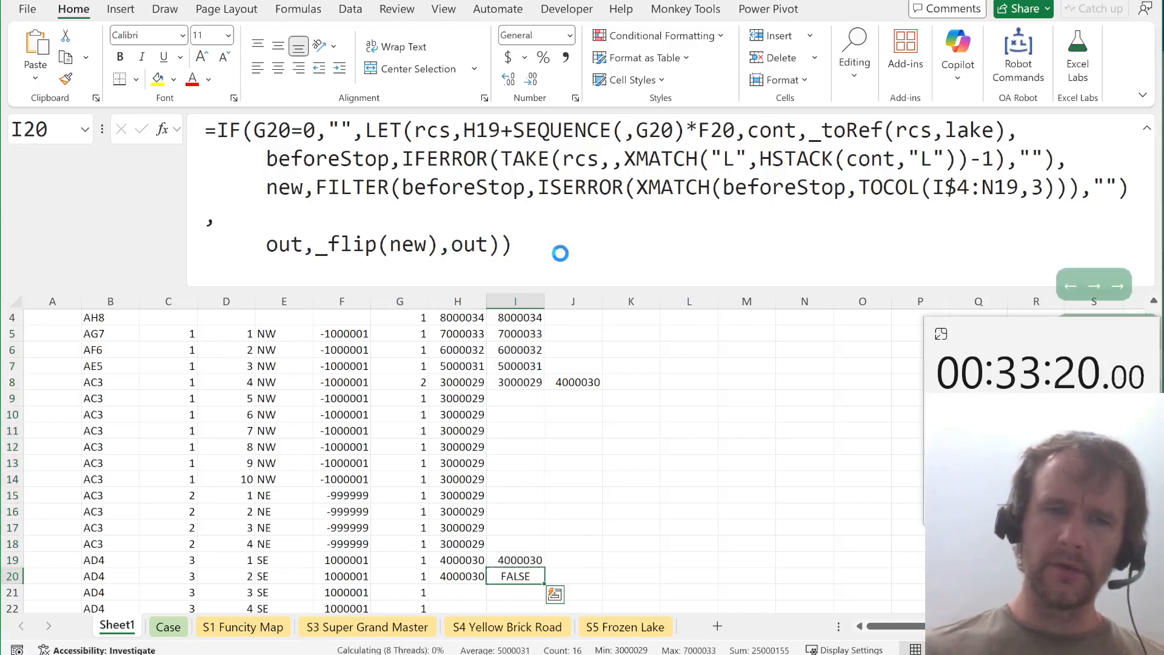
pyautogui.hotkey('ctrl', 'z')
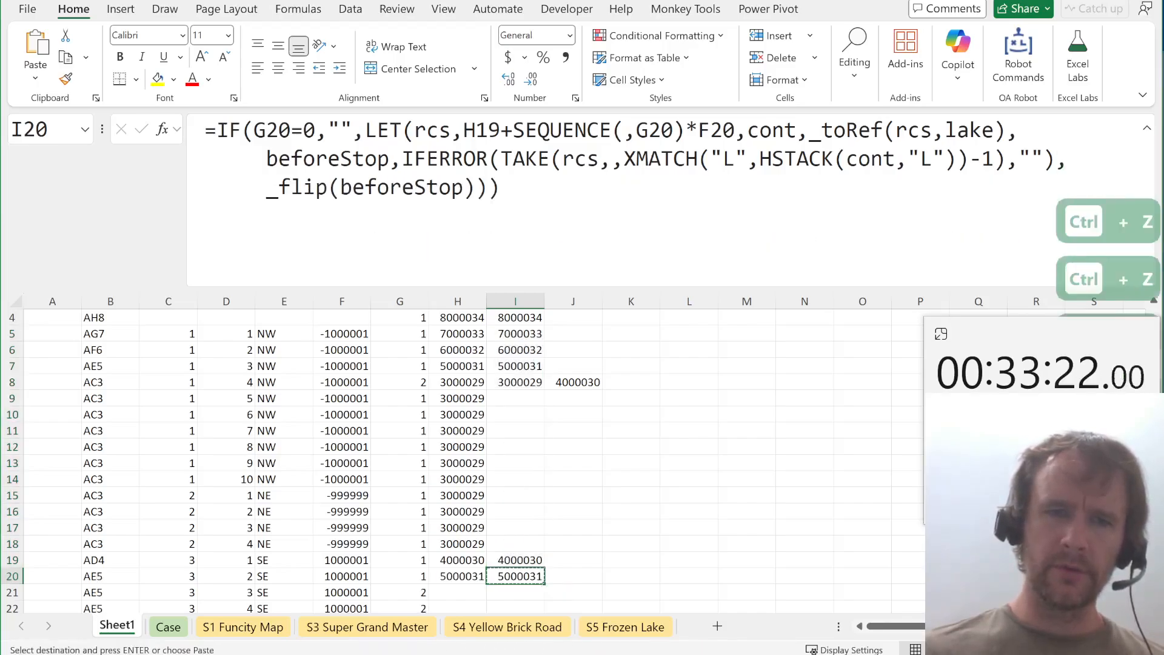
pyautogui.hotkey('ctrl', 'z')
pyautogui.hotkey('ctrl', 'z')
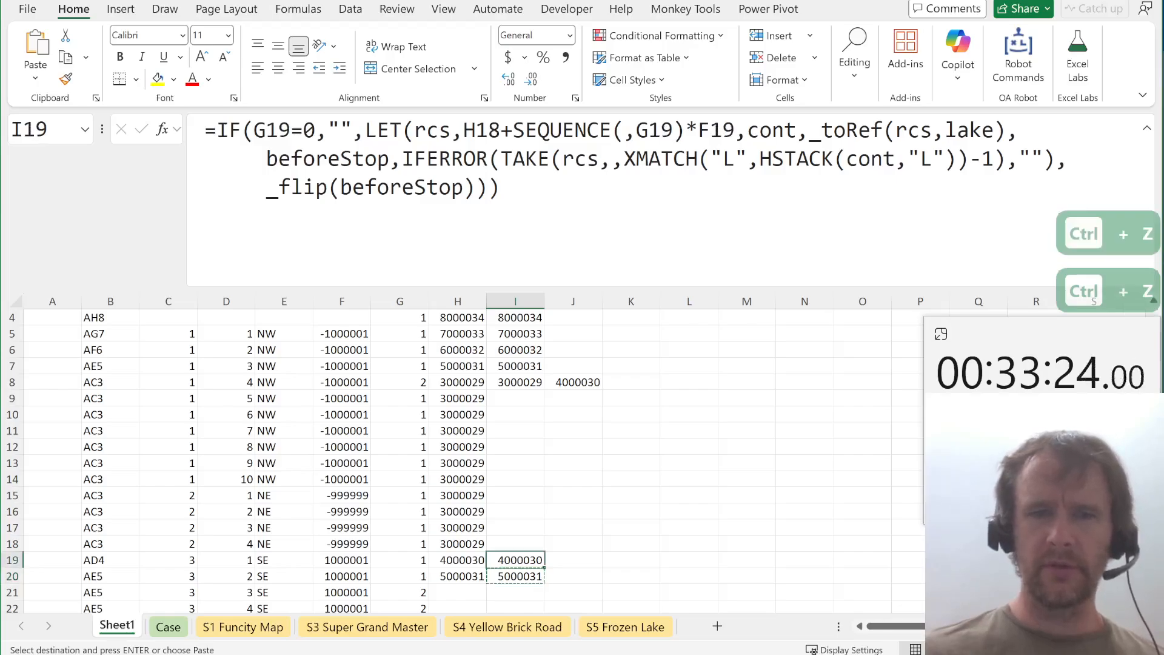
pyautogui.hotkey('ctrl', 'z')
pyautogui.hotkey('ctrl', 'z')
pyautogui.hotkey('ctrl', 'z')
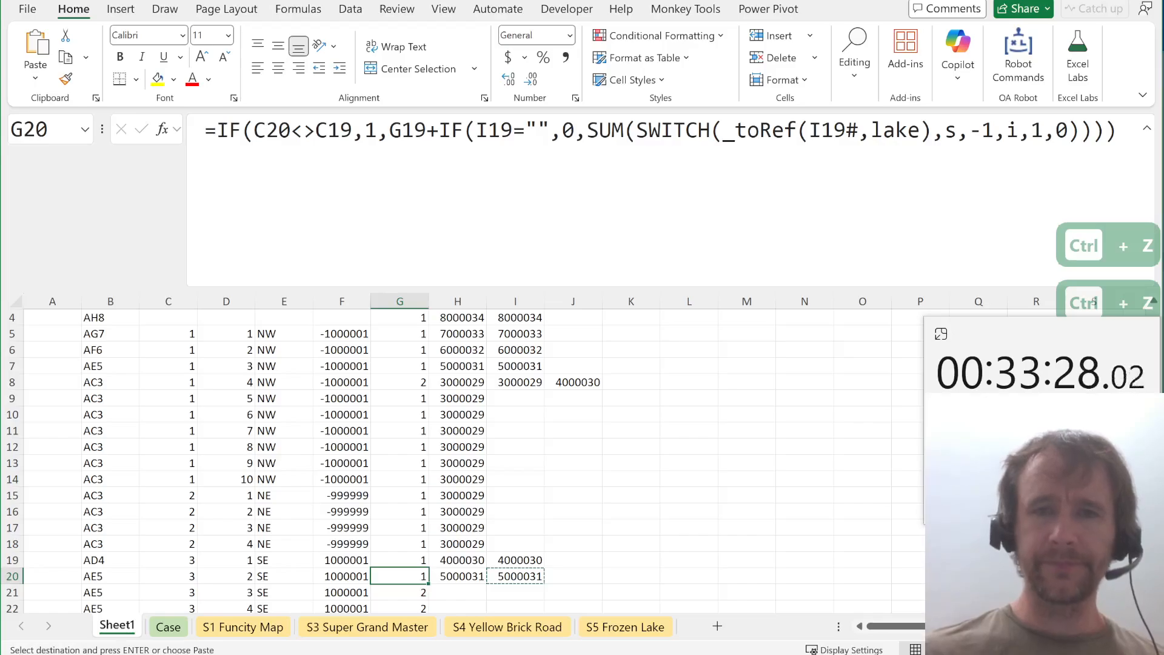
# In G20's Speed formula, insert IF(ISERROR(XMATCH( inside SWITCH before _toRef, with I19# as the lookup value.
pyautogui.click(722, 130)
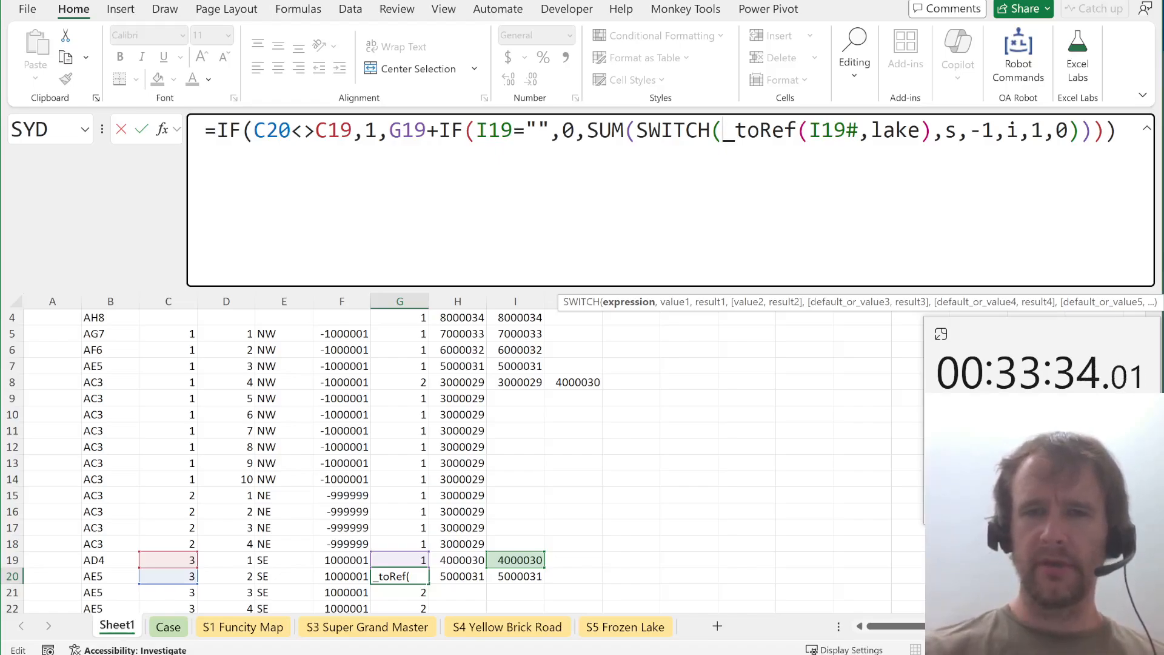
pyautogui.write('if(')
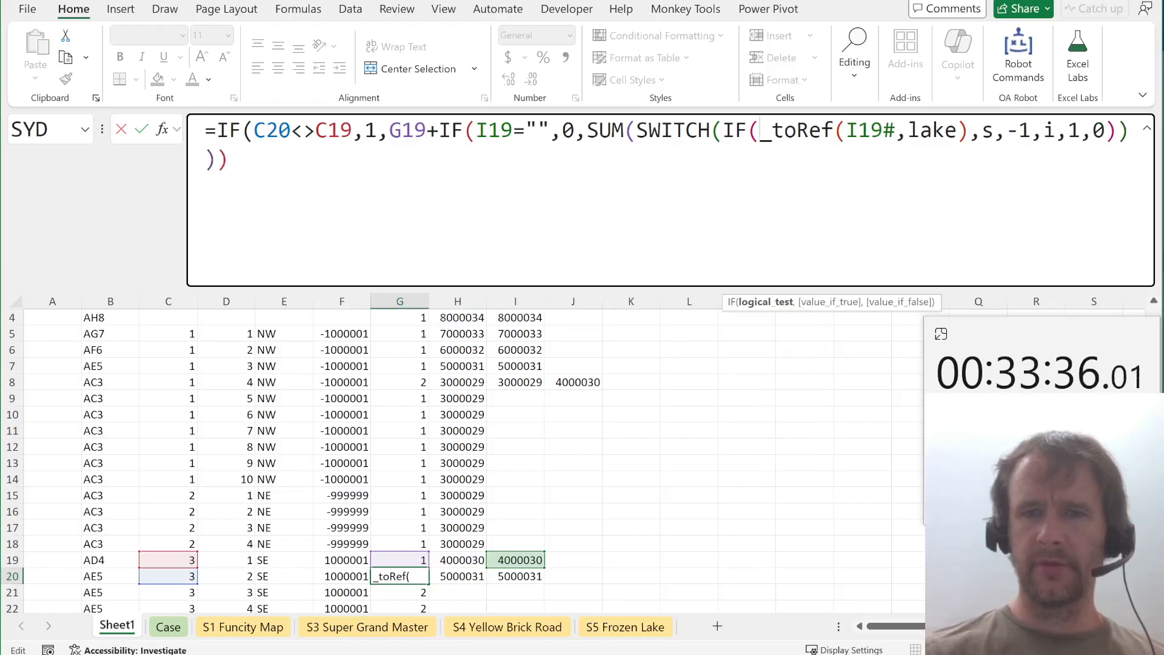
pyautogui.write('iser')
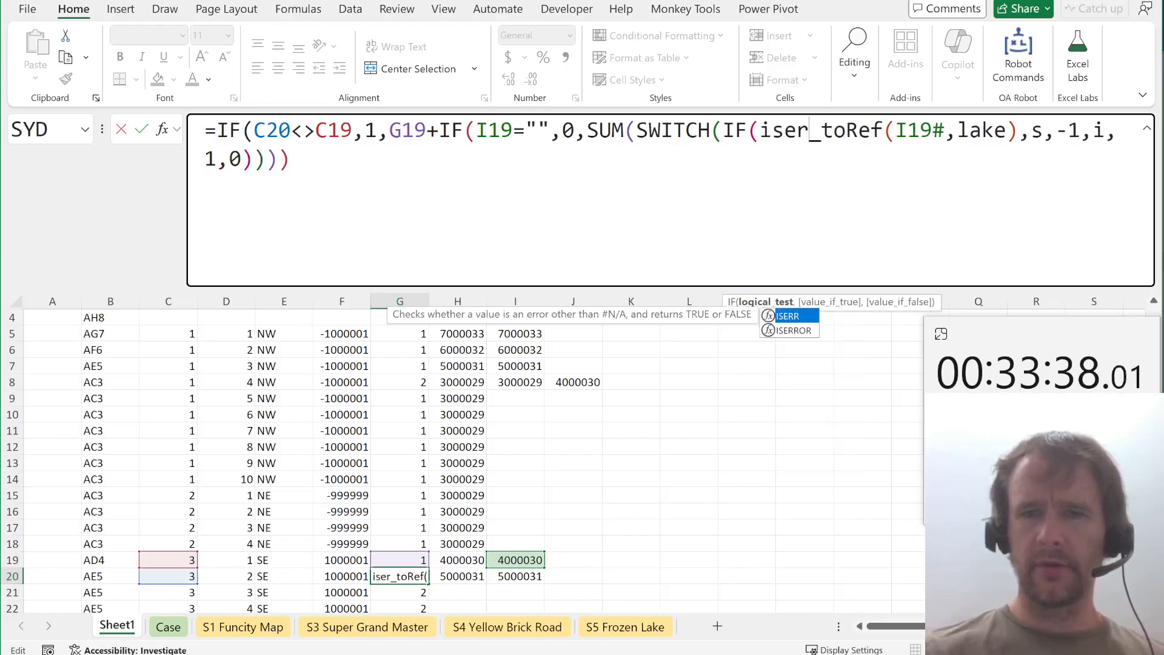
pyautogui.press('Tab')
pyautogui.write('xm')
pyautogui.press('Tab')
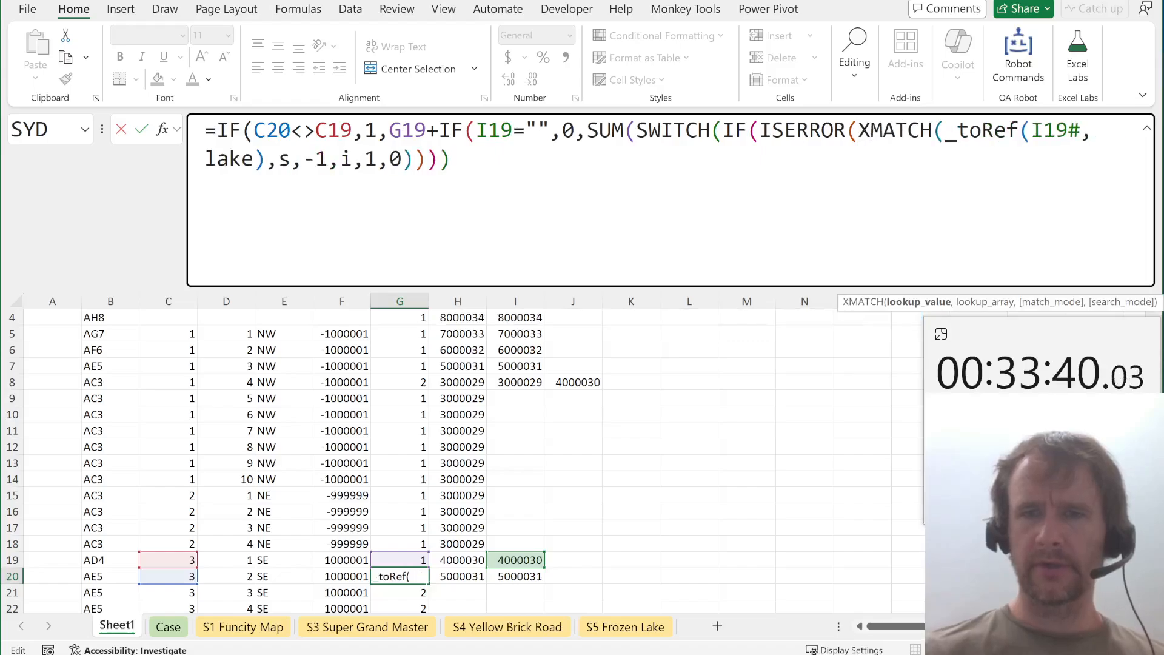
pyautogui.click(515, 559)
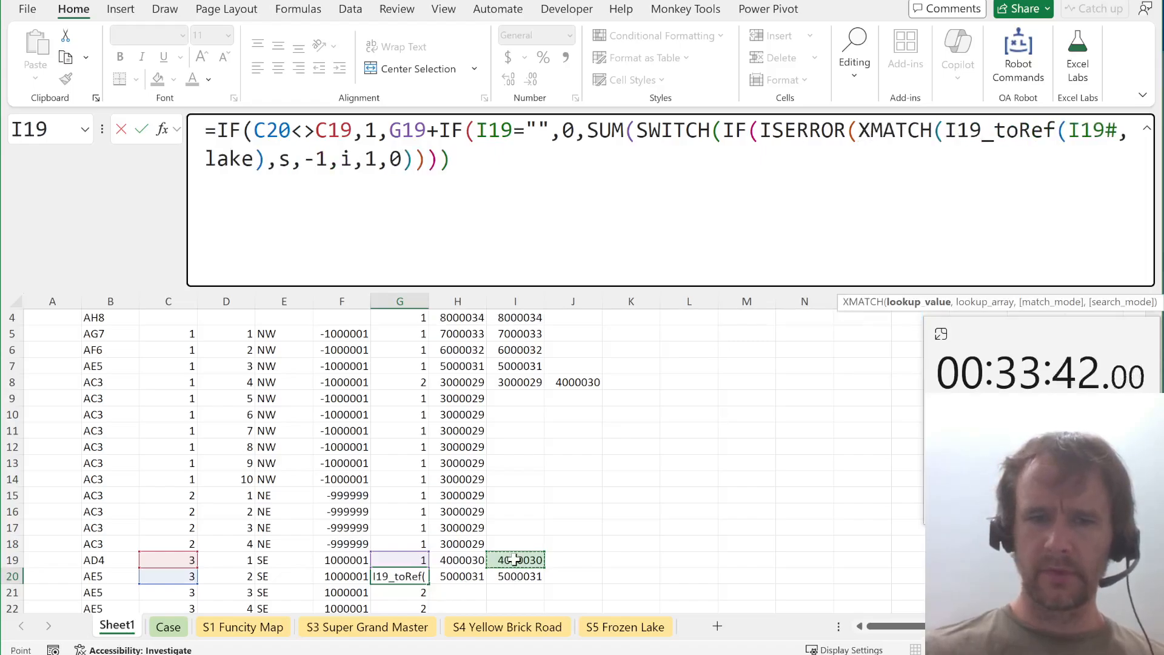
pyautogui.write('#,')
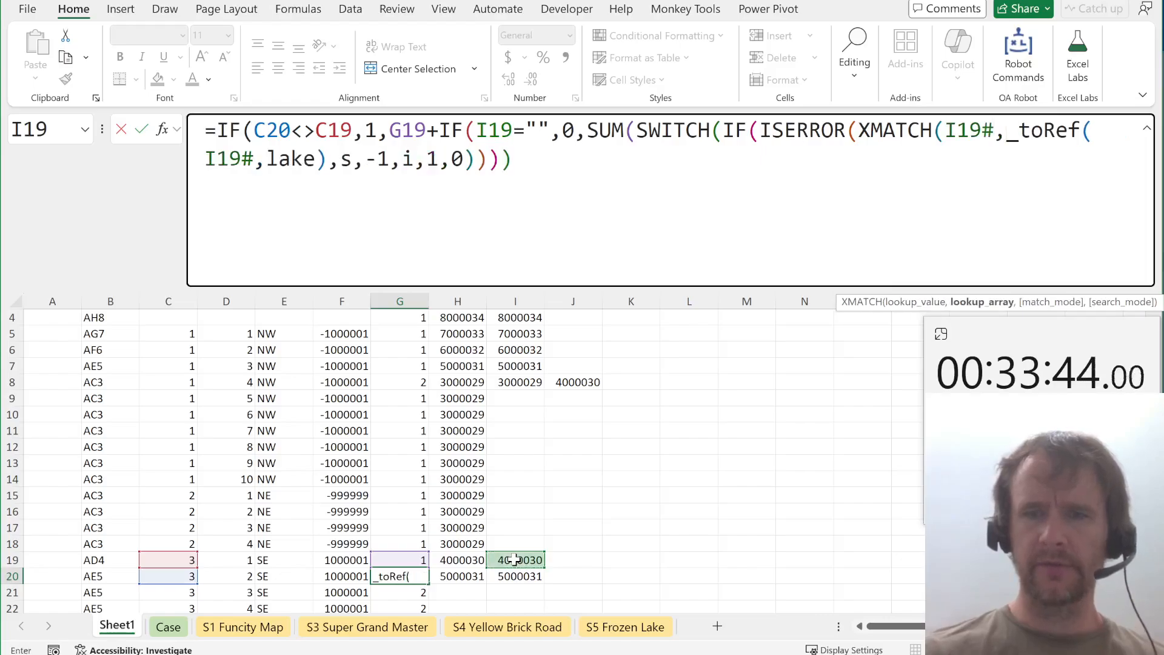
# Set the lookup array of G20's XMATCH to TOCOL(I$4:O18).
pyautogui.write('toc')
pyautogui.press('Tab')
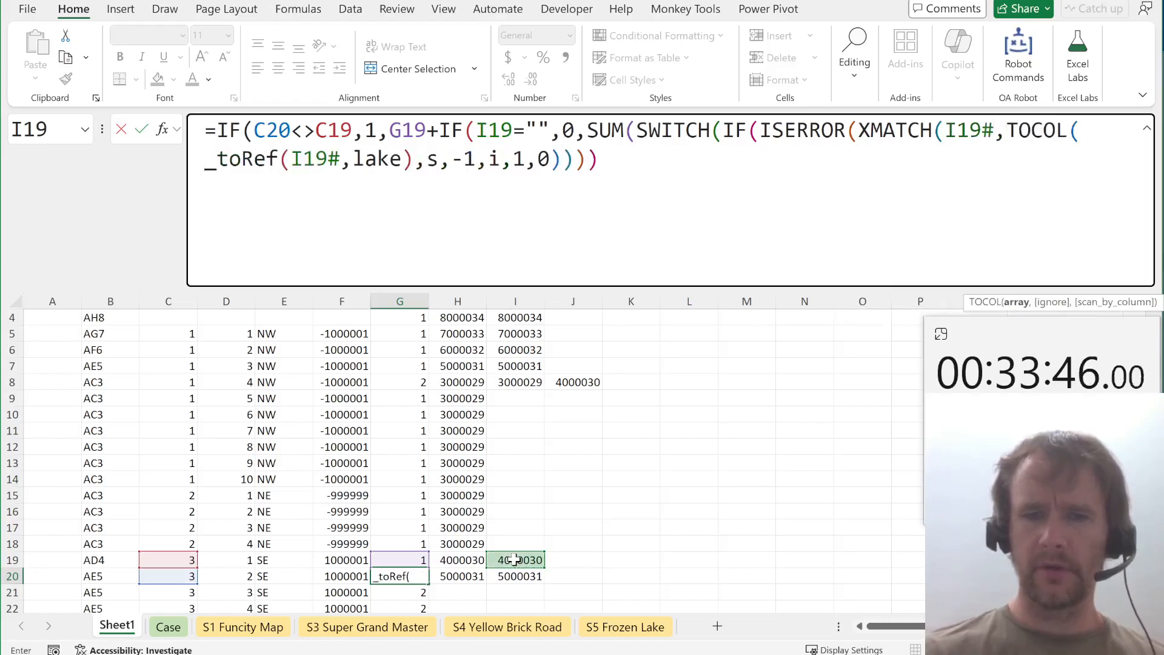
pyautogui.click(506, 540)
pyautogui.hotkey('shift', 'Right')
pyautogui.hotkey('shift', 'Right')
pyautogui.hotkey('shift', 'Right')
pyautogui.hotkey('shift', 'Right')
pyautogui.hotkey('shift', 'Right')
pyautogui.hotkey('shift', 'Right')
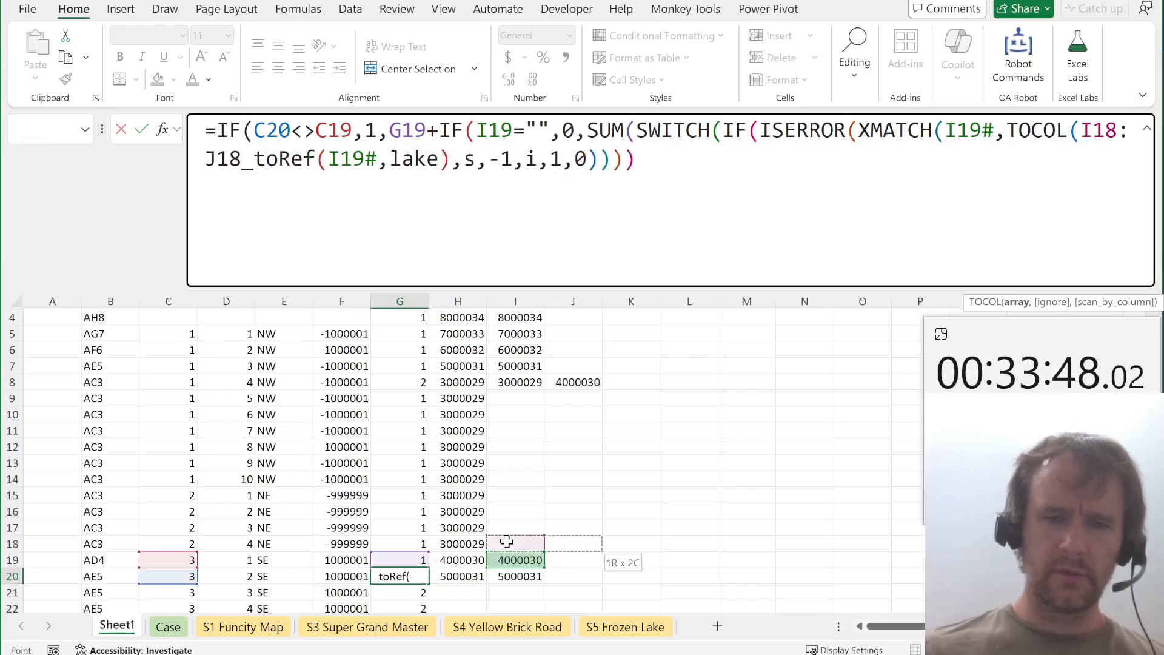
pyautogui.hotkey('shift', 'Up')
pyautogui.hotkey('shift', 'Up')
pyautogui.hotkey('shift', 'Up')
pyautogui.hotkey('shift', 'Up')
pyautogui.hotkey('shift', 'Up')
pyautogui.hotkey('shift', 'Up')
pyautogui.hotkey('shift', 'Up')
pyautogui.hotkey('shift', 'Up')
pyautogui.hotkey('shift', 'Up')
pyautogui.hotkey('shift', 'Up')
pyautogui.hotkey('shift', 'Up')
pyautogui.hotkey('shift', 'Up')
pyautogui.hotkey('shift', 'Up')
pyautogui.hotkey('shift', 'Up')
pyautogui.hotkey('shift', 'Up')
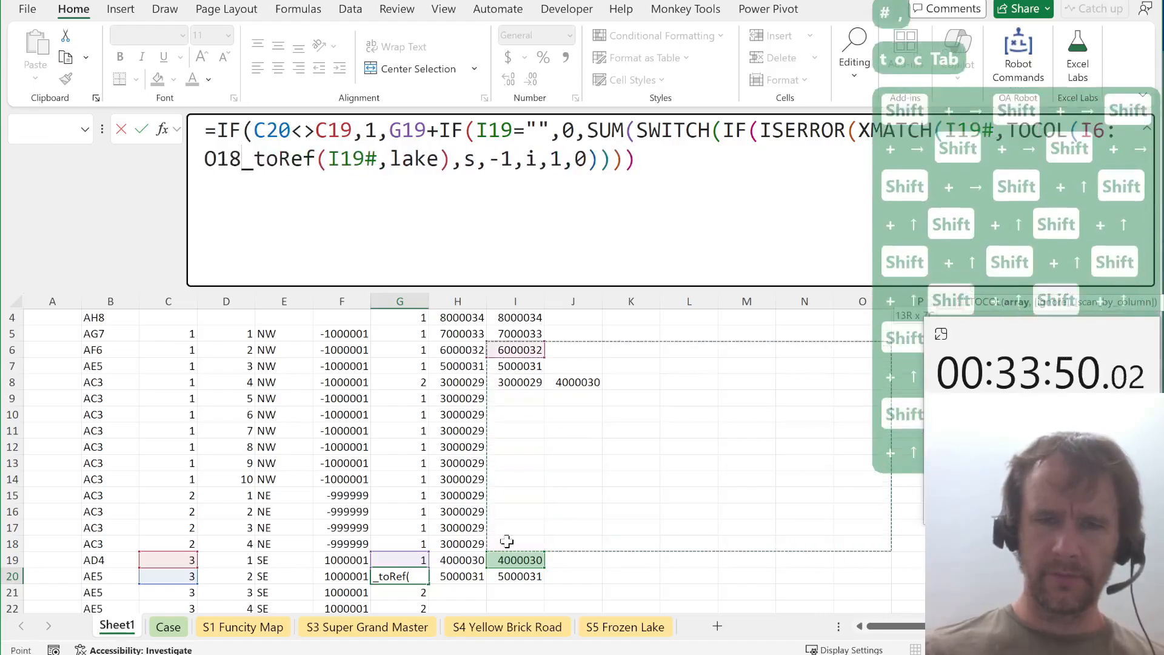
pyautogui.hotkey('shift', 'Down')
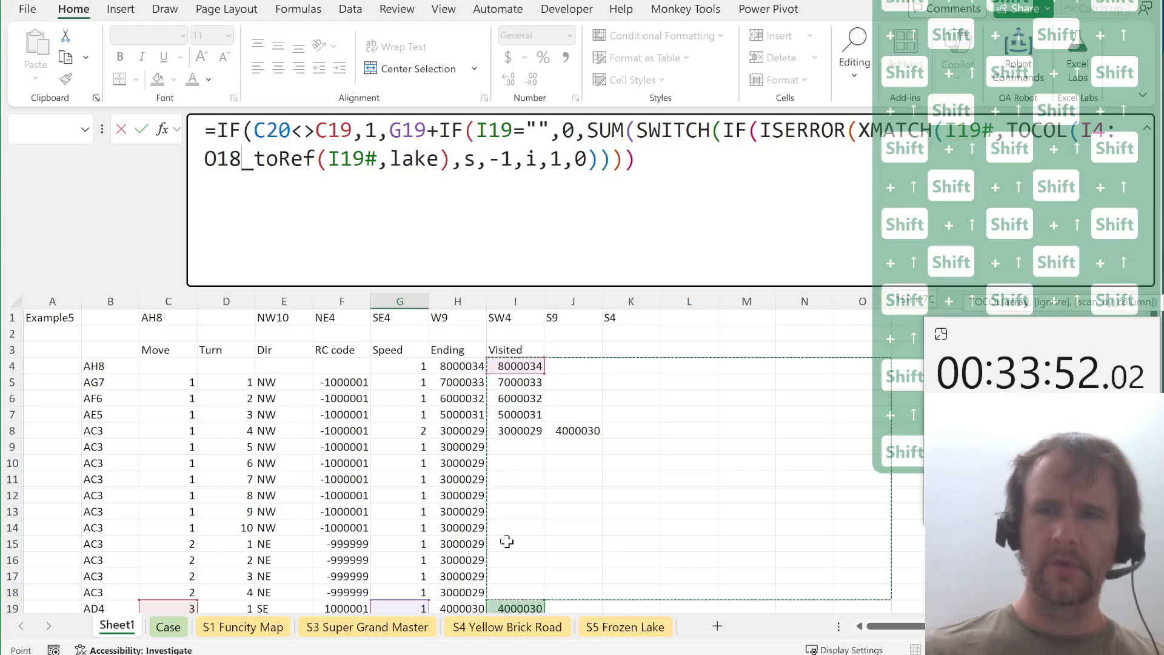
pyautogui.click(1089, 131)
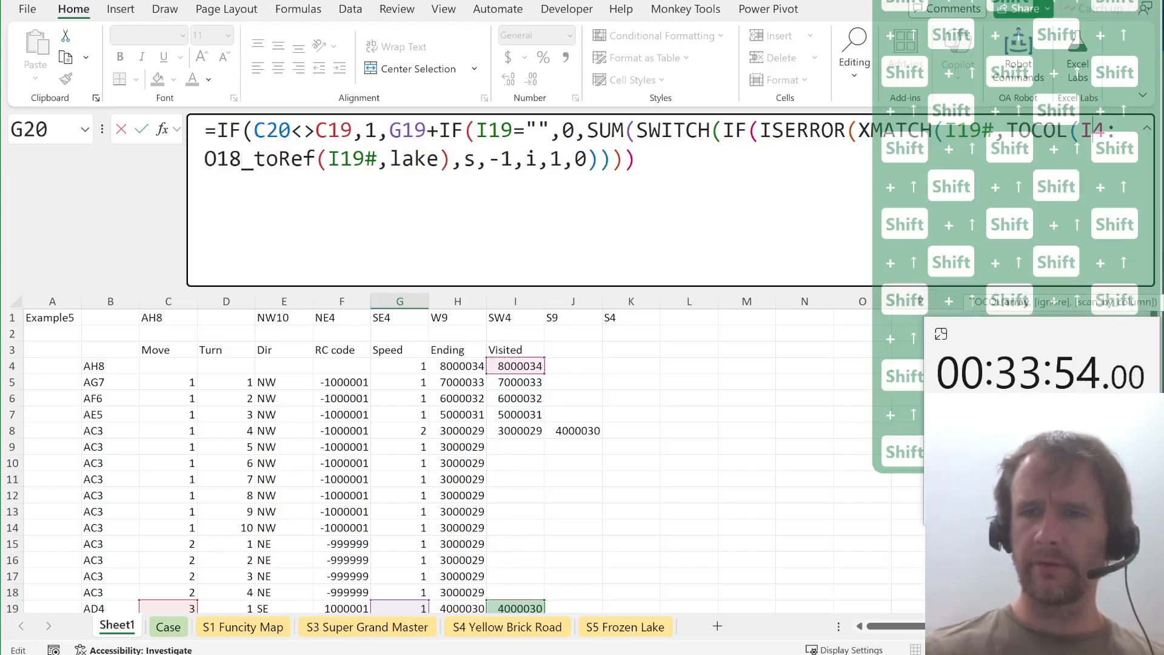
pyautogui.write('$')
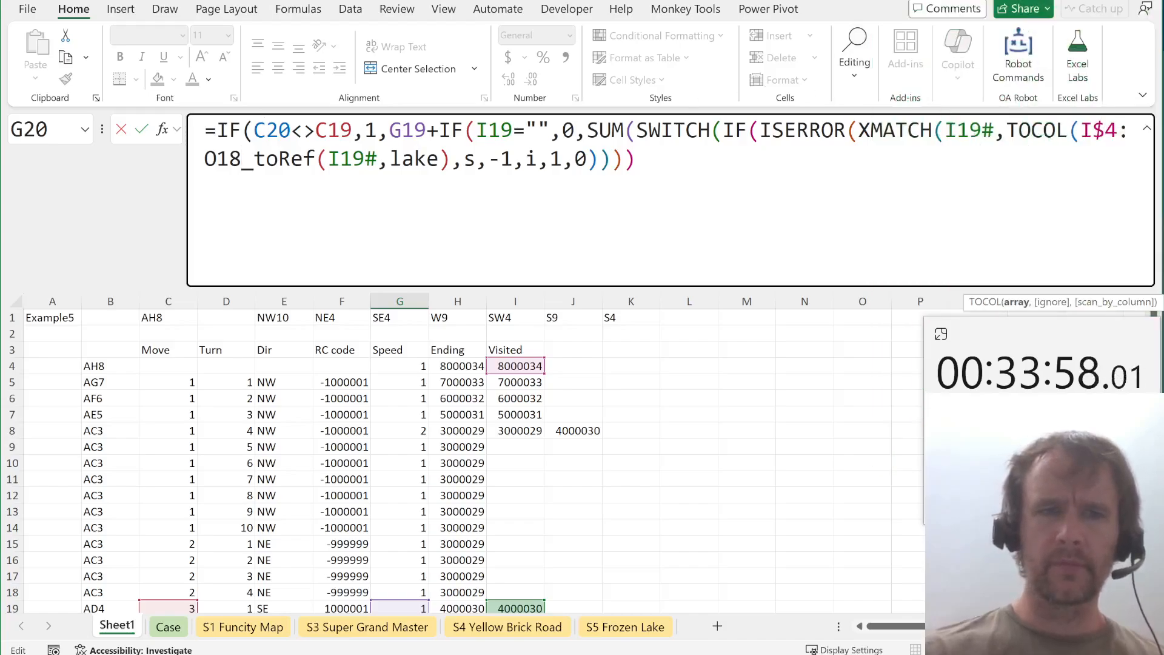
pyautogui.write(')')
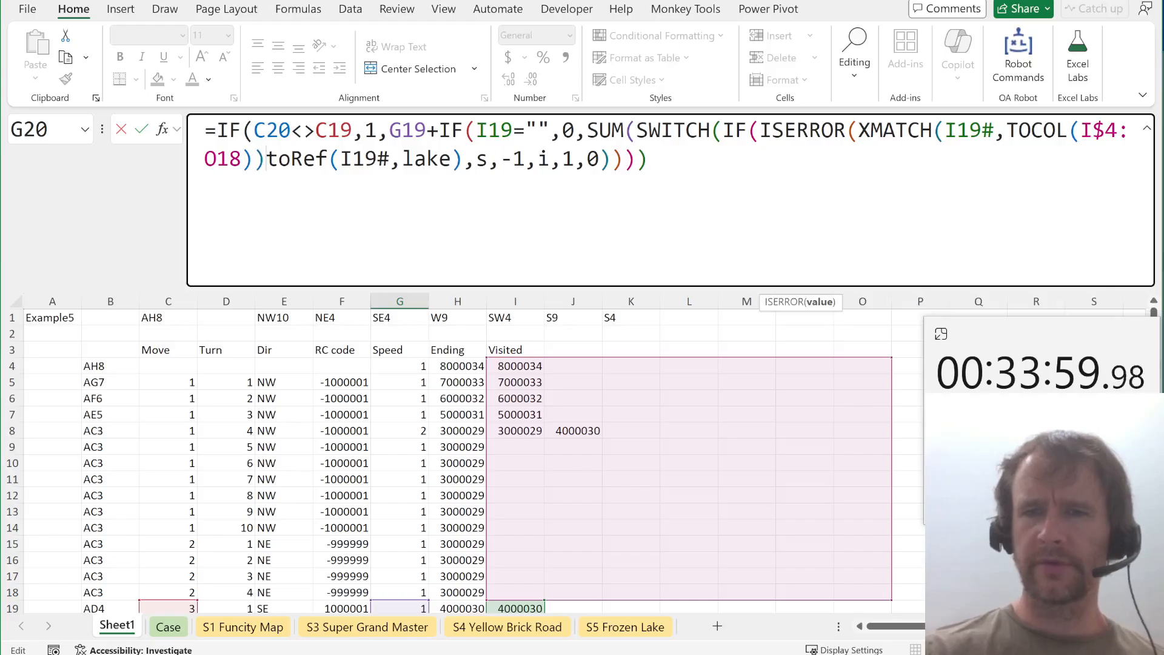
# Complete the inserted IF in G20 to return _toRef(I19#,lake) when there is no match and "X" otherwise.
pyautogui.write(')')
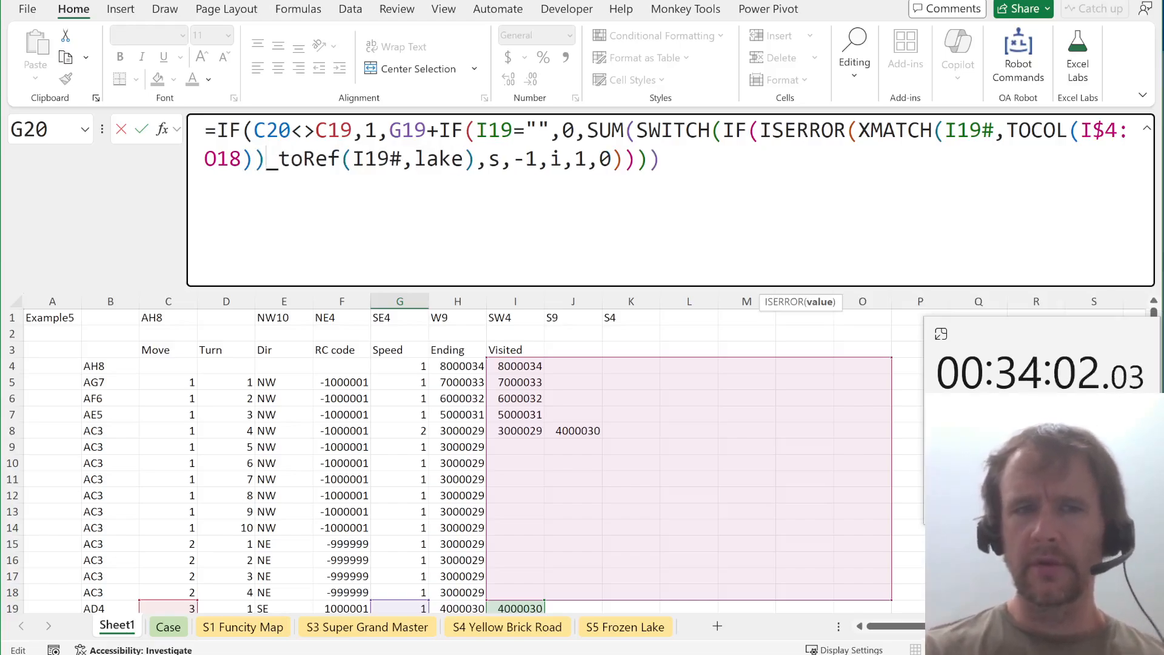
pyautogui.write(')')
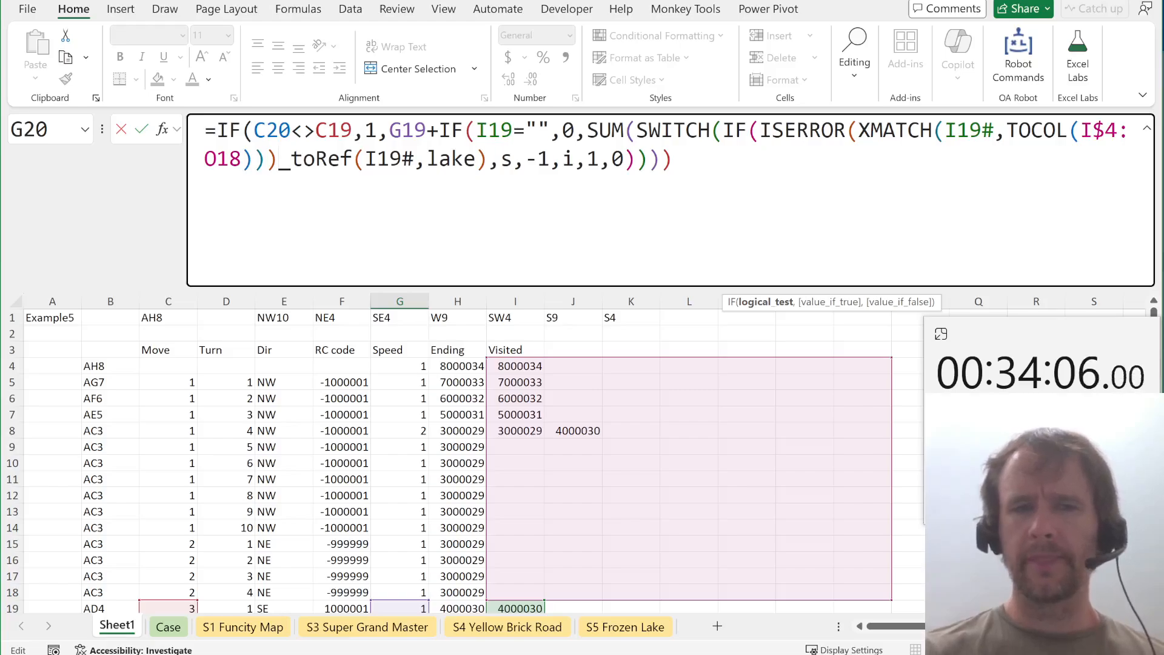
pyautogui.write(',')
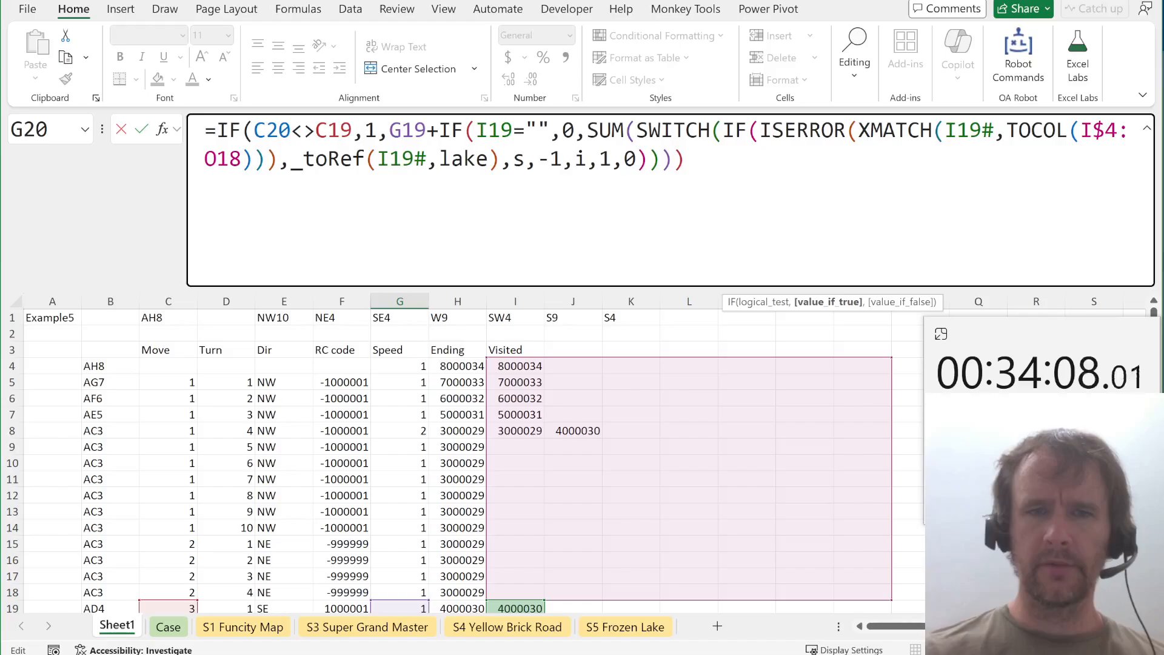
pyautogui.write(',"X")')
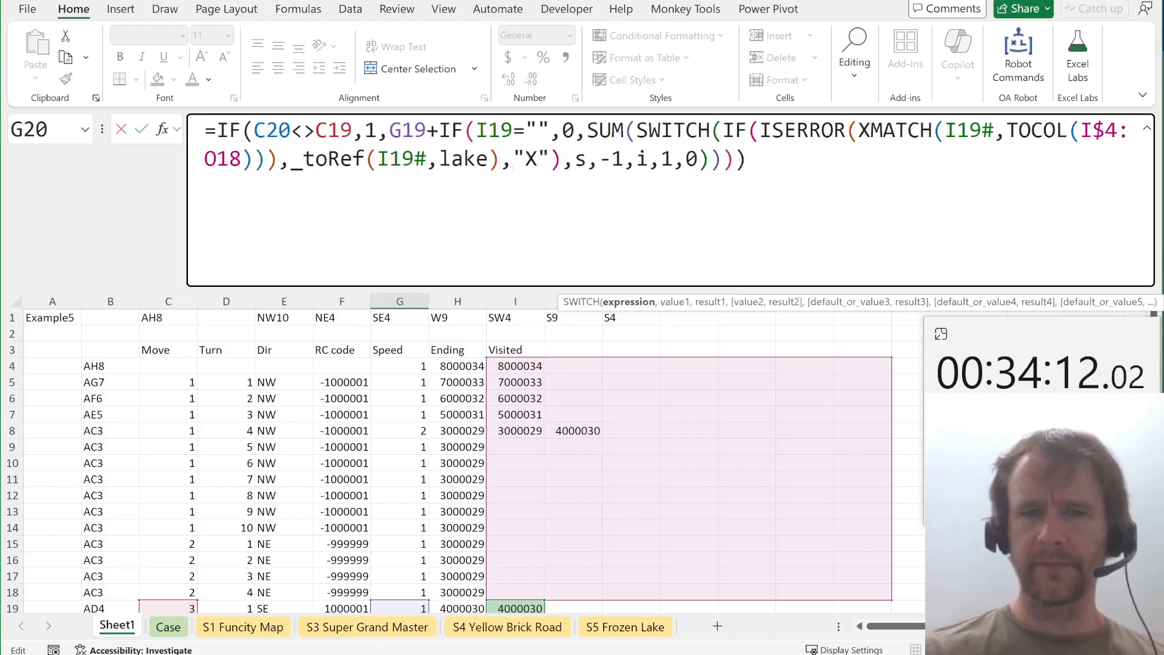
pyautogui.press('Return')
pyautogui.press('Up')
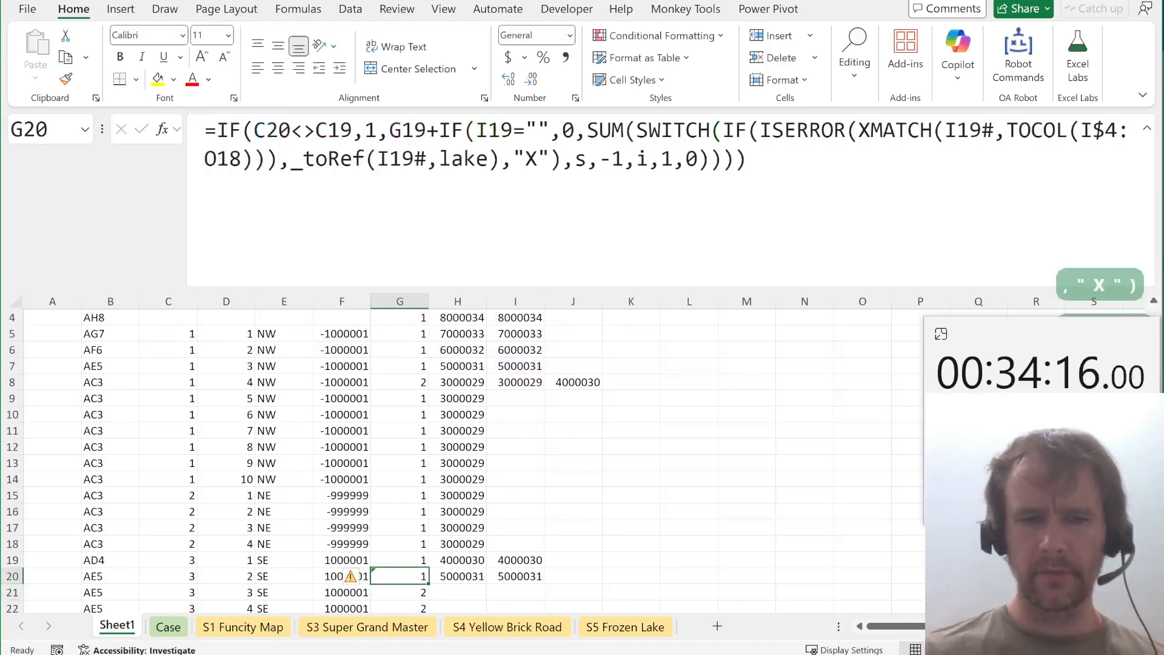
# Copy the revised Speed formula from G20 to G6:G21.
pyautogui.hotkey('ctrl', 'c')
pyautogui.press('Down')
pyautogui.hotkey('ctrl', 'v')
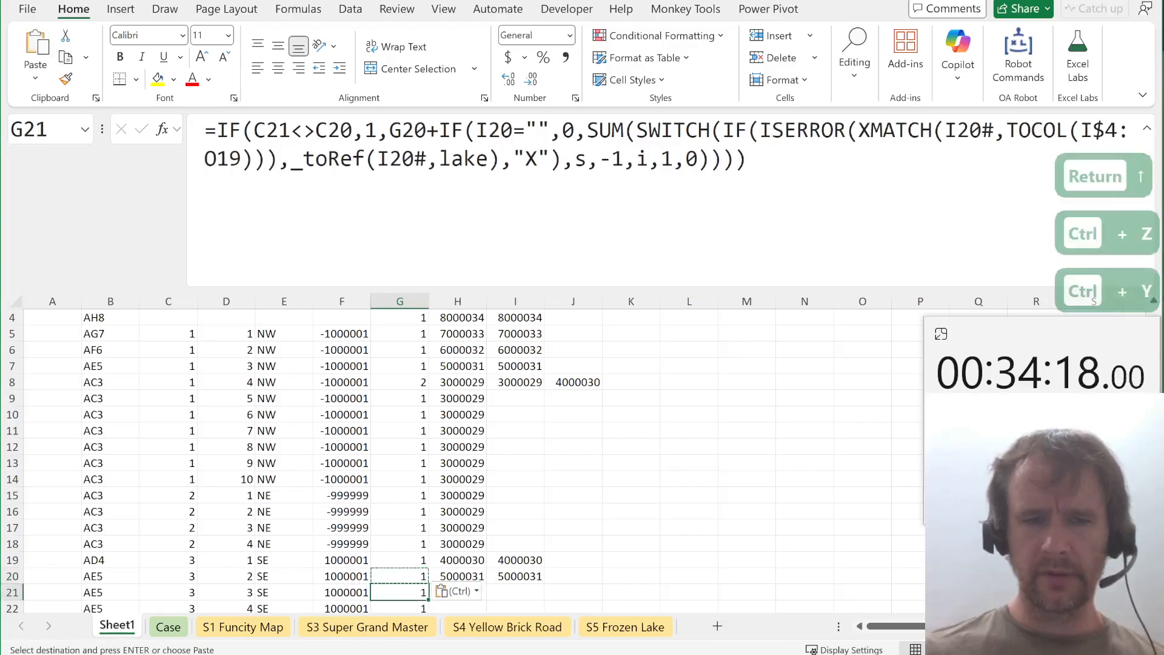
pyautogui.hotkey('ctrl', 'shift', 'Up')
pyautogui.hotkey('shift', 'Down')
pyautogui.hotkey('shift', 'Down')
pyautogui.hotkey('shift', 'Down')
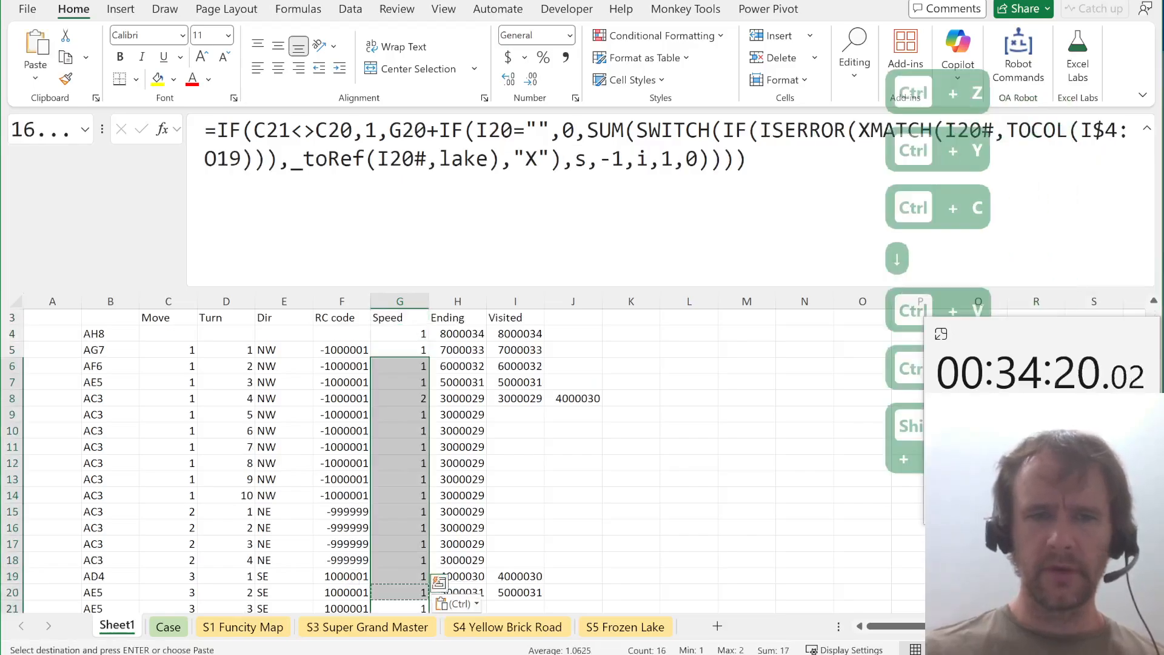
pyautogui.hotkey('ctrl', 'v')
pyautogui.press('Tab')
pyautogui.press('Up')
pyautogui.press('Up')
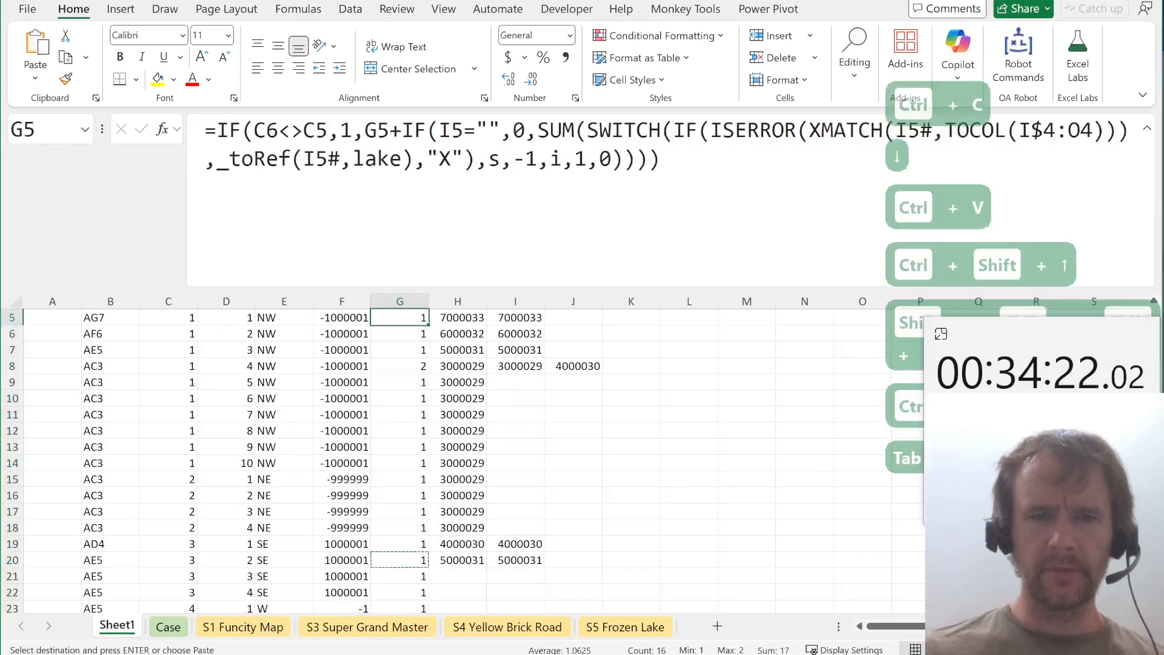
# Copy the revised Speed formula from G6 up into G5.
pyautogui.press('Down')
pyautogui.hotkey('ctrl', 'c')
pyautogui.press('Up')
pyautogui.hotkey('ctrl', 'v')
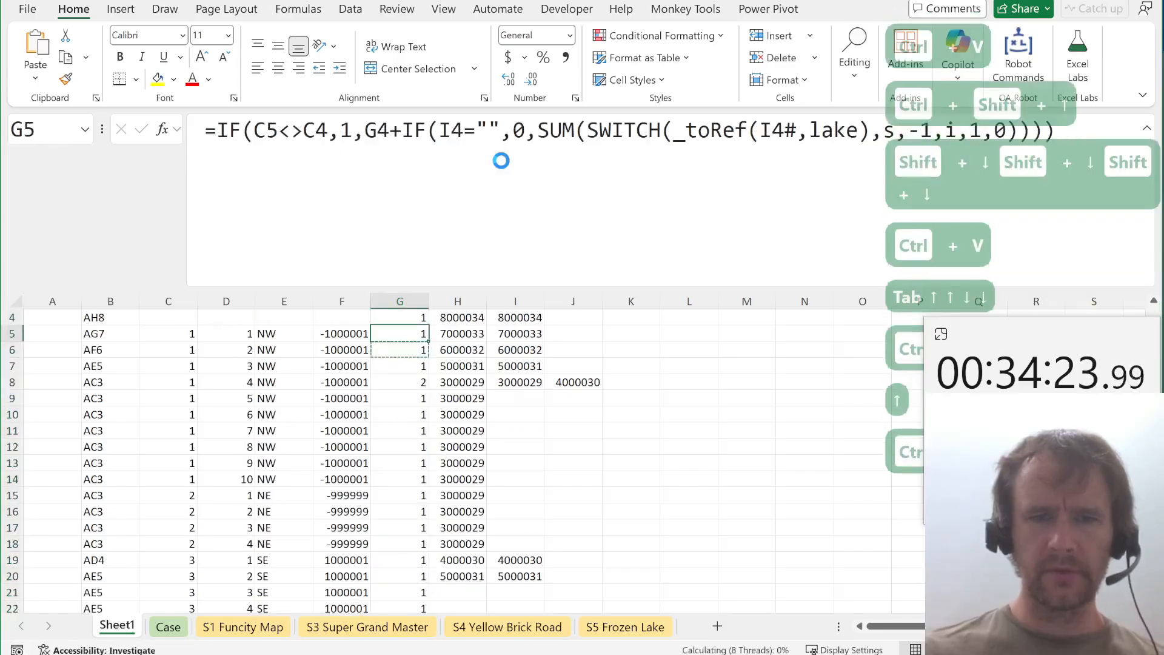
pyautogui.press('Right')
pyautogui.press('Down')
pyautogui.press('ctrl')
pyautogui.press('Escape')
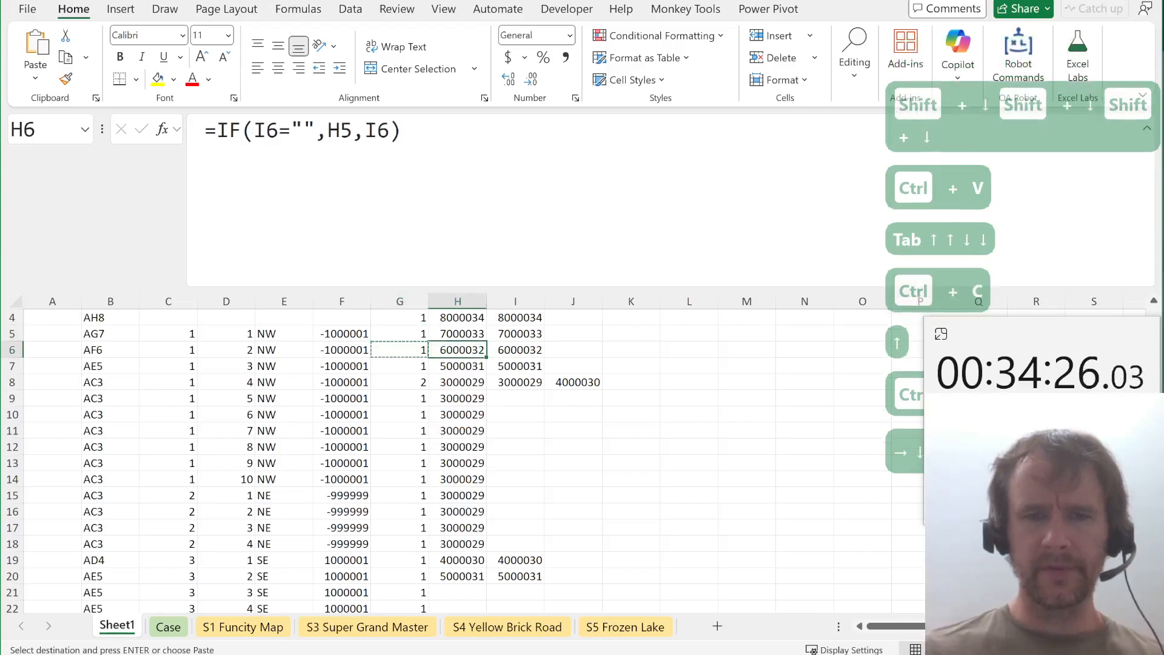
# Inspect the Speed formula in row 5 and the neighbouring Ending and Visited formulas in the rows below.
pyautogui.press('Left')
pyautogui.press('Up')
pyautogui.press('F2')
pyautogui.press('Escape')
pyautogui.press('Right')
pyautogui.press('Down')
pyautogui.press('Right')
pyautogui.press('Down')
pyautogui.press('Left')
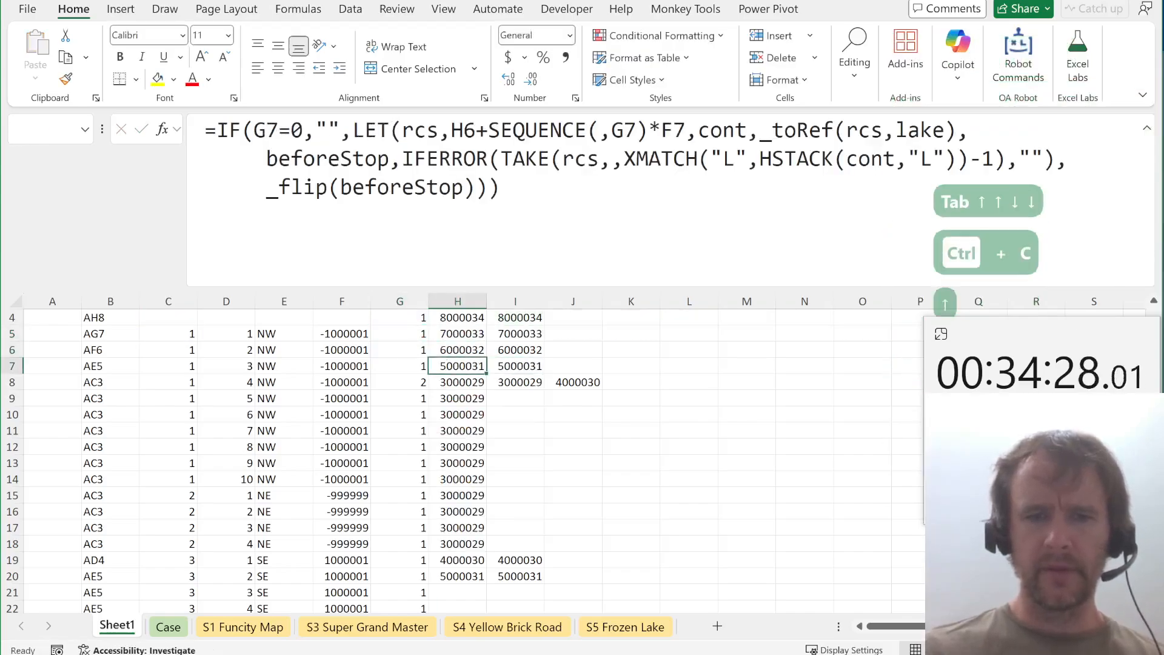
# Fill the Ending and Visited formulas from H20:I20 down to row 22.
pyautogui.press('Down')
pyautogui.hotkey('ctrl', 'Down')
pyautogui.hotkey('shift', 'Down')
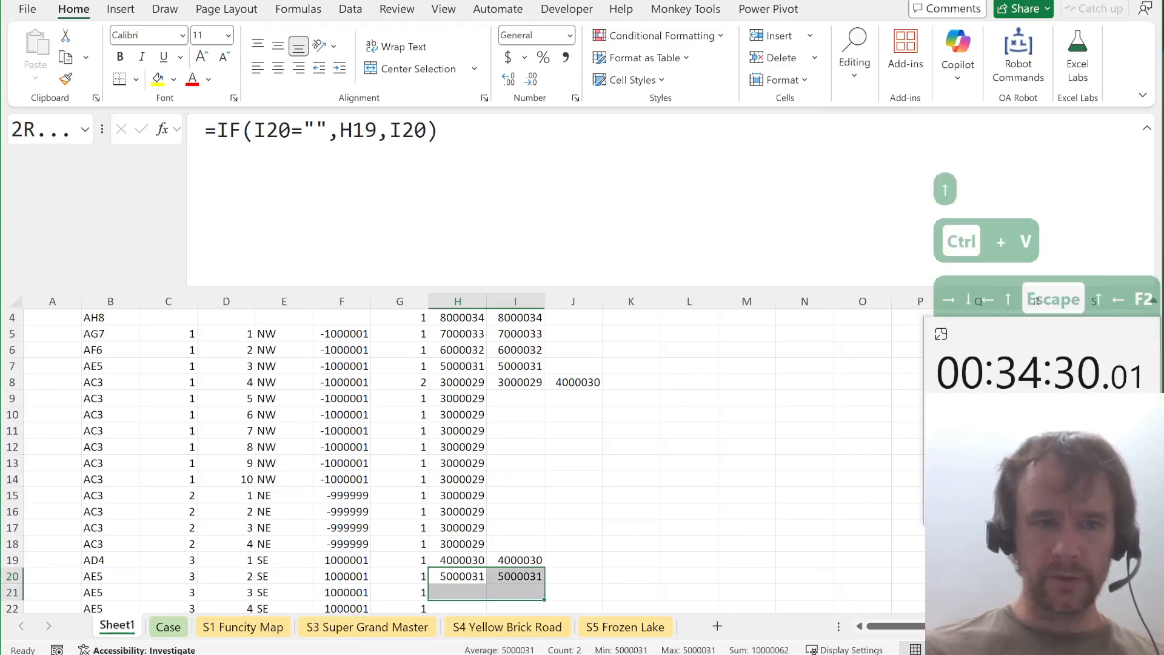
pyautogui.hotkey('shift', 'Down')
pyautogui.hotkey('shift', 'Right')
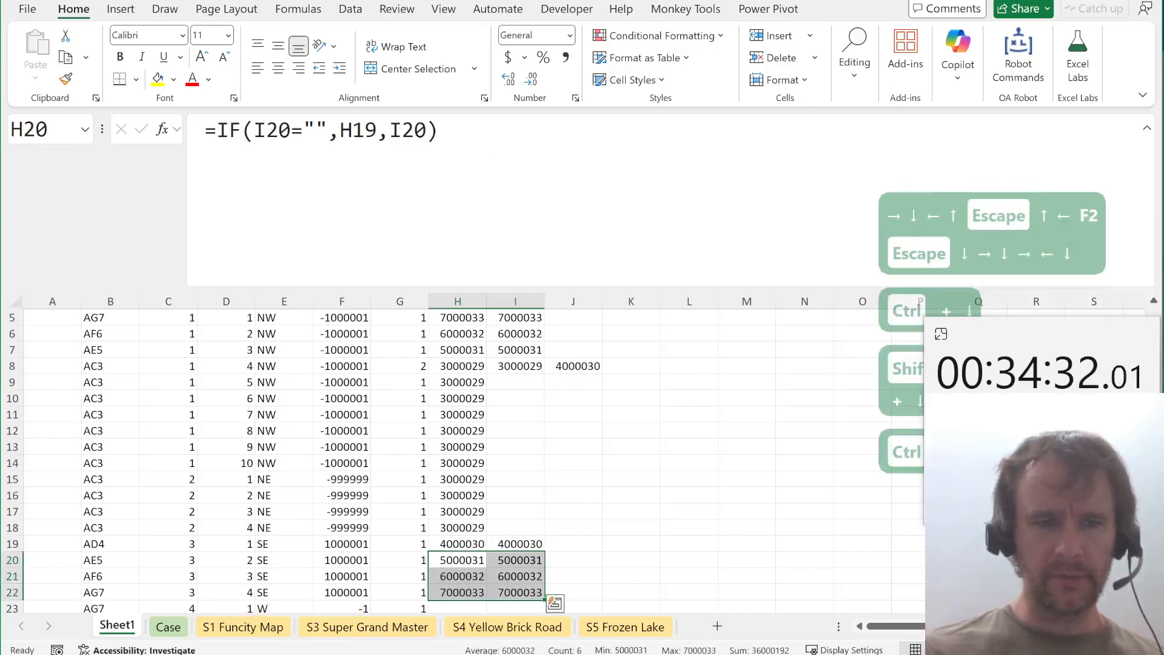
# Check Turns 2 to 4 of Move 3 in the Case sheet's Example 5 text and fill Sheet1's Ending and Visited formulas down to row 23.
pyautogui.hotkey('ctrl', 'pagedown')
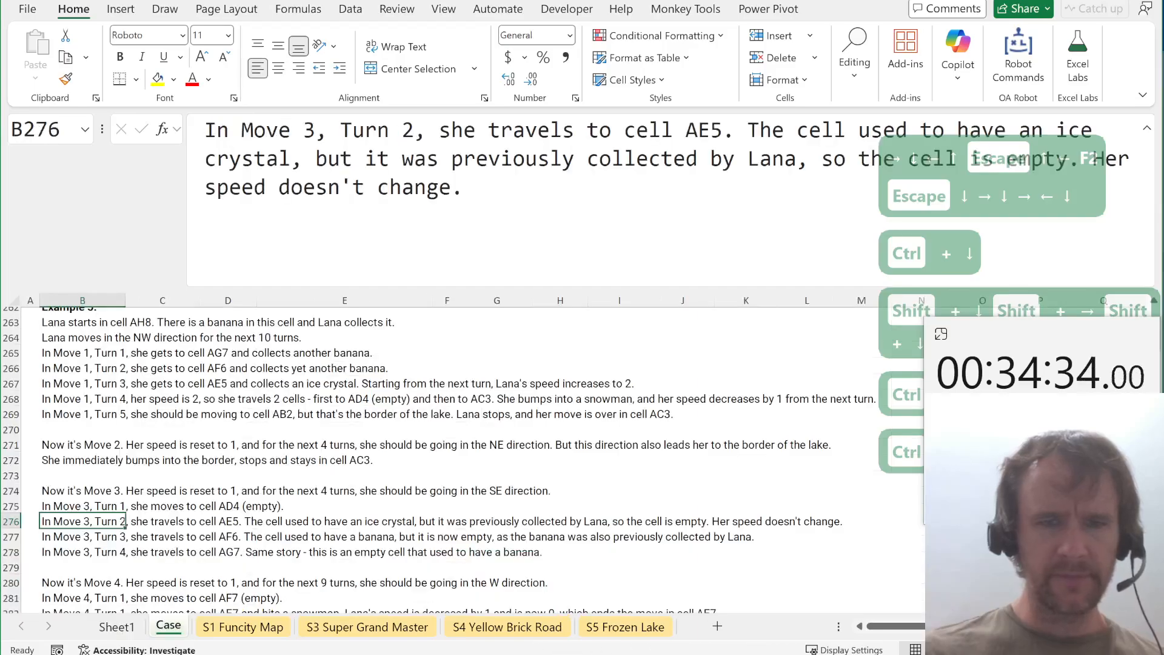
pyautogui.press('Down')
pyautogui.hotkey('shift', 'space')
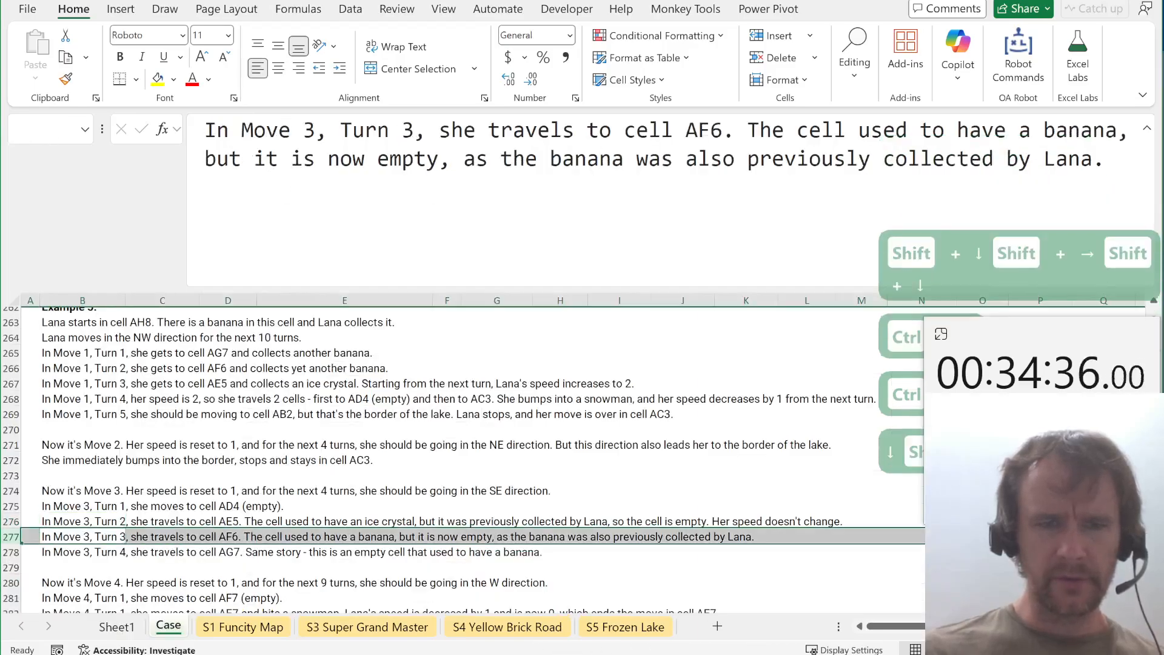
pyautogui.press('Down')
pyautogui.hotkey('shift', 'space')
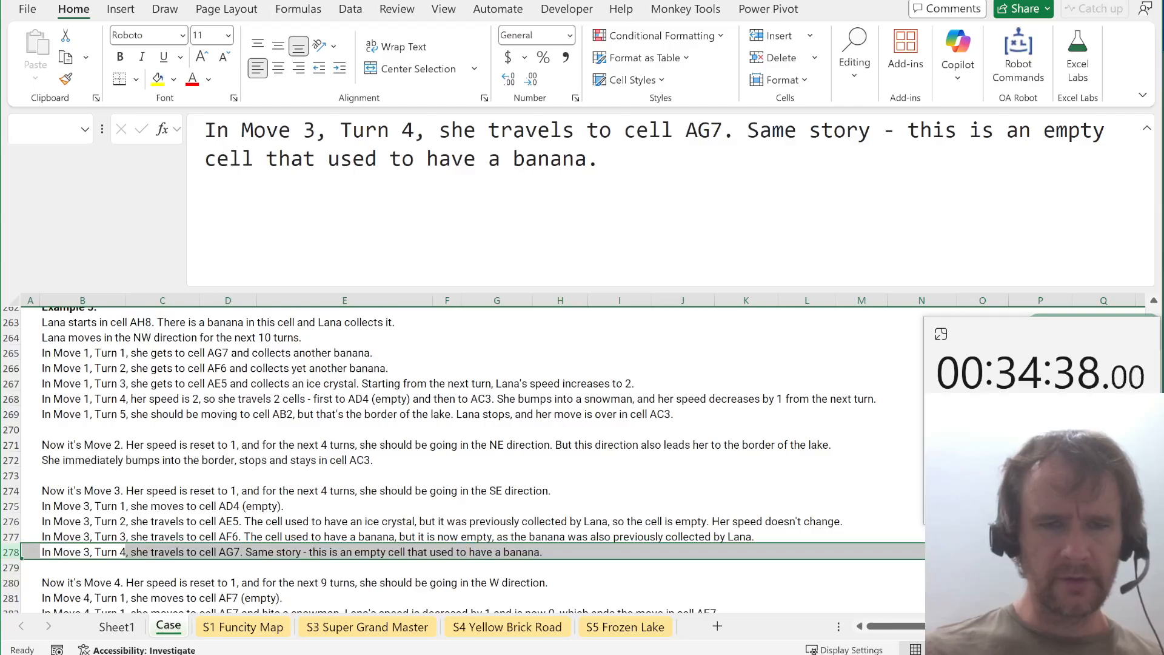
pyautogui.hotkey('ctrl', 'pageup')
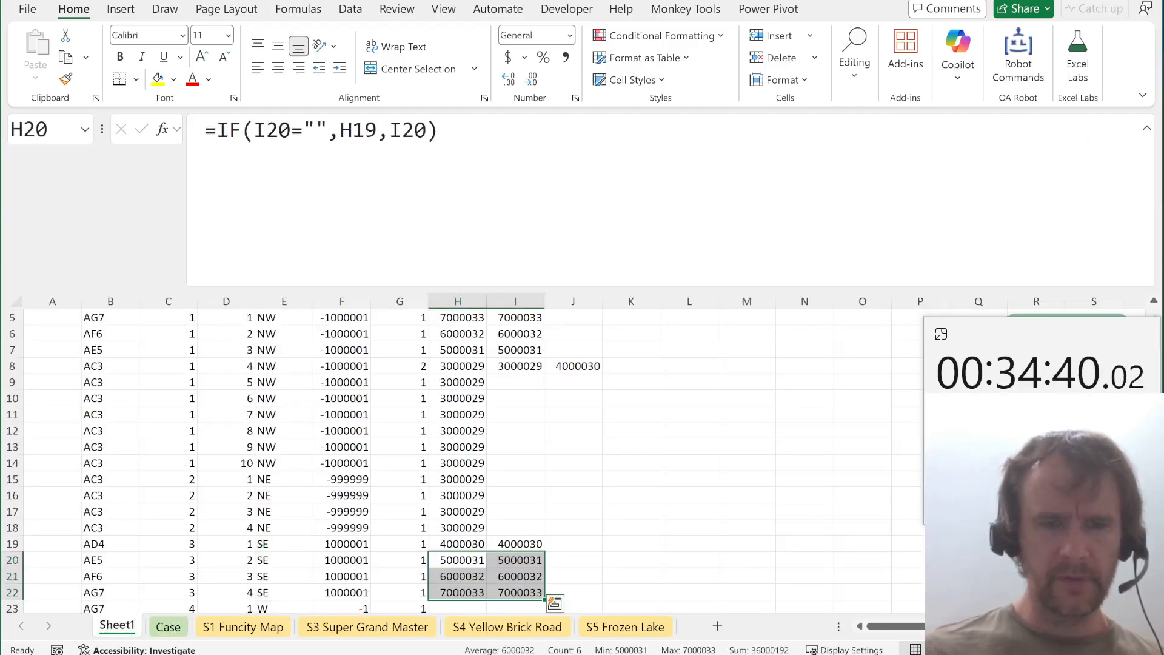
pyautogui.hotkey('shift', 'Down')
pyautogui.hotkey('ctrl', 'd')
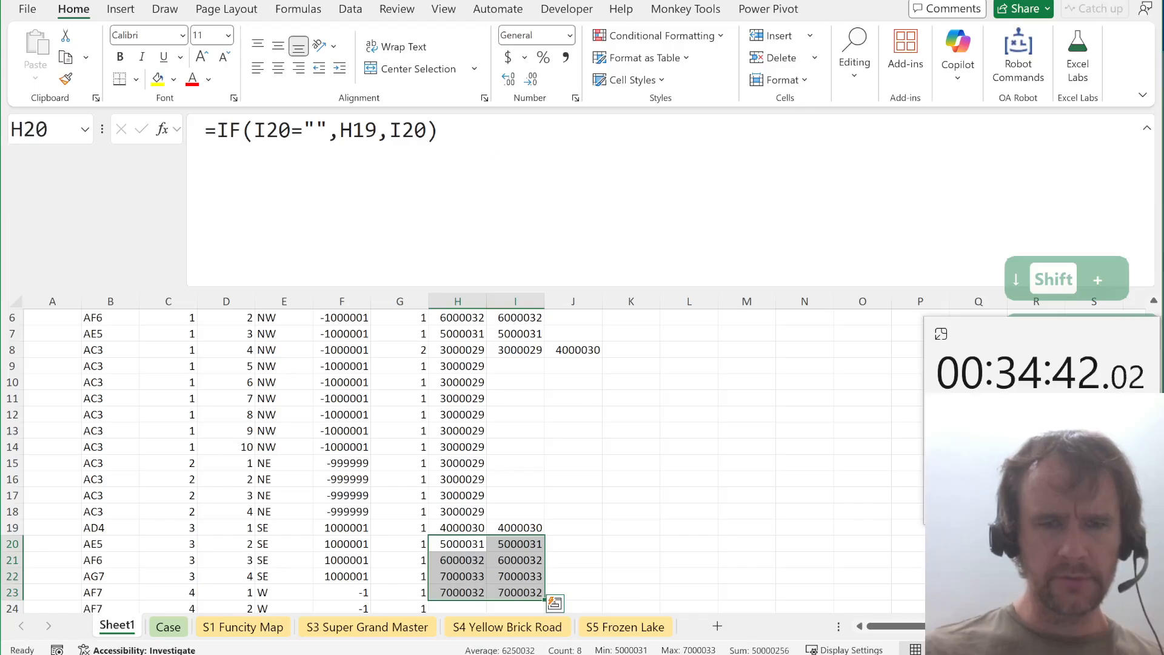
# Read the Move 4 description and final outcome of Example 5 on the Case sheet for comparison with Sheet1.
pyautogui.hotkey('ctrl', 'Down')
pyautogui.hotkey('ctrl', 'pageup')
pyautogui.hotkey('ctrl', 'pagedown')
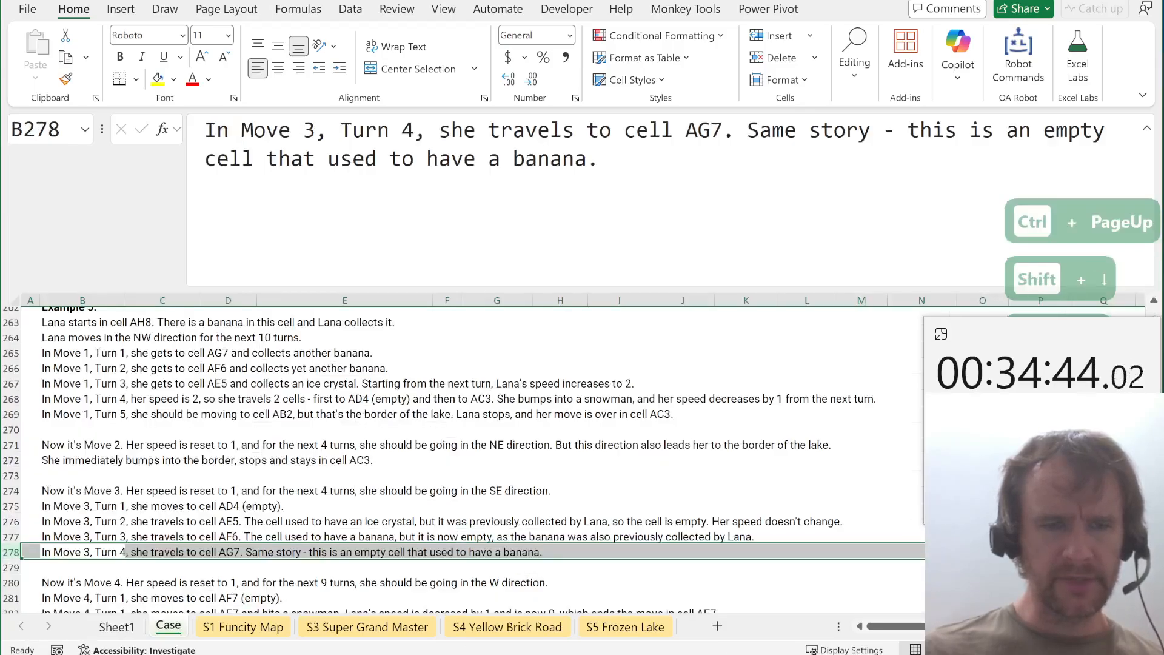
pyautogui.hotkey('ctrl', 'Down')
pyautogui.hotkey('ctrl', 'Down')
pyautogui.hotkey('ctrl', 'Down')
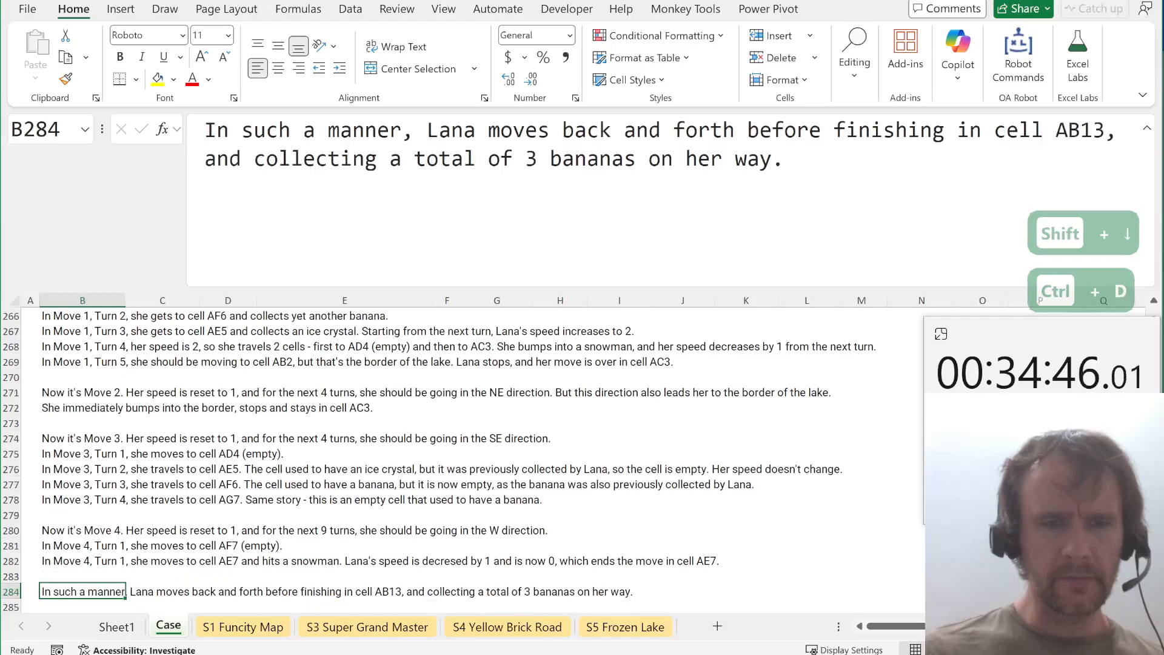
pyautogui.hotkey('ctrl', 'Up')
pyautogui.hotkey('ctrl', 'Up')
pyautogui.press('Down')
pyautogui.press('Down')
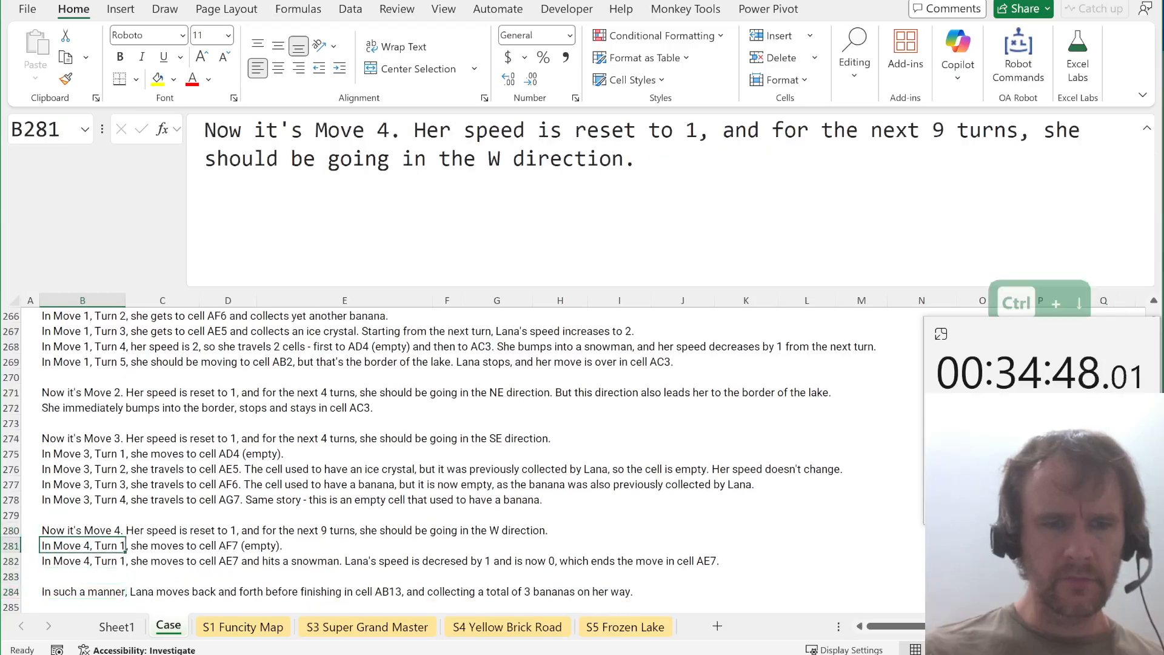
pyautogui.hotkey('ctrl', 'pageup')
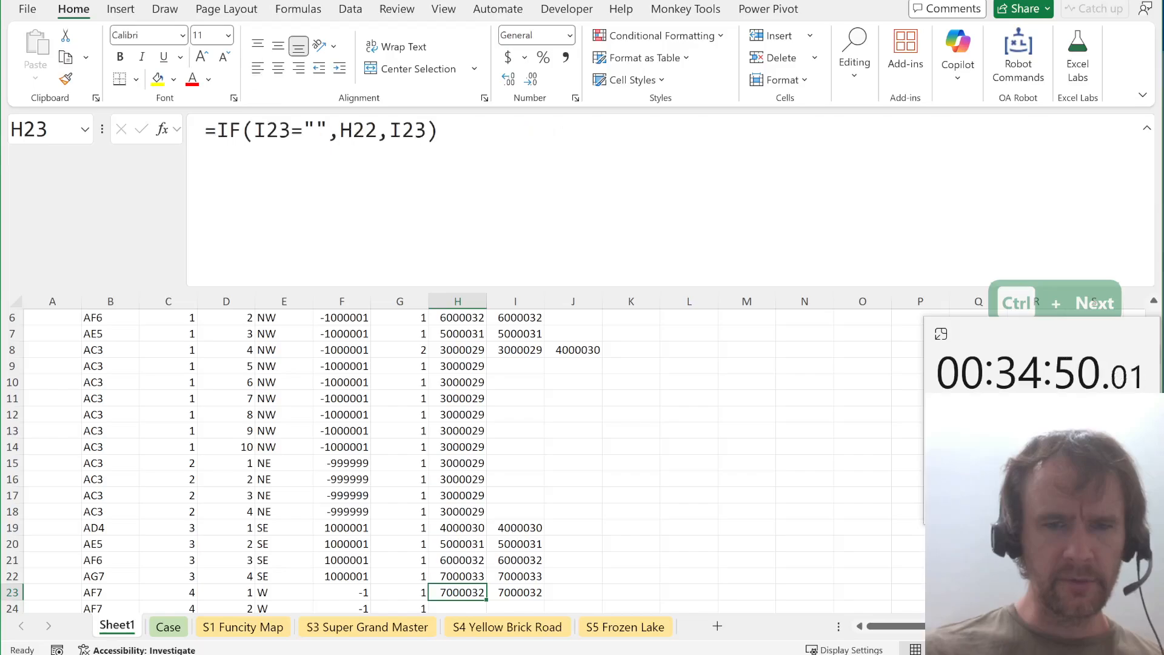
# Fill the Ending and Visited formulas from H23:I23 down to row 25.
pyautogui.hotkey('shift', 'Right')
pyautogui.hotkey('shift', 'Down')
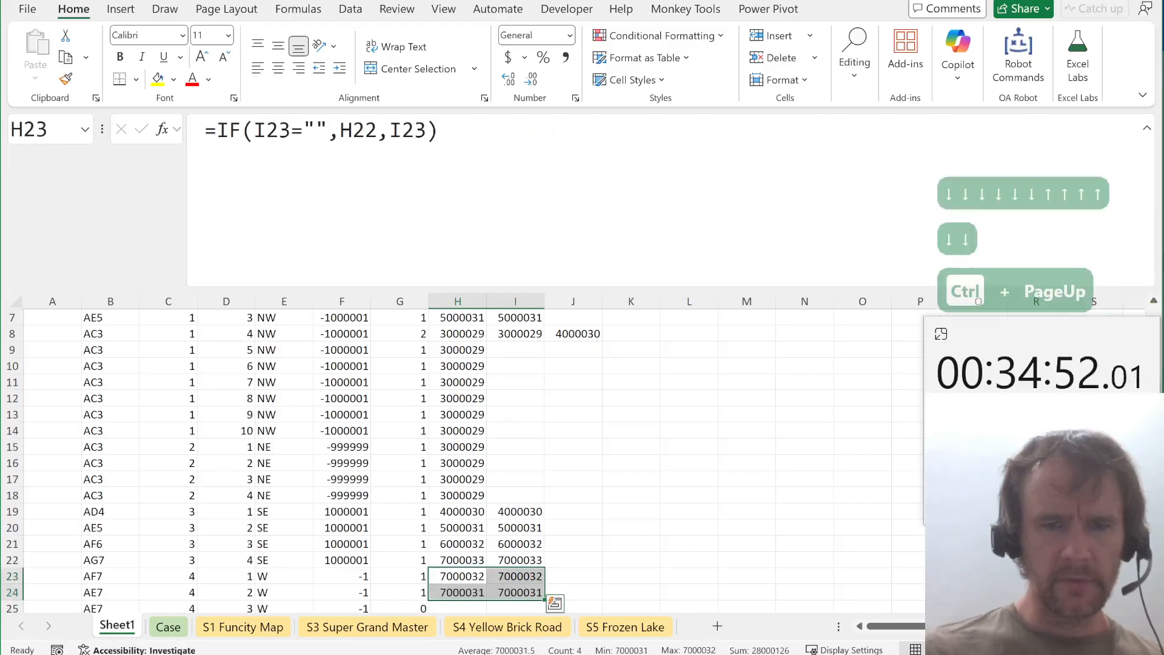
pyautogui.press('Down')
pyautogui.press('Down')
pyautogui.press('Up')
pyautogui.hotkey('shift', 'Right')
pyautogui.hotkey('shift', 'Down')
pyautogui.hotkey('ctrl', 'd')
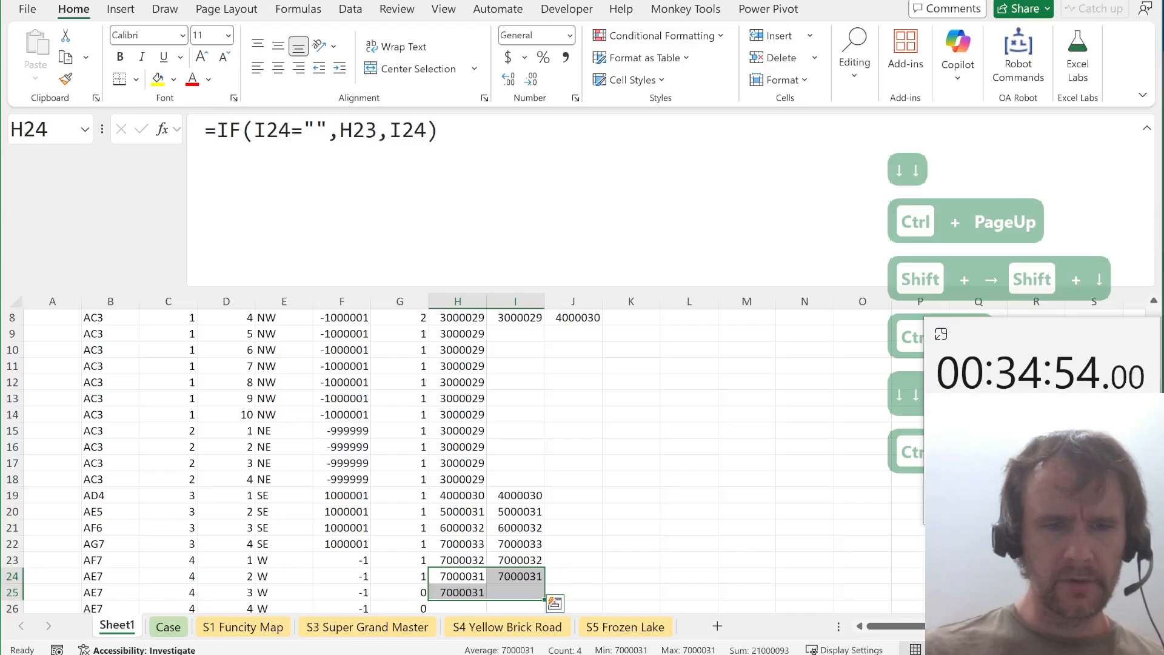
# Extend the Ending and Visited formulas from H24:I24 down to row 31, the last turn of Move 4.
pyautogui.hotkey('shift', 'Down')
pyautogui.hotkey('shift', 'Down')
pyautogui.hotkey('shift', 'Down')
pyautogui.hotkey('shift', 'Down')
pyautogui.hotkey('ctrl', 'd')
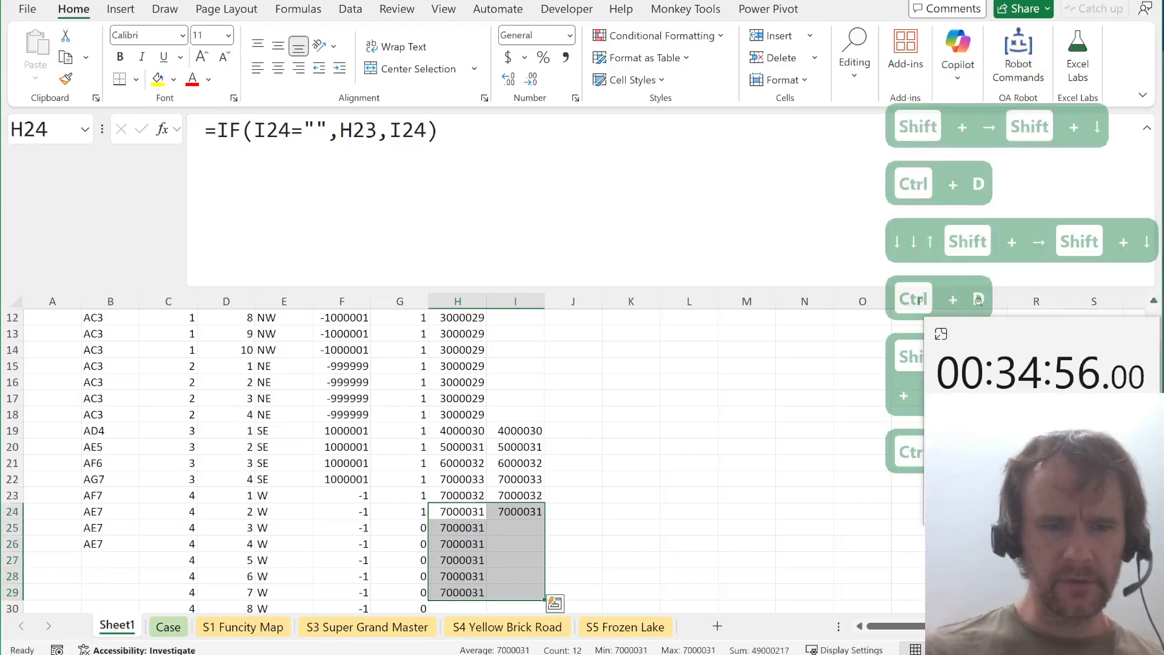
pyautogui.hotkey('shift', 'Down')
pyautogui.hotkey('shift', 'Down')
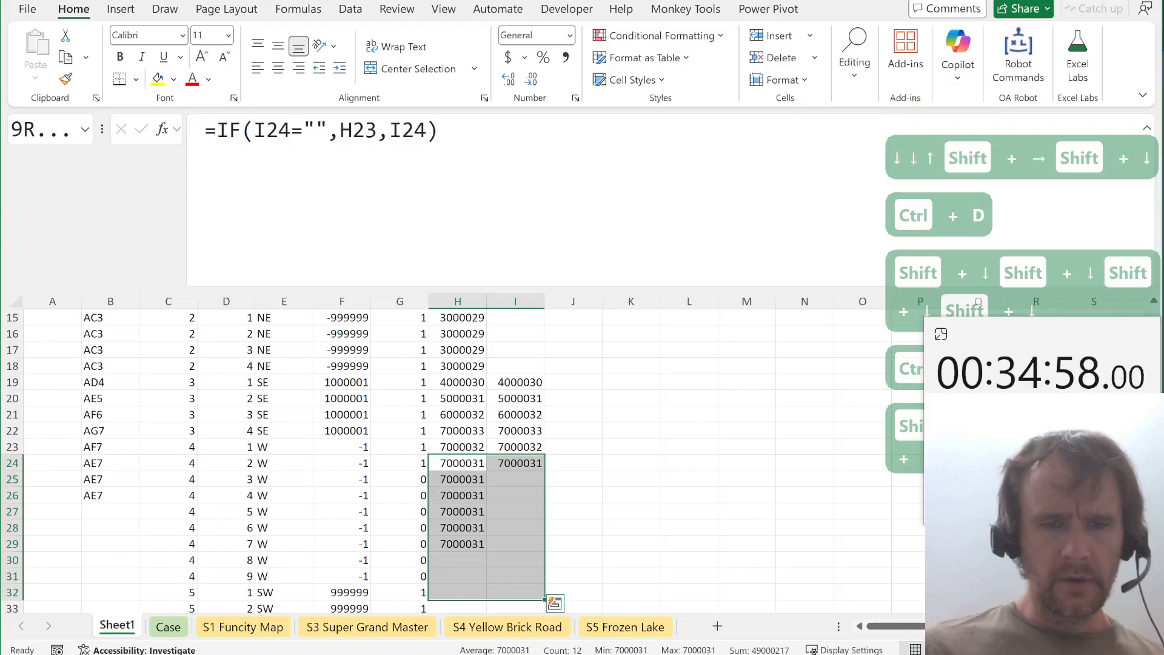
pyautogui.hotkey('ctrl', 'd')
# Fill the address formula in column B down to row 48.
pyautogui.press('Left')
pyautogui.press('Left')
pyautogui.press('Left')
pyautogui.press('Left')
pyautogui.press('Left')
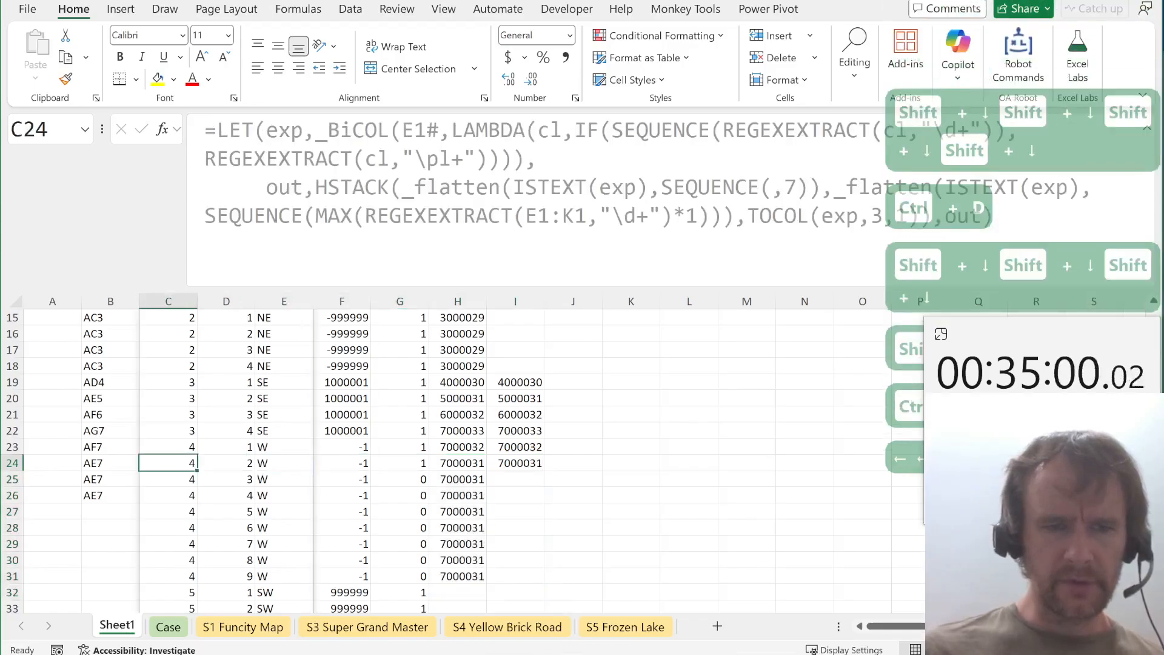
pyautogui.hotkey('ctrl', 'Down')
pyautogui.press('Left')
pyautogui.hotkey('ctrl', 'shift', 'Up')
pyautogui.hotkey('ctrl', 'd')
# Fill the Ending and Visited formulas from H31:I31 down to row 48.
pyautogui.press('Right')
pyautogui.press('Right')
pyautogui.press('Right')
pyautogui.press('Right')
pyautogui.press('Right')
pyautogui.press('Right')
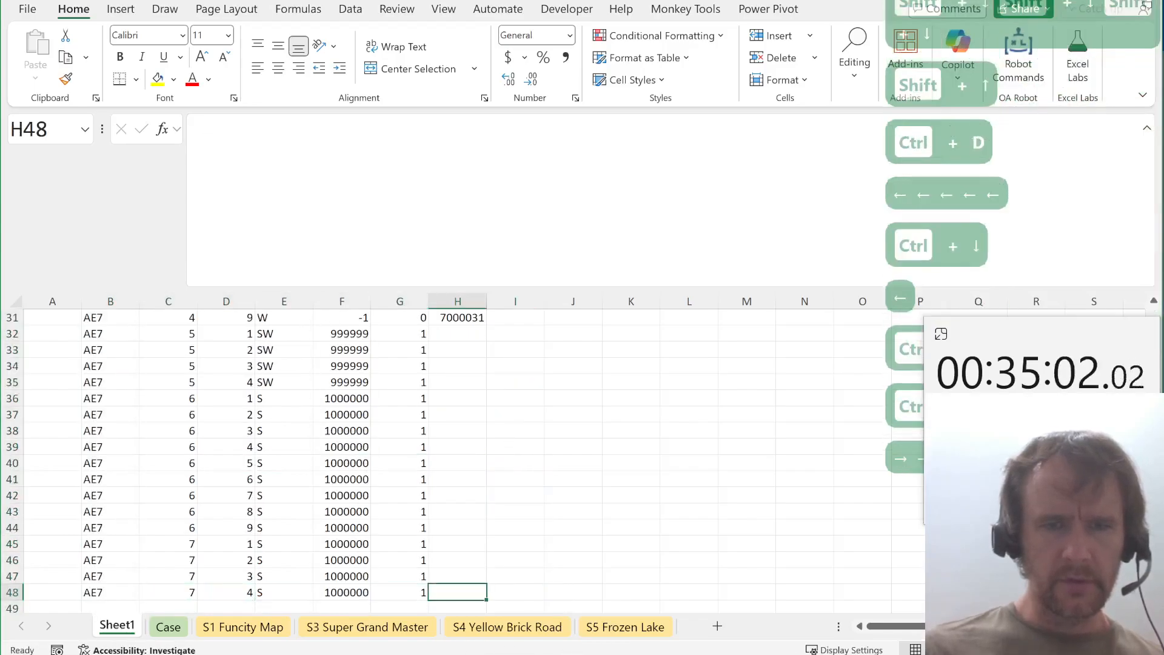
pyautogui.hotkey('shift', 'Up')
pyautogui.hotkey('ctrl', 'Up')
pyautogui.hotkey('shift', 'Right')
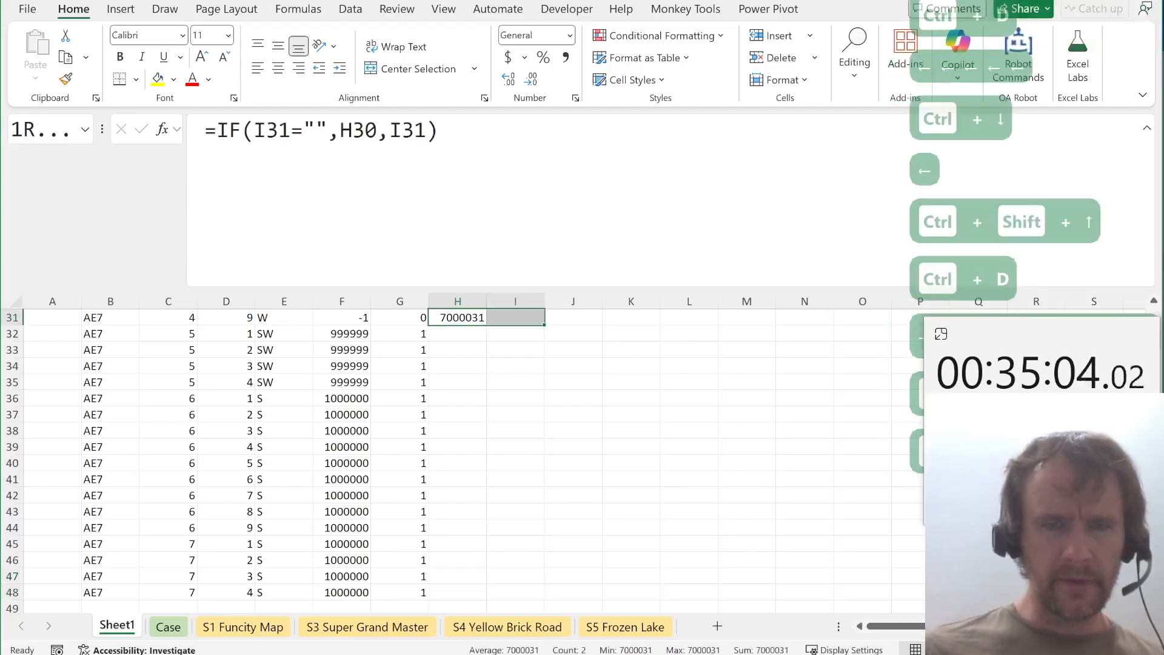
pyautogui.hotkey('shift', 'Down')
pyautogui.hotkey('shift', 'Down')
pyautogui.hotkey('shift', 'Down')
pyautogui.hotkey('shift', 'Down')
pyautogui.hotkey('shift', 'Down')
pyautogui.hotkey('shift', 'Down')
pyautogui.hotkey('shift', 'Down')
pyautogui.hotkey('shift', 'Down')
pyautogui.hotkey('shift', 'Down')
pyautogui.hotkey('shift', 'Down')
pyautogui.hotkey('shift', 'Down')
pyautogui.hotkey('shift', 'Down')
pyautogui.hotkey('shift', 'Down')
pyautogui.hotkey('shift', 'Down')
pyautogui.hotkey('shift', 'Down')
pyautogui.hotkey('shift', 'Down')
pyautogui.hotkey('shift', 'Down')
pyautogui.hotkey('ctrl', 'd')
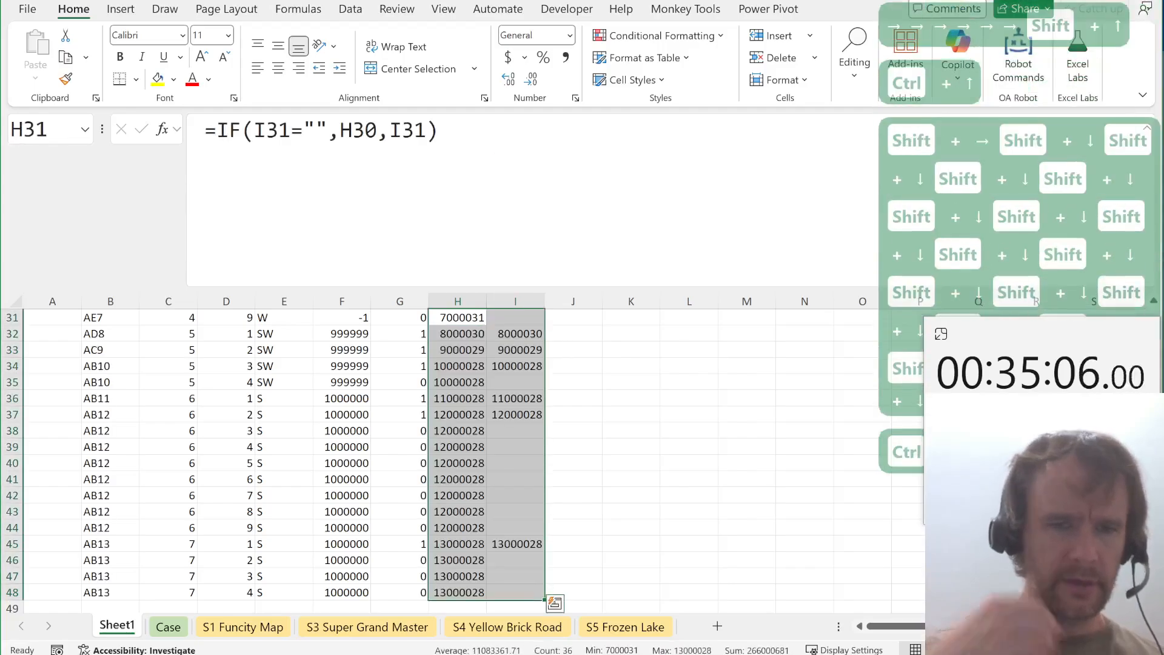
# Delete the address formulas in column B from B4 down to the last turn.
pyautogui.hotkey('ctrl', 'Down')
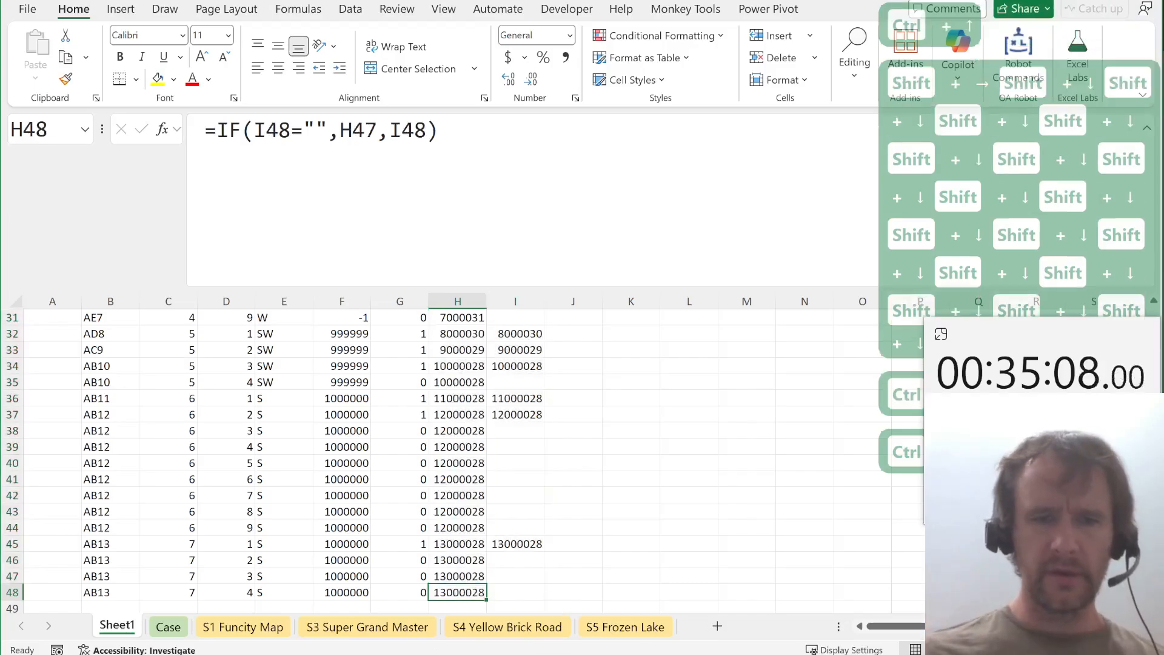
pyautogui.hotkey('ctrl', 'Left')
pyautogui.hotkey('ctrl', 'Left')
pyautogui.hotkey('ctrl', 'Right')
pyautogui.hotkey('ctrl', 'Up')
pyautogui.hotkey('ctrl', 'Down')
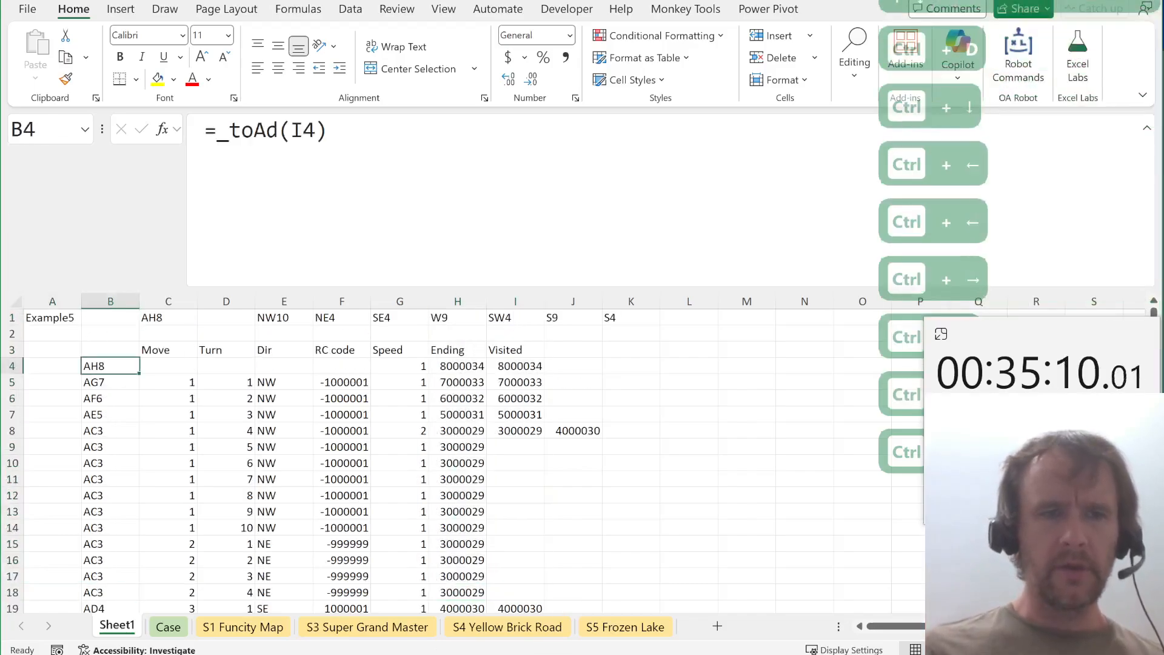
pyautogui.hotkey('ctrl', 'shift', 'Down')
pyautogui.press('Delete')
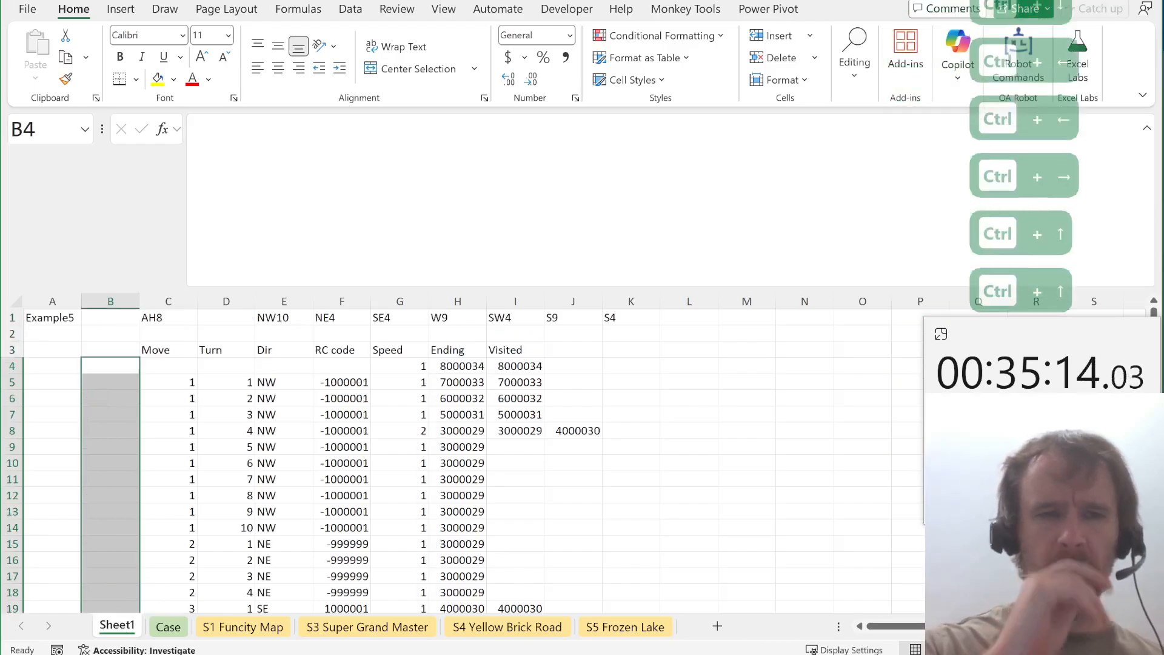
# Fill the Speed, Ending and Visited formulas from G48:I48 down to row 156.
pyautogui.press('Right')
pyautogui.press('Down')
pyautogui.press('Right')
pyautogui.press('Right')
pyautogui.press('Right')
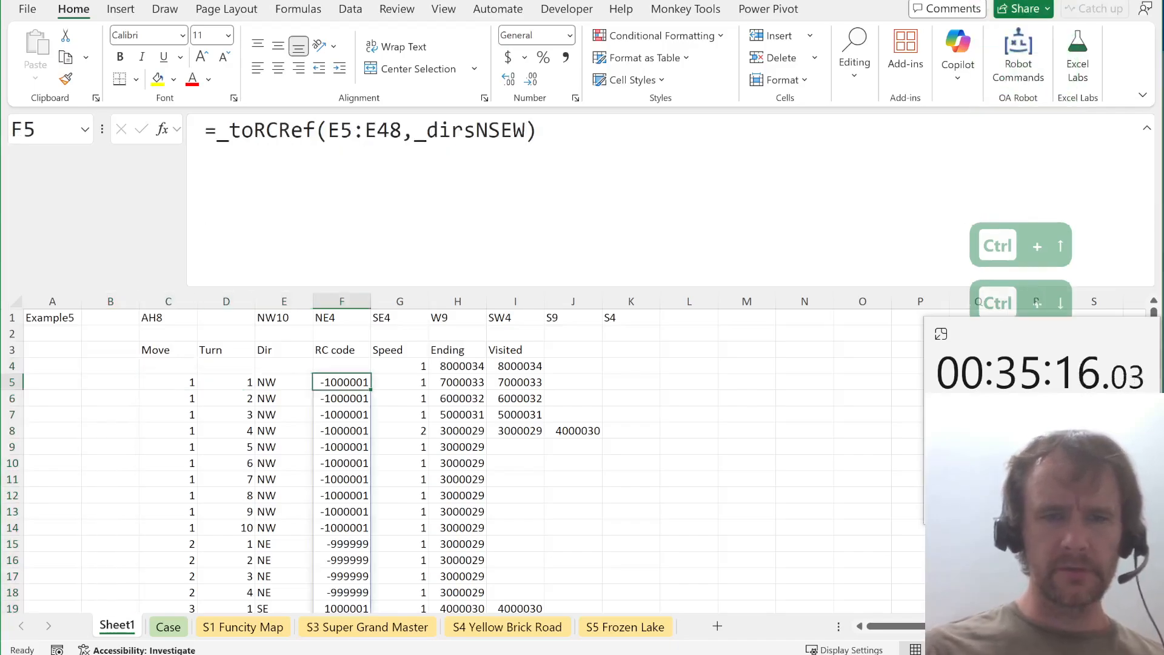
pyautogui.hotkey('ctrl', 'Down')
pyautogui.press('Right')
pyautogui.hotkey('ctrl', 'Up')
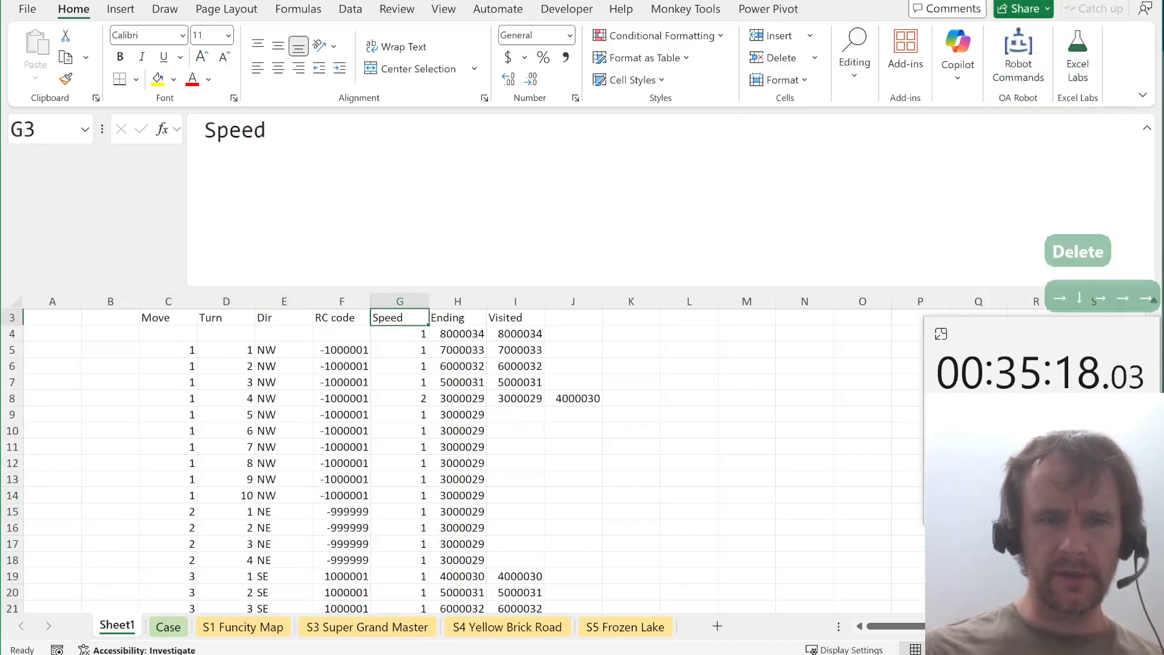
pyautogui.hotkey('ctrl', 'Down')
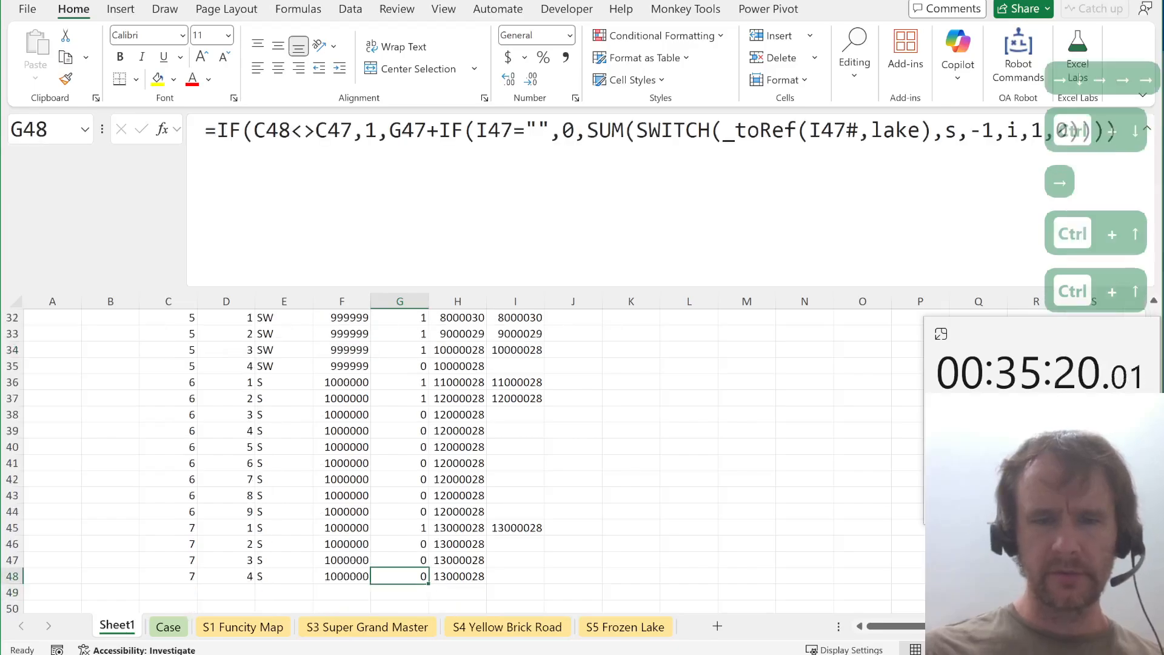
pyautogui.hotkey('shift', 'Right')
pyautogui.hotkey('shift', 'Right')
pyautogui.hotkey('shift', 'pagedown')
pyautogui.hotkey('shift', 'pagedown')
pyautogui.hotkey('shift', 'pagedown')
pyautogui.hotkey('shift', 'pagedown')
pyautogui.hotkey('shift', 'pagedown')
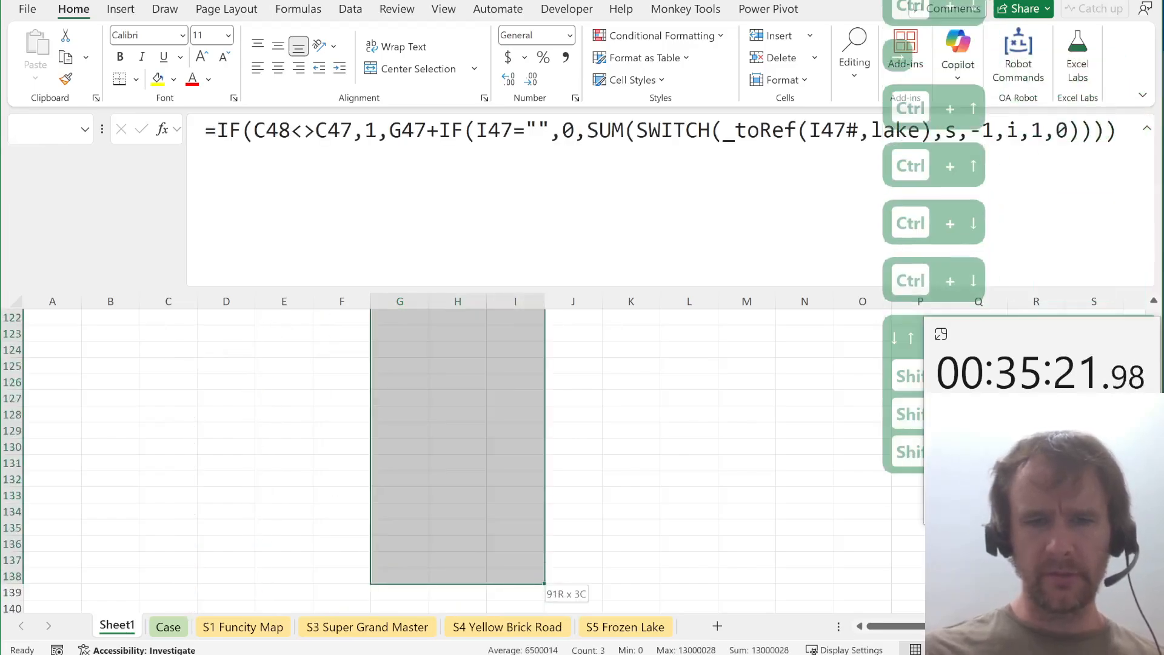
pyautogui.hotkey('shift', 'pagedown')
pyautogui.hotkey('ctrl', 'd')
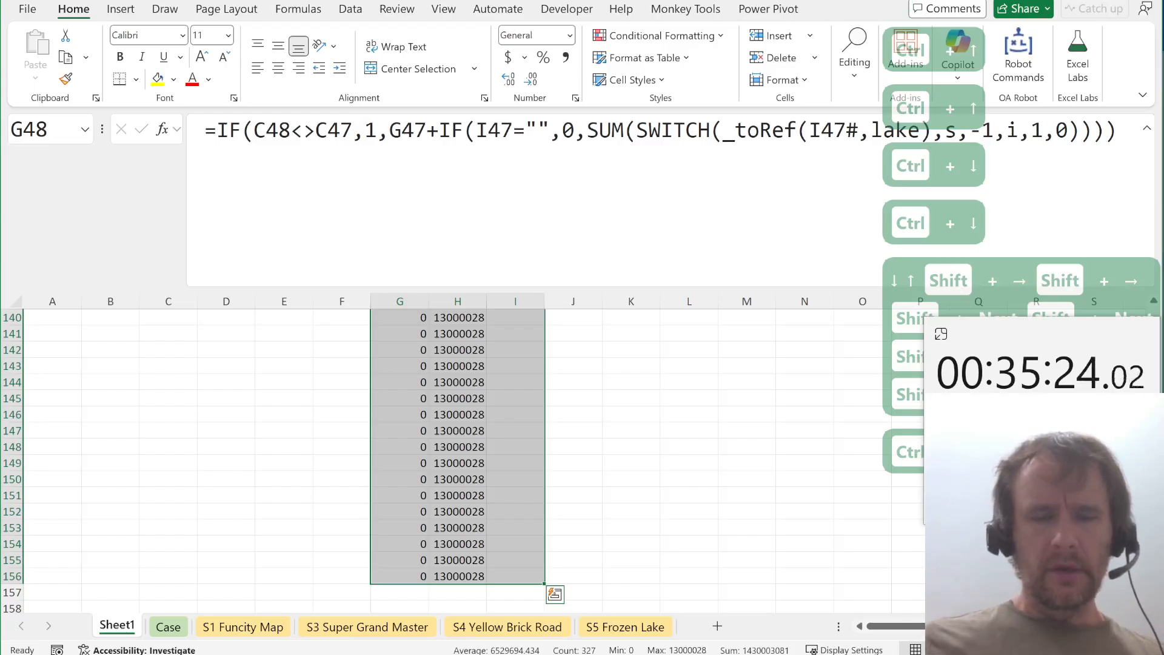
# Enter =_toAd(H156) in O3 to convert the last Ending code to a cell address.
pyautogui.hotkey('ctrl', 'Up')
pyautogui.hotkey('ctrl', 'Up')
pyautogui.press('Right')
pyautogui.press('Right')
pyautogui.press('Right')
pyautogui.press('Right')
pyautogui.press('Down')
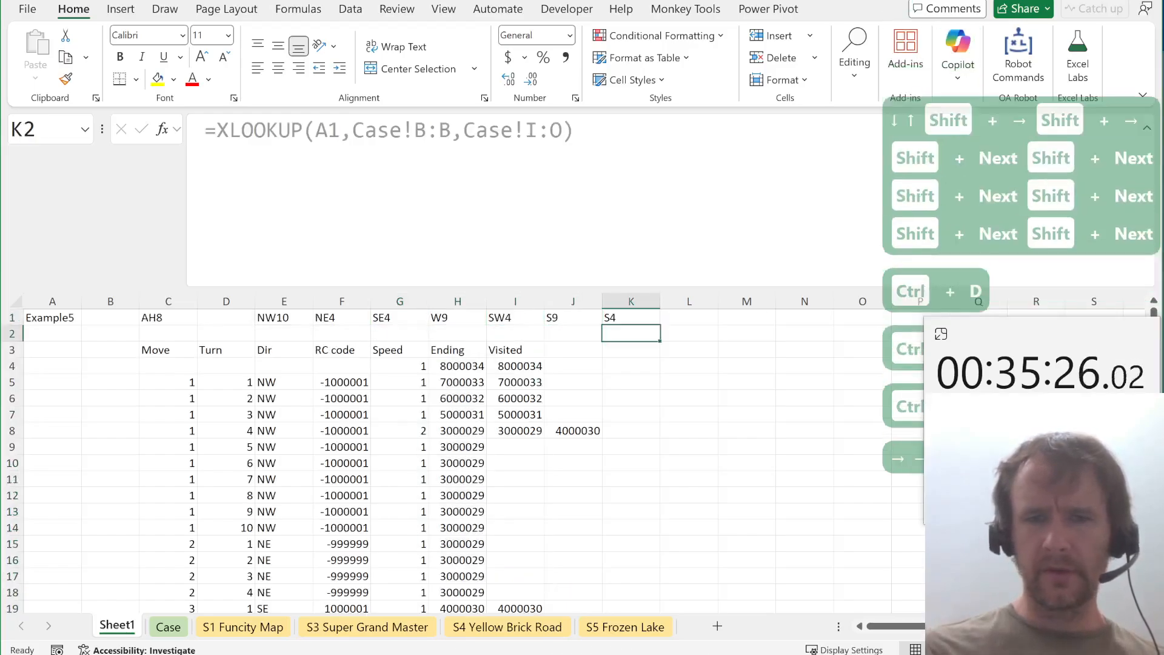
pyautogui.press('Right')
pyautogui.press('Right')
pyautogui.press('Right')
pyautogui.press('Right')
pyautogui.press('Down')
pyautogui.write('=')
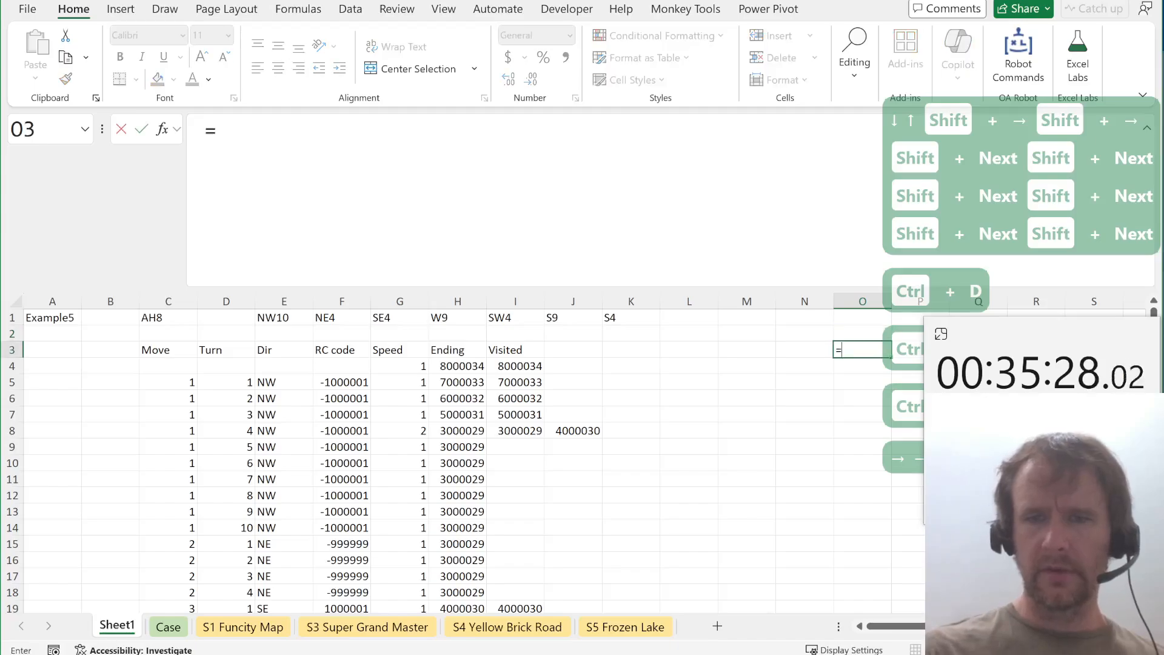
pyautogui.write('toad')
pyautogui.press('Tab')
pyautogui.hotkey('ctrl', 'Left')
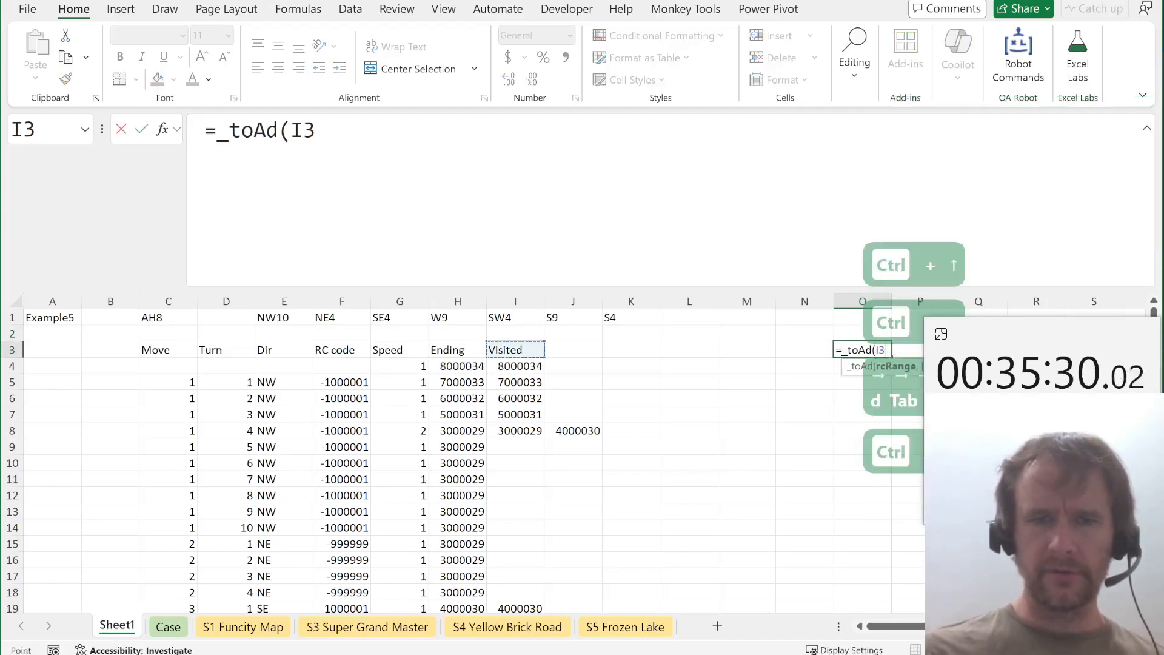
pyautogui.press('Left')
pyautogui.press('Down')
pyautogui.hotkey('ctrl', 'Down')
pyautogui.write(')')
pyautogui.press('Return')
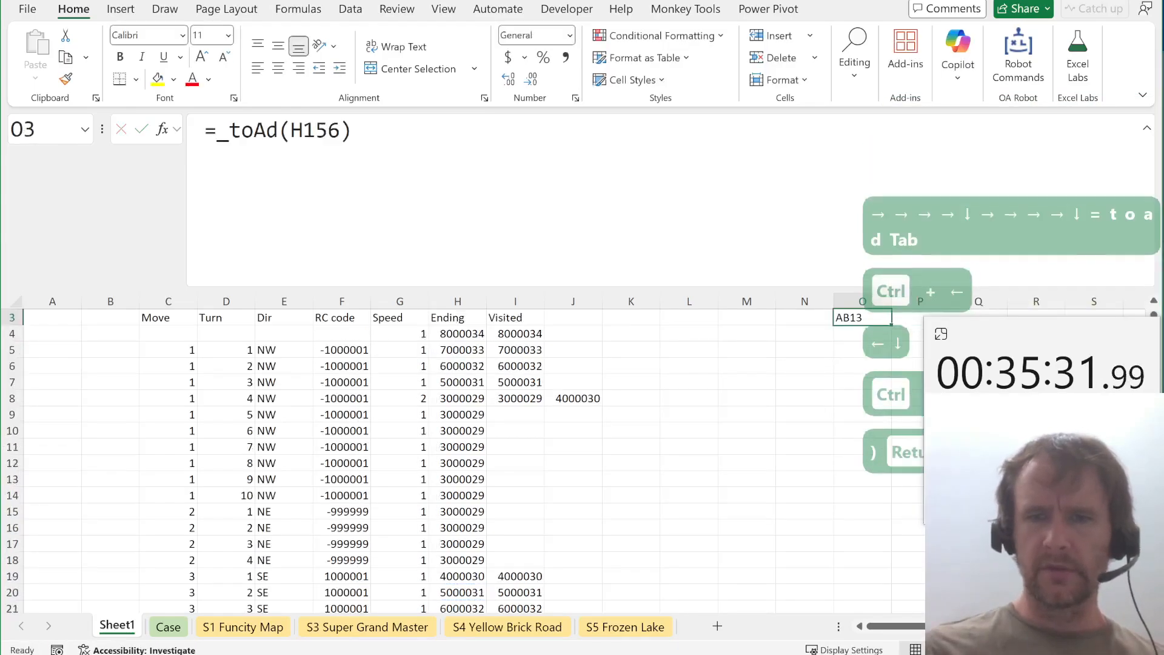
# List games 81 to 100 from N4 down with a formula referencing the Section 5 Game # column on the Case sheet.
pyautogui.press('Up')
pyautogui.press('Right')
pyautogui.press('Down')
pyautogui.press('Left')
pyautogui.press('Left')
pyautogui.press('Down')
pyautogui.write('=')
pyautogui.hotkey('ctrl', 'pagedown')
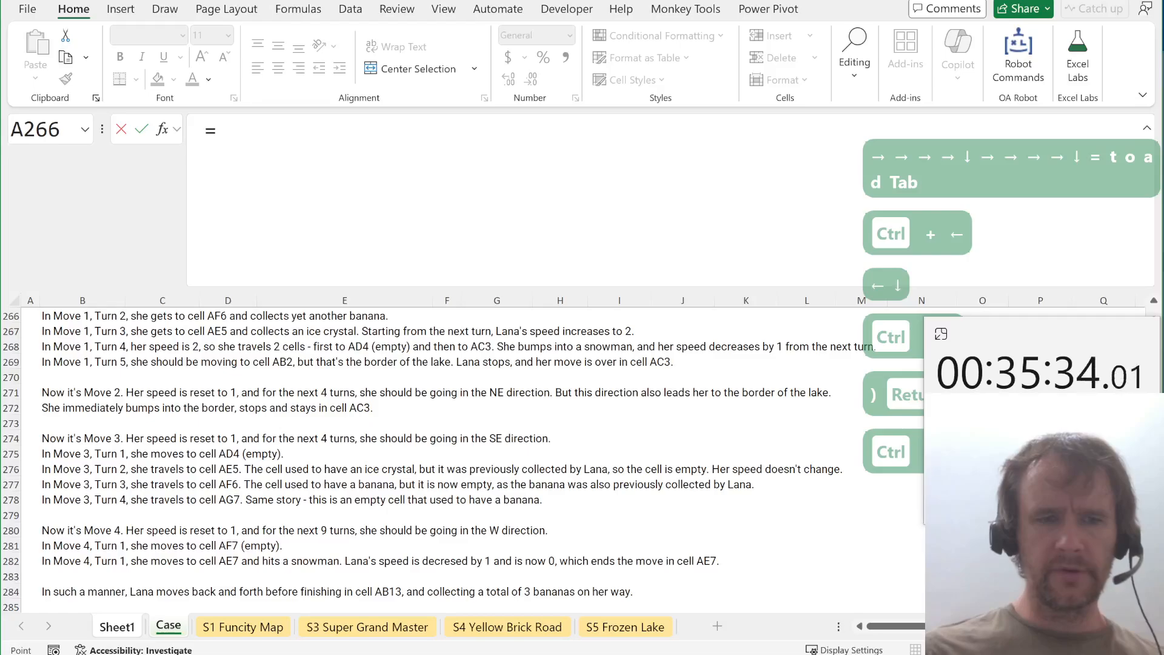
pyautogui.scroll(-8, 170, 445)
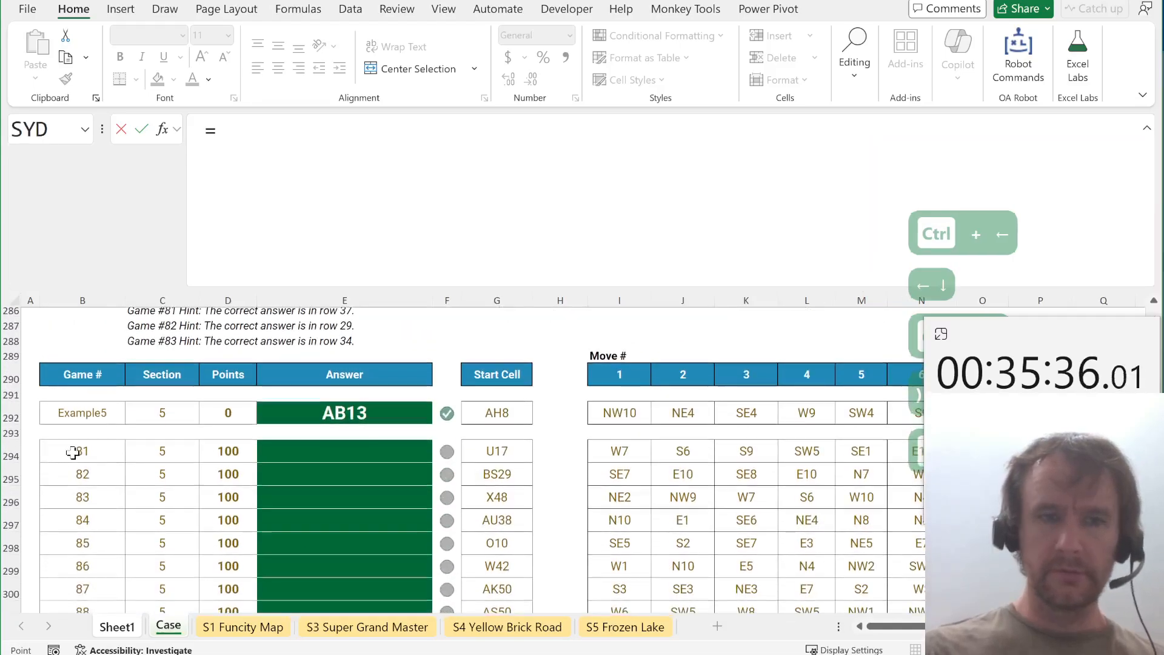
pyautogui.click(76, 449)
pyautogui.hotkey('ctrl', 'shift', 'Down')
pyautogui.press('Return')
# Try to calculate the ending address of every listed game with a data table over N3:O23, using A1 as column input cell.
pyautogui.press('Up')
pyautogui.press('Up')
pyautogui.hotkey('ctrl', 'shift', 'Down')
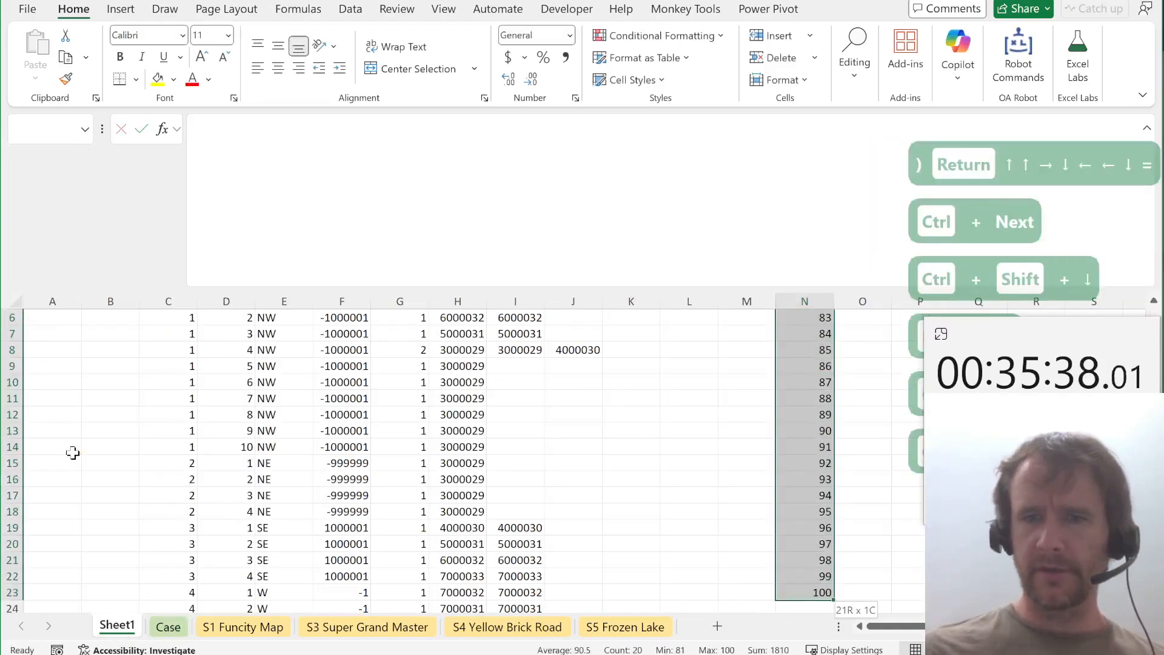
pyautogui.hotkey('shift', 'Right')
pyautogui.hotkey('alt', 'a')
pyautogui.press('w')
pyautogui.press('t')
pyautogui.press('Tab')
pyautogui.write('a1')
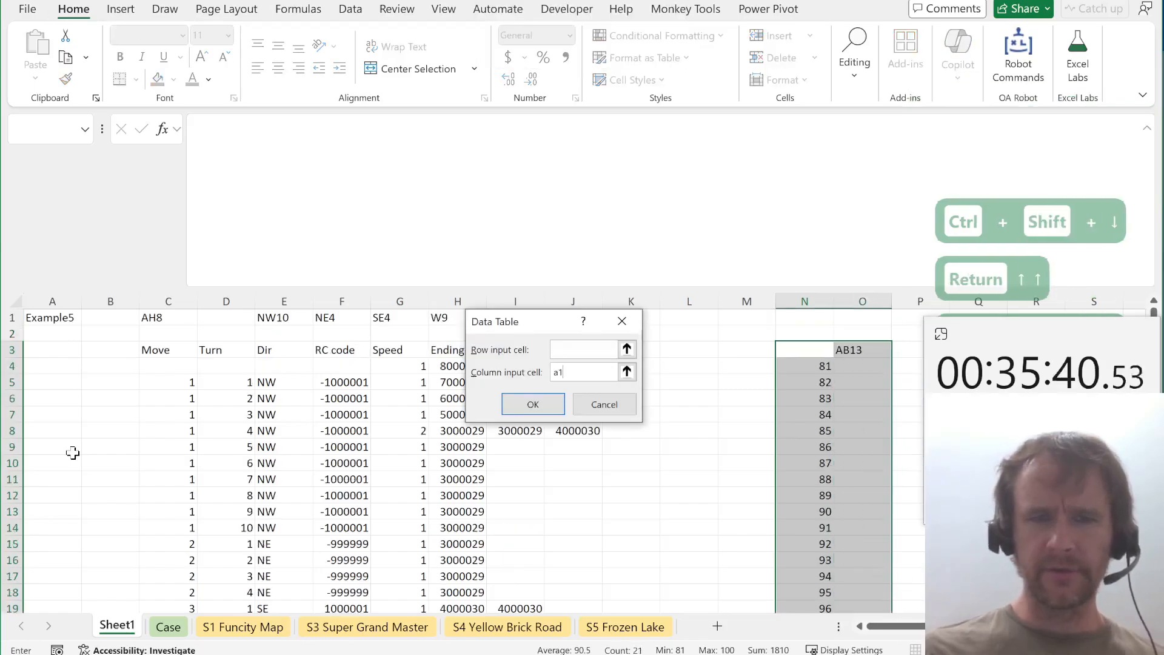
pyautogui.press('Return')
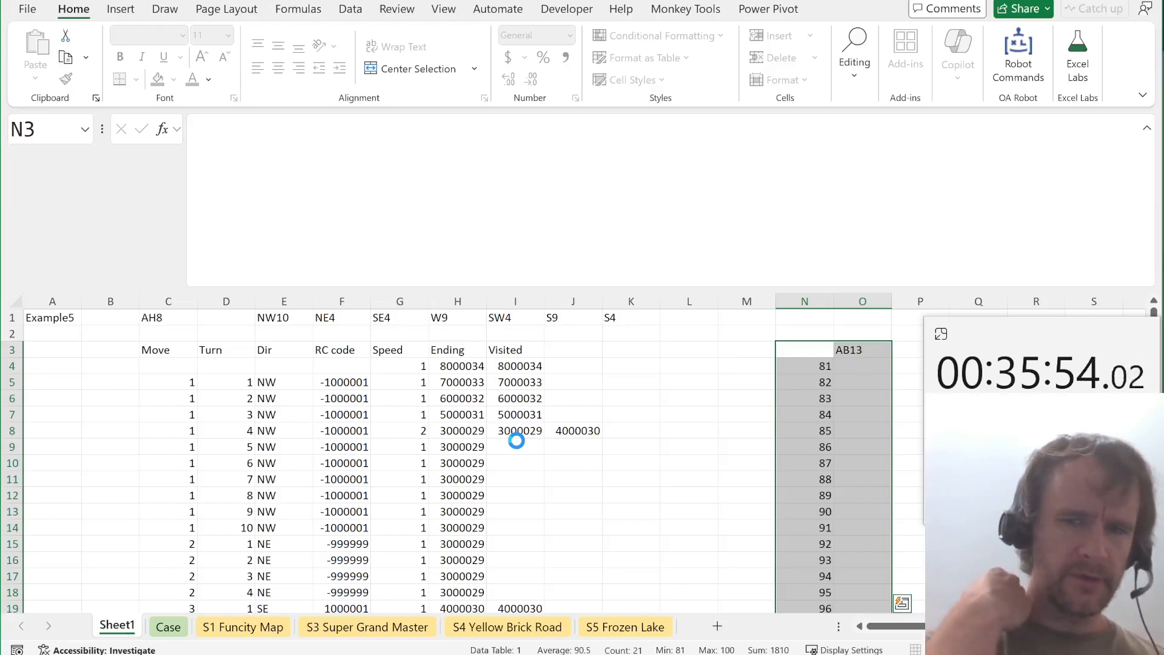
# Examine the data table results in column O and the RC code, Speed, Ending and Visited cells around the last turn.
pyautogui.click(713, 414)
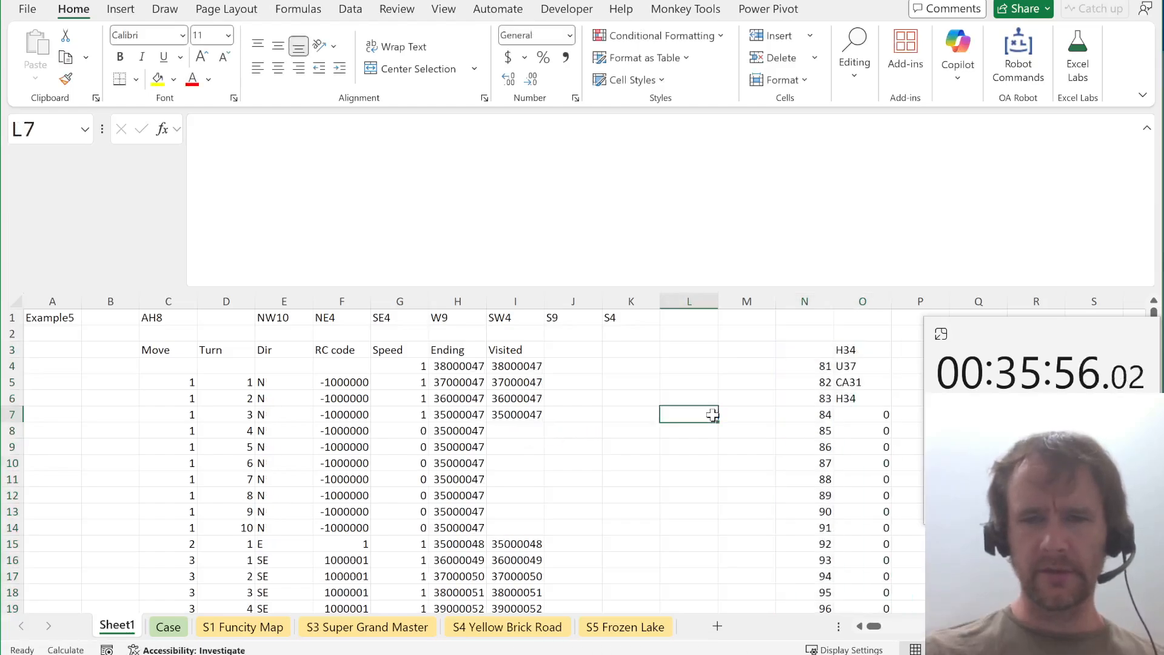
pyautogui.click(850, 401)
pyautogui.scroll(-5, 476, 553)
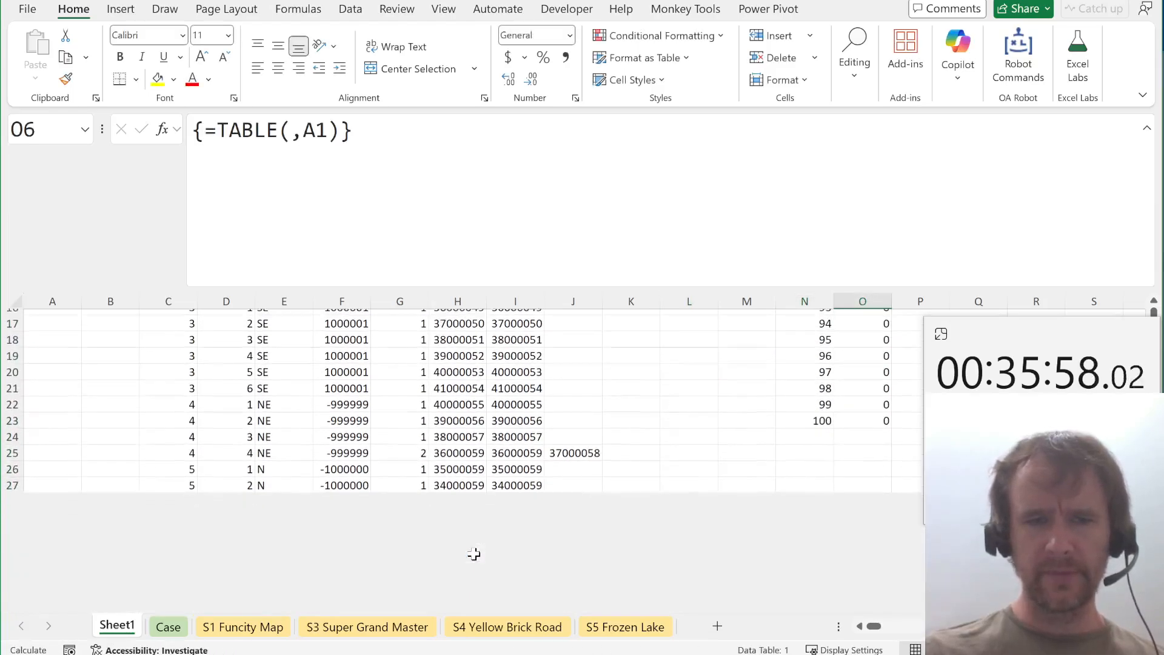
pyautogui.click(494, 449)
pyautogui.press('pagedown')
pyautogui.press('pagedown')
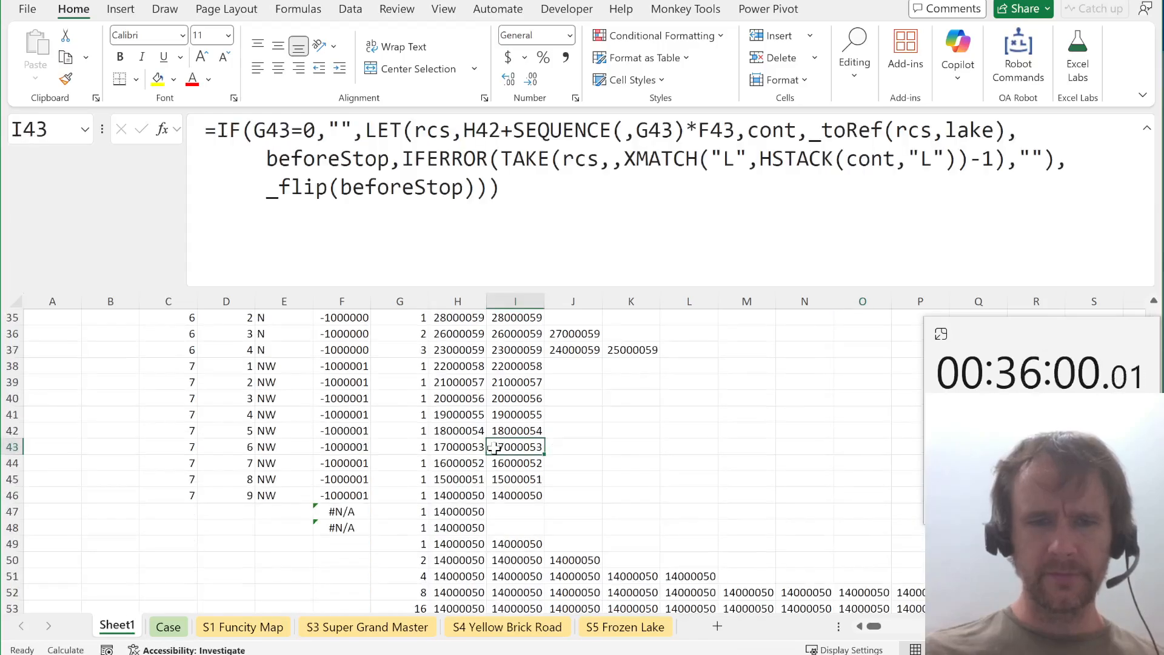
pyautogui.press('pageup')
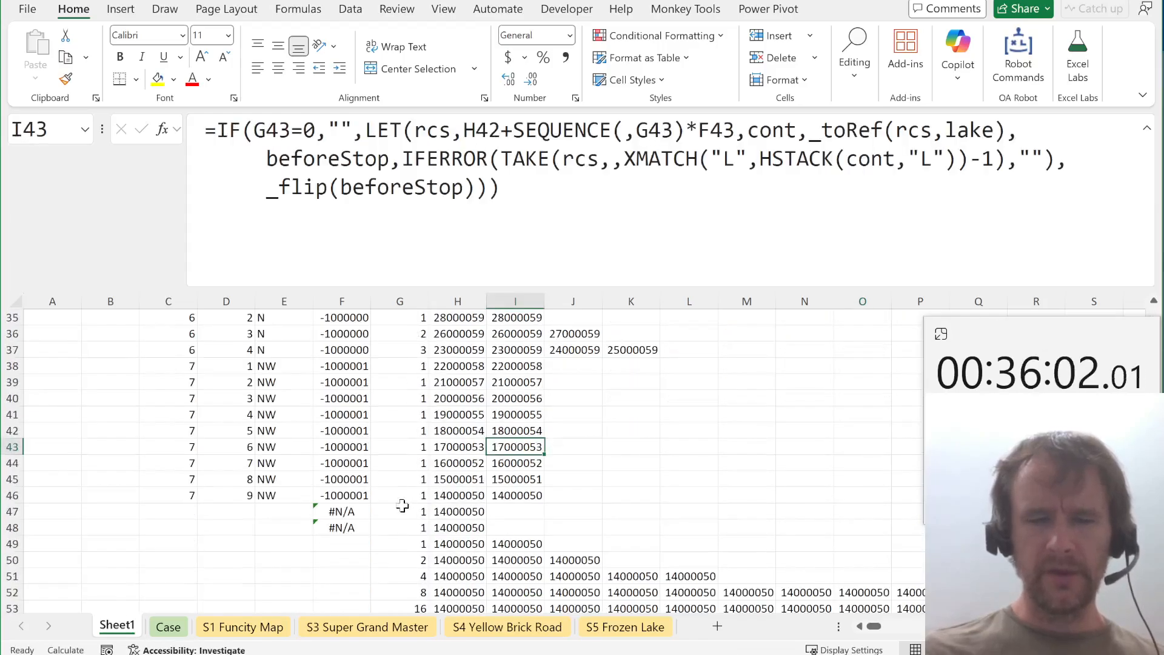
pyautogui.click(344, 517)
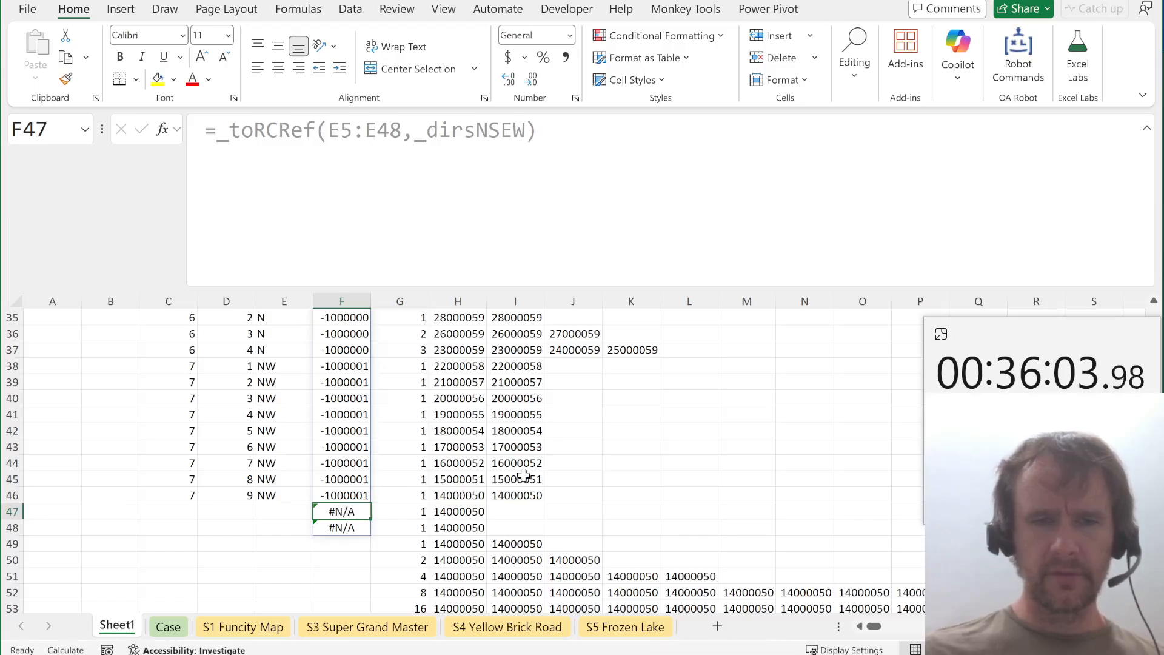
pyautogui.press('Right')
pyautogui.press('Left')
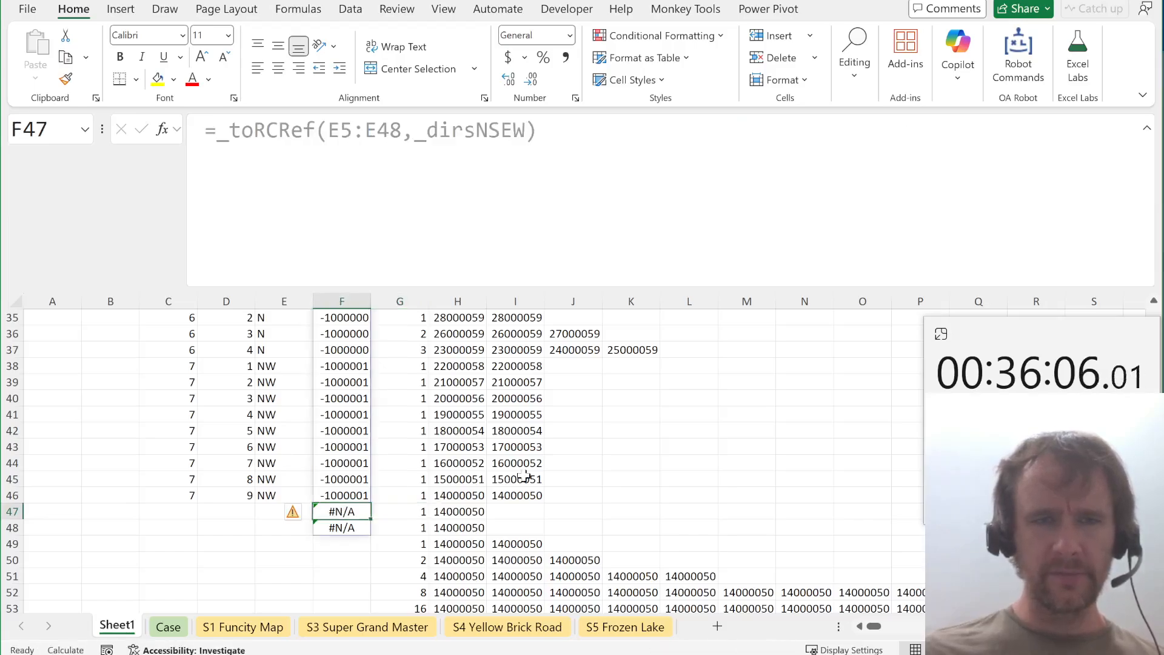
# Change the RC code formula in F5 to =_toRCRef(TAKE(C5#,,-1),_dirsNSEW) so it follows the direction column of the spilled turn list.
pyautogui.hotkey('ctrl', 'Up')
pyautogui.press('Up')
pyautogui.press('Down')
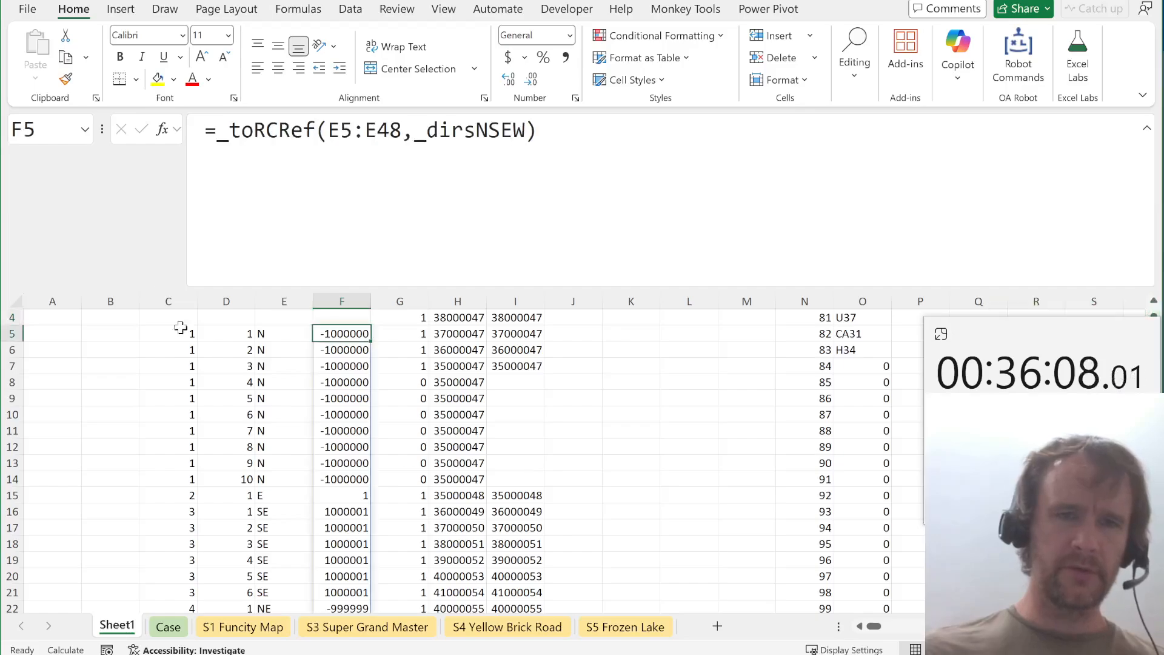
pyautogui.doubleClick(365, 130)
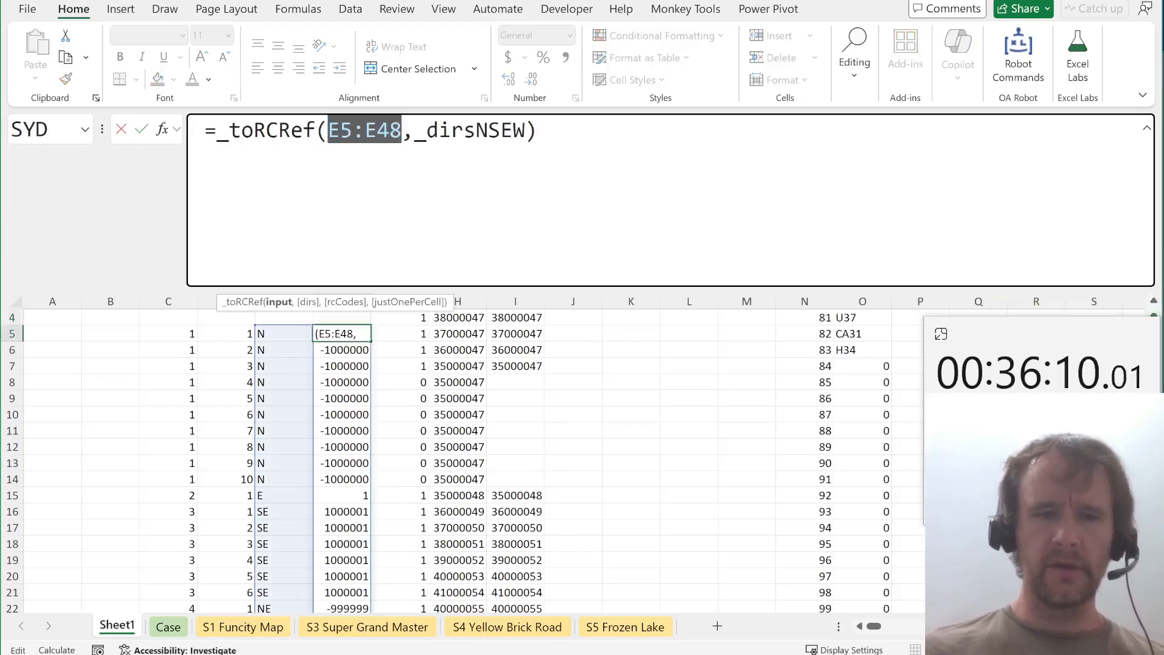
pyautogui.write('take')
pyautogui.press('Tab')
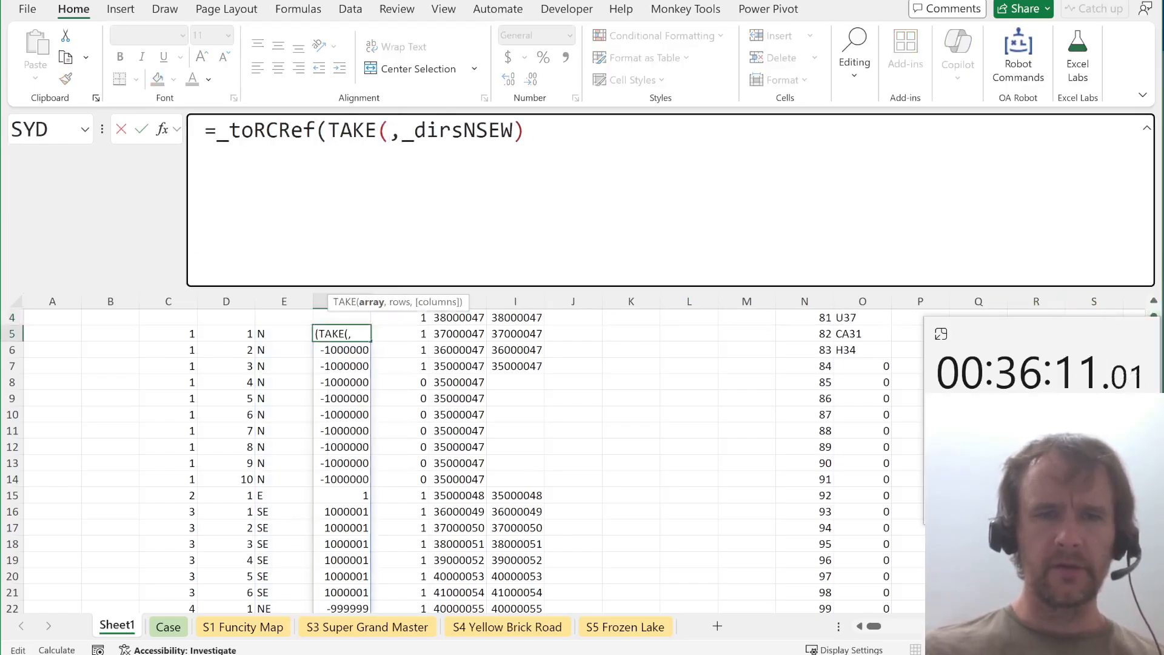
pyautogui.click(290, 335)
pyautogui.hotkey('ctrl', 'shift', 'Left')
pyautogui.hotkey('ctrl', 'shift', 'Down')
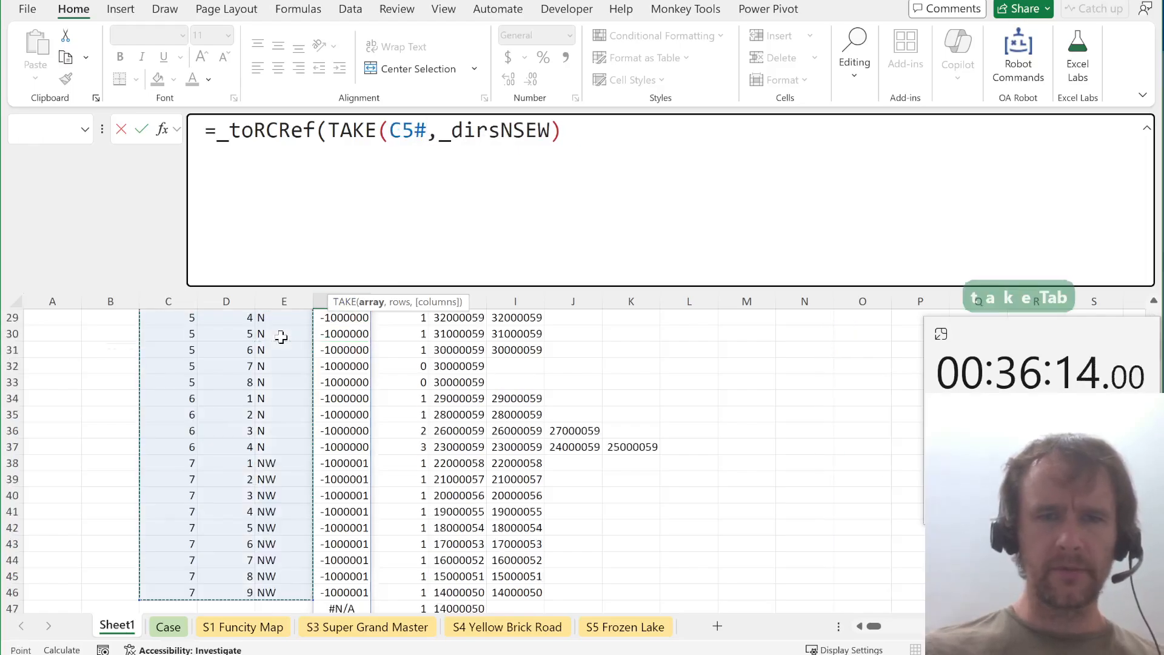
pyautogui.write(',,-1)')
pyautogui.press('Return')
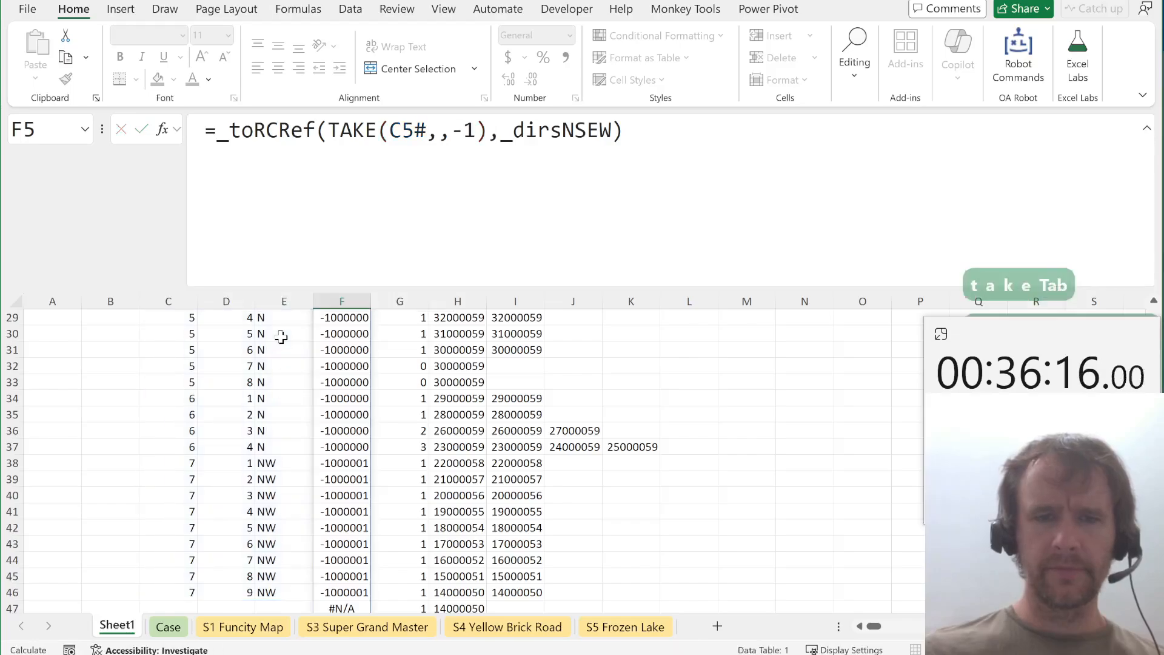
# Examine the RC code and Speed cells just below the last turn, including the formula in G47.
pyautogui.hotkey('ctrl', 'Down')
pyautogui.press('Down')
pyautogui.press('Down')
pyautogui.press('Down')
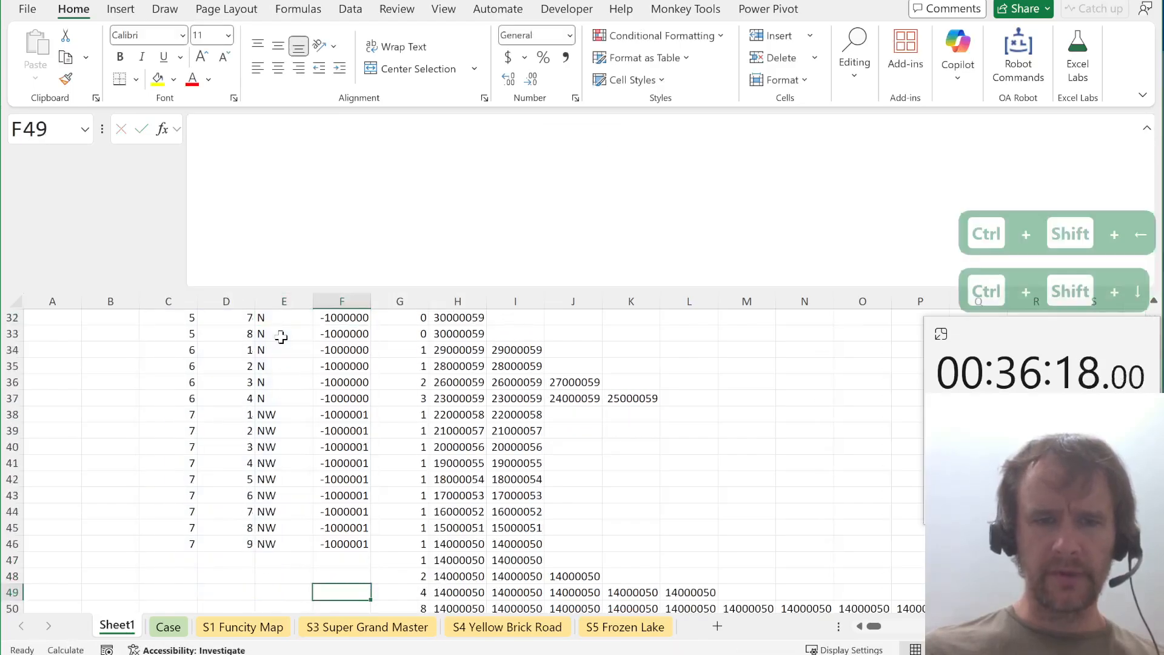
pyautogui.press('Right')
pyautogui.press('Up')
pyautogui.press('Up')
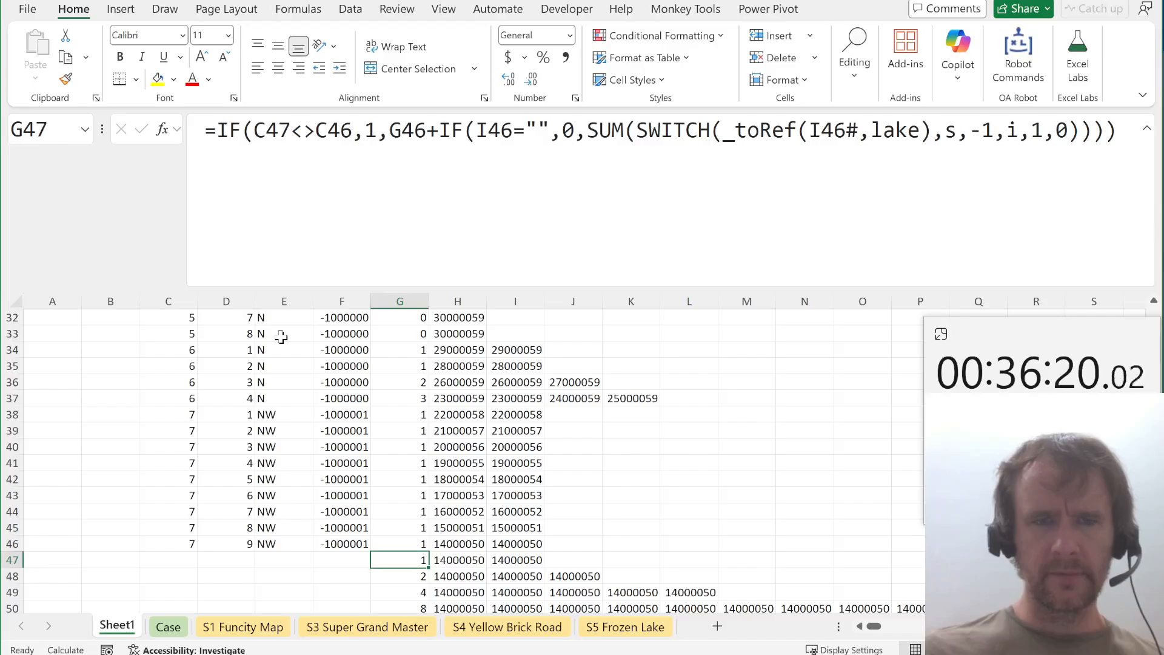
pyautogui.press('Left')
pyautogui.press('Up')
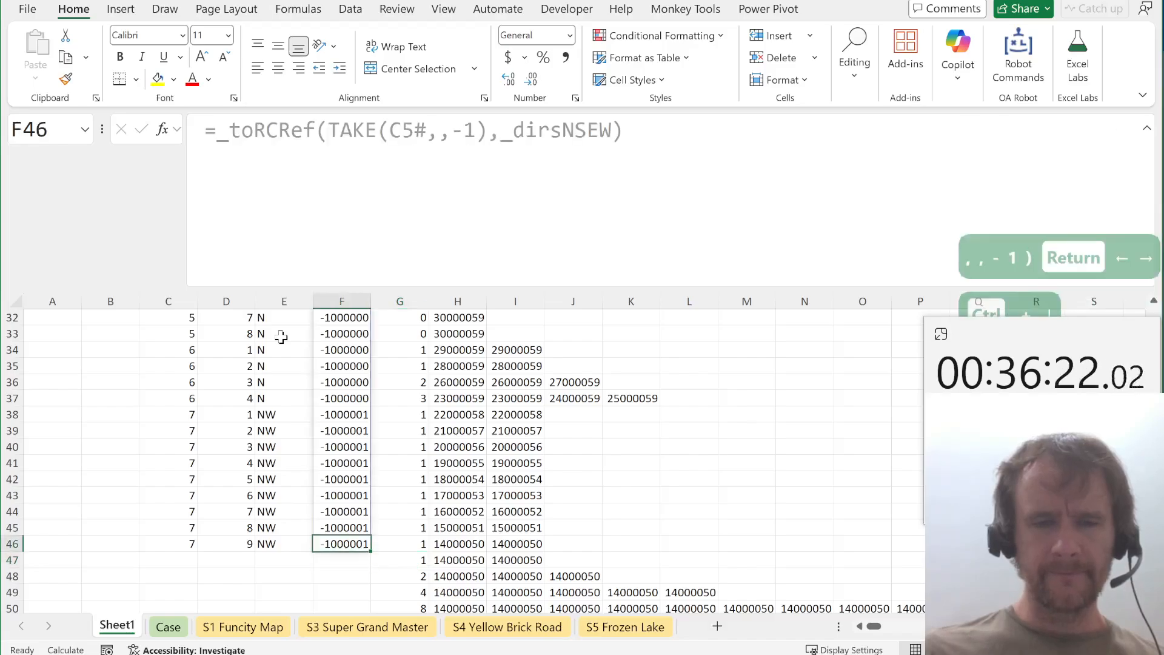
# Wrap the RC code formula in F5 in EXPAND, extending it to 500 rows padded with 0.
pyautogui.hotkey('ctrl', 'Up')
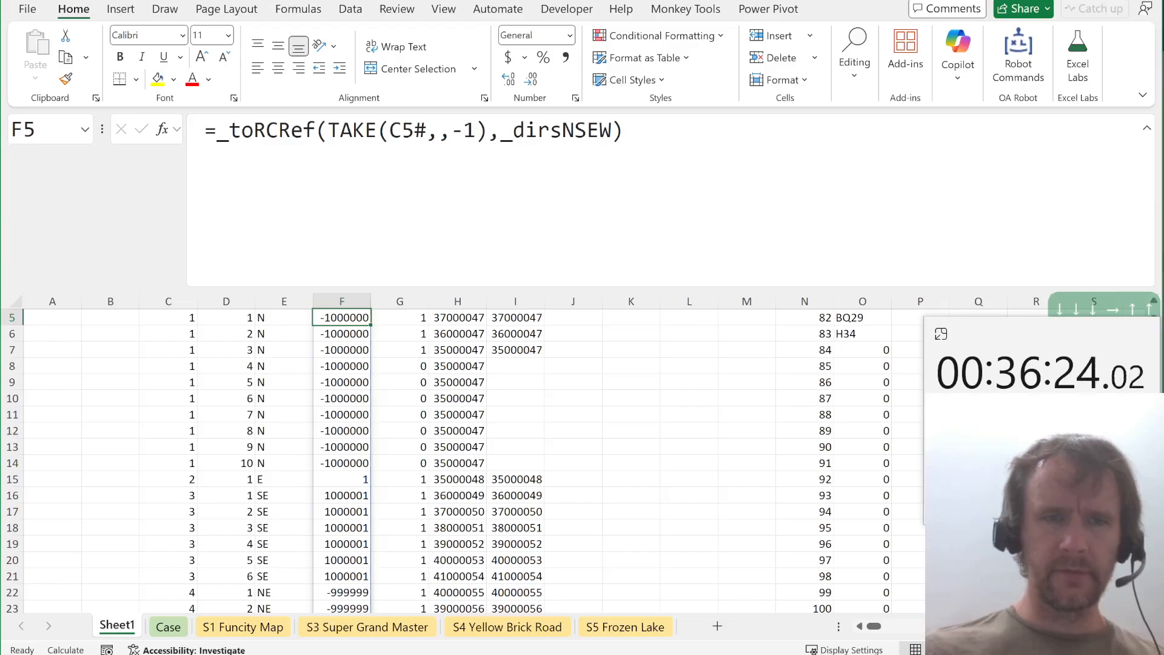
pyautogui.press('F2')
pyautogui.press('Home')
pyautogui.press('Right')
pyautogui.write('exp')
pyautogui.press('Down')
pyautogui.press('Tab')
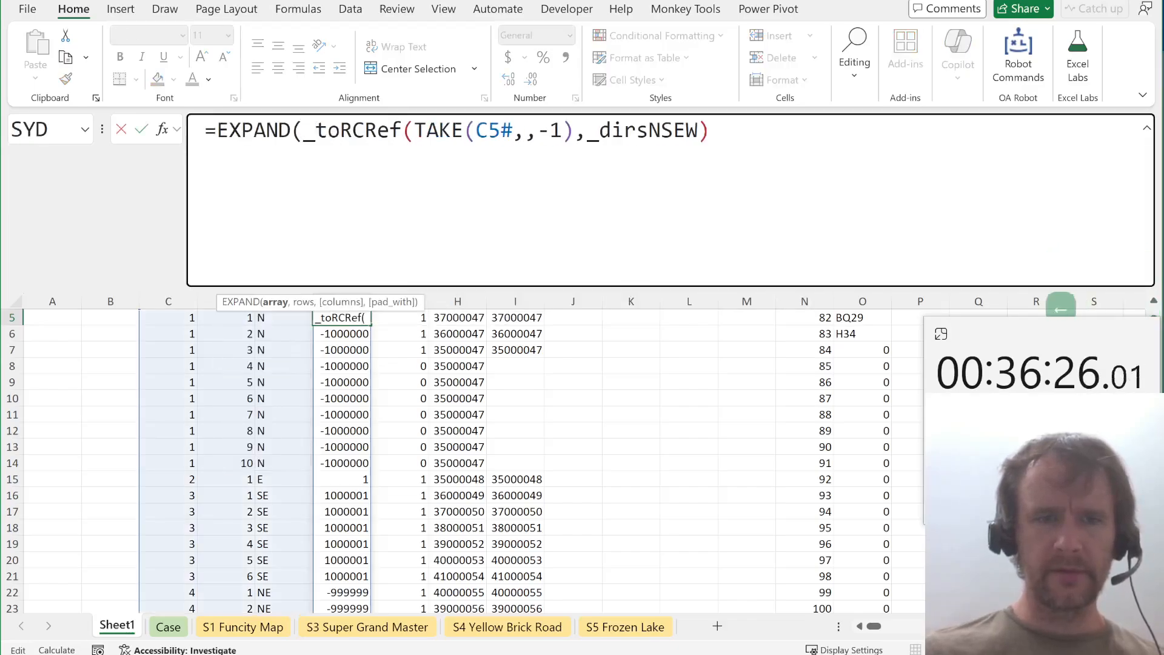
pyautogui.press('End')
pyautogui.write(',5')
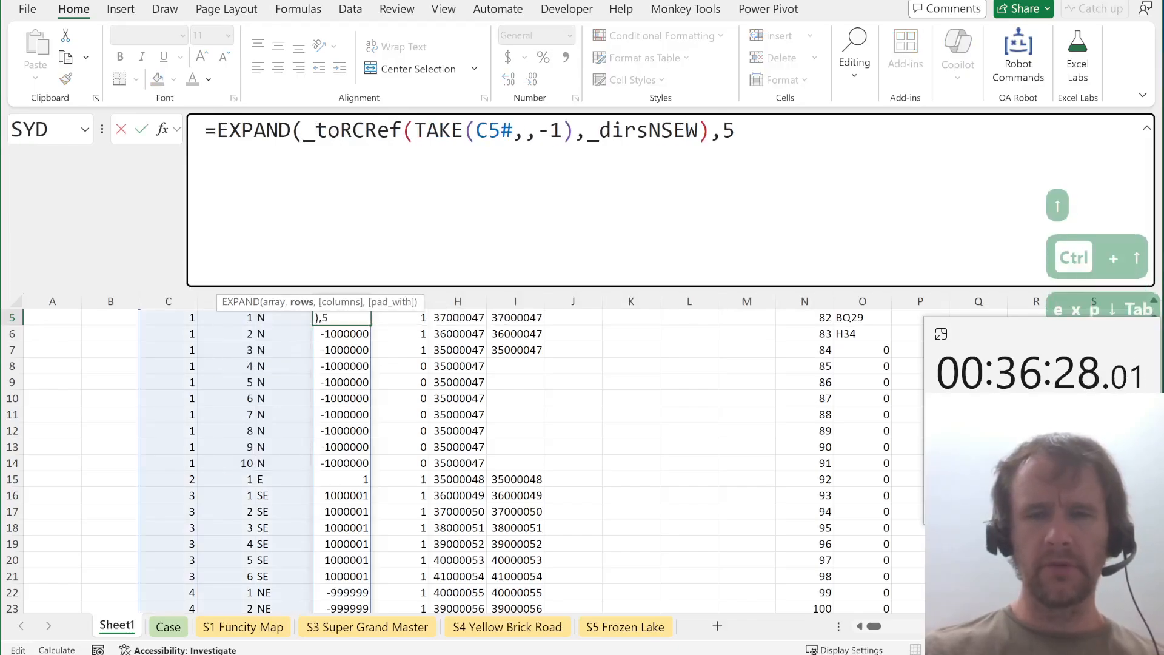
pyautogui.write('00,,0)')
pyautogui.press('Return')
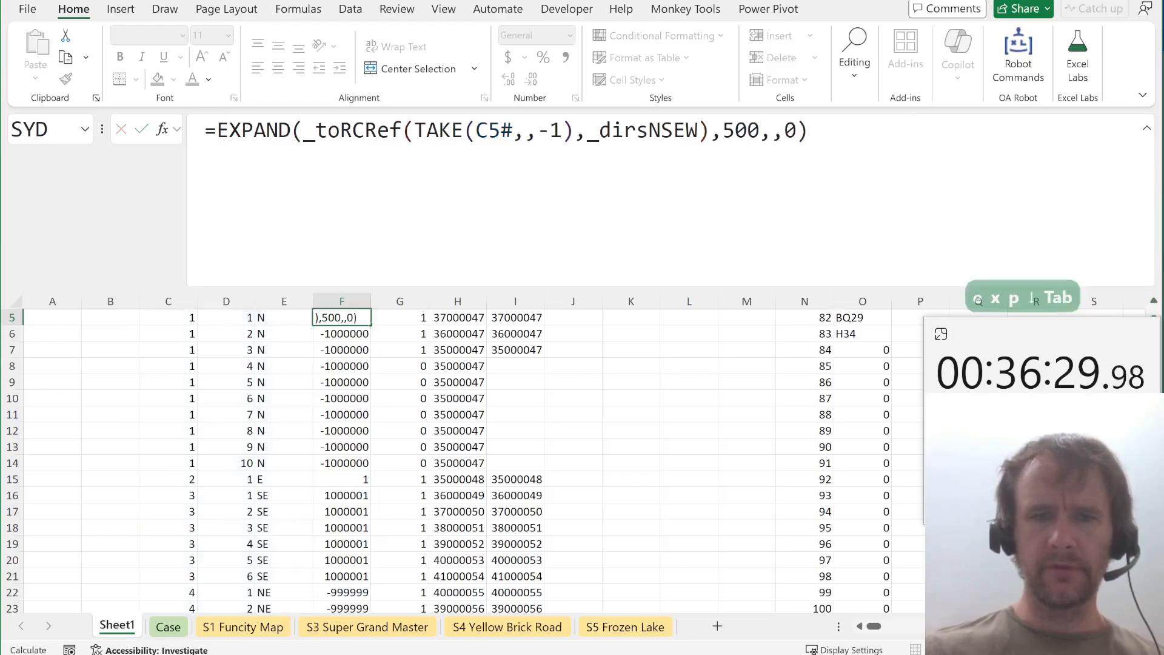
# Delete the data table results in column O from O4 down.
pyautogui.press('Left')
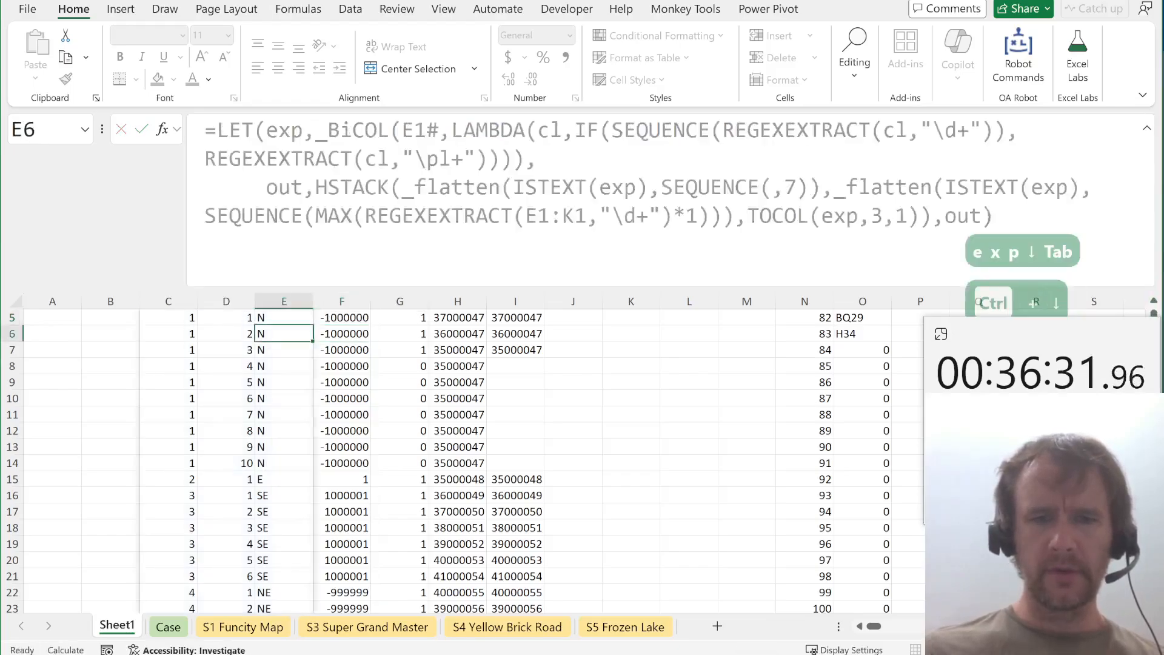
pyautogui.press('Right')
pyautogui.press('Right')
pyautogui.hotkey('ctrl', 'Right')
pyautogui.hotkey('ctrl', 'Right')
pyautogui.press('Up')
pyautogui.press('Up')
pyautogui.press('Right')
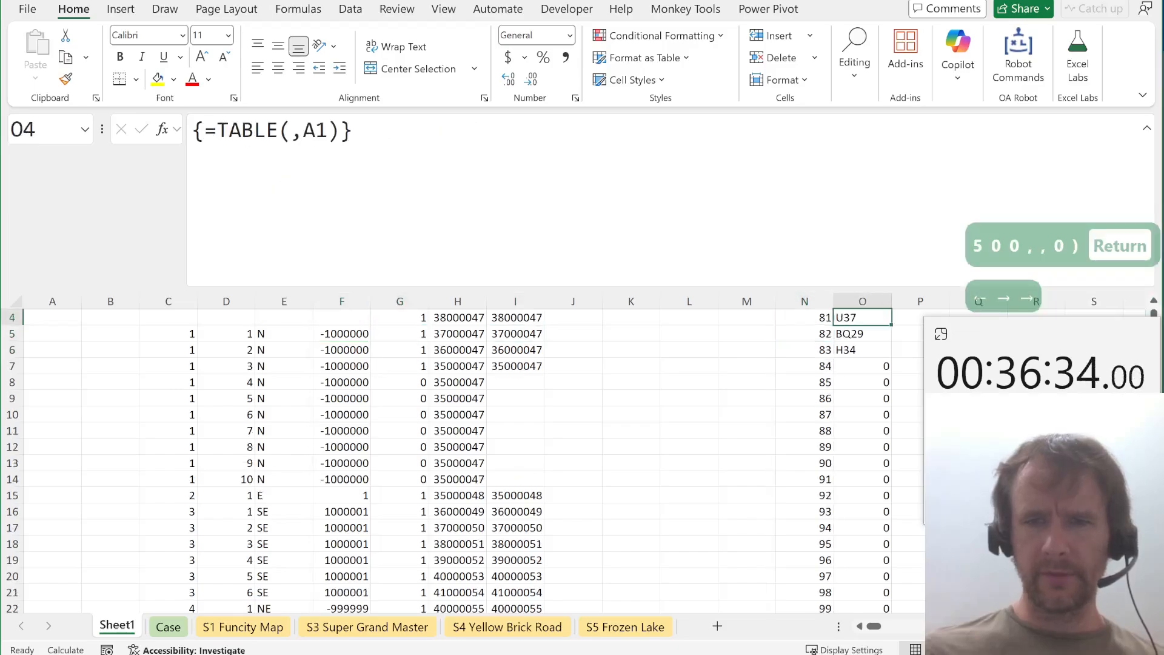
pyautogui.press('Up')
pyautogui.press('Down')
pyautogui.hotkey('ctrl', 'shift', 'Down')
pyautogui.press('Delete')
# Examine how far down the padded RC codes extend compared with the Speed and Ending columns.
pyautogui.hotkey('ctrl', 'Left')
pyautogui.hotkey('ctrl', 'Left')
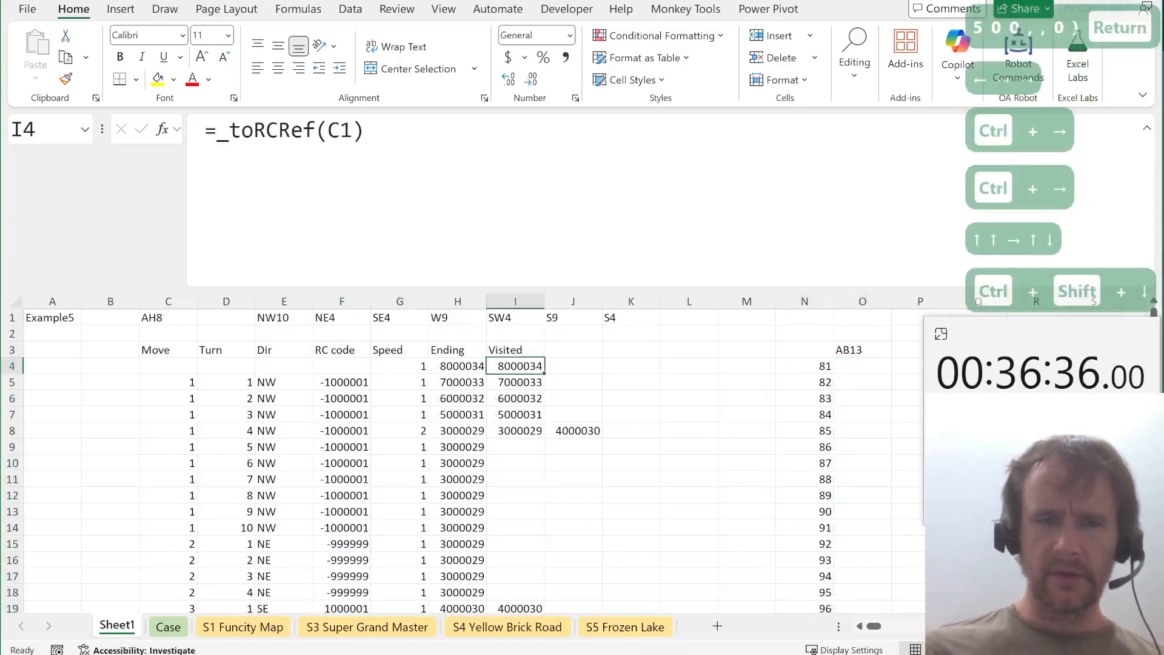
pyautogui.press('Left')
pyautogui.press('Down')
pyautogui.press('Down')
pyautogui.press('Left')
pyautogui.press('Left')
pyautogui.press('pagedown')
pyautogui.press('pagedown')
pyautogui.press('pagedown')
pyautogui.press('pagedown')
pyautogui.press('pagedown')
pyautogui.press('pagedown')
pyautogui.press('pagedown')
pyautogui.press('pagedown')
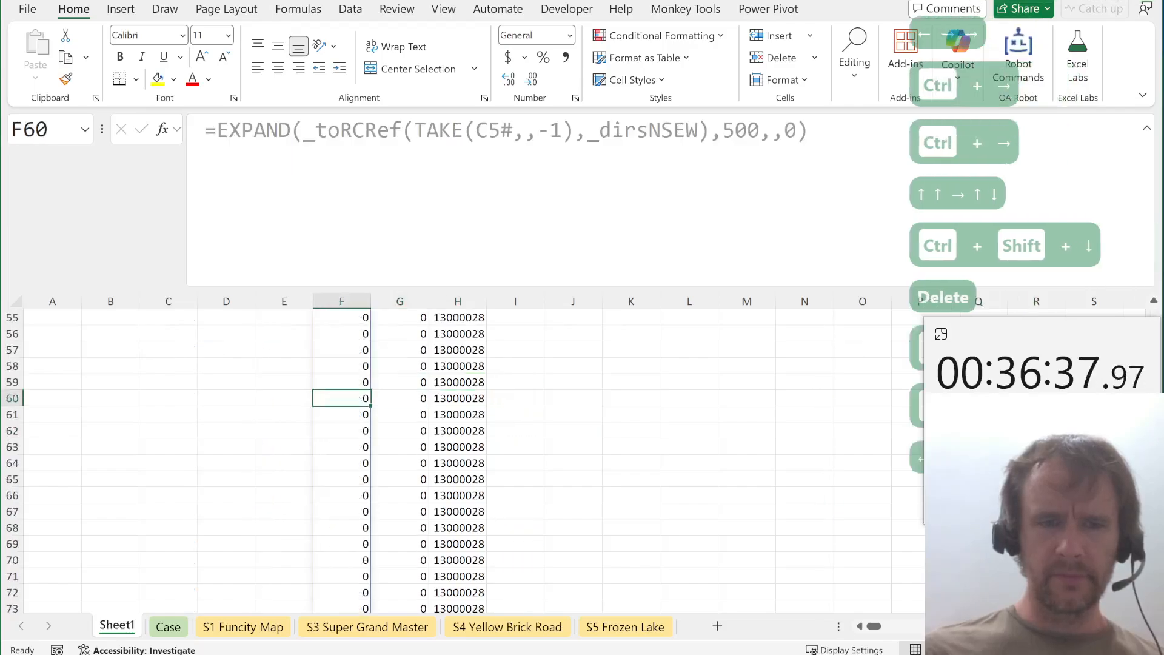
pyautogui.press('pagedown')
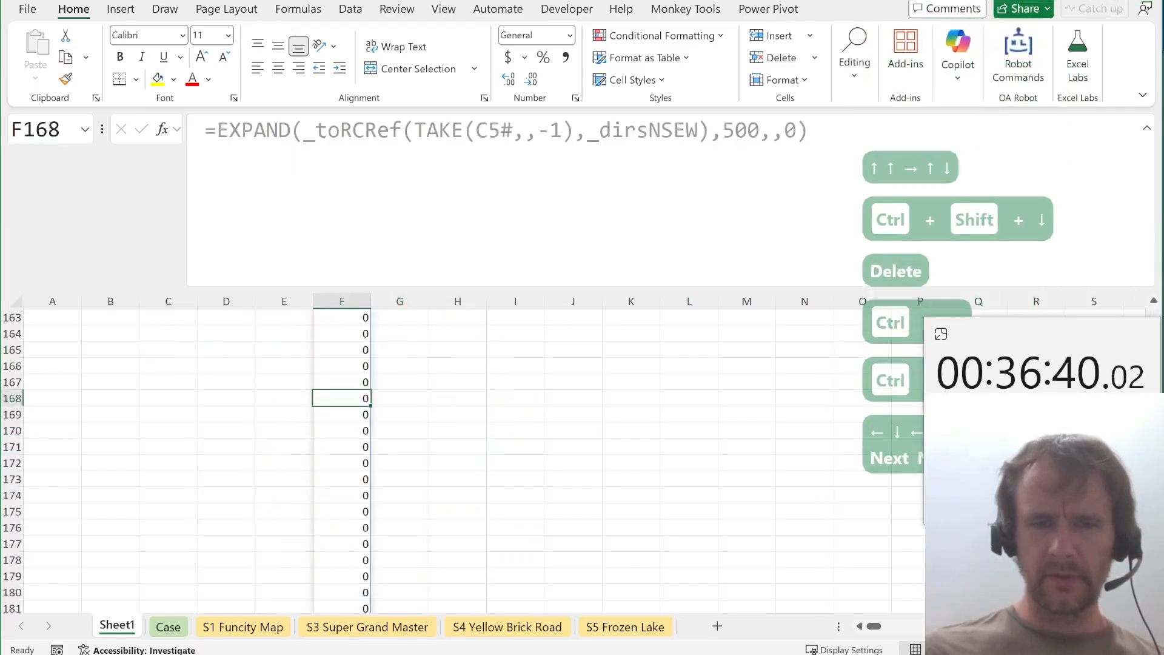
# Examine the RC code, Speed and Ending cells in the rows directly after the last turn.
pyautogui.press('pageup')
pyautogui.press('pageup')
pyautogui.press('pageup')
pyautogui.press('pageup')
pyautogui.press('pageup')
pyautogui.press('Left')
pyautogui.hotkey('ctrl', 'Up')
pyautogui.press('Down')
pyautogui.press('Right')
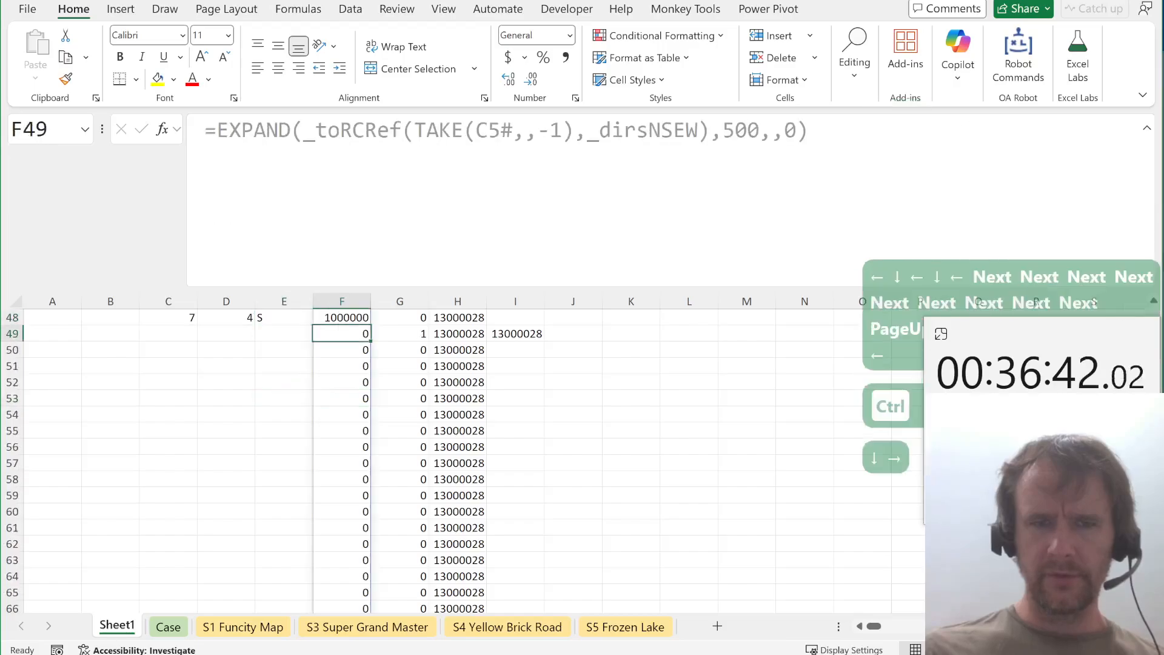
pyautogui.press('Right')
pyautogui.press('Right')
pyautogui.hotkey('ctrl', 'Up')
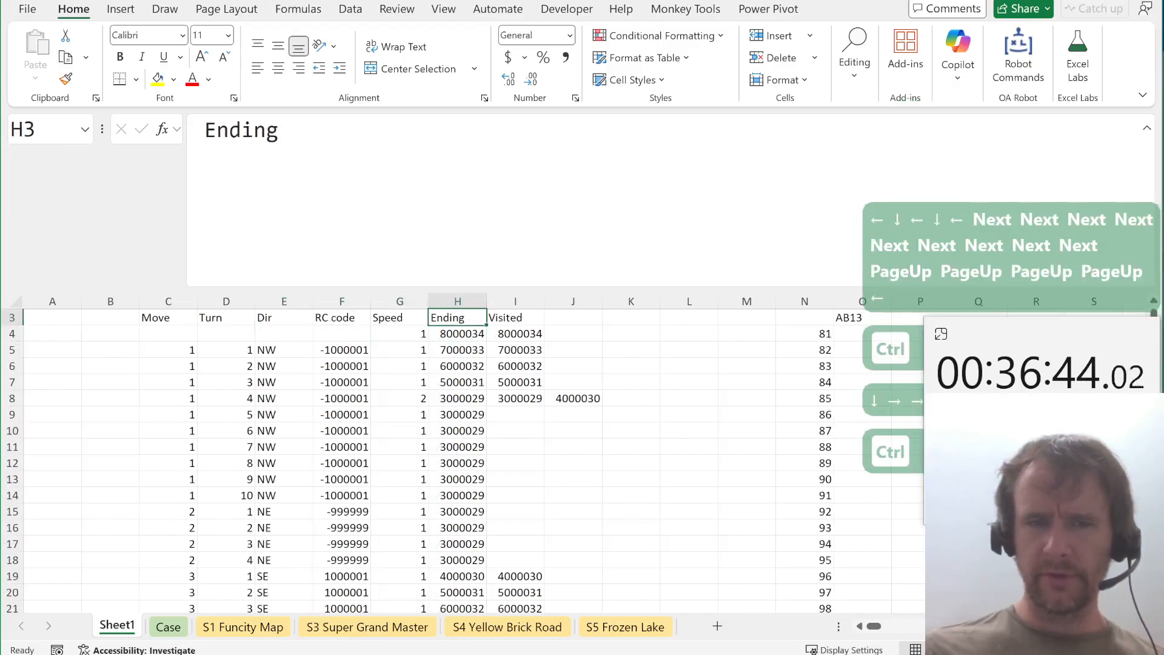
# Create a data table over N3:O23 with A1 as the column input cell to calculate the ending addresses for games 81 to 100.
pyautogui.press('Right')
pyautogui.press('Down')
pyautogui.press('Right')
pyautogui.press('Right')
pyautogui.press('Right')
pyautogui.press('Right')
pyautogui.press('Right')
pyautogui.press('Up')
pyautogui.hotkey('ctrl', 'shift', 'Down')
pyautogui.hotkey('ctrl', 'shift', 'Down')
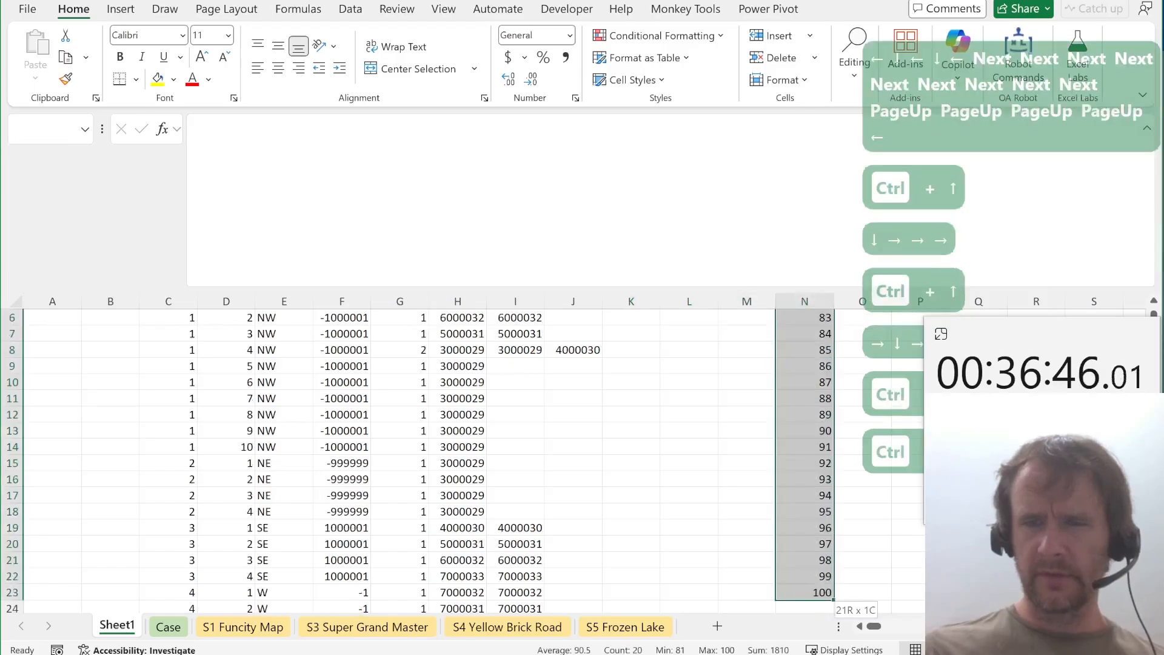
pyautogui.hotkey('shift', 'Right')
pyautogui.hotkey('alt', 'd')
pyautogui.press('t')
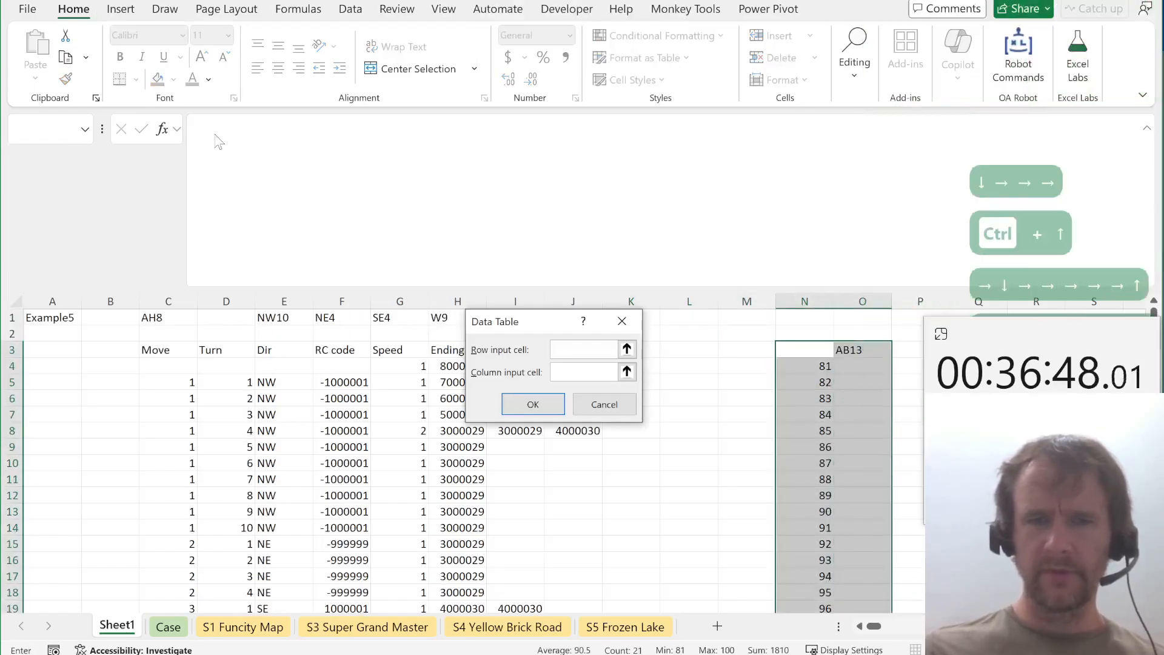
pyautogui.press('Tab')
pyautogui.click(53, 316)
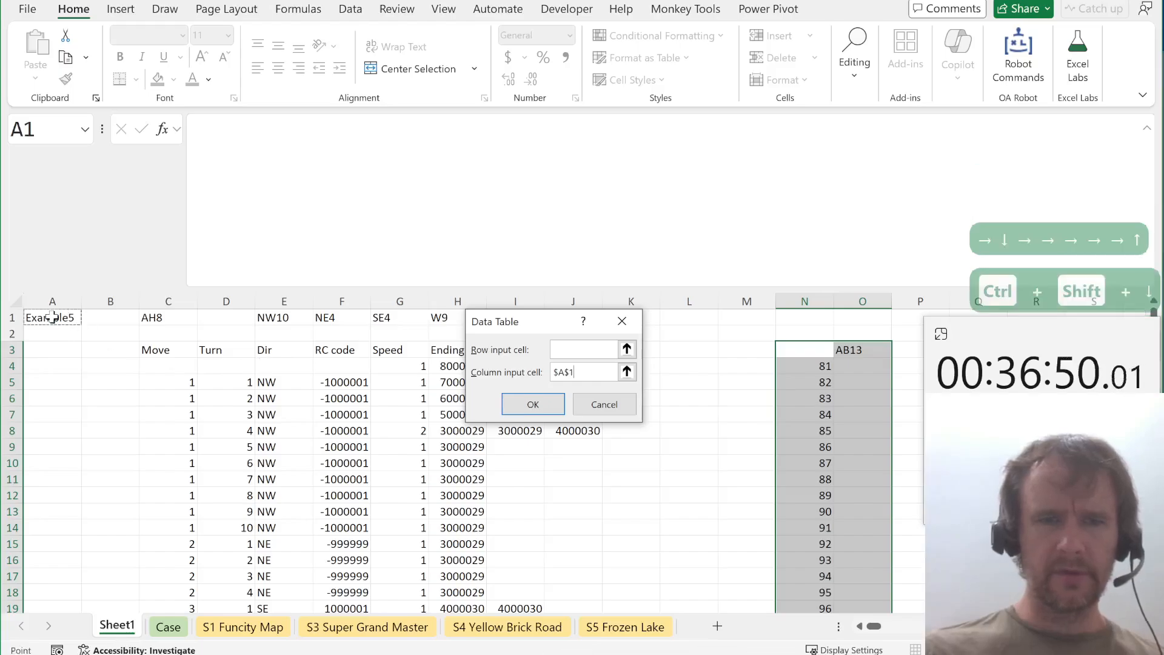
pyautogui.press('Return')
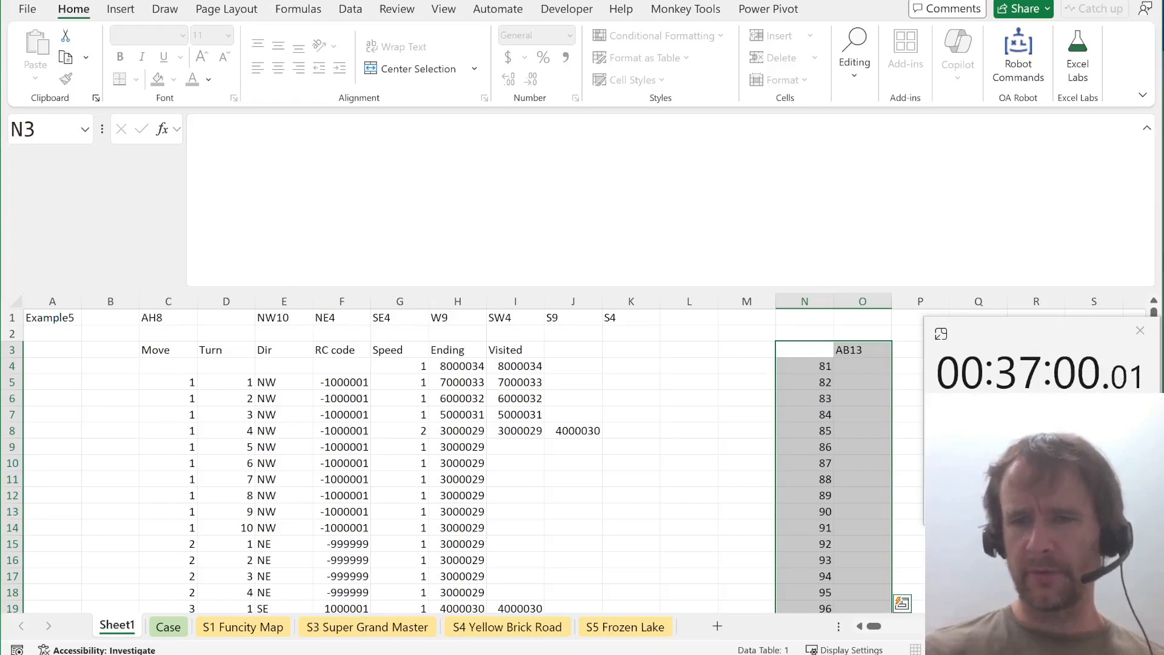
pyautogui.click(1063, 391)
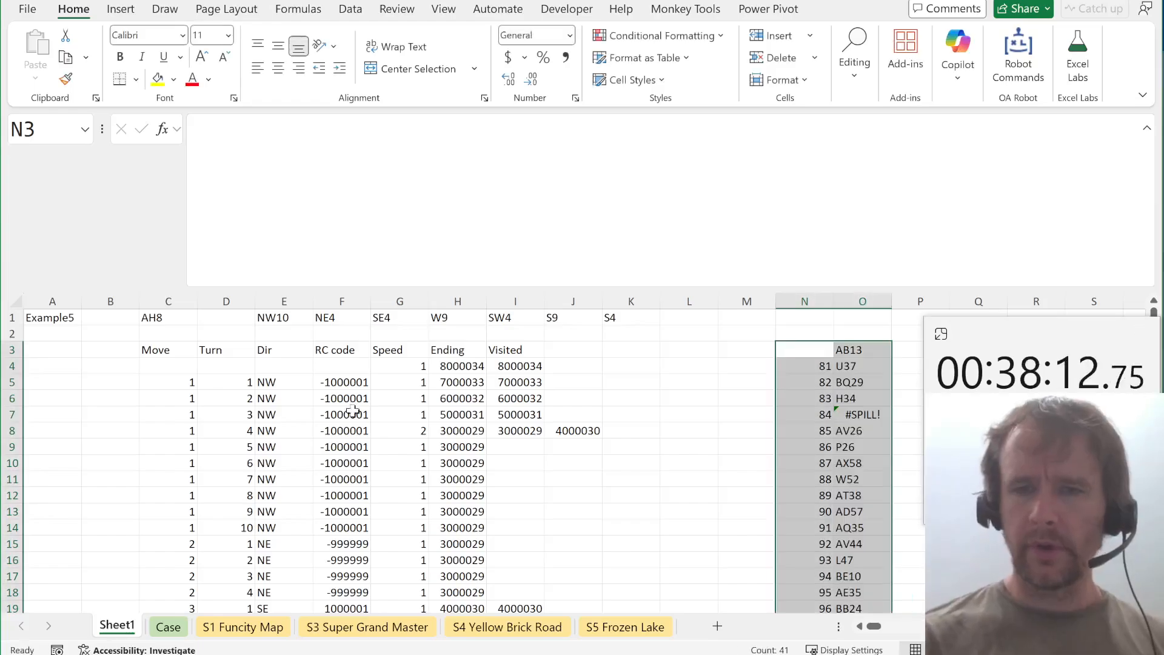
# Paste the data table results from O4 down as links into the Case sheet's answers for games 81 to 100, starting at E294.
pyautogui.click(848, 366)
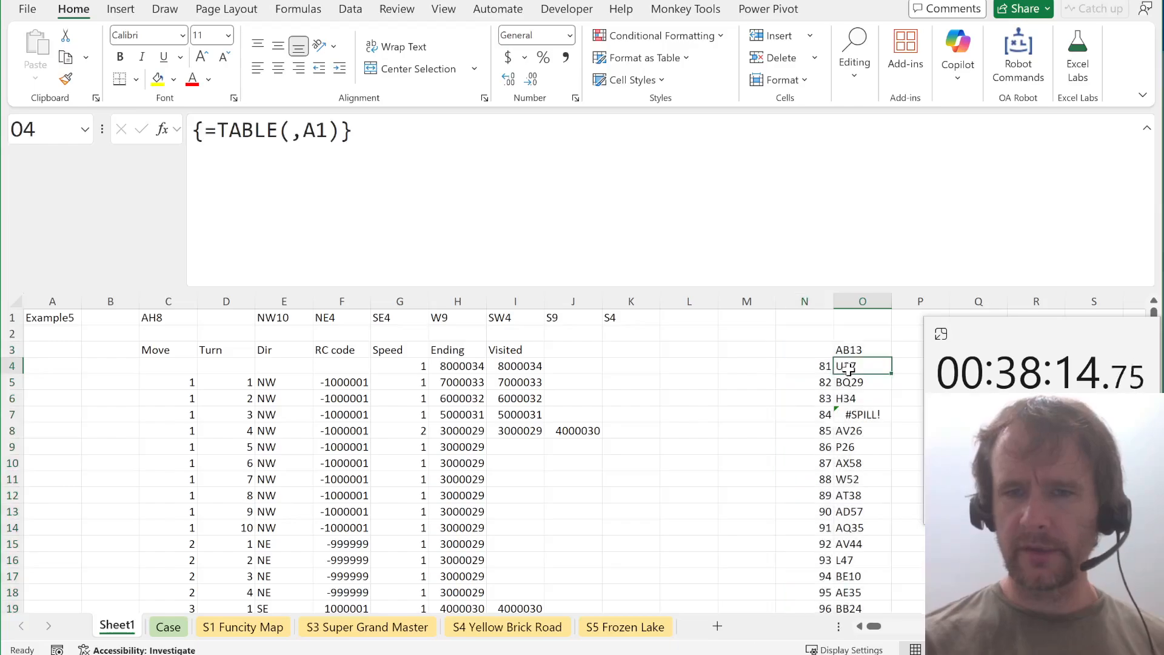
pyautogui.hotkey('ctrl', 'shift', 'Down')
pyautogui.hotkey('ctrl', 'c')
pyautogui.hotkey('ctrl', 'pagedown')
pyautogui.press('Right')
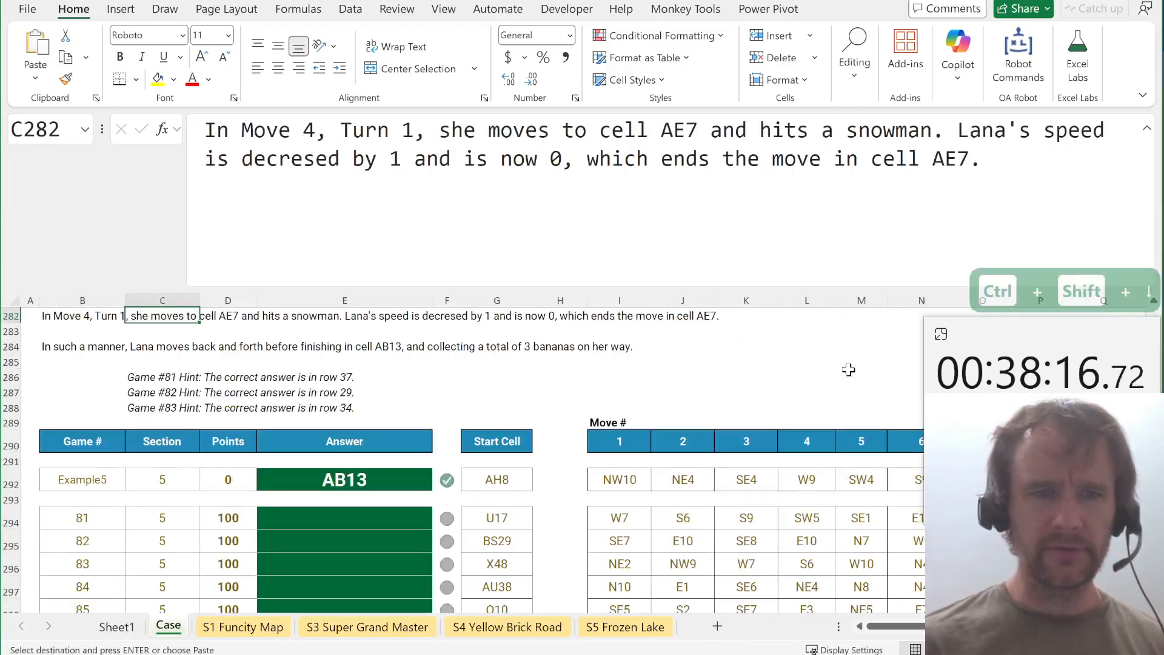
pyautogui.press('Down')
pyautogui.click(395, 518)
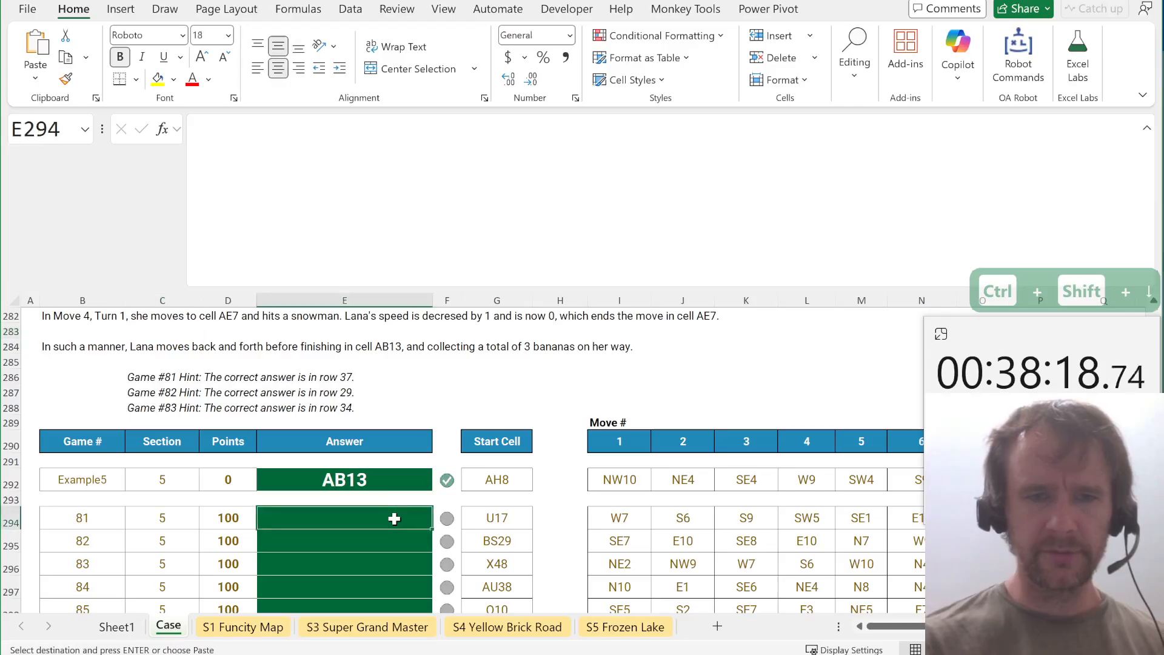
pyautogui.hotkey('ctrl', 'alt', 'v')
pyautogui.press('v')
pyautogui.press('Return')
# Clear the spill error from game 84's answer in E297.
pyautogui.press('Left')
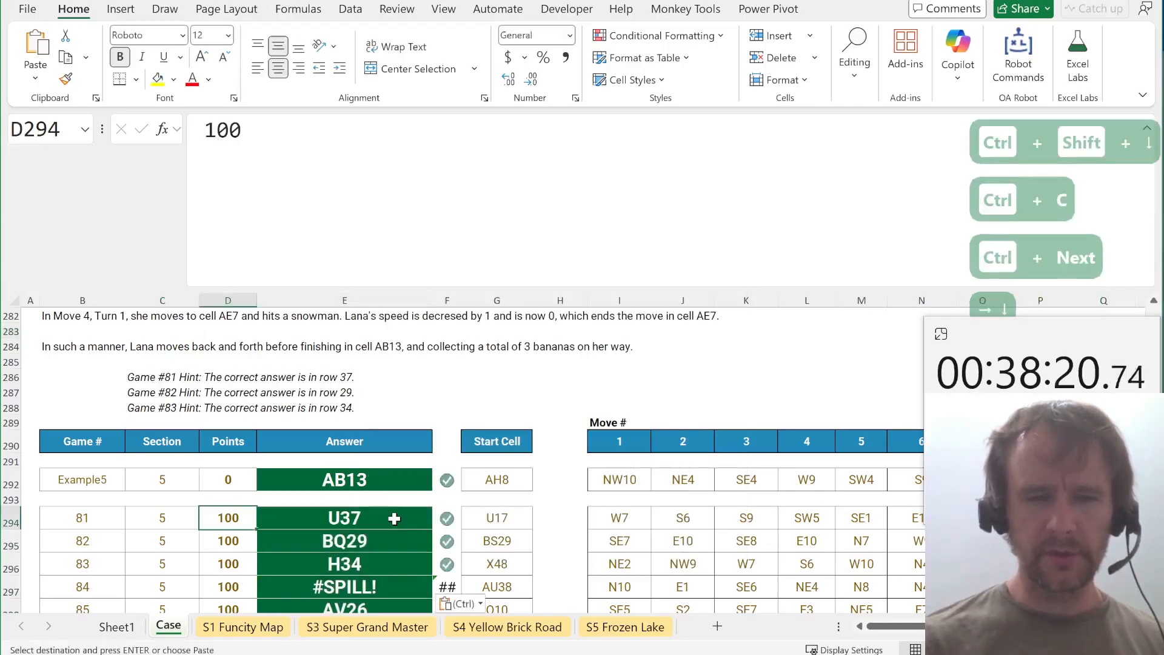
pyautogui.press('Right')
pyautogui.press('Down')
pyautogui.press('Down')
pyautogui.press('Down')
pyautogui.press('Down')
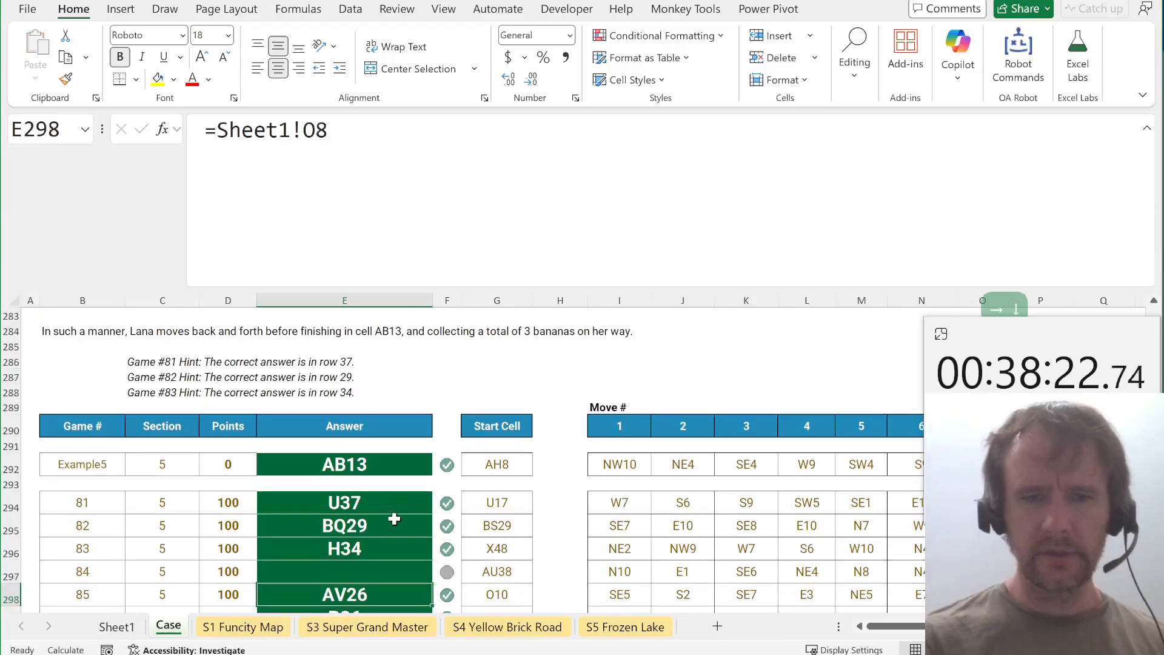
# Check the correctness marks beside the Section 5 answers for games 81 to 100.
pyautogui.hotkey('ctrl', 'Down')
pyautogui.press('Up')
pyautogui.press('Up')
pyautogui.press('Up')
pyautogui.press('Up')
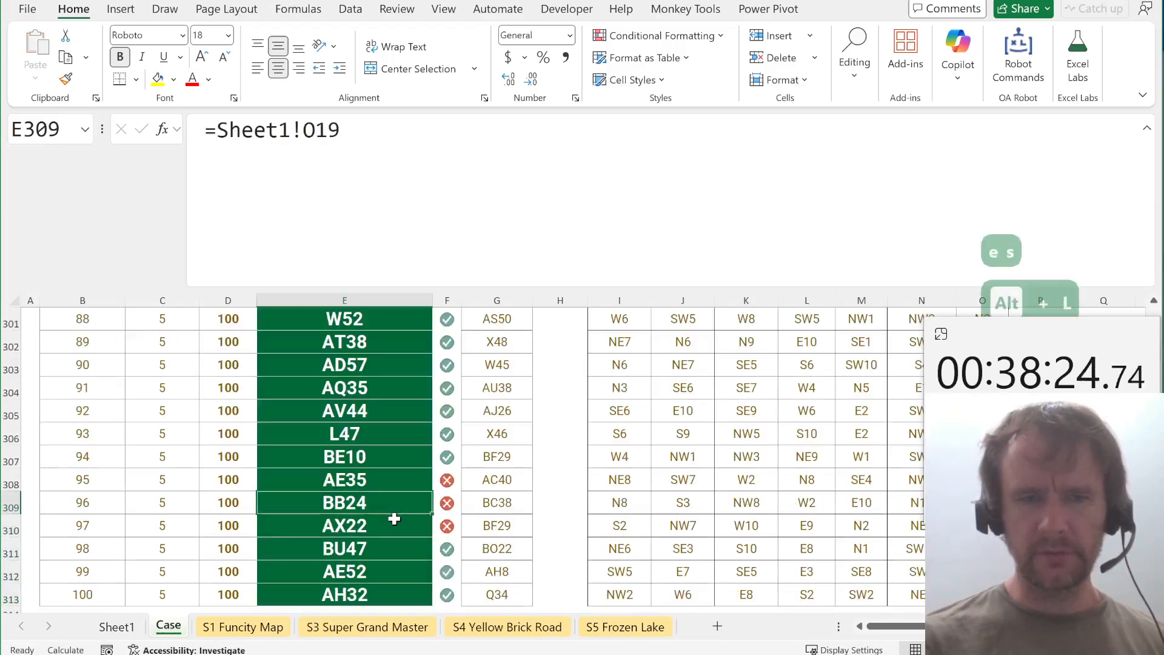
pyautogui.press('Up')
pyautogui.press('Up')
pyautogui.press('Up')
pyautogui.press('Up')
pyautogui.press('Up')
pyautogui.press('Up')
pyautogui.press('Up')
pyautogui.press('Up')
pyautogui.press('Up')
pyautogui.press('Up')
pyautogui.press('Up')
pyautogui.hotkey('ctrl', 'Up')
pyautogui.hotkey('ctrl', 'Up')
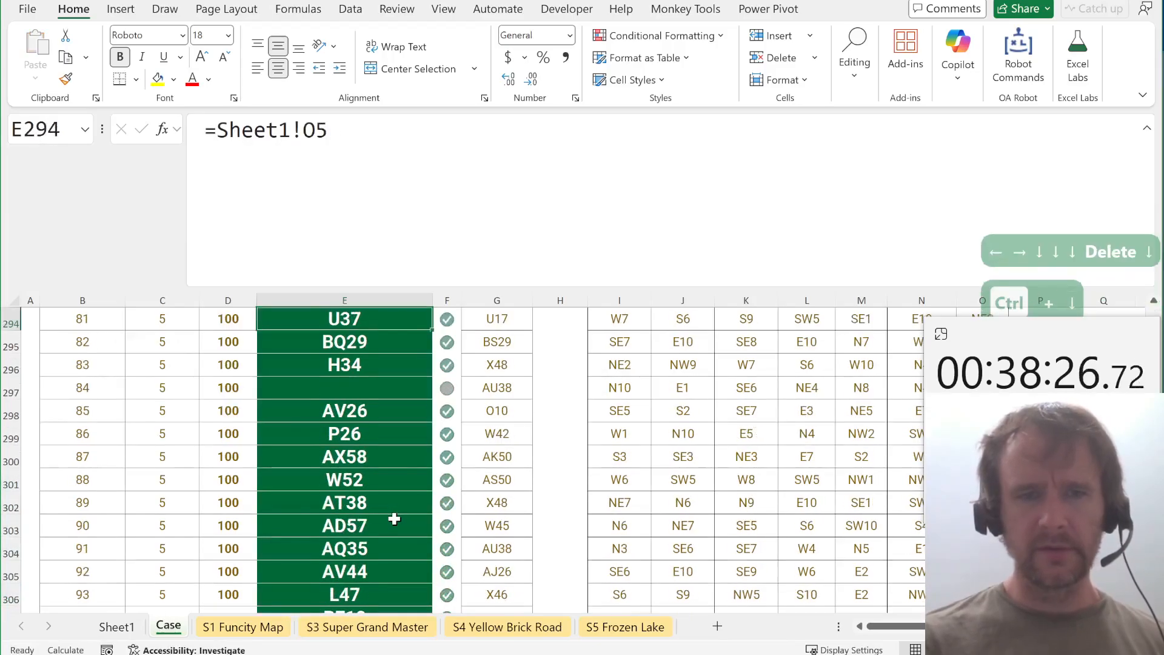
pyautogui.press('Up')
pyautogui.press('Down')
# Return to Sheet1's game selector in A1 and set the workbook calculation mode to Partial.
pyautogui.hotkey('ctrl', 'pageup')
pyautogui.press('Up')
pyautogui.press('Left')
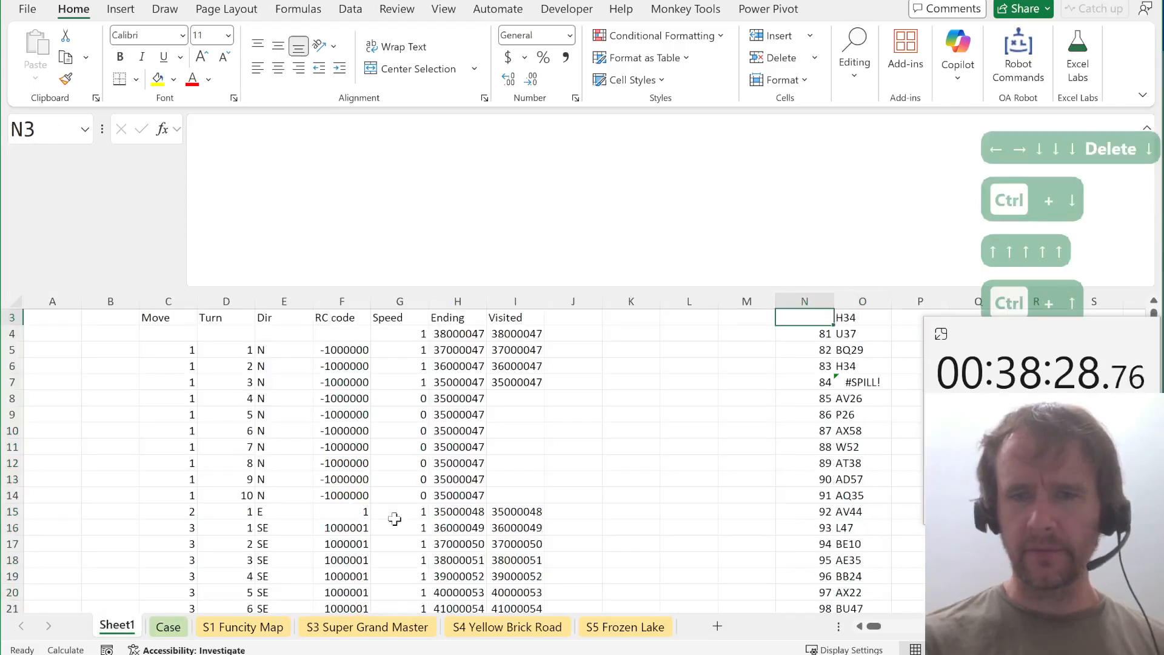
pyautogui.hotkey('ctrl', 'Left')
pyautogui.hotkey('ctrl', 'Up')
pyautogui.hotkey('ctrl', 'Up')
pyautogui.hotkey('ctrl', 'Left')
pyautogui.hotkey('ctrl', 'Left')
pyautogui.hotkey('ctrl', 'Left')
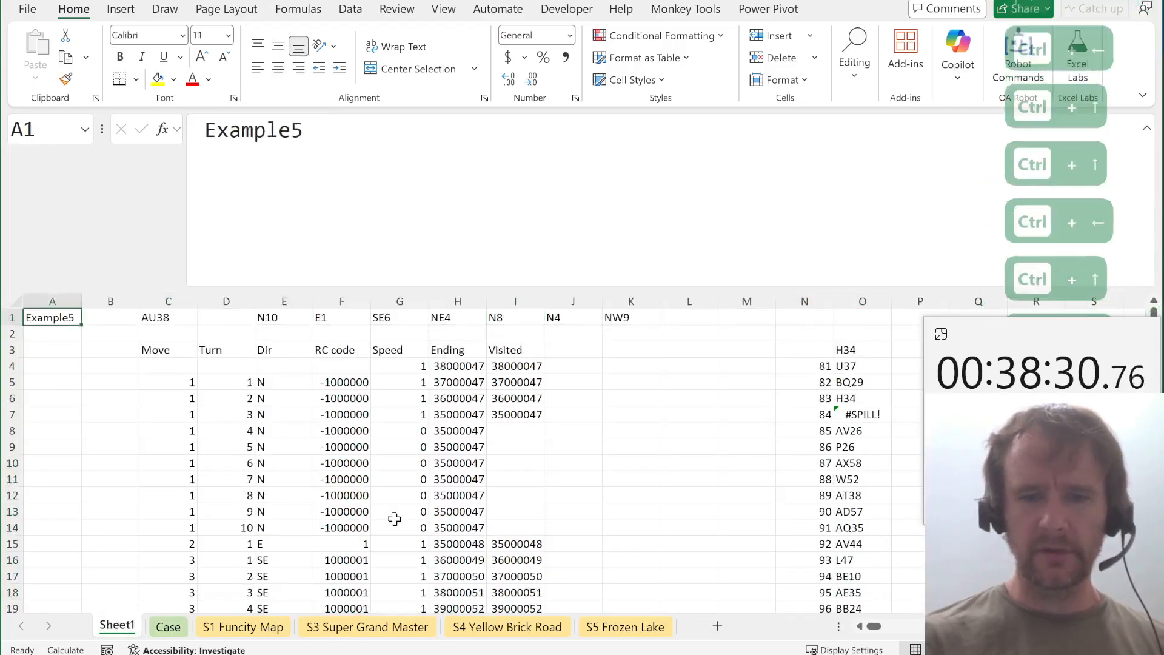
pyautogui.hotkey('alt', 'f')
pyautogui.press('t')
pyautogui.press('Down')
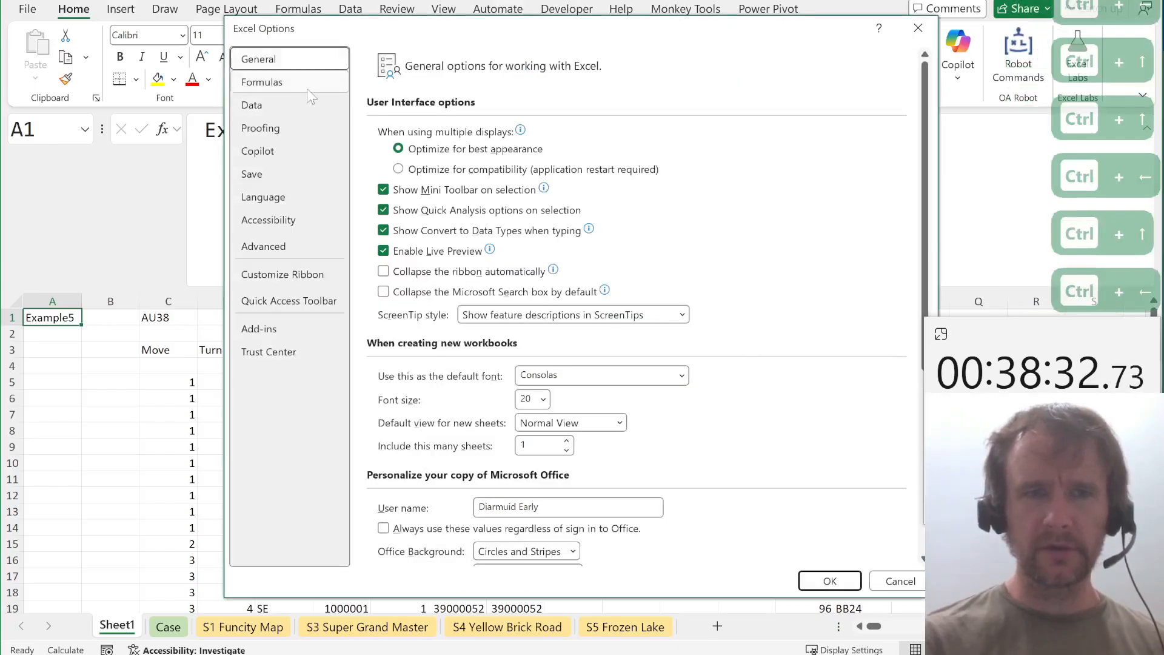
pyautogui.click(422, 176)
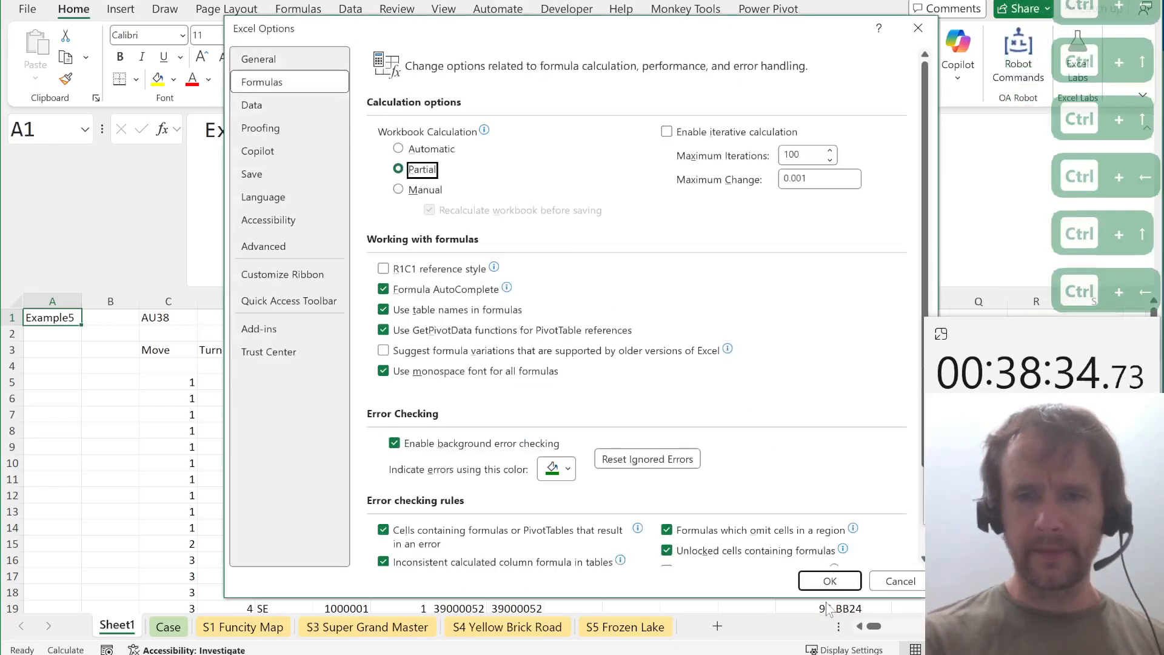
pyautogui.click(828, 581)
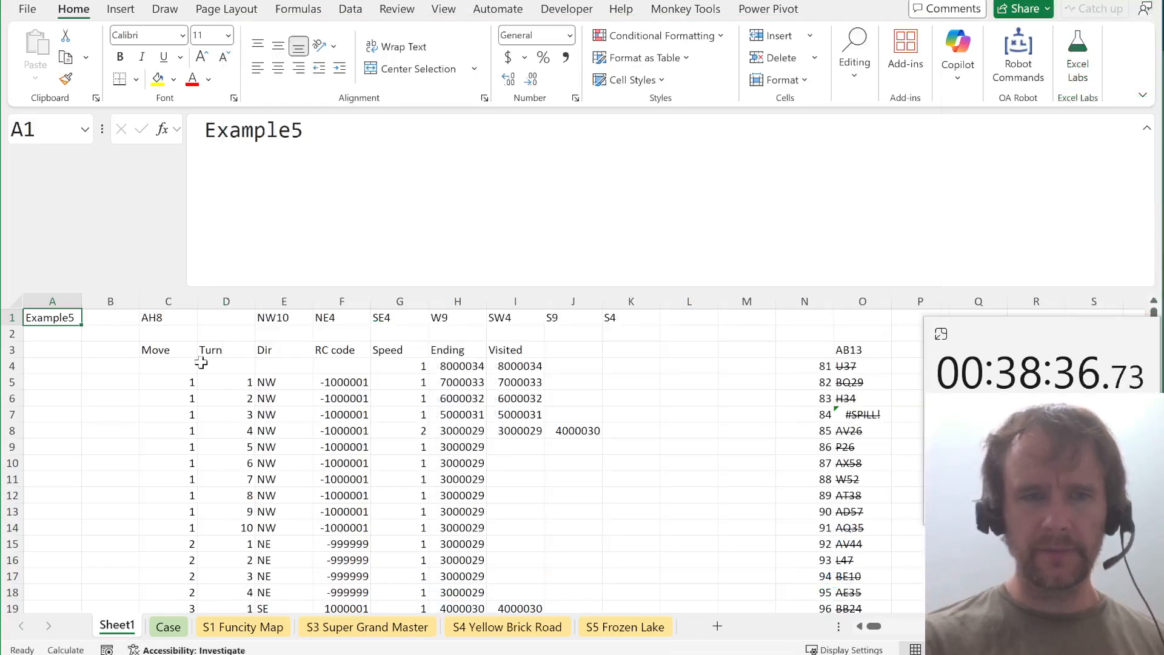
# Set the game number in A1 to 84 to load that game into the calculation.
pyautogui.write('84')
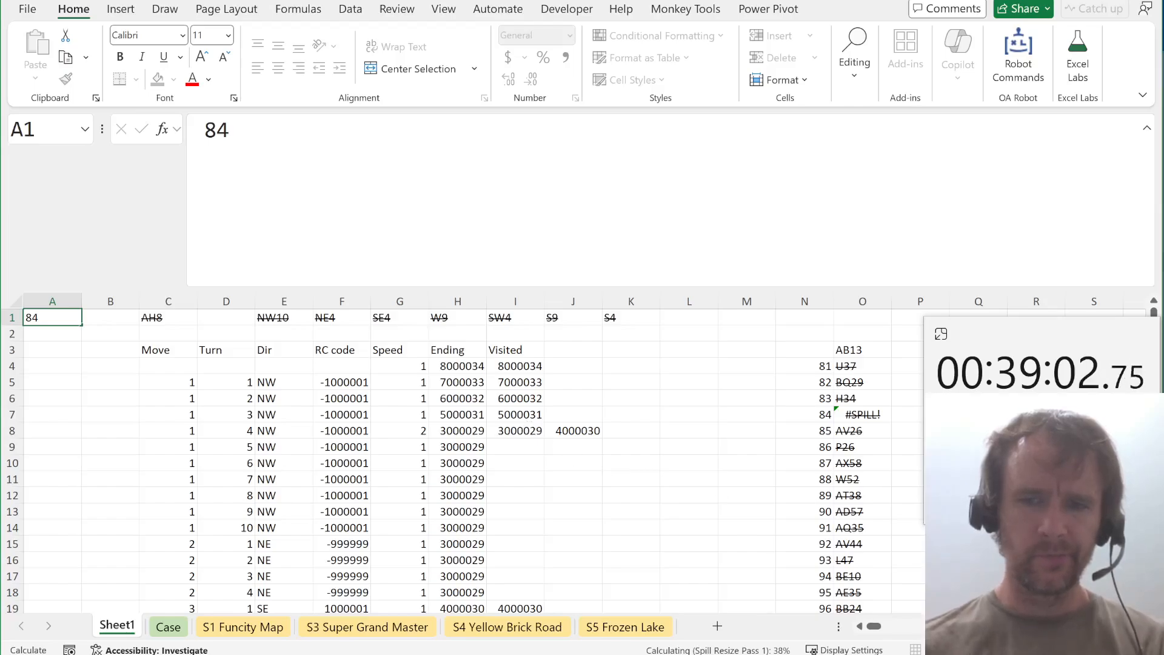
pyautogui.click(946, 654)
pyautogui.click(946, 654)
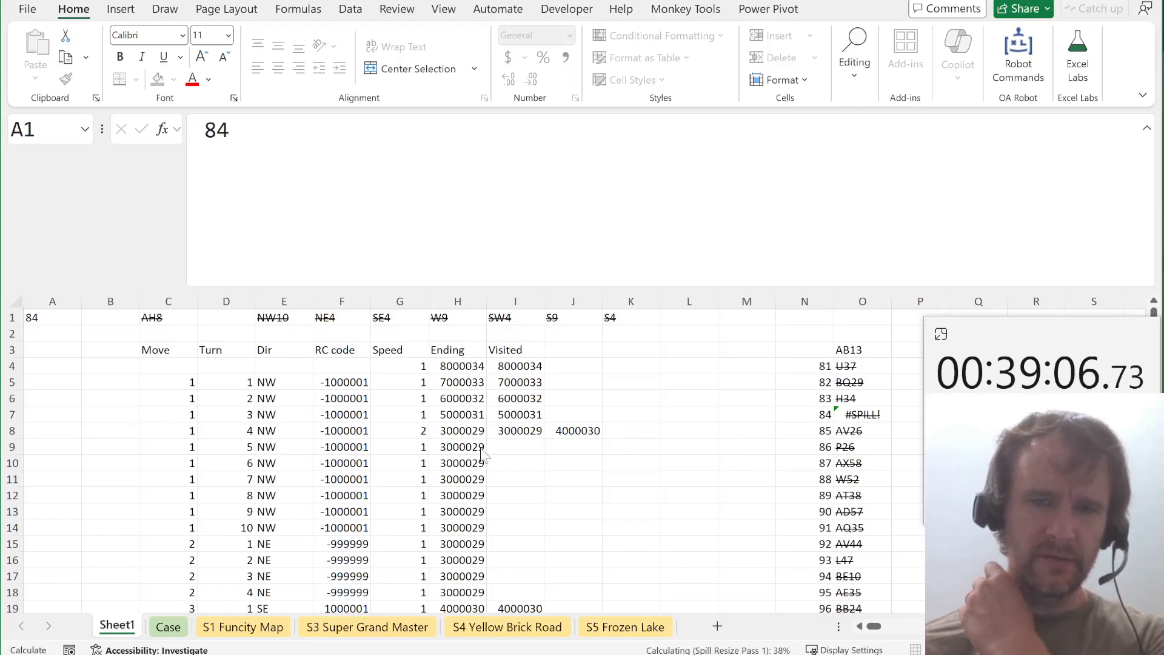
pyautogui.click(277, 420)
pyautogui.click(277, 421)
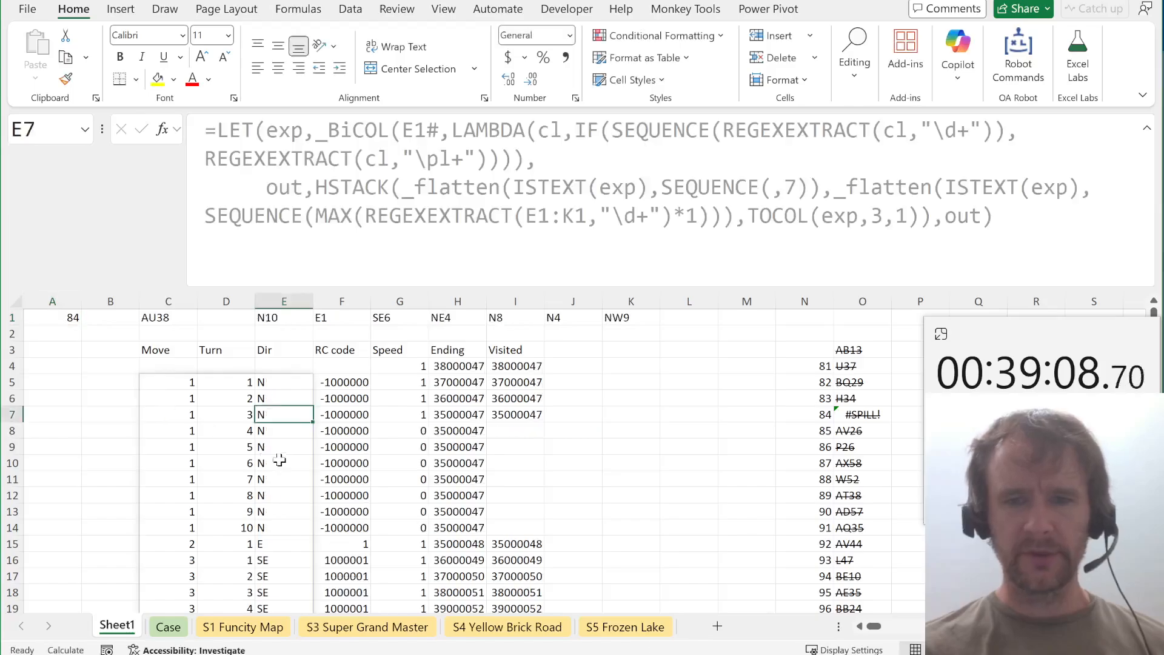
# Examine the Speed, Ending and Visited formulas in rows 47 and 48, just below the last turn.
pyautogui.scroll(-14, 296, 463)
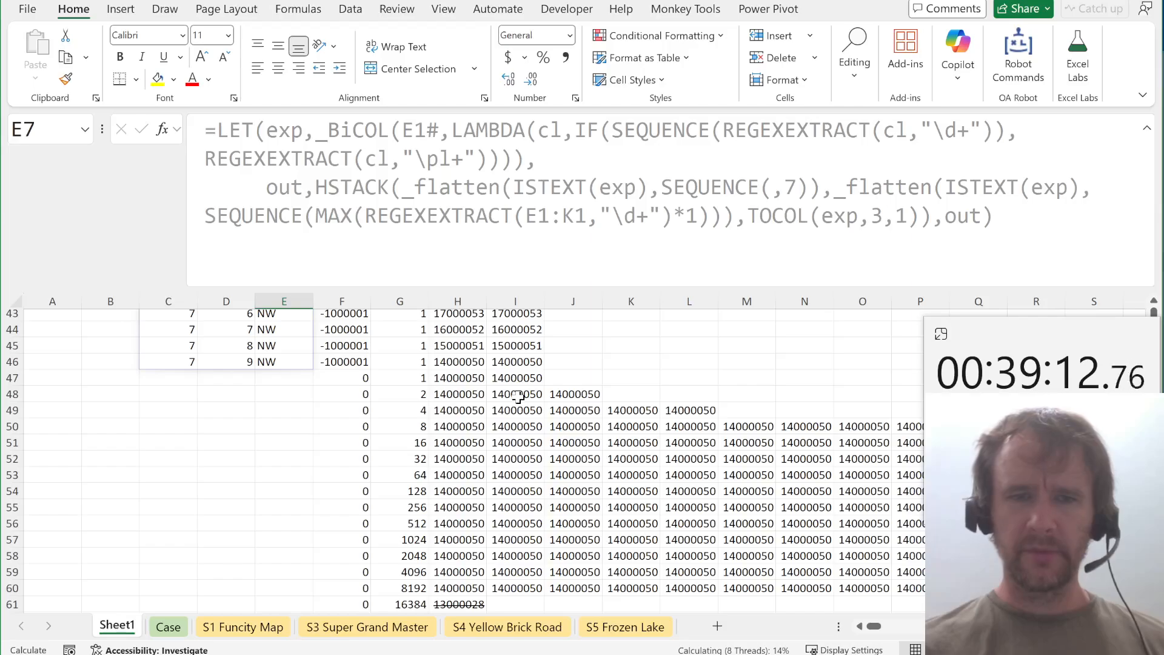
pyautogui.click(517, 395)
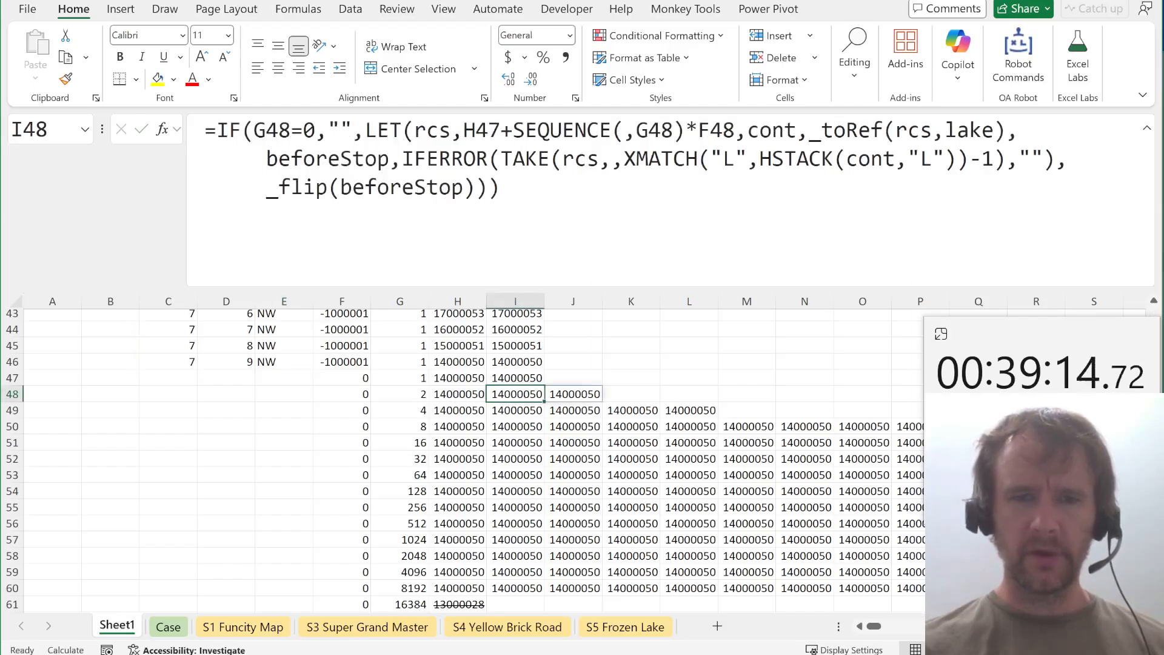
pyautogui.press('F2')
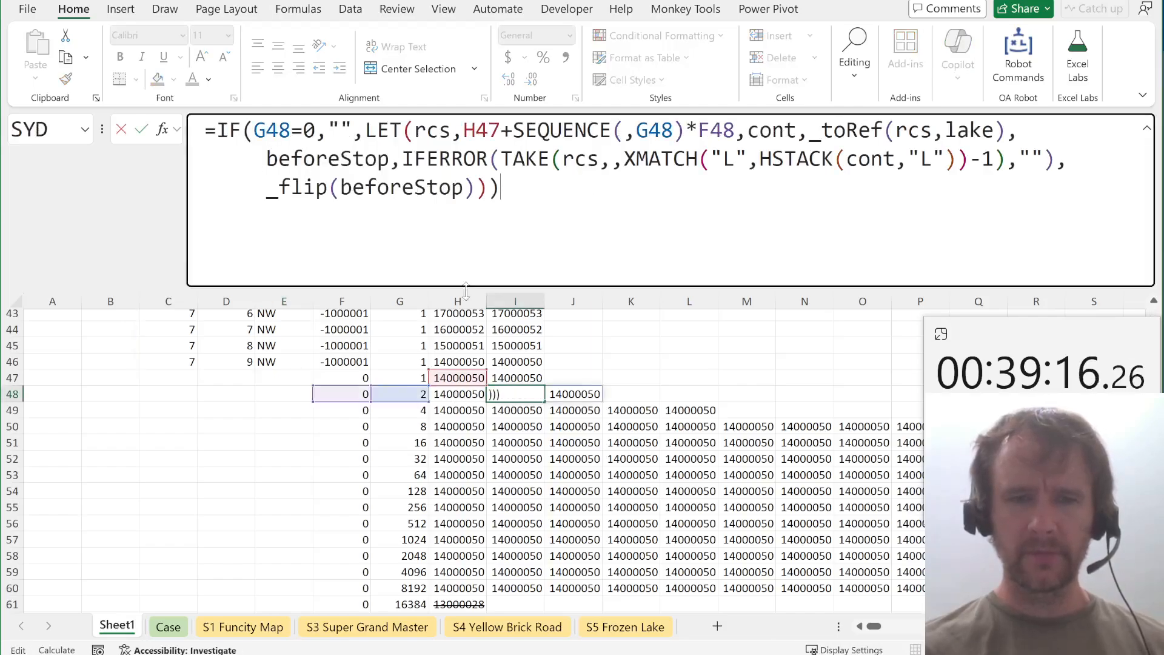
pyautogui.press('Escape')
pyautogui.click(426, 379)
pyautogui.press('Right')
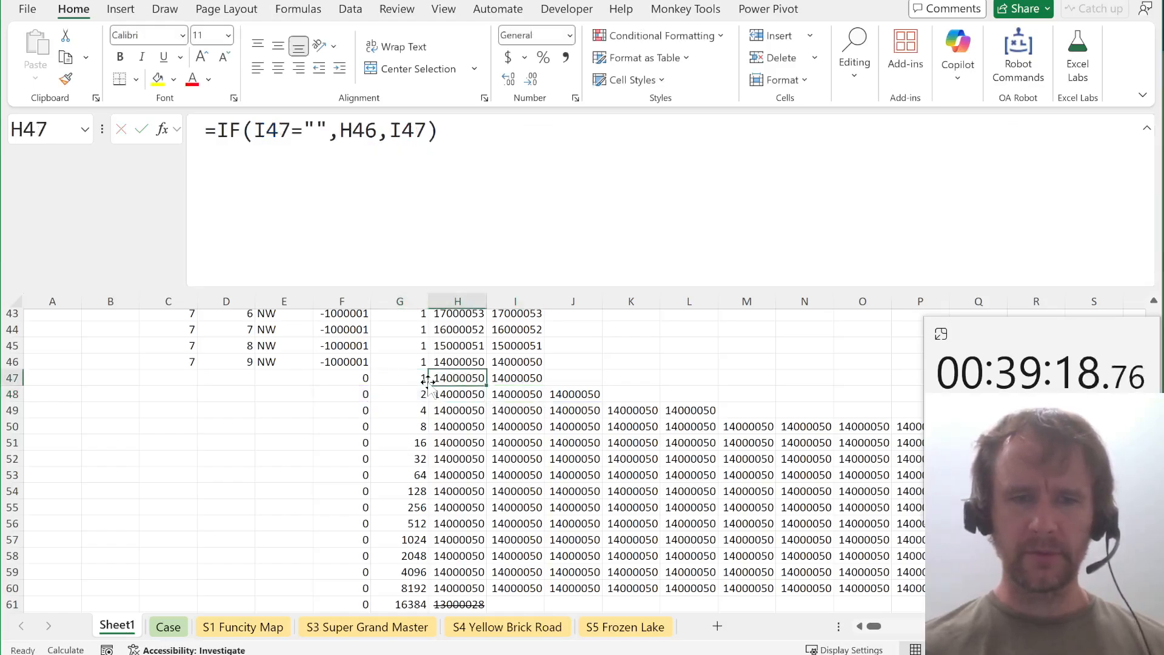
pyautogui.press('Down')
pyautogui.press('F2')
pyautogui.press('Escape')
pyautogui.press('Left')
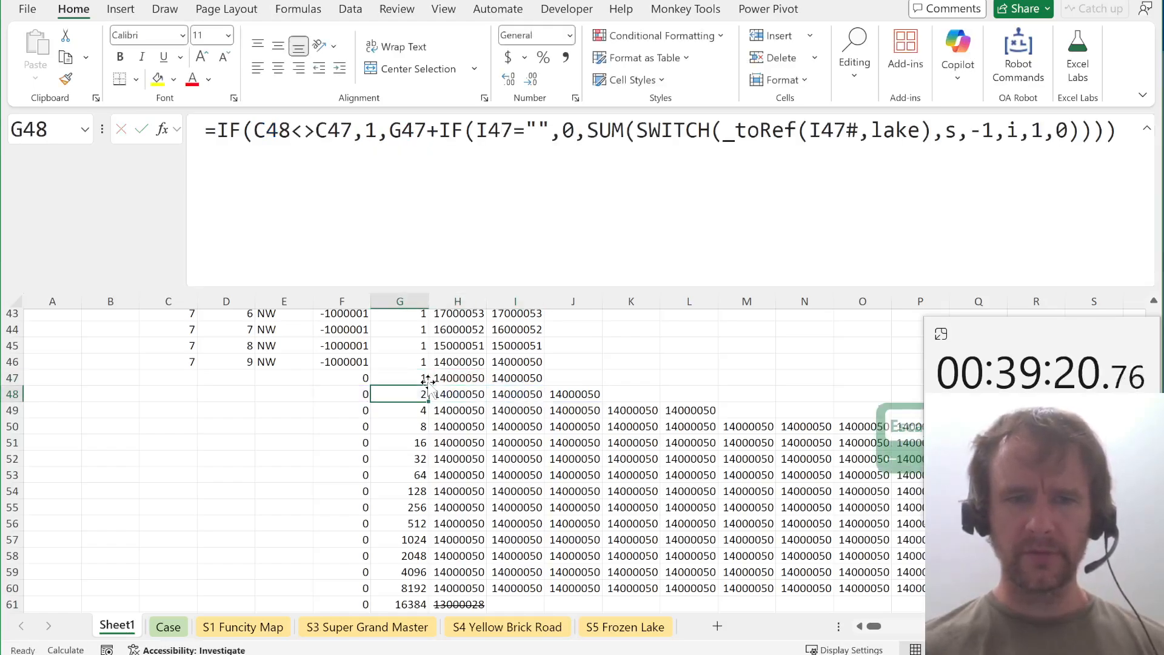
pyautogui.press('F2')
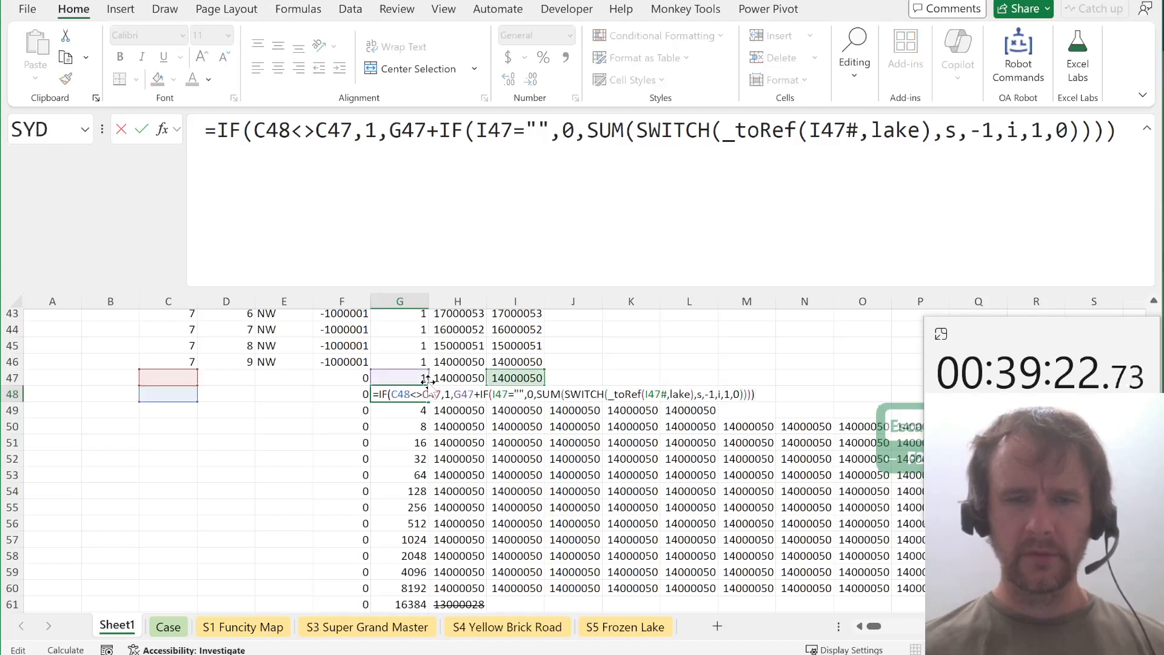
pyautogui.press('Escape')
pyautogui.press('Up')
pyautogui.press('F2')
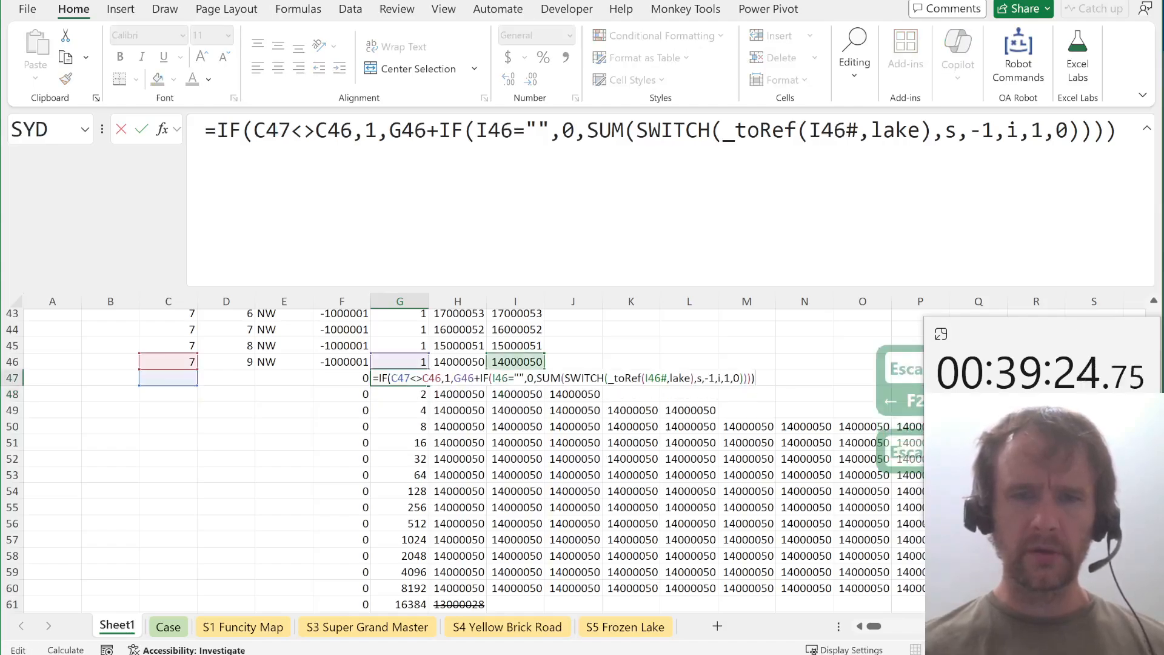
# Compare the Speed formulas in column G from row 47 up to the first turns.
pyautogui.press('Escape')
pyautogui.press('Up')
pyautogui.press('Up')
pyautogui.press('Up')
pyautogui.press('Up')
pyautogui.press('Up')
pyautogui.press('Up')
pyautogui.press('Up')
pyautogui.press('Up')
pyautogui.press('Up')
pyautogui.press('Up')
pyautogui.press('Up')
pyautogui.press('Up')
pyautogui.press('Up')
pyautogui.press('Up')
pyautogui.press('Up')
pyautogui.press('Up')
pyautogui.press('Up')
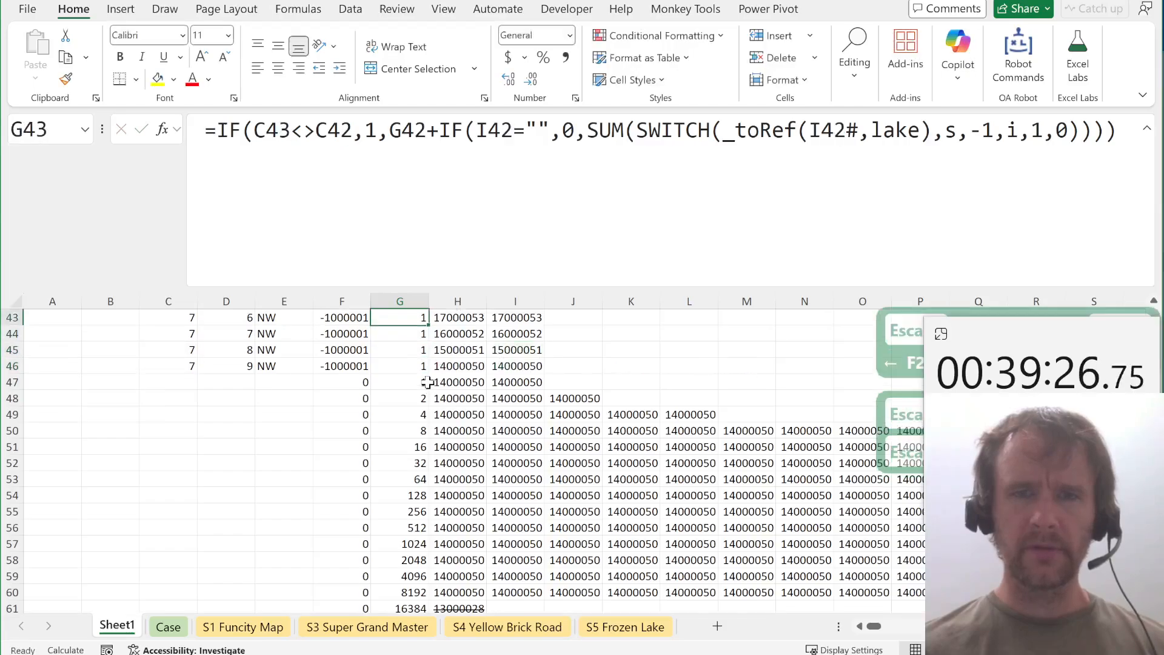
pyautogui.press('Up')
pyautogui.press('Up')
pyautogui.press('Up')
pyautogui.press('Up')
pyautogui.press('Up')
pyautogui.press('Up')
pyautogui.press('Up')
pyautogui.press('Up')
pyautogui.press('Up')
pyautogui.press('Up')
pyautogui.press('Up')
pyautogui.press('Up')
pyautogui.press('Up')
pyautogui.press('Up')
pyautogui.press('Up')
pyautogui.press('Up')
pyautogui.press('Up')
pyautogui.press('Up')
pyautogui.press('Up')
pyautogui.press('Up')
pyautogui.press('Down')
pyautogui.press('Down')
pyautogui.press('Down')
pyautogui.press('Down')
pyautogui.press('Down')
pyautogui.press('Down')
pyautogui.press('Down')
pyautogui.press('Down')
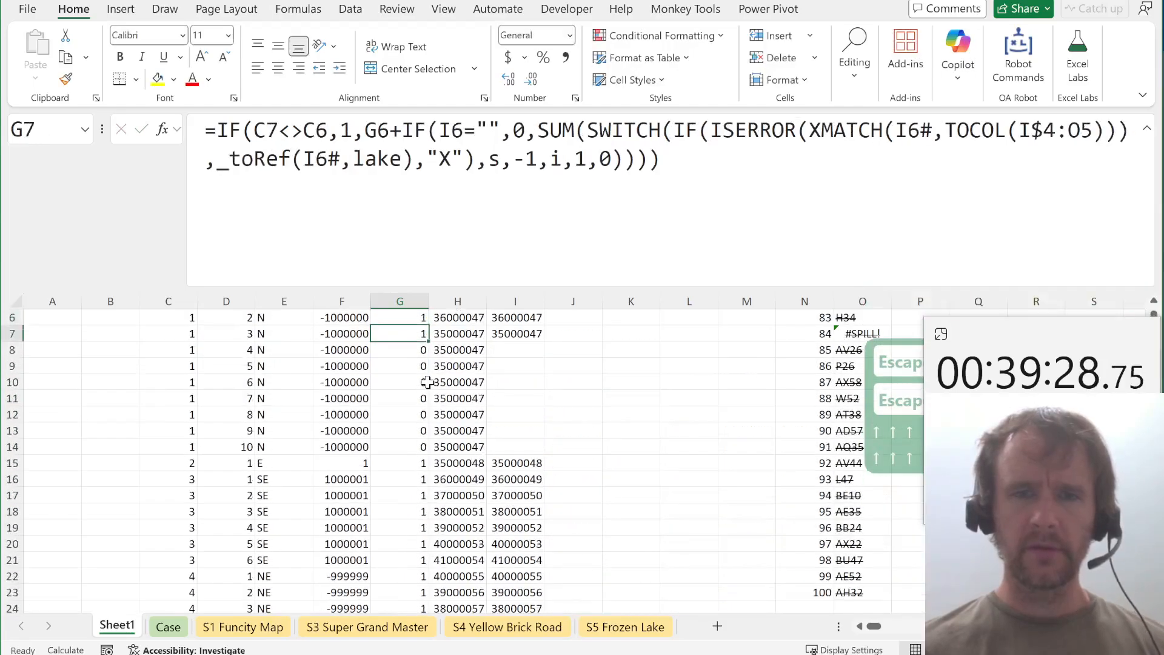
# Fill the Speed formula that excludes already visited cells from G10 down to G156.
pyautogui.press('Up')
pyautogui.press('Up')
pyautogui.press('Up')
pyautogui.press('Up')
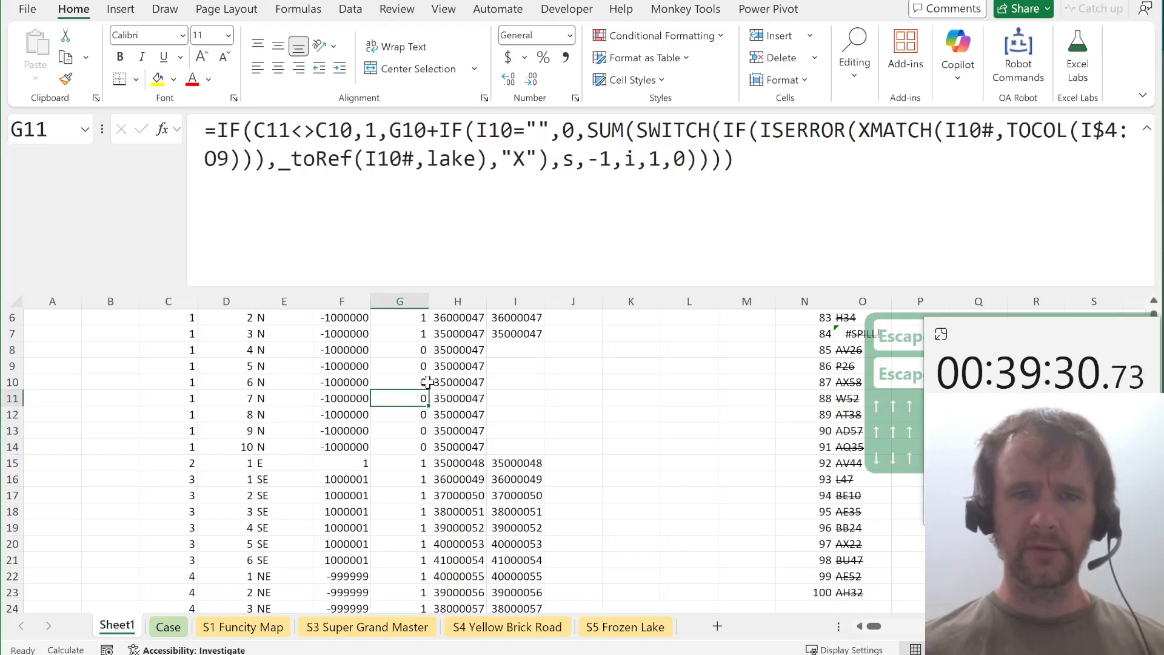
pyautogui.press('Down')
pyautogui.press('Up')
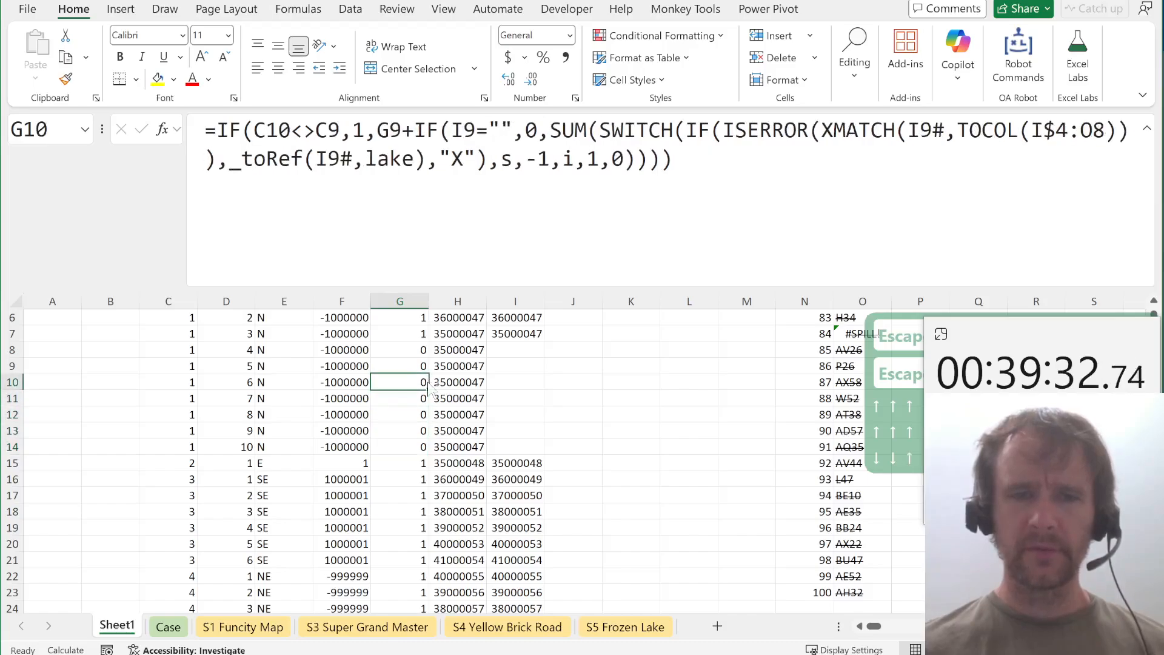
pyautogui.hotkey('ctrl', 'shift', 'Down')
pyautogui.hotkey('ctrl', 'Return')
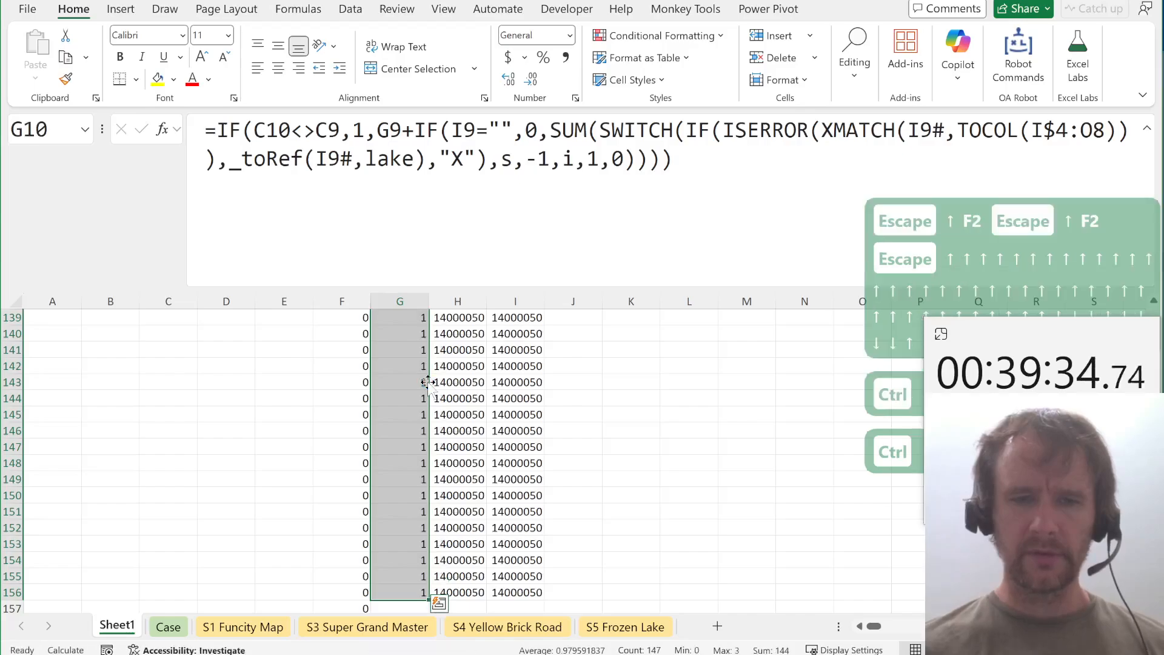
pyautogui.hotkey('ctrl', 'Down')
pyautogui.press('Down')
pyautogui.press('Down')
pyautogui.press('Down')
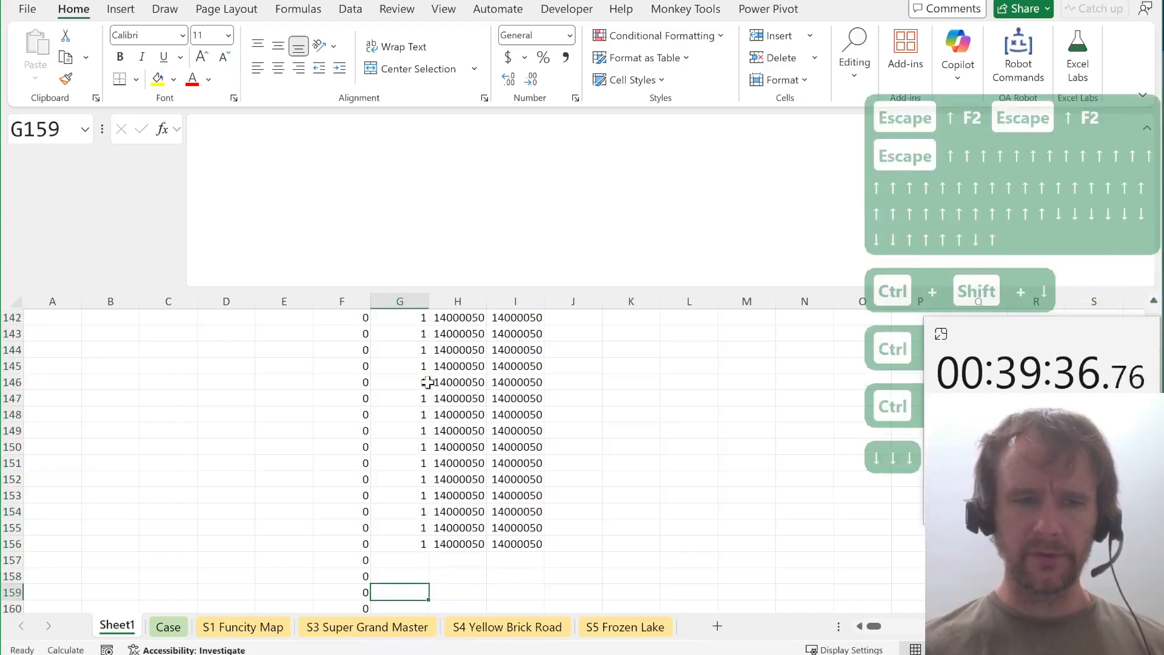
# Recalculate the data table of ending addresses for games 81 to 100.
pyautogui.hotkey('ctrl', 'Up')
pyautogui.hotkey('ctrl', 'Up')
pyautogui.hotkey('ctrl', 'Up')
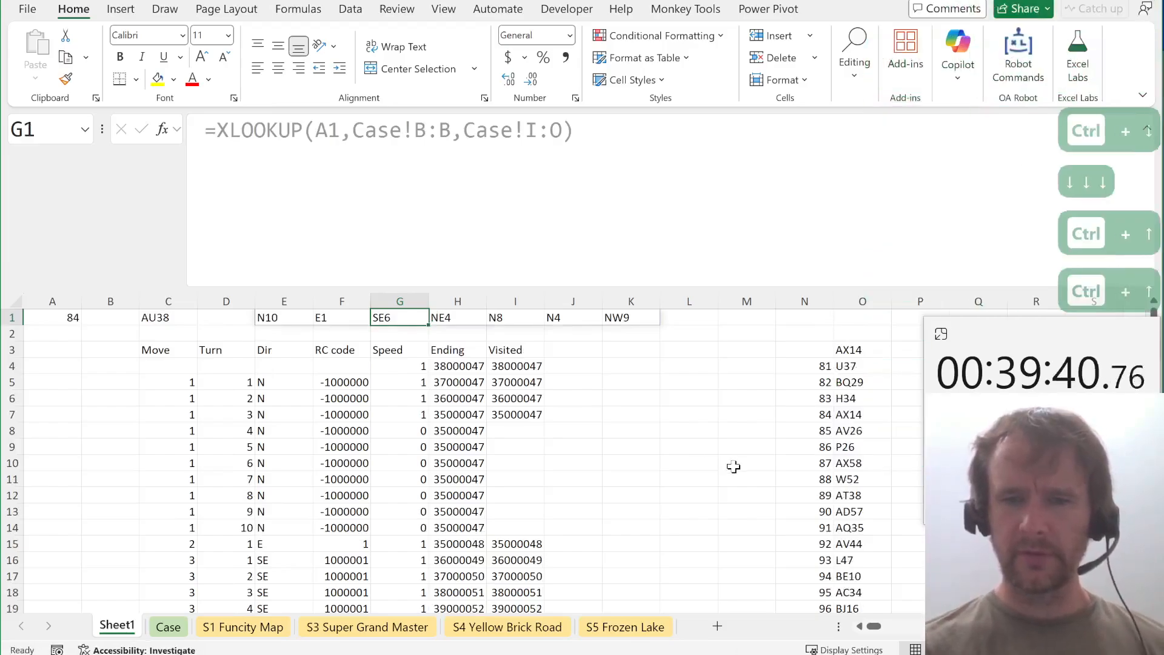
pyautogui.click(874, 376)
pyautogui.hotkey('ctrl', 'Down')
pyautogui.hotkey('ctrl', 'Up')
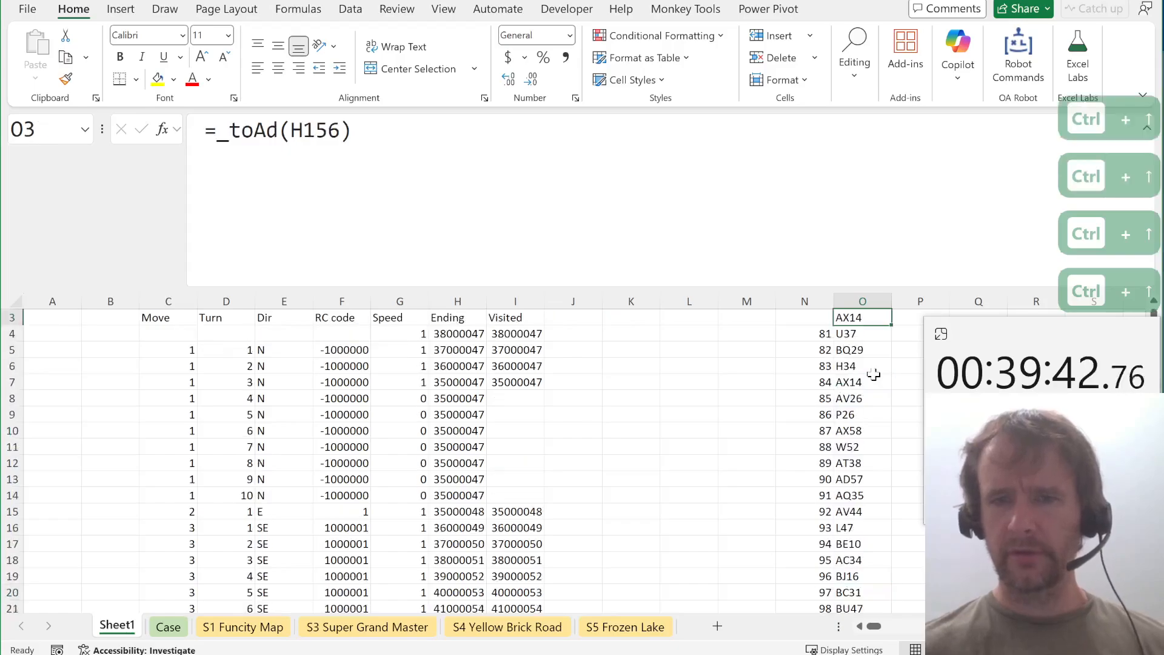
# Paste the recalculated addresses from O4 down as links over the Case sheet's answers in E294:E313.
pyautogui.press('Down')
pyautogui.hotkey('ctrl', 'shift', 'Down')
pyautogui.hotkey('ctrl', 'c')
pyautogui.hotkey('ctrl', 'pagedown')
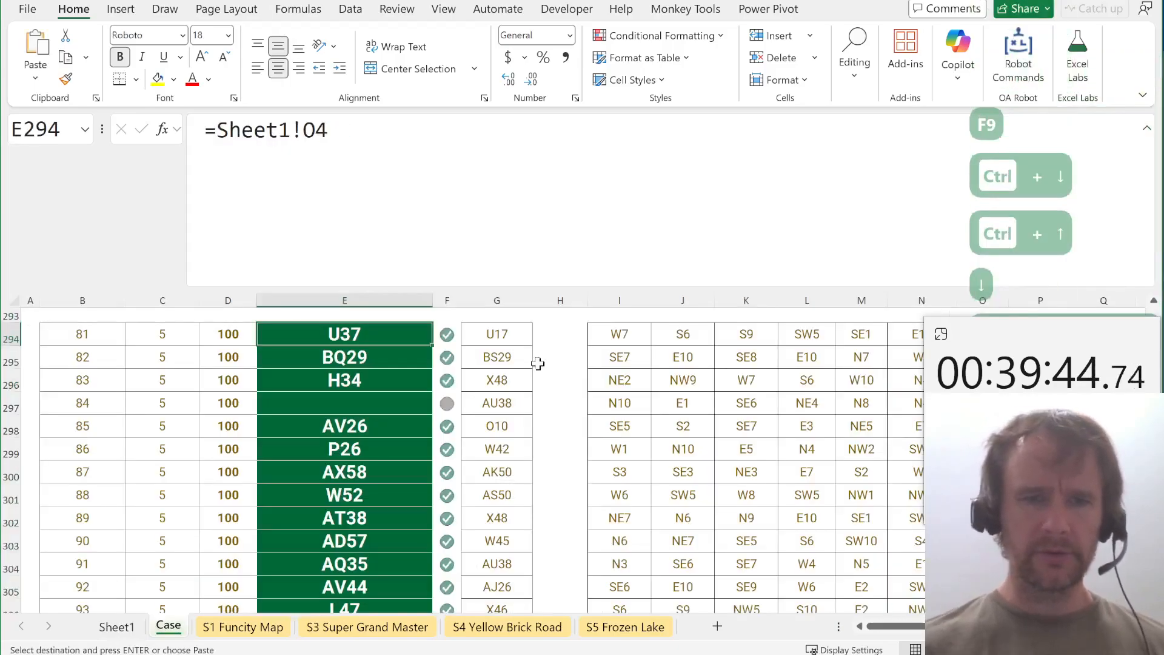
pyautogui.hotkey('ctrl', 'v')
pyautogui.hotkey('ctrl', 'Down')
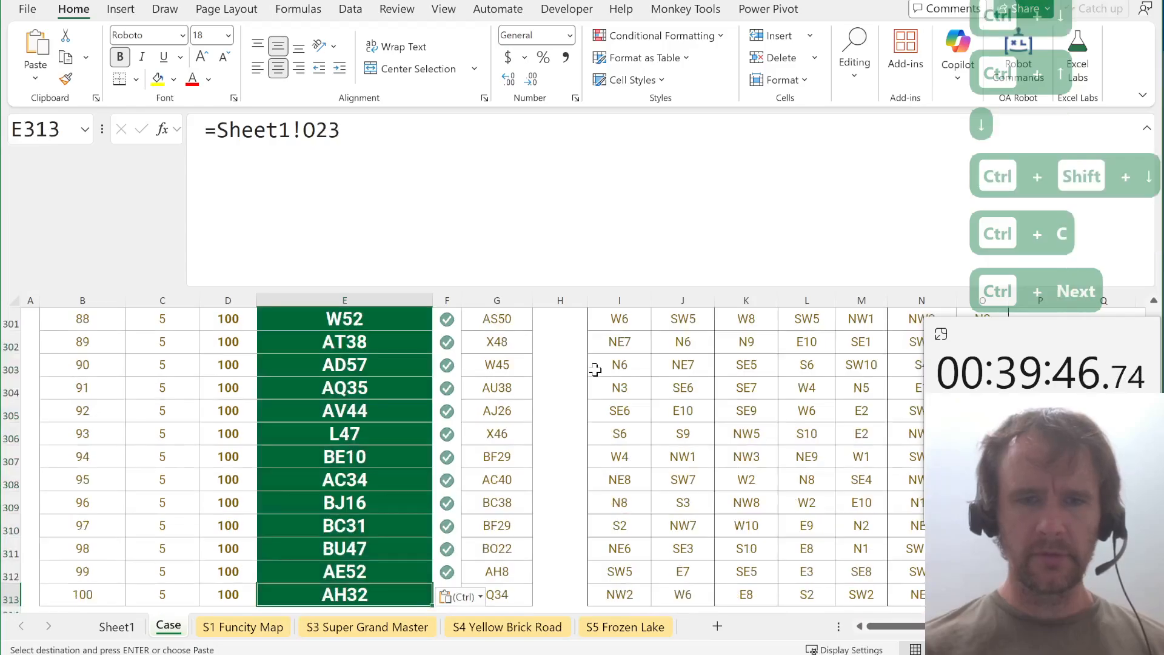
# Check the Current Score on the Case sheet.
pyautogui.hotkey('ctrl', 'Home')
pyautogui.scroll(-10, 725, 511)
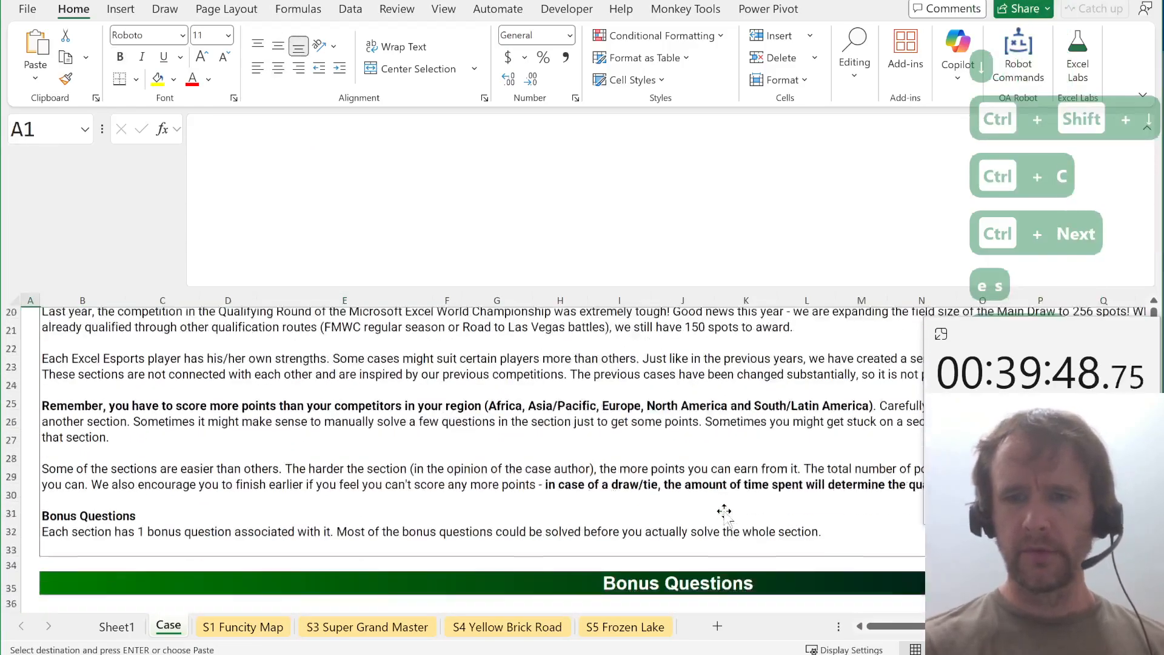
pyautogui.scroll(-5, 725, 511)
pyautogui.hscroll(3, 725, 511)
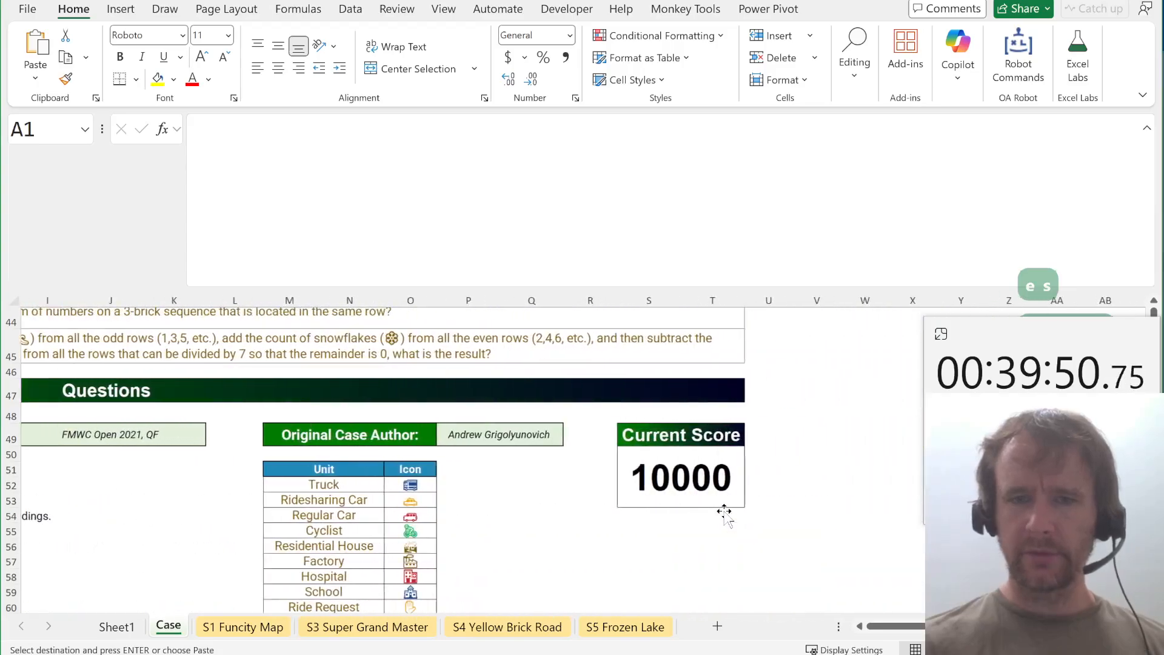
pyautogui.hscroll(-2, 725, 512)
pyautogui.hotkey('ctrl', 'Home')
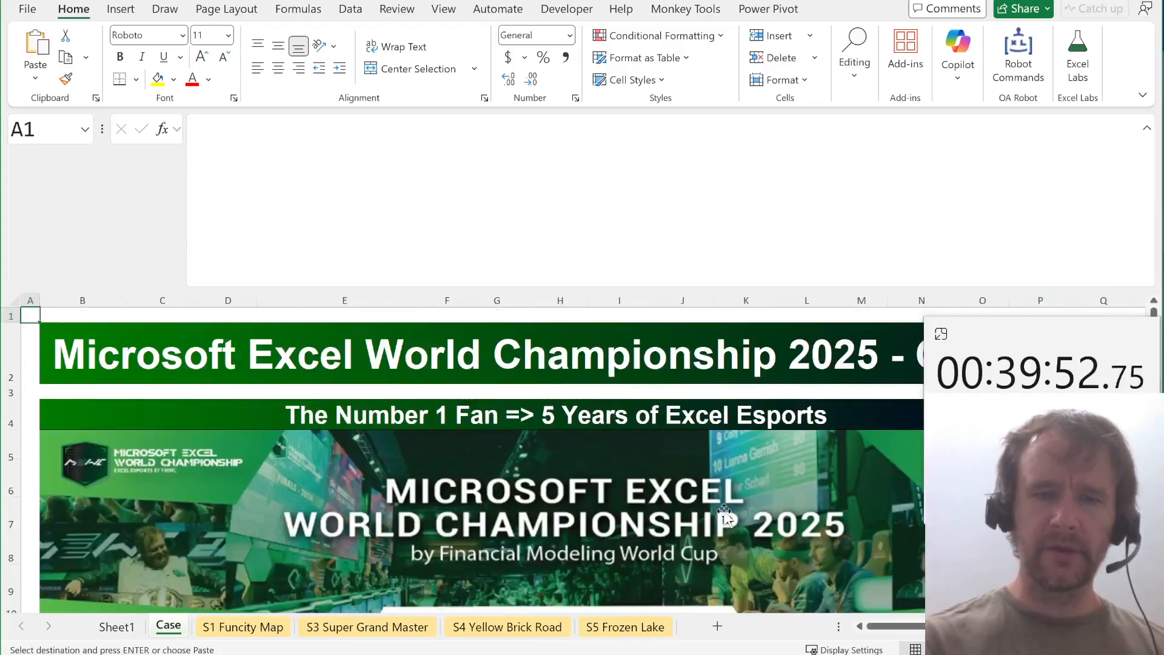
# Review the bonus question answers and their marks on the Case sheet, ending back on Sheet1.
pyautogui.hotkey('ctrl', 'pageup')
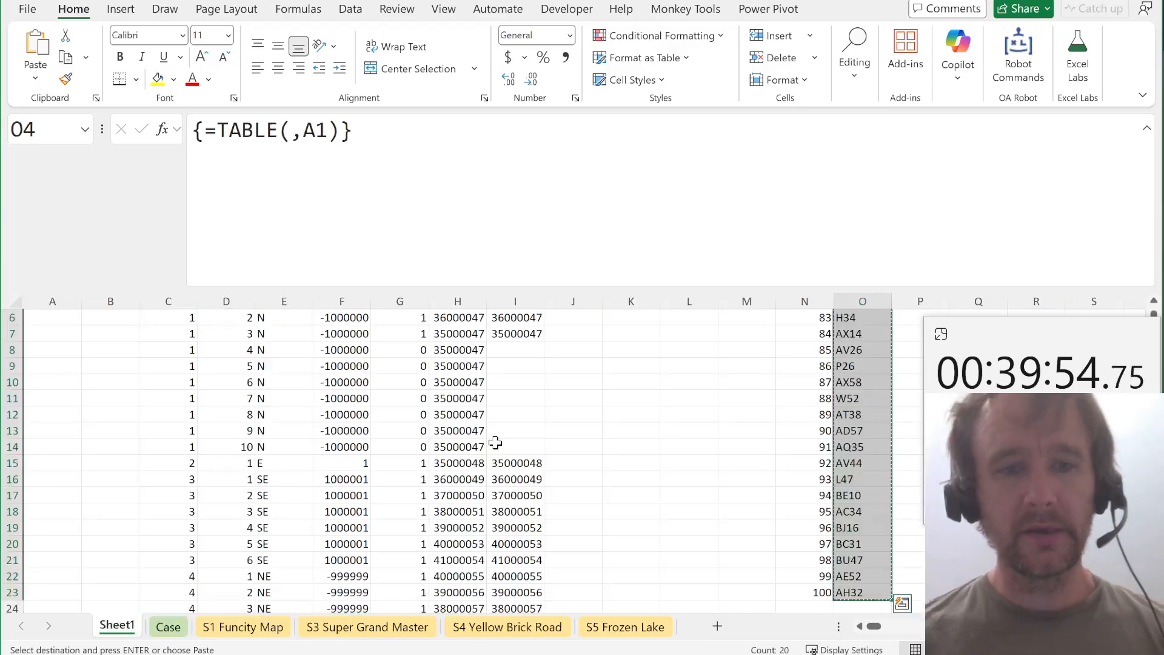
pyautogui.hotkey('ctrl', 'Home')
pyautogui.hotkey('ctrl', 'pagedown')
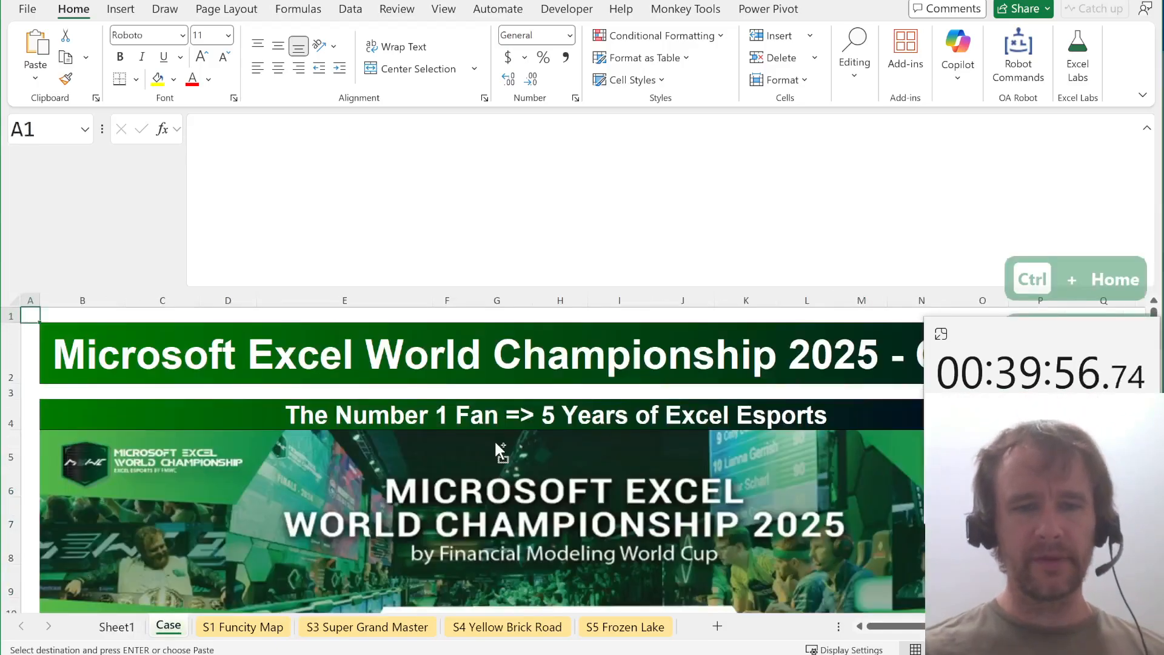
pyautogui.scroll(-1, 496, 446)
pyautogui.scroll(-13, 496, 446)
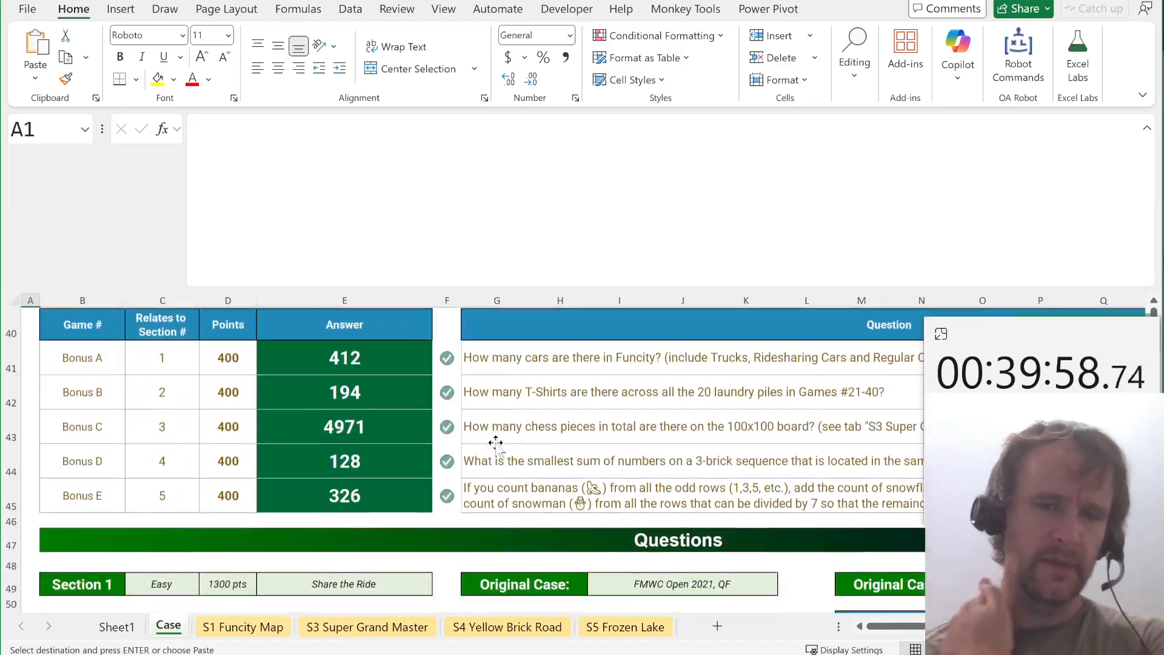
pyautogui.hotkey('ctrl', 'Home')
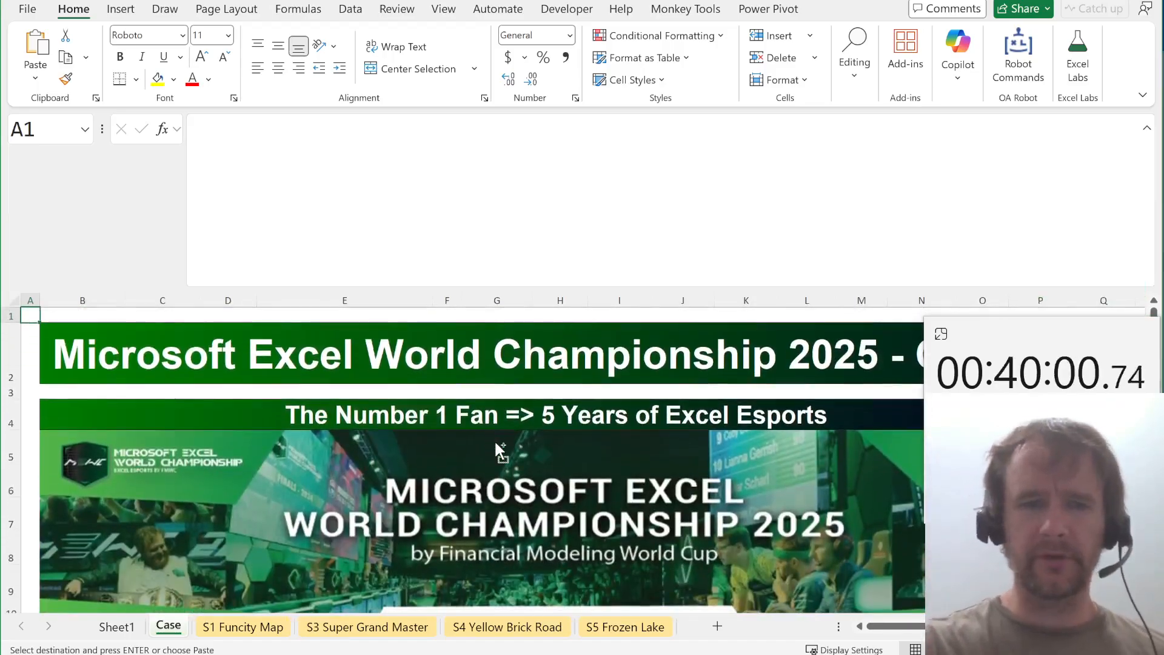
pyautogui.hotkey('ctrl', 'pageup')
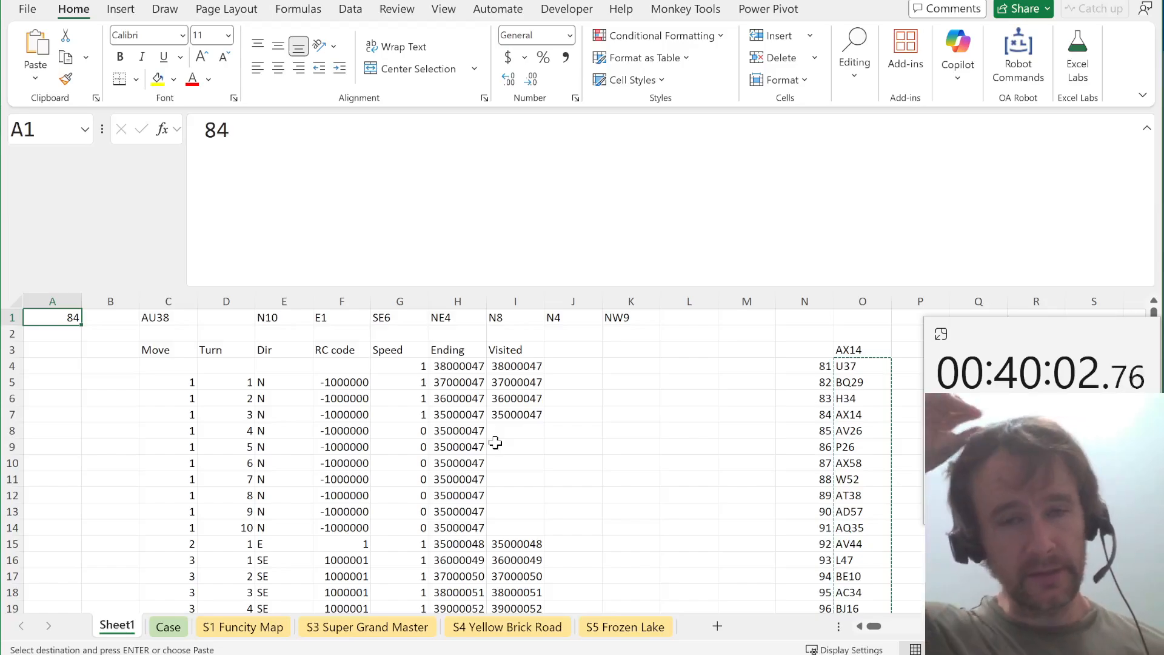